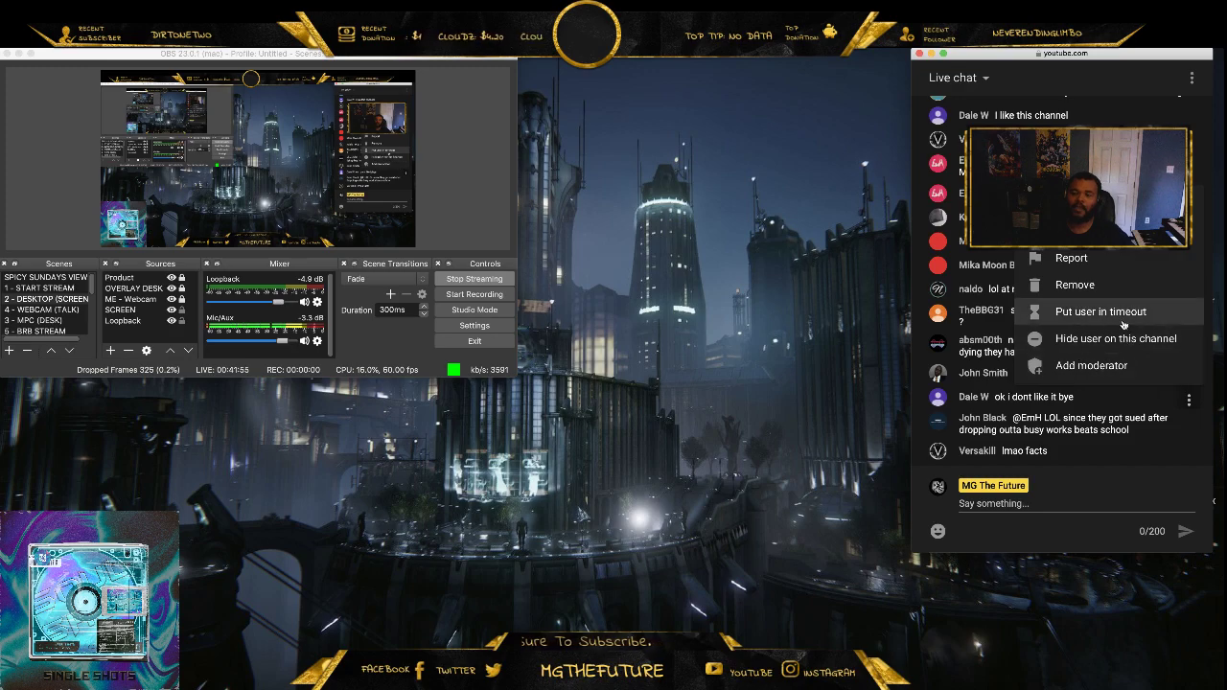
- Hide the author of the unwanted live chat message on this channel
click(1134, 337)
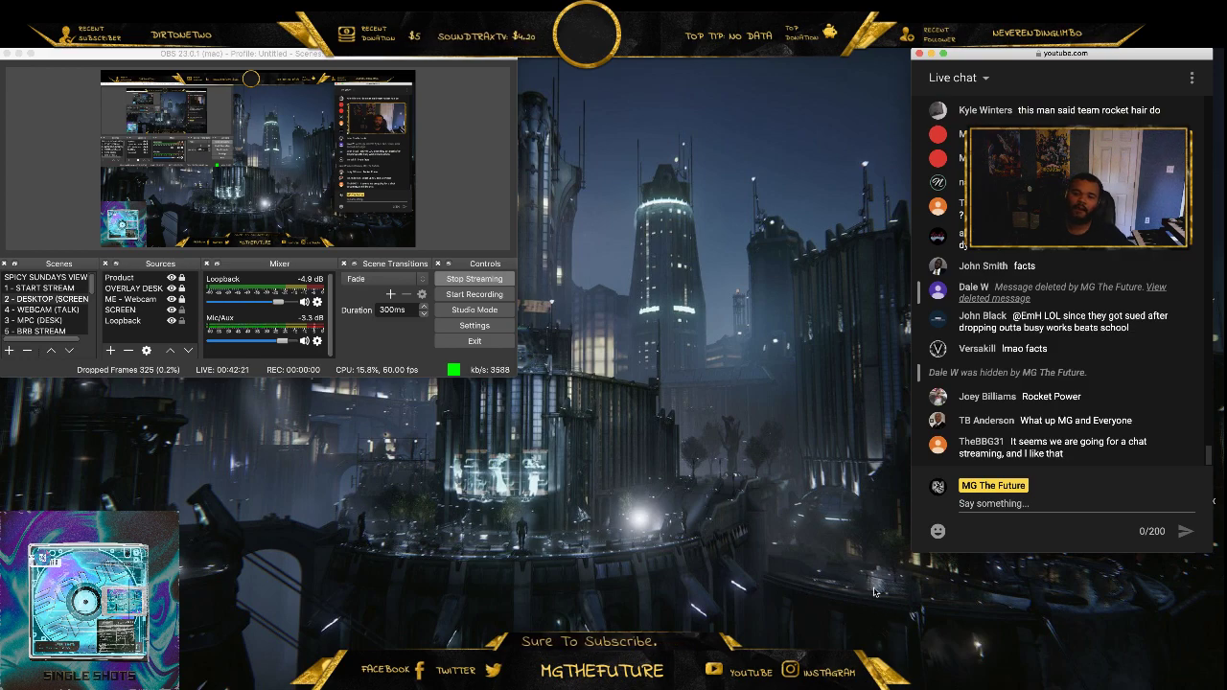
- Switch to FL Studio and reposition the live chat window and the Channel rack so they no longer overlap the workspace
click(943, 688)
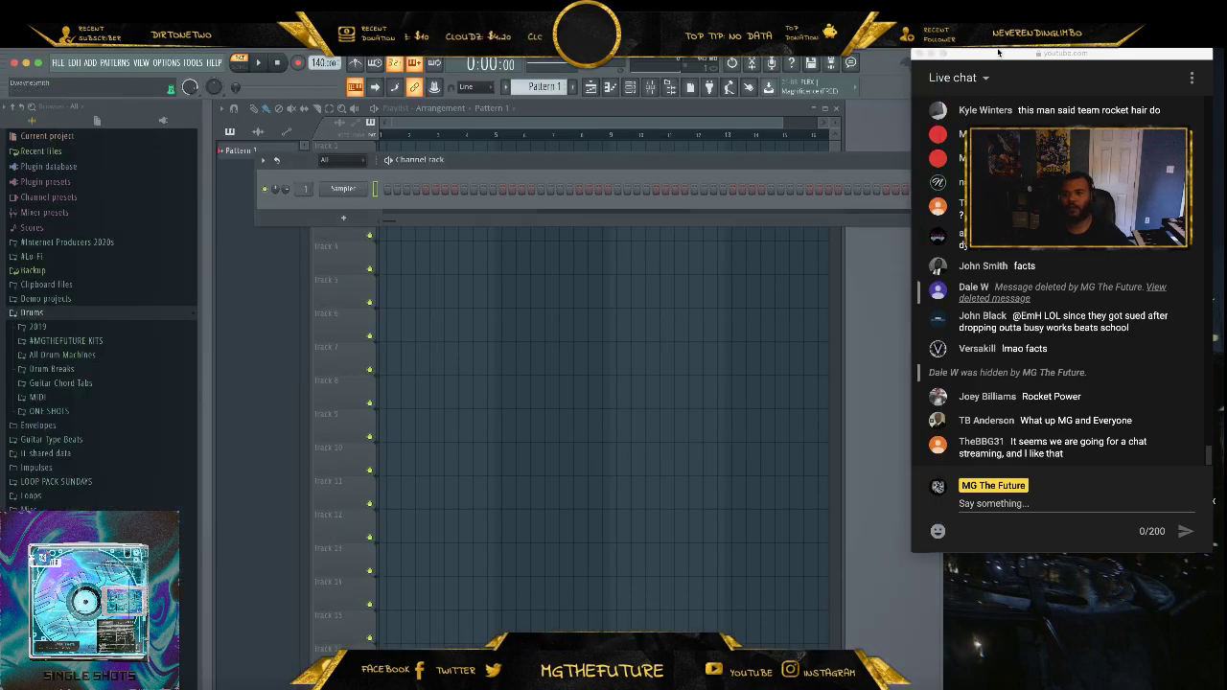
drag(1014, 52, 1054, 60)
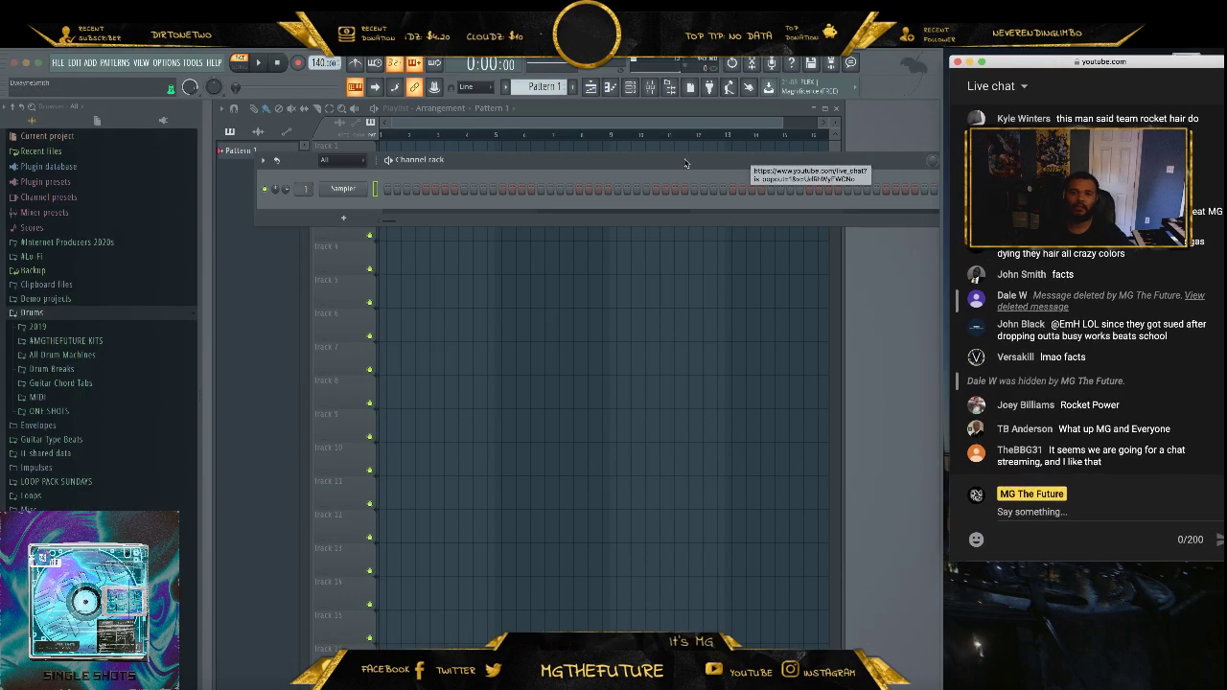
drag(684, 162, 640, 209)
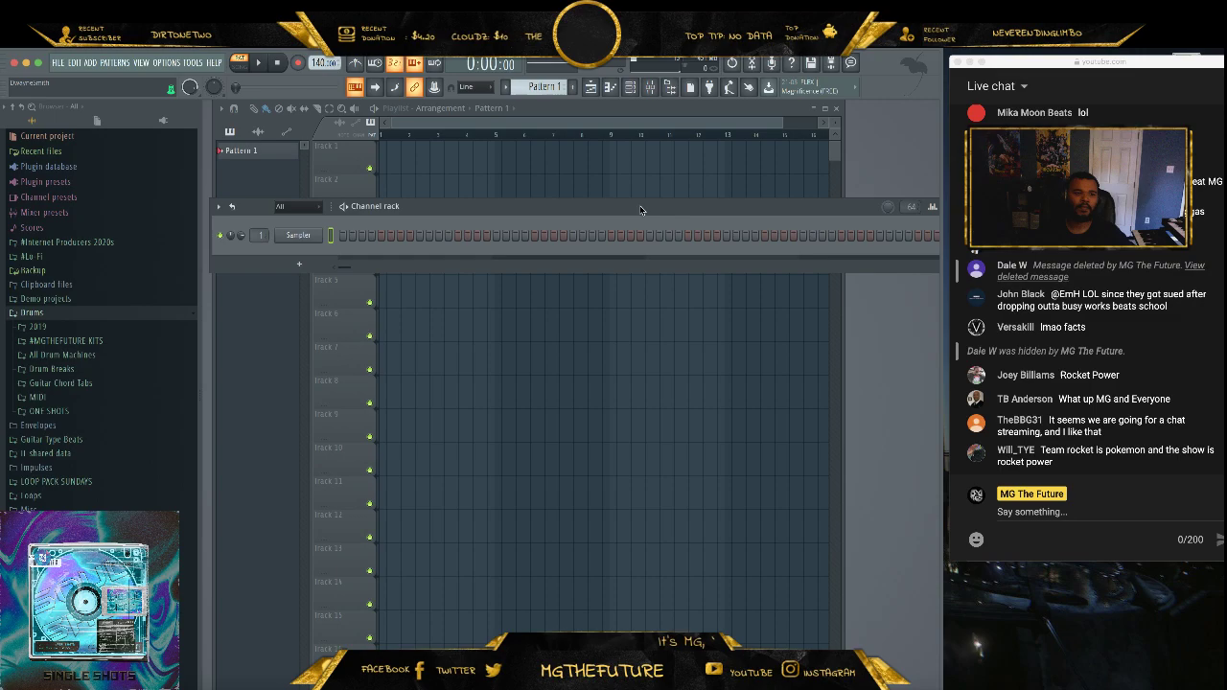
- Open the Timmy Holiday Originals folder inside Loops in the sample browser
click(100, 313)
click(68, 401)
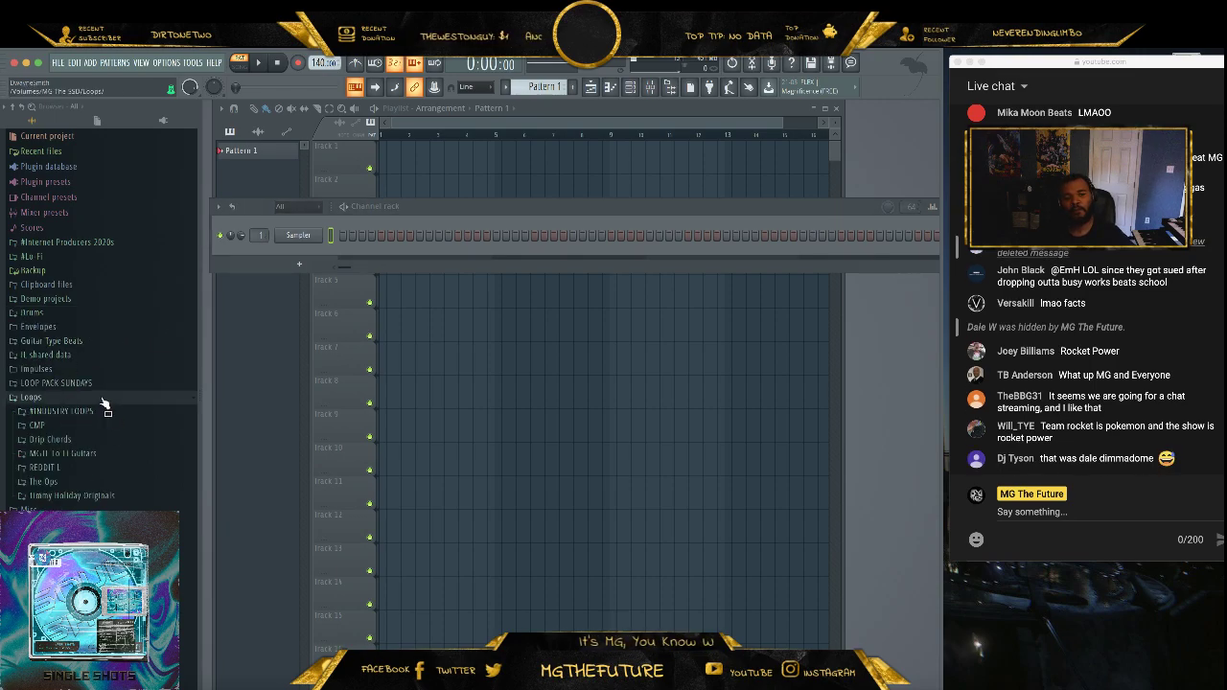
click(104, 389)
click(84, 397)
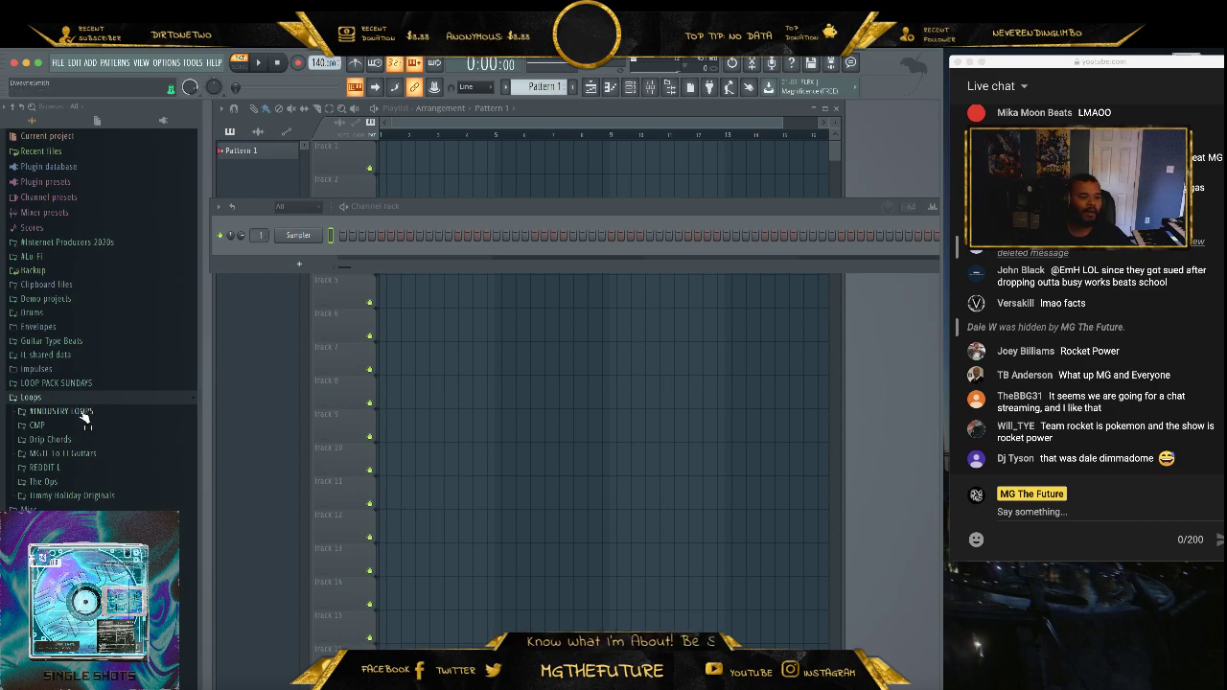
click(93, 496)
- Audition loops in the Timmy Holiday folder, including 118 juno, 119 sarabi and 120 not in love
click(104, 433)
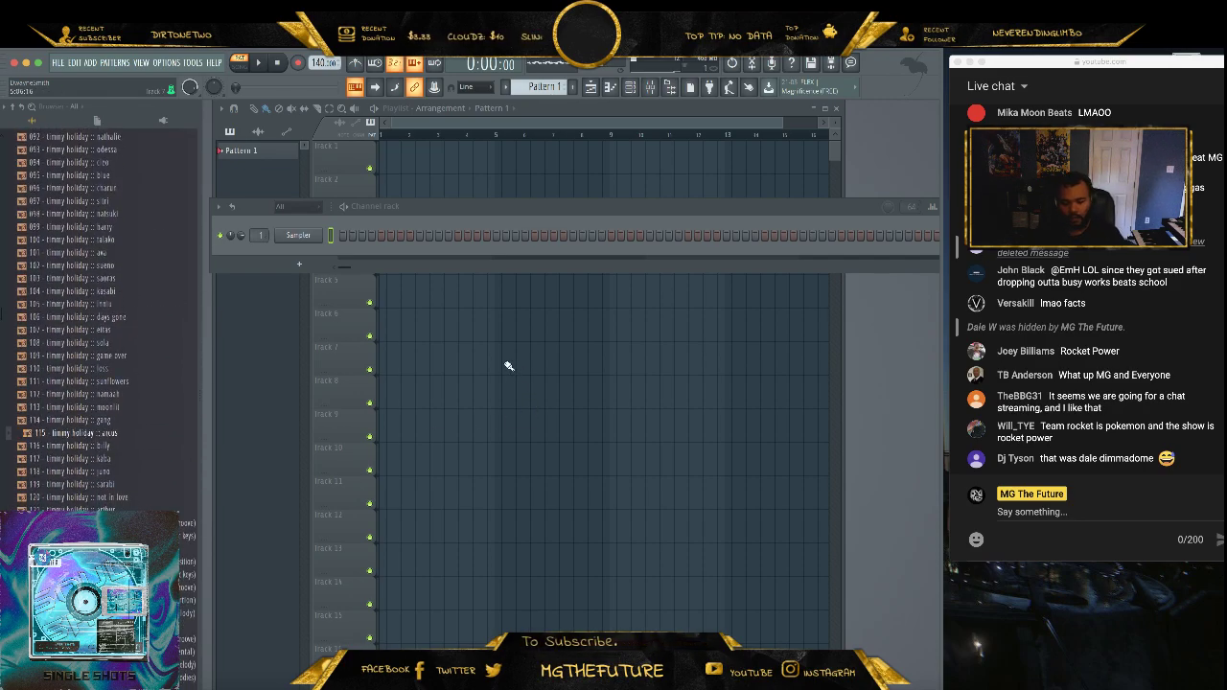
click(106, 447)
scroll(115, 450, down, 5)
click(140, 279)
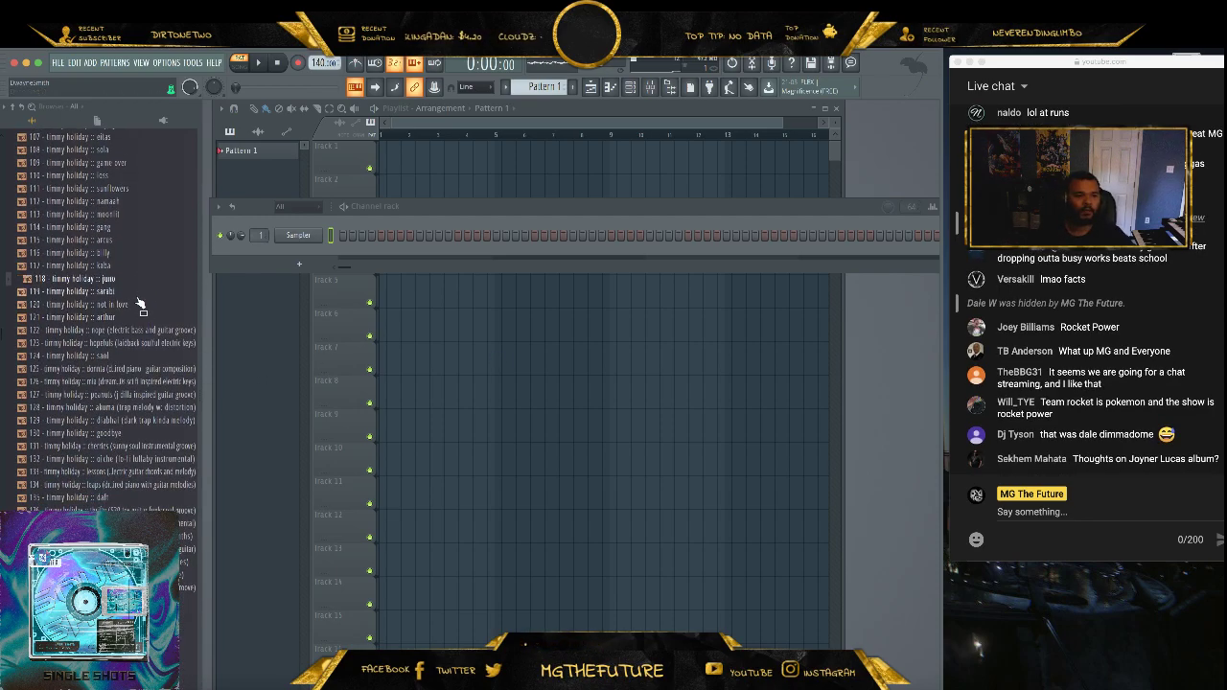
click(106, 291)
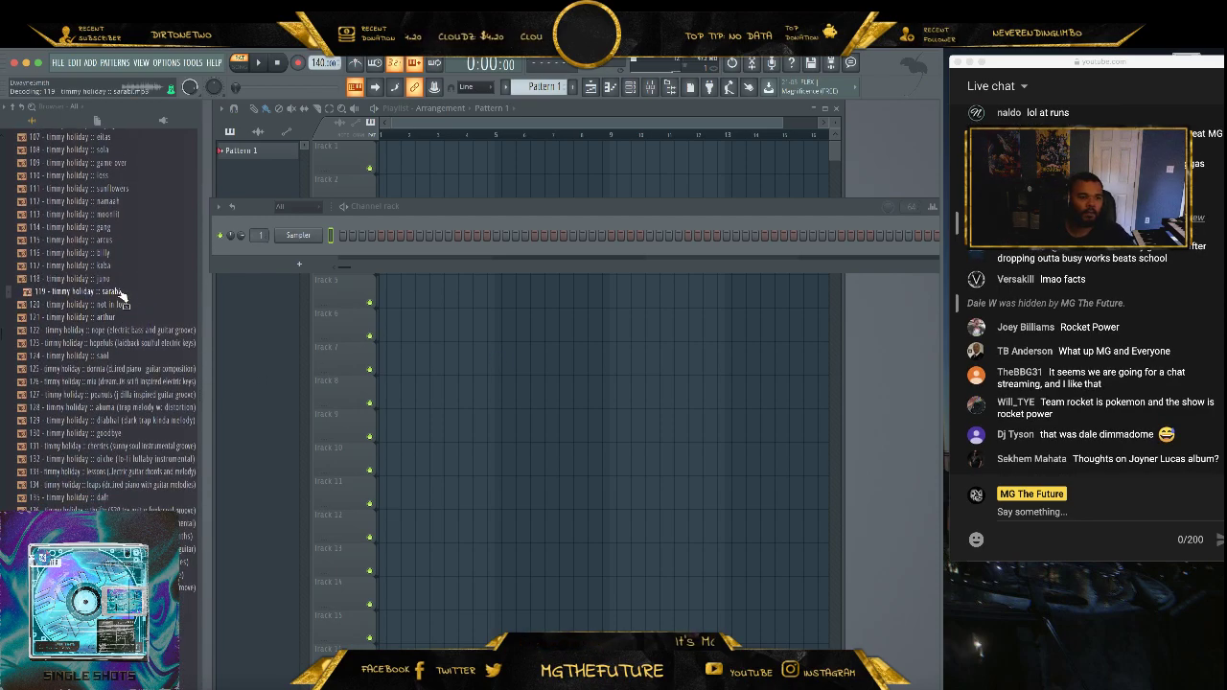
click(128, 307)
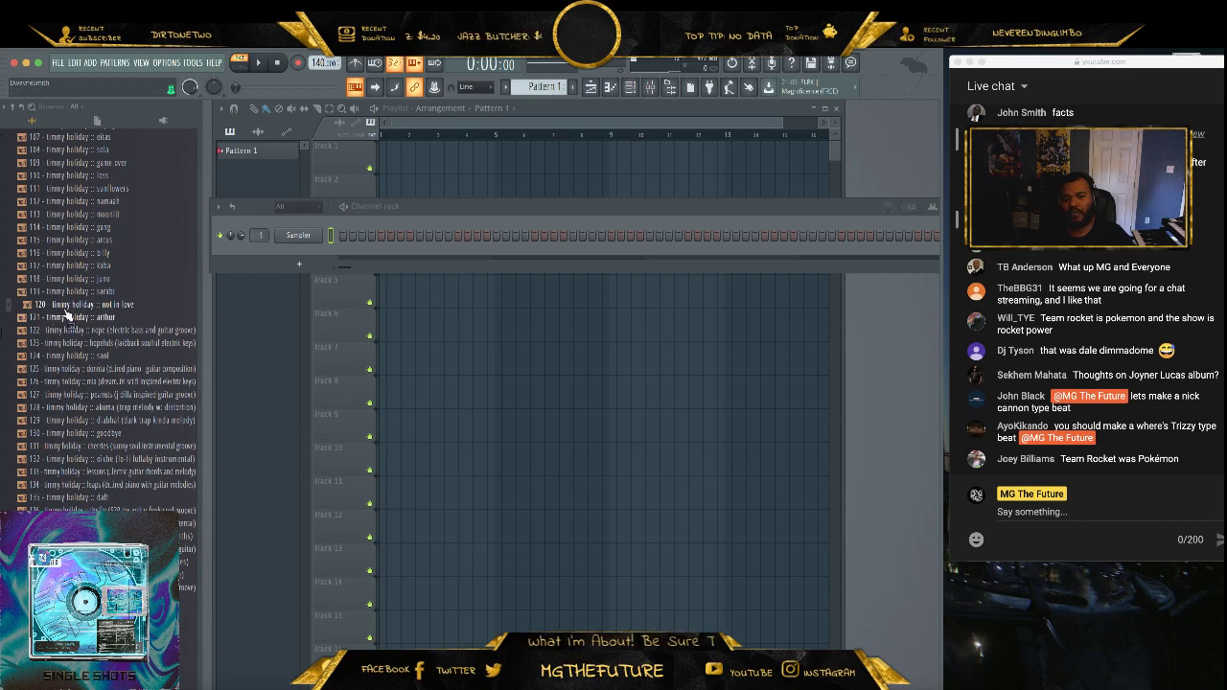
- Open the loop 120 not in love in the audio editor and play its opening
right_click(103, 311)
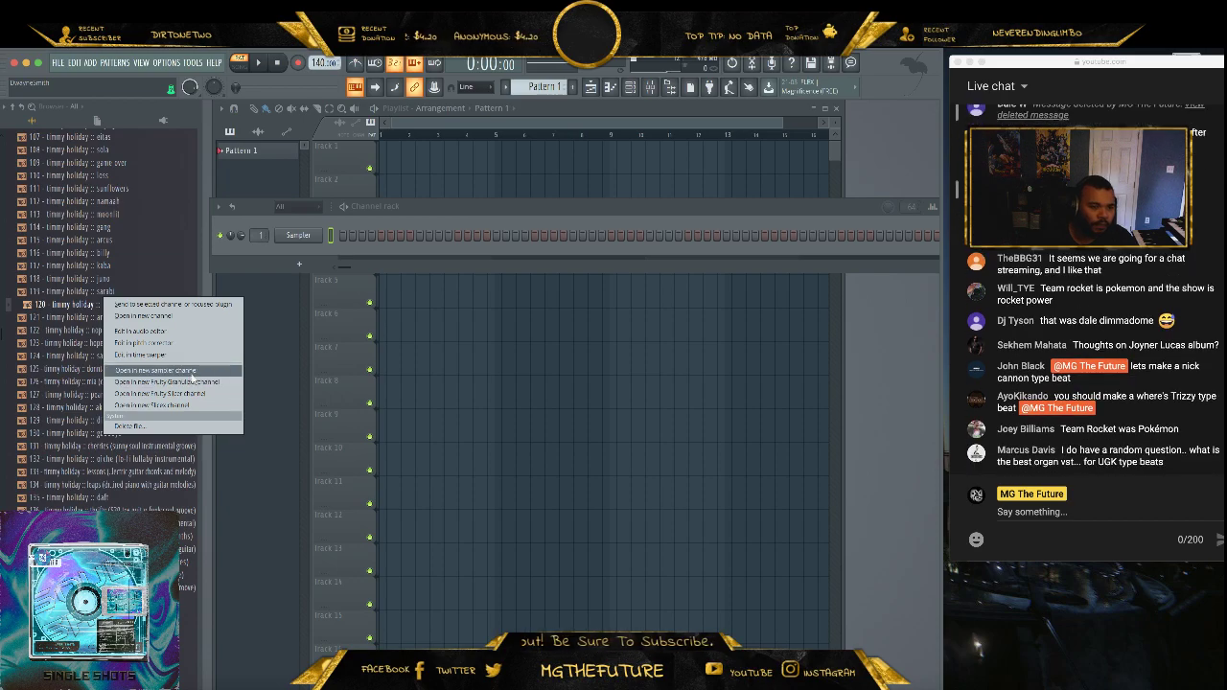
click(172, 331)
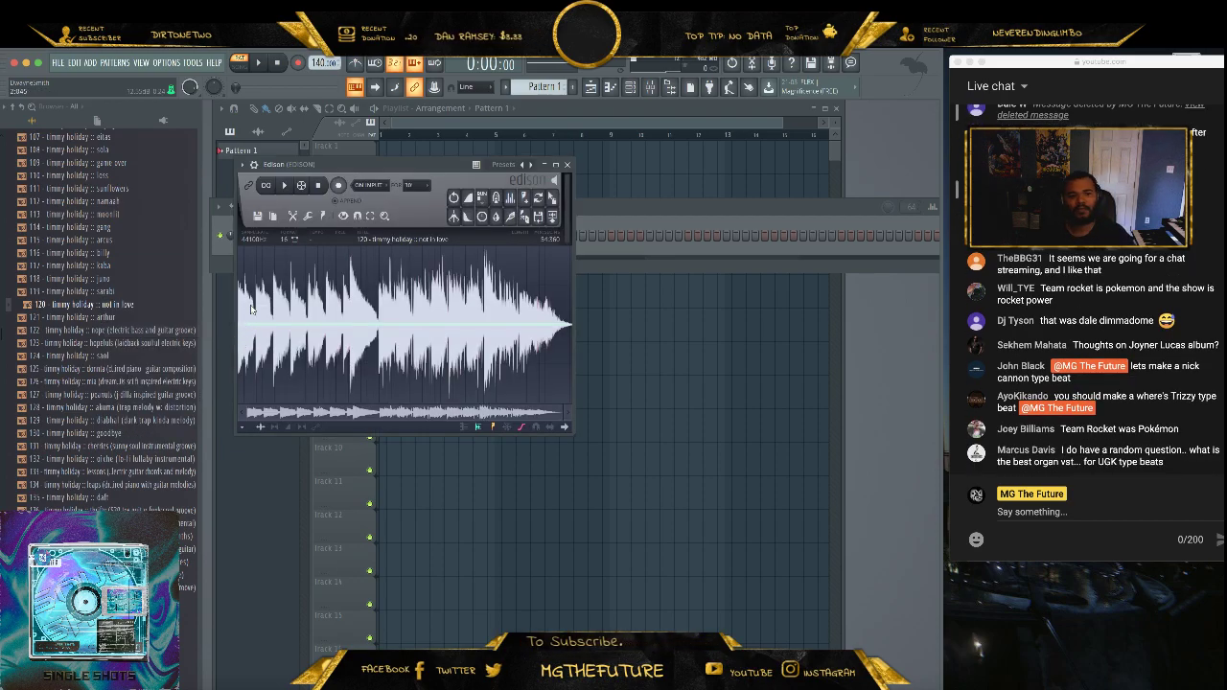
scroll(254, 308, up, 4)
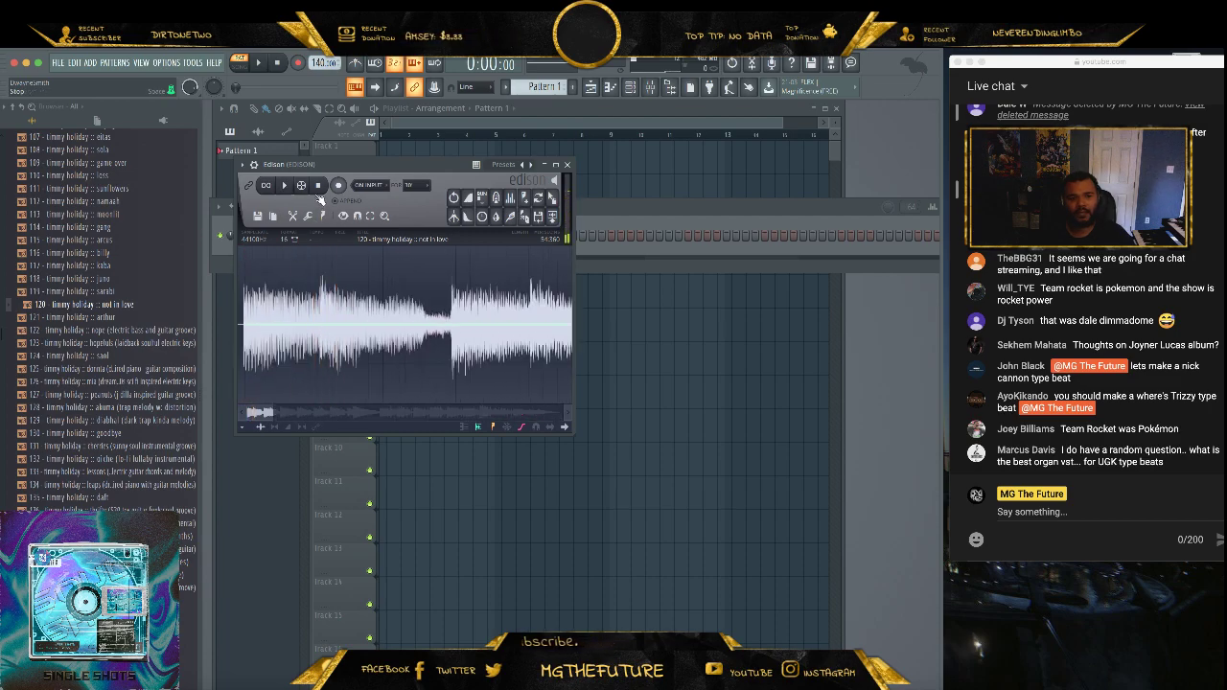
scroll(245, 308, down, 2)
key(space)
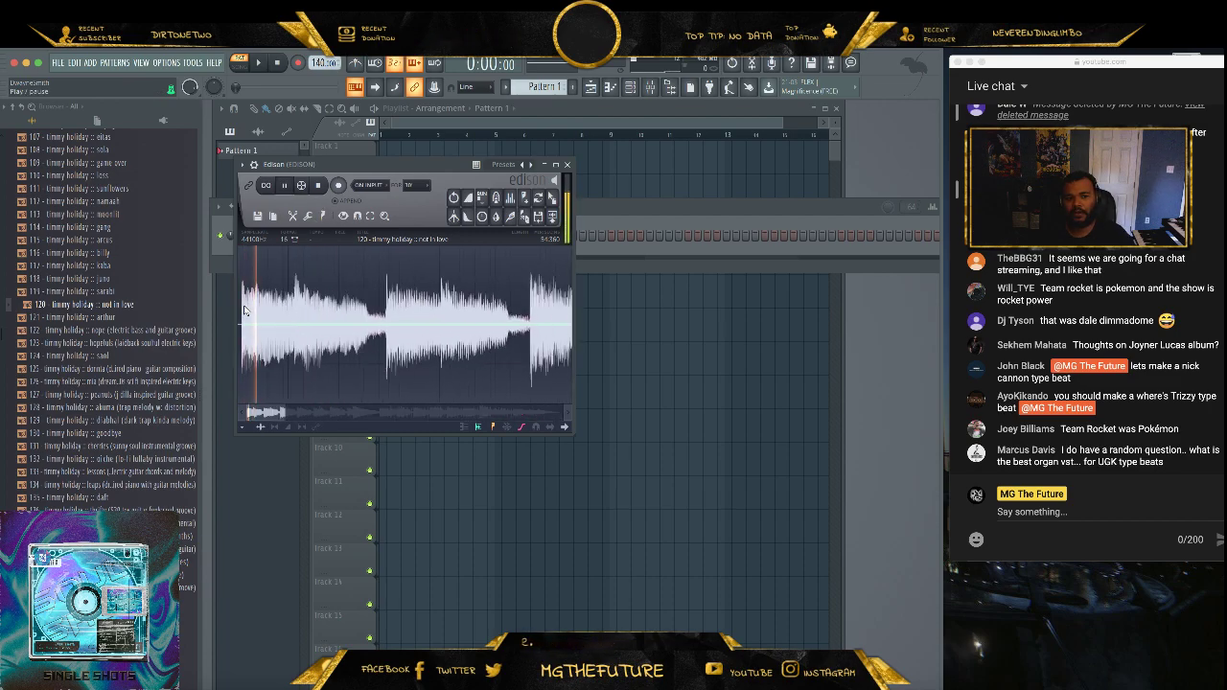
key(space)
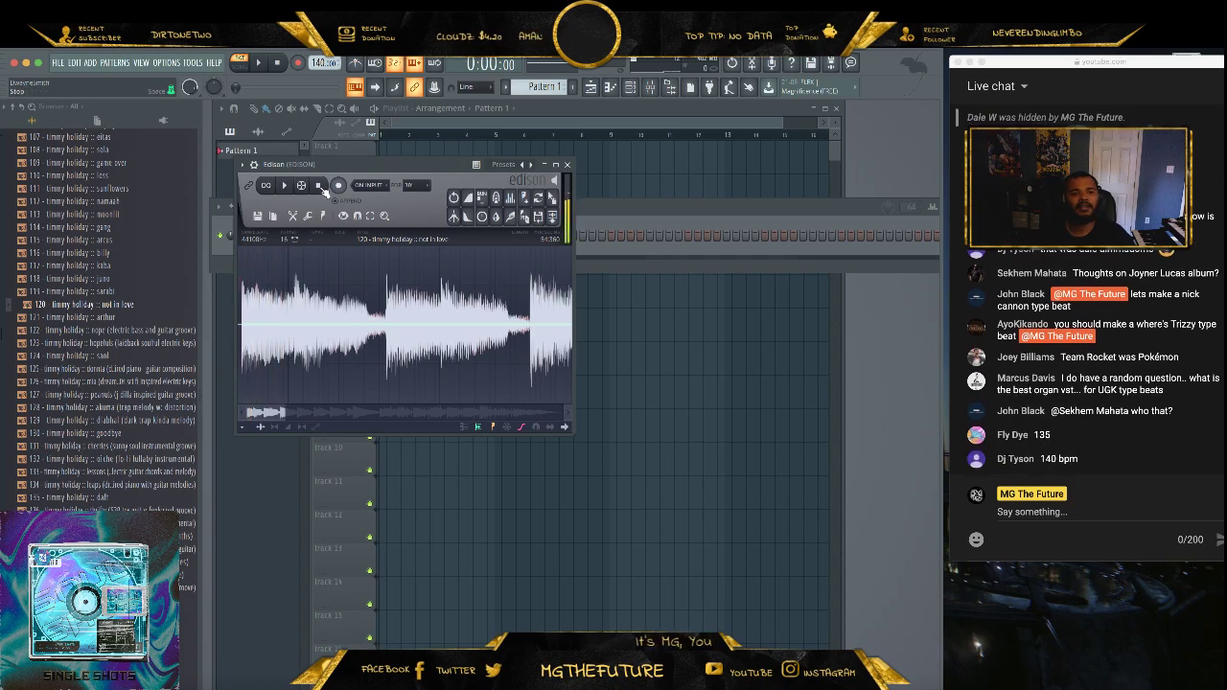
- Show the mixer, stop song playback, and place the mixer as a smaller window below the Edison editor
click(651, 88)
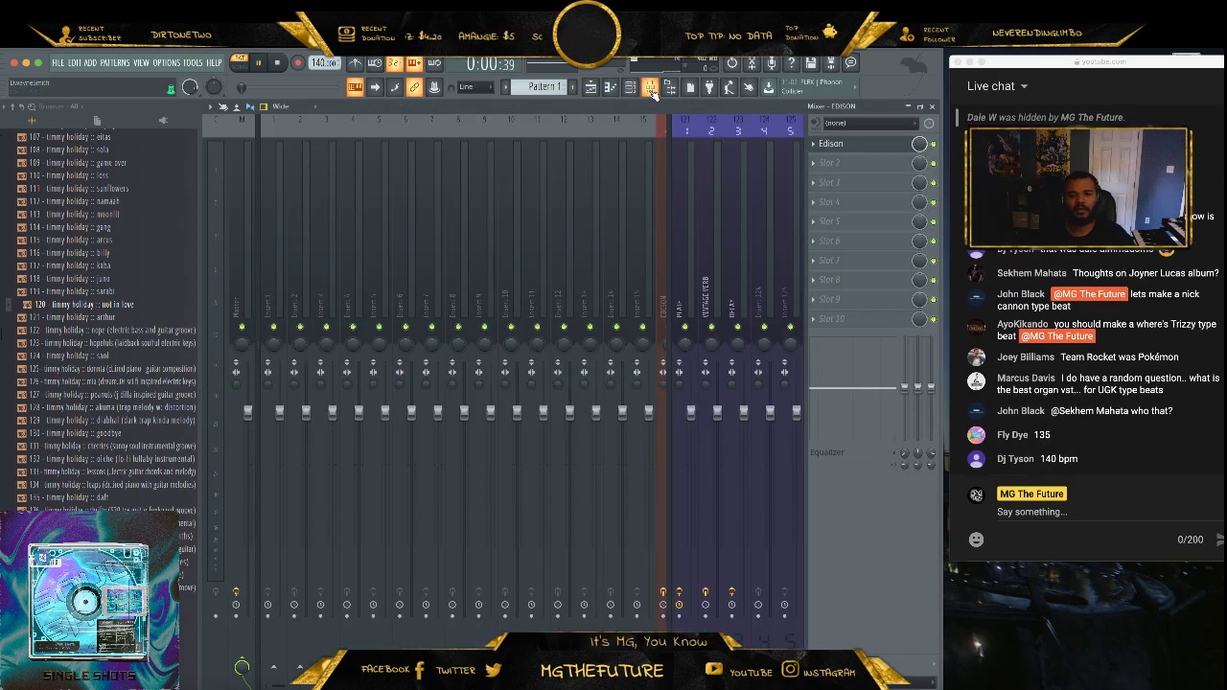
key(space)
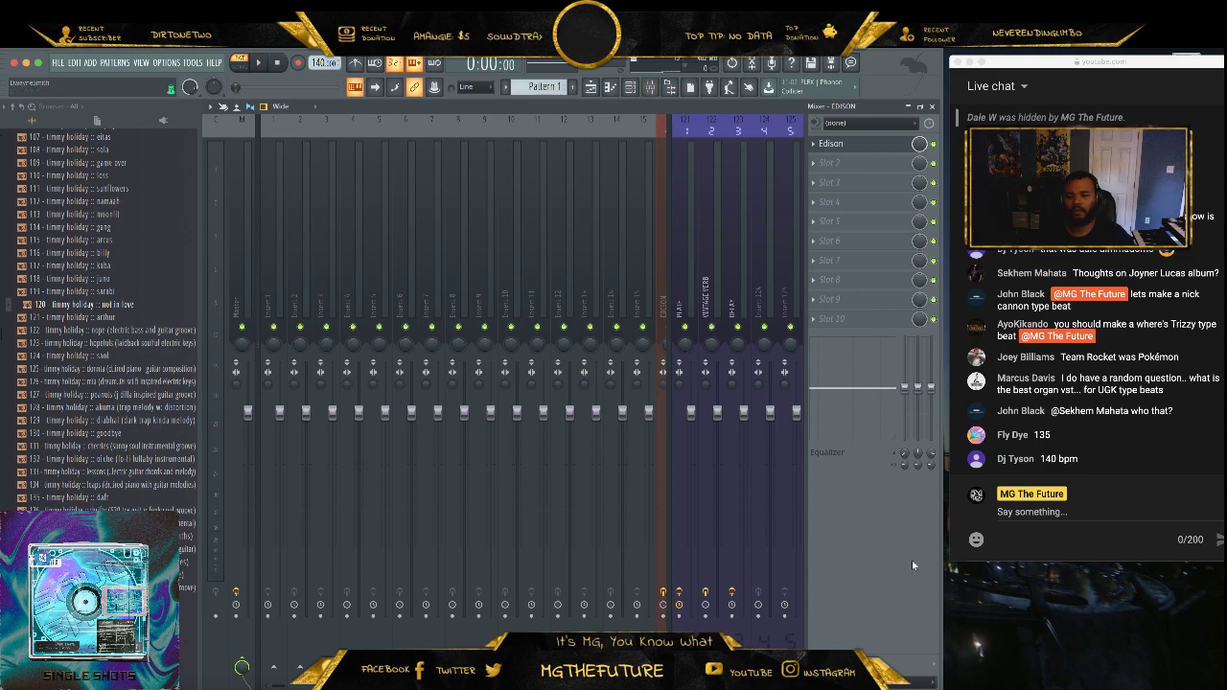
double_click(578, 106)
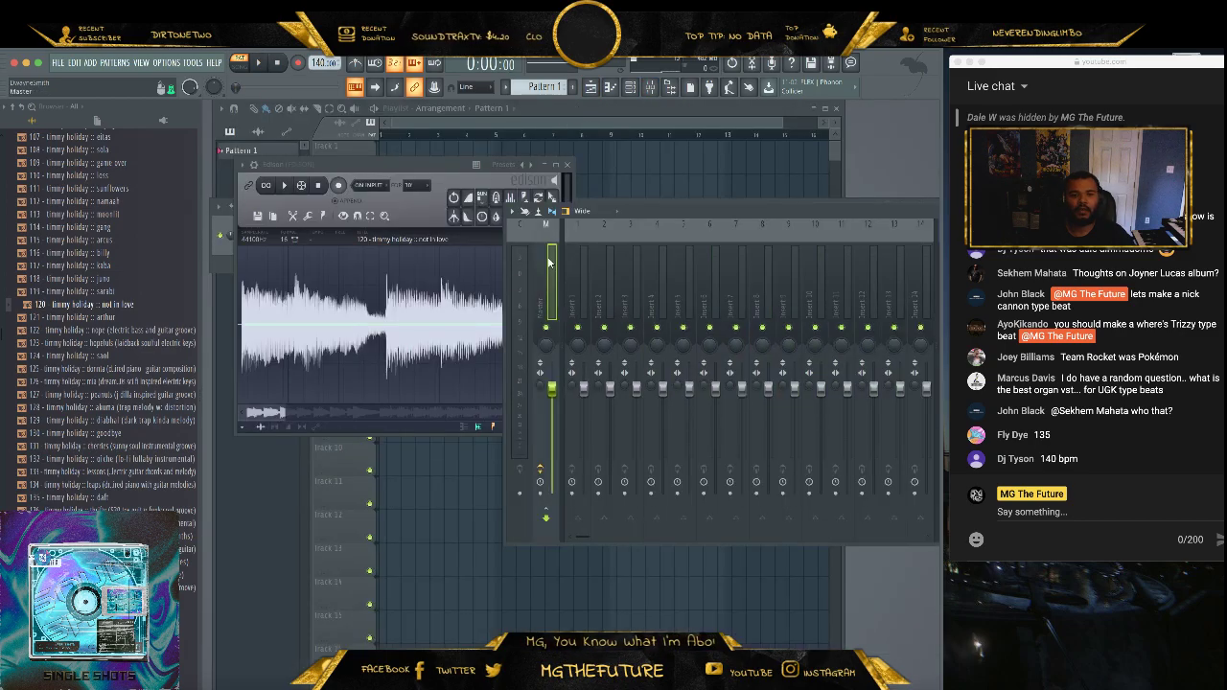
drag(660, 207, 384, 311)
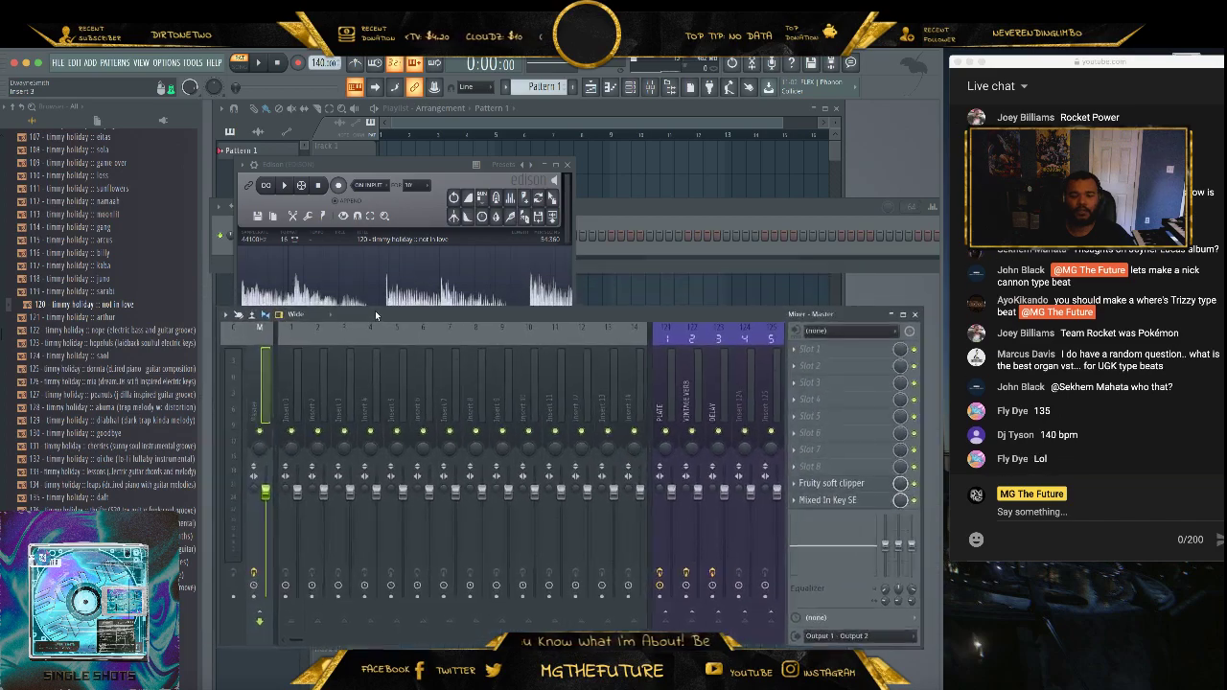
click(433, 275)
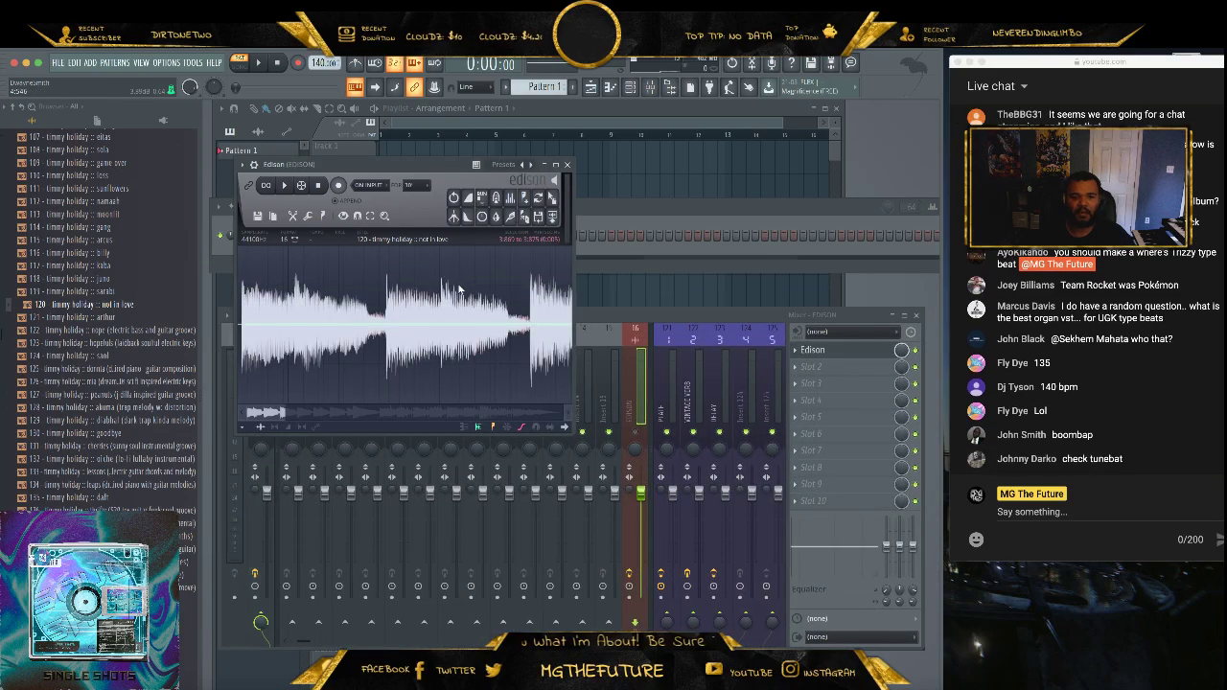
- Play the loop once more, close the Edison editor and delete Edison from the EDISON mixer track
click(643, 432)
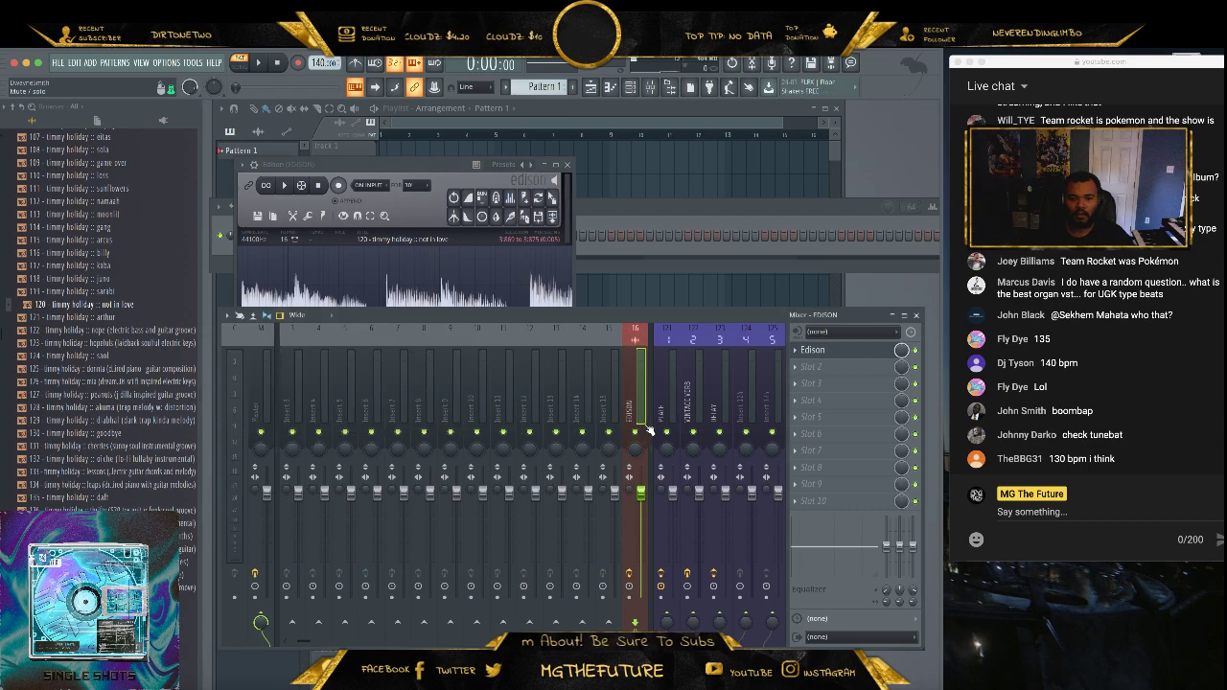
click(286, 186)
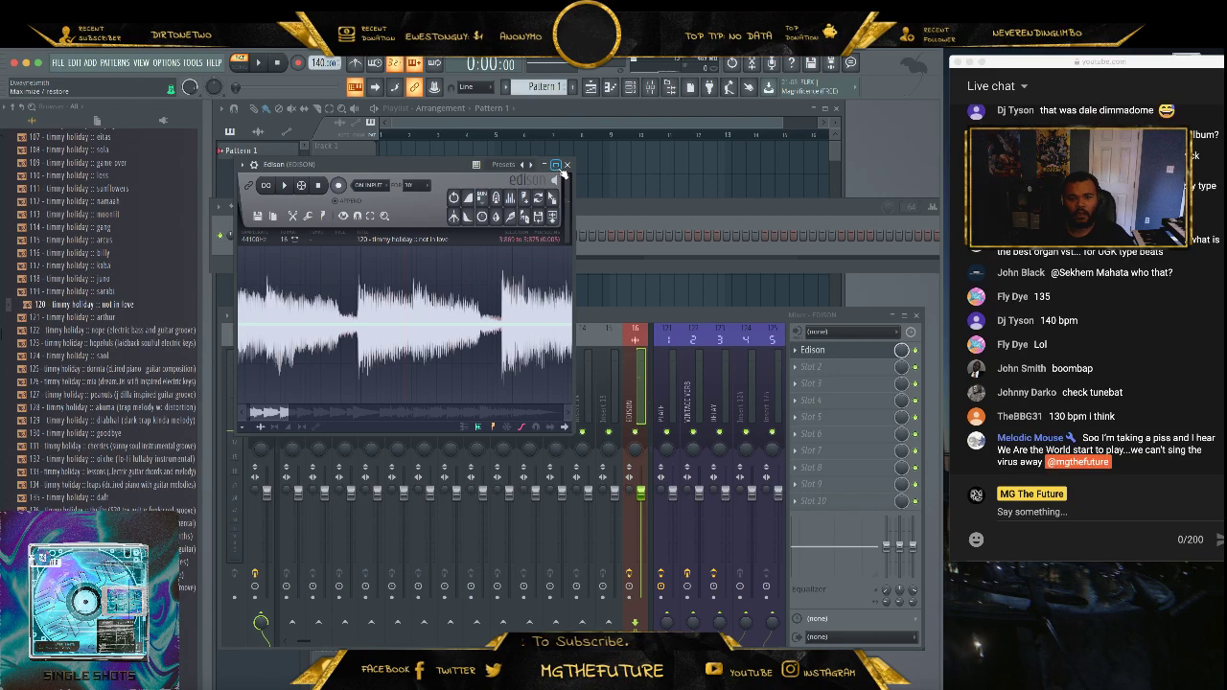
click(566, 164)
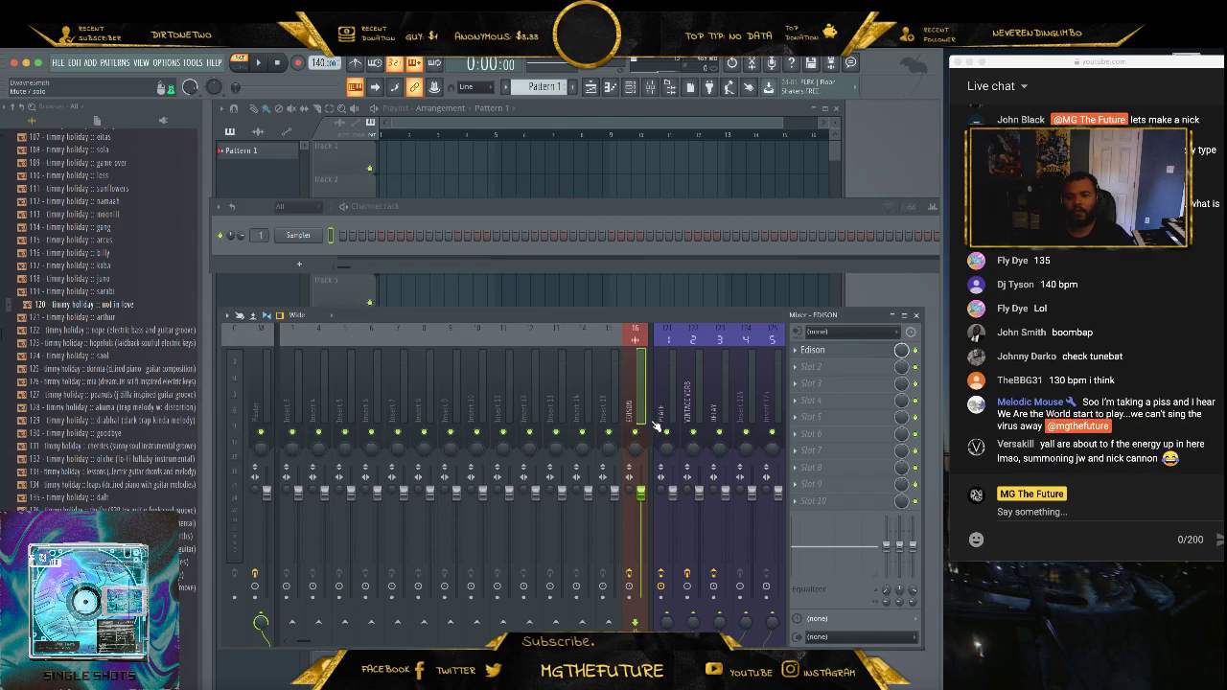
click(801, 351)
click(823, 379)
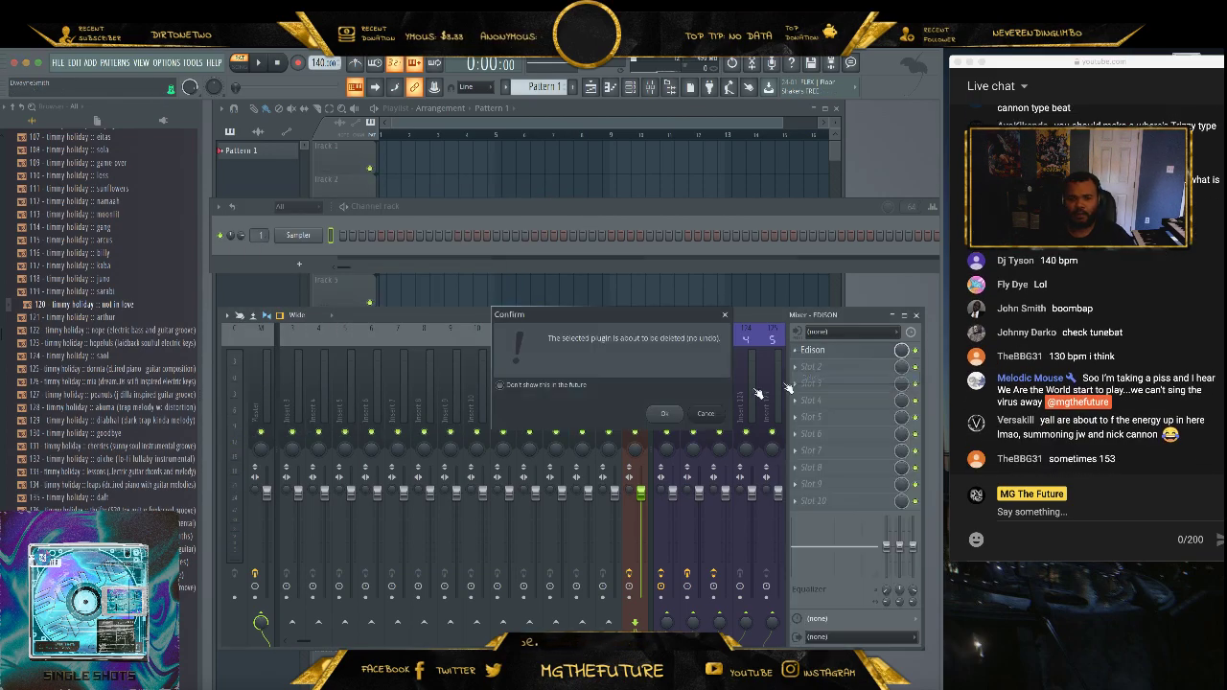
click(666, 414)
- Insert Edison in slot 1 of the Master track and load the loop 120 not in love into it
click(260, 404)
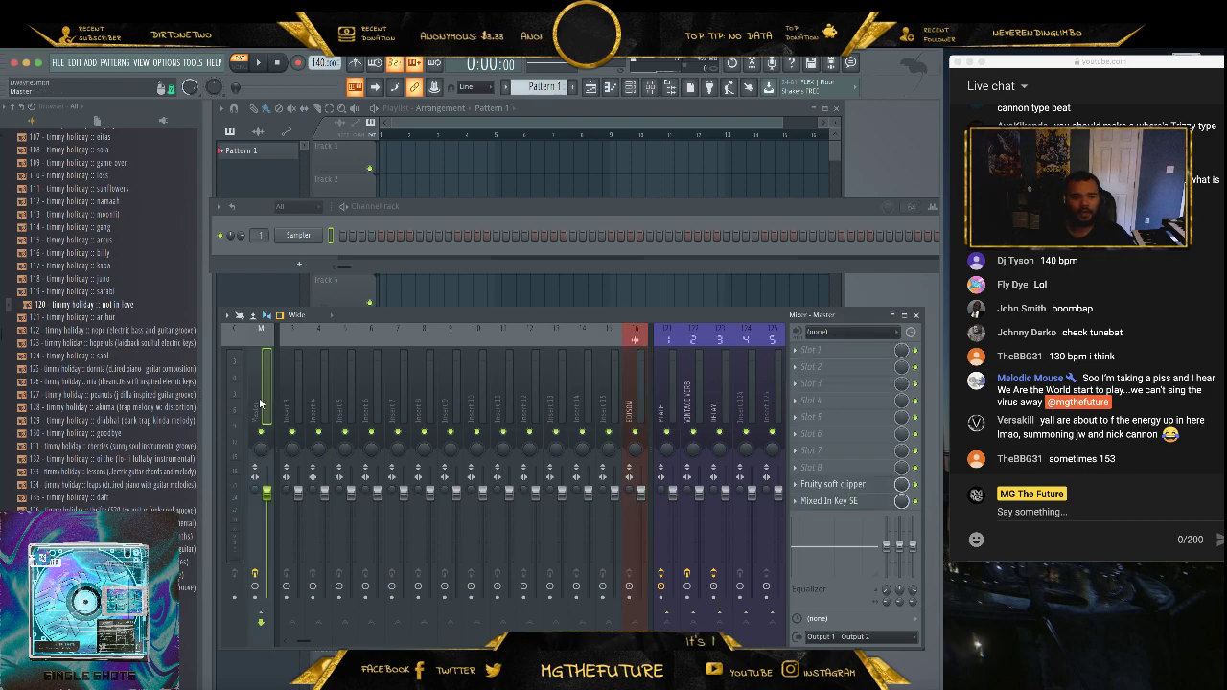
click(797, 354)
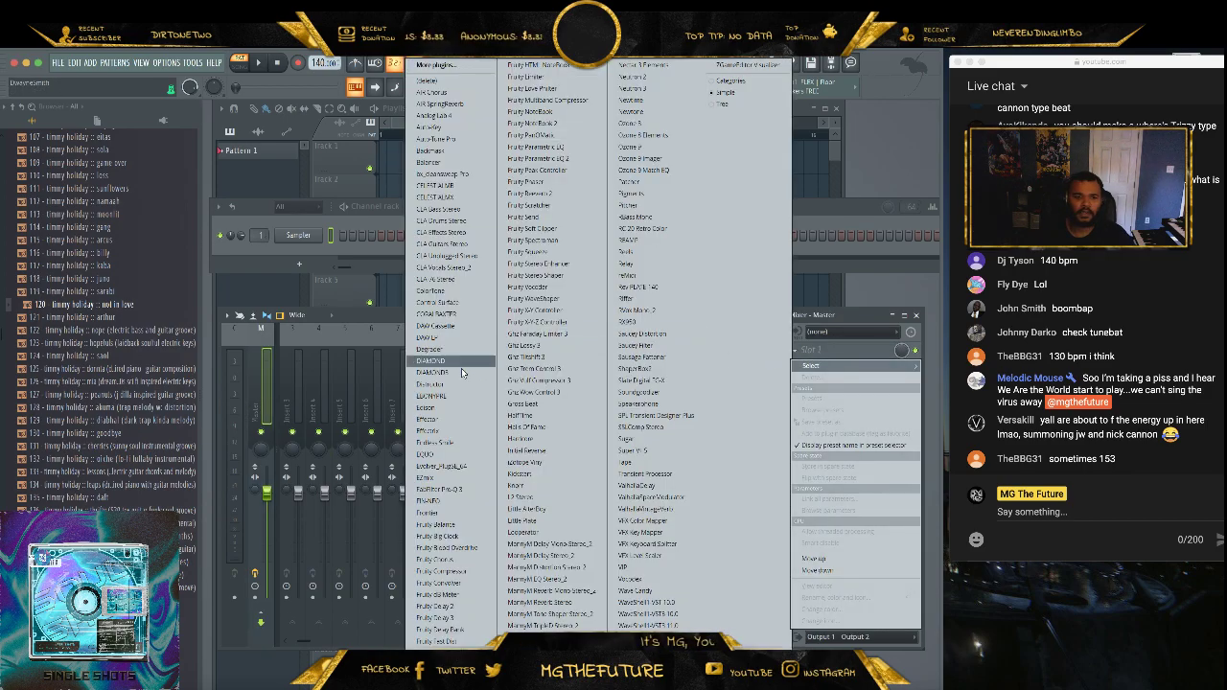
click(446, 409)
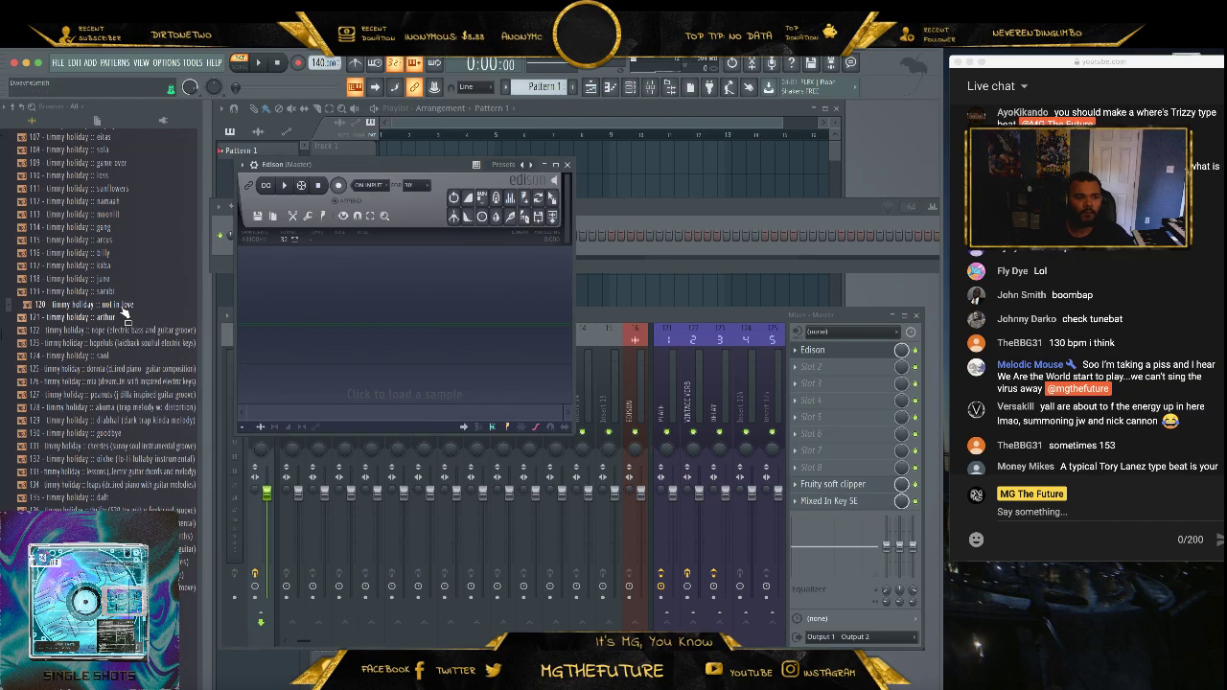
drag(123, 305, 387, 331)
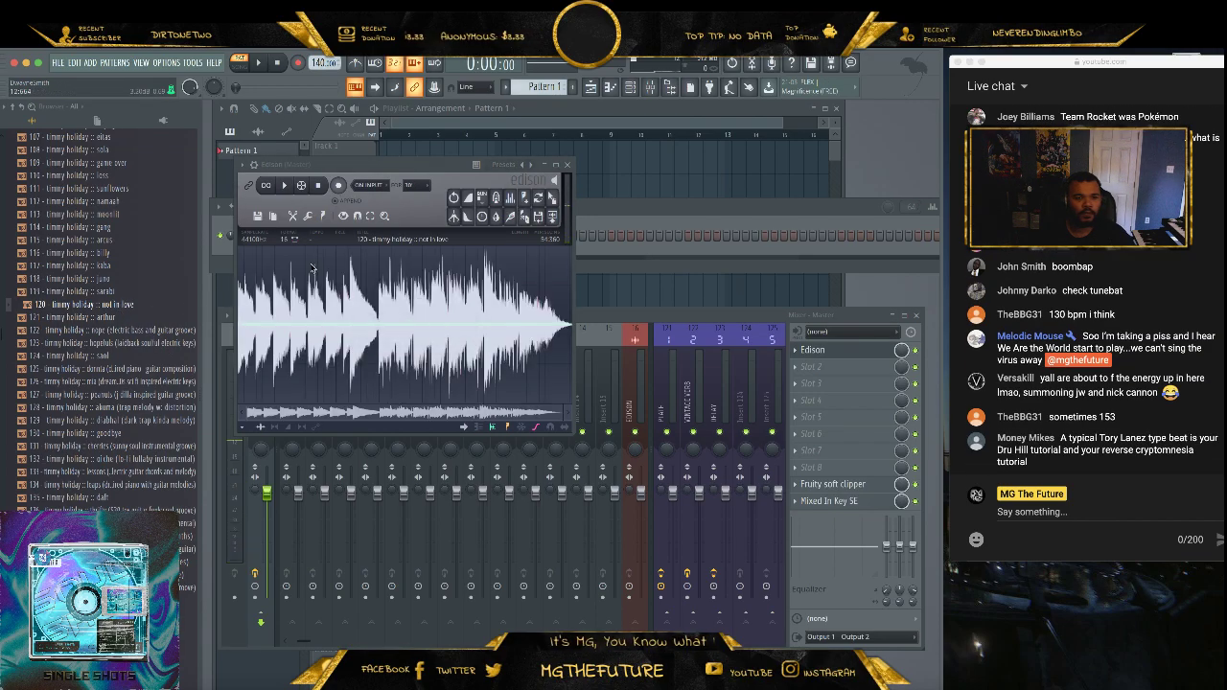
- Play the loop in Edison and select its opening section from the start to about 11.5 seconds
click(285, 185)
scroll(302, 314, up, 3)
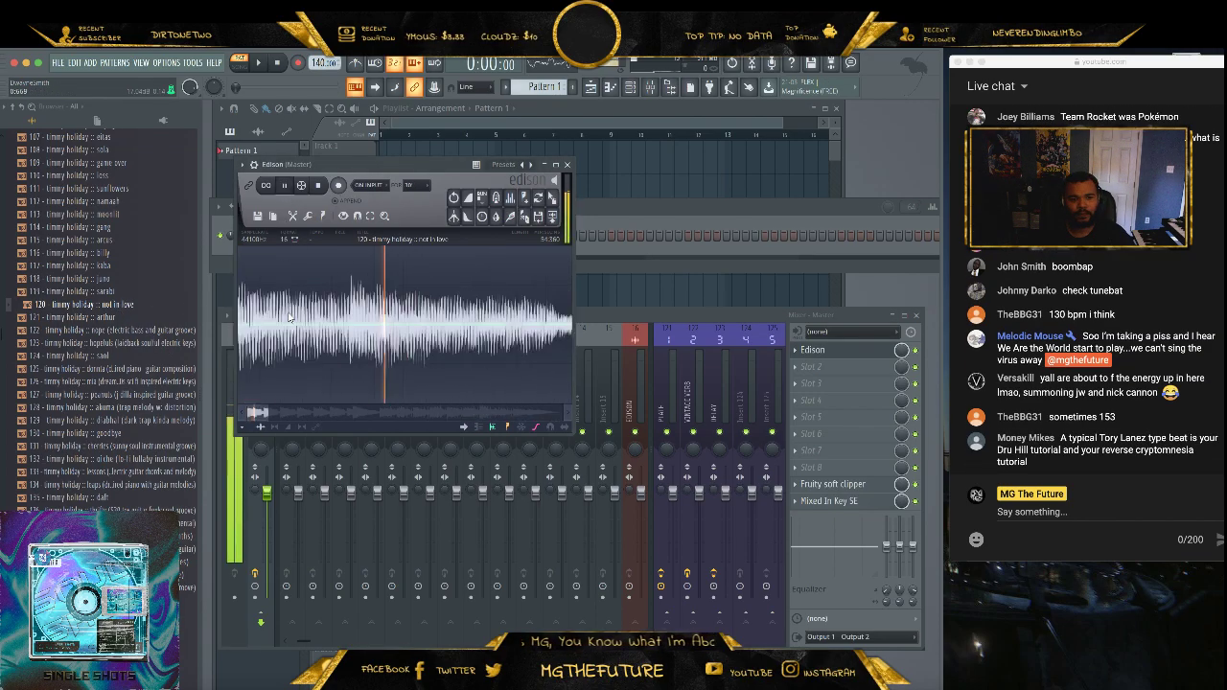
scroll(302, 315, down, 2)
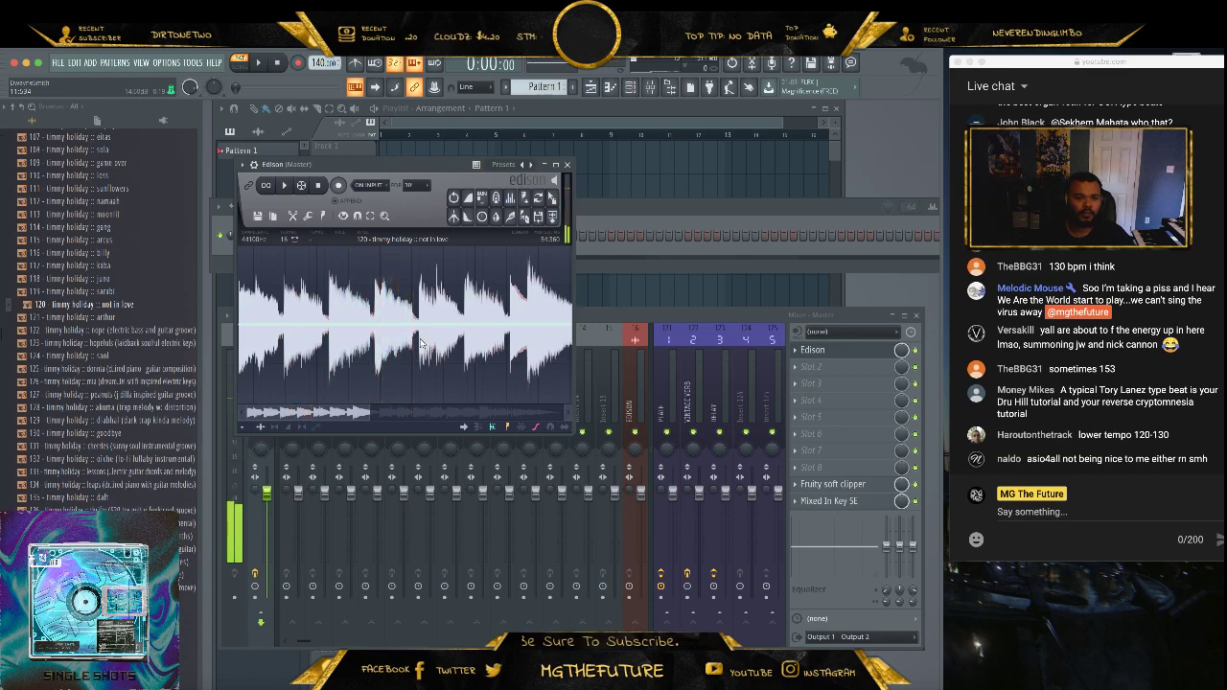
drag(420, 343, 241, 347)
- Move the start of the loop selection in Edison to the first sound's onset, at about 0.08 s
scroll(273, 351, up, 10)
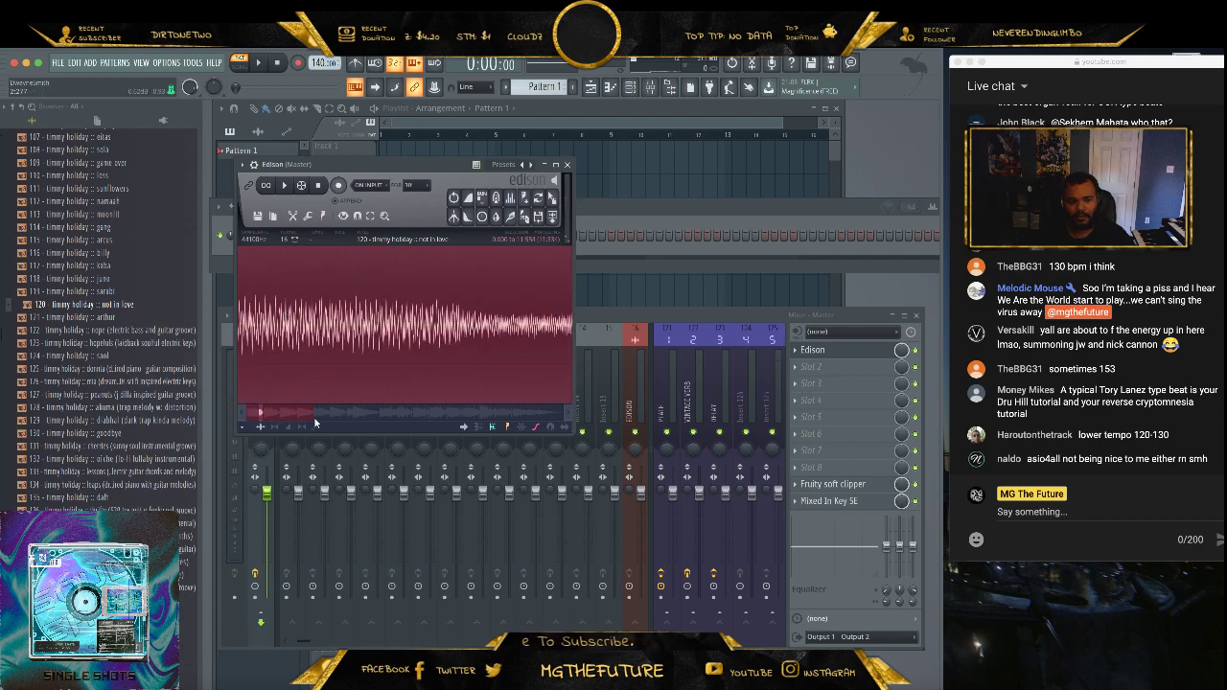
drag(259, 414, 248, 366)
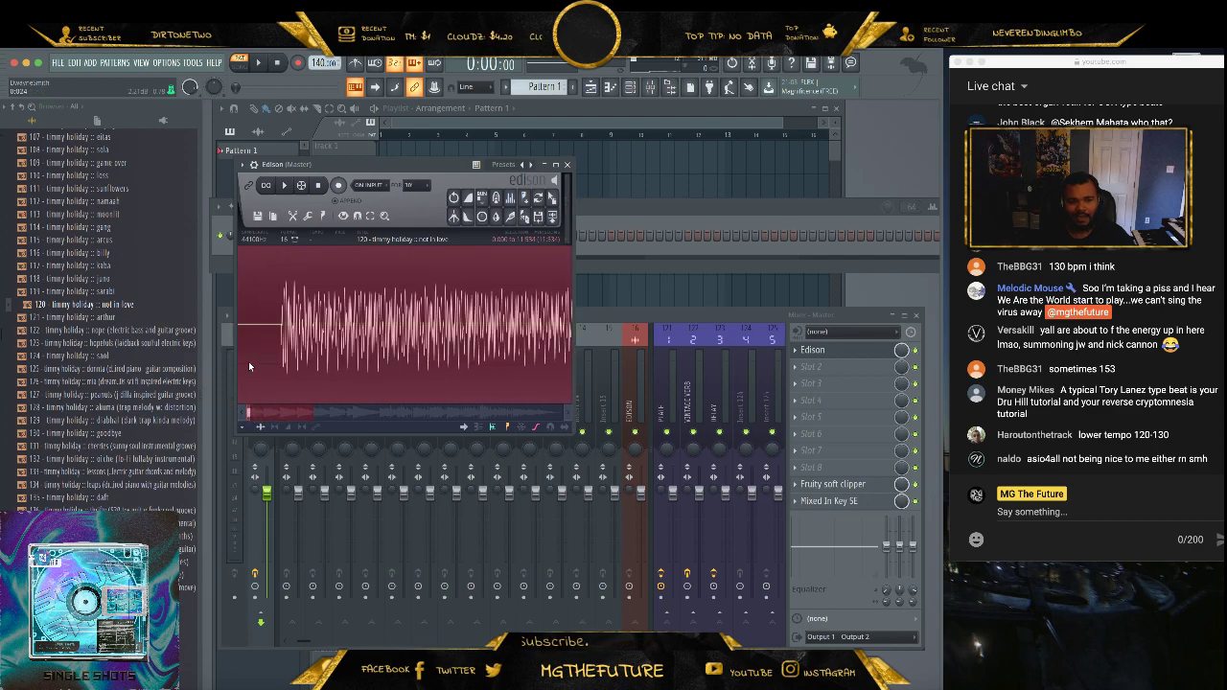
key(Delete)
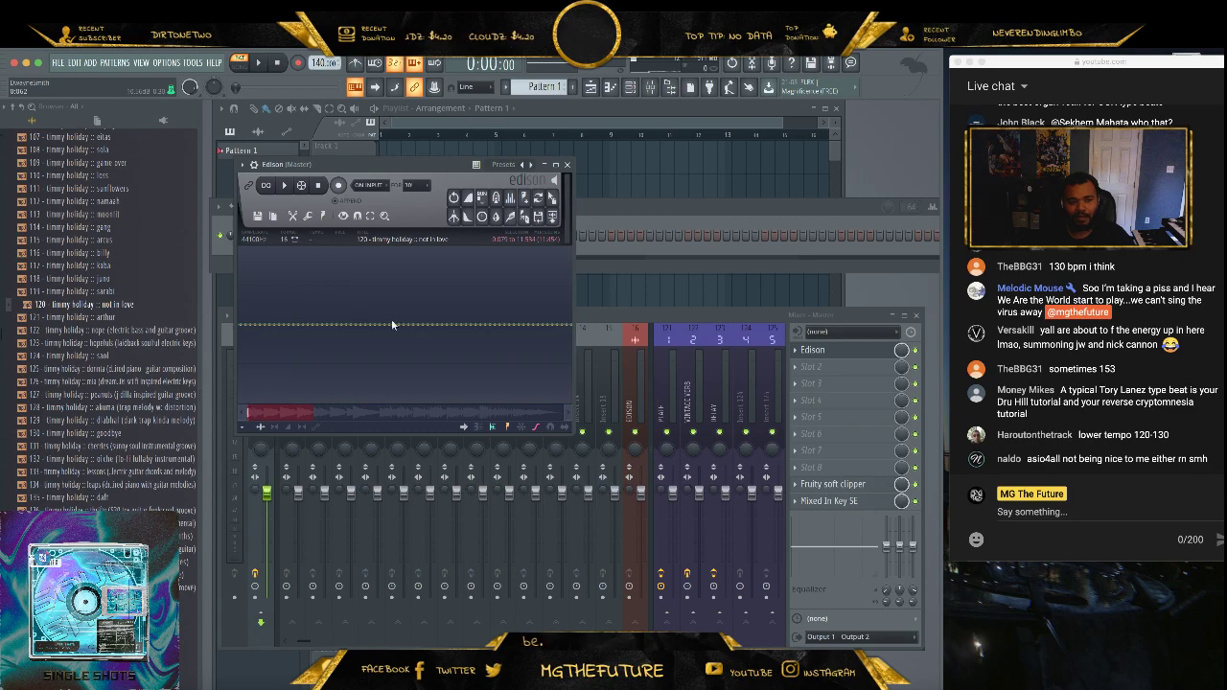
scroll(431, 329, up, 8)
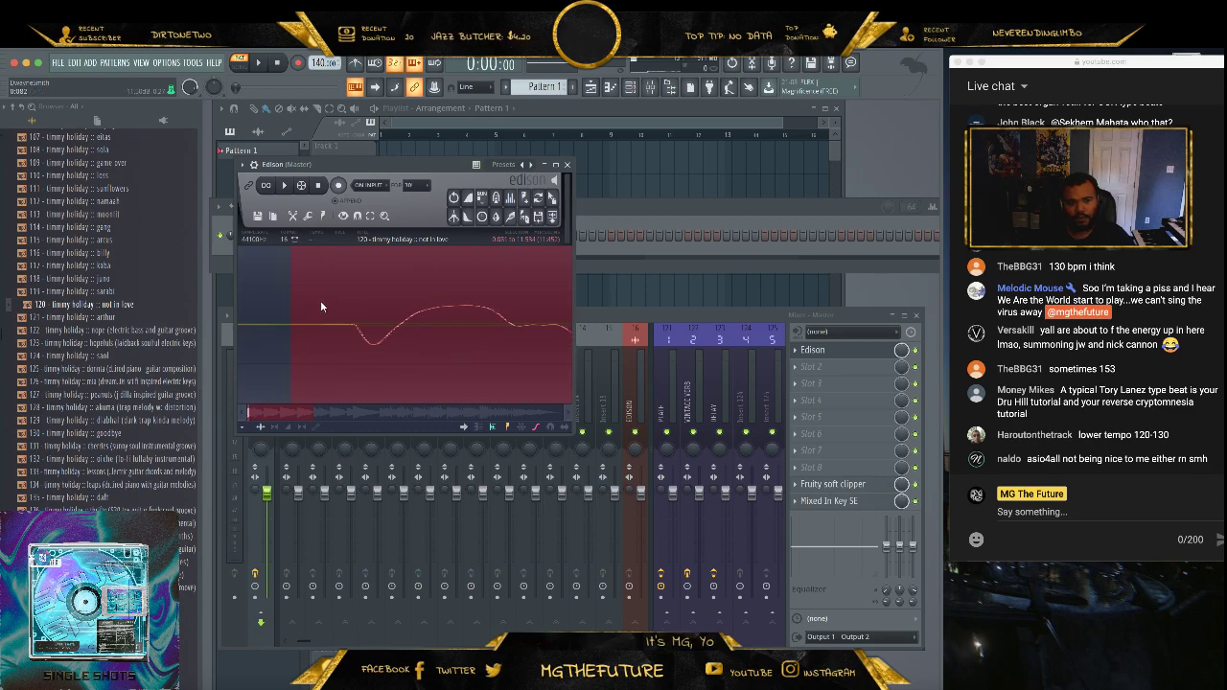
- Pull the end of the loop selection back to about 11.47 s, just before the next hit begins
scroll(320, 300, down, 8)
scroll(446, 326, up, 6)
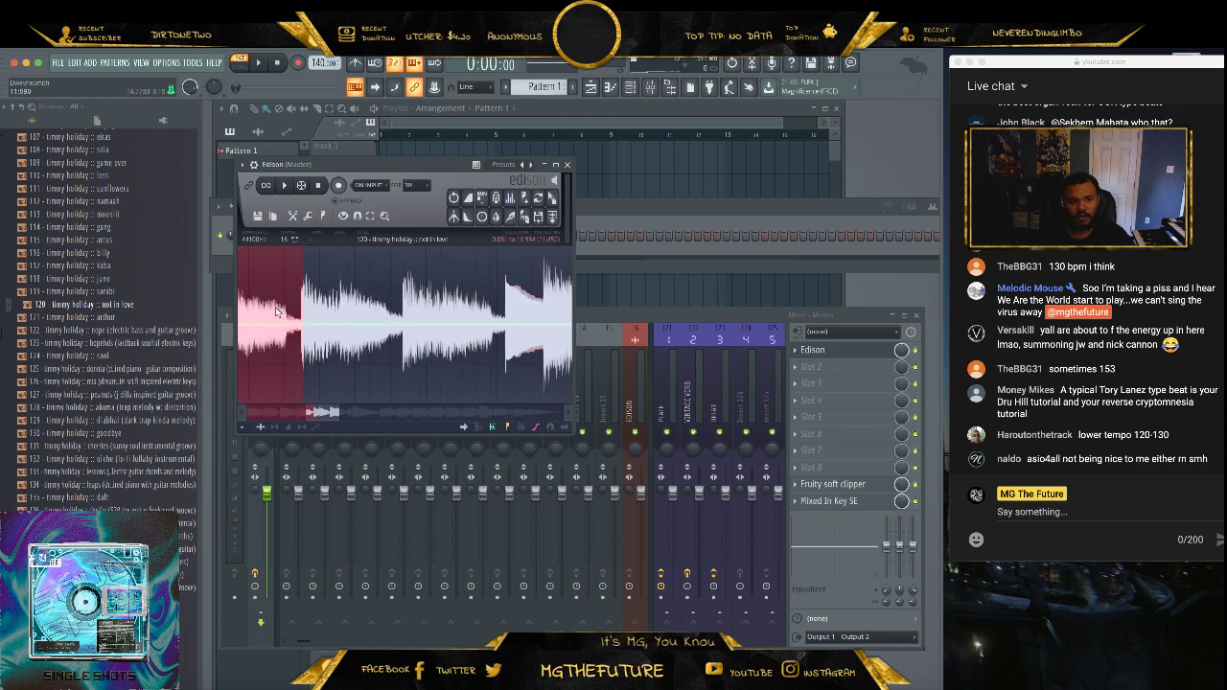
scroll(446, 326, up, 8)
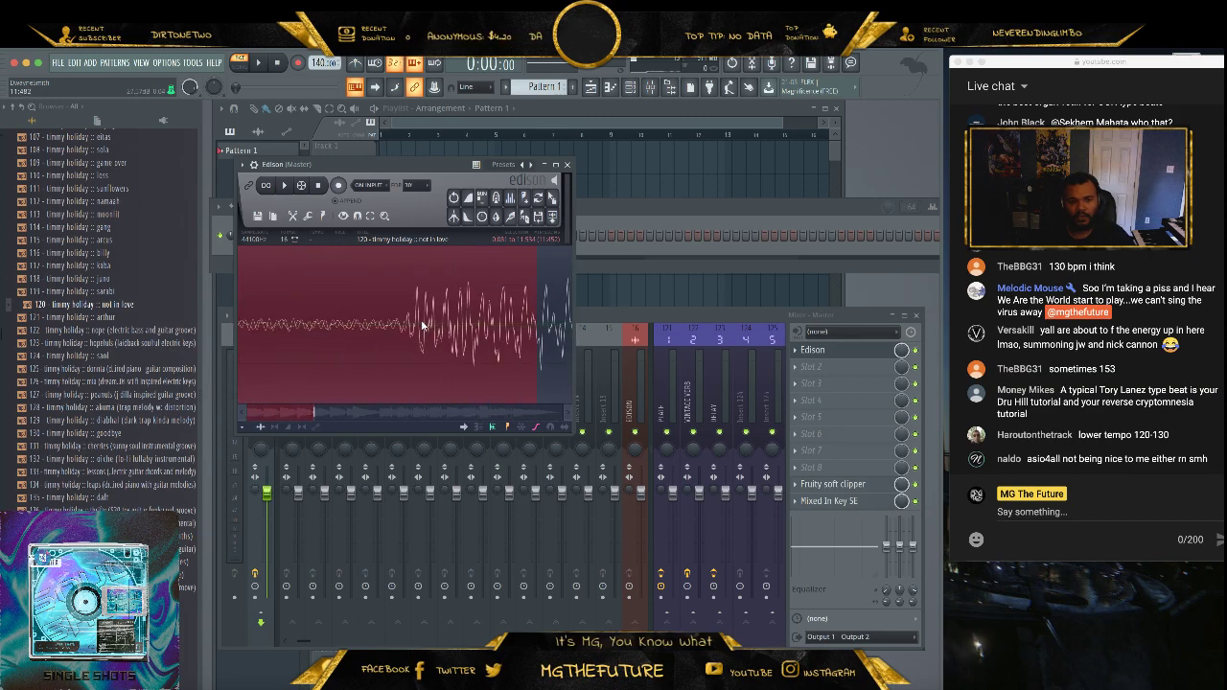
scroll(388, 327, down, 1)
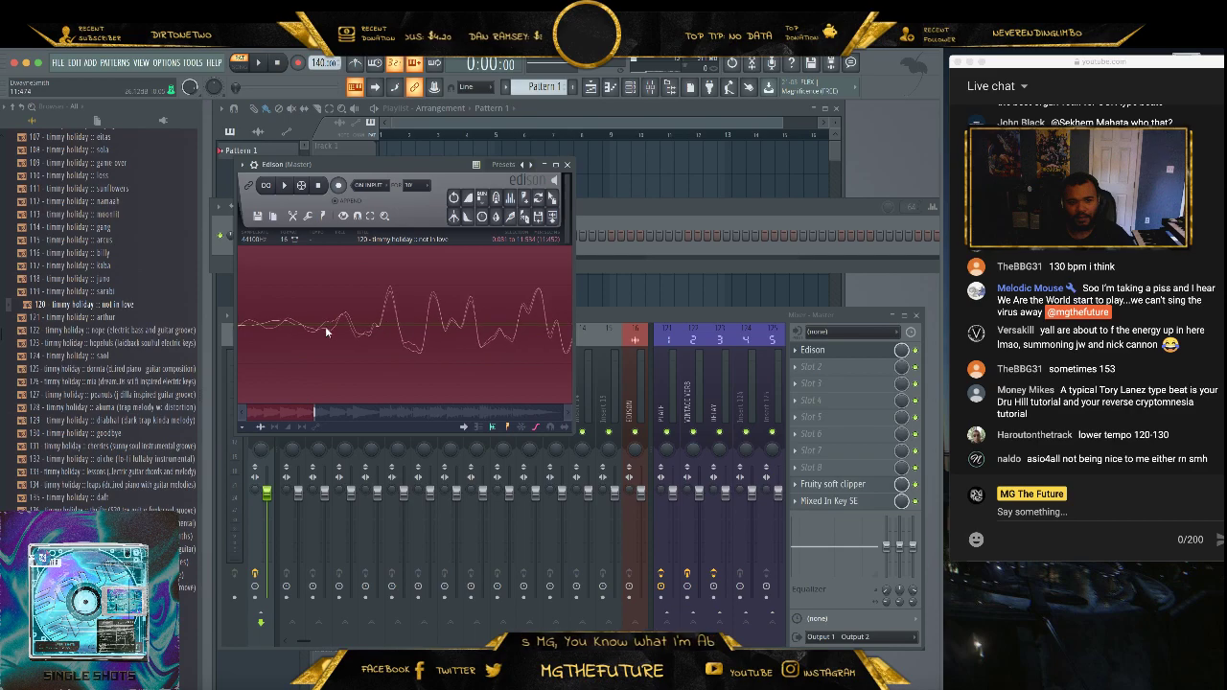
scroll(316, 334, down, 5)
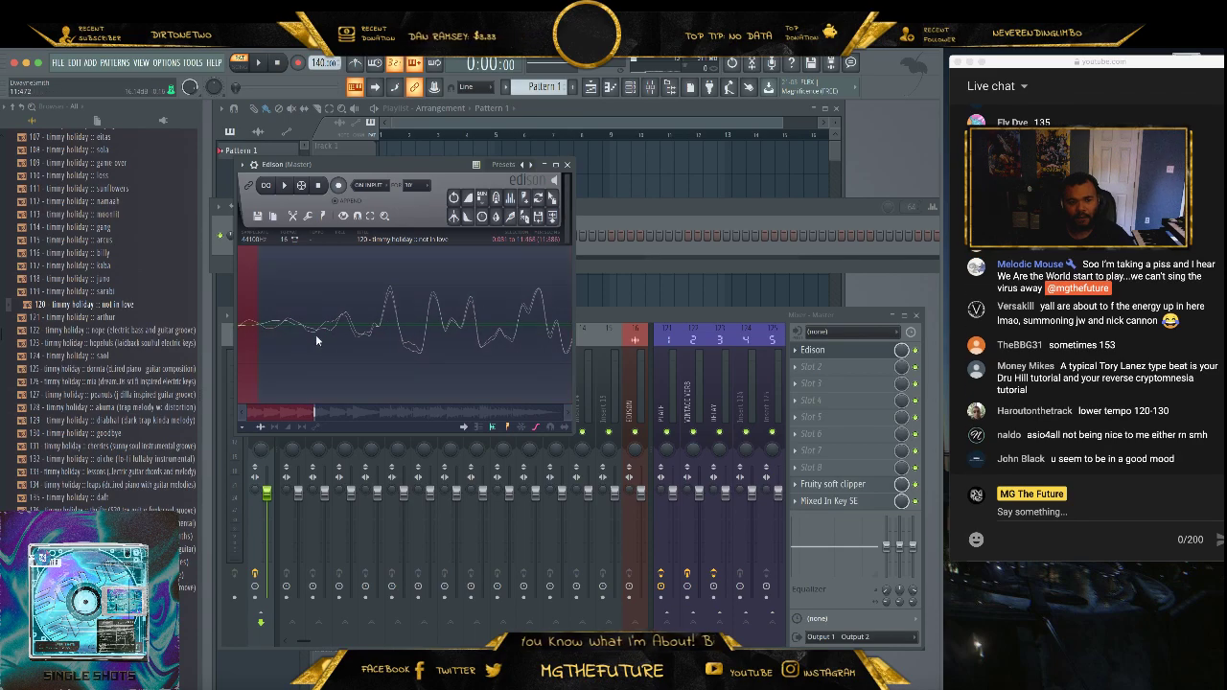
scroll(385, 325, down, 3)
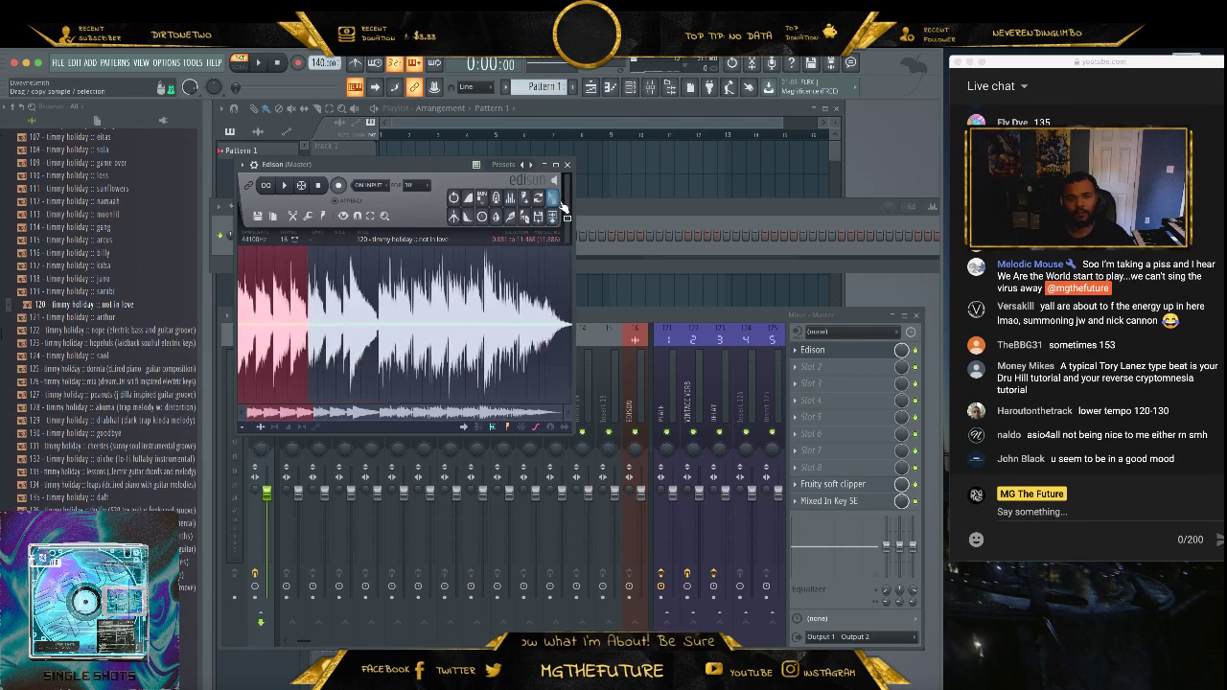
- Place the selected audio at the start of Track 1 in the playlist and set the project tempo to 148 BPM
drag(552, 197, 434, 167)
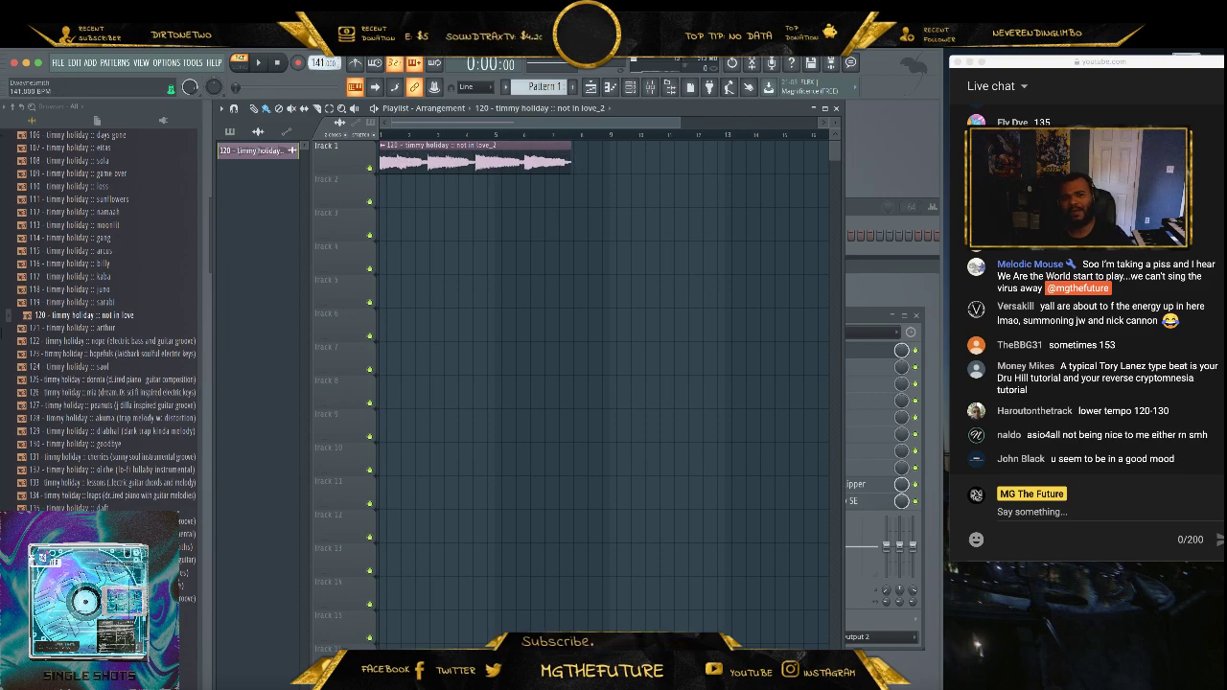
mouse_move(323, 63)
mouse_down()
mouse_move(323, 29)
mouse_move(323, 70)
mouse_up()
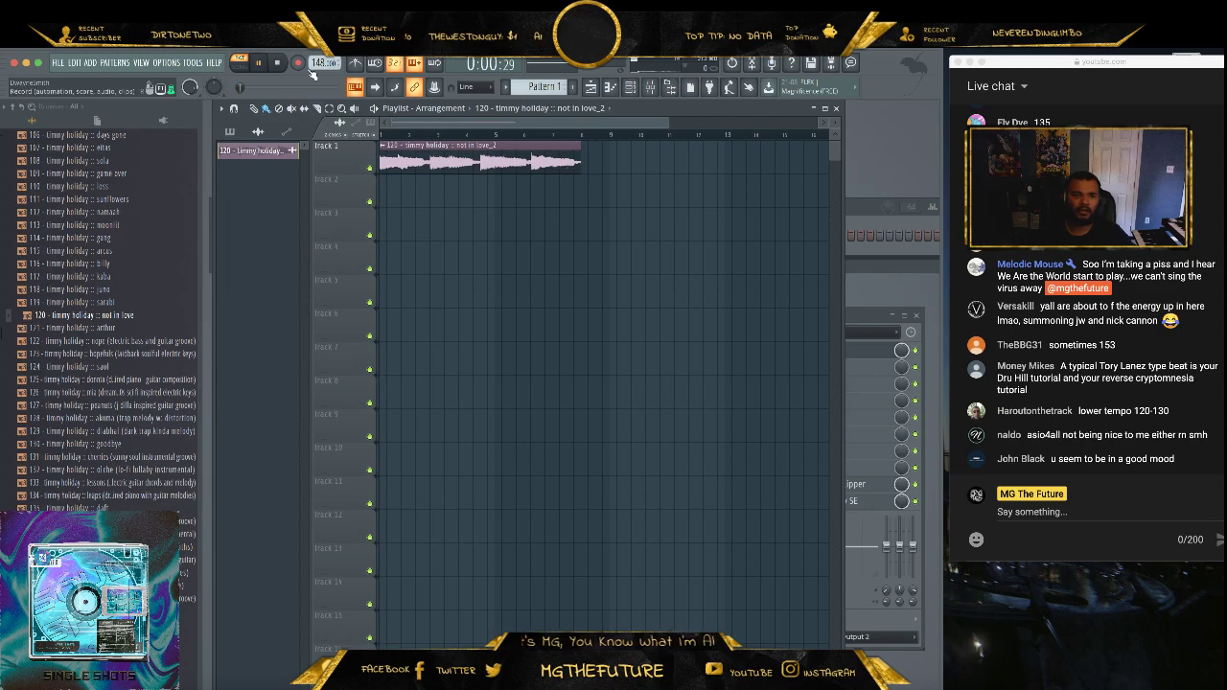
- Switch playback to song mode and time-stretch the Track 1 loop clip to end exactly at bar 5, playing it to check
click(241, 67)
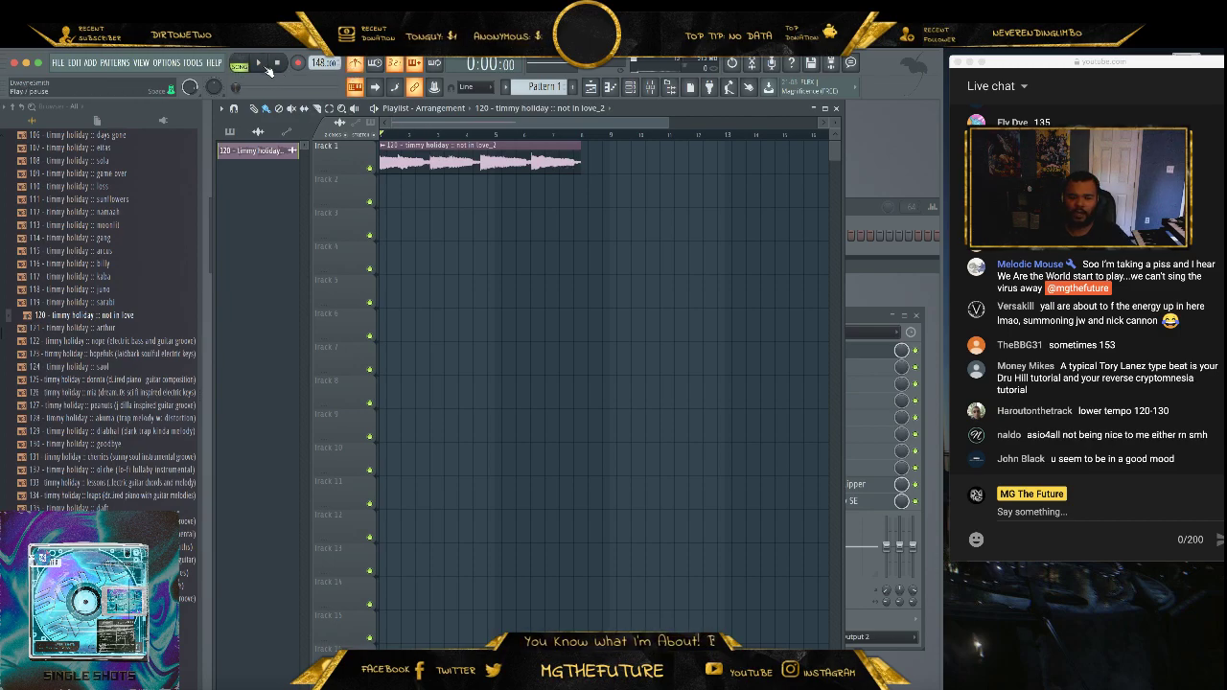
key(space)
key(space)
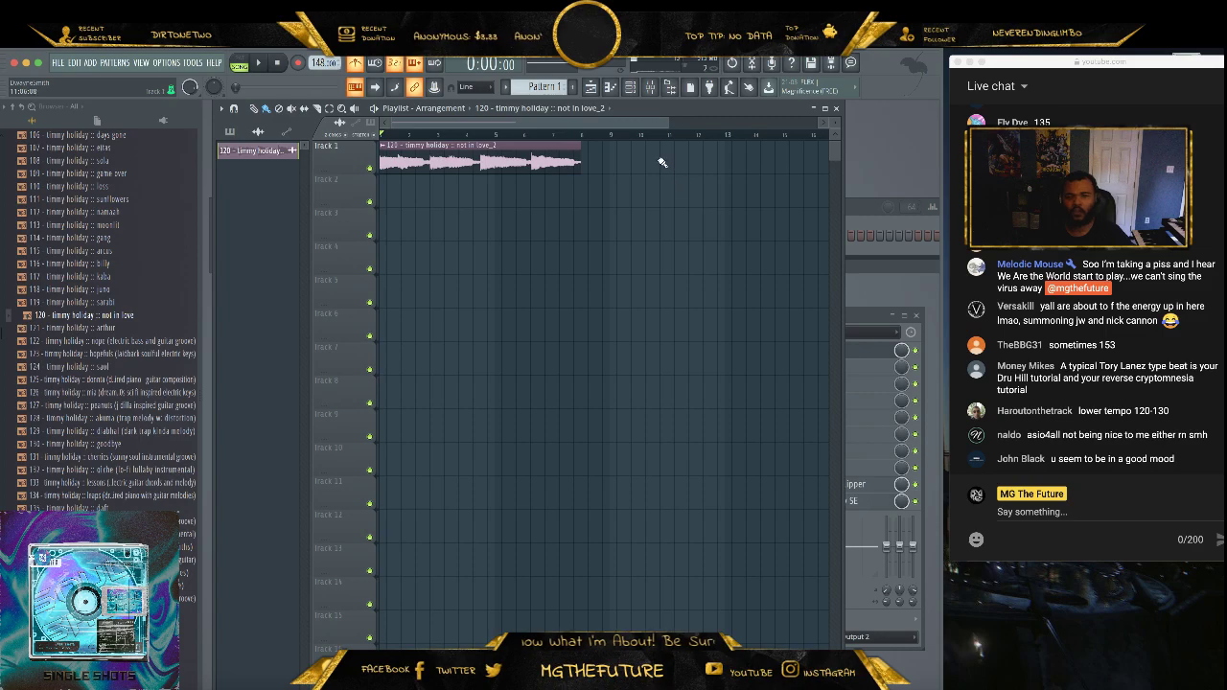
drag(580, 161, 492, 174)
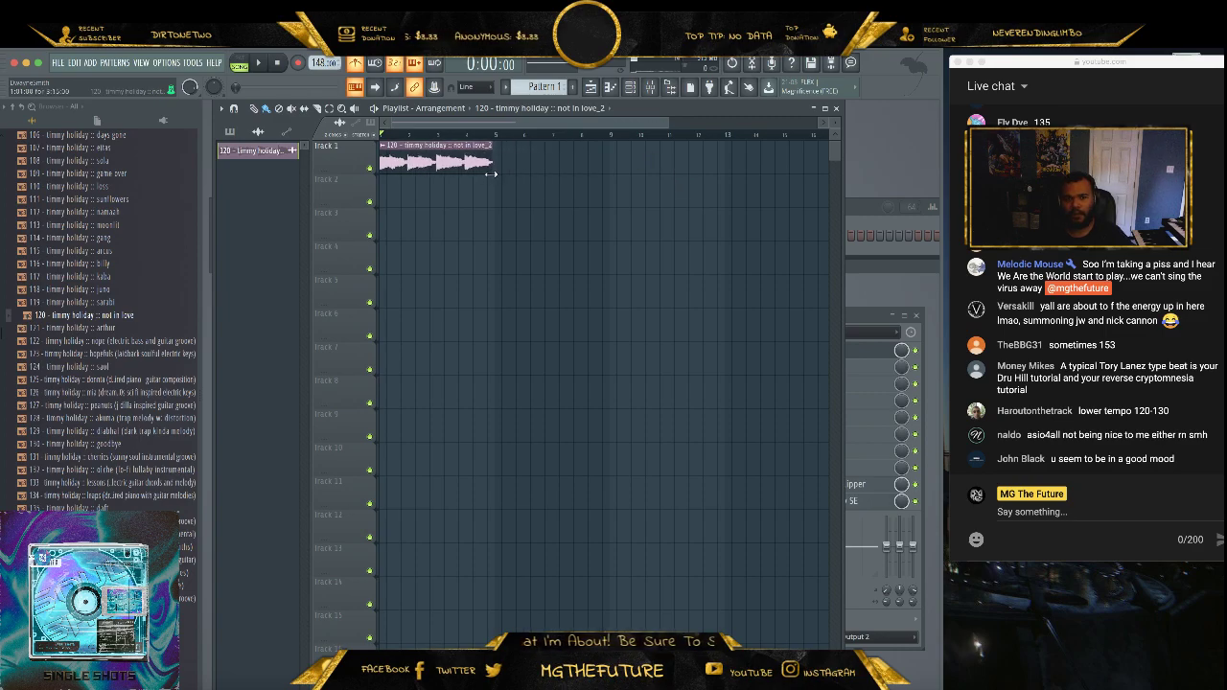
key(space)
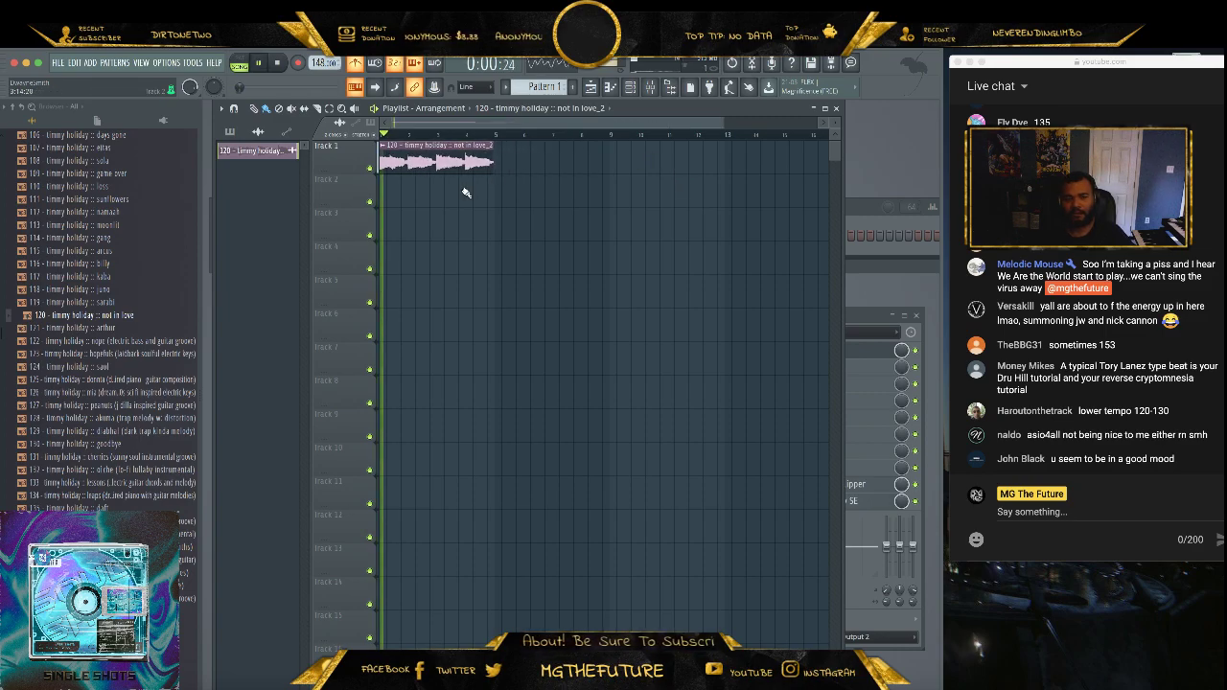
drag(723, 121, 513, 125)
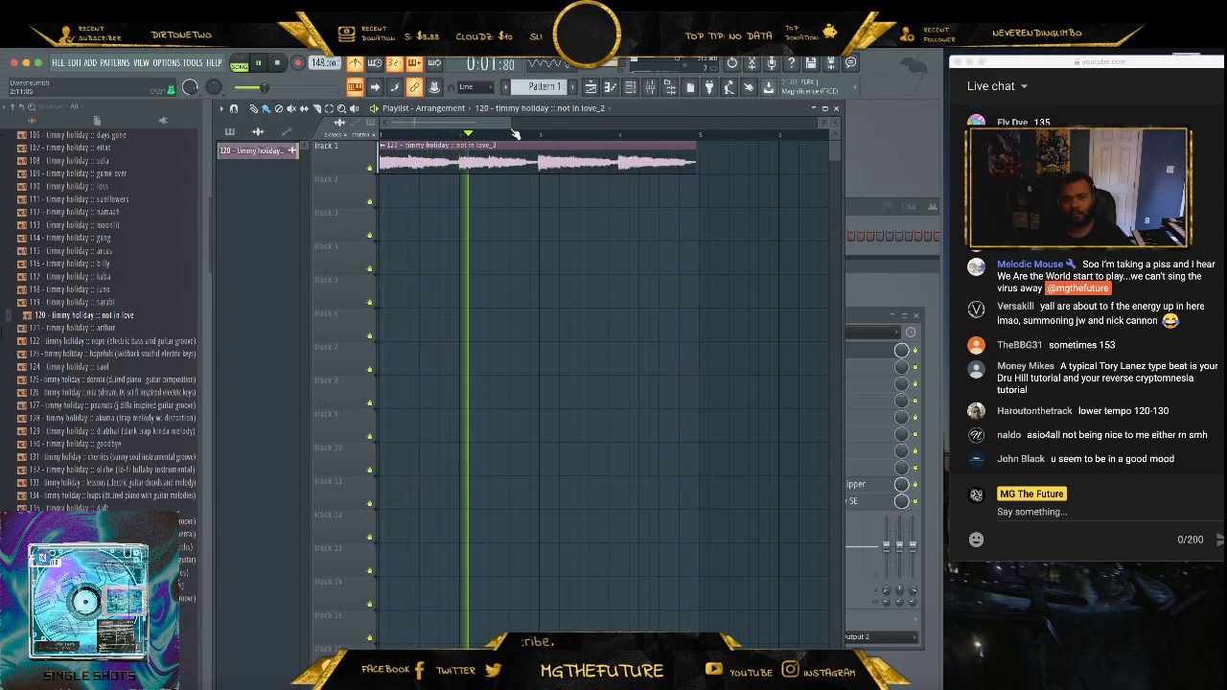
key(space)
drag(514, 126, 524, 155)
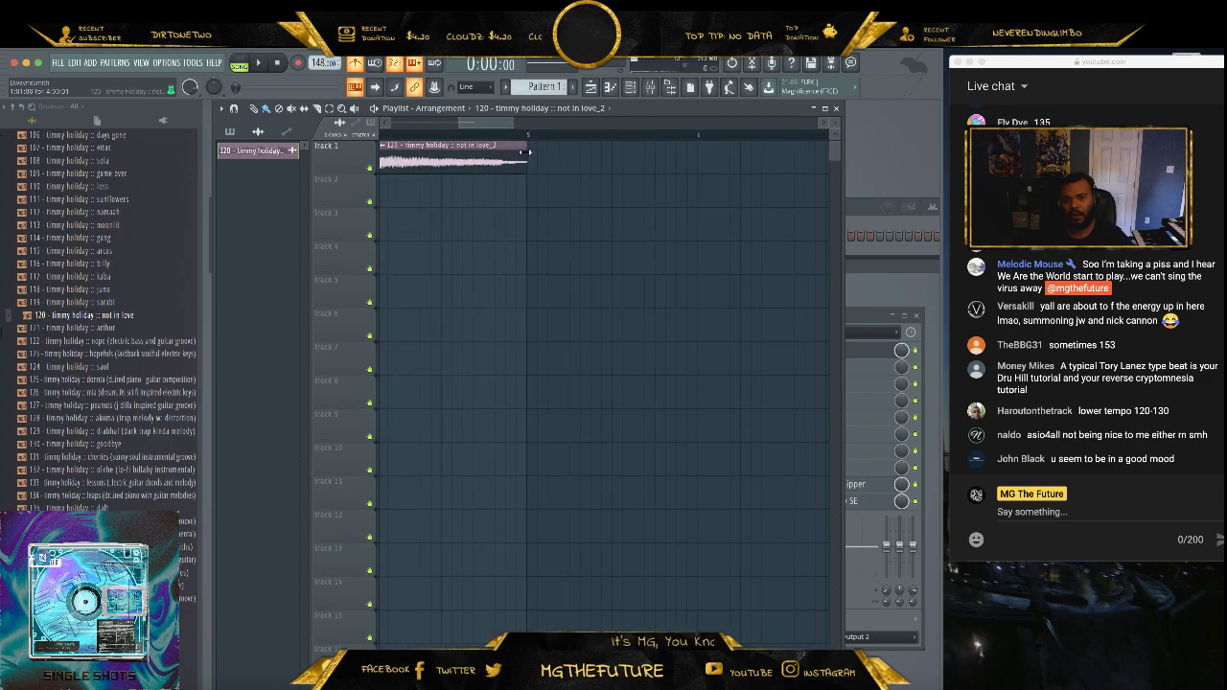
key(space)
drag(499, 124, 651, 123)
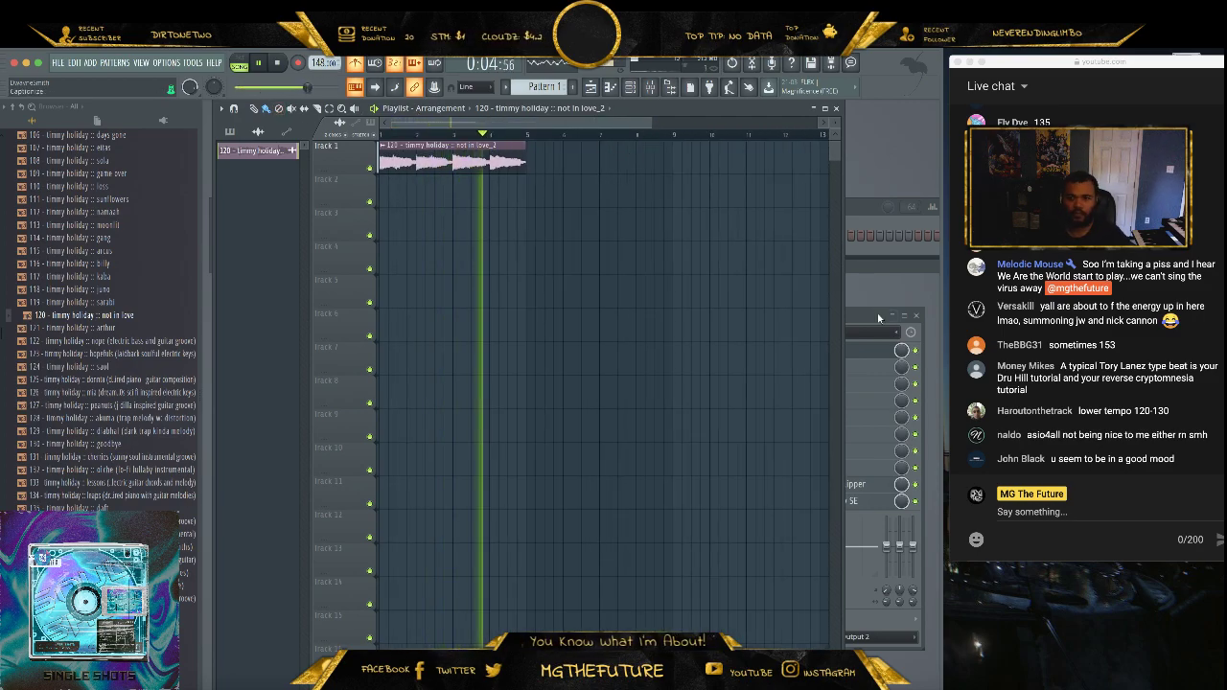
- Stop playback and rename the loop's channel in the channel rack as SAMPLE - 120TH
key(F6)
key(space)
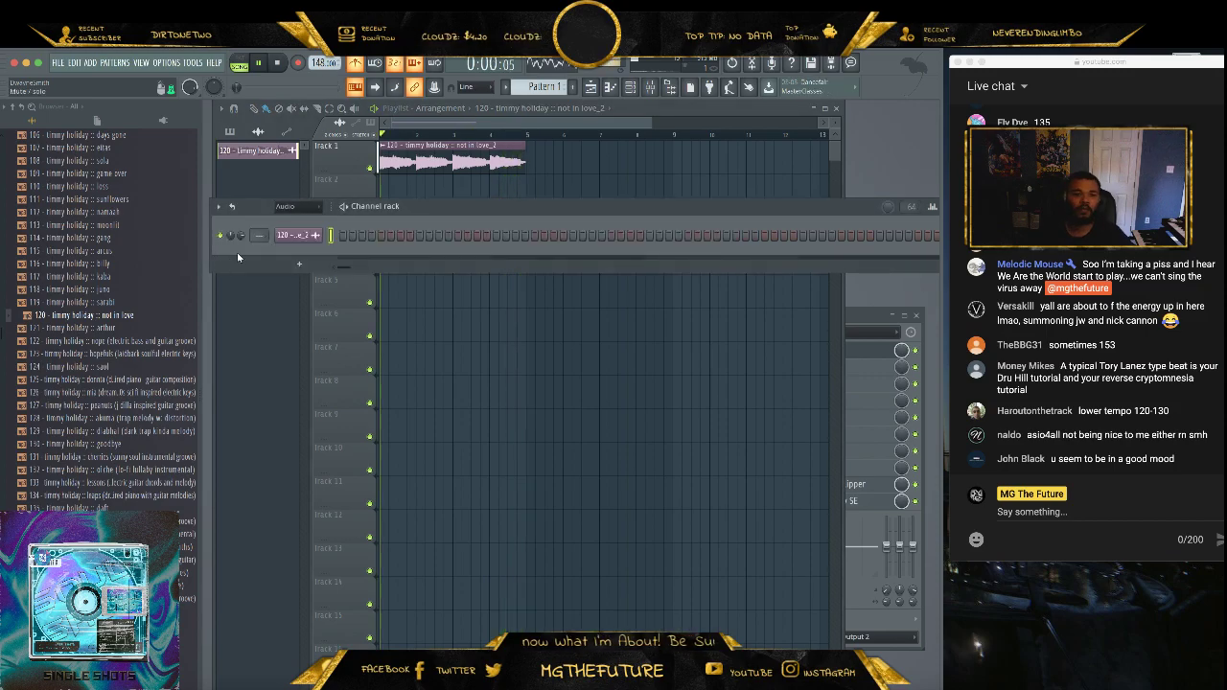
right_click(305, 237)
click(355, 263)
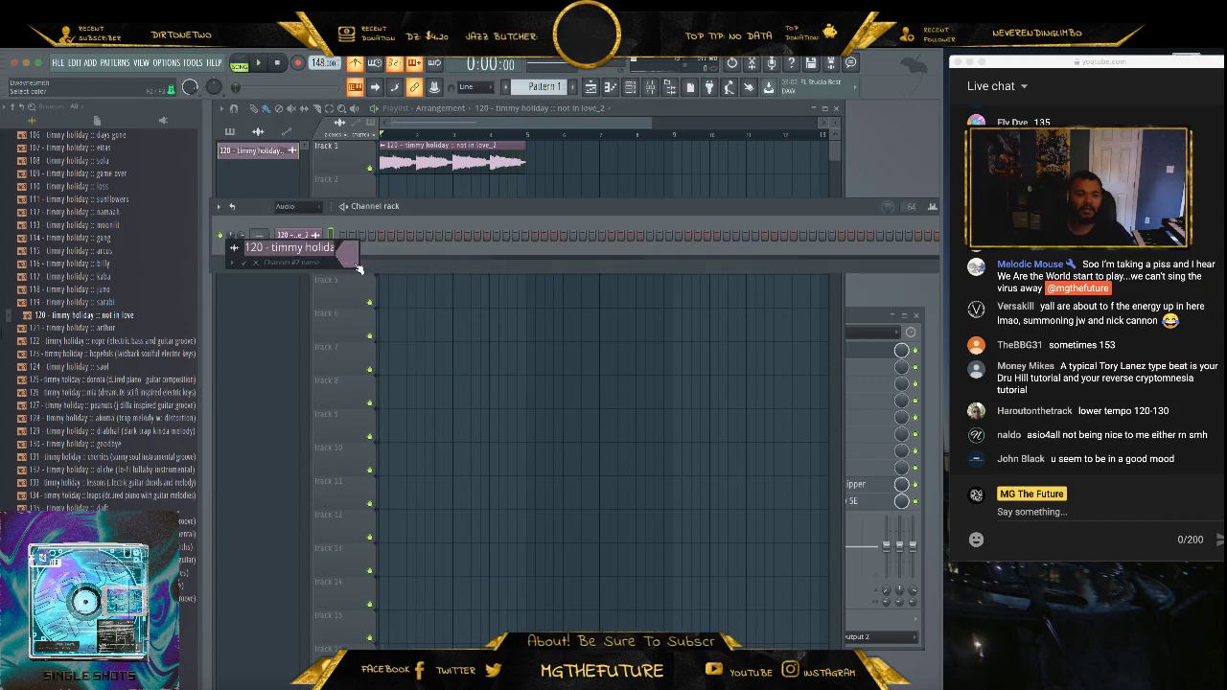
text(SAMPLE - 12)
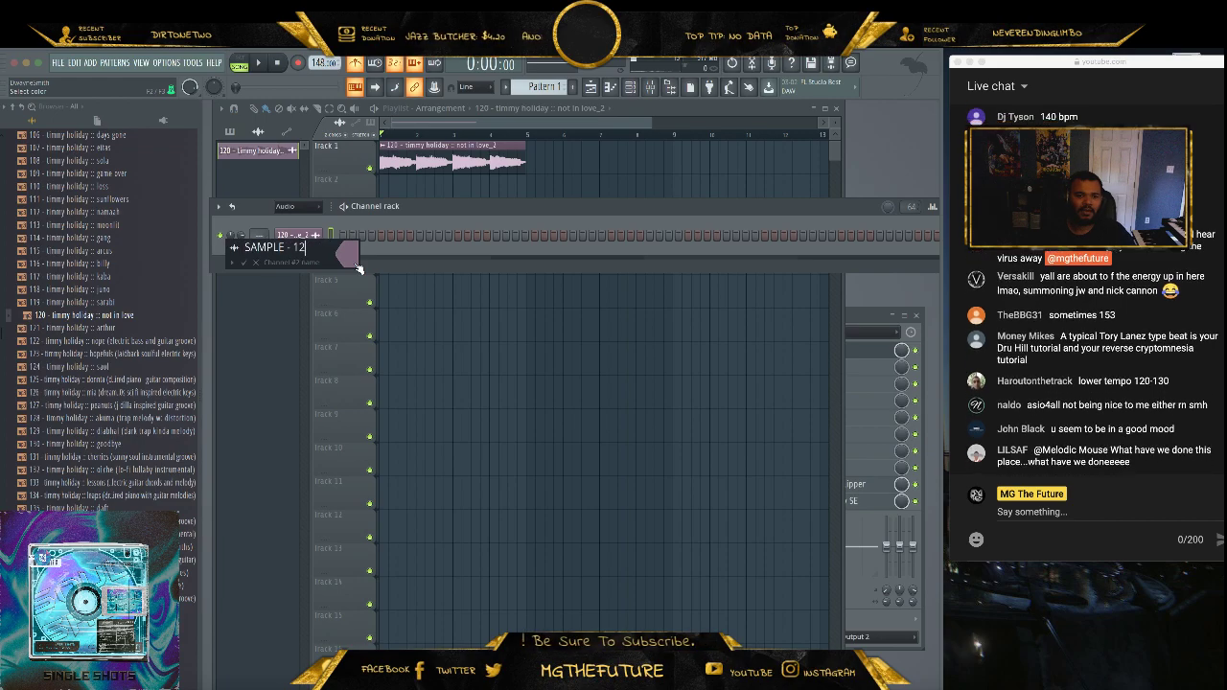
text(0TH)
key(Return)
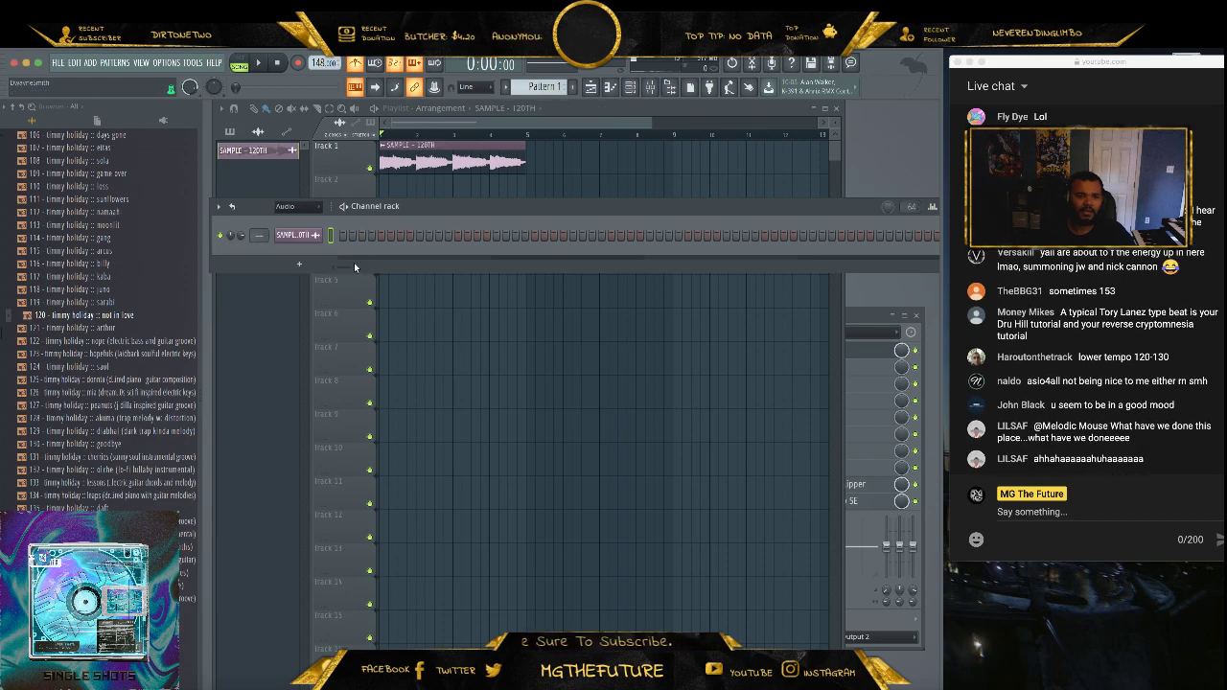
- Route the SAMPLE - 120TH channel to mixer track 15
click(849, 316)
right_click(604, 402)
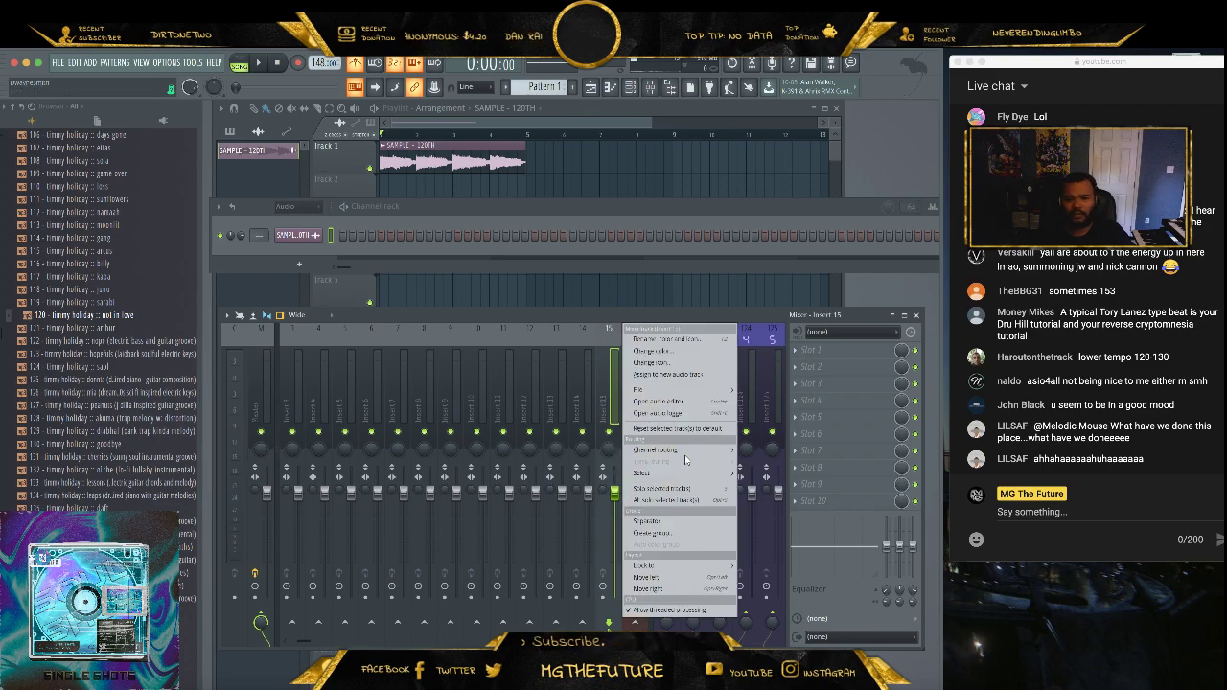
mouse_move(714, 449)
click(759, 451)
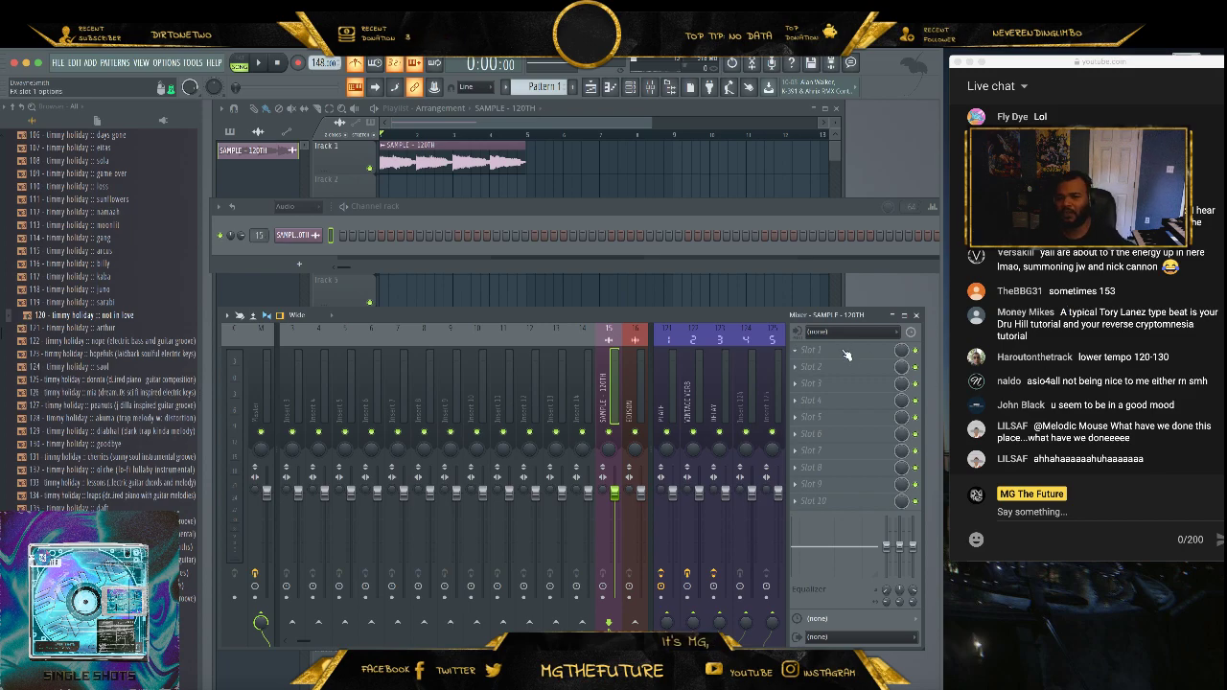
- Play the routed sample twice and switch the channel rack to the Unsorted group
key(space)
key(space)
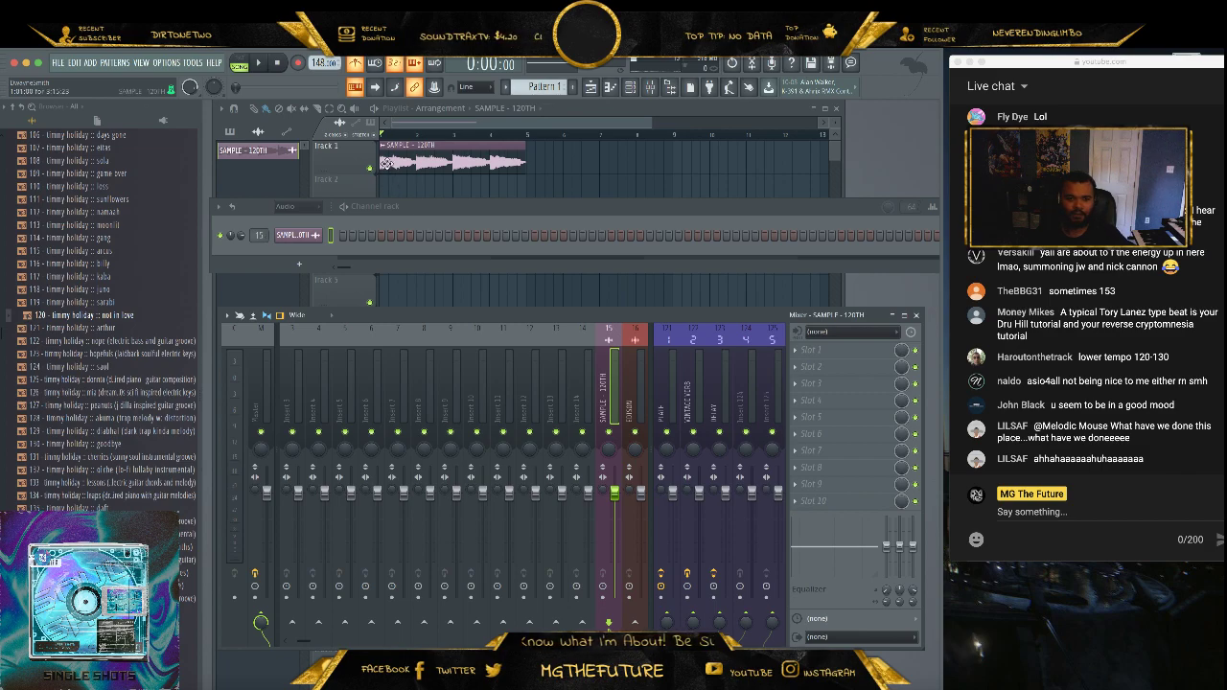
key(space)
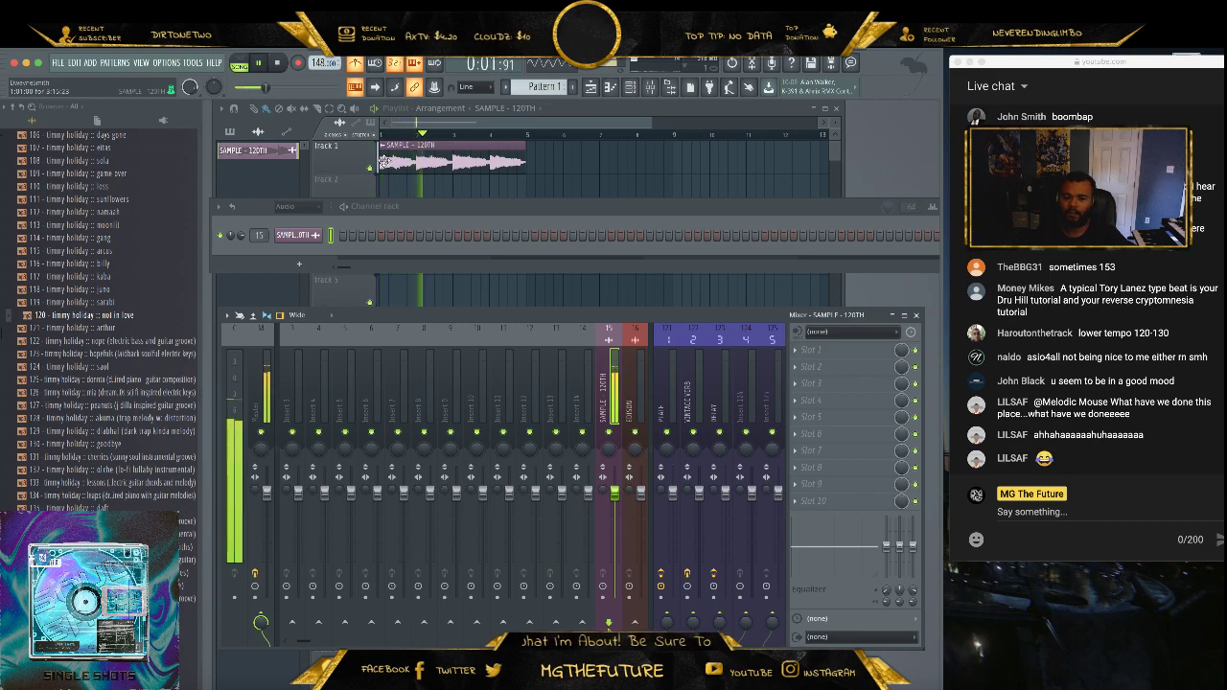
key(space)
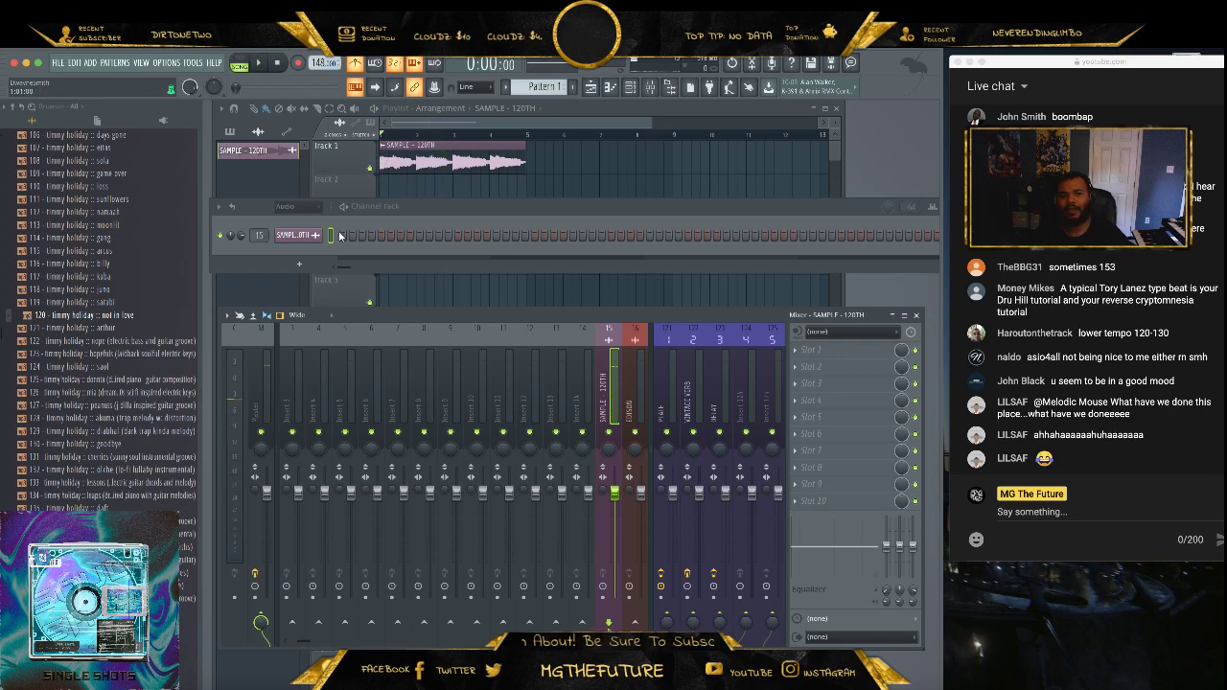
click(298, 207)
click(300, 250)
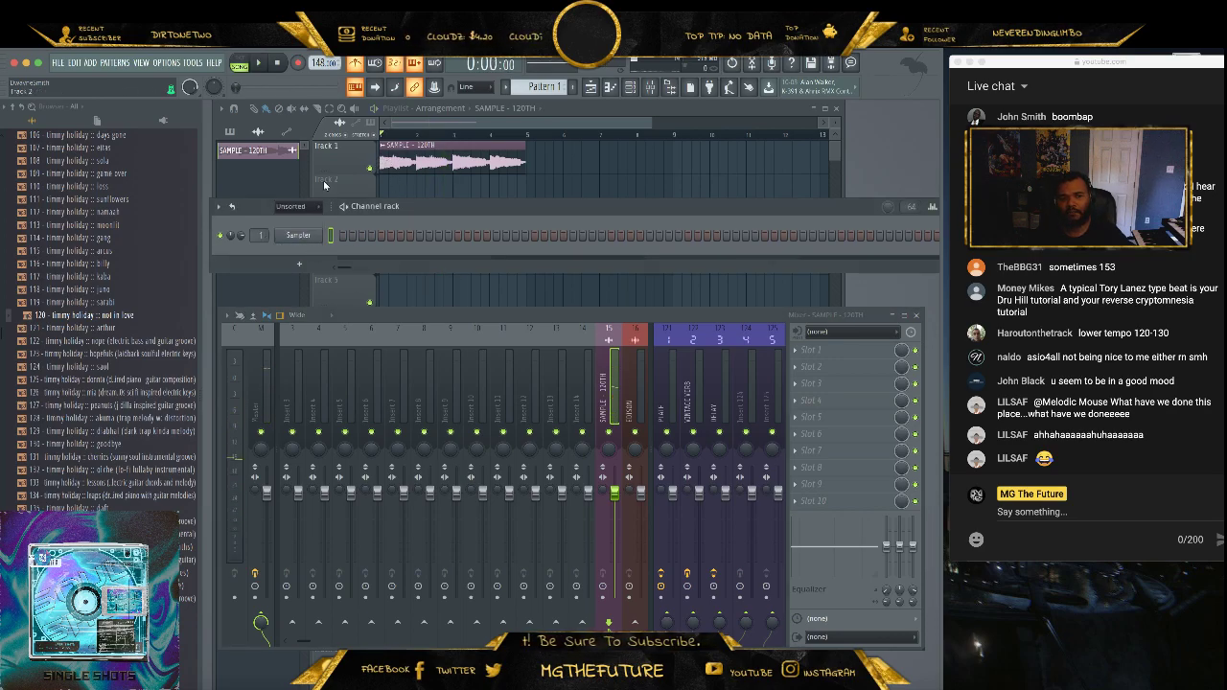
- Export the song as a WAV file named Get Key to the Desktop and minimise the FL Studio window
click(58, 63)
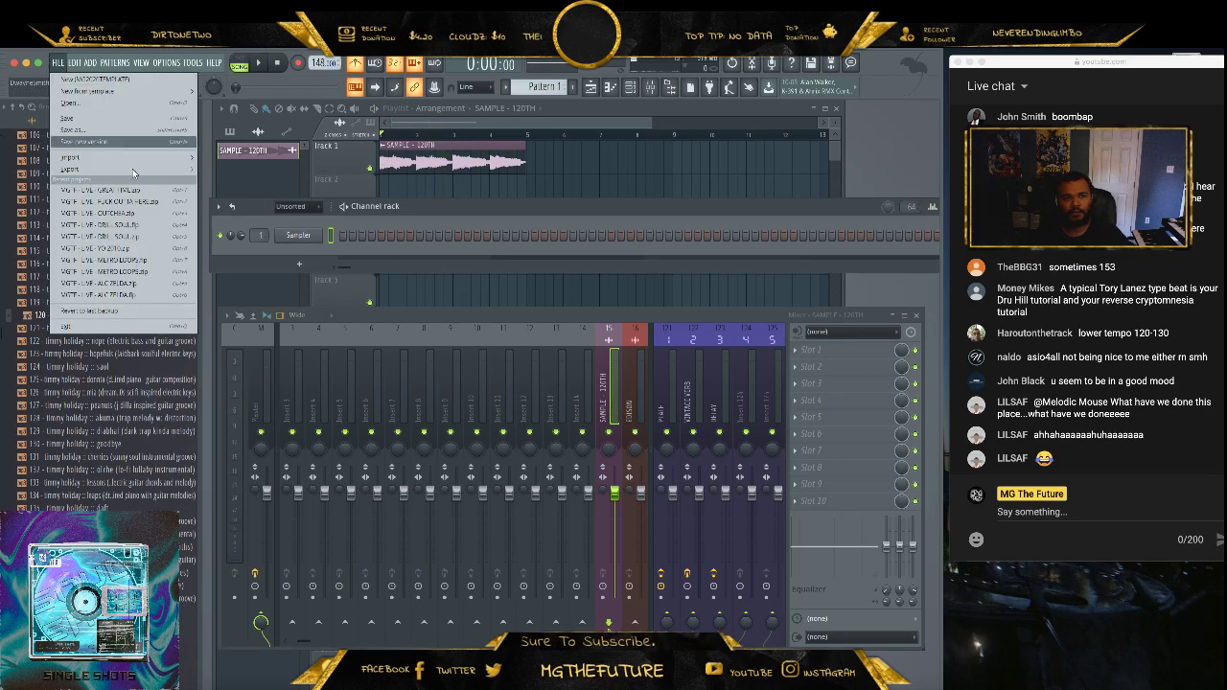
mouse_move(150, 171)
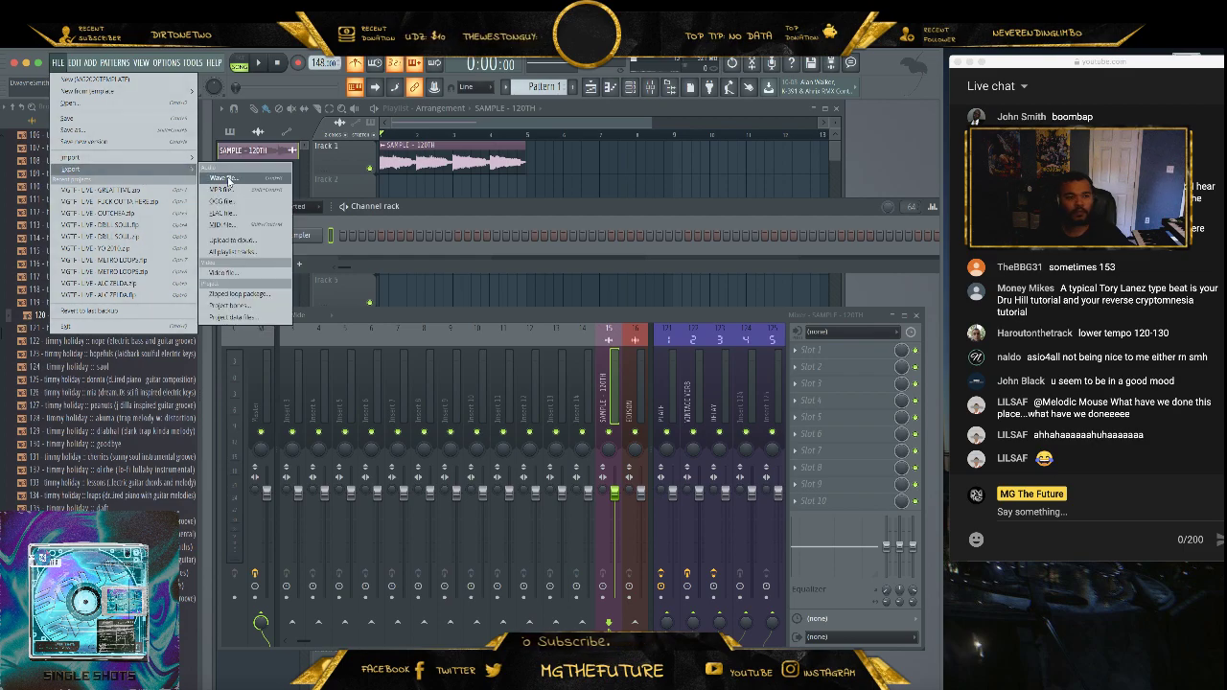
click(228, 180)
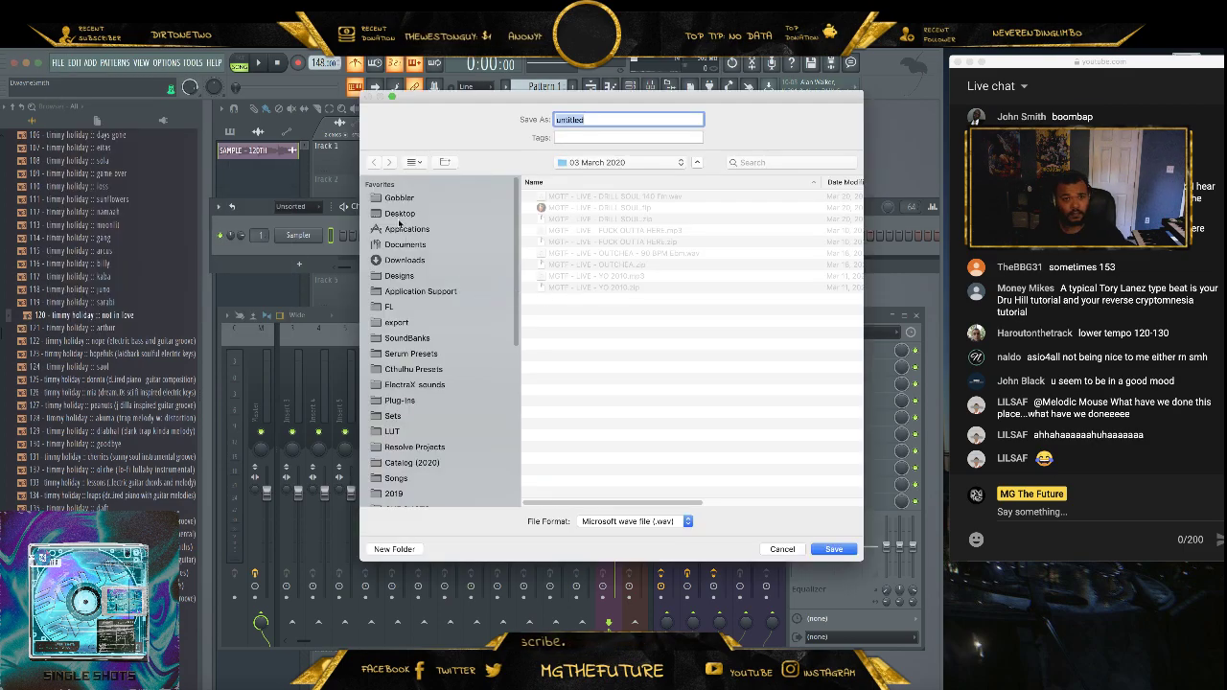
click(406, 213)
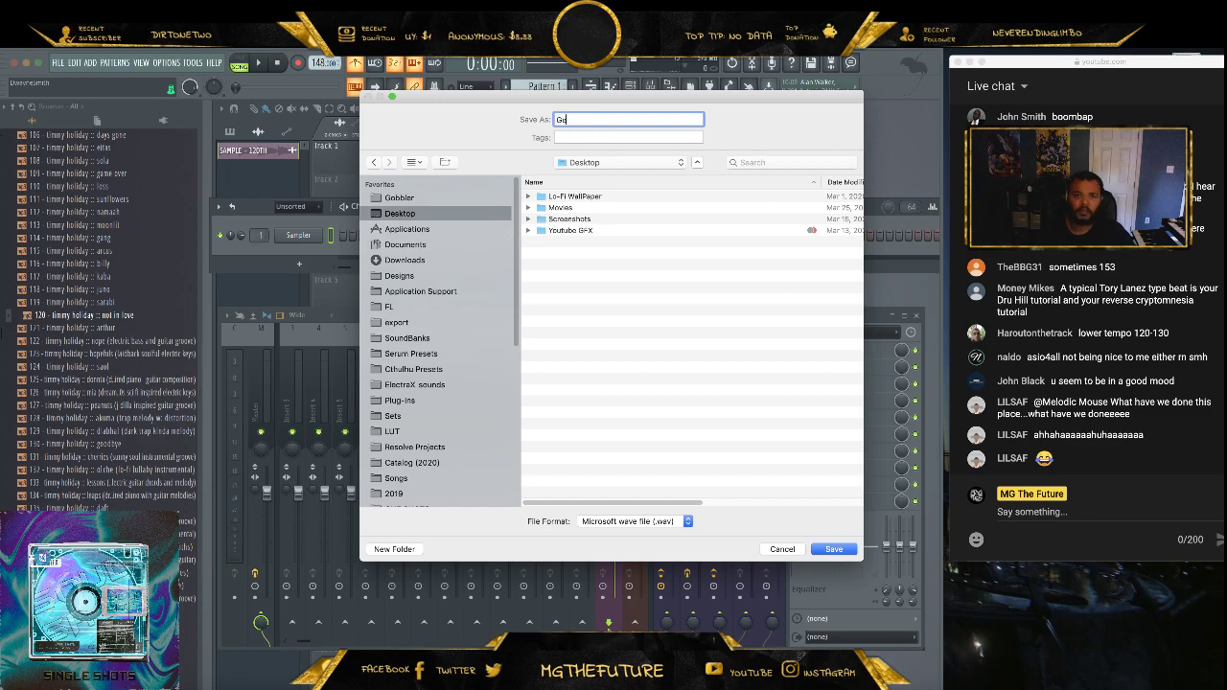
text(Get Key)
key(Return)
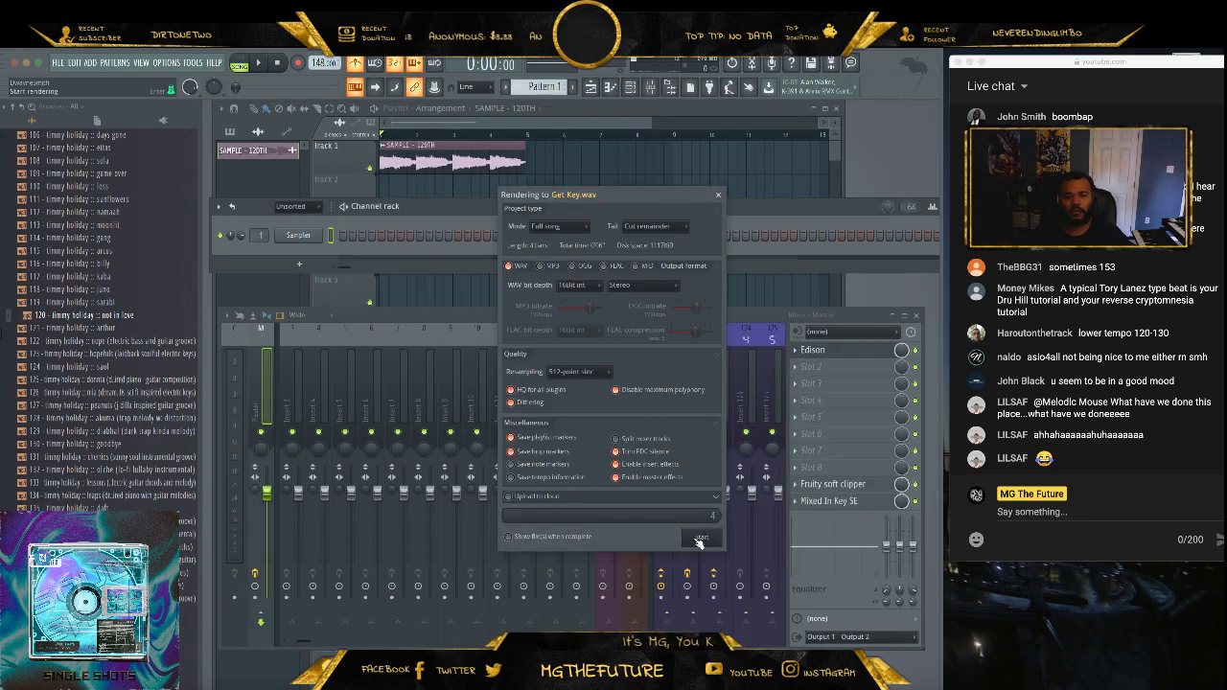
click(699, 539)
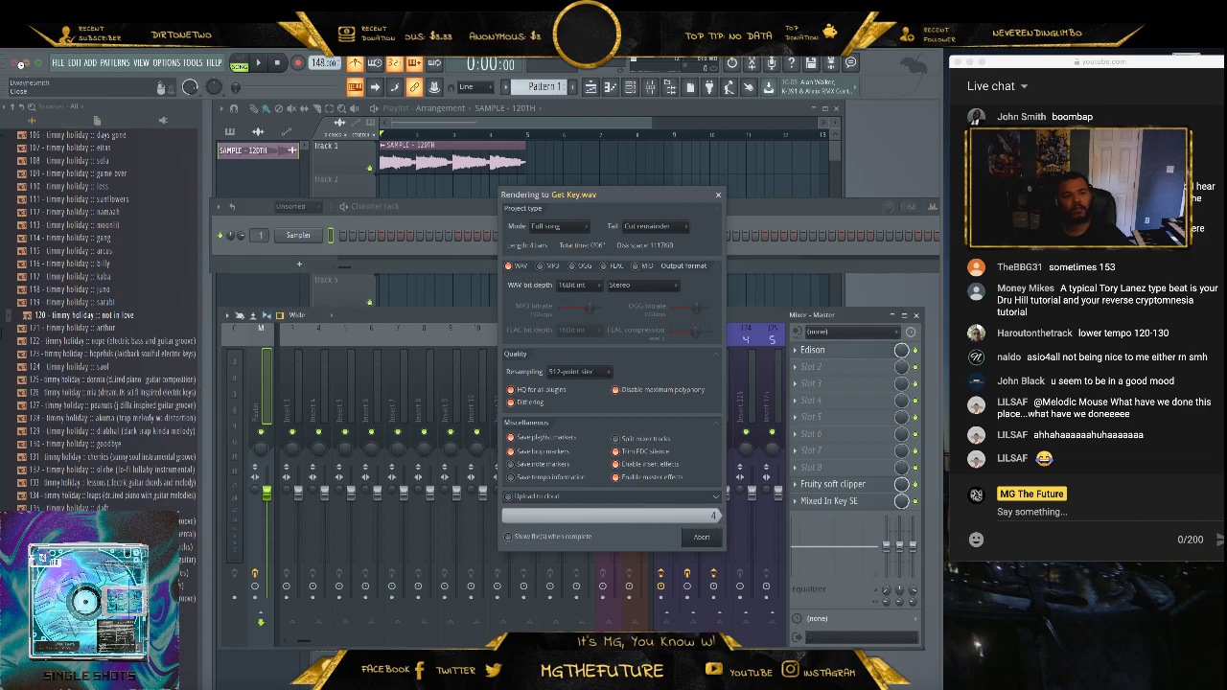
click(28, 64)
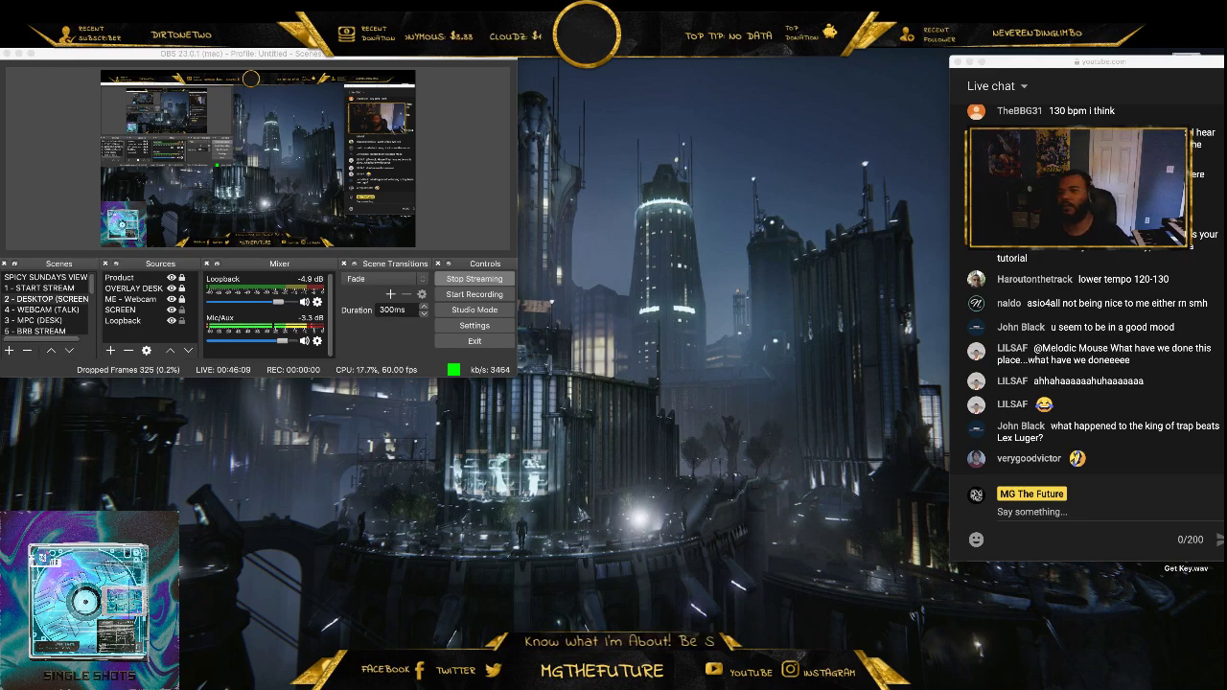
- Launch Melodyne and load Get Key.wav from the Desktop into it
key(super+space)
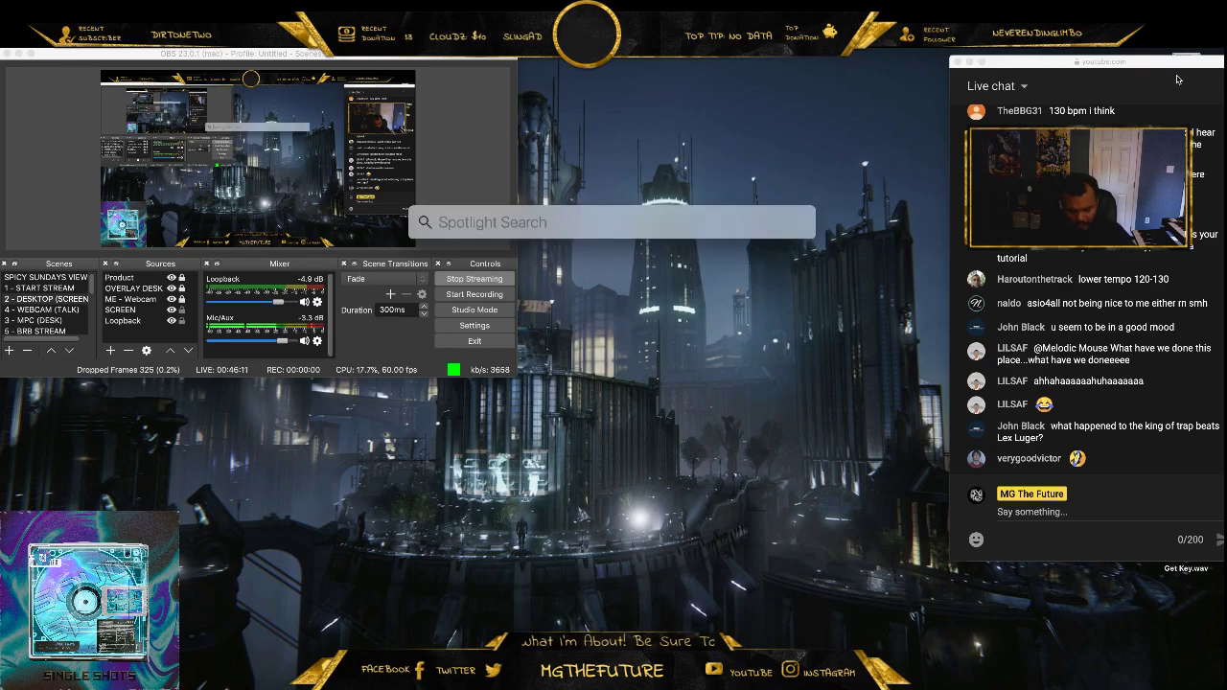
text(melodyne)
drag(1186, 541, 319, 482)
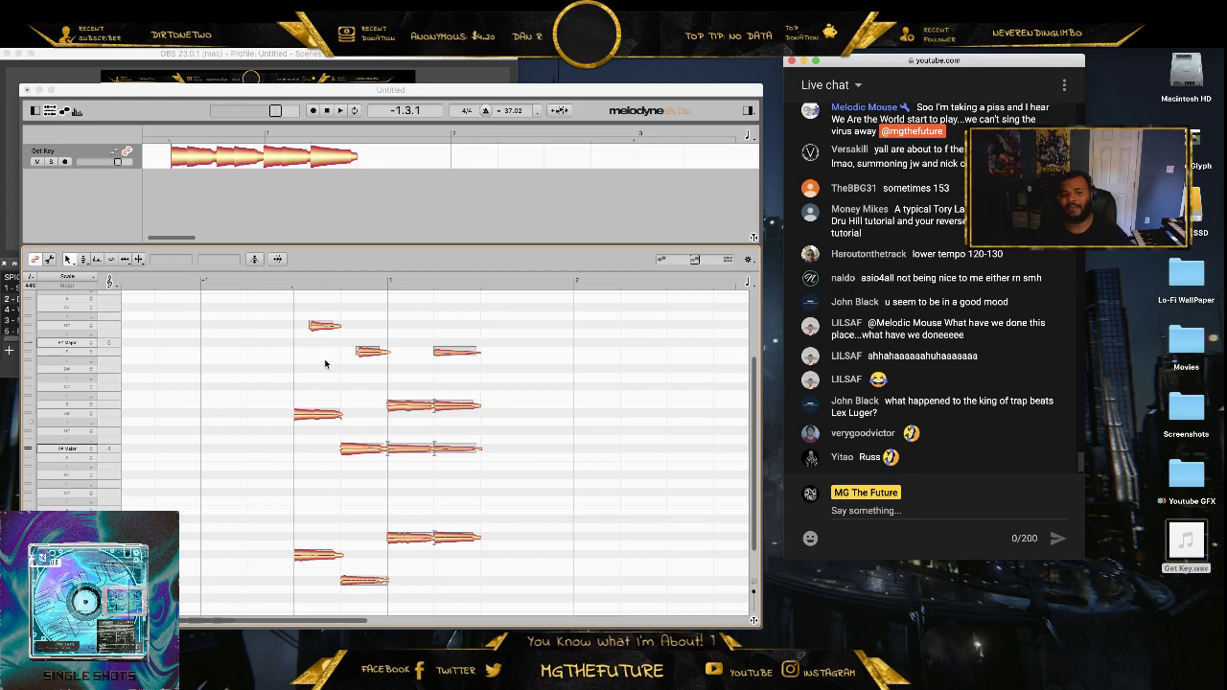
- Export the detected notes in MIDI format to the Desktop and minimise the Melodyne window
click(92, 92)
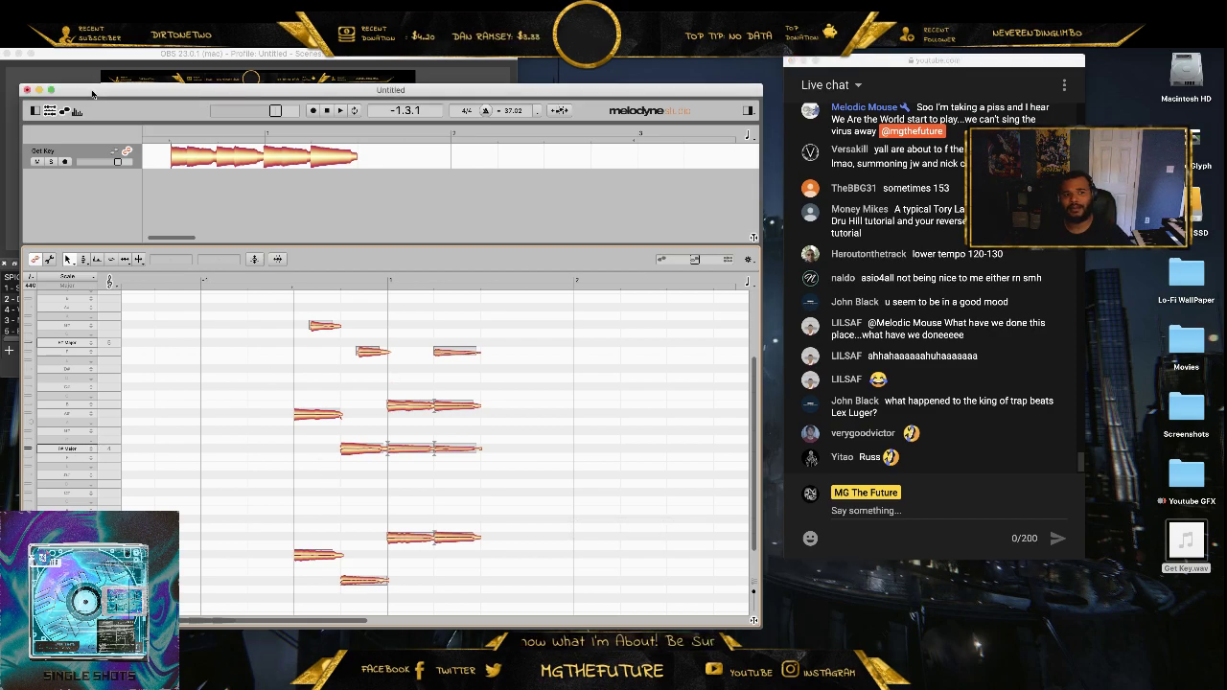
click(92, 43)
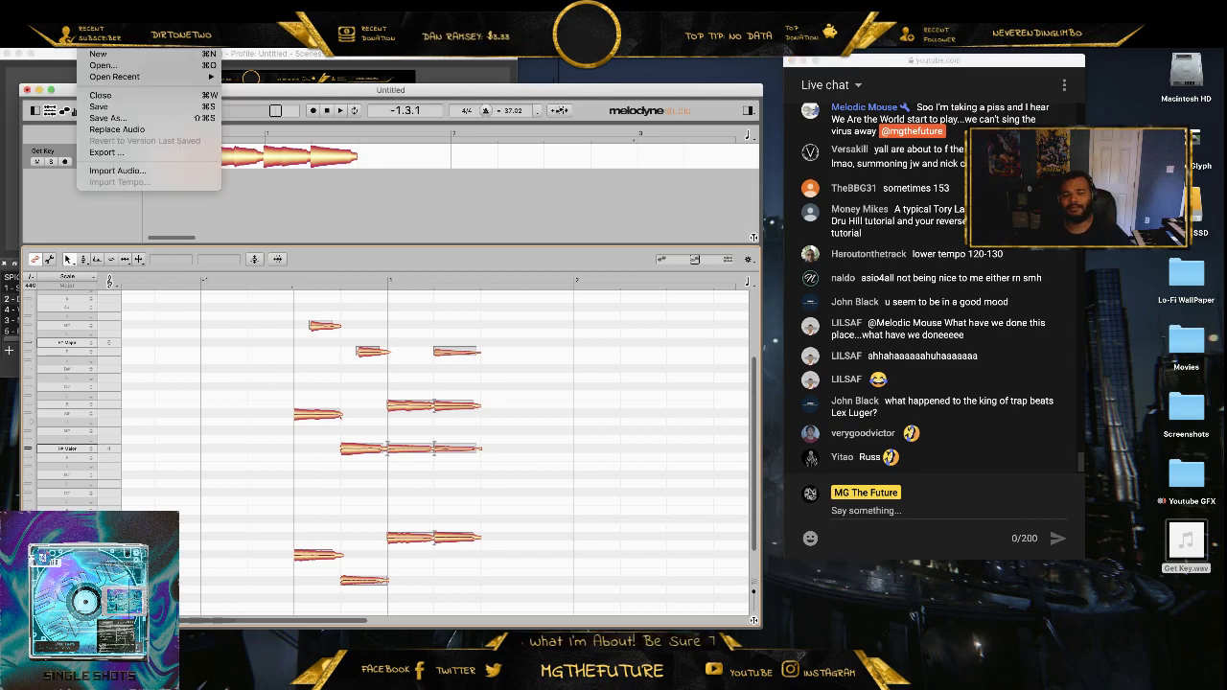
click(105, 152)
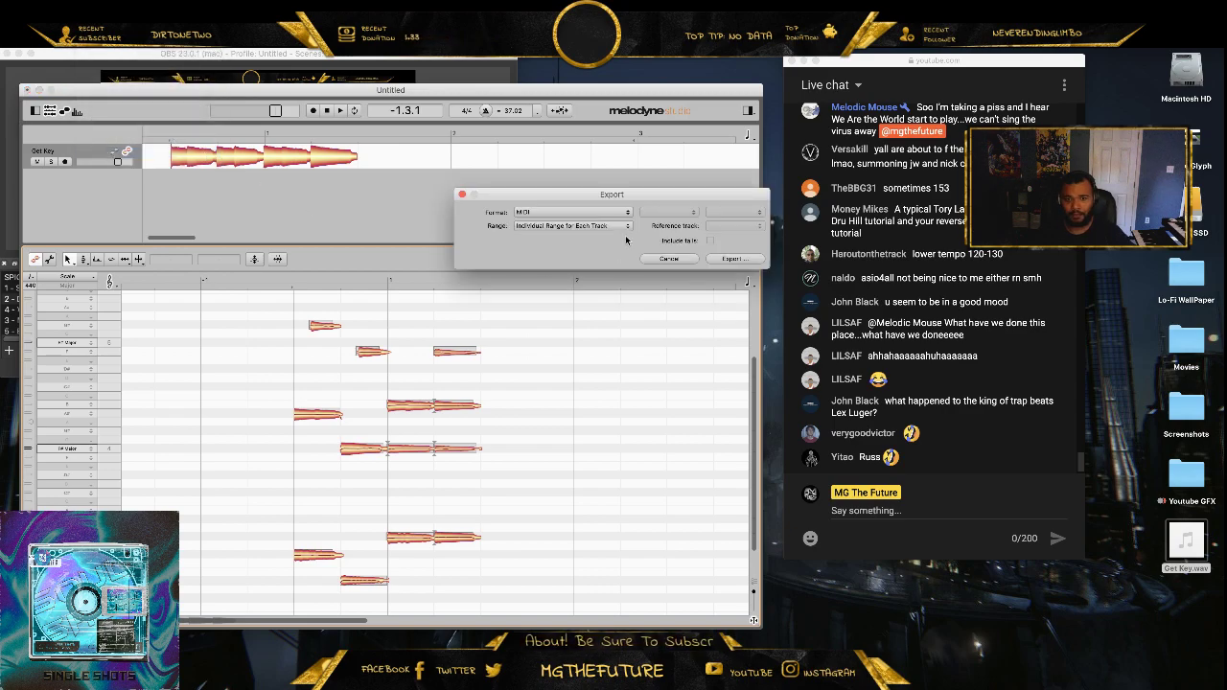
click(734, 259)
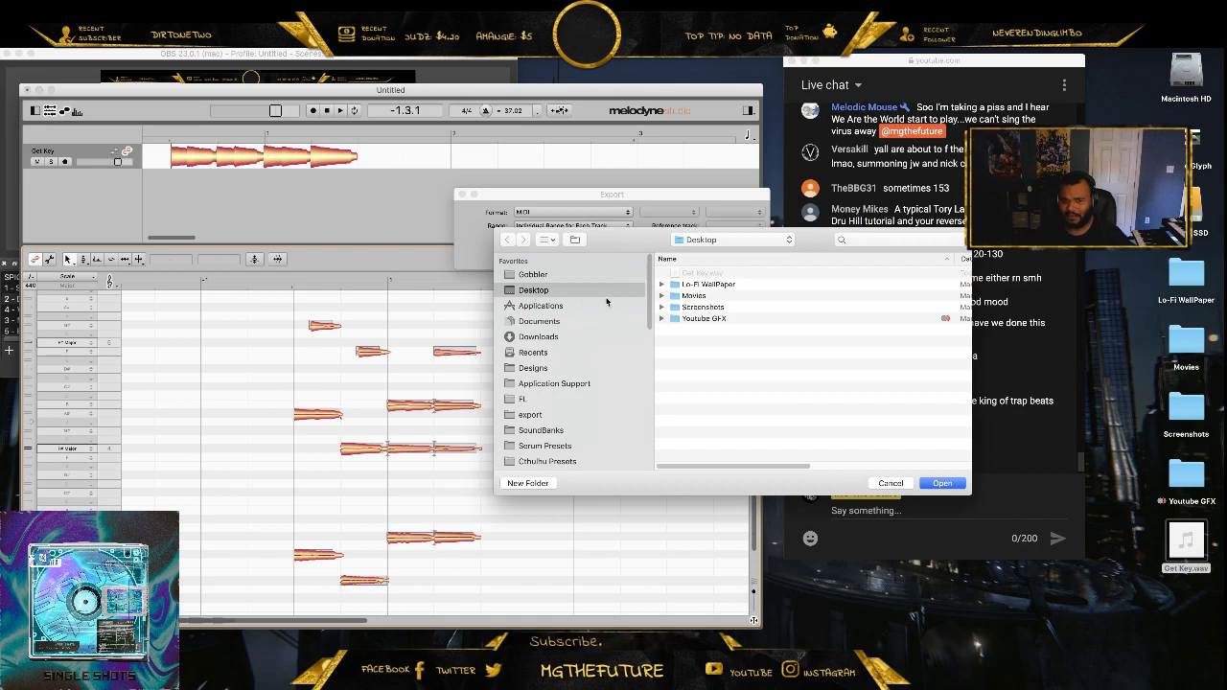
click(936, 484)
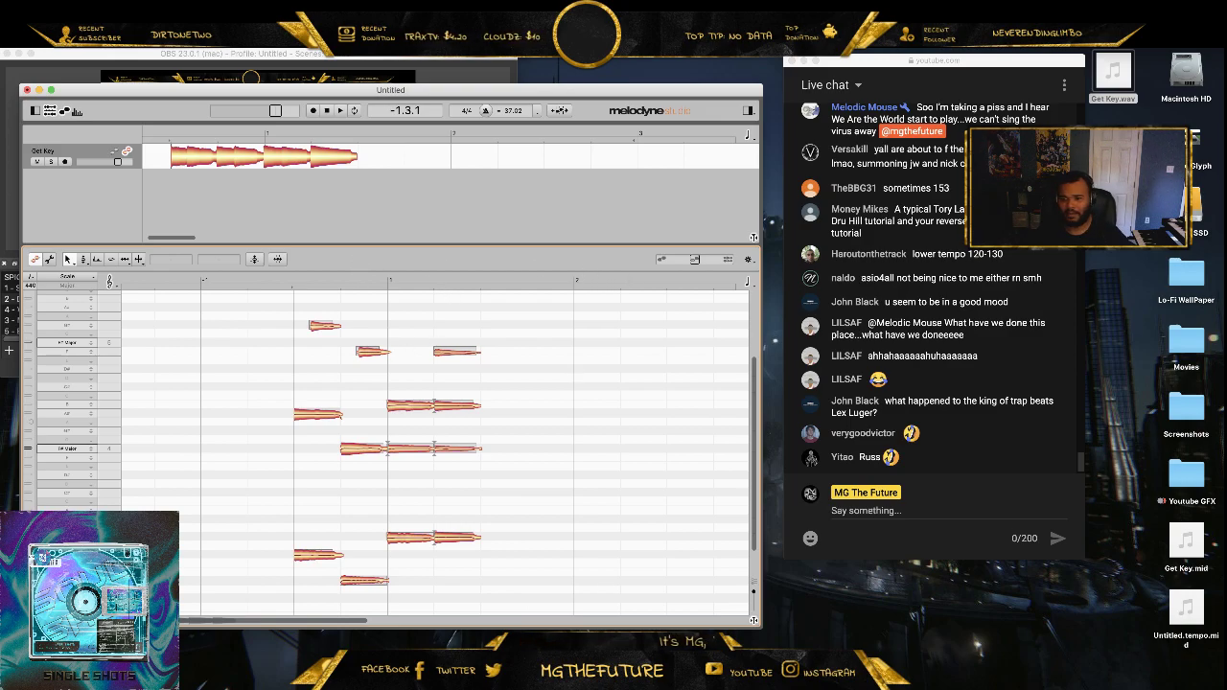
click(39, 90)
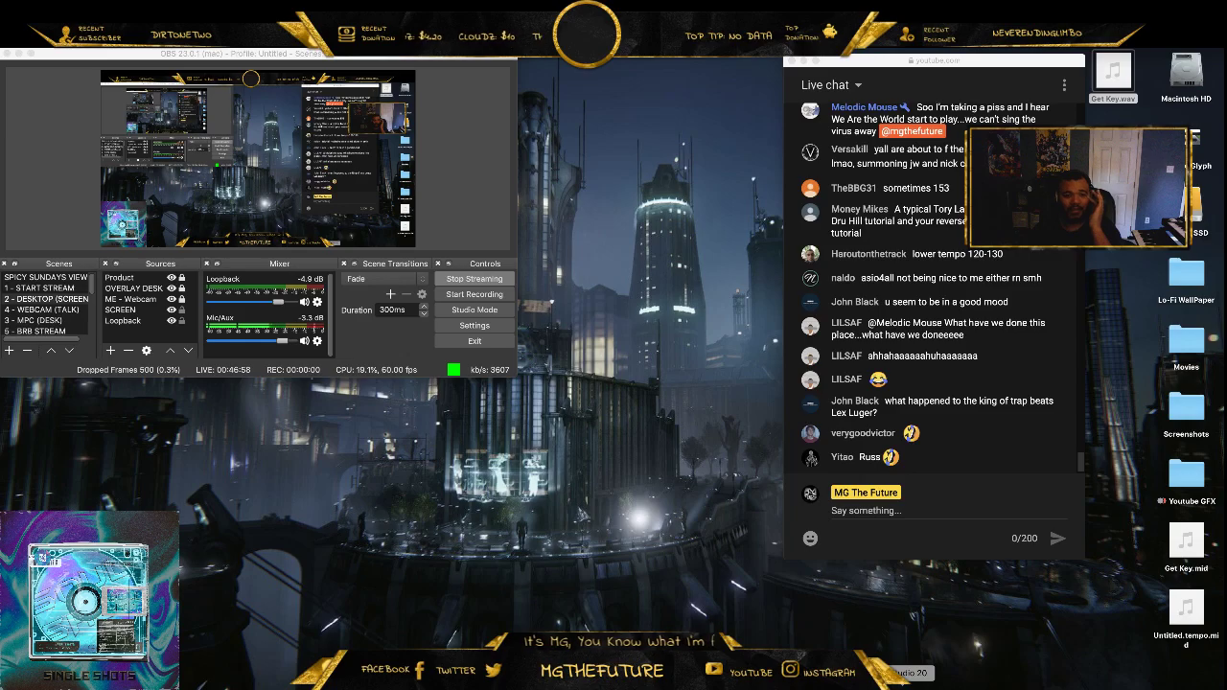
- Switch back to FL Studio, close Edison, and lower the SAMPLE - 120TH mixer track to about -6.5 dB, checking it with brief playback
click(911, 683)
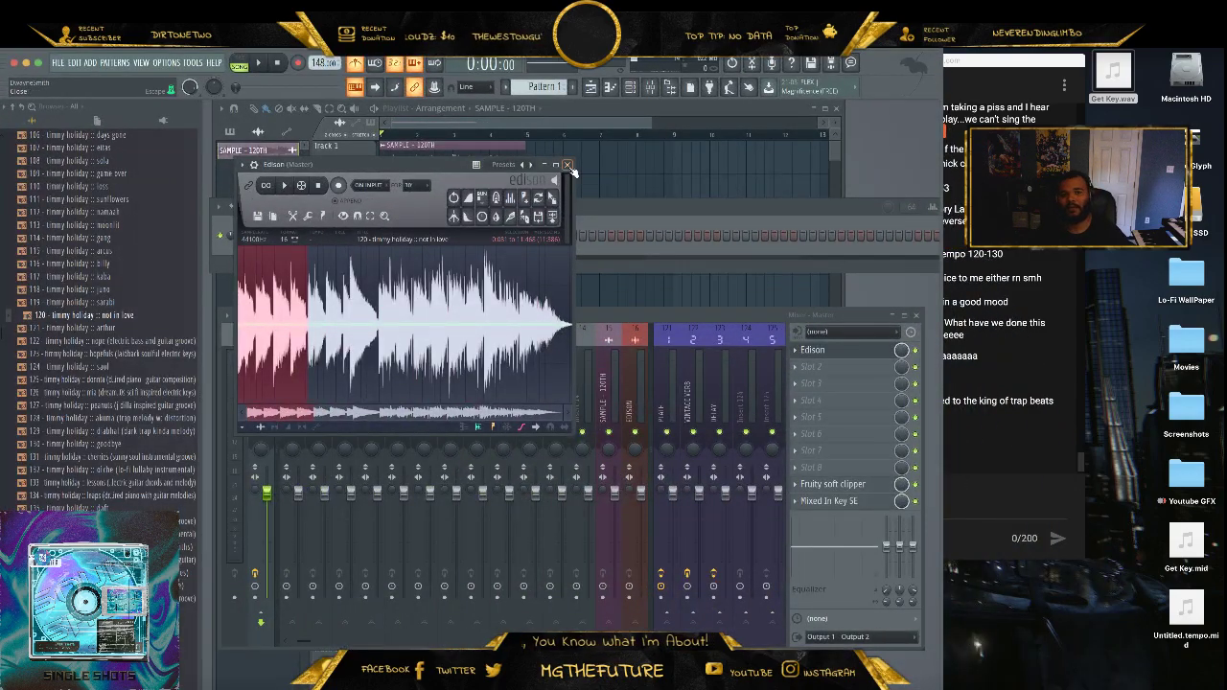
click(567, 165)
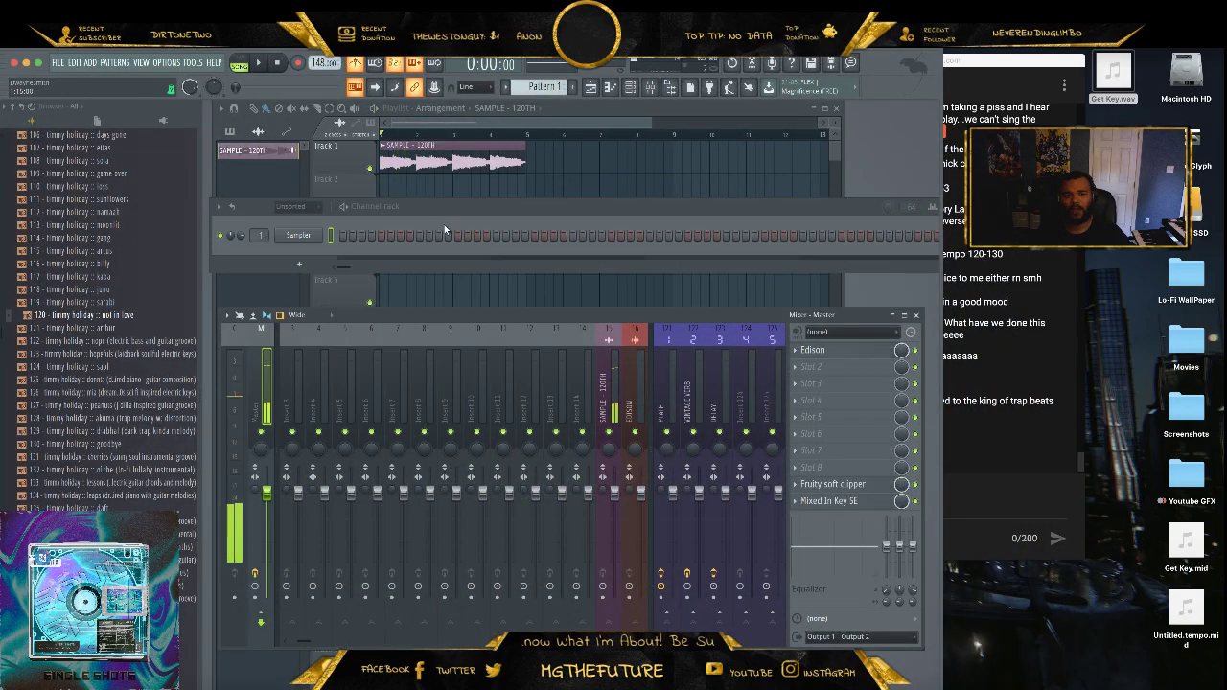
drag(614, 492, 614, 521)
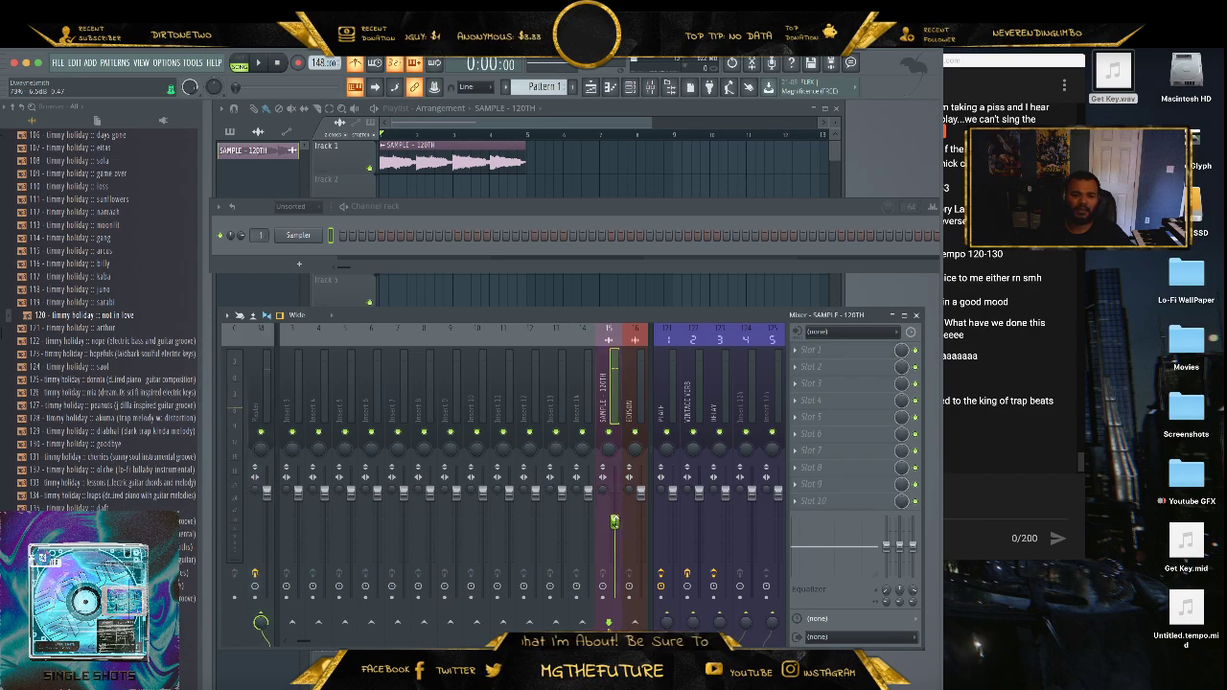
key(space)
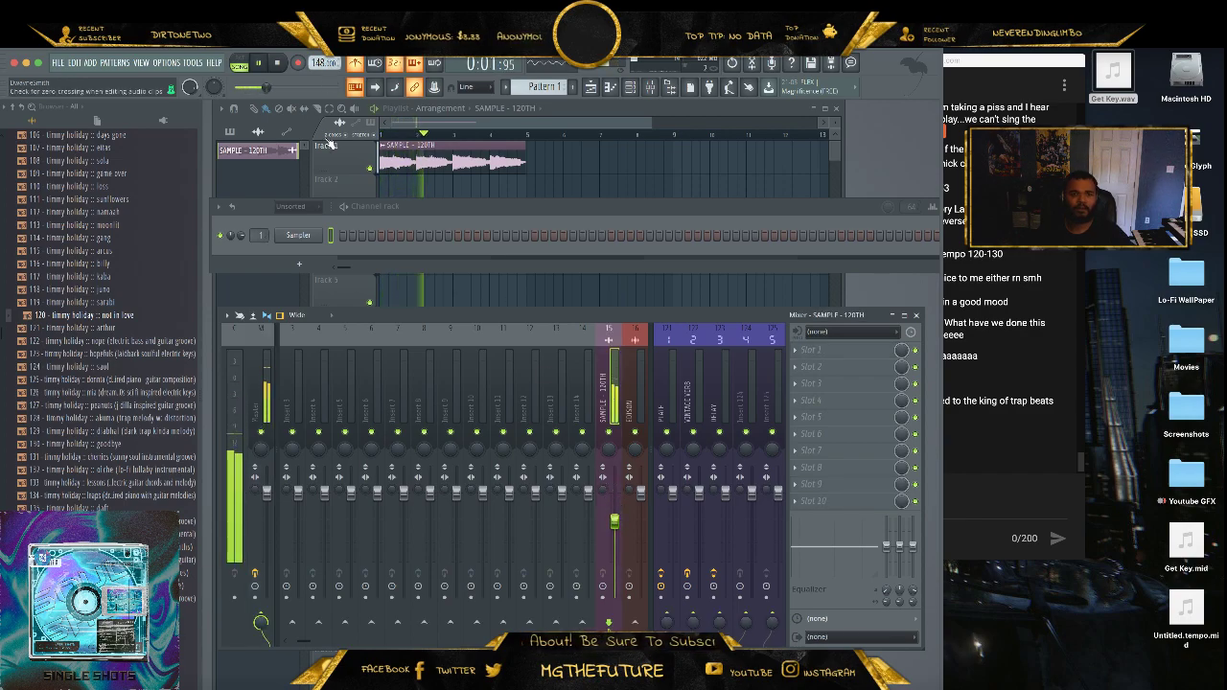
key(space)
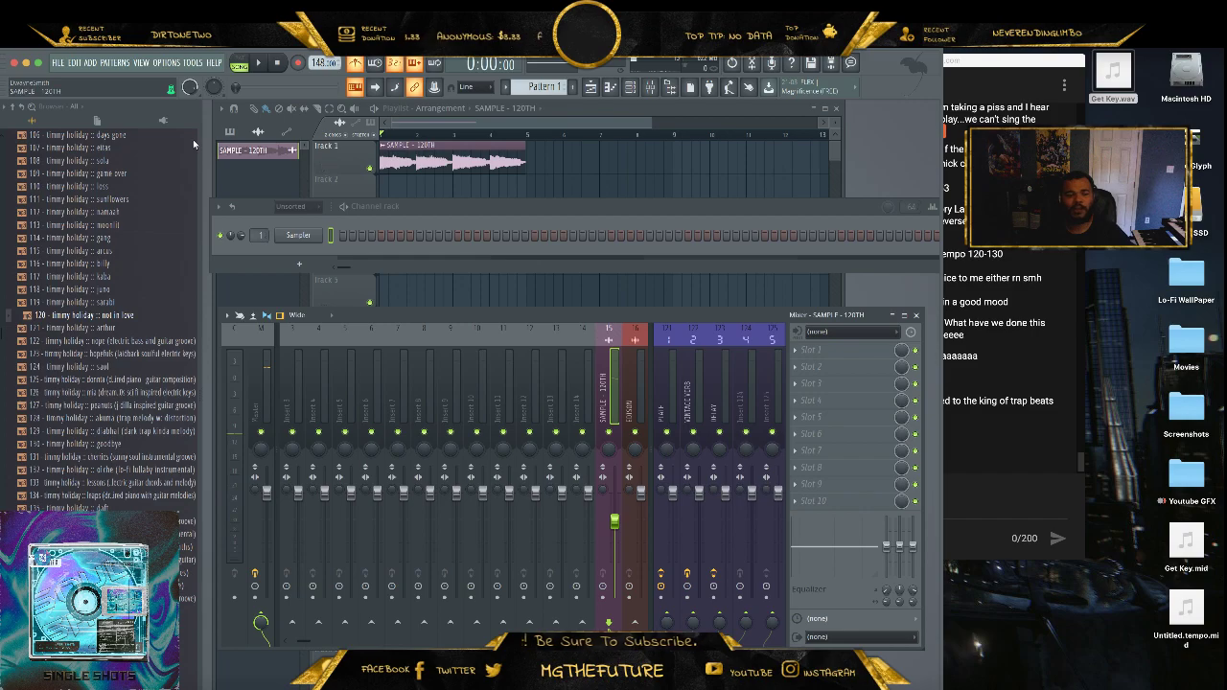
- Show patterns in the playlist picker and rearrange the channel rack and chat windows so the playlist is clear
click(232, 131)
click(631, 87)
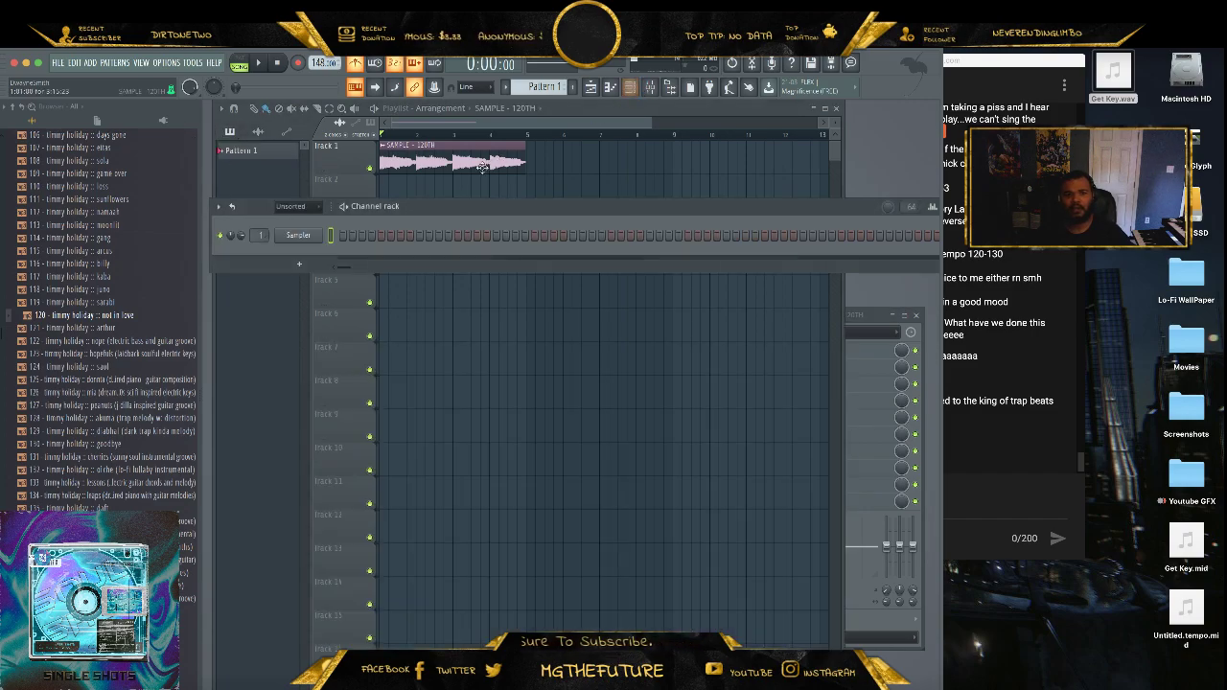
drag(718, 208, 681, 288)
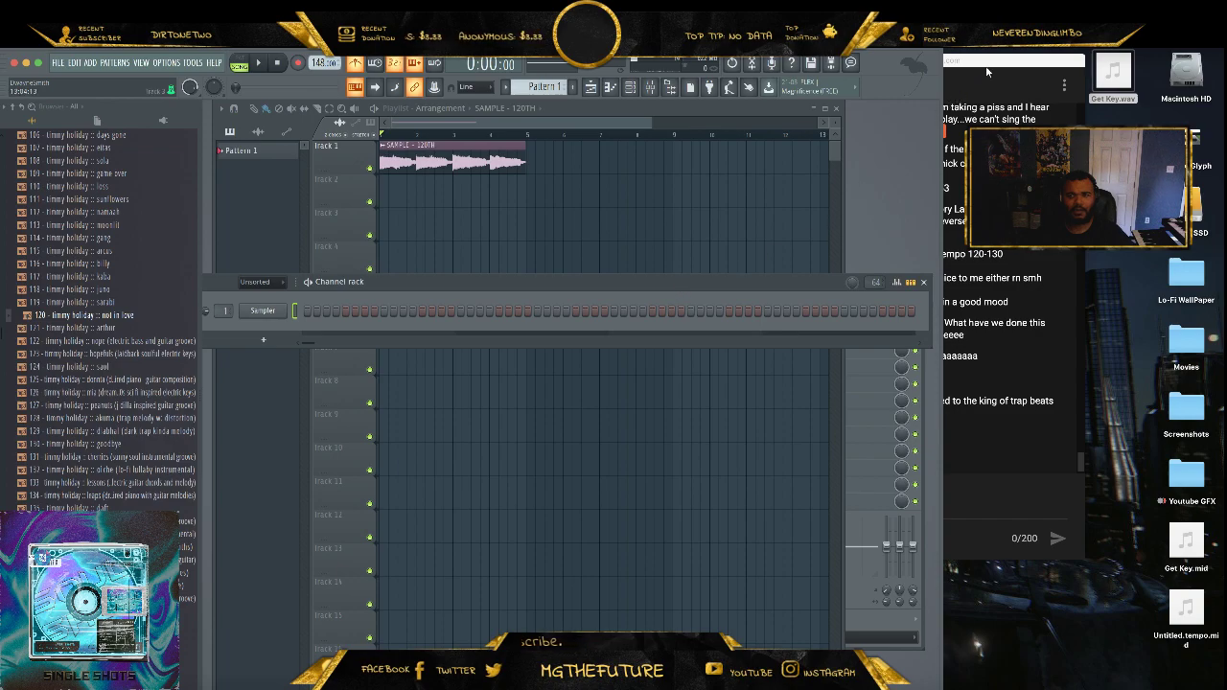
drag(986, 64, 1151, 57)
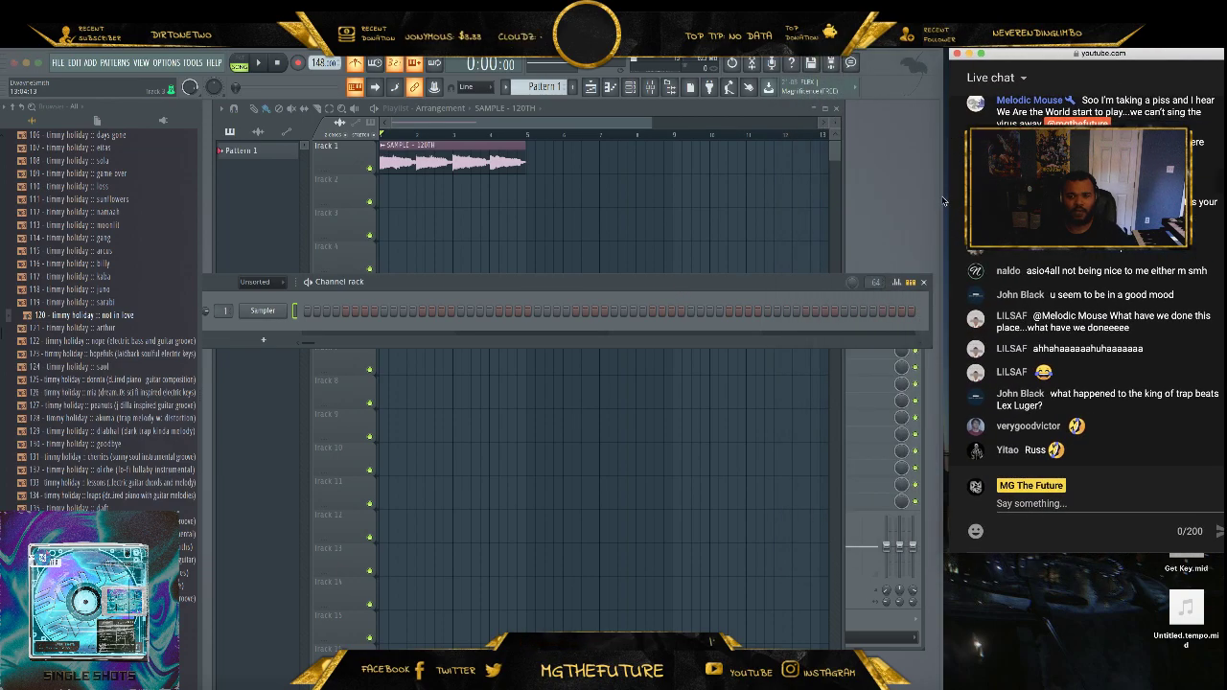
drag(942, 201, 949, 201)
- Place a Pattern 1 clip at the start of playlist track 2, removing the SAMPLE - 120TH clip placed there by mistake
click(388, 180)
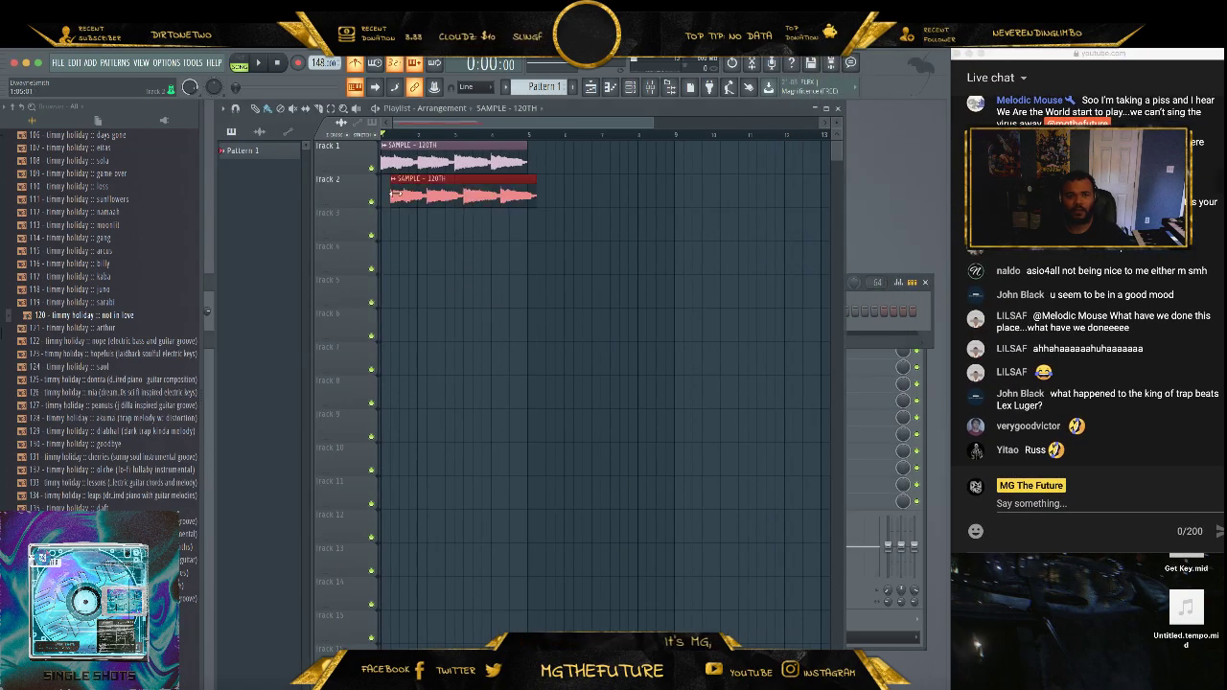
right_click(389, 179)
click(273, 152)
click(388, 179)
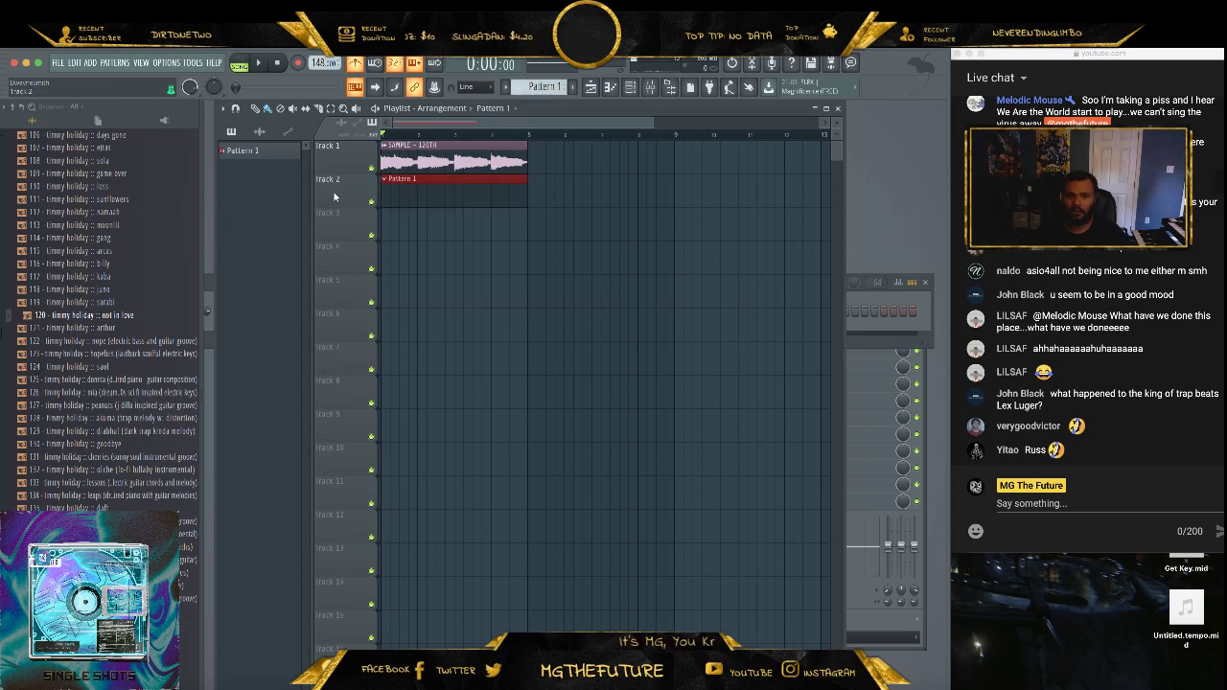
- Bring the channel rack to the front and collapse the Loops folder in the browser
click(865, 297)
scroll(81, 288, up, 15)
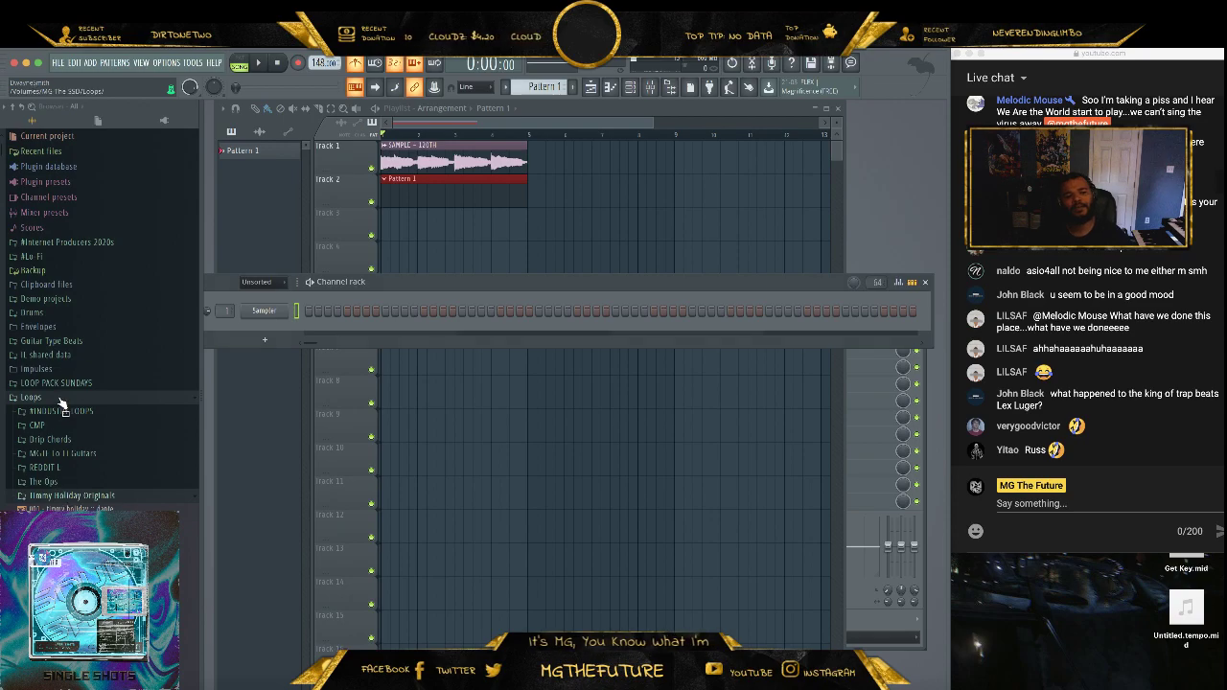
click(60, 398)
- Insert a MIDI Out channel in the channel rack and close its plugin window
right_click(274, 312)
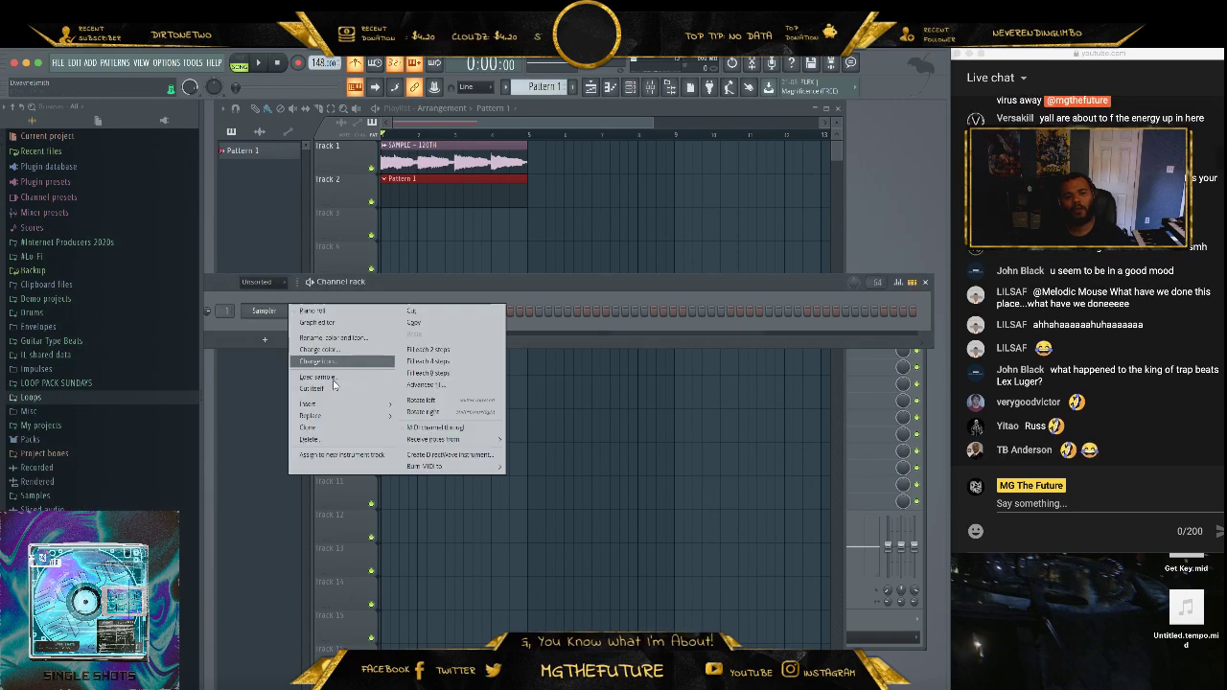
mouse_move(312, 403)
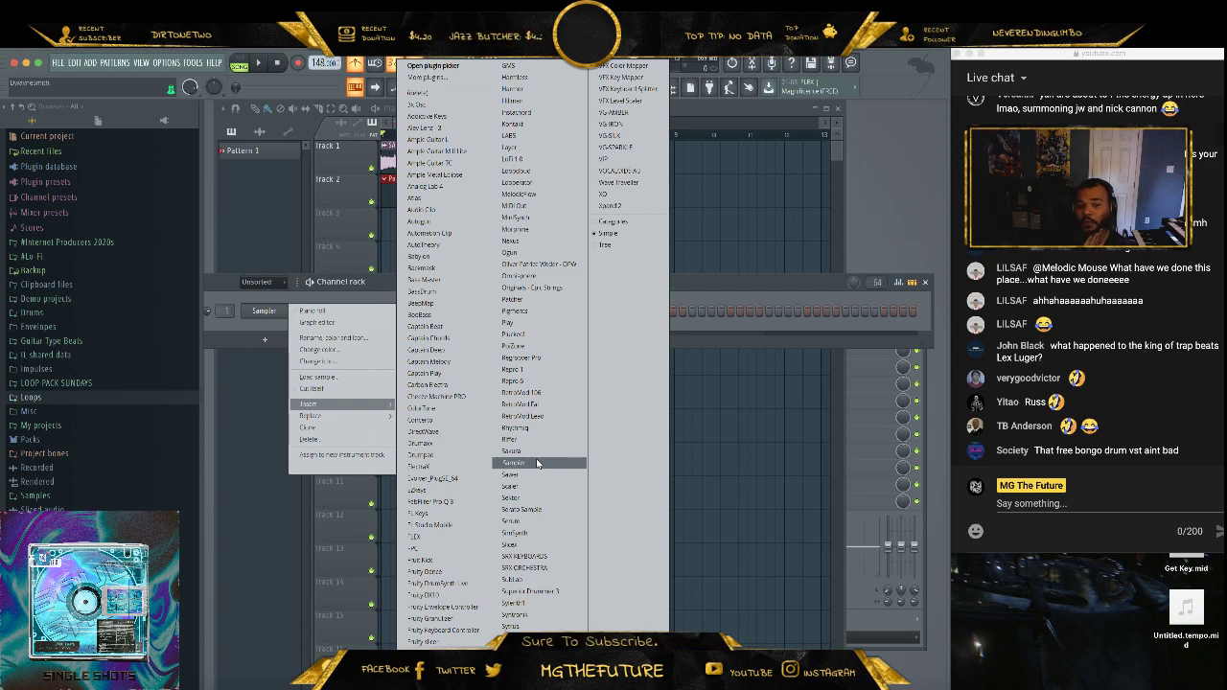
click(535, 205)
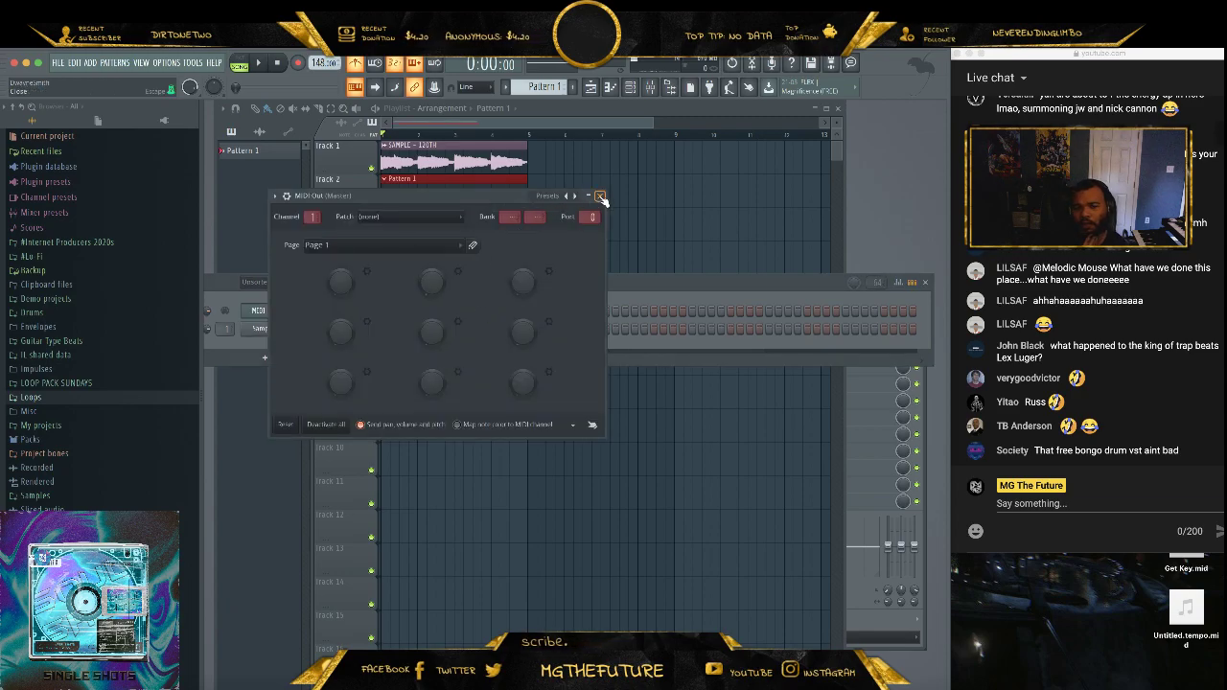
click(602, 201)
- Import Get Key.mid from the Desktop into the MIDI Out channel's piano roll
right_click(291, 305)
click(316, 310)
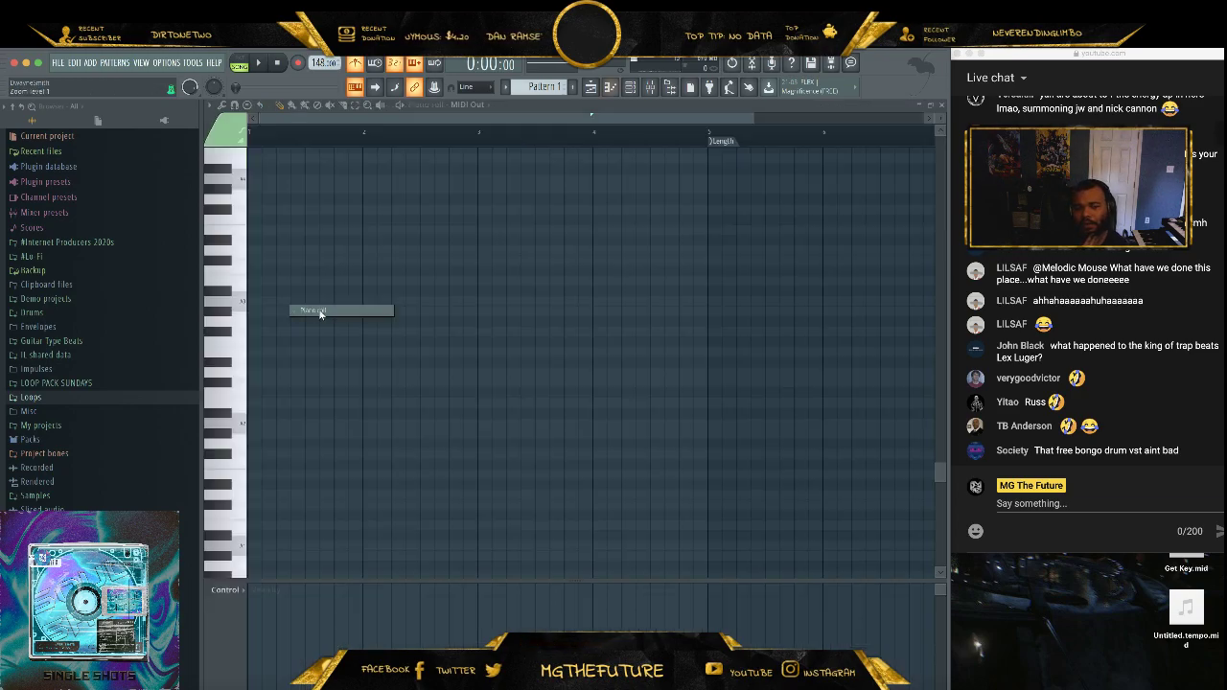
click(209, 104)
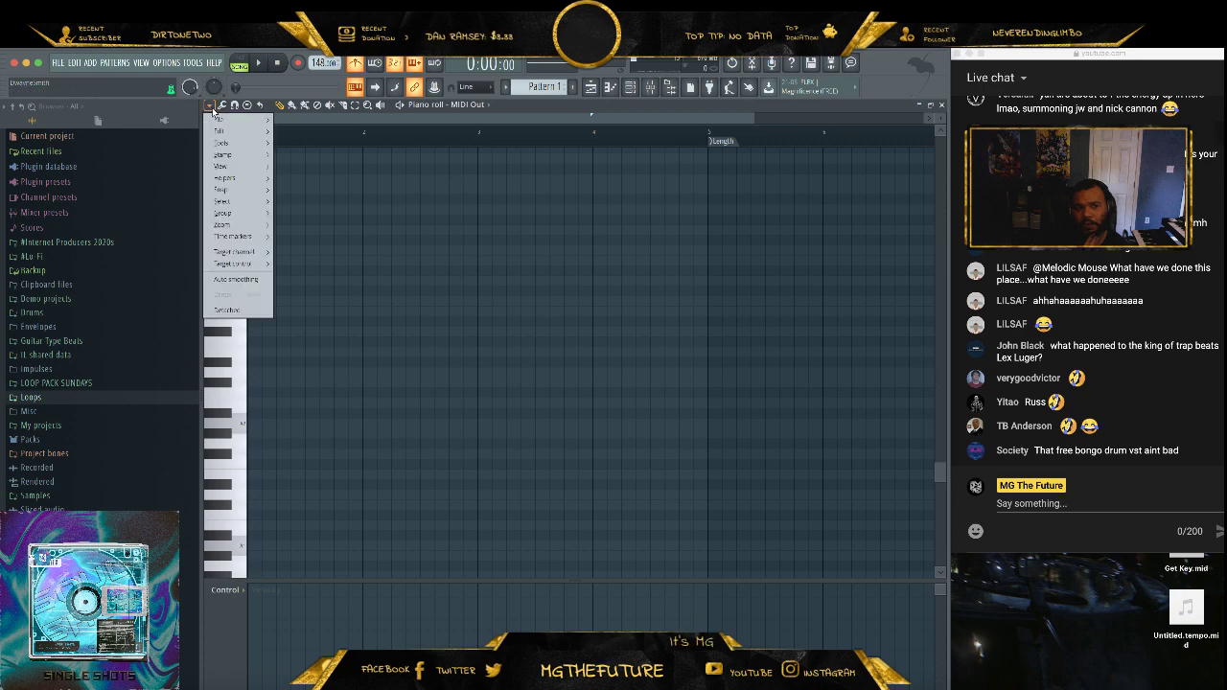
mouse_move(245, 133)
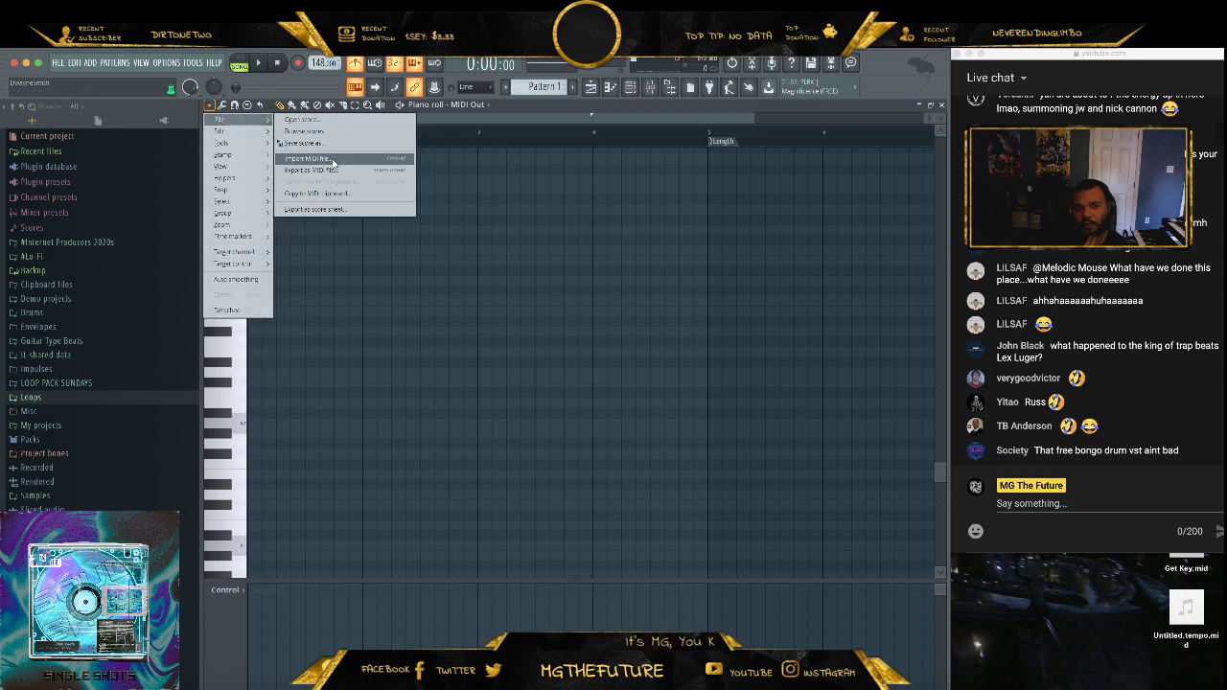
click(331, 160)
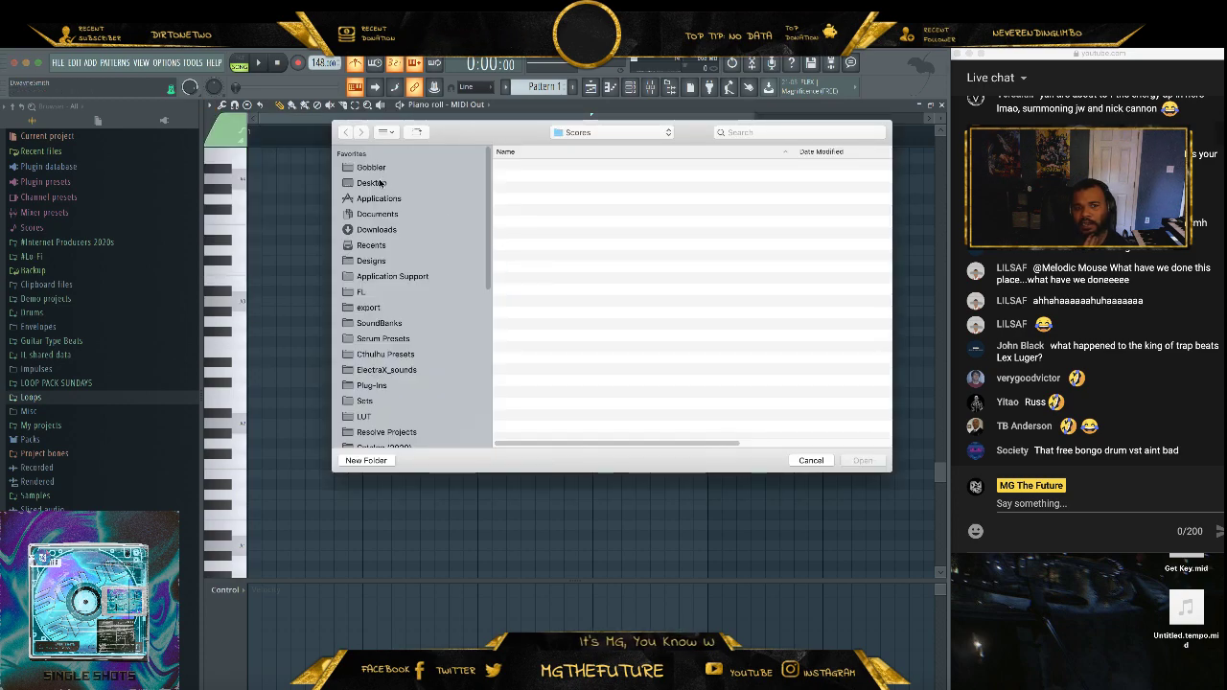
click(374, 182)
click(542, 167)
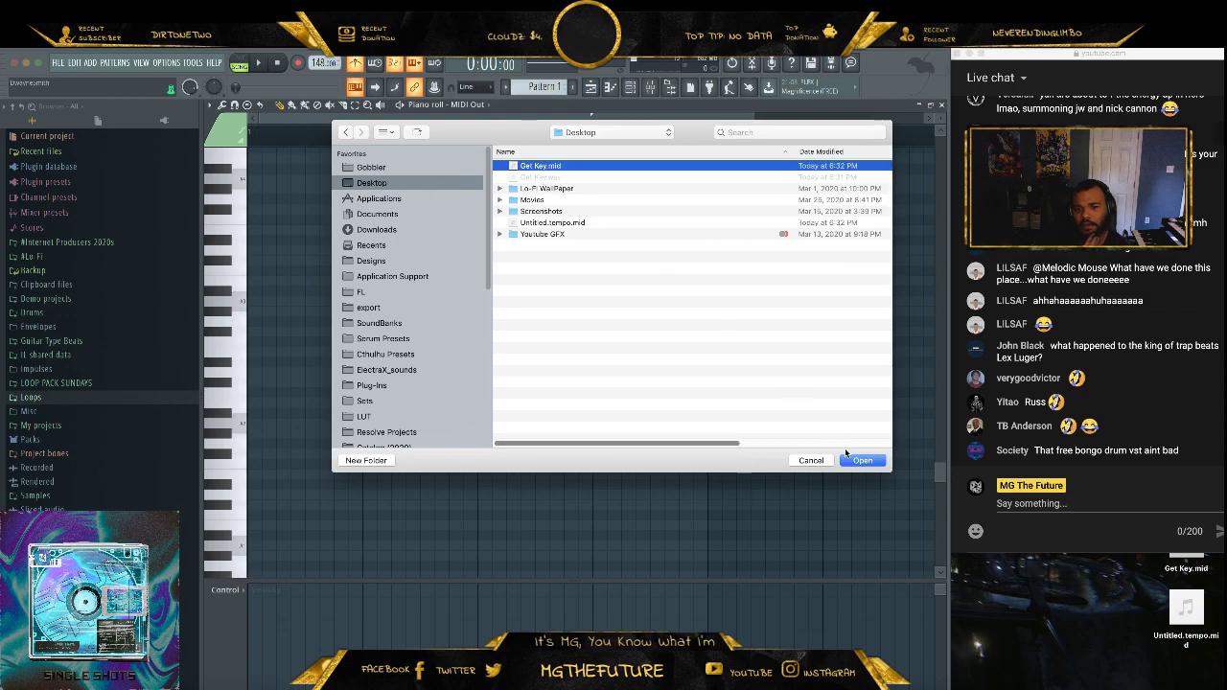
key(Return)
- Look through the imported notes and delete the visible ones from the MIDI Out piano roll
scroll(504, 328, up, 5)
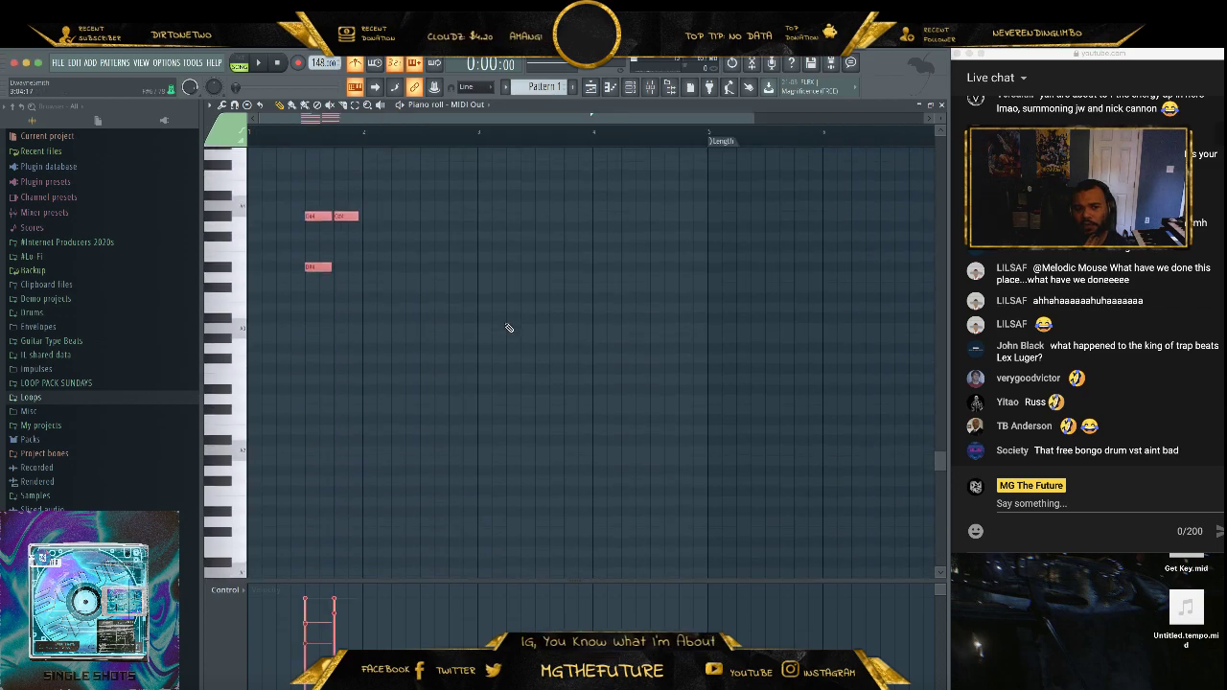
scroll(504, 328, up, 1)
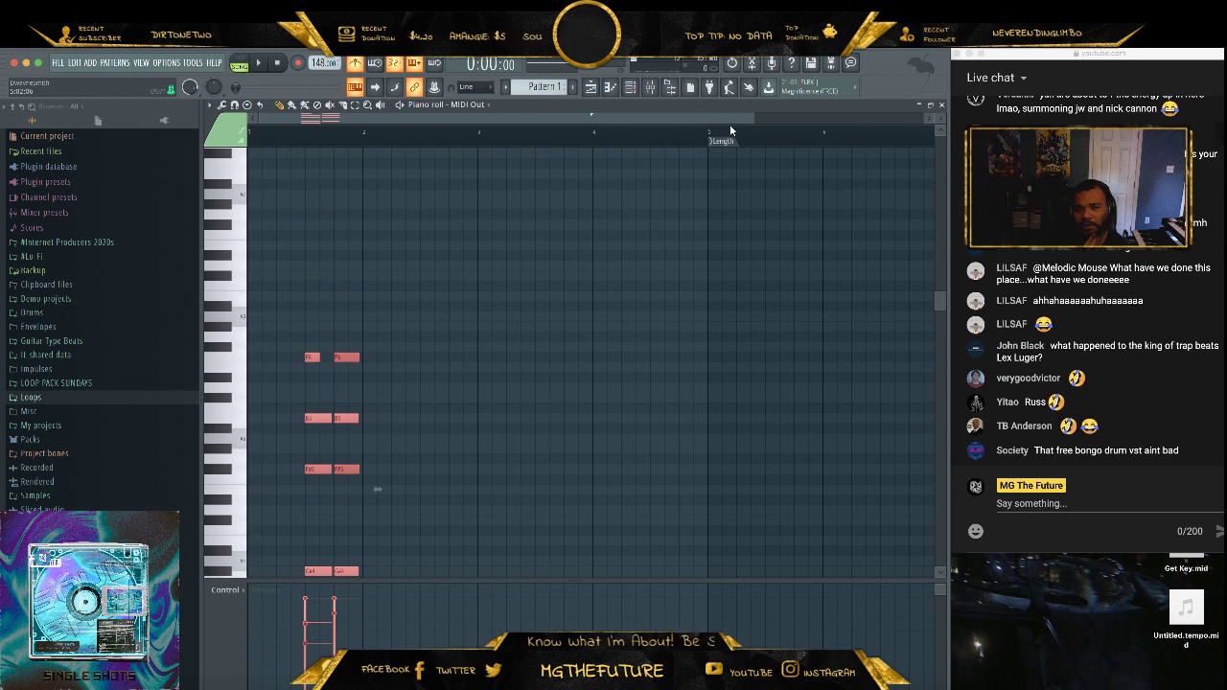
scroll(498, 287, down, 7)
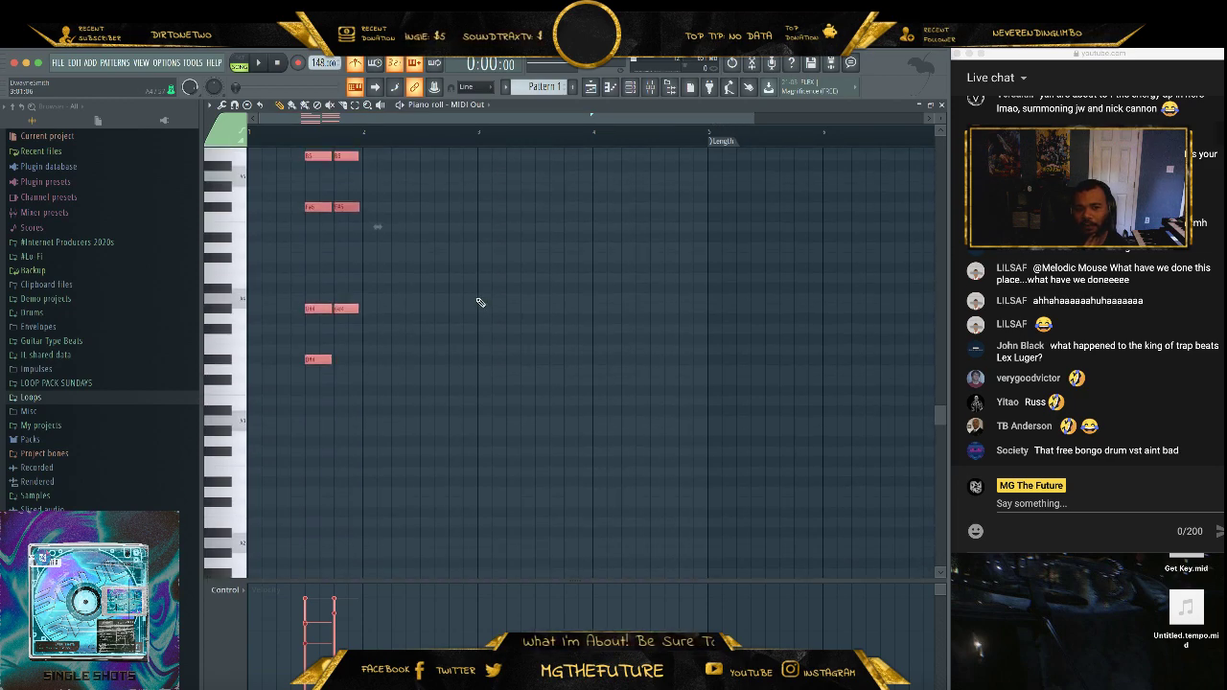
scroll(480, 302, up, 4)
right_click(315, 231)
right_click(348, 231)
right_click(321, 292)
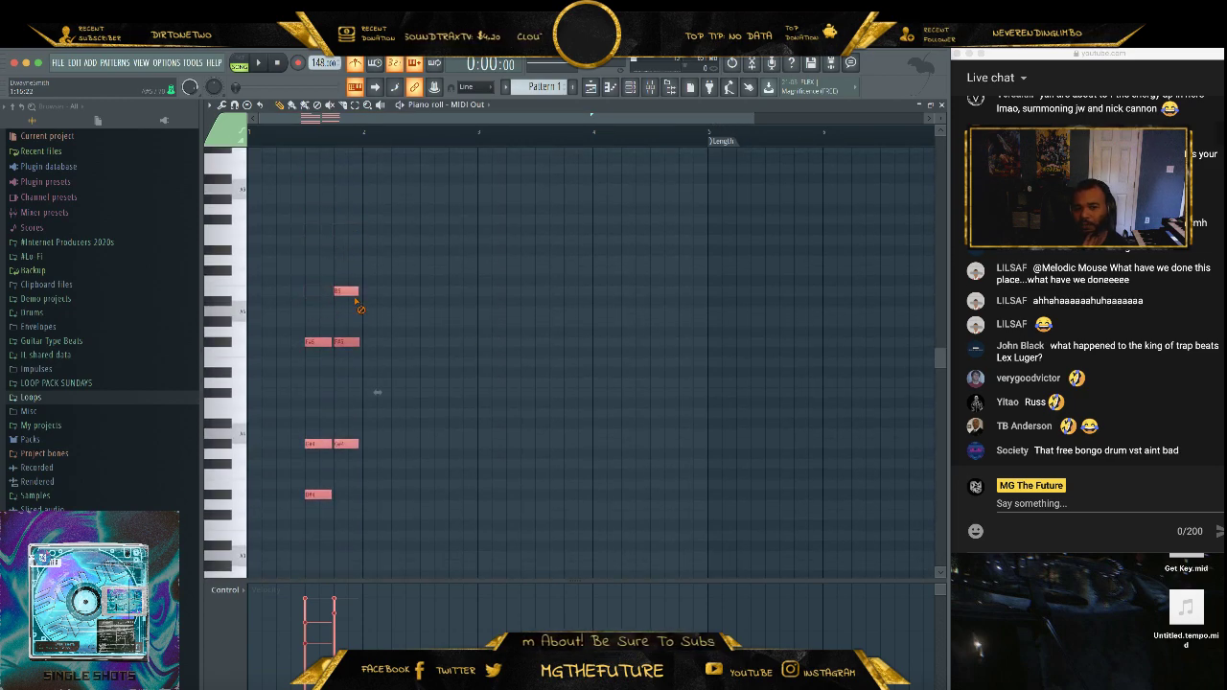
right_click(346, 291)
right_click(345, 342)
right_click(317, 342)
right_click(318, 444)
right_click(318, 494)
right_click(346, 444)
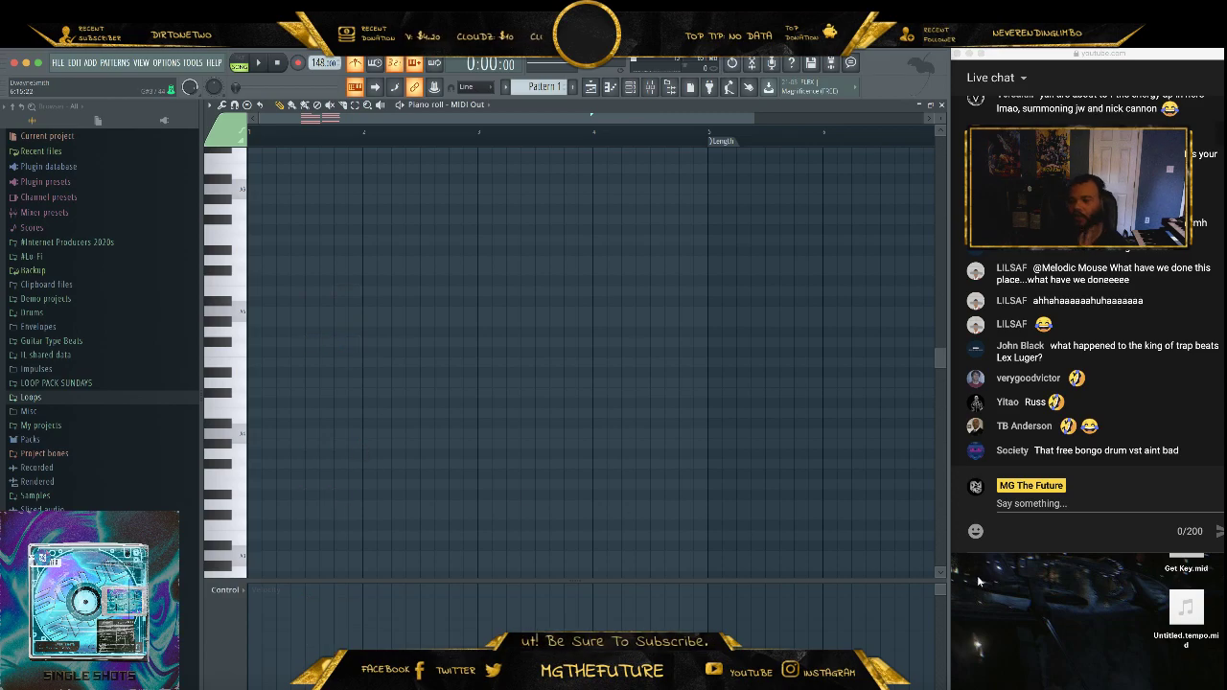
- Switch to Melodyne and set the note editor's cycle range from bar 1 to bar 2
click(1039, 687)
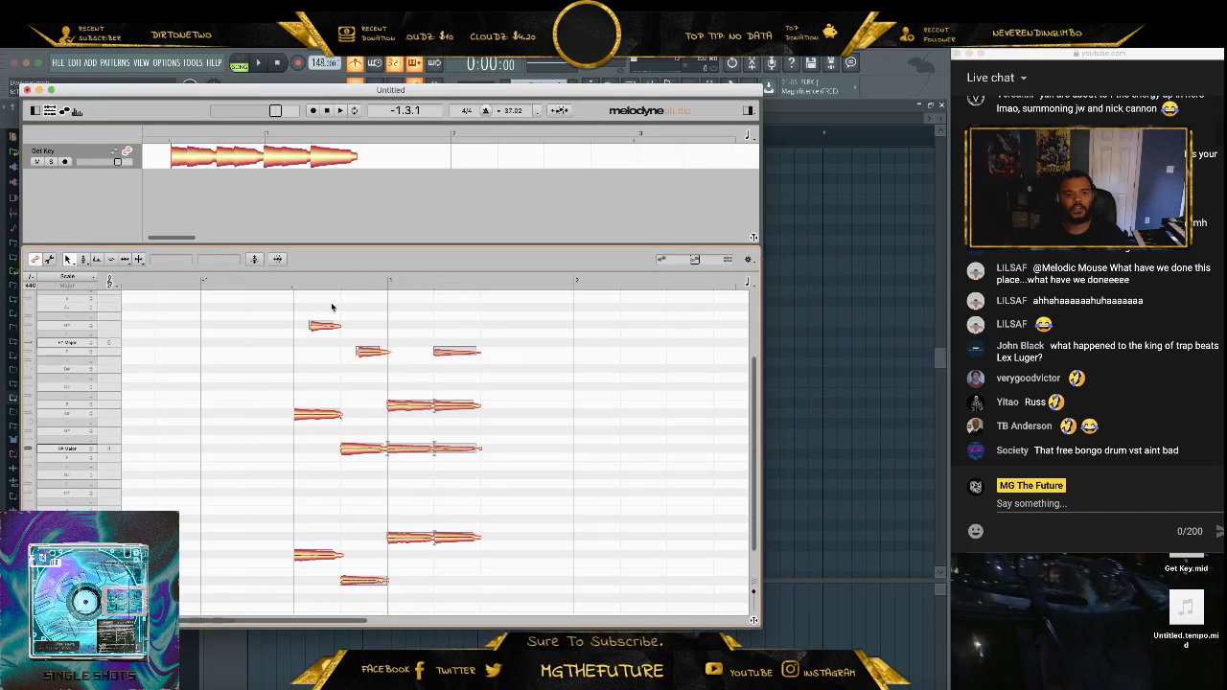
drag(296, 289, 551, 305)
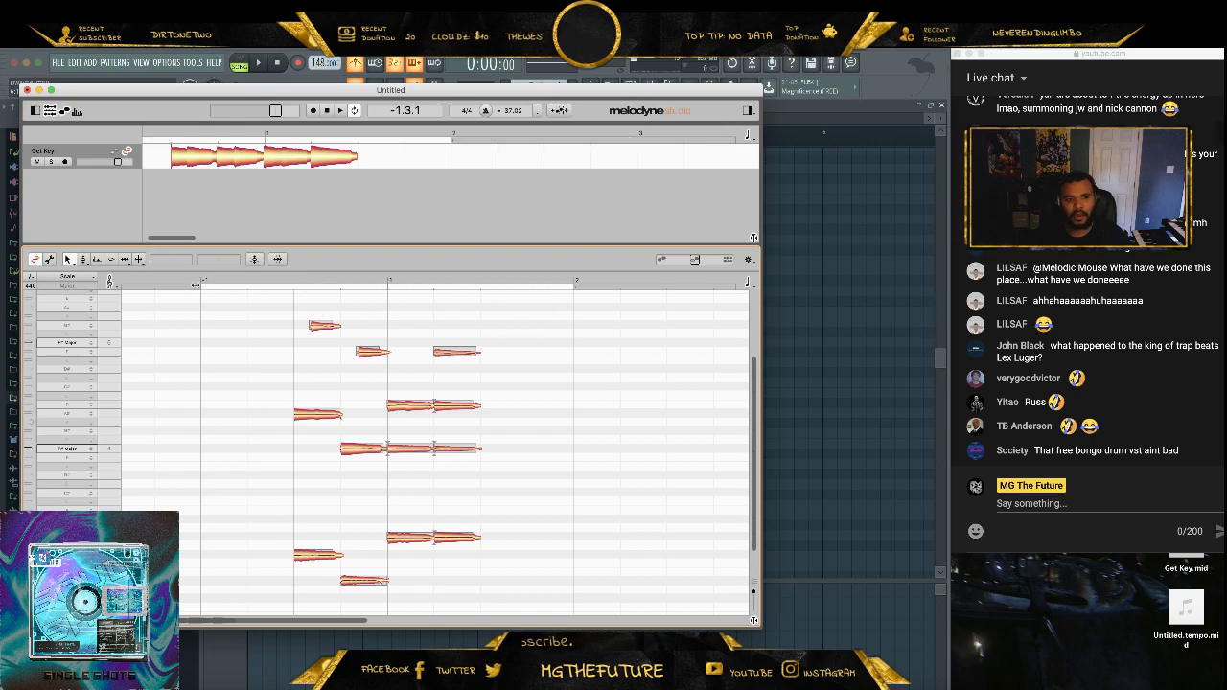
drag(196, 284, 387, 284)
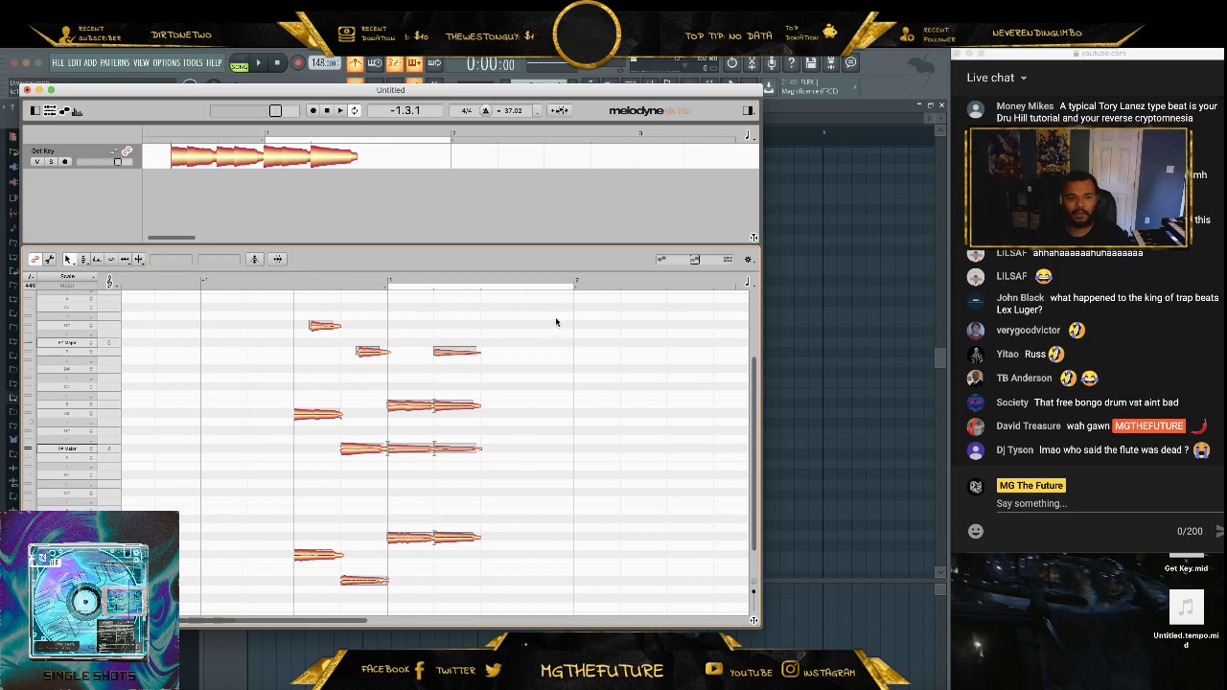
- Move all the notes so they start at bar 1 and export them as a MIDI file to the Desktop
drag(556, 322, 394, 554)
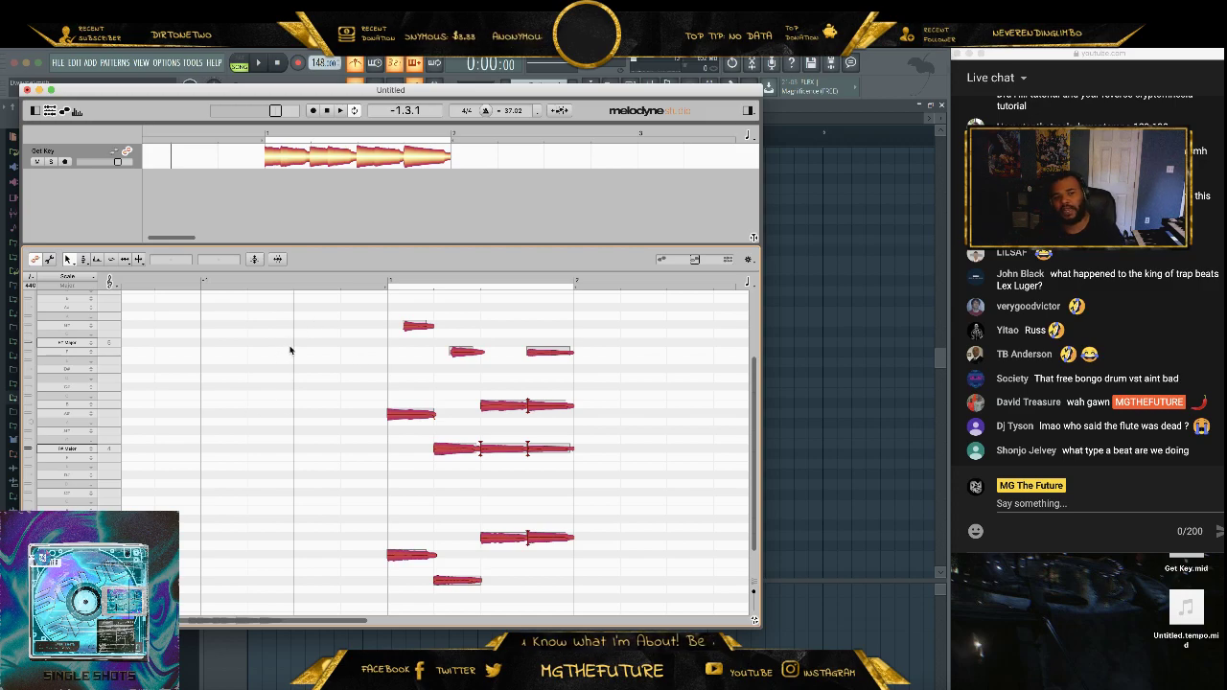
click(88, 42)
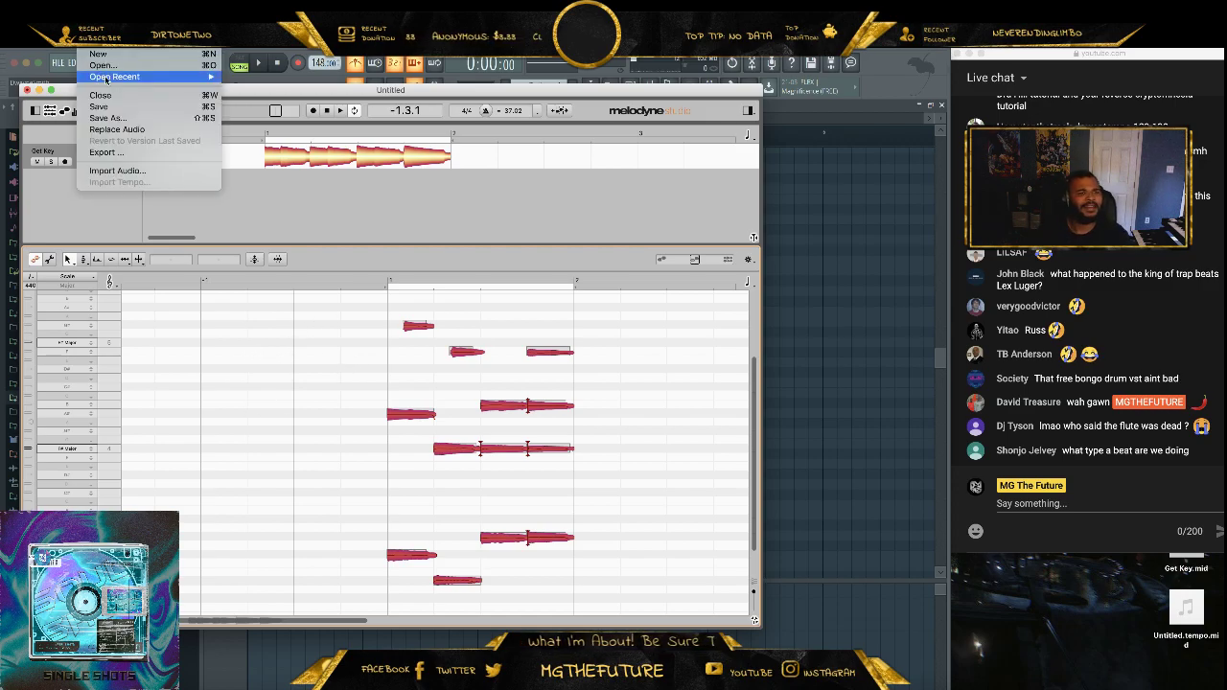
click(119, 155)
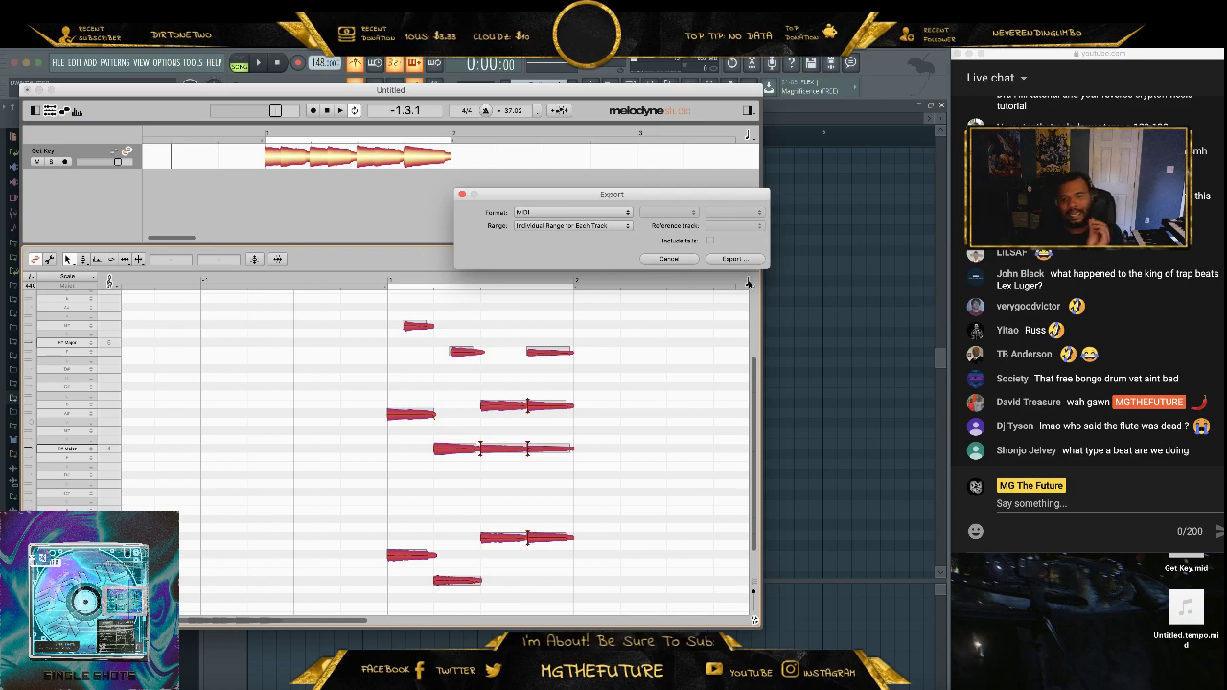
click(735, 261)
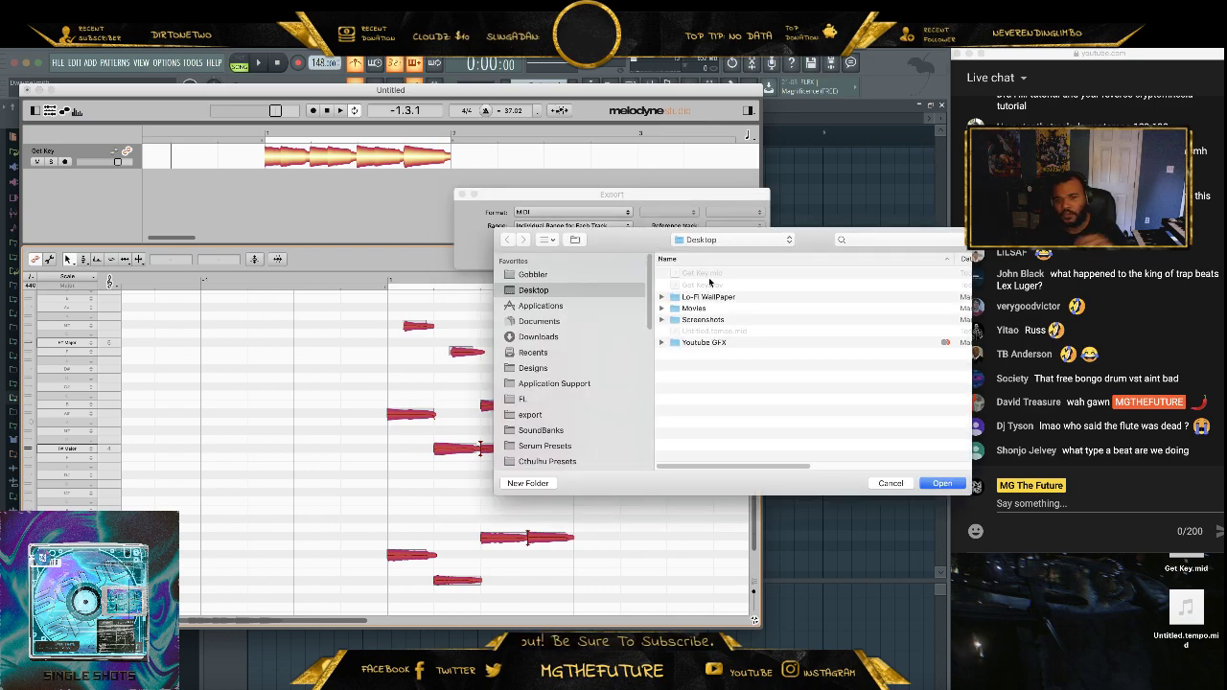
click(942, 483)
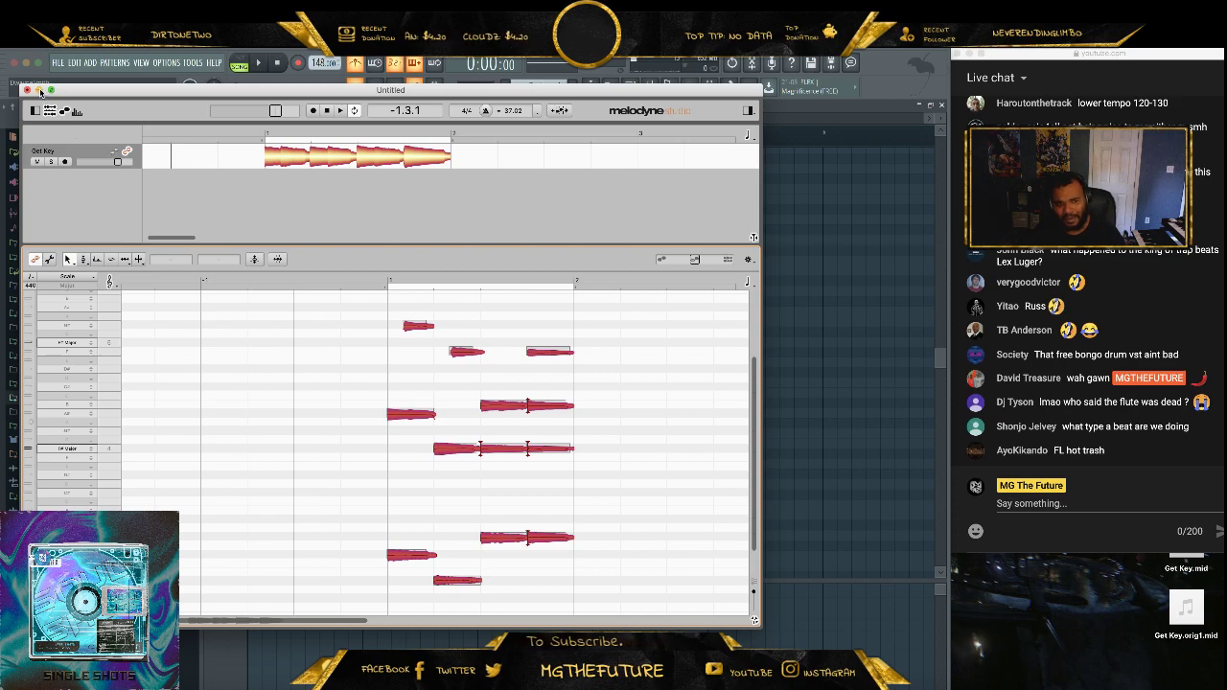
- Switch back to FL Studio and import the newly exported MIDI file into the MIDI Out channel's piano roll
click(40, 90)
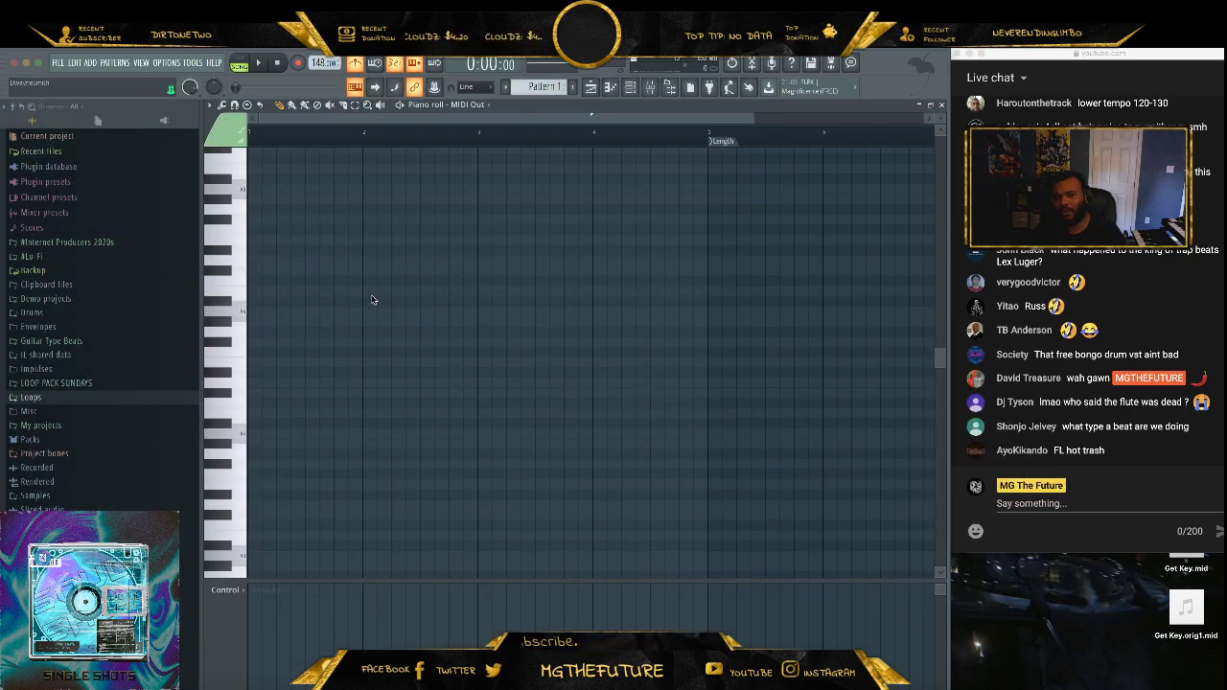
click(211, 106)
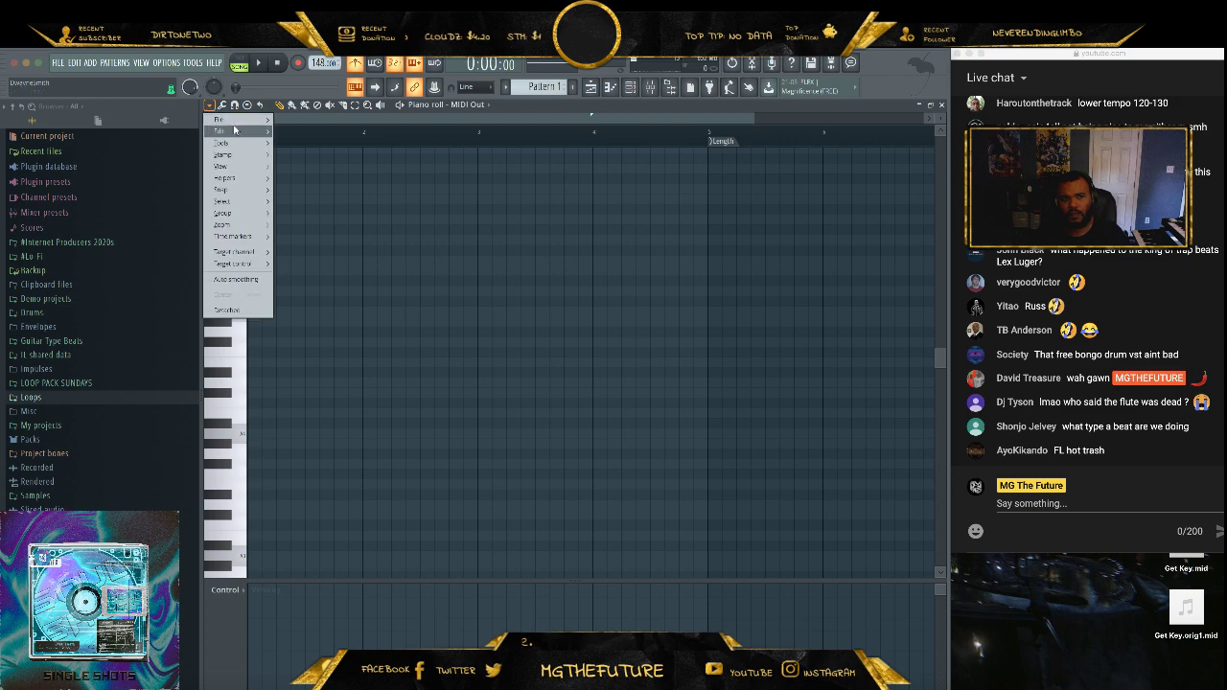
mouse_move(230, 120)
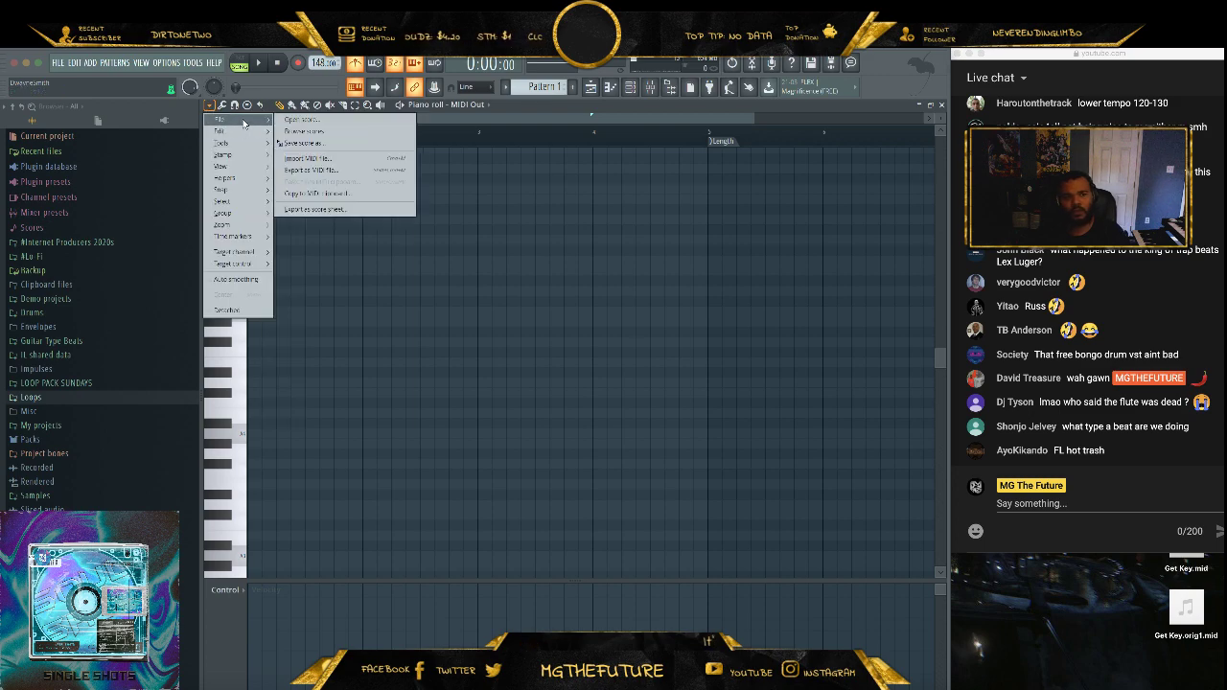
click(346, 169)
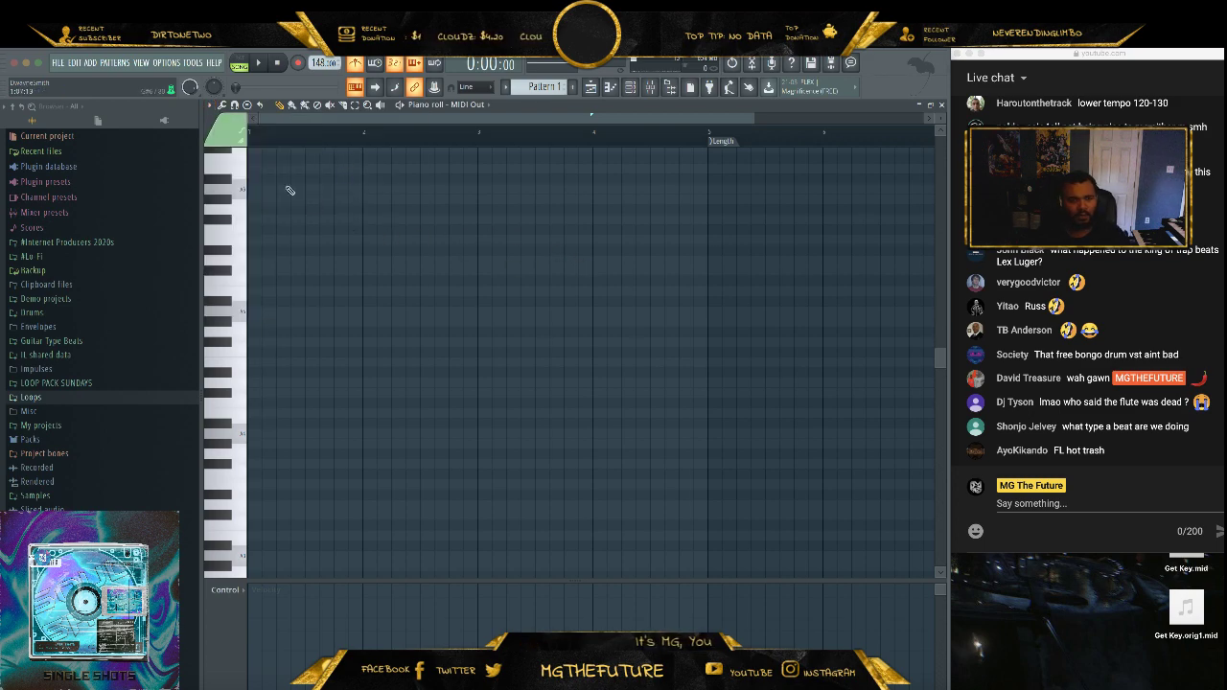
click(213, 108)
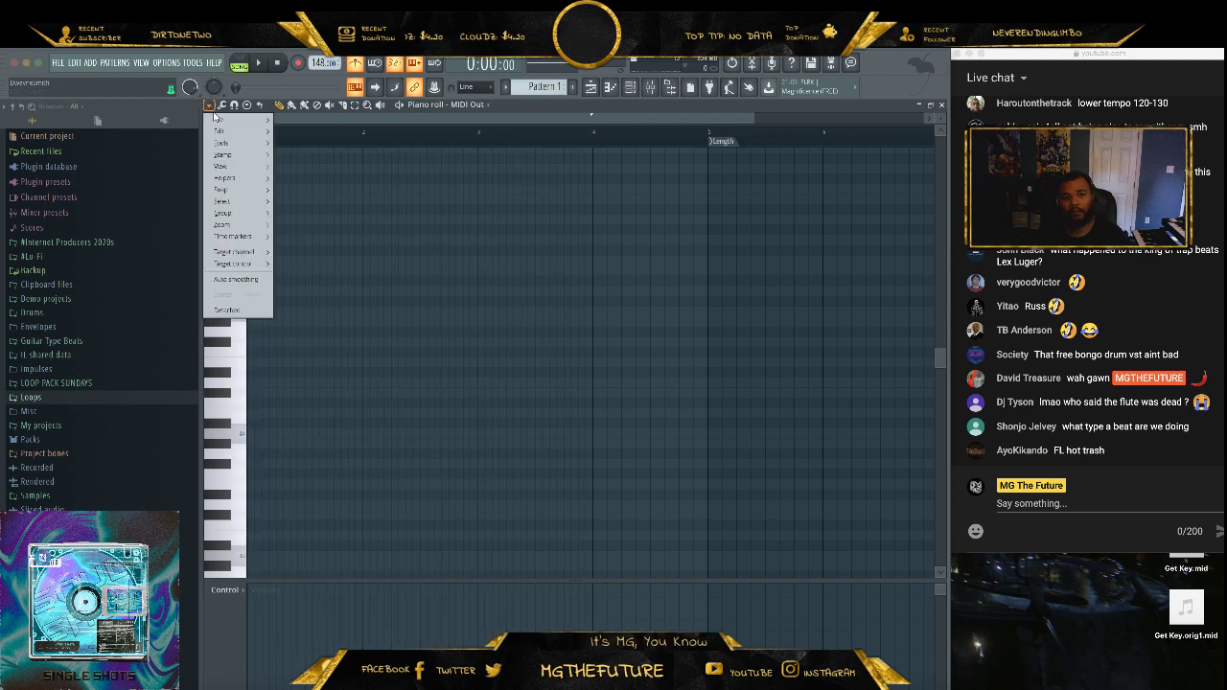
mouse_move(227, 121)
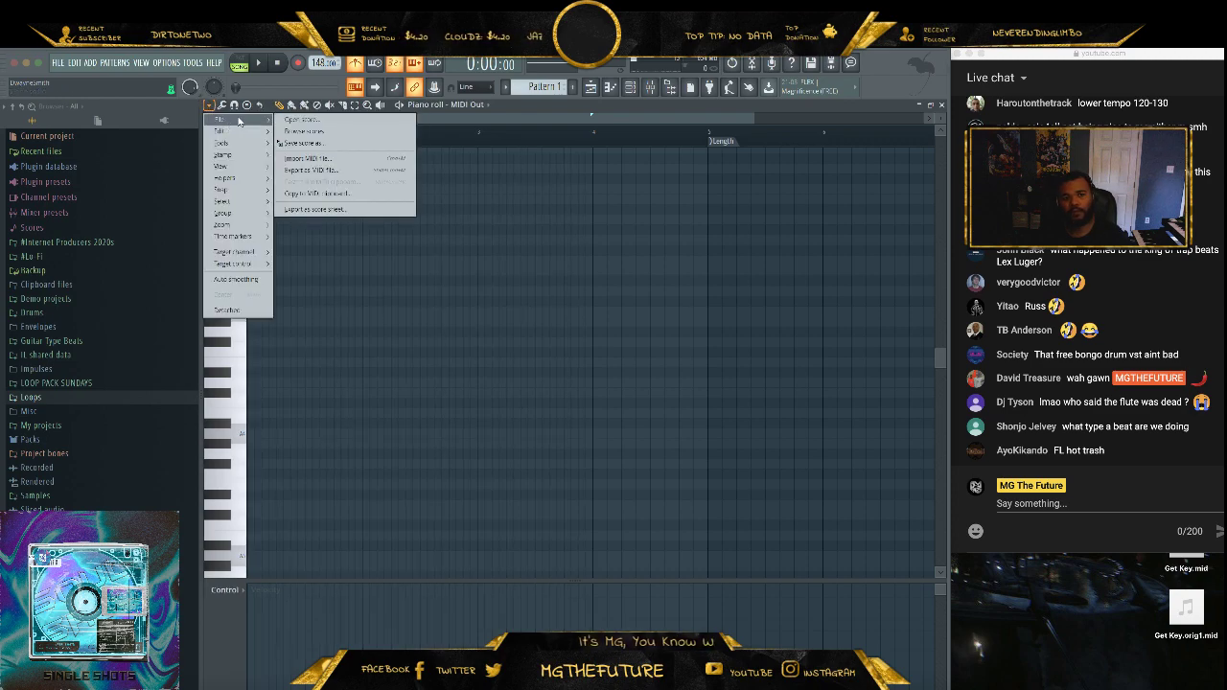
click(316, 159)
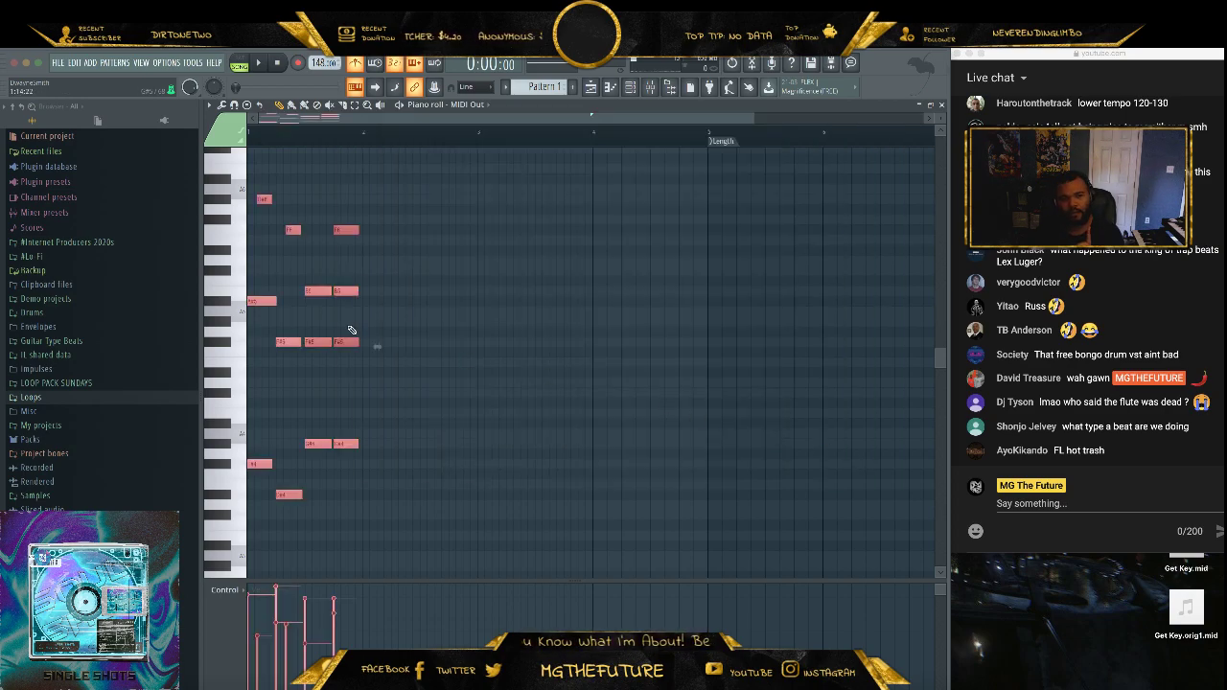
- Stretch the imported notes to fill four bars, up to bar 5, and play them back
key(space)
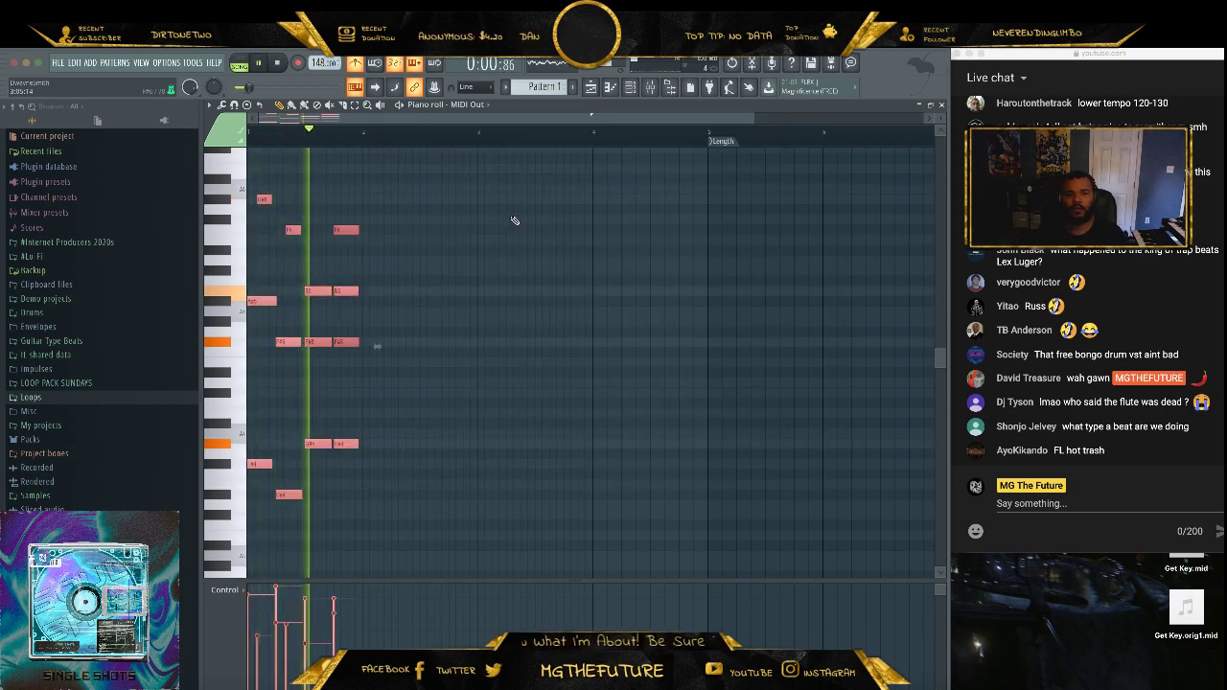
key(space)
drag(377, 345, 718, 345)
key(space)
key(space)
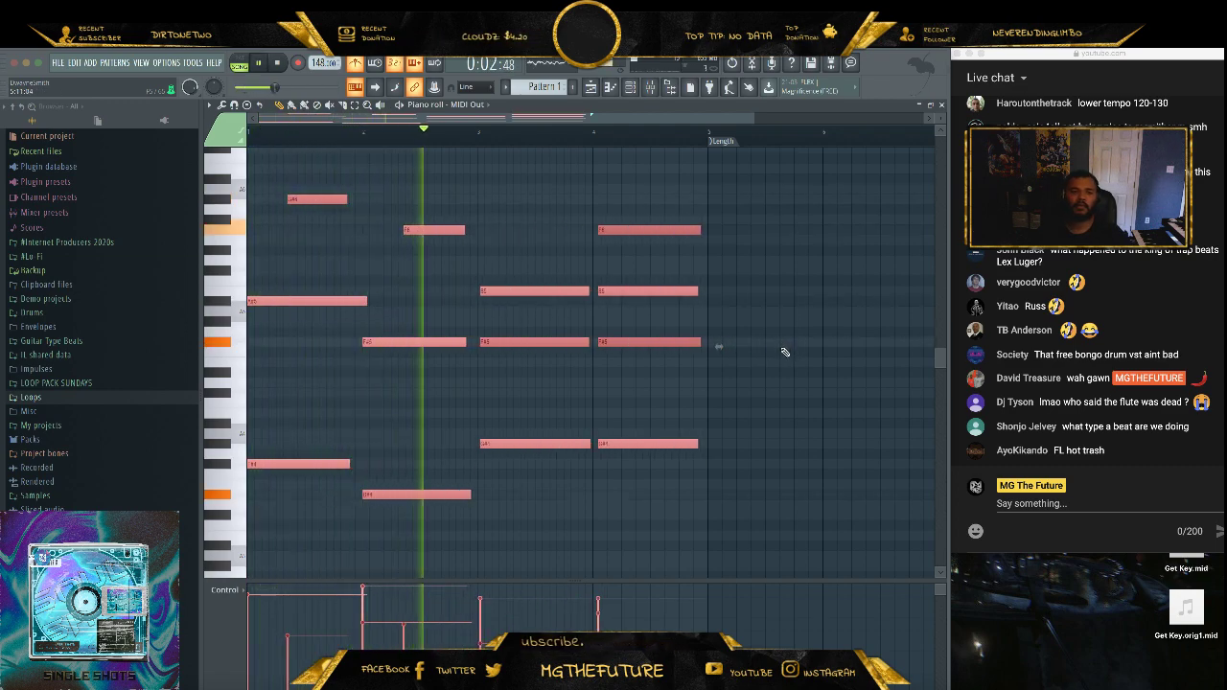
key(space)
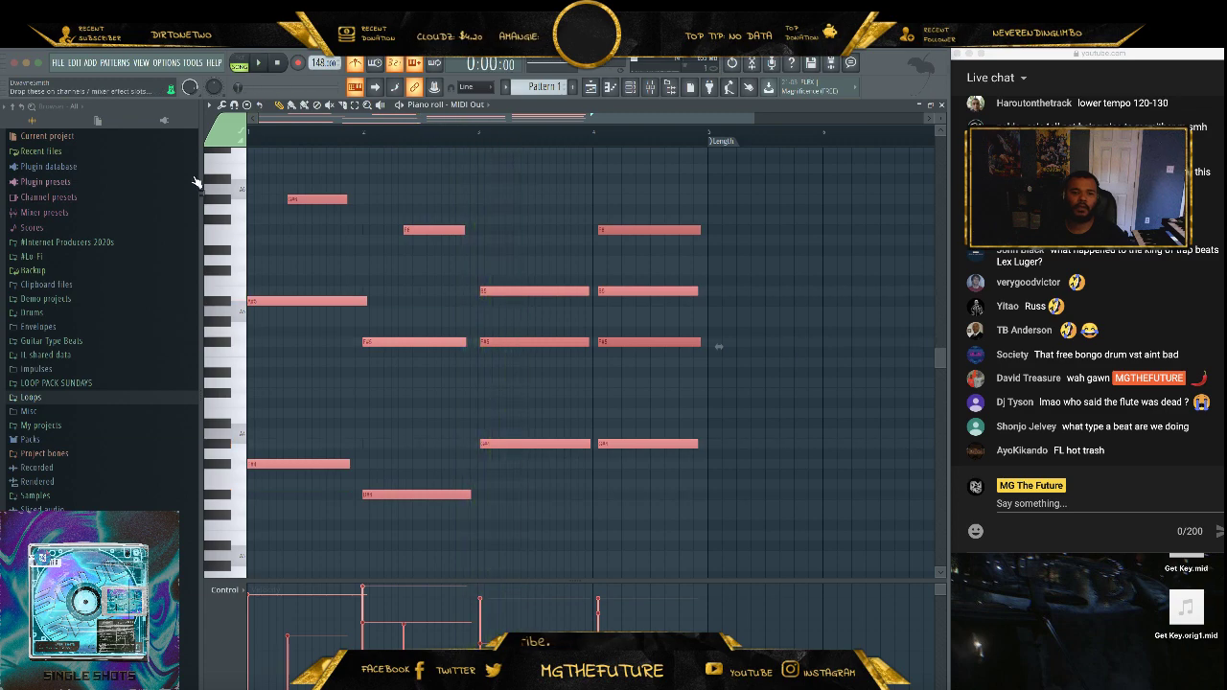
- Try scale highlighting in the piano roll with F# as the root note and the Major scale
click(209, 104)
mouse_move(230, 178)
mouse_move(331, 192)
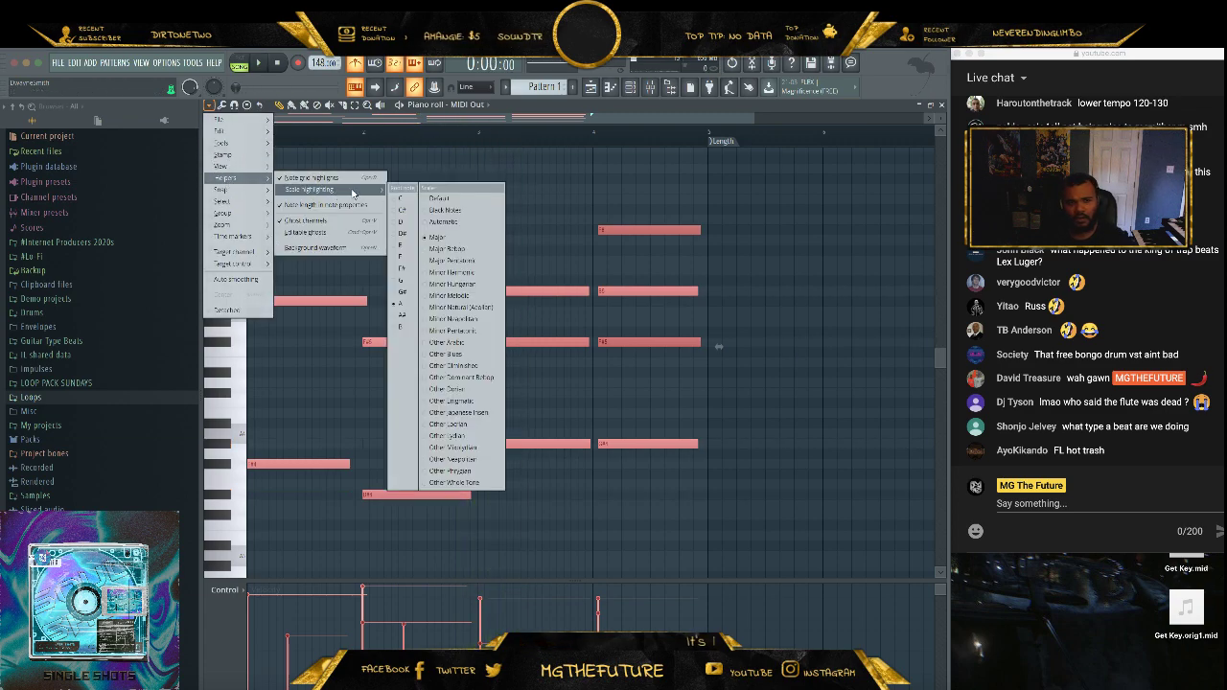
click(410, 269)
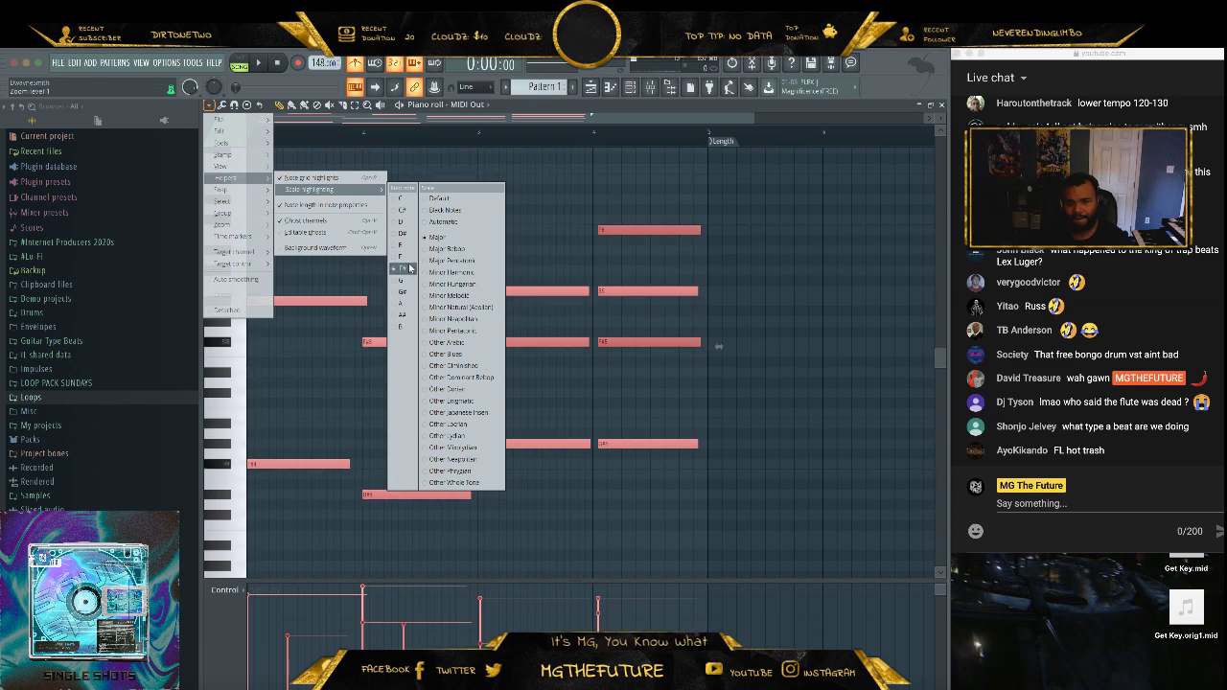
click(756, 395)
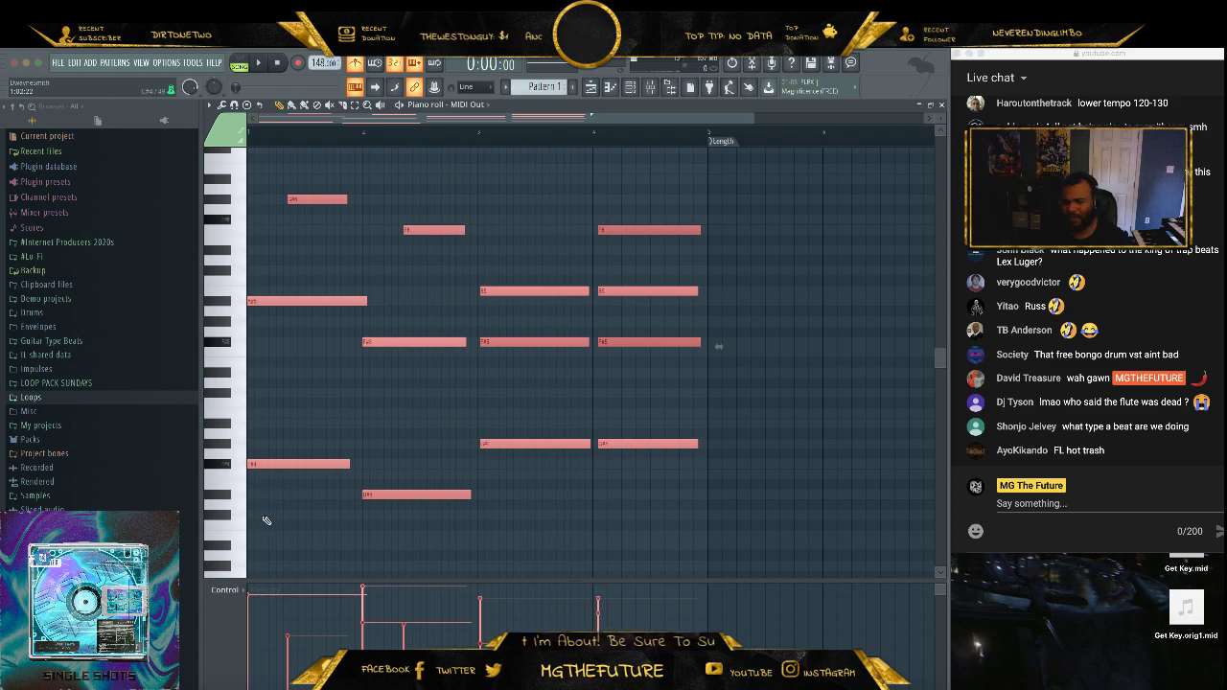
- Change the piano roll's scale highlighting to C# Minor Natural (Aeolian) and deselect the notes
click(210, 104)
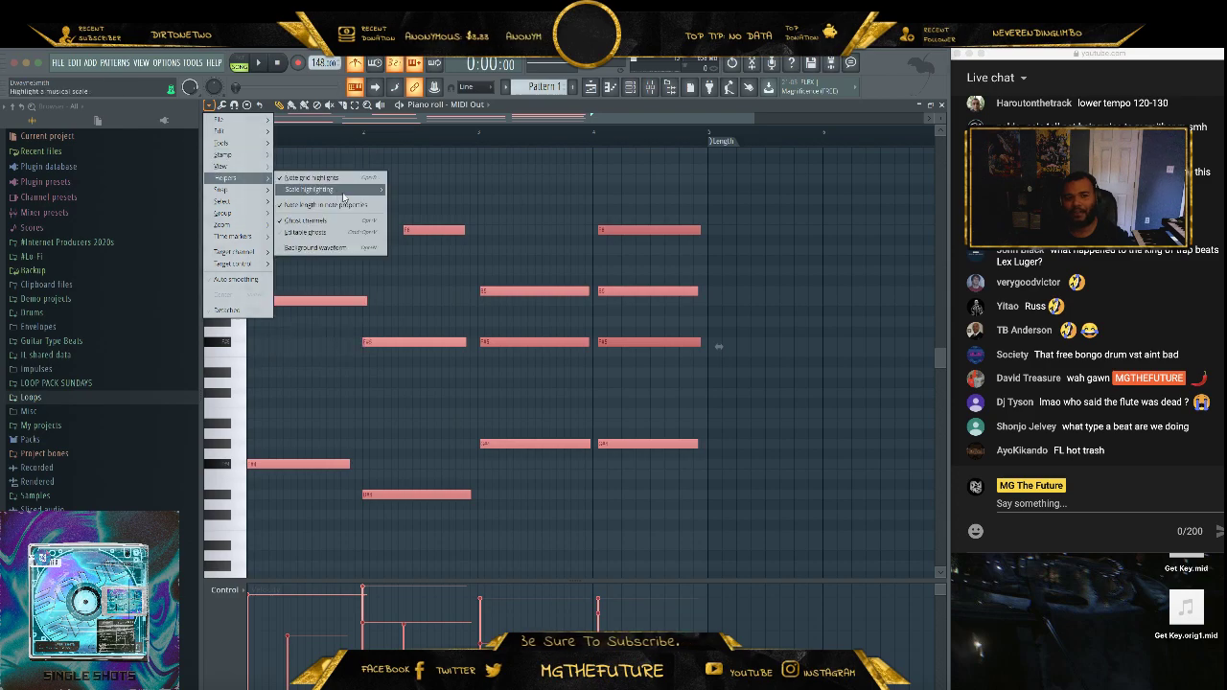
mouse_move(326, 189)
click(414, 210)
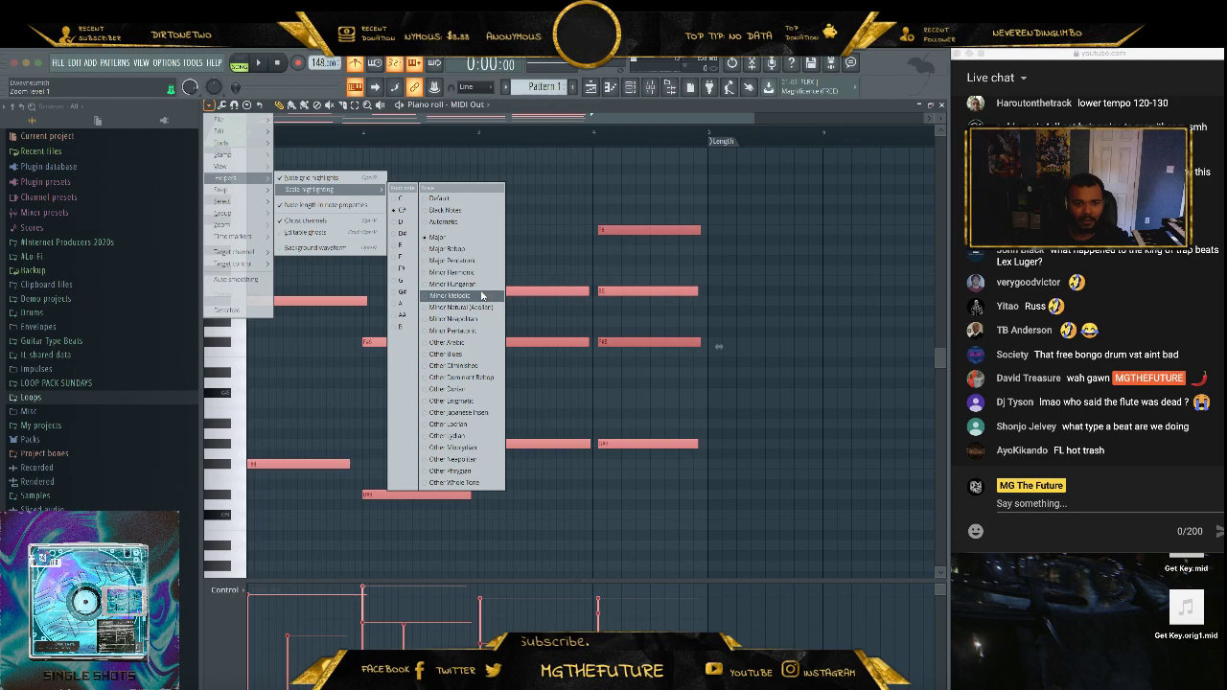
click(319, 399)
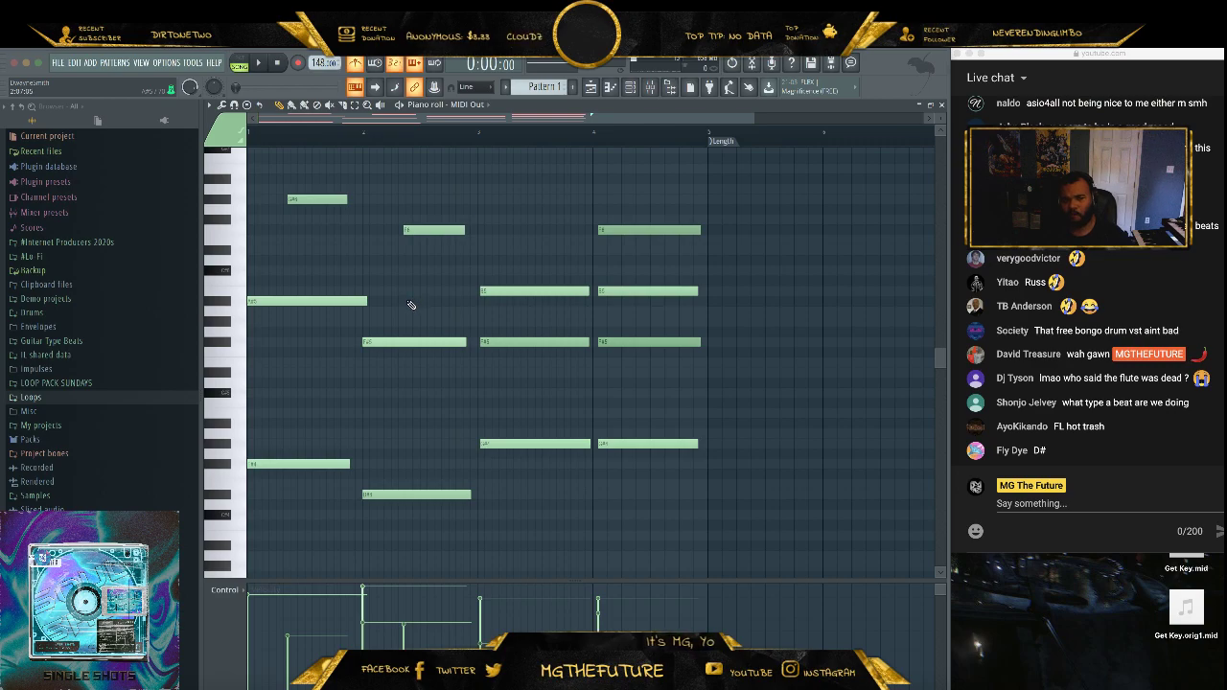
- Set the root note of the Minor Natural (Aeolian) scale highlighting to D#
click(209, 106)
mouse_move(251, 183)
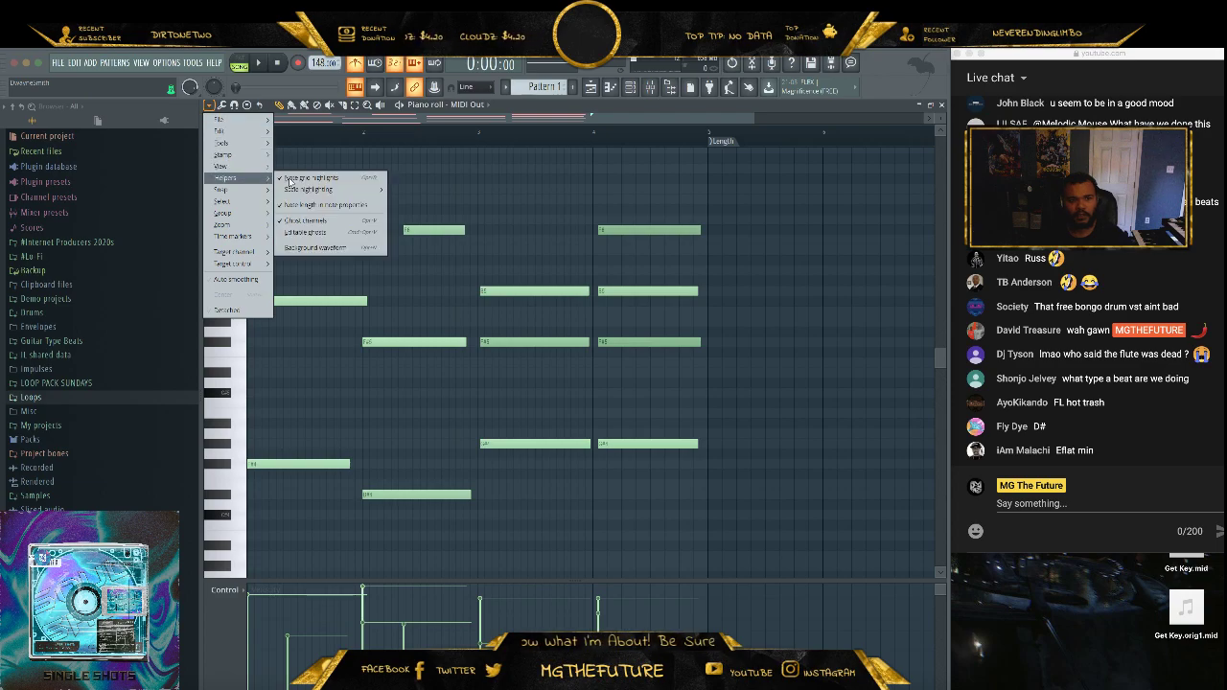
mouse_move(316, 189)
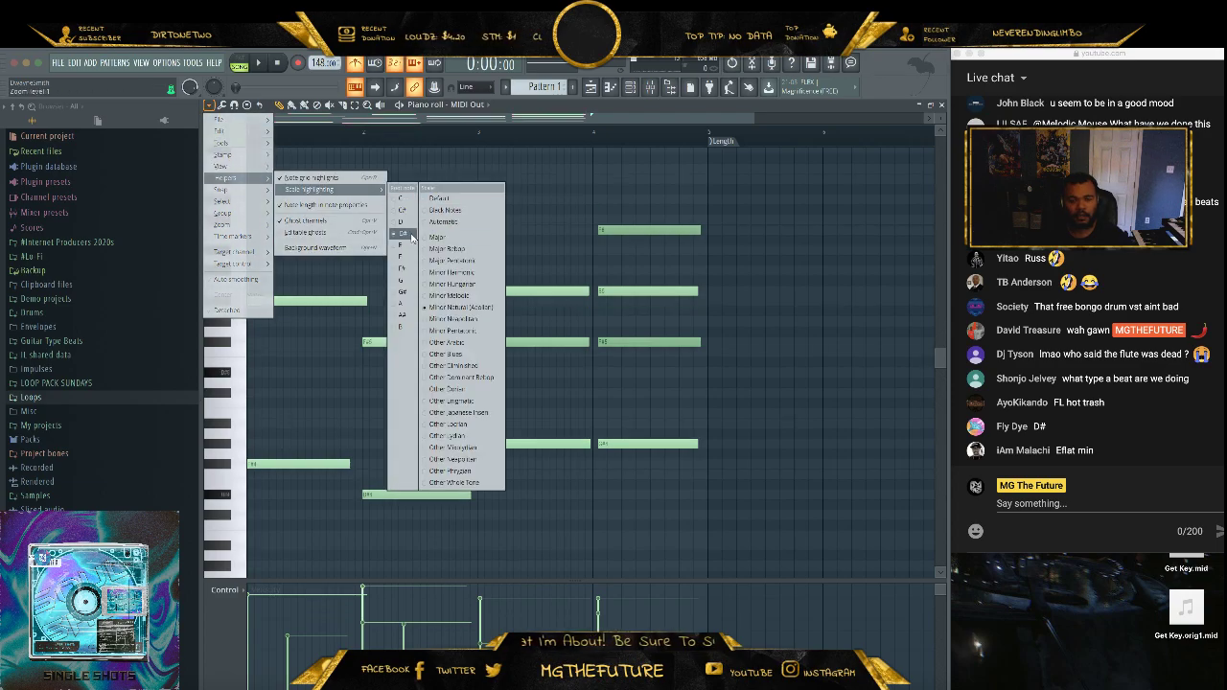
click(800, 433)
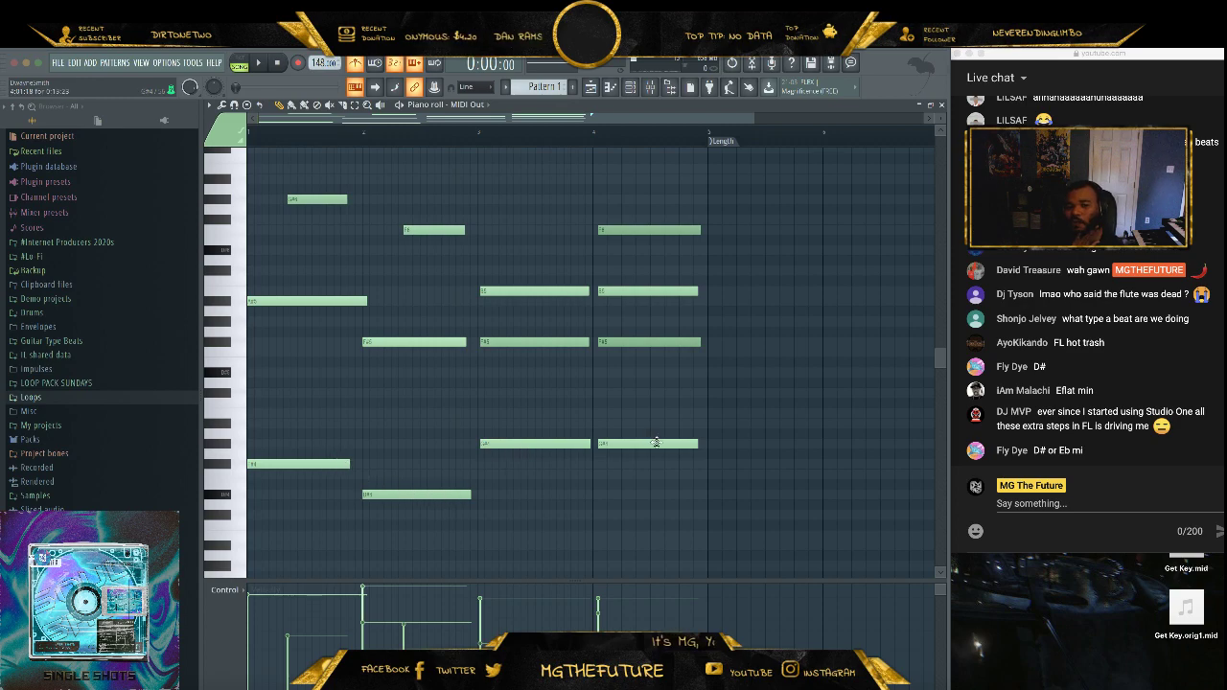
- Close the piano roll and briefly play the sample together with Pattern 1 in the playlist
click(942, 105)
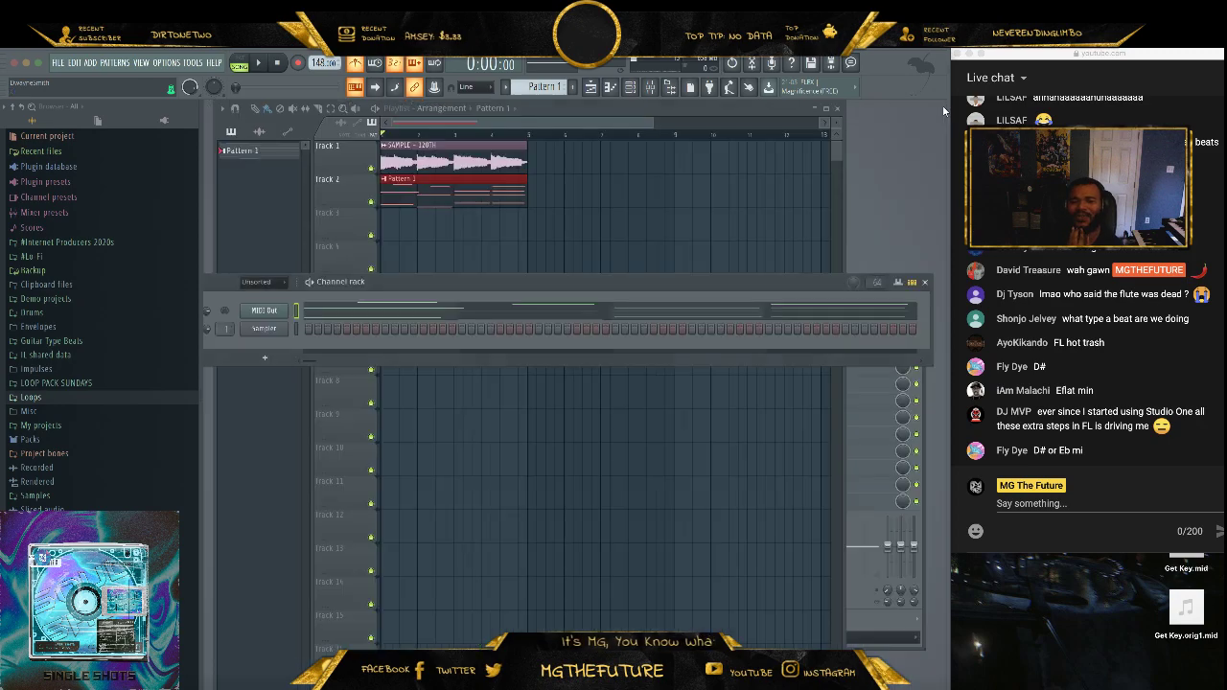
click(260, 64)
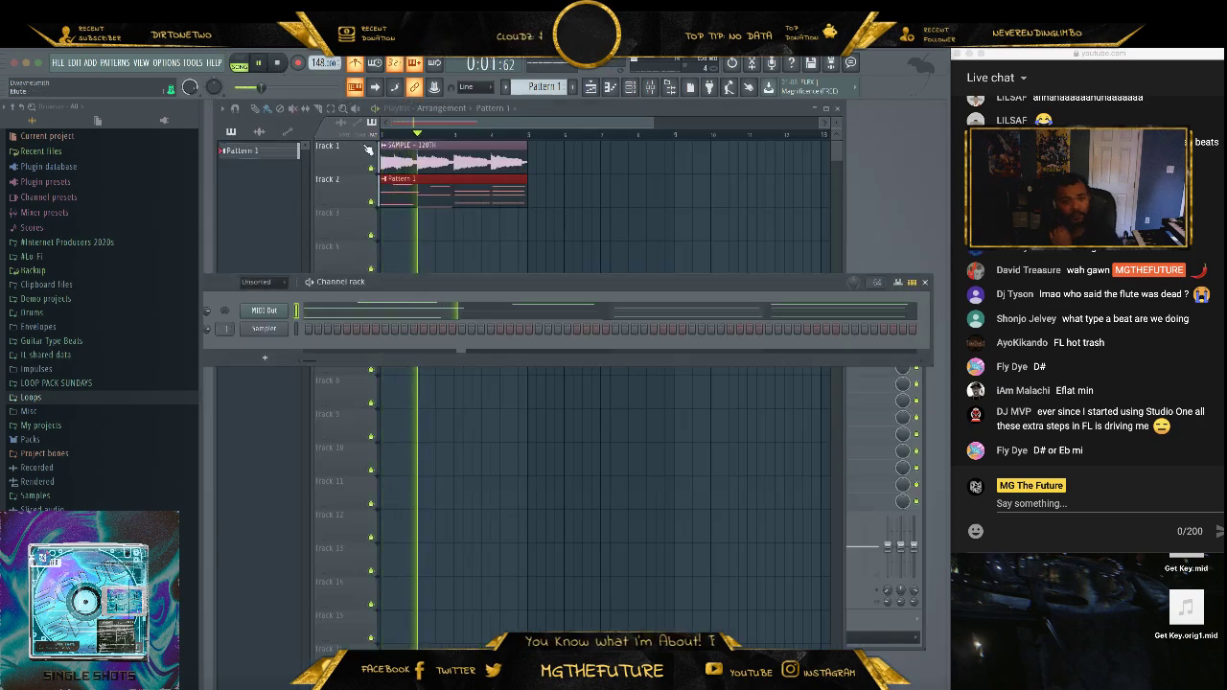
key(space)
- Look through the Drums folder and its 2019 subfolder in the browser, then collapse it
click(85, 314)
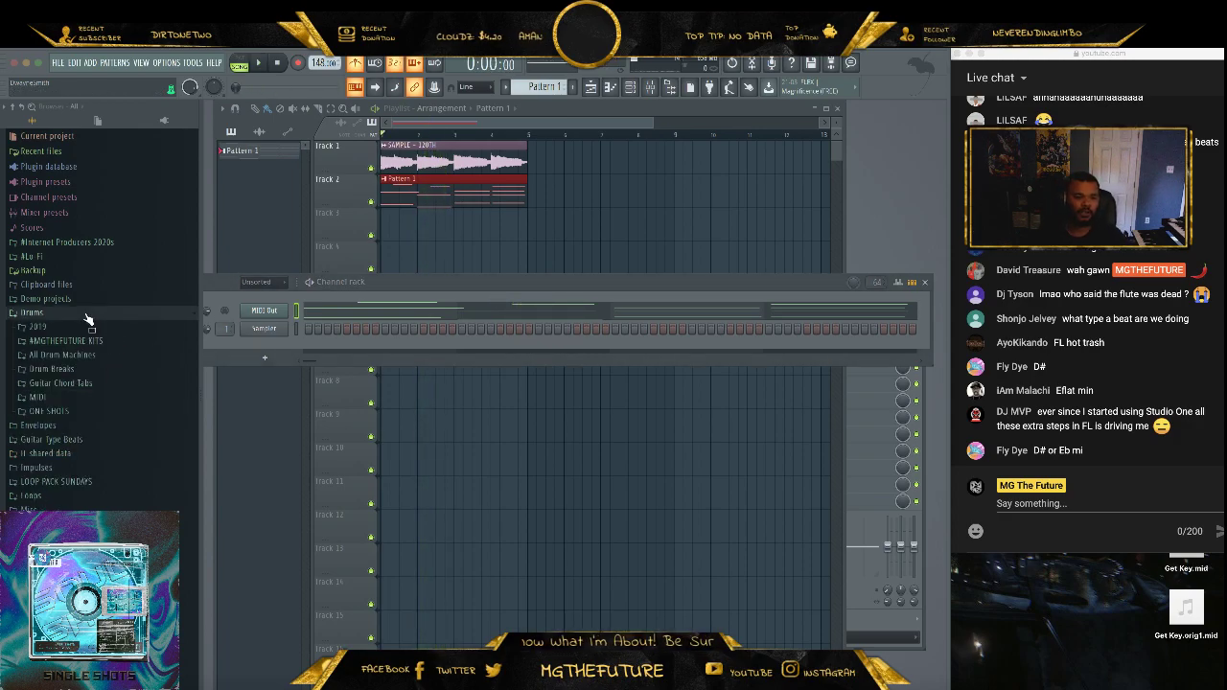
click(91, 327)
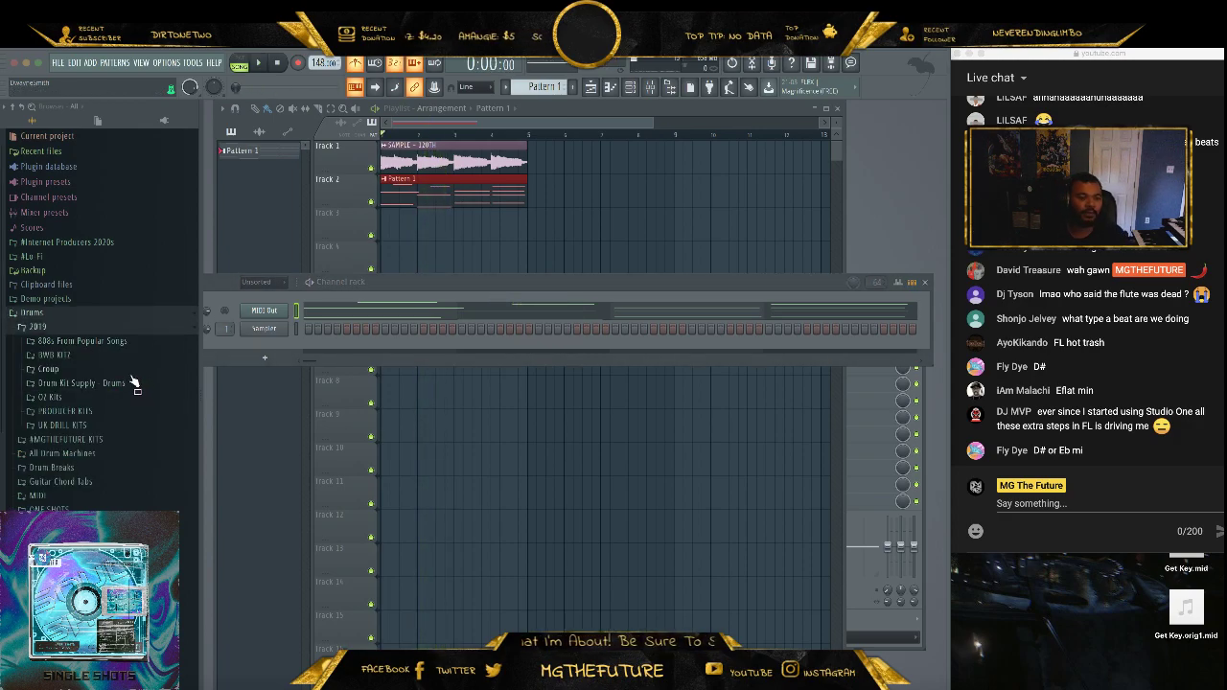
click(84, 318)
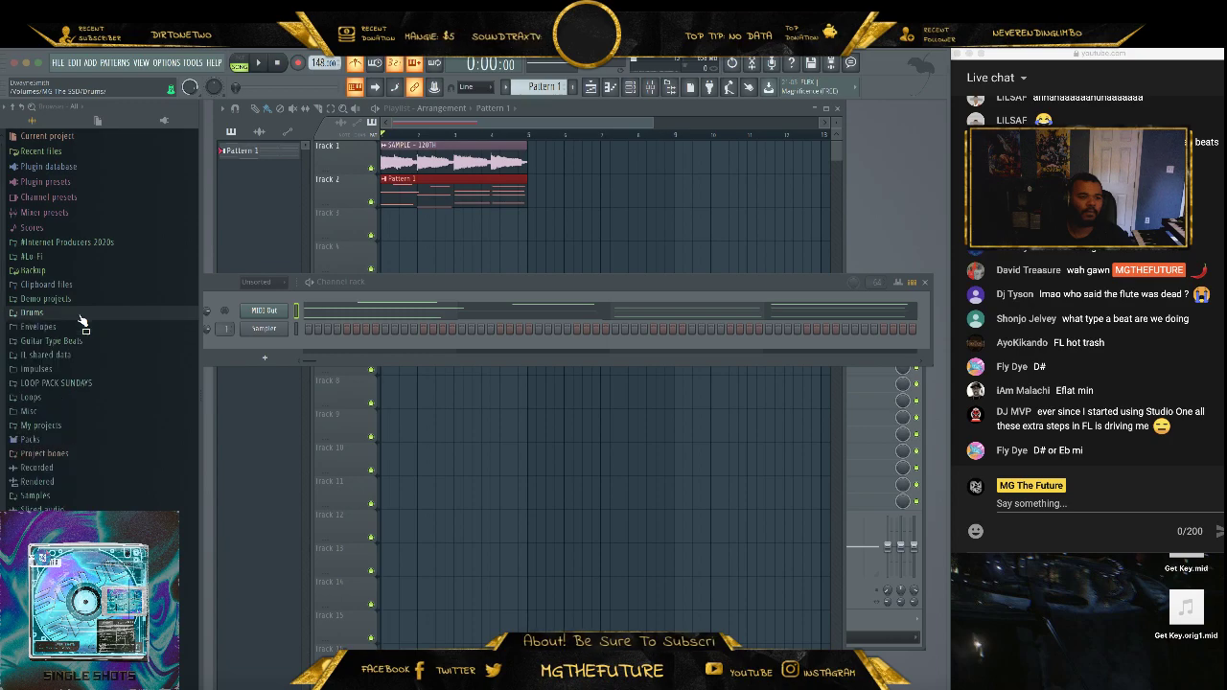
click(166, 63)
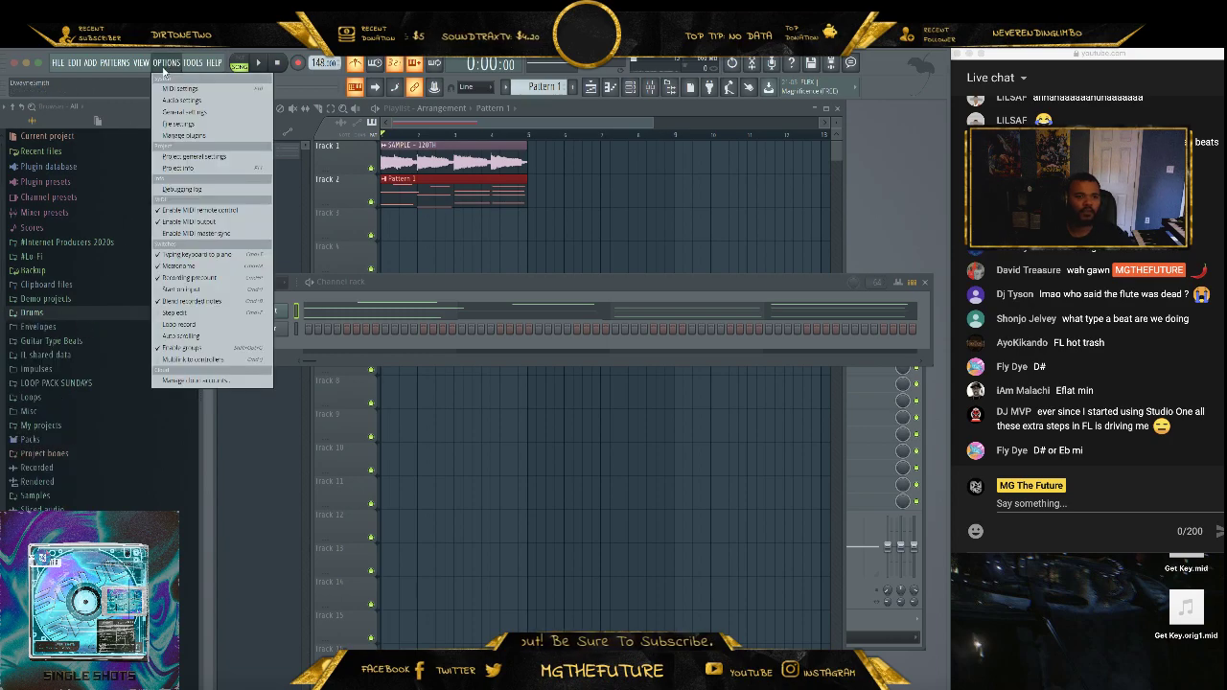
click(178, 125)
click(442, 391)
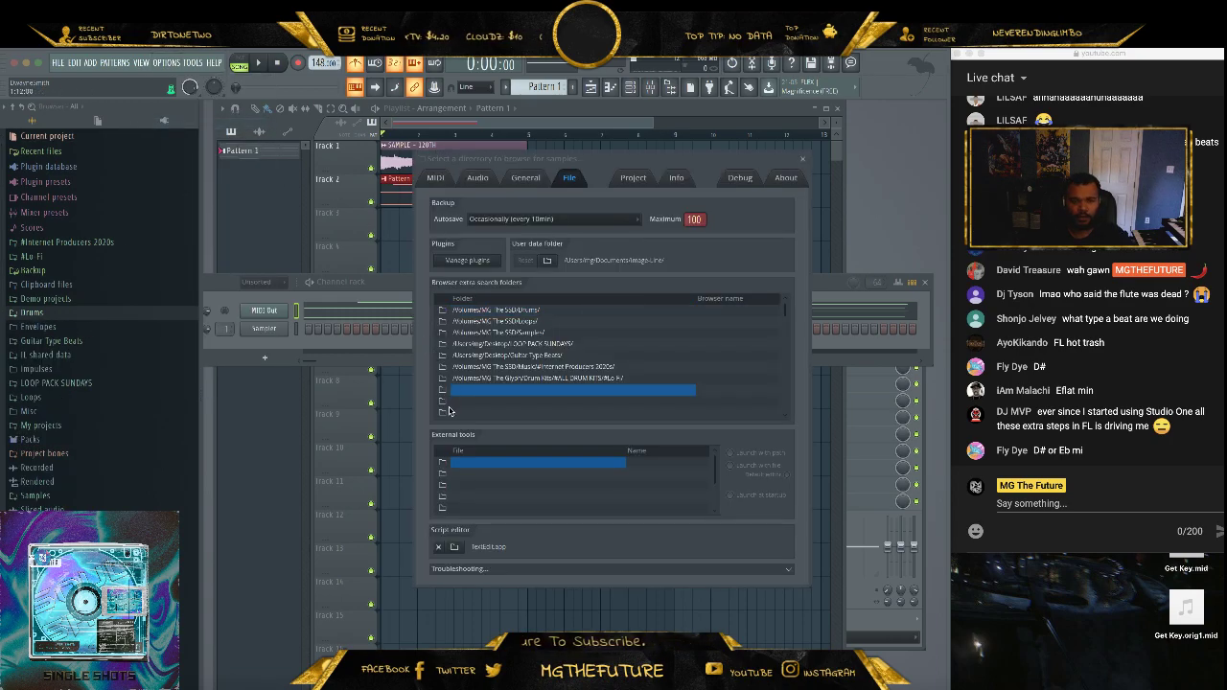
scroll(395, 365, down, 3)
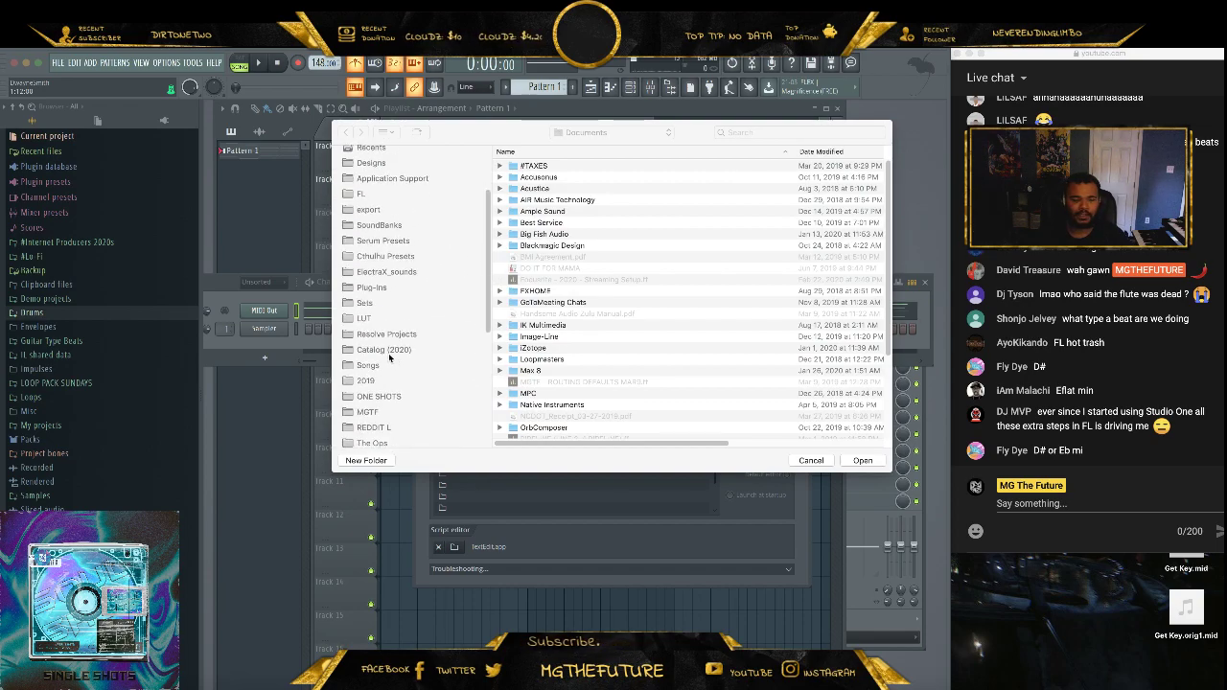
scroll(376, 387, down, 3)
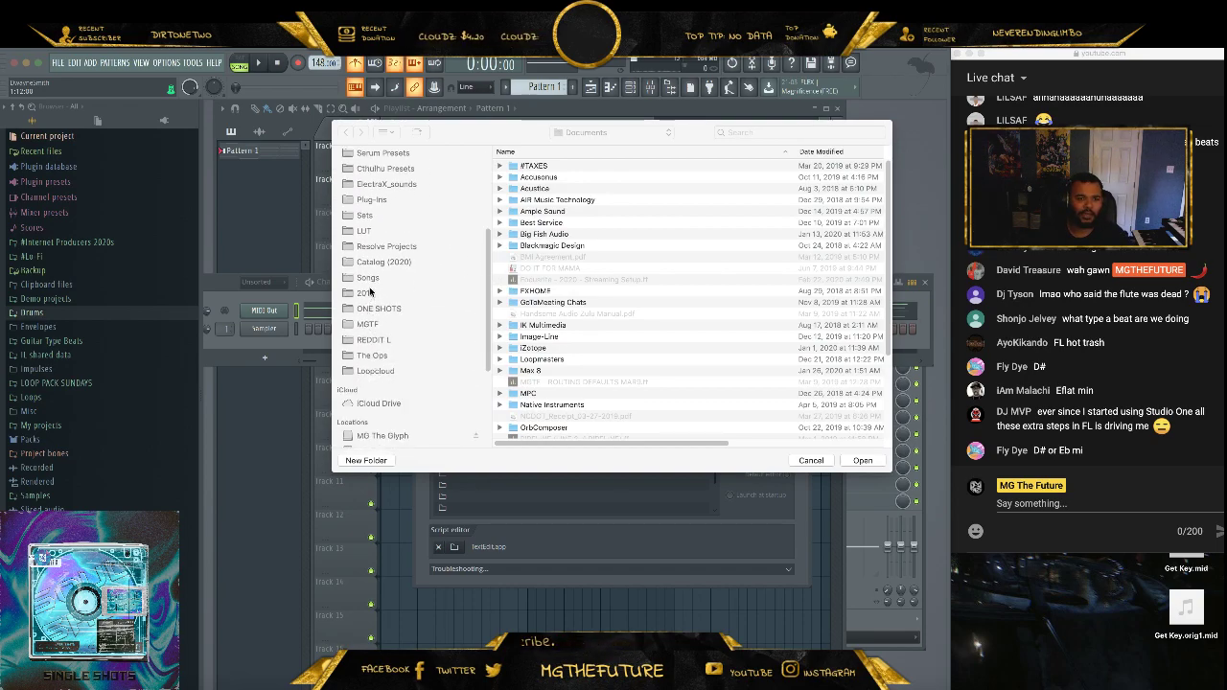
scroll(388, 369, down, 2)
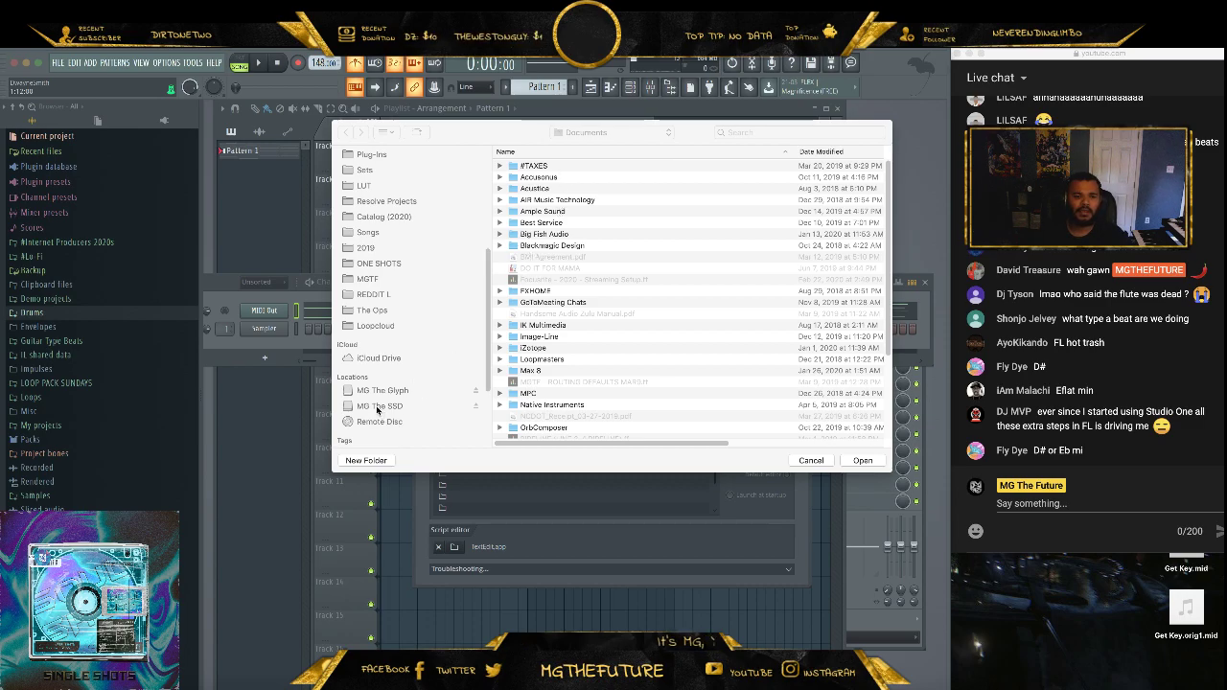
click(633, 133)
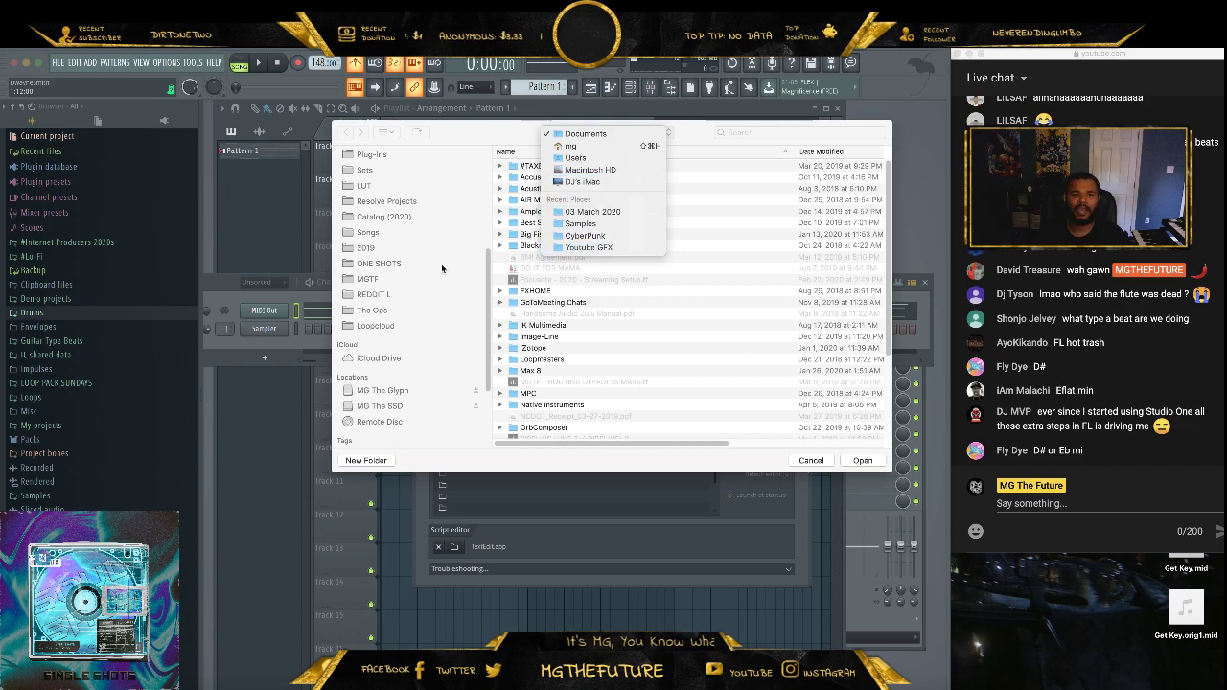
click(388, 316)
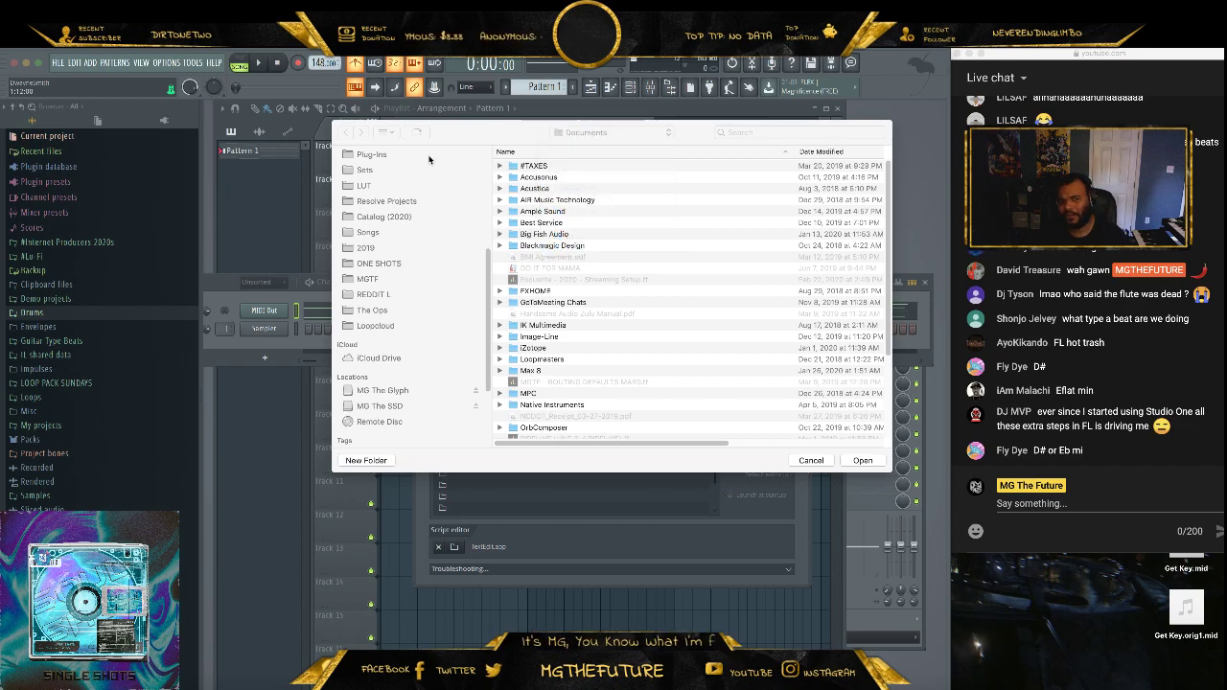
drag(393, 236, 400, 256)
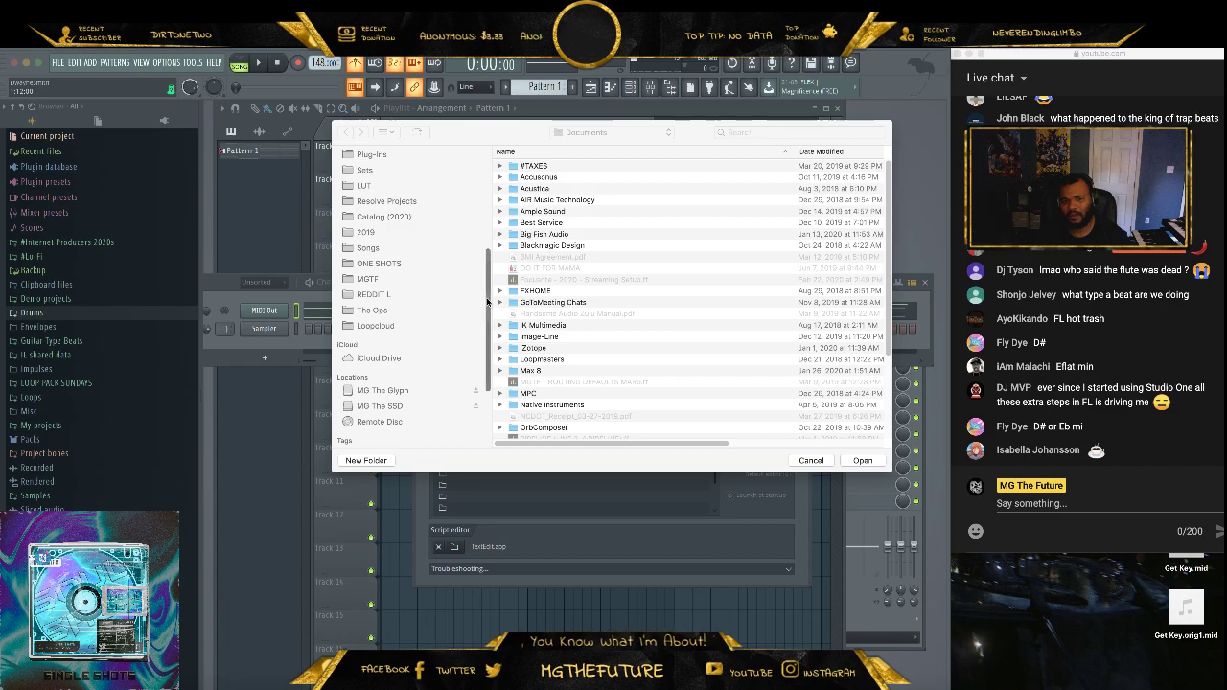
scroll(487, 302, down, 3)
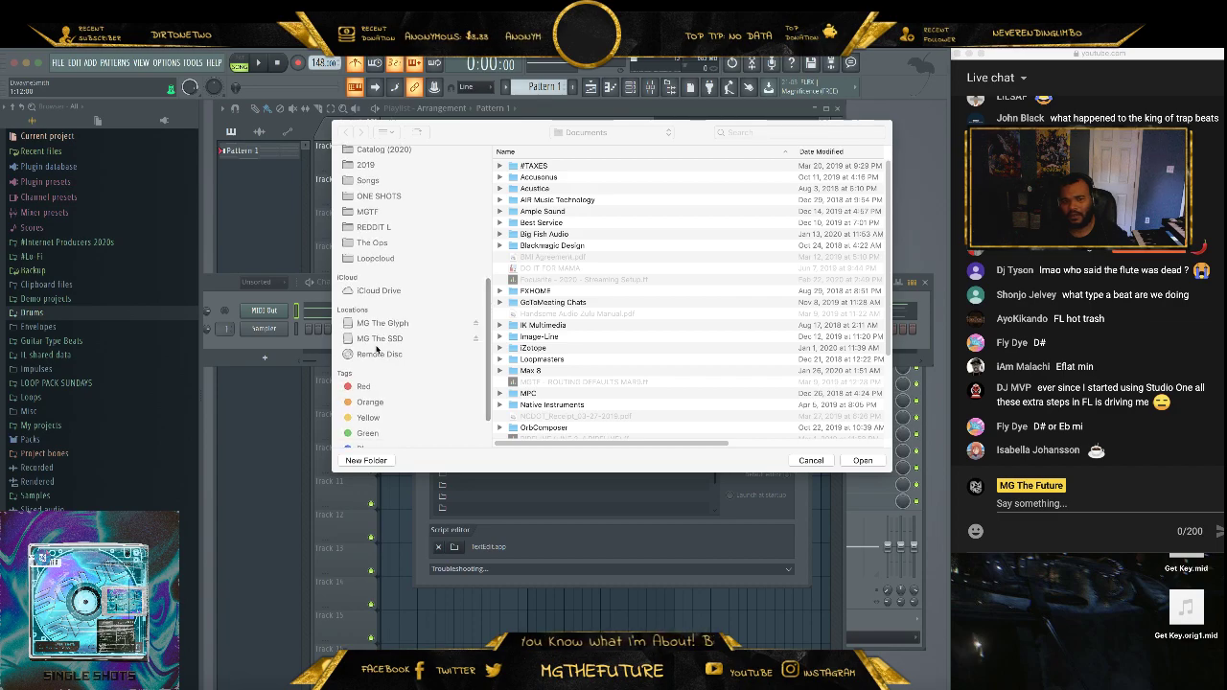
click(811, 460)
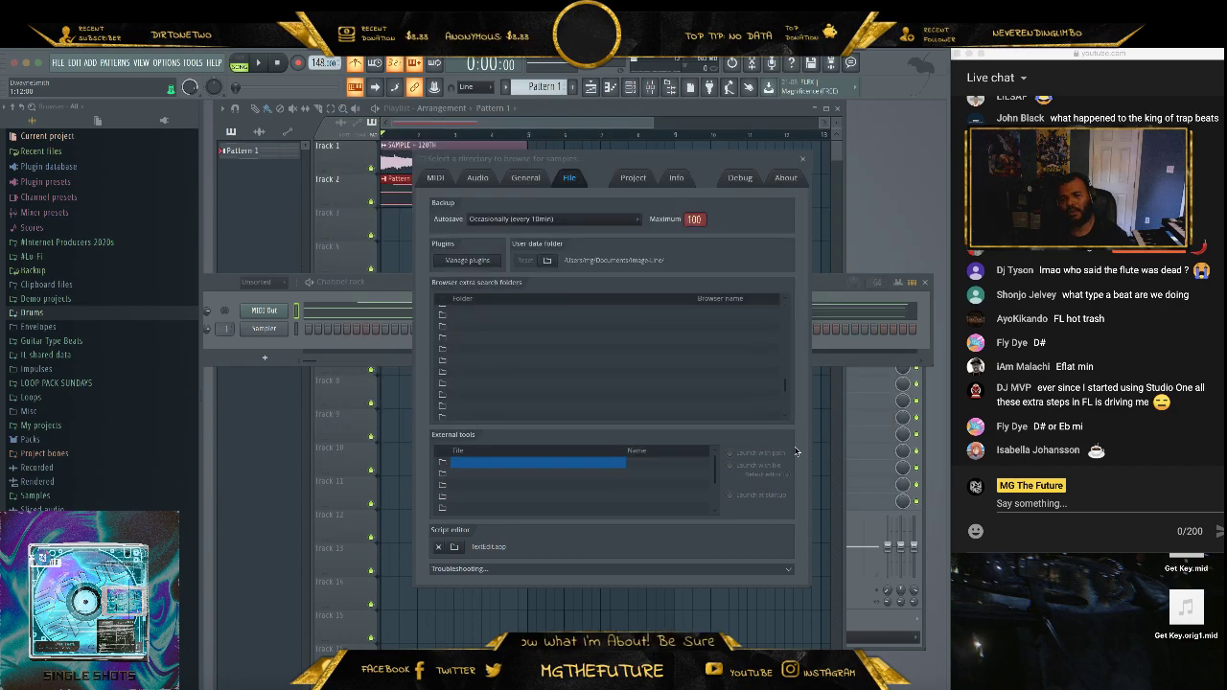
click(805, 160)
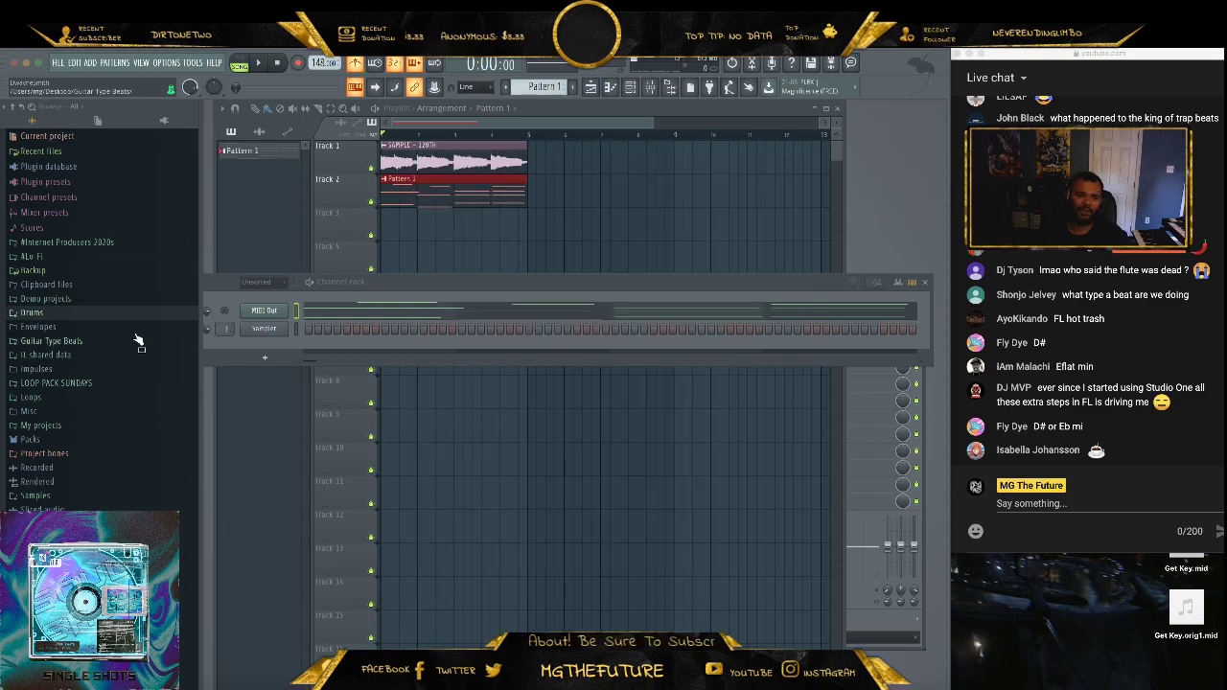
- Load a hi-hat from the Hihats folder of OZ - Secret Bounce Vol.1 onto the Sampler channel
click(70, 316)
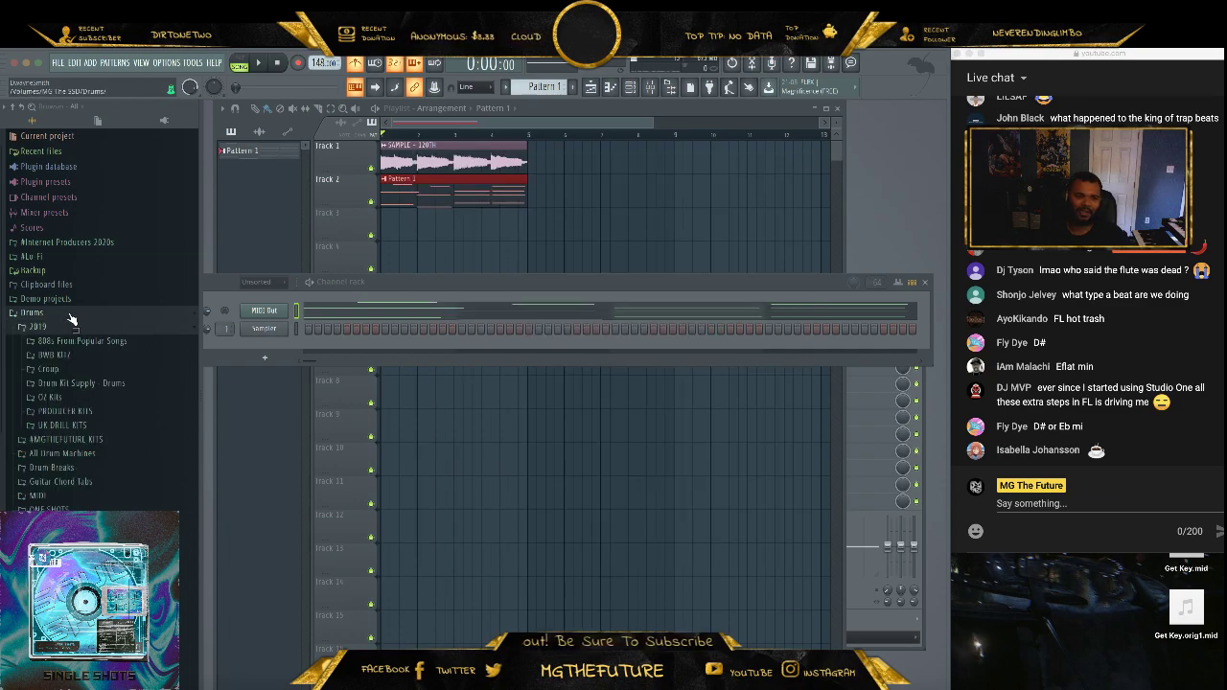
click(143, 398)
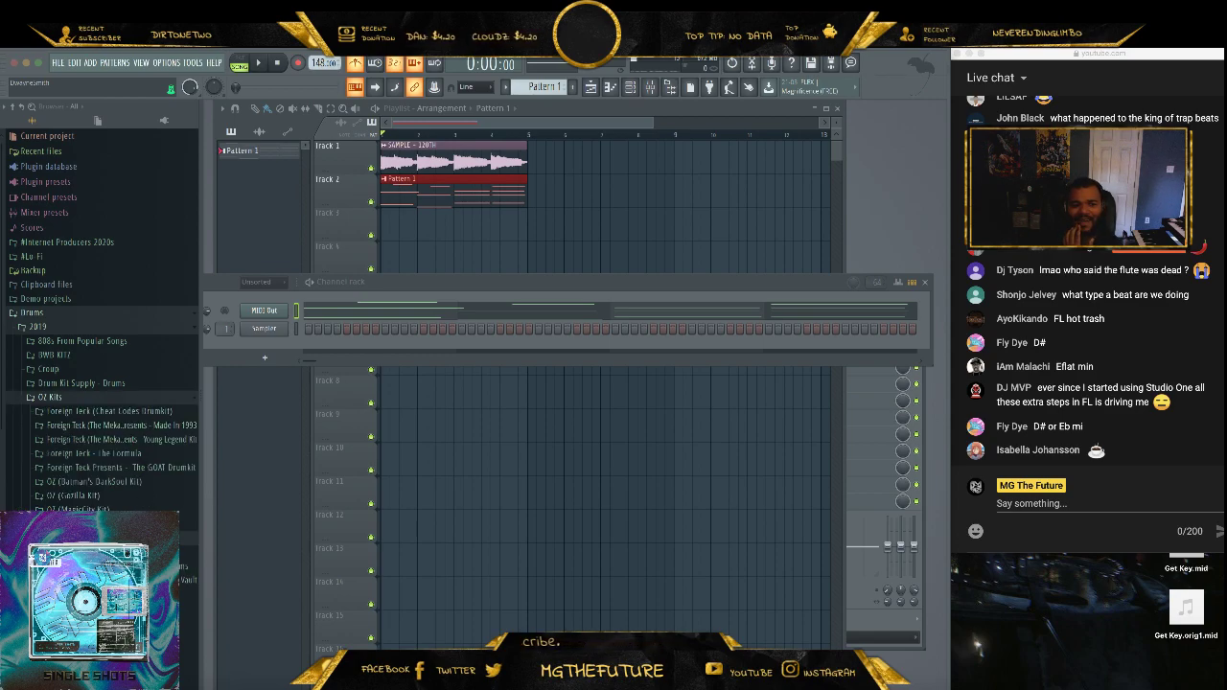
click(106, 580)
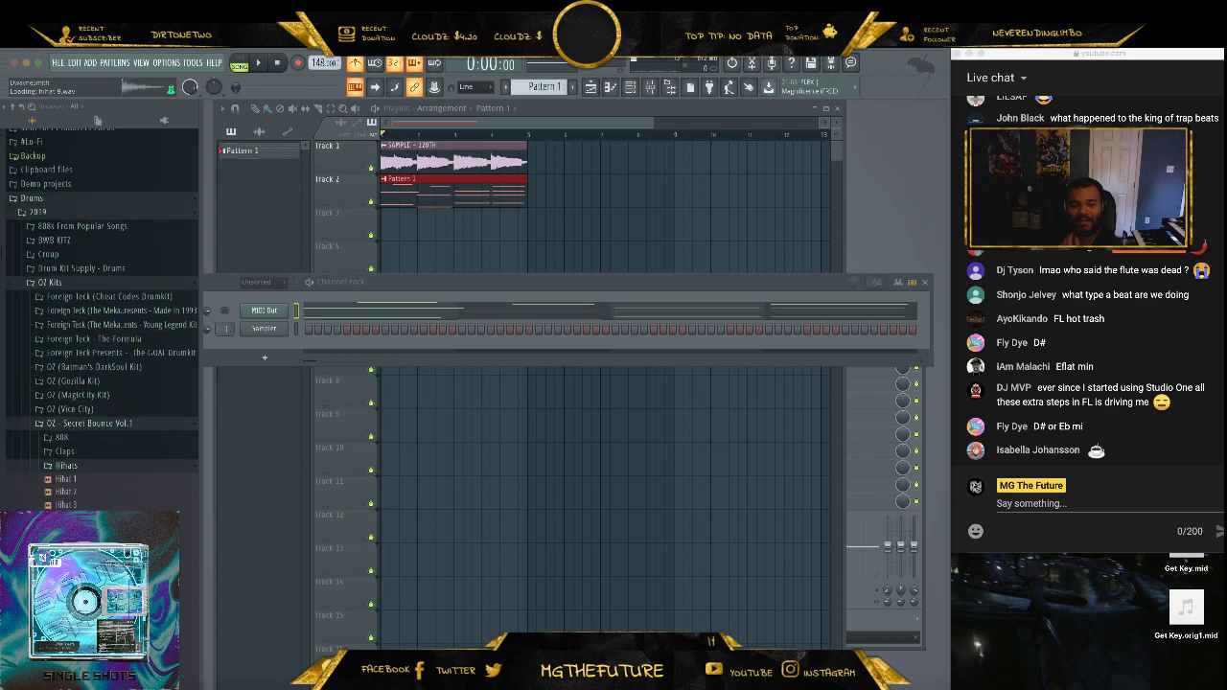
drag(65, 569, 278, 334)
- Load the Breathe 135 MIDI from the CMP 808 Mafia Midi folder onto the hi-hat channel and play the song
click(53, 283)
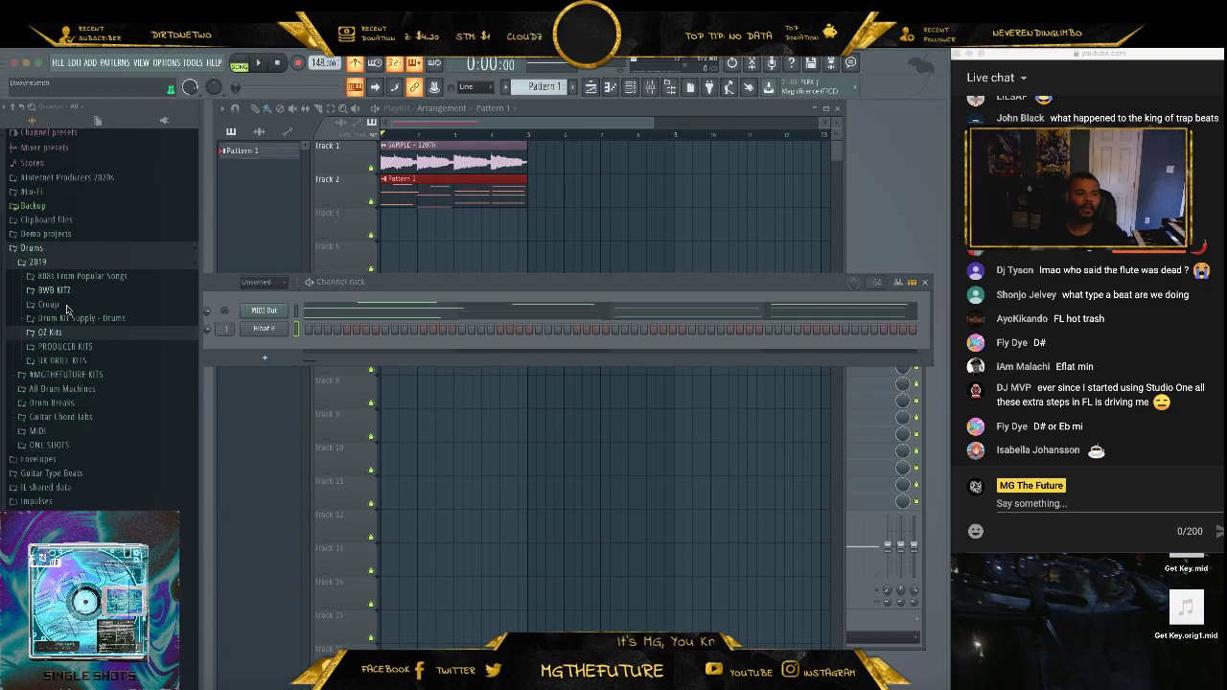
click(60, 432)
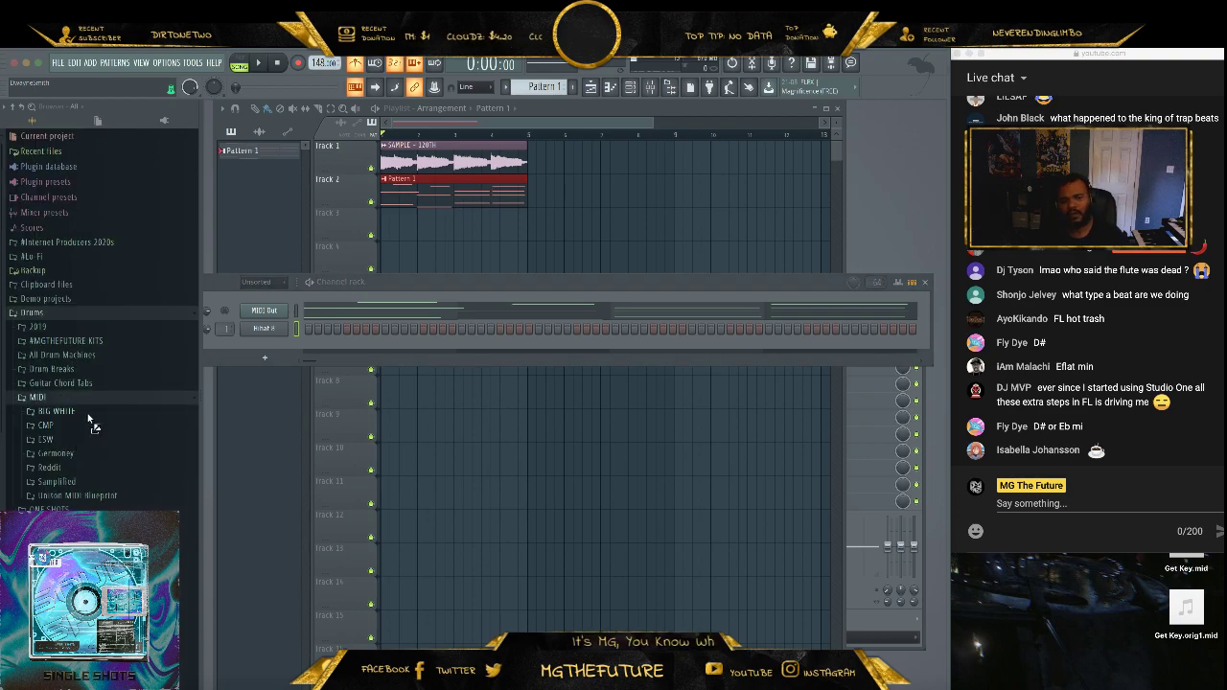
click(85, 426)
click(121, 440)
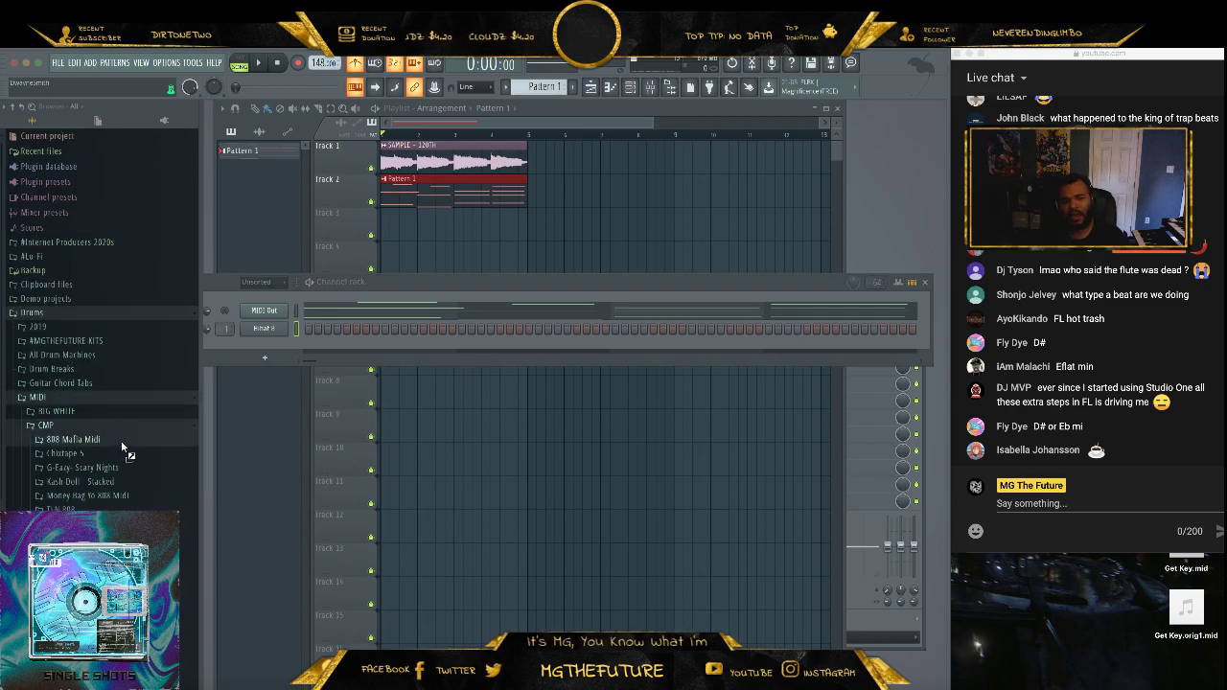
drag(81, 494, 273, 329)
key(space)
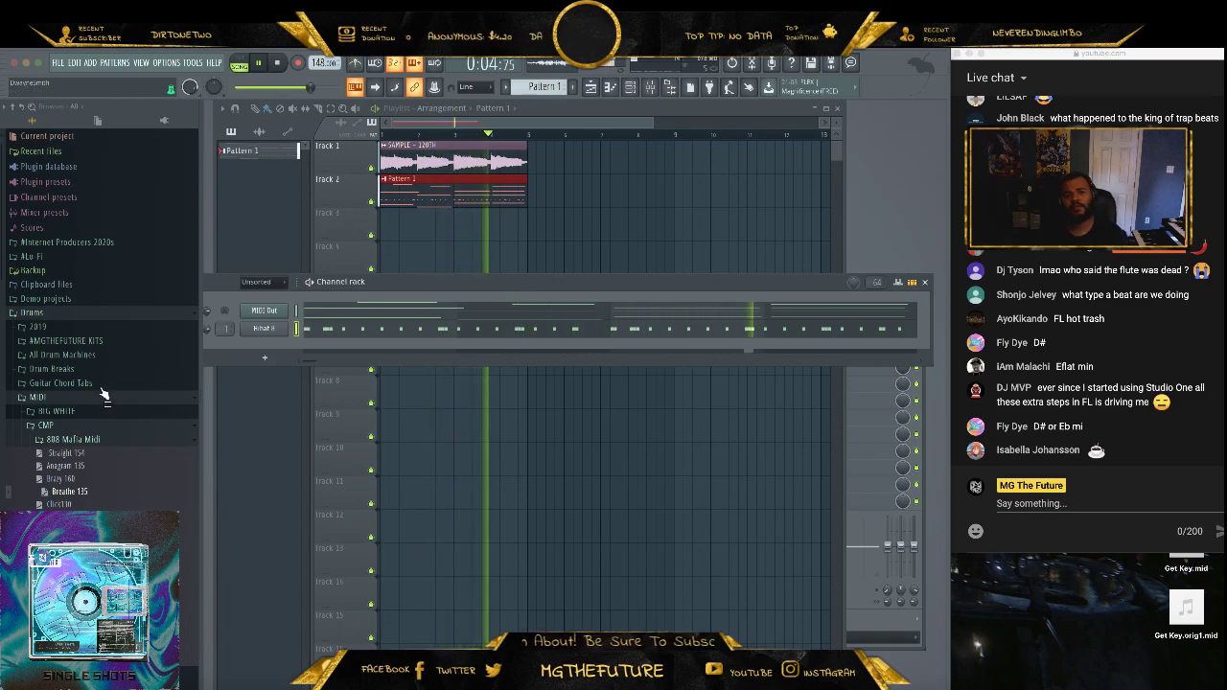
- Collapse the CMP MIDI folder and open the Kicks folder of OZ - Secret Bounce Vol.1 in the 2019 OZ Kits
click(82, 426)
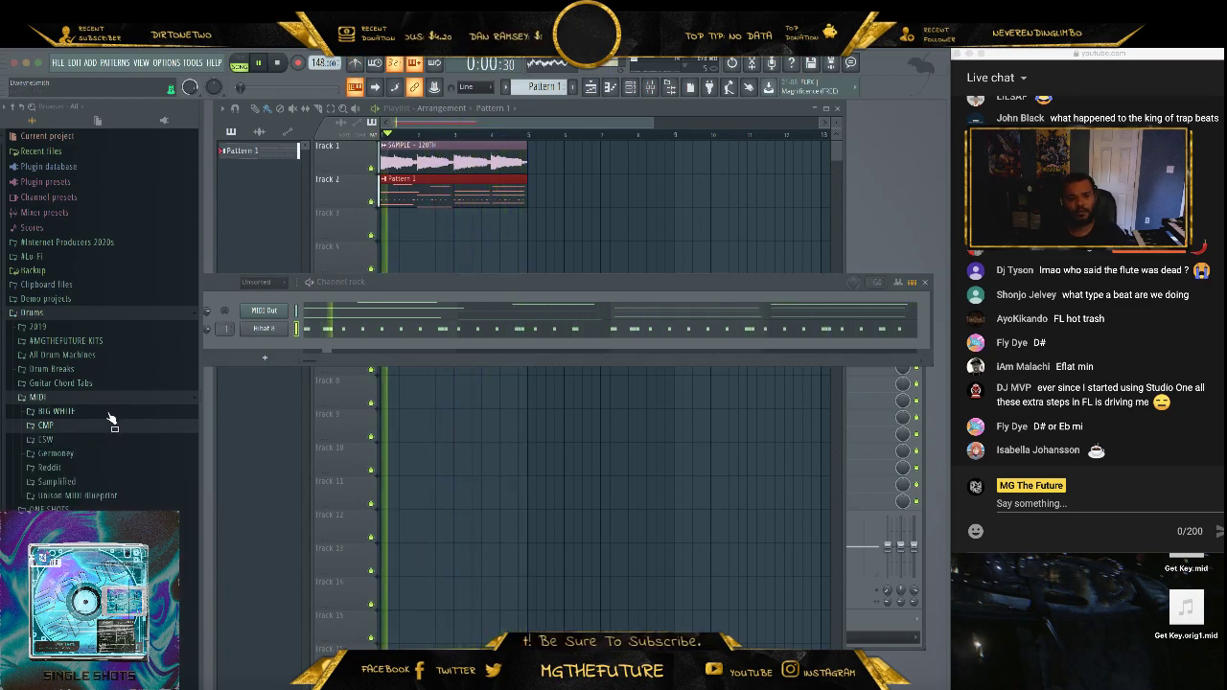
click(41, 327)
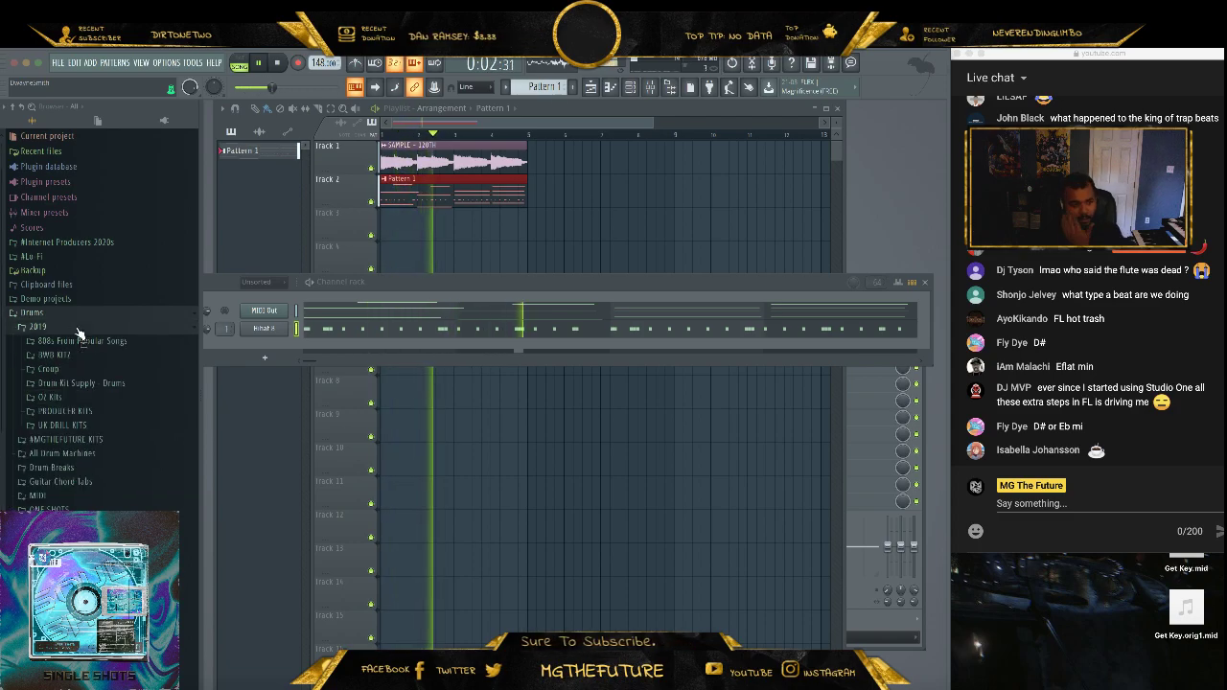
click(73, 396)
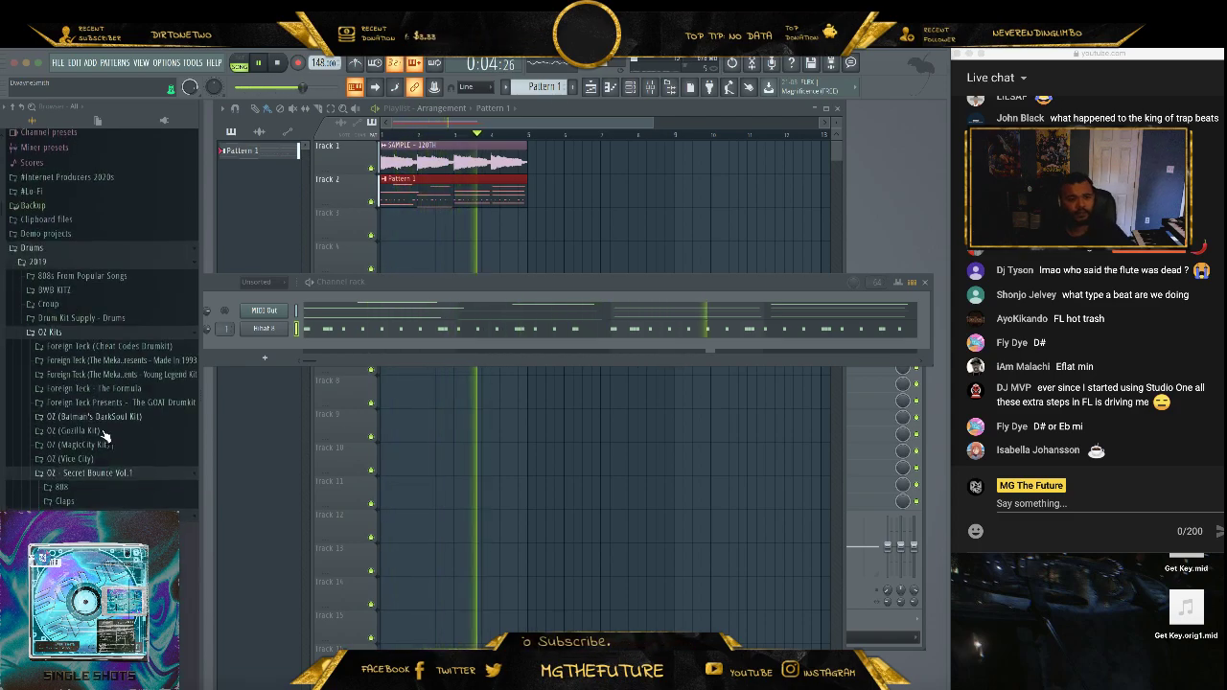
click(116, 517)
scroll(118, 482, down, 5)
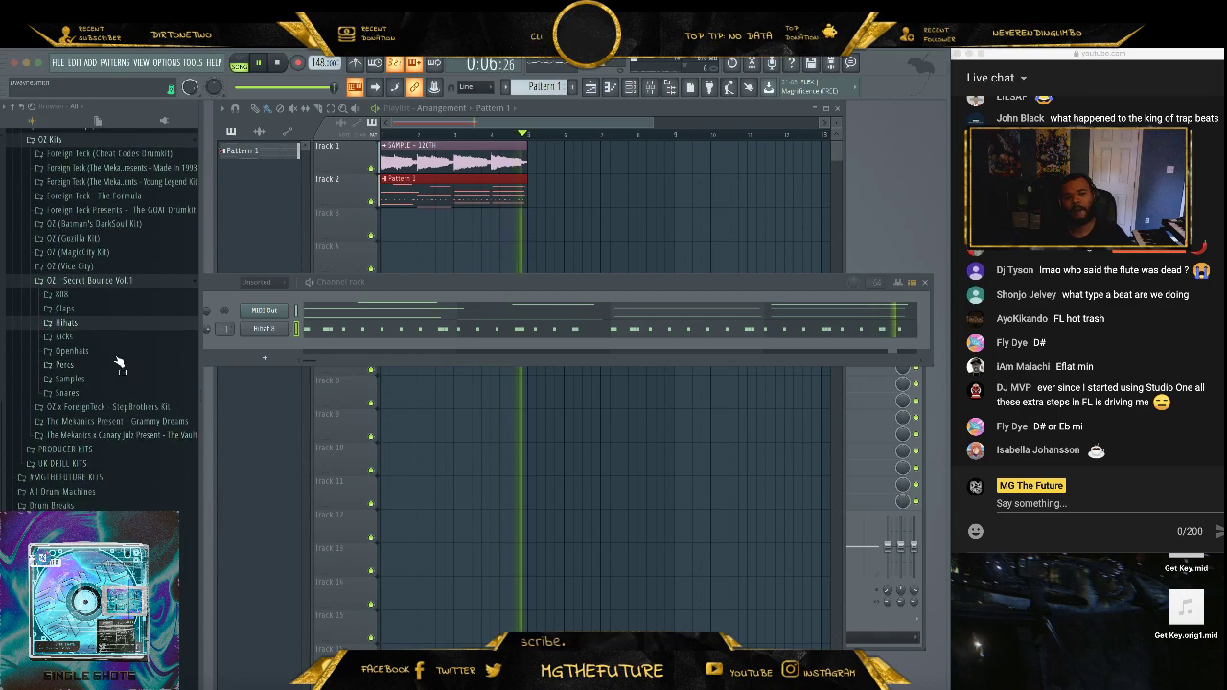
click(108, 341)
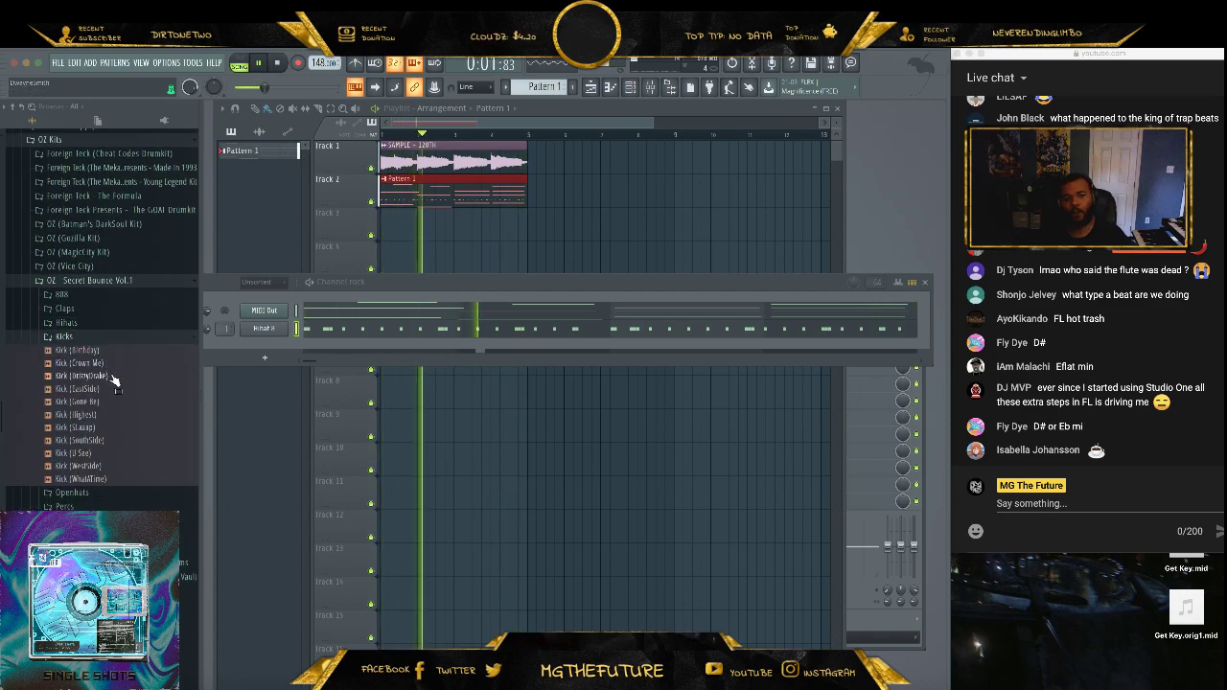
- Stop playback, audition several kicks, and add Kick (WhatATime) as a new channel
key(space)
click(111, 377)
click(96, 440)
click(96, 415)
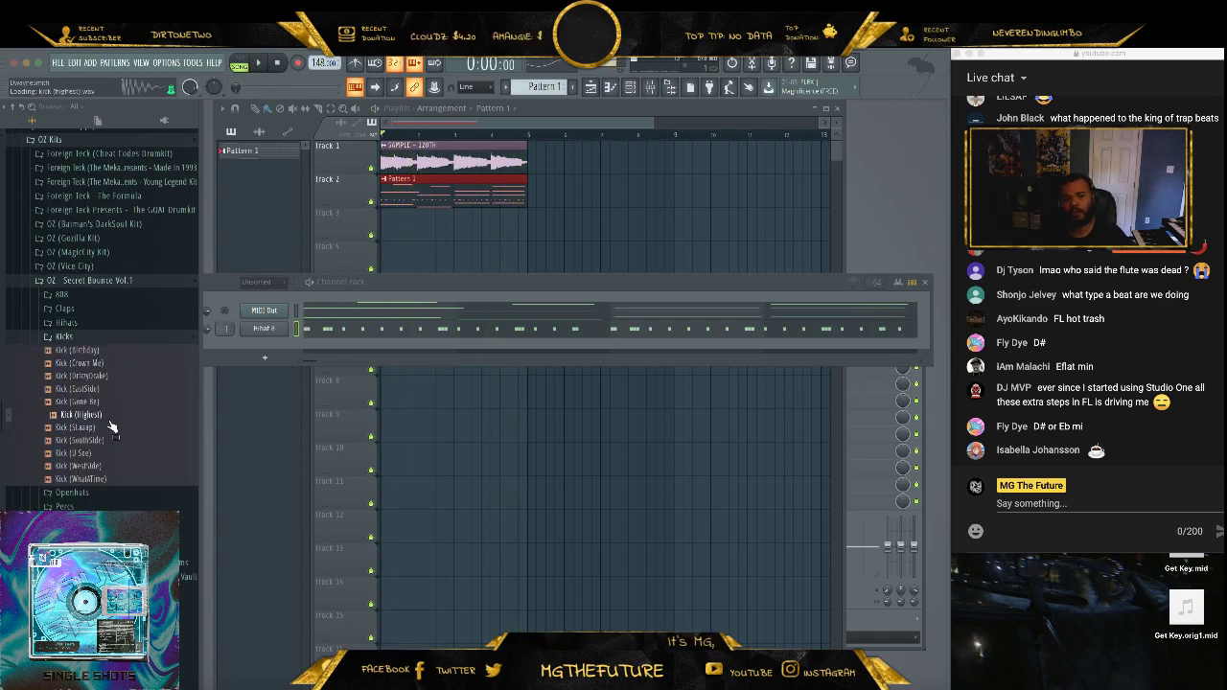
click(101, 402)
click(96, 452)
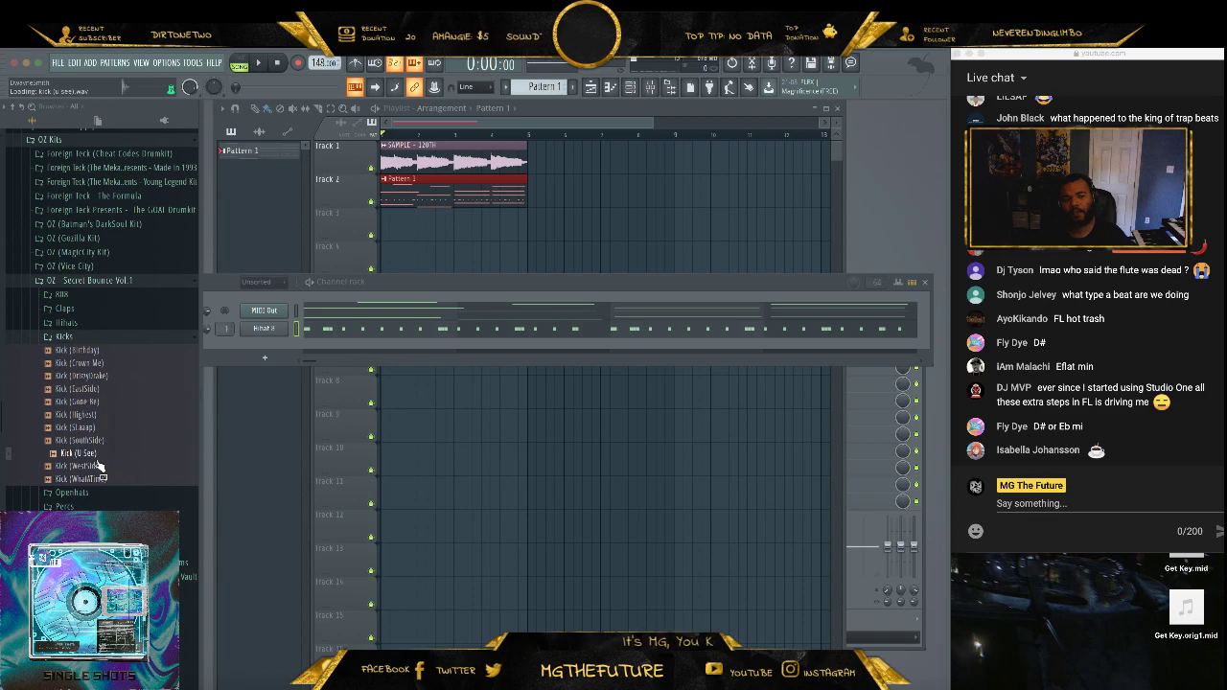
click(98, 466)
click(102, 479)
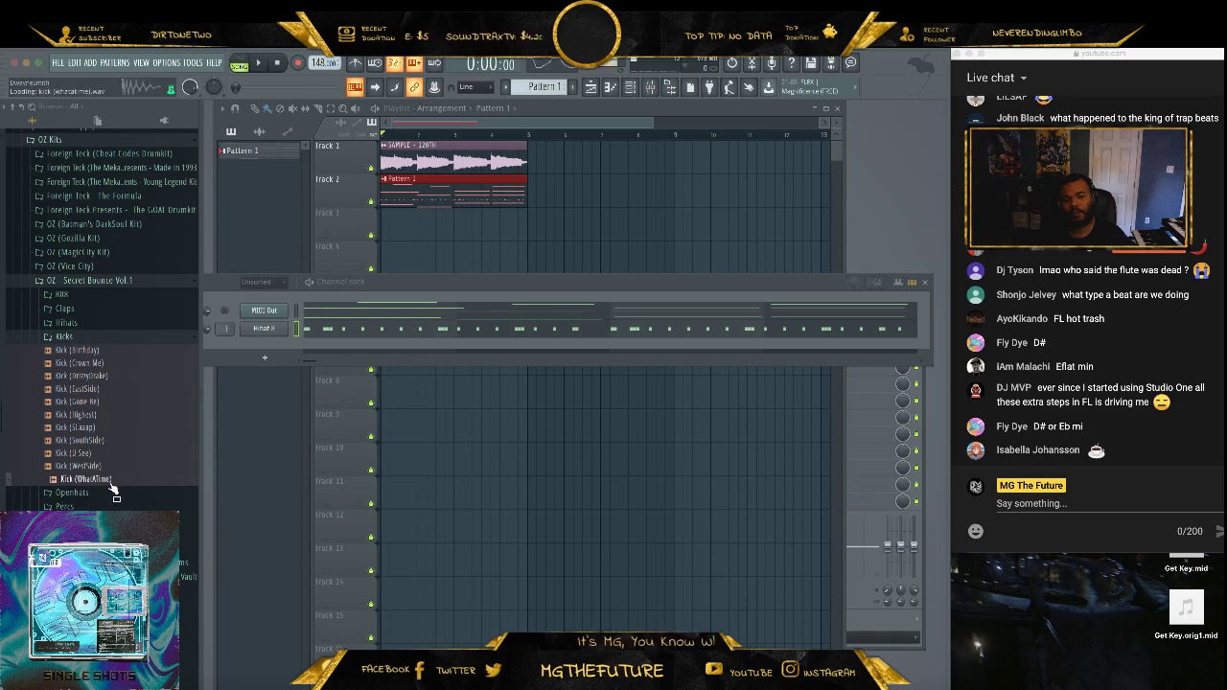
drag(102, 482, 263, 346)
- Program the kick on steps 1, 19, 21, 33, 51 and 53 while listening to the song, and stop playback
click(309, 347)
key(space)
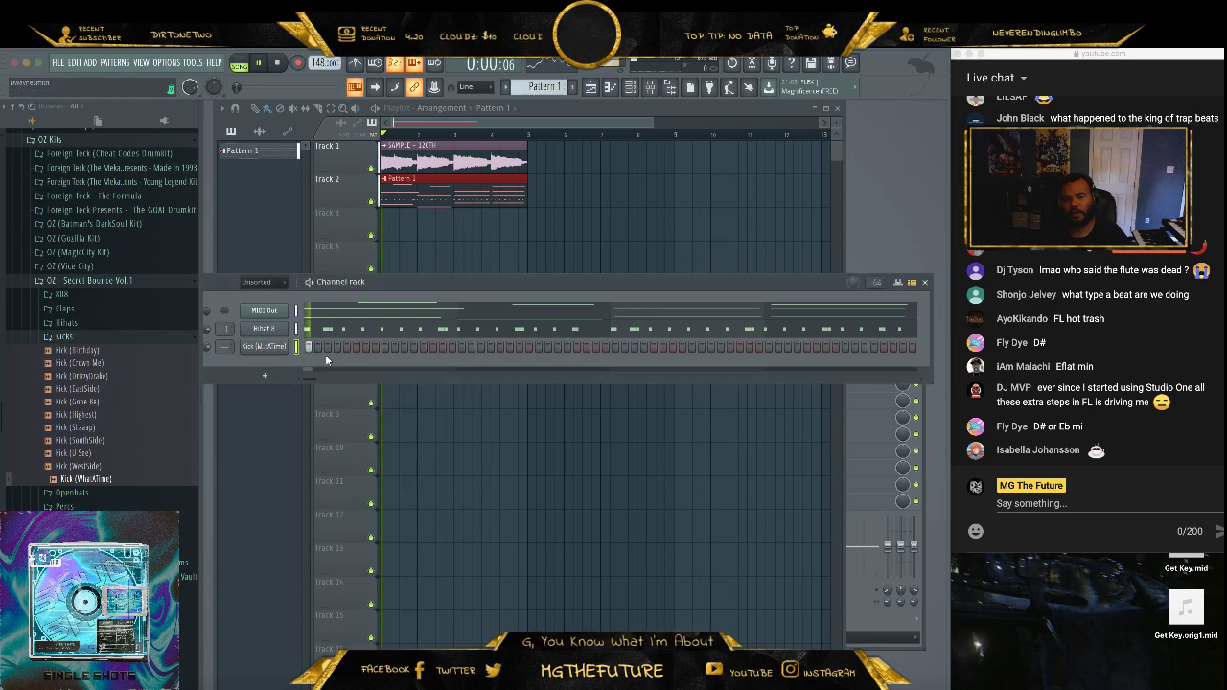
click(500, 347)
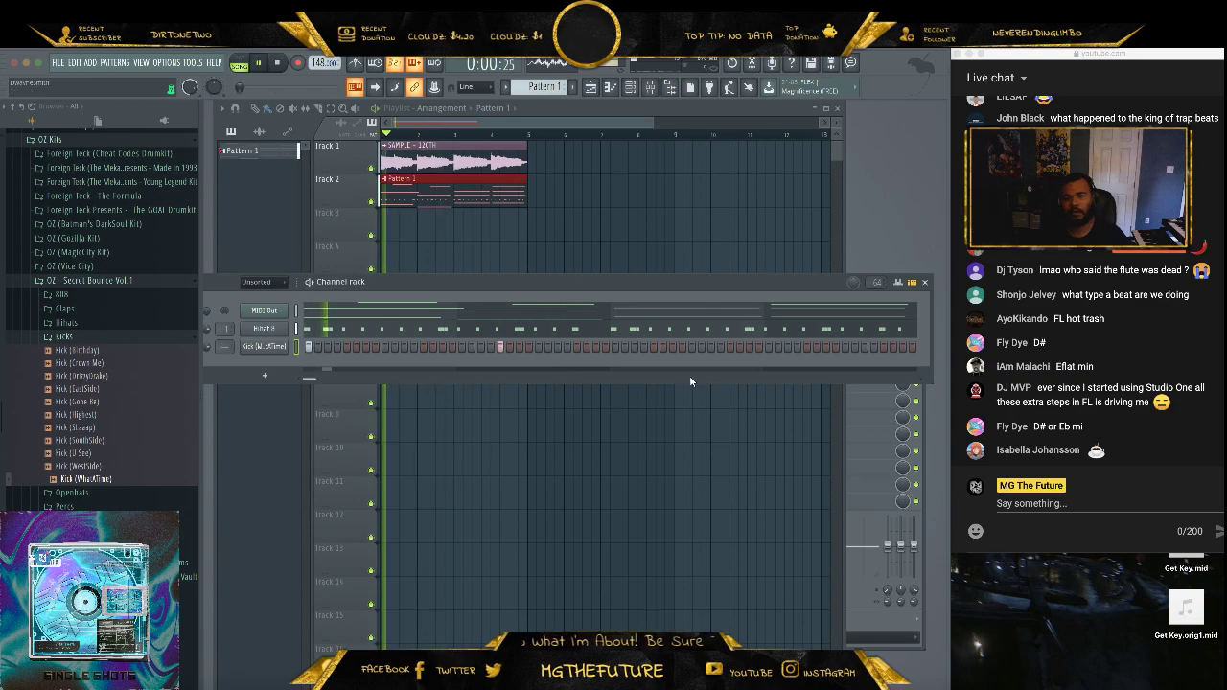
click(615, 347)
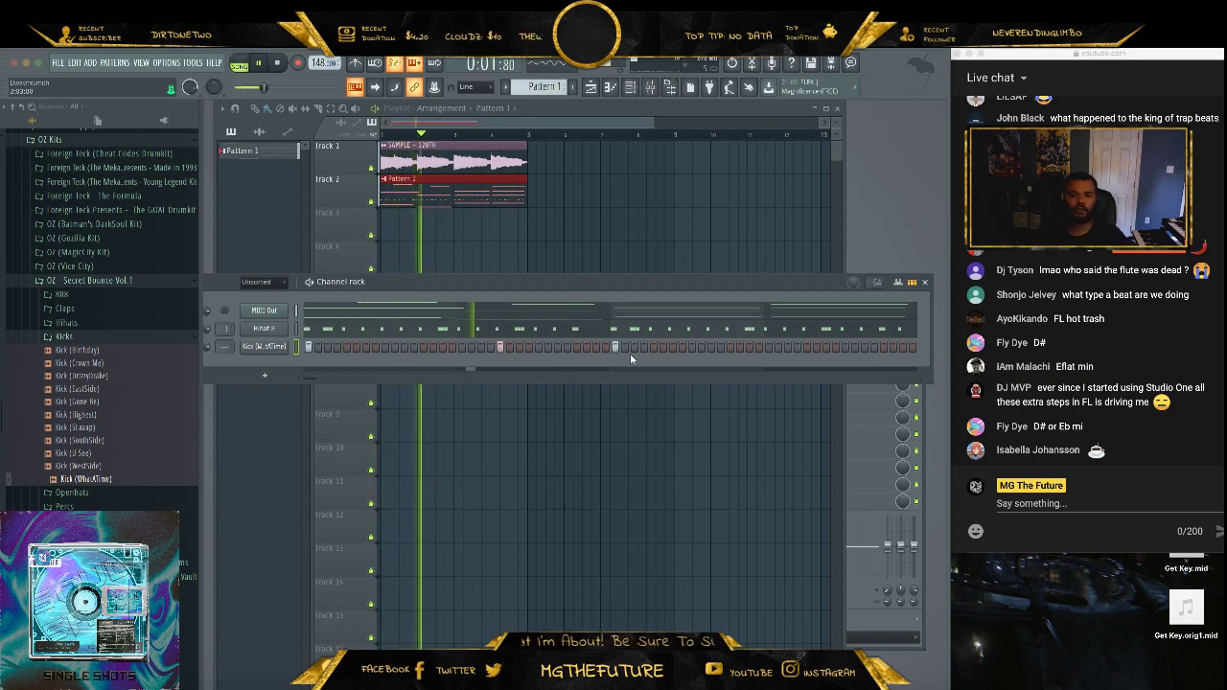
click(806, 347)
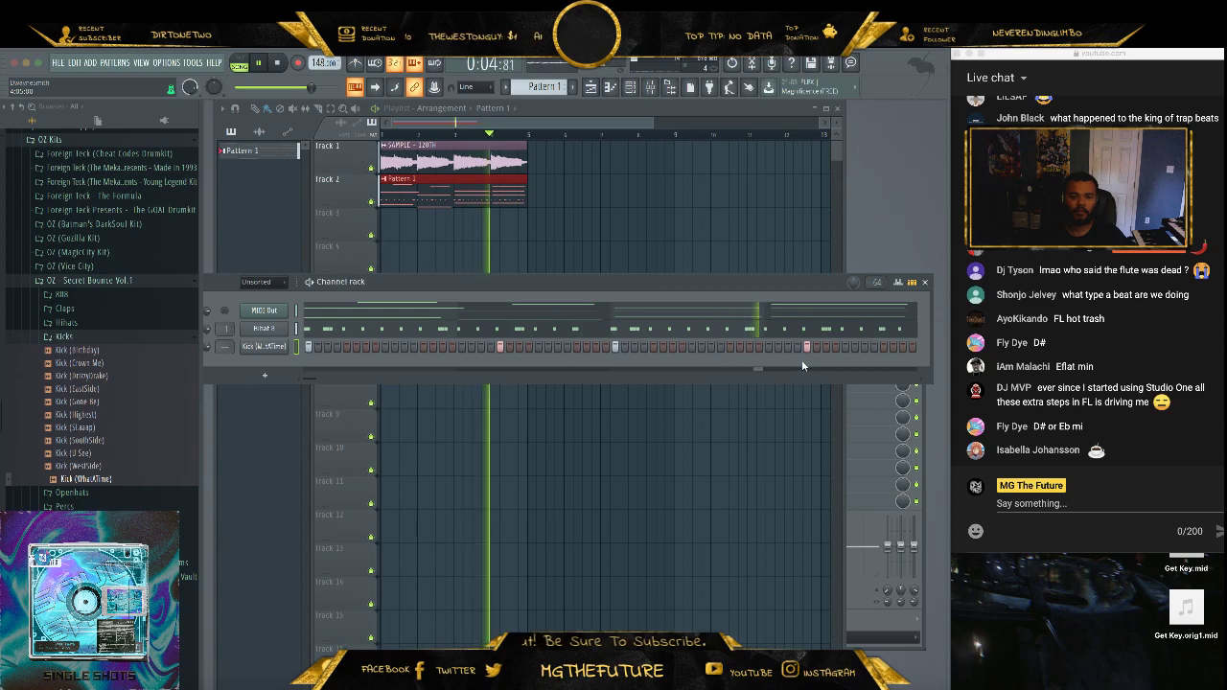
click(480, 347)
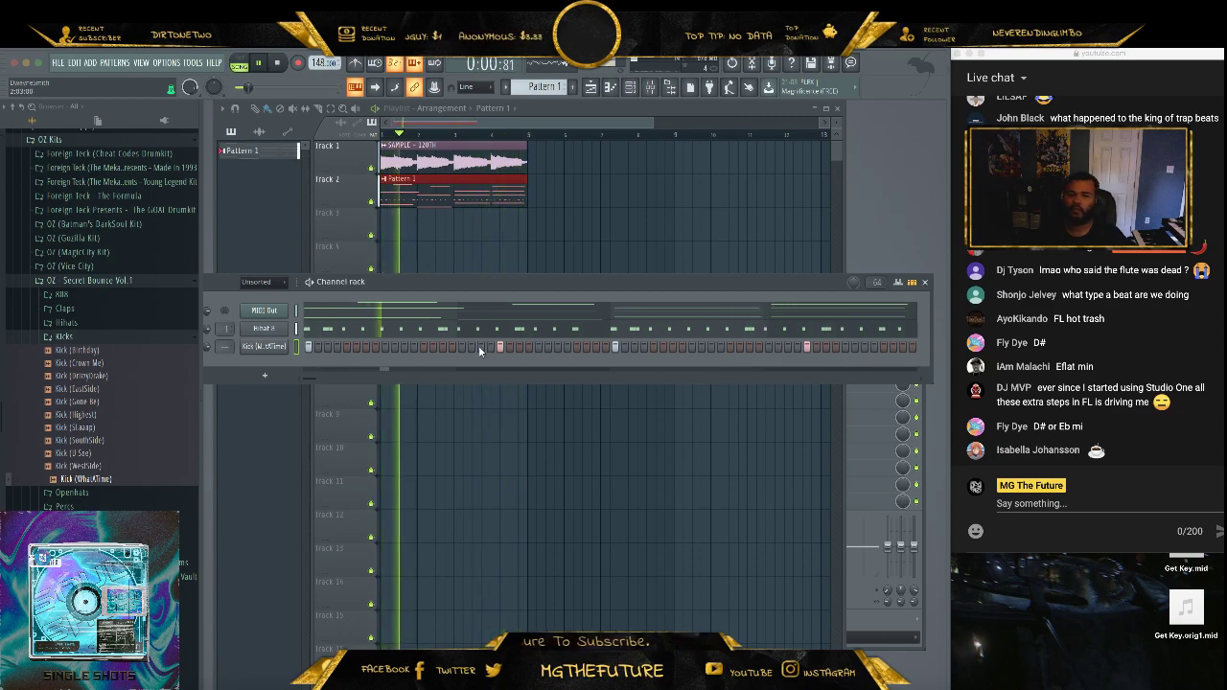
click(788, 346)
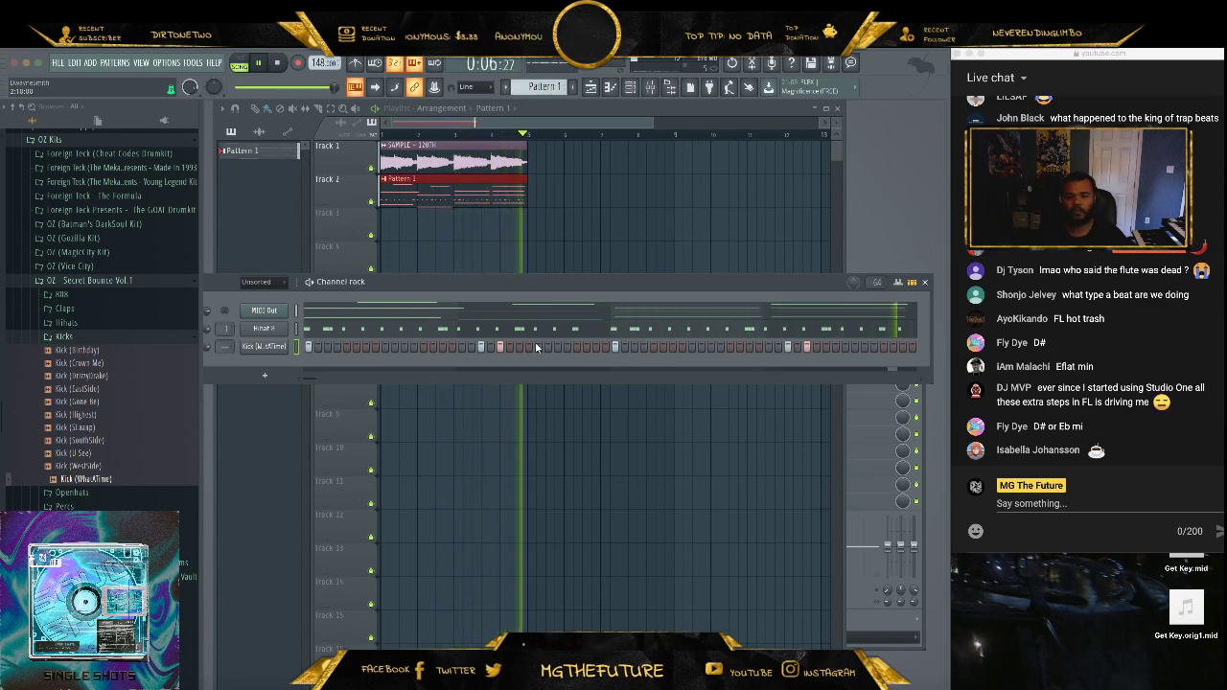
key(space)
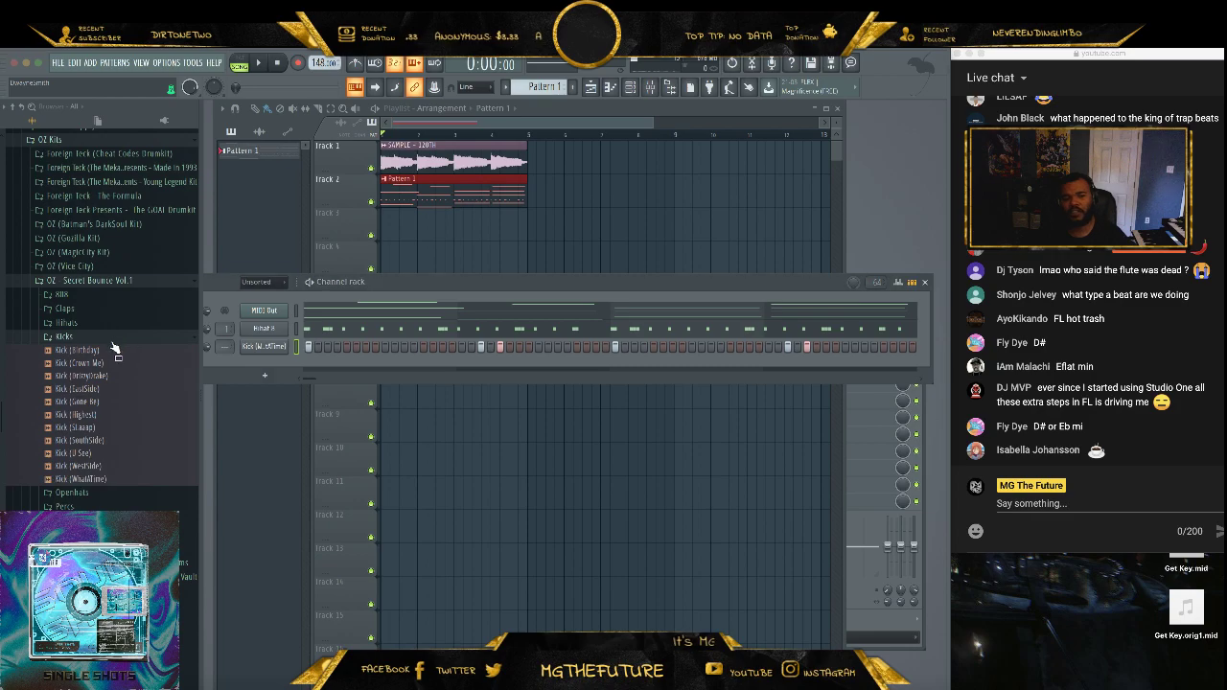
- Add Clap 5 from the Claps folder of OZ - Secret Bounce Vol.1 as a new channel
click(113, 341)
click(106, 311)
click(113, 376)
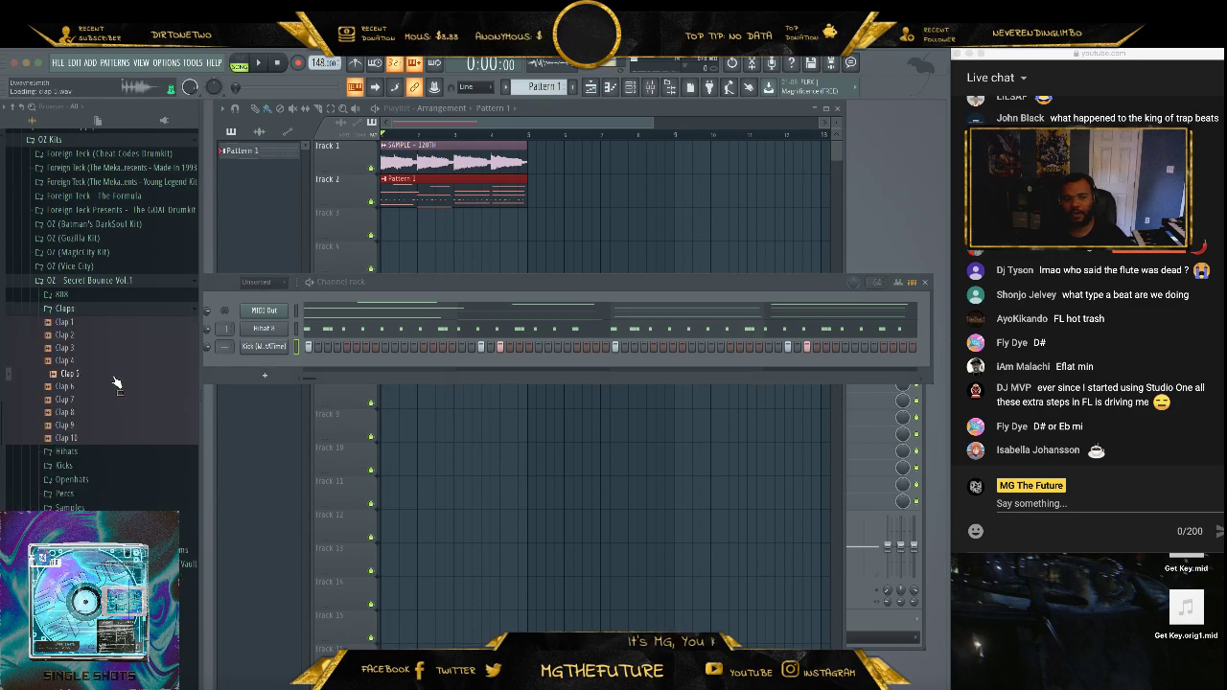
drag(115, 382, 329, 369)
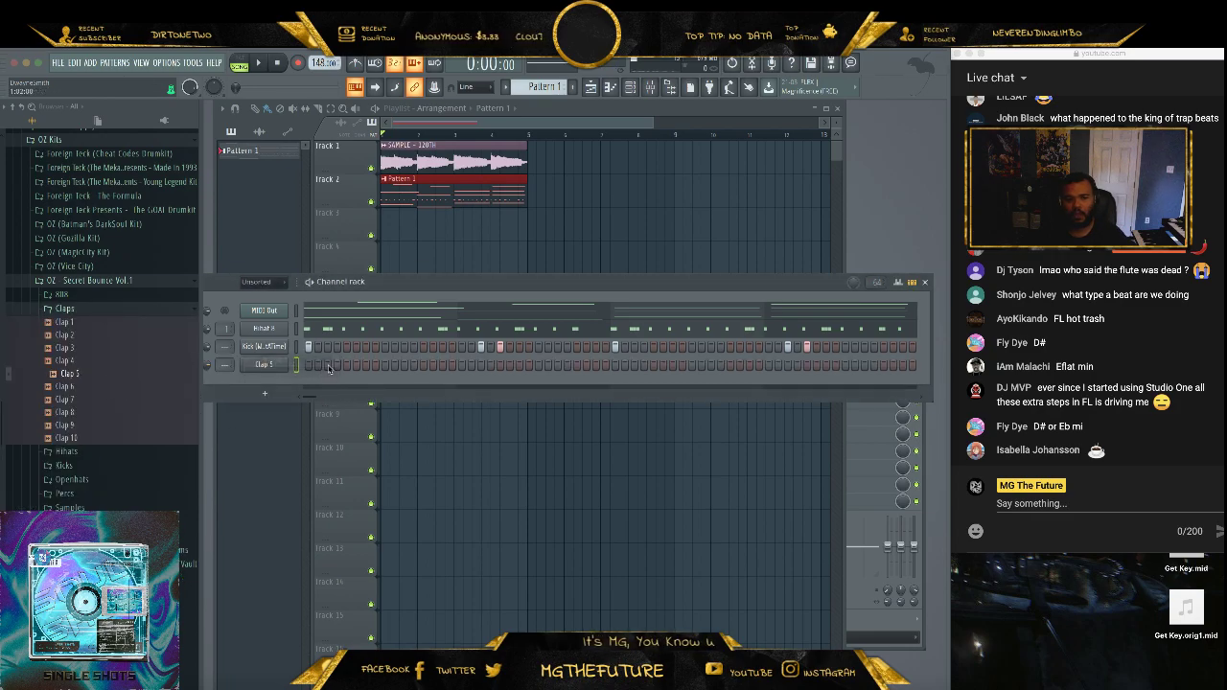
- Program Clap 5 on steps 9, 25, 41 and 57 while playing the song
click(538, 365)
key(space)
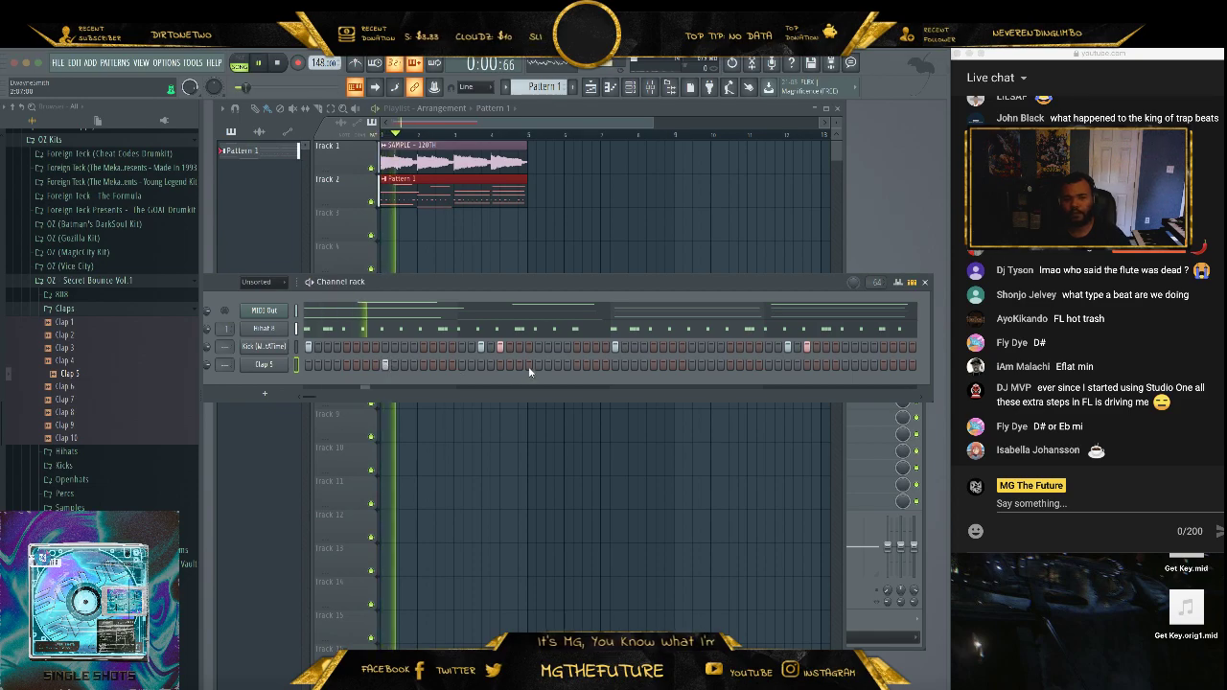
click(692, 365)
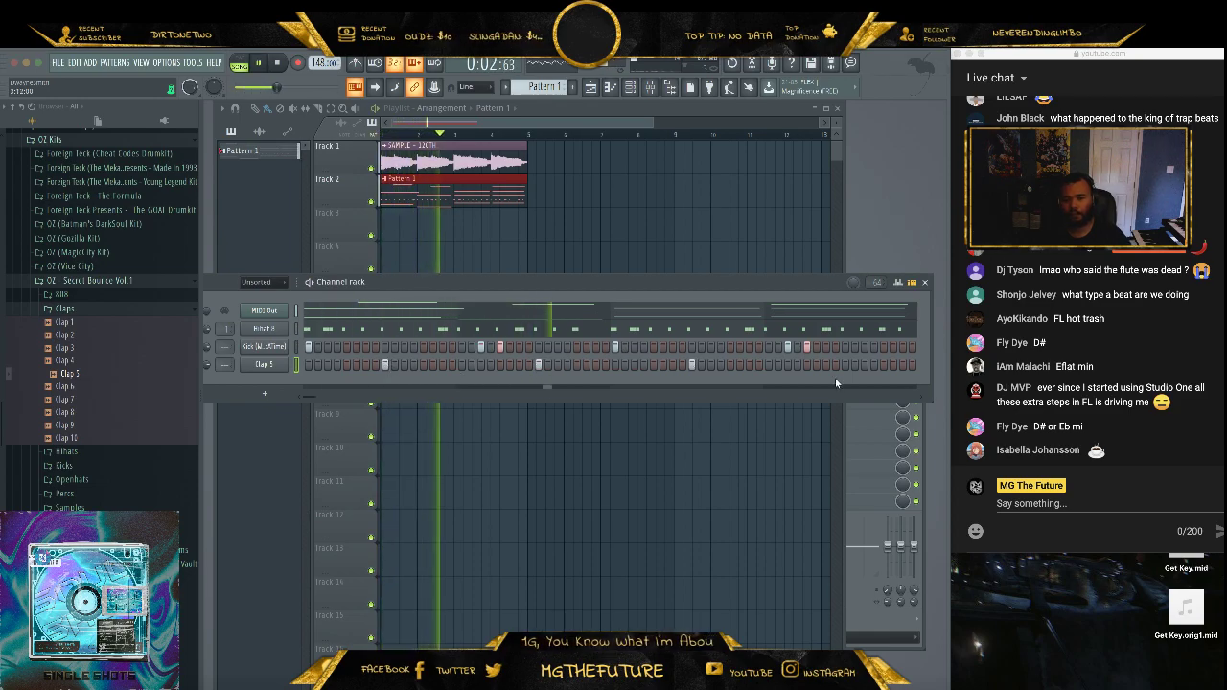
click(843, 366)
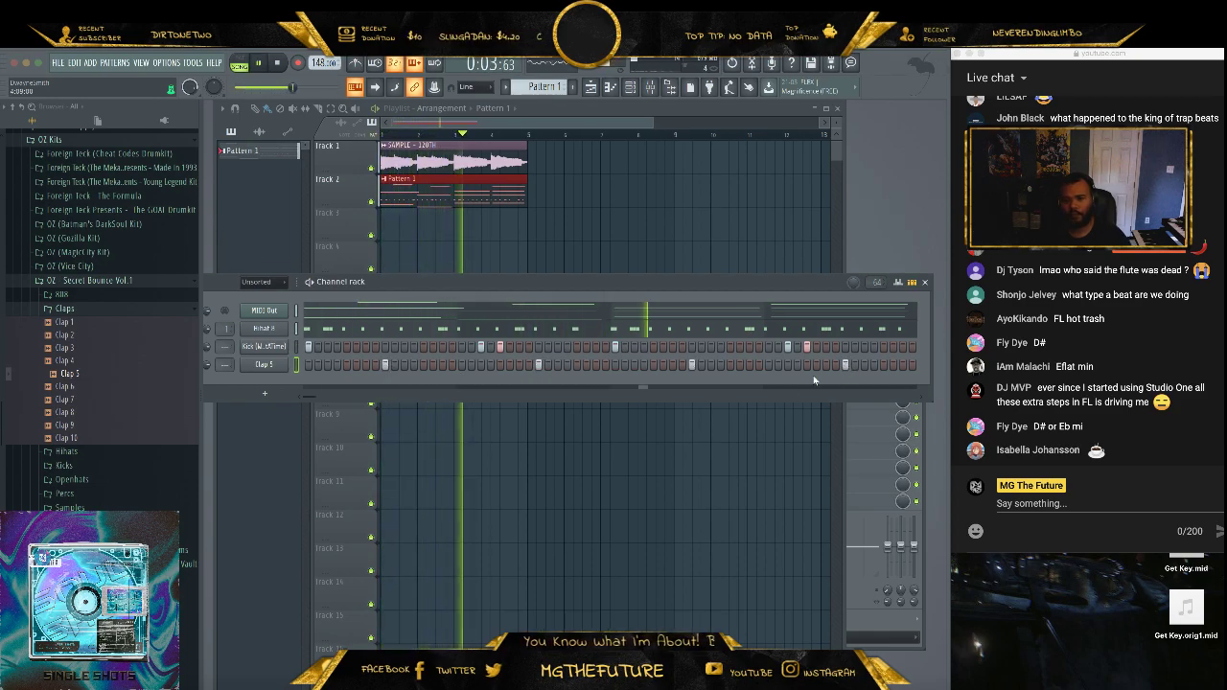
- Add Perc 4 and Perc 12 from the Percs folder as channels, with Perc 4 on step 29 and Perc 12 on steps 5 and 37
click(82, 309)
click(64, 365)
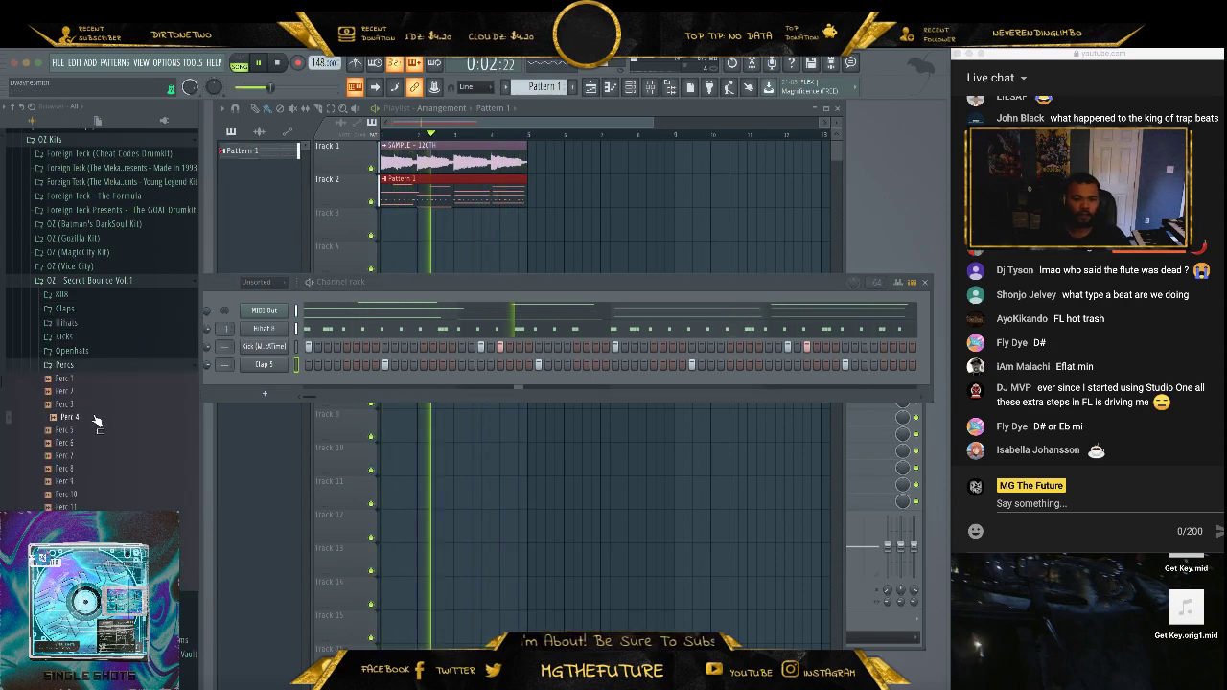
drag(99, 424, 272, 381)
click(576, 383)
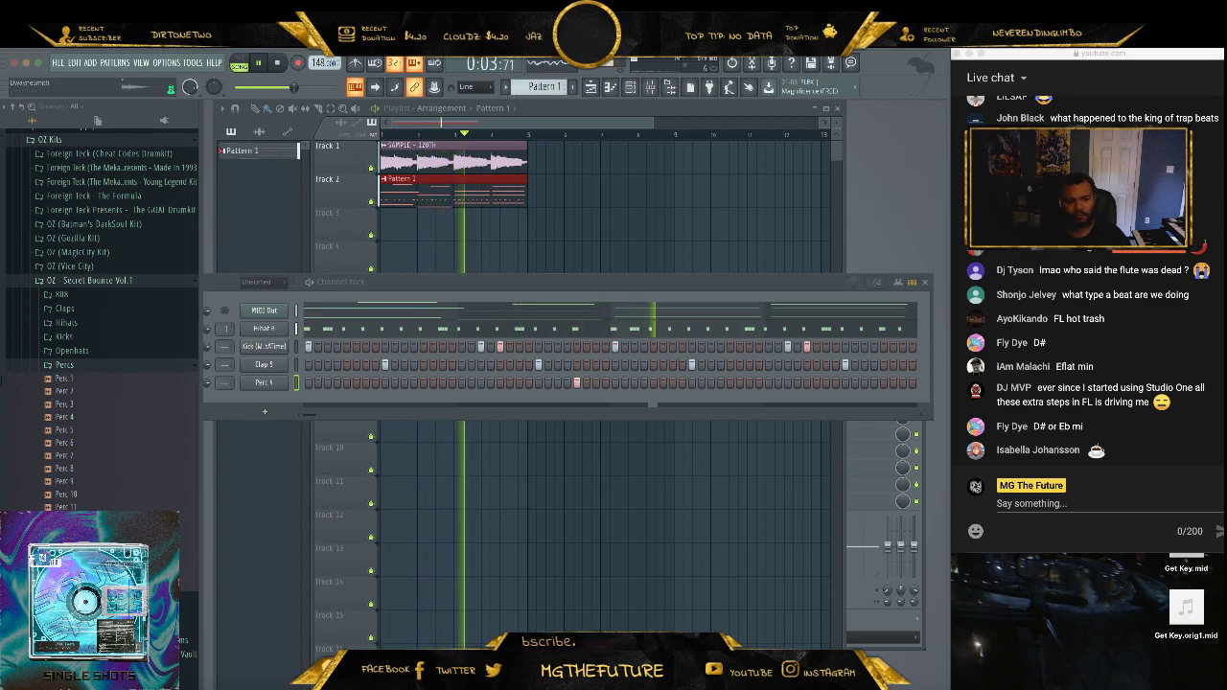
drag(67, 584, 269, 403)
click(346, 401)
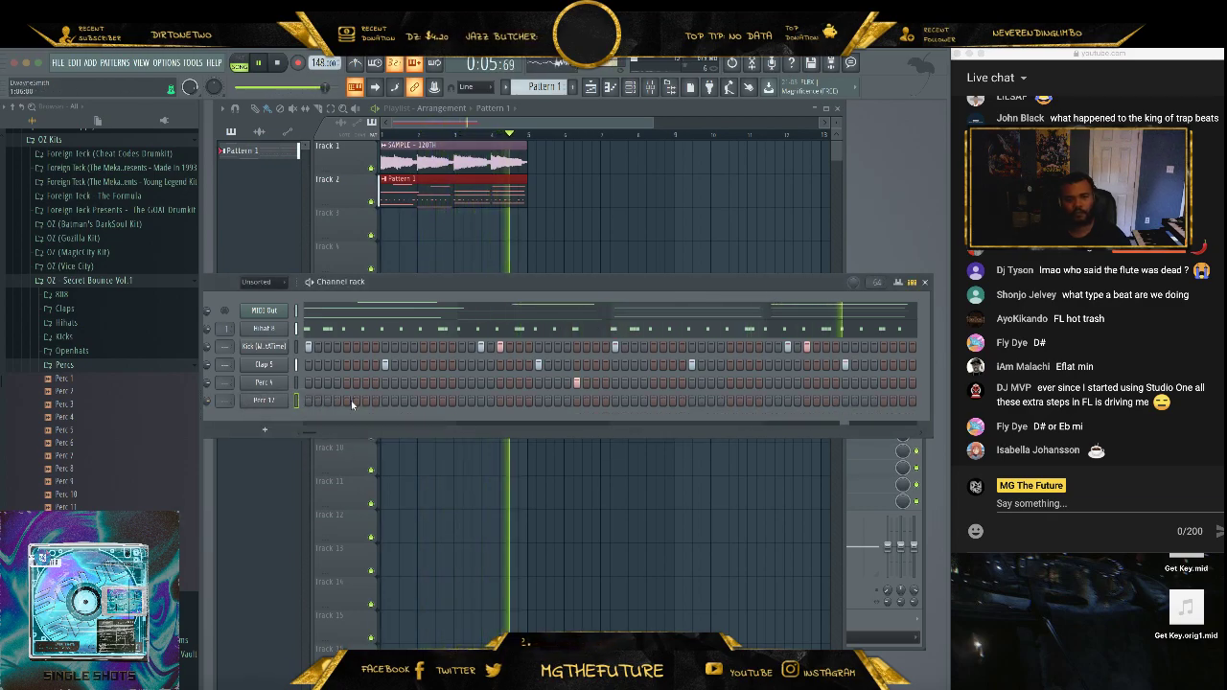
- Audition the samples in the Hihats folder, add Hihat 11 as a new channel and place it on steps 25 and 57
click(96, 364)
click(96, 323)
click(117, 401)
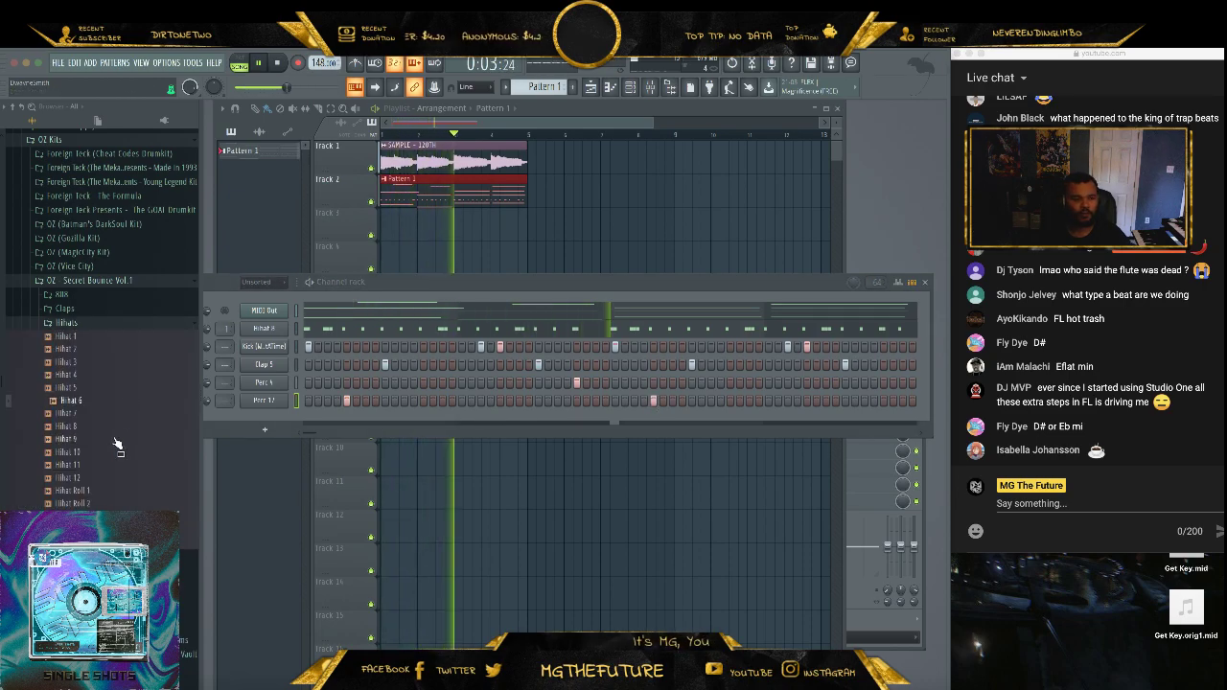
click(113, 439)
click(114, 453)
click(114, 465)
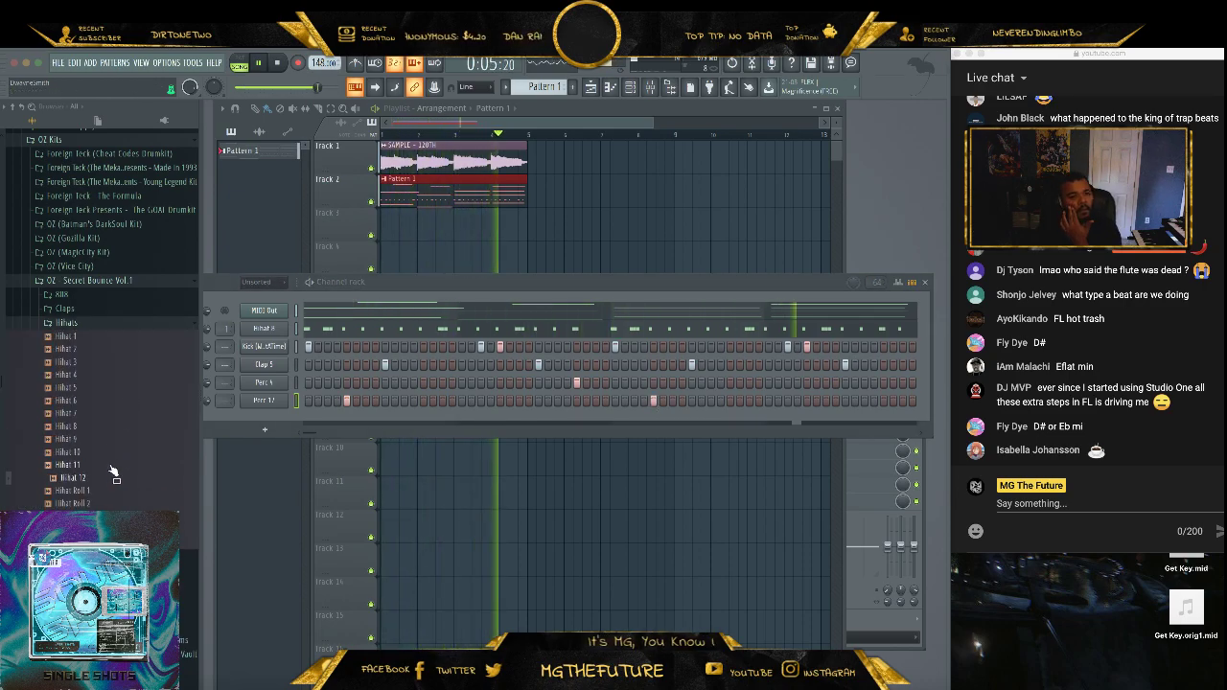
drag(209, 427, 283, 420)
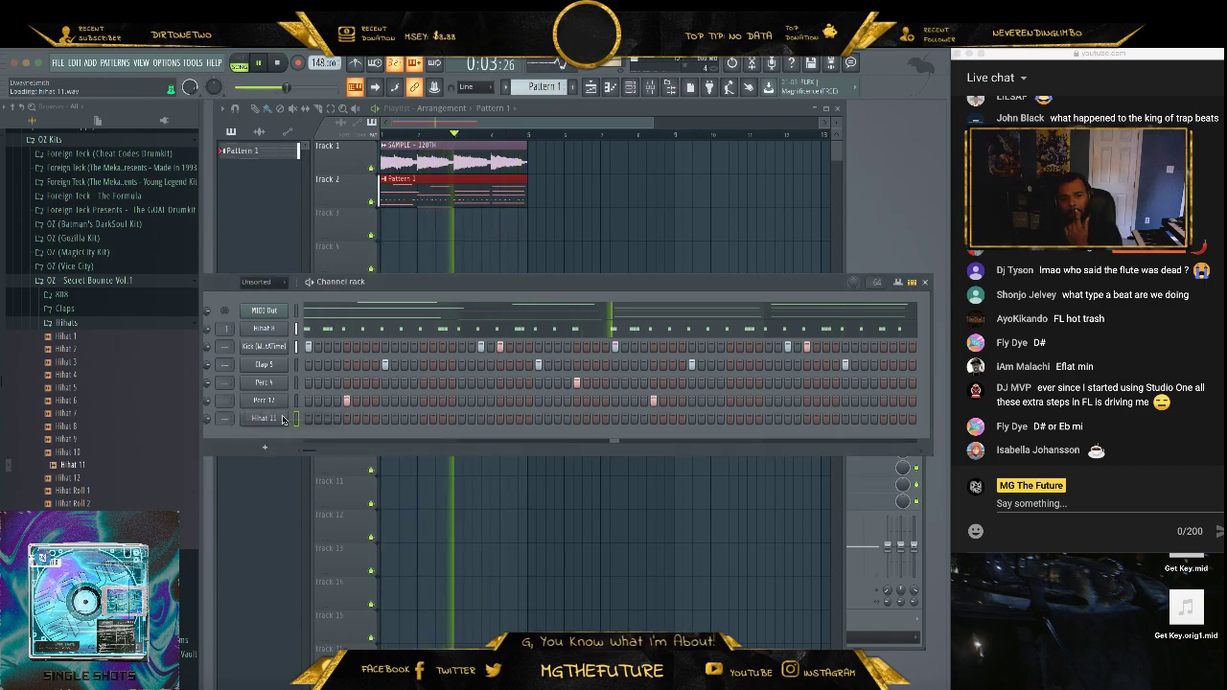
click(845, 418)
click(538, 419)
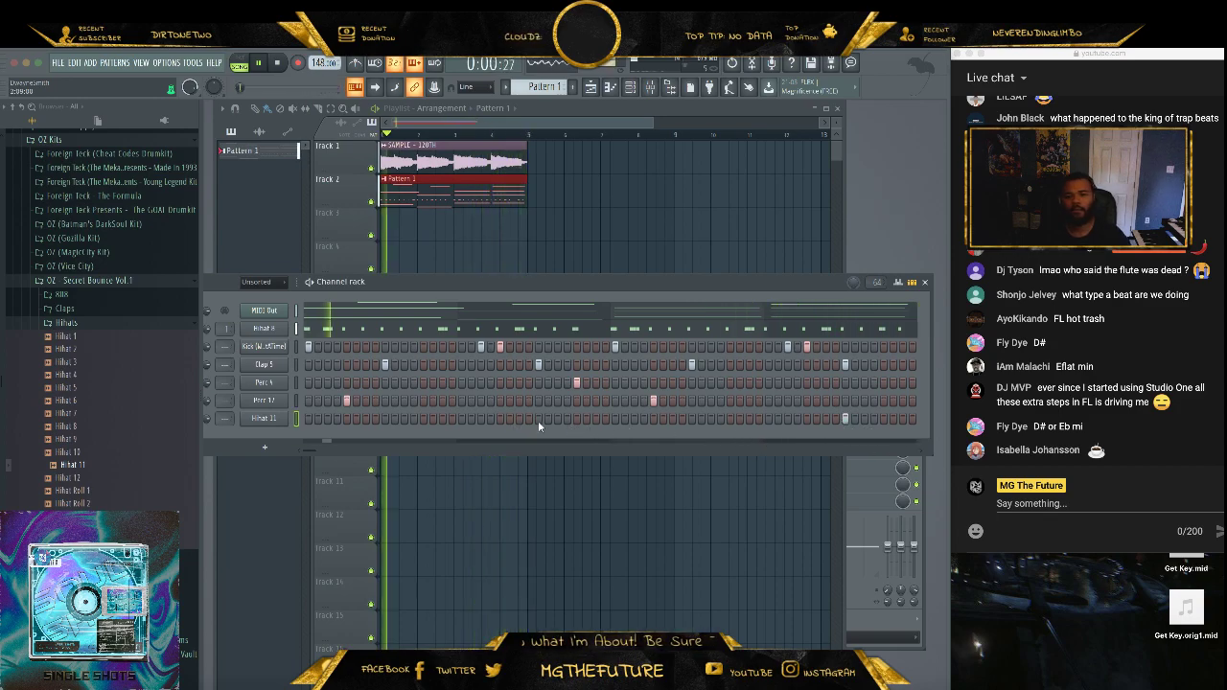
- In Hihat 11's piano roll, turn both hits into three-note rolls at 1/3 step snap and move the first roll to step 21
right_click(274, 418)
click(313, 419)
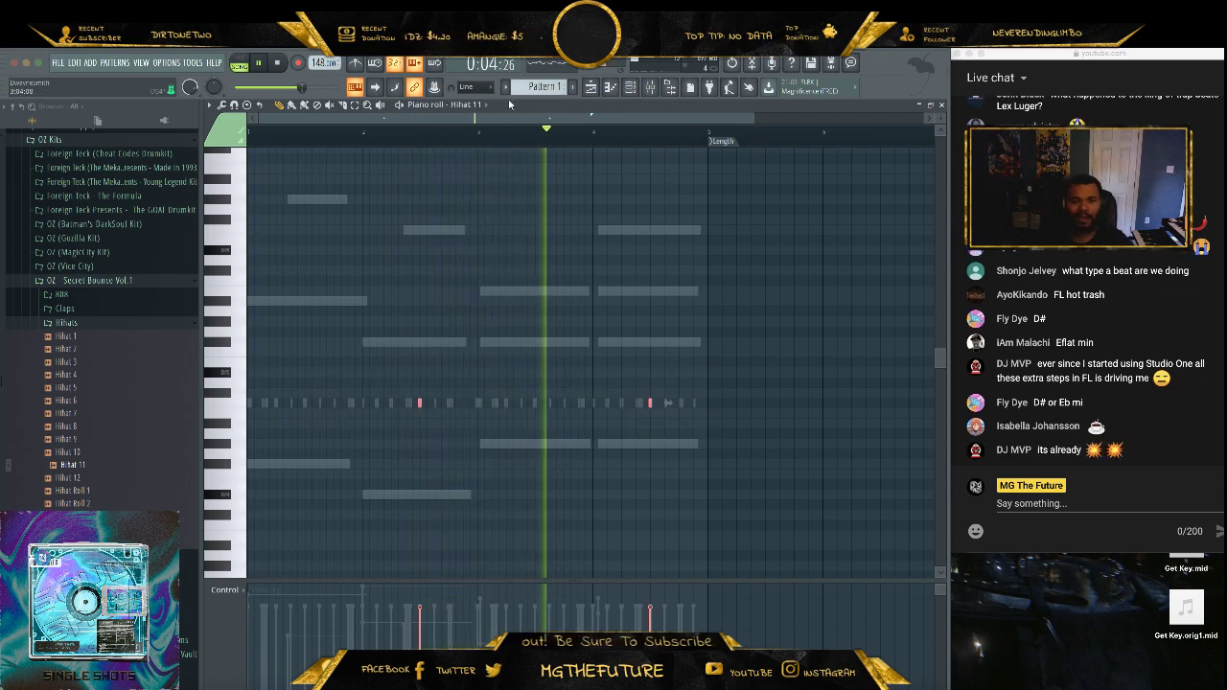
click(469, 86)
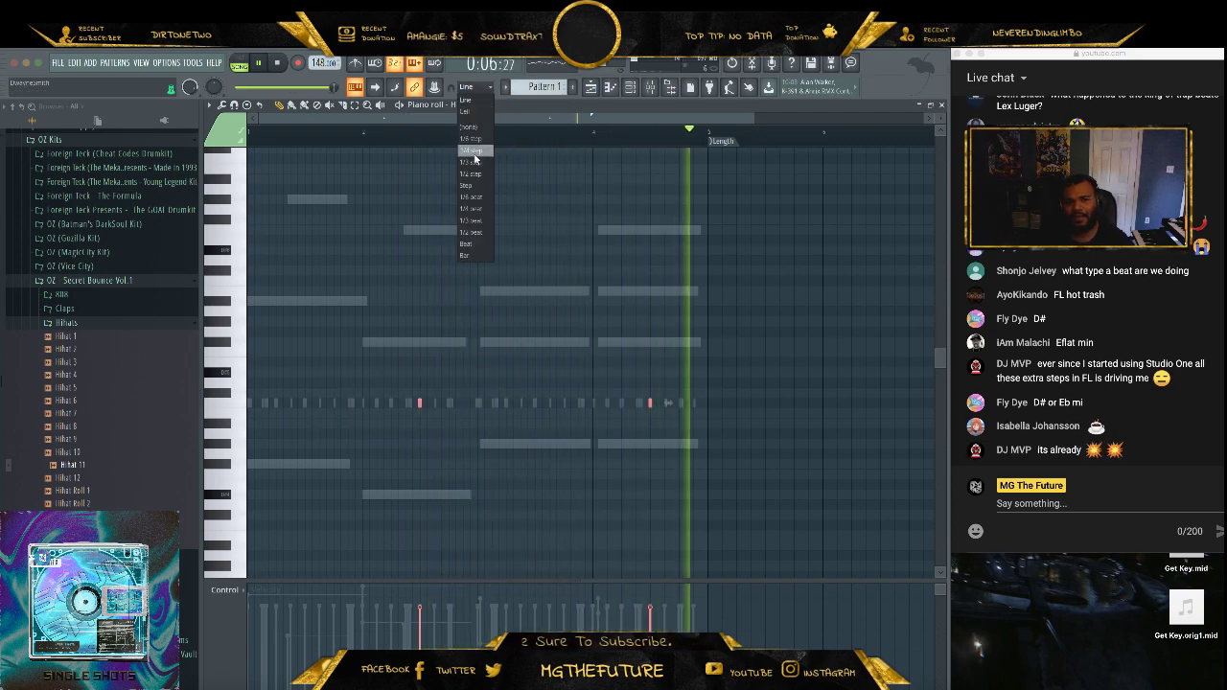
click(471, 162)
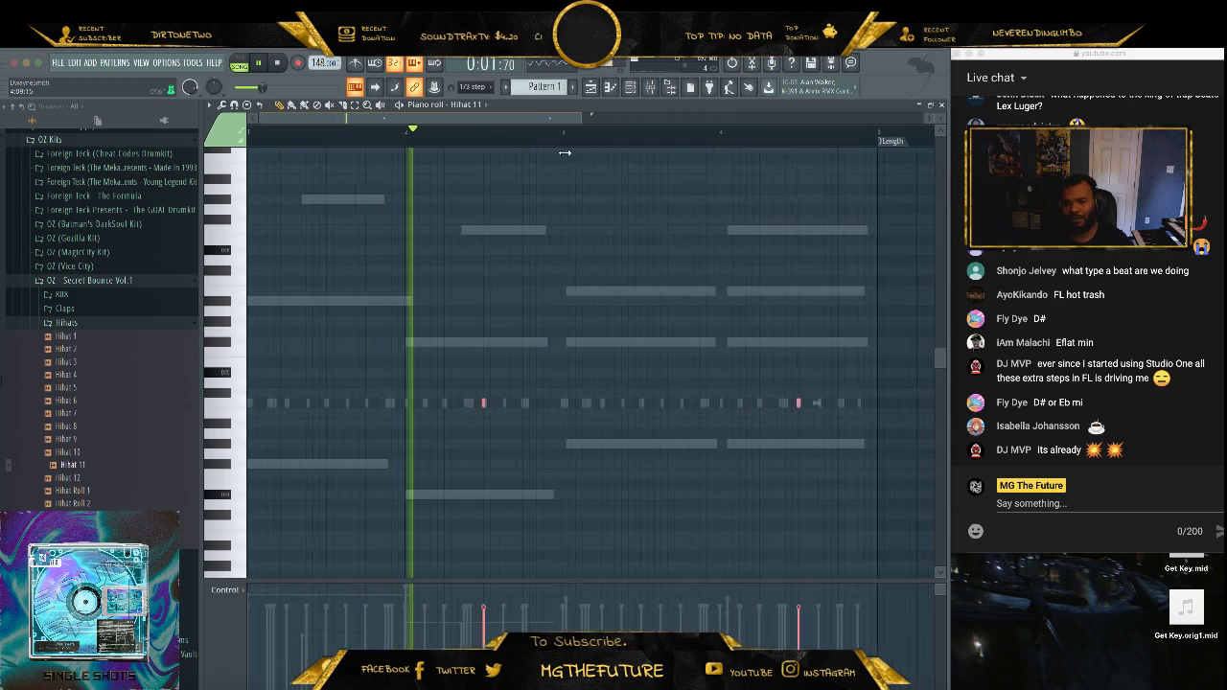
drag(752, 120, 493, 120)
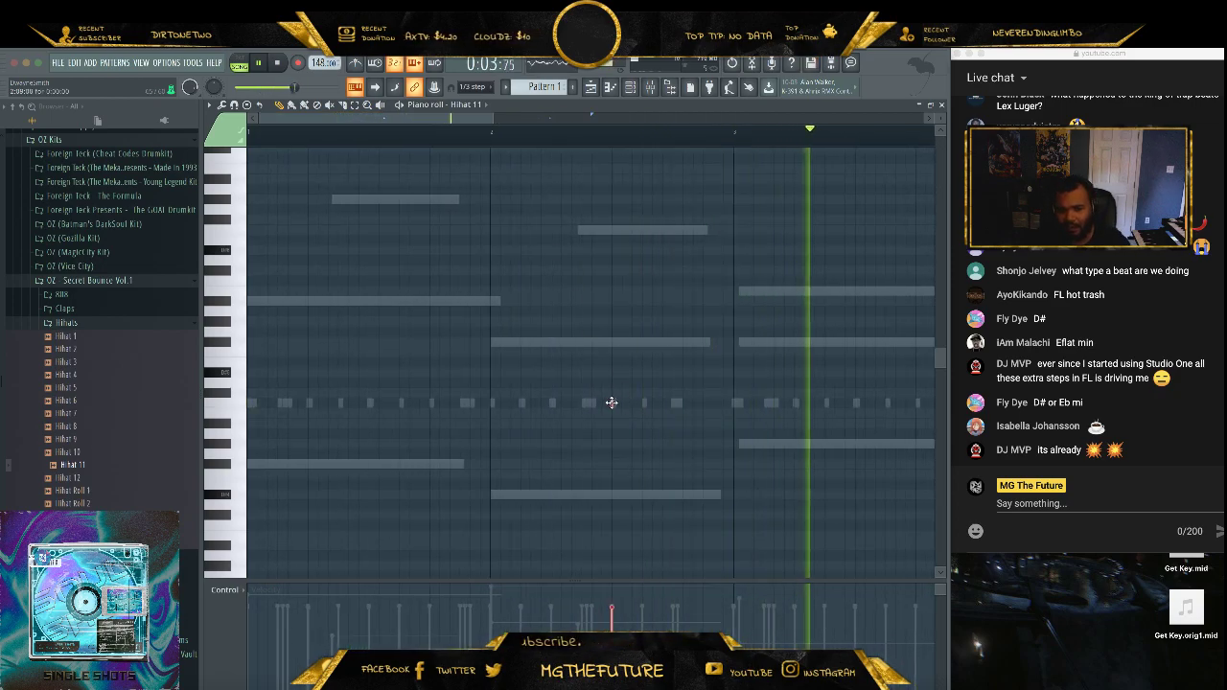
click(621, 402)
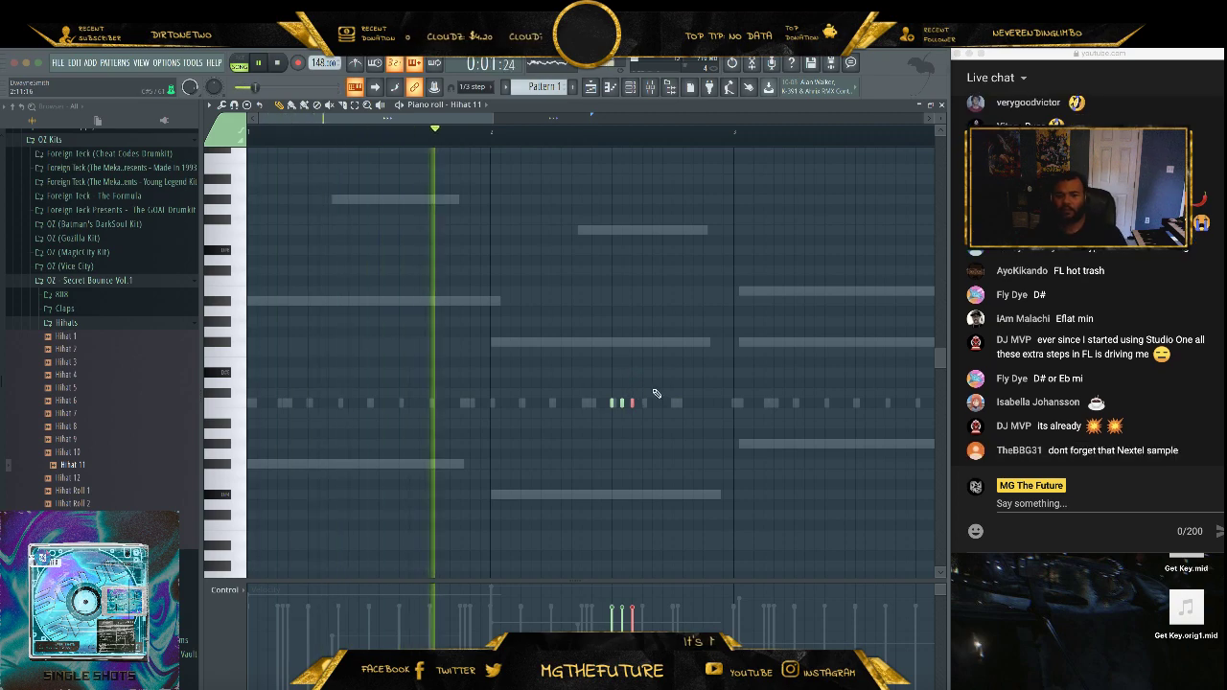
drag(665, 389, 583, 428)
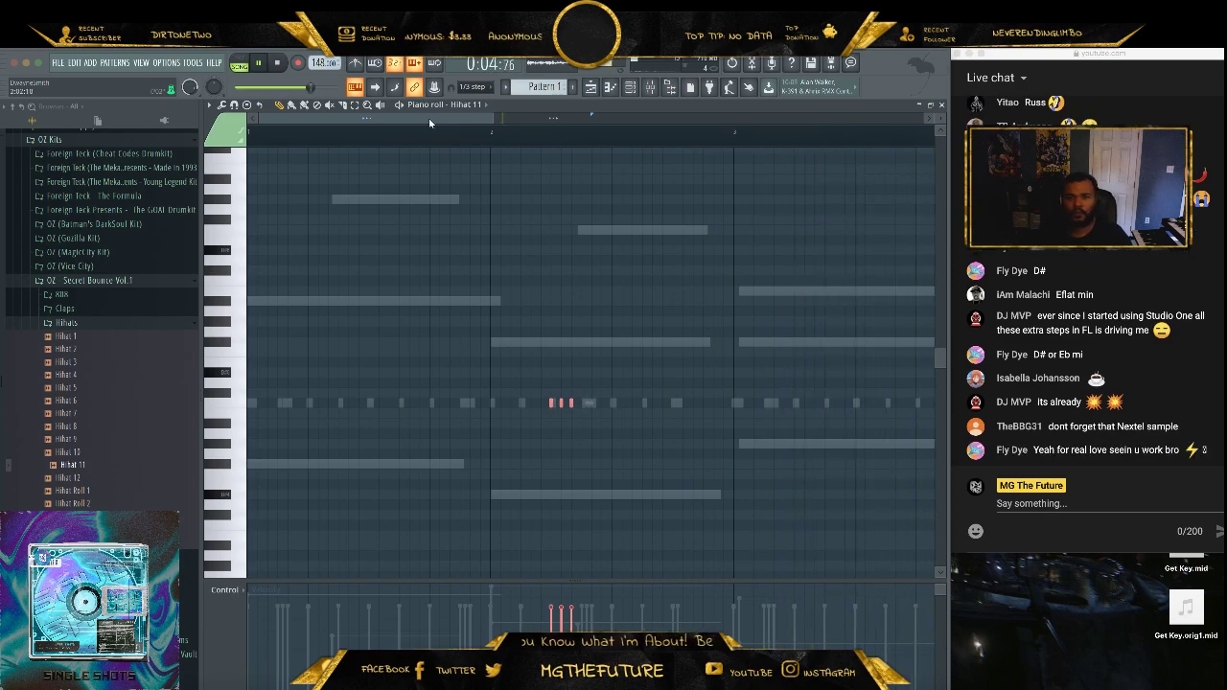
click(941, 106)
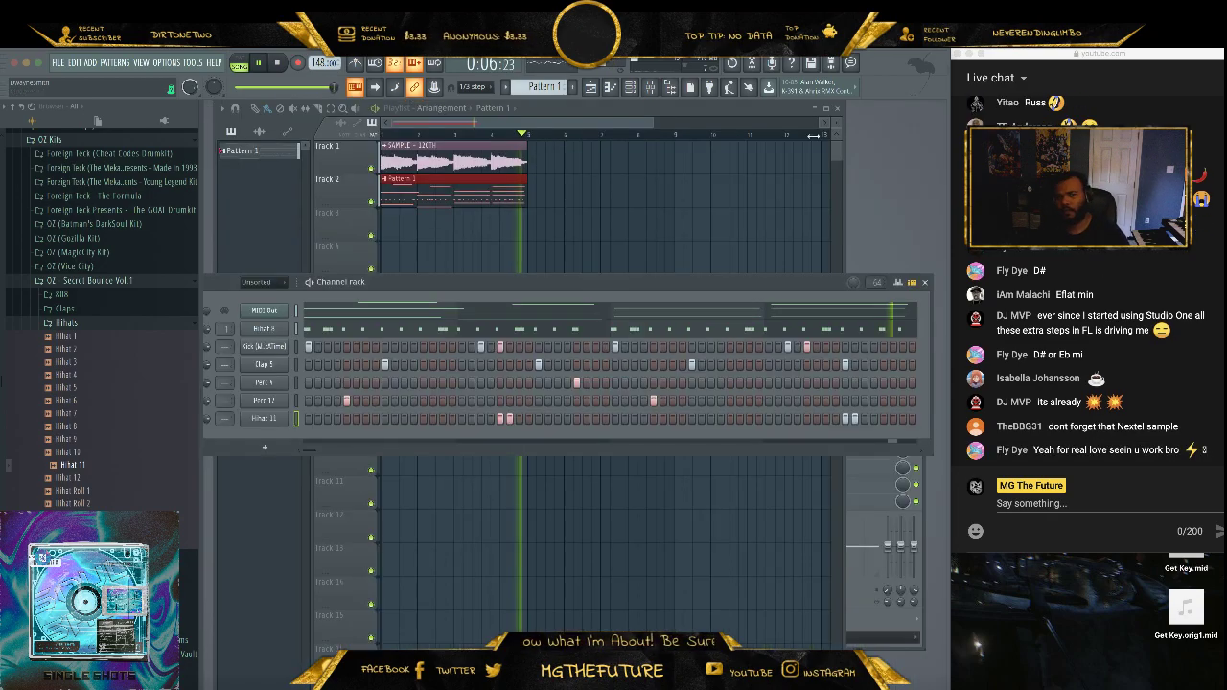
- Audition several samples in the Snares folder of OZ - Secret Bounce Vol.1 and add the chosen snare as a new channel
click(66, 322)
click(67, 393)
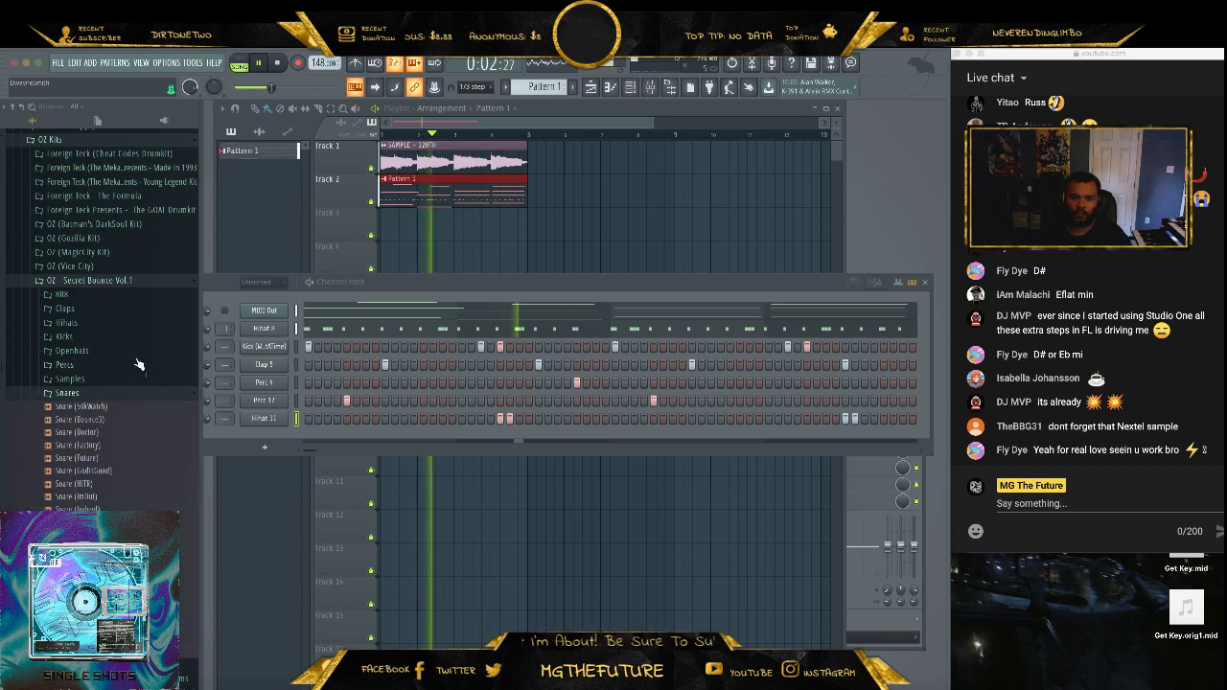
scroll(139, 364, down, 3)
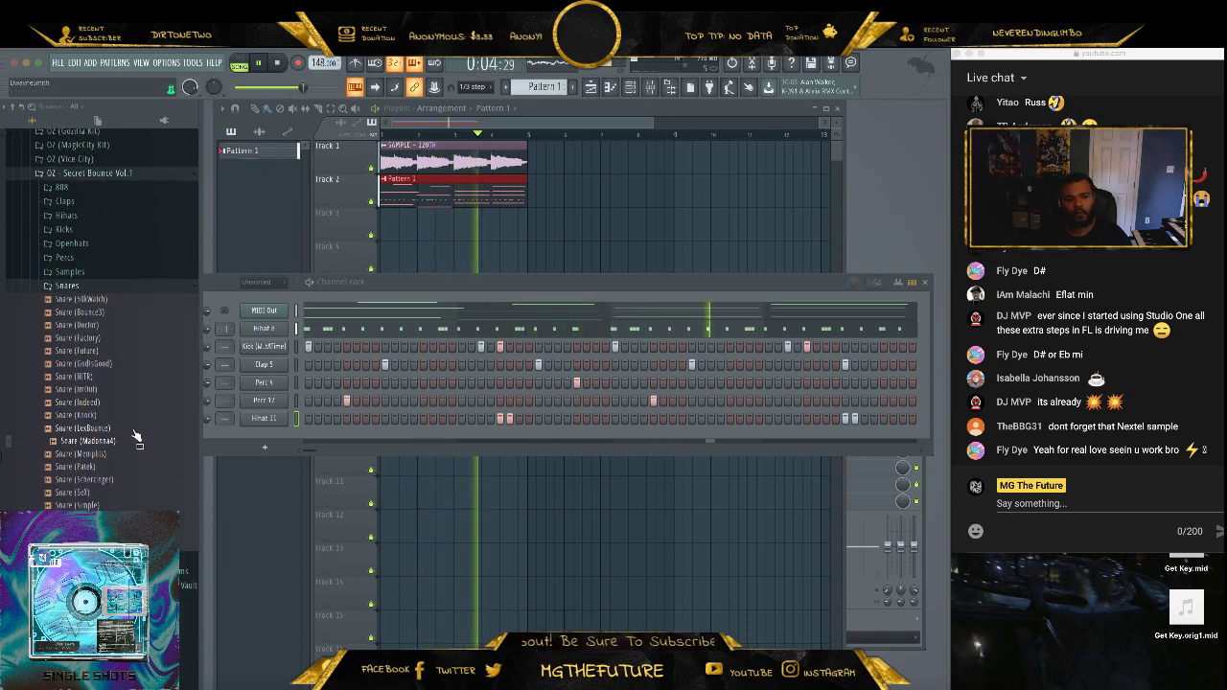
click(131, 366)
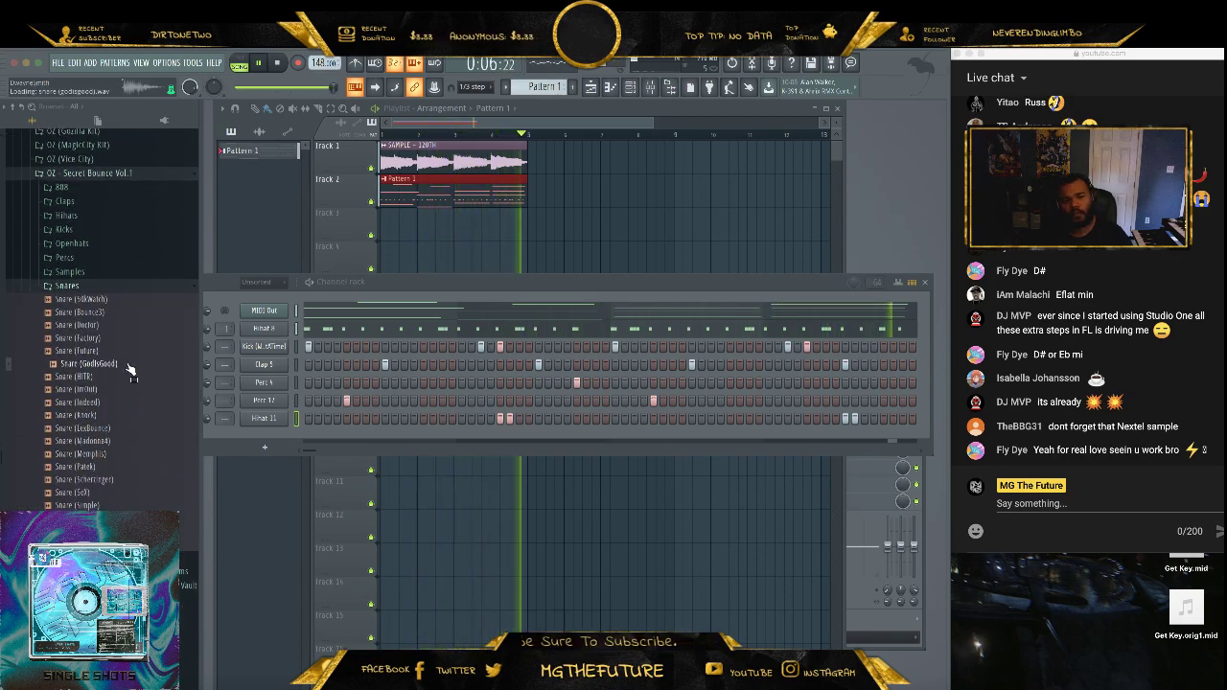
click(130, 316)
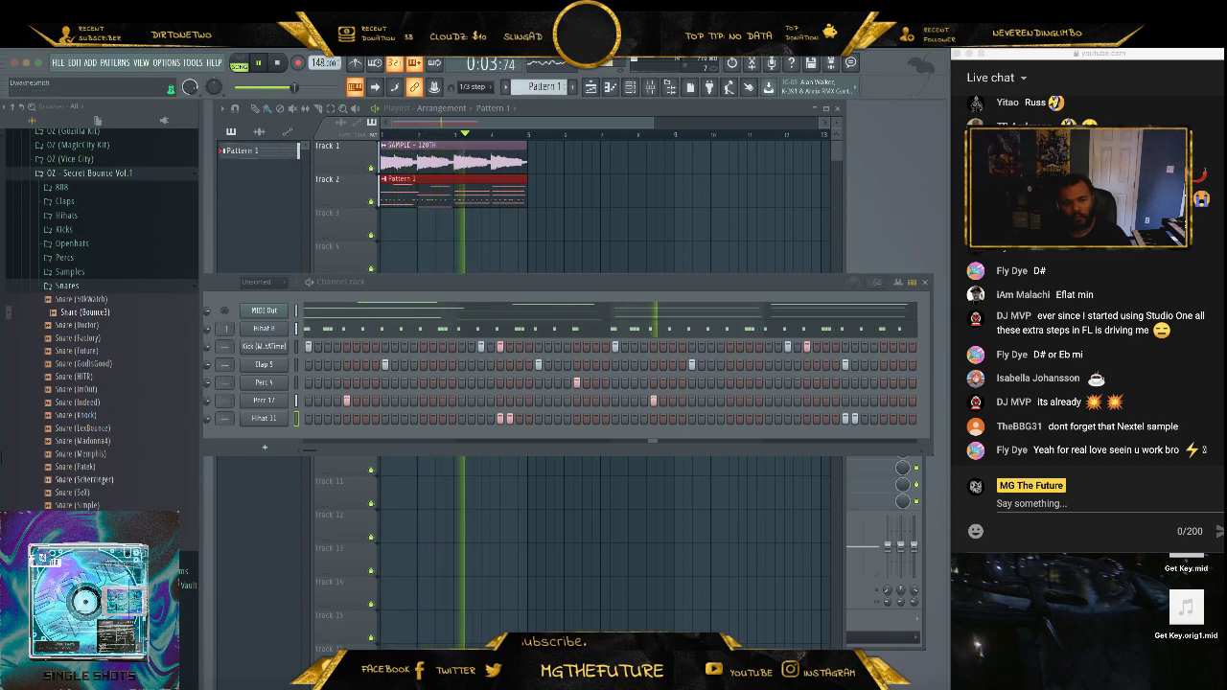
drag(89, 531, 381, 449)
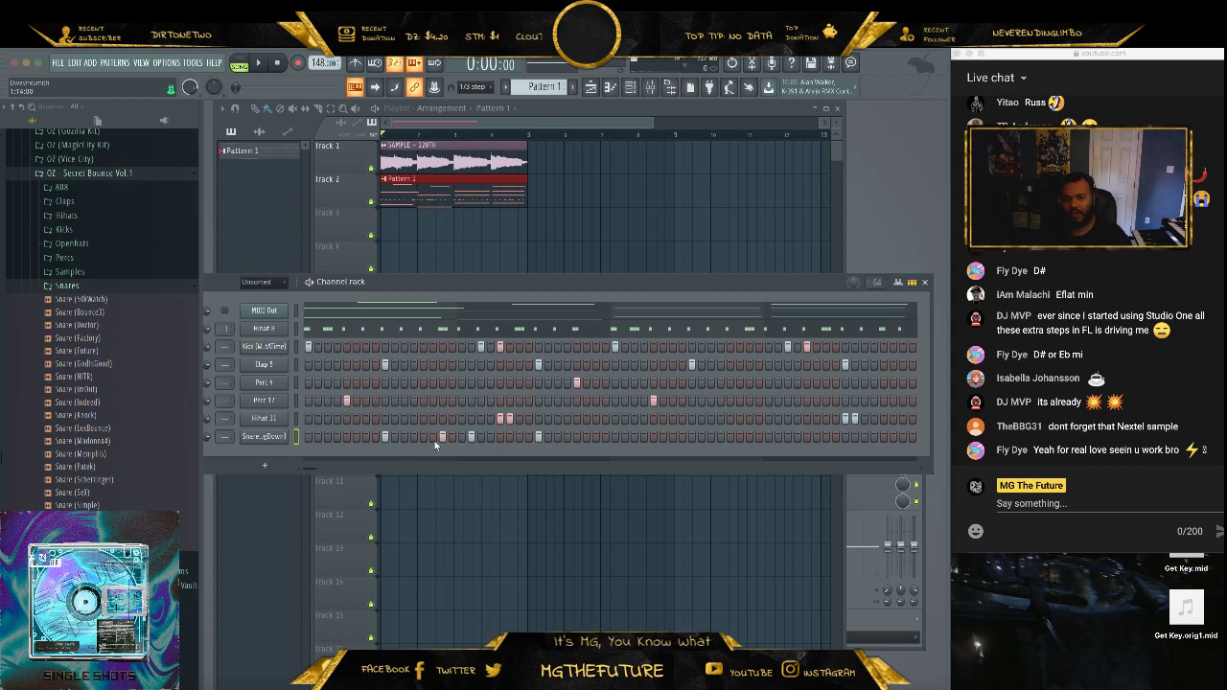
- Program the snare on steps 9, 15, 19, 25, 41, 47, 51 and 57, and add kicks on steps 29 and 45
key(space)
click(471, 437)
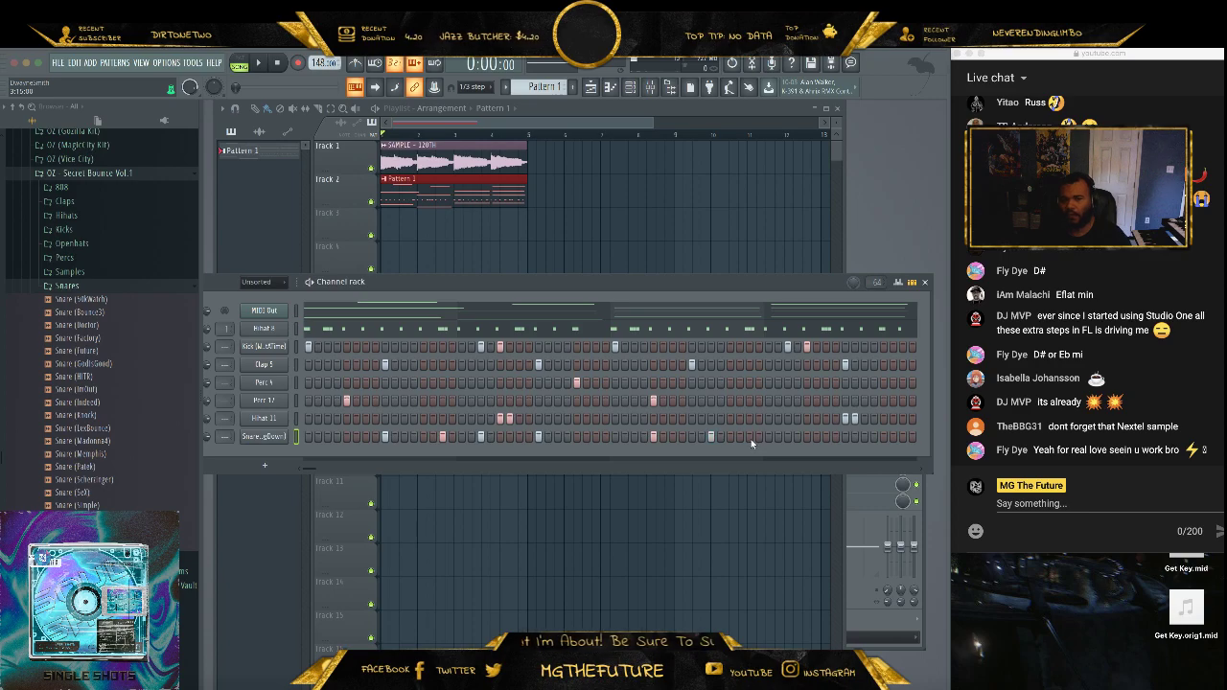
click(710, 437)
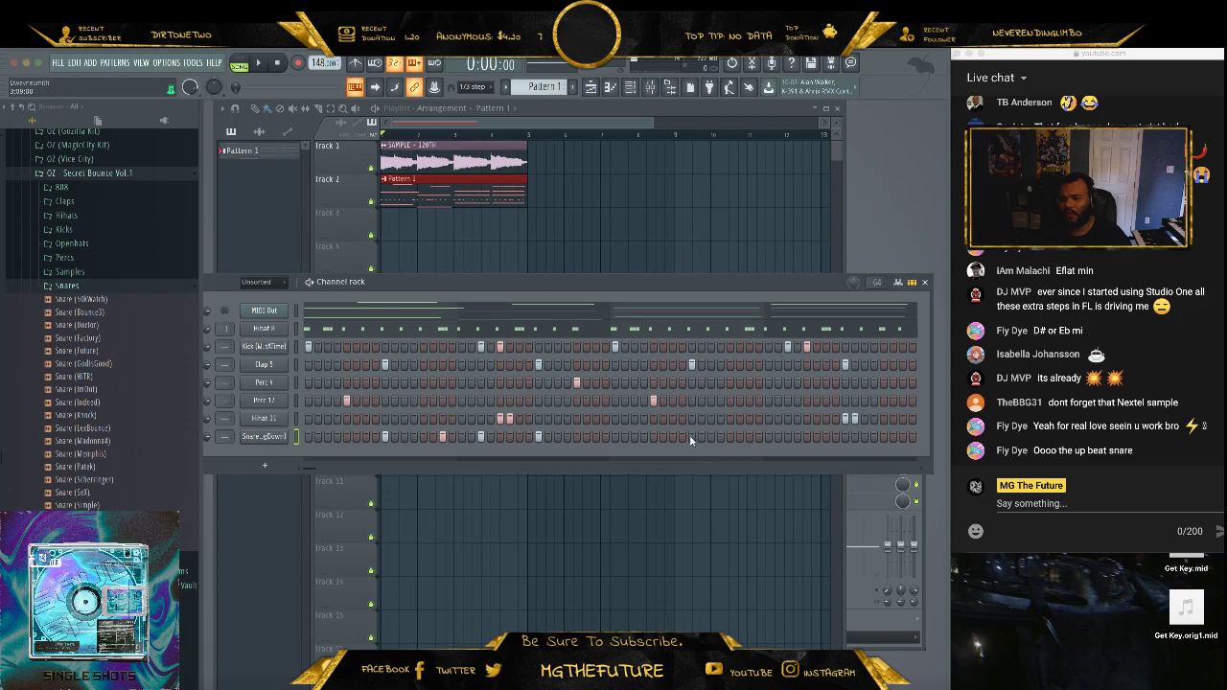
click(748, 437)
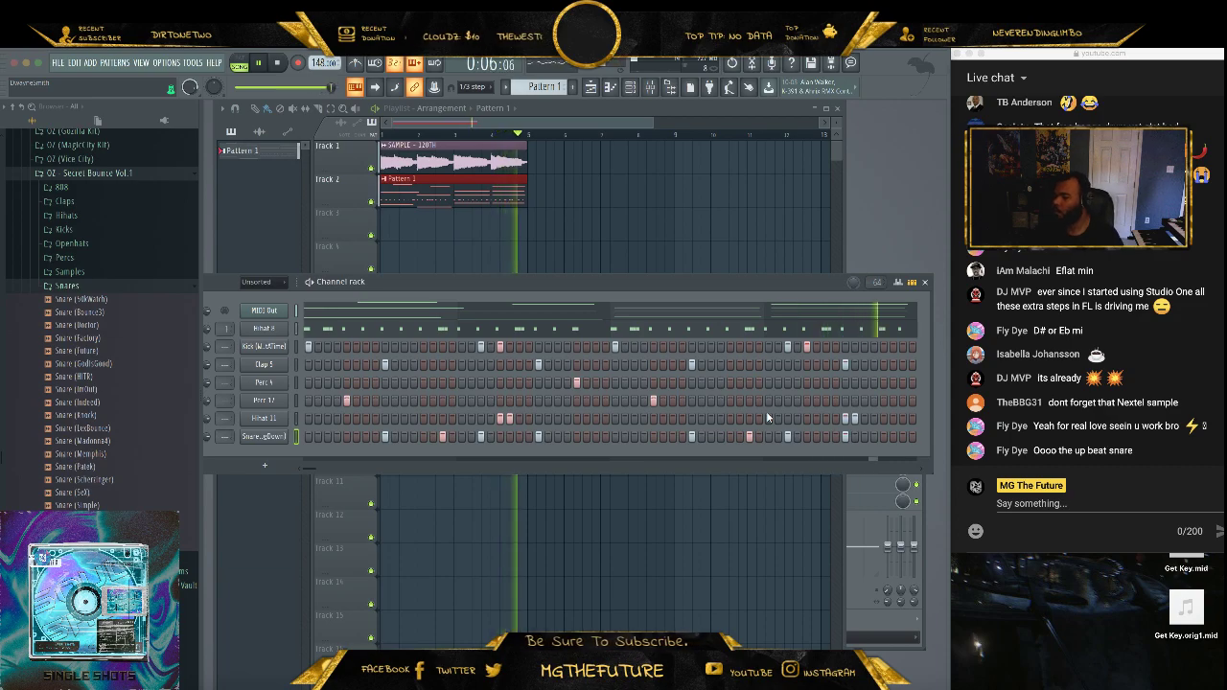
click(730, 346)
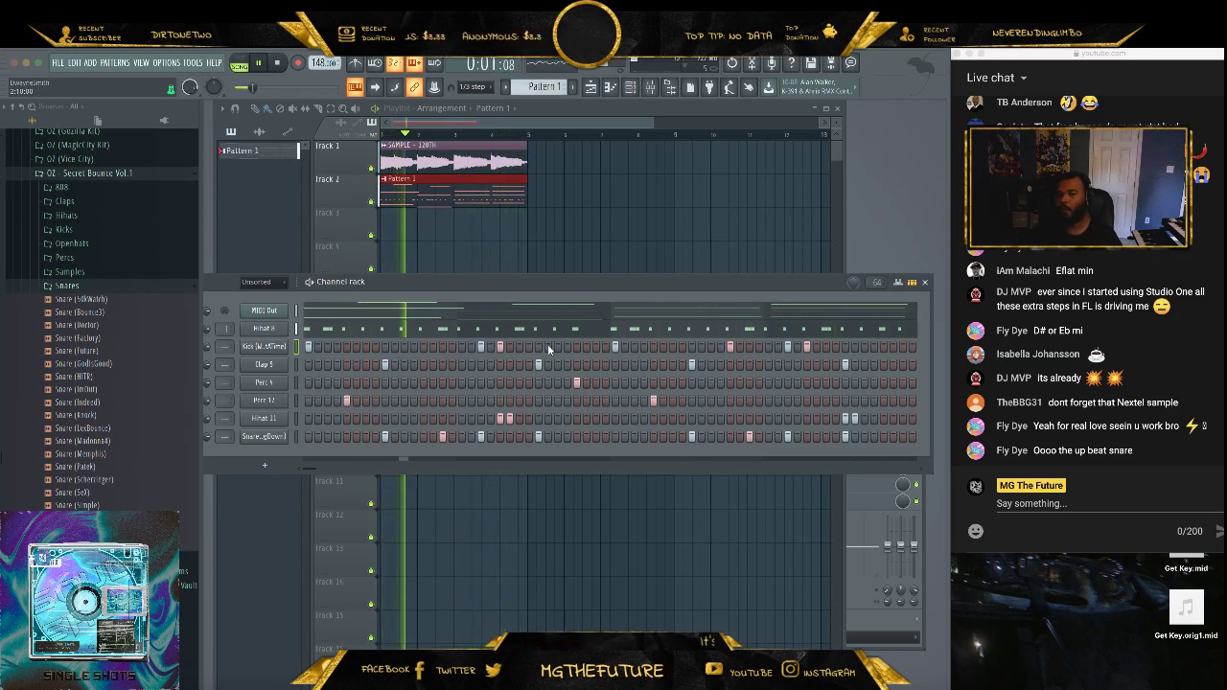
click(576, 346)
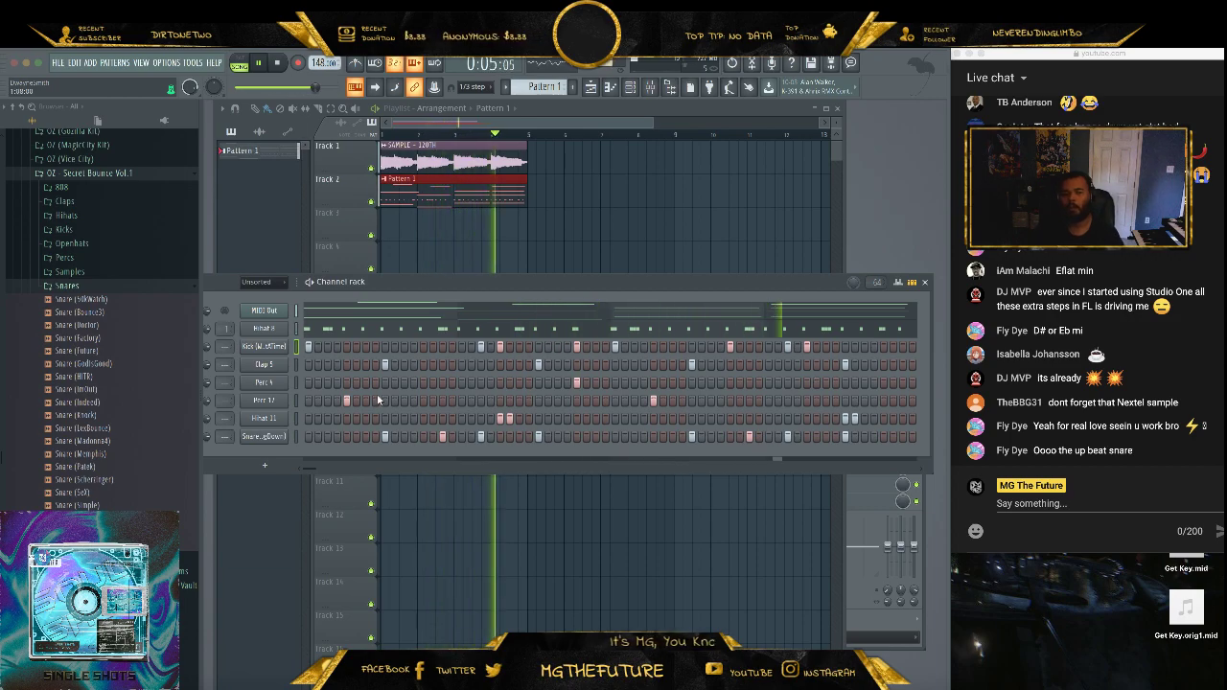
- Add OpenShort 2 from the Openhats folder as a new channel and place it on steps 13, 29, 45 and 61
click(71, 245)
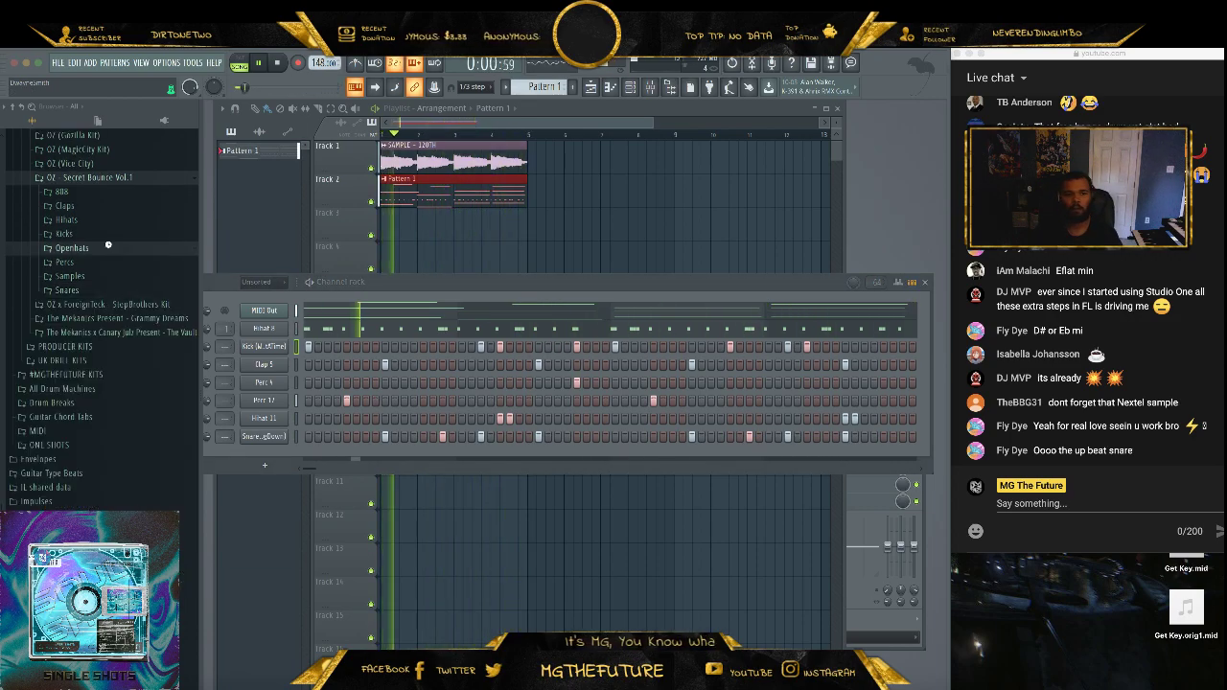
click(136, 301)
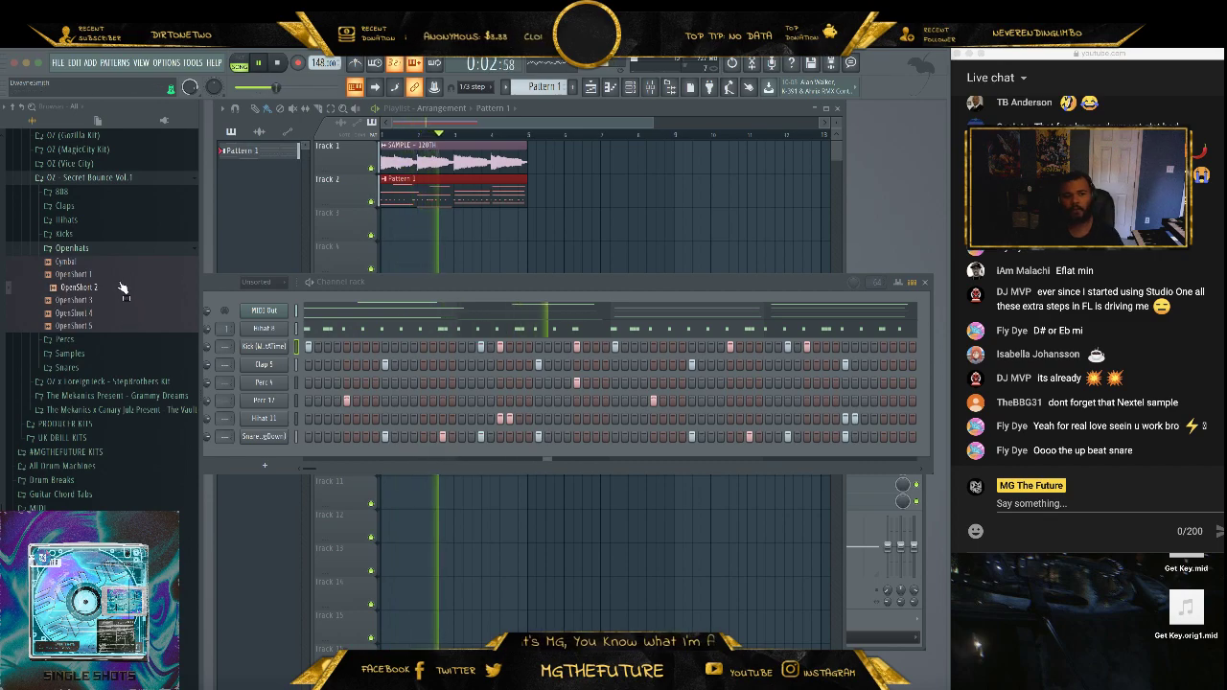
drag(74, 286, 288, 462)
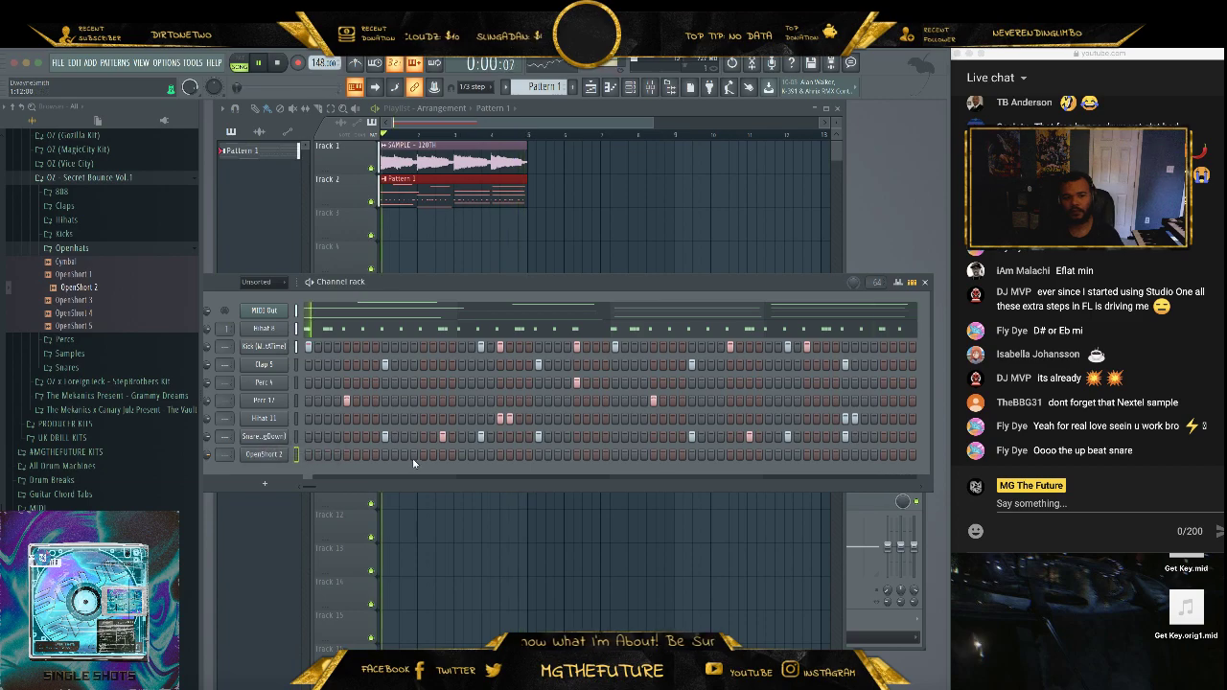
click(451, 454)
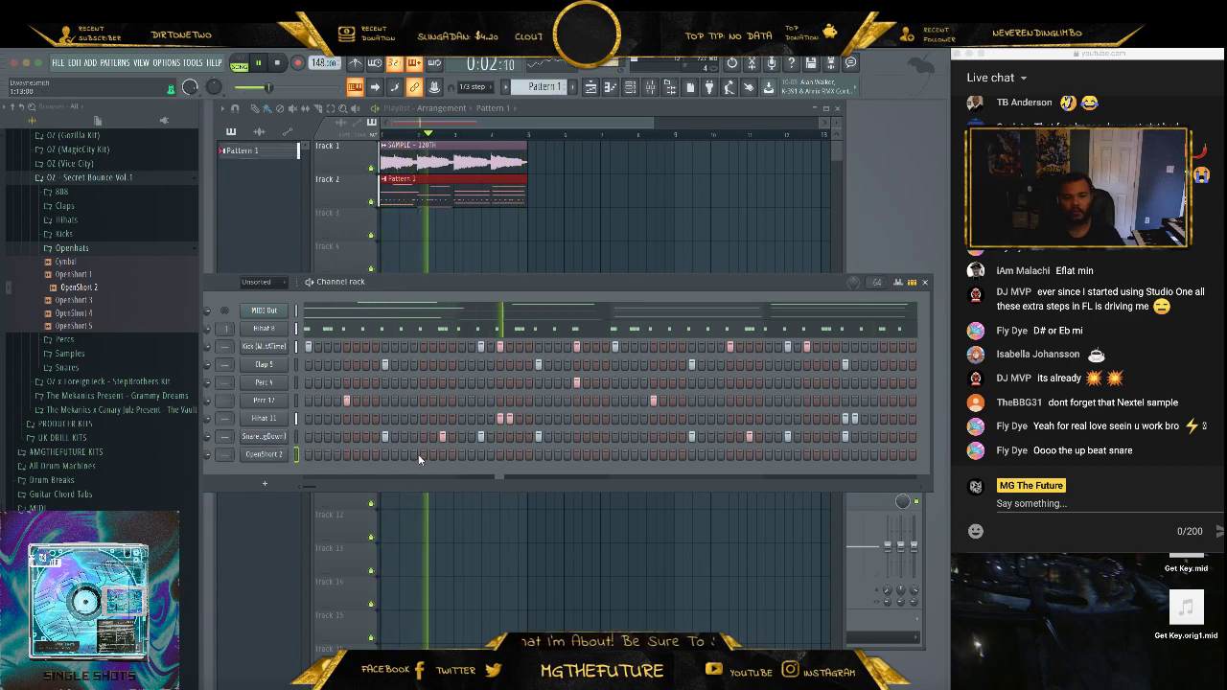
click(423, 454)
key(space)
click(576, 455)
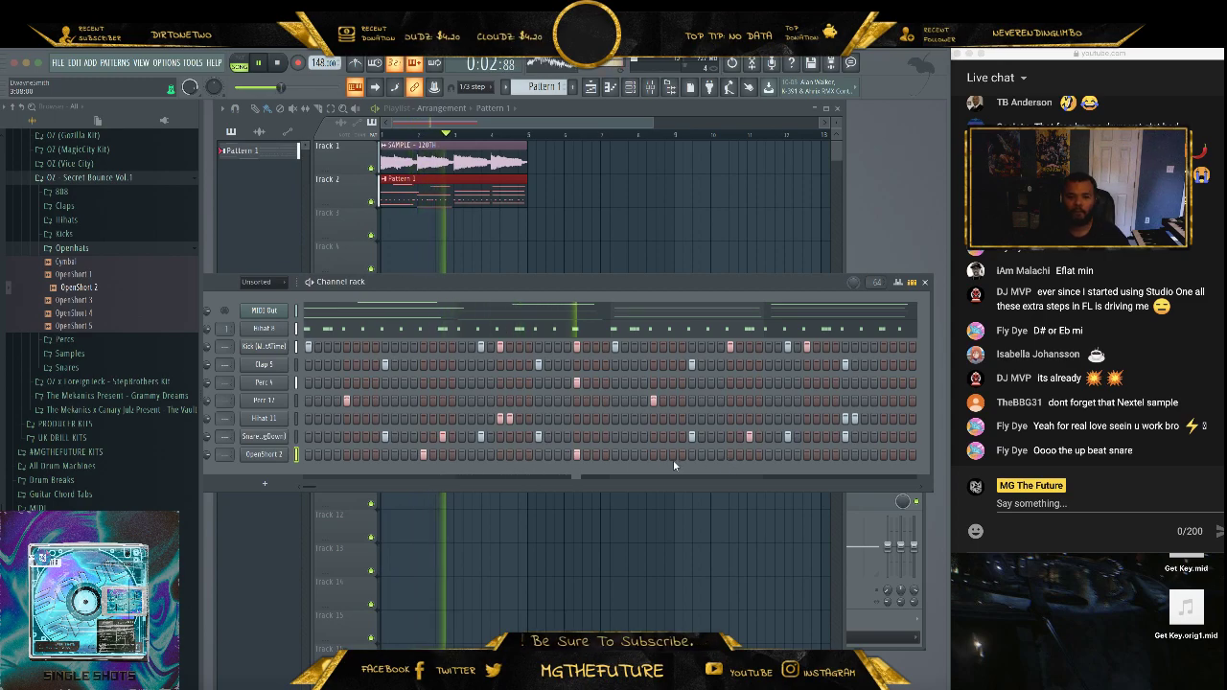
click(729, 454)
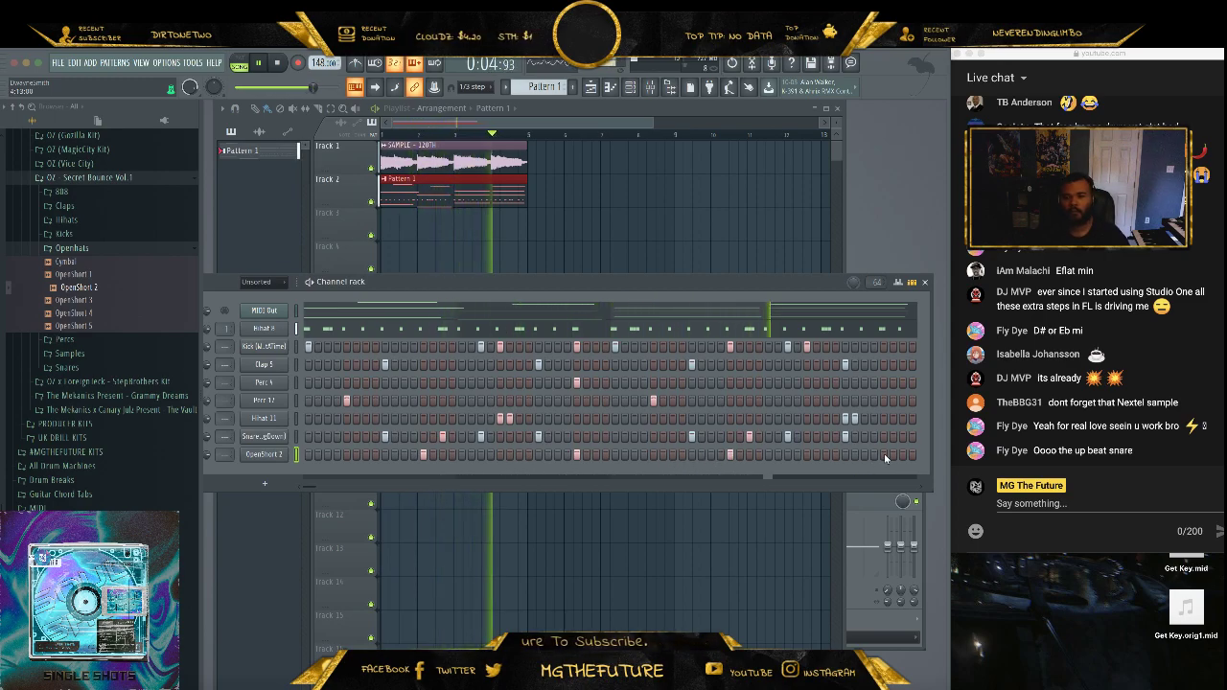
- Add (Perc) Nextel from the Percs folder of Foreign Teck (Cheat Codes Drumkit) as a new channel and place it on step 61
click(93, 249)
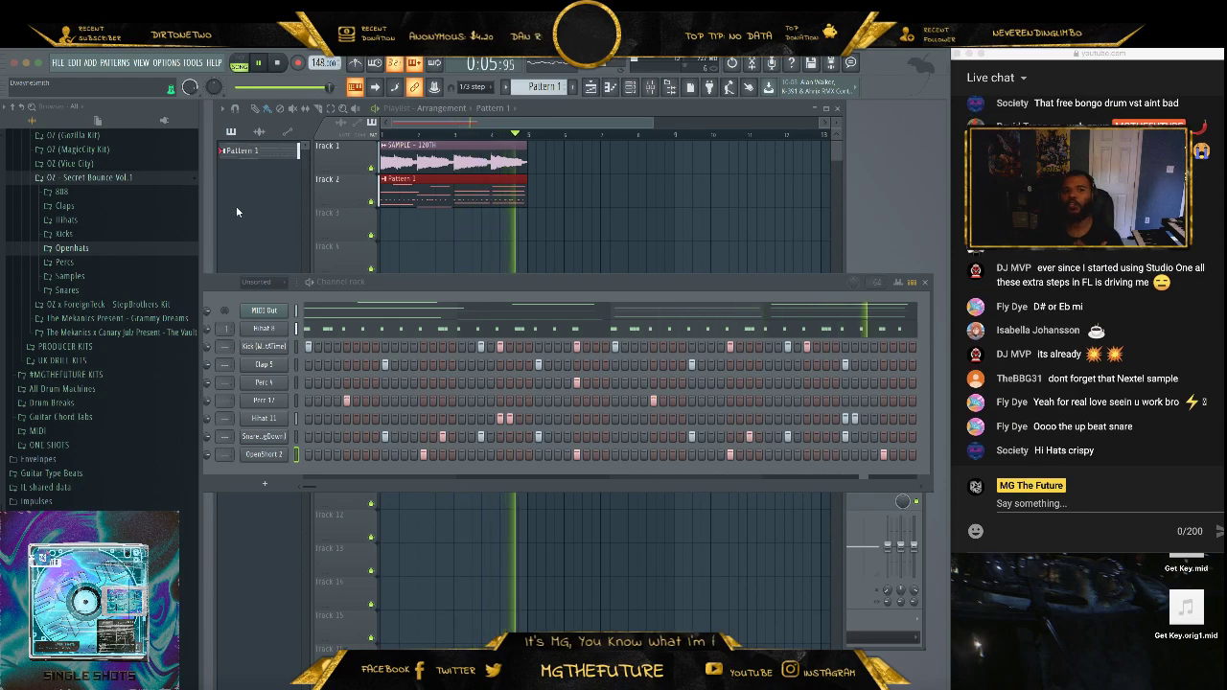
scroll(144, 287, up, 7)
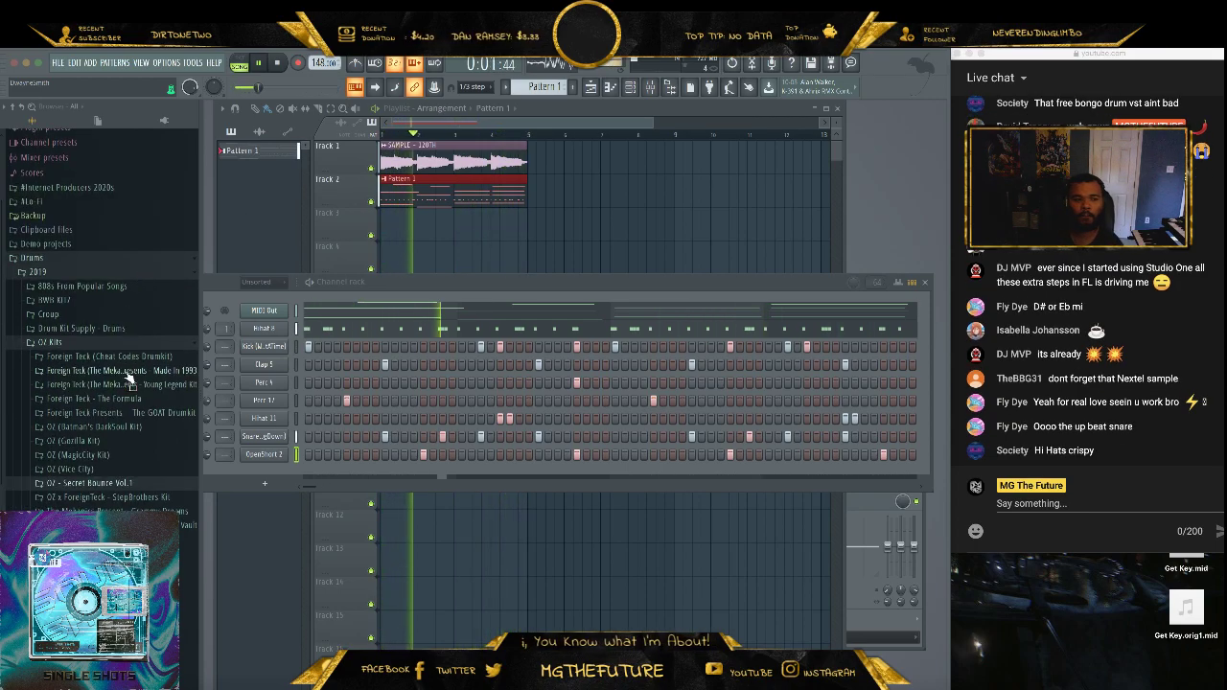
click(128, 385)
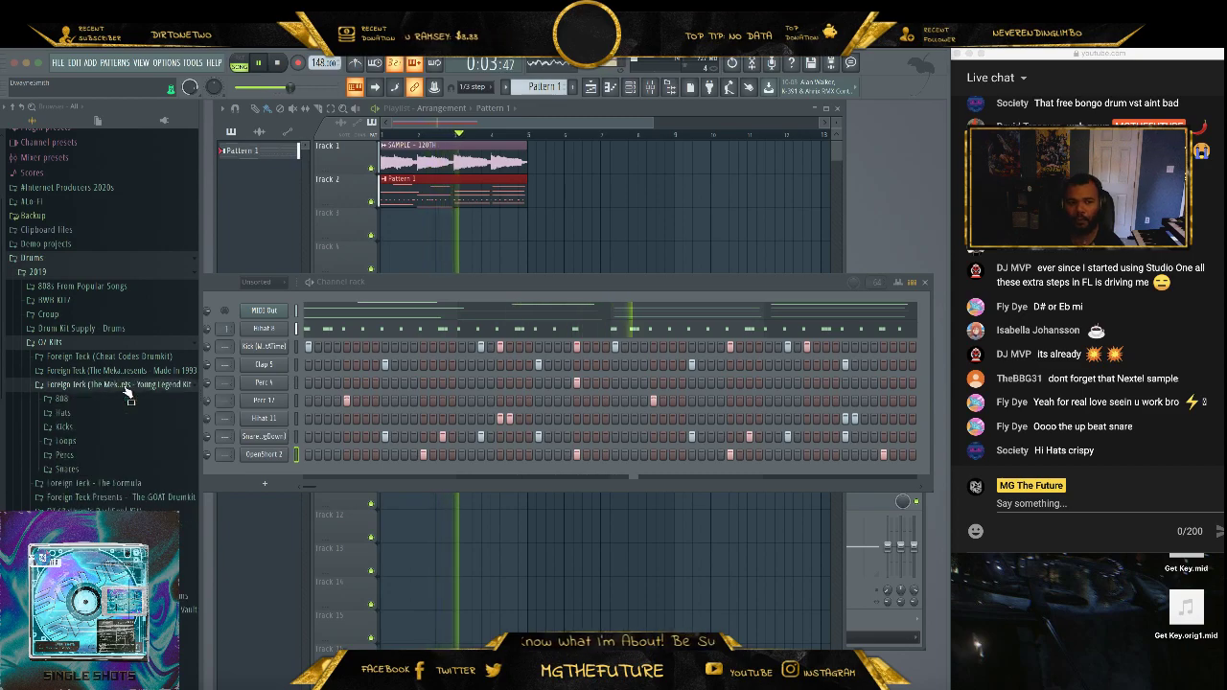
click(130, 386)
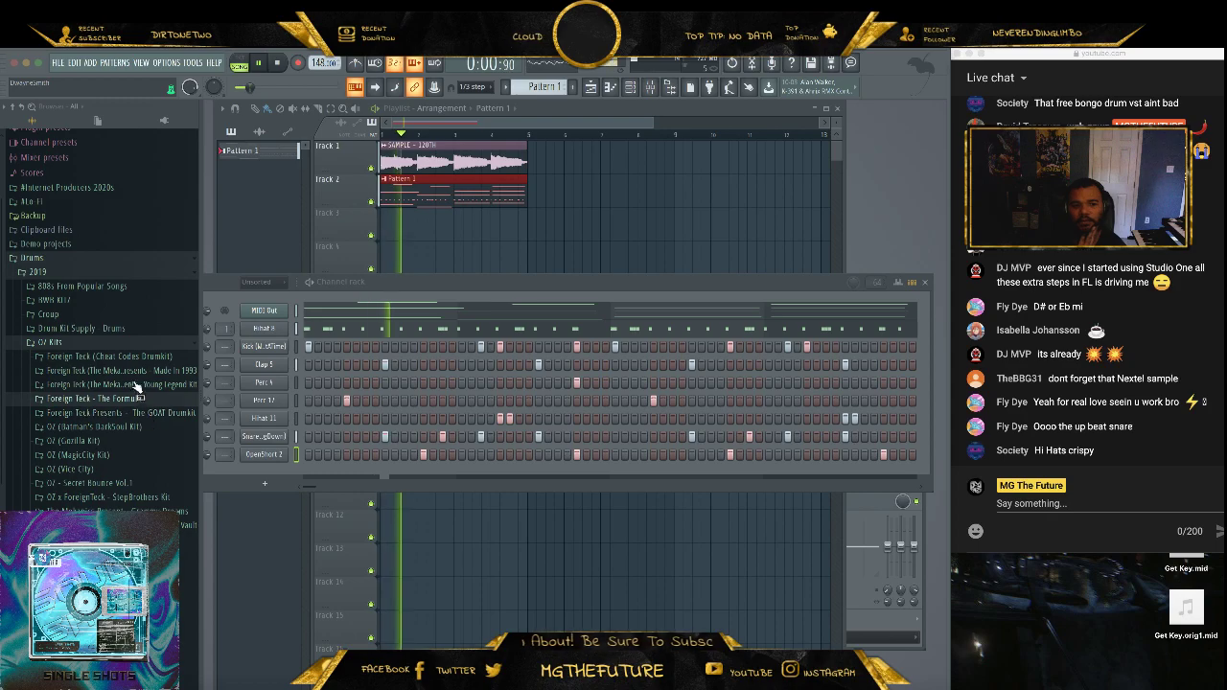
click(107, 356)
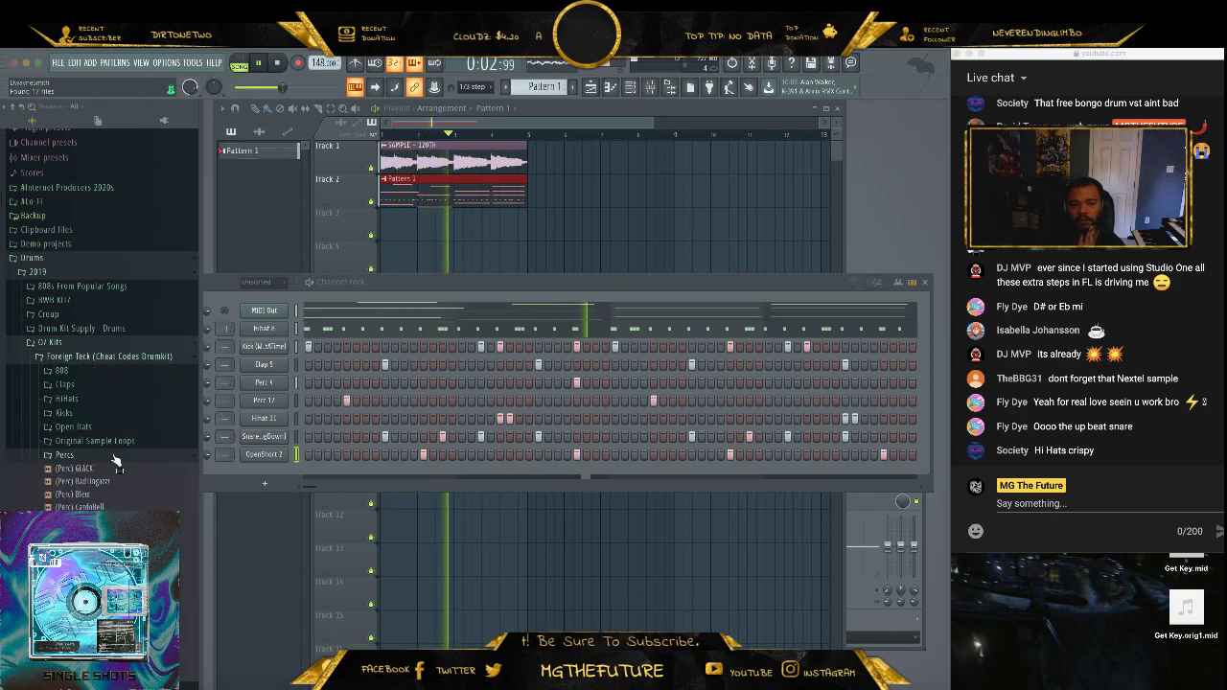
click(108, 456)
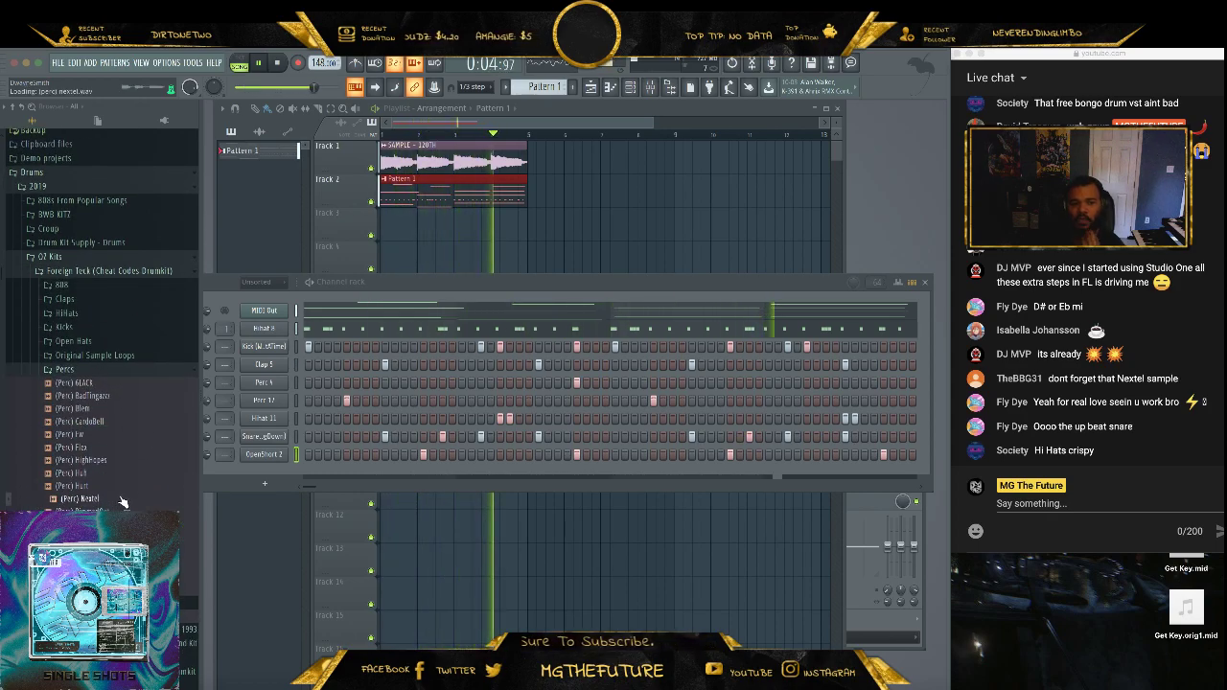
click(128, 499)
drag(293, 489, 251, 471)
click(884, 472)
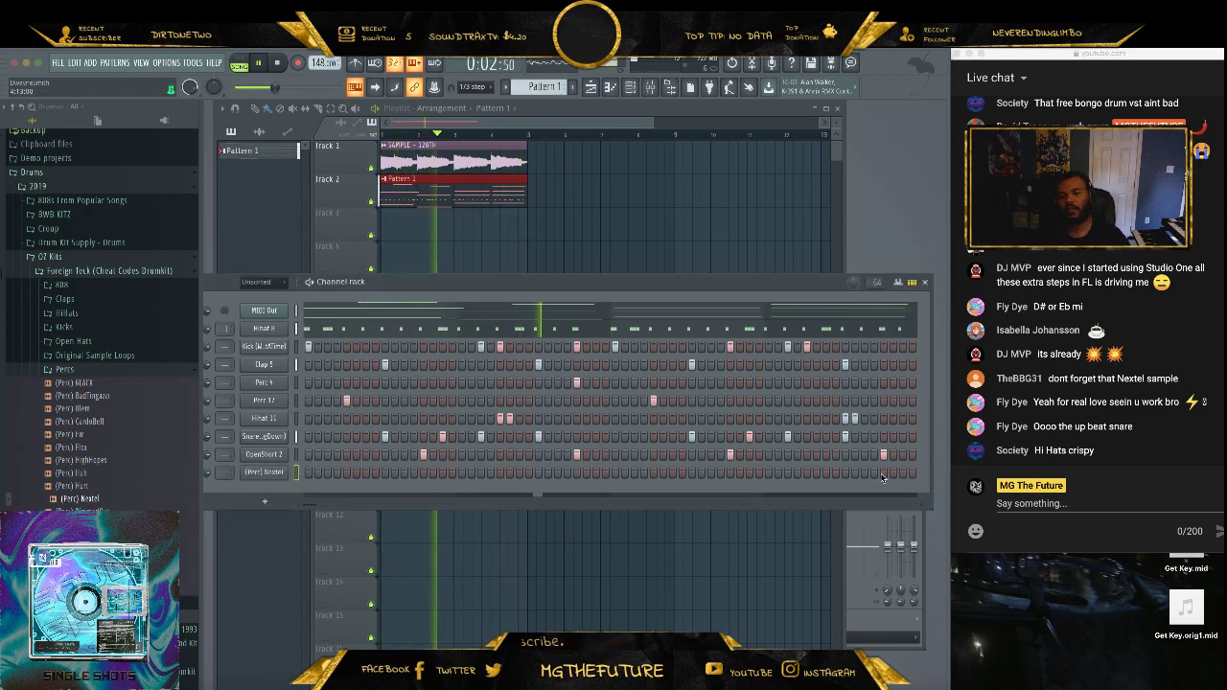
- Collapse the 2019 drum folder and read back through the viewers' messages in the live chat
click(1091, 445)
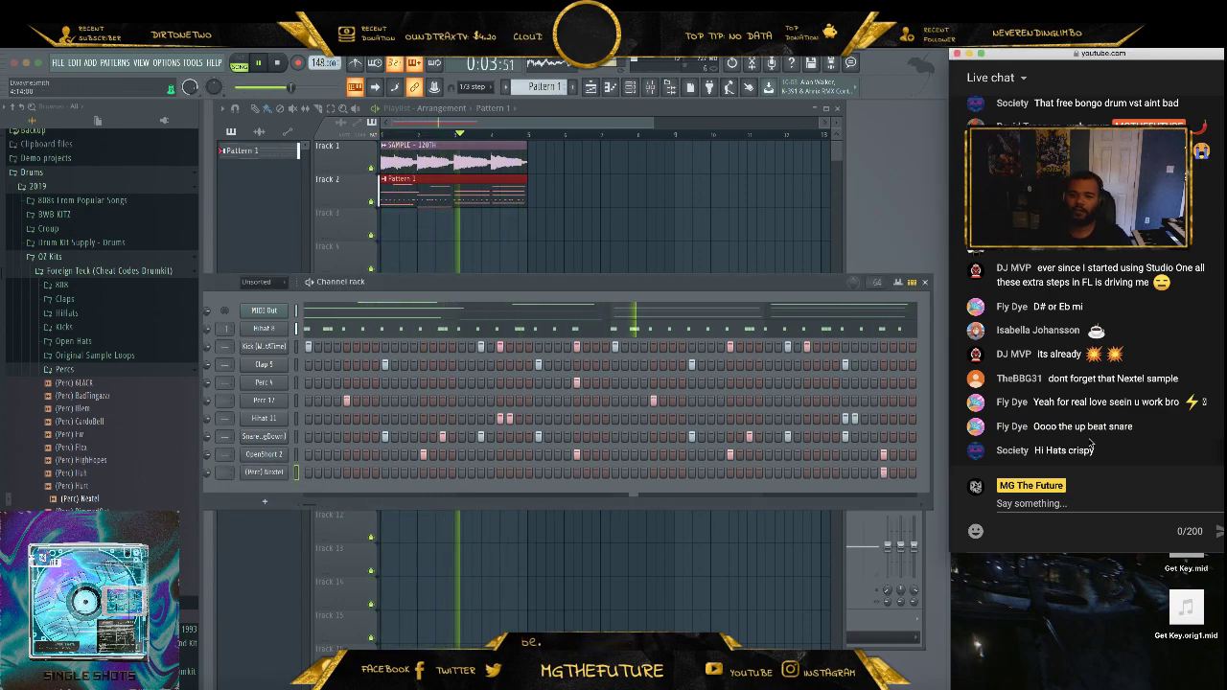
click(86, 261)
click(87, 265)
click(1150, 498)
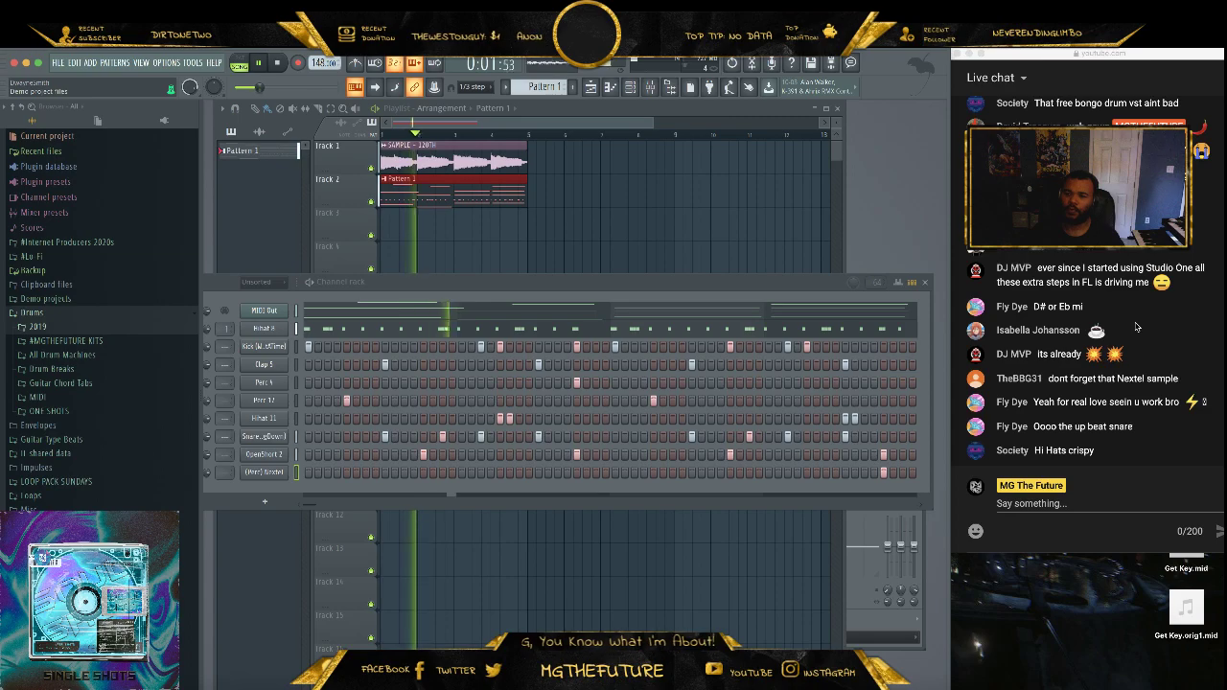
scroll(1136, 328, up, 3)
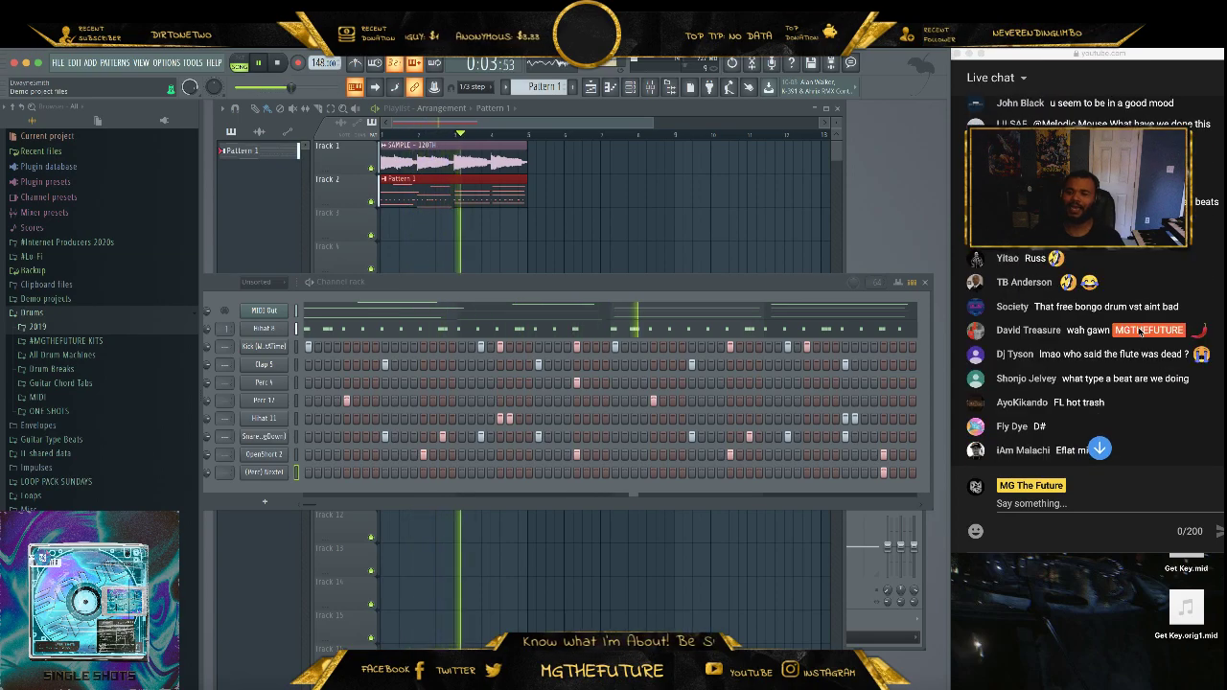
scroll(1081, 331, up, 3)
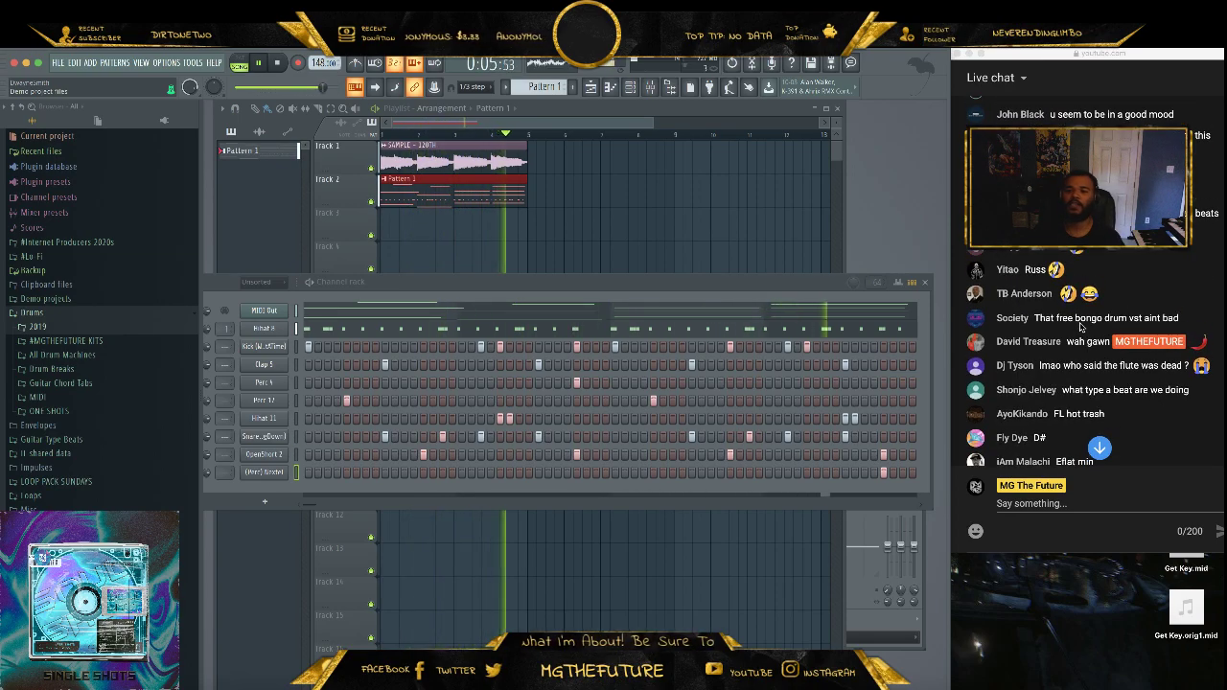
scroll(1078, 342, down, 5)
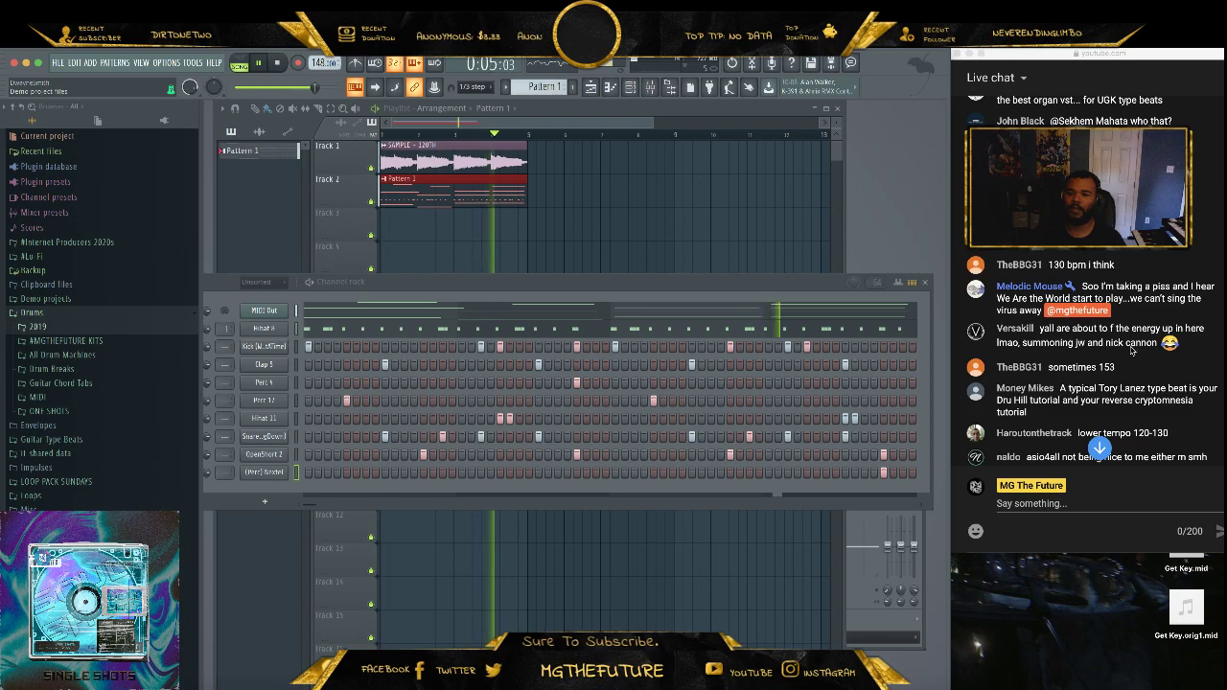
scroll(1132, 351, up, 3)
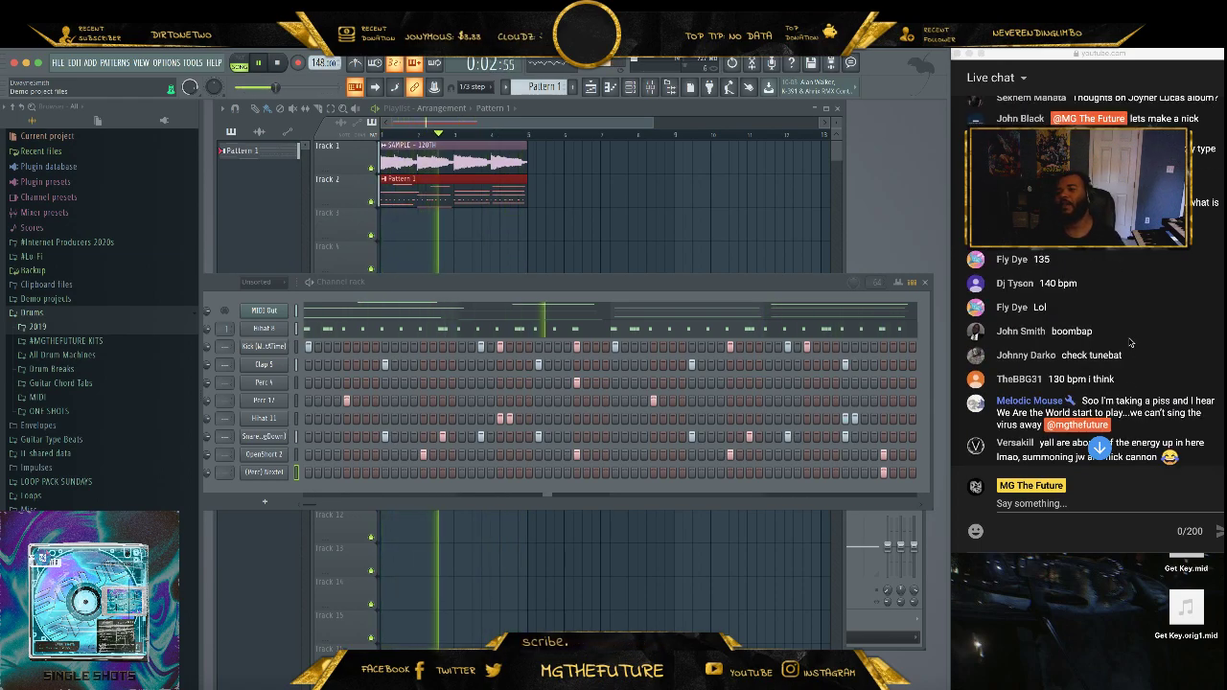
scroll(1130, 343, up, 1)
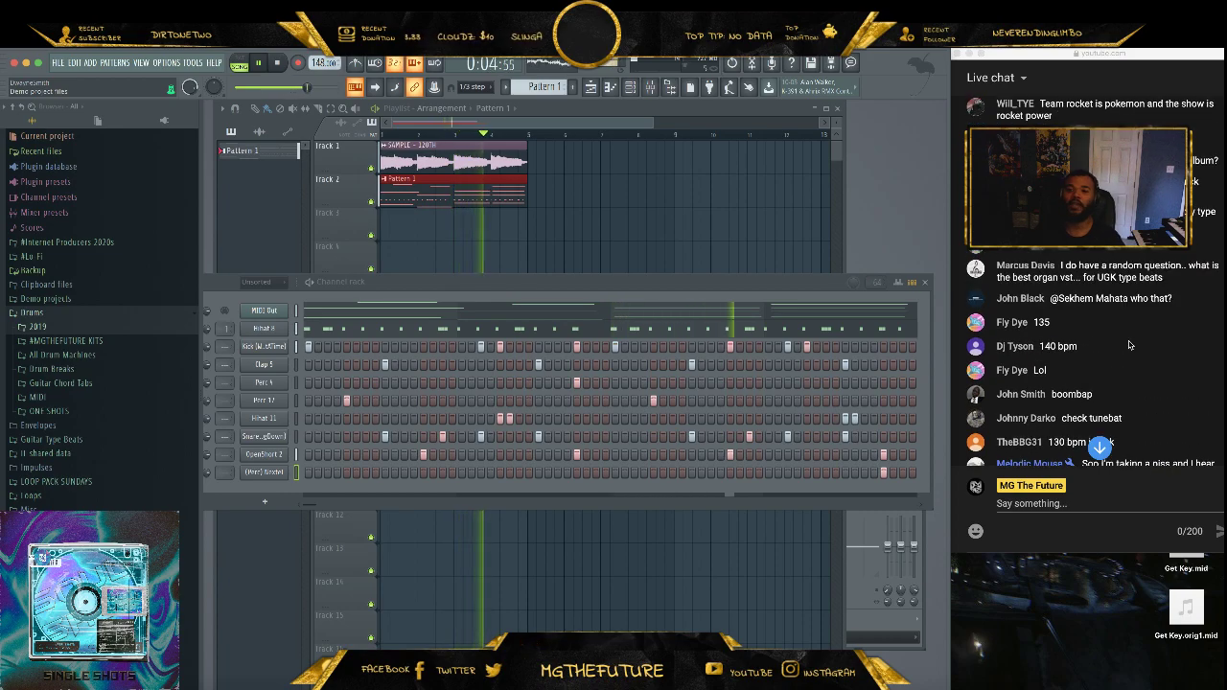
scroll(1134, 354, down, 5)
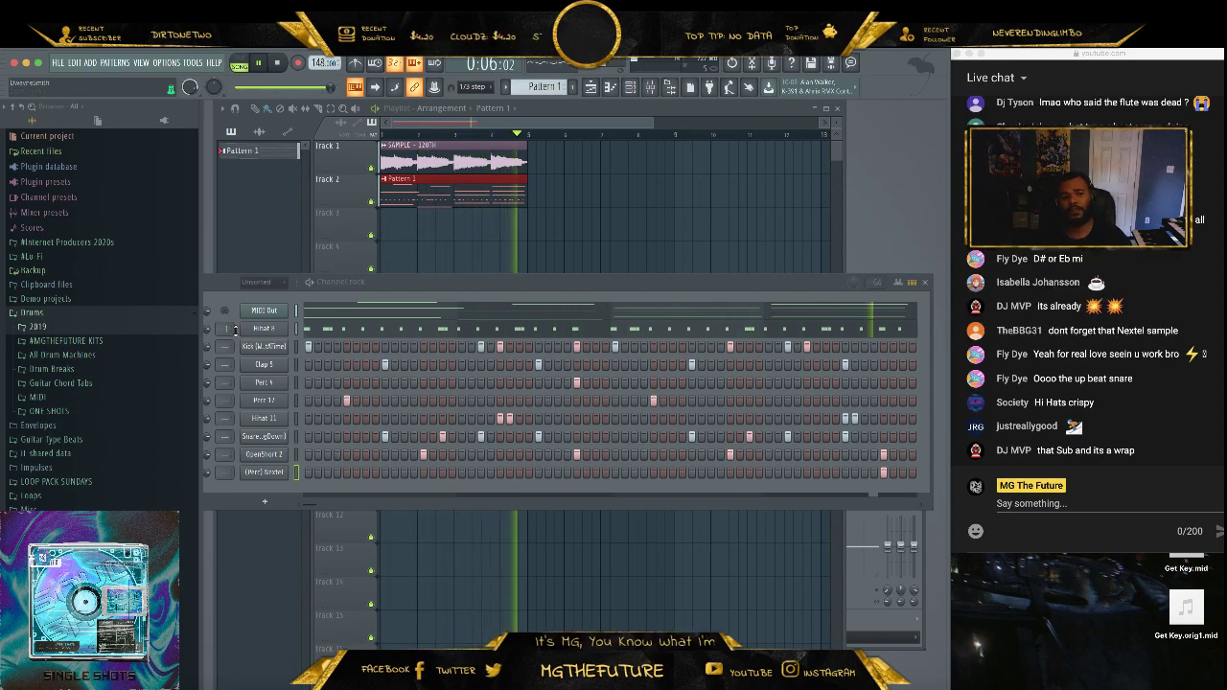
- Audition samples in the 808s From Popular Songs folder and add 808 (LifeIsGood) - C as a new channel
click(43, 327)
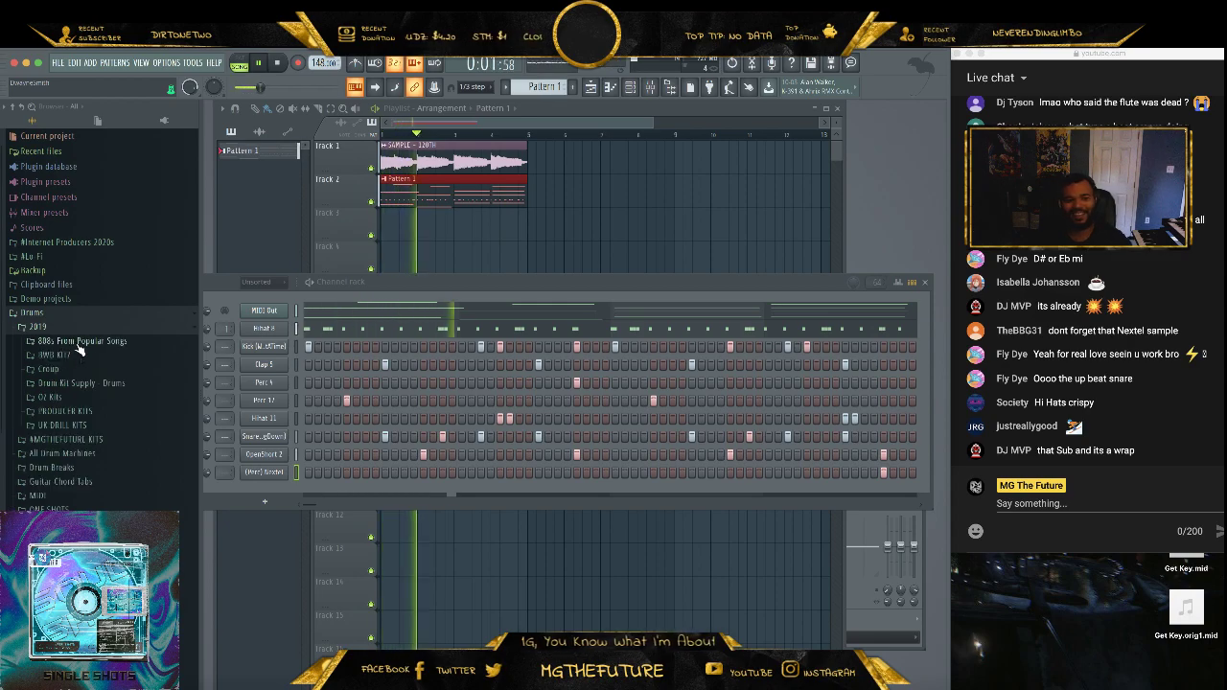
click(77, 341)
scroll(100, 422, down, 1)
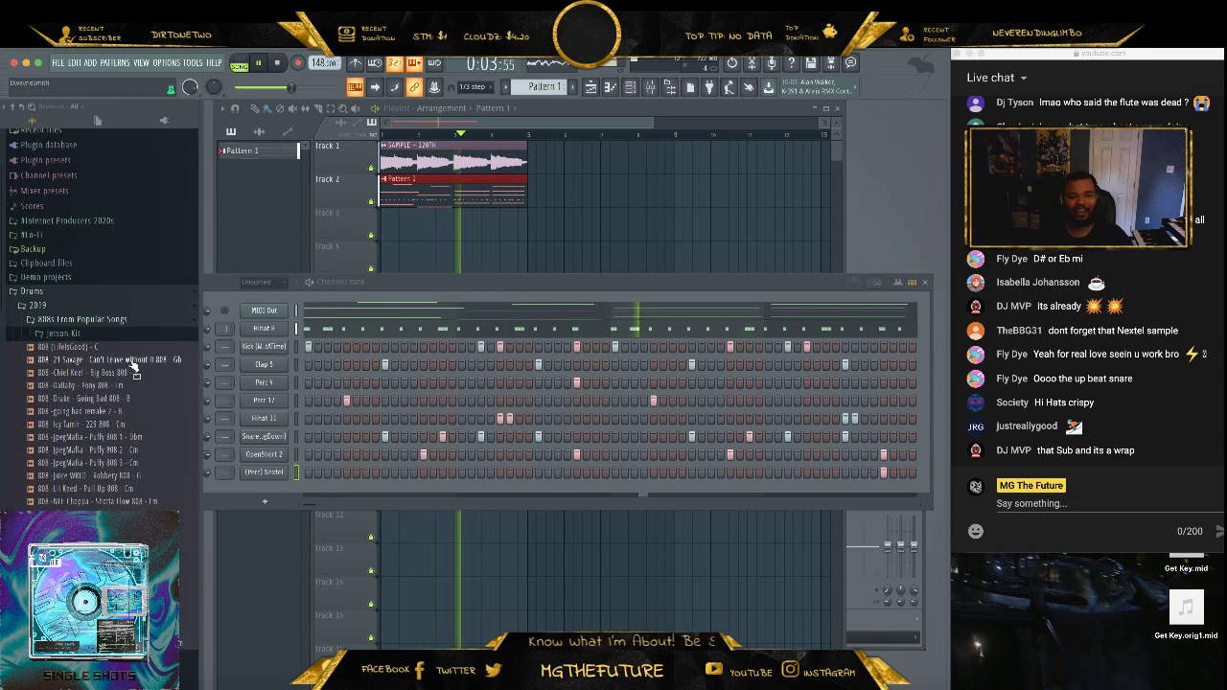
click(96, 463)
click(111, 476)
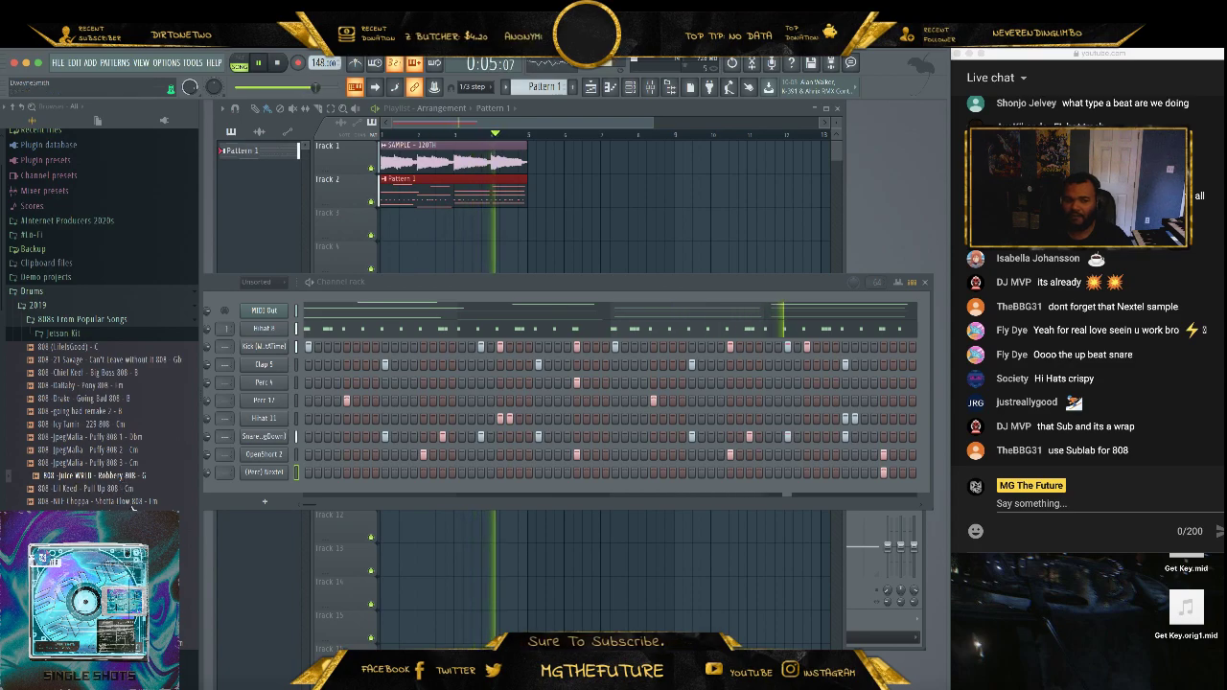
click(133, 501)
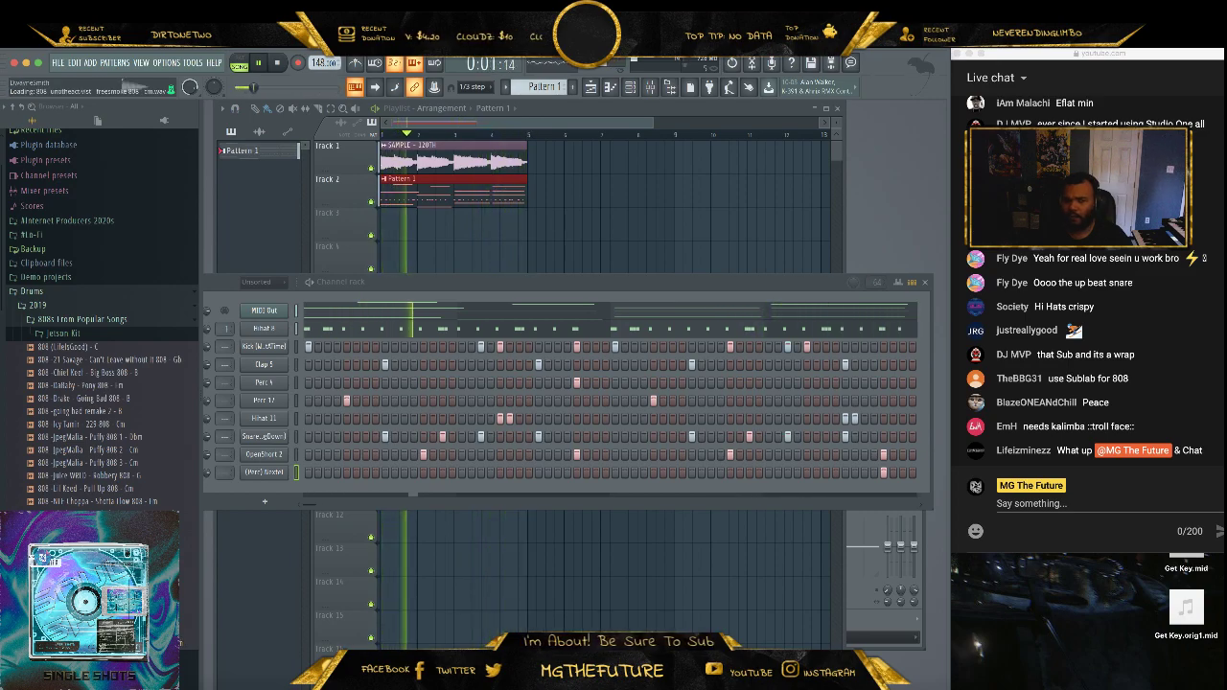
click(96, 347)
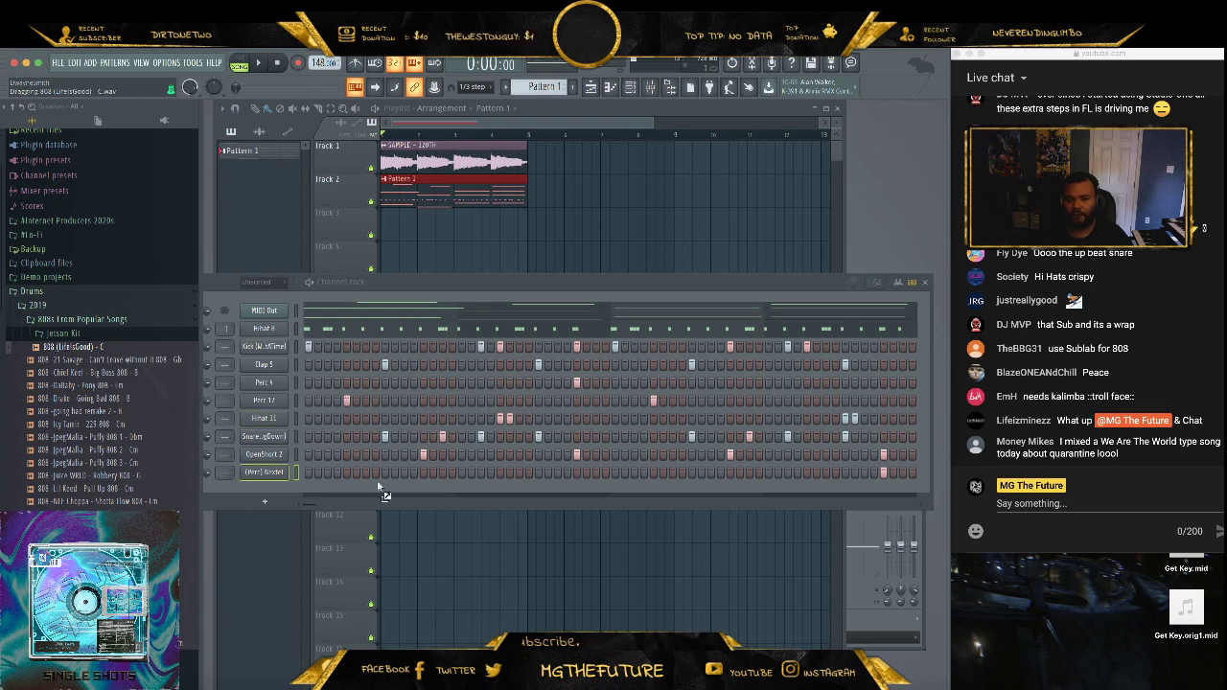
drag(256, 491, 252, 487)
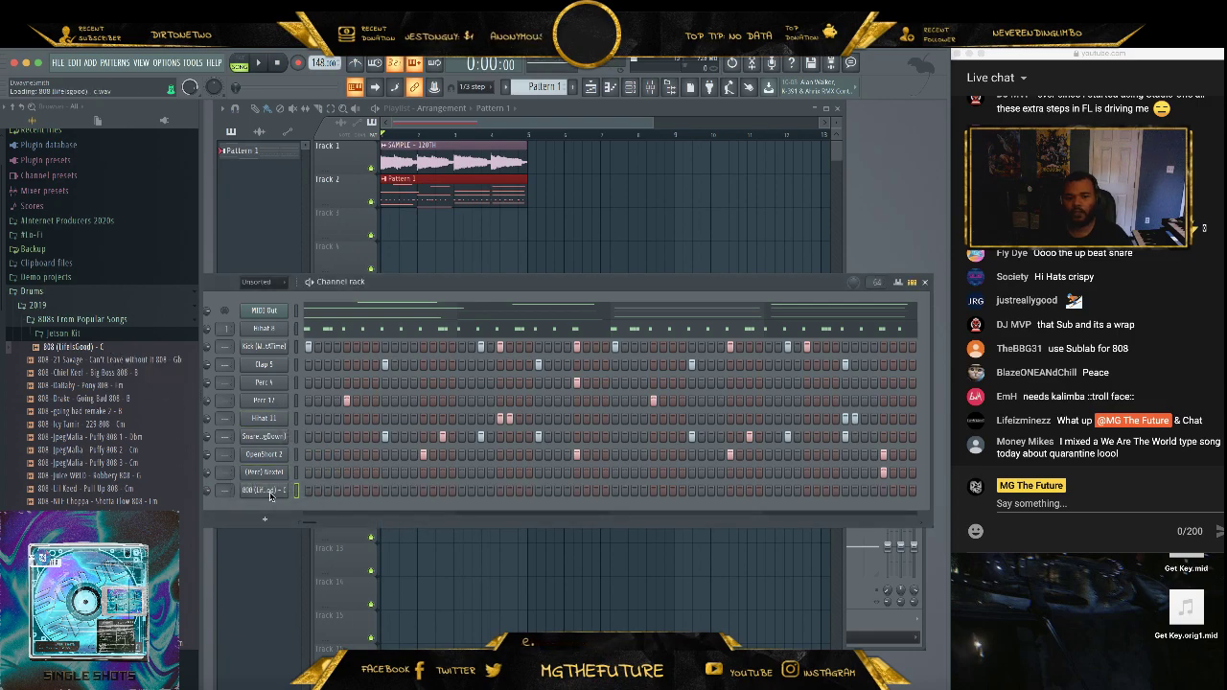
- Copy the kick channel's step pattern onto the 808 (LifeIsGood) - C channel
right_click(271, 494)
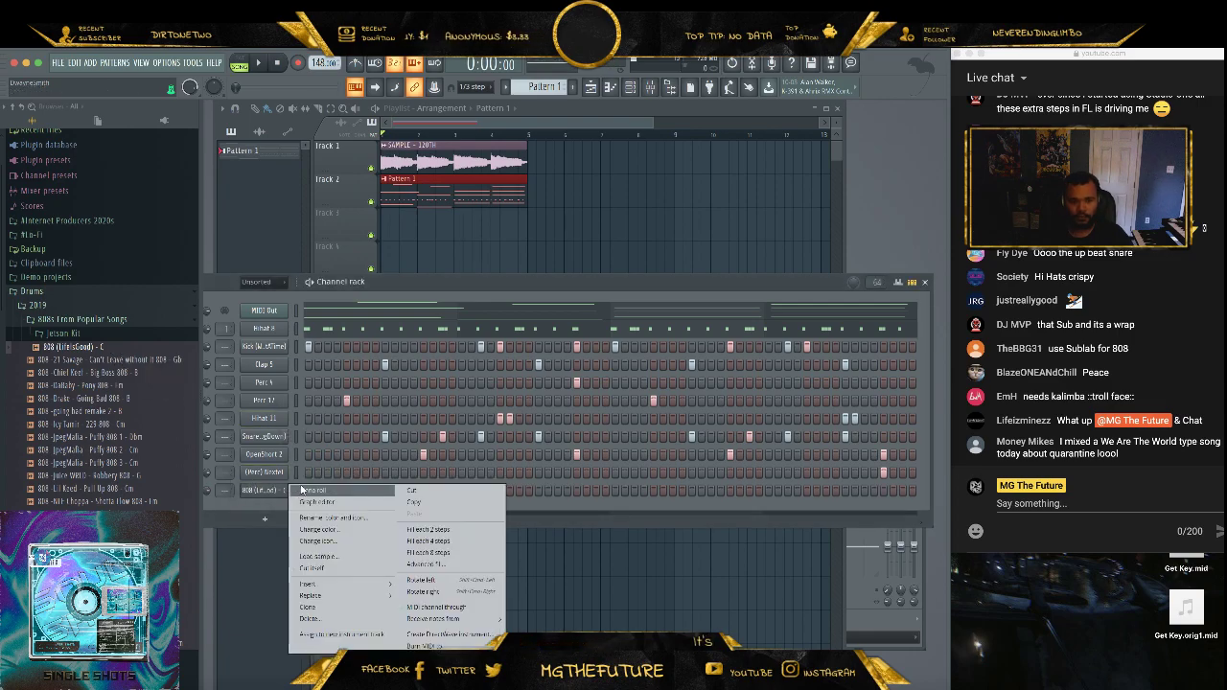
click(257, 513)
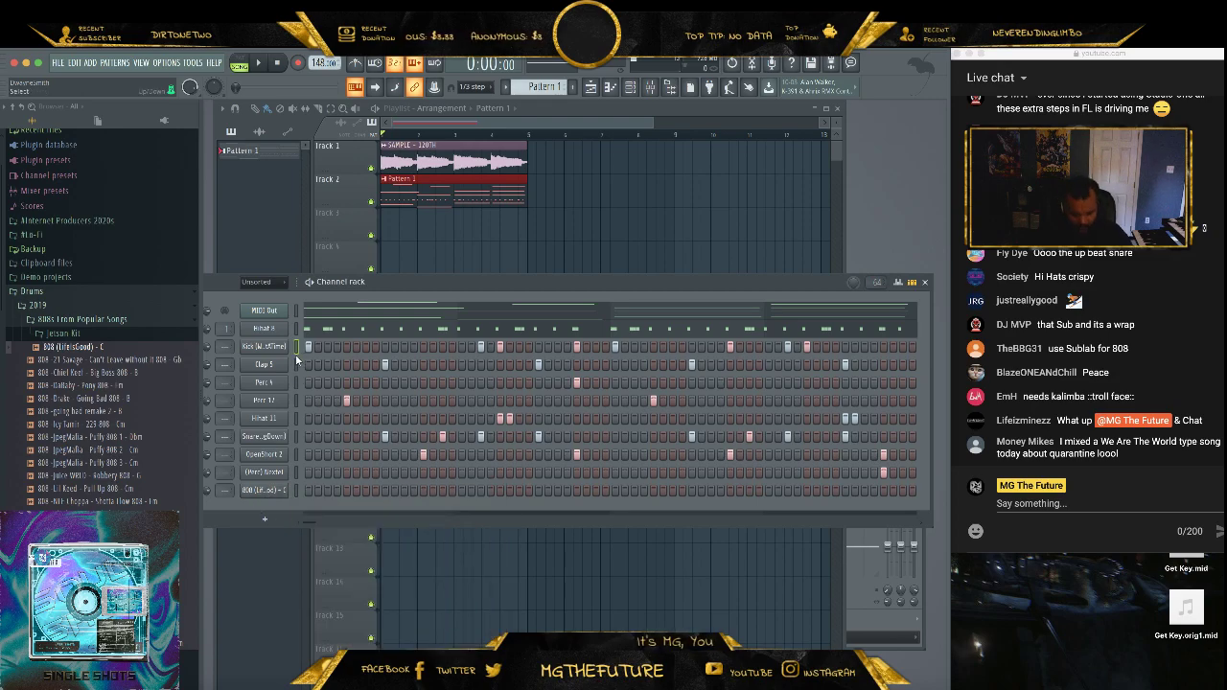
click(298, 493)
key(super+v)
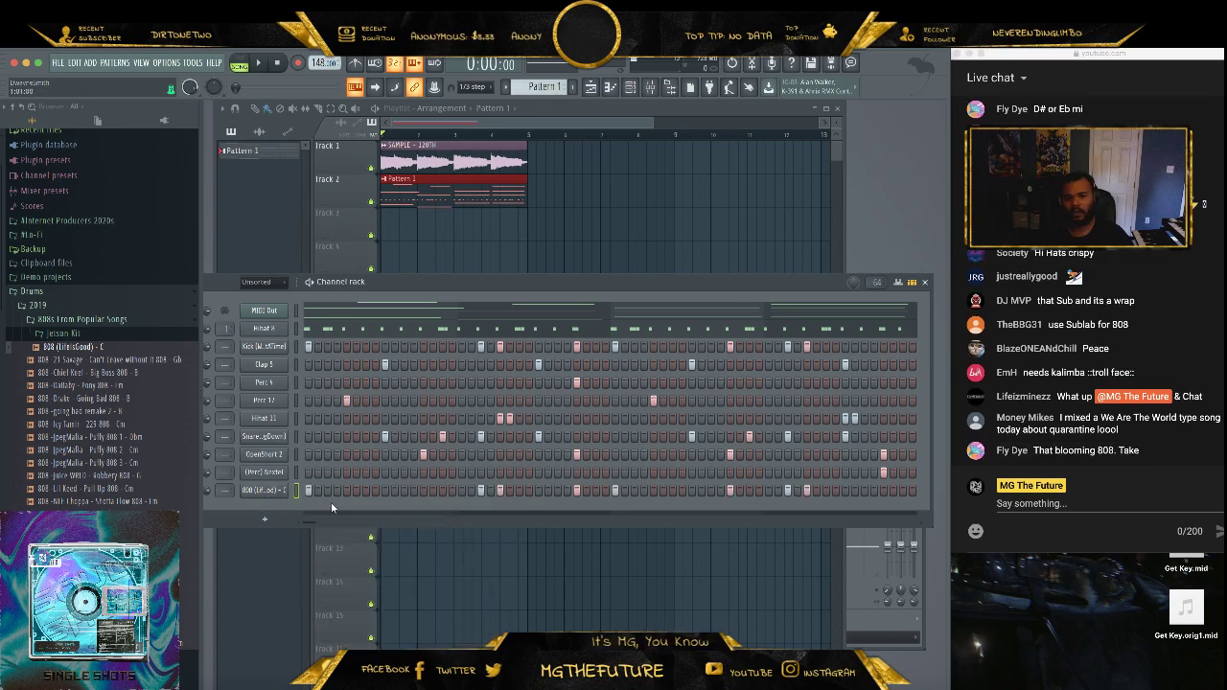
- Play the beat and add extra 808 hits on steps 13 and 57
key(space)
click(423, 490)
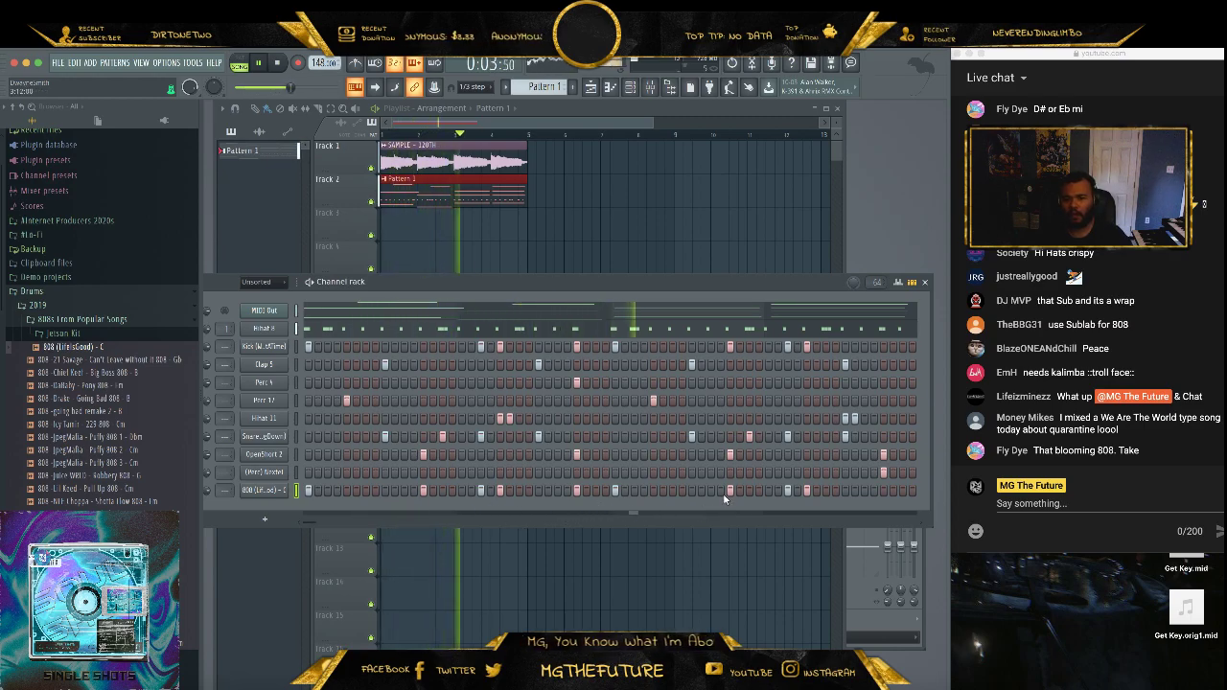
click(844, 489)
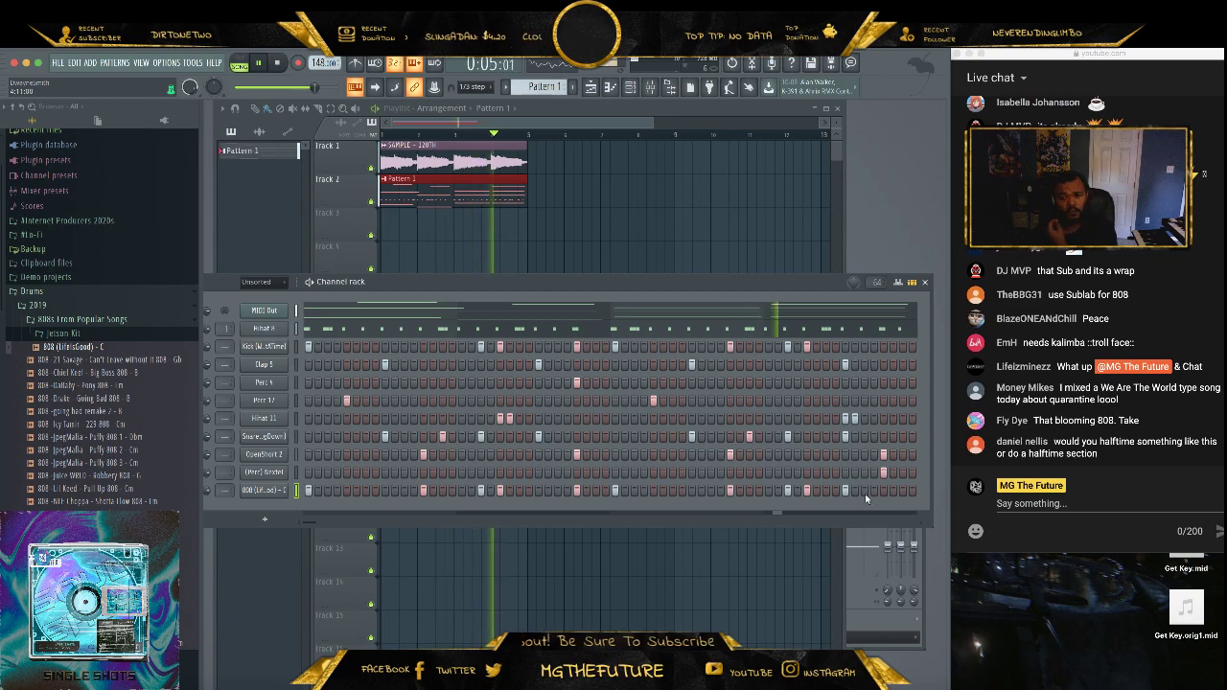
click(883, 490)
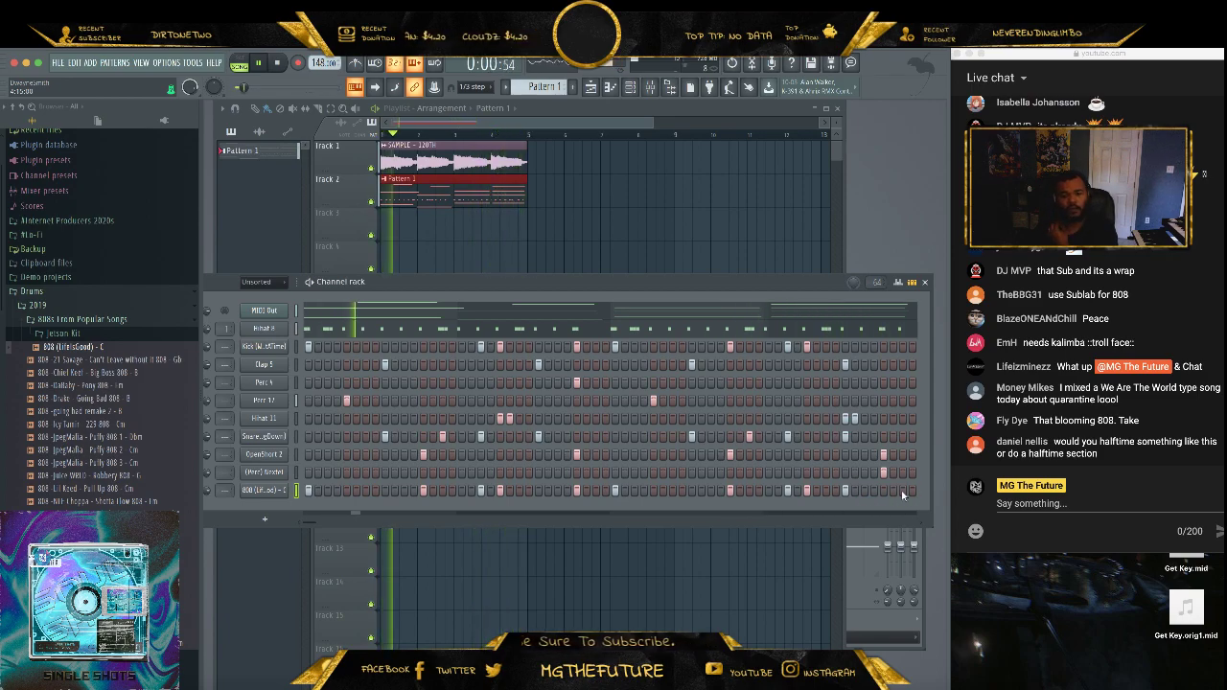
key(space)
- In the 808's piano roll, transpose all notes down to the pitch of the low ghost note in bar 1
right_click(320, 491)
click(329, 489)
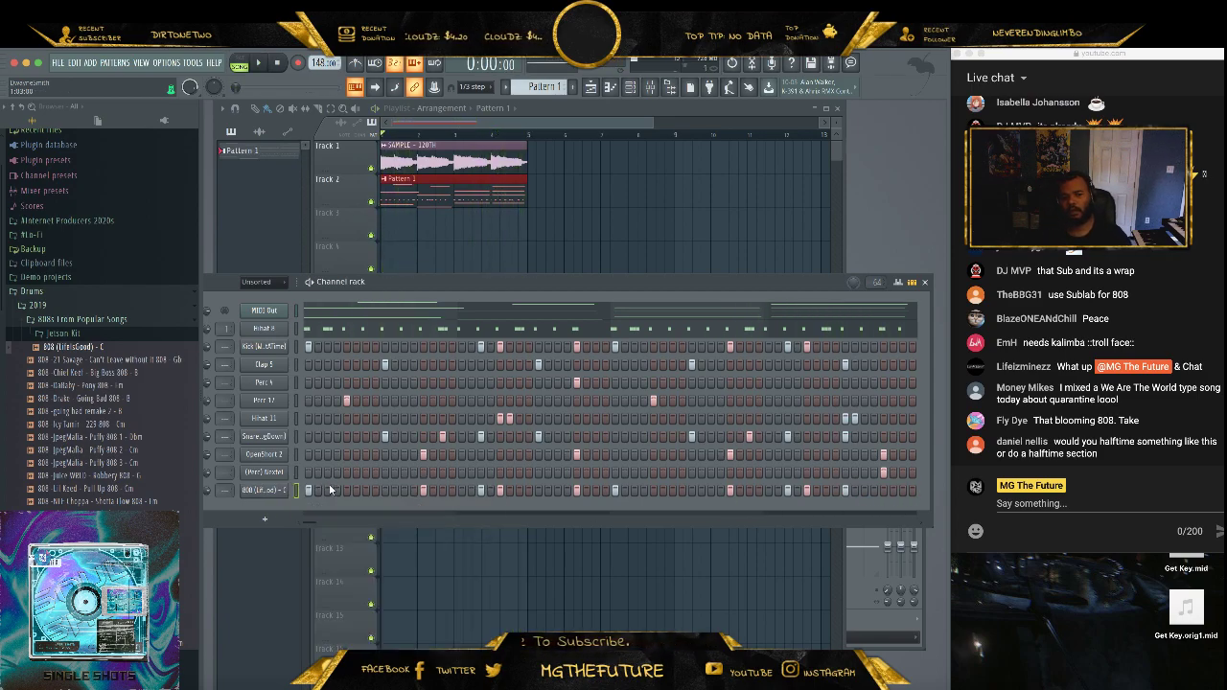
right_click(320, 492)
click(328, 490)
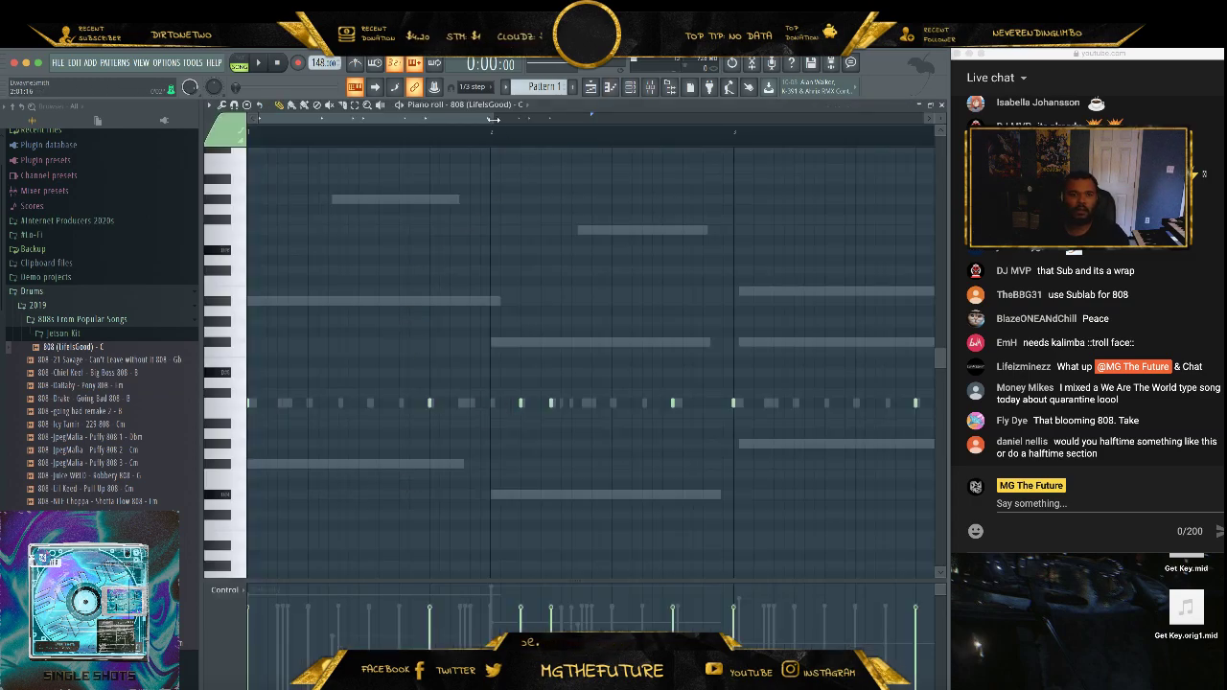
drag(492, 119, 736, 130)
key(super+a)
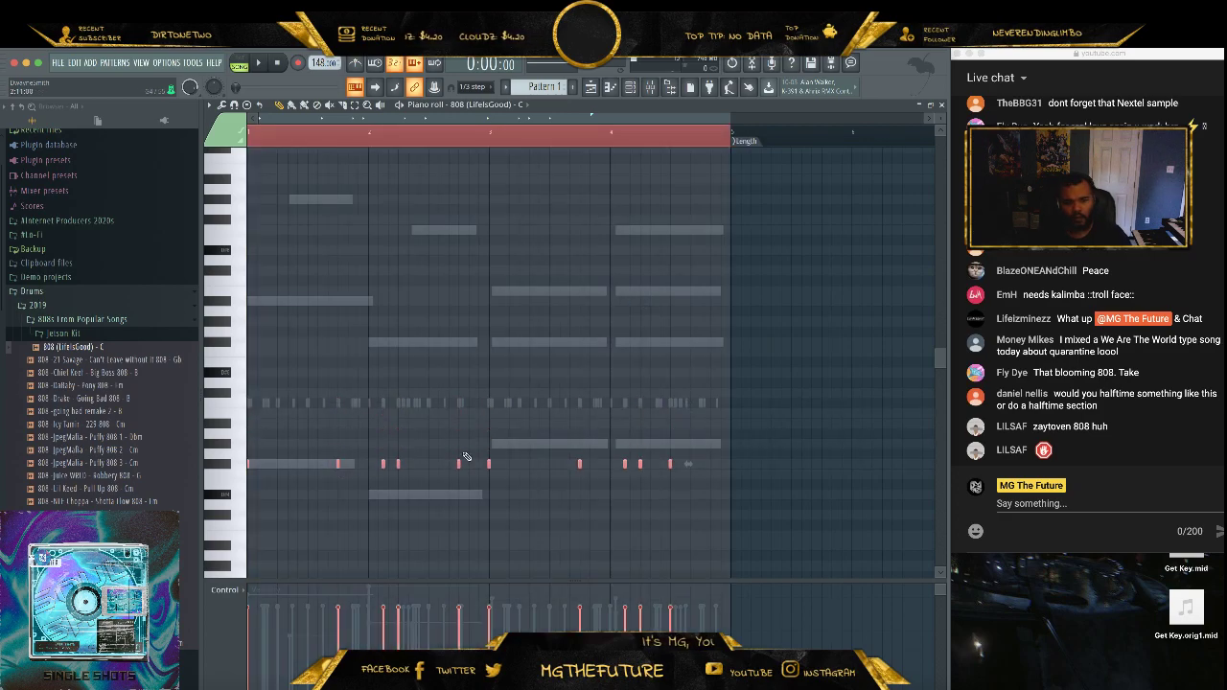
- Match the 808 notes in bars 2 to 4 to the low ghost notes, transpose the whole line up one octave and play it
drag(518, 460, 376, 499)
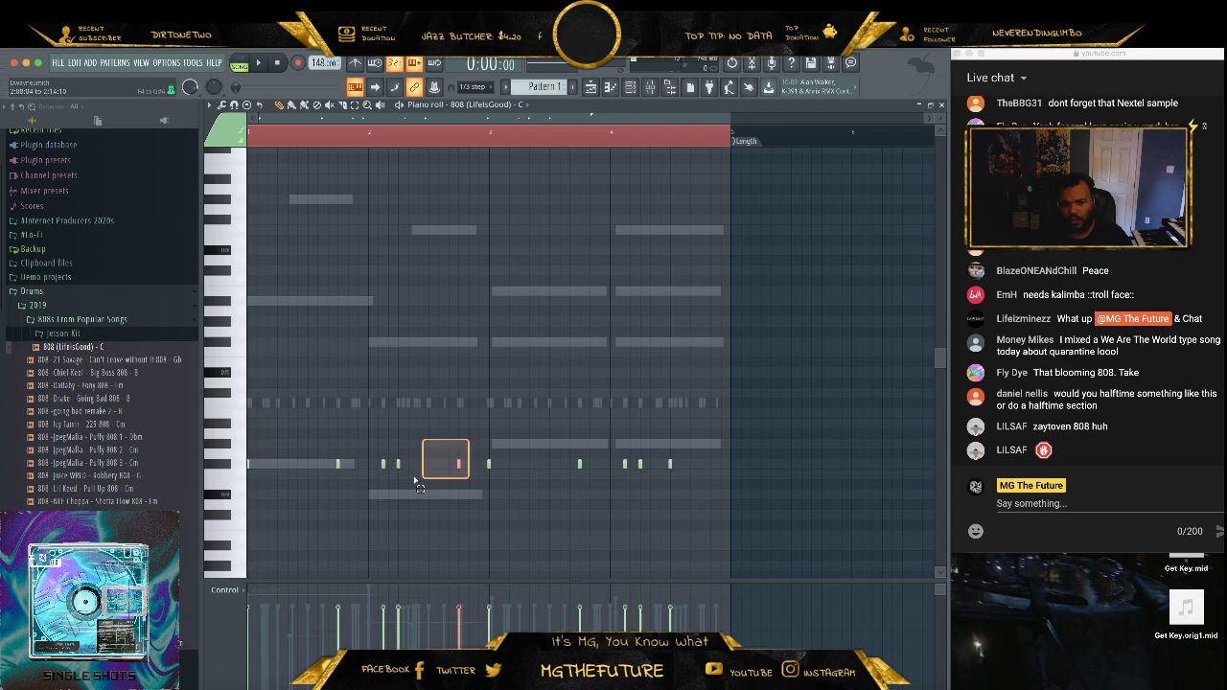
drag(419, 486, 395, 481)
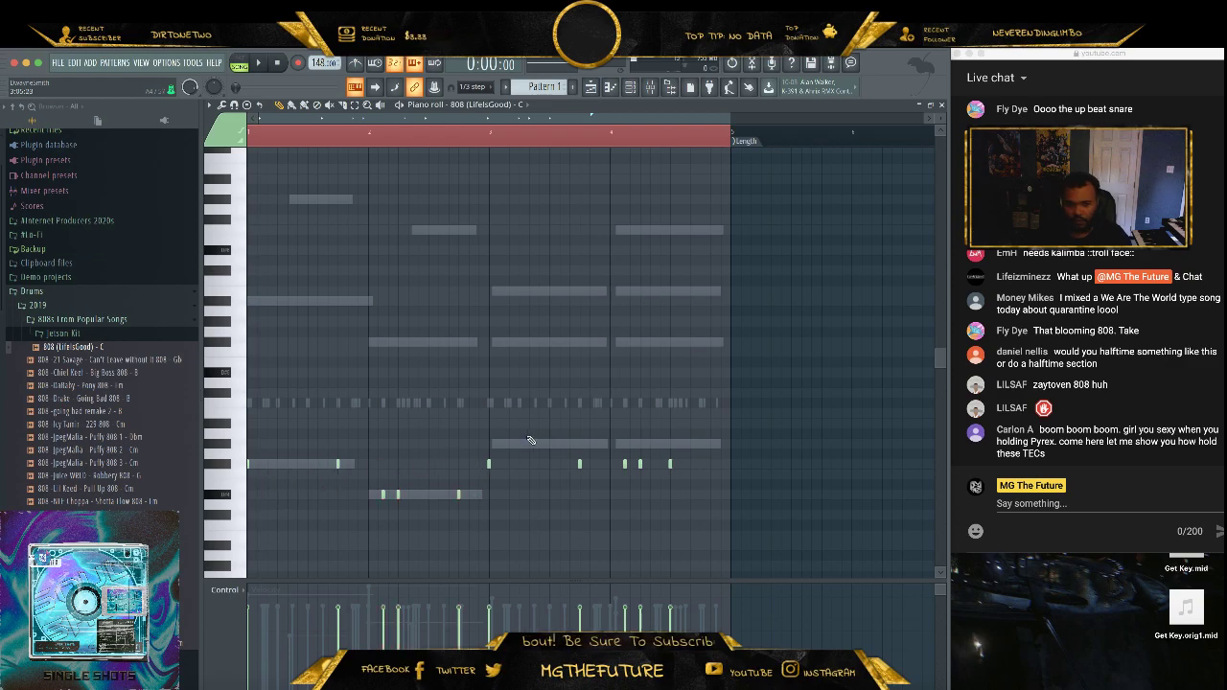
drag(707, 450, 617, 489)
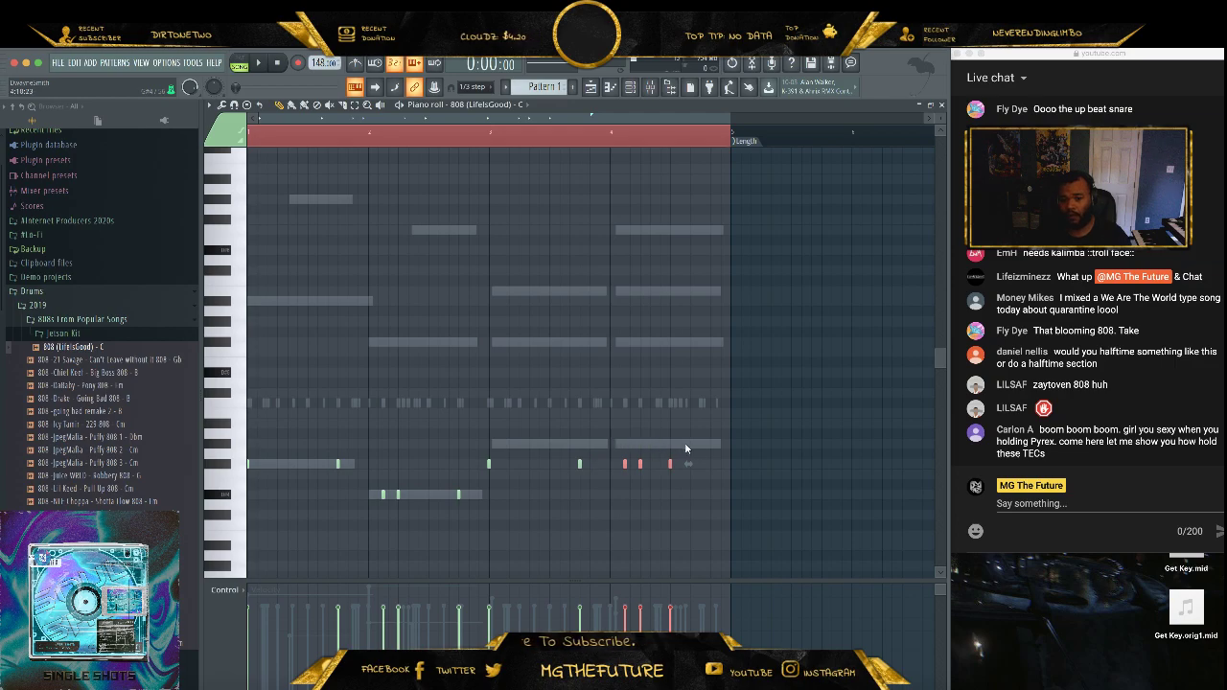
drag(698, 447, 452, 485)
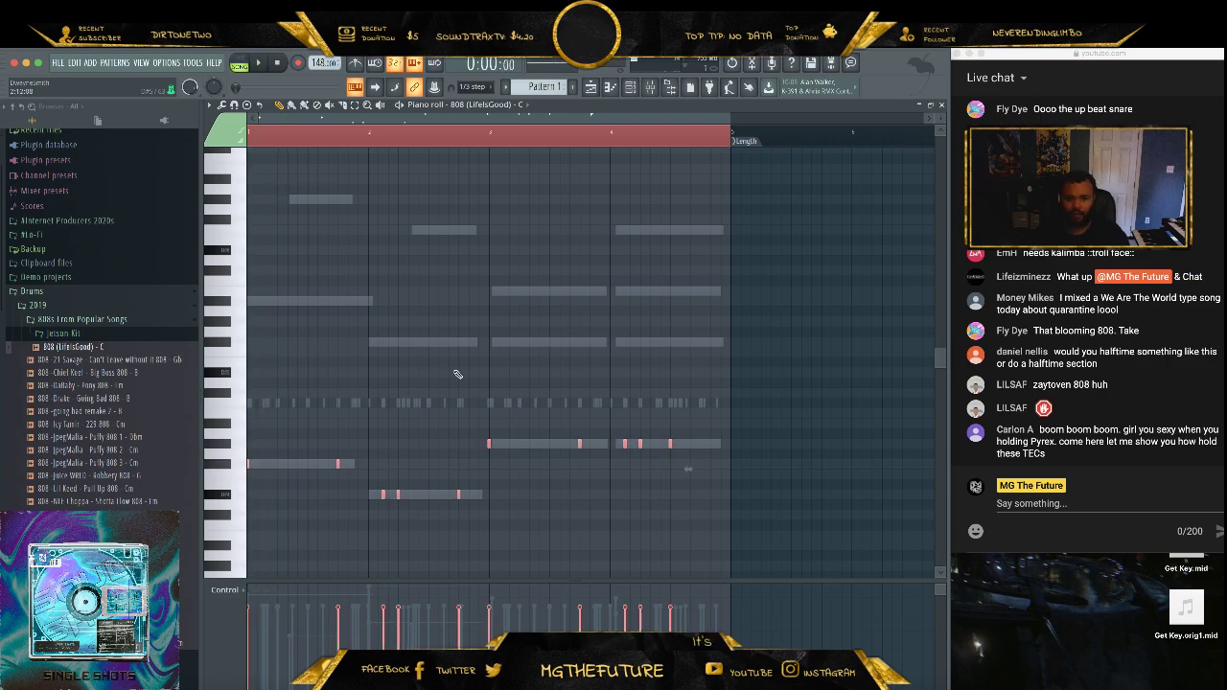
key(ctrl+Up)
key(space)
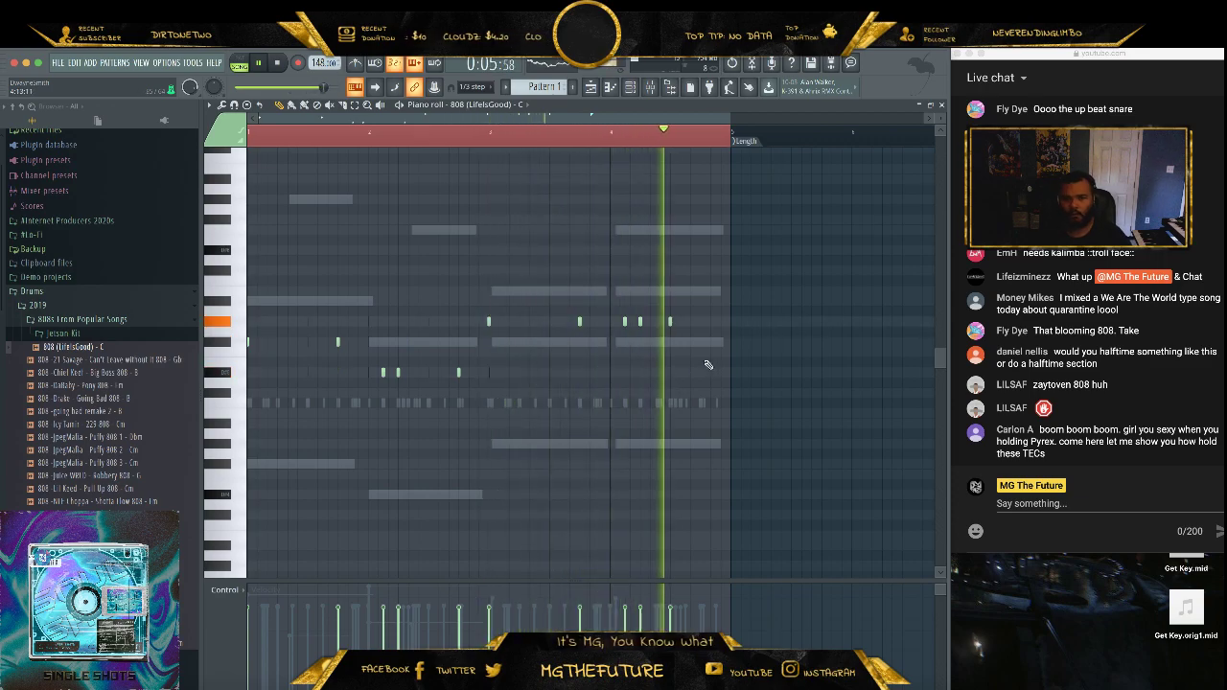
- Stop playback and reshape the last three 808 notes in bar 4 into a descending run starting one octave higher
key(space)
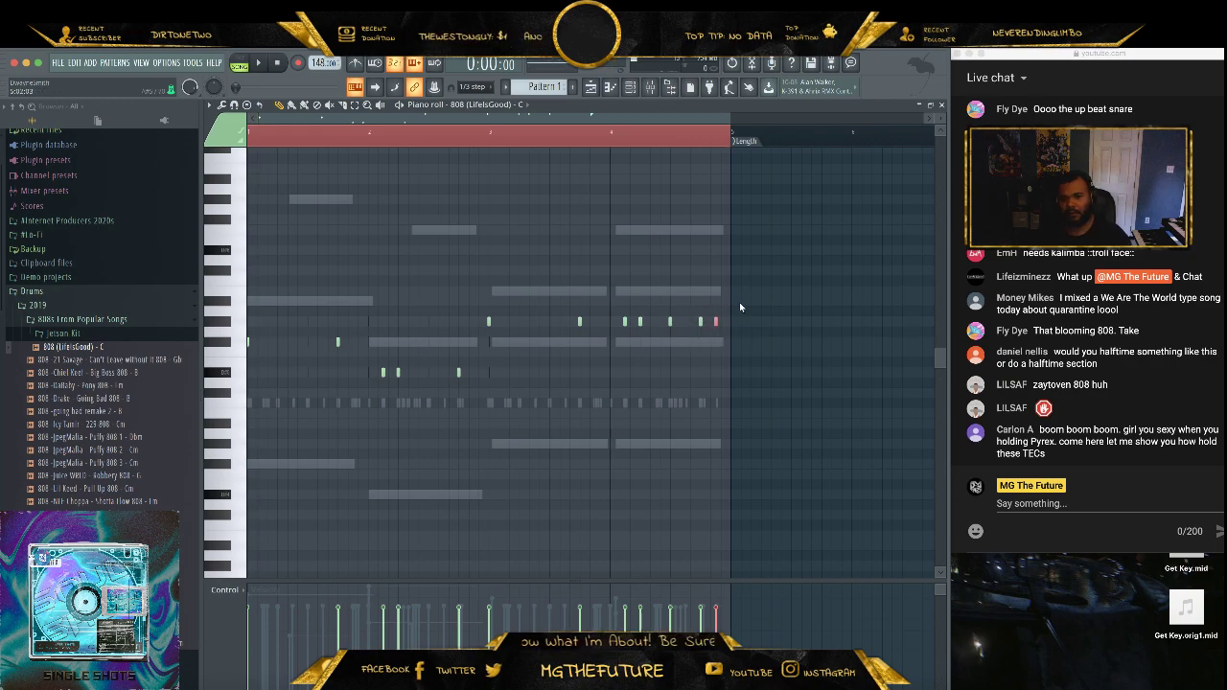
key(ctrl+Up)
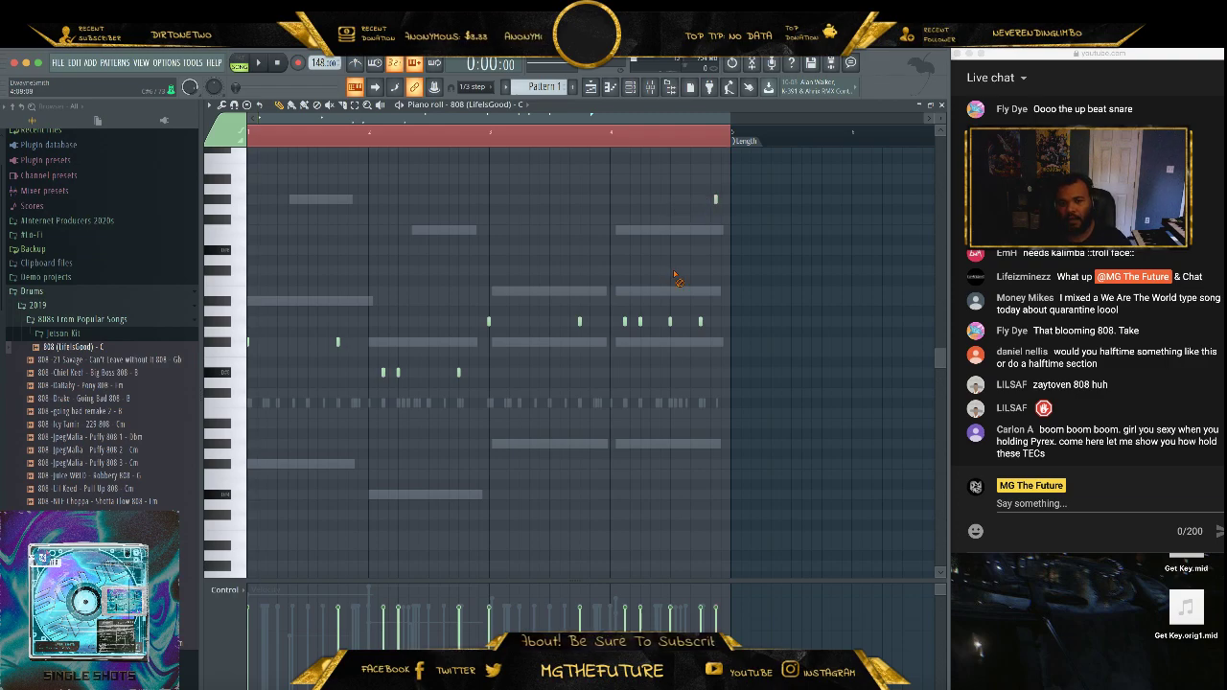
drag(675, 308, 659, 345)
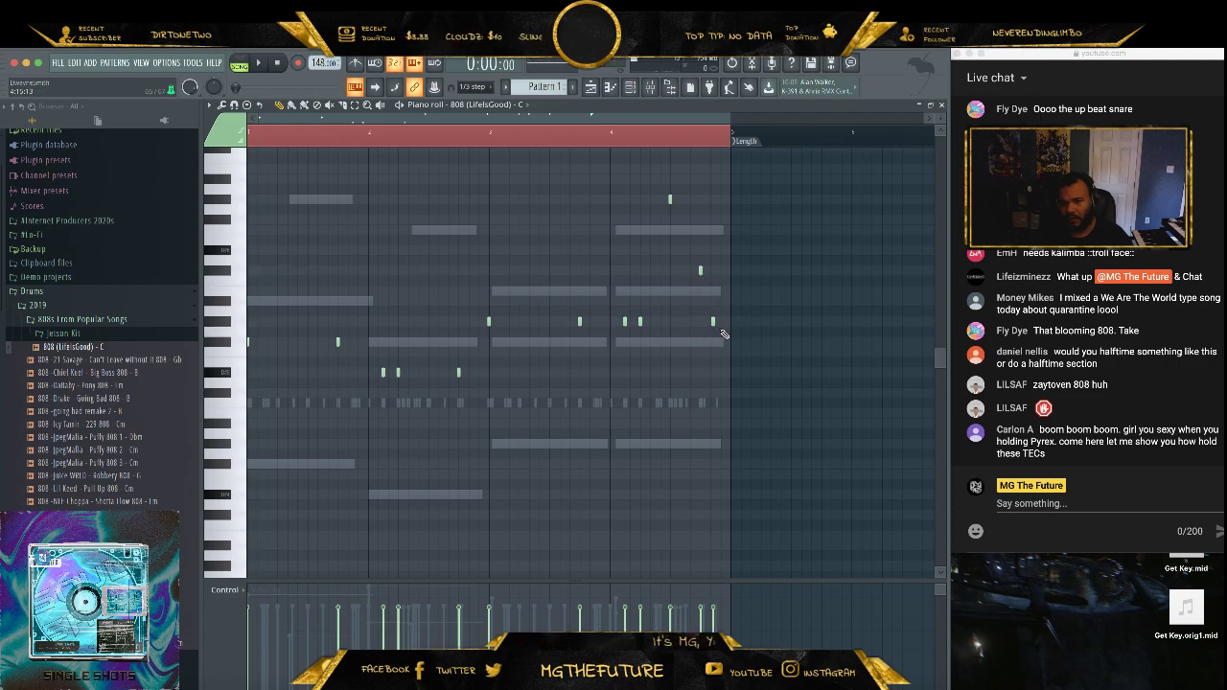
- Set snapping to Line, realign the last 808 note in bar 4 and play the line
click(471, 87)
click(476, 101)
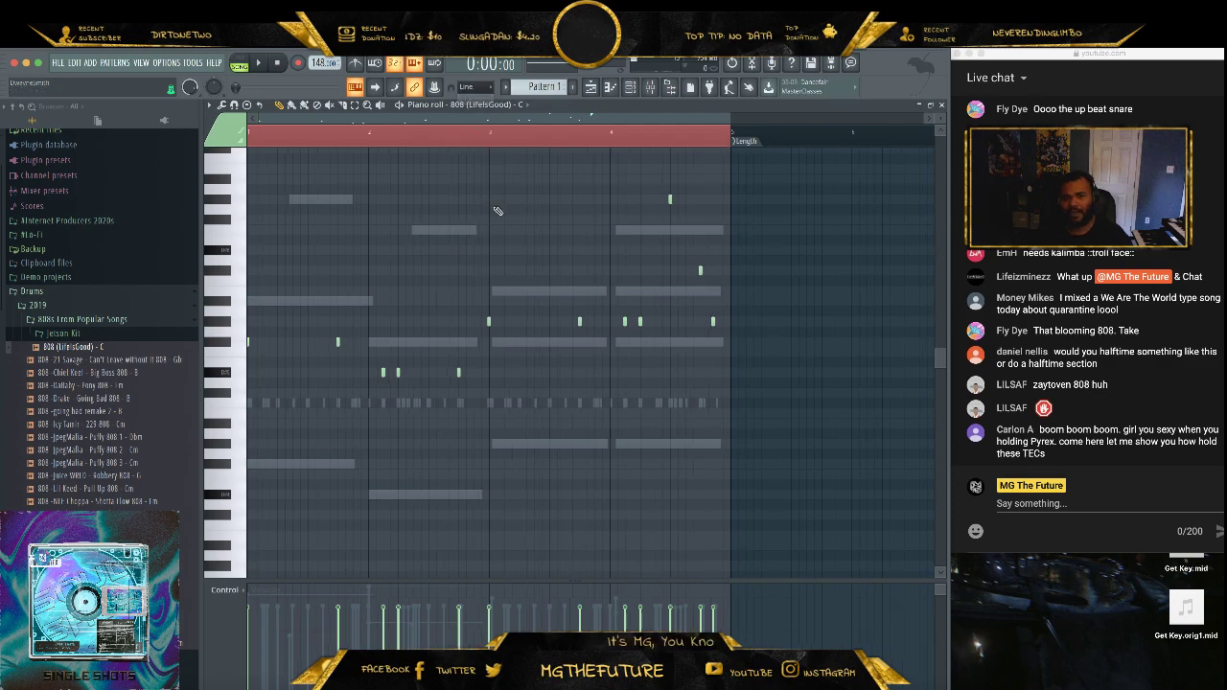
key(space)
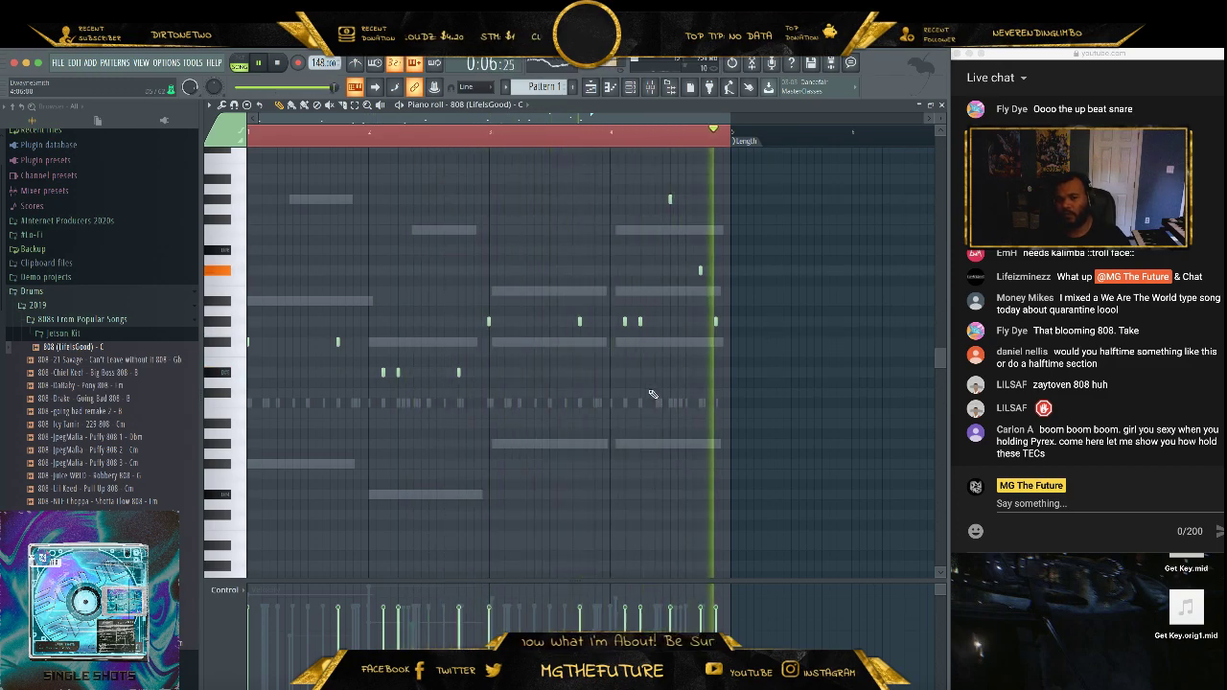
key(space)
drag(718, 121, 688, 120)
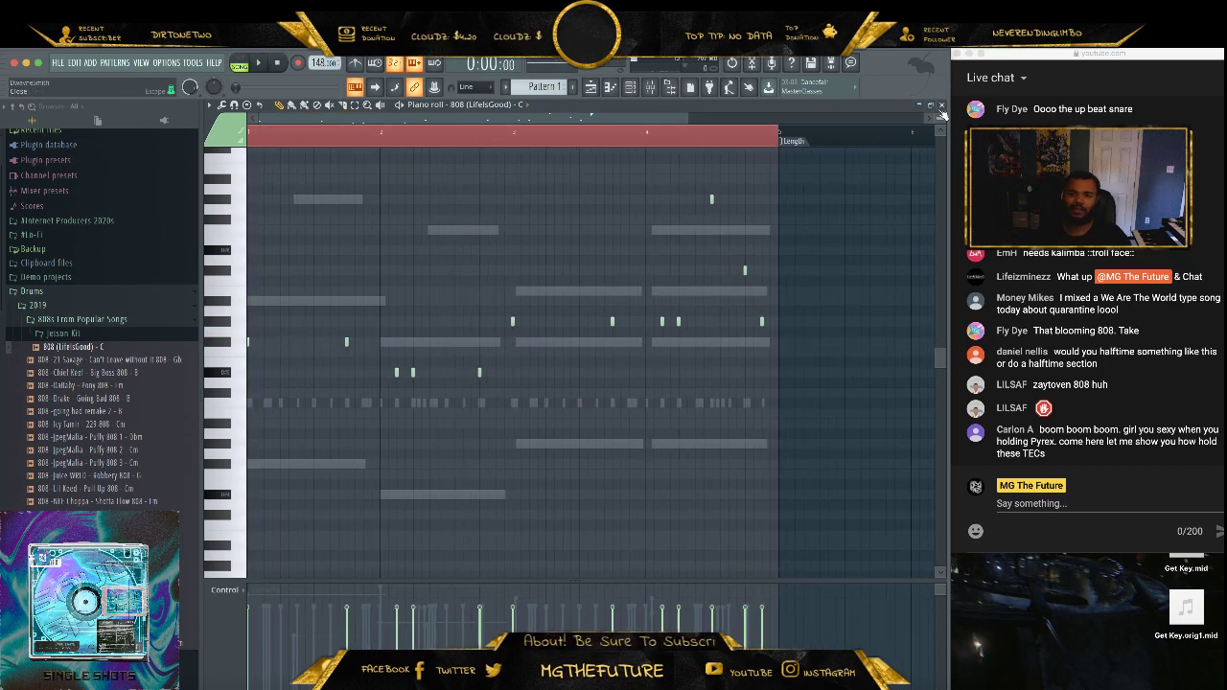
- Look through the 808 channel's sample, envelope and miscellaneous settings, then close them with the beat playing
click(940, 107)
click(254, 490)
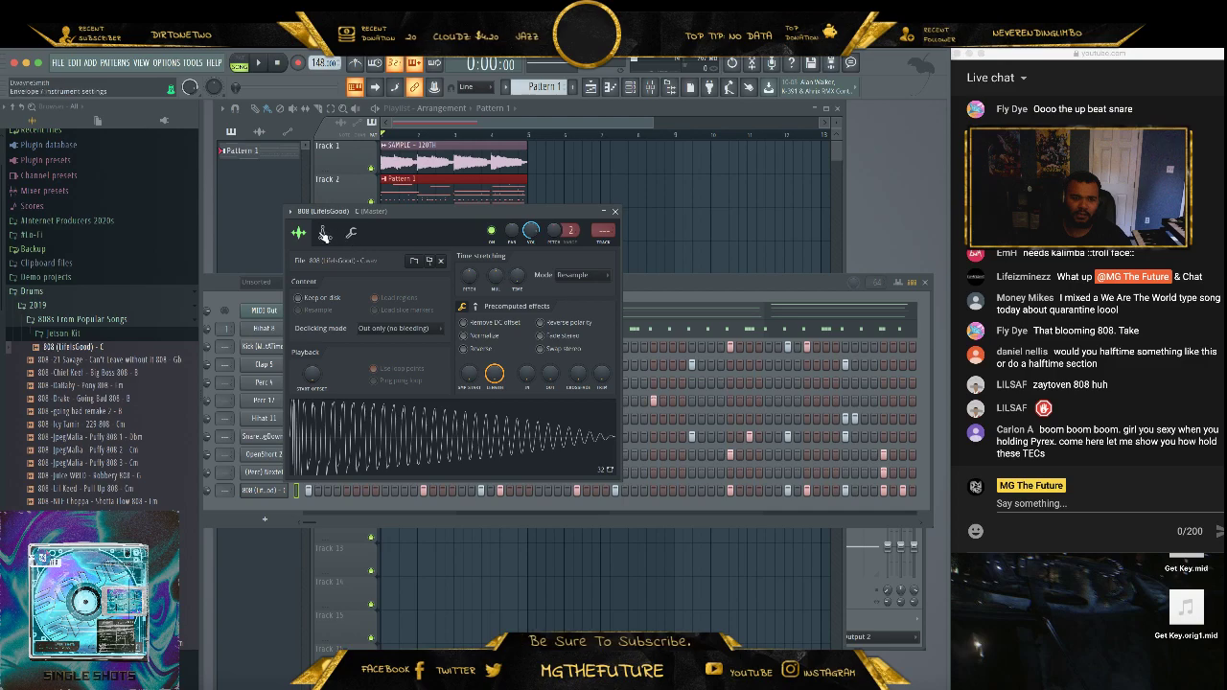
click(324, 234)
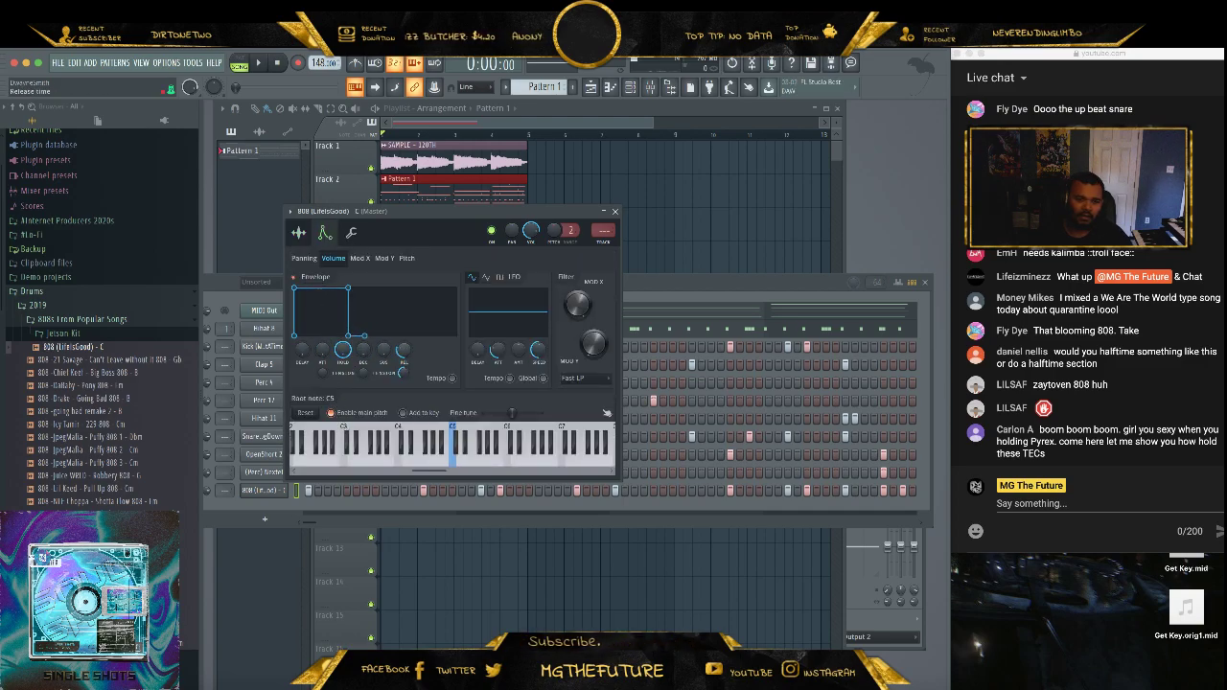
click(351, 233)
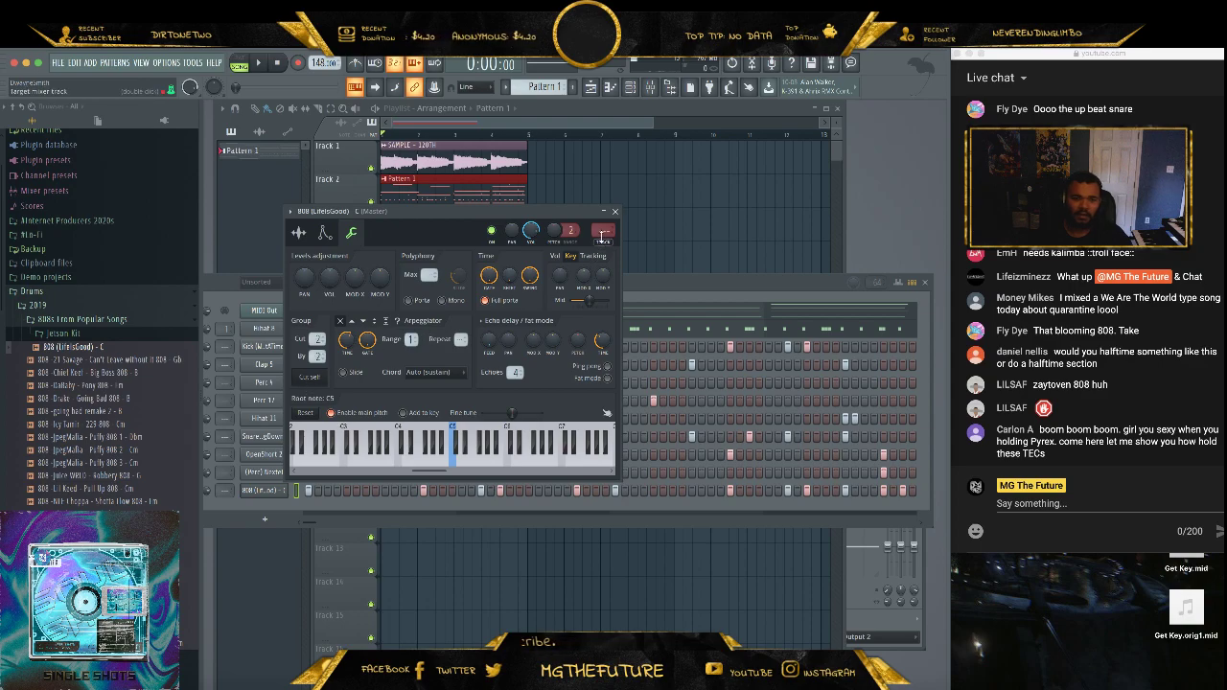
key(space)
key(Escape)
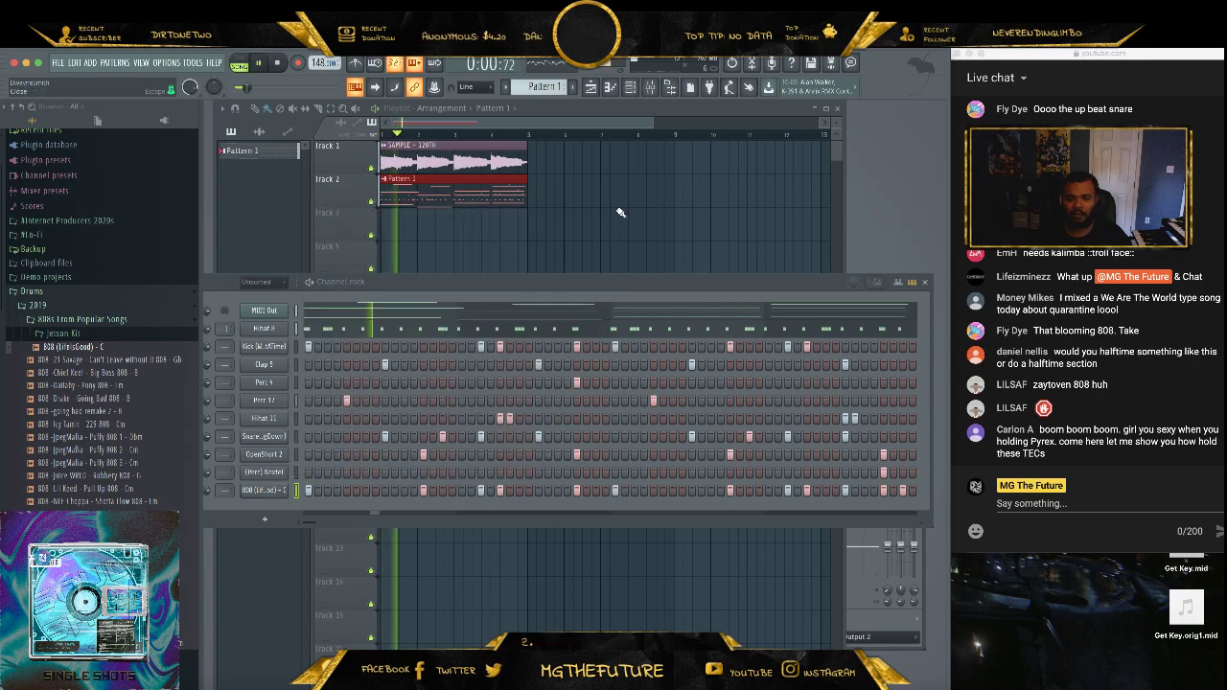
- In the 808's piano roll, add a second high note right after the octave-raised one in bar 4
click(540, 317)
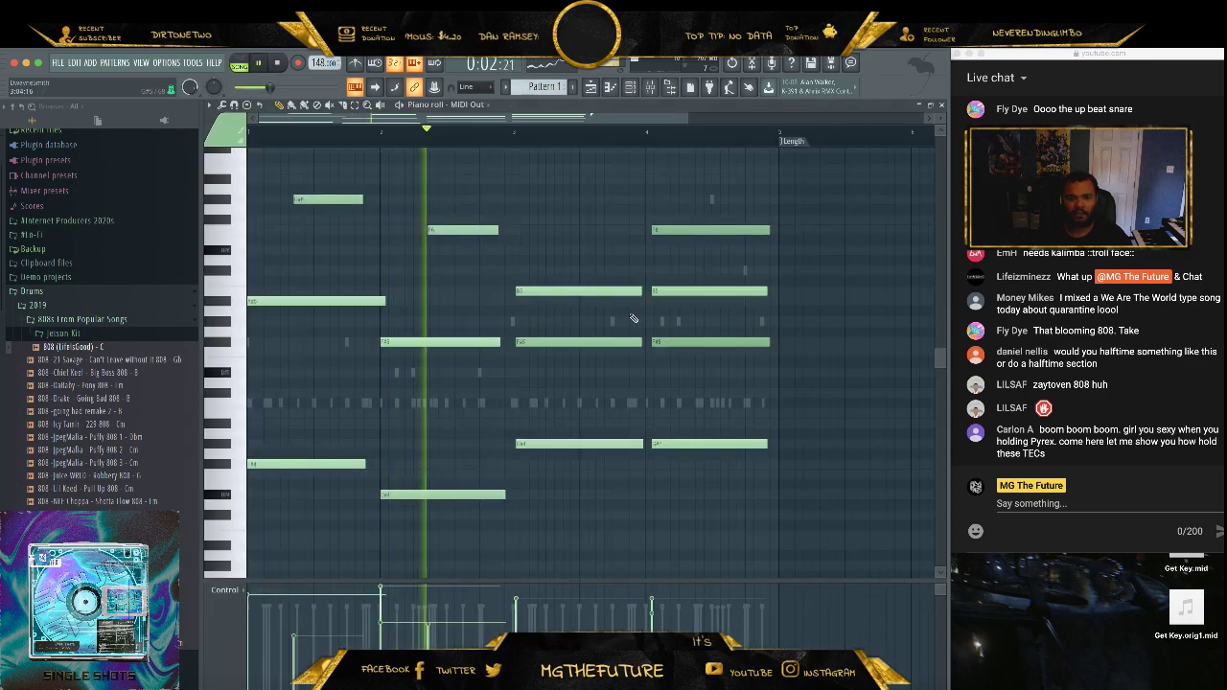
click(942, 105)
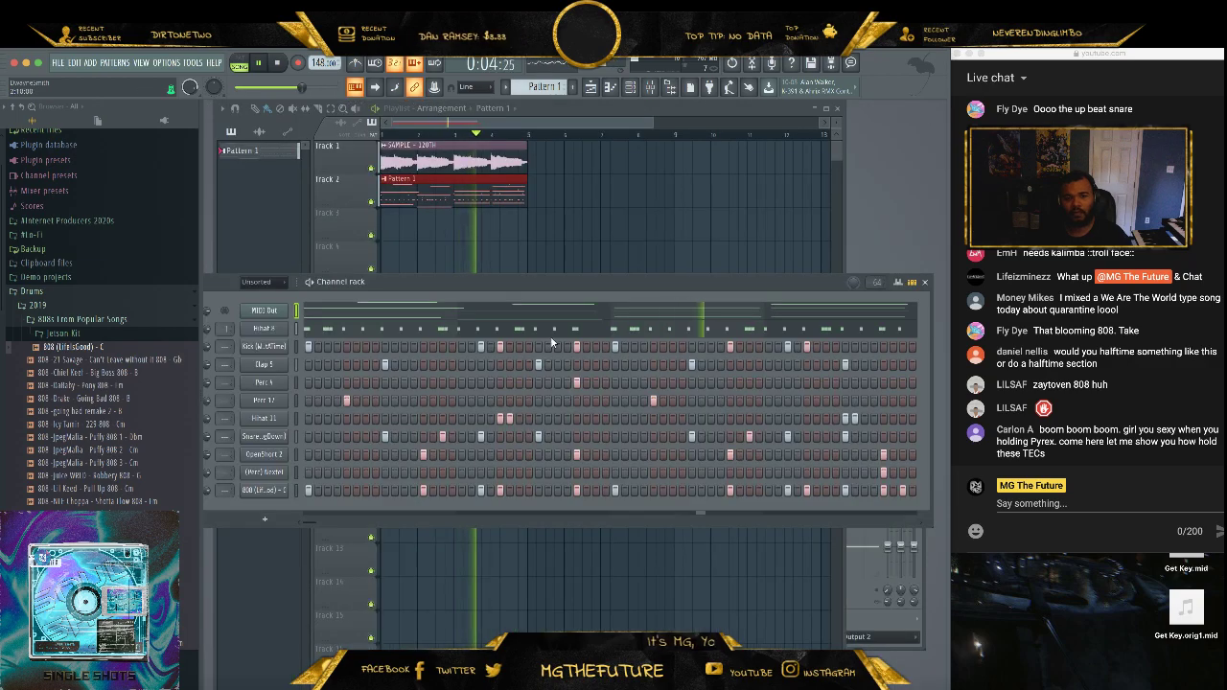
right_click(284, 495)
click(321, 490)
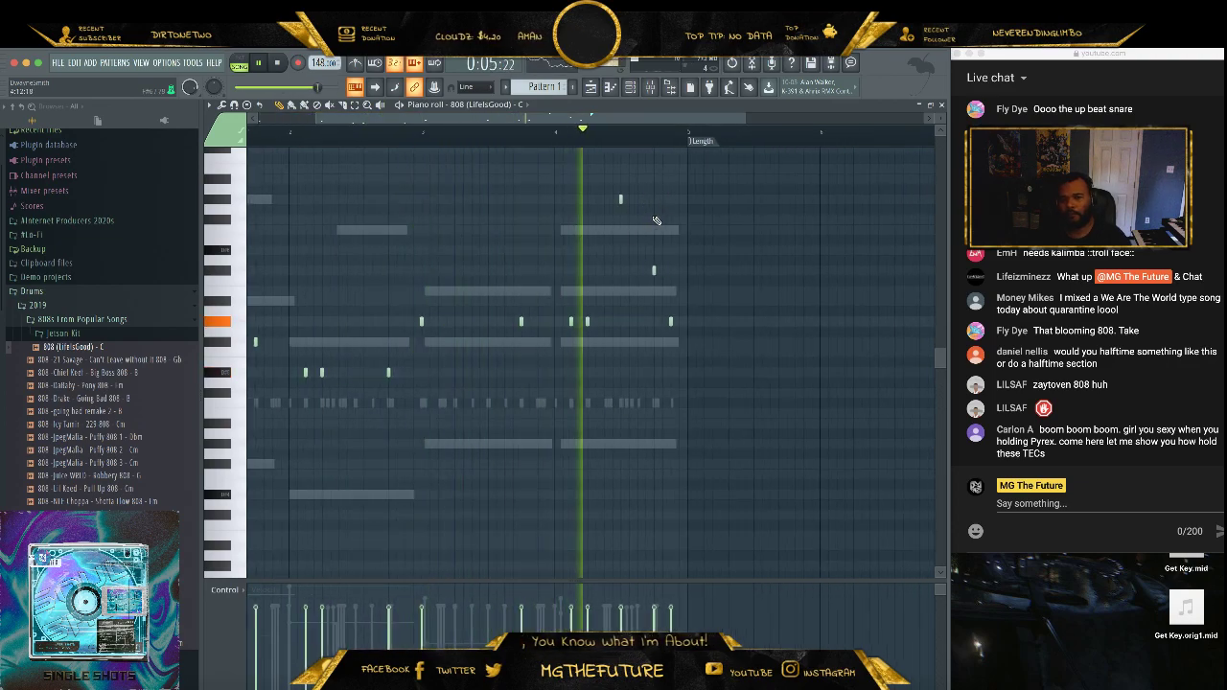
drag(746, 120, 656, 121)
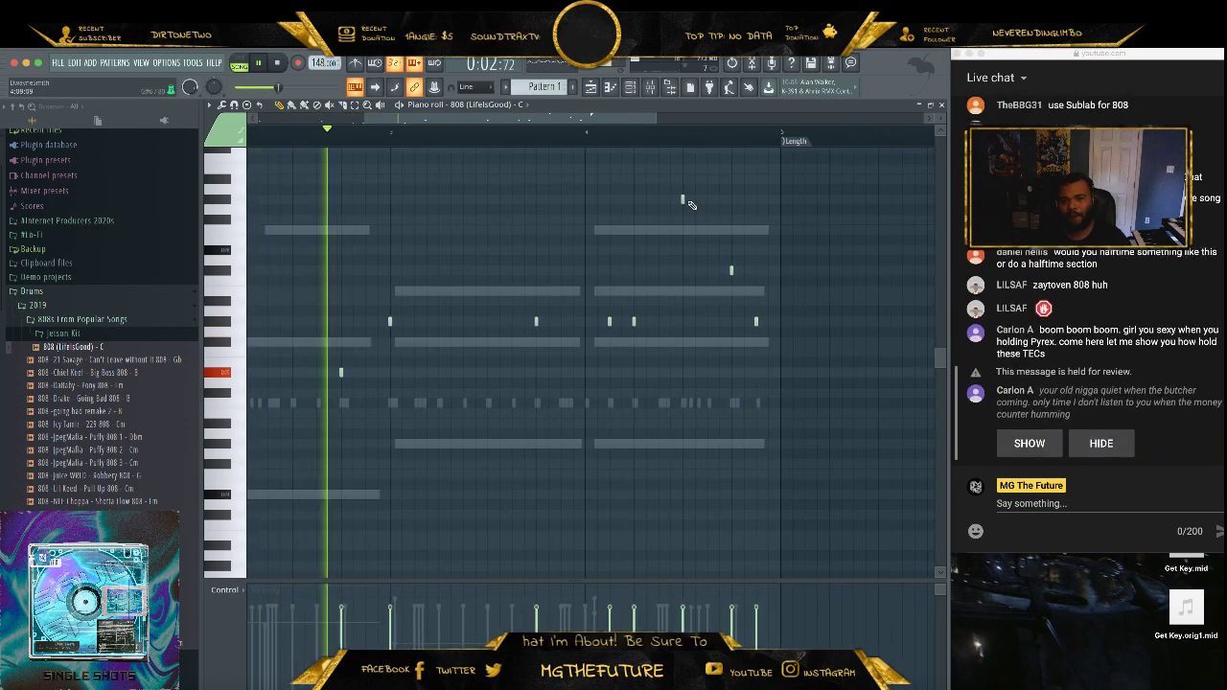
click(708, 200)
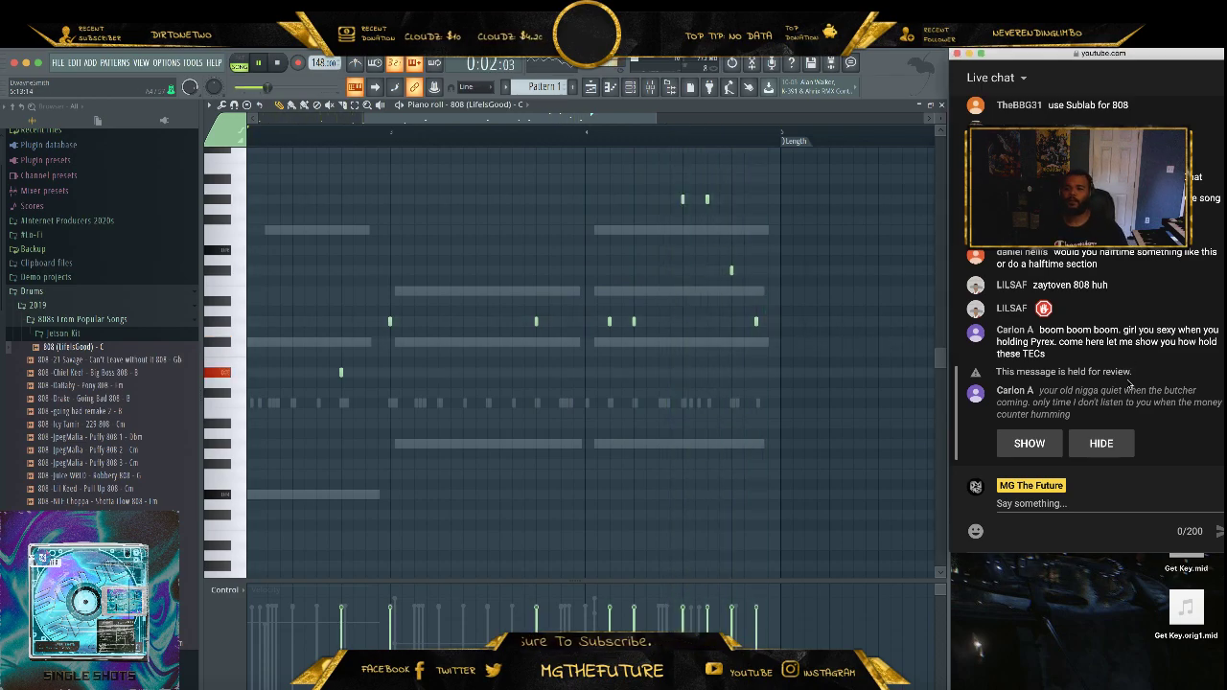
- Switch to the YouTube live chat and approve the two messages held for review
drag(1117, 392, 1110, 403)
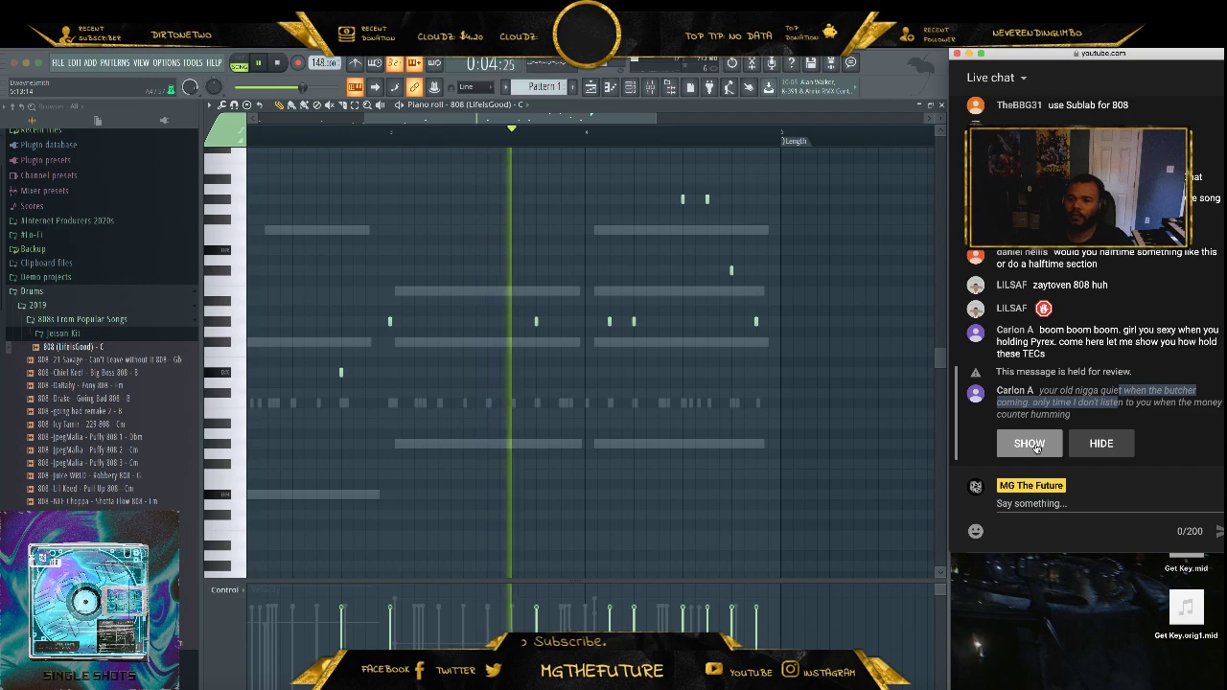
click(1031, 349)
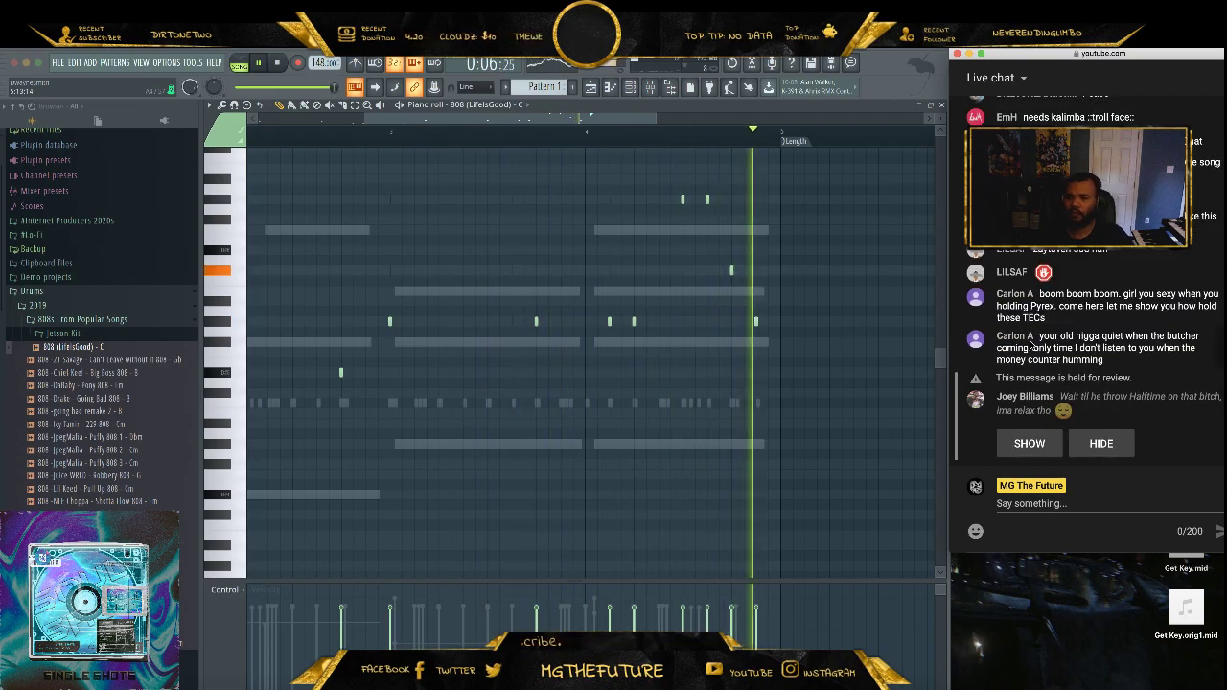
click(1027, 444)
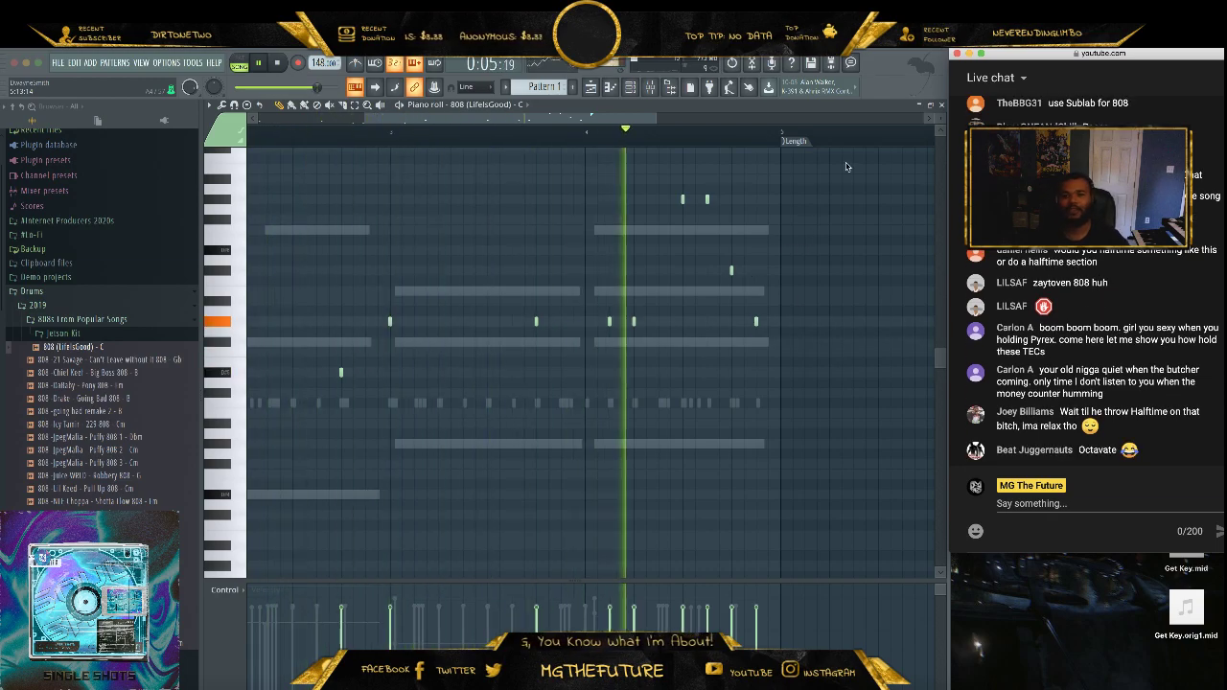
- Close the 808's piano roll and play the full beat alongside the channel rack
click(941, 105)
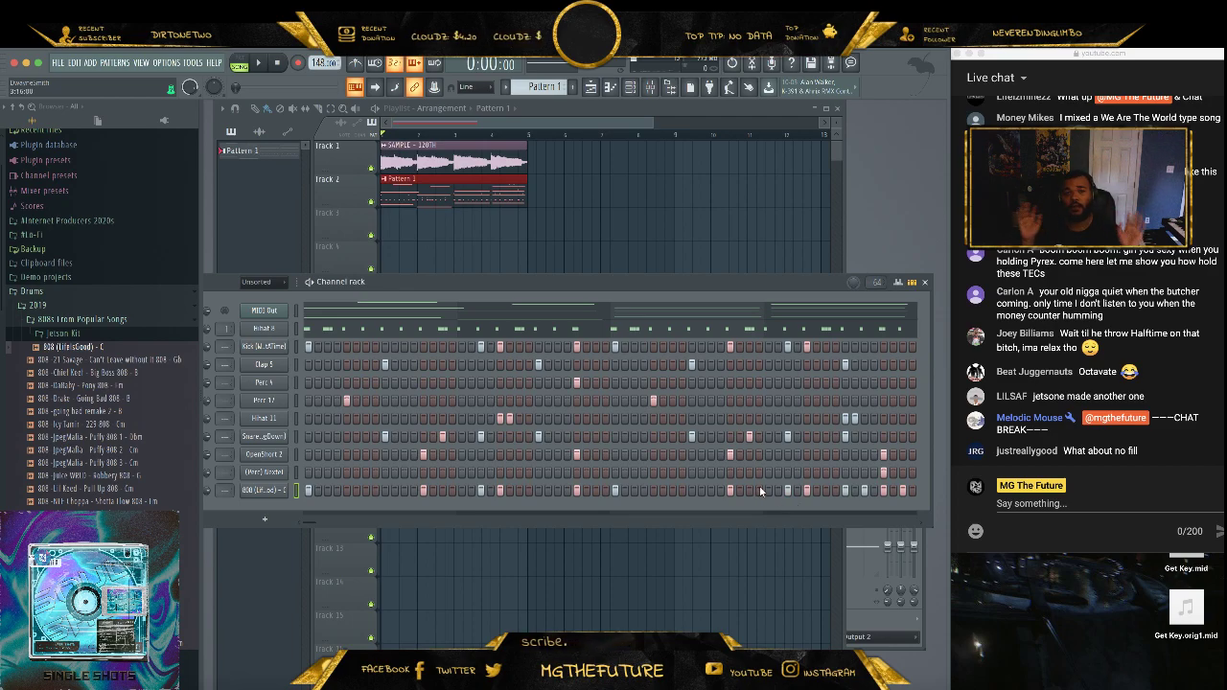
key(space)
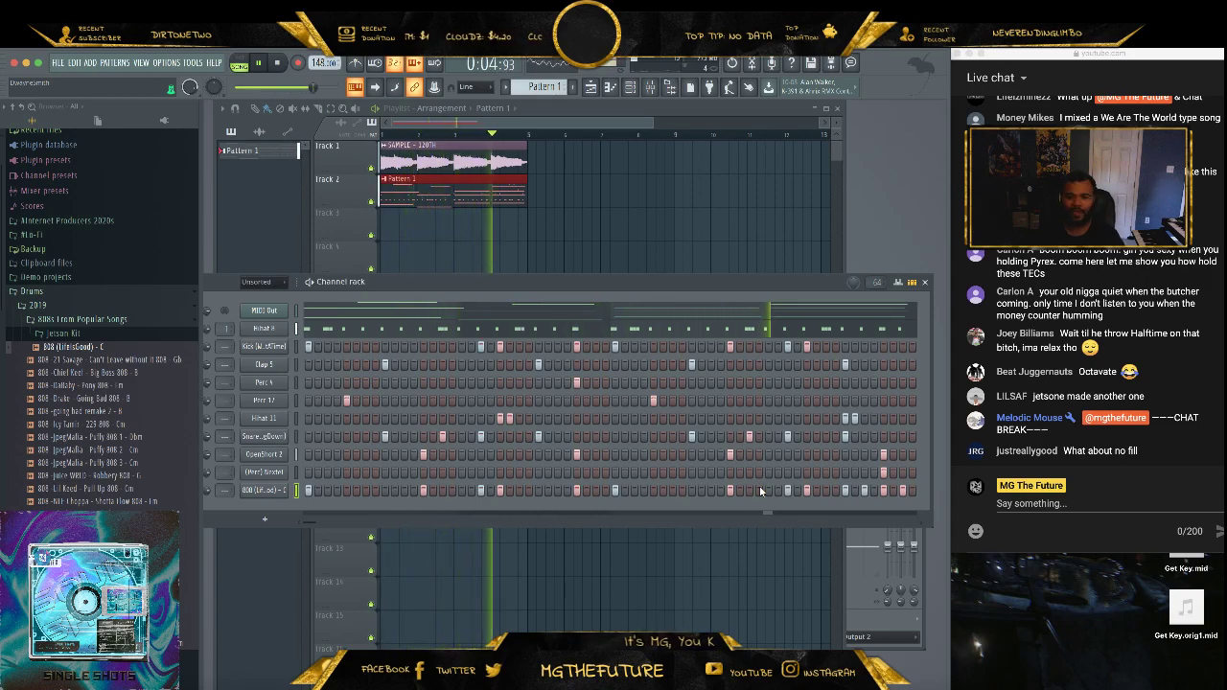
key(space)
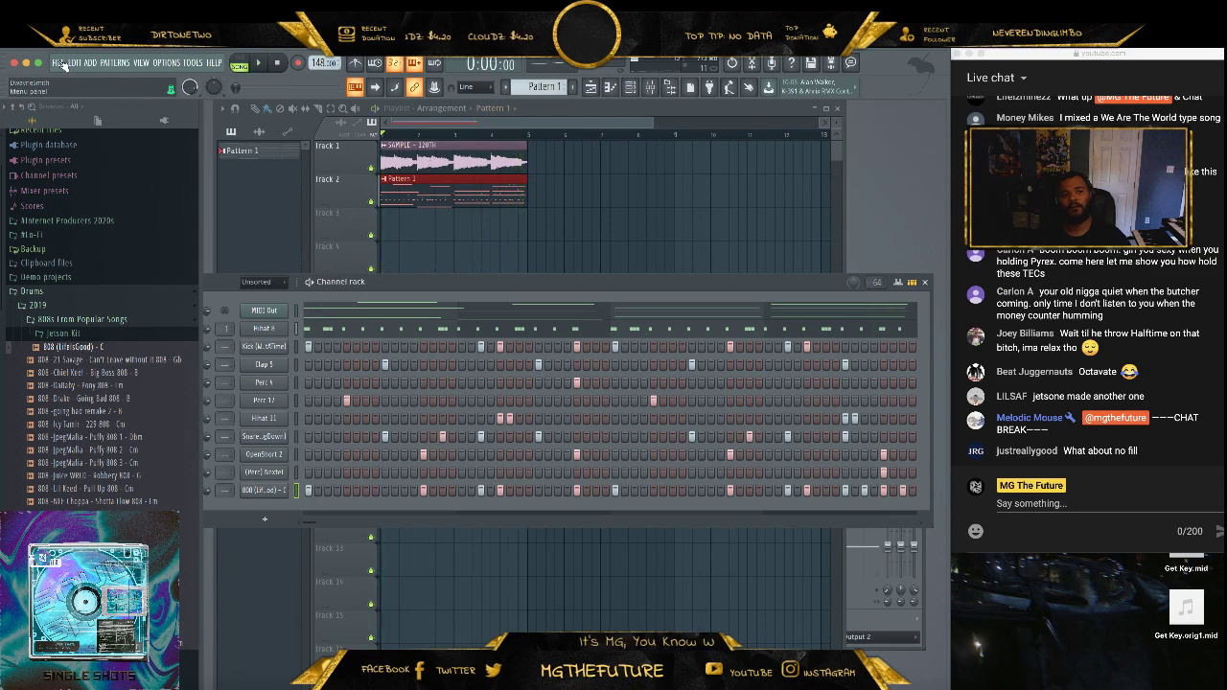
- Save the project as "MGTF - LIVE - NEEDS KALIMBA" in the 03 March 2020 folder
click(58, 62)
click(81, 130)
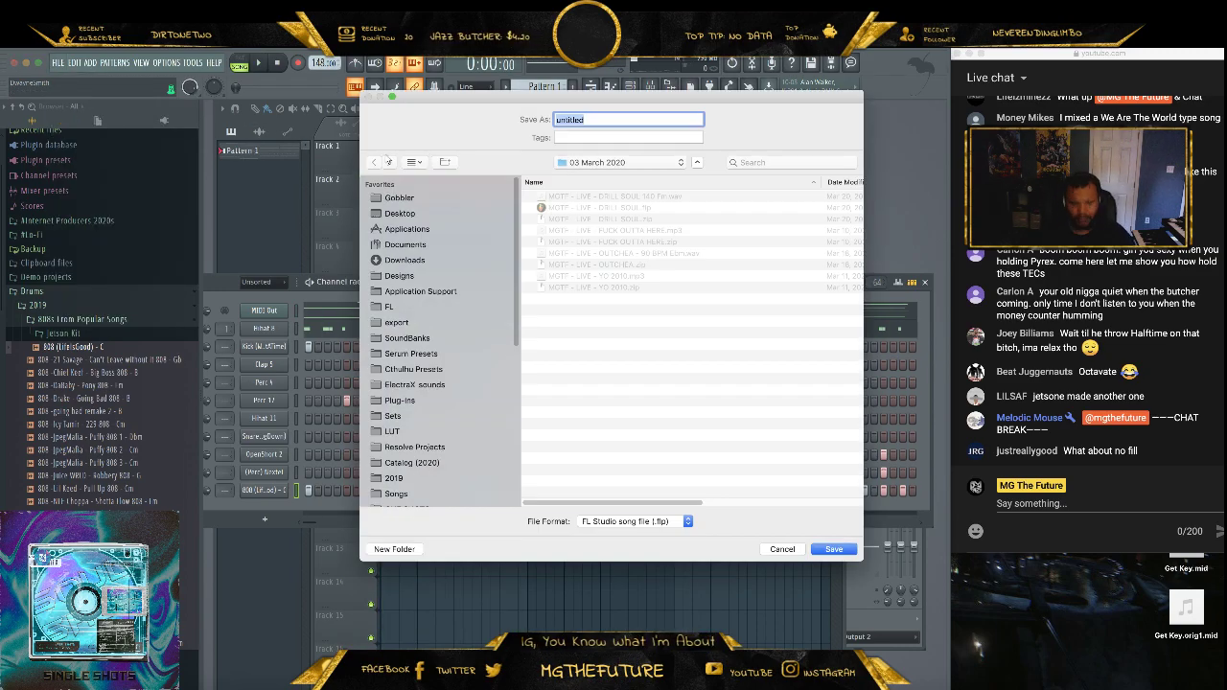
text(MGTF - LIVE - NEEDS KALI)
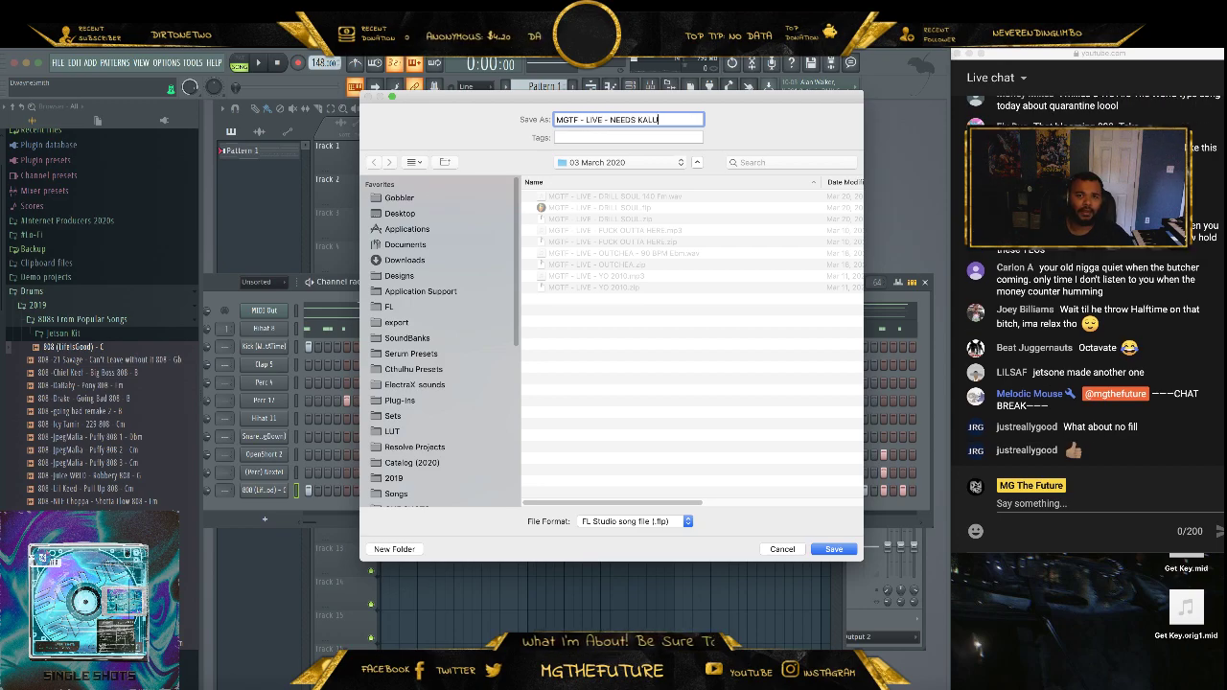
text(MBA)
key(Return)
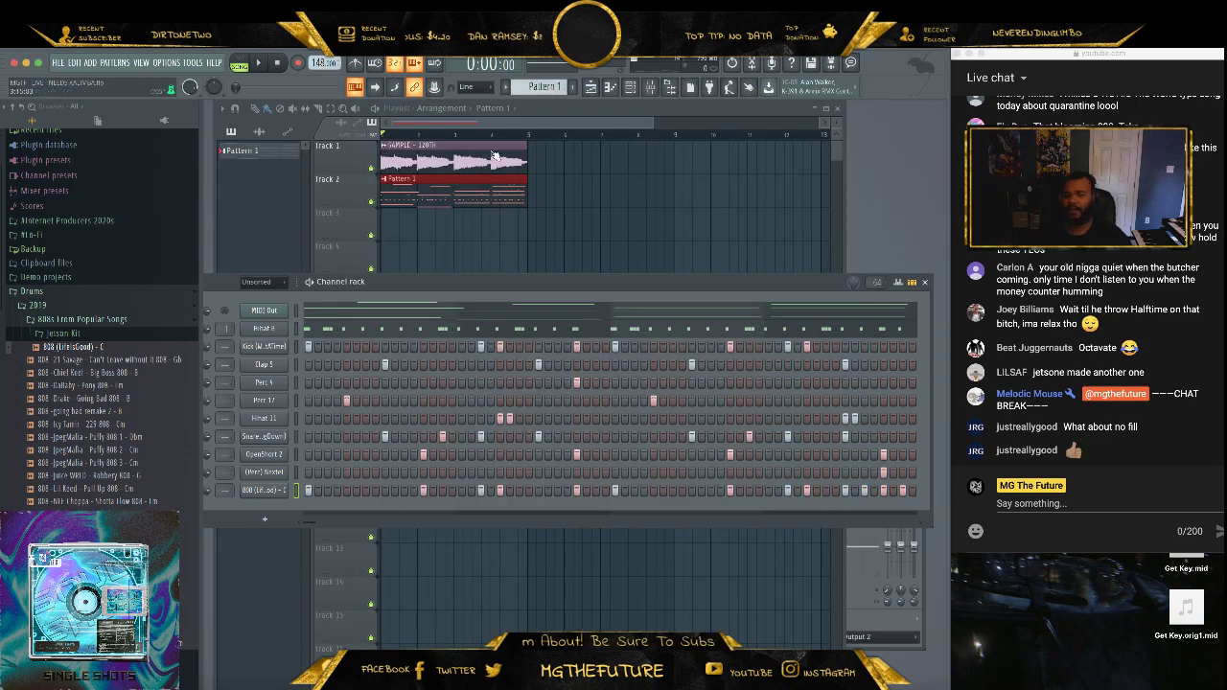
- Insert a Serum instrument channel above MIDI Out in the channel rack
right_click(272, 320)
mouse_move(316, 393)
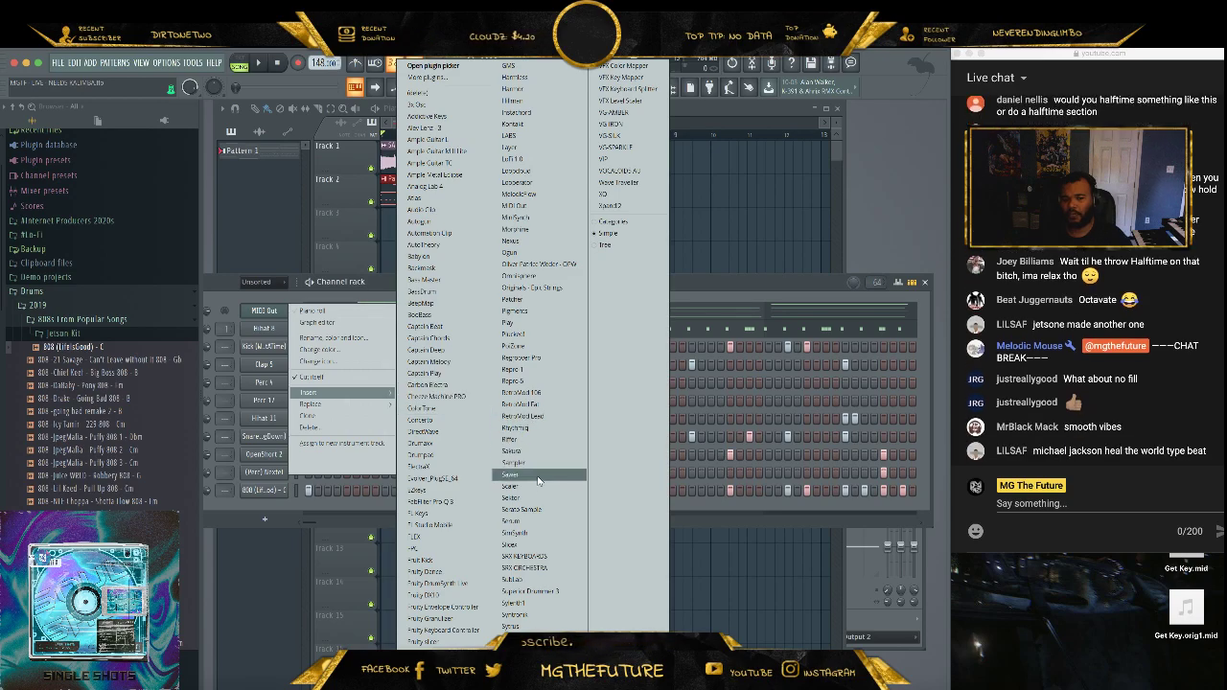
click(526, 522)
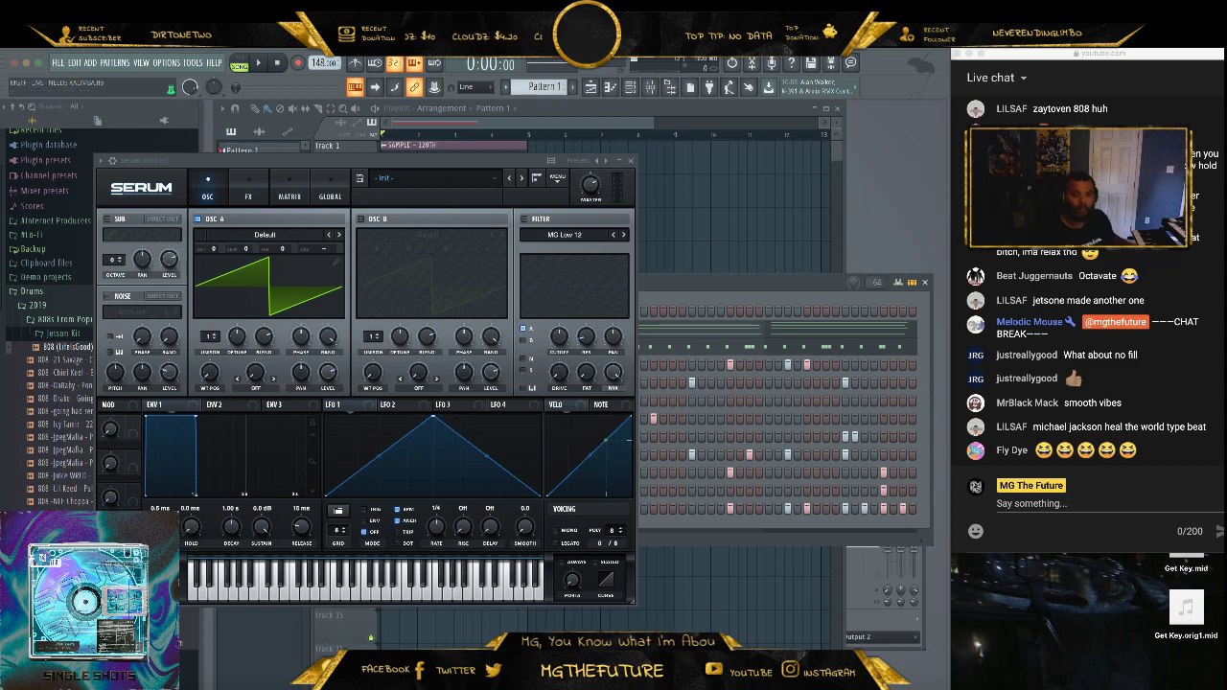
- Load the MALLET - Balafon 04 preset in Serum from the Echo Sound Works Sphere mallets and close the synth
click(431, 177)
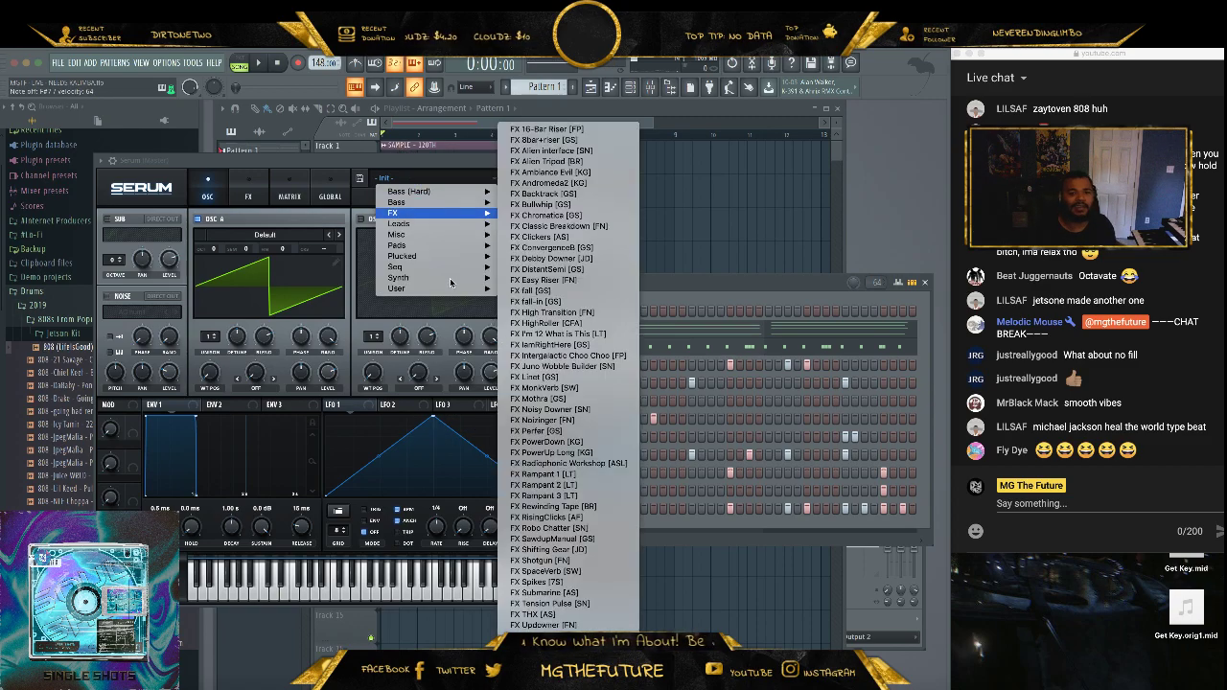
mouse_move(448, 289)
mouse_move(634, 418)
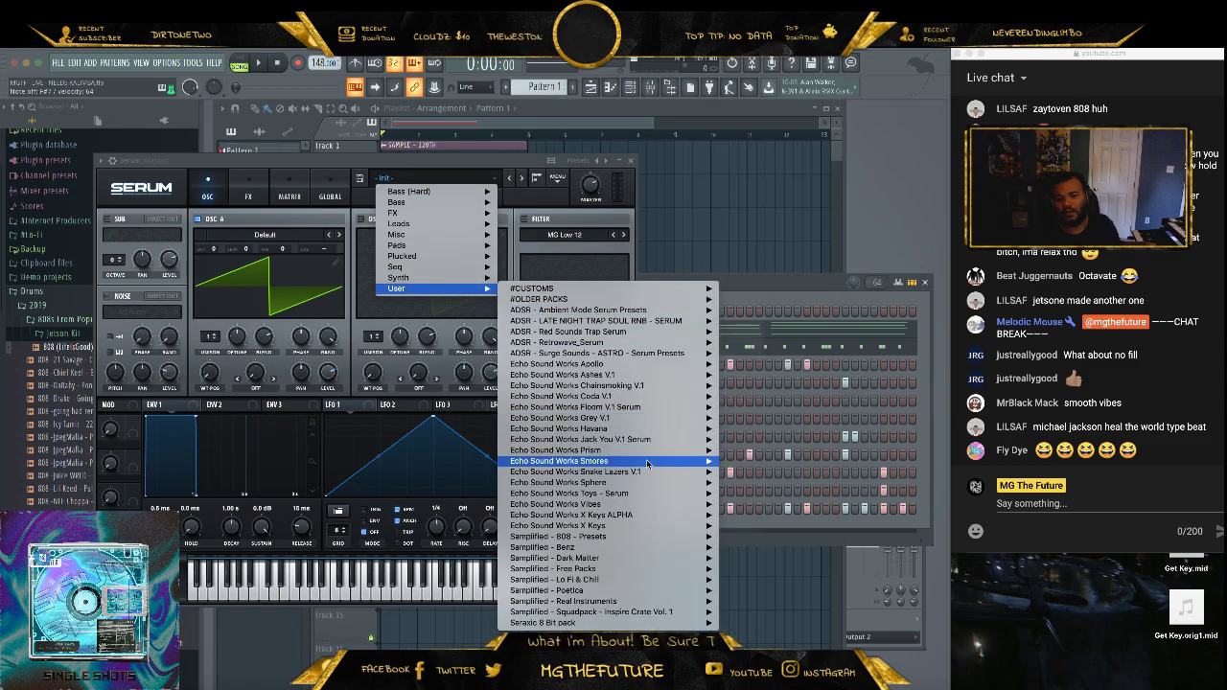
mouse_move(643, 484)
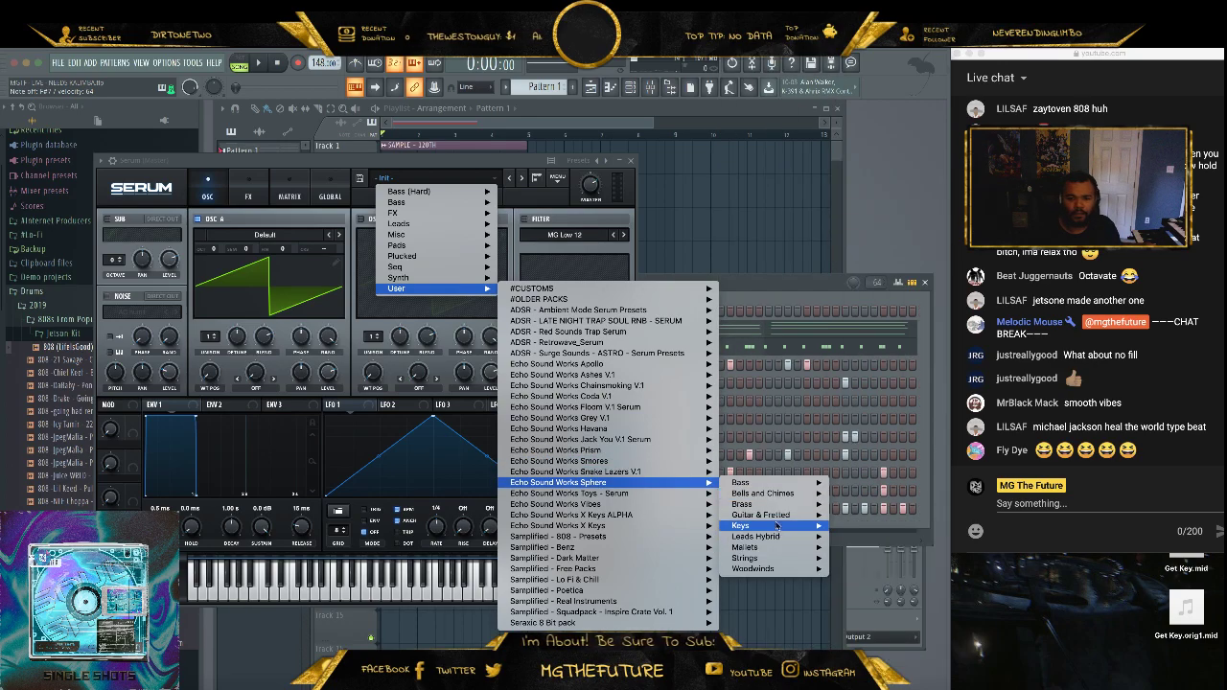
mouse_move(774, 550)
click(912, 272)
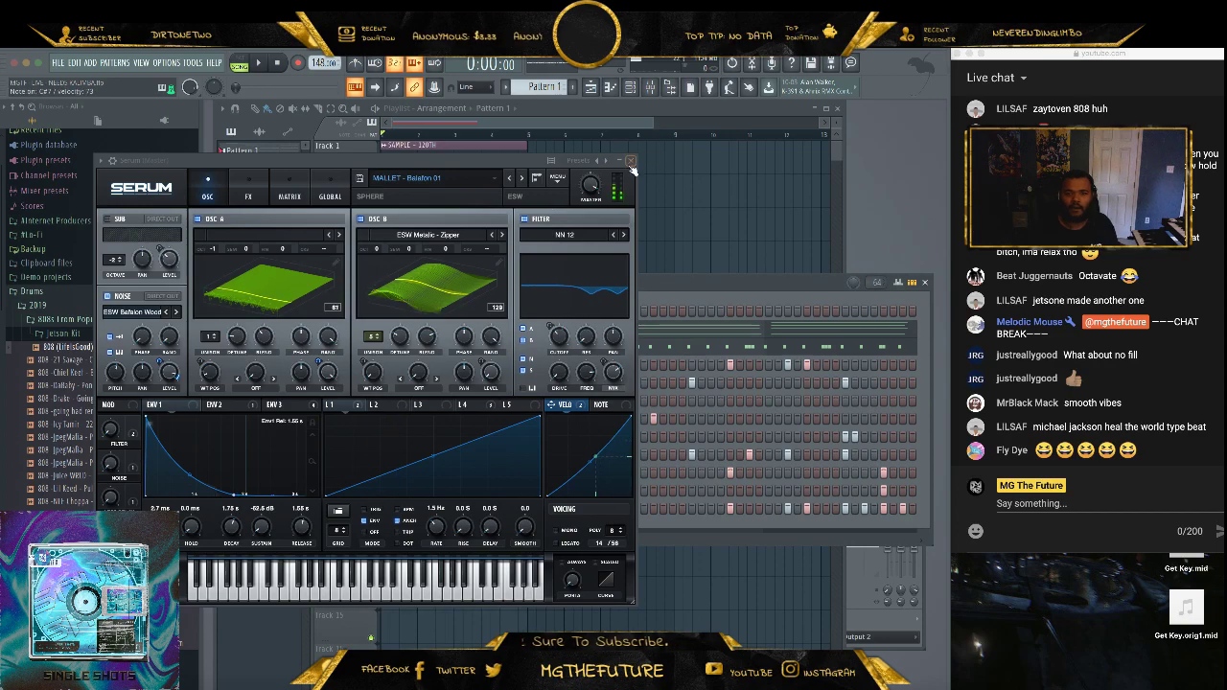
click(522, 179)
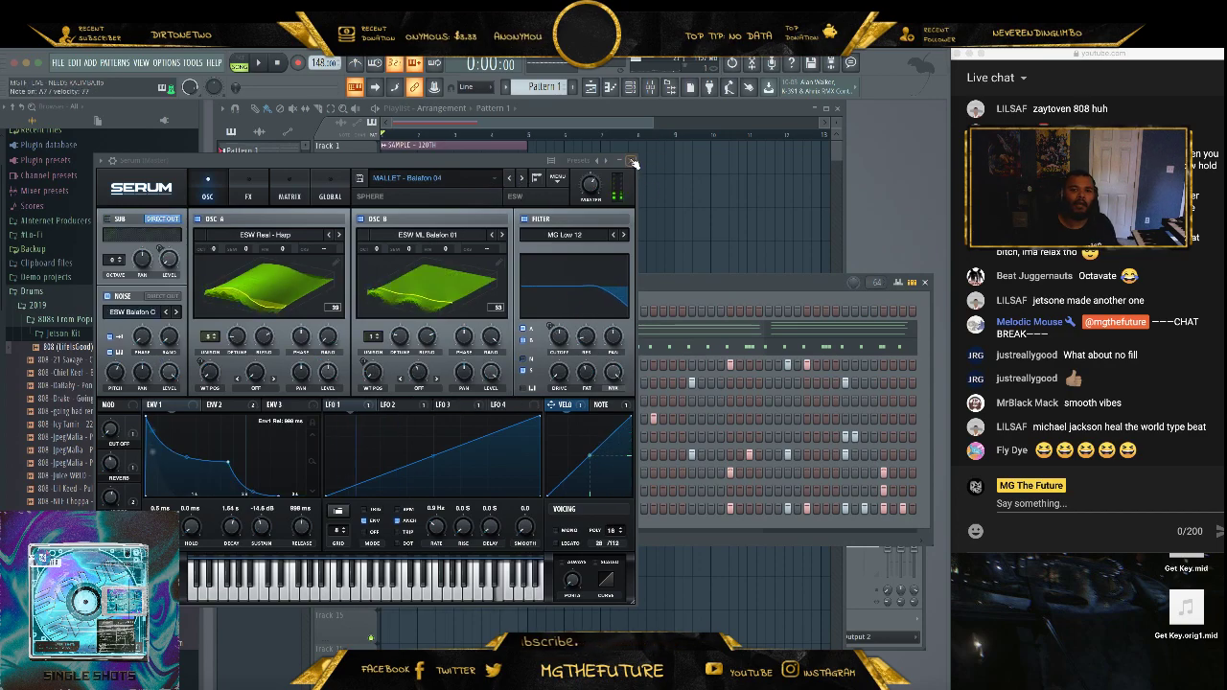
click(630, 160)
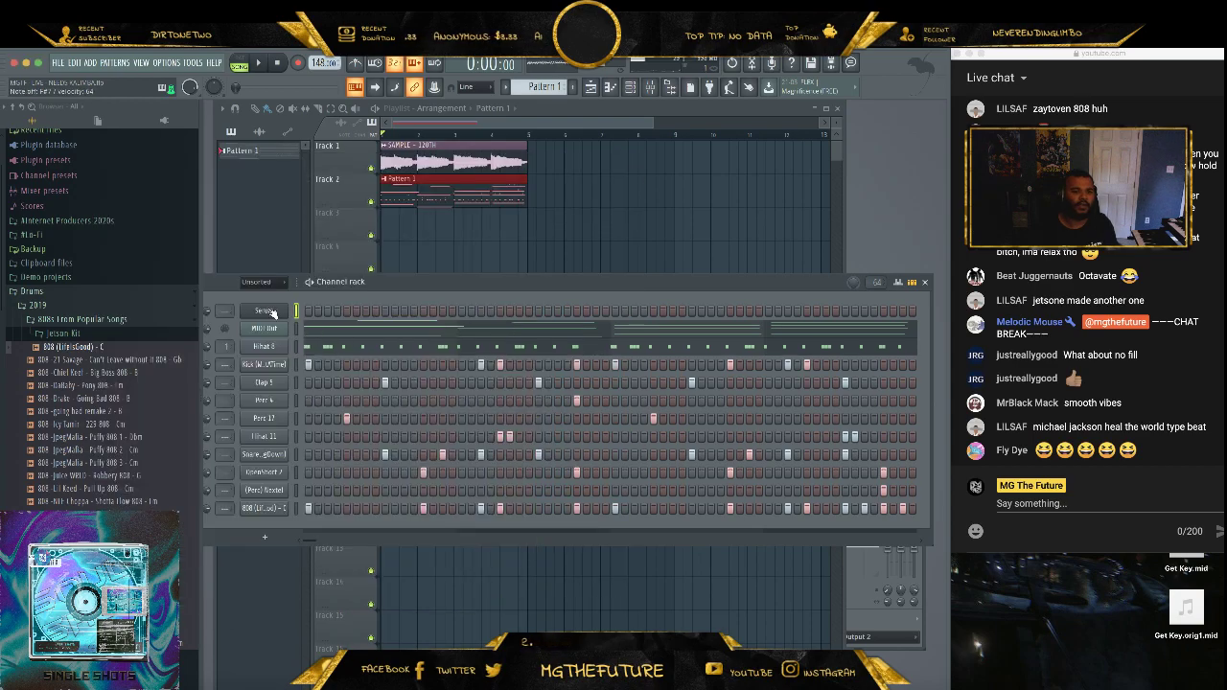
- Open the Serum channel's empty piano roll and play the beat over its ghost notes
right_click(272, 312)
click(302, 316)
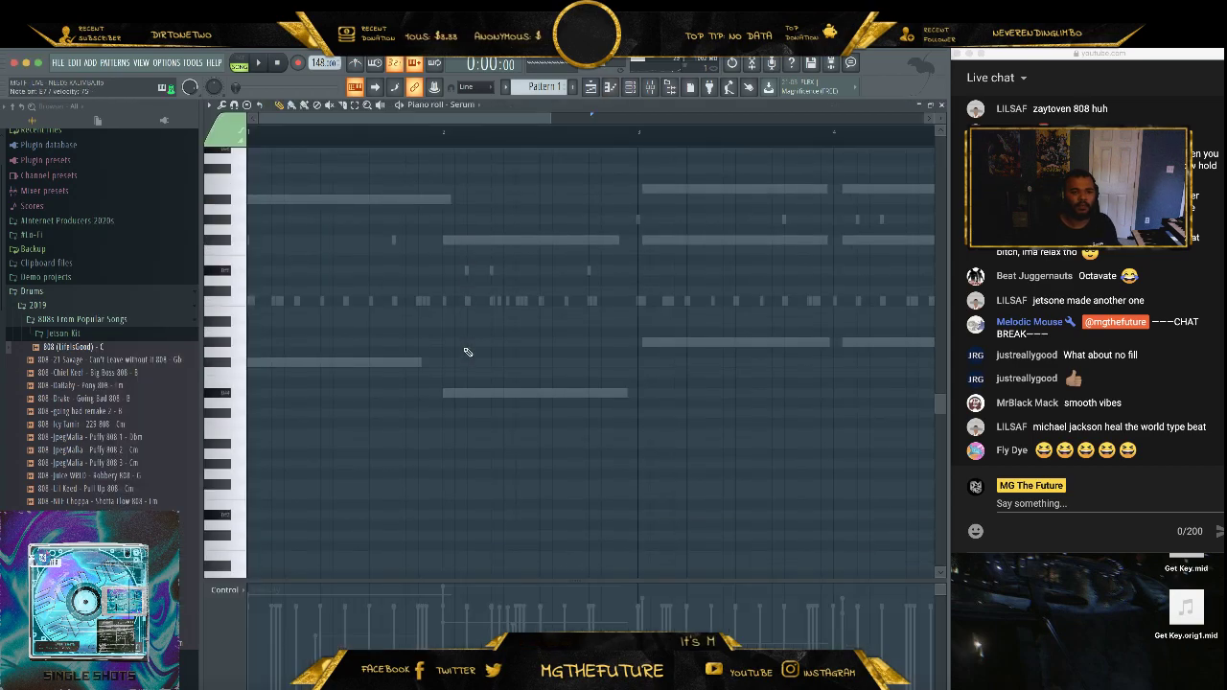
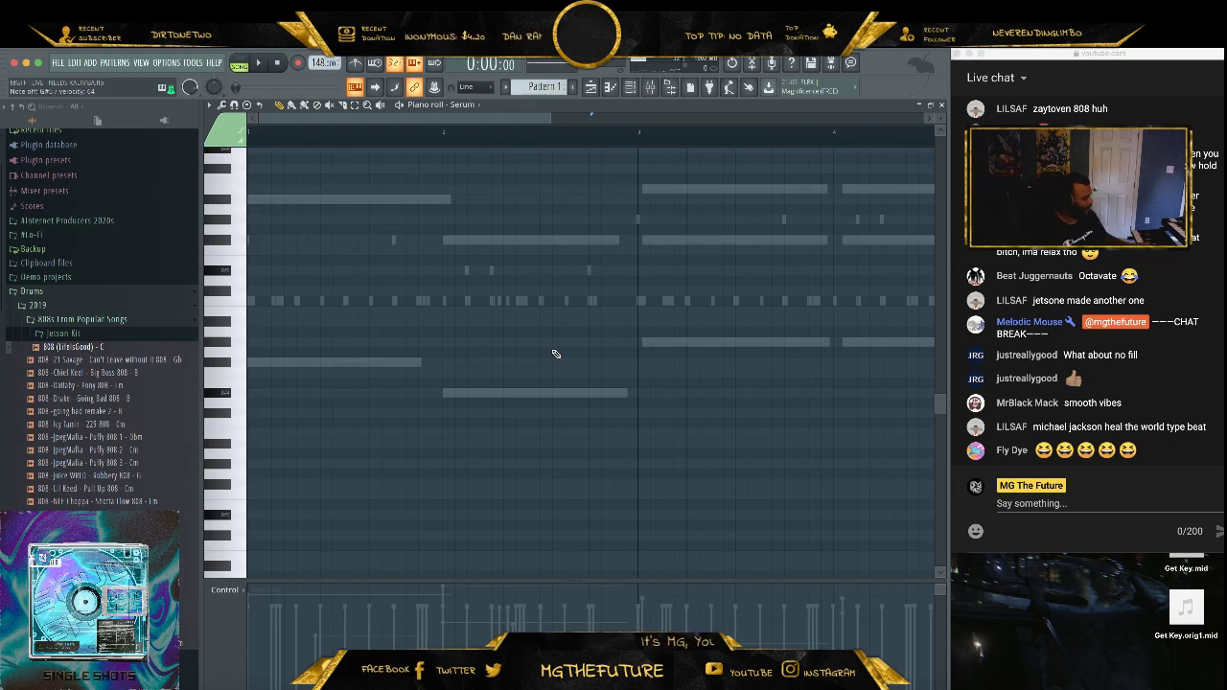
key(space)
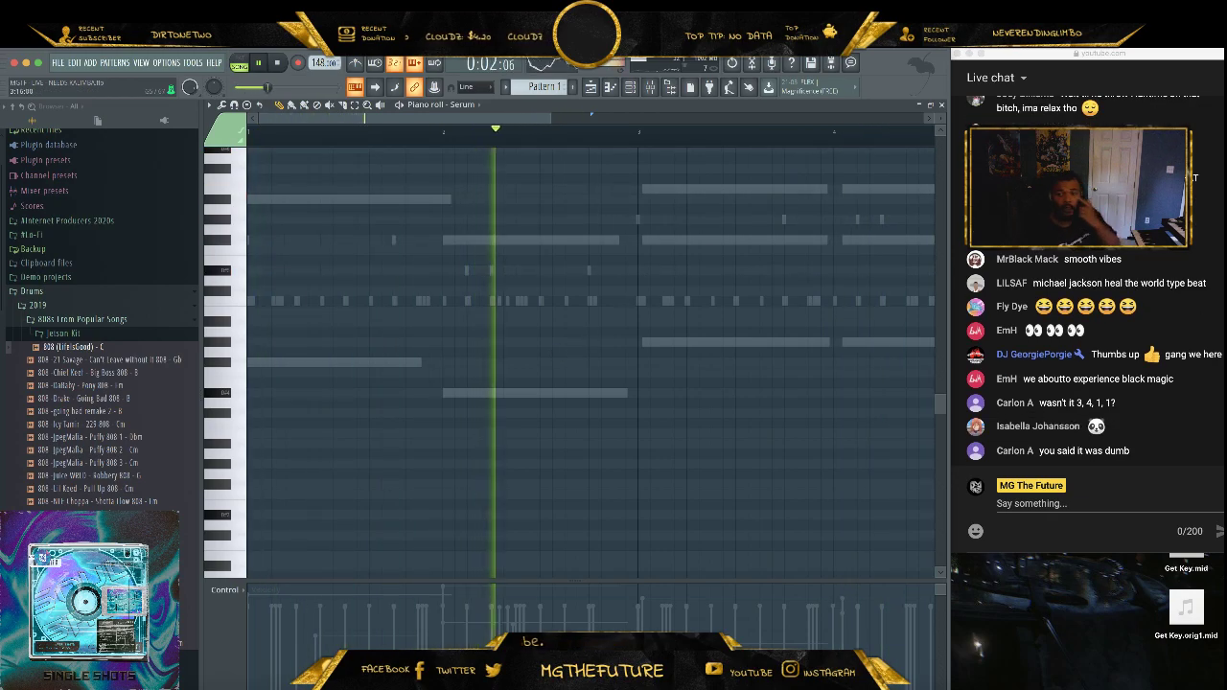
- Reopen the Serum channel's synth, audition the following mallet presets up to MALLET - Dream Balafon, stop playback and close the synth
click(941, 106)
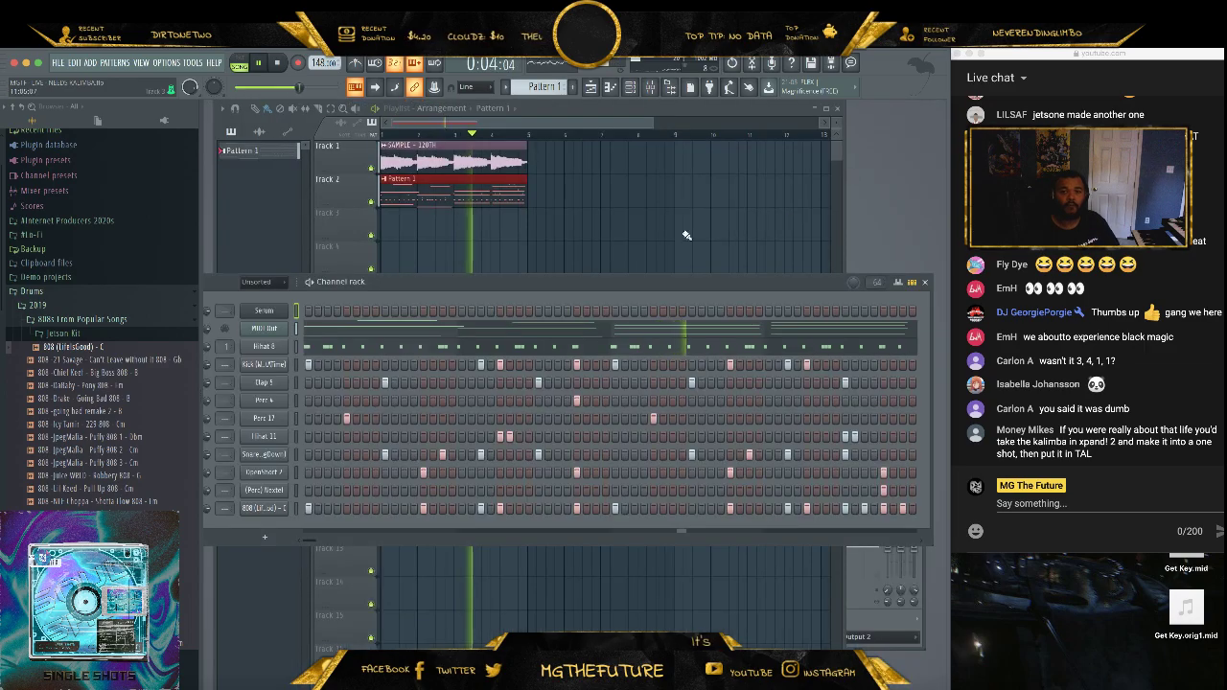
click(263, 309)
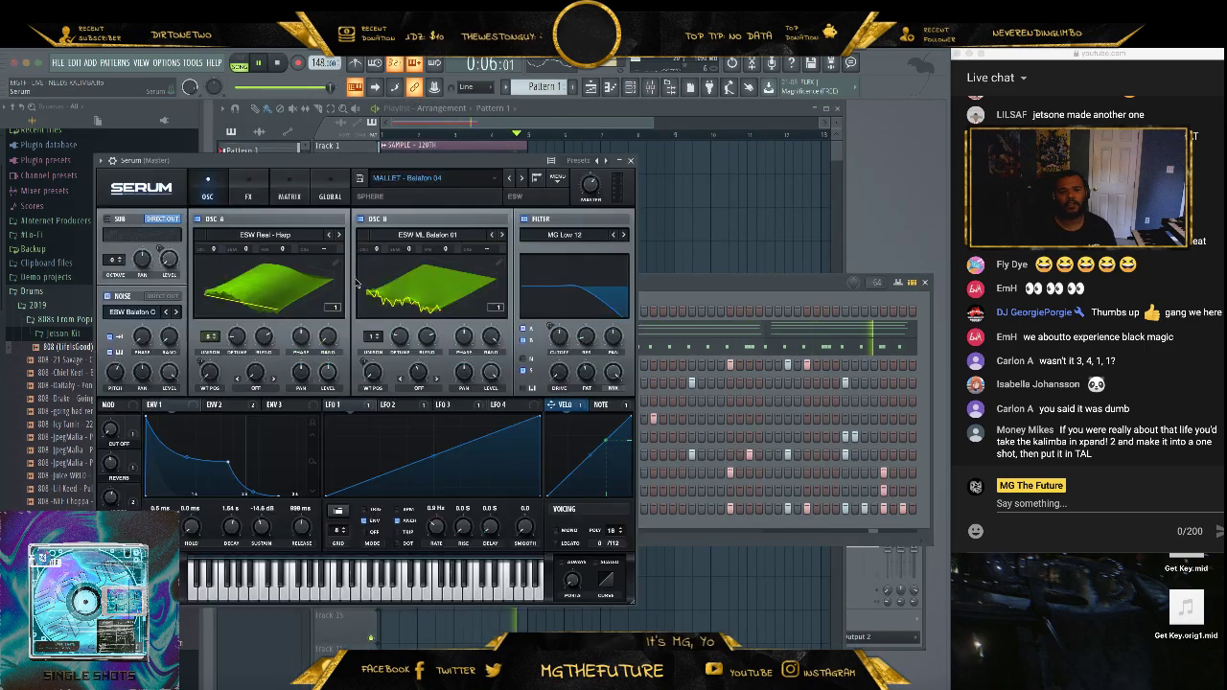
click(523, 181)
click(524, 181)
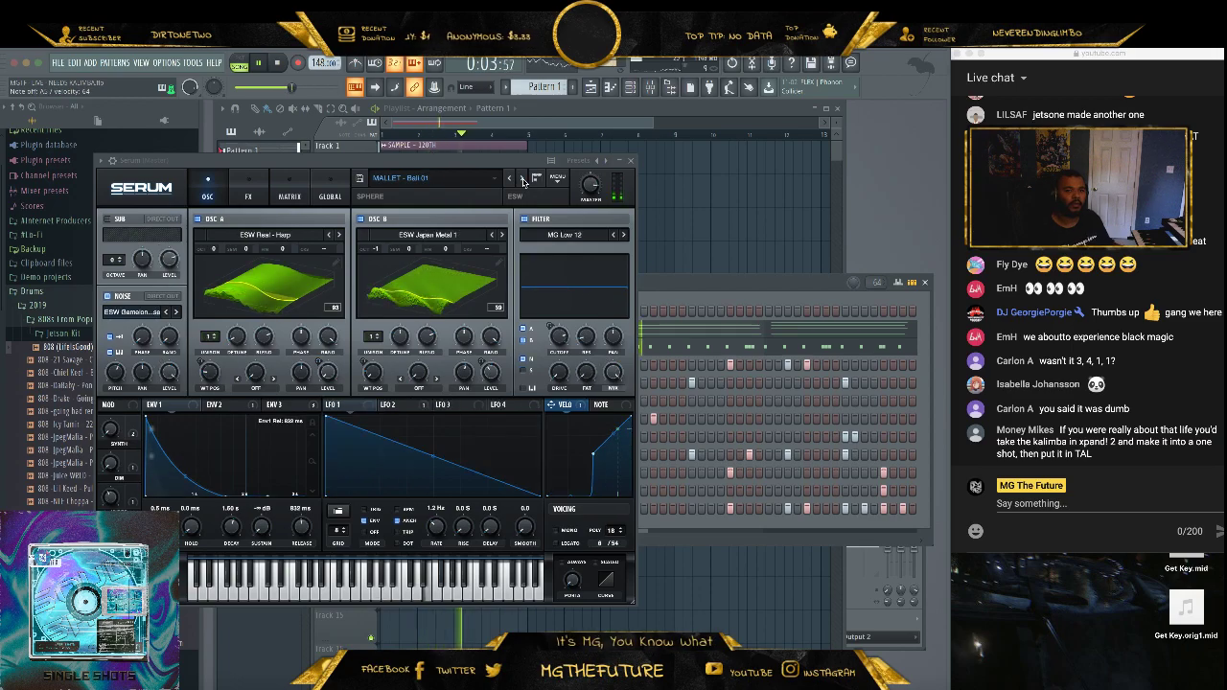
click(523, 182)
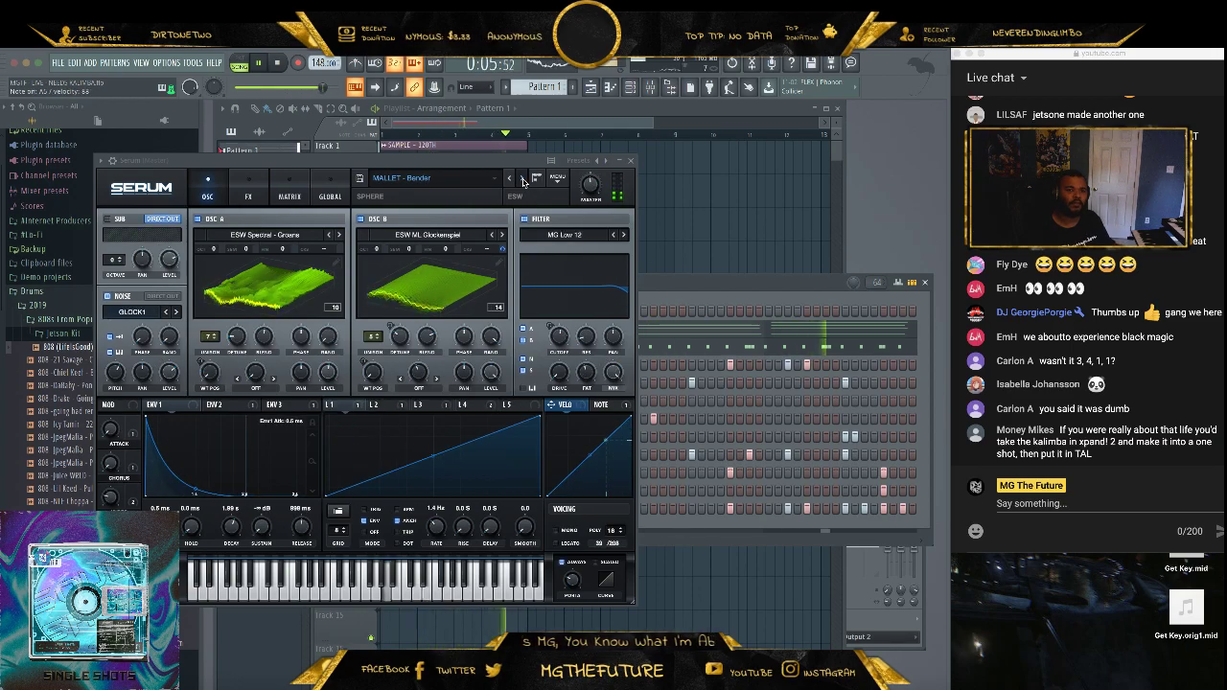
click(524, 181)
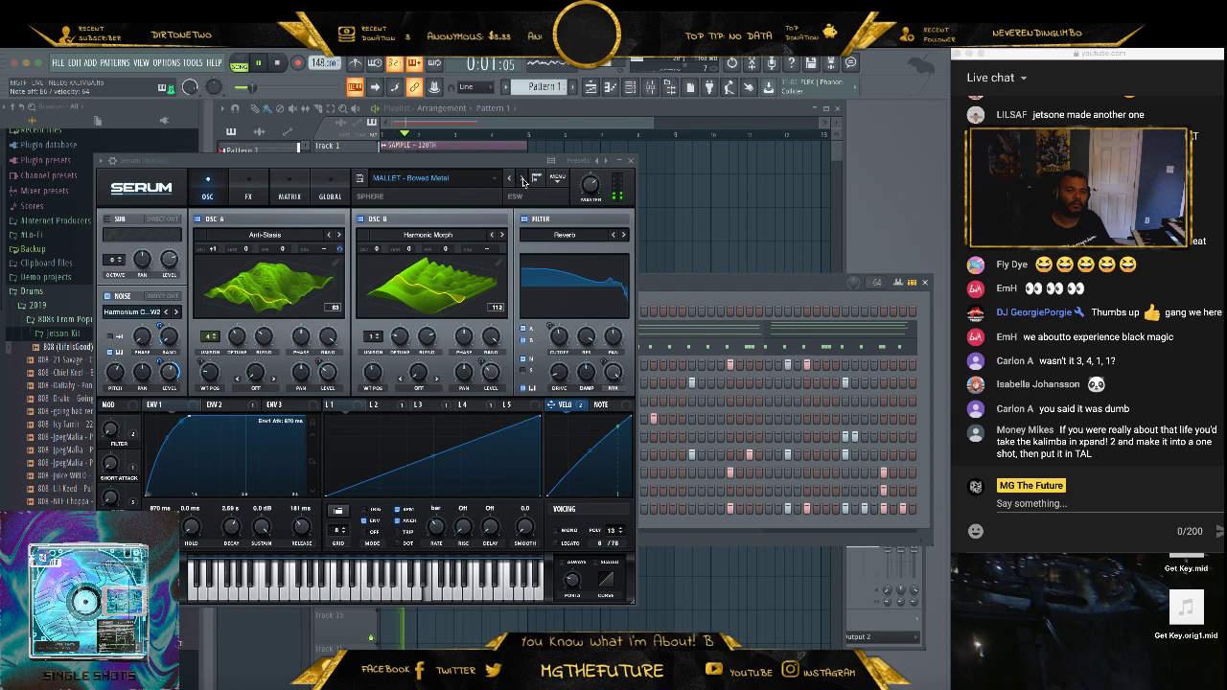
click(524, 181)
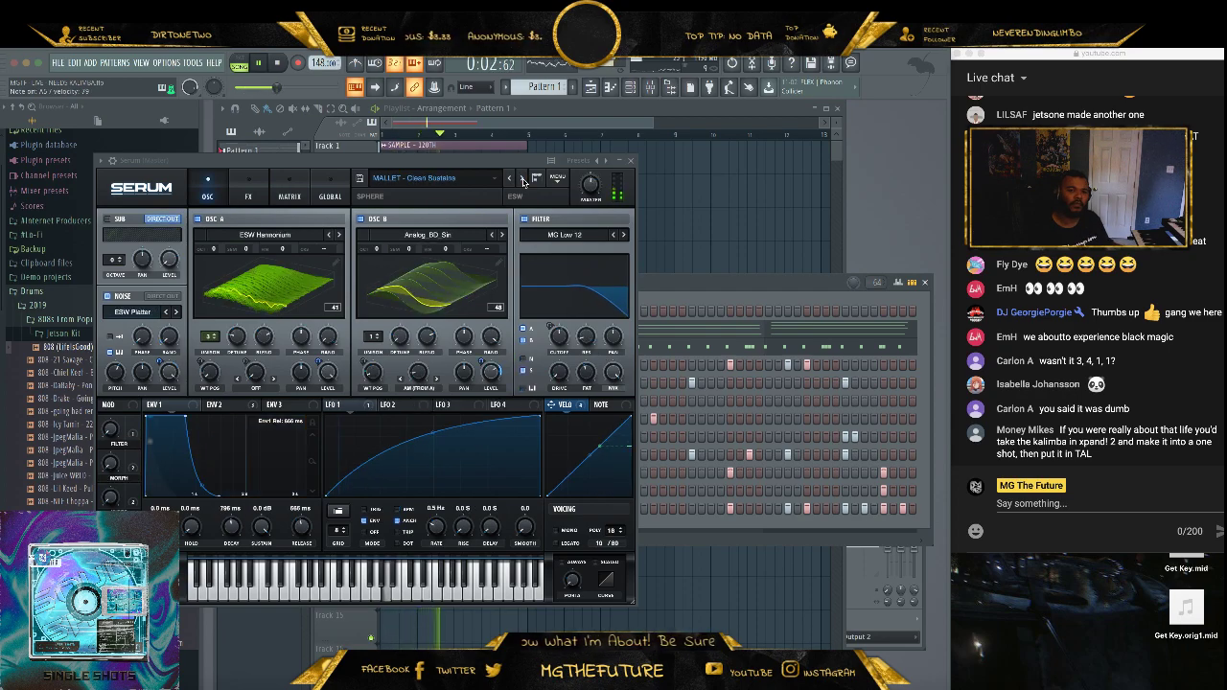
click(524, 181)
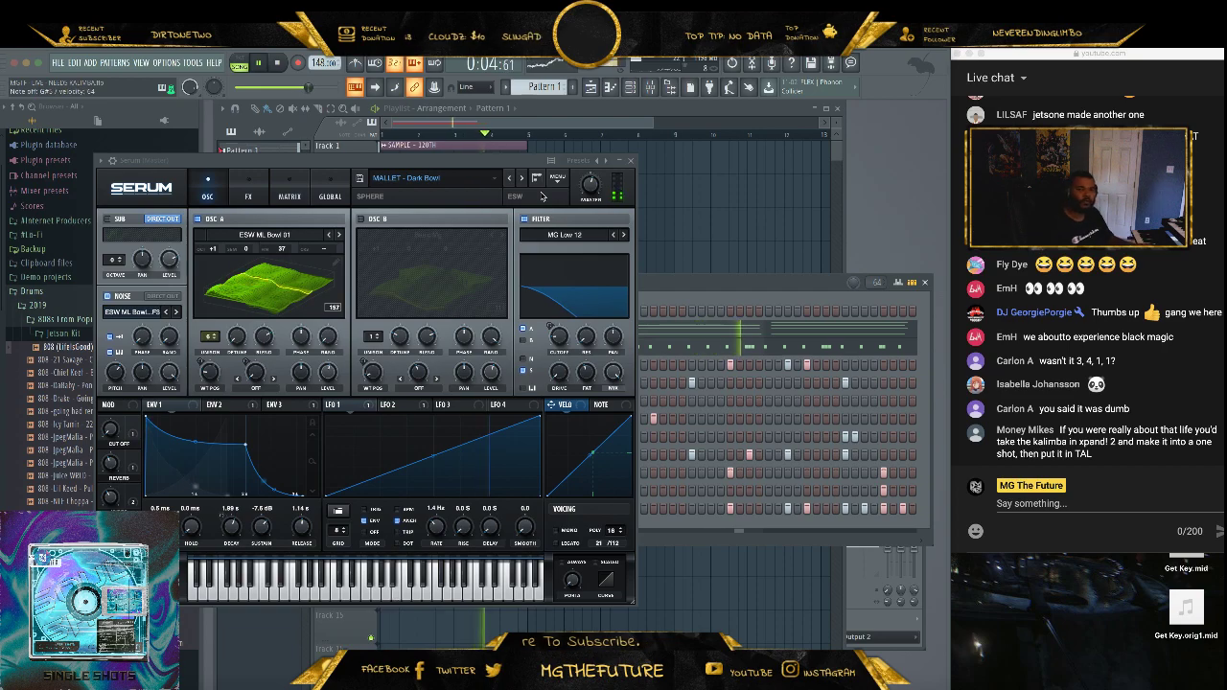
click(522, 179)
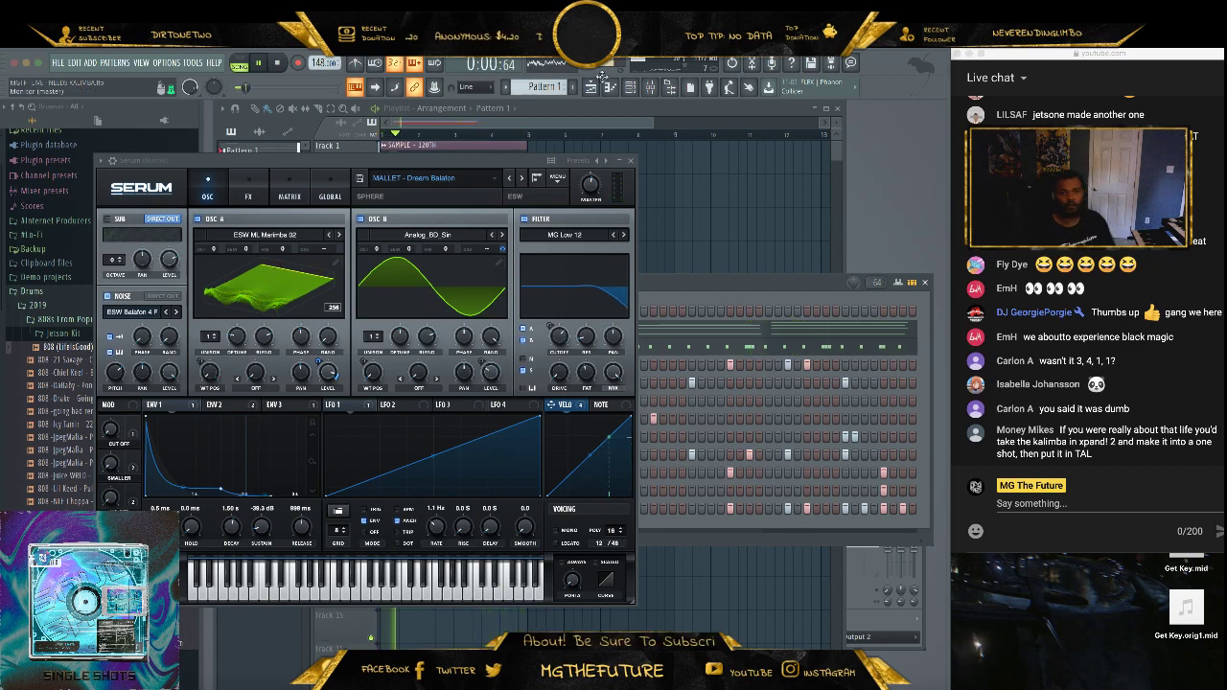
key(space)
click(629, 160)
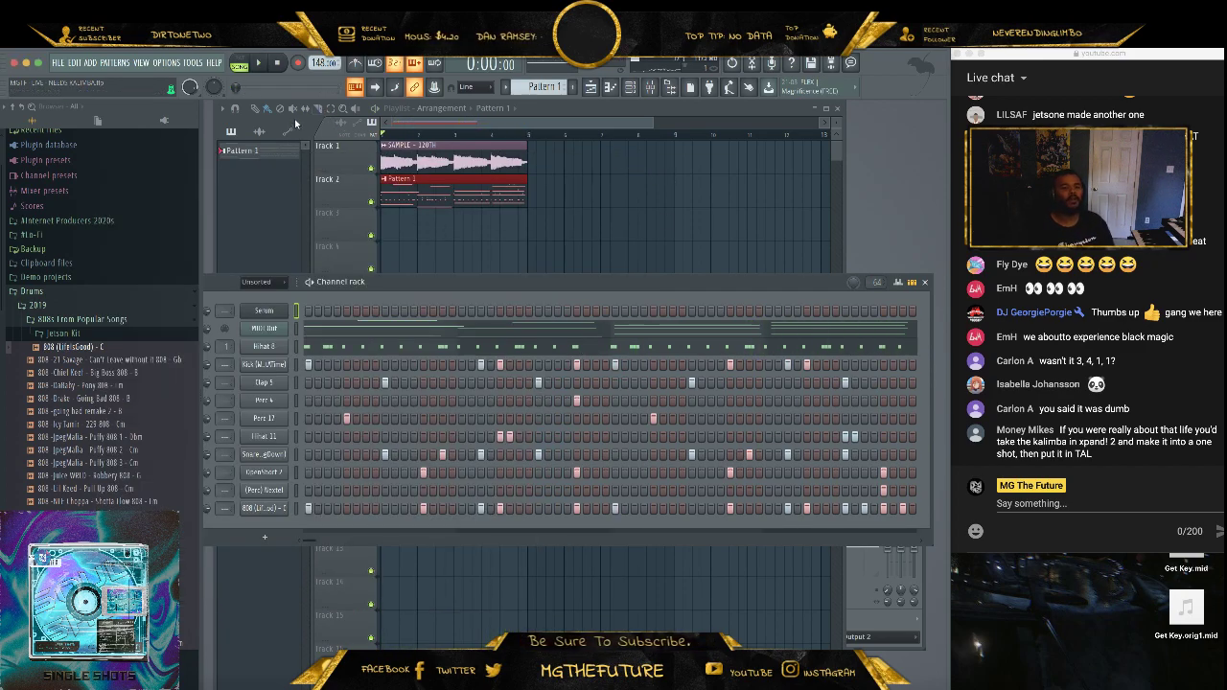
click(262, 64)
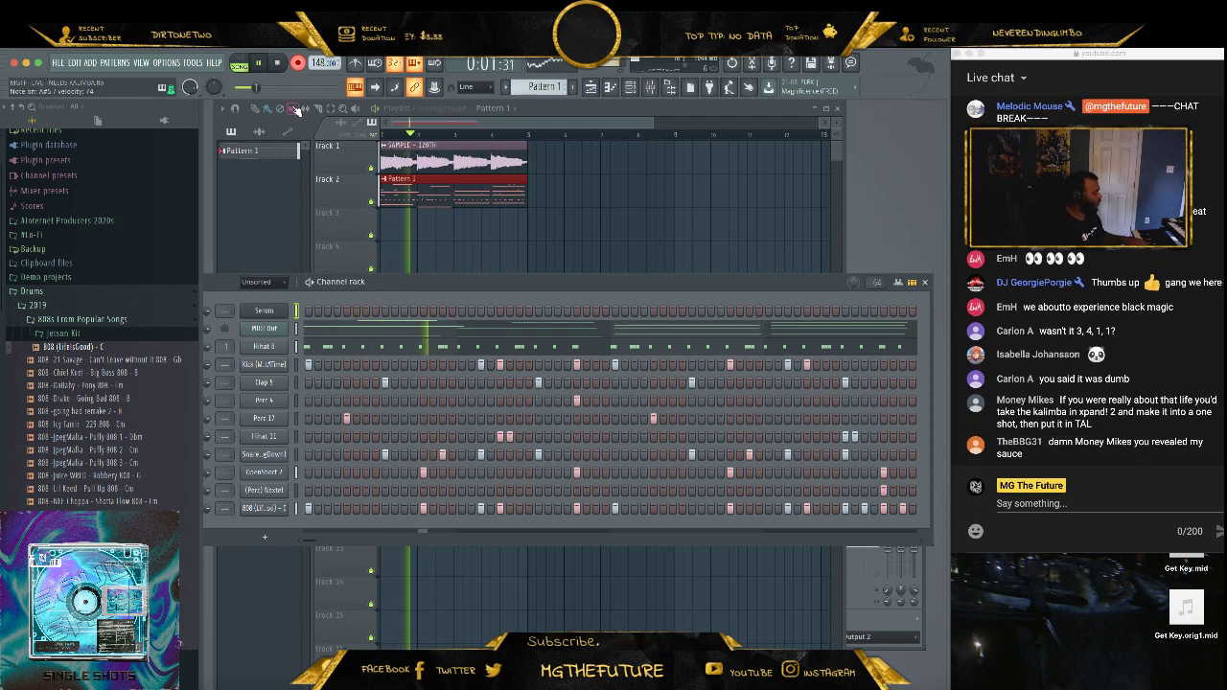
key(space)
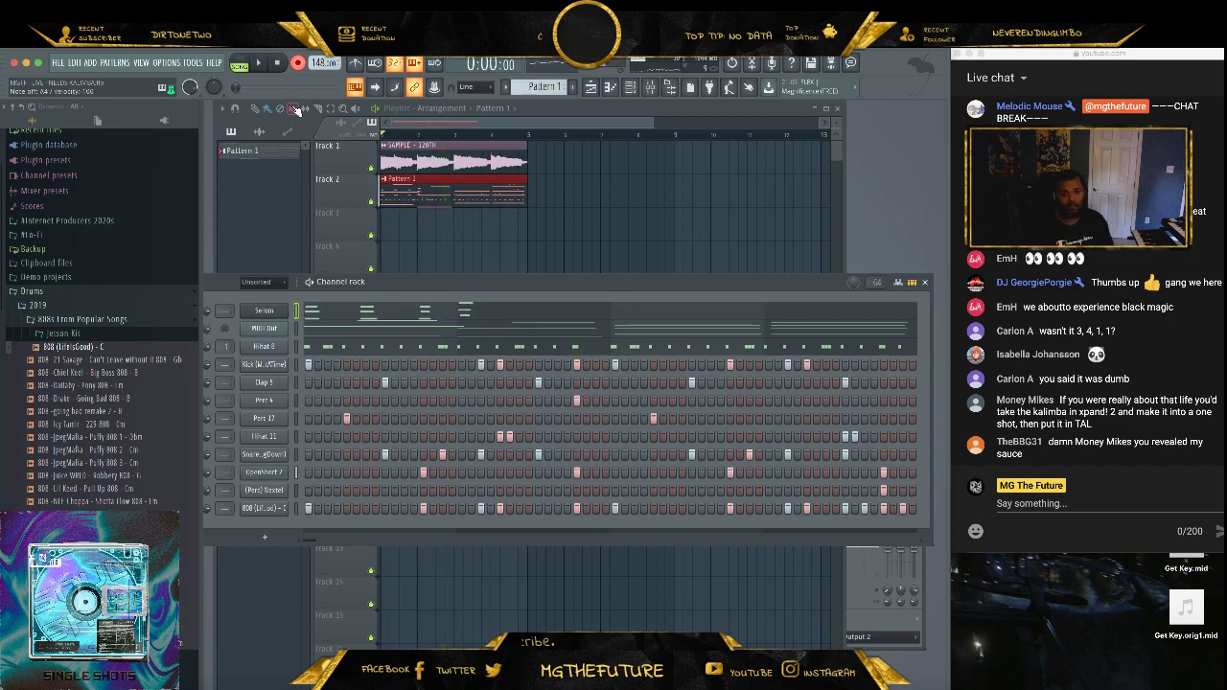
key(ctrl+z)
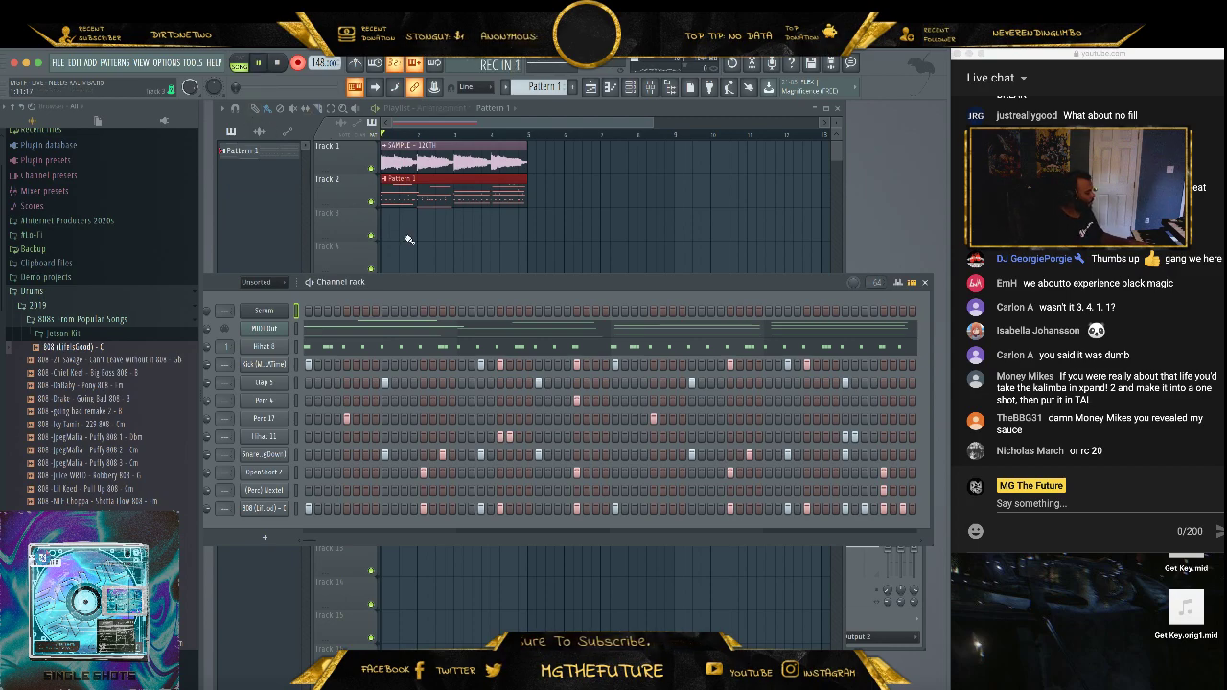
- Record the Serum mallet chords across the four-bar pattern and snap all the recorded notes to the grid in the piano roll
key(space)
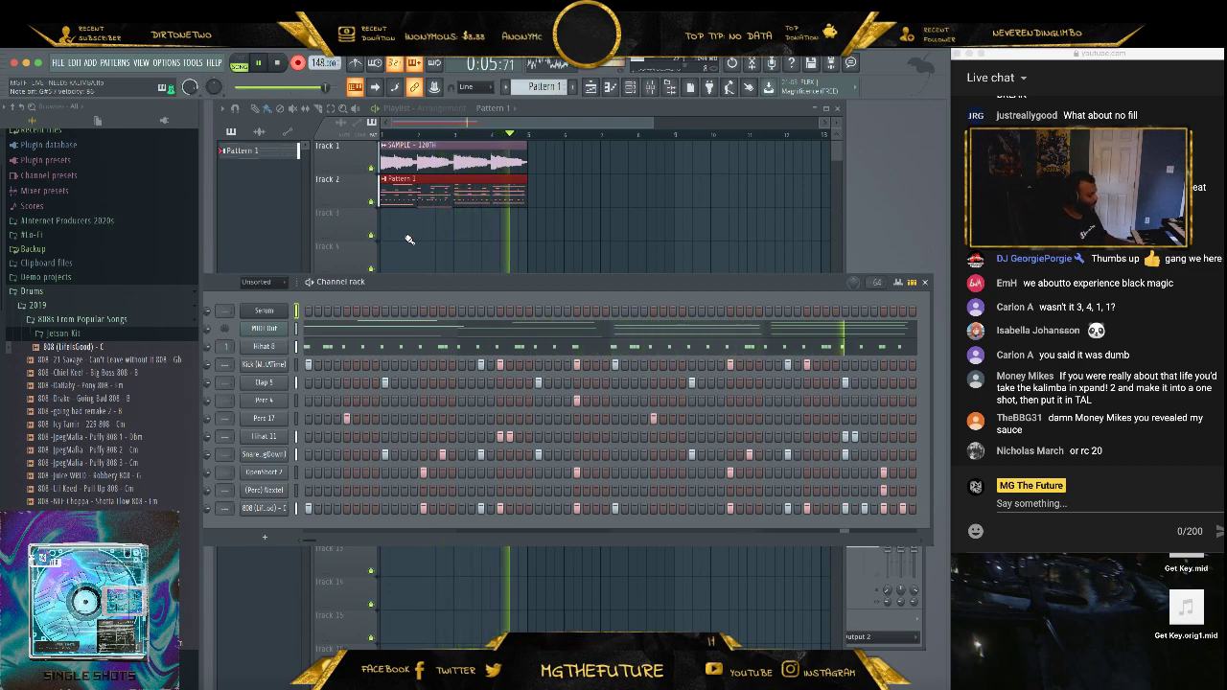
key(space)
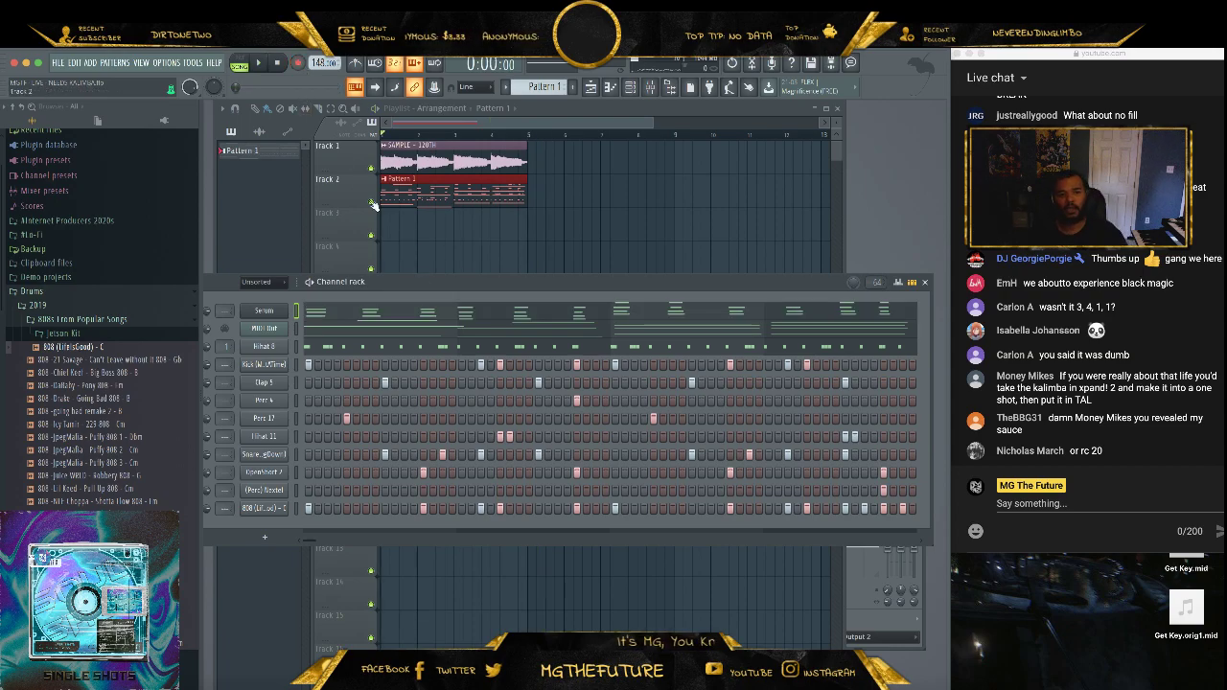
click(389, 307)
scroll(395, 283, up, 3)
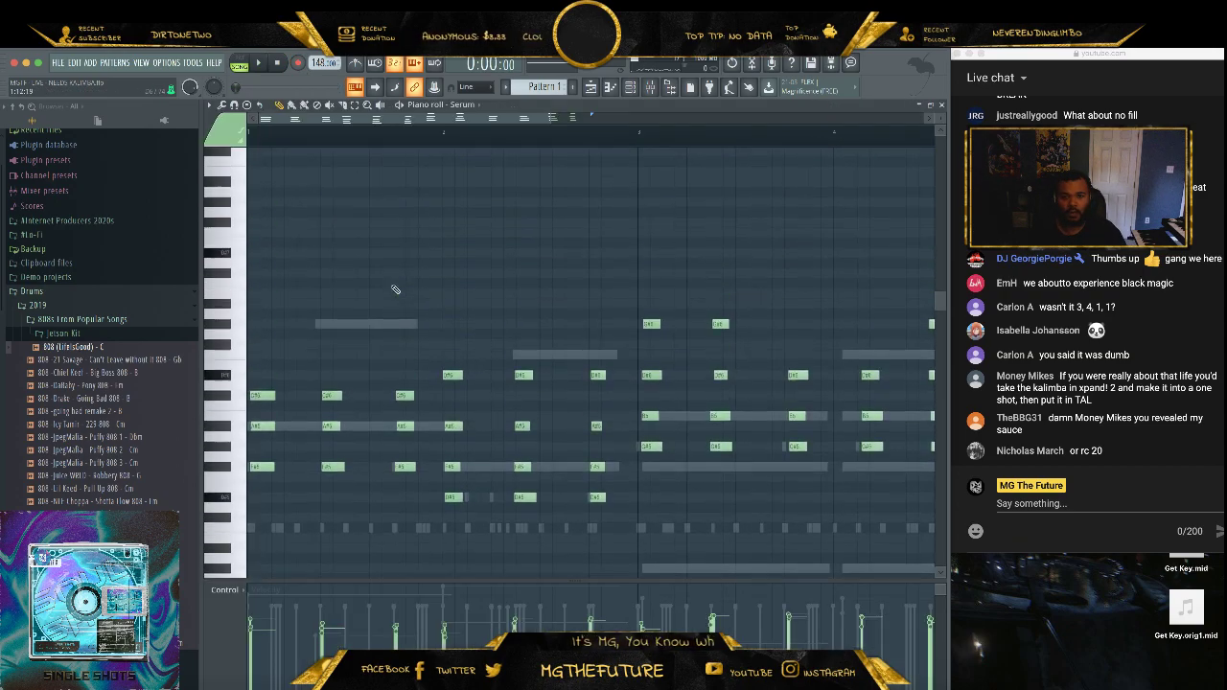
key(ctrl+a)
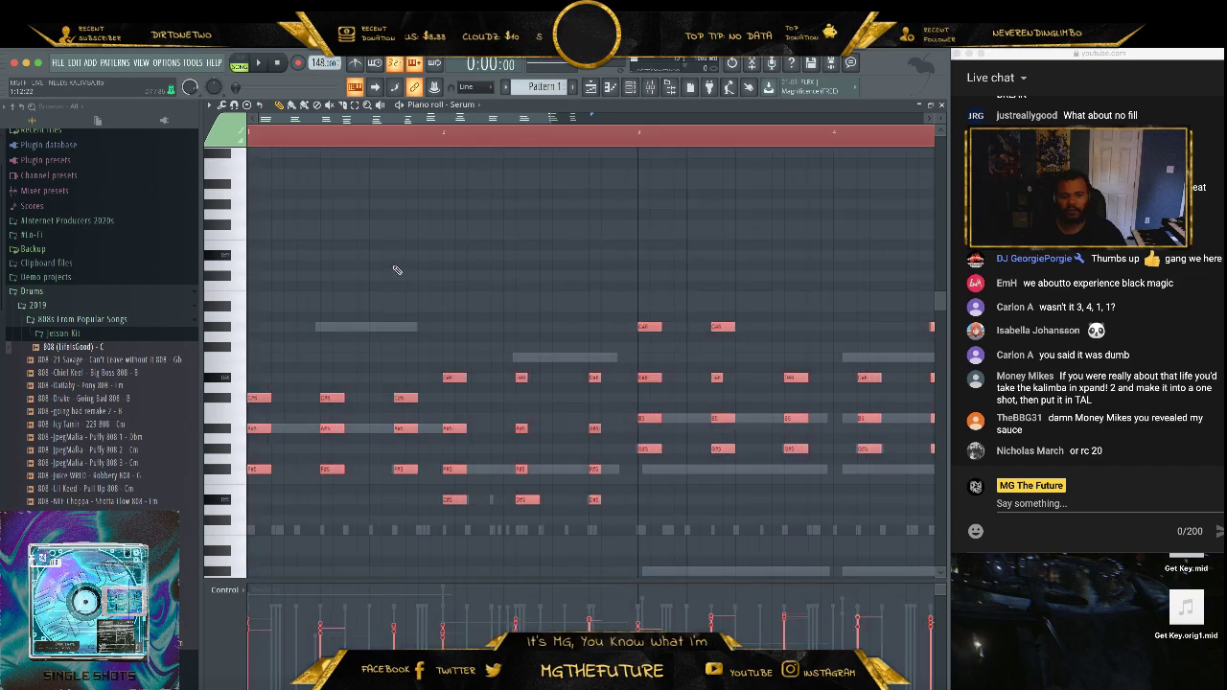
- Delete the upper notes of the second chords in bars 2 and 3, and add a high note to bar 3's third chord
key(space)
right_click(688, 245)
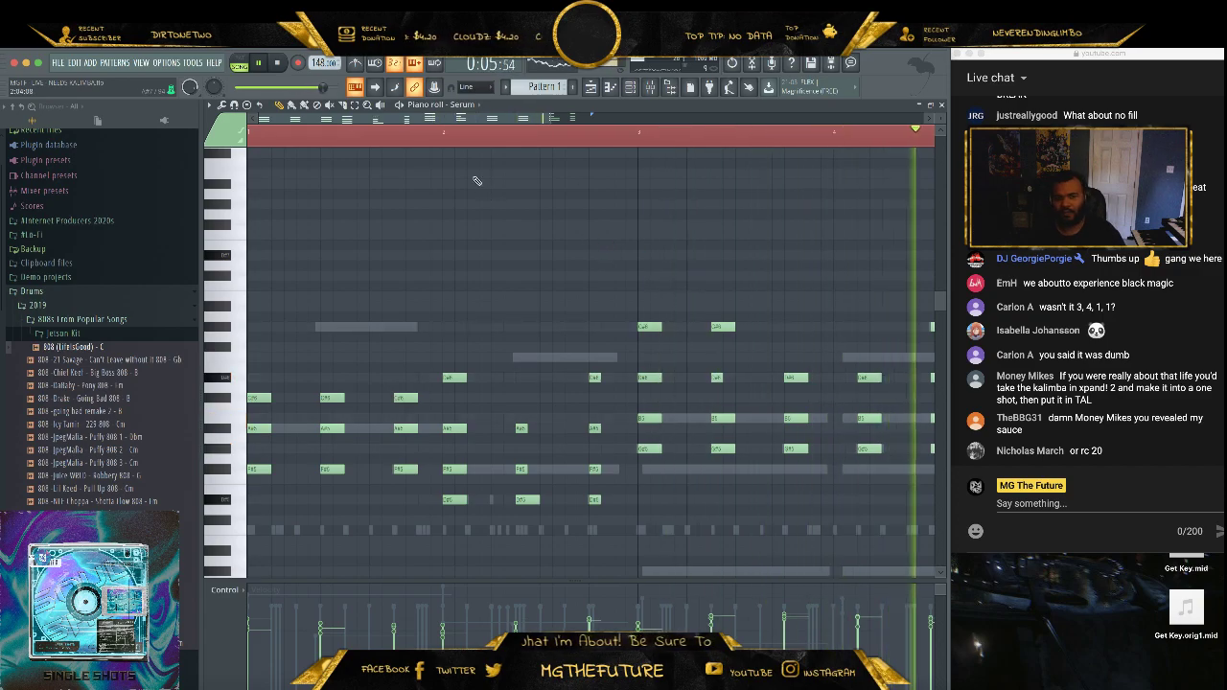
drag(544, 118, 684, 128)
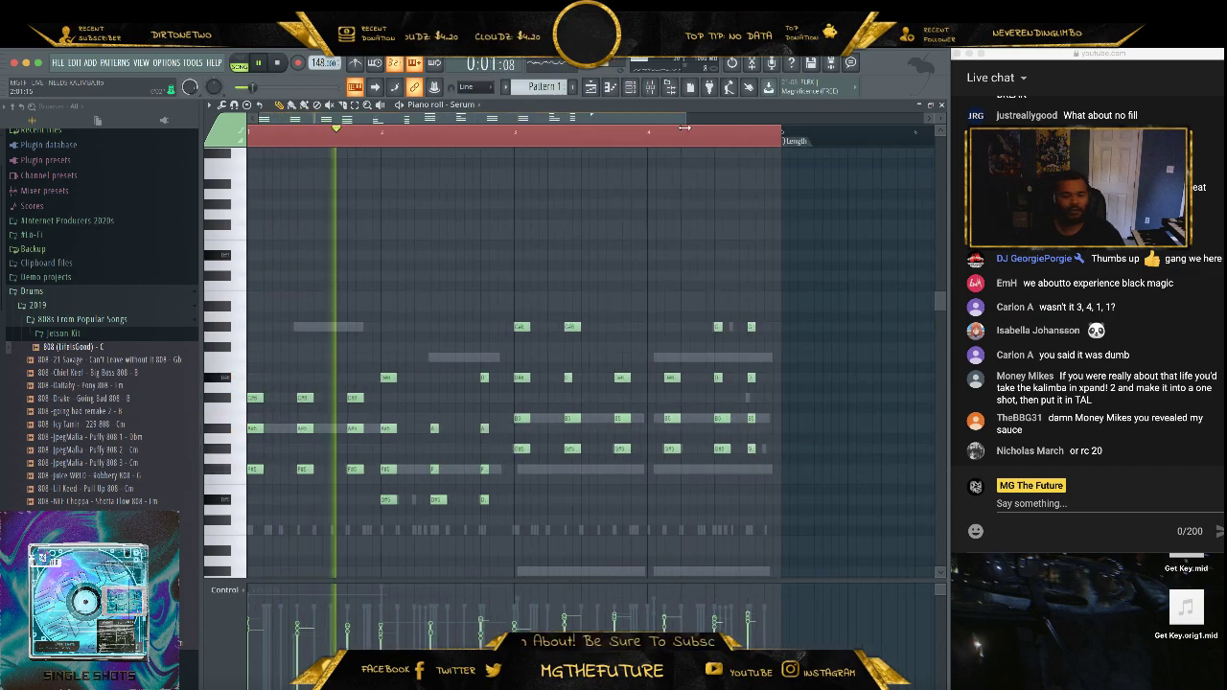
click(617, 327)
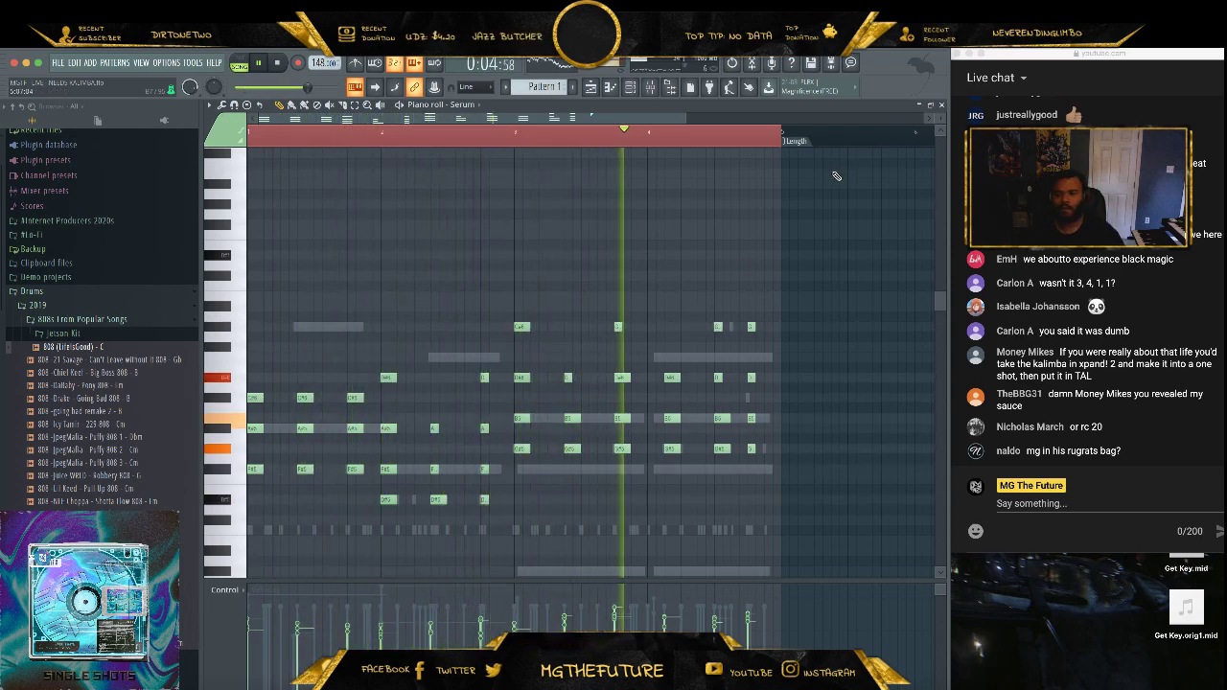
click(943, 106)
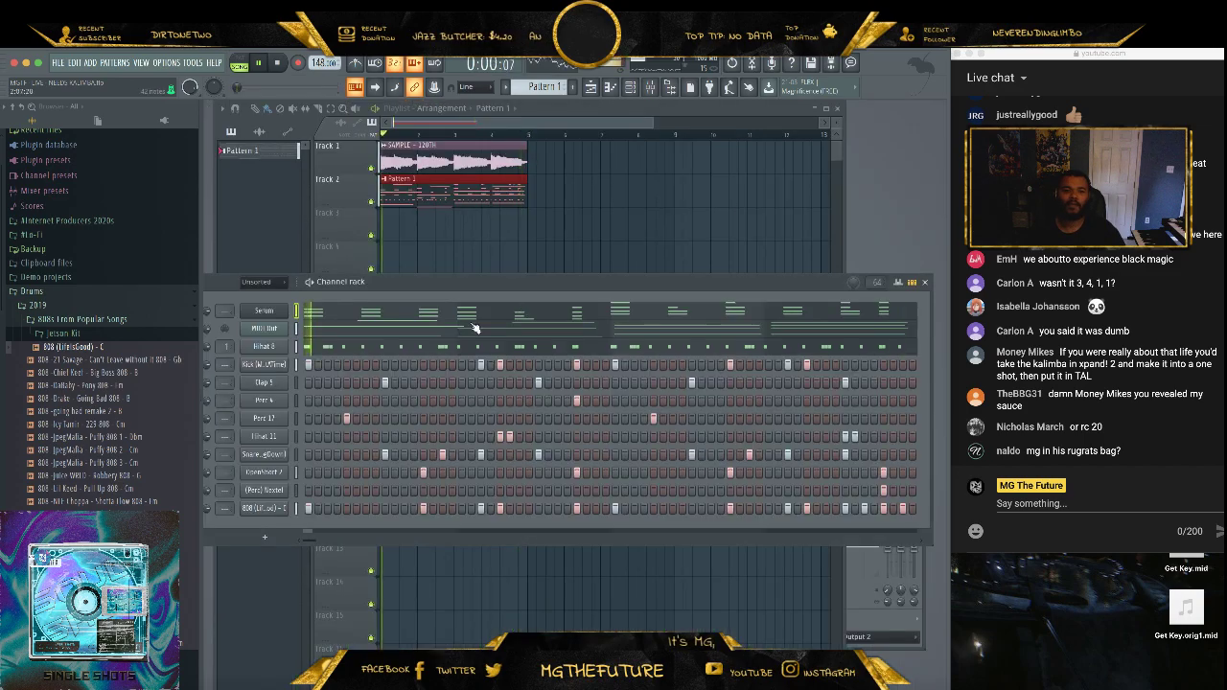
- Rename the Serum channel to MALLET and clone it
right_click(290, 307)
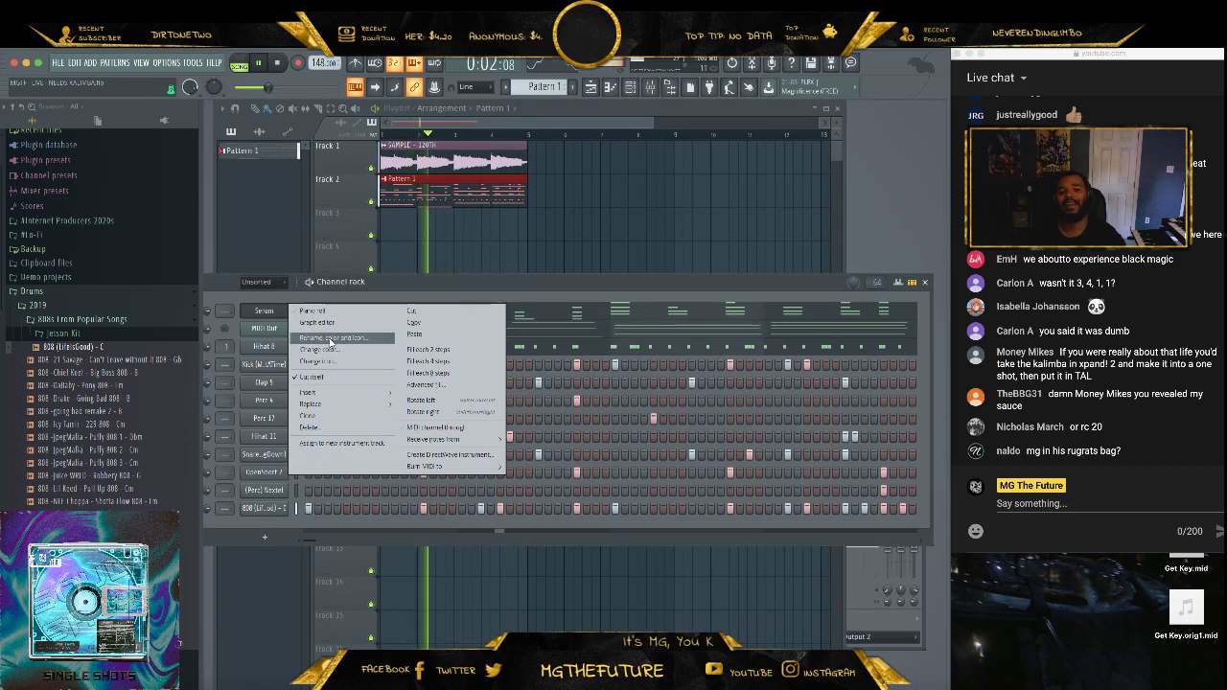
click(331, 339)
text(MALLET)
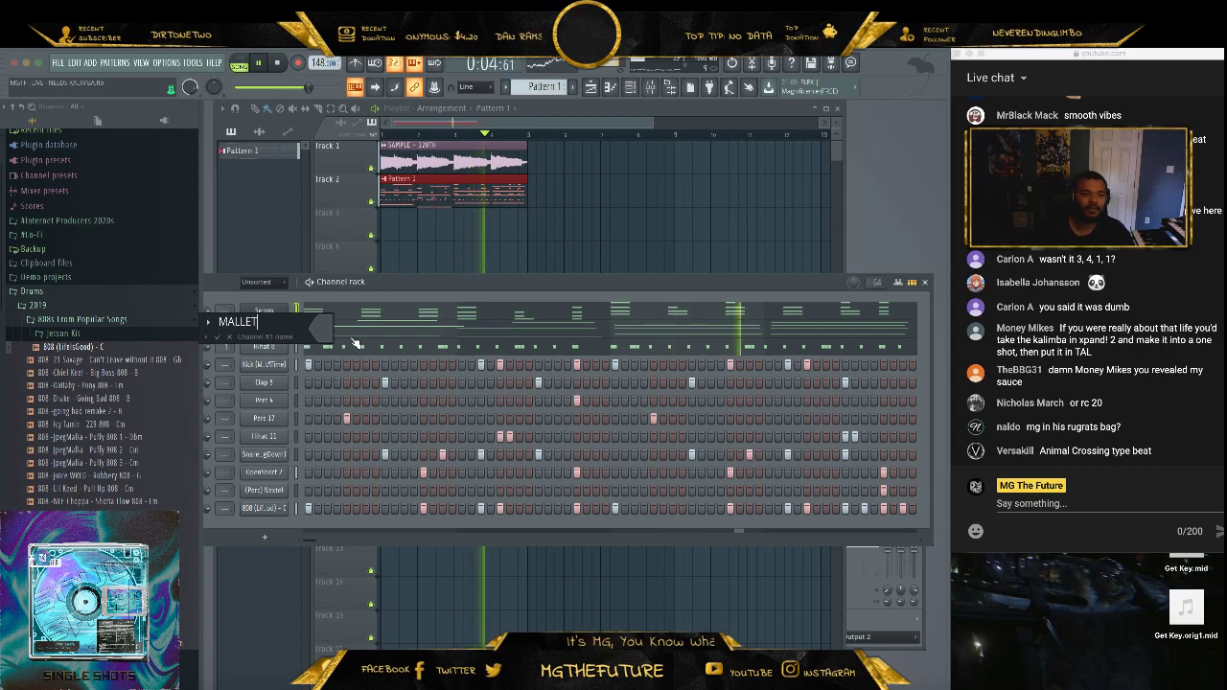
key(Return)
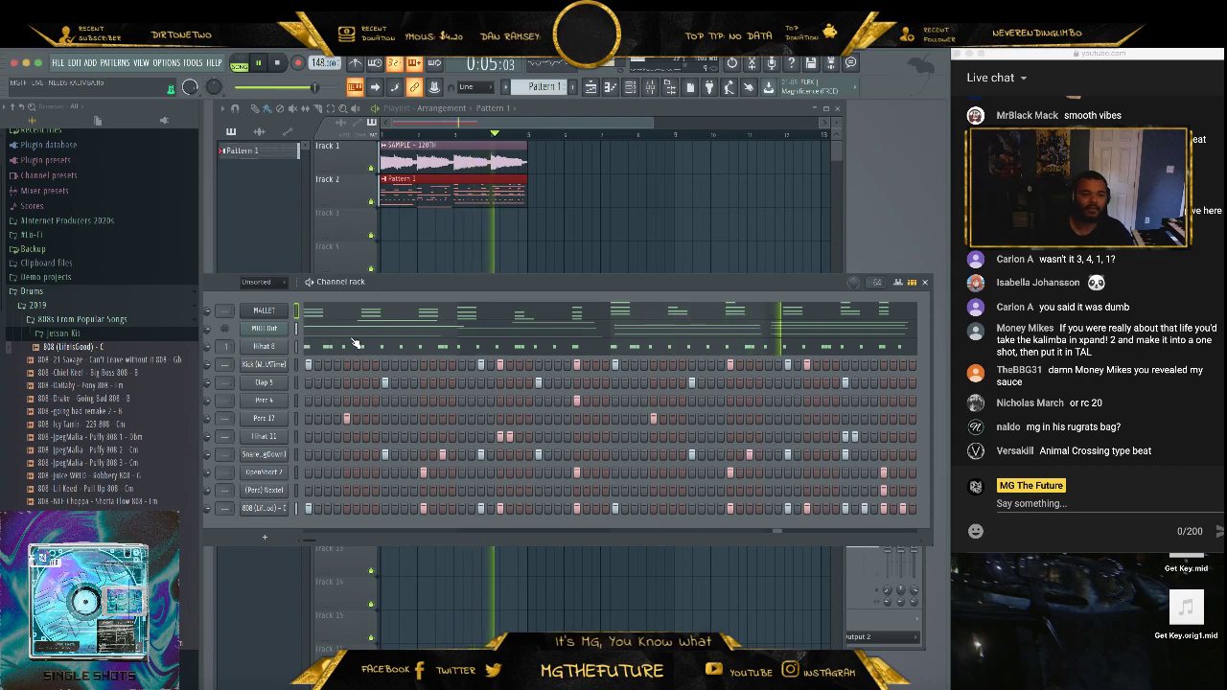
right_click(286, 310)
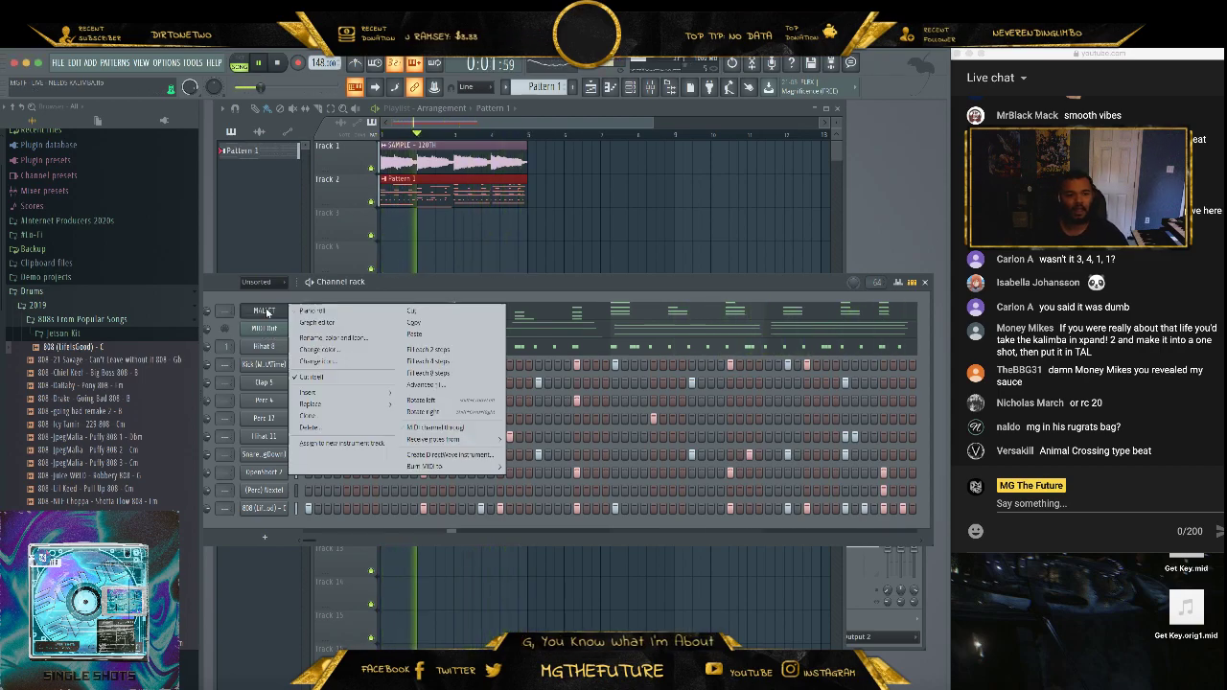
click(341, 414)
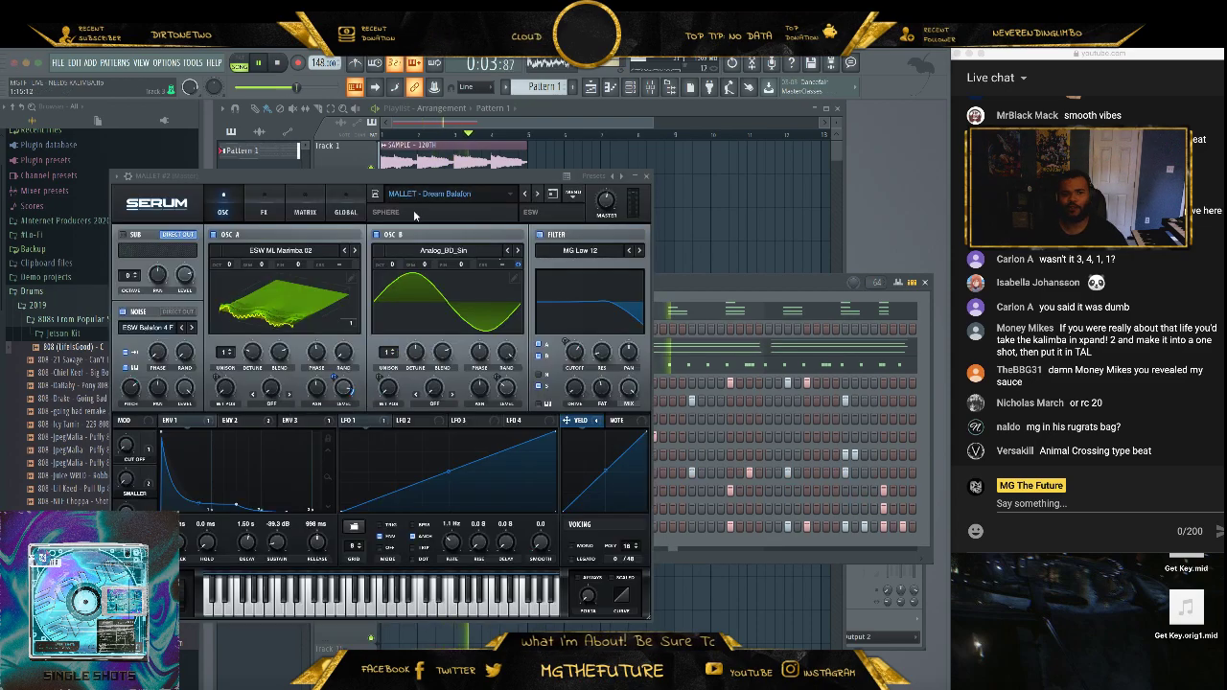
- Browse the user preset packs in the cloned mallet channel's Serum without loading one, and close the synth
click(422, 194)
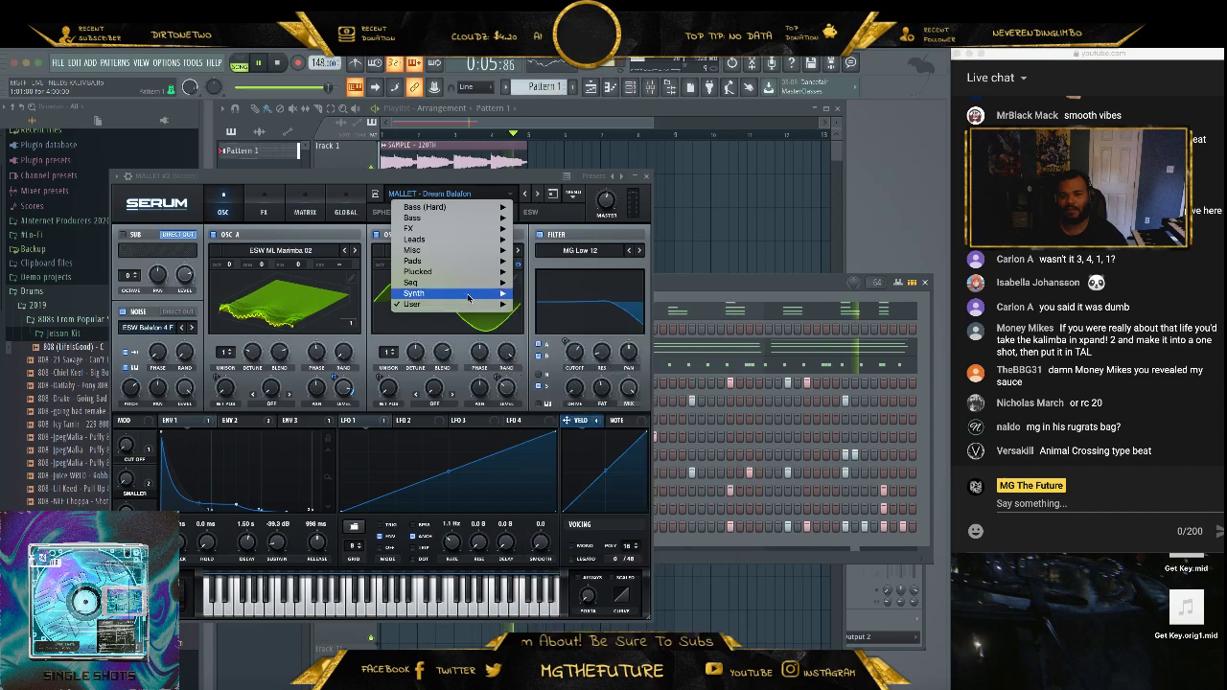
mouse_move(479, 304)
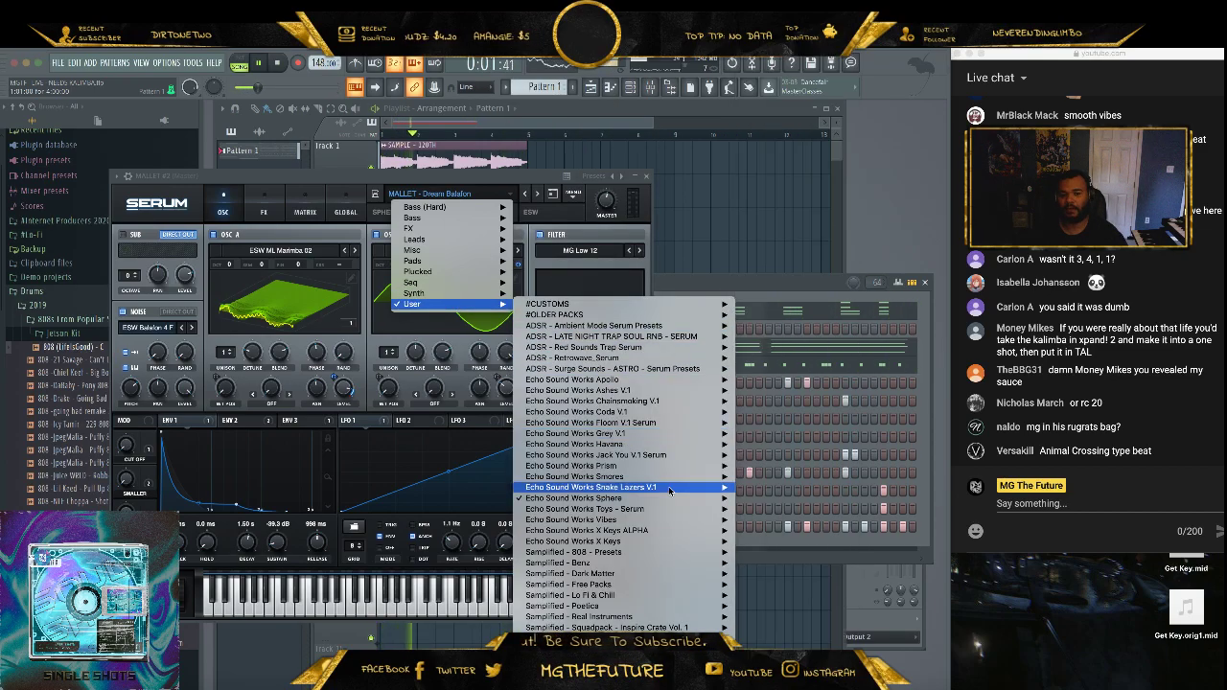
mouse_move(669, 496)
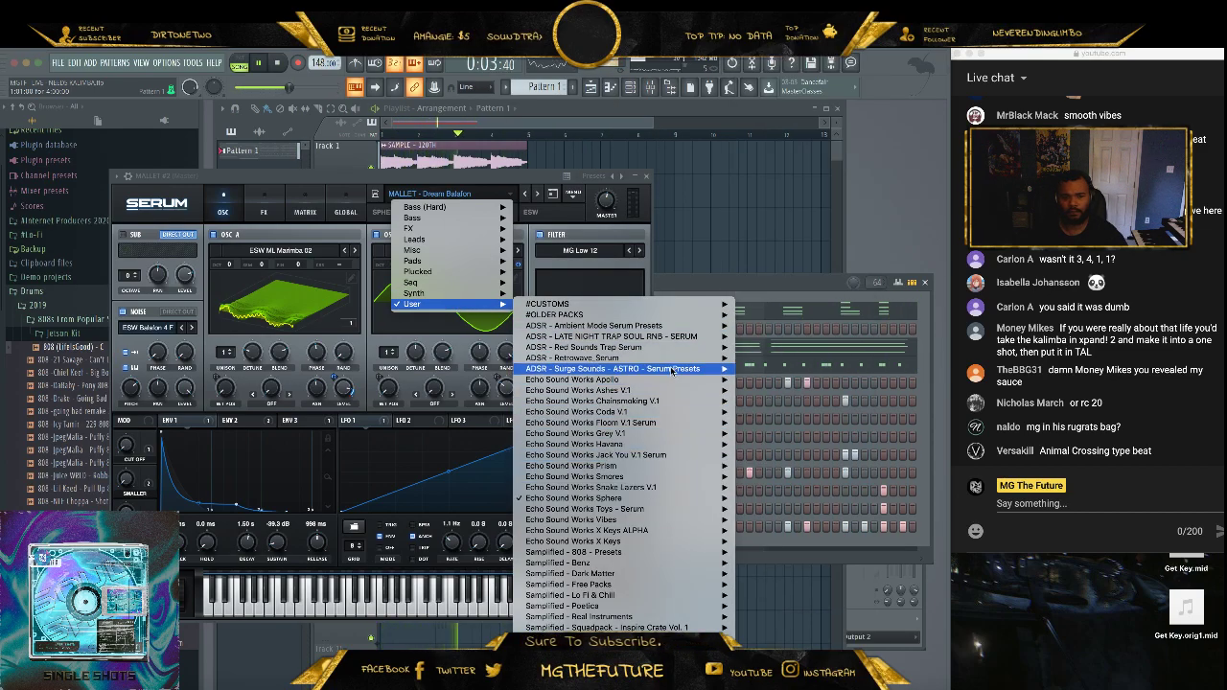
mouse_move(685, 340)
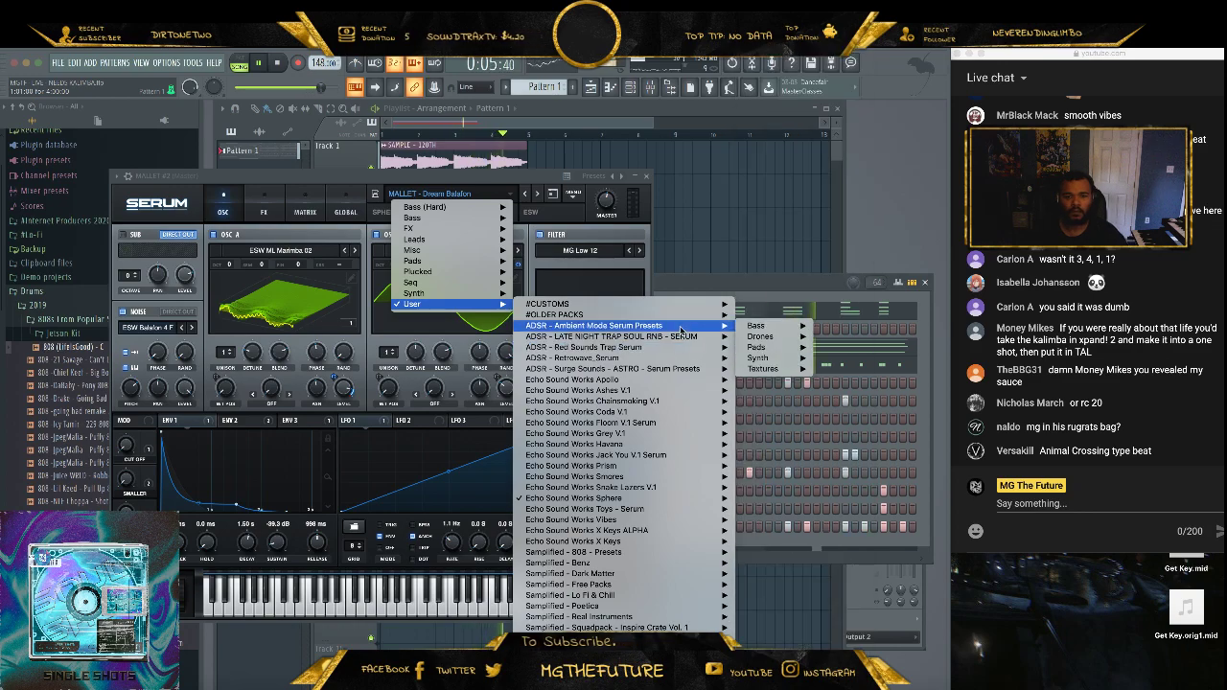
click(693, 285)
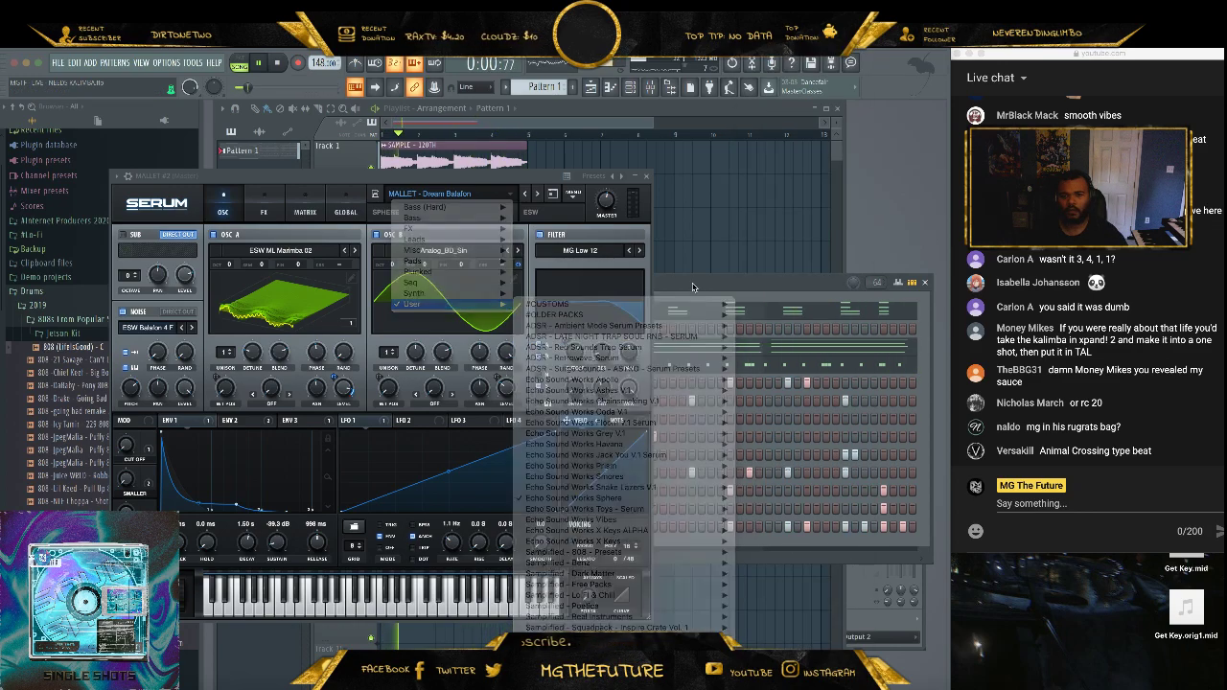
double_click(693, 285)
click(647, 176)
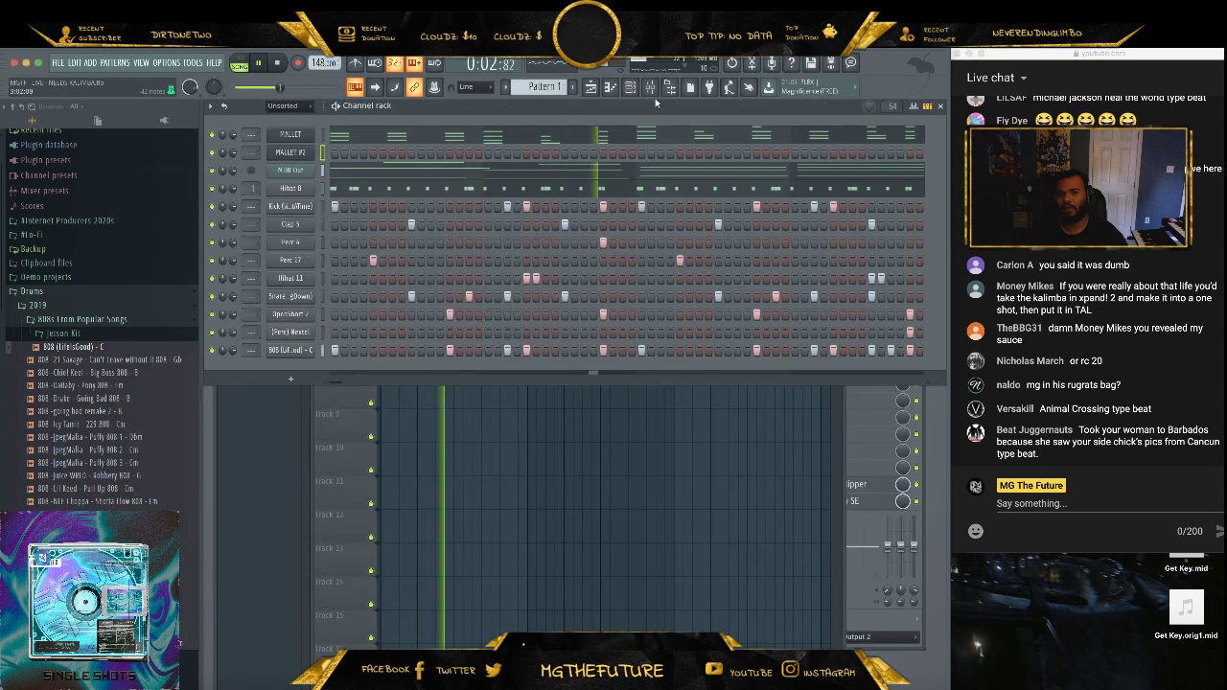
- Listen to the pattern with the sample track muted, unmute the track and bring the channel rack back over the lower playlist
click(630, 88)
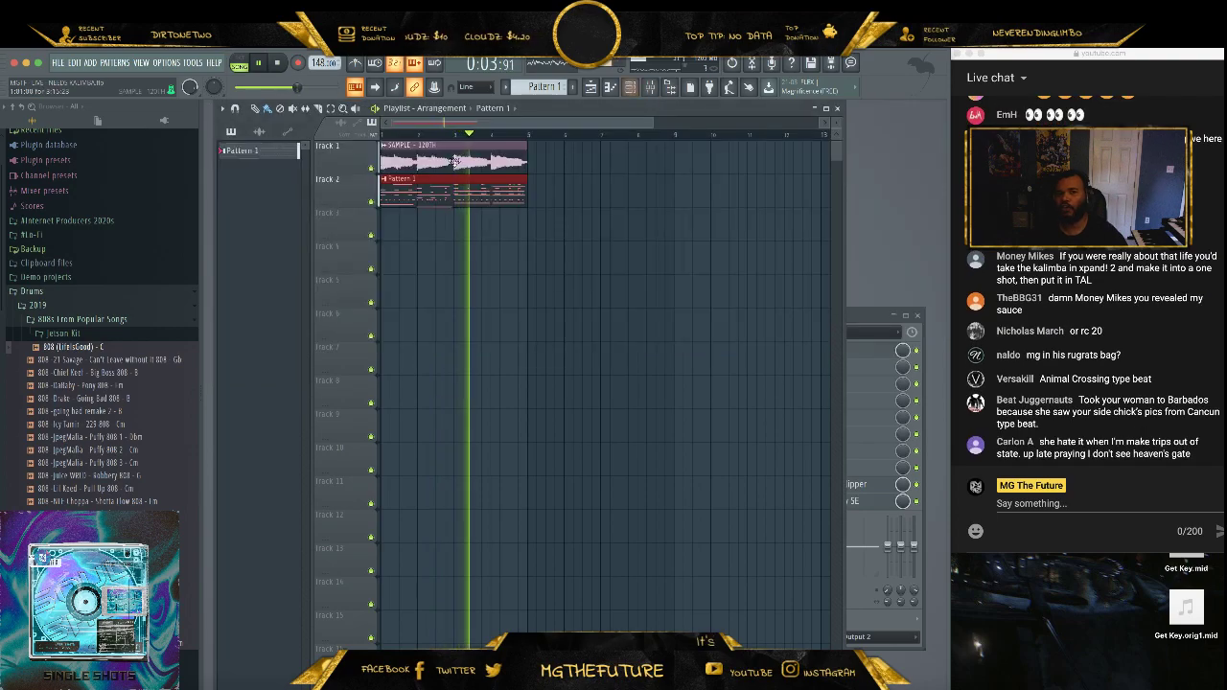
click(372, 168)
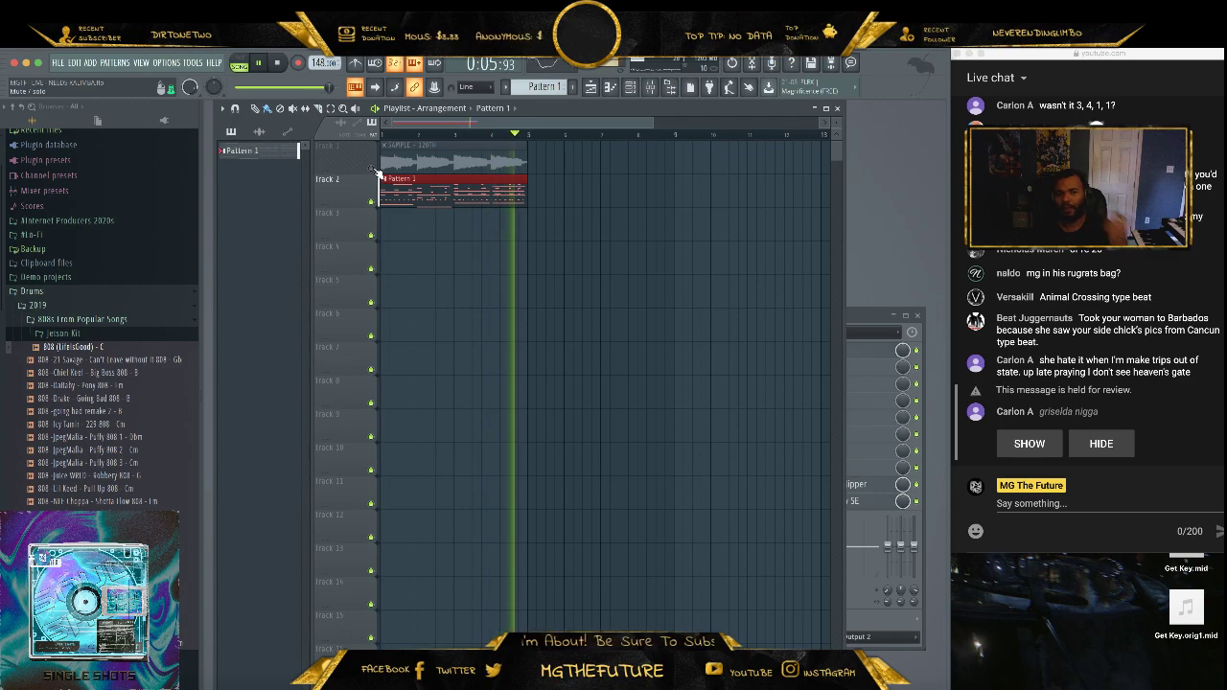
click(373, 169)
click(628, 87)
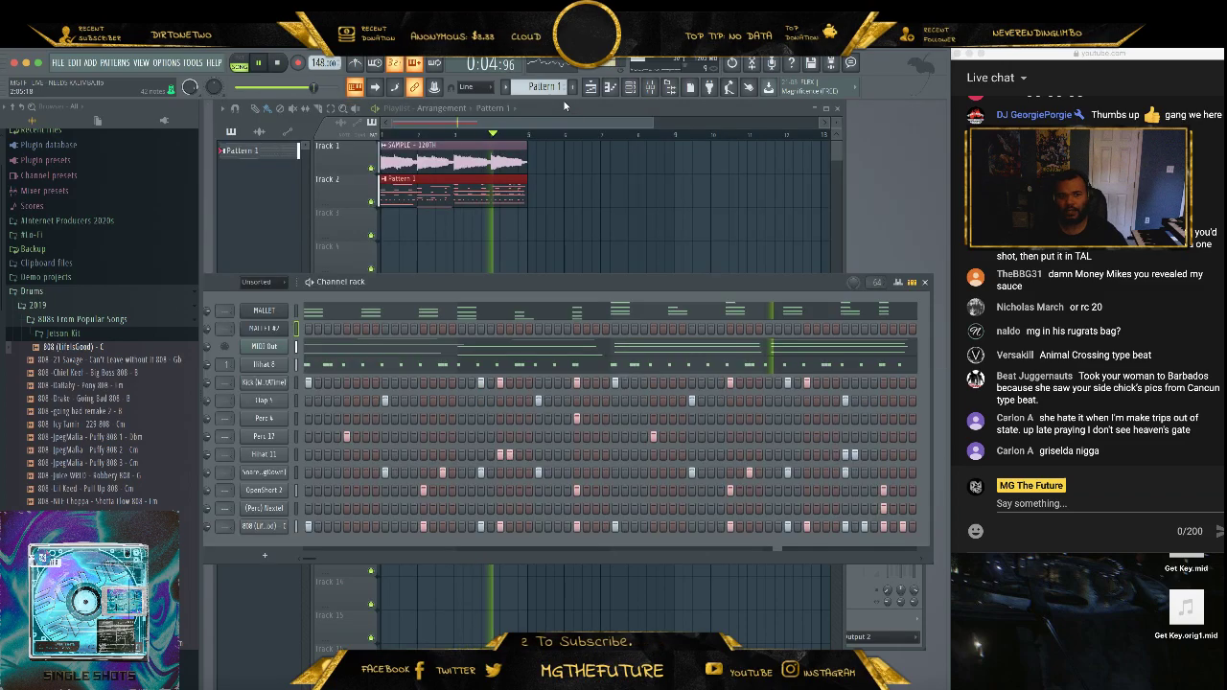
drag(564, 101, 562, 278)
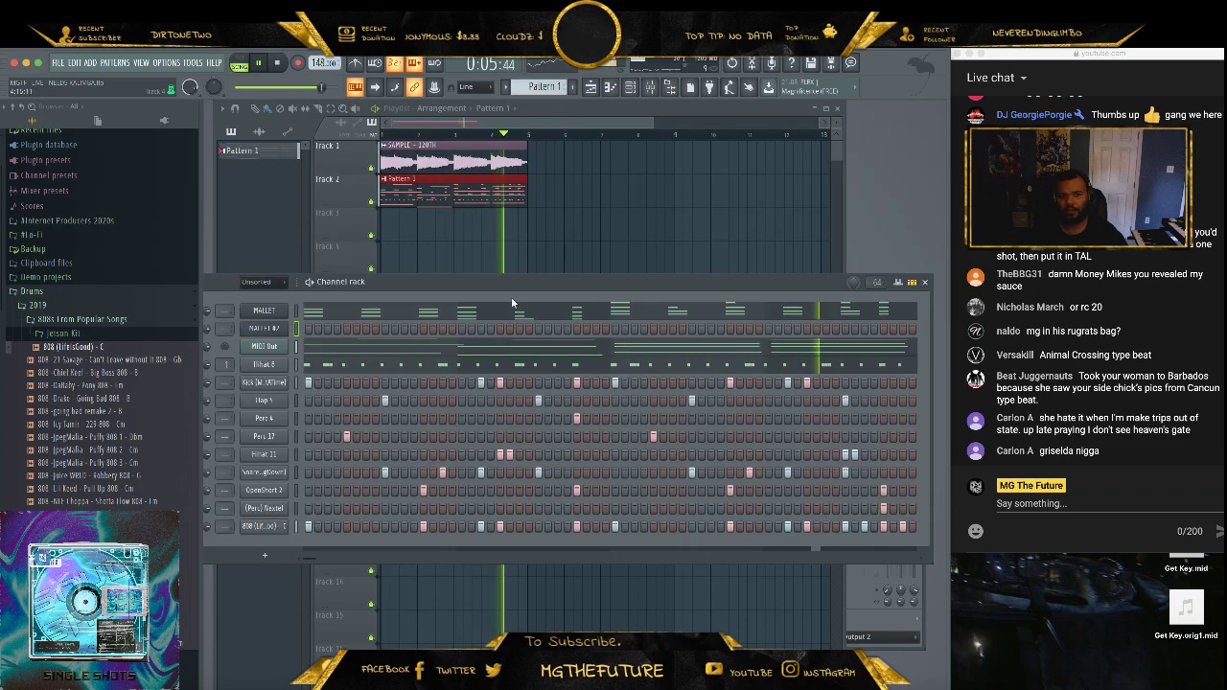
- Load the LD Flutey preset from the ADSR - Surge Sounds - ASTRO user pack into the cloned mallet channel's Serum, and close the synth
right_click(265, 308)
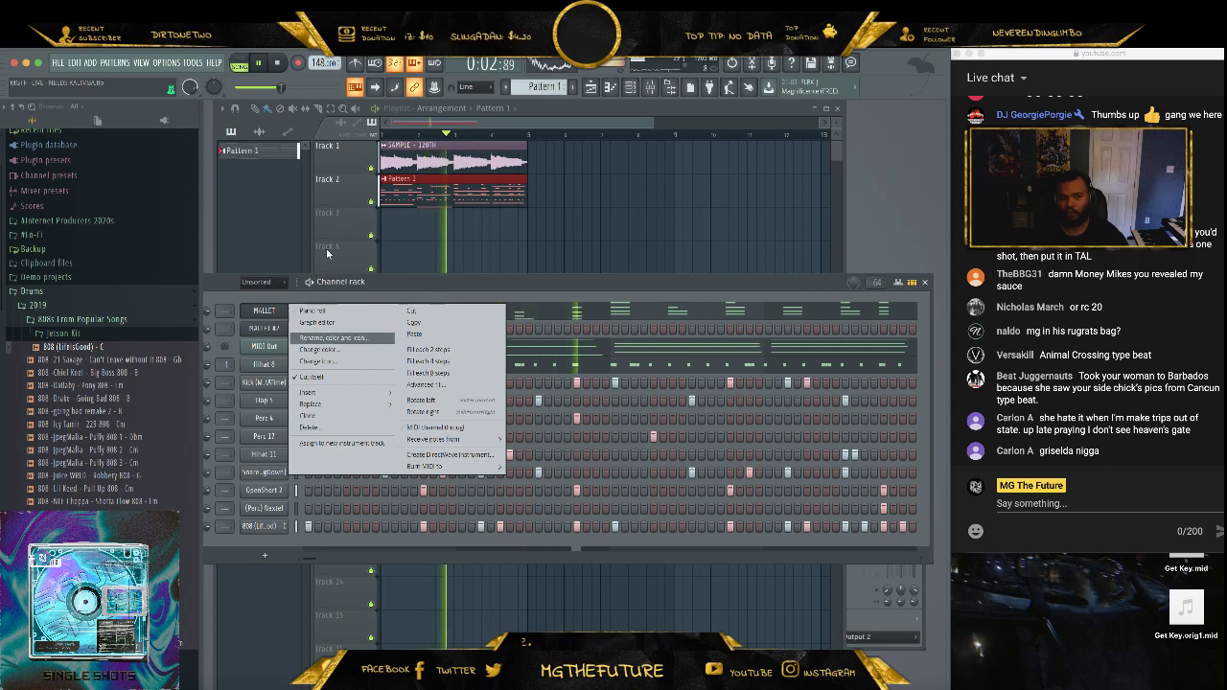
click(400, 280)
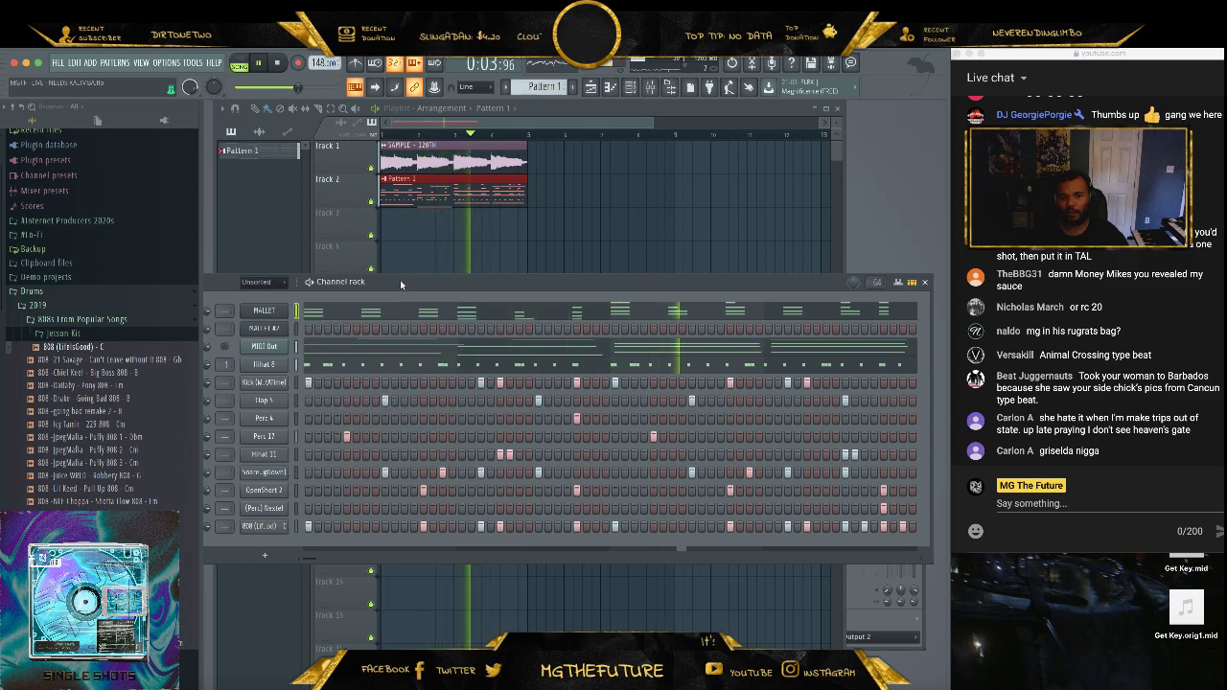
click(264, 328)
click(436, 193)
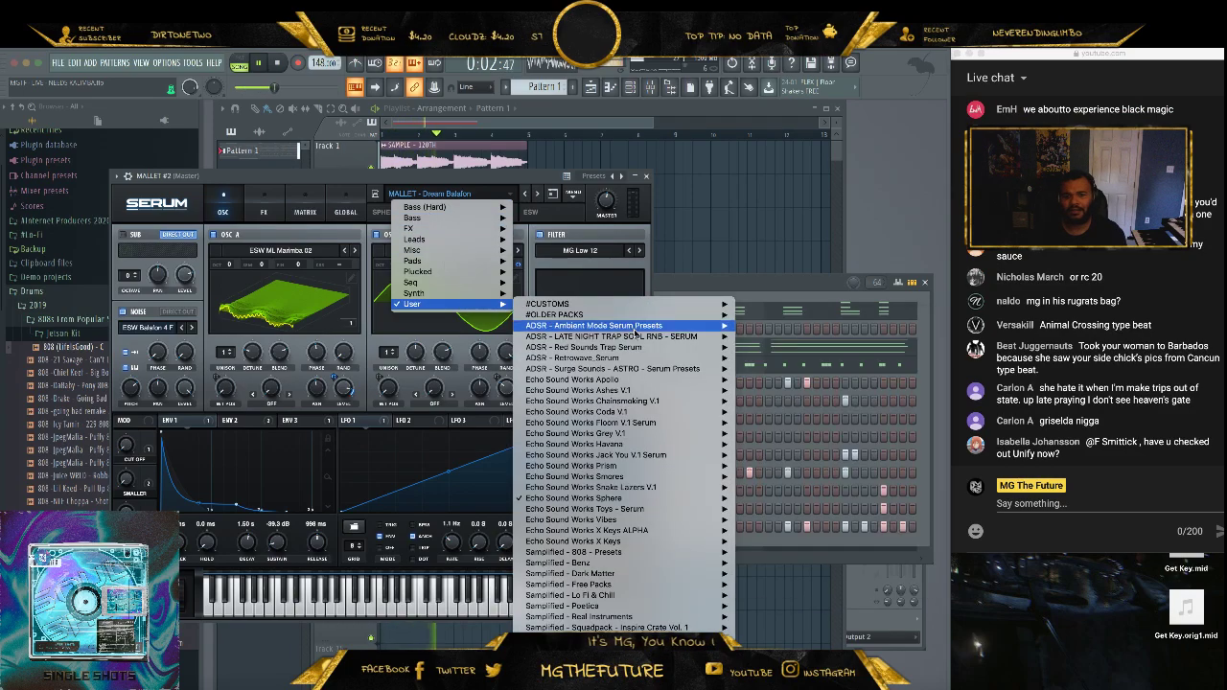
mouse_move(687, 369)
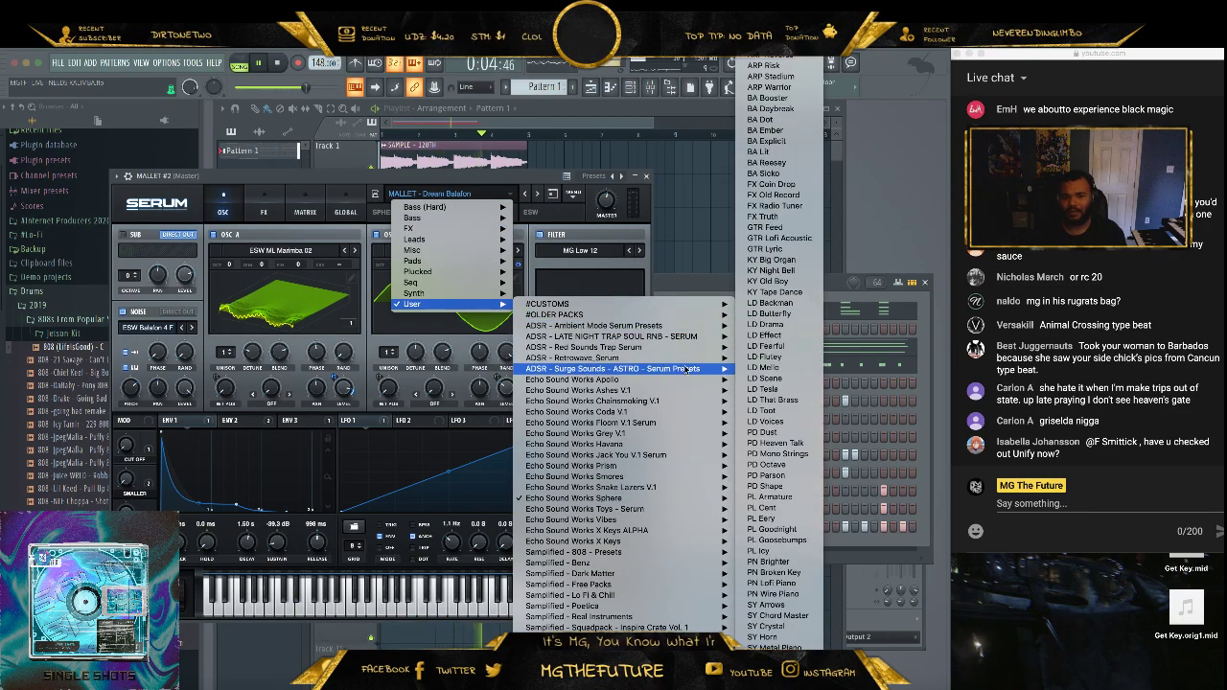
click(784, 357)
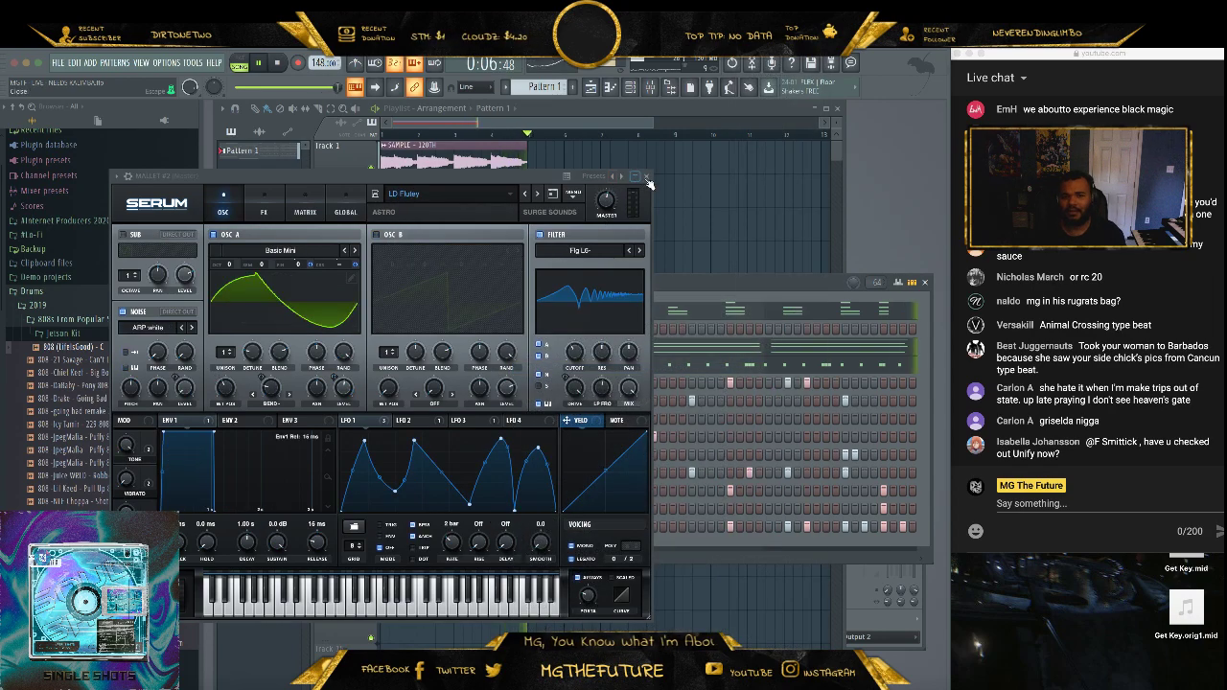
click(646, 177)
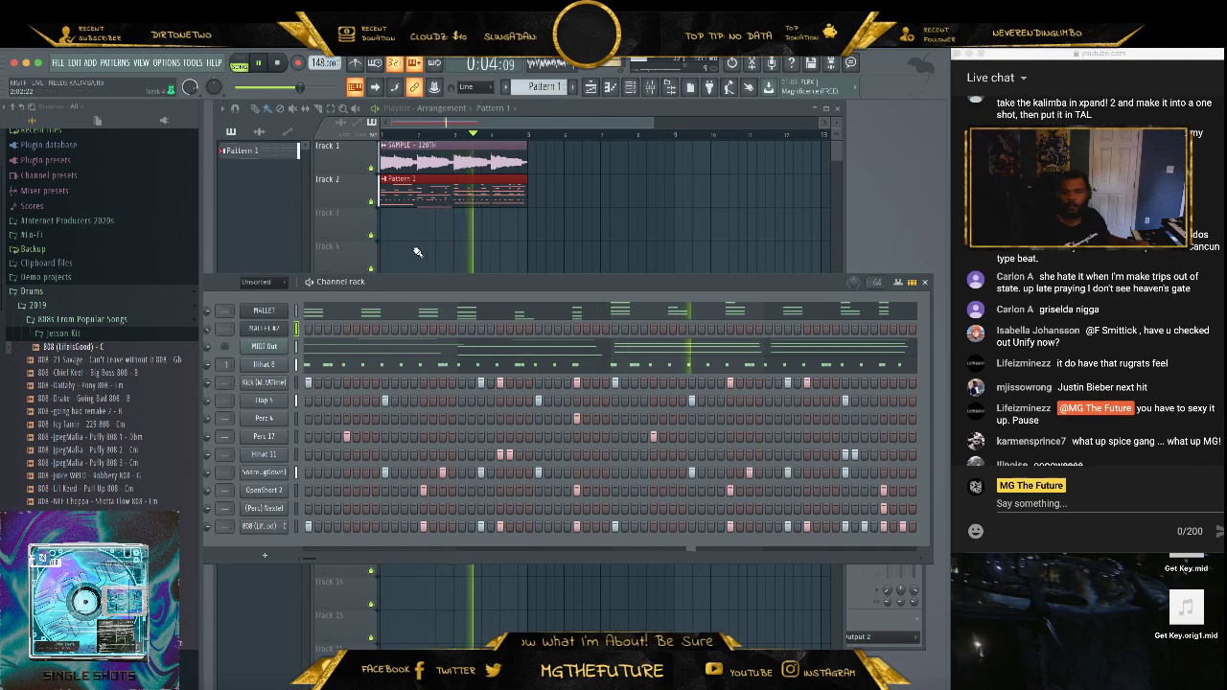
- Check the cloned channel's empty piano roll against the other parts, and record a melody of long notes over the pattern's first two bars
right_click(285, 325)
click(319, 327)
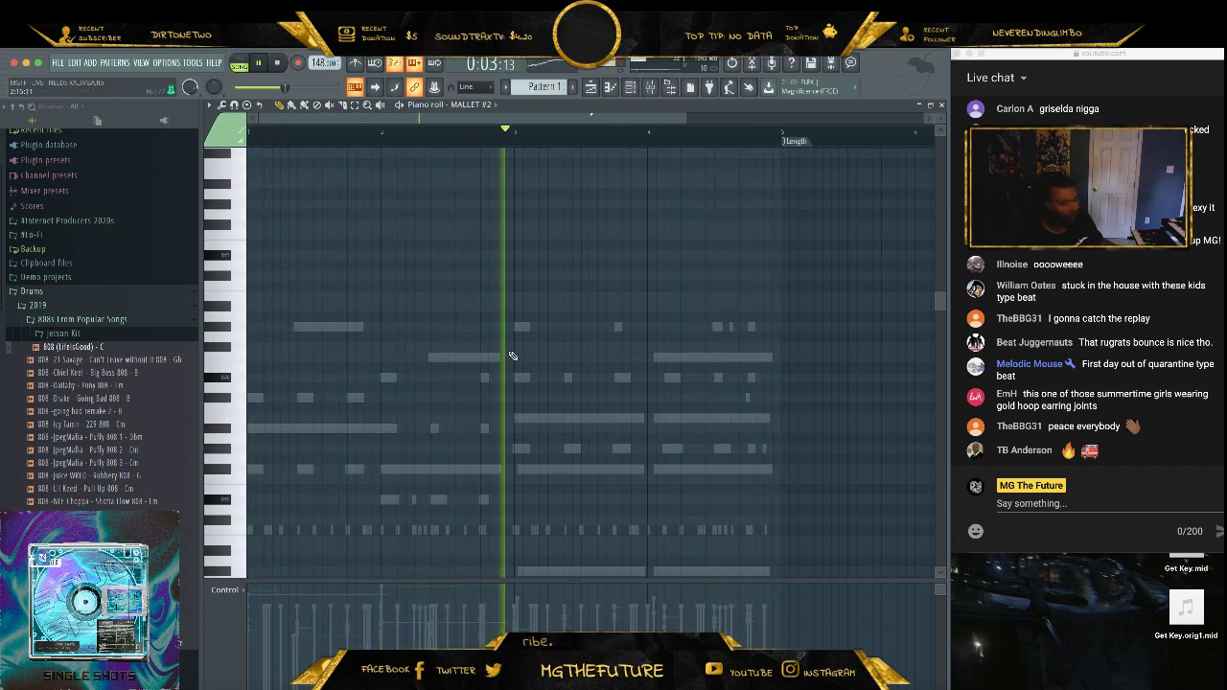
click(940, 105)
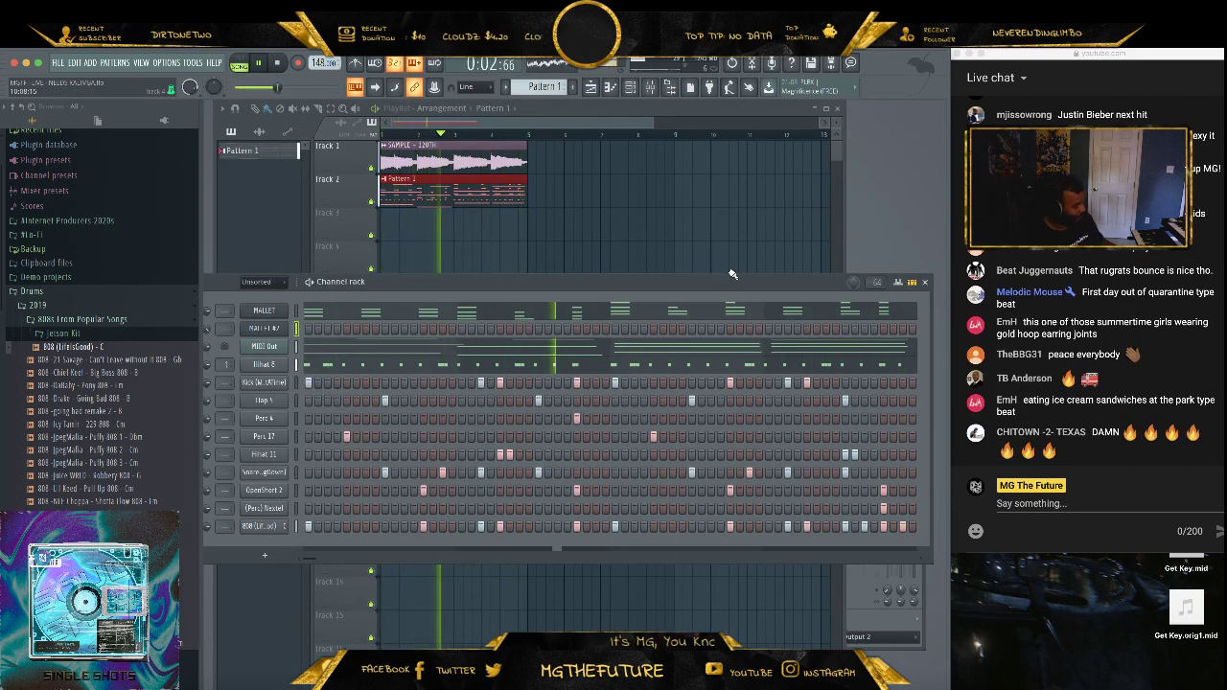
key(space)
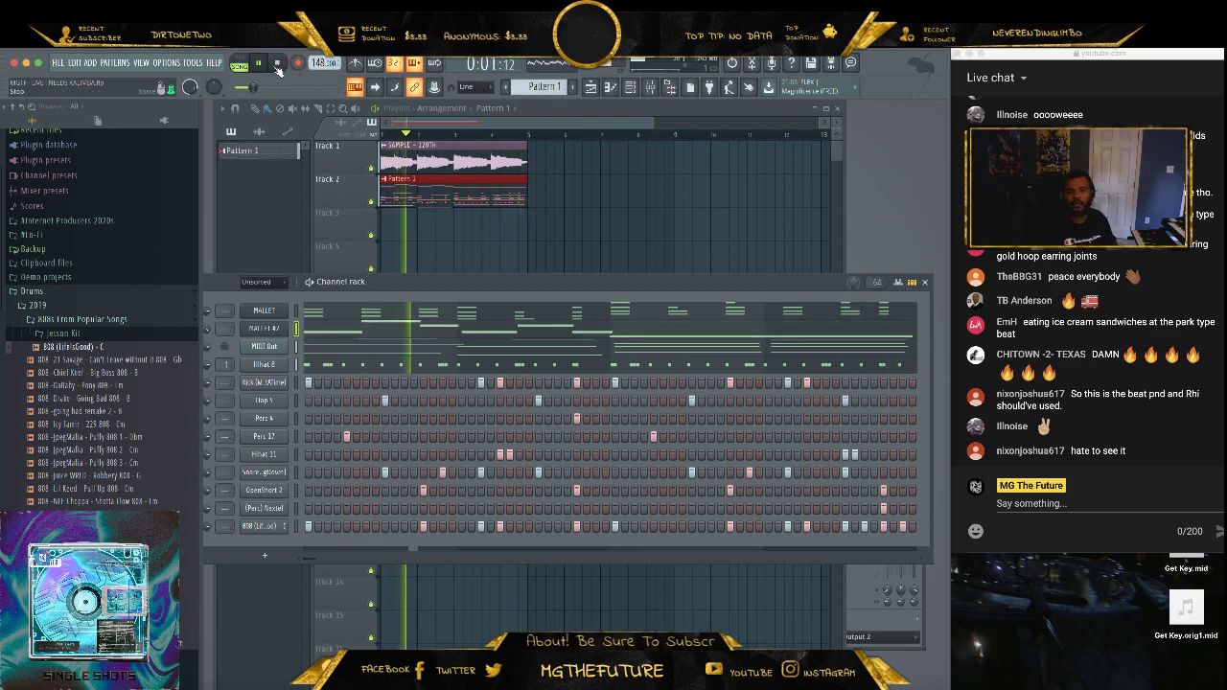
- Rename the MALLET #2 channel to FLUTE
right_click(264, 335)
click(456, 384)
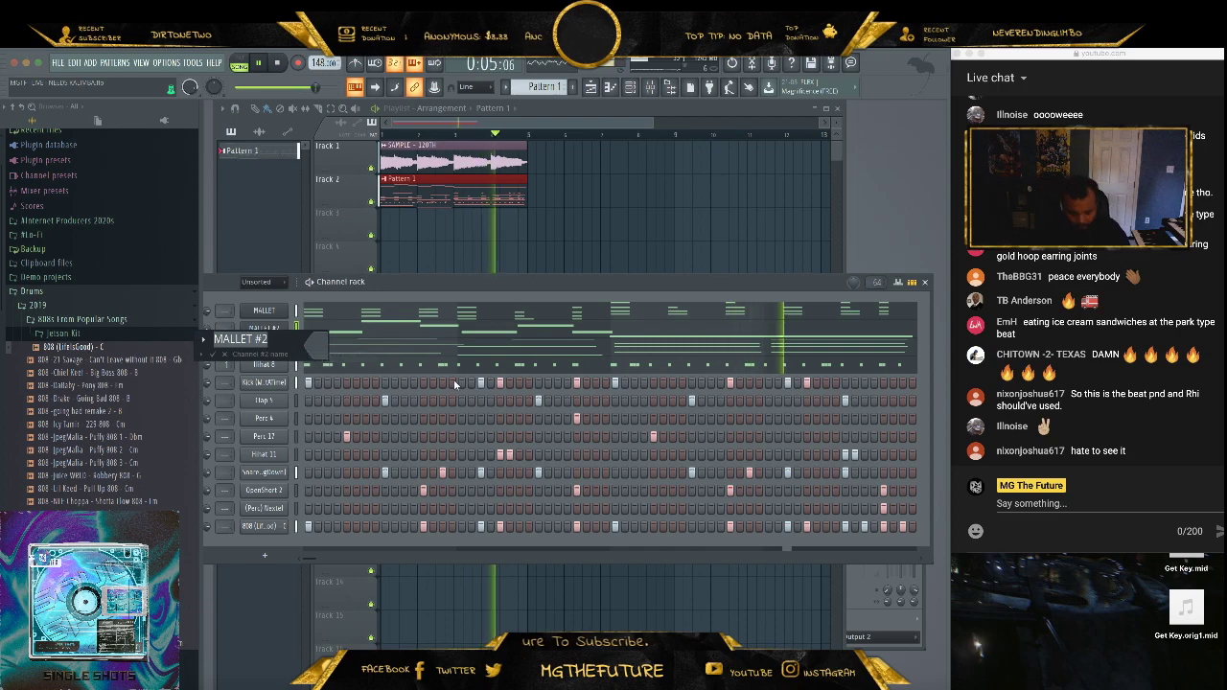
text(FLUTE)
key(Return)
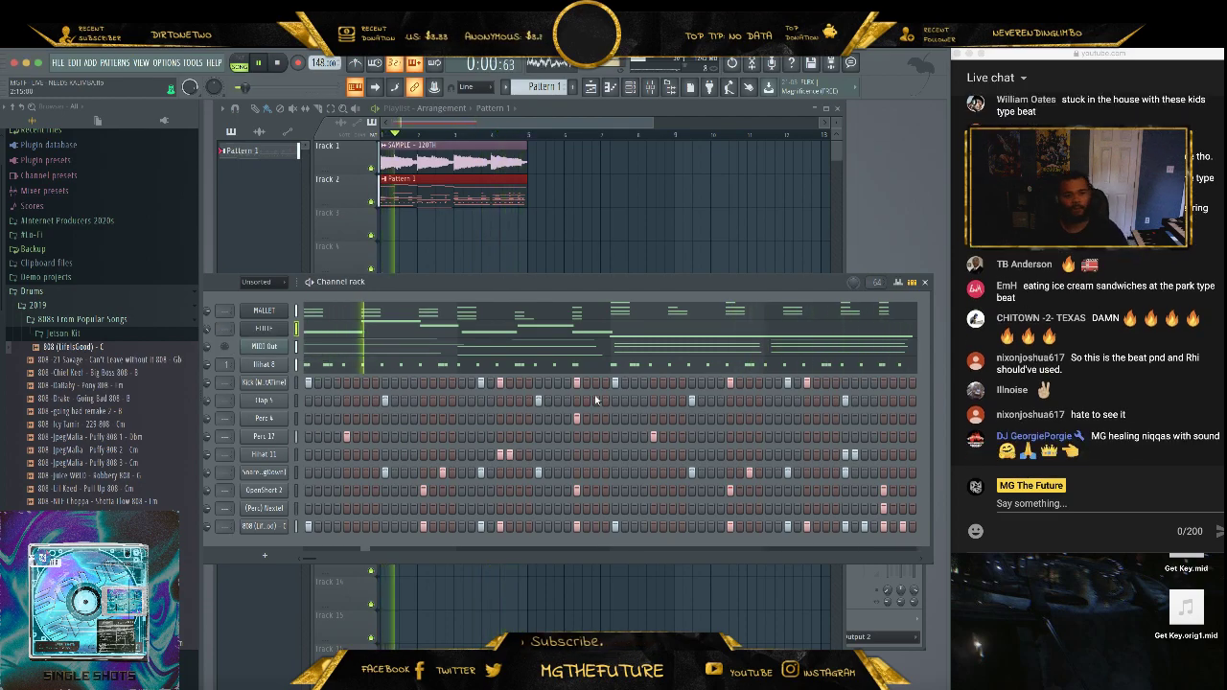
- Quantize the notes of the FLUTE channel's melody and stop playback
click(378, 331)
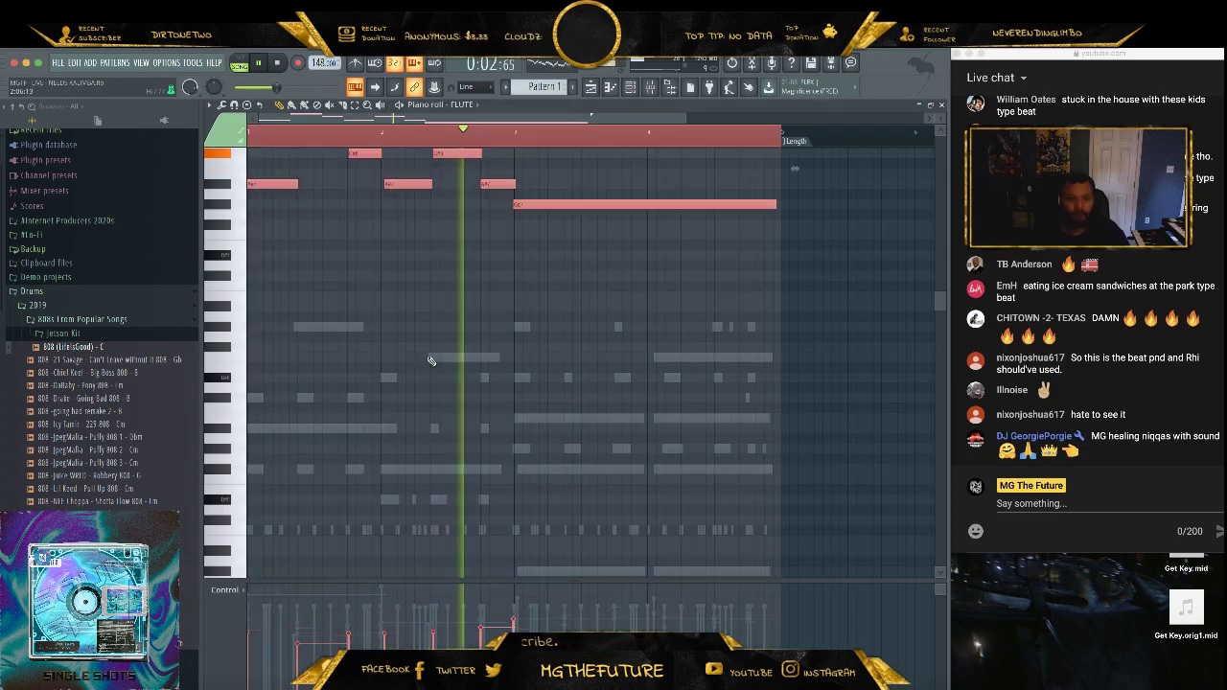
key(ctrl+q)
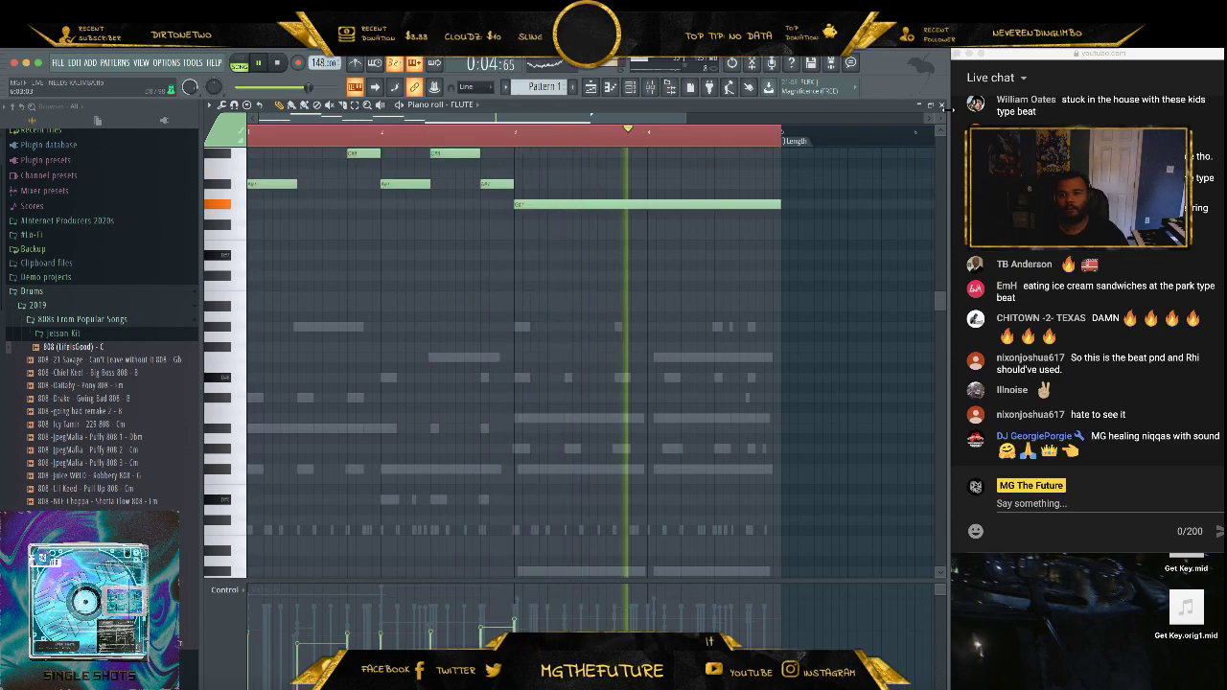
click(942, 105)
key(space)
- Clone the FLUTE channel and load the PD Heaven Talk preset from the Surge Sounds ASTRO pack in its Serum instance
right_click(266, 331)
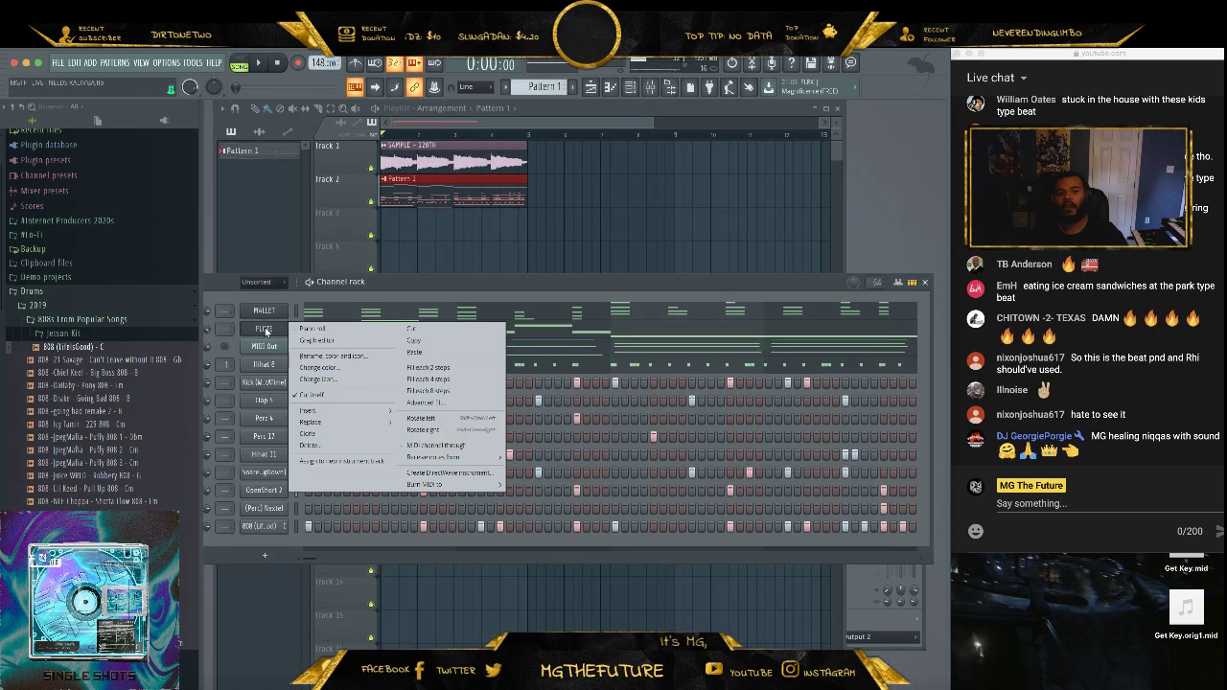
click(319, 436)
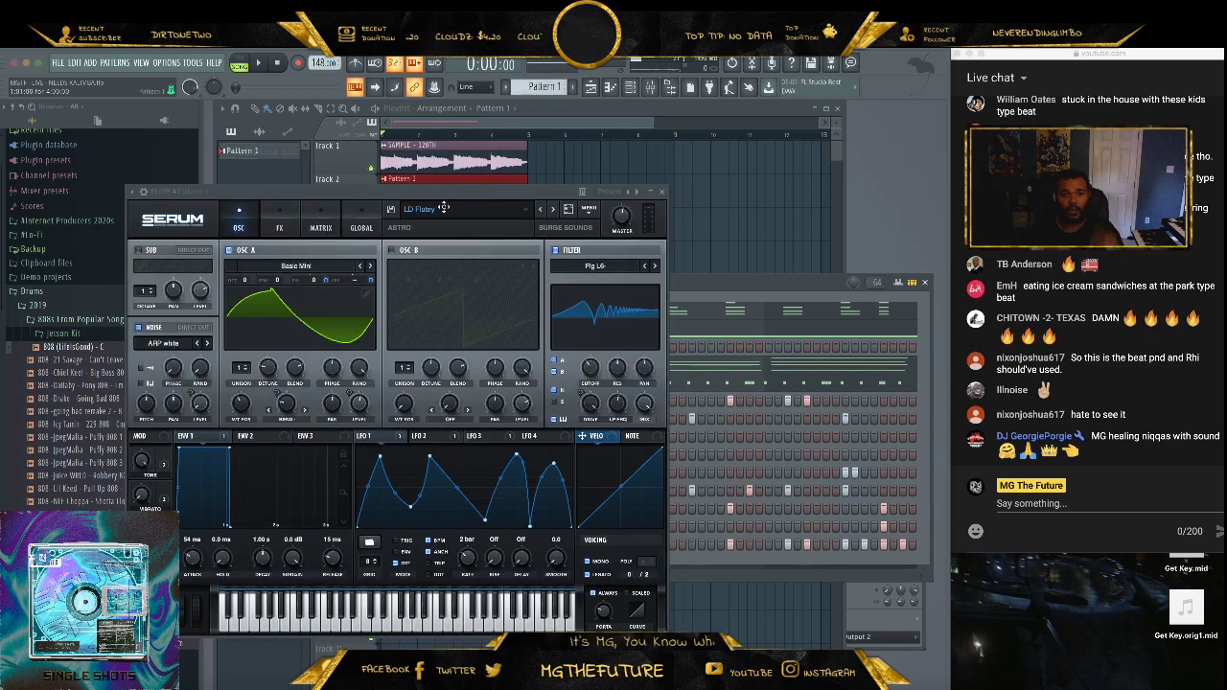
click(443, 207)
mouse_move(494, 320)
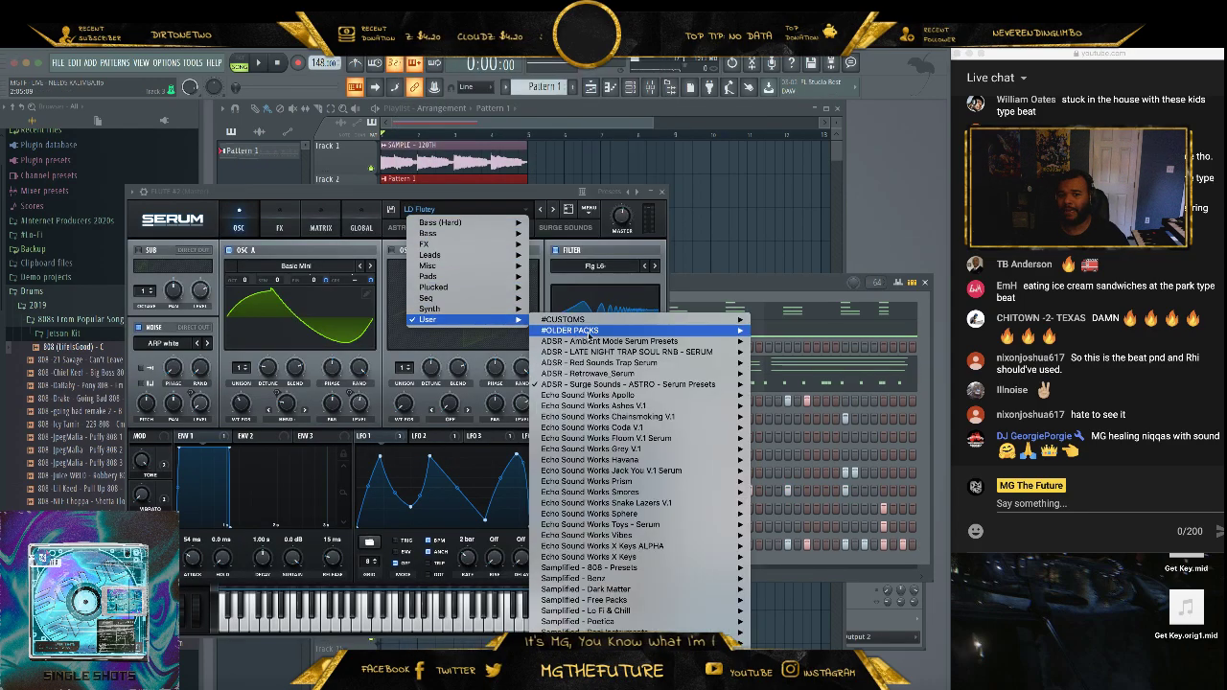
mouse_move(682, 386)
scroll(785, 385, down, 1)
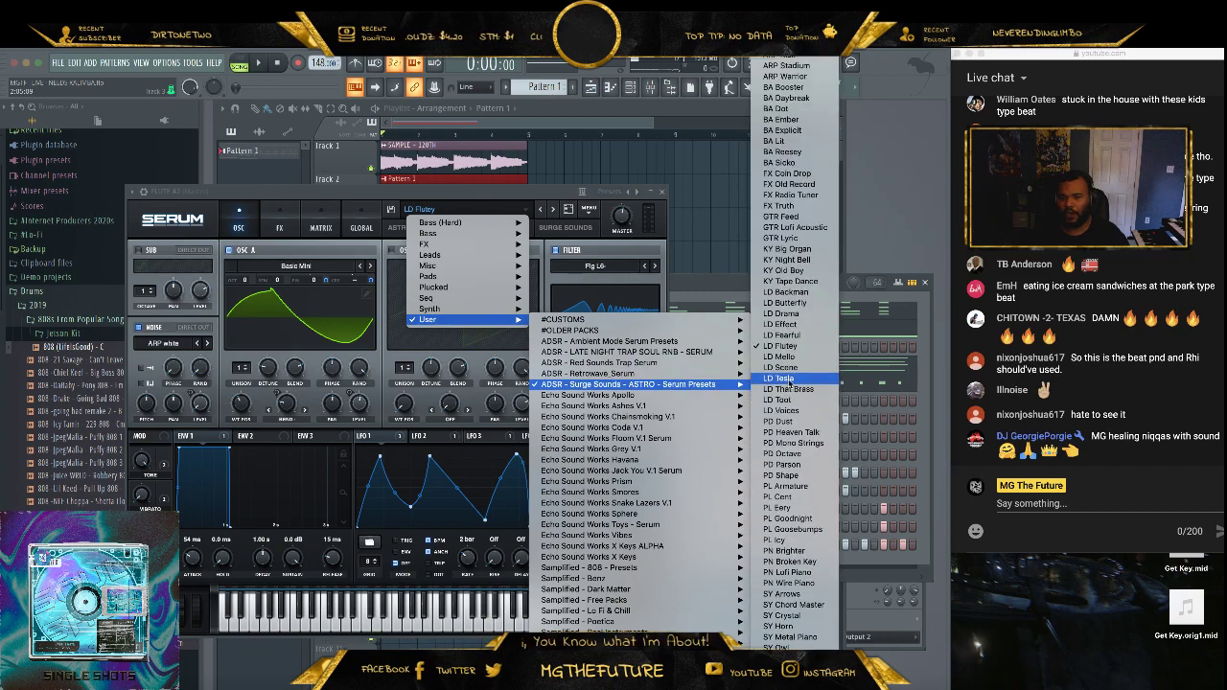
click(805, 433)
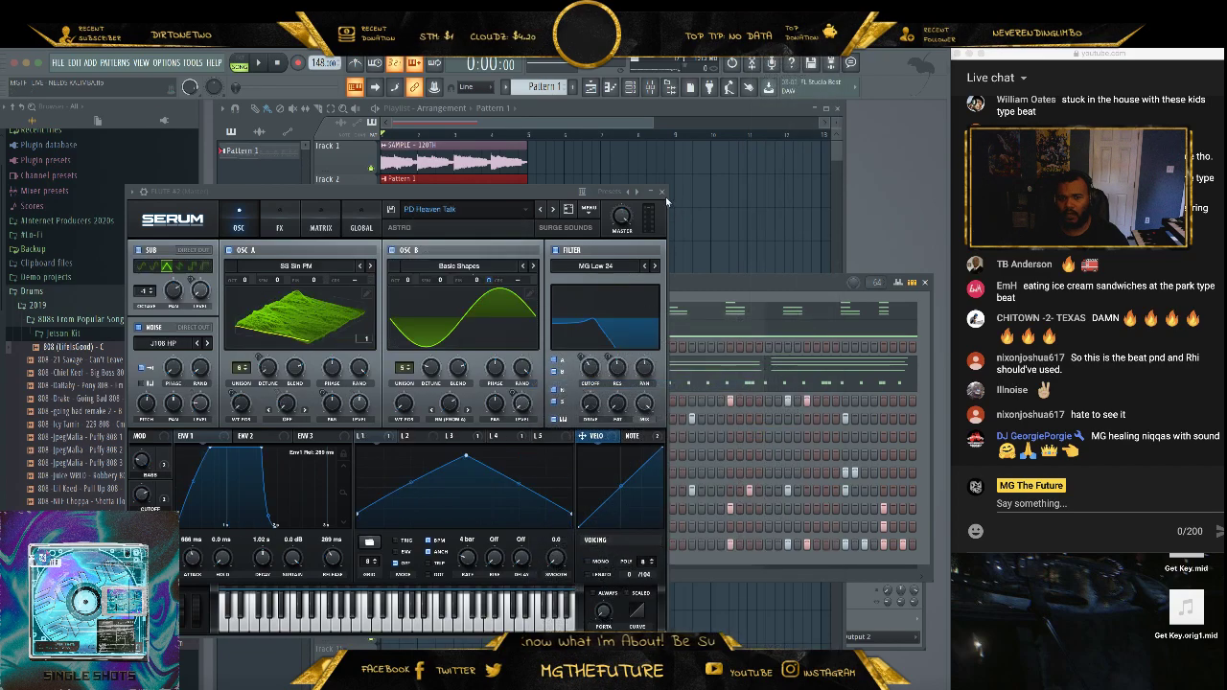
click(662, 191)
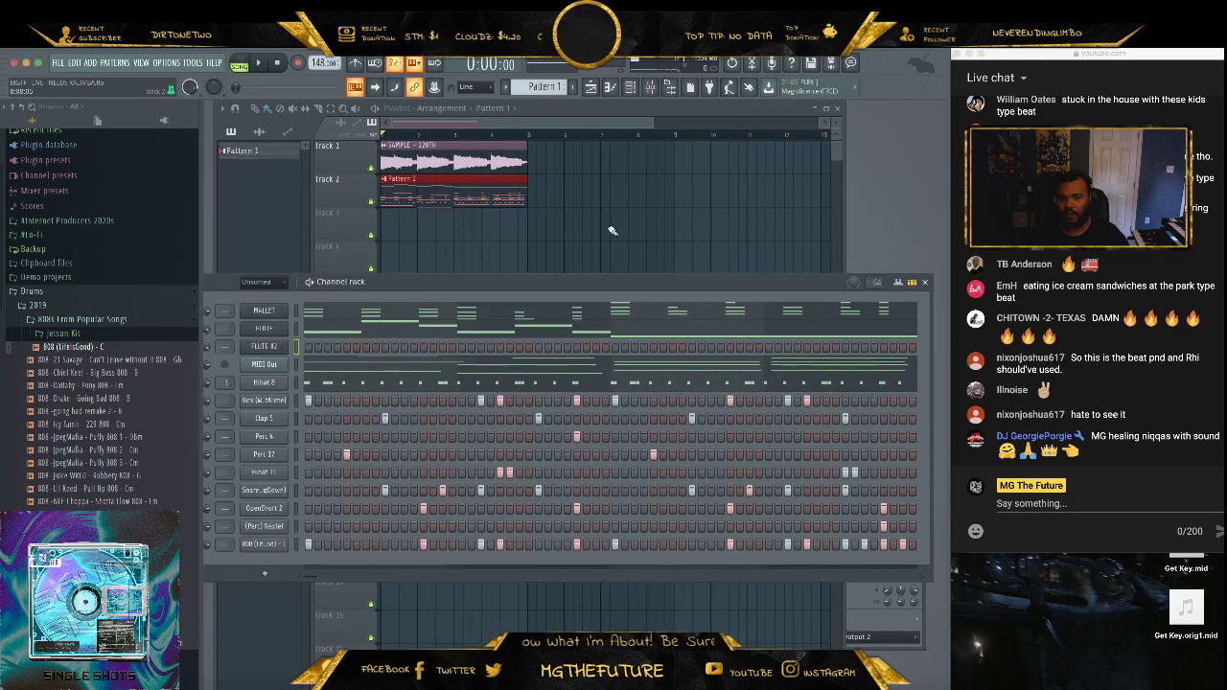
- Paste the mallet chords into the cloned flute channel and open its piano roll
click(296, 349)
key(super+v)
click(319, 349)
- Delete the repeated chord hits, keeping only the first chord of bars 1, 2 and 3
scroll(397, 348, down, 3)
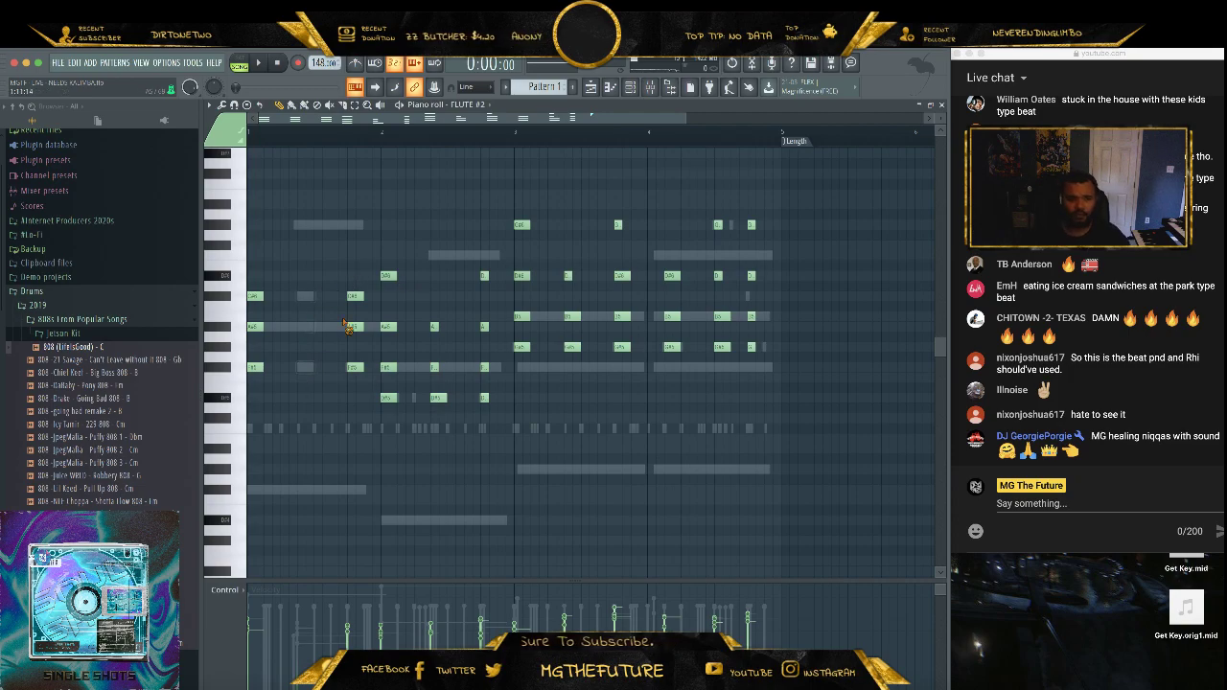
drag(495, 270, 429, 410)
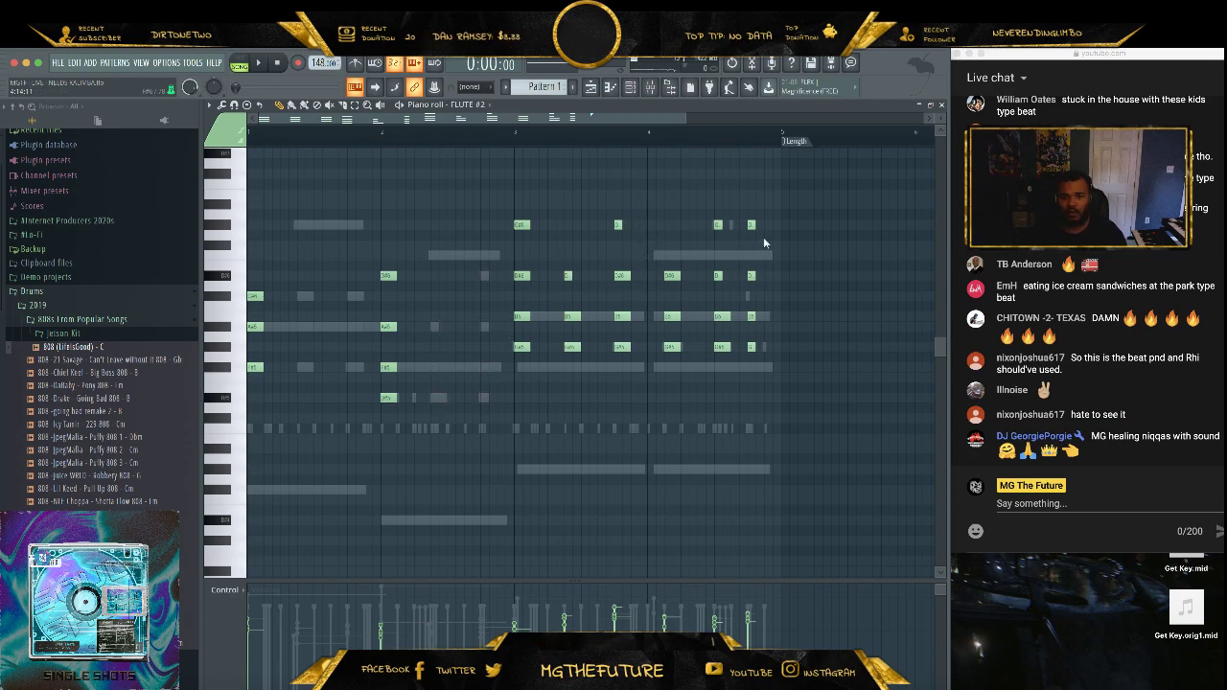
drag(788, 209, 561, 392)
key(Delete)
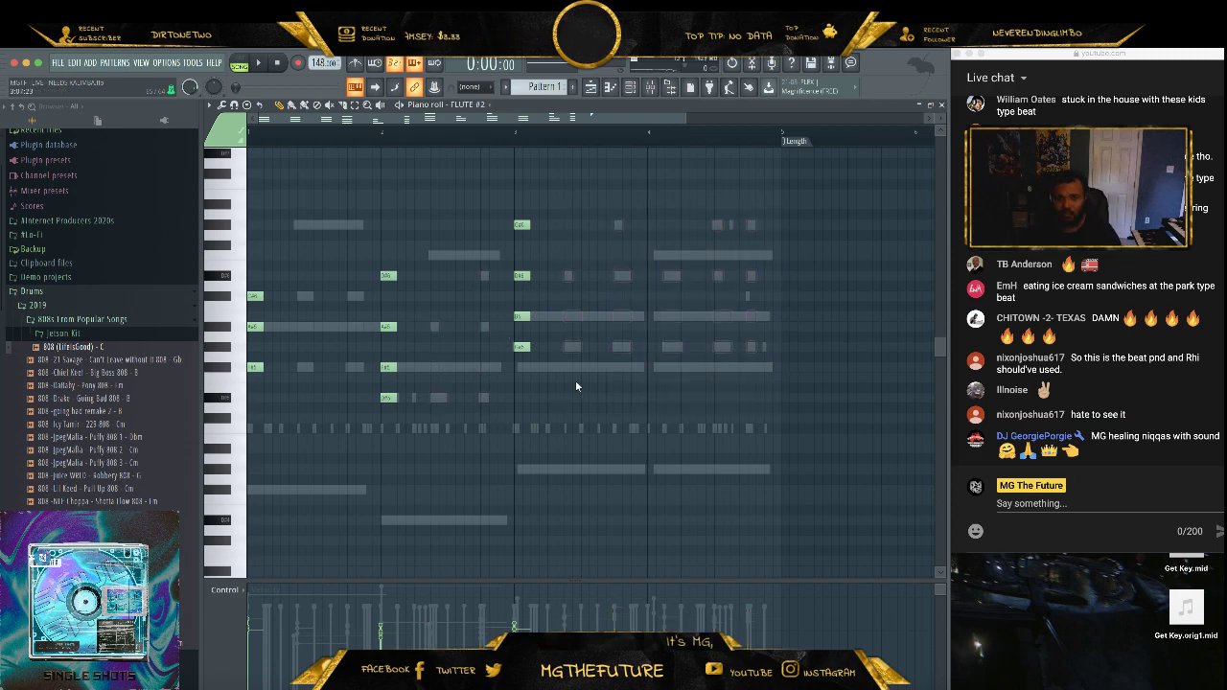
- Lengthen the three remaining chords together so each one sustains for almost a full bar
drag(652, 190, 247, 495)
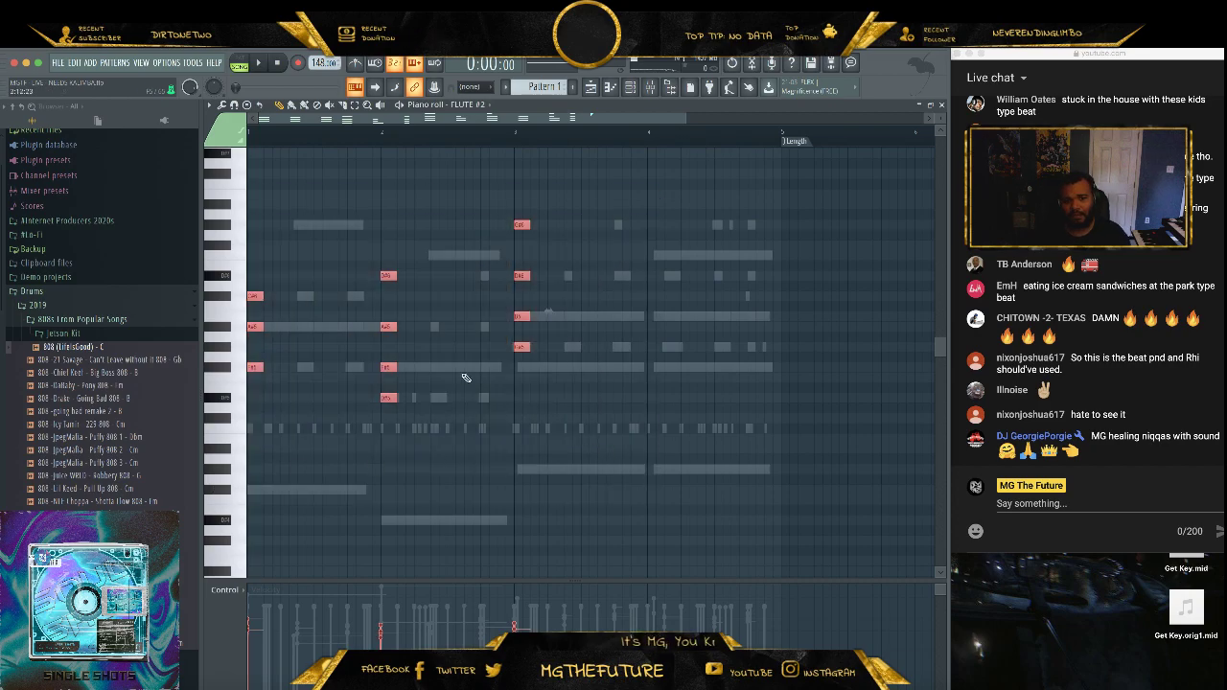
drag(264, 367, 361, 372)
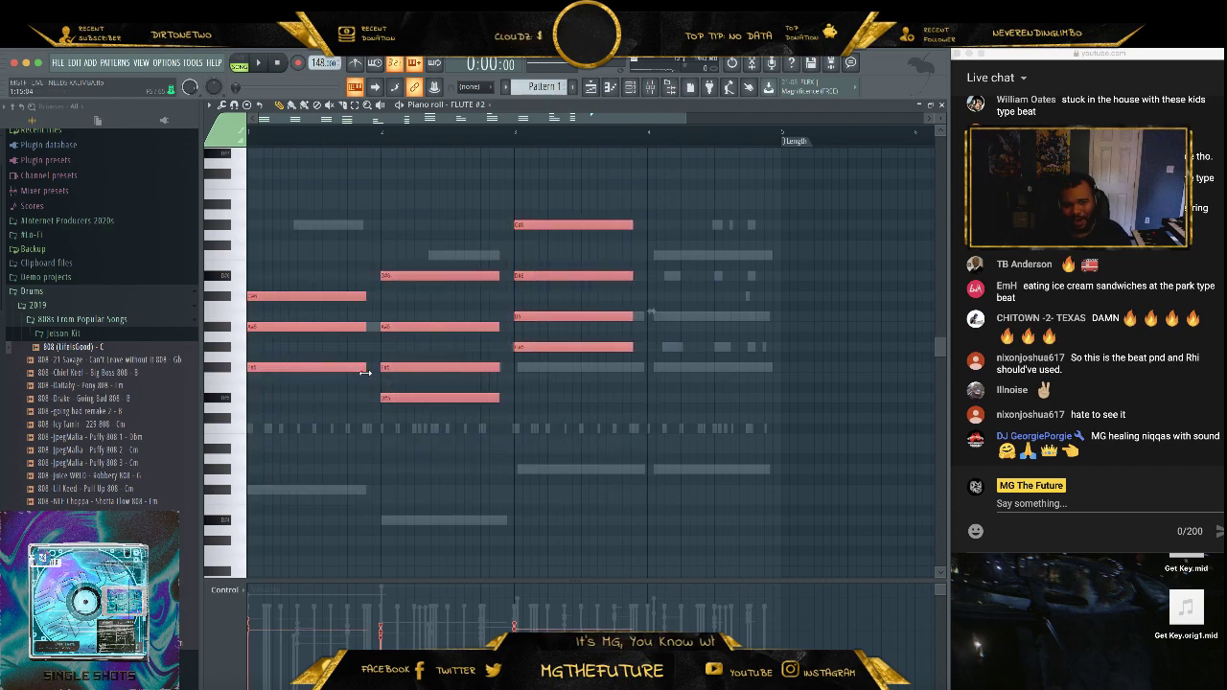
click(632, 462)
scroll(673, 334, up, 3)
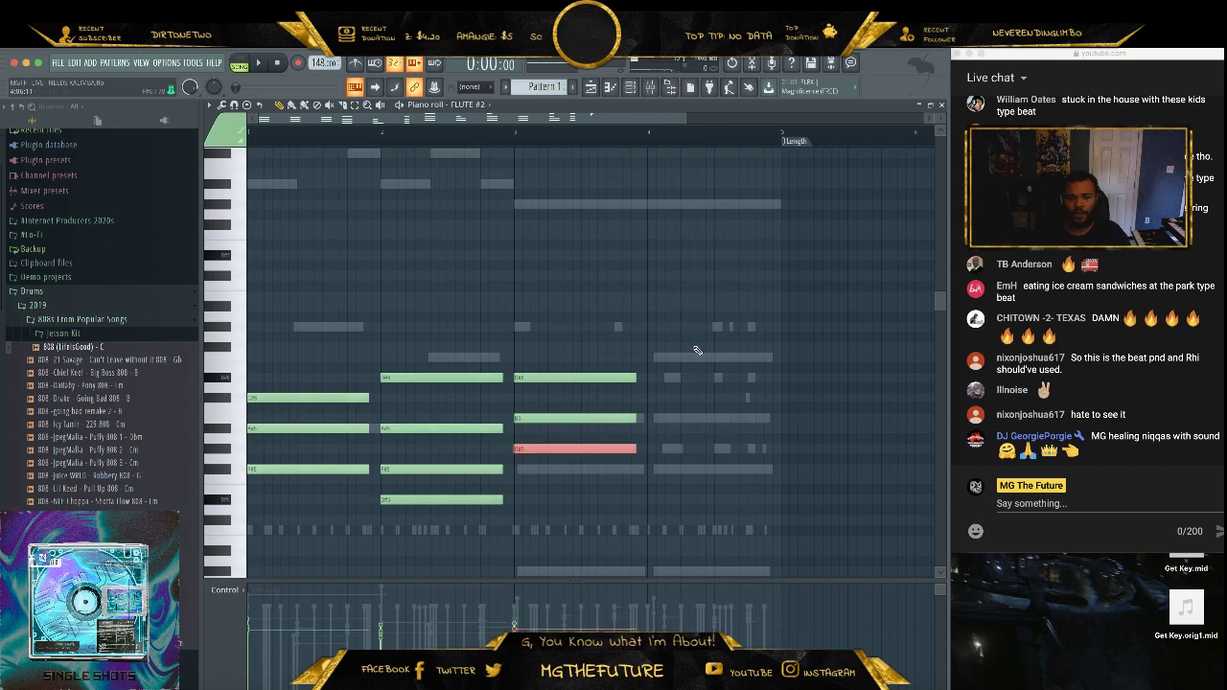
- Preview the sustained chords, then duplicate the bar 3 chord into bar 4
key(space)
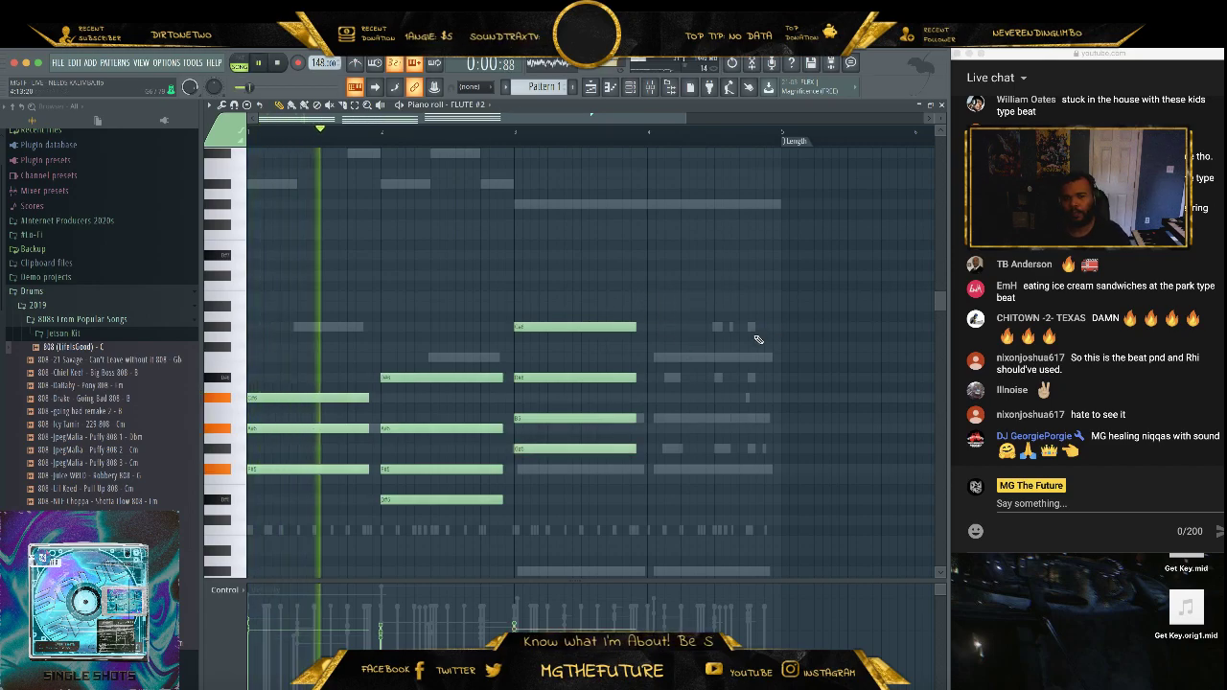
key(space)
drag(707, 292, 691, 452)
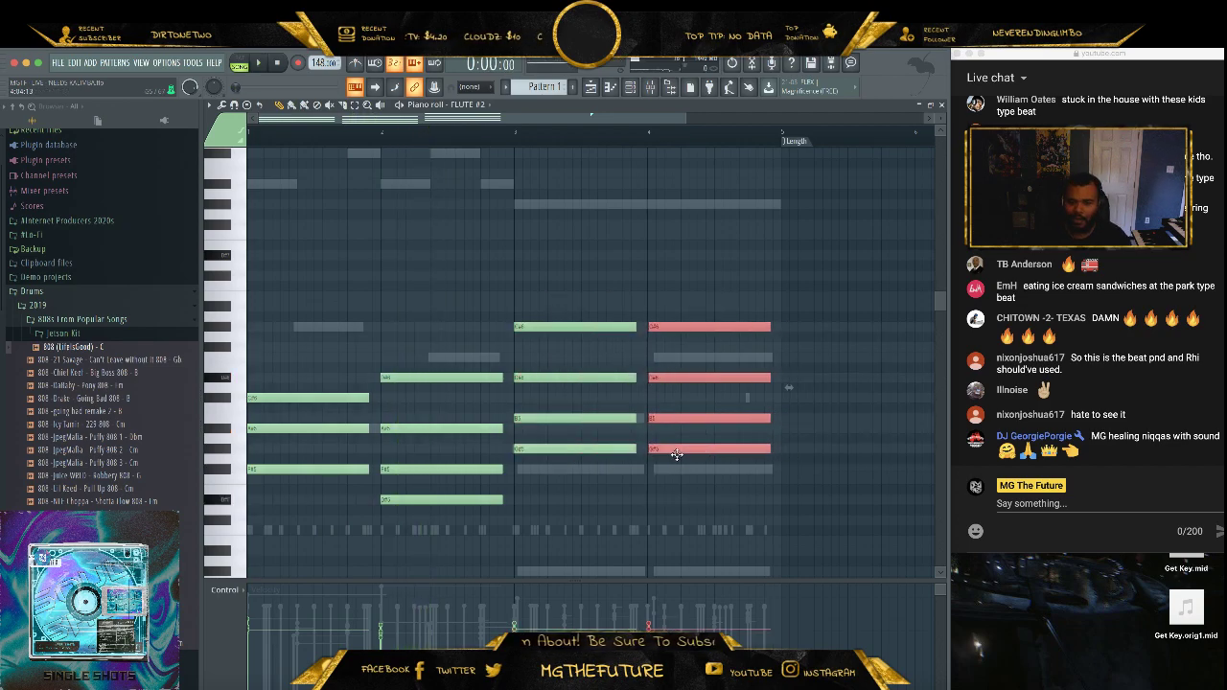
- Set the snap to Line, select all the sustained chord notes and close the piano roll
click(476, 86)
click(472, 111)
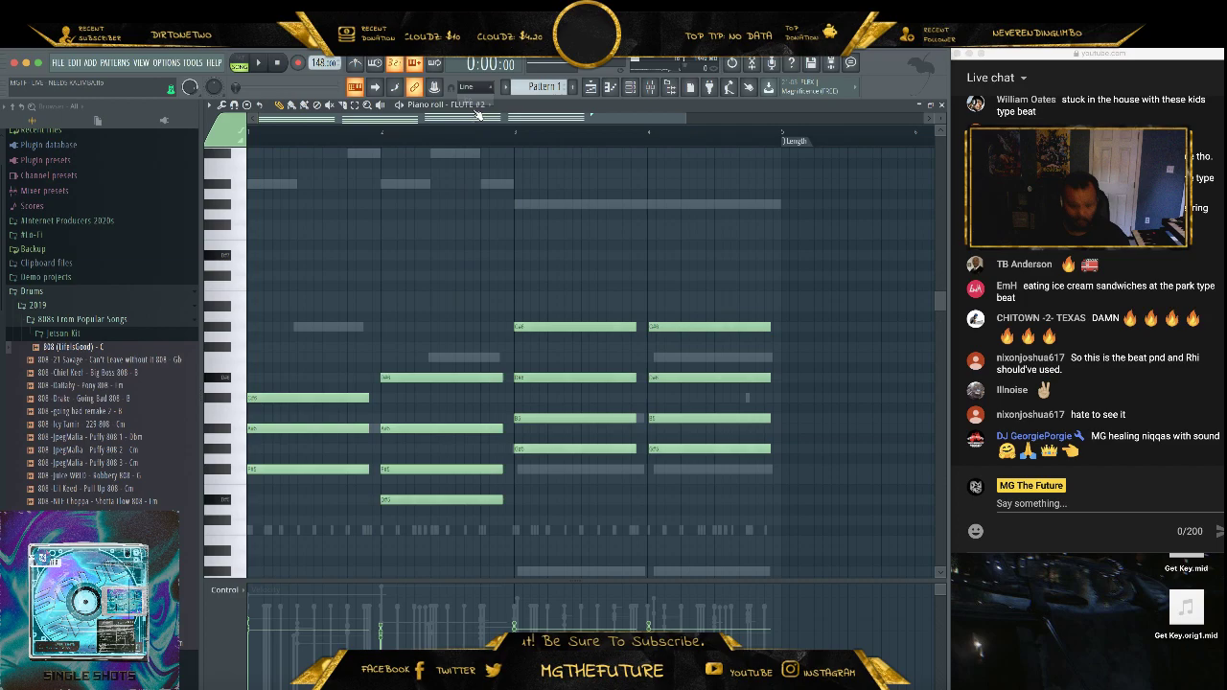
key(ctrl+a)
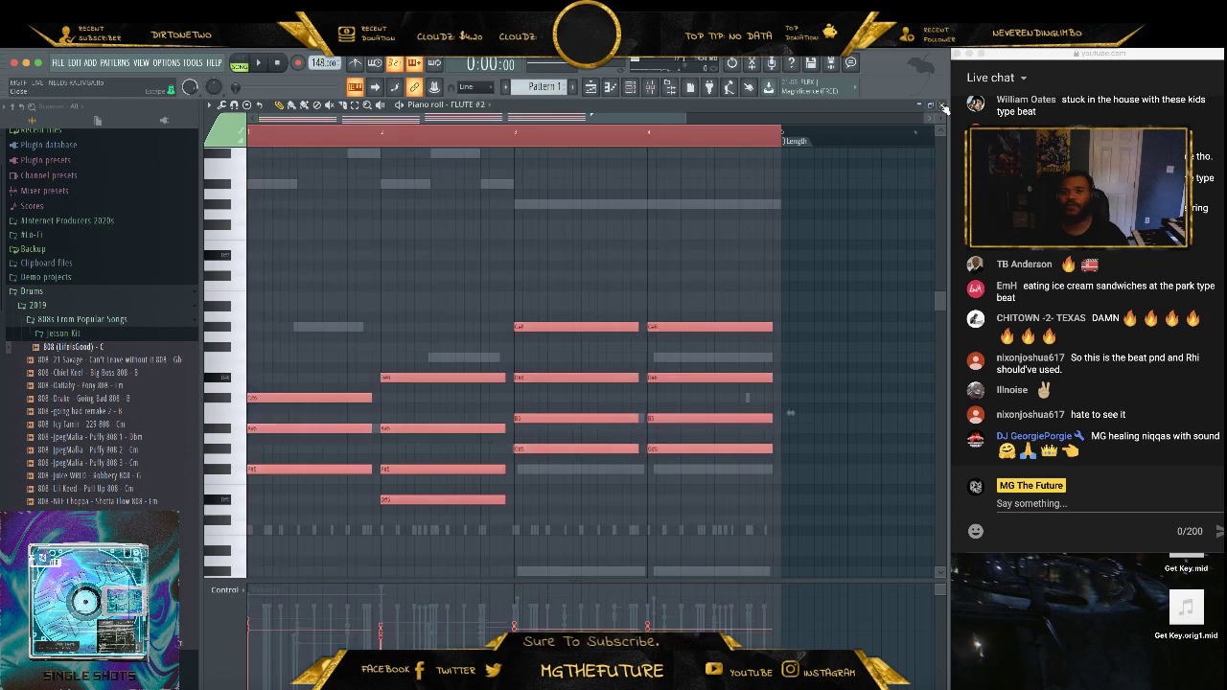
click(944, 107)
- Audition the next ASTRO pad presets on the cloned channel's Serum and settle on PD Parson
click(267, 349)
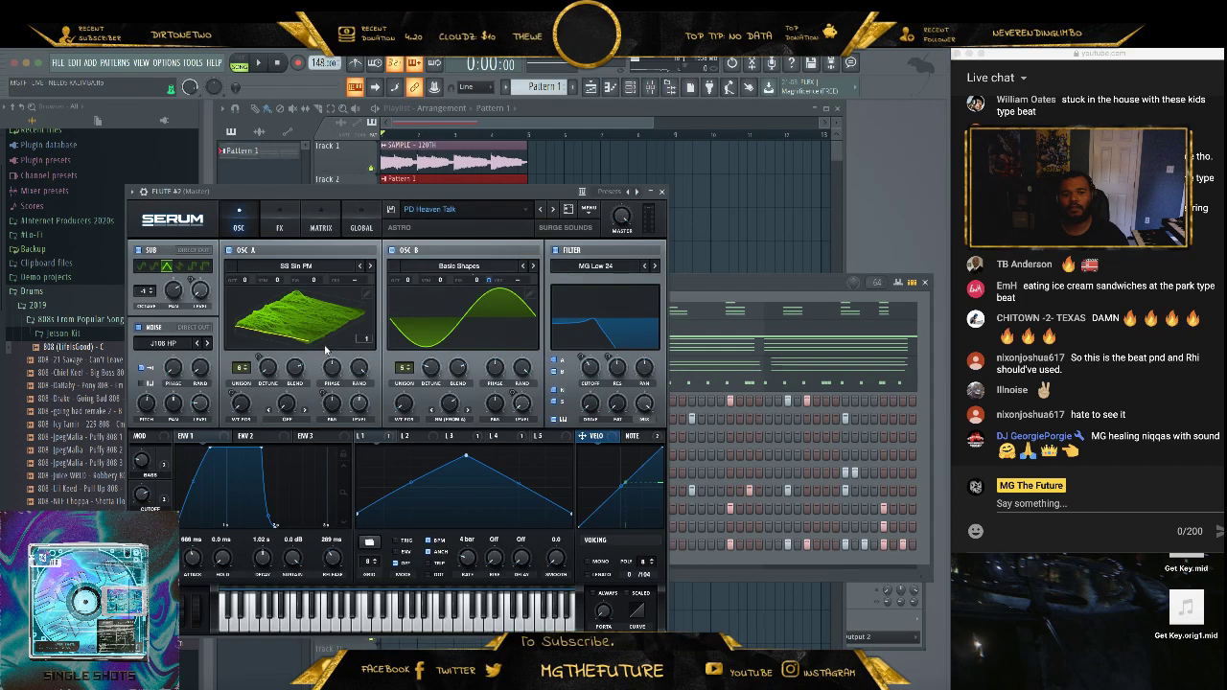
click(553, 209)
key(space)
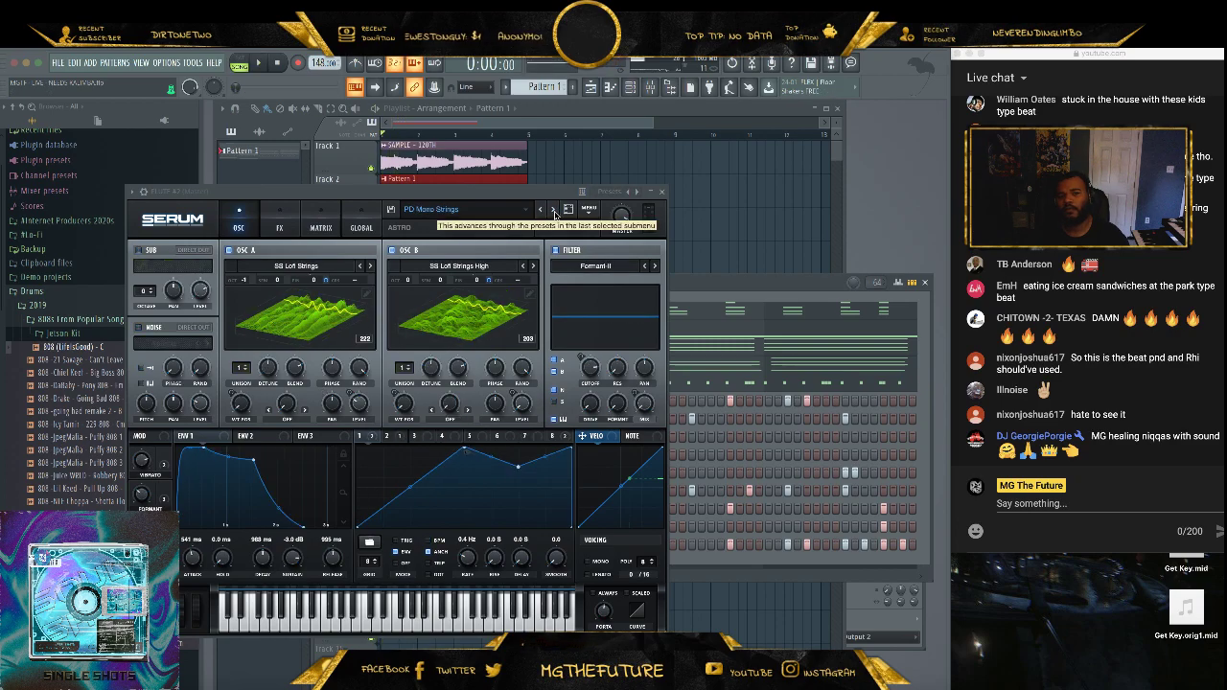
click(553, 211)
key(space)
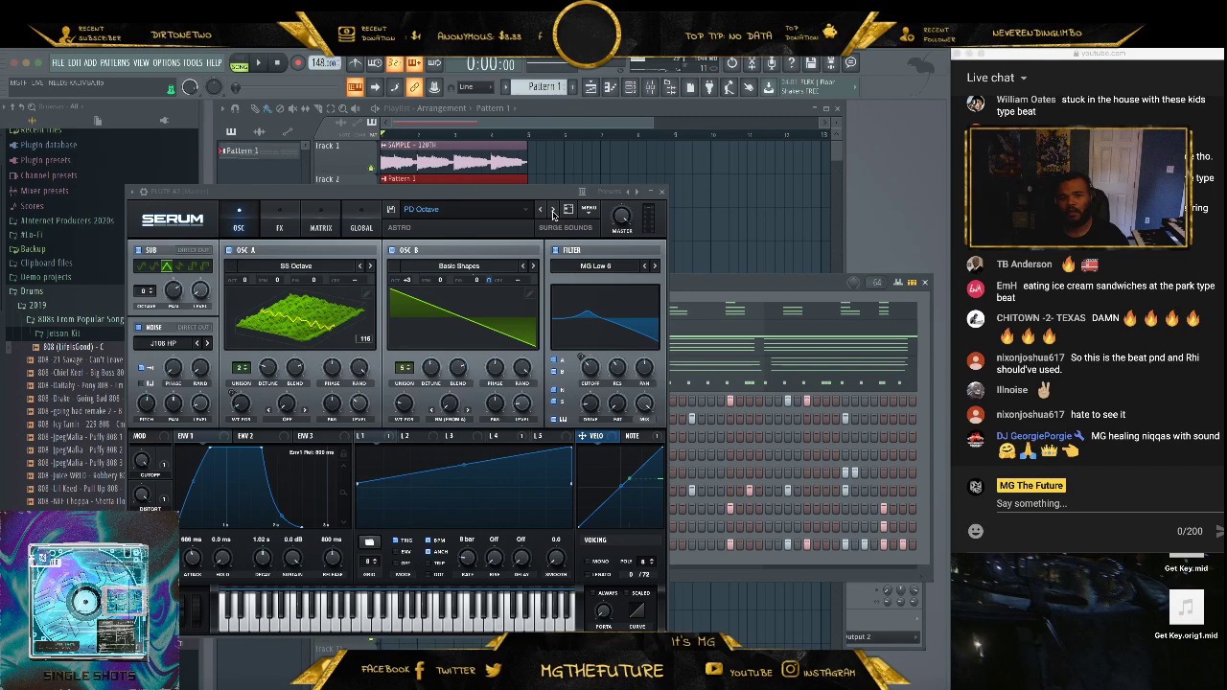
click(553, 211)
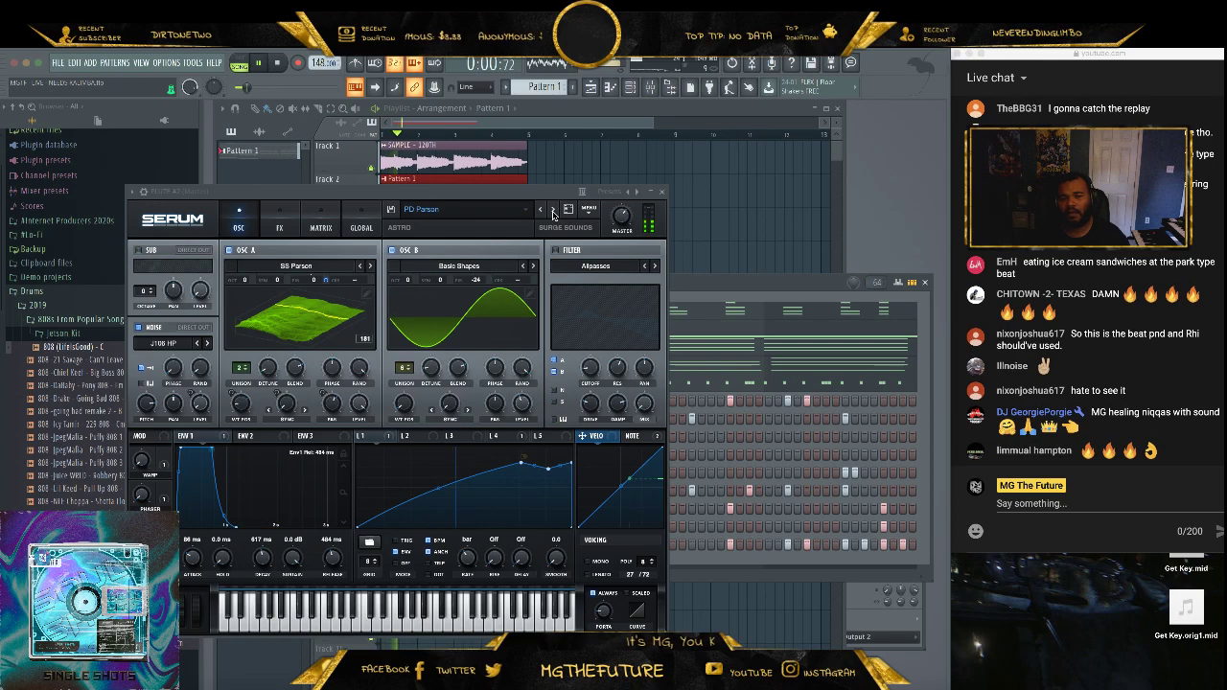
click(663, 192)
- Rename the cloned flute channel as PAD
right_click(288, 346)
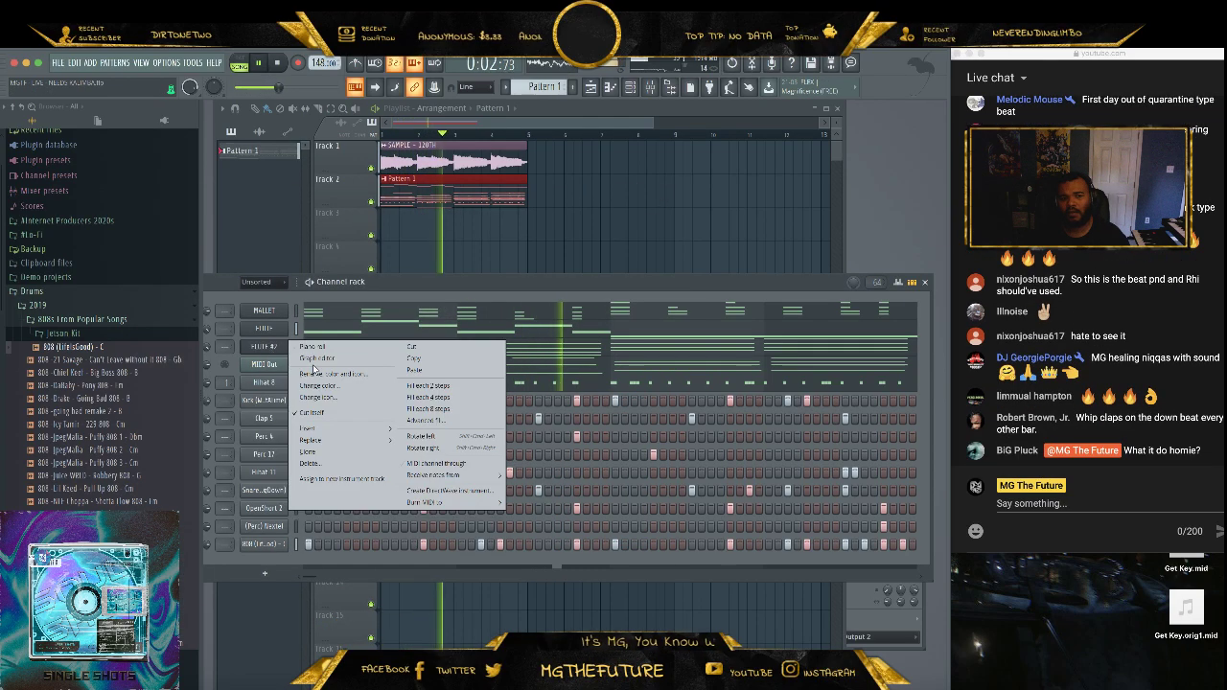
click(326, 374)
text(PAD)
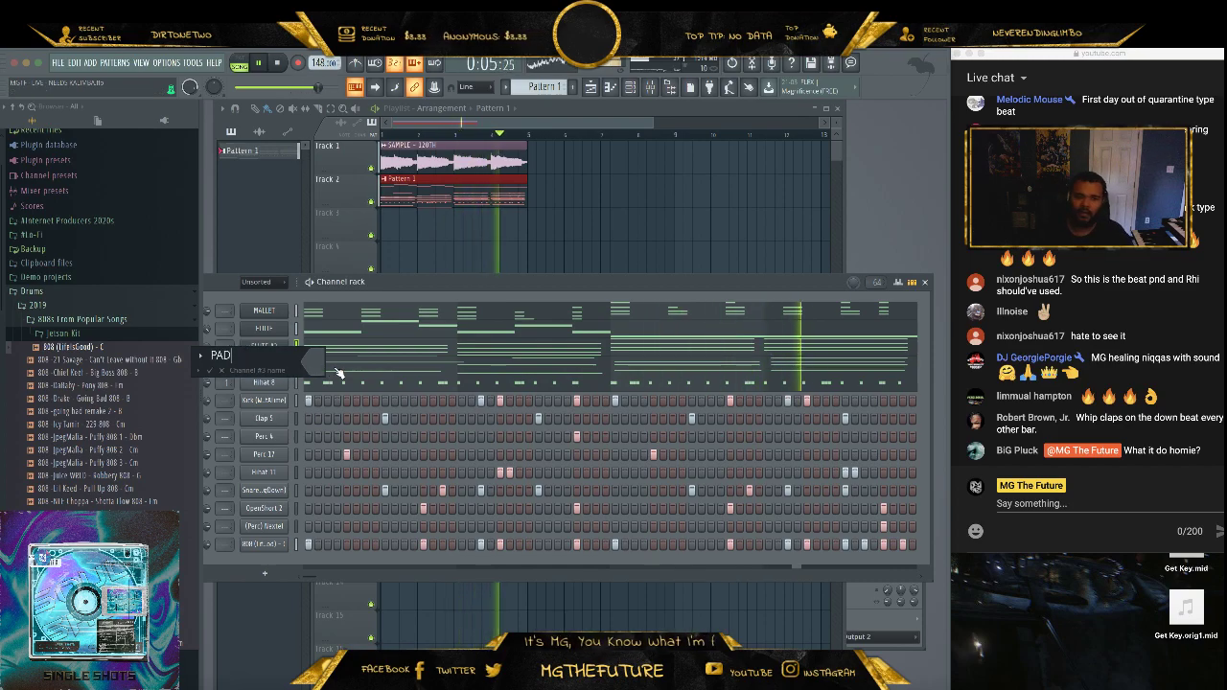
key(Return)
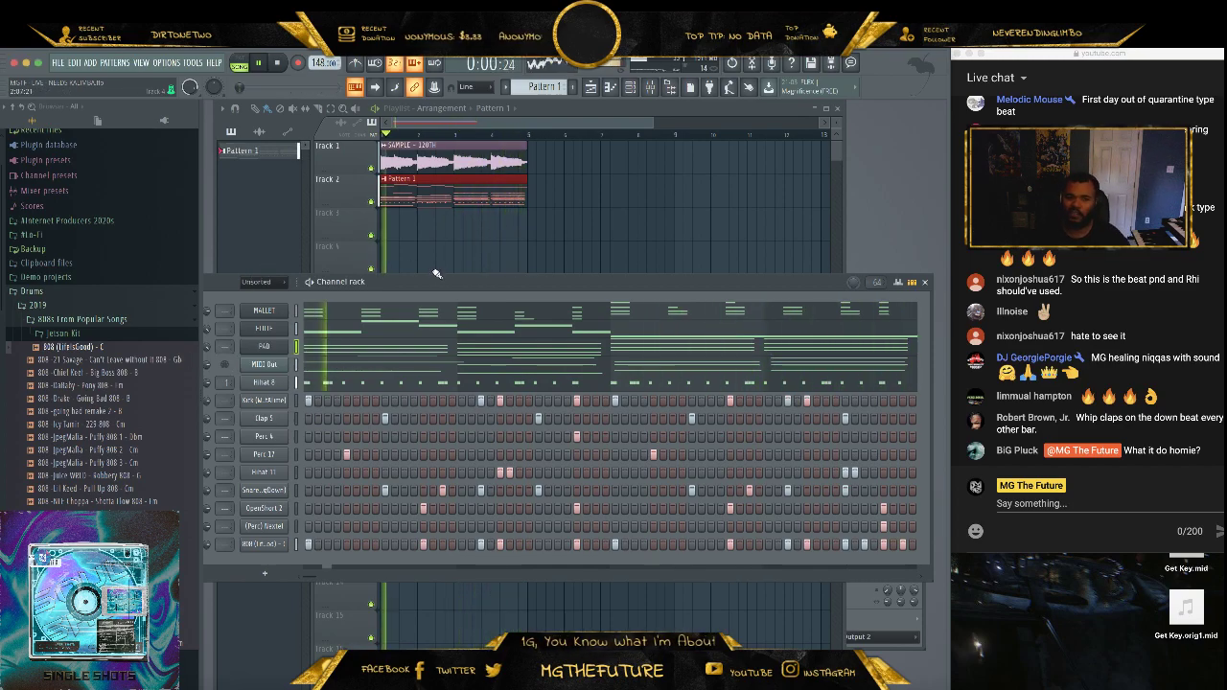
- Move the channel rack aside and compare the loop with the hi-hat, kick and melodic channels muted and unmuted
drag(463, 277, 533, 257)
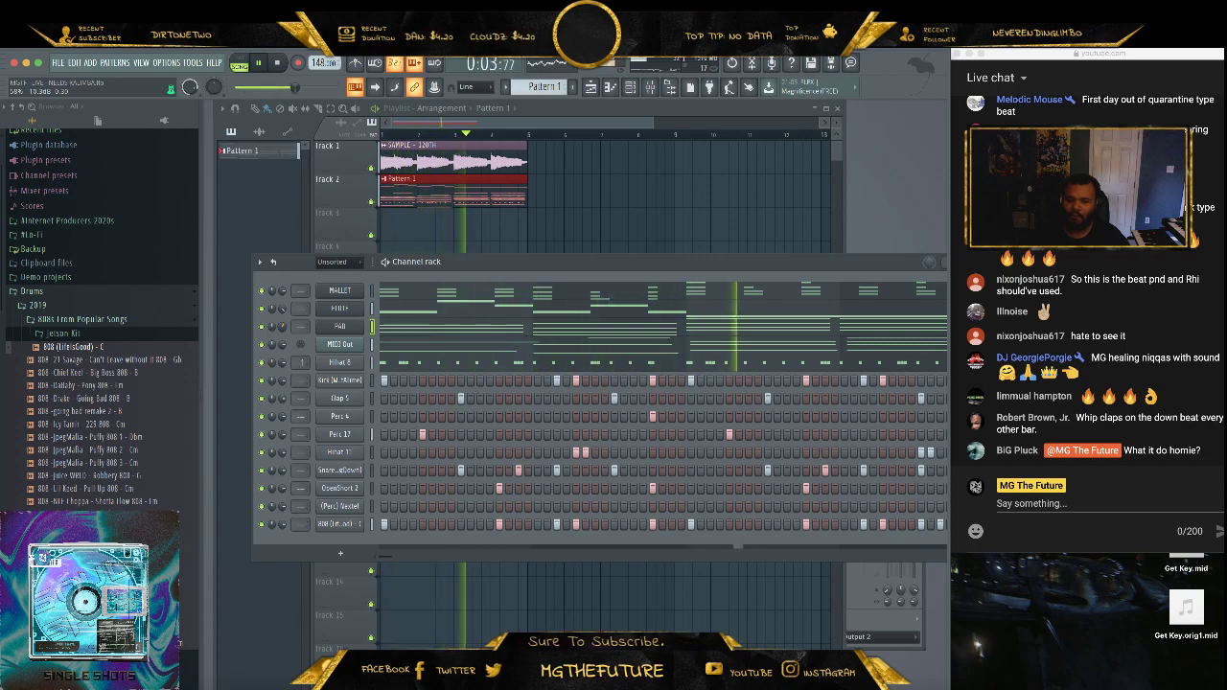
click(263, 363)
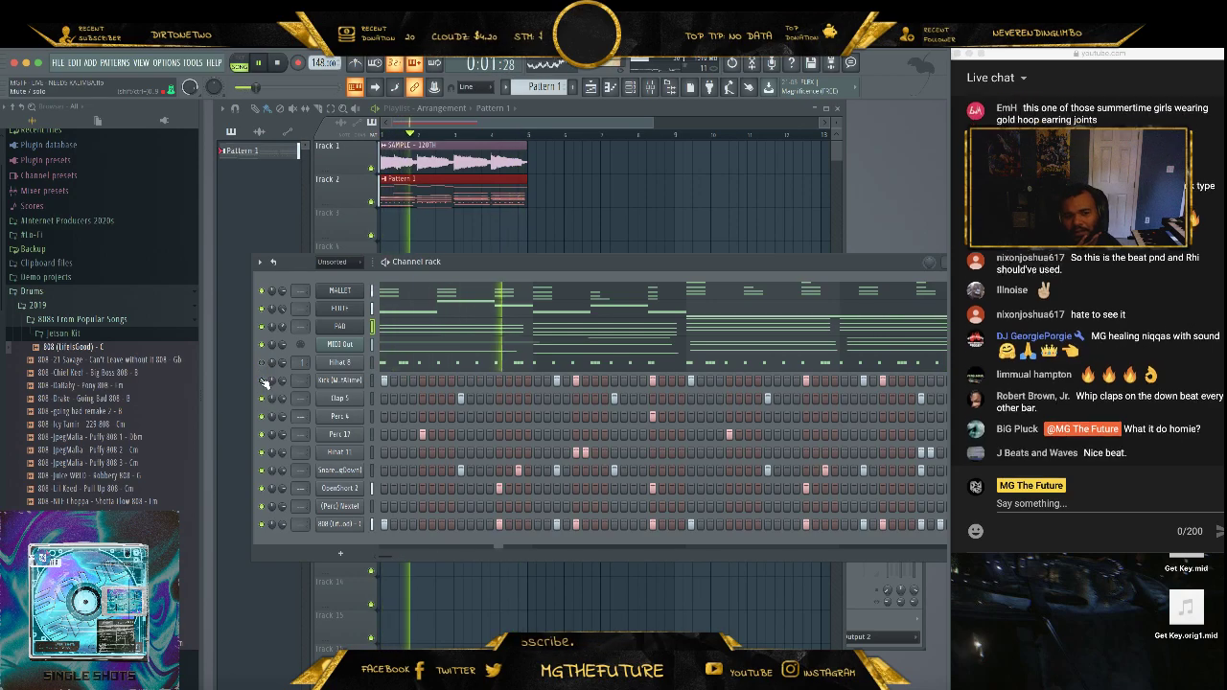
click(262, 381)
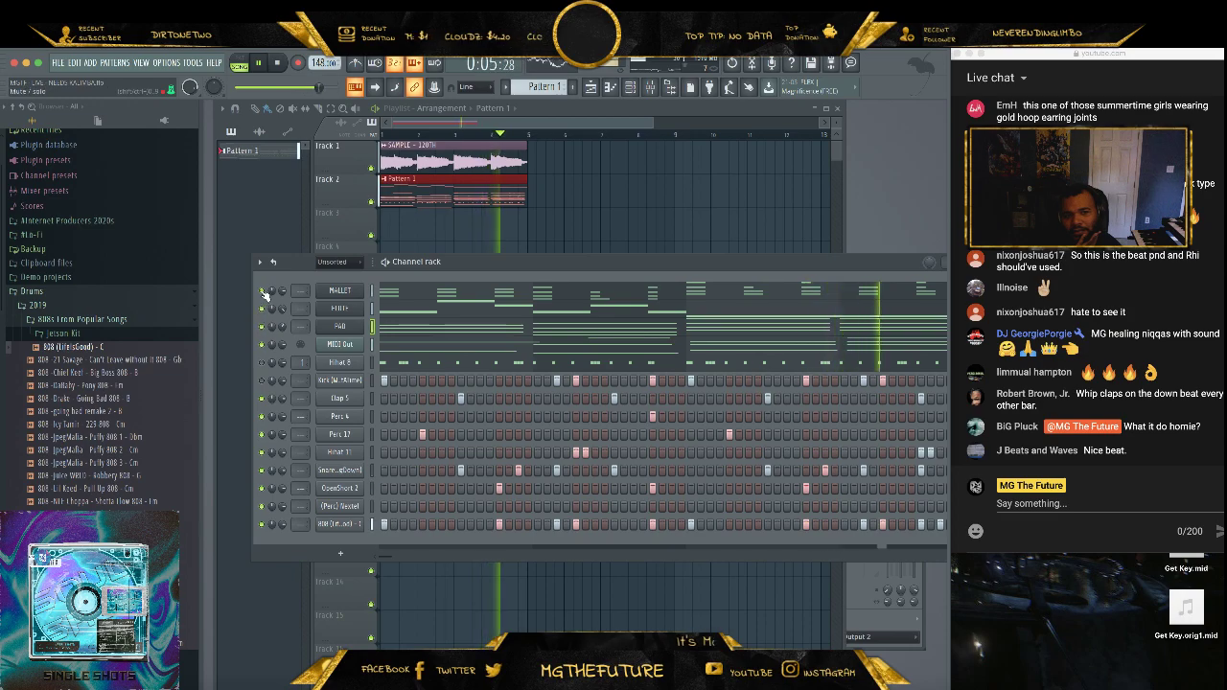
click(263, 364)
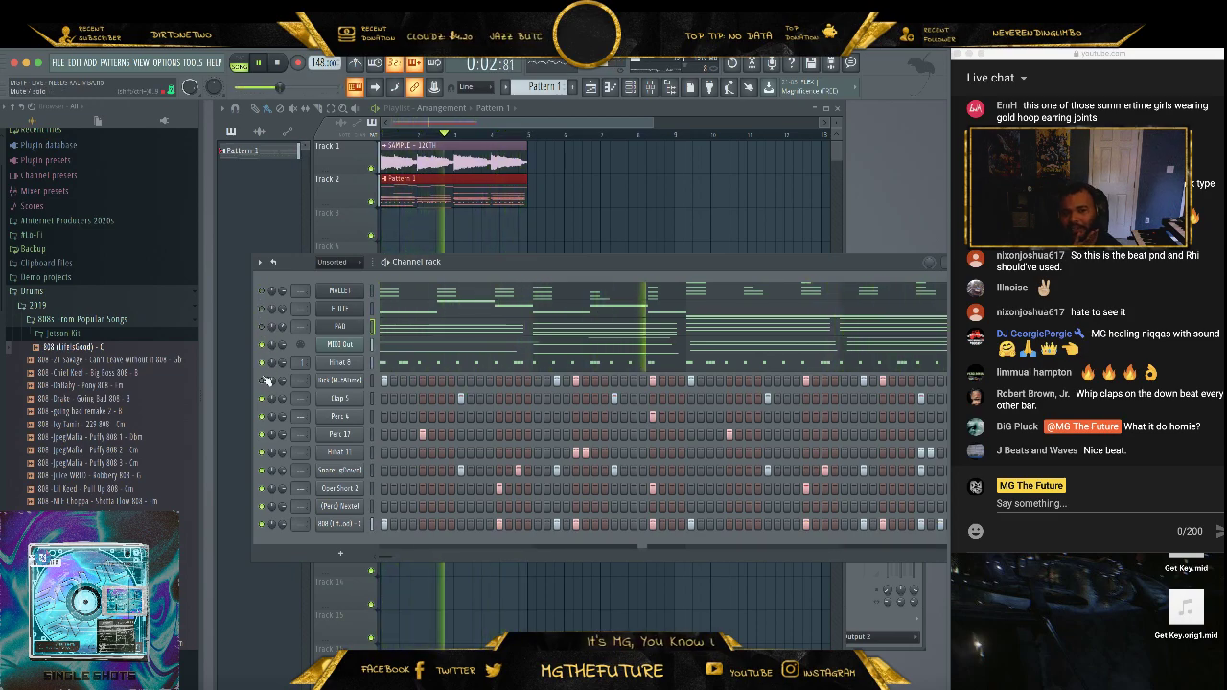
click(263, 380)
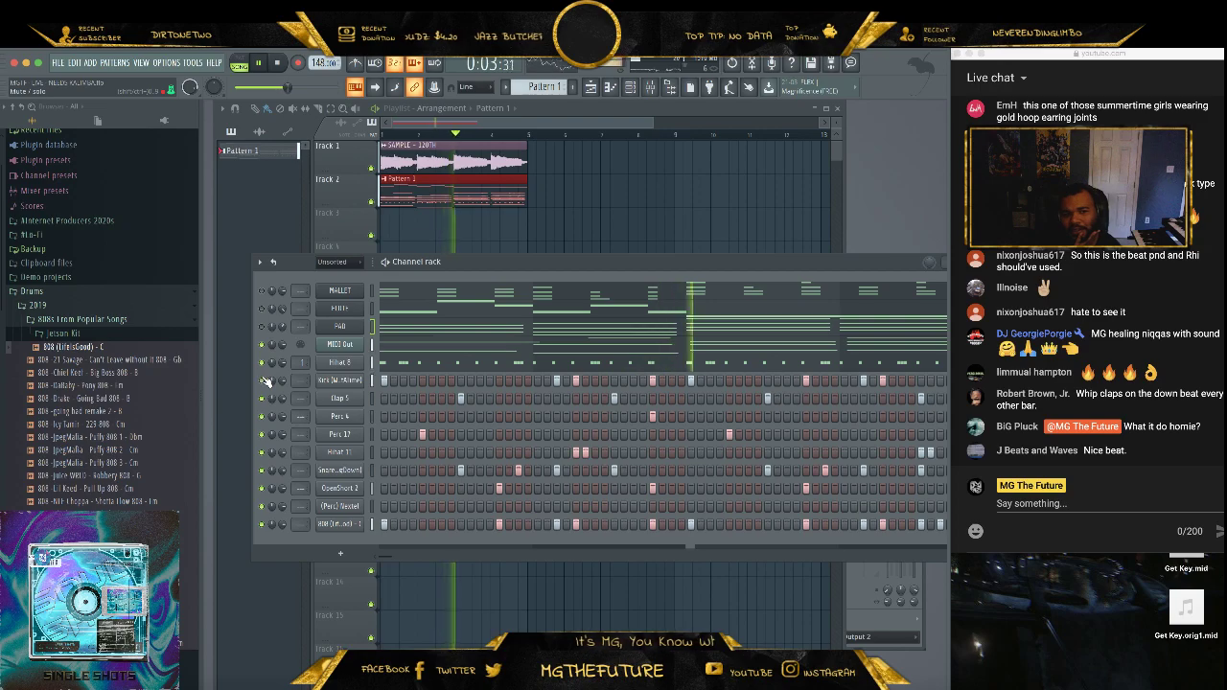
click(263, 327)
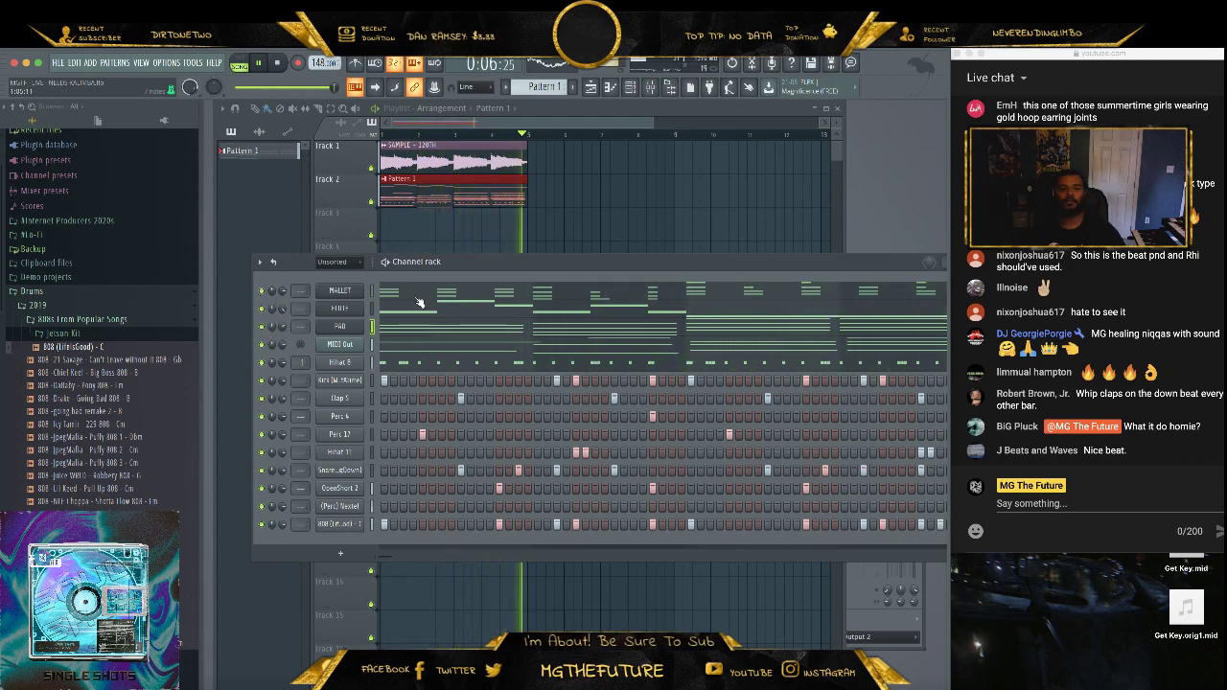
- Switch to pattern playback and duplicate all of the MALLET channel's chords one octave higher
key(l)
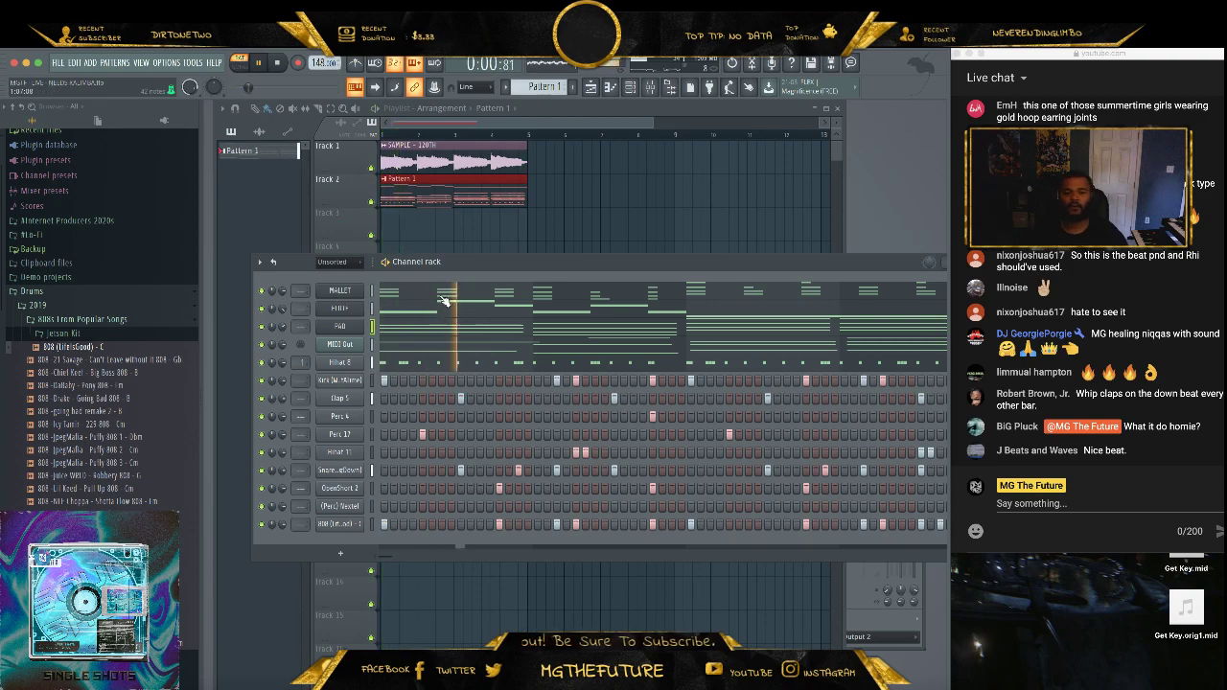
click(444, 301)
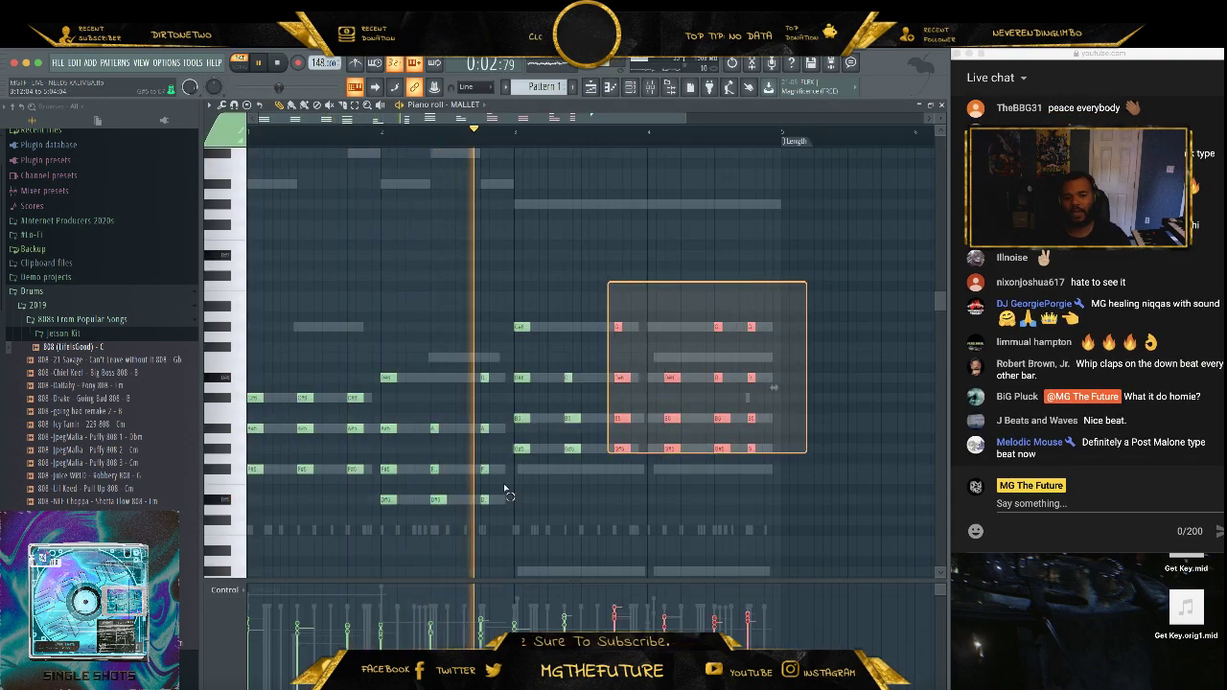
drag(506, 490, 252, 541)
mouse_move(254, 428)
mouse_down()
mouse_move(270, 428)
mouse_move(256, 305)
mouse_up()
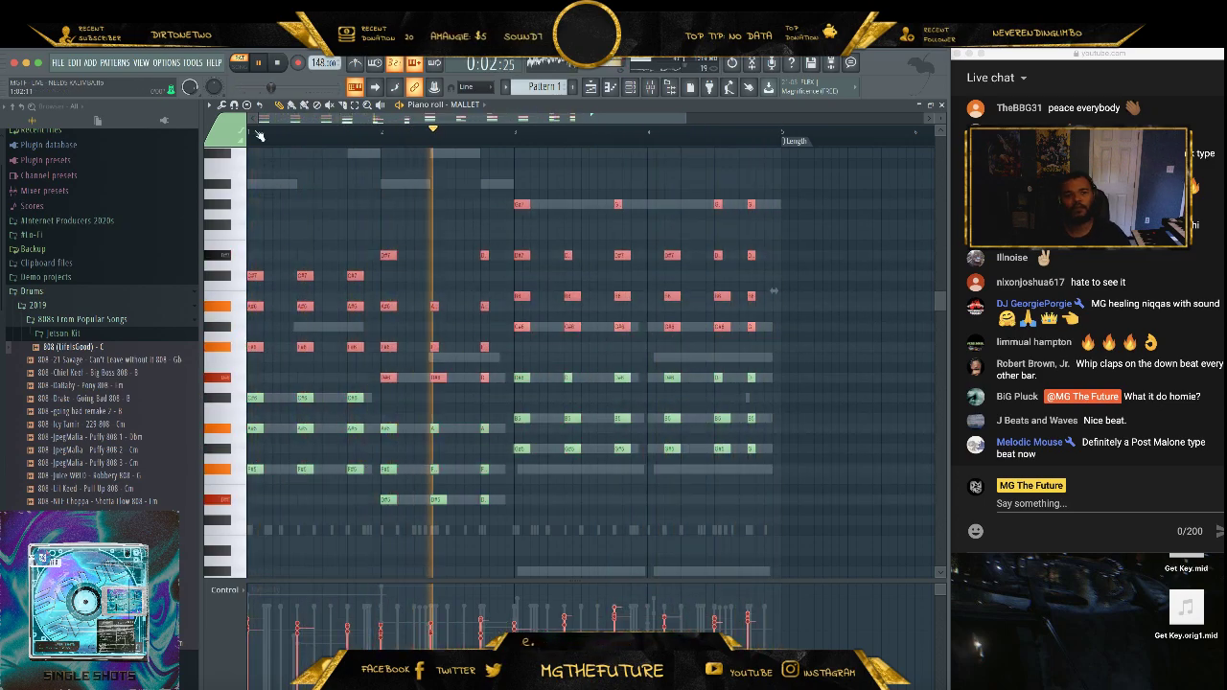
- Strum the MALLET channel's selected upper-octave notes and apply the arpeggiator to them with the Flip pattern
click(221, 105)
click(249, 255)
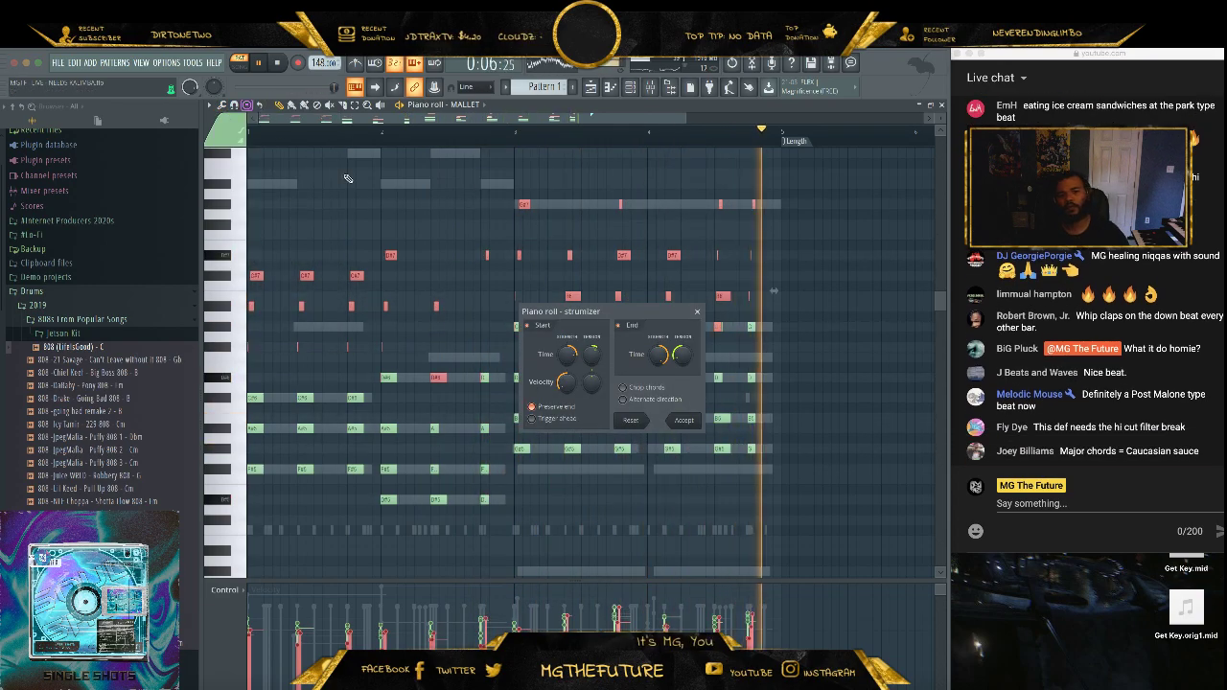
click(689, 420)
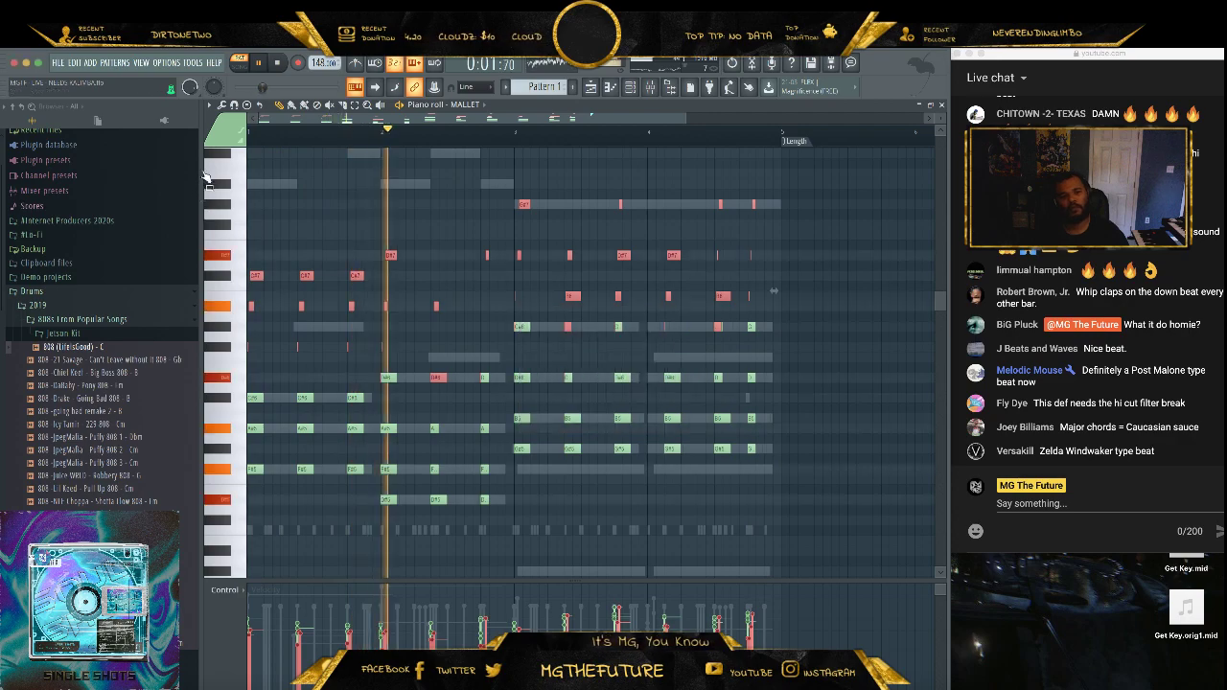
click(221, 105)
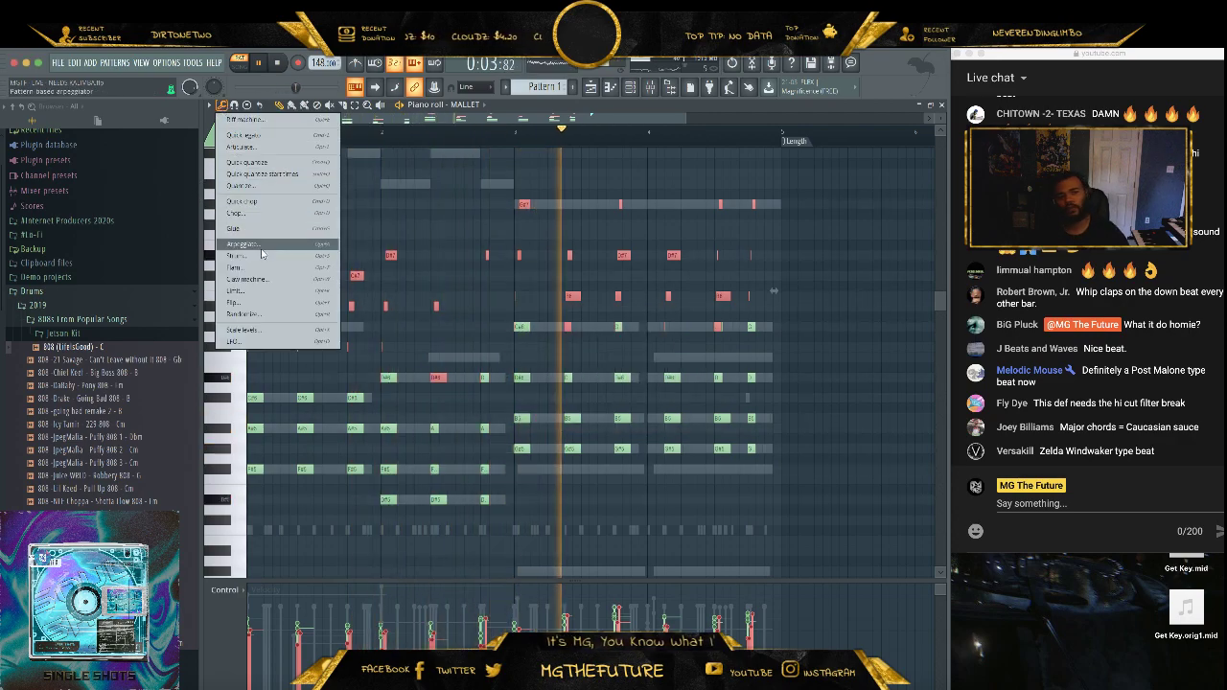
click(247, 243)
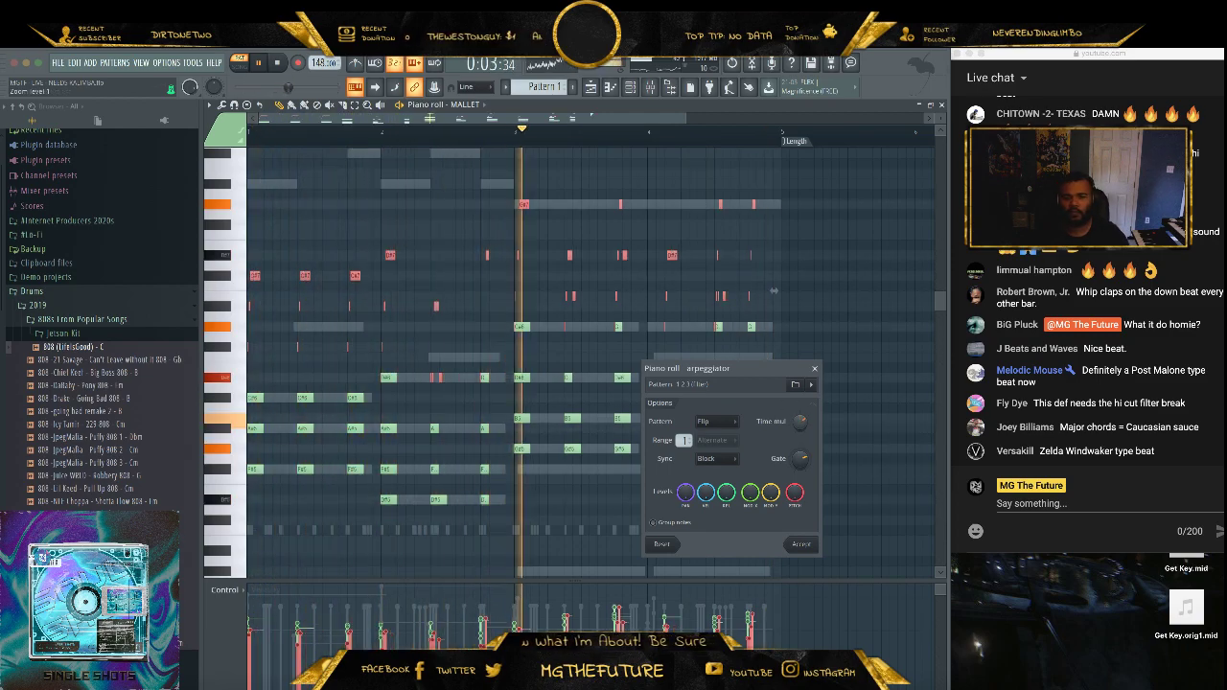
click(803, 544)
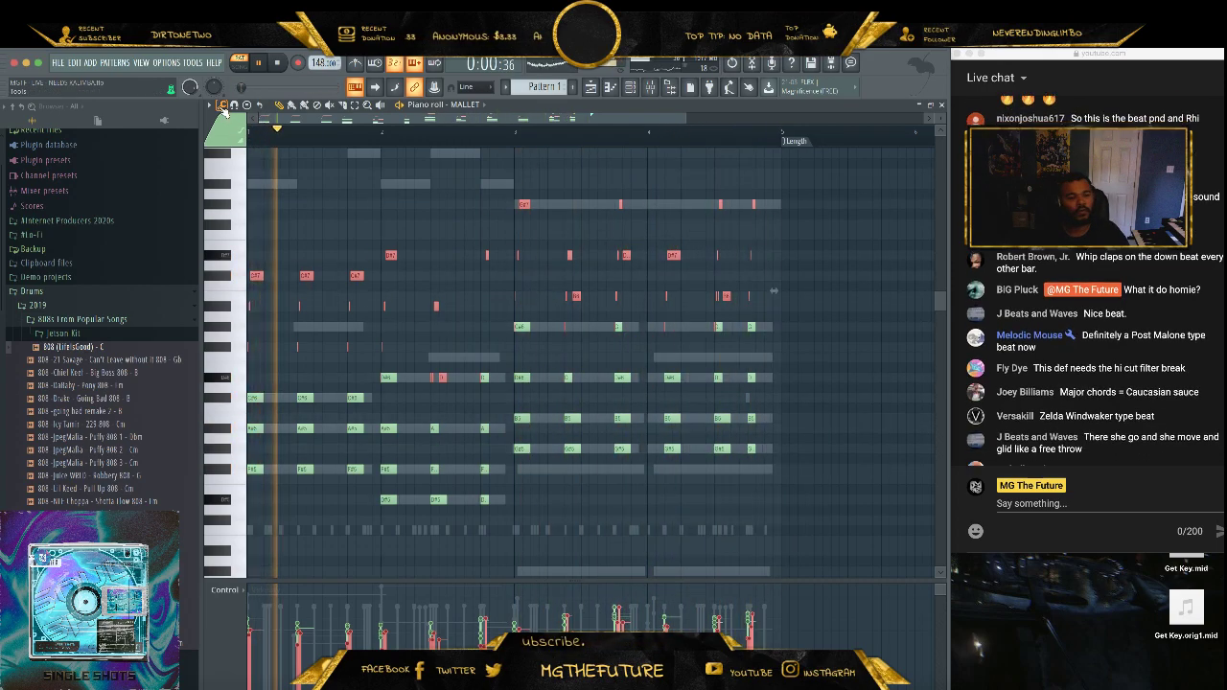
click(223, 108)
click(255, 291)
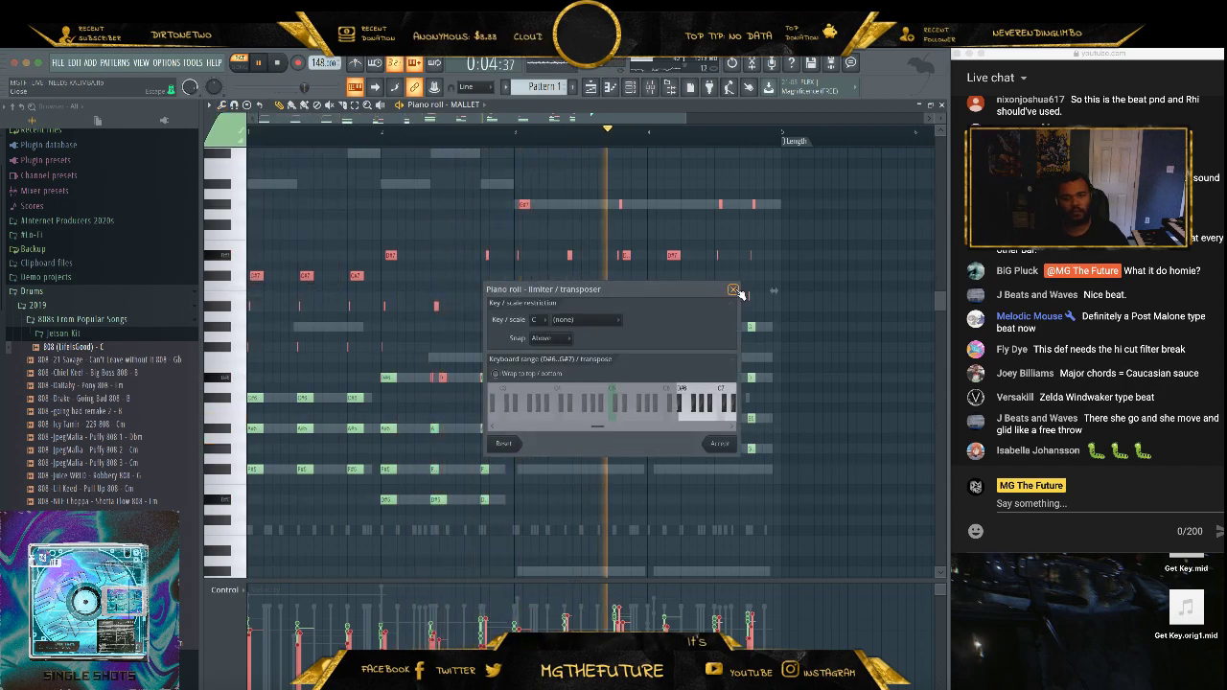
click(734, 289)
- Lower the upper-octave mallet notes' velocities with level scaling, setting Multiply to 50%, and return to the channel rack
click(224, 106)
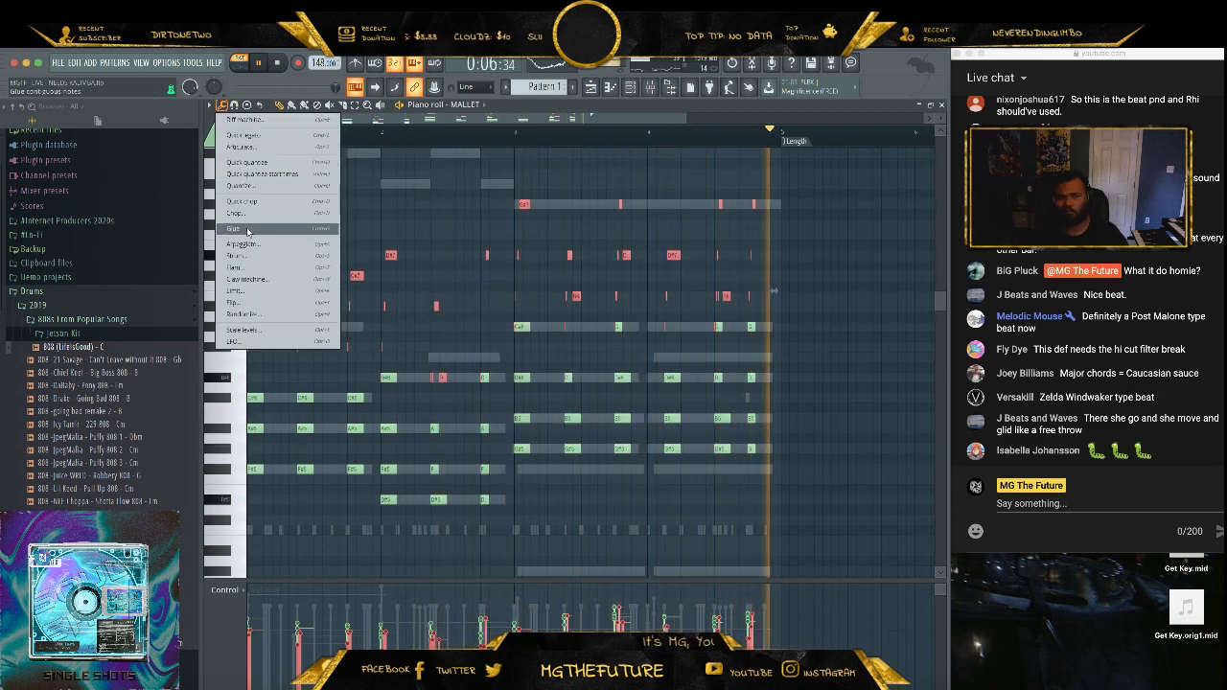
click(242, 330)
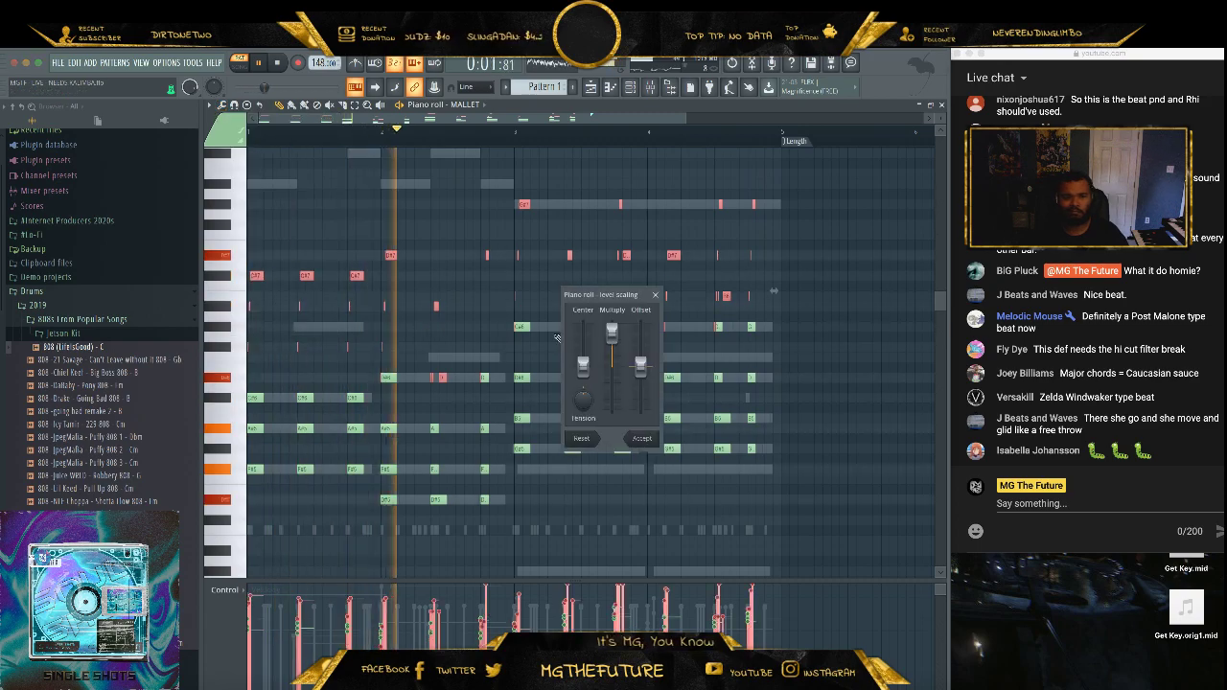
drag(612, 332, 611, 357)
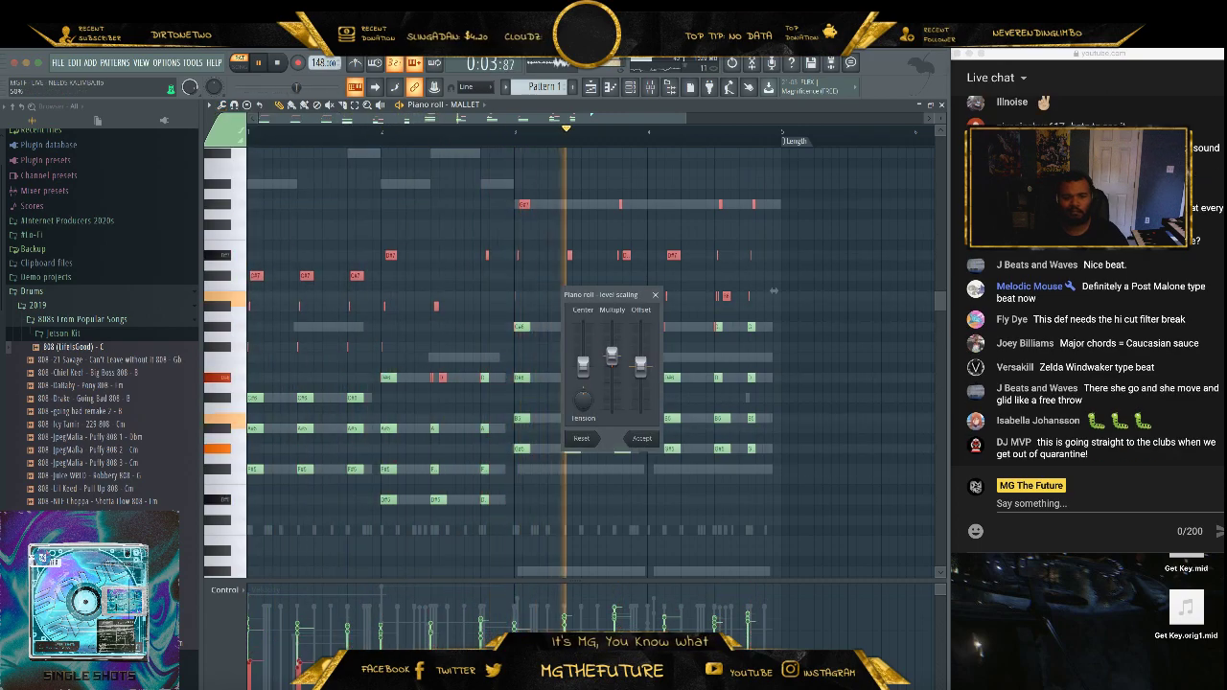
click(641, 440)
key(F7)
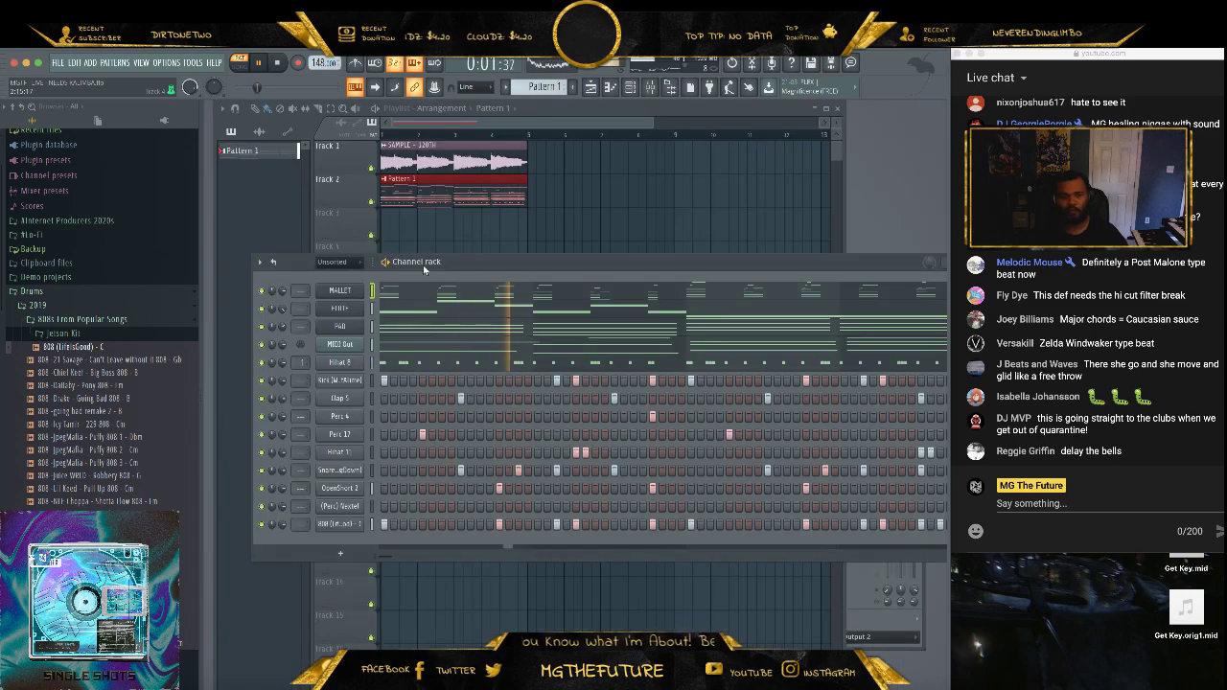
- Change the MALLET channel's Serum preset to Dream Marimba 2 and close the plugin window
click(345, 291)
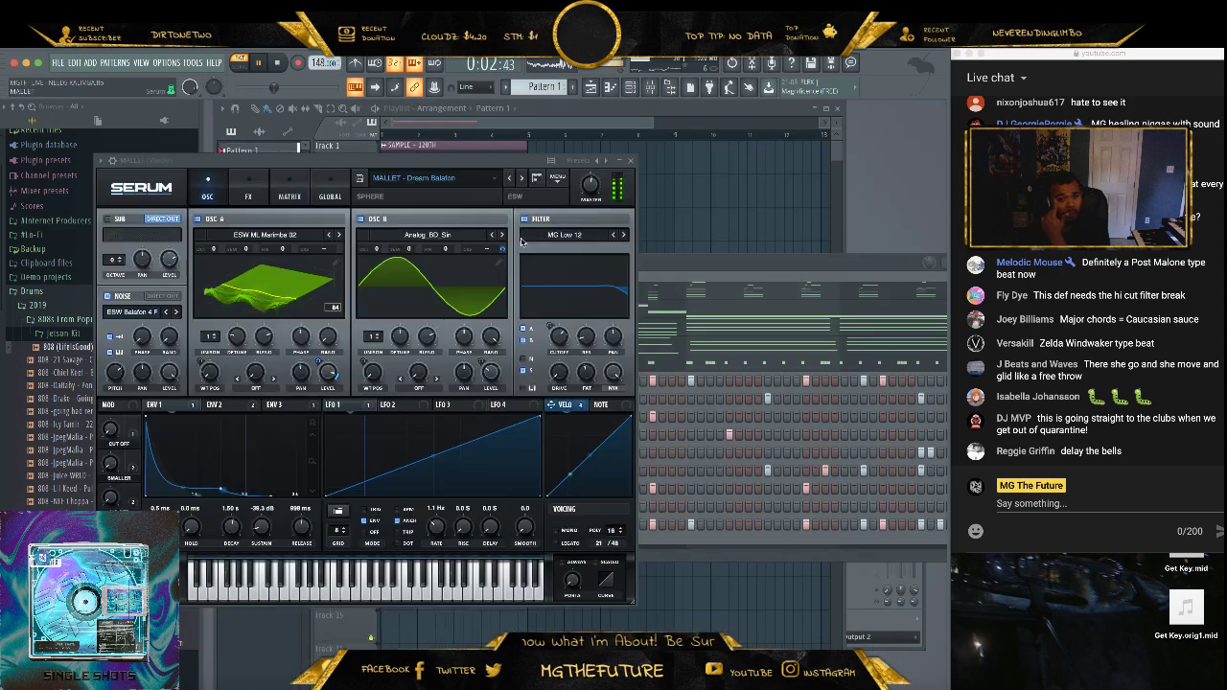
click(522, 179)
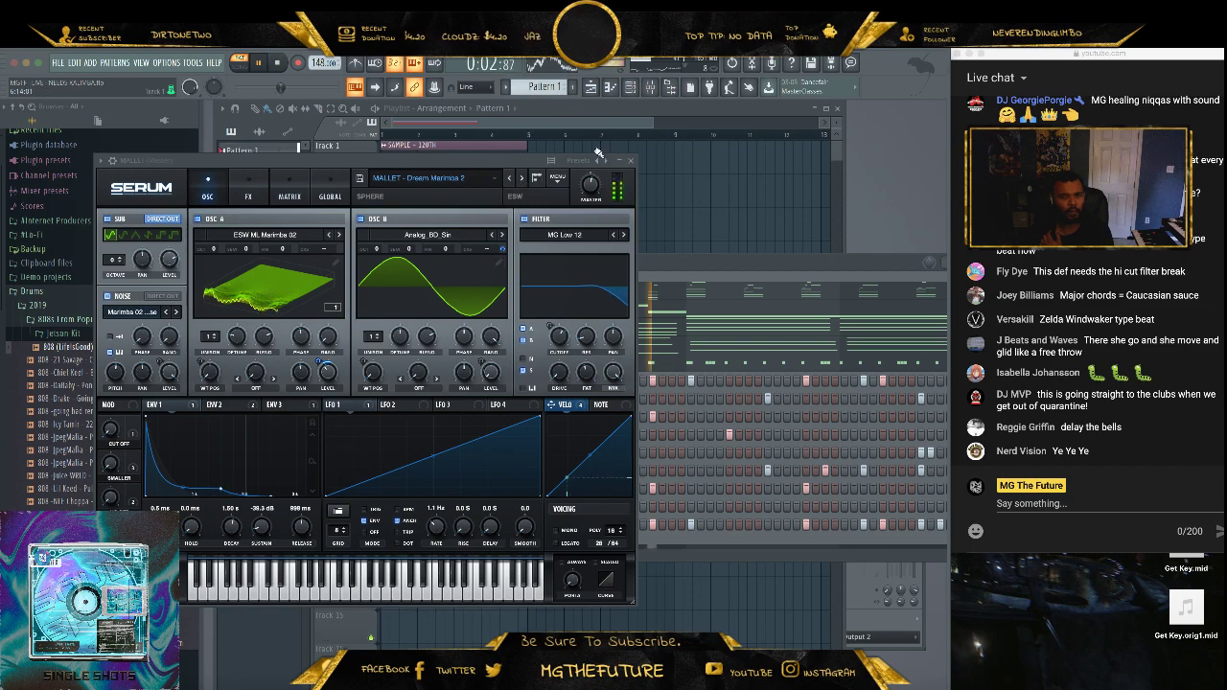
click(631, 161)
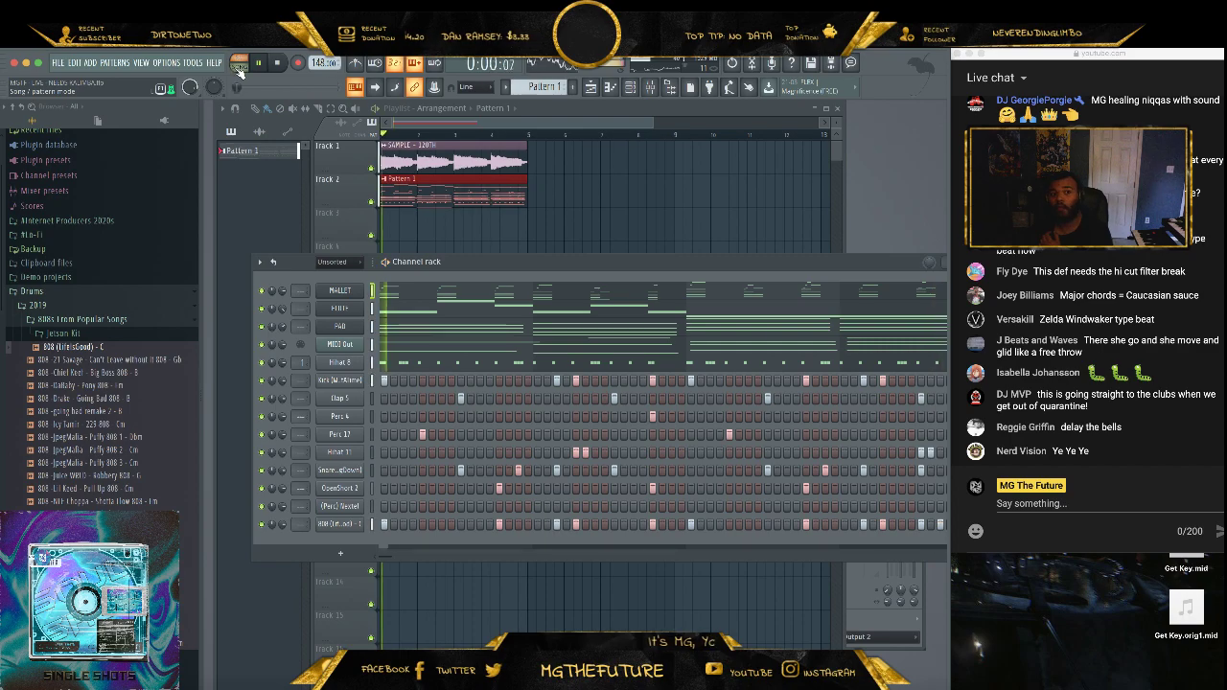
- Listen to the loop in song mode and shift the channel rack so that it is fully in view
click(1129, 432)
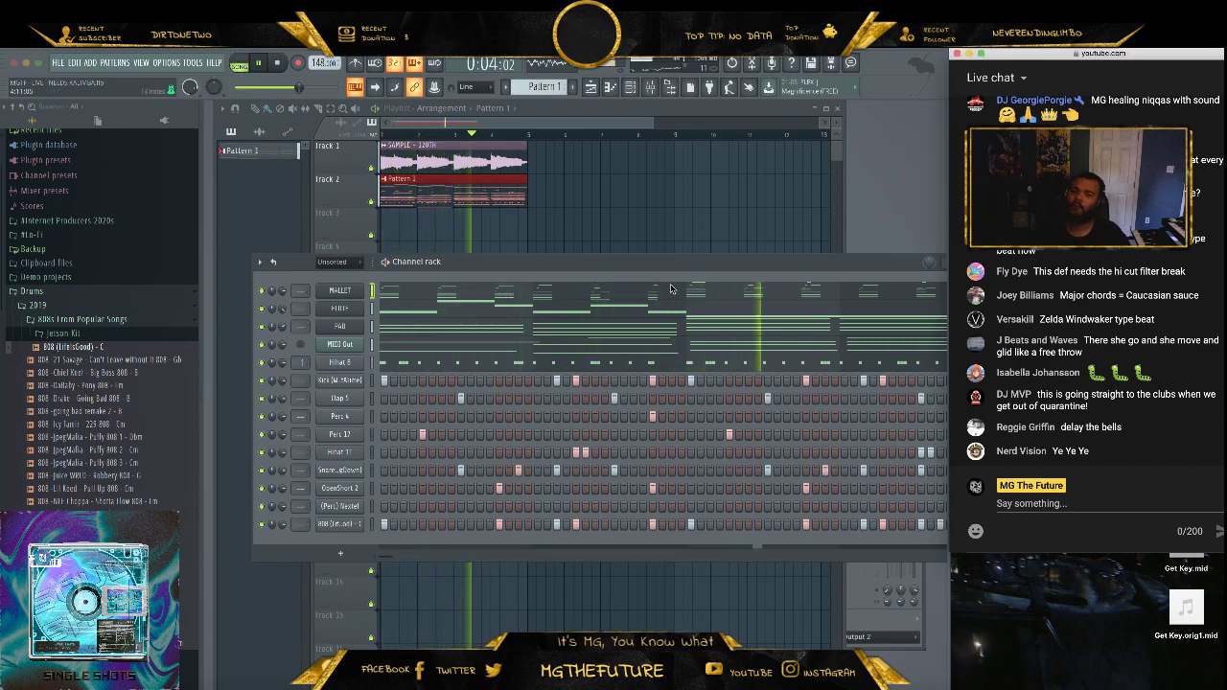
drag(671, 262, 623, 262)
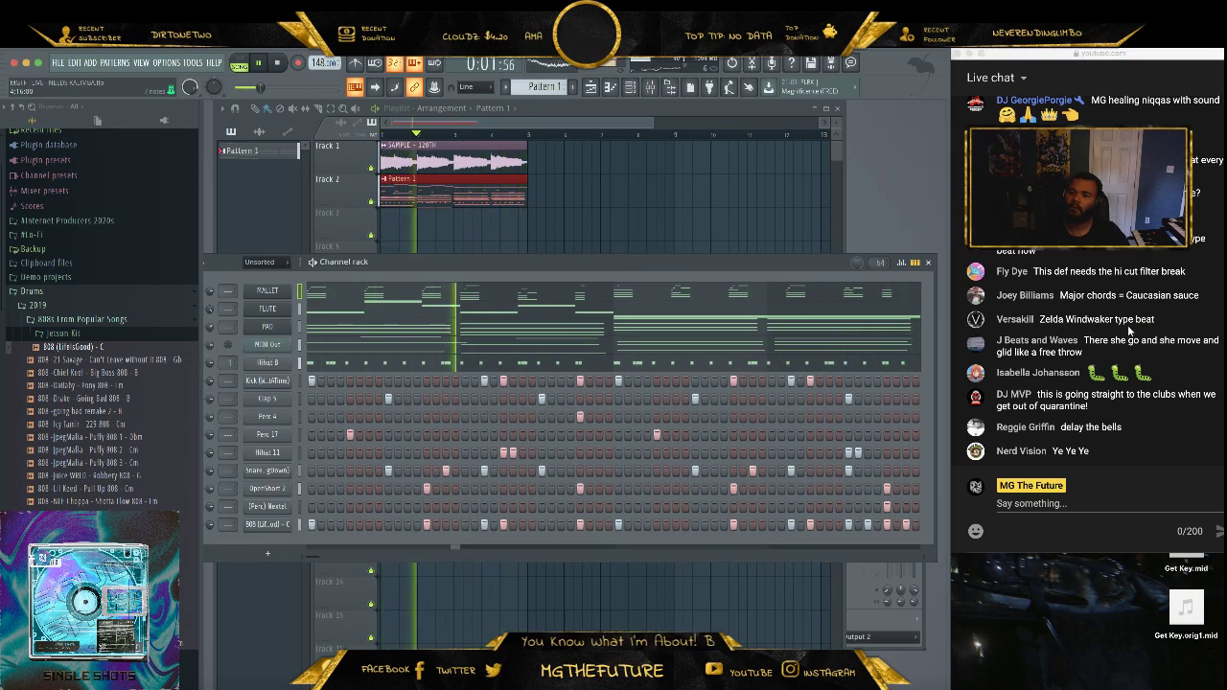
click(278, 63)
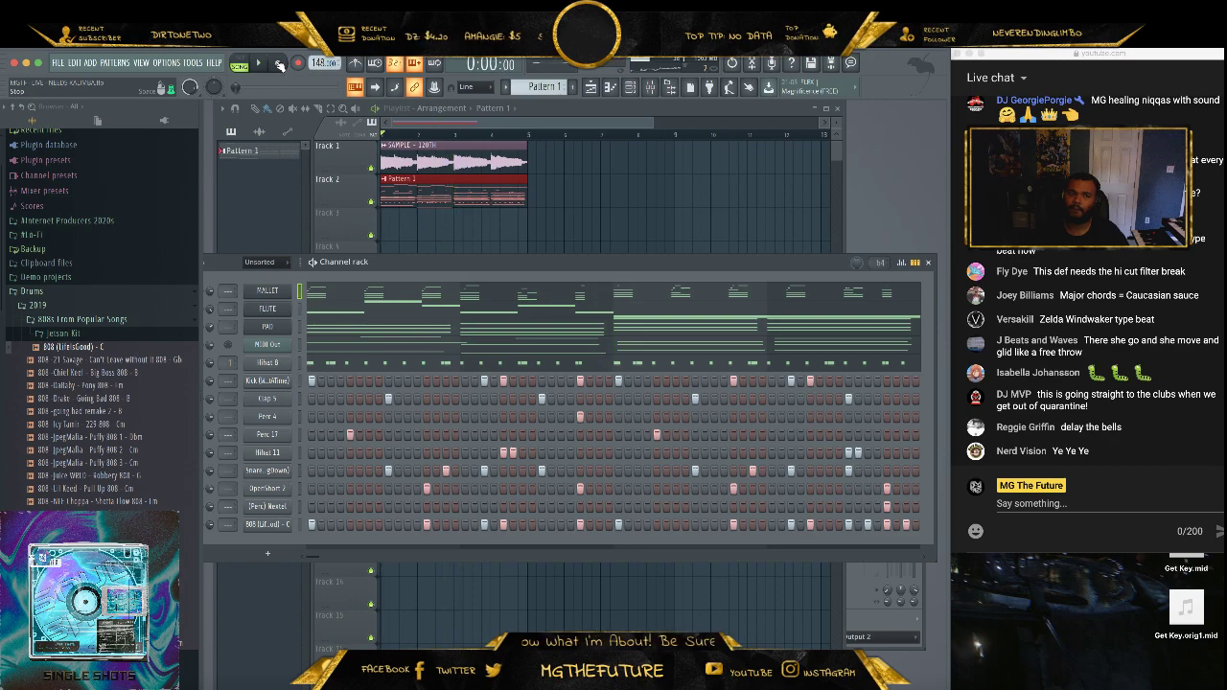
- Duplicate the sample clip and the Pattern 1 clip in the playlist so the copies fill bars 5 to 8
drag(568, 169, 421, 227)
drag(434, 153, 588, 165)
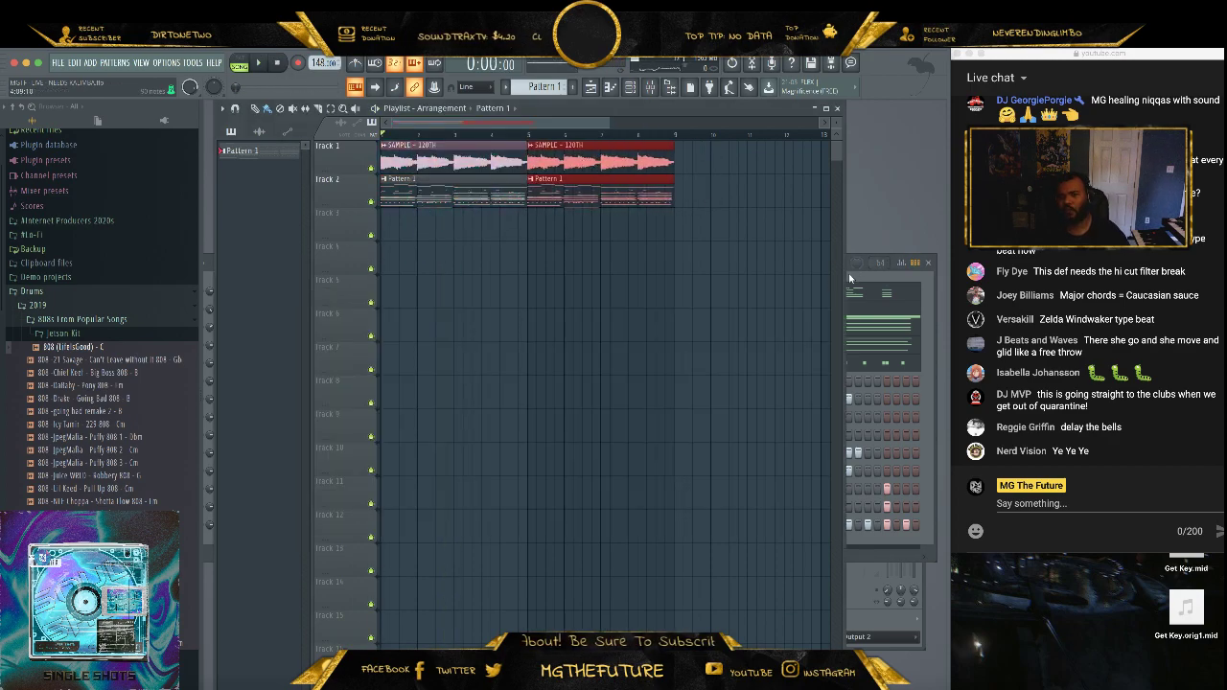
- Move the MIDI Out channel to the first row of the channel rack
click(849, 278)
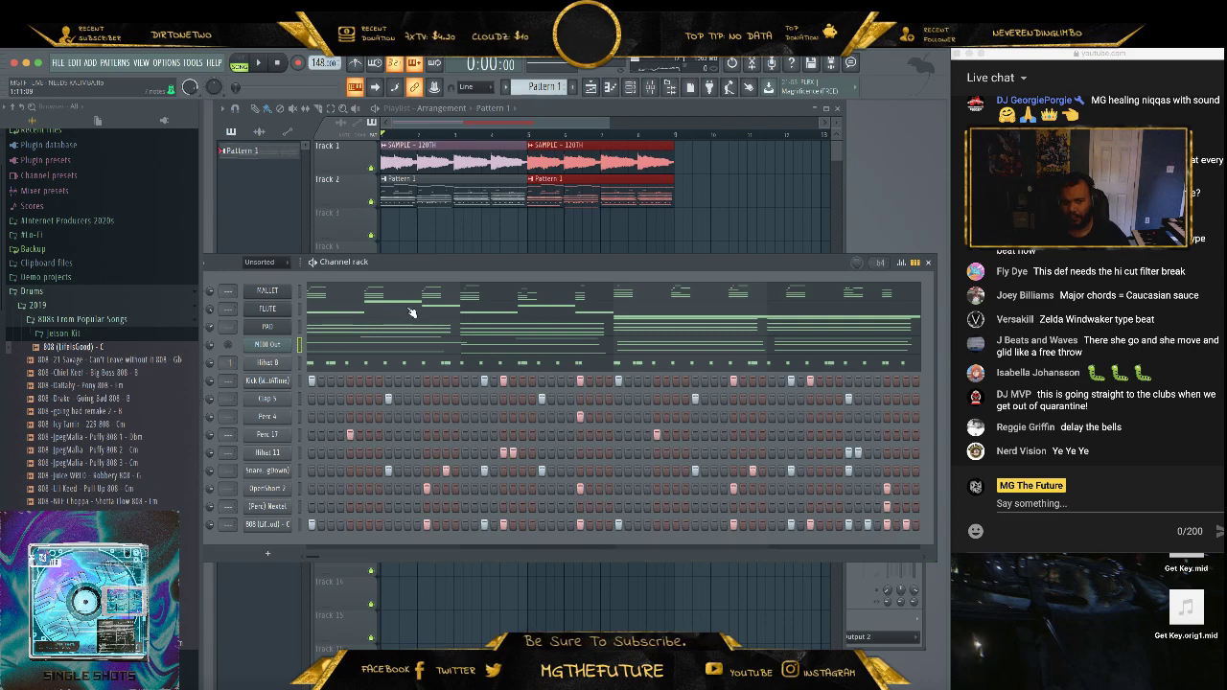
key(alt+Up)
key(alt+Up)
key(alt+Up)
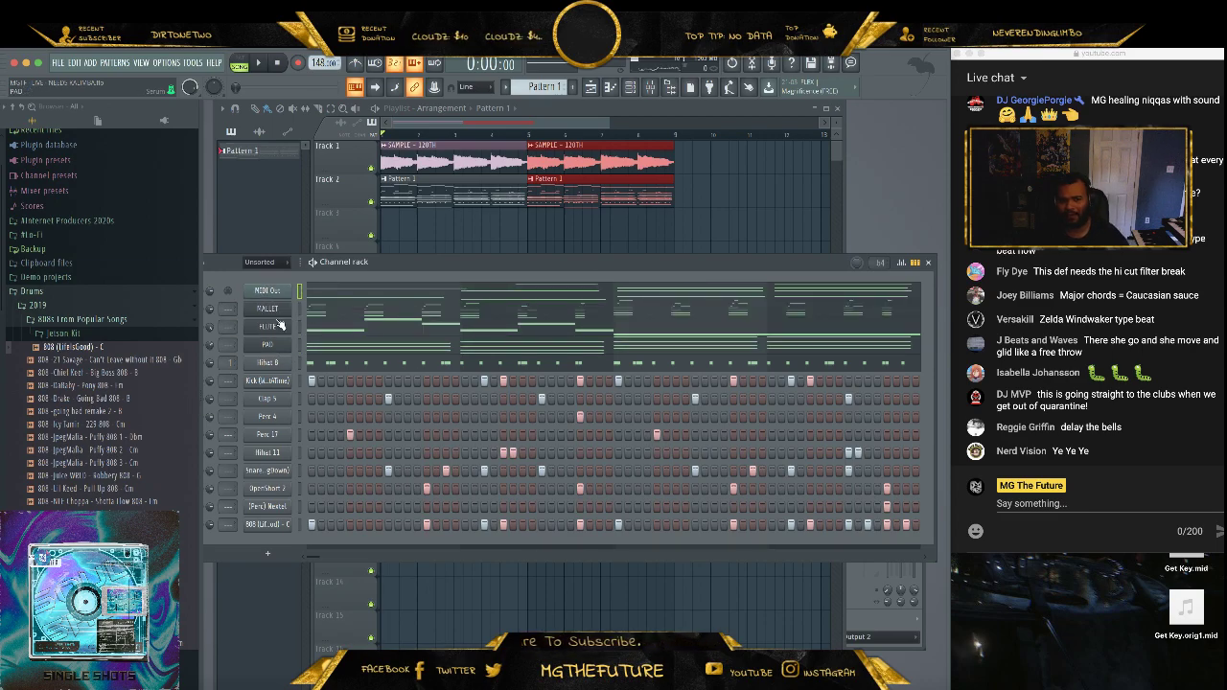
- Show all channels in the channel rack and move the SAMPLE audio channel directly beneath PAD
click(267, 277)
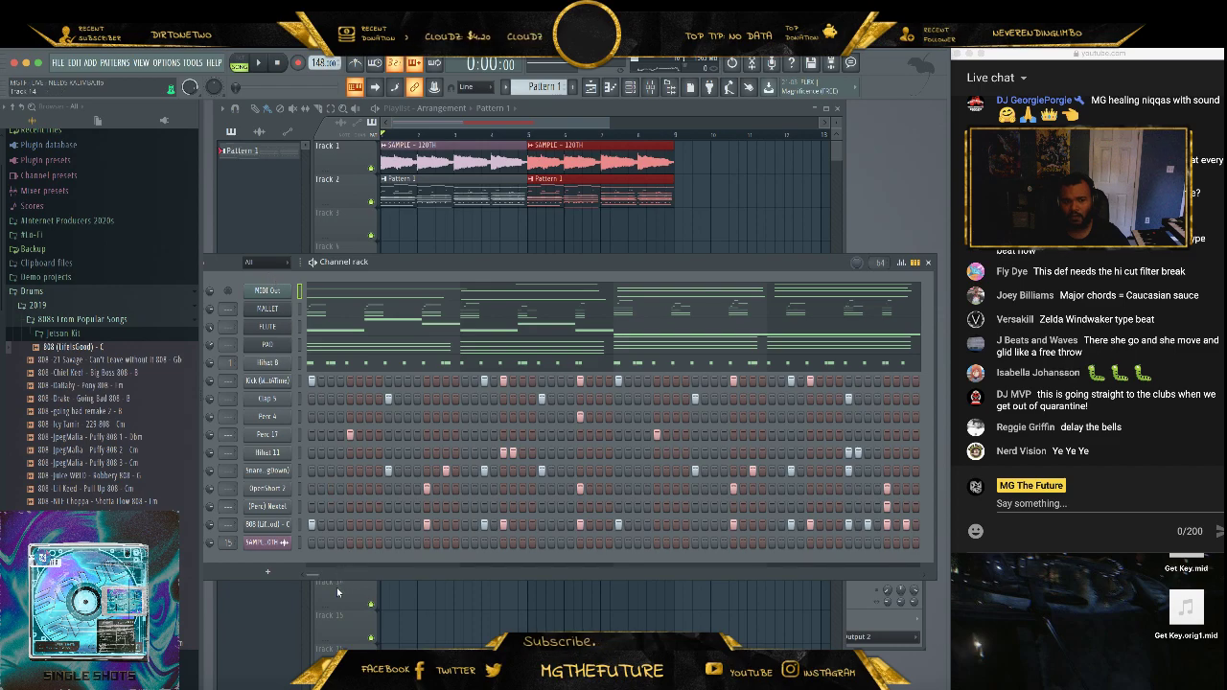
key(alt+Up)
key(alt+Up)
key(alt+Up)
key(alt+Up)
key(alt+Up)
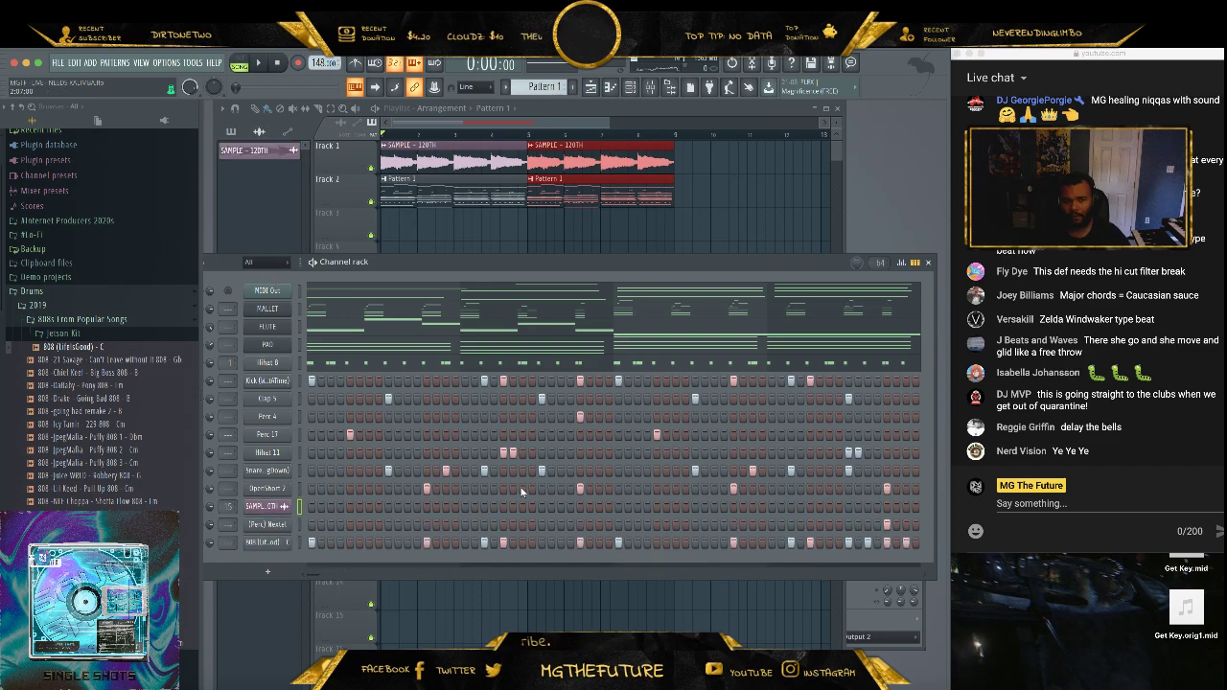
key(alt+Up)
key(alt+Up)
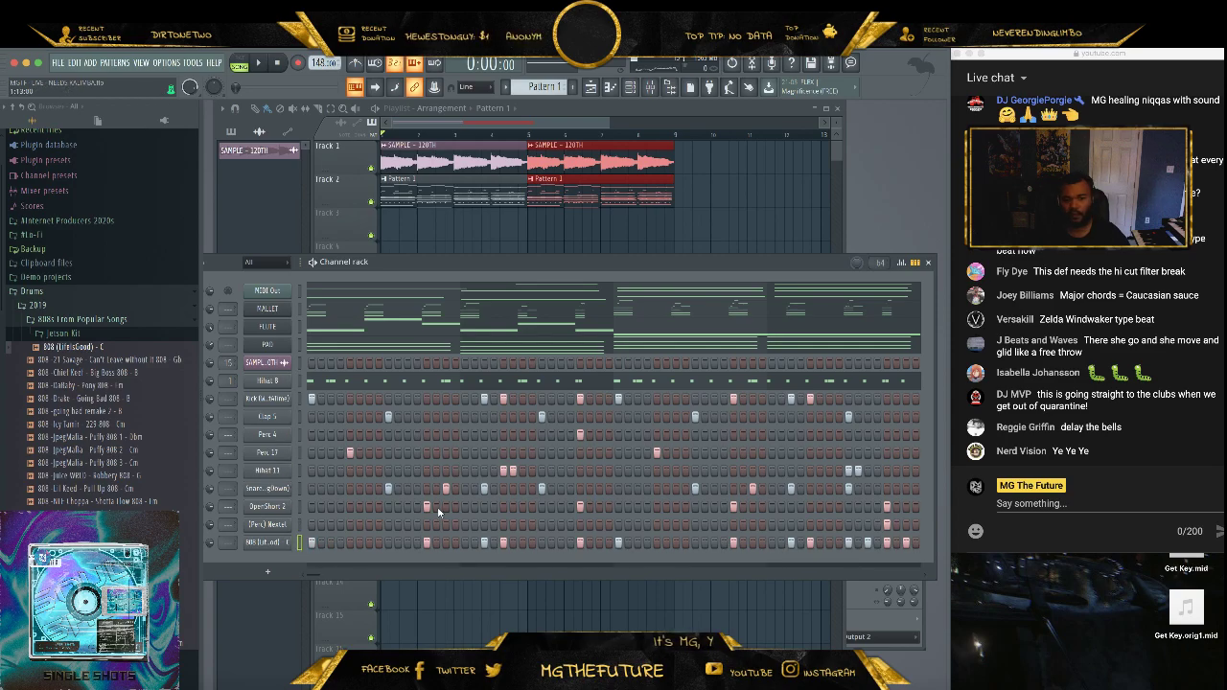
- Move the 808 channel directly beneath the SAMPLE channel and the kick channel directly beneath the 808
key(alt+Up)
key(alt+Up)
key(alt+Up)
key(alt+Up)
key(alt+Up)
key(alt+Up)
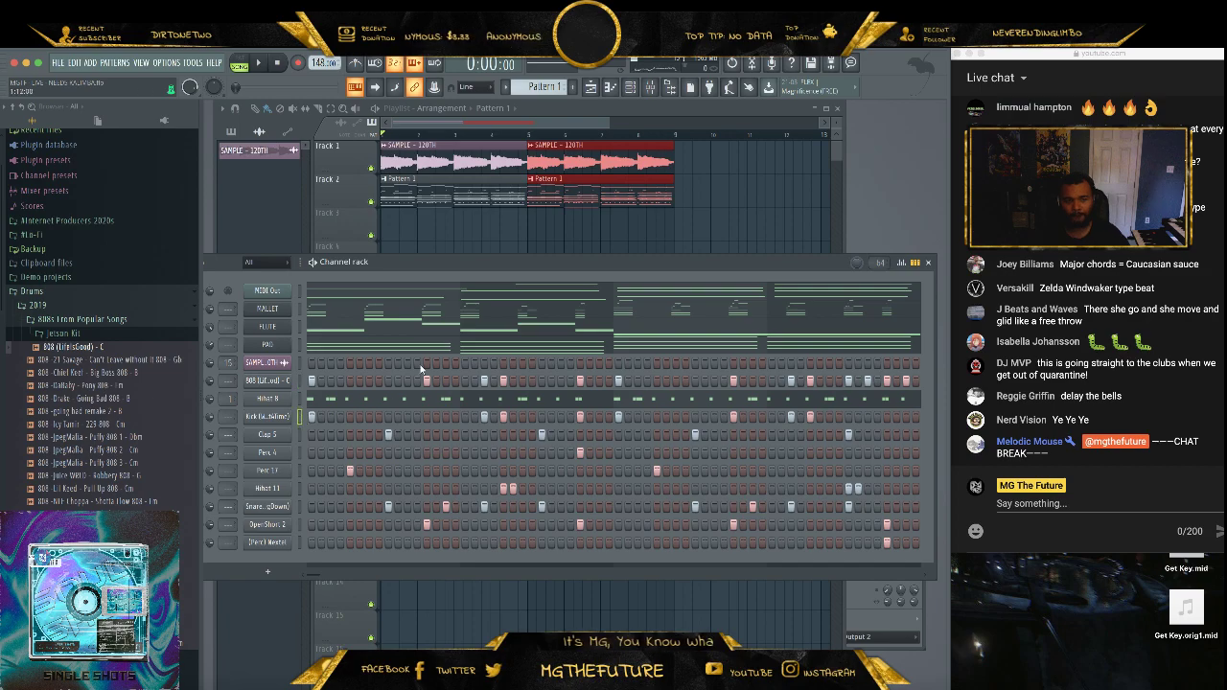
key(alt+Up)
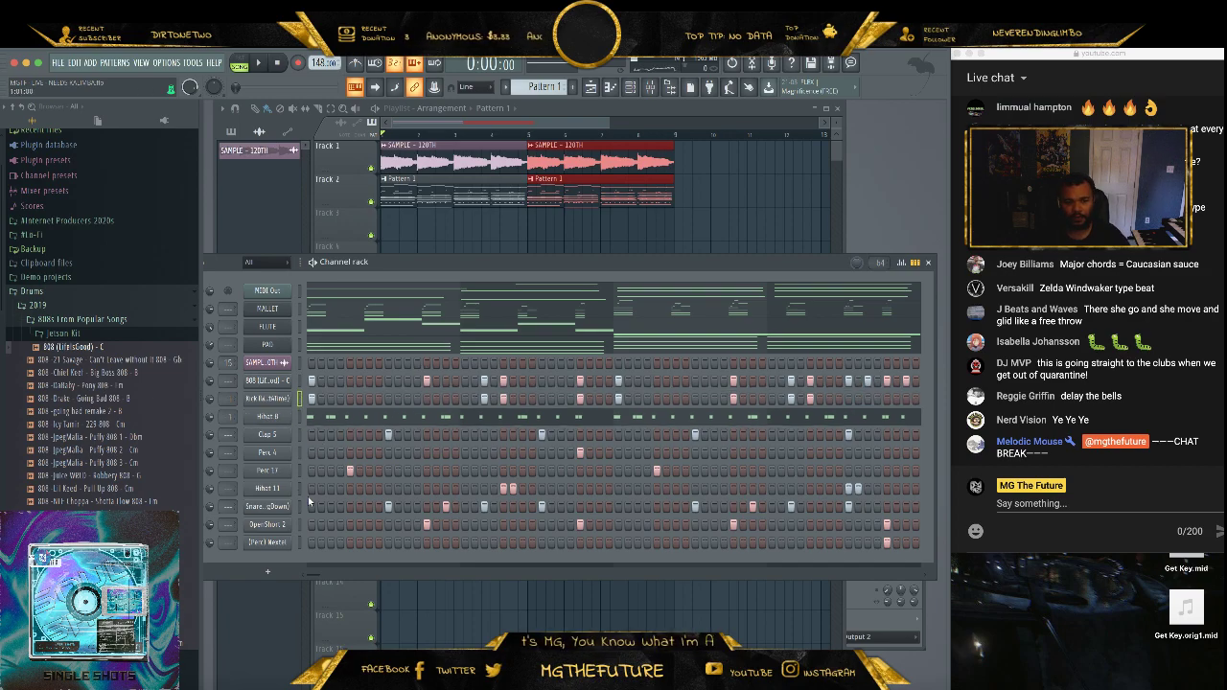
- Move the snare channel directly beneath the kick and the Clap 5 channel directly beneath the snare
click(300, 505)
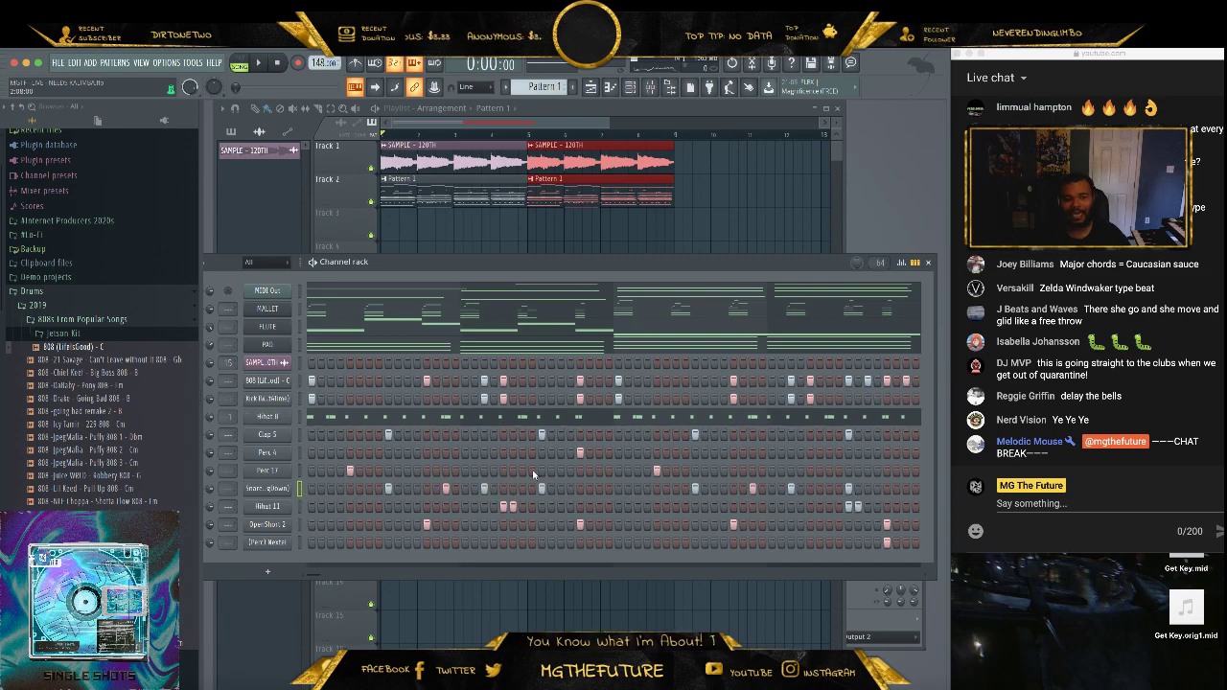
key(alt+Up)
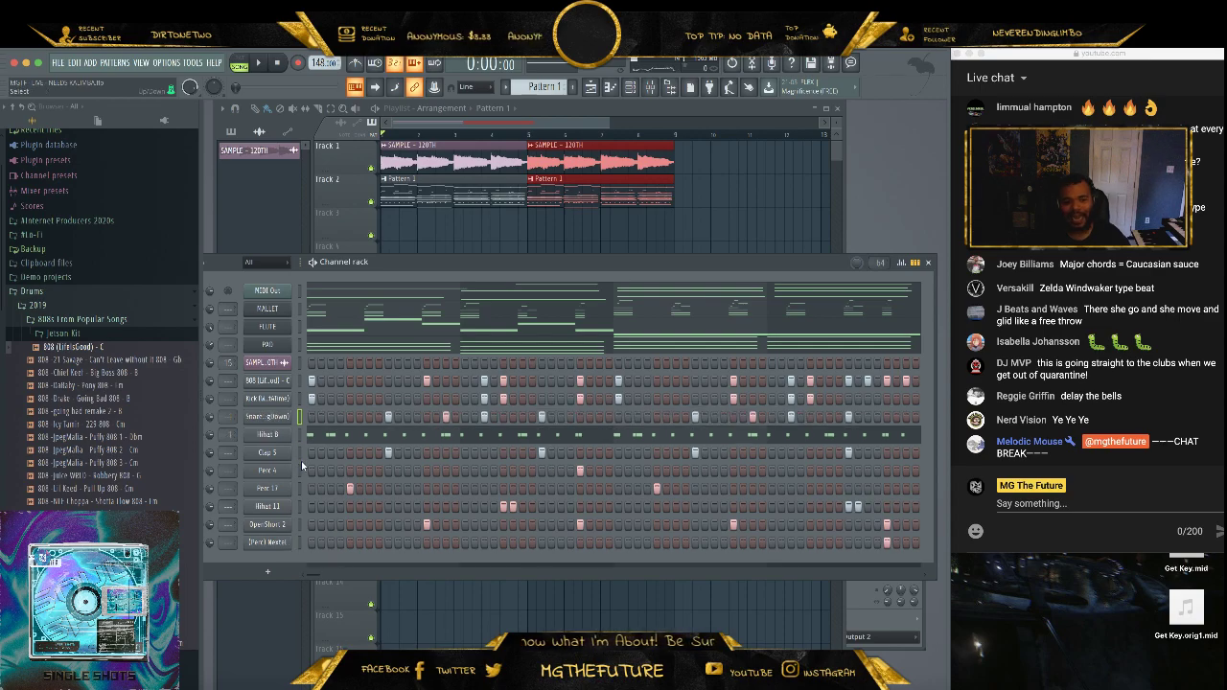
key(alt+Up)
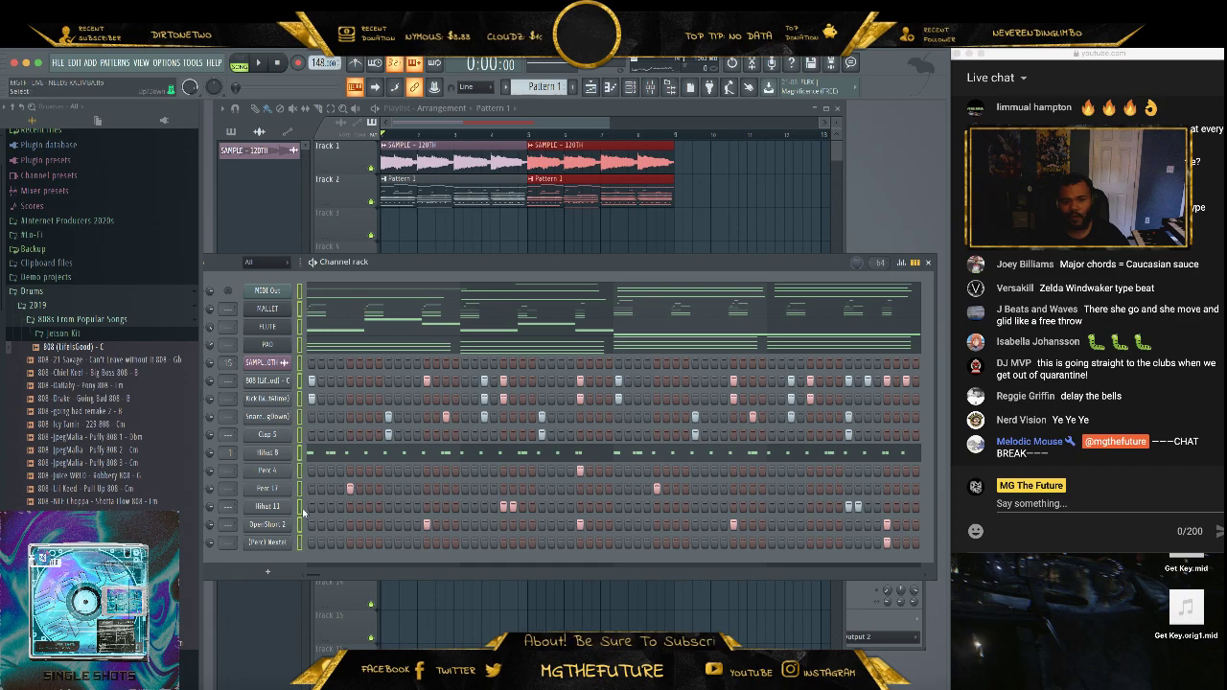
- Move the Hihat 11 channel directly beneath Hihat 8 and the OpenShort 2 channel directly beneath Hihat 11
key(alt+Up)
key(alt+Up)
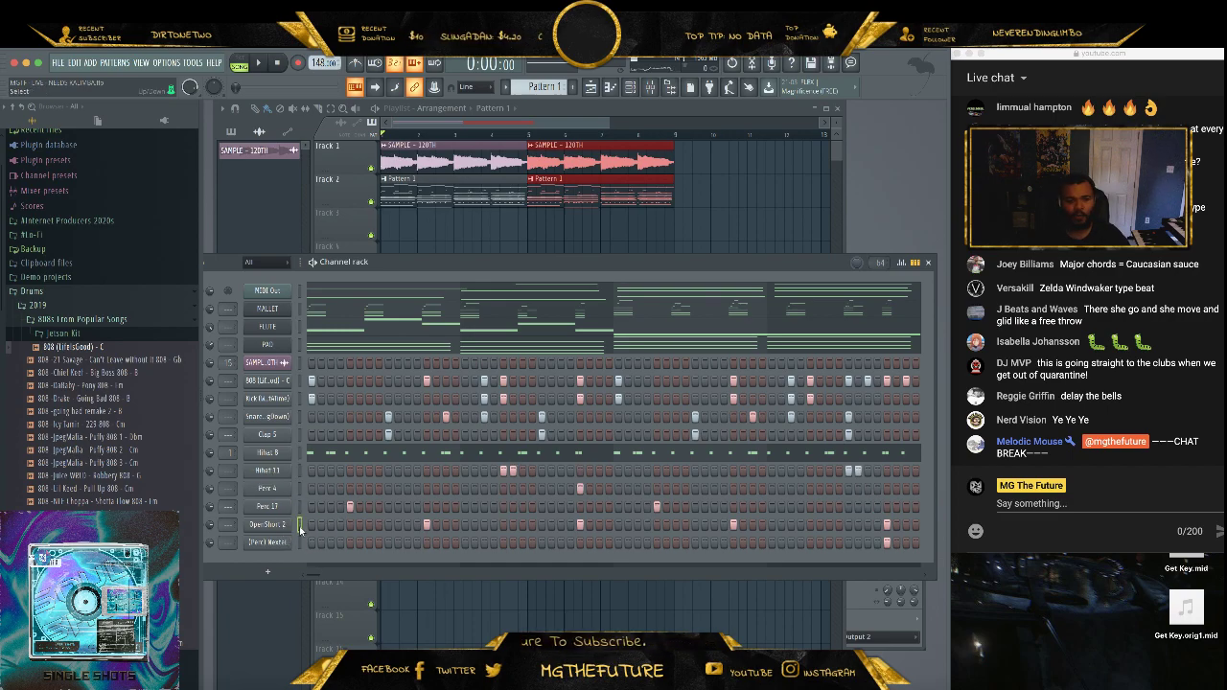
key(alt+Up)
key(alt+Up)
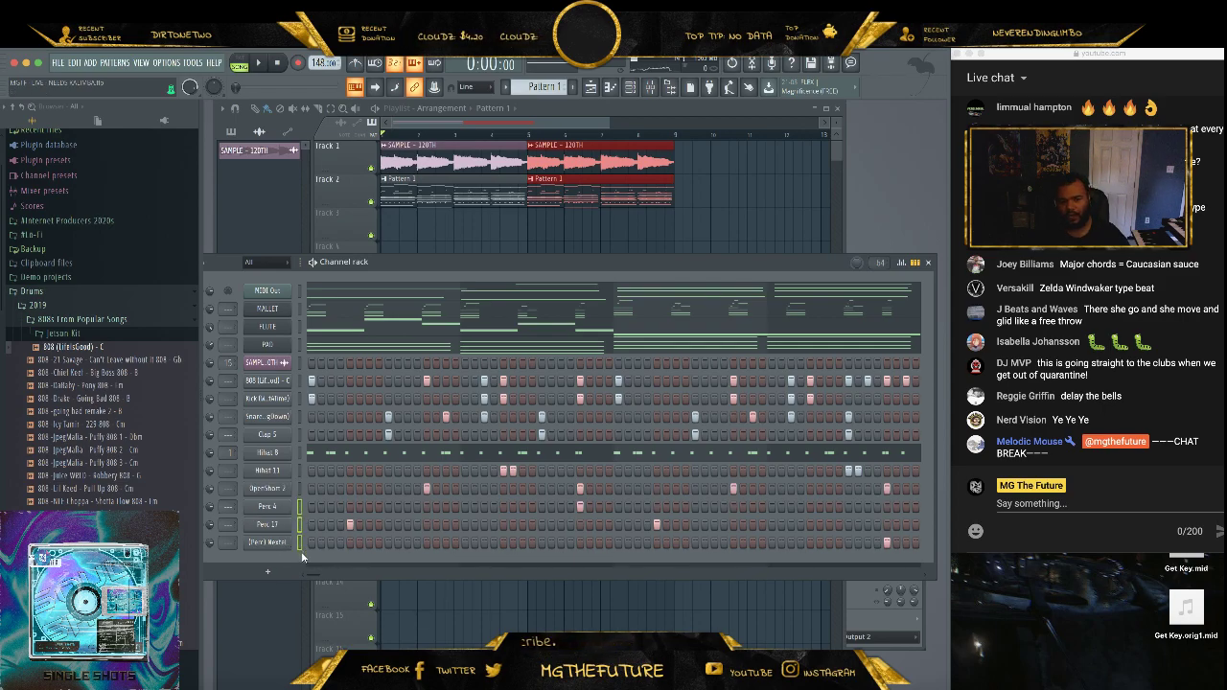
- Rename the 808 (LifeIsGood) channel as 808 and the Kick (WhatATime) channel as KICK
right_click(287, 379)
click(338, 409)
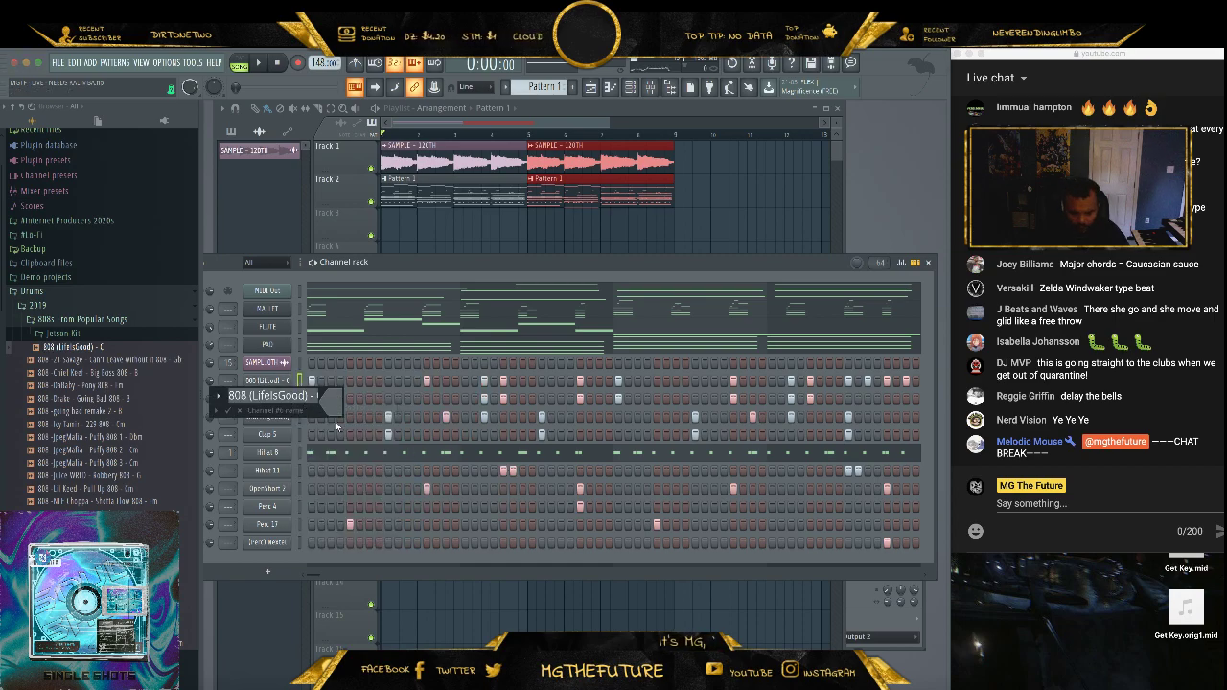
text(808)
key(Return)
right_click(284, 401)
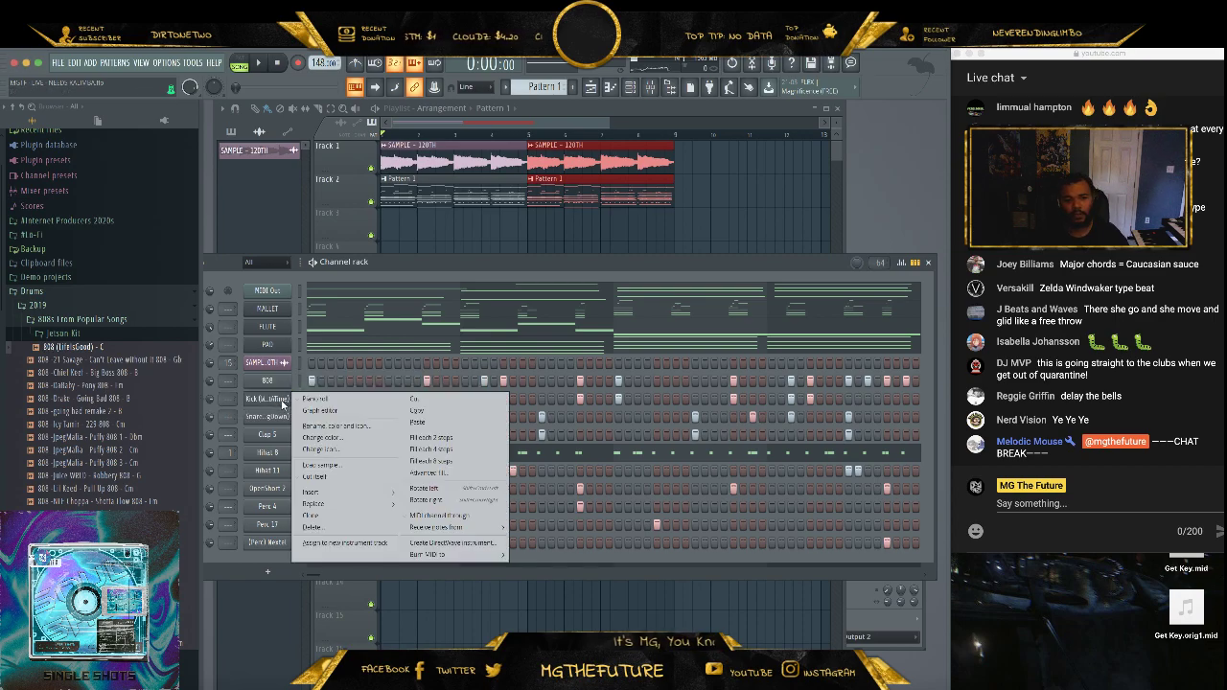
click(337, 426)
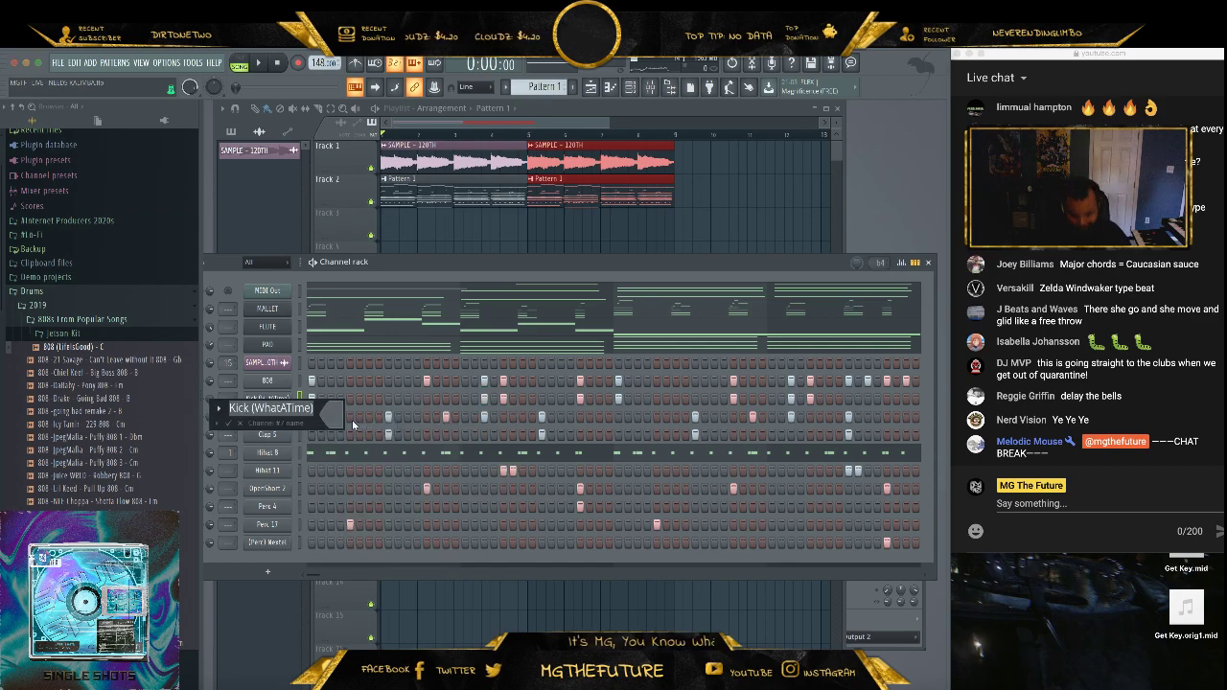
text(KICK)
key(Return)
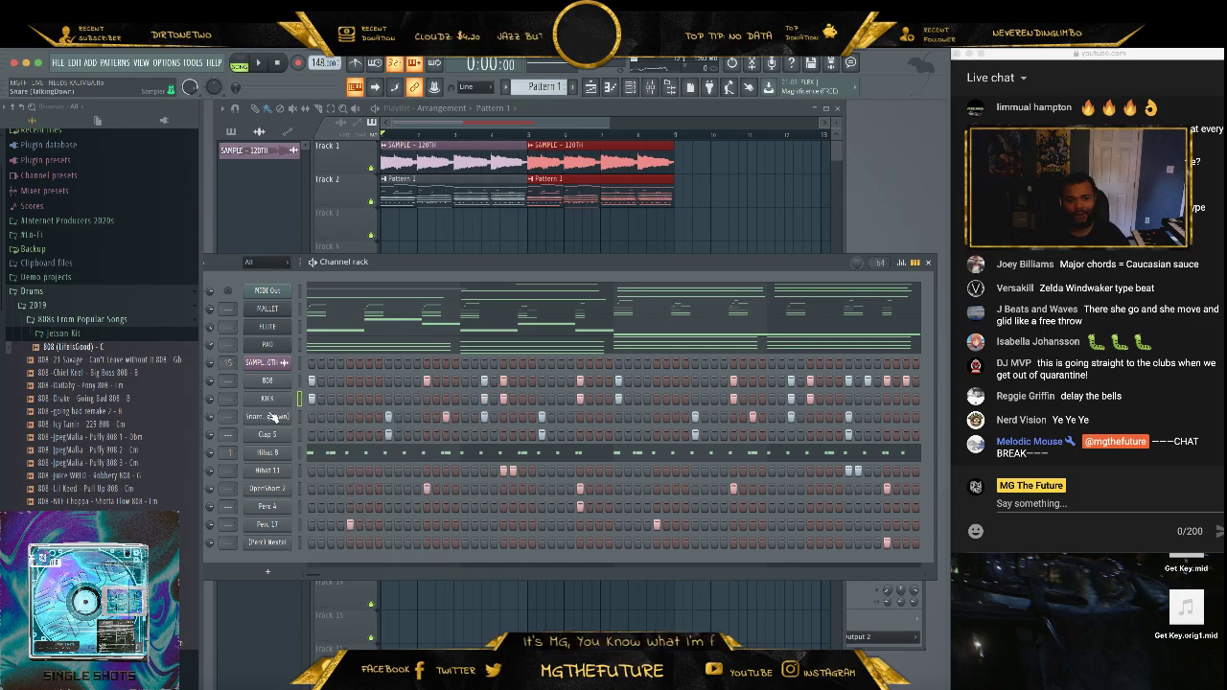
- Rename the snare channel as SNARE
right_click(278, 416)
click(345, 441)
text(SNARE)
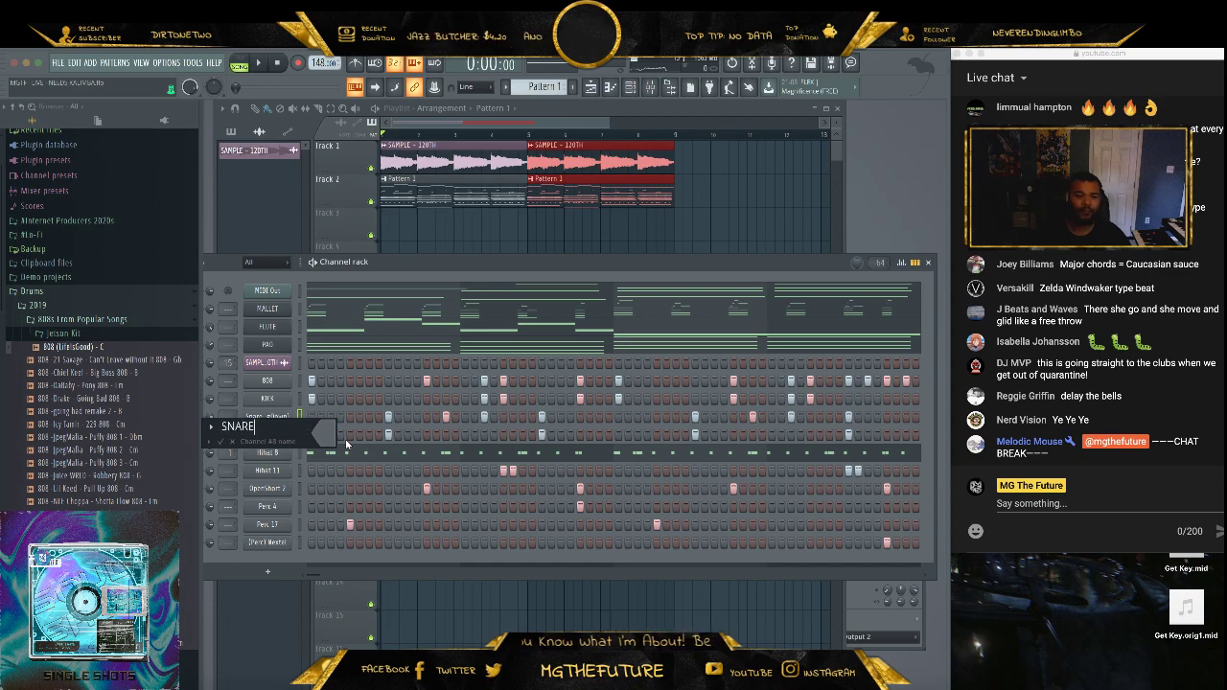
key(Return)
- Rename the Clap 5 channel as CLAP
right_click(278, 433)
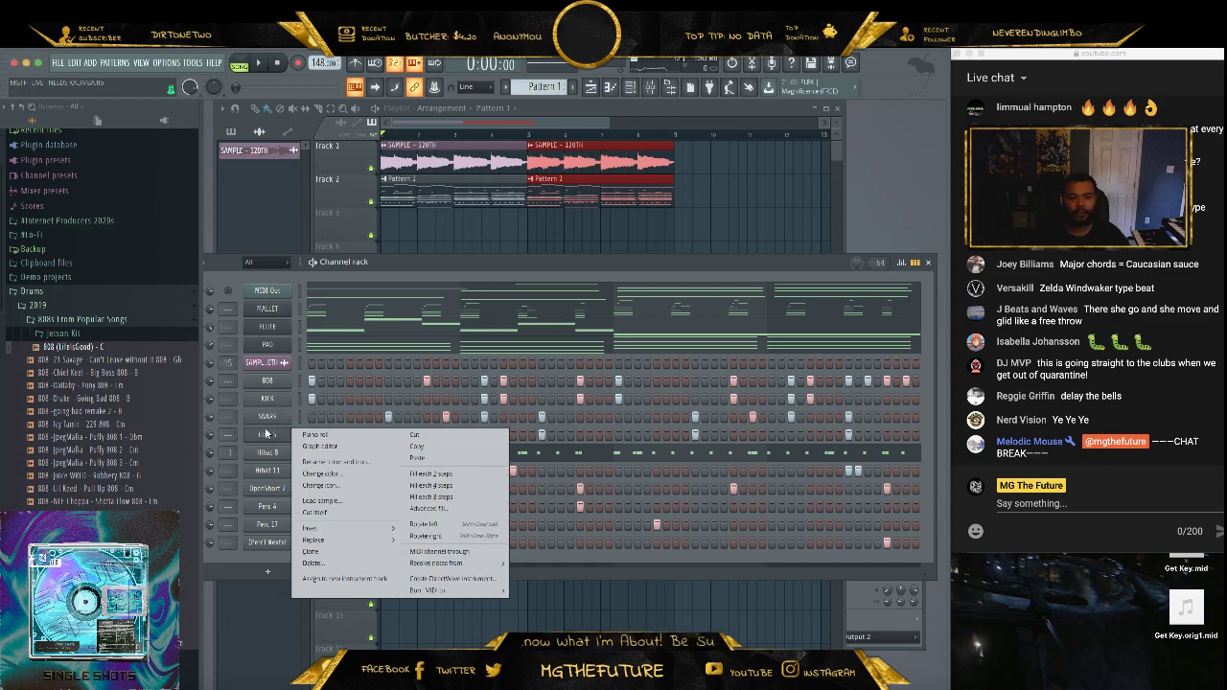
click(322, 460)
text(CLA)
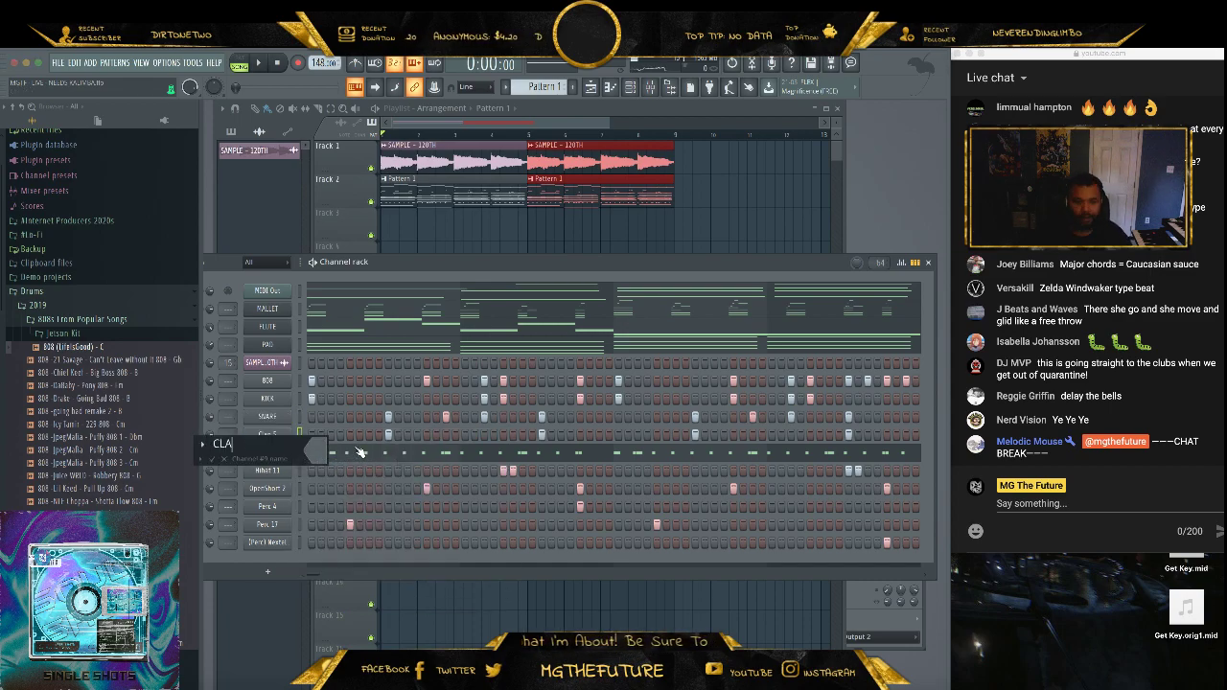
text(P)
key(Return)
- Rename the Hihat 8 channel as HH A and the Hihat 11 channel as HH B
right_click(294, 451)
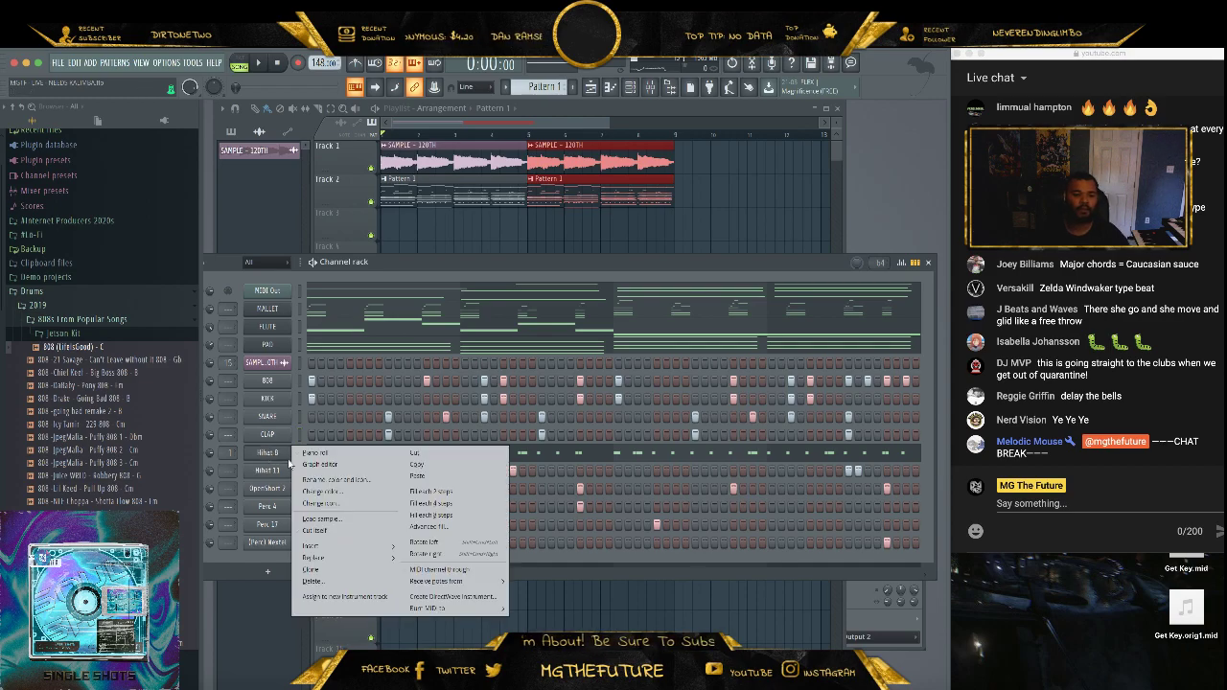
click(351, 477)
text(HI X)
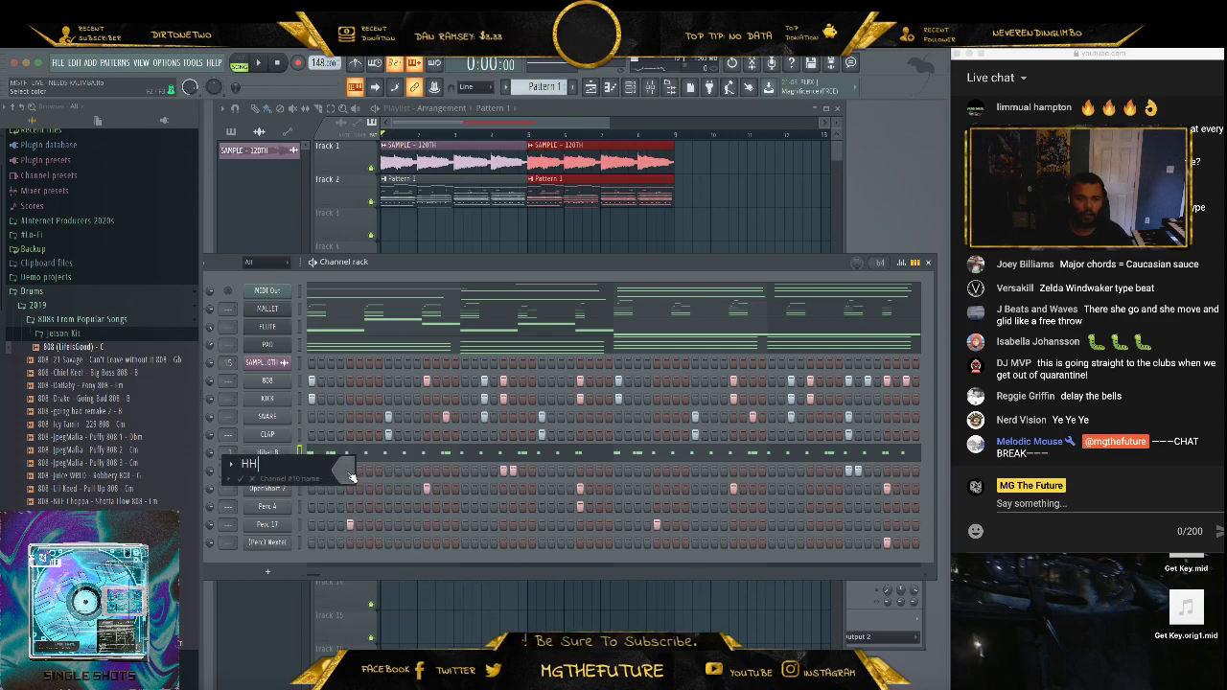
key(Return)
right_click(268, 474)
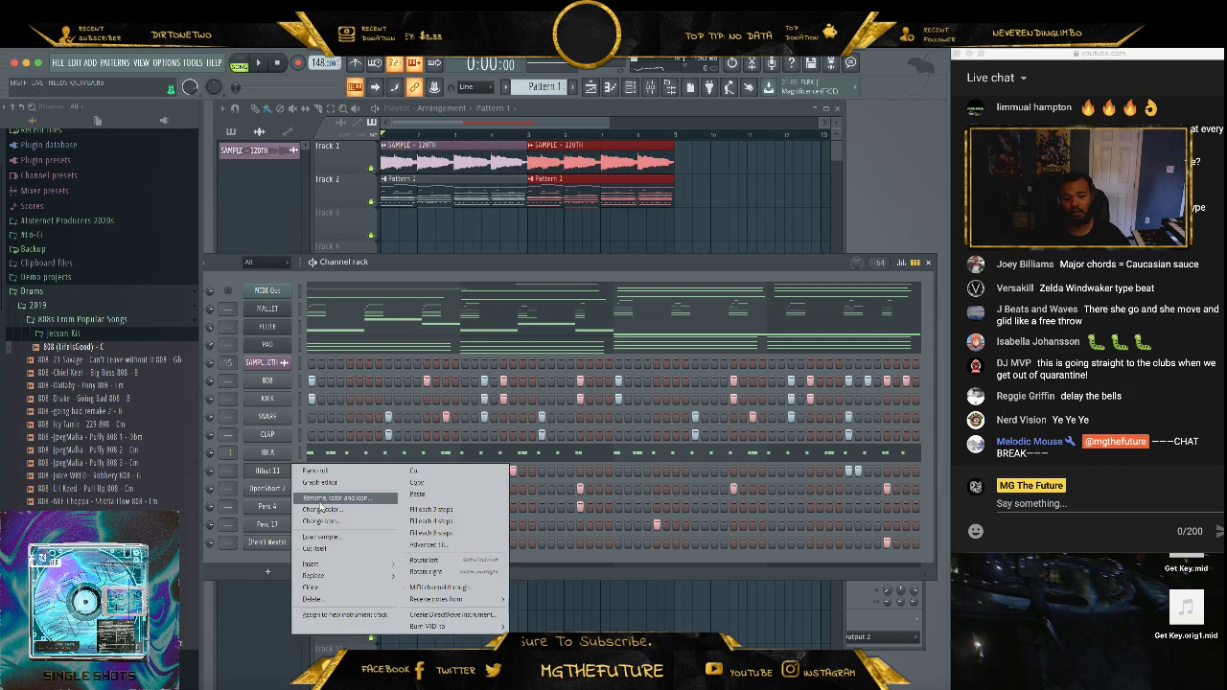
click(343, 492)
text(HH 8)
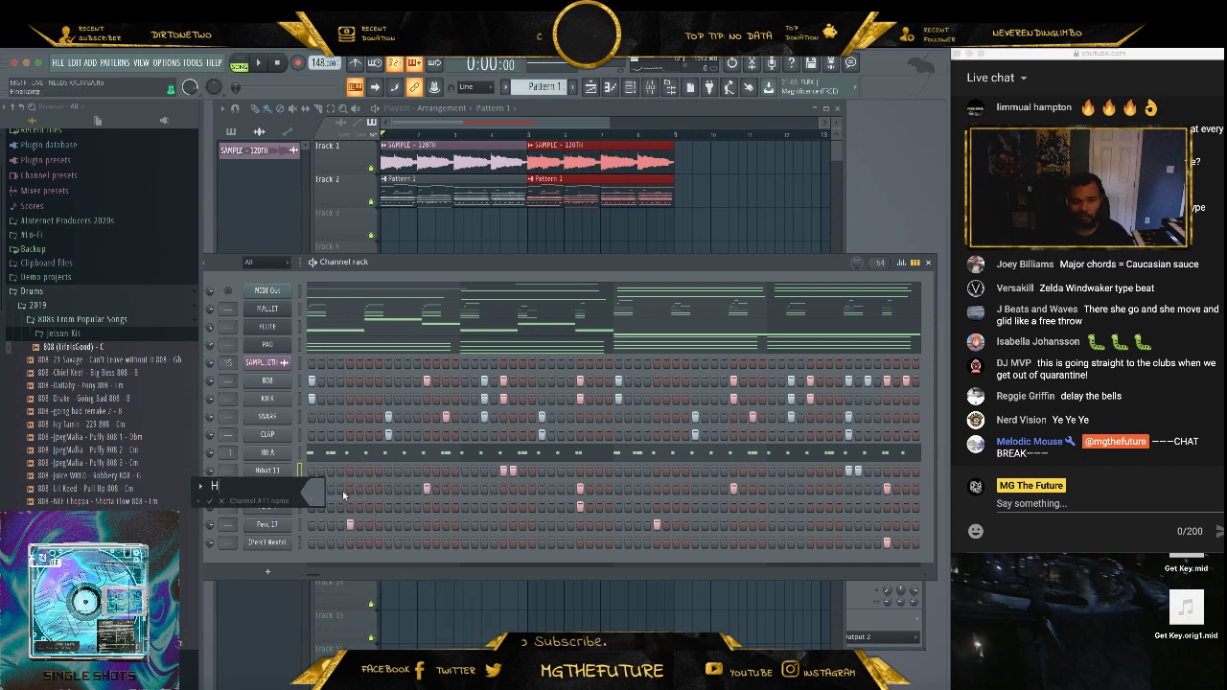
key(Return)
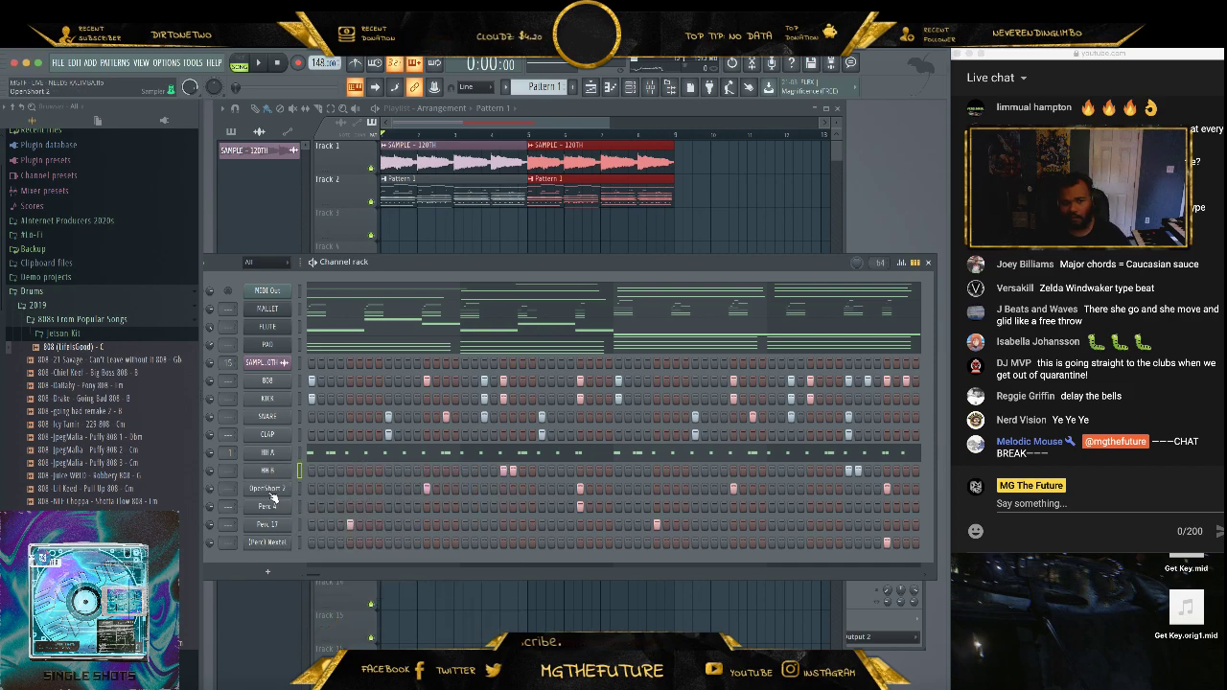
- Rename the OpenShort 2 channel as OH
right_click(271, 490)
click(324, 518)
text(OH)
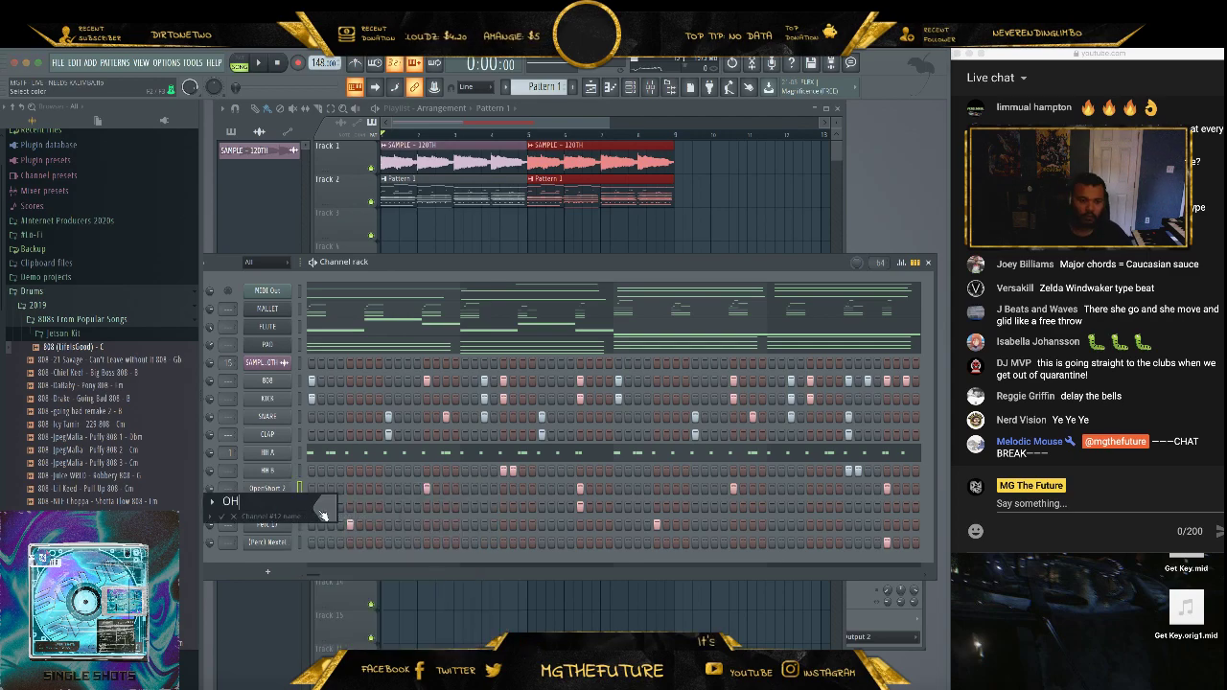
key(Return)
- Rename the Perc 4 channel as PERC A and the Perc 17 channel as PERC B
right_click(255, 516)
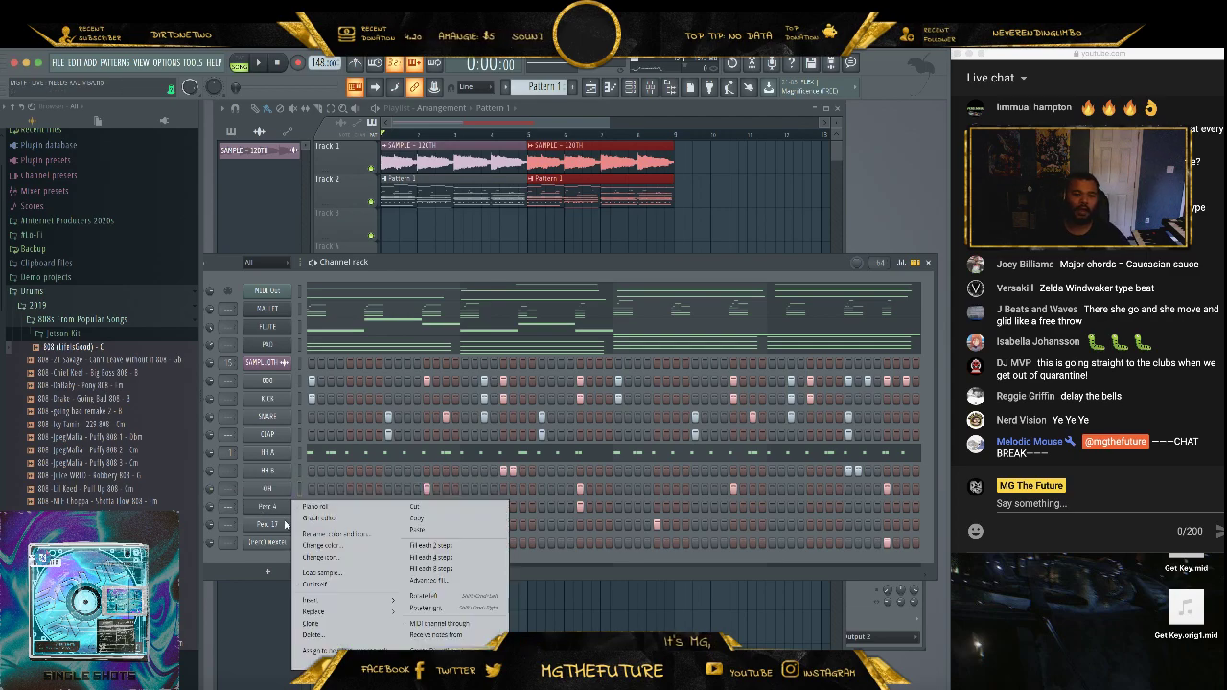
click(324, 537)
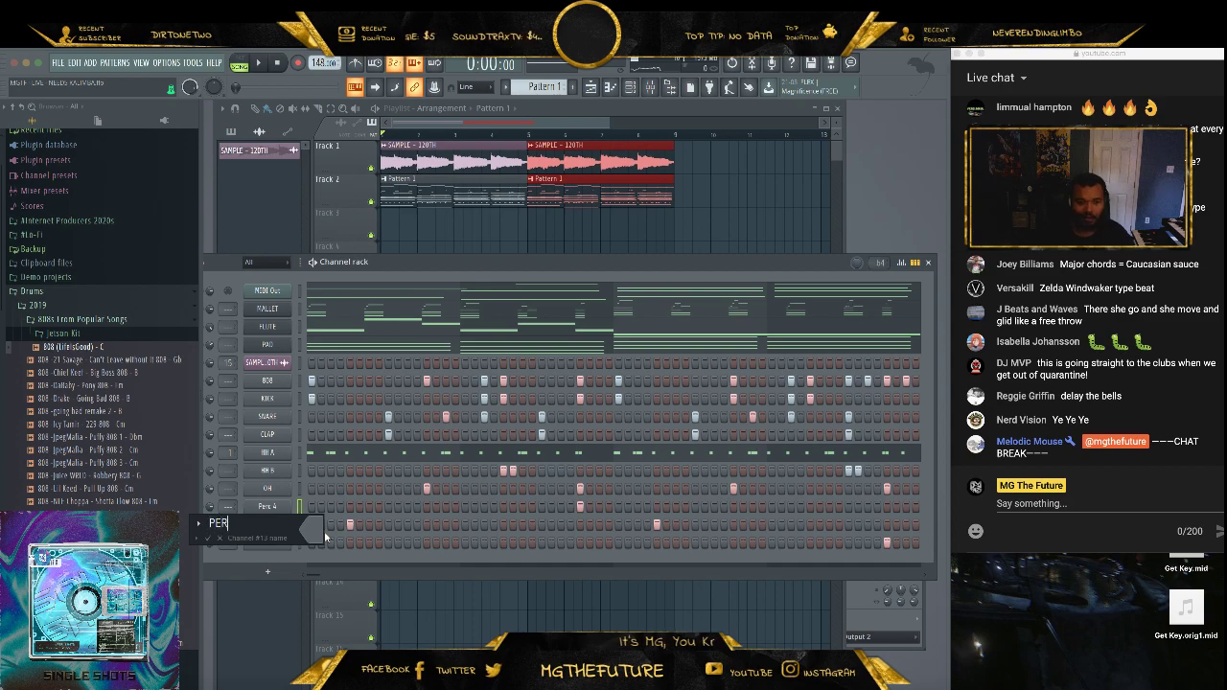
text(PERC A)
key(Return)
right_click(258, 519)
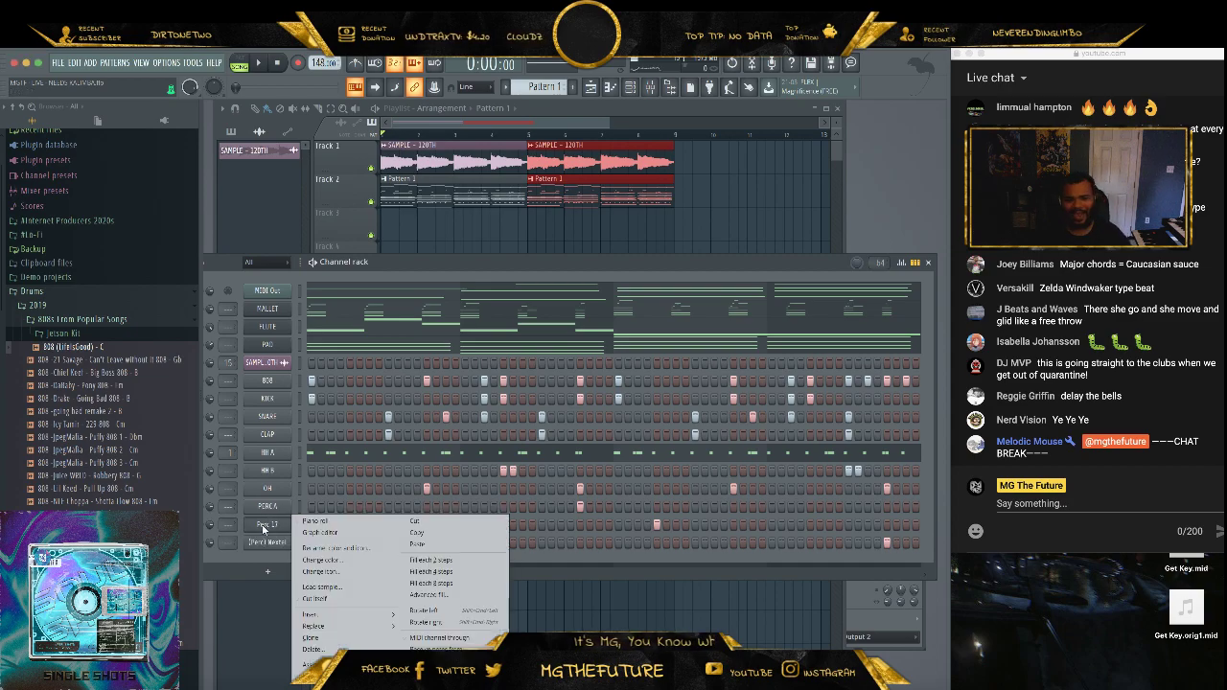
click(341, 543)
text(PE)
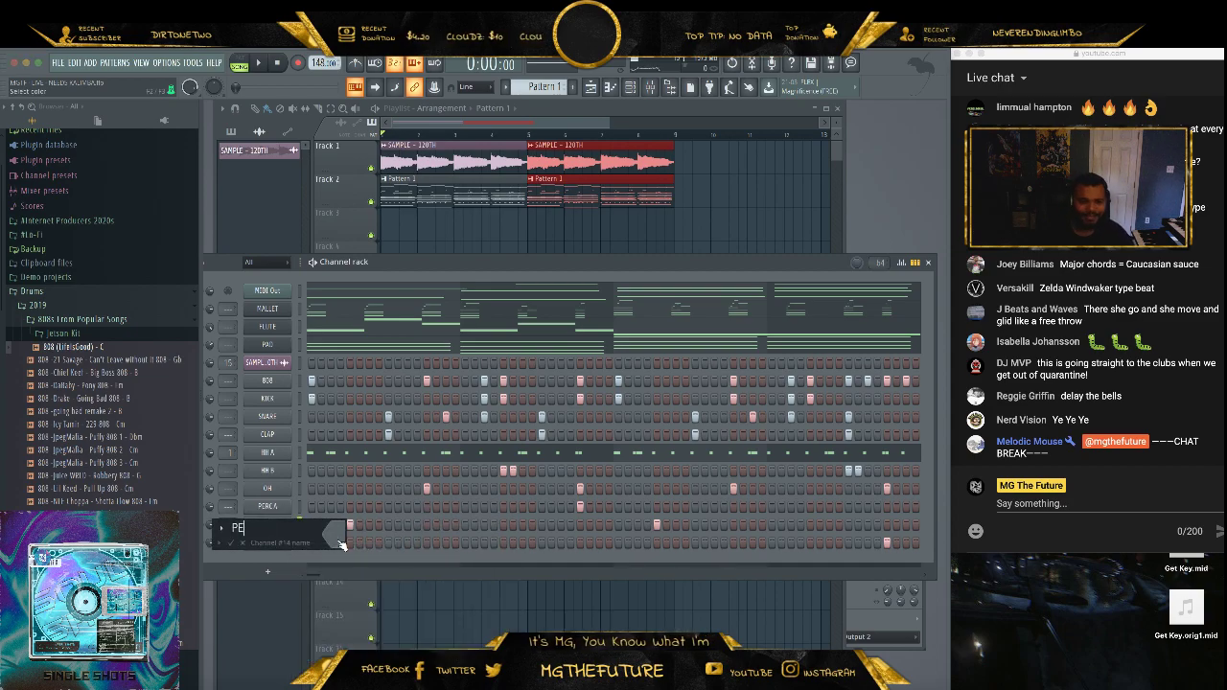
text(RC B)
key(Return)
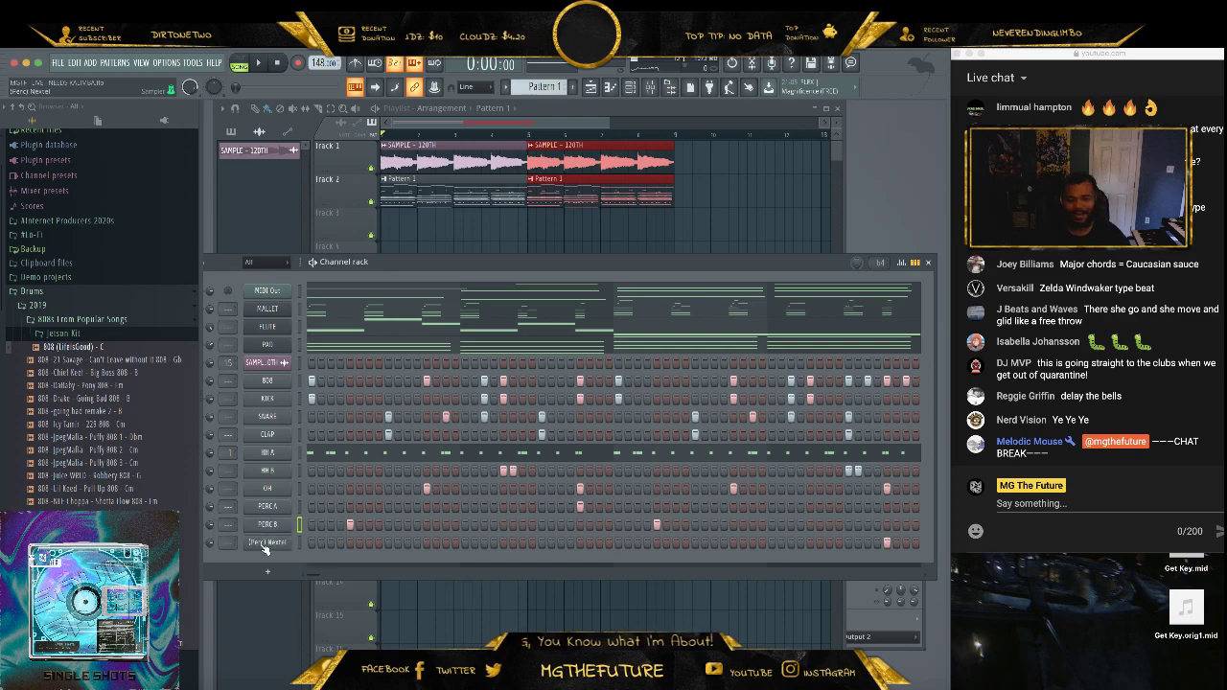
- Rename the (Perc) Nextel channel as FX
right_click(265, 549)
click(332, 554)
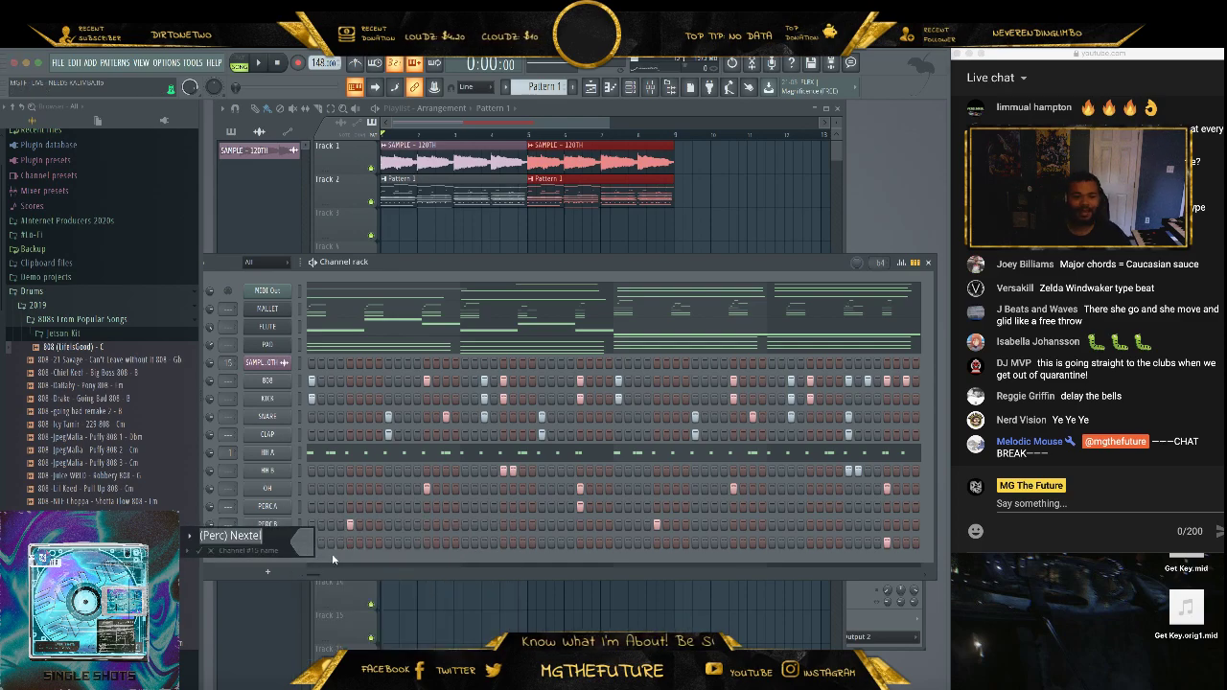
text(FX)
key(Return)
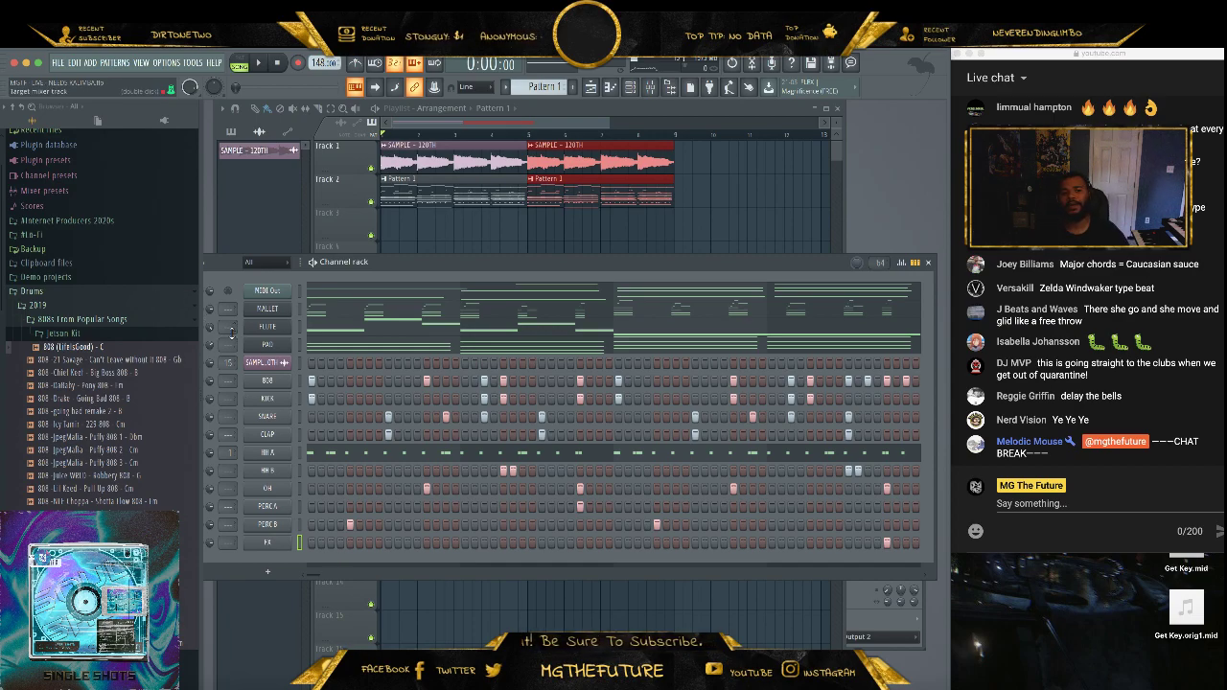
- Rename the MALLET channel as KEY MALLET and the FLUTE channel as KEY FLUTE
right_click(273, 309)
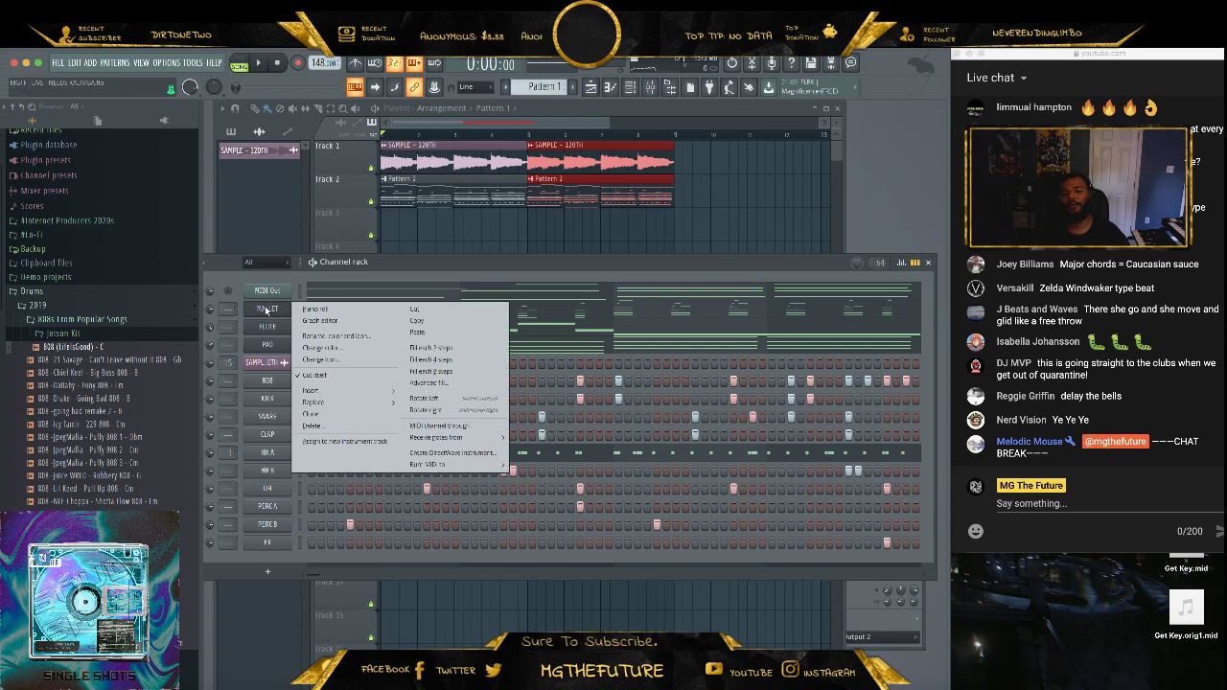
click(325, 333)
text(KEY MALLET)
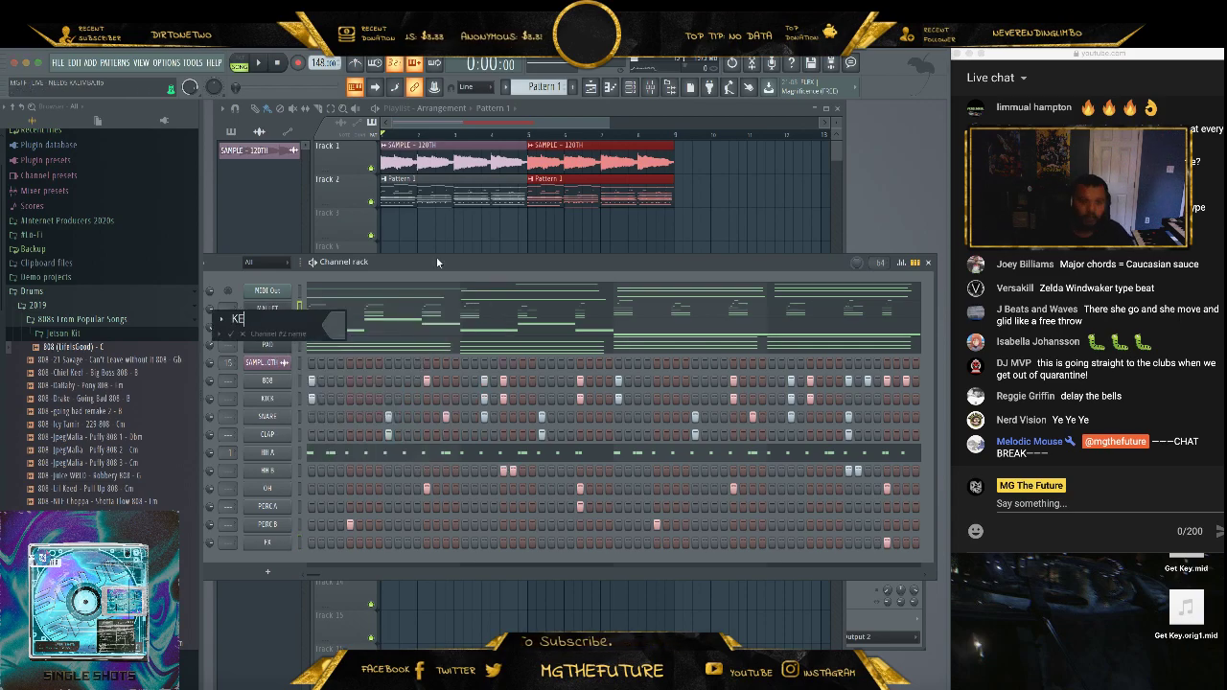
key(Return)
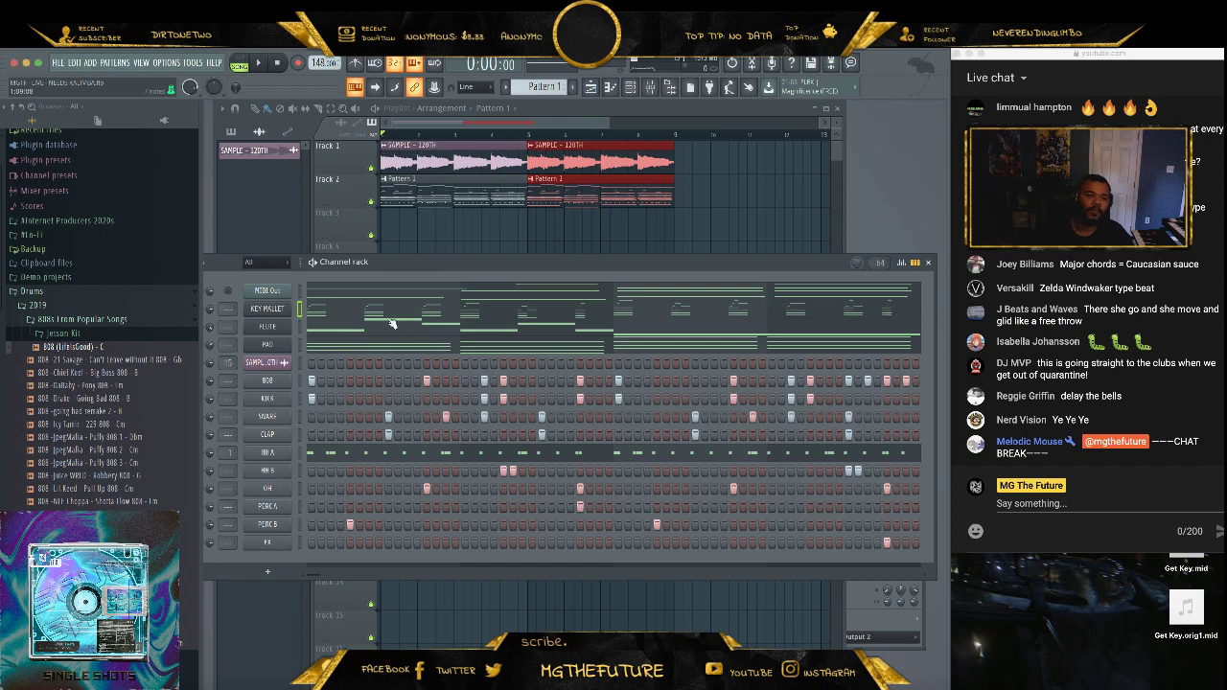
right_click(267, 326)
click(326, 353)
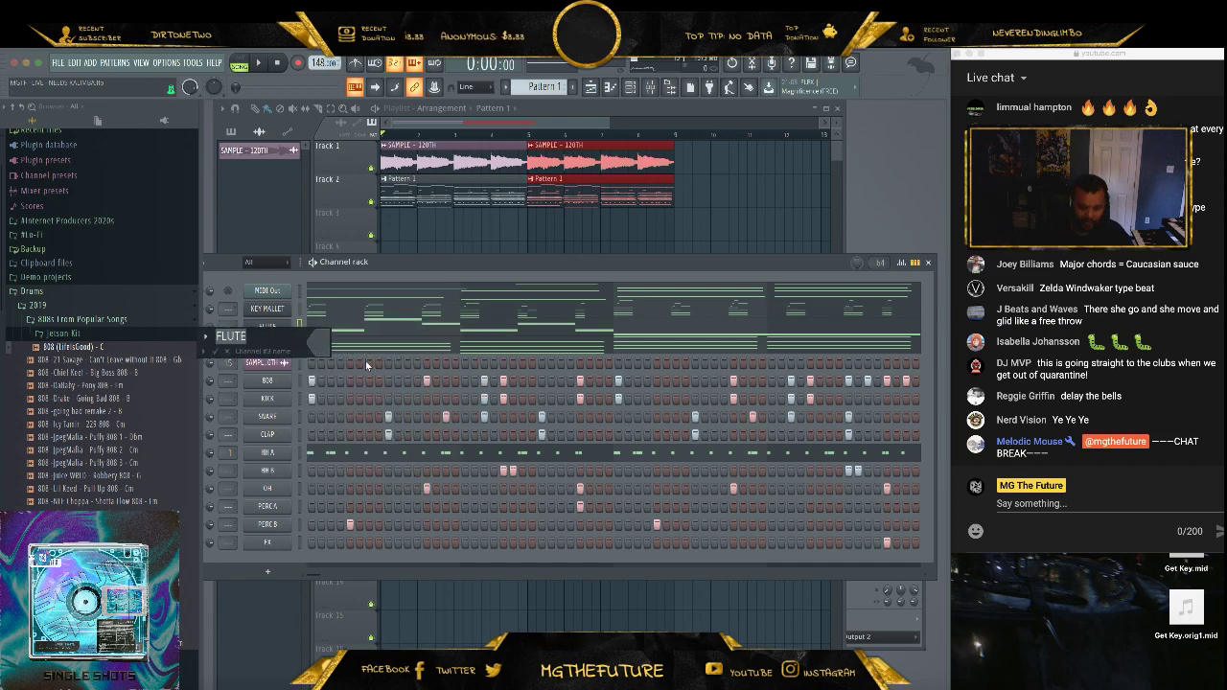
text(KEY FLUTE)
key(Return)
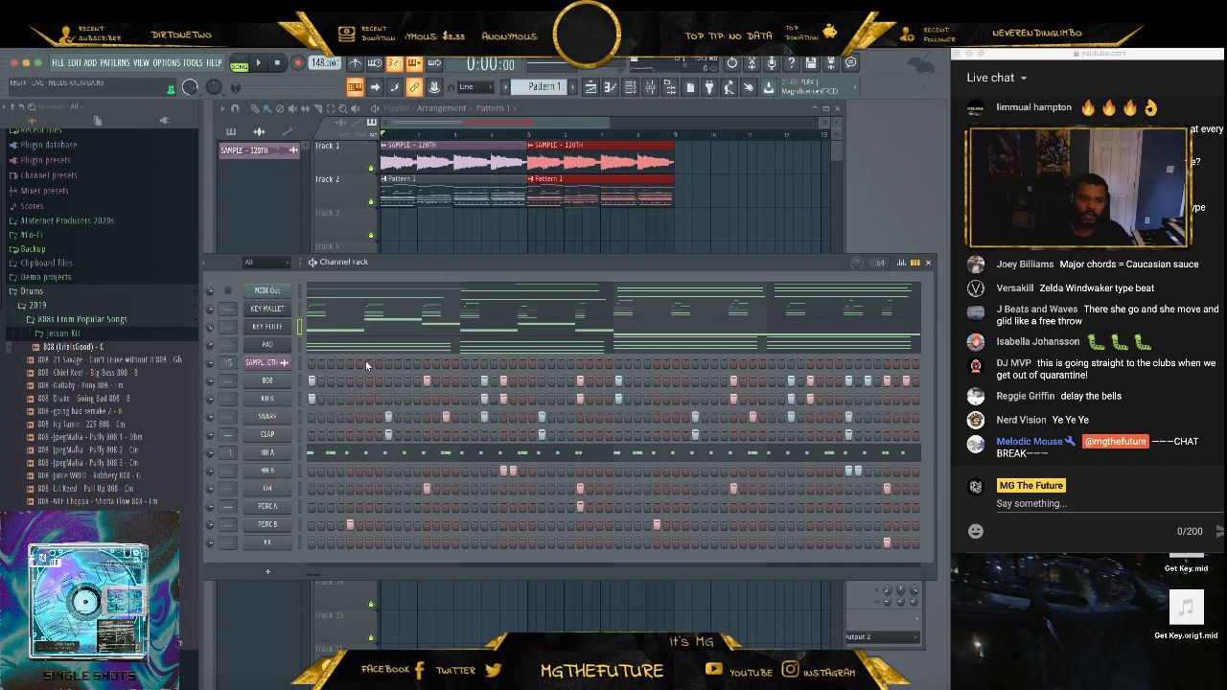
- Rename the PAD channel as KEY PAD and the SAMPLE - 120TH channel as KEY SAMPLE
right_click(283, 344)
click(305, 373)
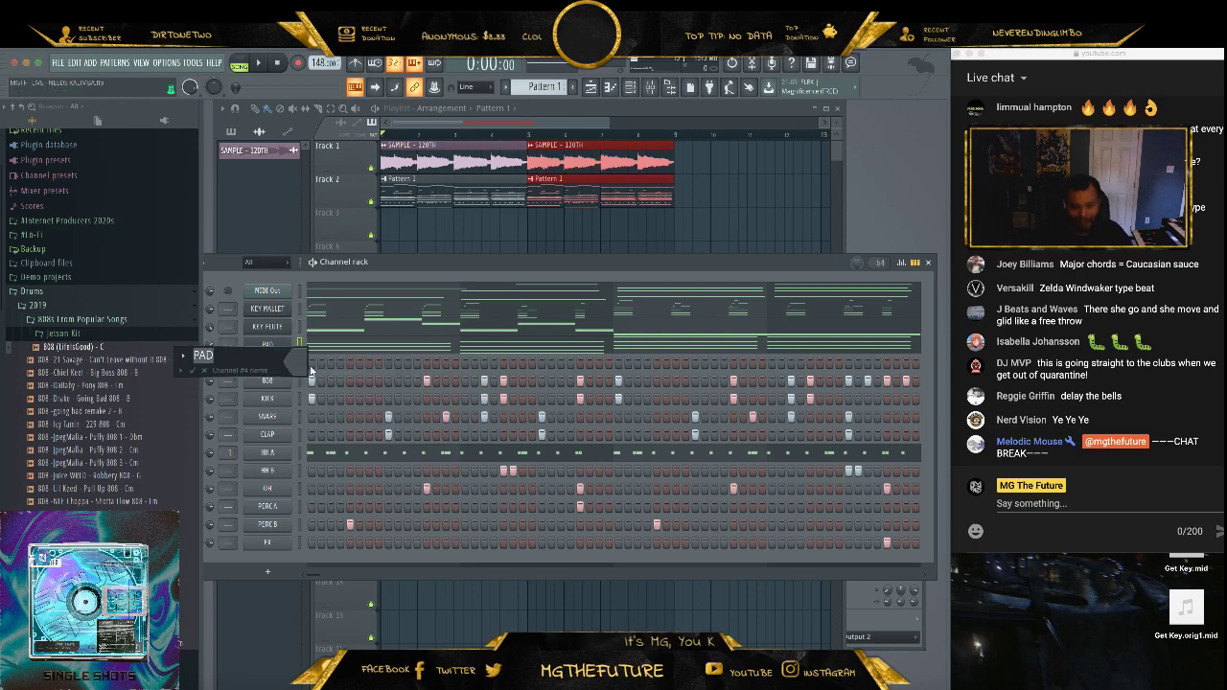
text(KEY PAD)
key(Return)
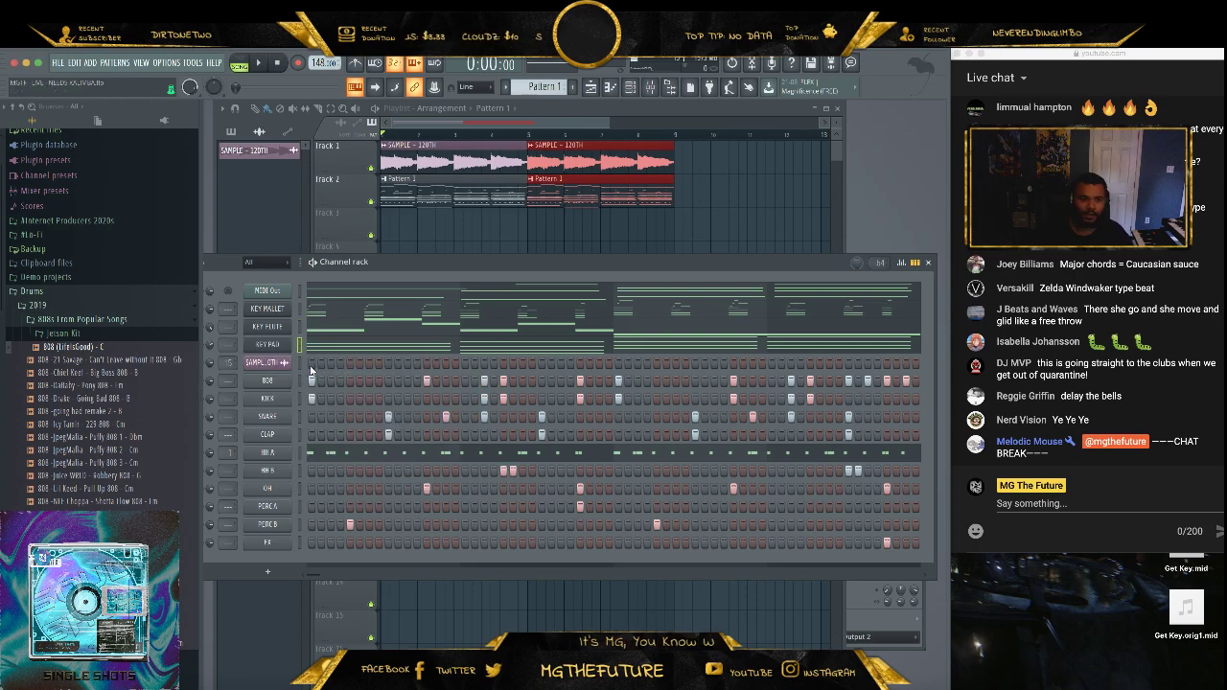
right_click(287, 363)
click(345, 391)
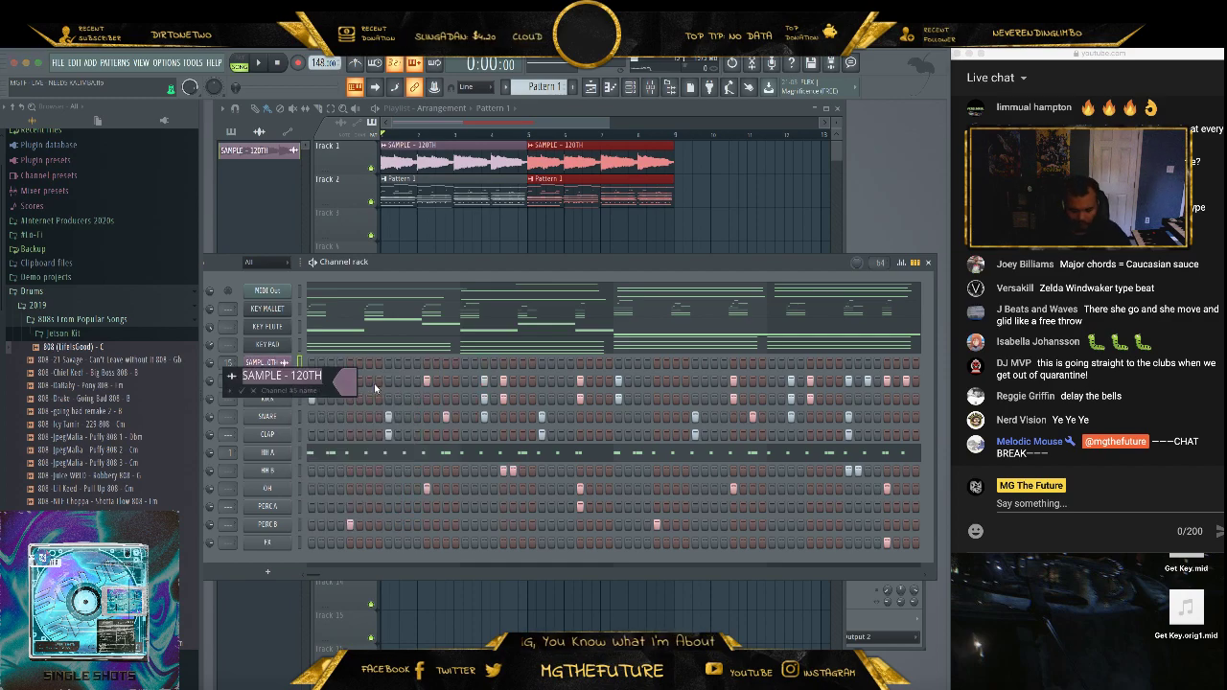
text(KEY)
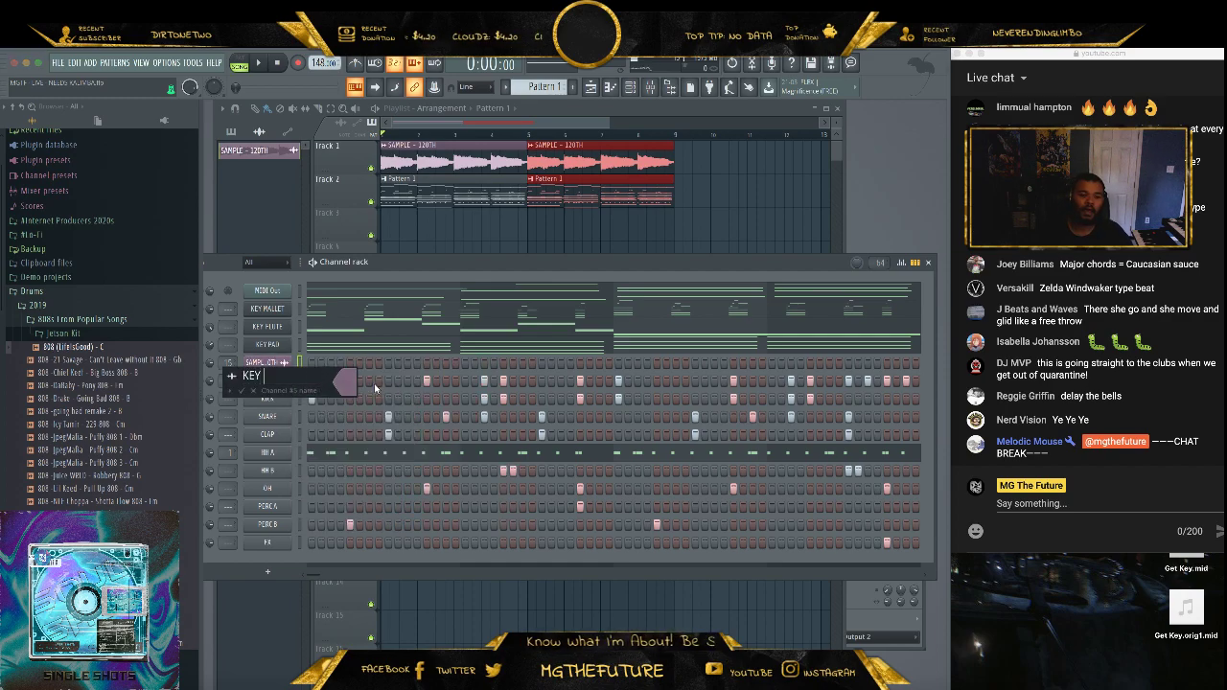
text( SAMPLE)
key(Return)
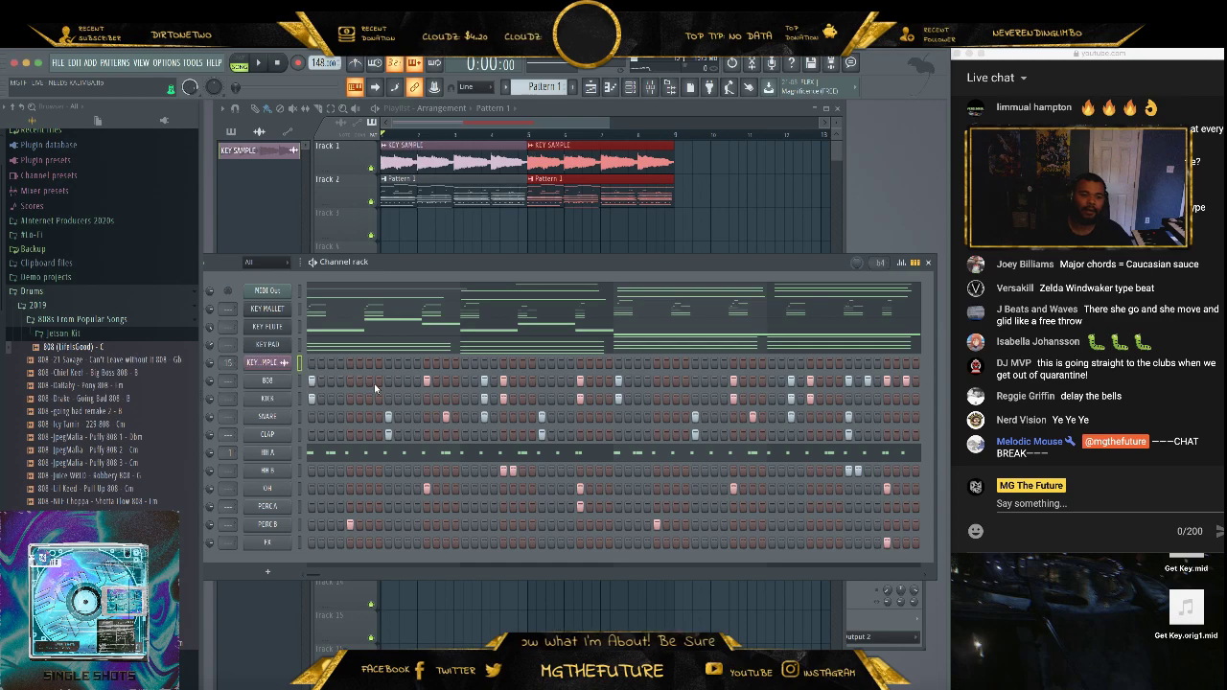
- Save the project with the renamed channels
click(64, 60)
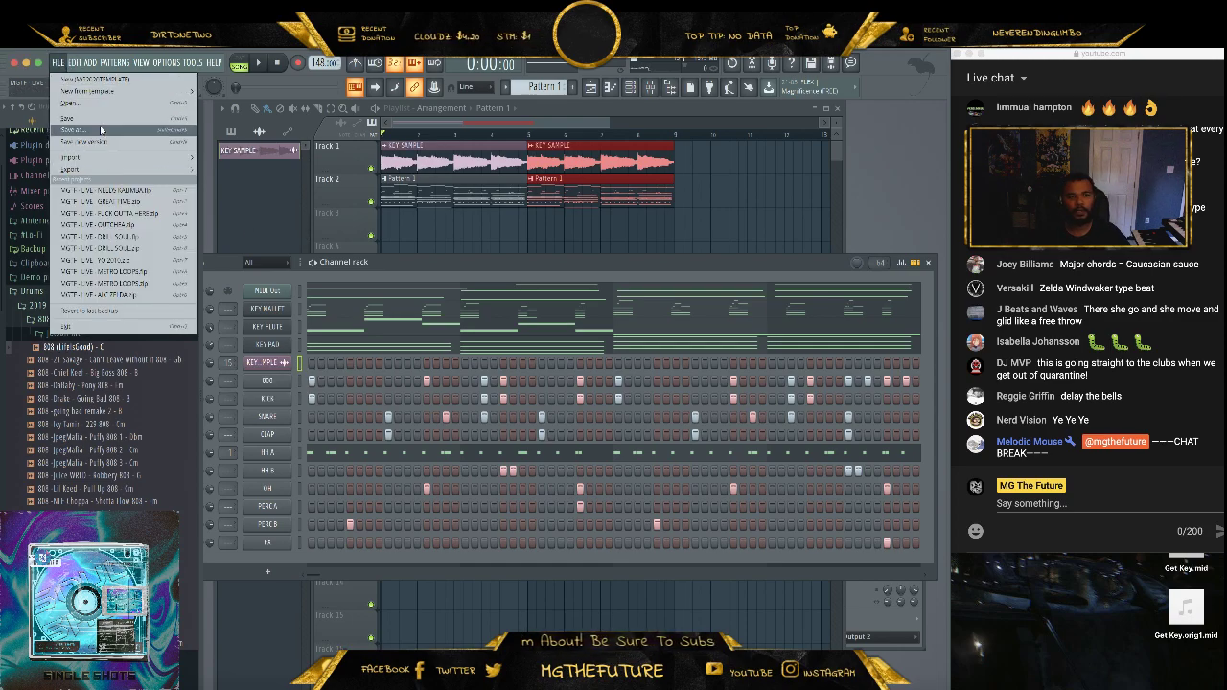
click(98, 121)
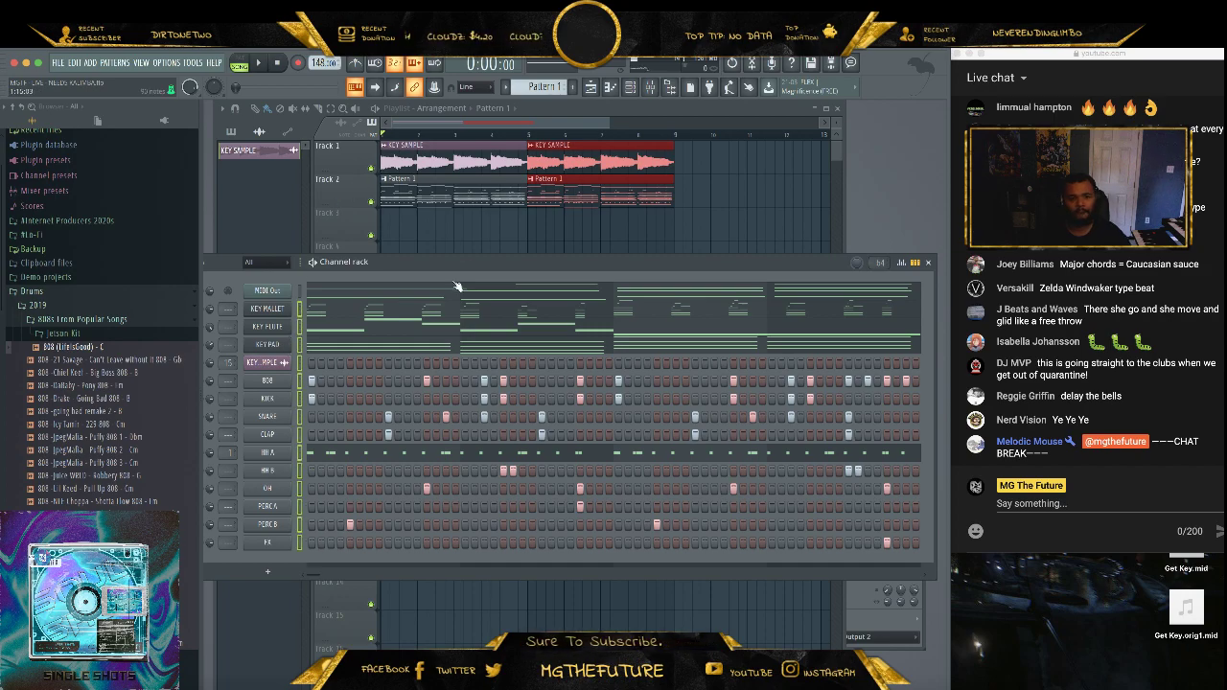
- Route all the channels from KEY MALLET to FX to their own consecutive mixer tracks, starting at Insert 1
key(F9)
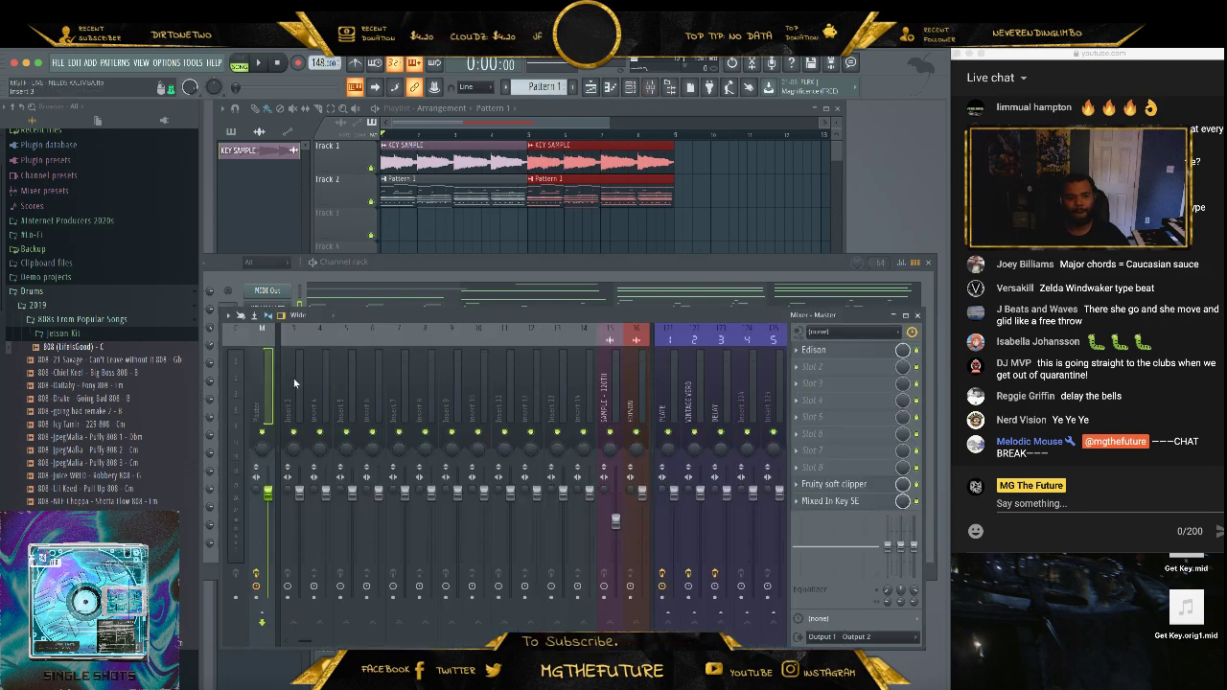
click(295, 391)
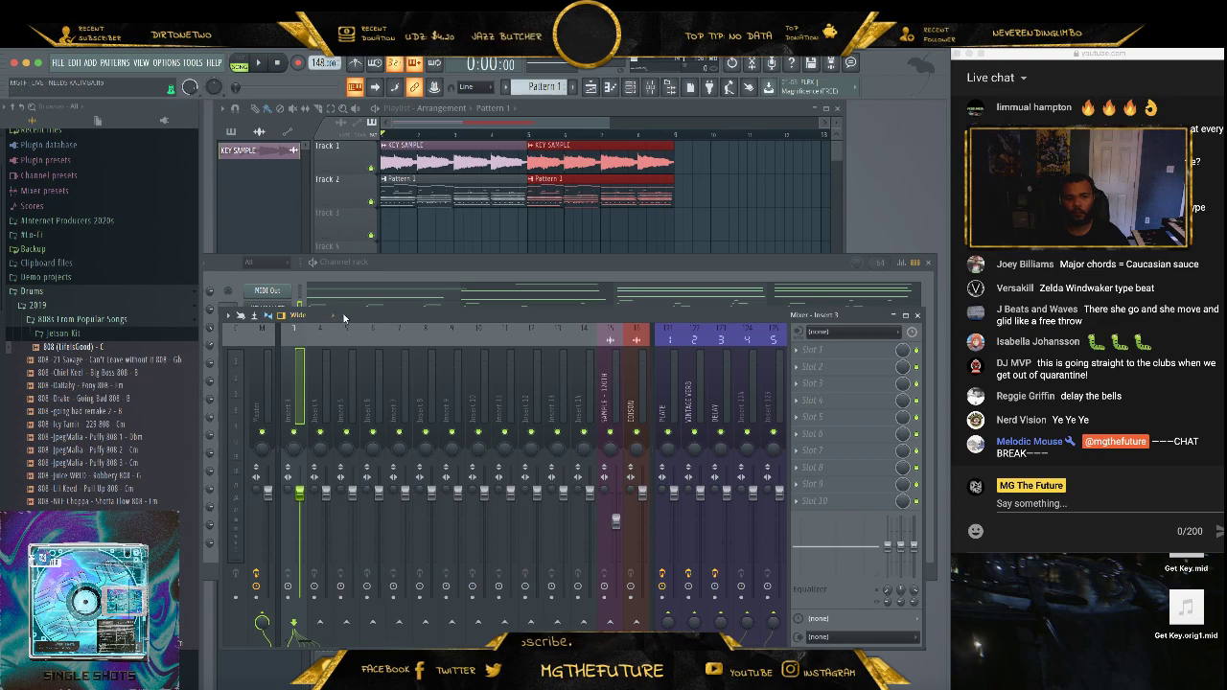
drag(343, 313, 415, 297)
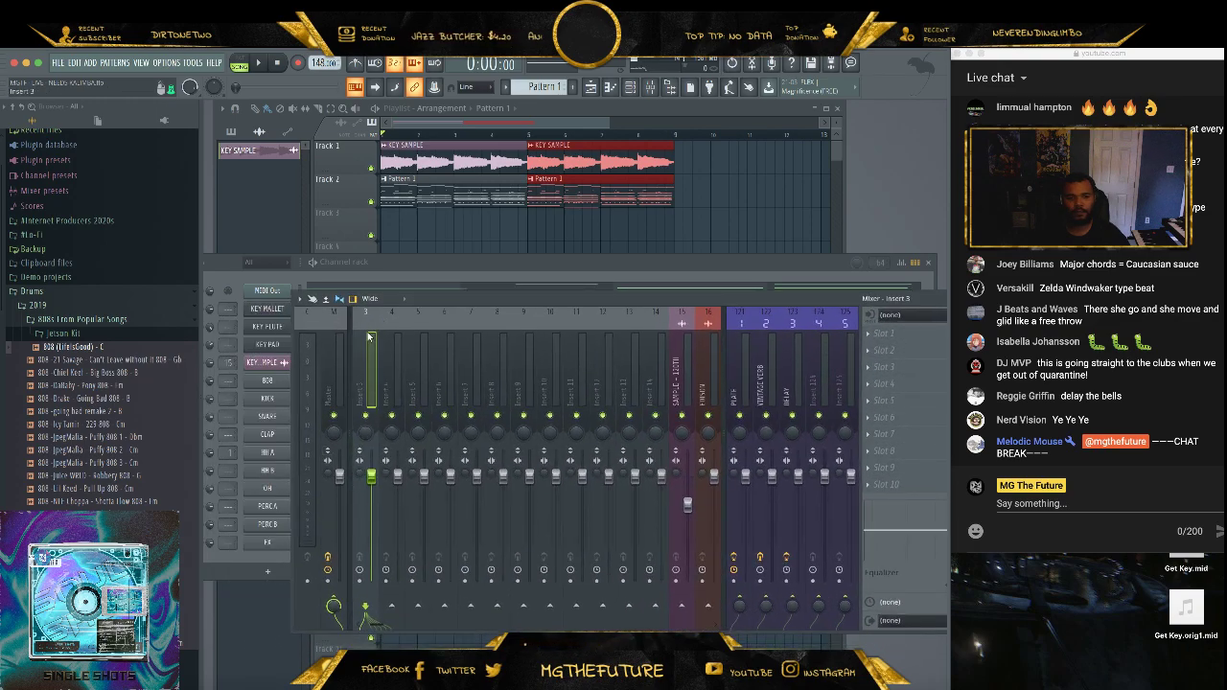
right_click(369, 370)
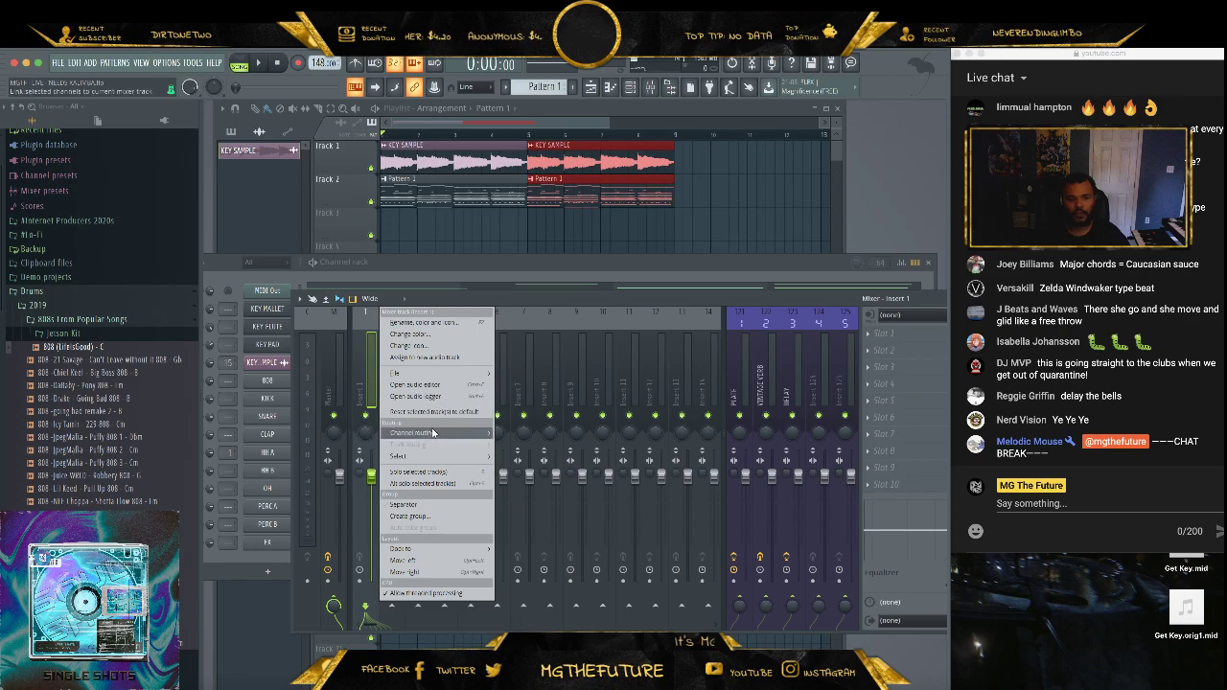
mouse_move(433, 432)
click(568, 434)
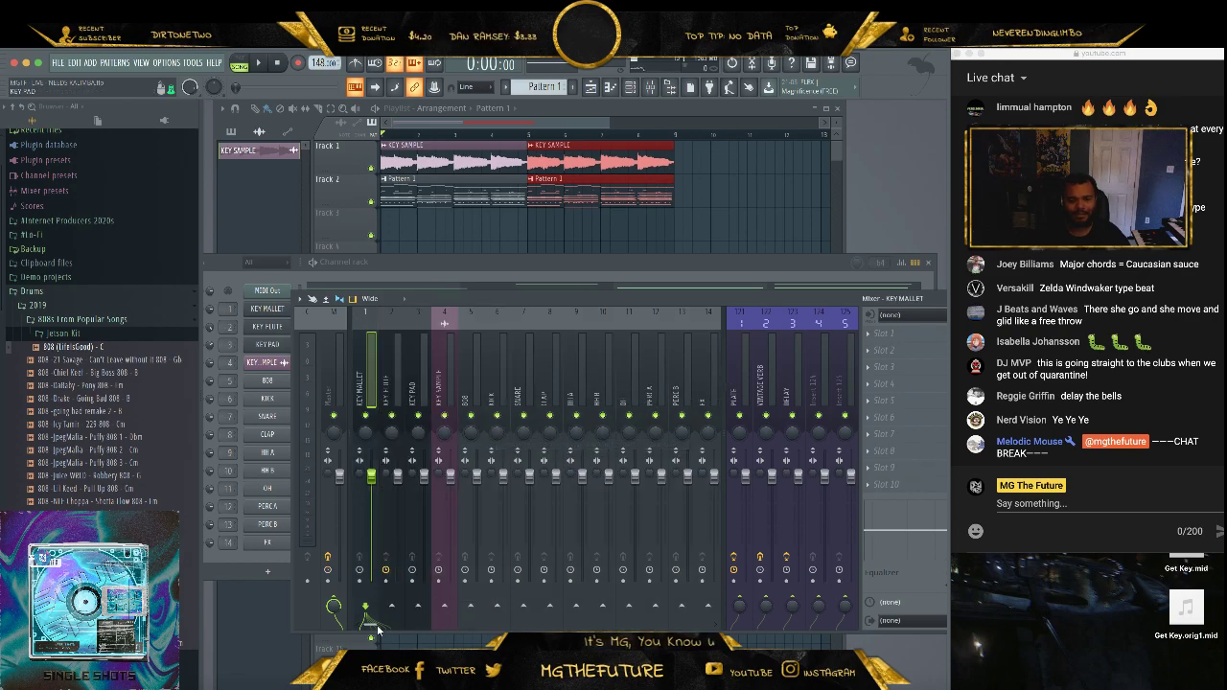
- Play the arrangement and reposition the mixer so the levels of all routed tracks can be checked
drag(378, 629, 379, 627)
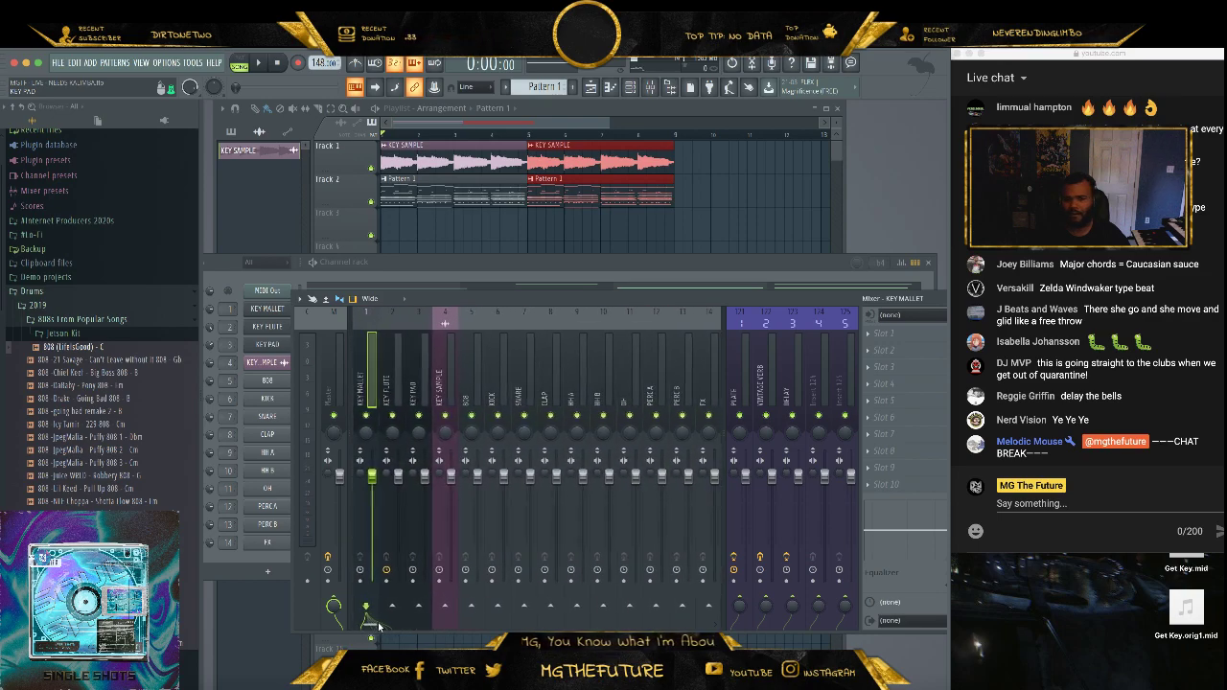
key(space)
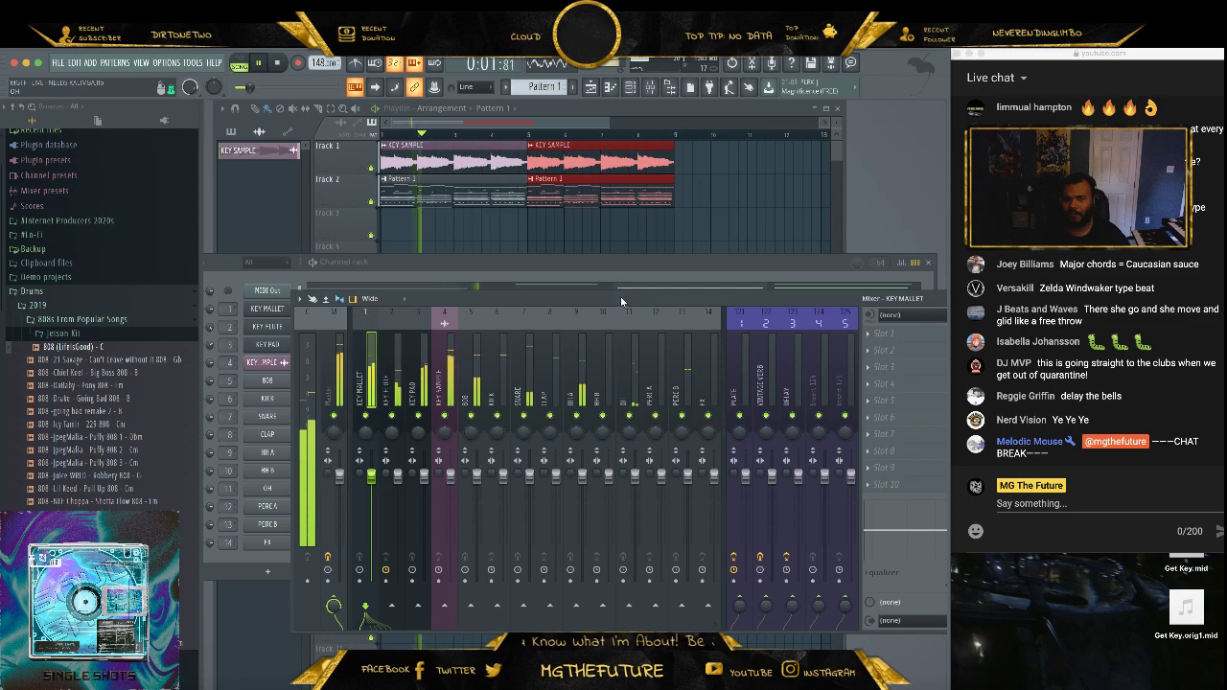
drag(620, 297, 573, 246)
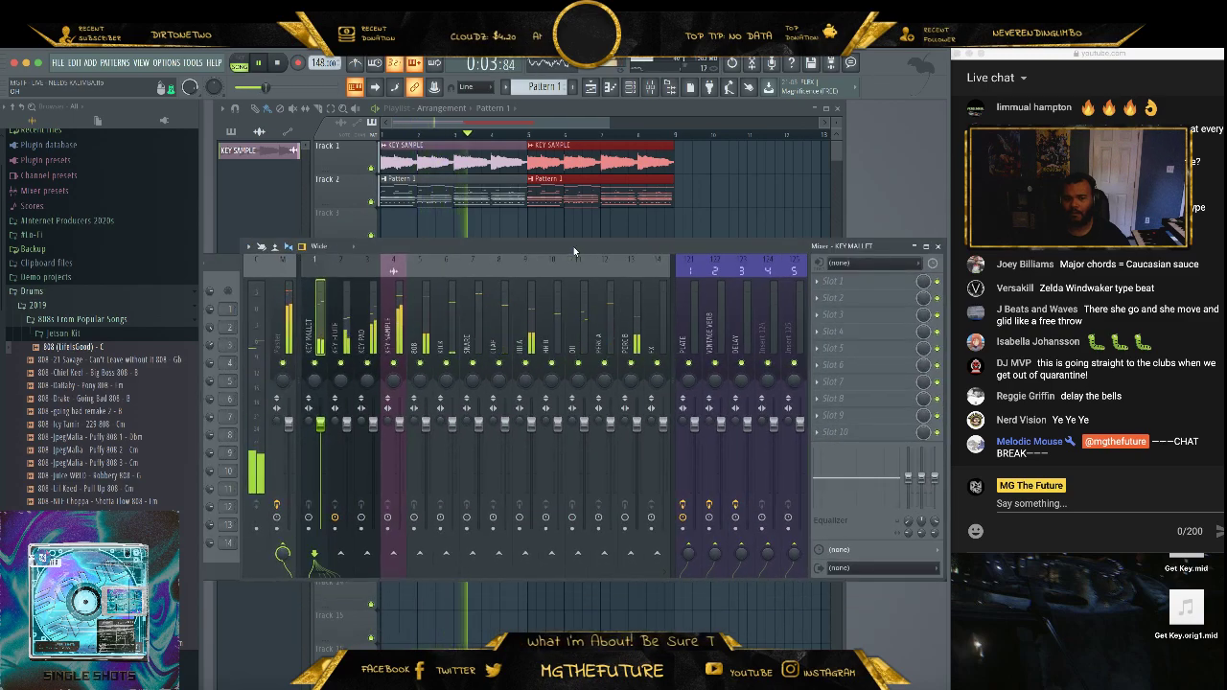
- Add Fruity Stereo Enhancer to the first effect slot of the KEY SAMPLE mixer track and load its Sample Spread preset
click(393, 316)
click(817, 281)
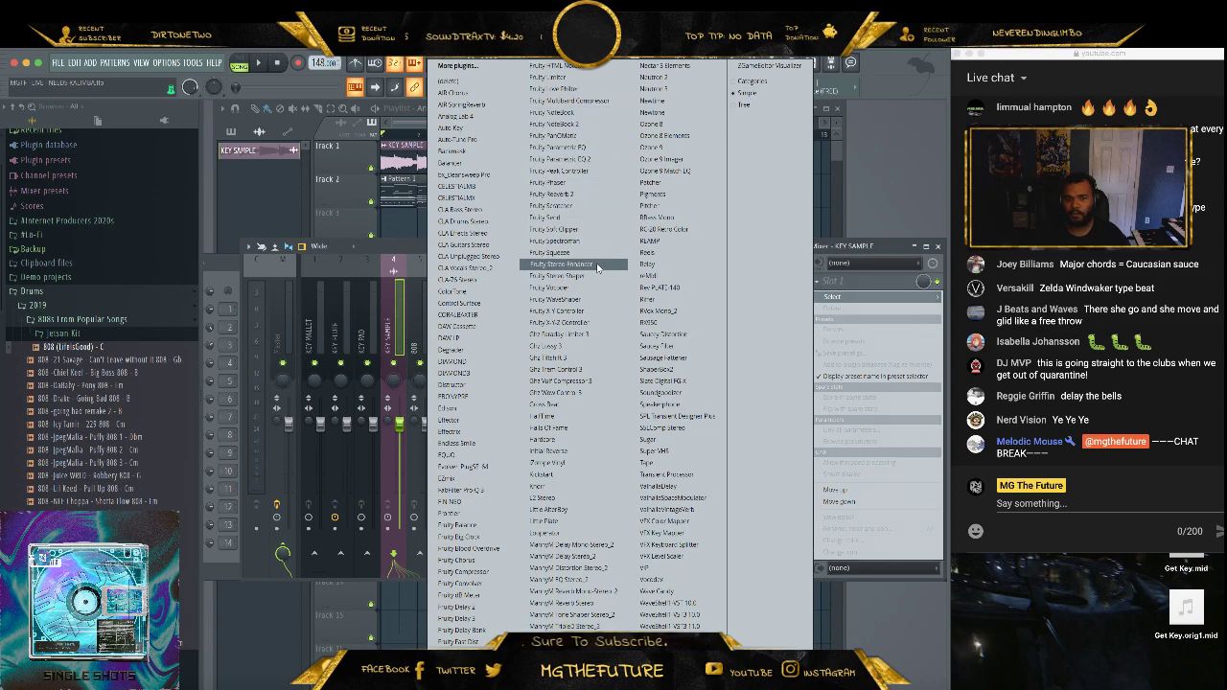
click(596, 269)
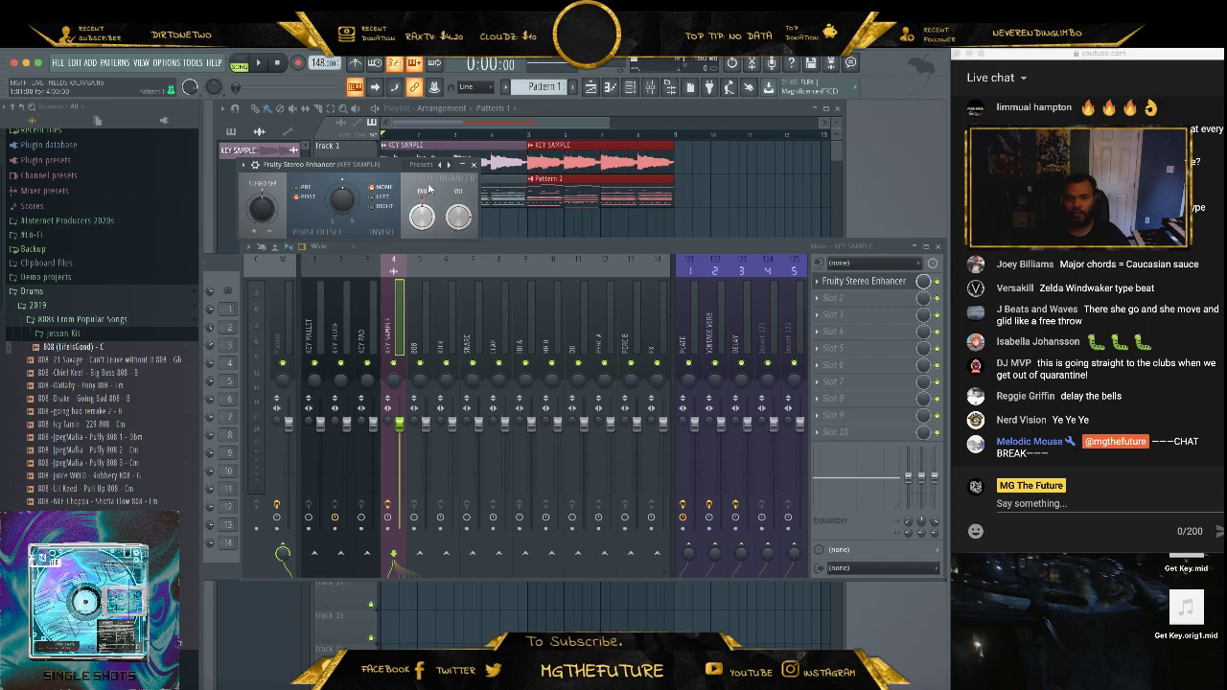
click(445, 168)
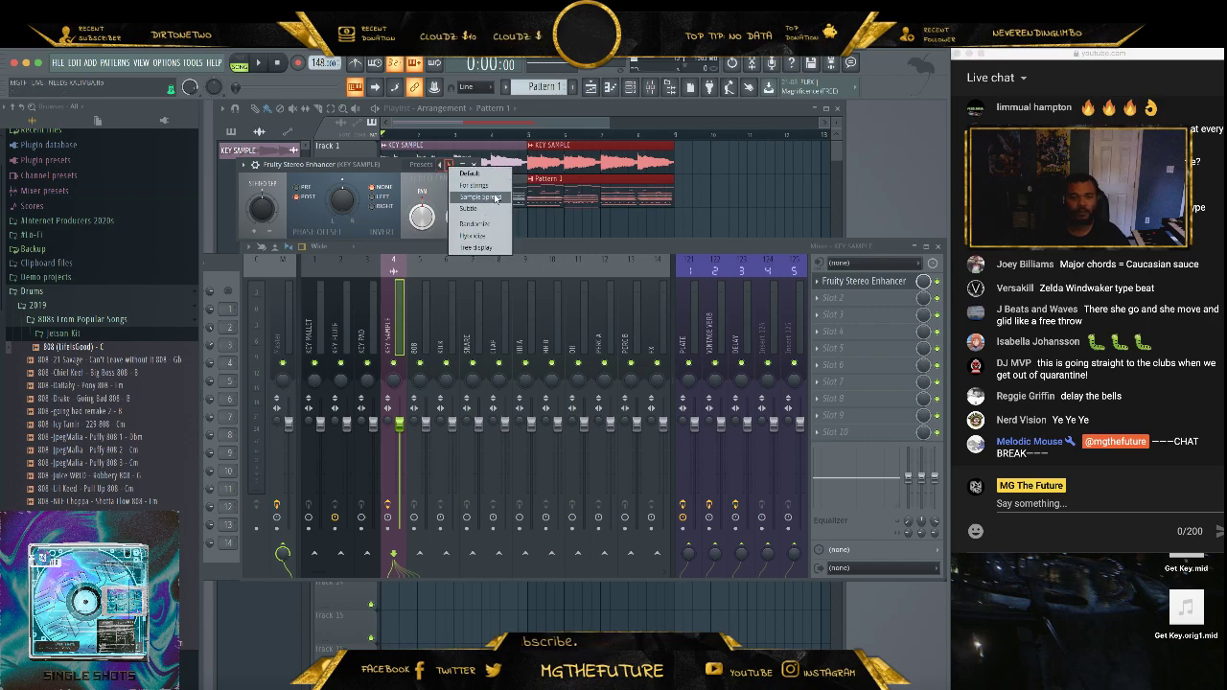
click(495, 197)
click(473, 165)
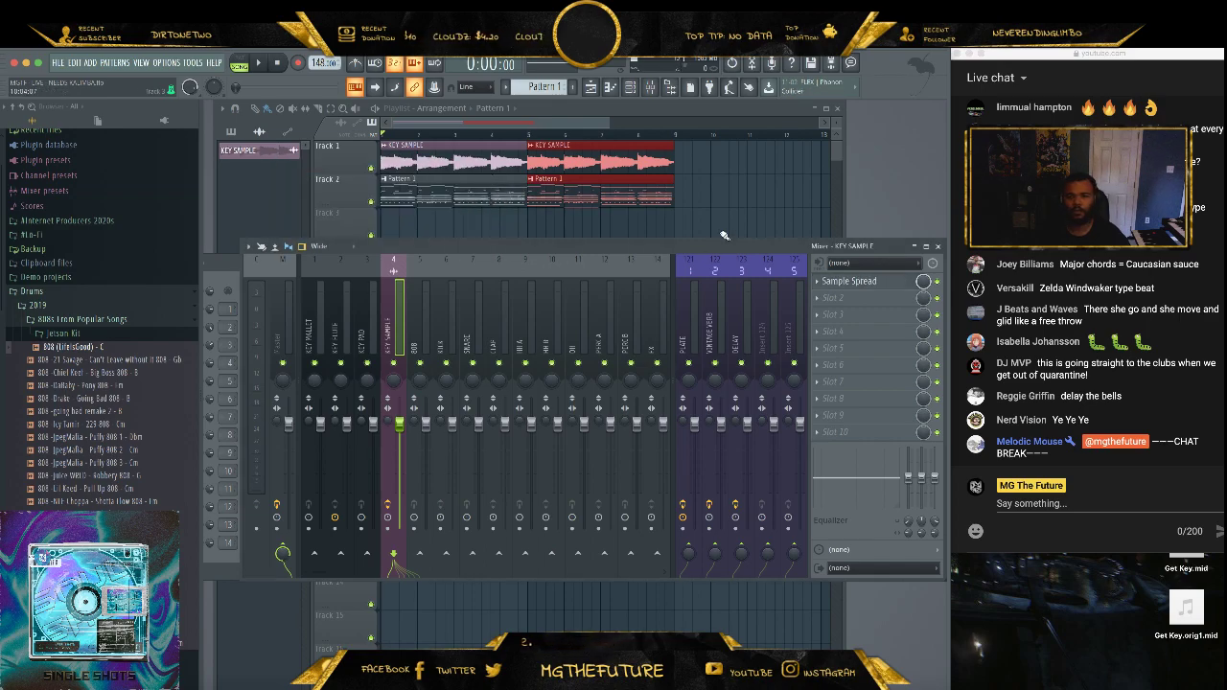
- Play back the arrangement with the widened KEY SAMPLE track and save the project
key(space)
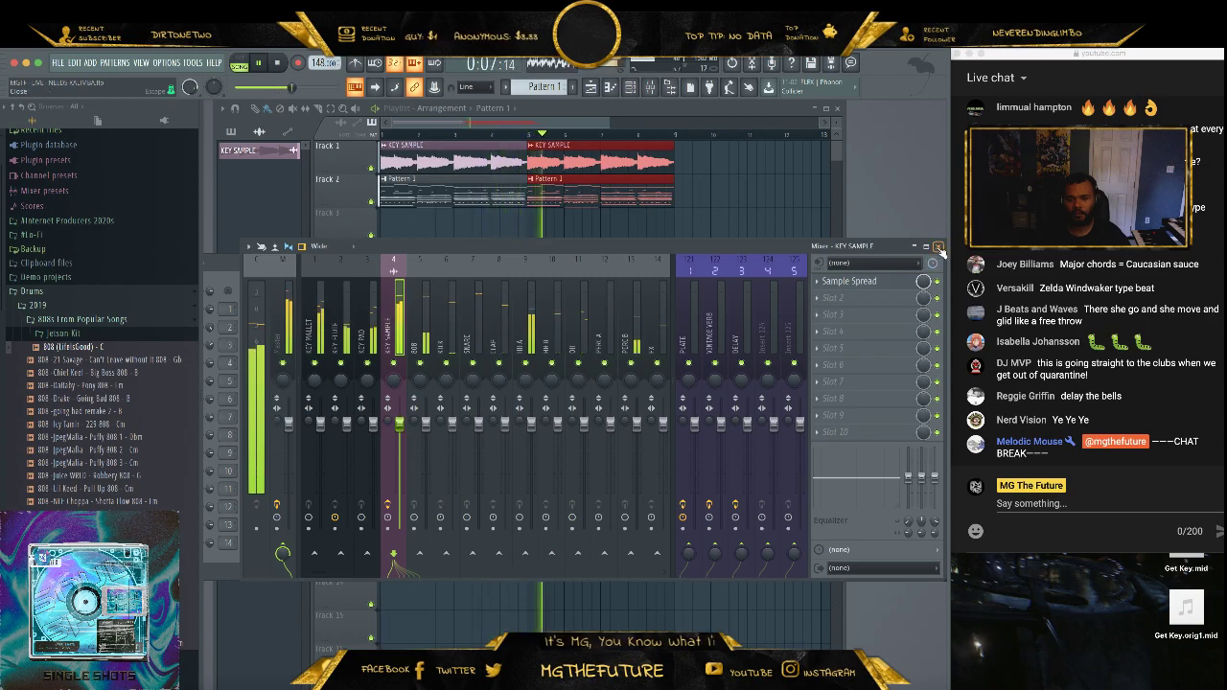
key(F6)
key(space)
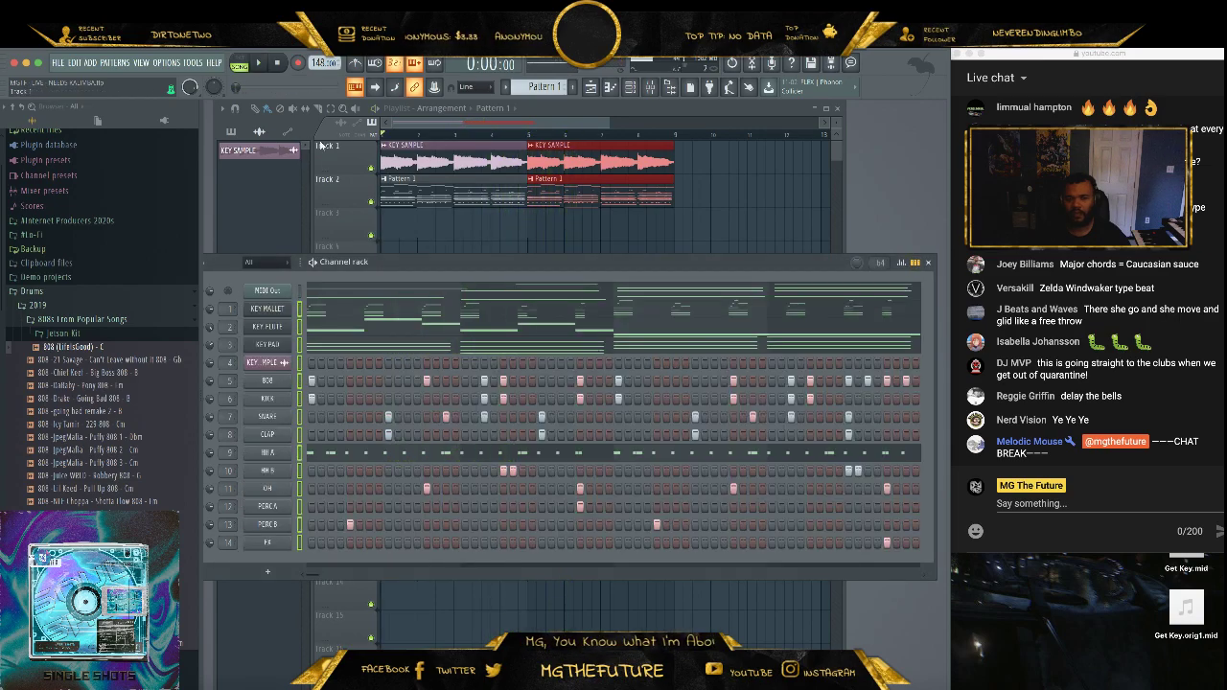
click(61, 63)
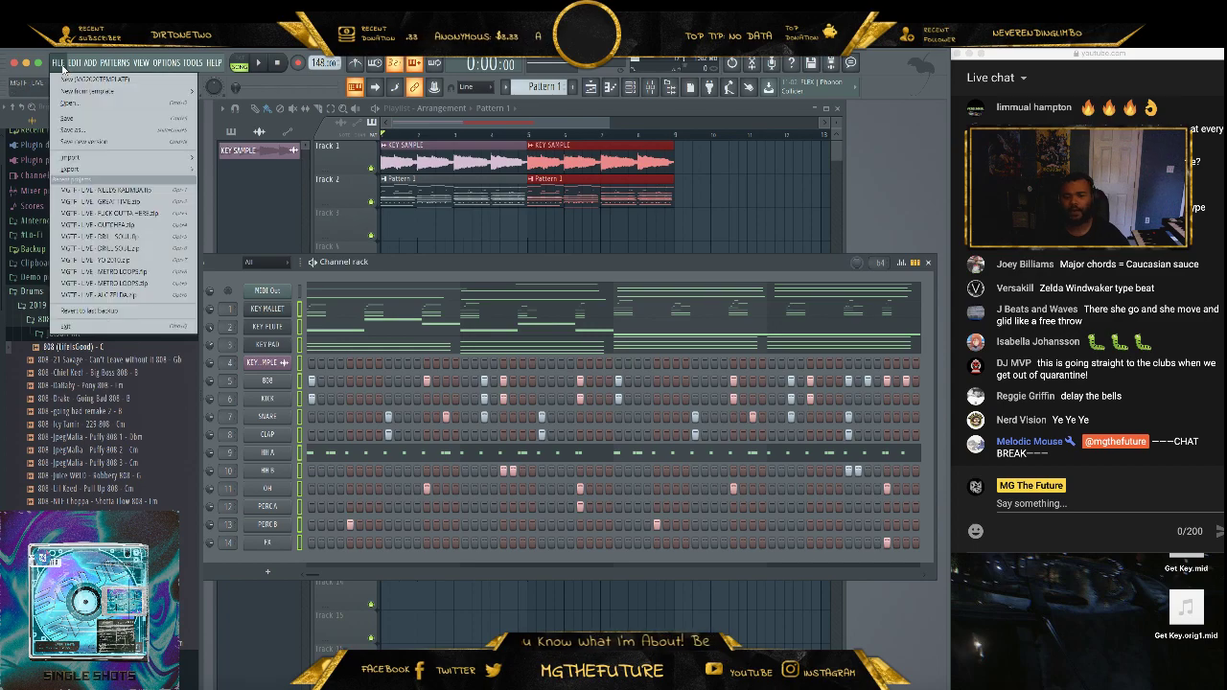
click(96, 117)
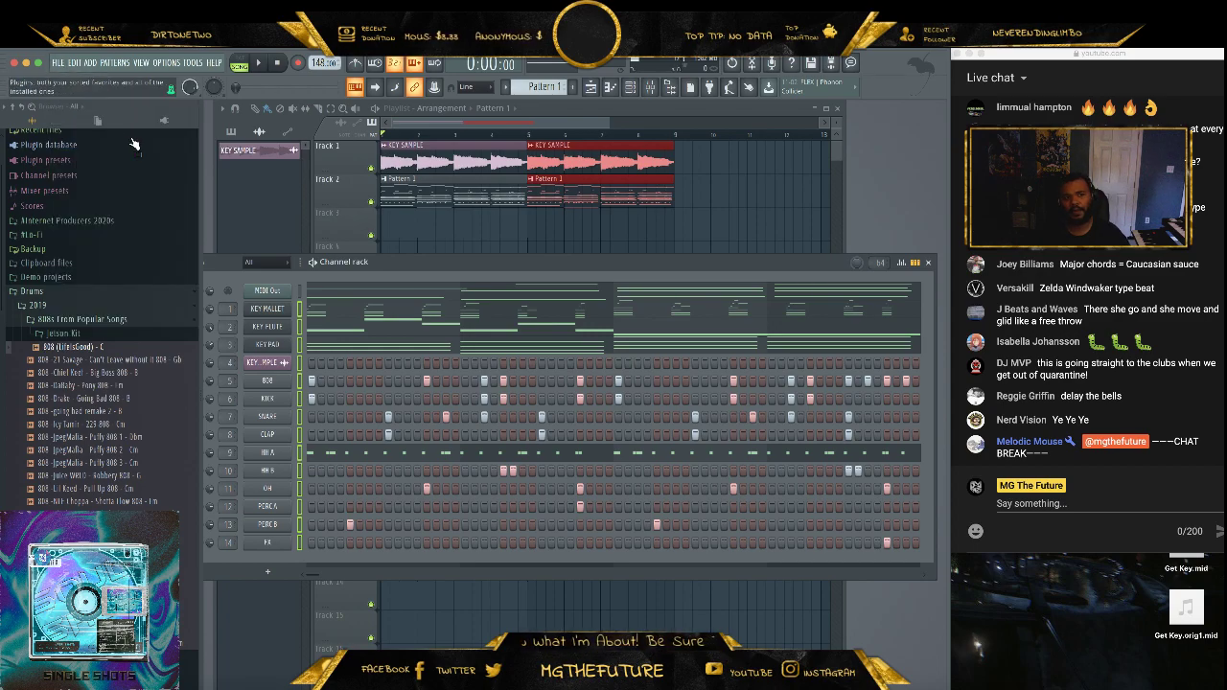
- Start a WAV export of the project and create a Desktop folder named POST TYPE STEMS - 148 D#m for it
click(63, 69)
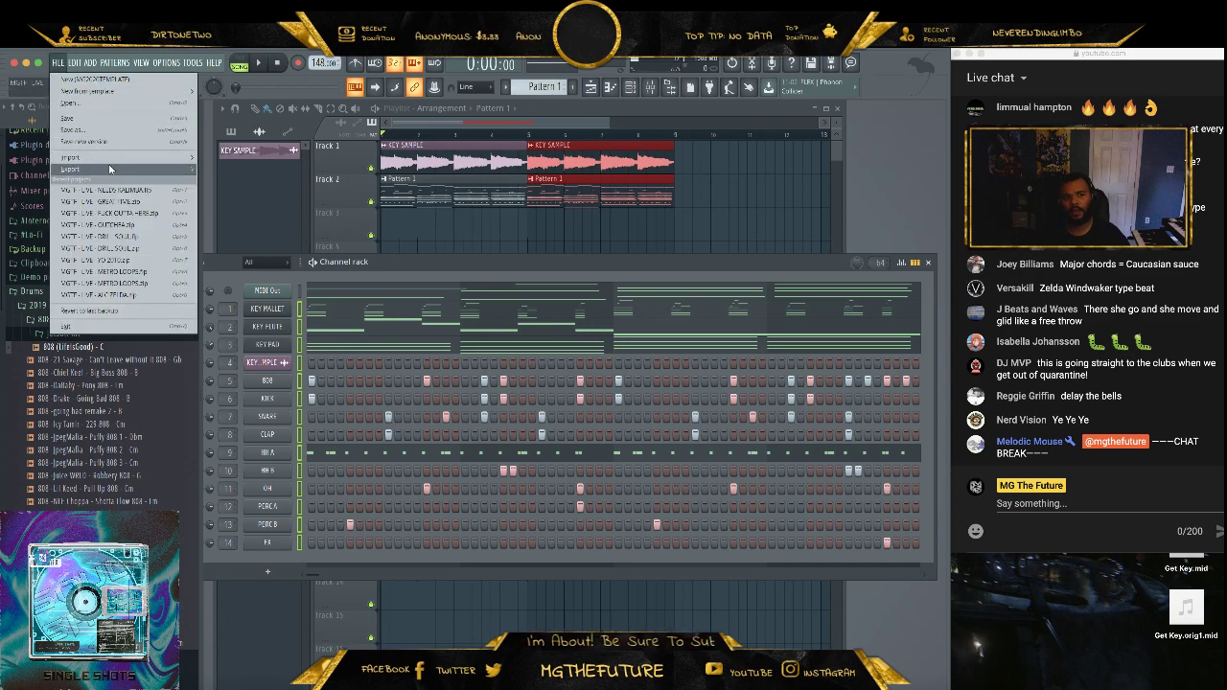
mouse_move(110, 168)
click(255, 179)
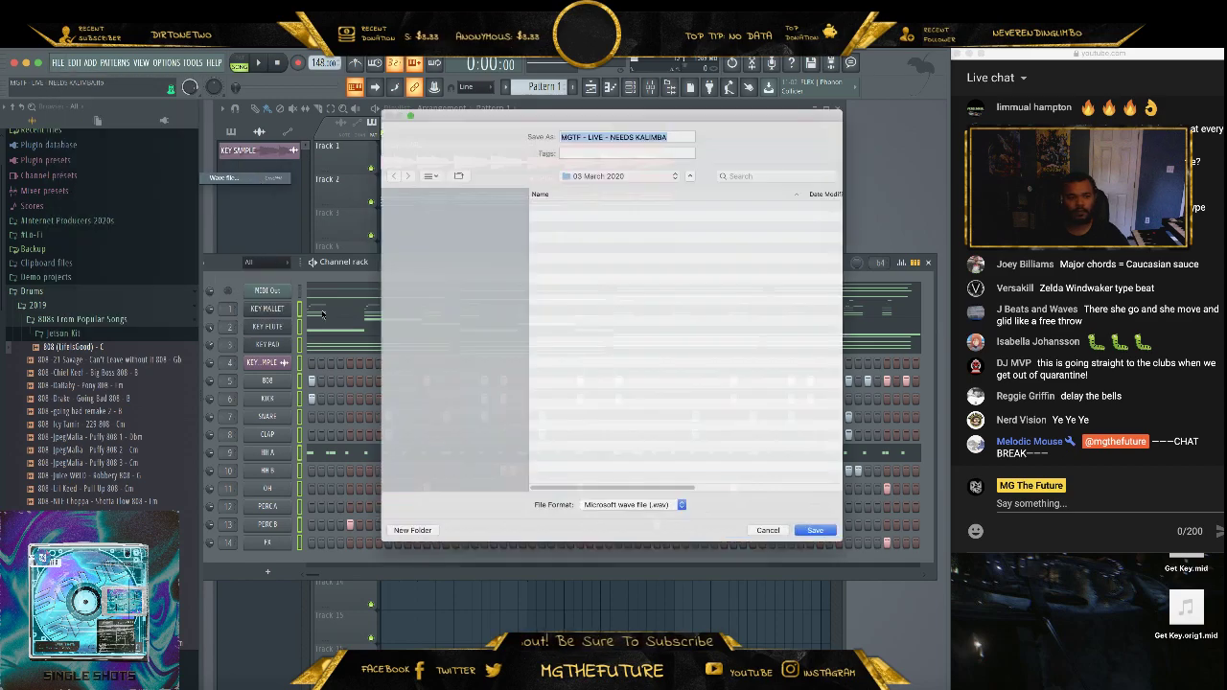
click(399, 214)
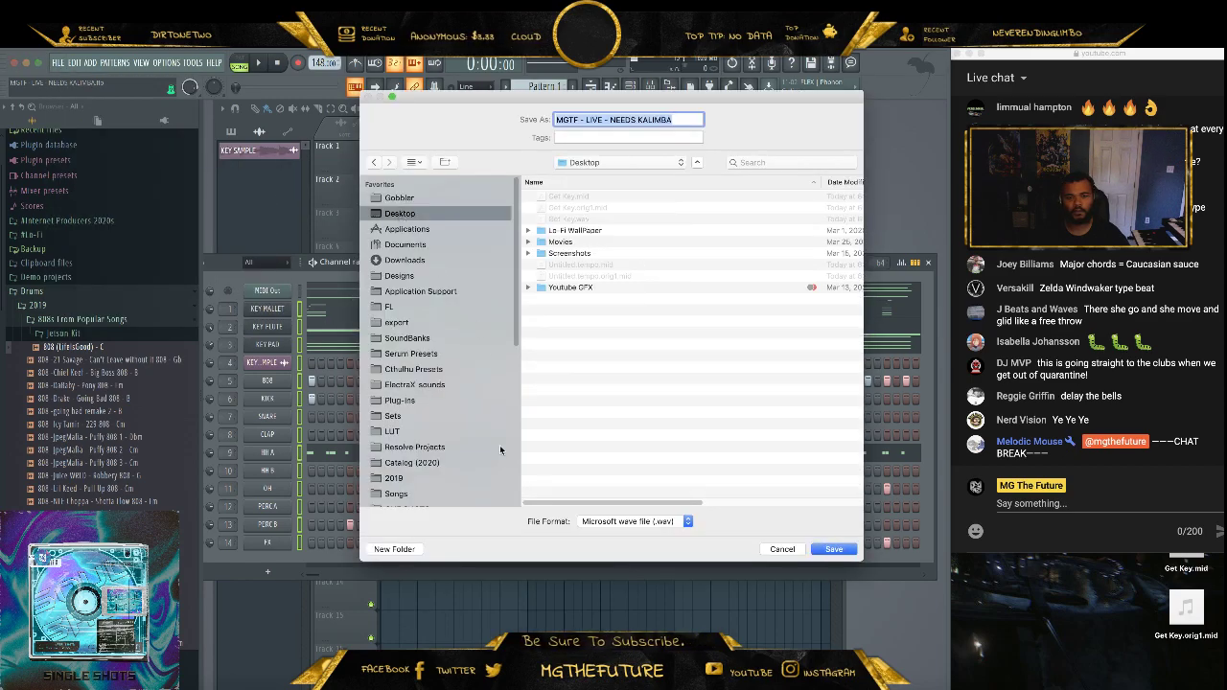
click(394, 548)
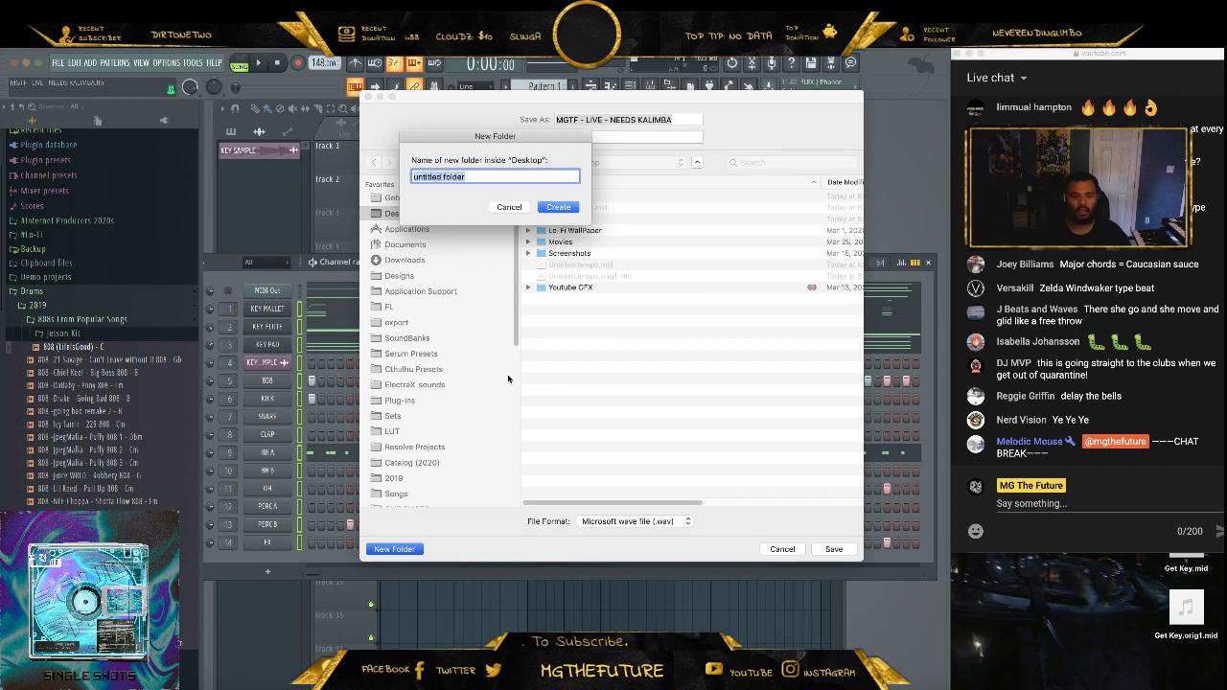
text(POST TYPE STEMS - 1)
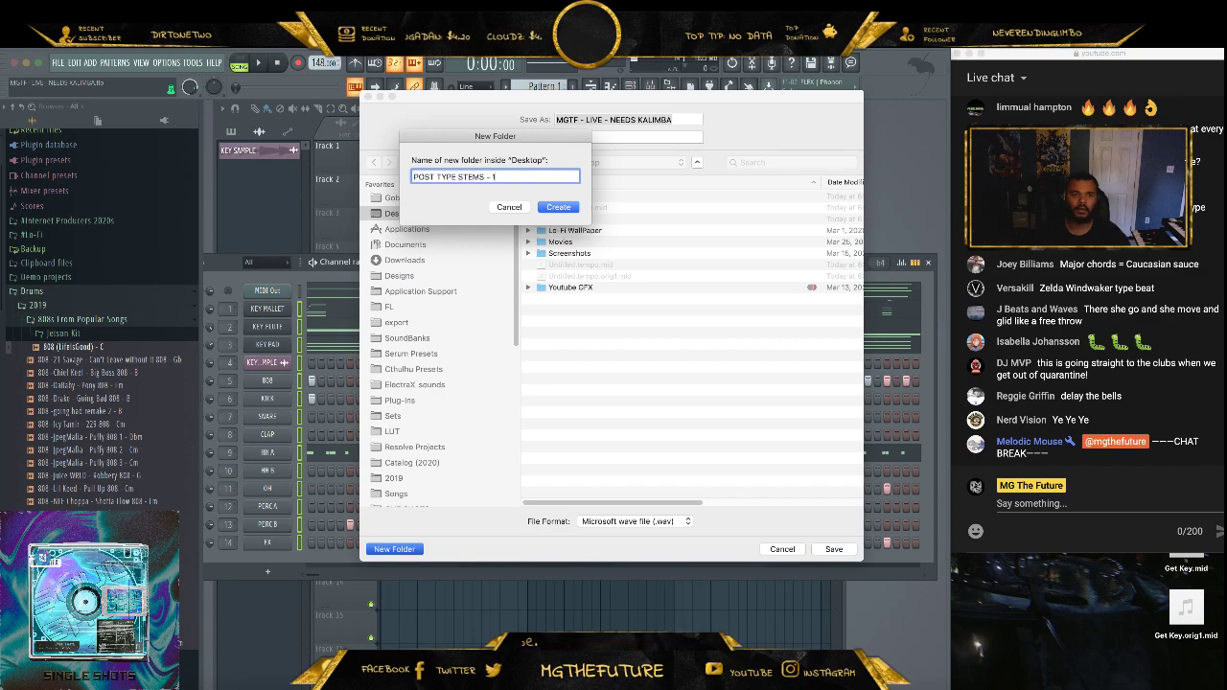
text(48 D#m)
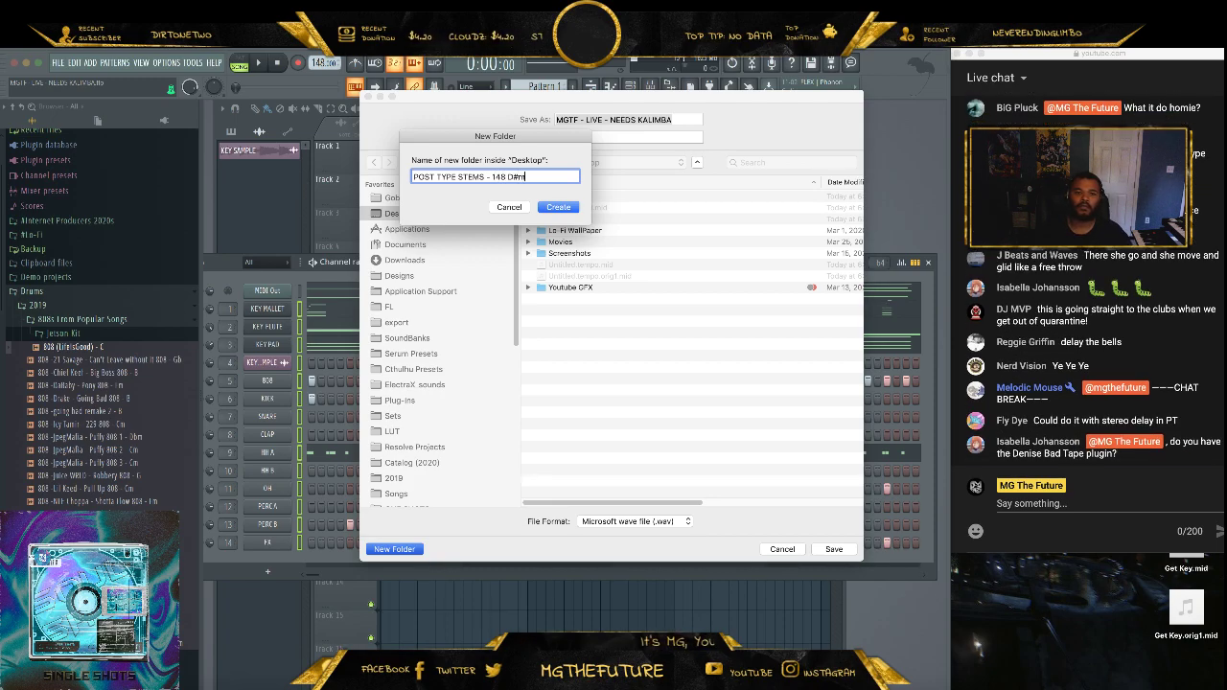
click(560, 207)
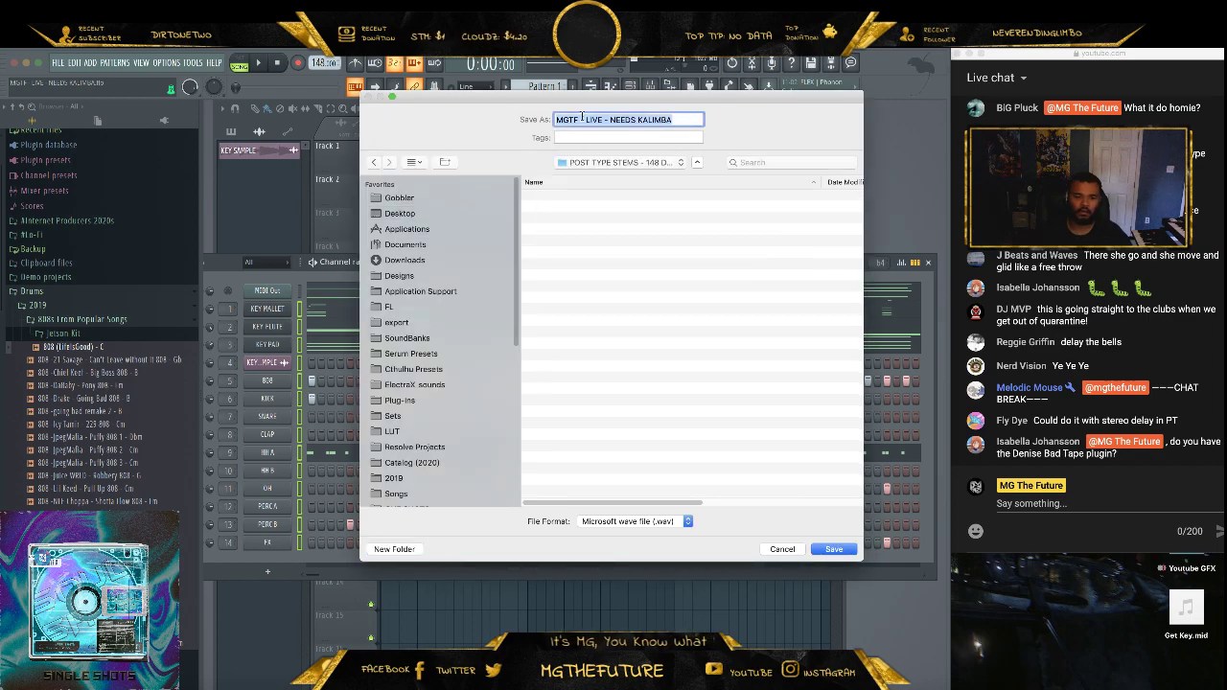
- Render the full song as WAV stems with split mixer tracks under the file name KAL and save the project
text(MG)
key(BackSpace)
key(BackSpace)
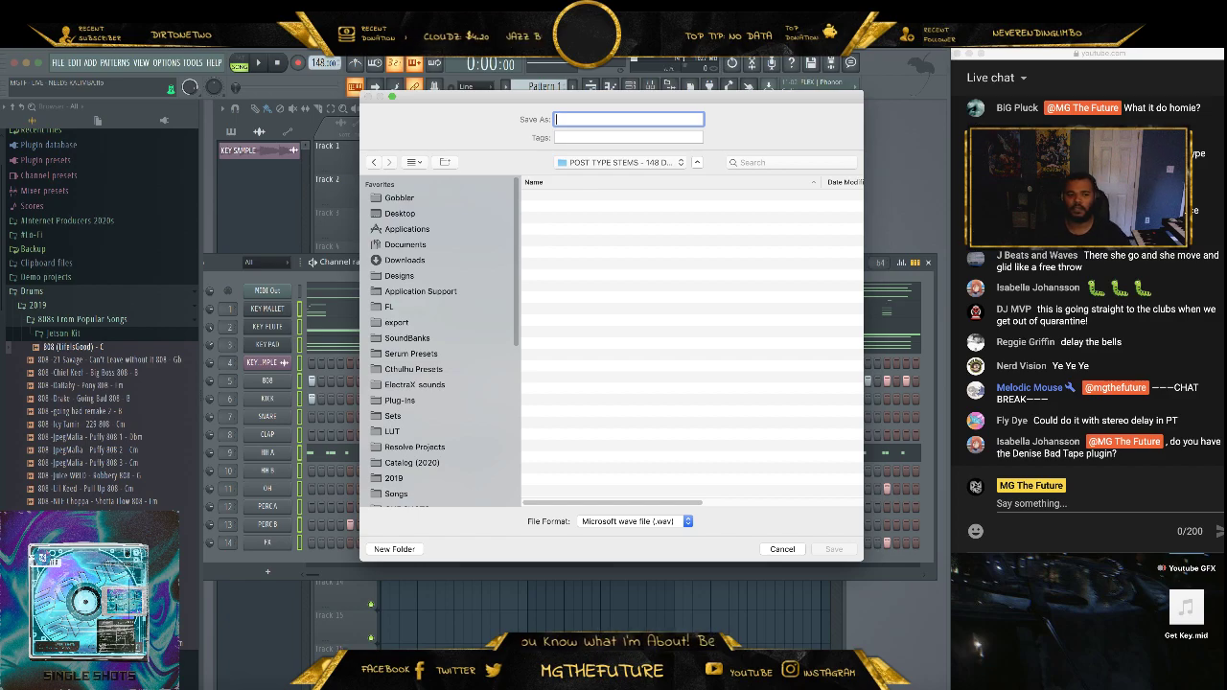
text(KAL)
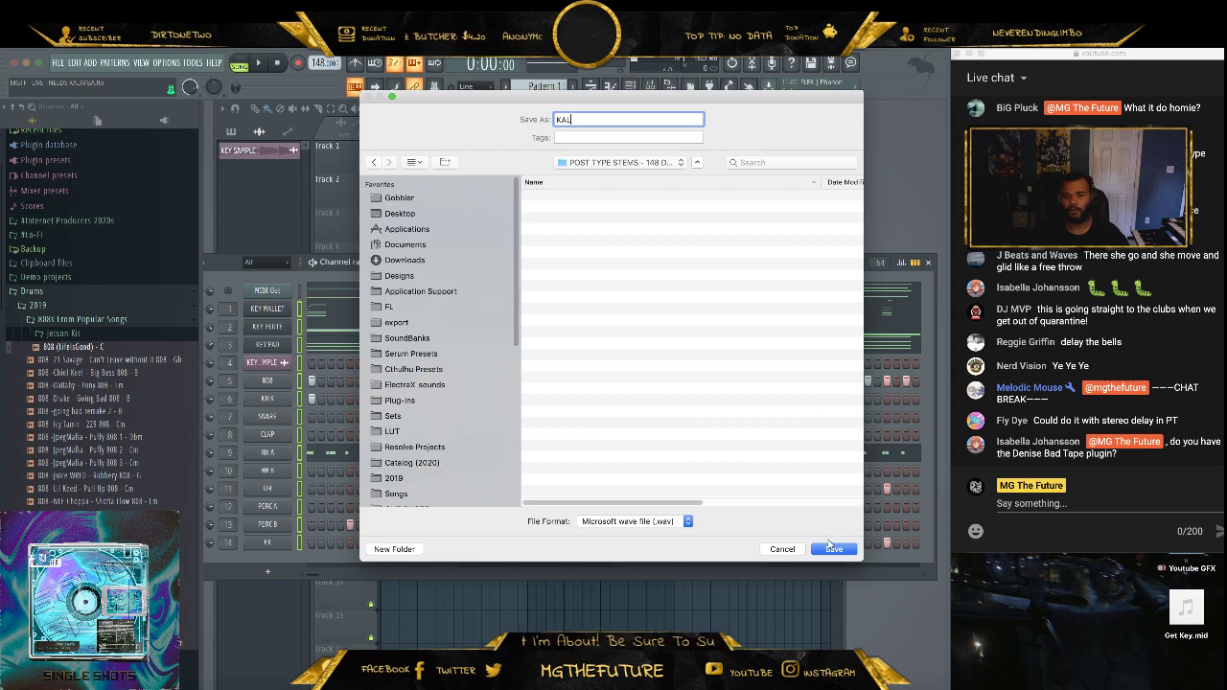
click(831, 547)
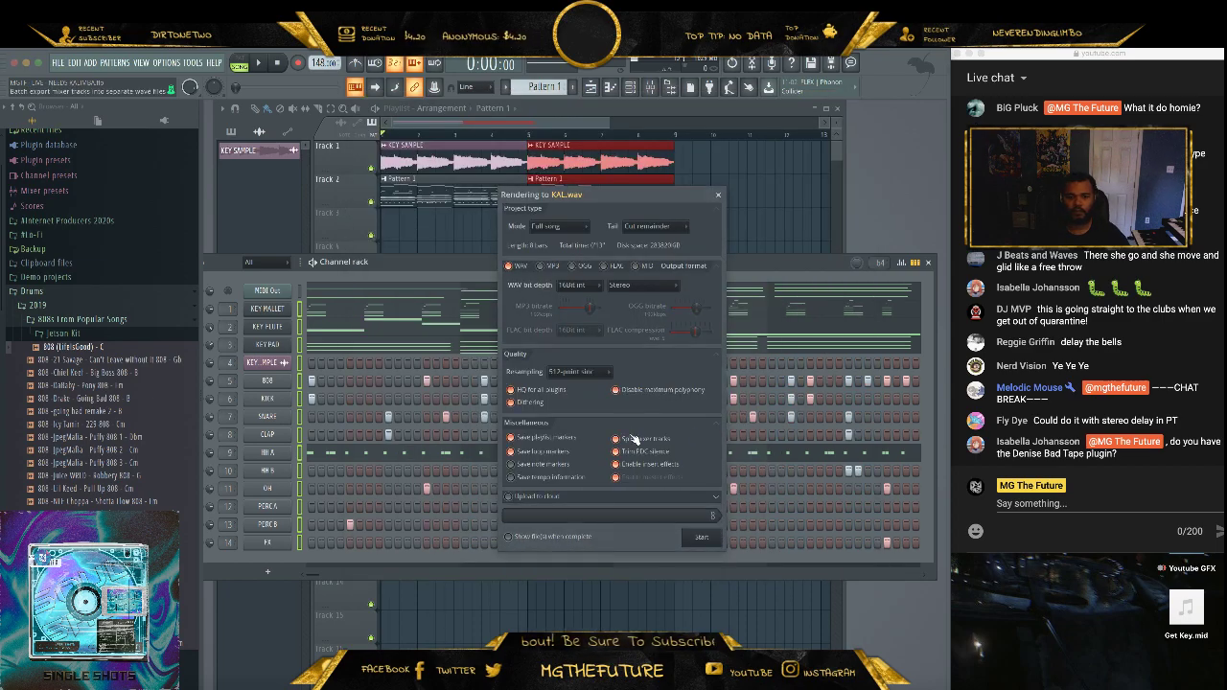
click(703, 540)
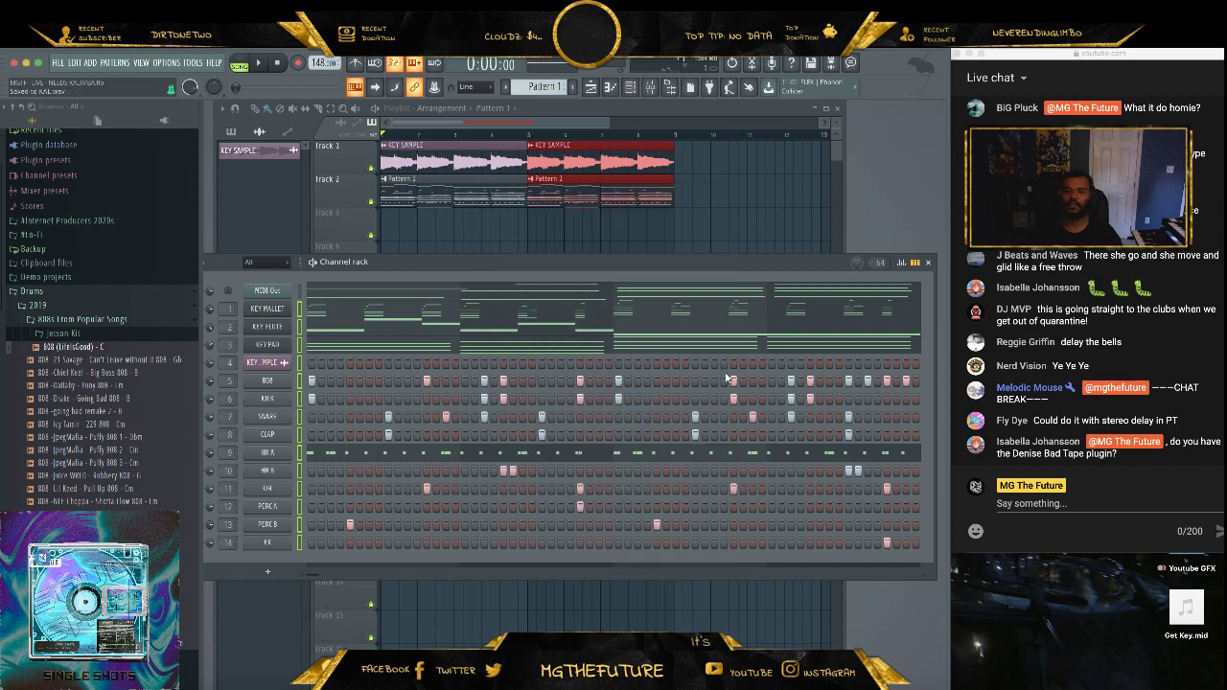
click(59, 63)
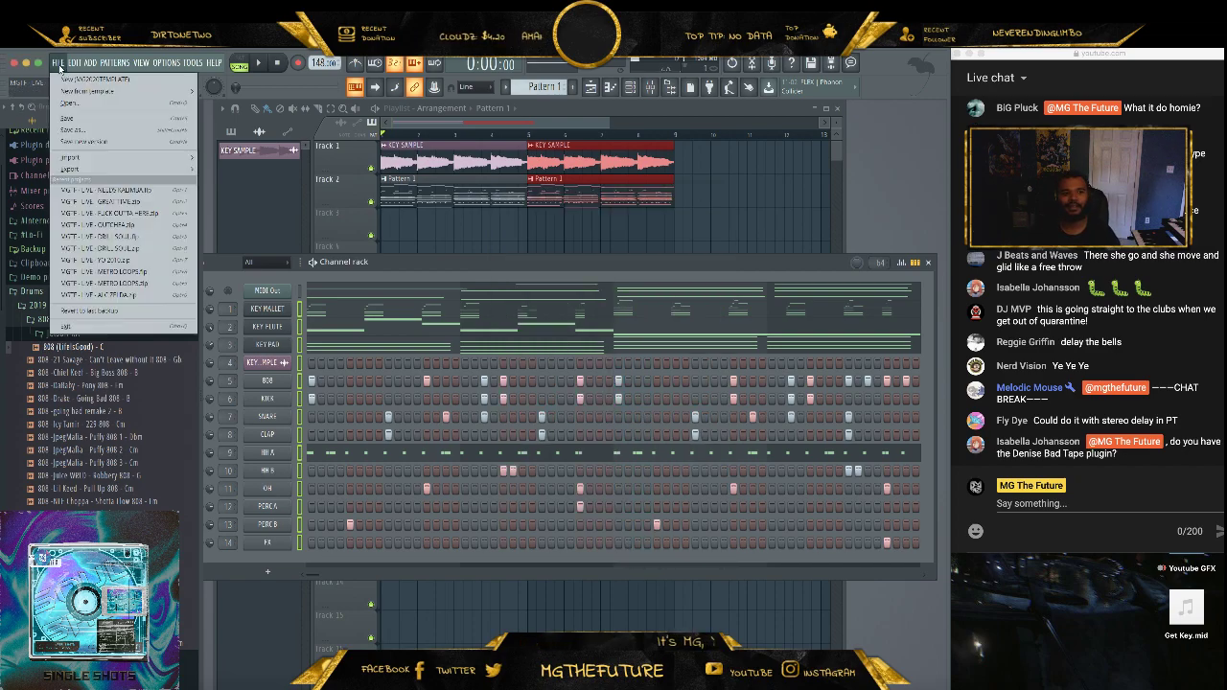
click(85, 120)
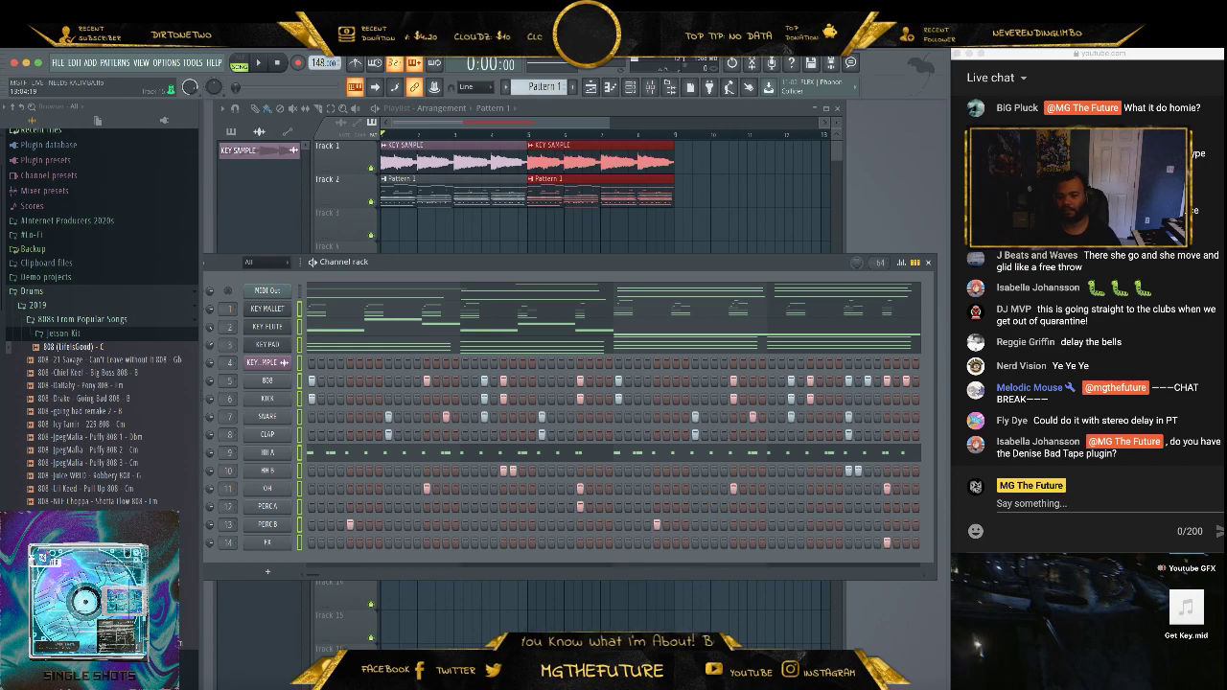
- Switch to Discord and download Timbaland_Ye.wav from the direct message conversation where it was shared
key(super+Tab)
click(201, 154)
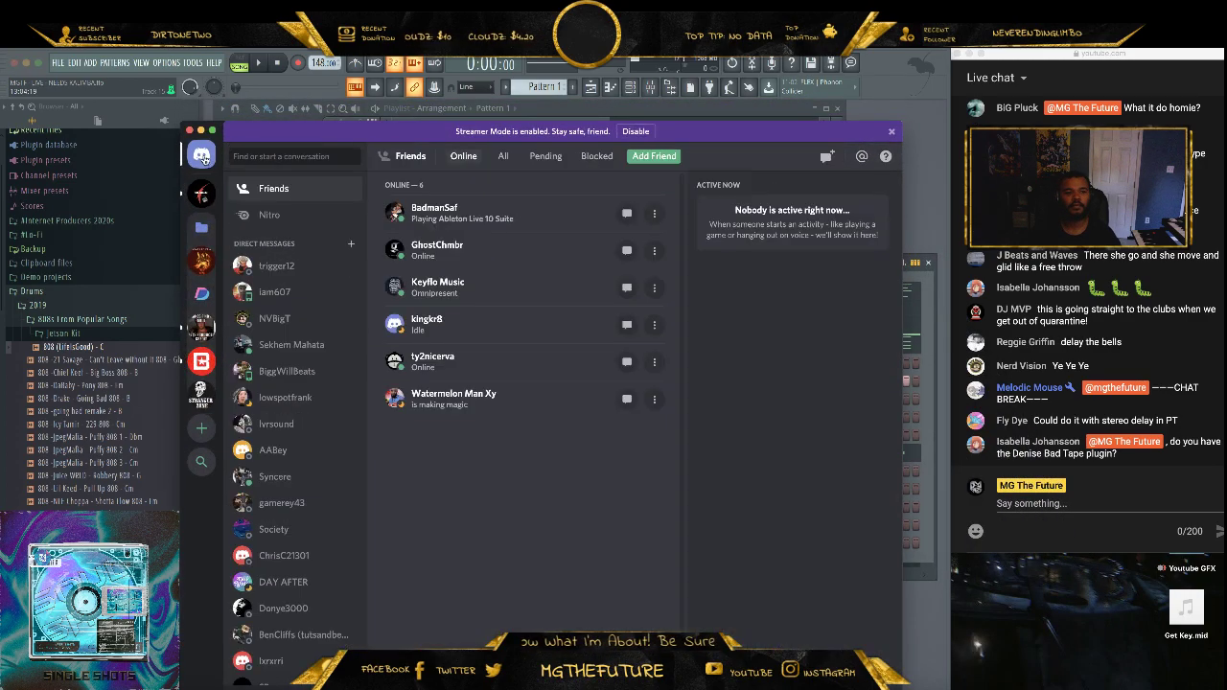
click(289, 326)
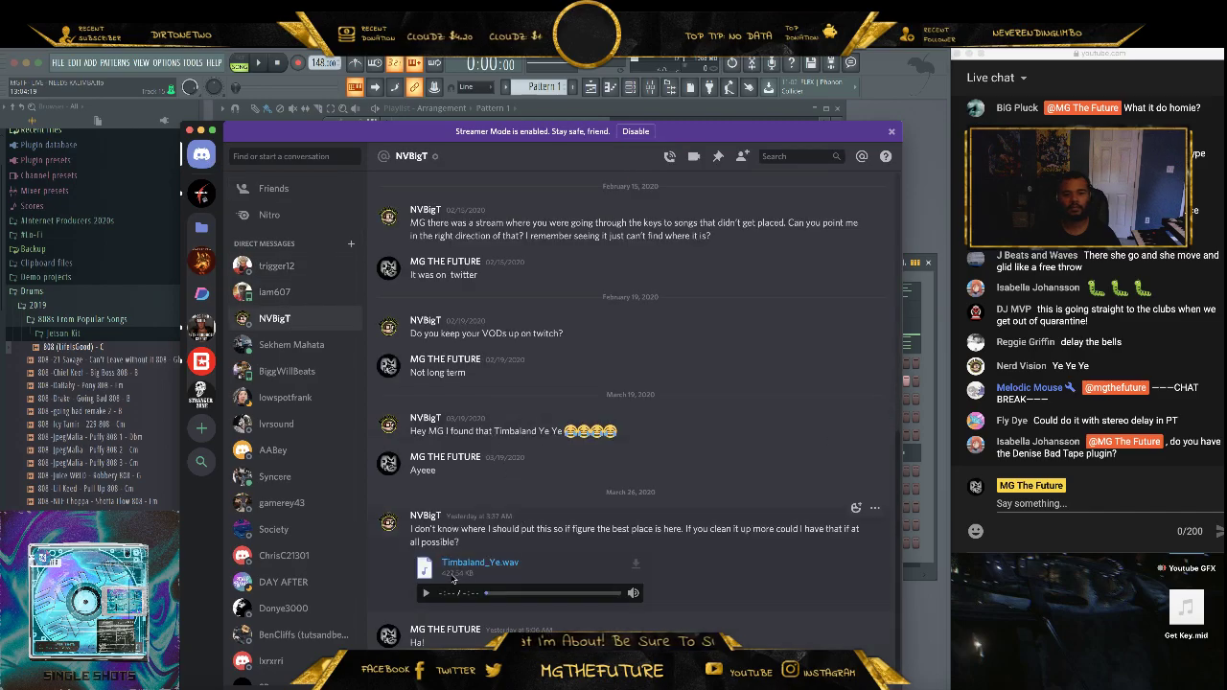
click(637, 567)
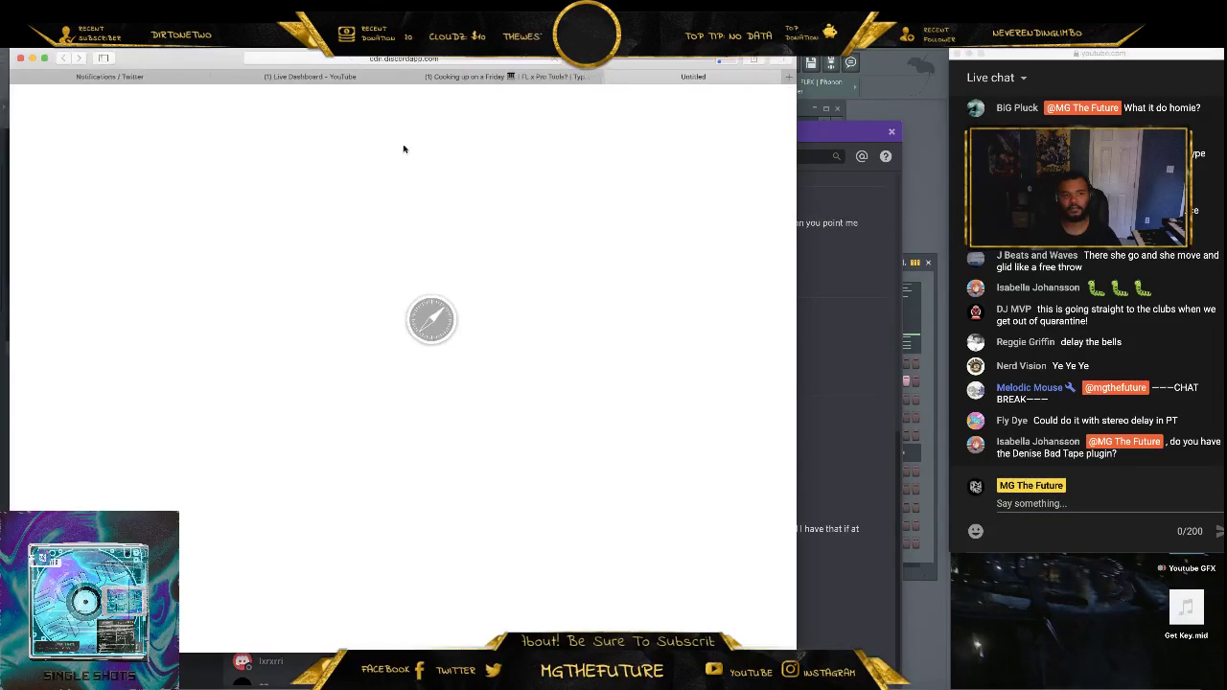
- Minimize the browser window and close the music player window opened by the audio file
click(594, 75)
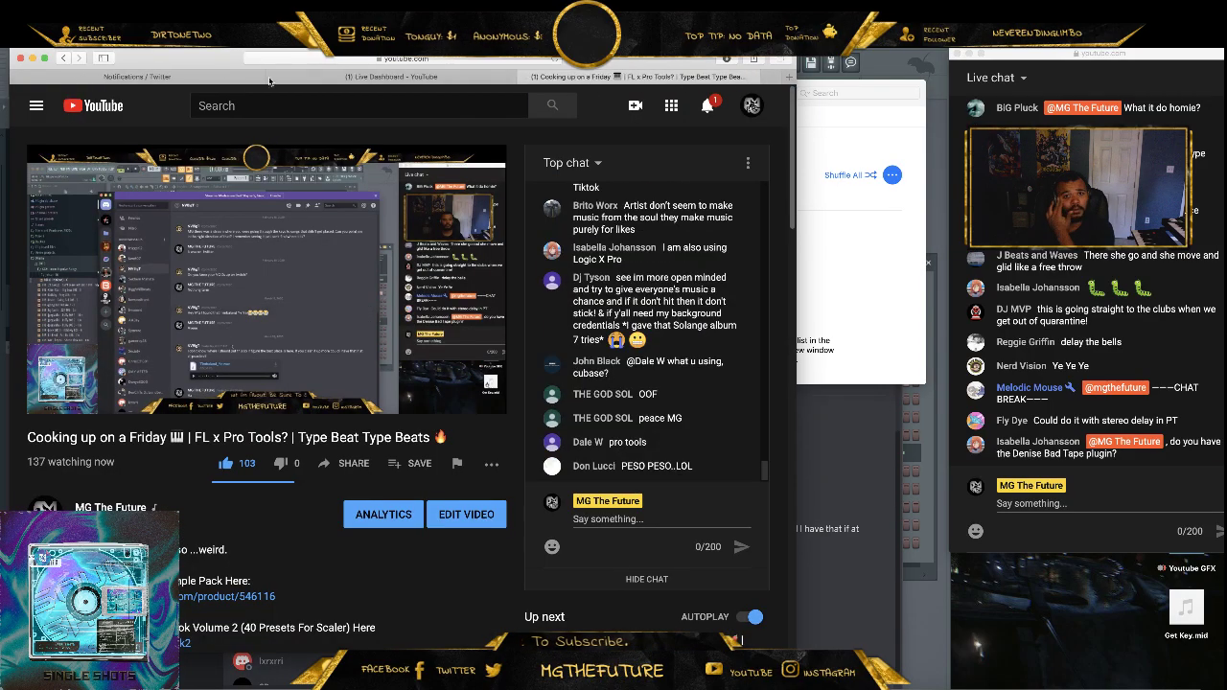
click(594, 74)
click(32, 58)
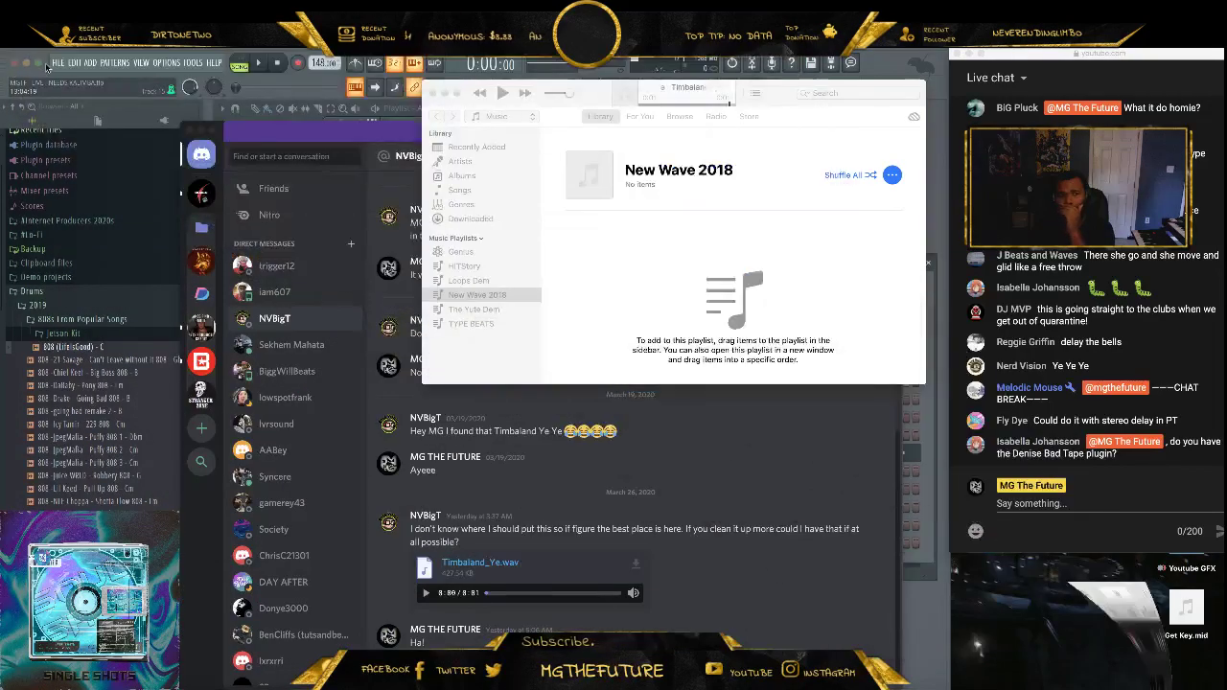
click(432, 94)
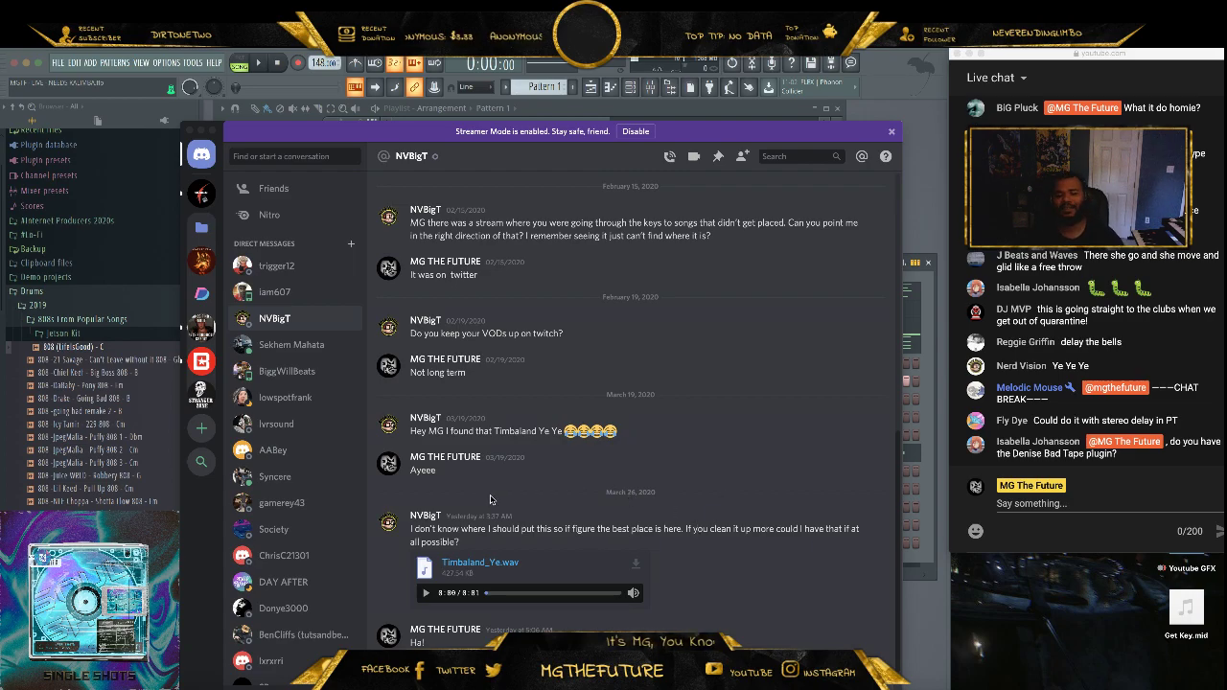
- Switch to iZotope RX, close the OBS window covering it, and open the downloaded Timbaland_Ye.wav as a new file
key(super+Tab)
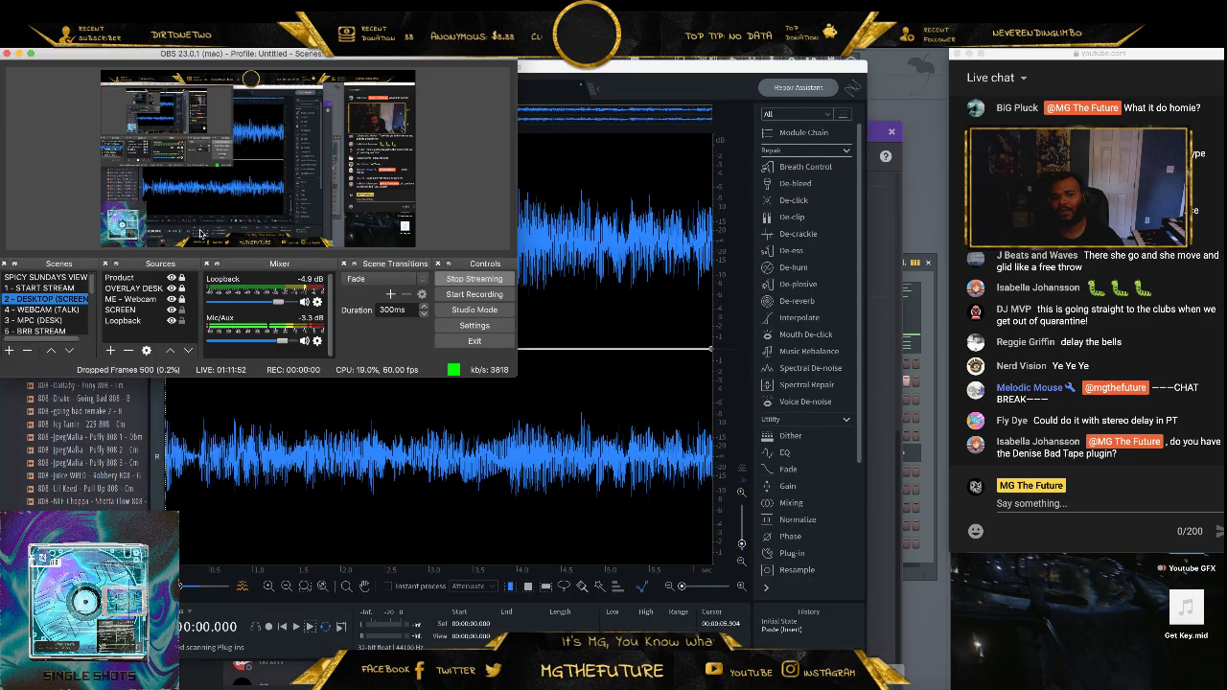
click(19, 54)
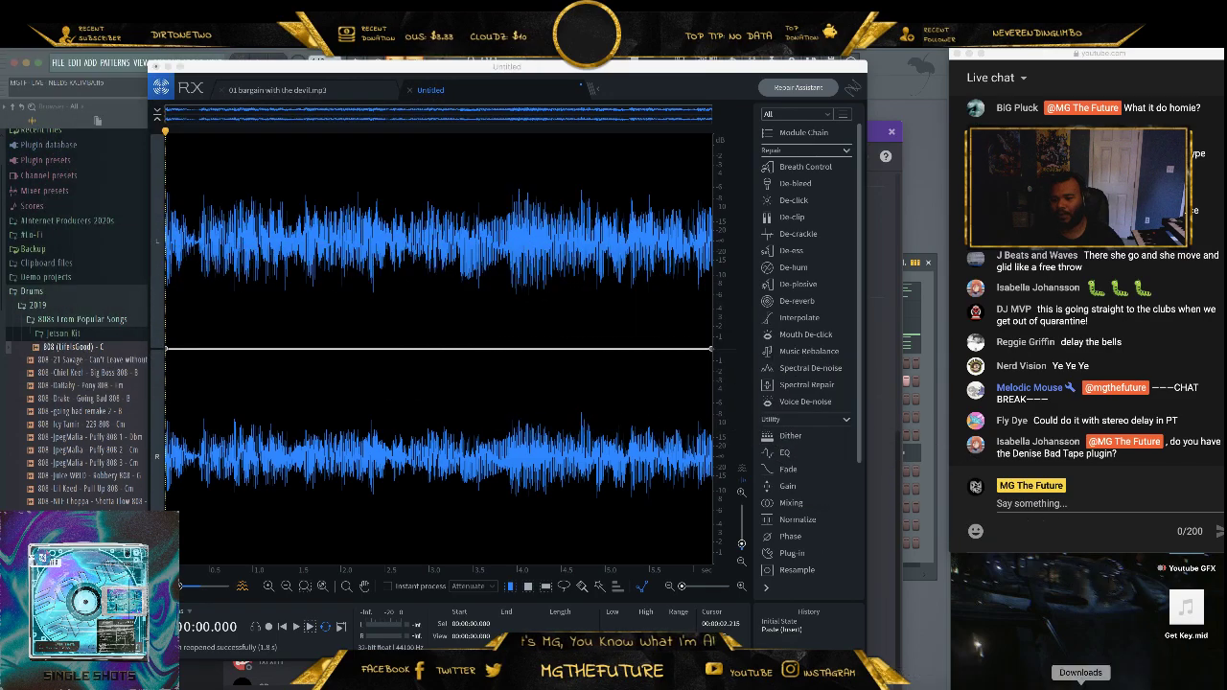
click(1081, 686)
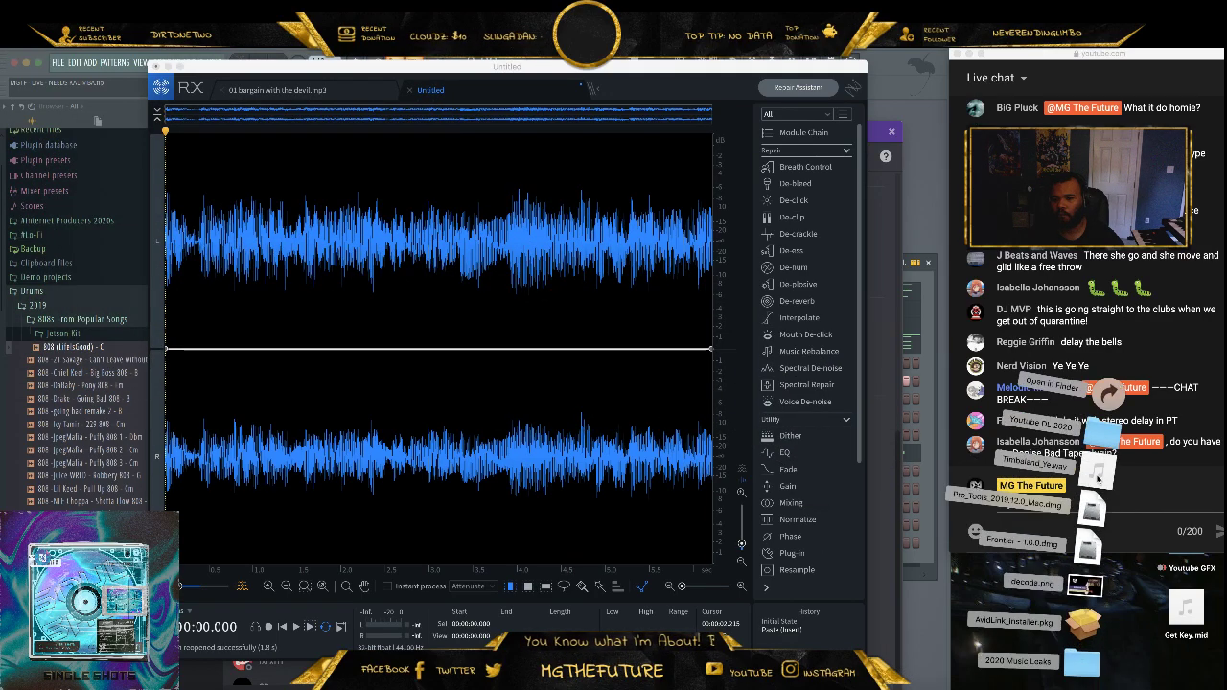
drag(1098, 476, 512, 338)
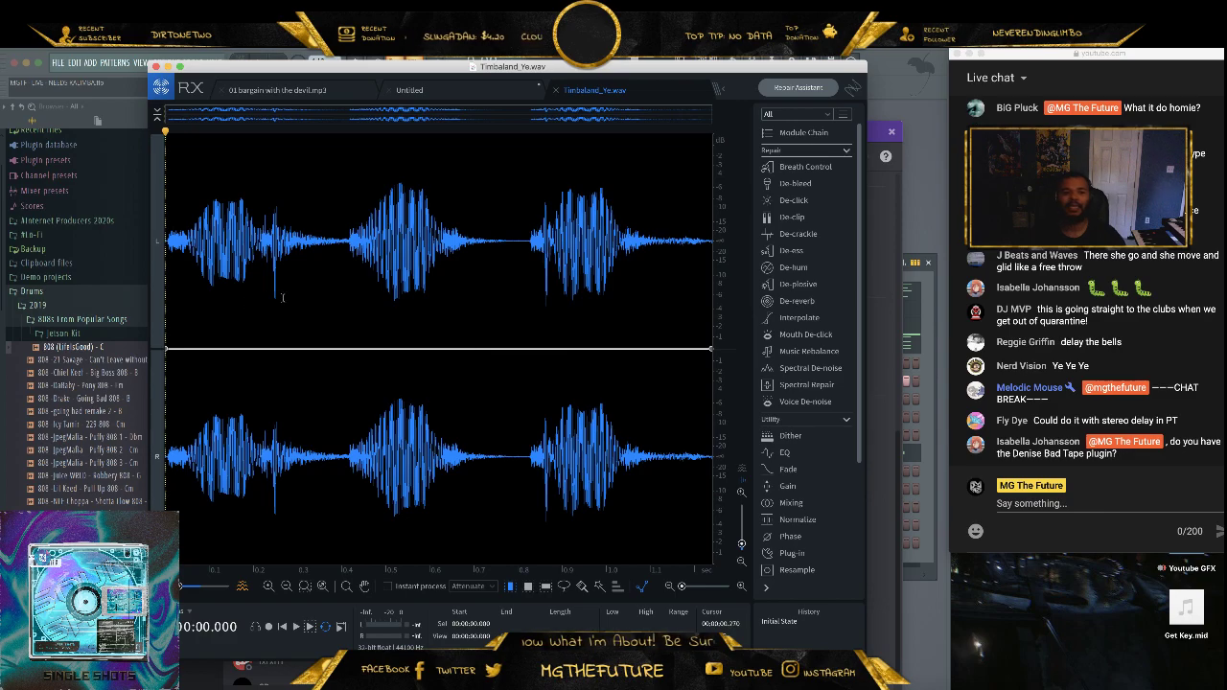
- Play the Timbaland_Ye.wav clip, select its whole waveform to audition it again, and place the playhead in the third vocal burst
key(space)
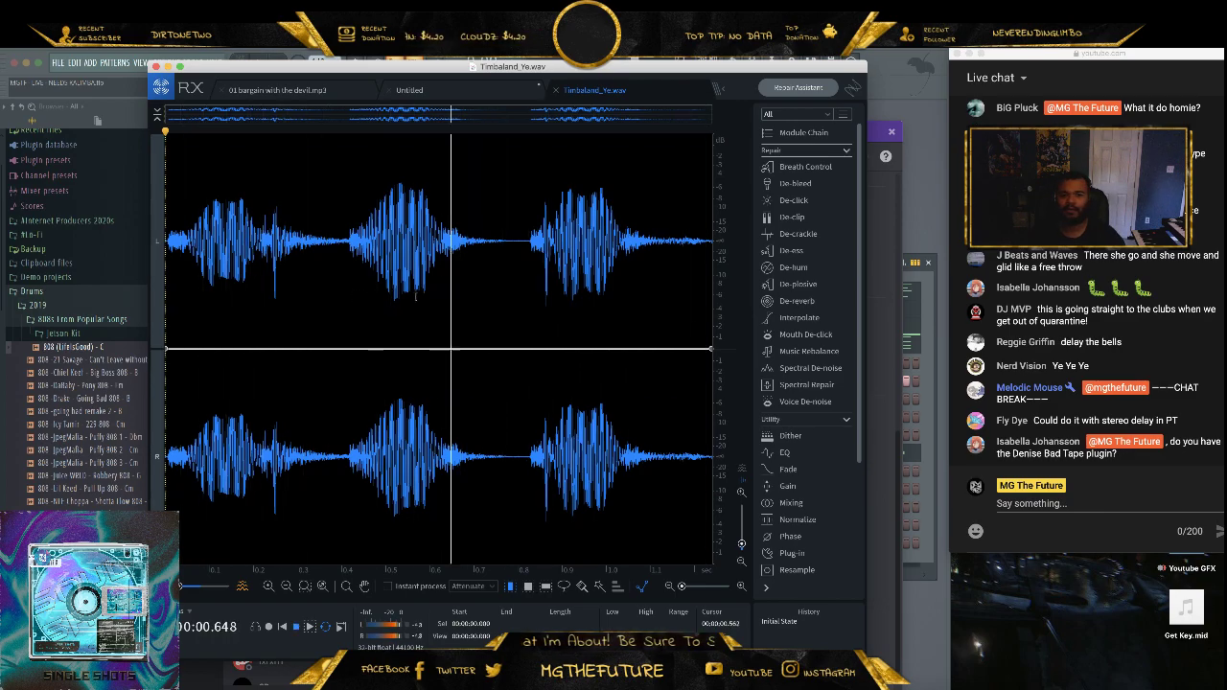
key(space)
double_click(422, 285)
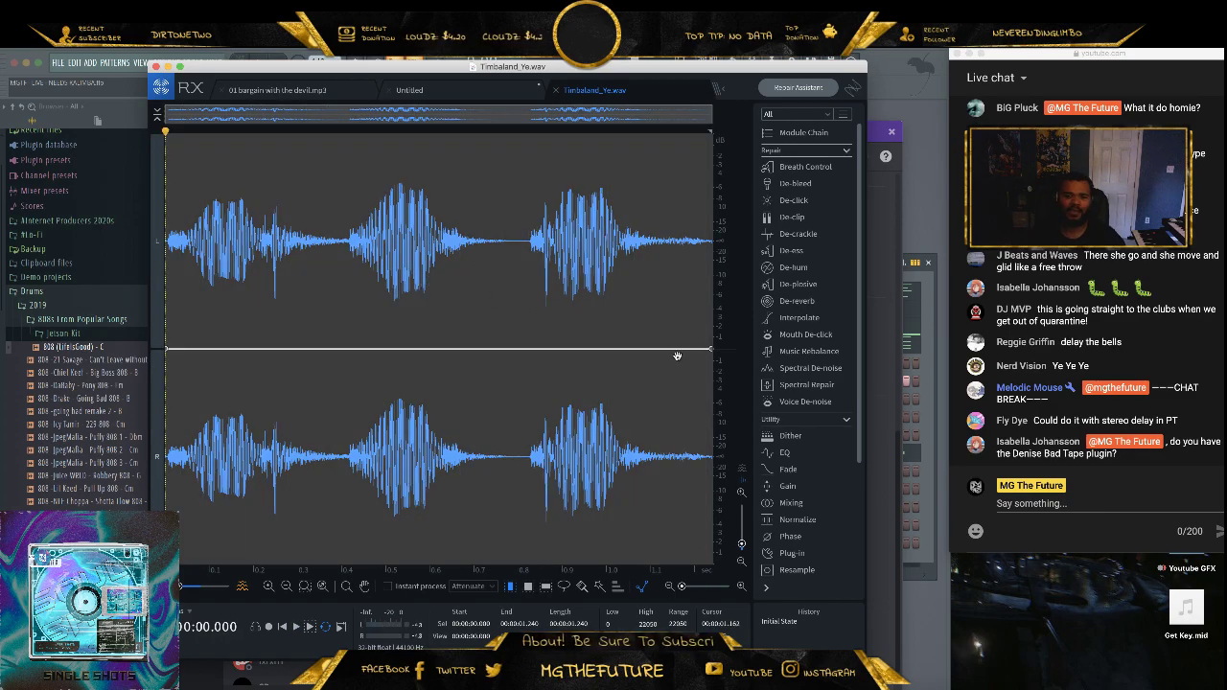
key(space)
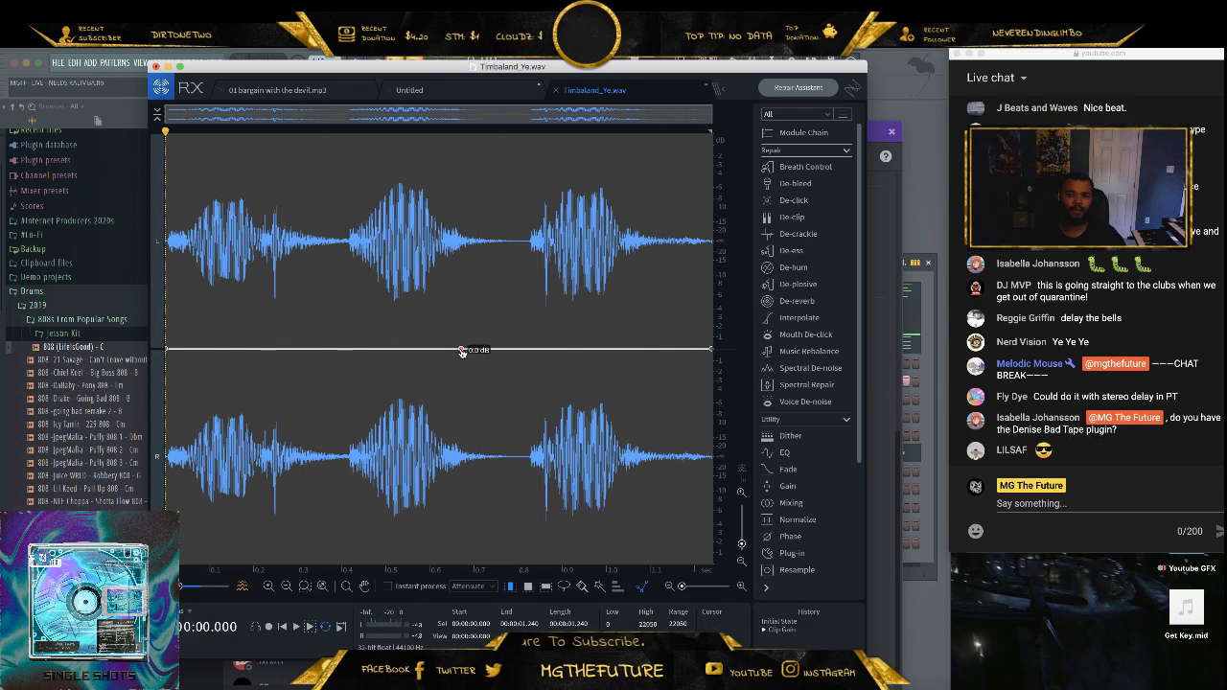
click(580, 286)
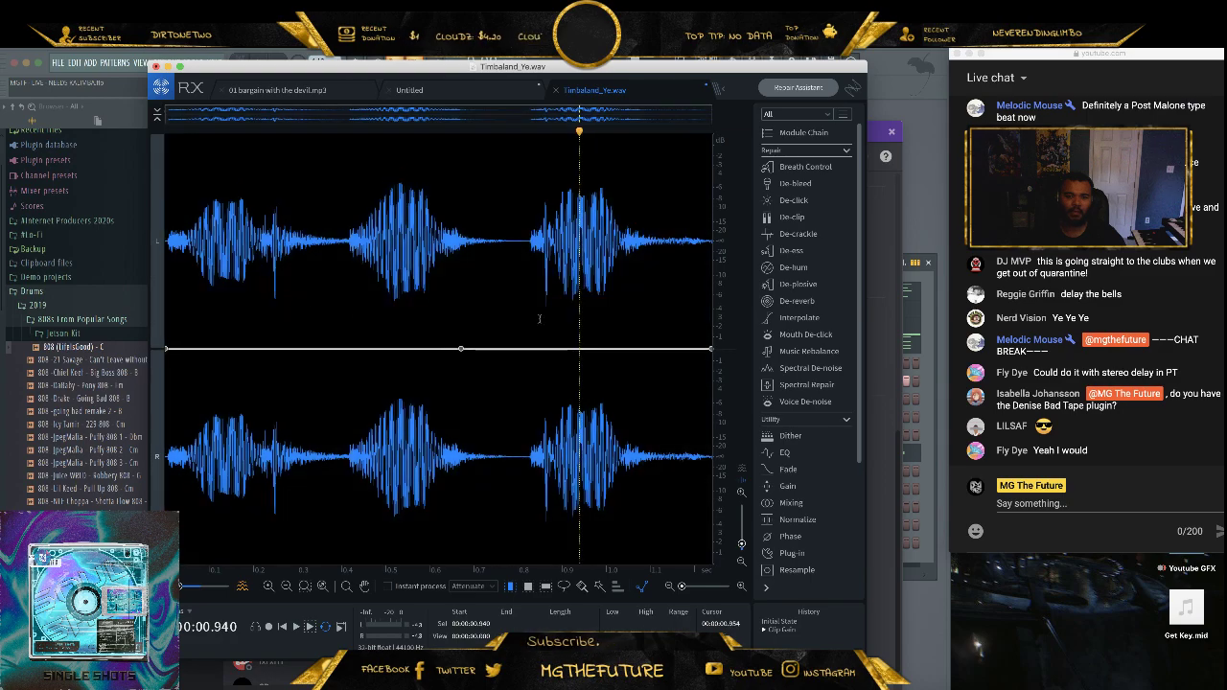
- Apply Music Rebalance to the whole clip with Other gain at -Inf, Voice sensitivity 7.0 and Other sensitivity 10.0, previewing before rendering
key(super+a)
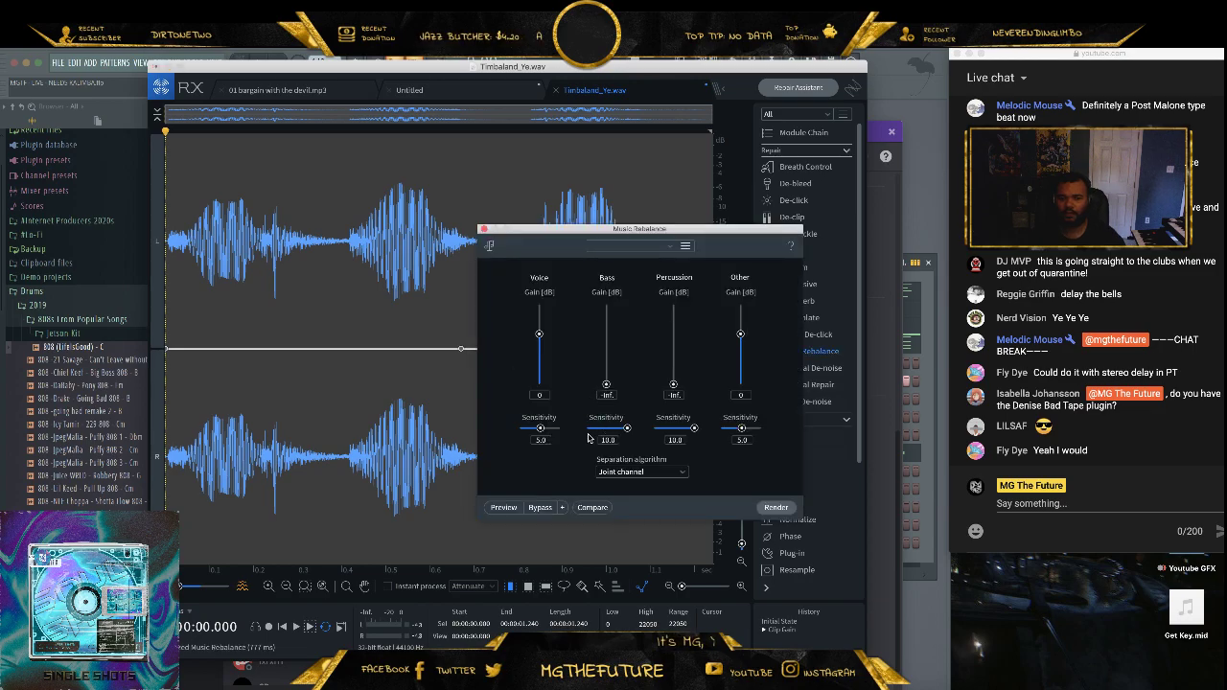
click(503, 508)
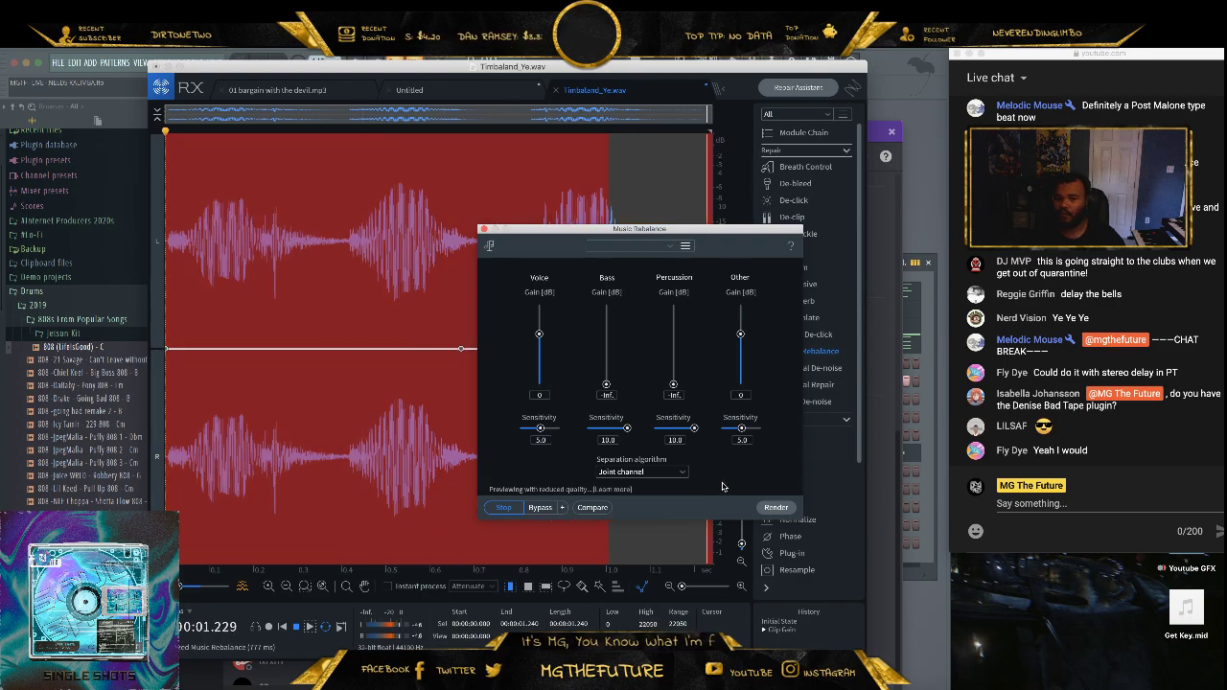
drag(739, 334, 740, 384)
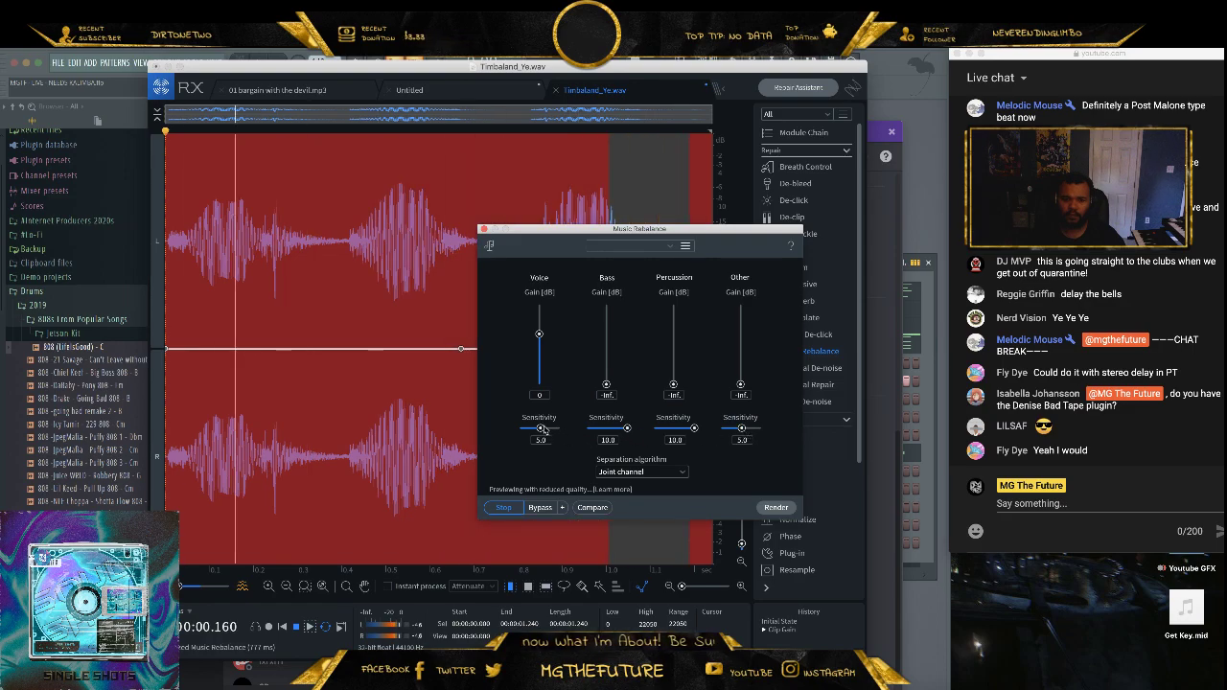
drag(540, 428, 549, 432)
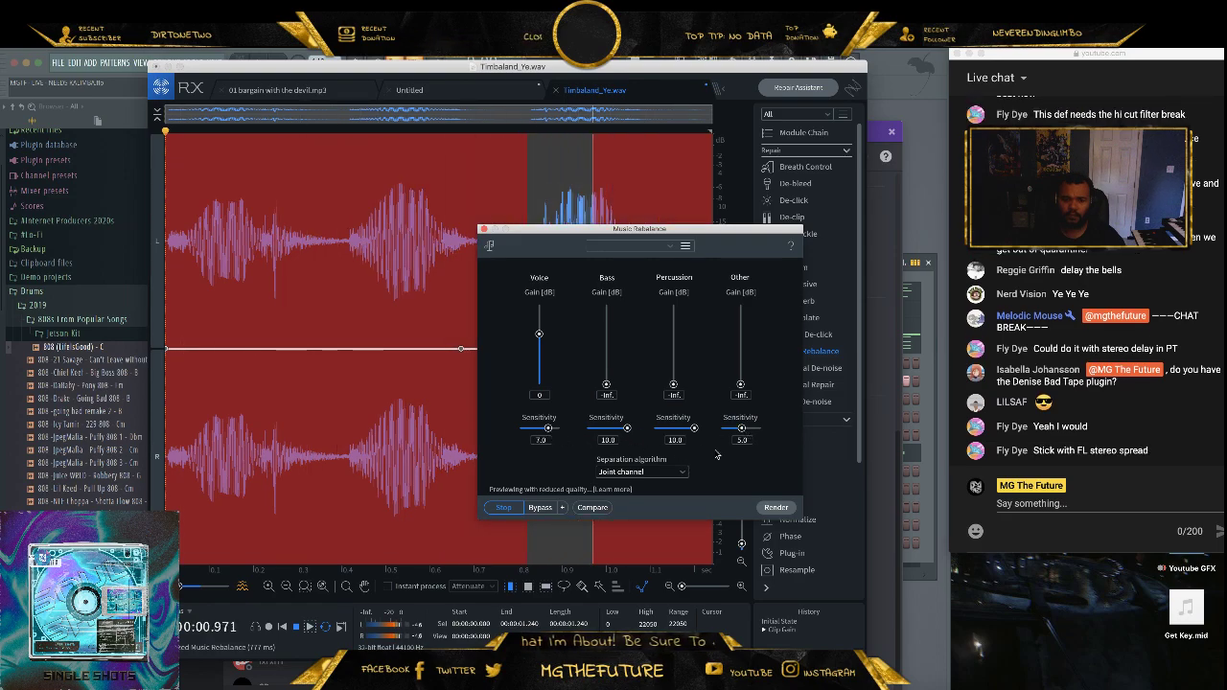
drag(744, 431, 760, 434)
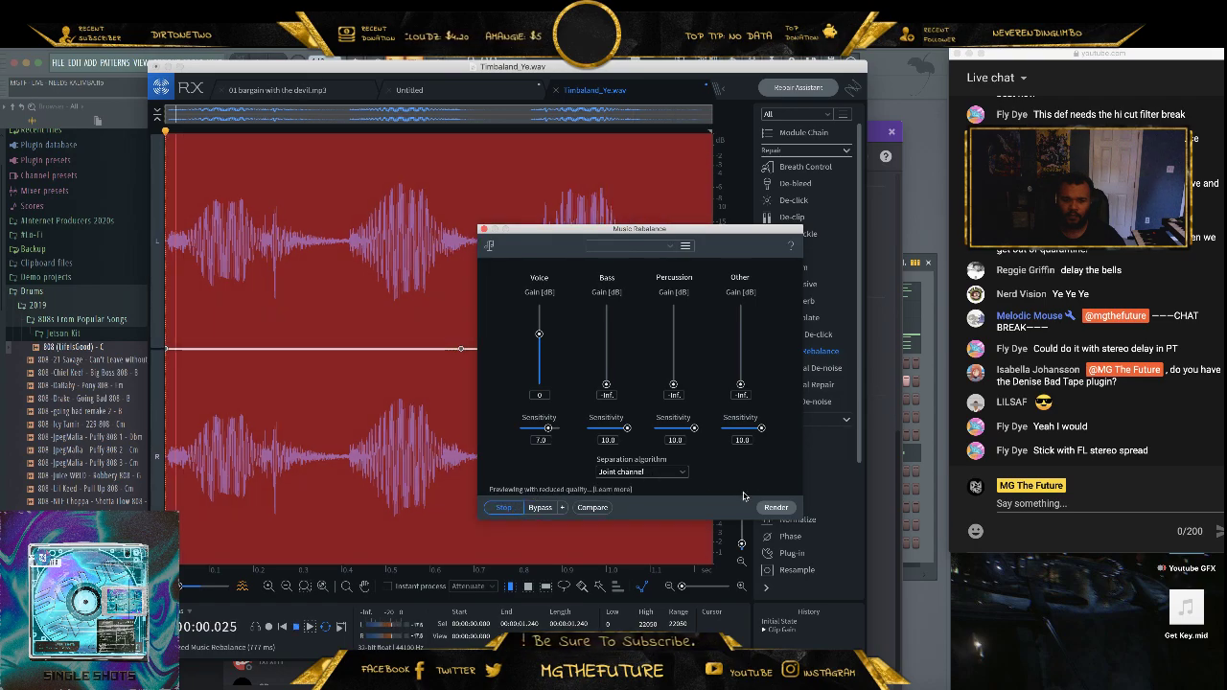
click(776, 507)
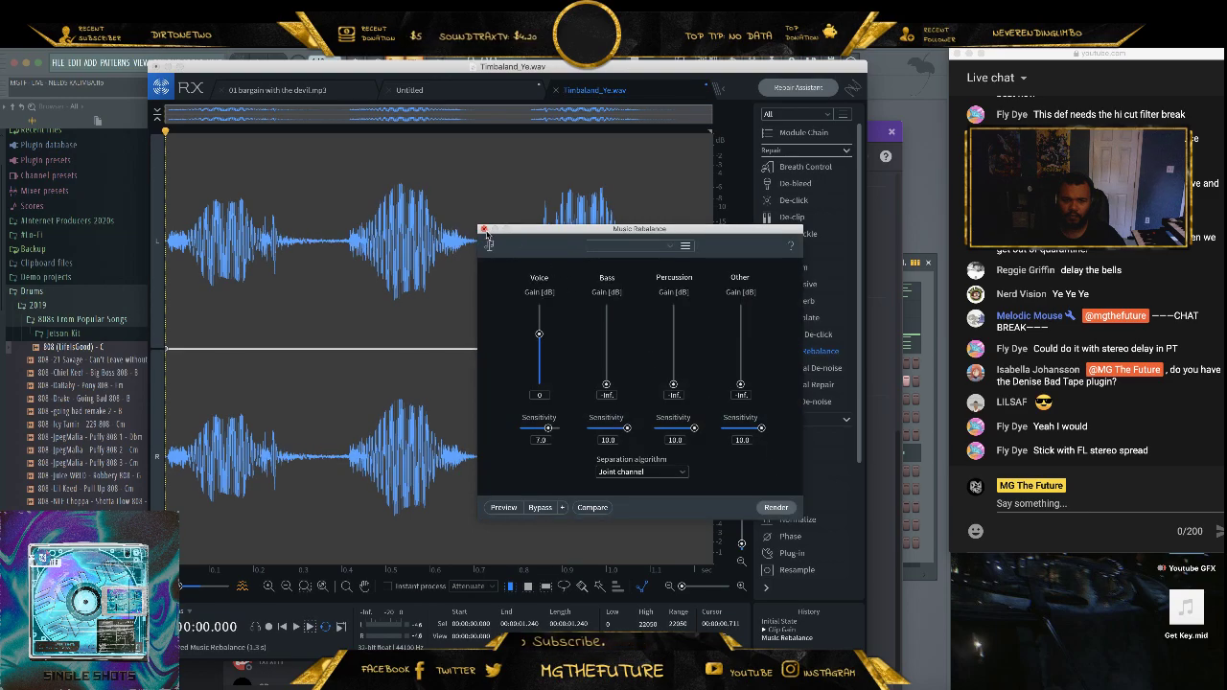
click(484, 231)
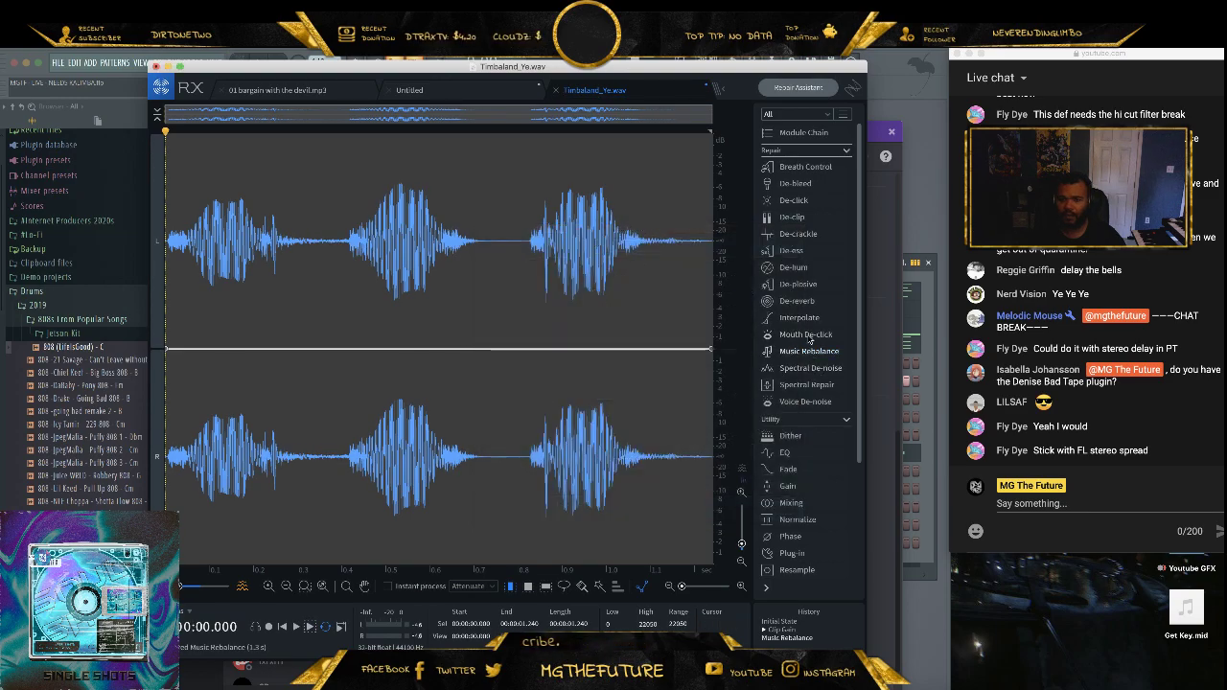
- Preview De-reverb on the whole clip, set Reduction to 10.3, render it and close the module
click(810, 303)
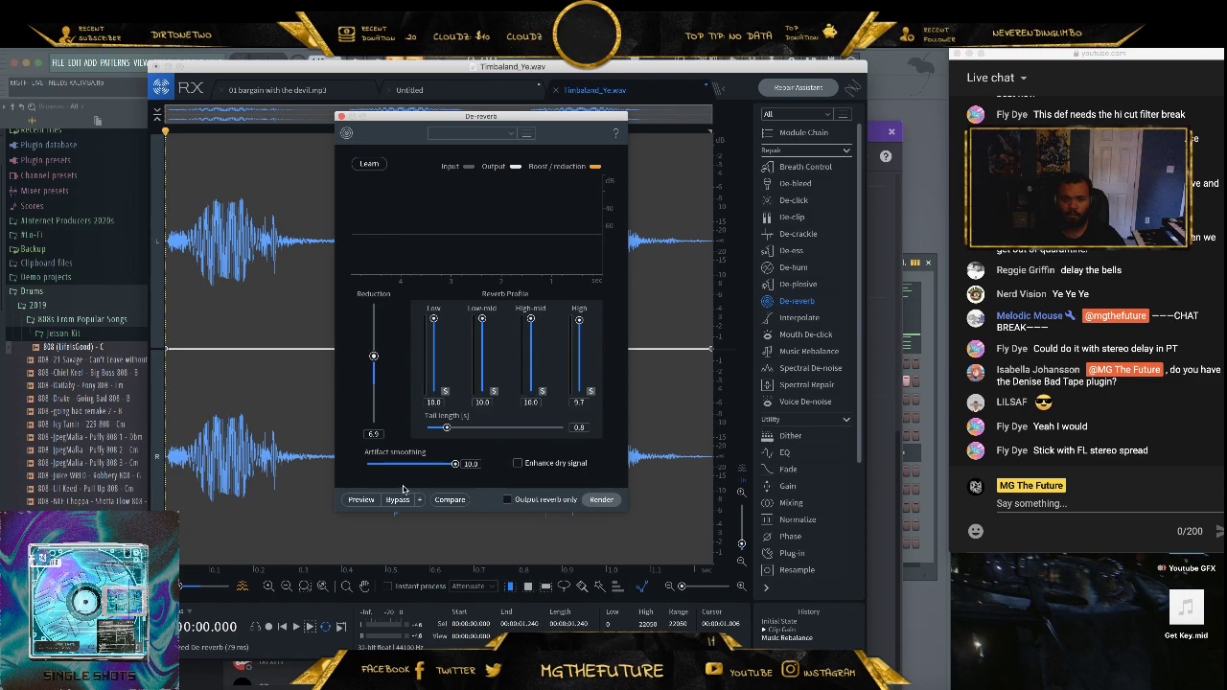
click(361, 499)
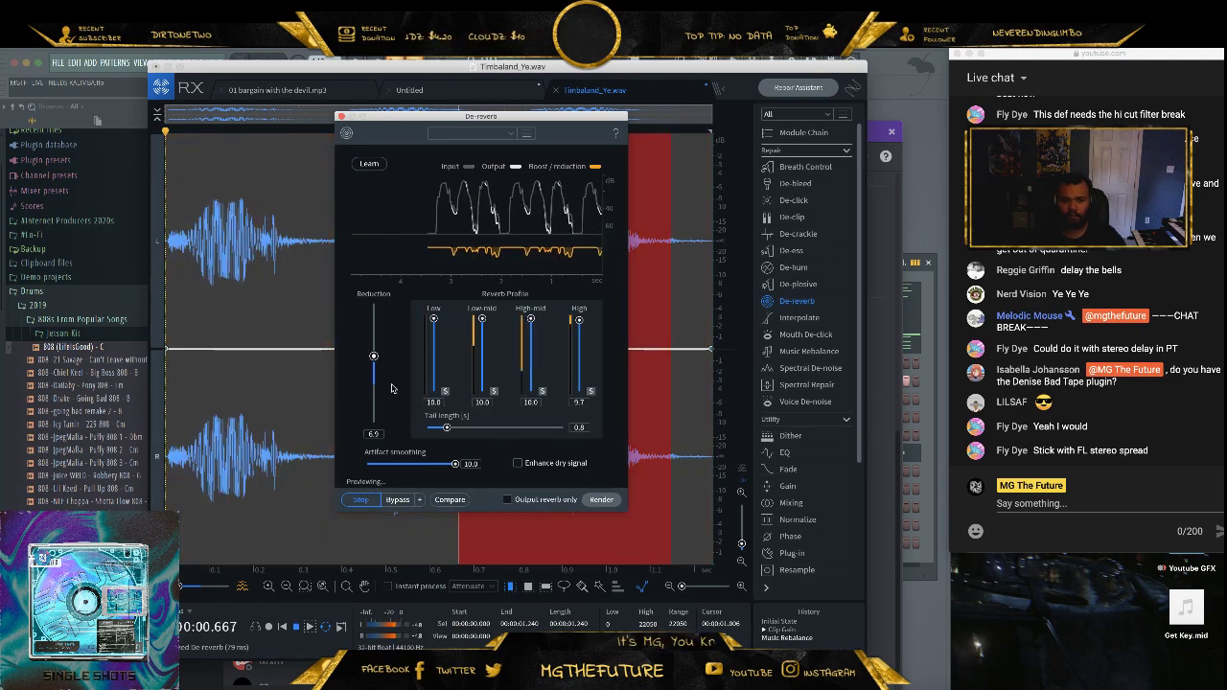
drag(374, 356, 373, 343)
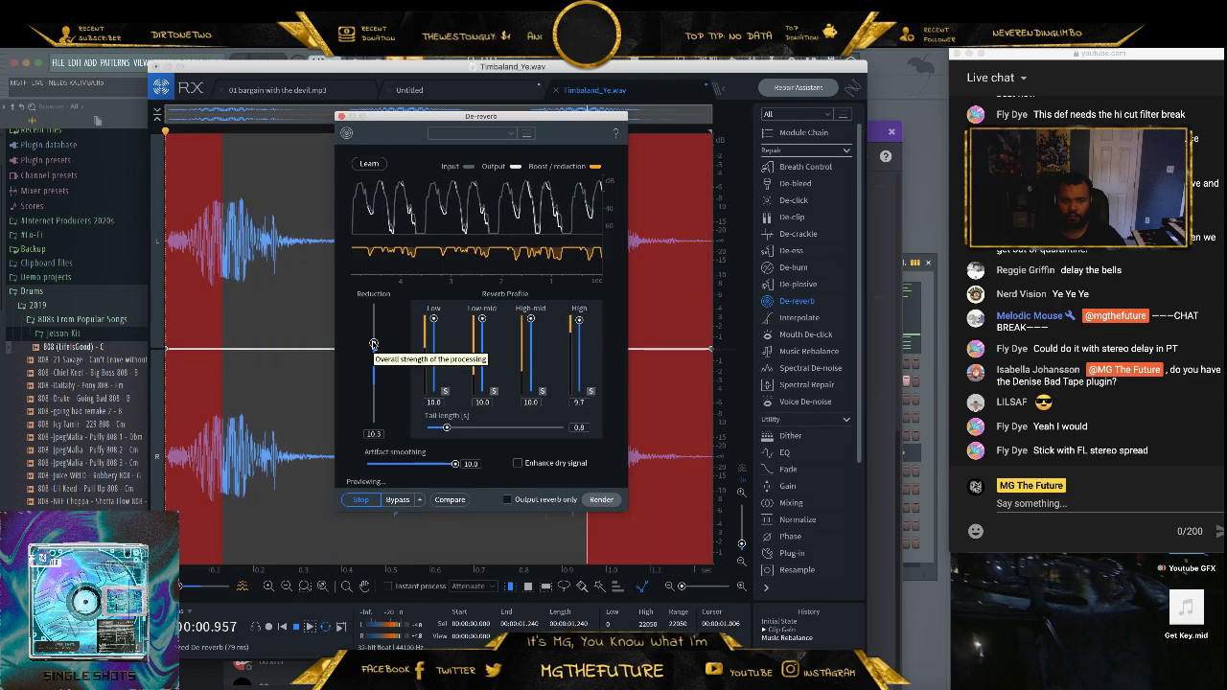
click(601, 500)
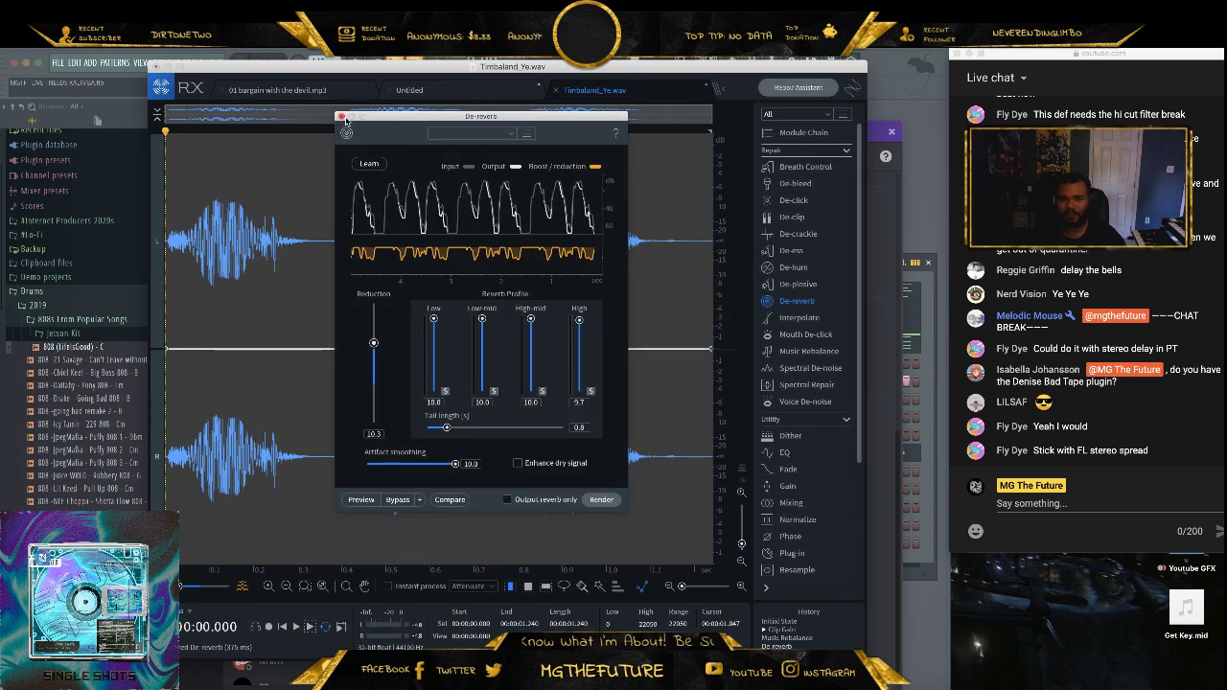
click(340, 117)
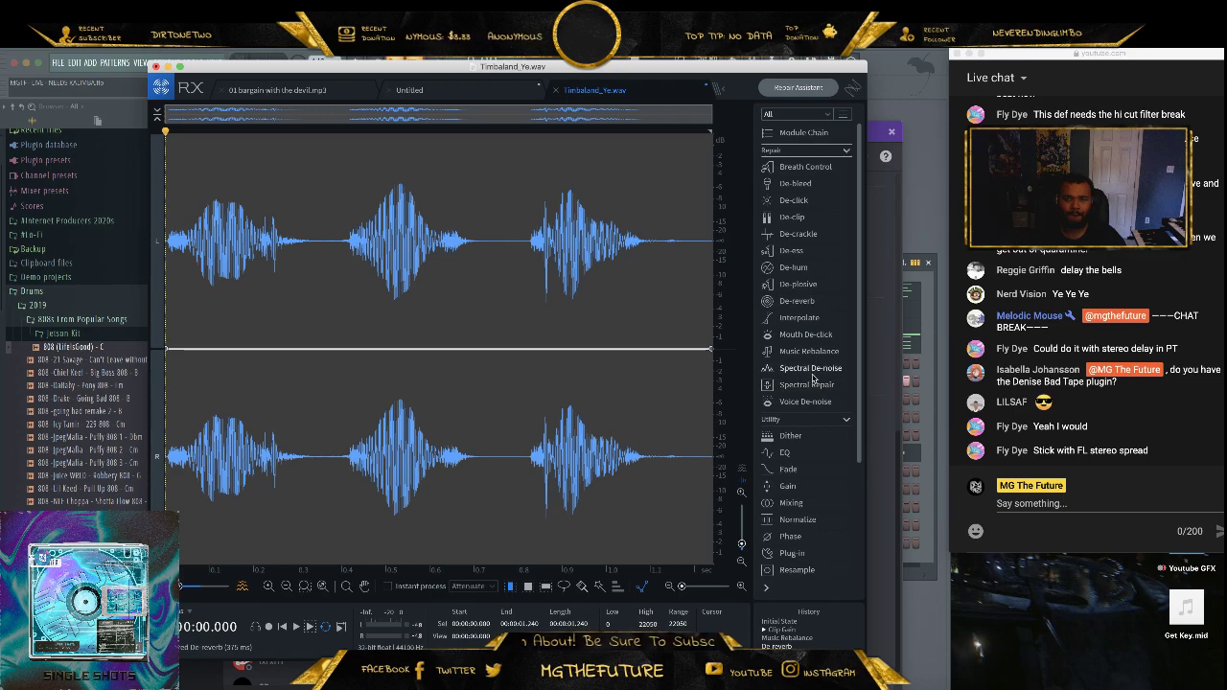
- Preview De-click on the clip, choose the Periodic Clicks preset, render it and close the module
click(794, 200)
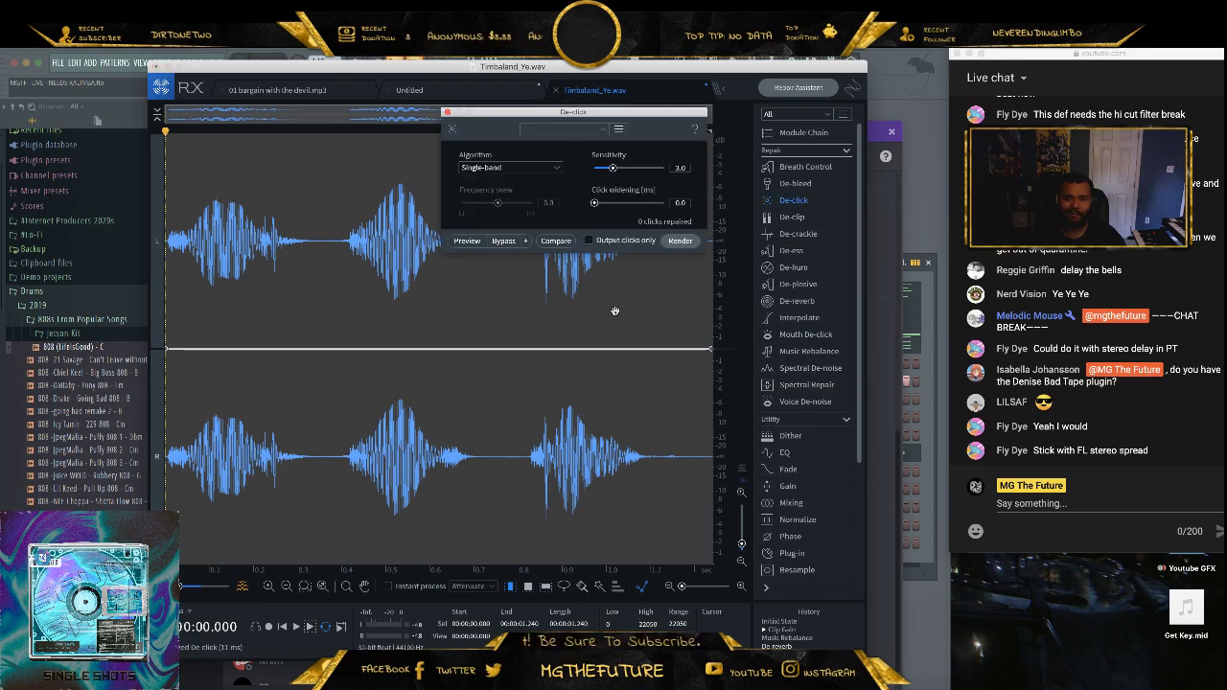
click(467, 240)
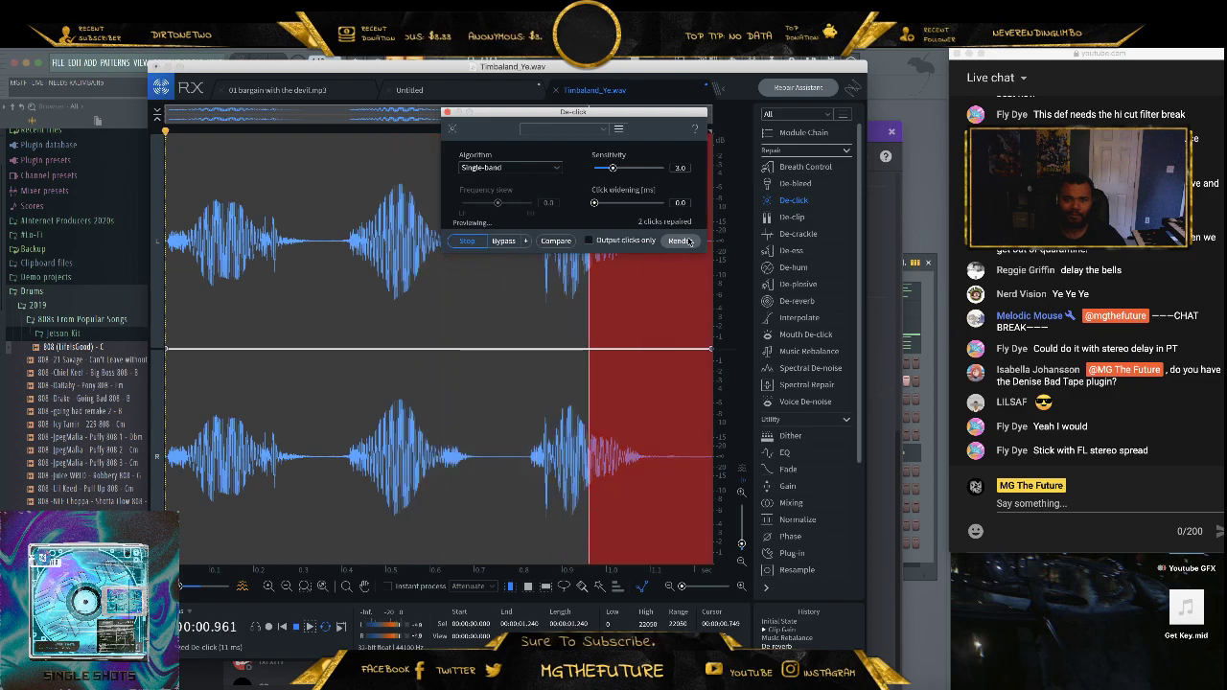
click(586, 130)
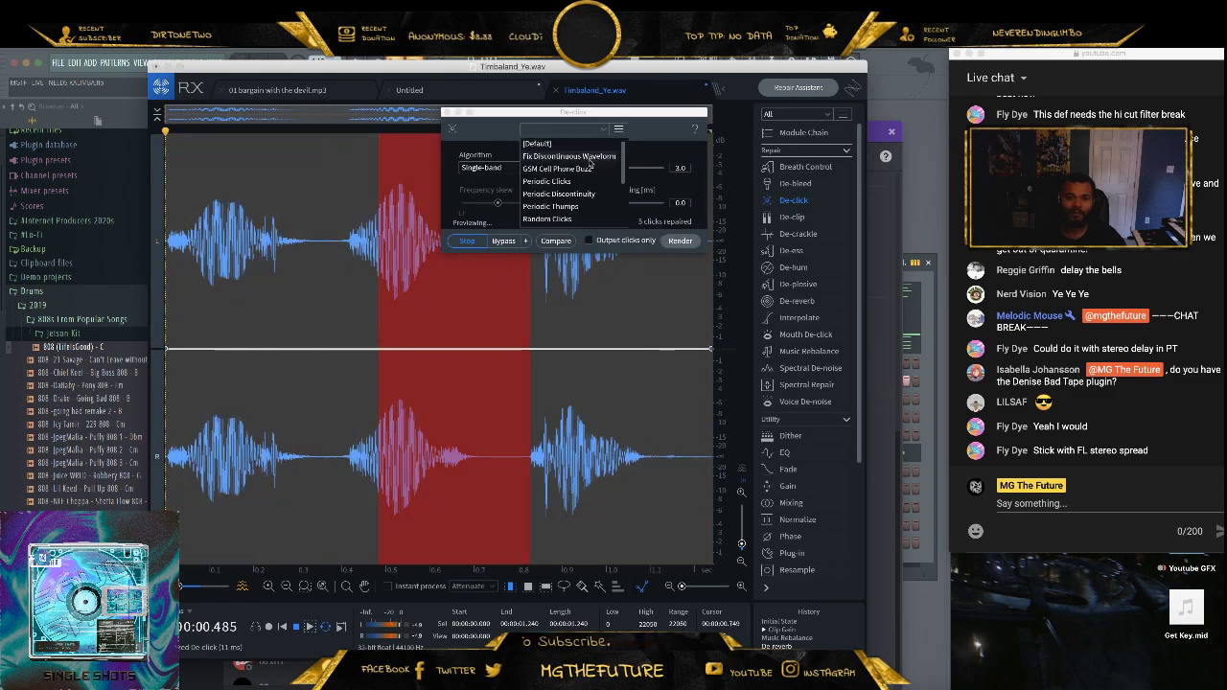
click(588, 183)
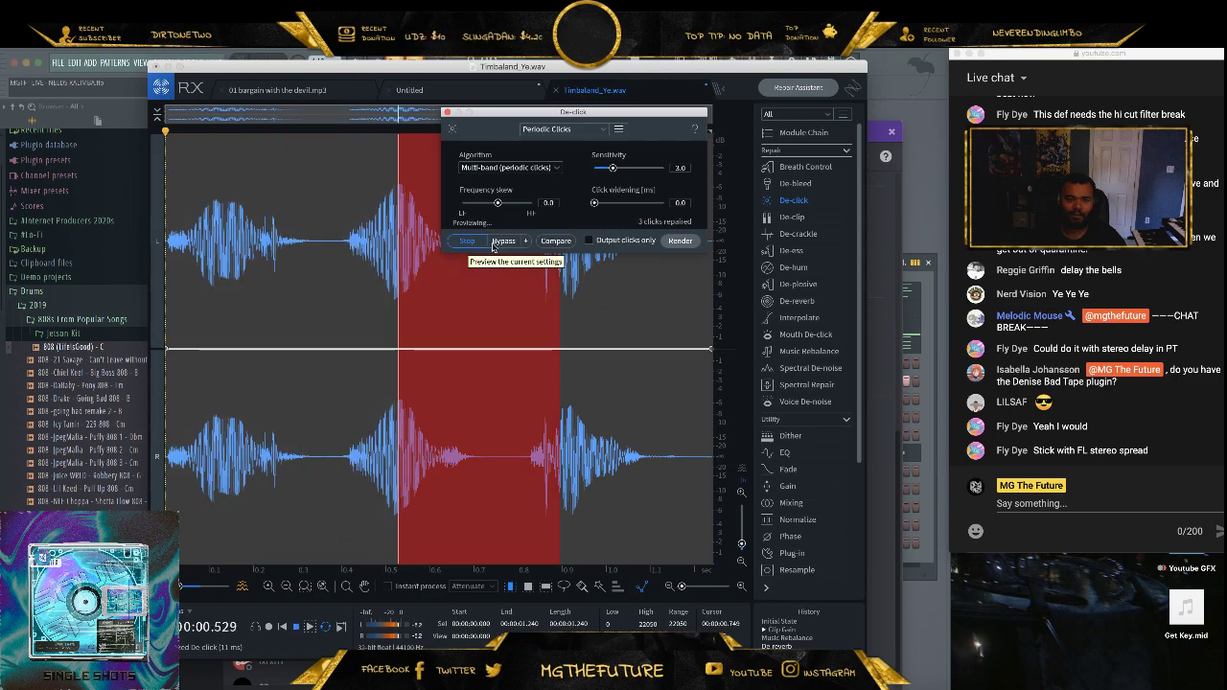
click(676, 242)
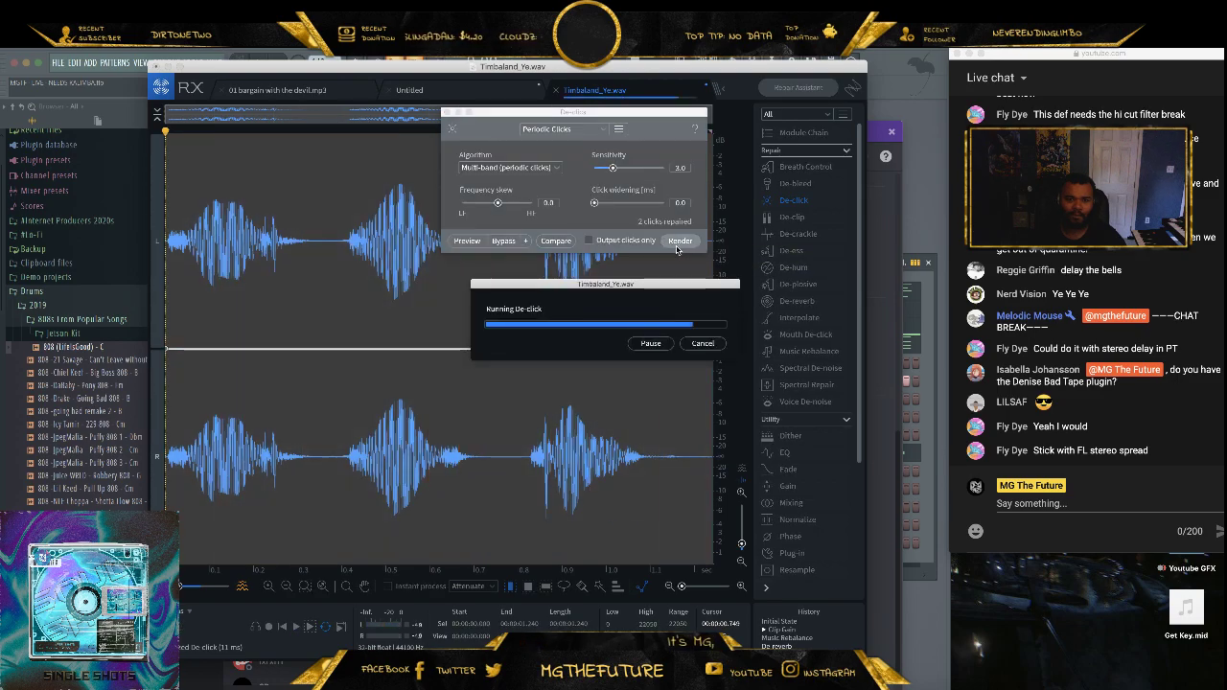
click(446, 113)
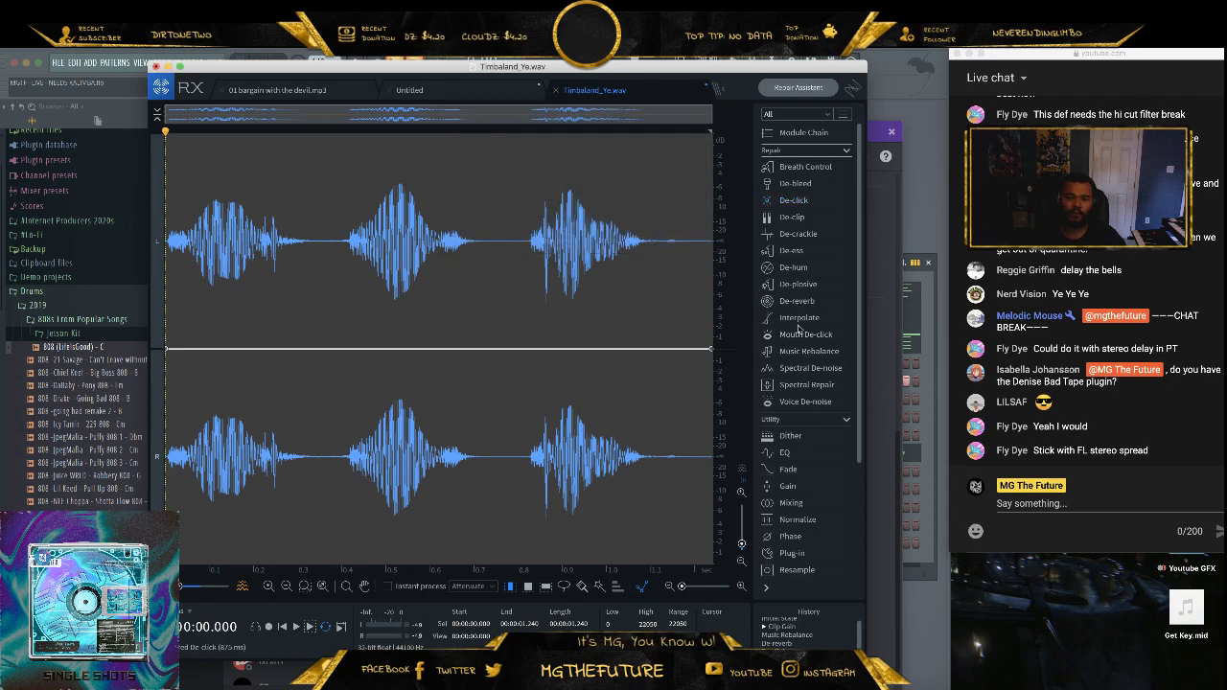
- Audition the original audio in Spectral Repair's settings comparison, close the module without rendering, and stop playback
click(807, 385)
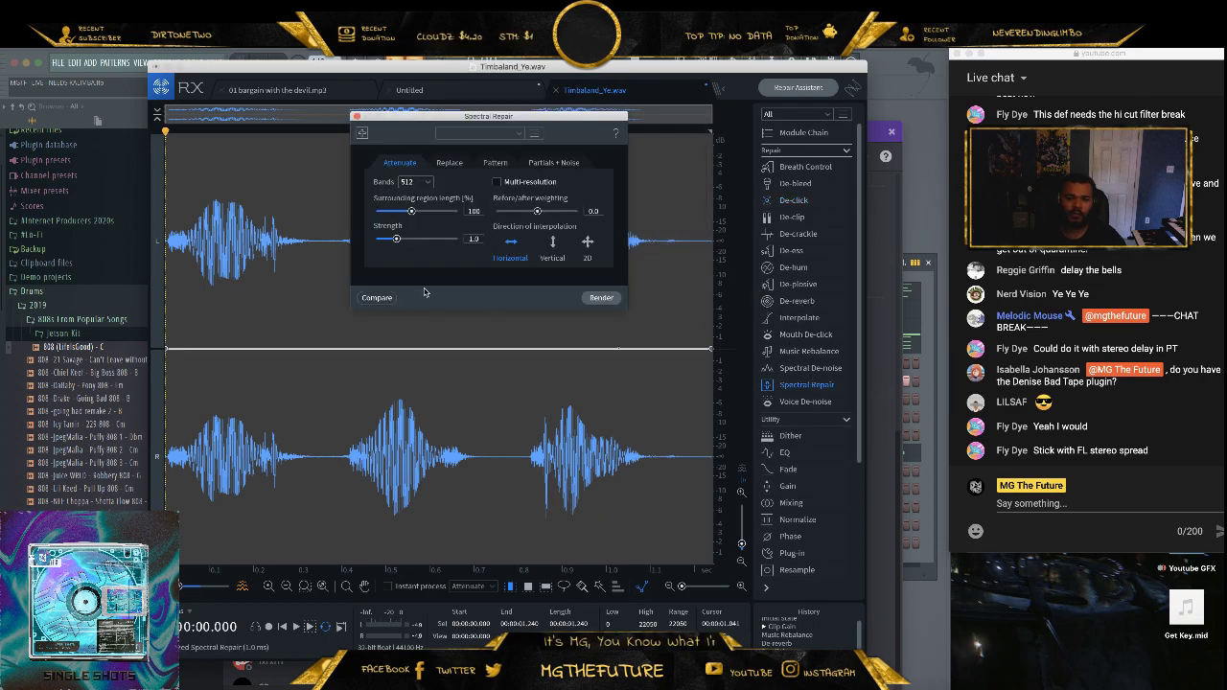
click(376, 298)
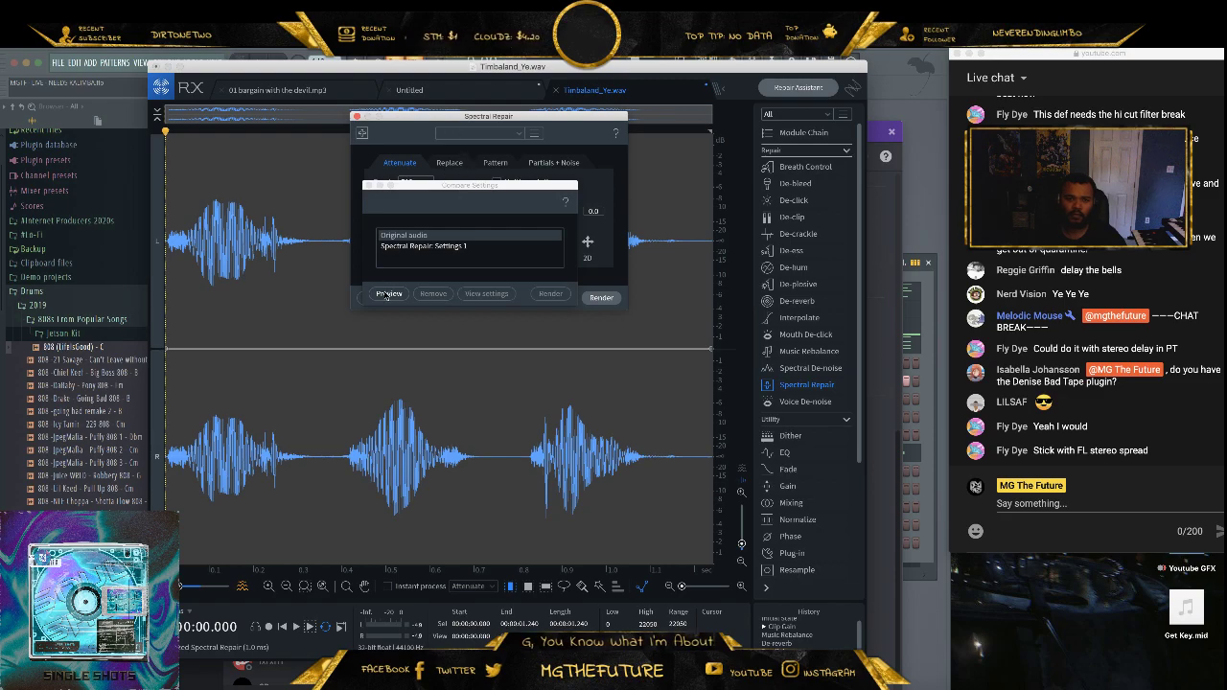
click(386, 296)
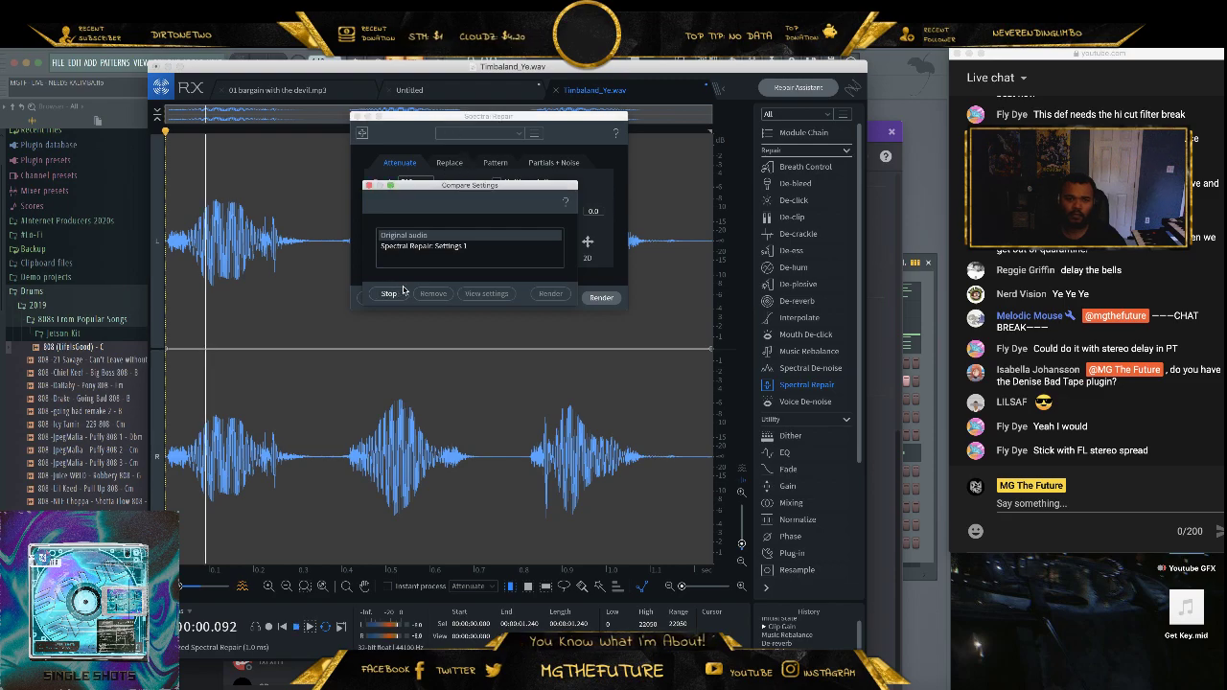
click(369, 185)
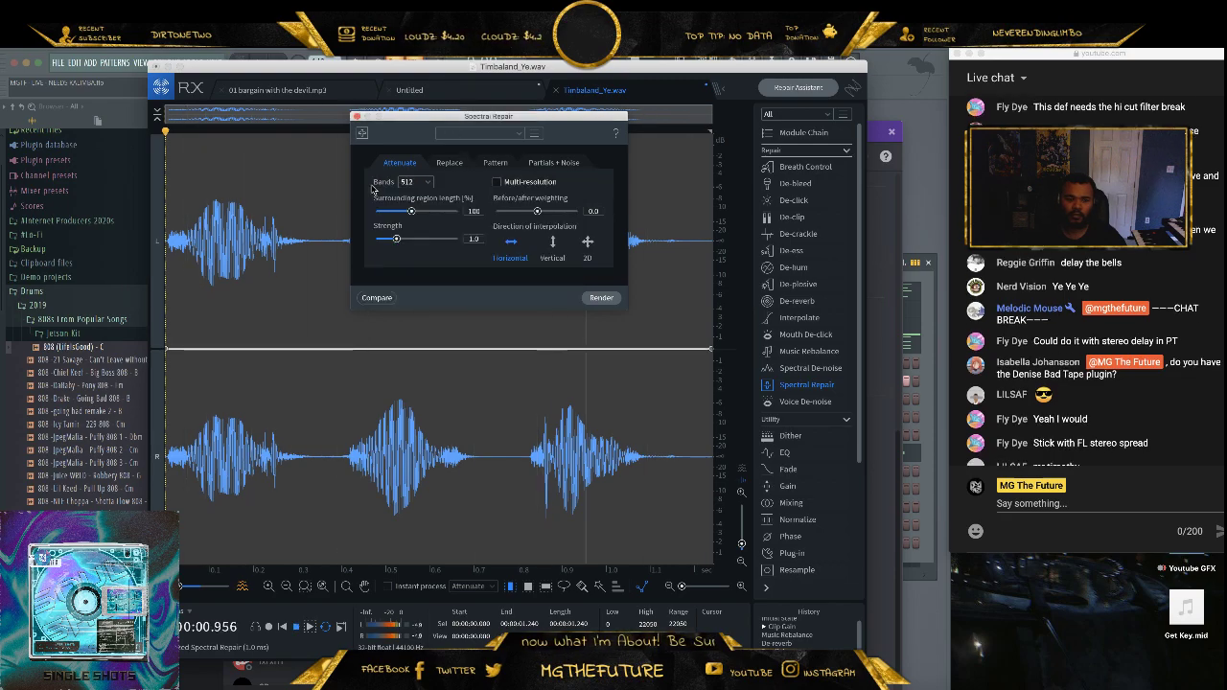
click(356, 117)
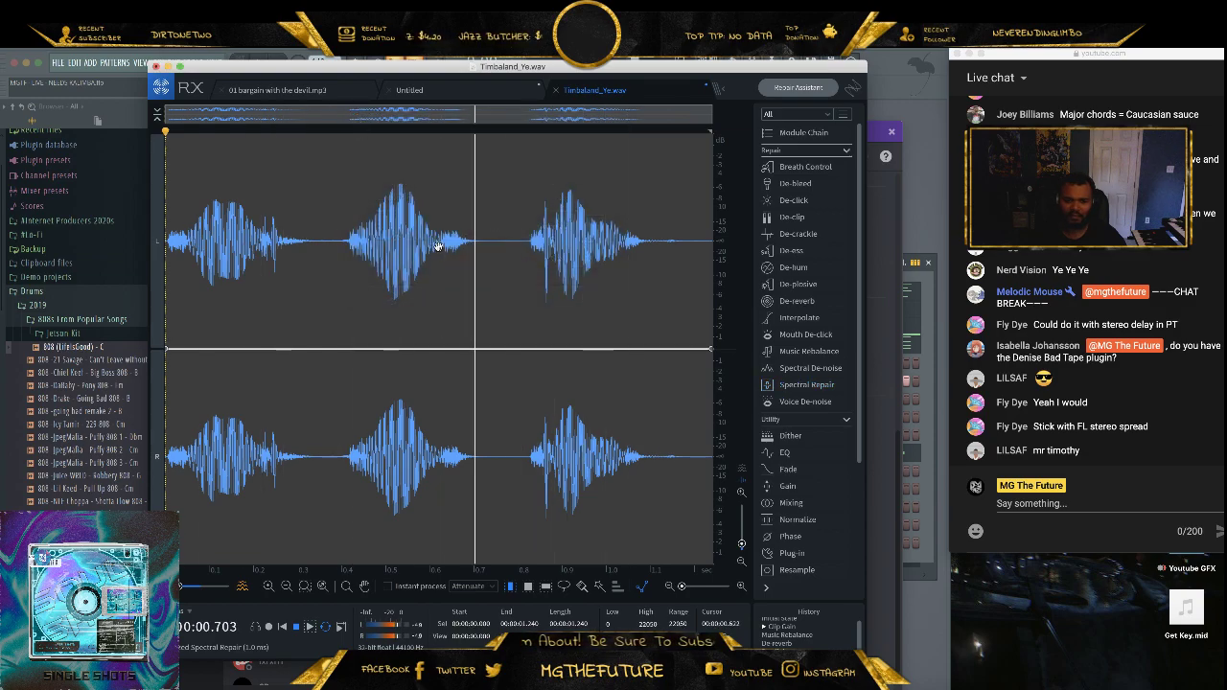
key(space)
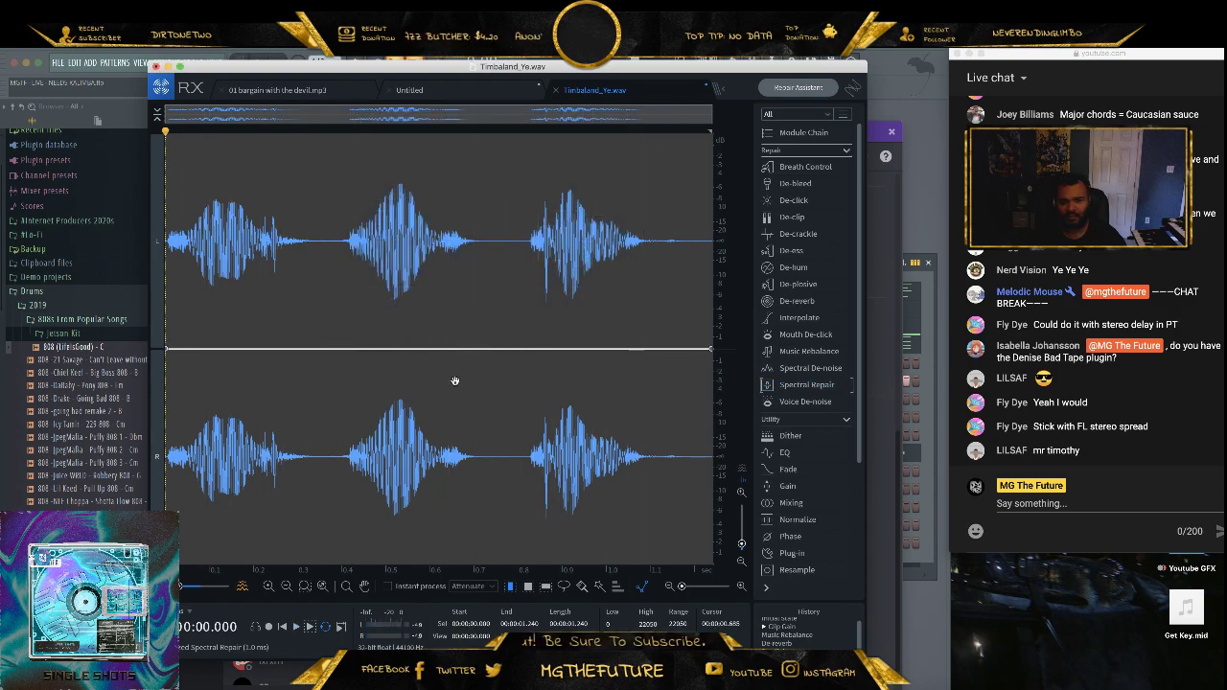
- Select the second vocal burst from 0.420 s, extend the selection's end to 0.714 s, and audition it
click(377, 421)
drag(348, 448, 437, 448)
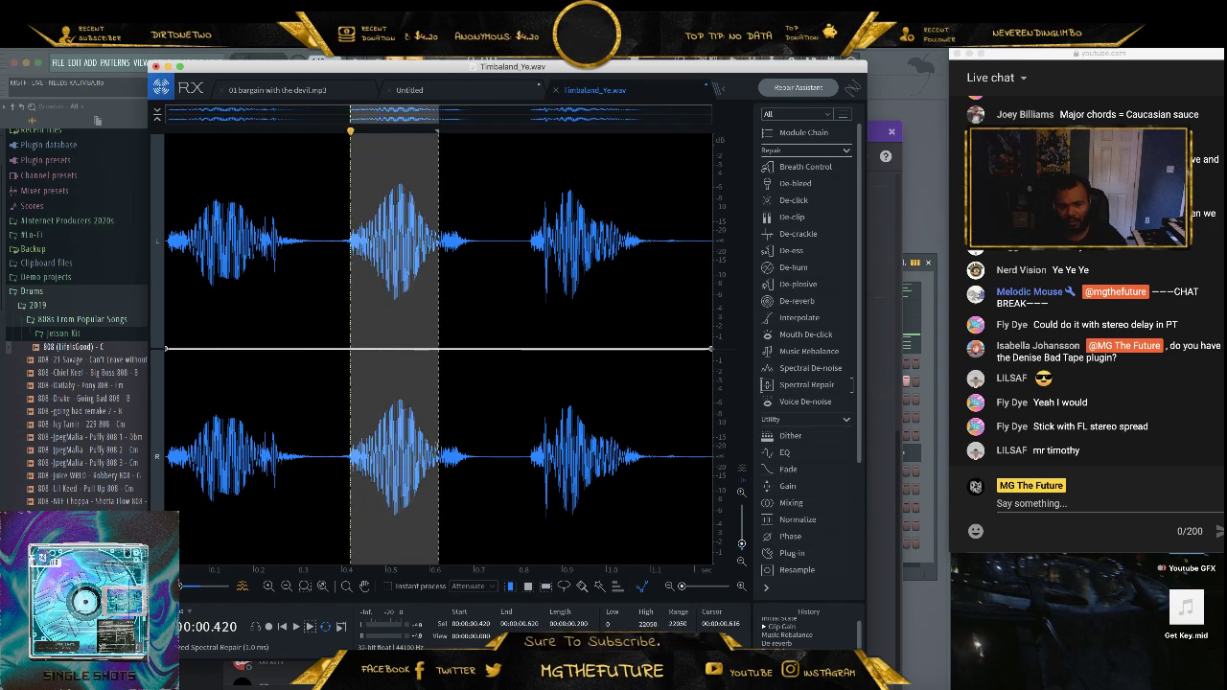
scroll(440, 442, up, 2)
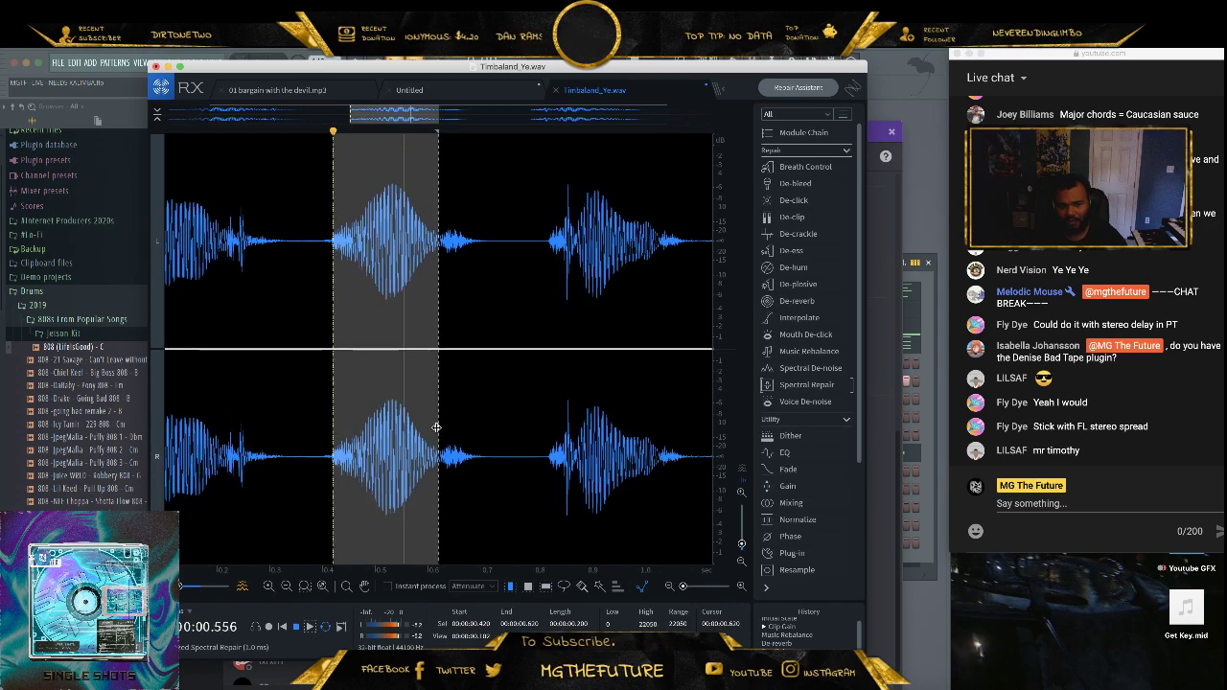
drag(447, 431, 510, 432)
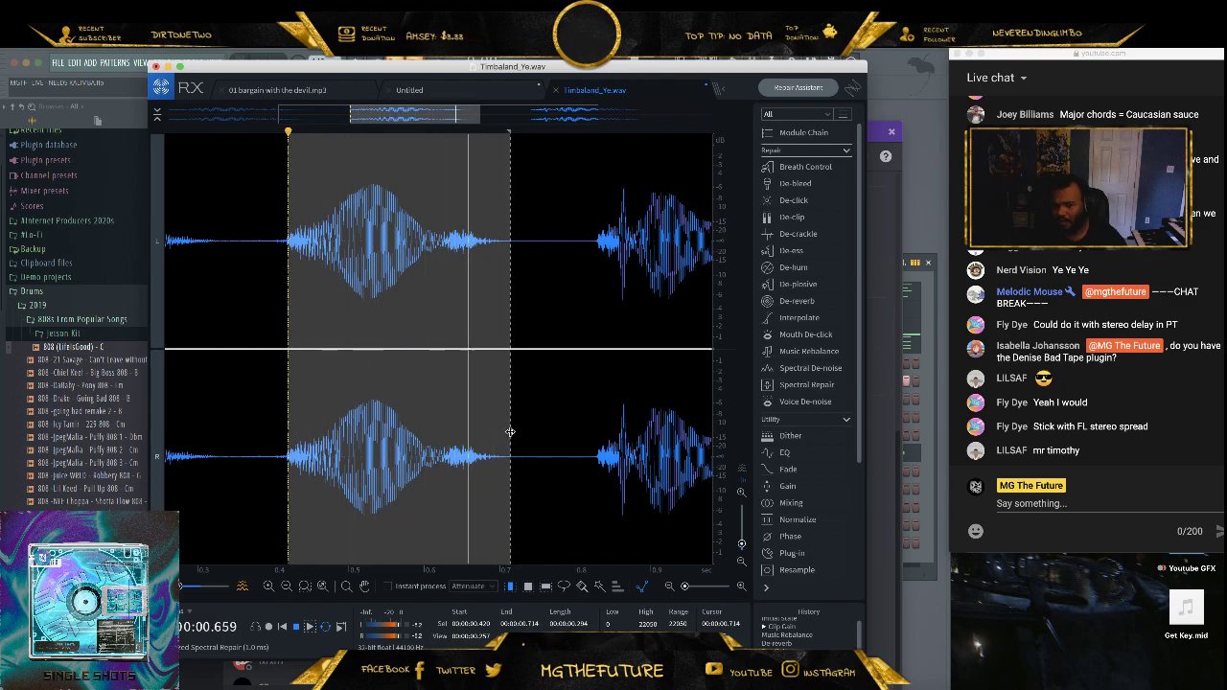
key(space)
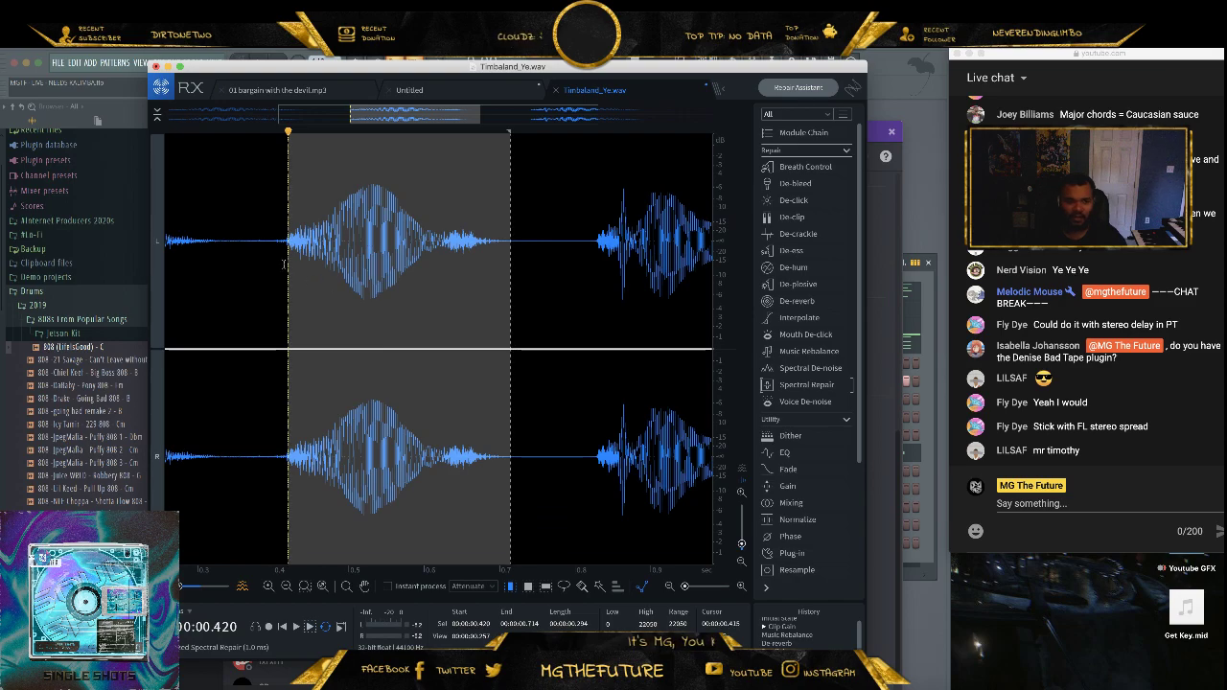
- Extend the selection back to the clip's start, audition it, and stretch its end to 1.100 s past the third burst
drag(287, 262, 168, 280)
key(space)
scroll(384, 293, down, 3)
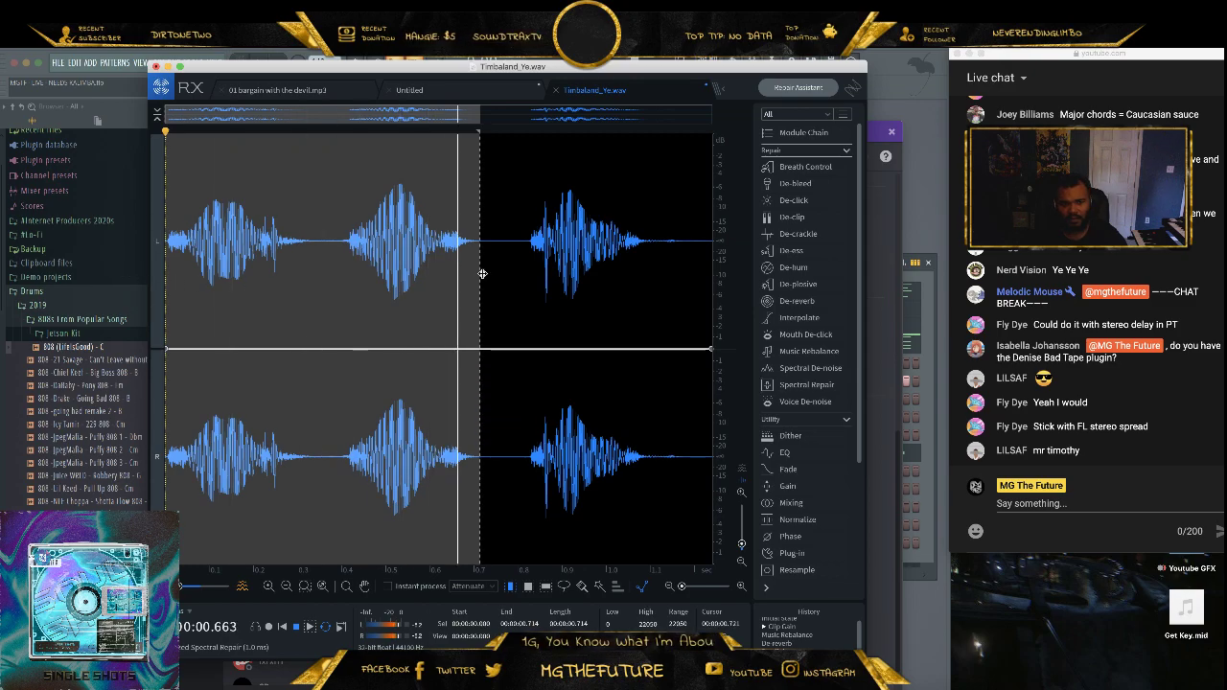
drag(479, 283, 650, 289)
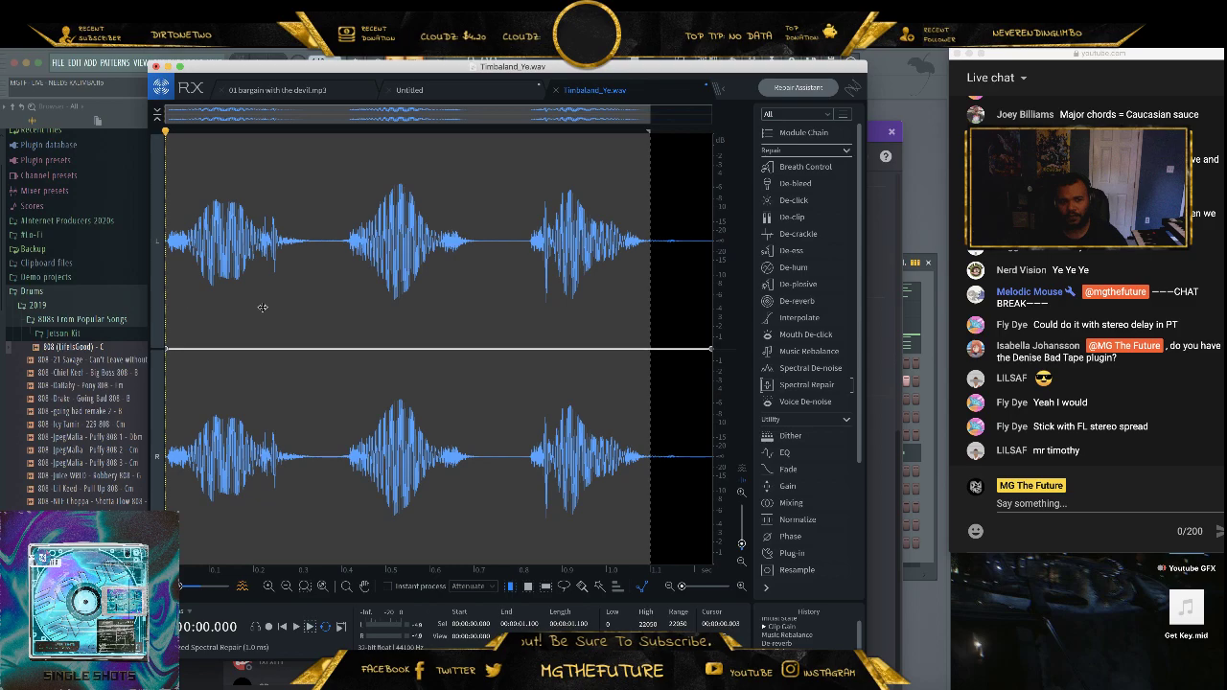
- Select the second and third bursts from 0.400 s to the clip's end, copy them, and create a new file from the clipboard
drag(263, 307, 343, 312)
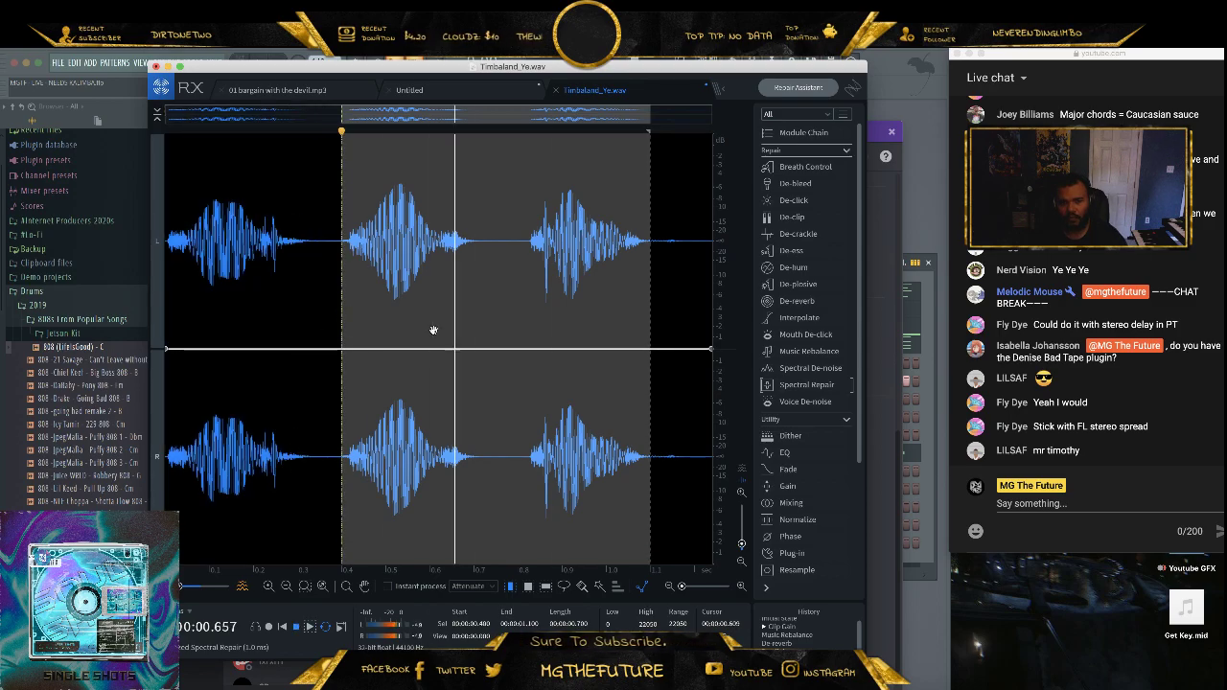
drag(648, 322, 717, 324)
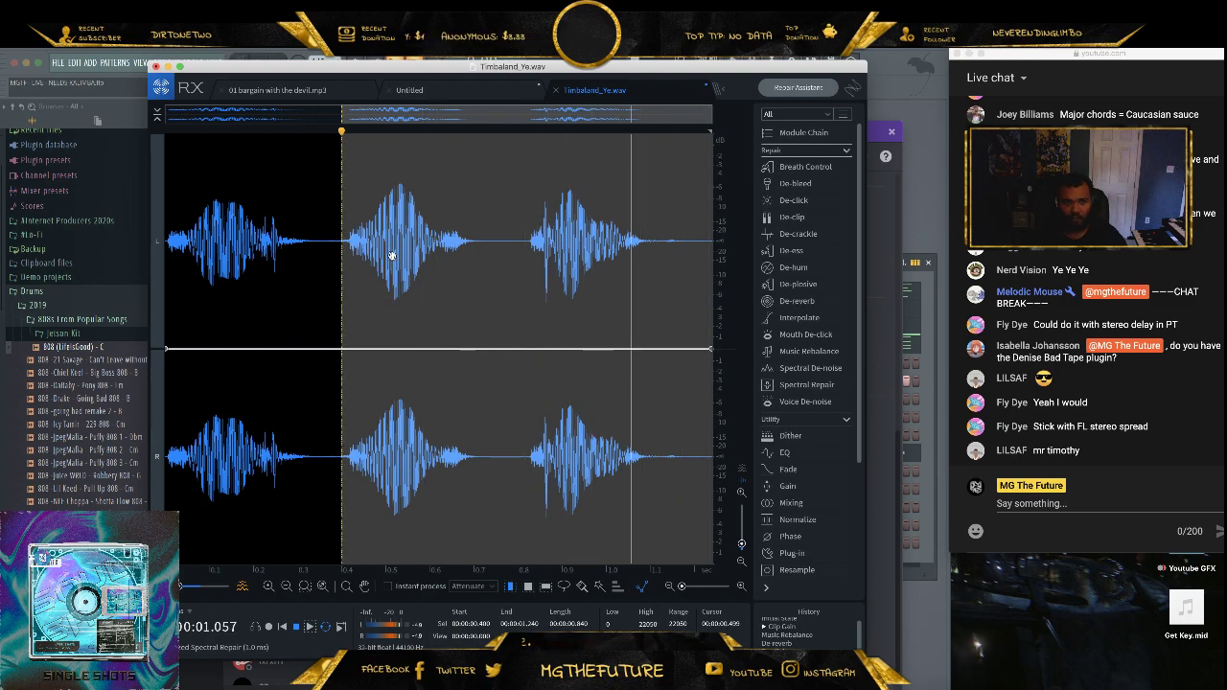
key(space)
click(124, 42)
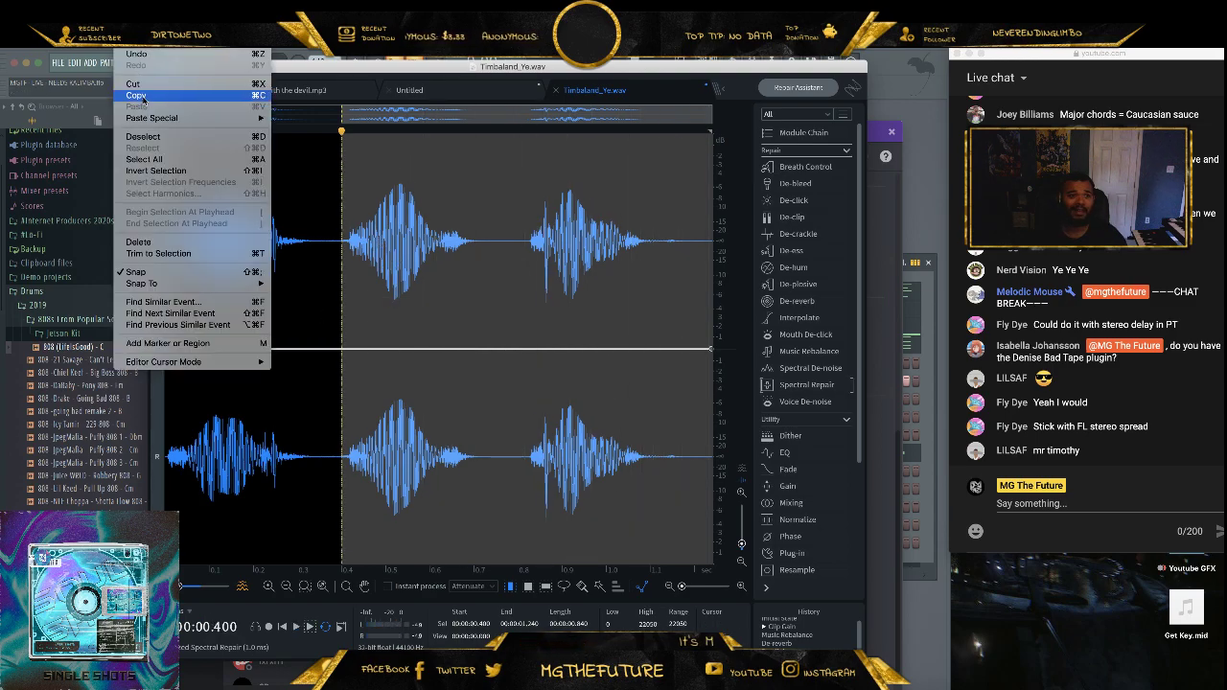
click(144, 96)
click(99, 42)
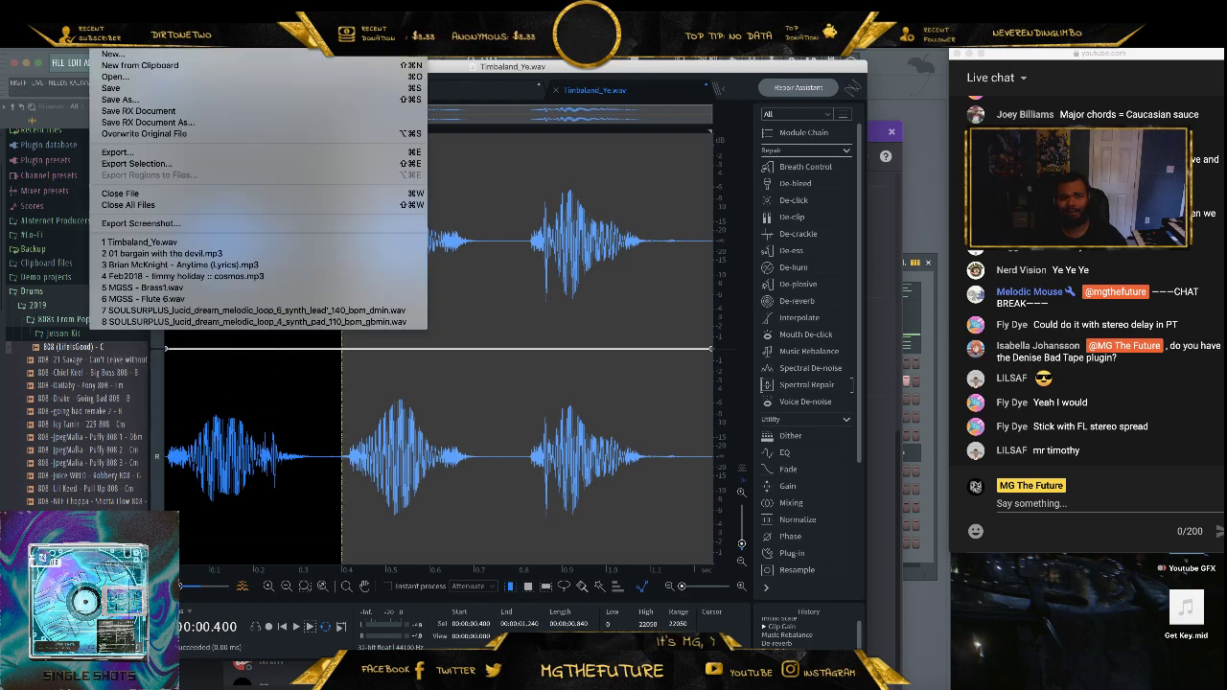
click(140, 65)
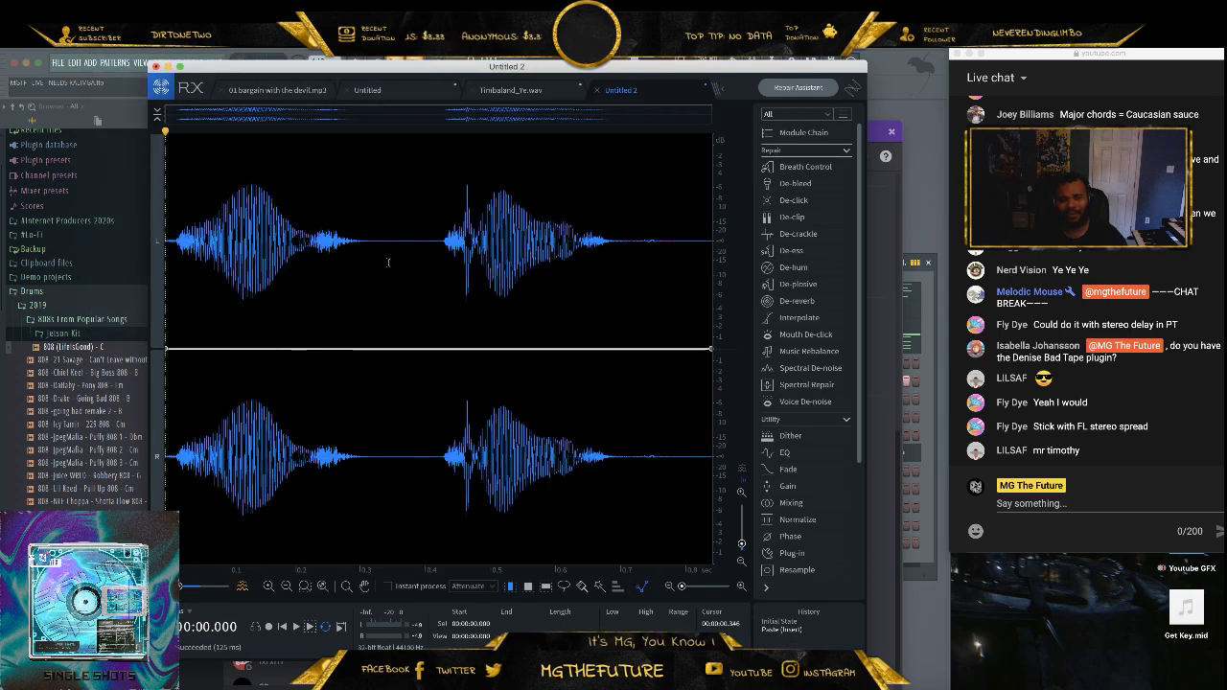
- Audition the new clip, apply a Log fade-out to the first burst's tail from 0.211 to 0.308 s, and replay the clip
key(ctrl+a)
key(space)
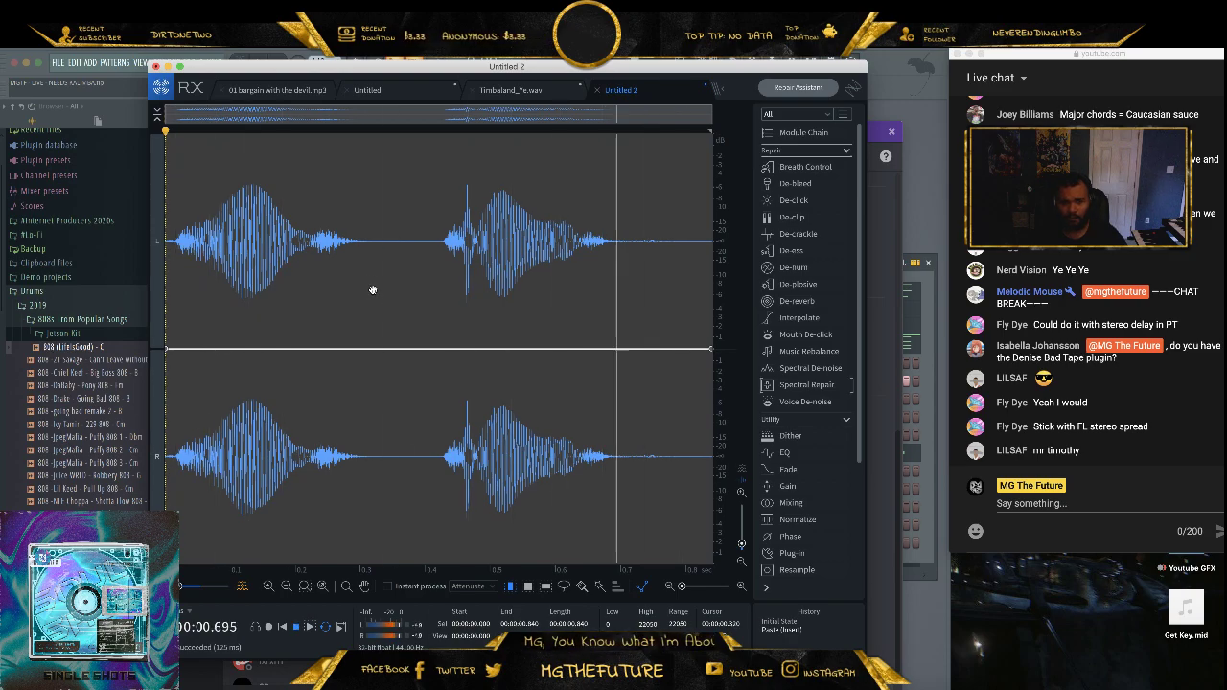
key(space)
drag(305, 478, 365, 478)
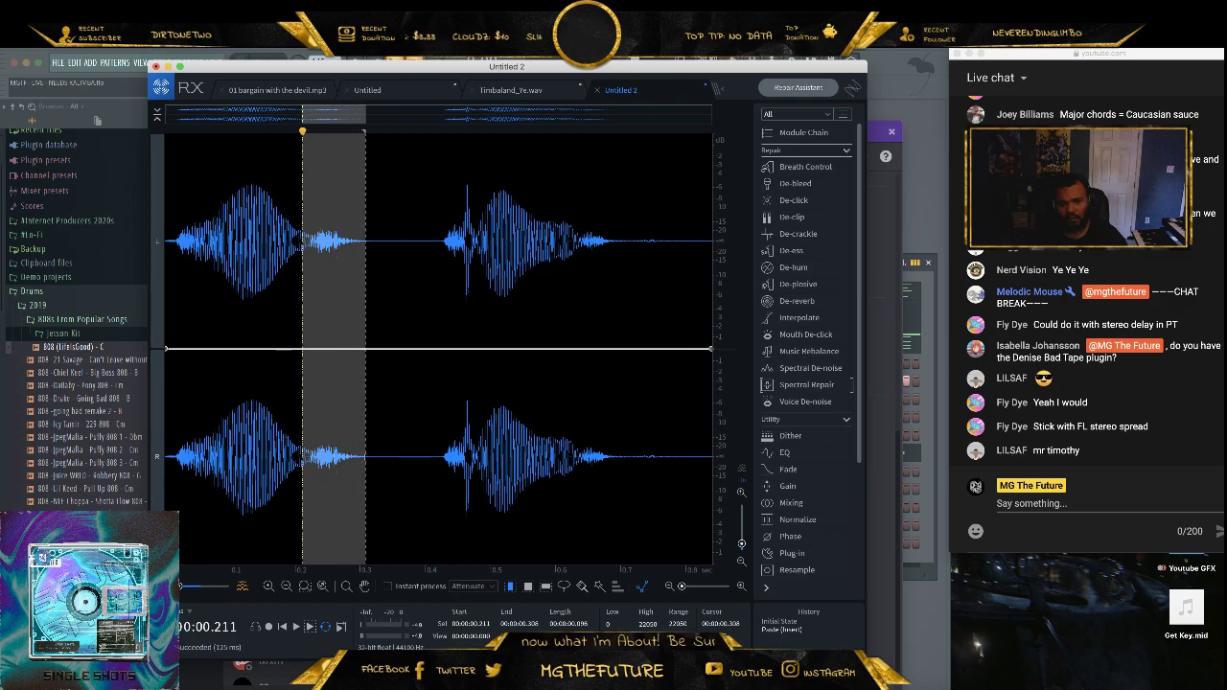
click(774, 472)
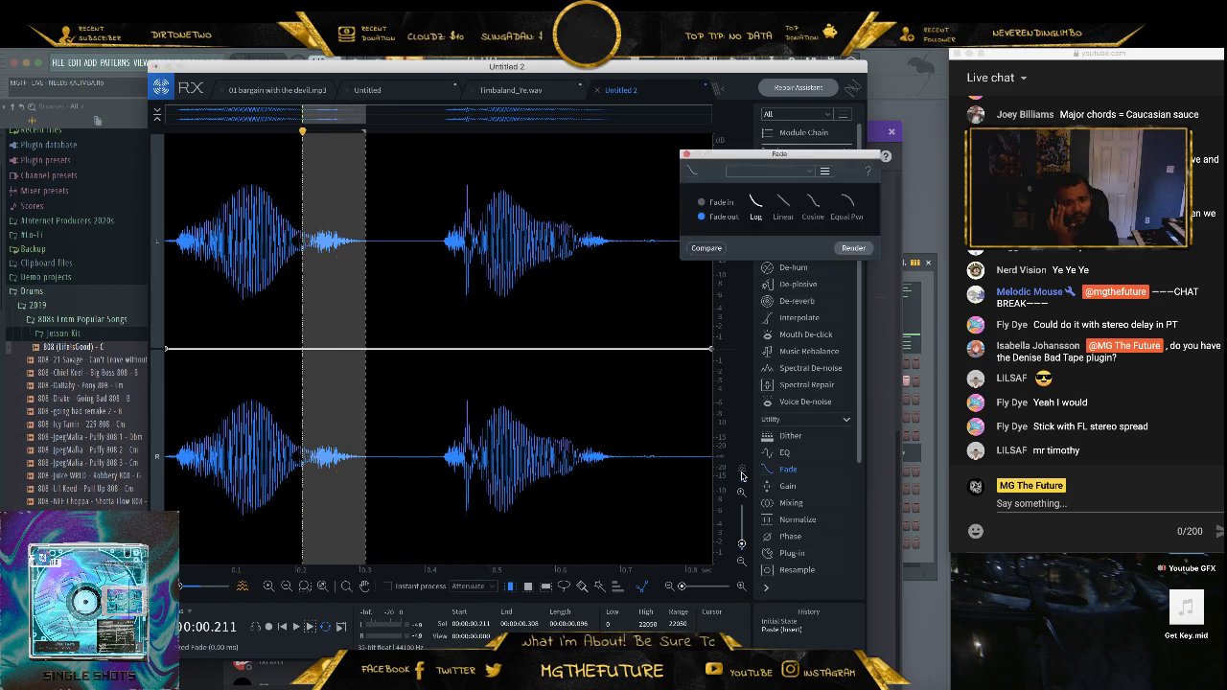
click(853, 248)
key(ctrl+a)
key(space)
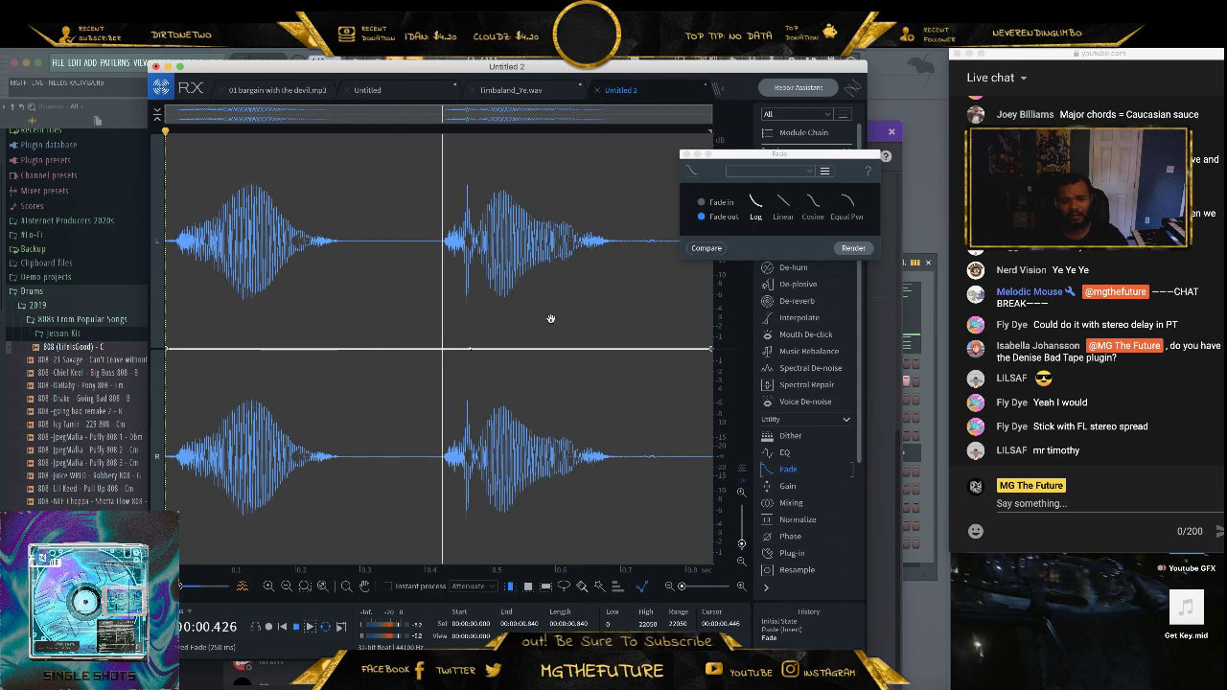
- Apply a Log fade-out to the second burst's tail from 0.620 to 0.789 s and audition the whole clip
click(477, 450)
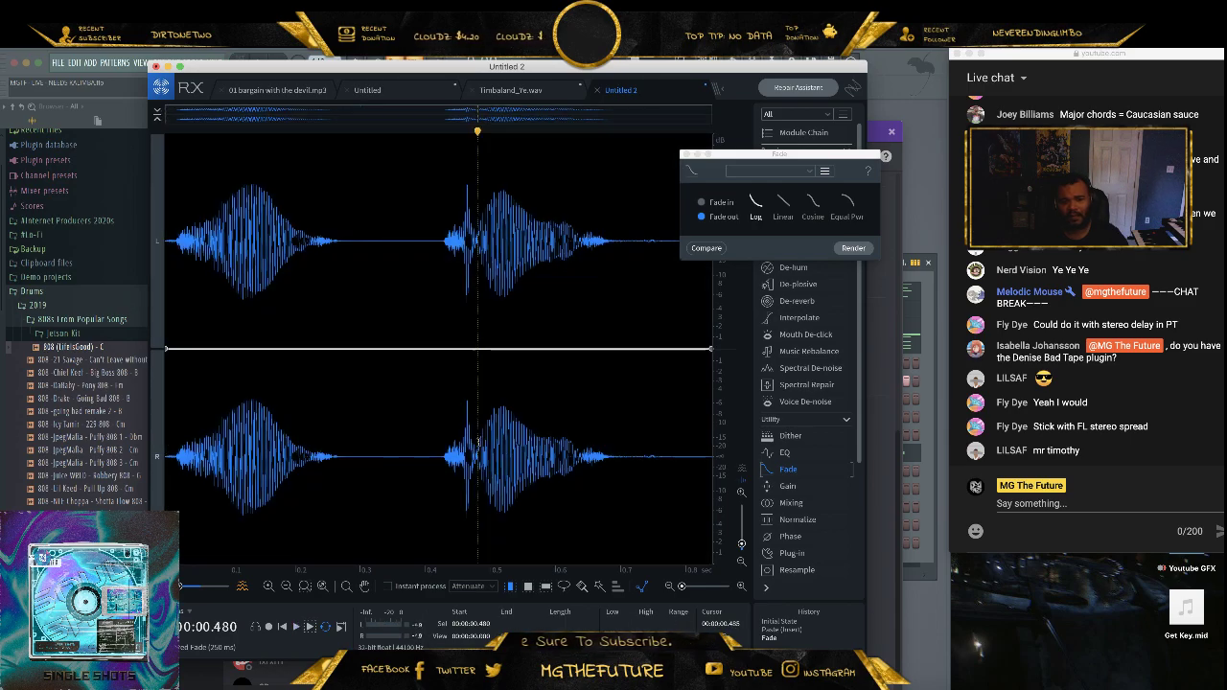
drag(569, 439, 679, 345)
click(851, 249)
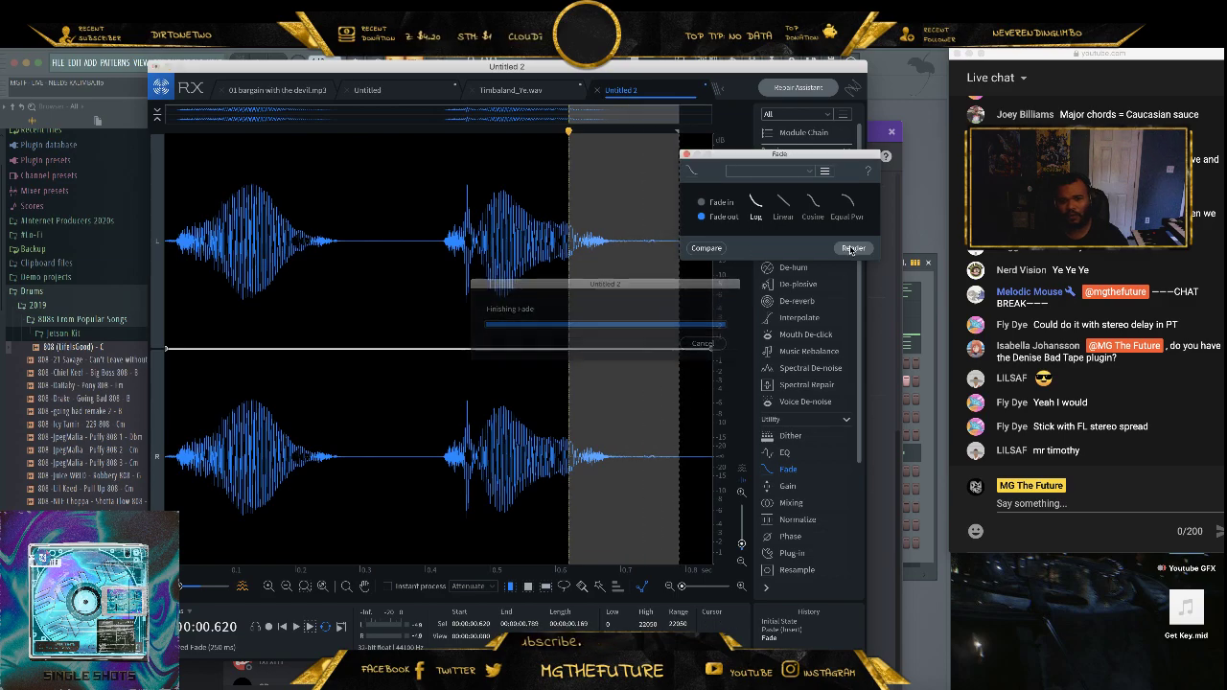
double_click(319, 287)
key(space)
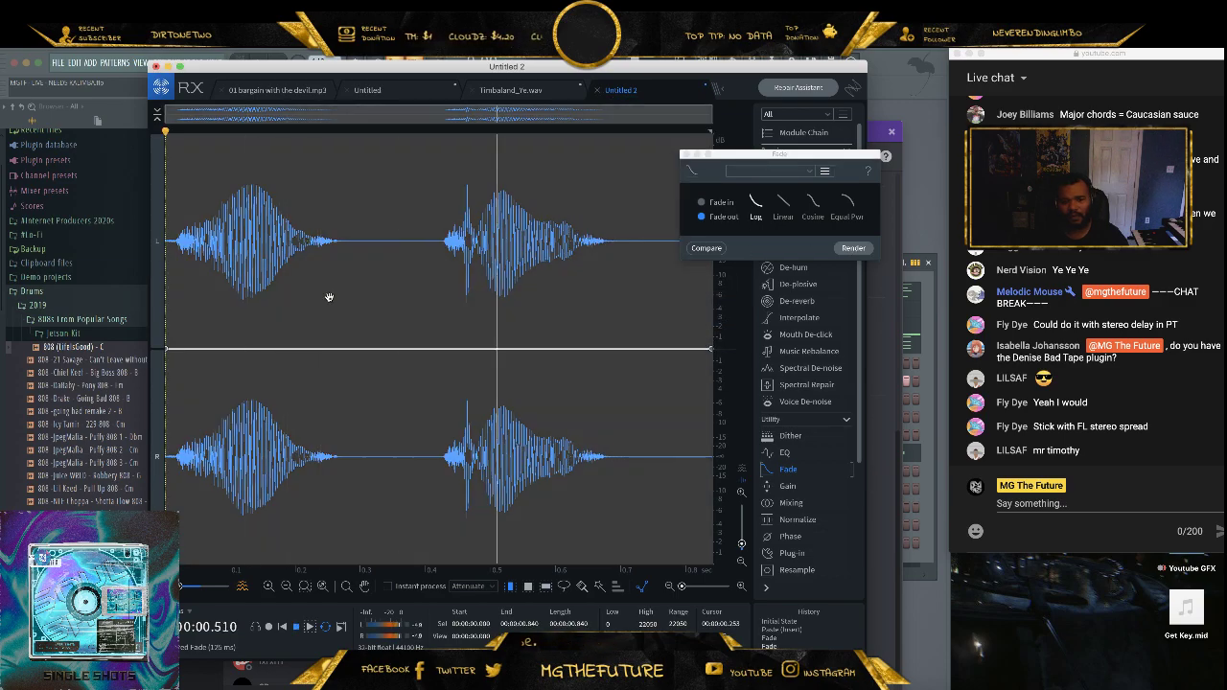
key(space)
- Apply a Log fade-in to the second burst's start from 0.420 to 0.480 s, audition the whole clip, and close the Fade module
click(490, 458)
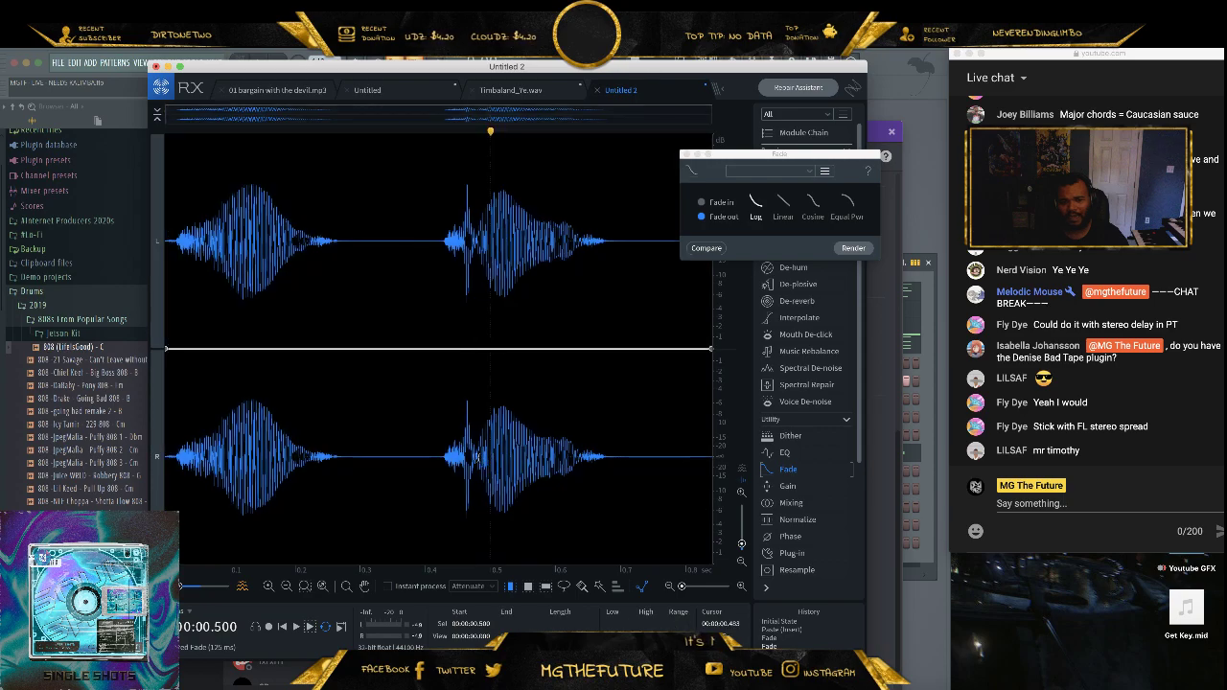
drag(479, 457, 437, 457)
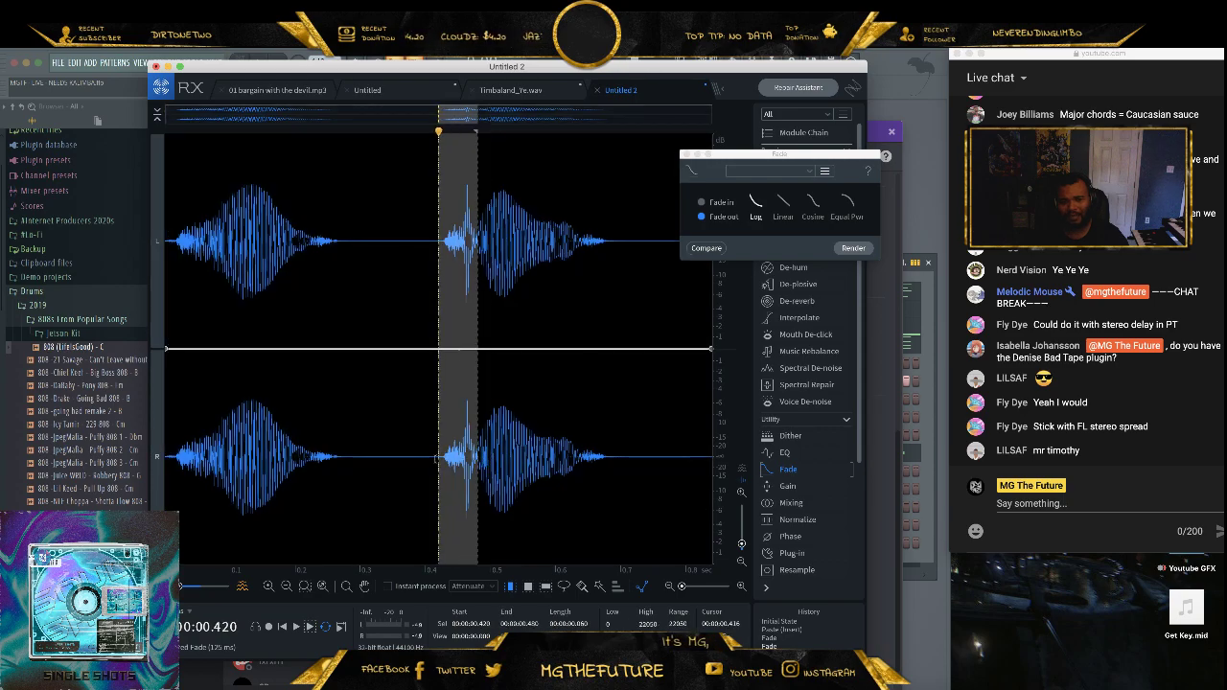
click(723, 203)
click(852, 248)
click(573, 396)
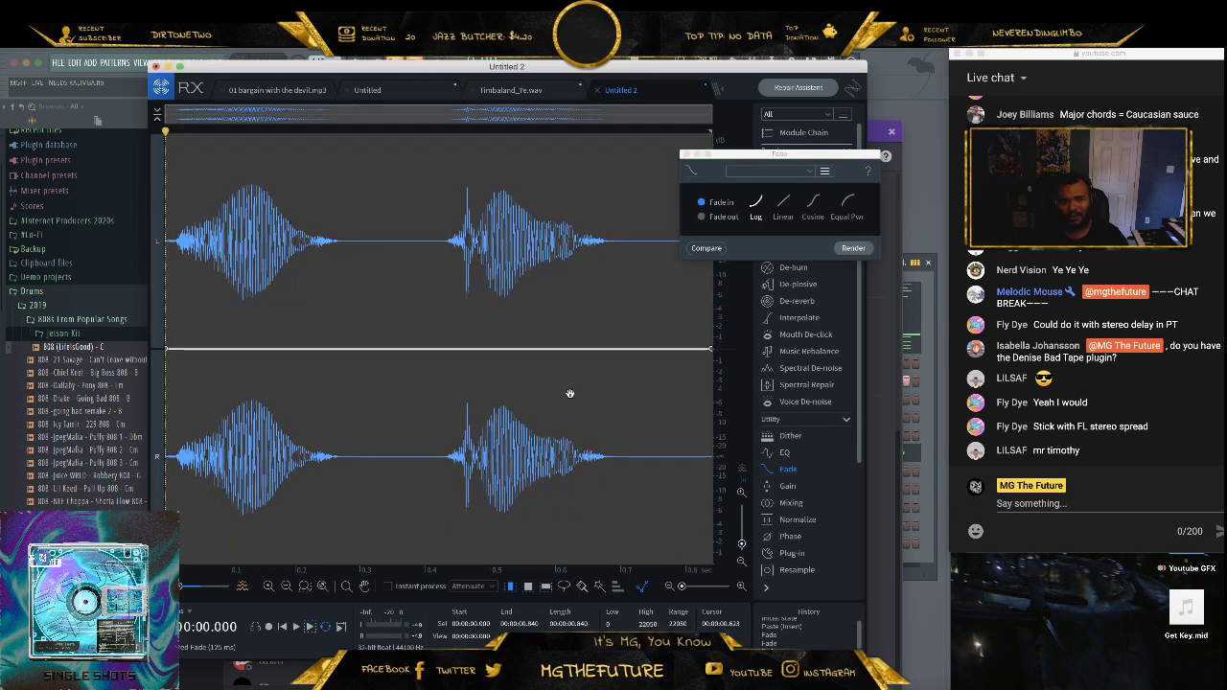
key(space)
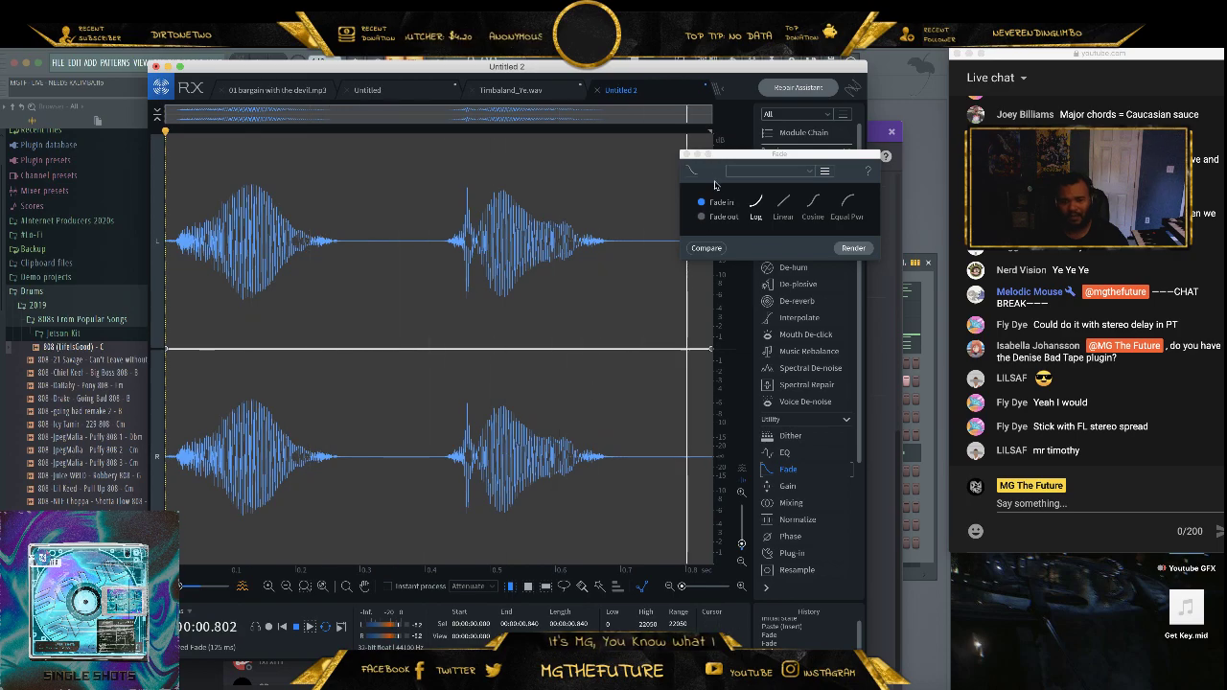
click(684, 154)
key(space)
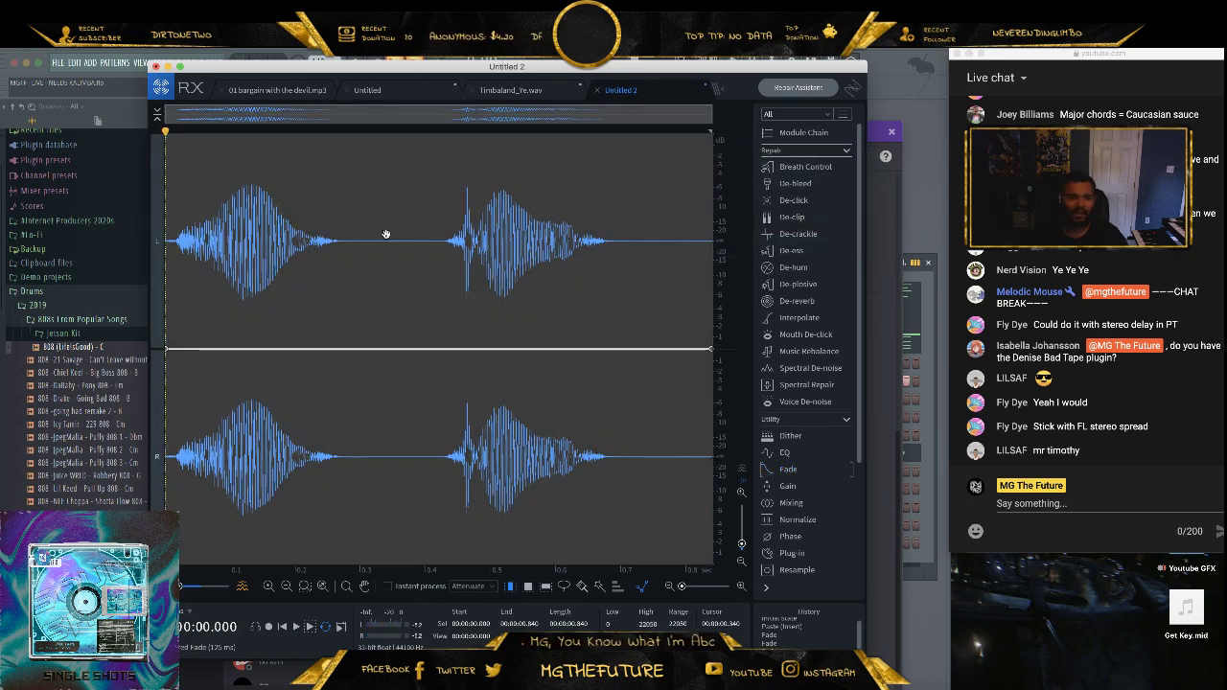
- Export the edited clip to the Desktop as a 32-bit float WAV named YEET
click(99, 43)
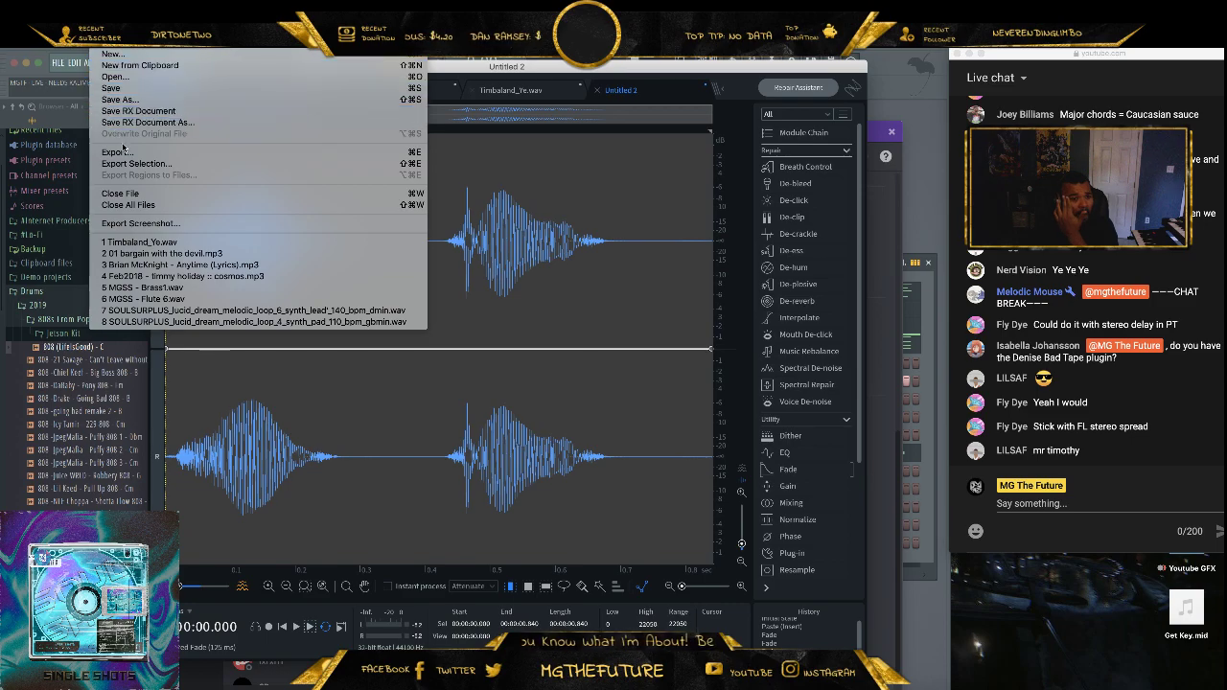
click(117, 152)
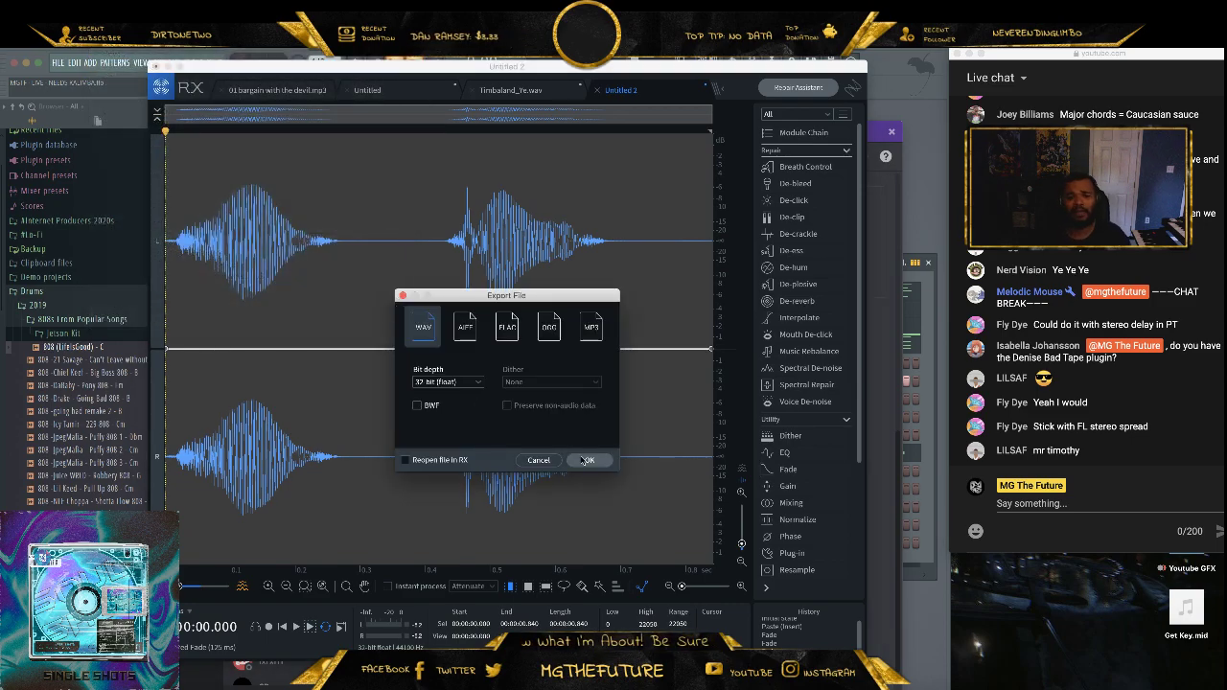
key(Return)
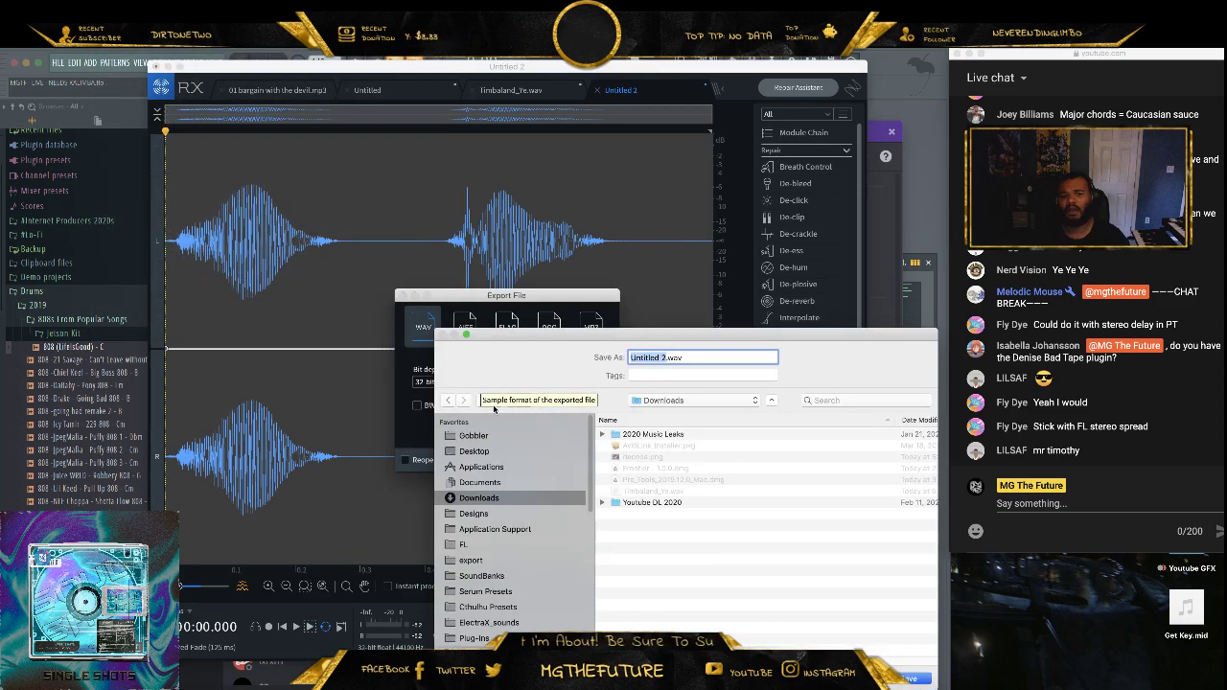
click(471, 451)
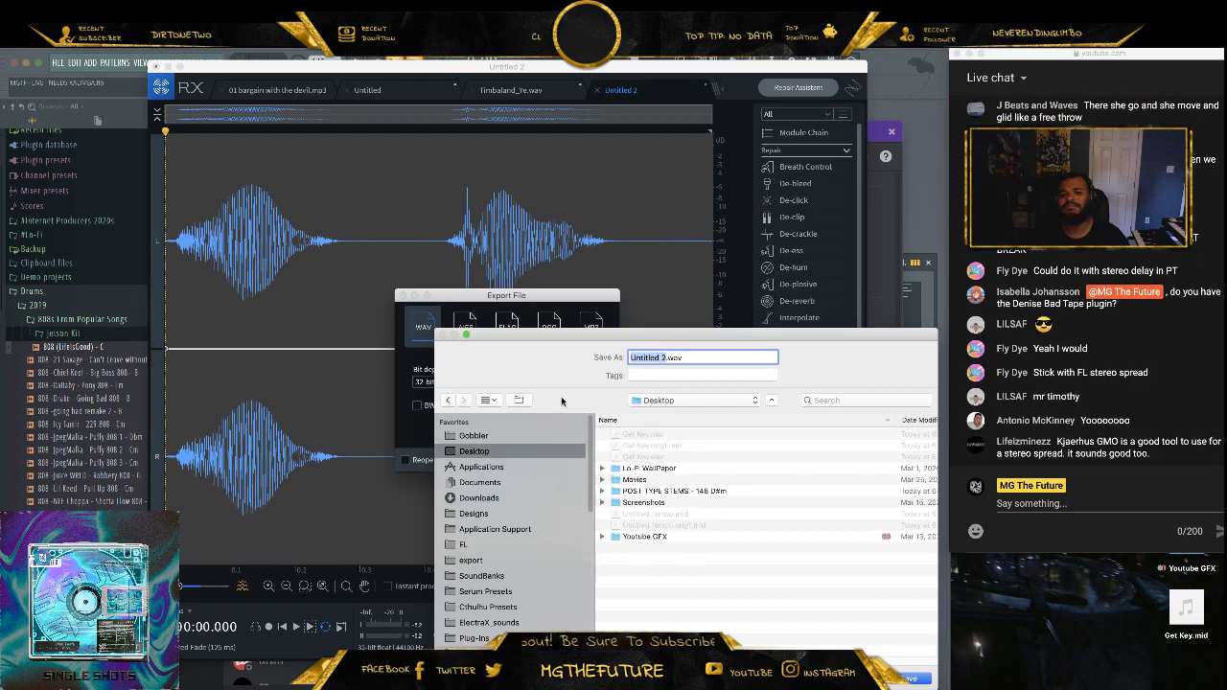
key(Return)
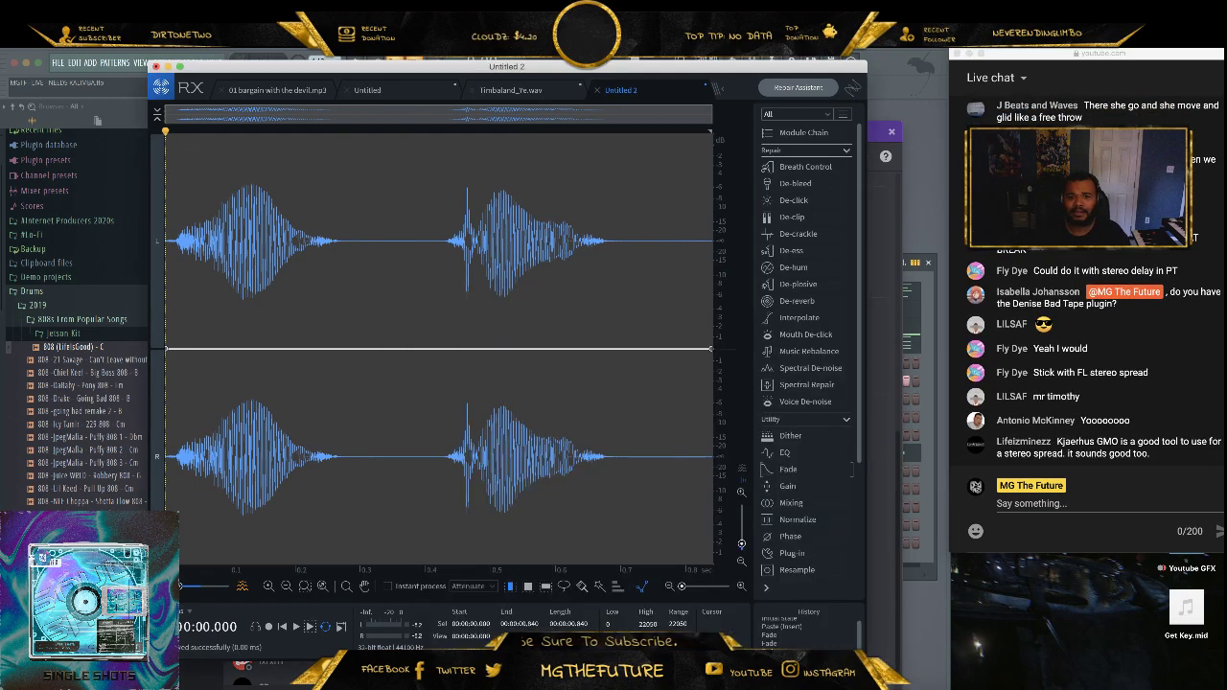
- Clear RX and Discord out of the way to return to FL Studio, and move the live chat window off the desktop's YEET.wav file
click(166, 68)
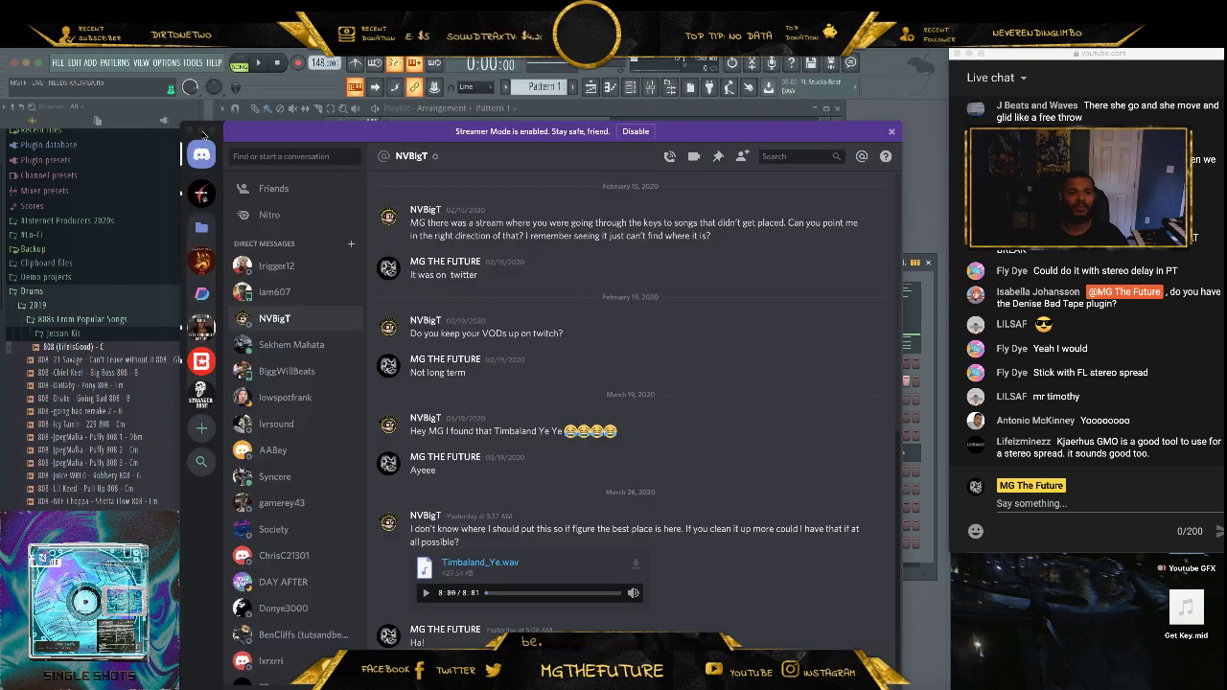
drag(235, 129, 444, 218)
click(410, 220)
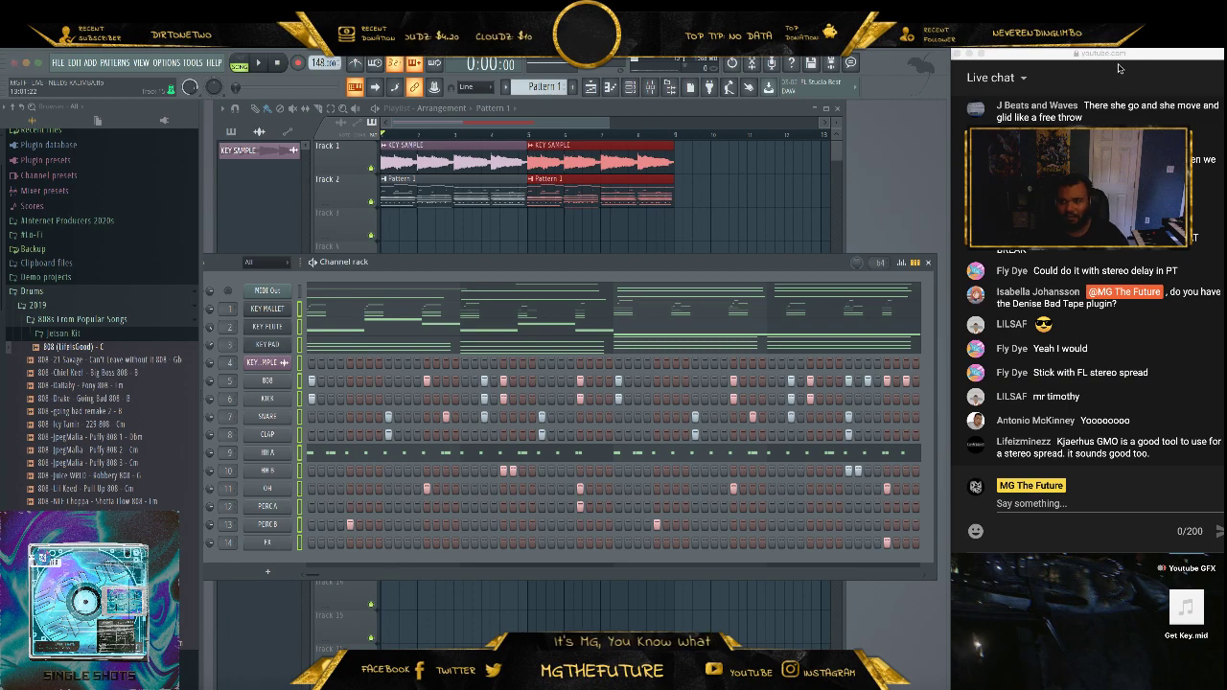
drag(1119, 59, 1131, 417)
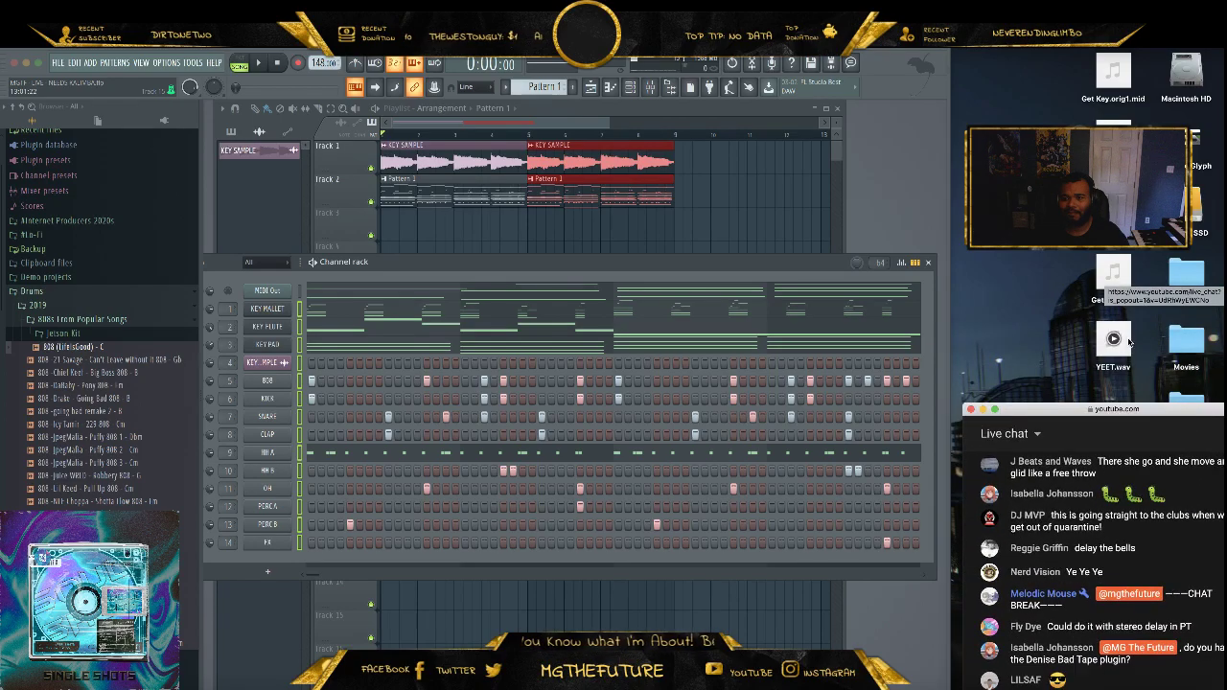
- Import YEET.wav from the desktop onto Track 3 of the playlist and place the clip at the start of bar 1
drag(1130, 342, 477, 242)
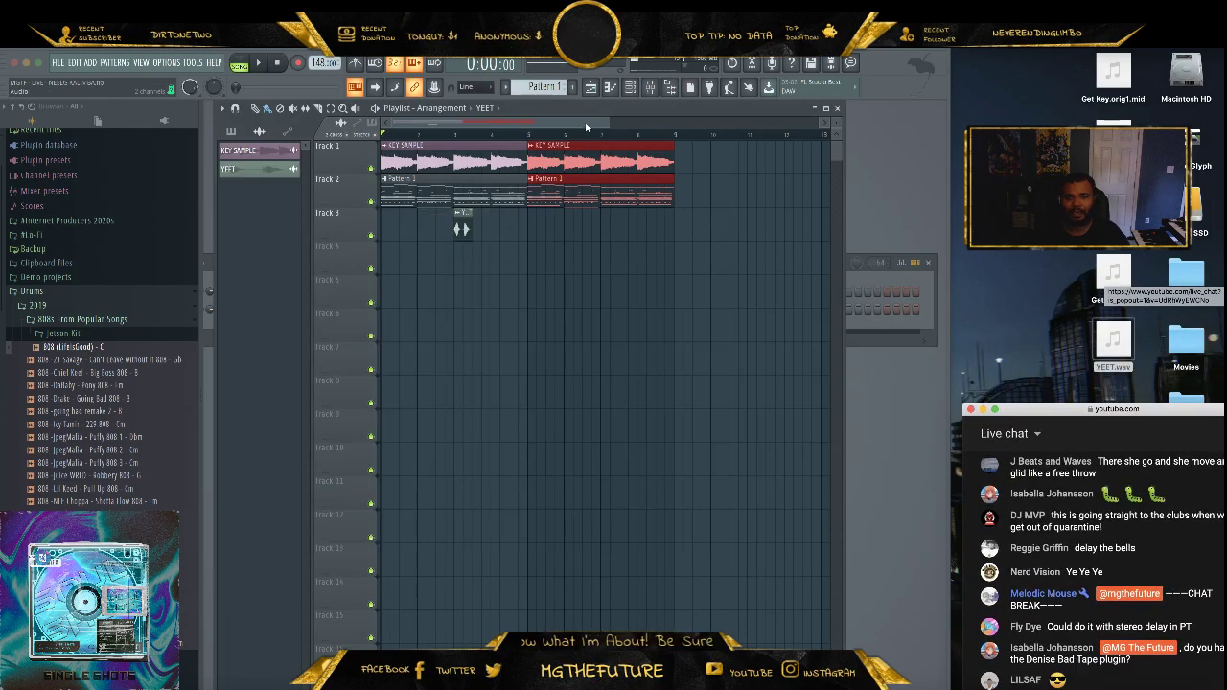
drag(609, 122, 487, 129)
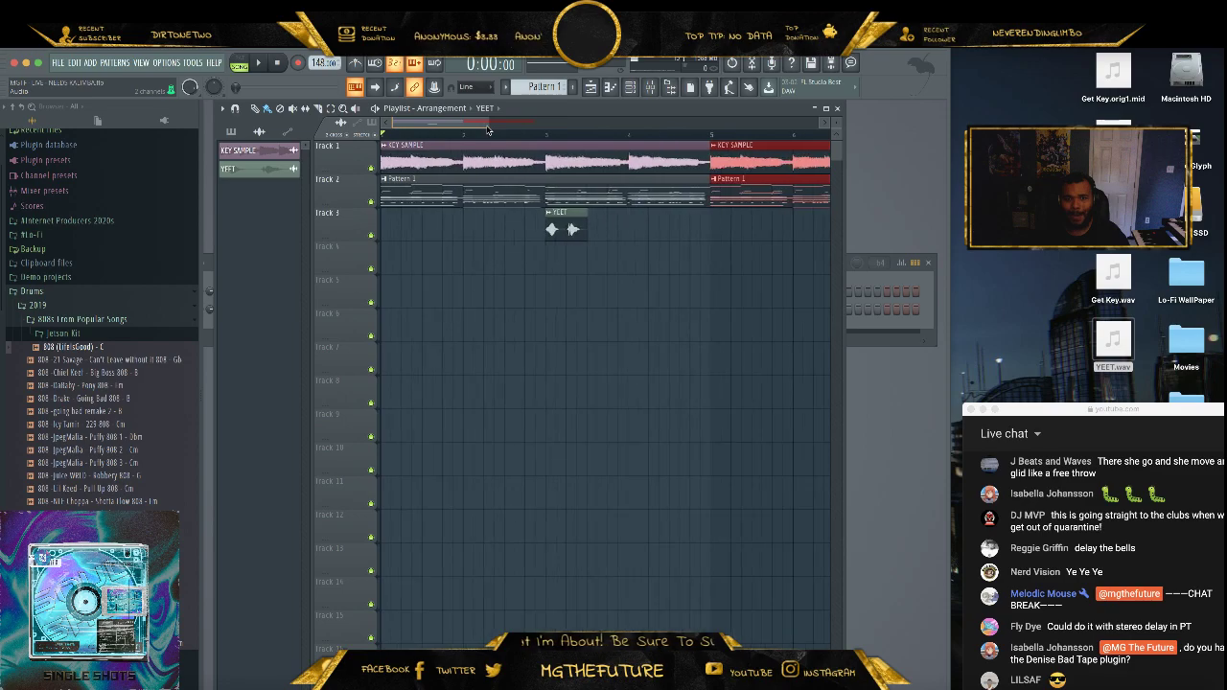
drag(569, 228, 407, 229)
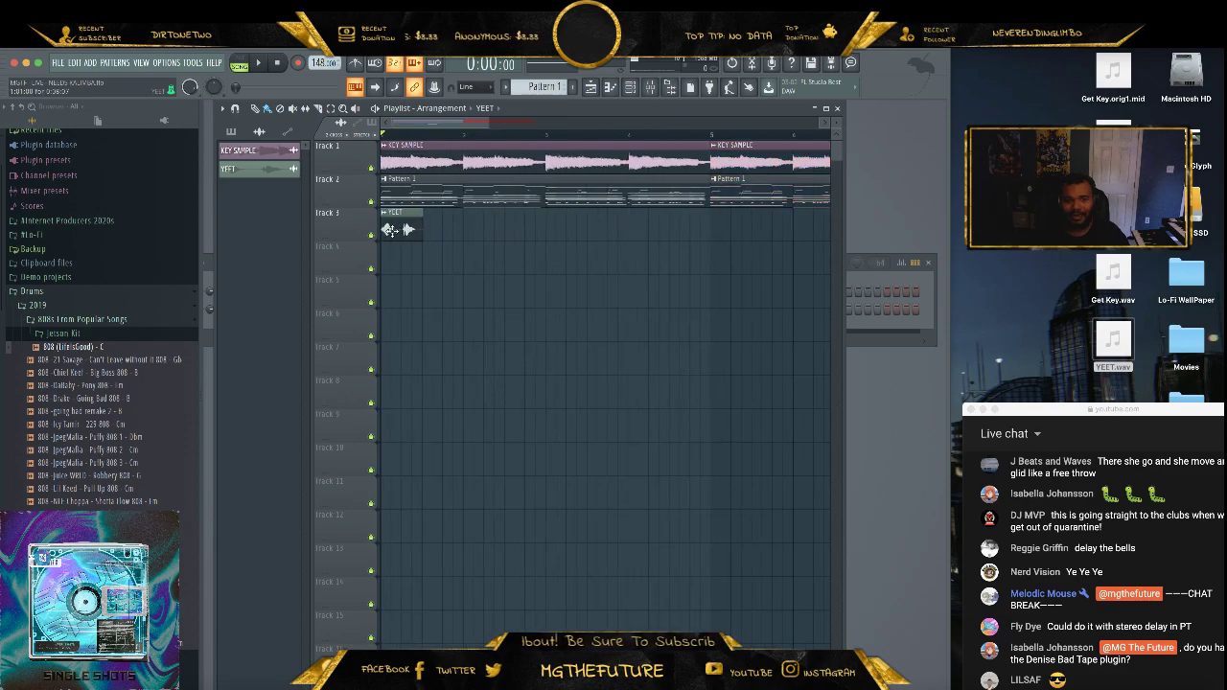
- Slice the YEET clip between its two bursts and move the live chat window back over the desktop files
drag(484, 130, 438, 118)
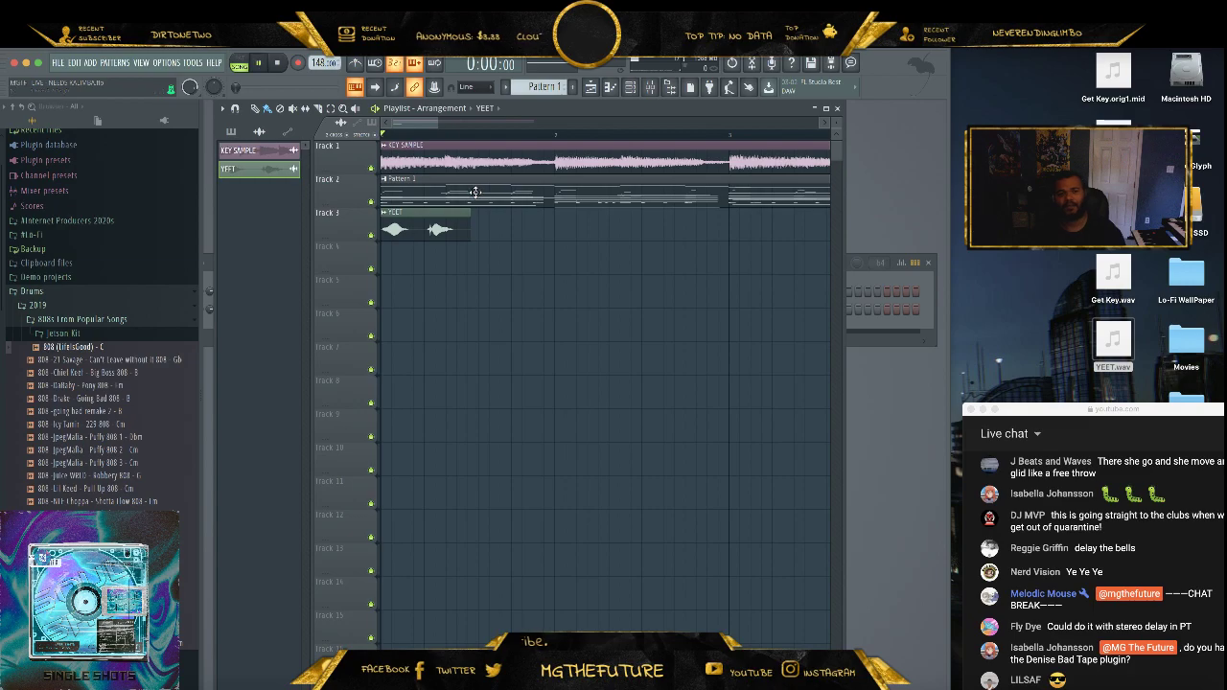
click(305, 109)
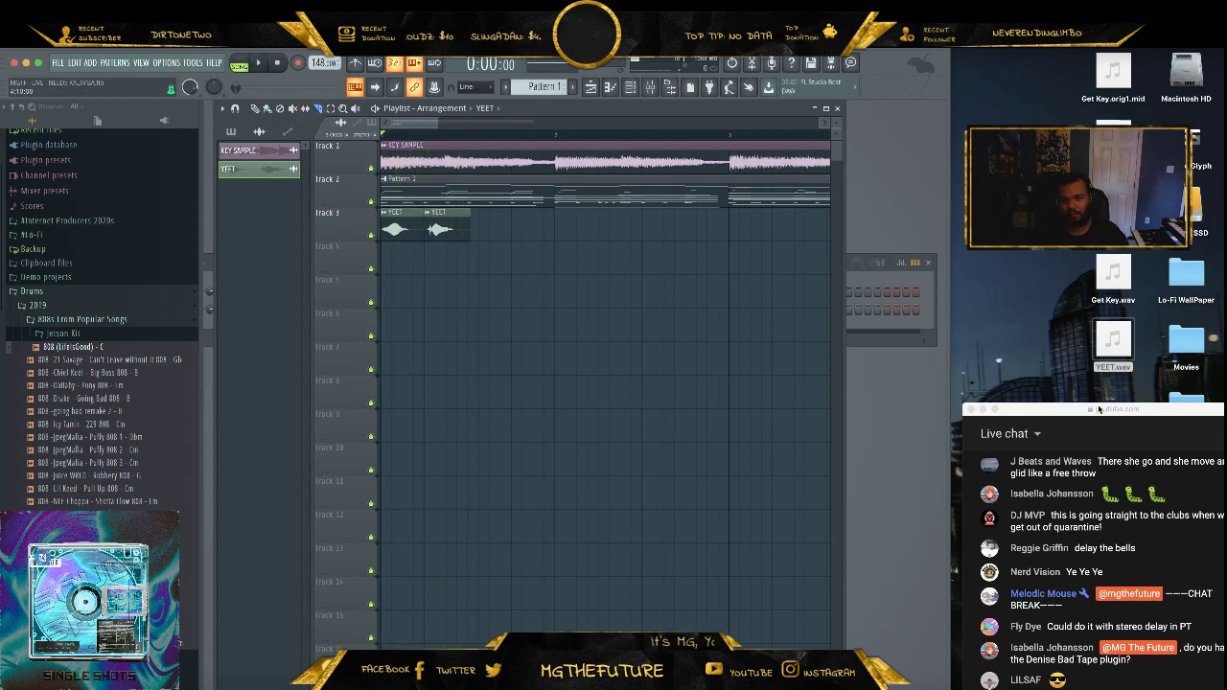
click(1099, 409)
drag(1052, 403, 1017, 55)
- Move the second YEET slice later on Track 3, to step 8 of bar 1, and audition its timing
click(255, 108)
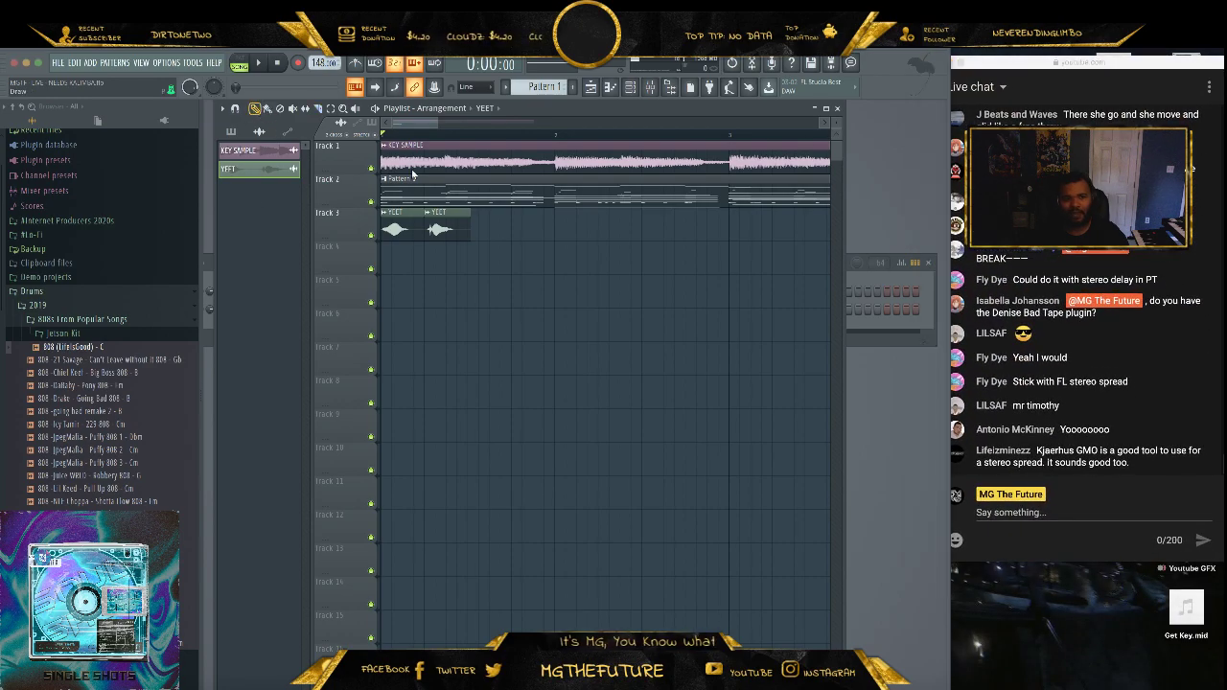
drag(439, 212, 481, 214)
key(space)
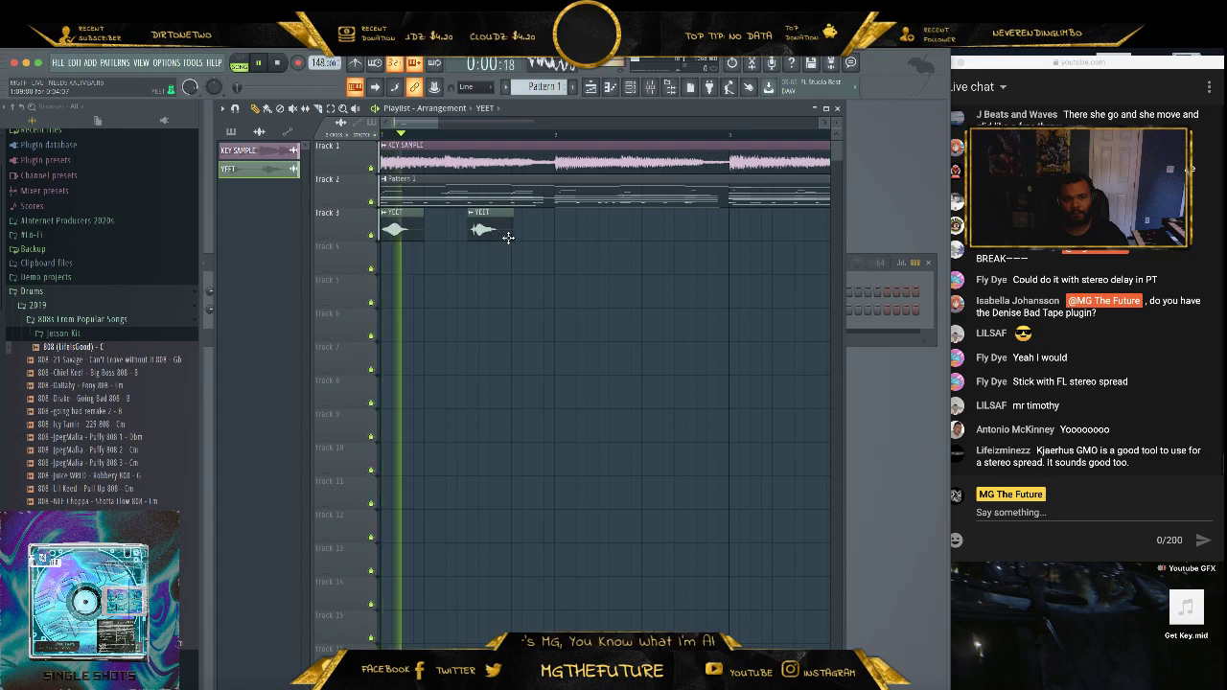
drag(489, 211, 478, 211)
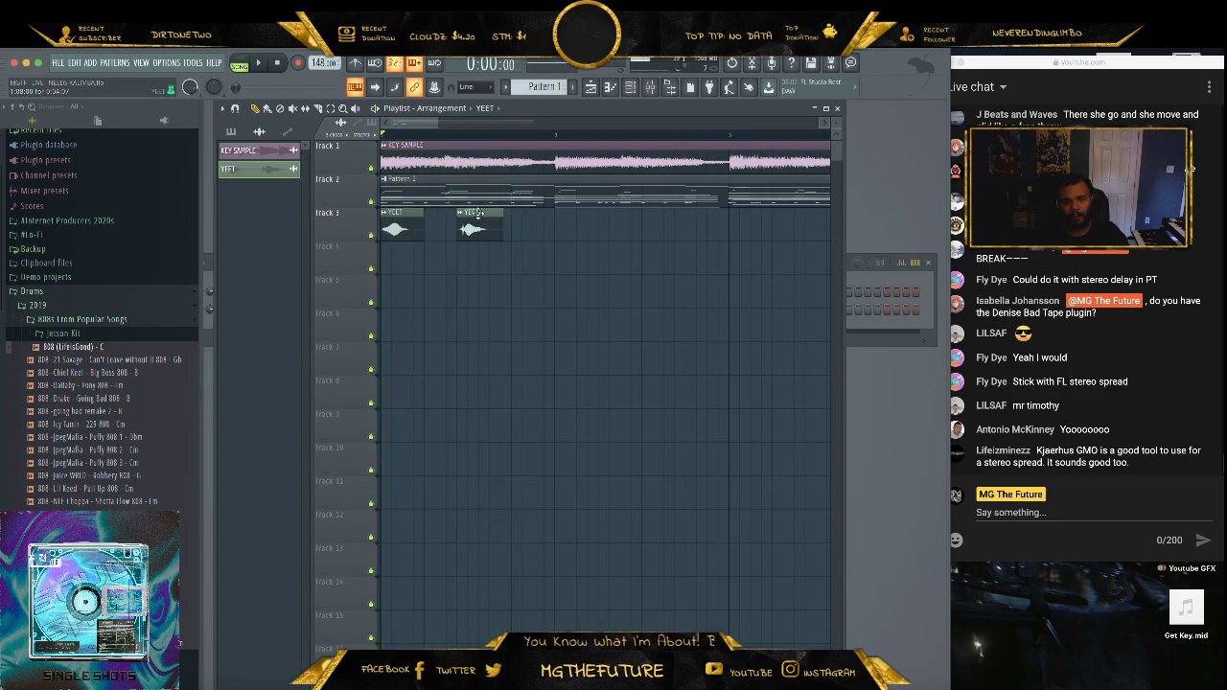
key(space)
key(space)
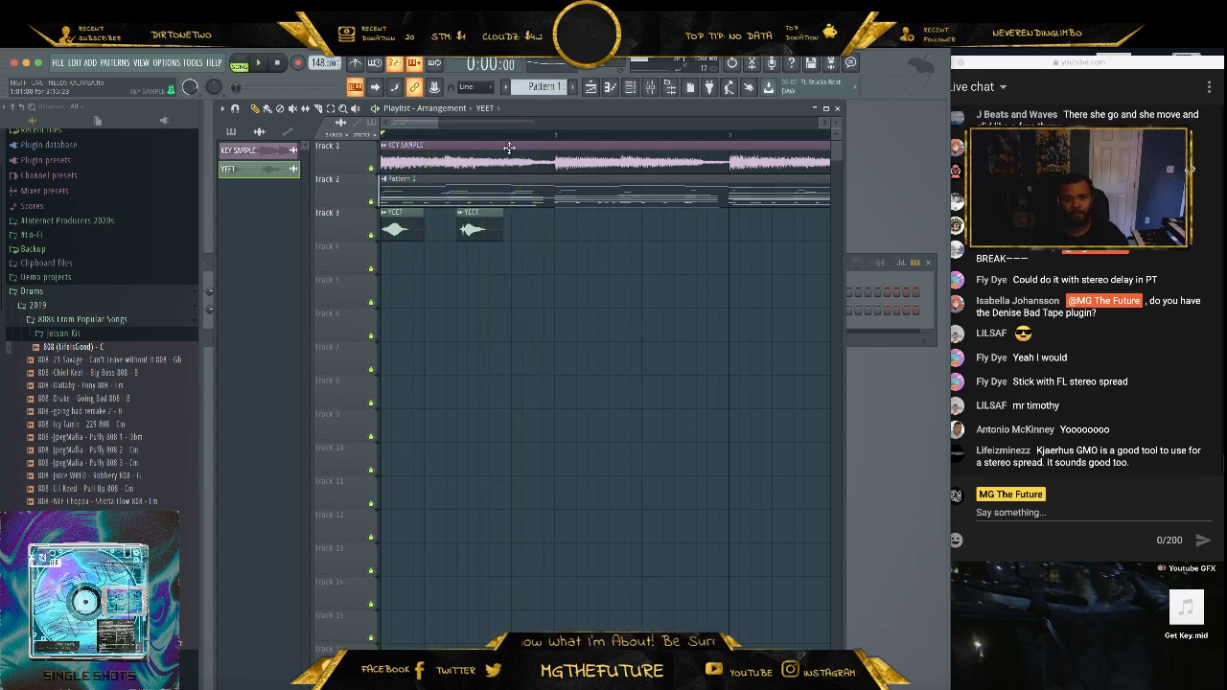
- Set snapping to none, then nudge the second YEET slice slightly later on Track 3 while auditioning its timing
drag(438, 124, 403, 129)
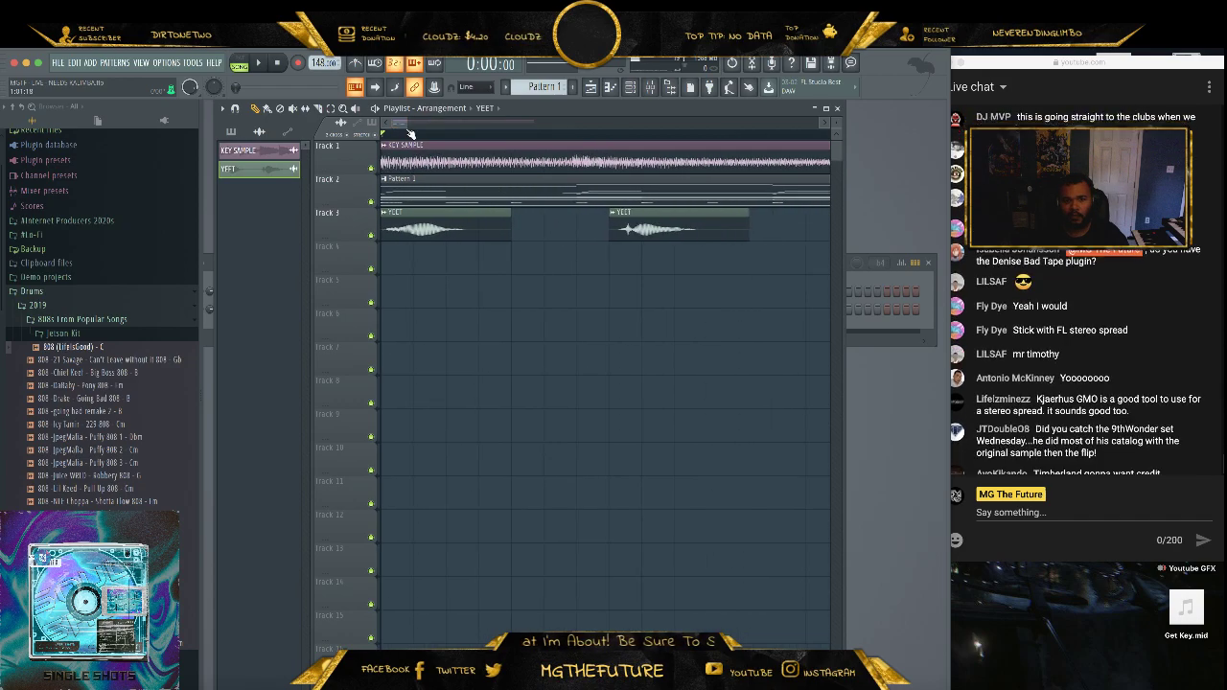
click(467, 86)
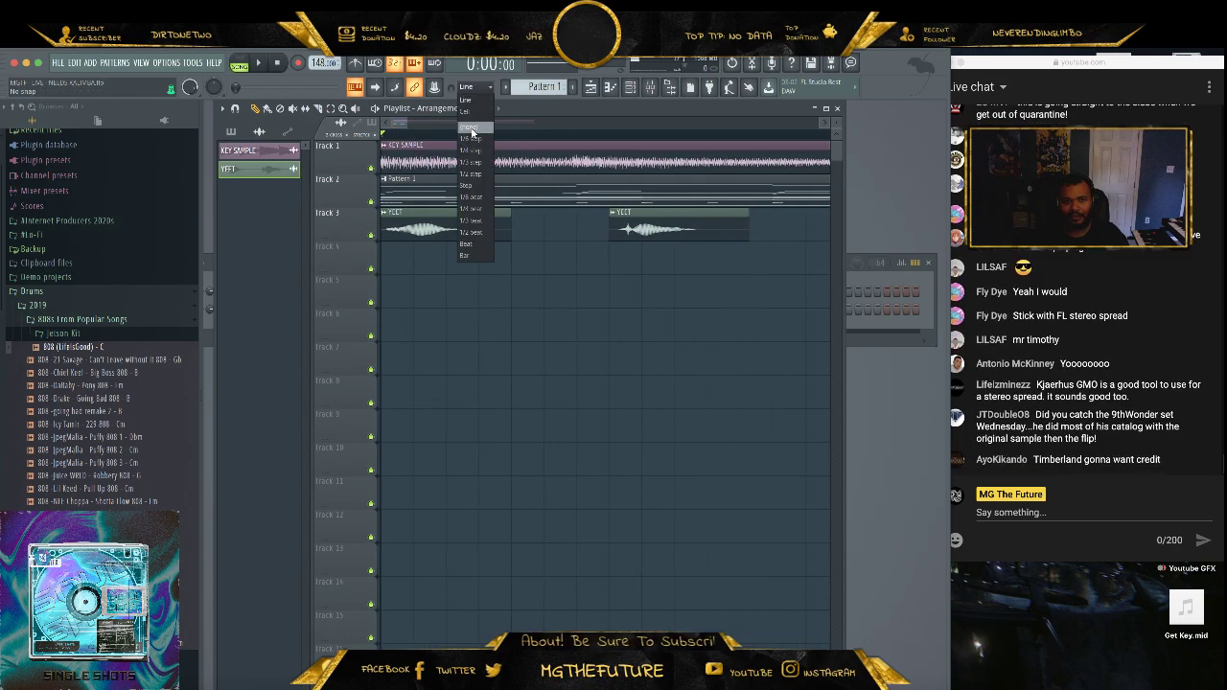
click(467, 127)
drag(690, 229, 696, 228)
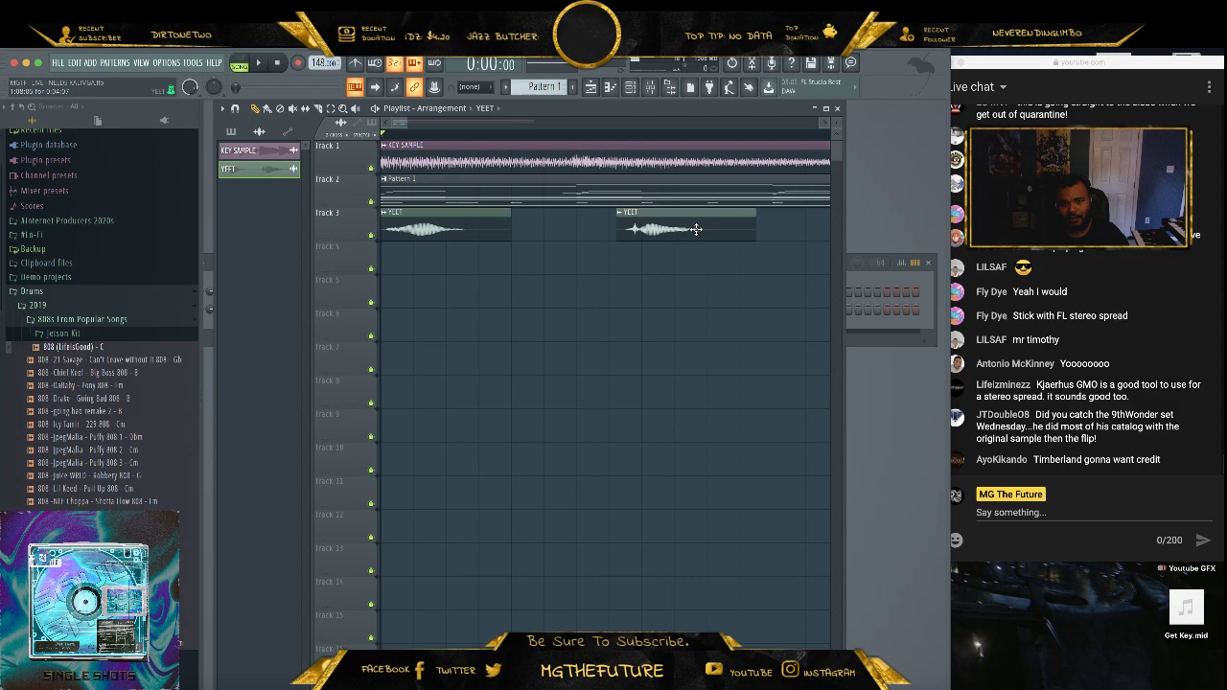
key(space)
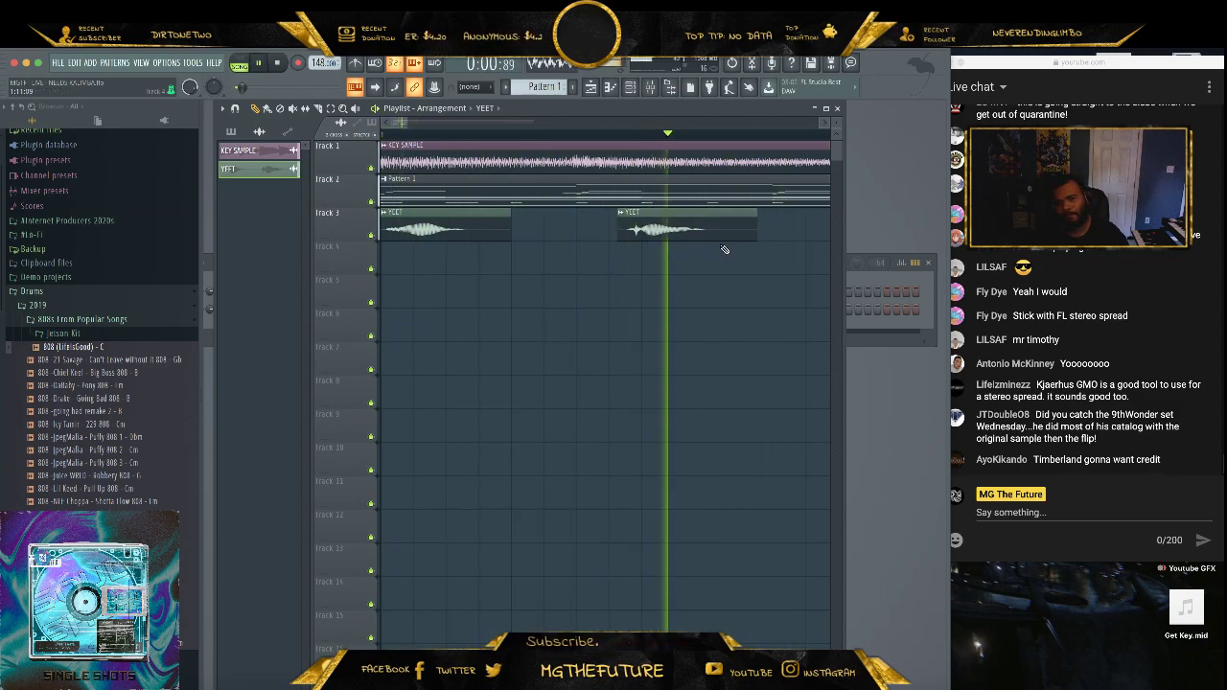
key(space)
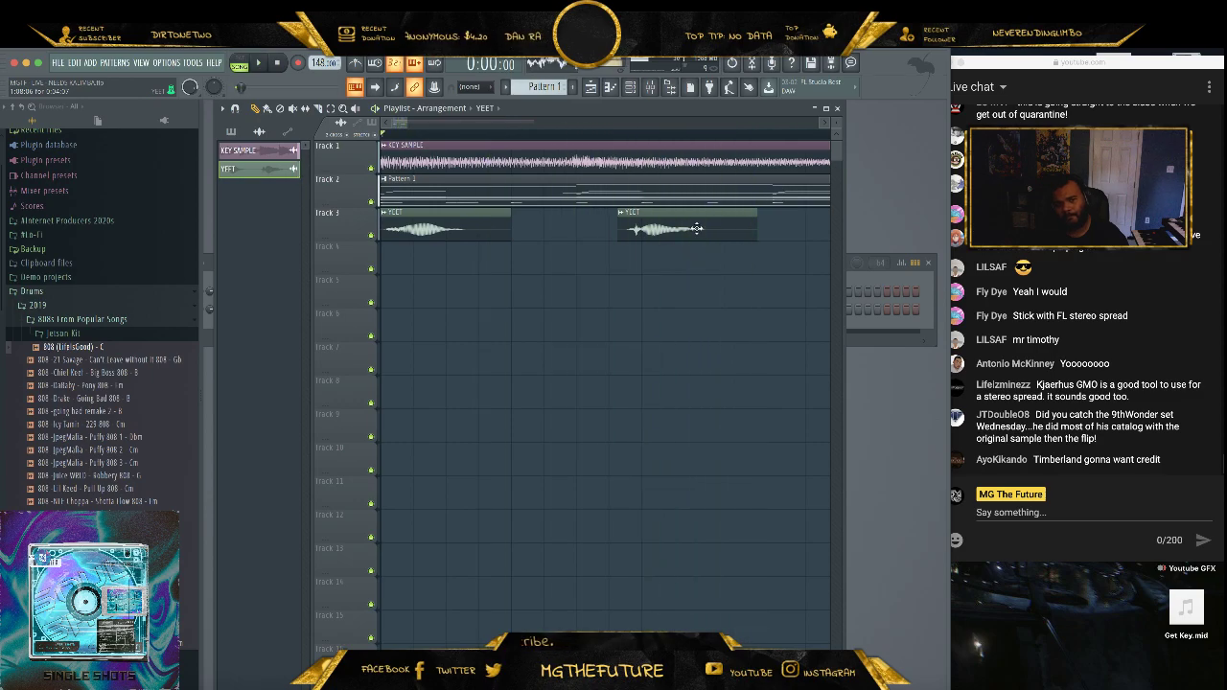
mouse_move(697, 228)
mouse_down()
mouse_move(614, 236)
mouse_move(689, 228)
mouse_up()
key(space)
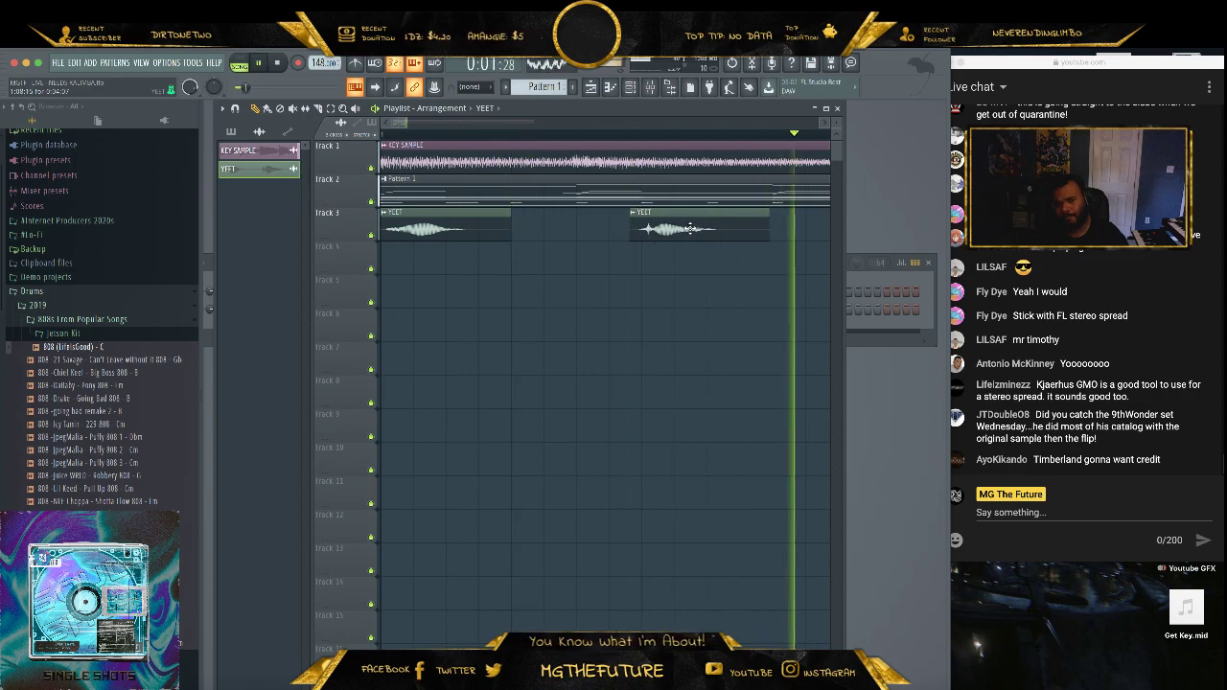
- Stop playback, set snapping to Line and duplicate the two YEET slices from bar 1 to bar 2 on Track 3
key(space)
drag(410, 122, 475, 122)
click(365, 228)
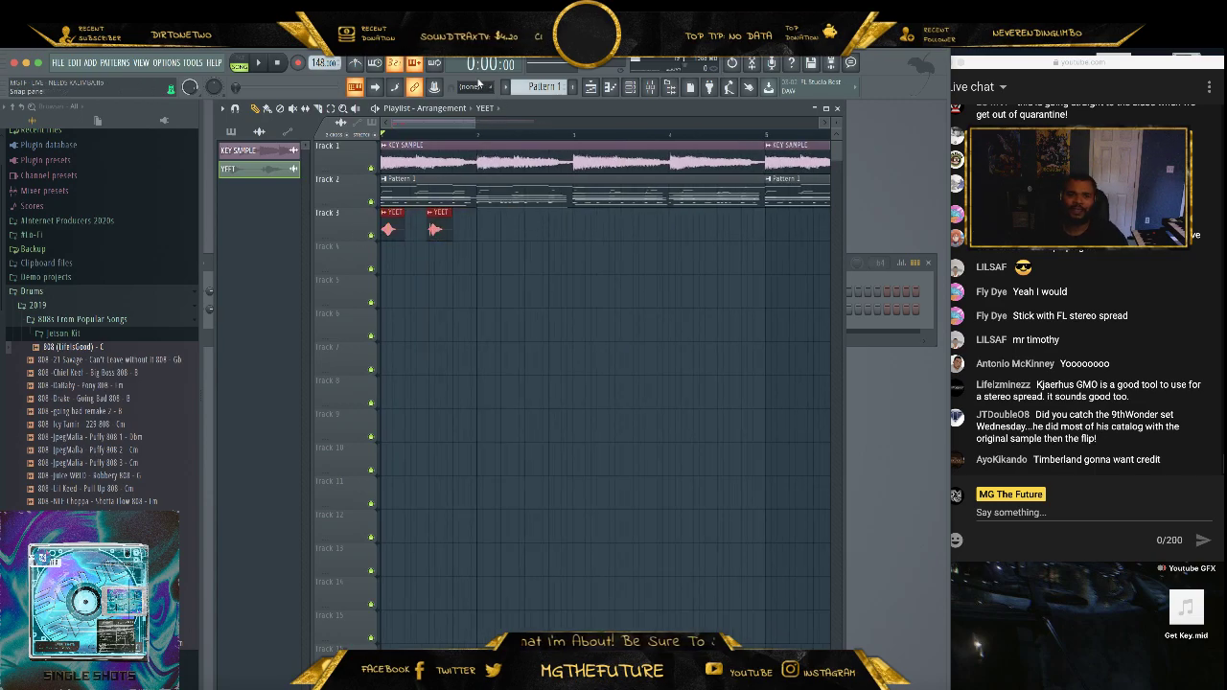
click(477, 85)
click(474, 97)
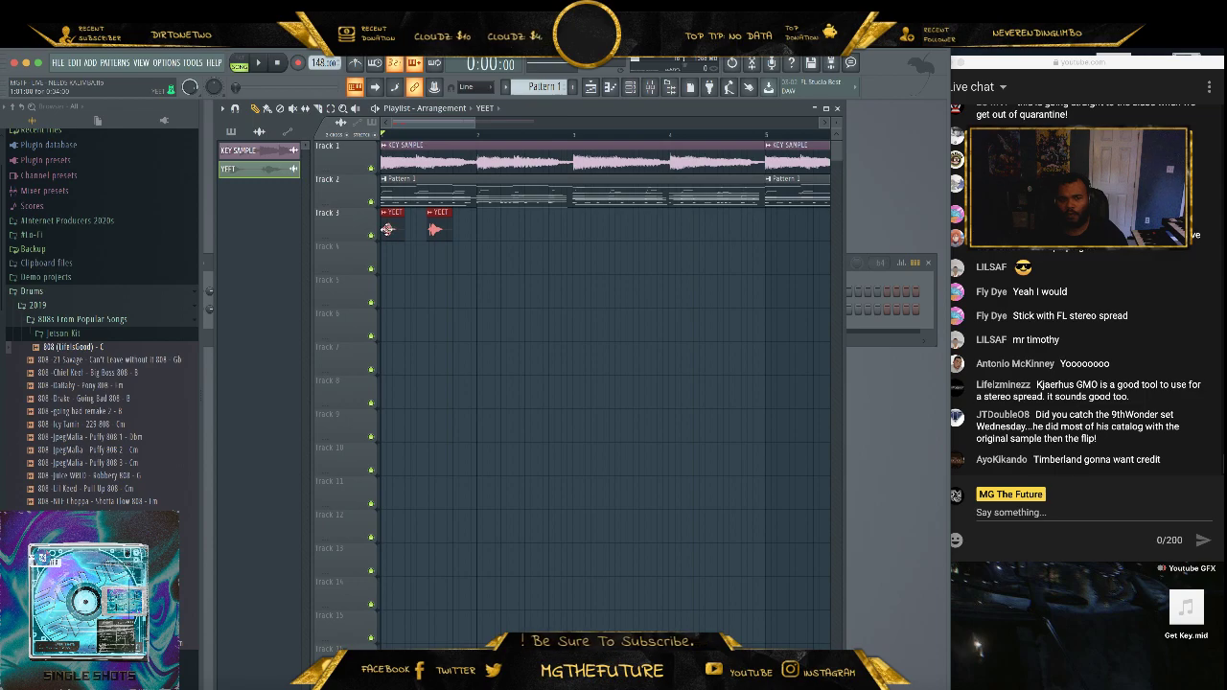
drag(388, 228, 484, 230)
- Duplicate the four YEET slices from bars 1–2 into bars 3–4 on Track 3 during playback
drag(598, 238, 413, 232)
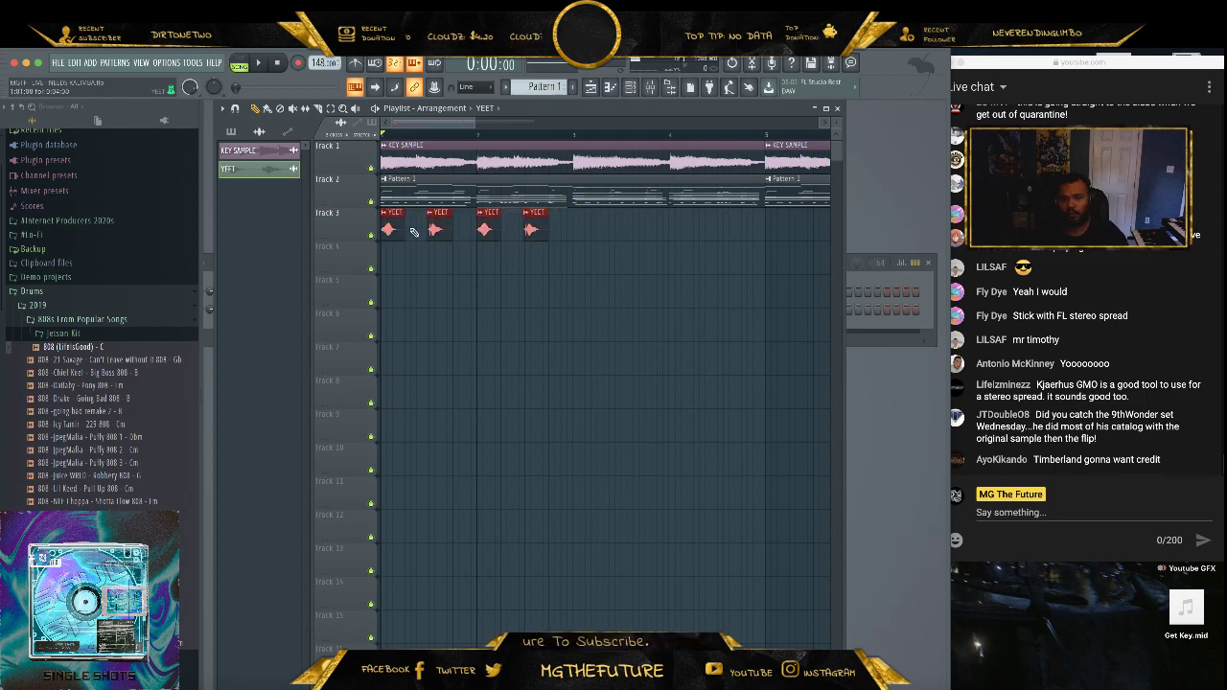
key(space)
click(649, 258)
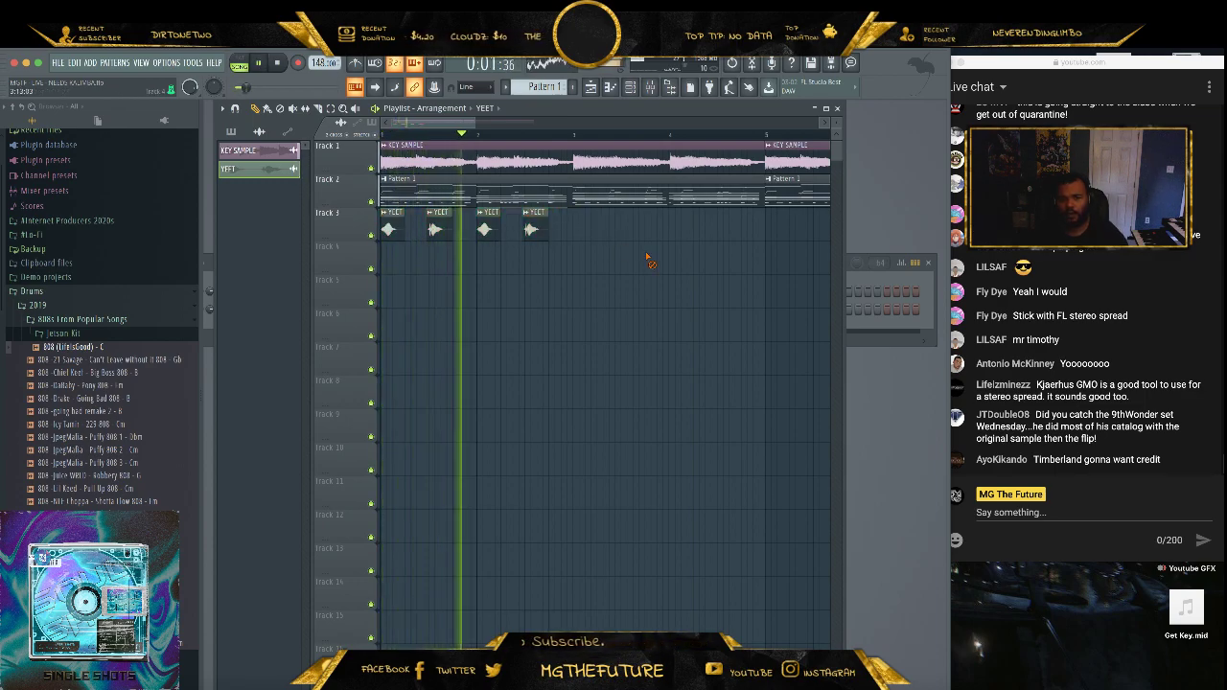
mouse_move(604, 236)
mouse_down()
mouse_move(386, 230)
mouse_move(581, 230)
mouse_up()
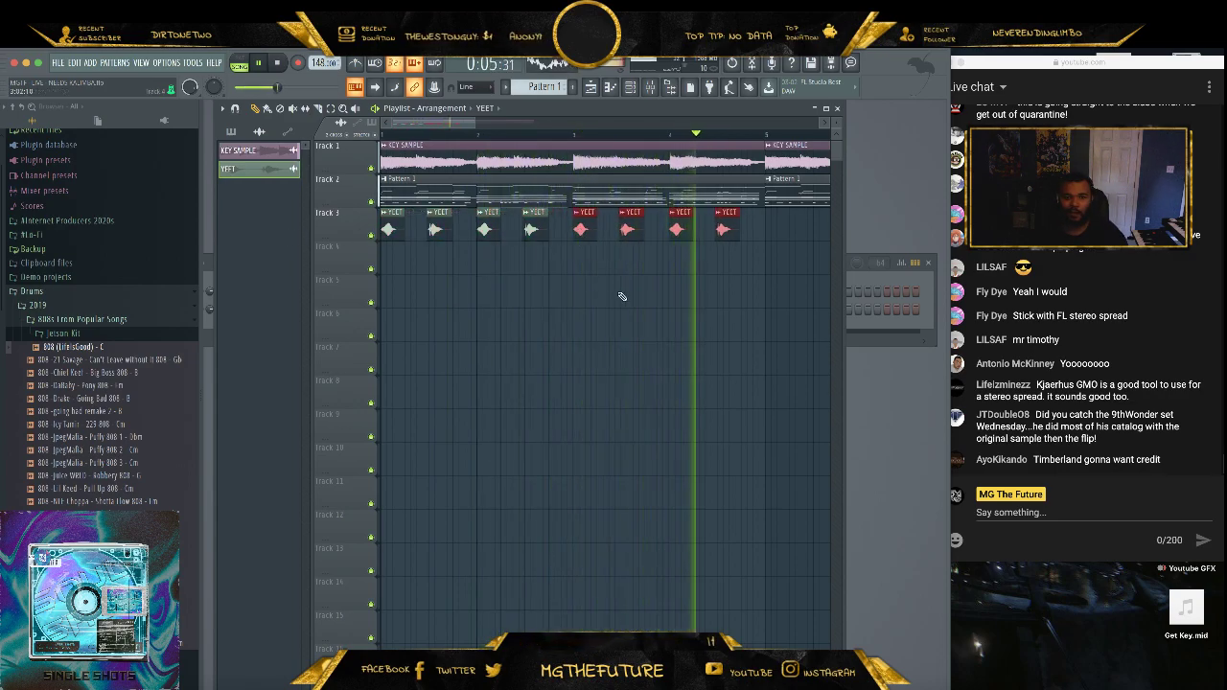
ctrl+click(754, 255)
- Audition the YEET loop from the start, both with the key sample on Track 1 and with that track muted
drag(480, 122, 565, 122)
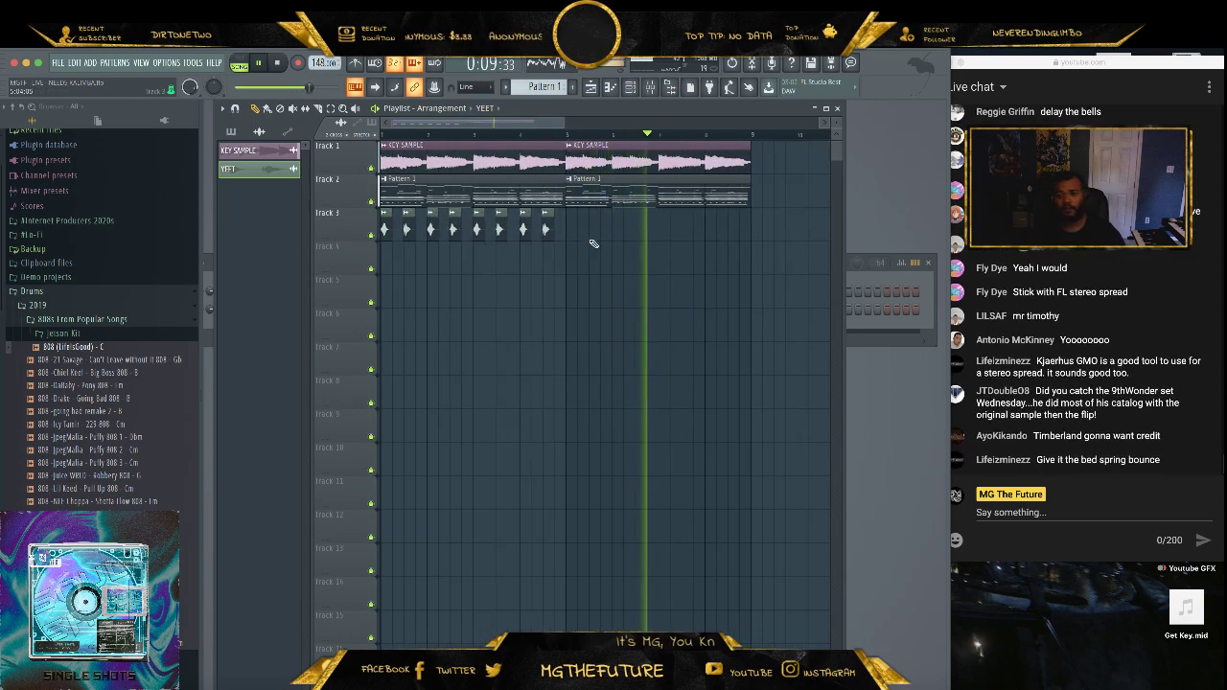
key(space)
key(space)
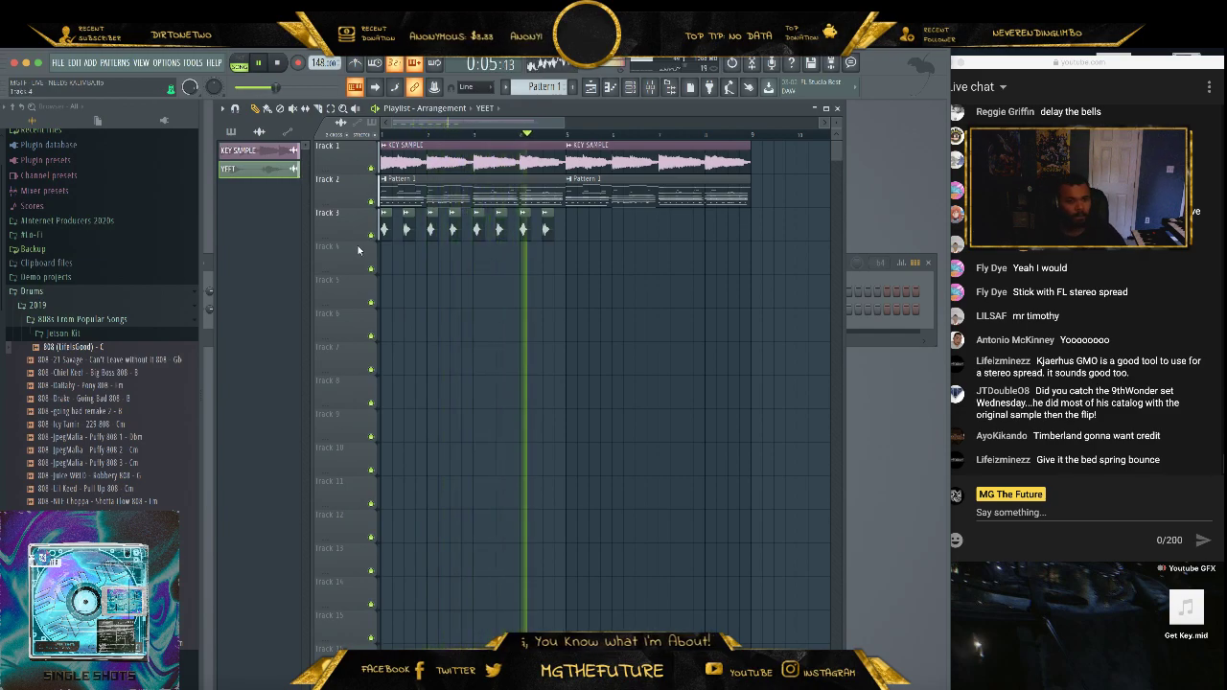
click(371, 169)
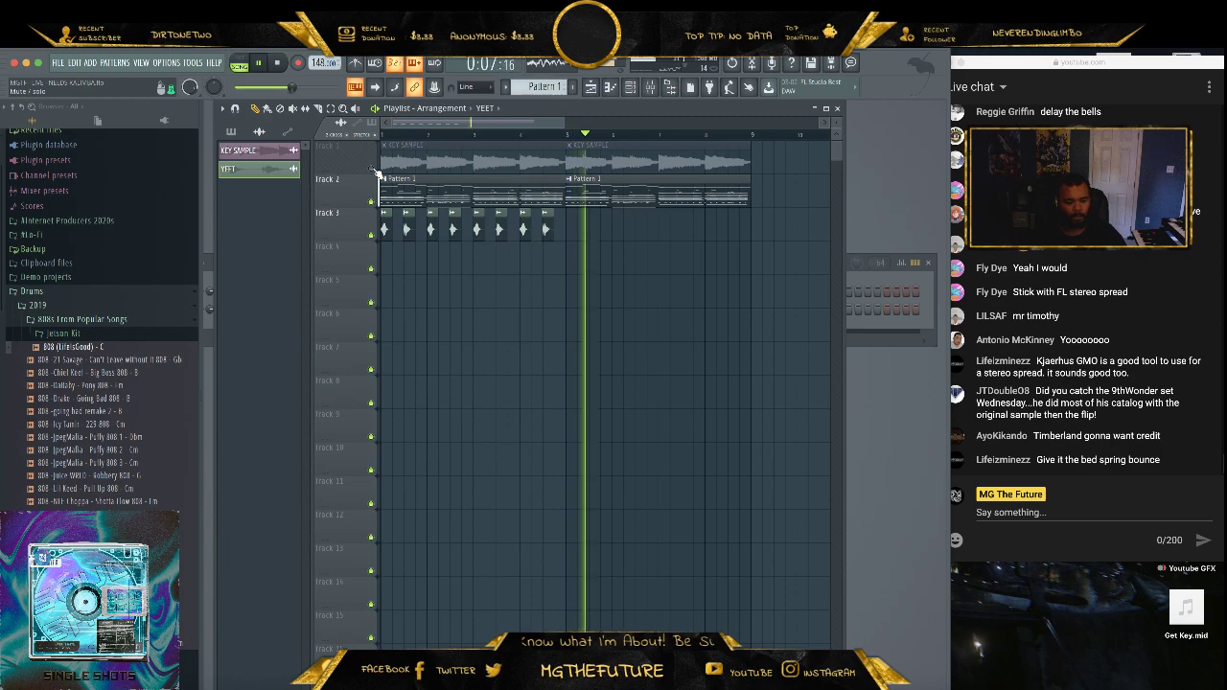
key(space)
key(space)
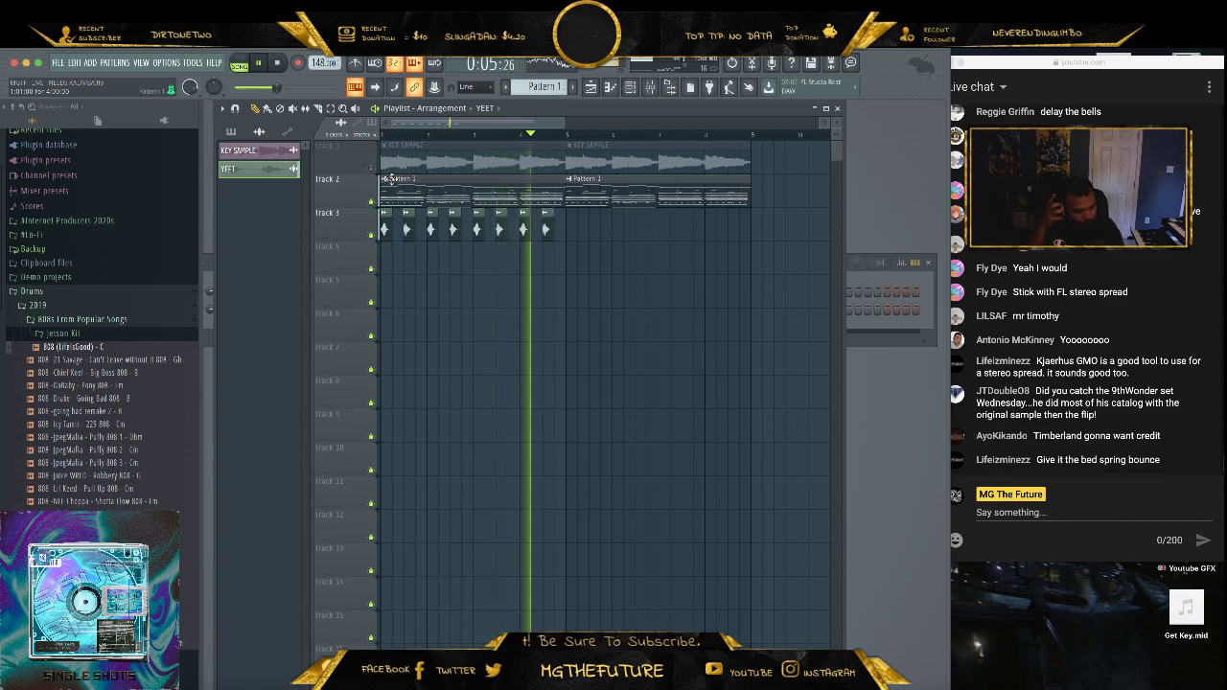
- Stop playback and duplicate all eight YEET slices from bars 1–4 into bars 5–8 on Track 3
key(space)
click(364, 235)
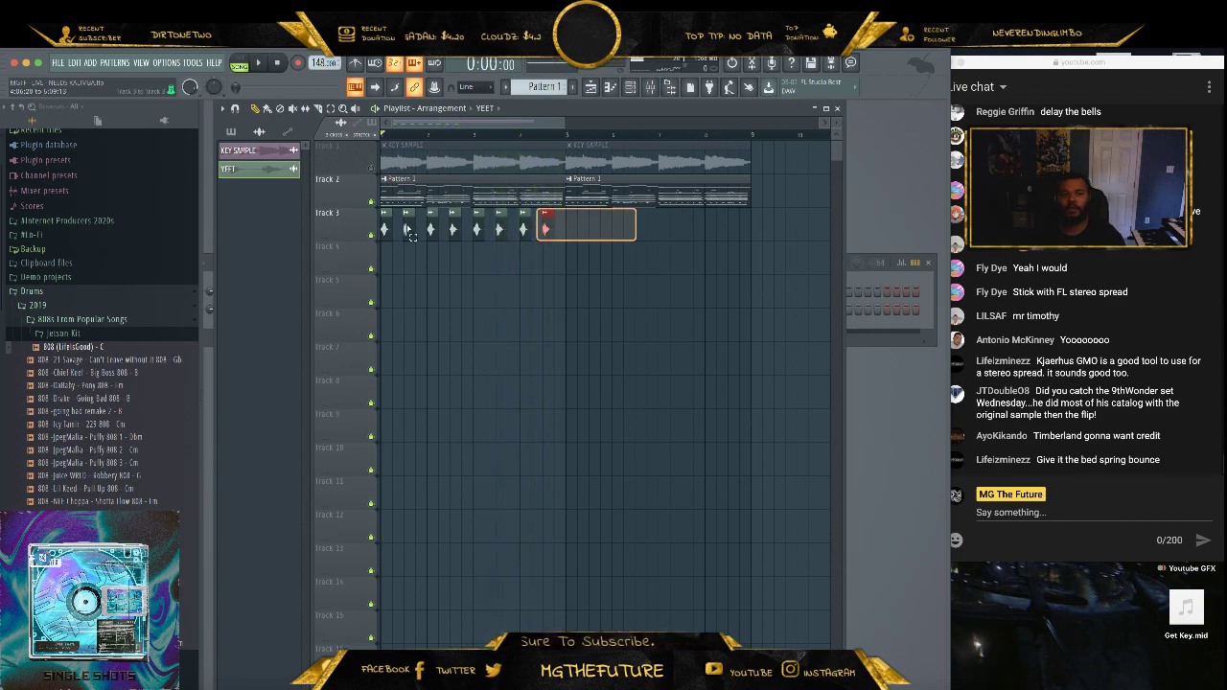
drag(385, 231, 570, 236)
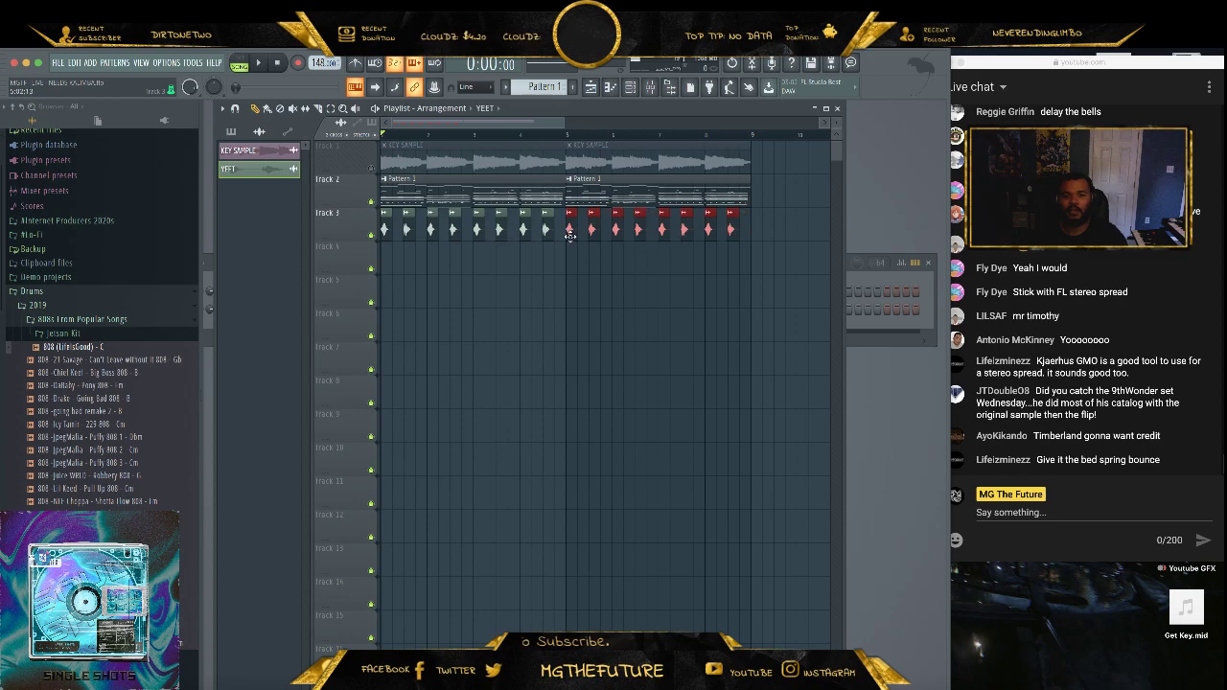
click(658, 317)
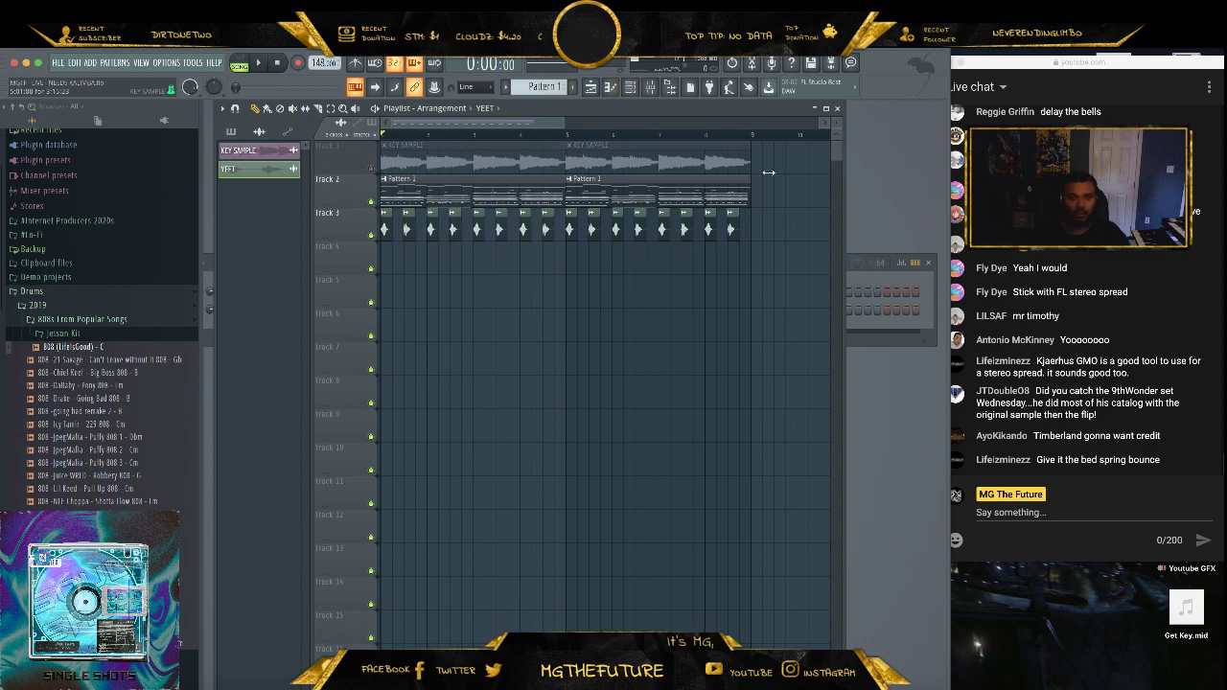
- Route the YEET channel to mixer insert 19
key(F6)
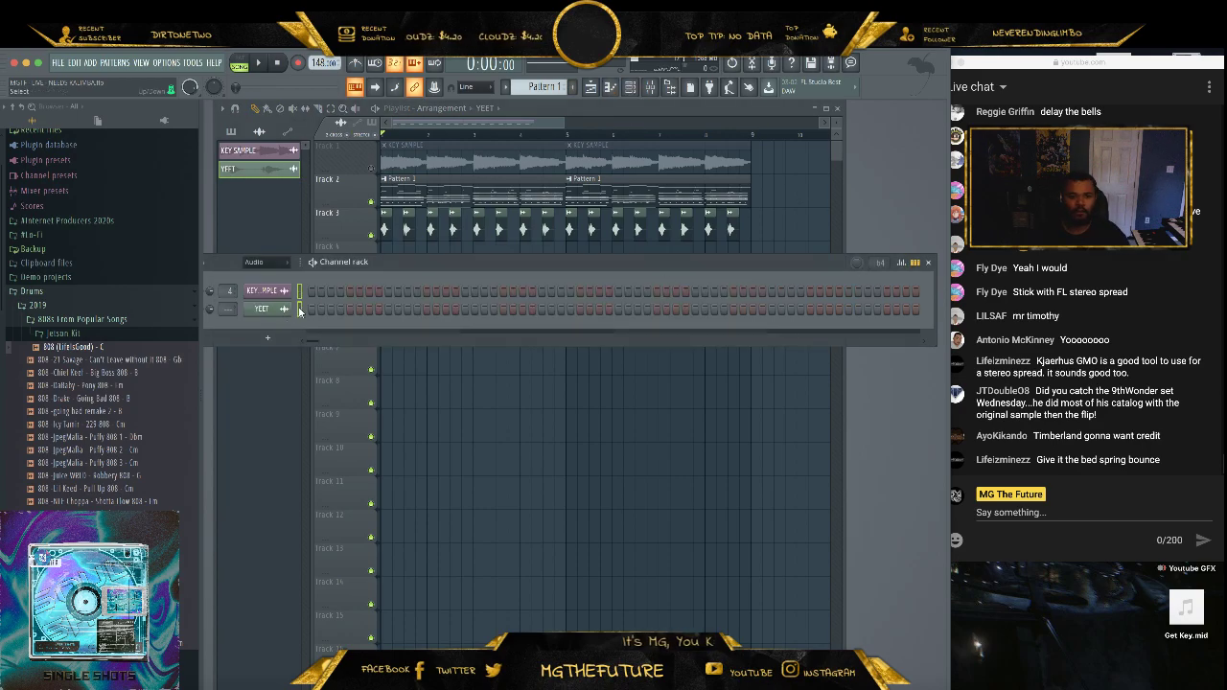
key(F9)
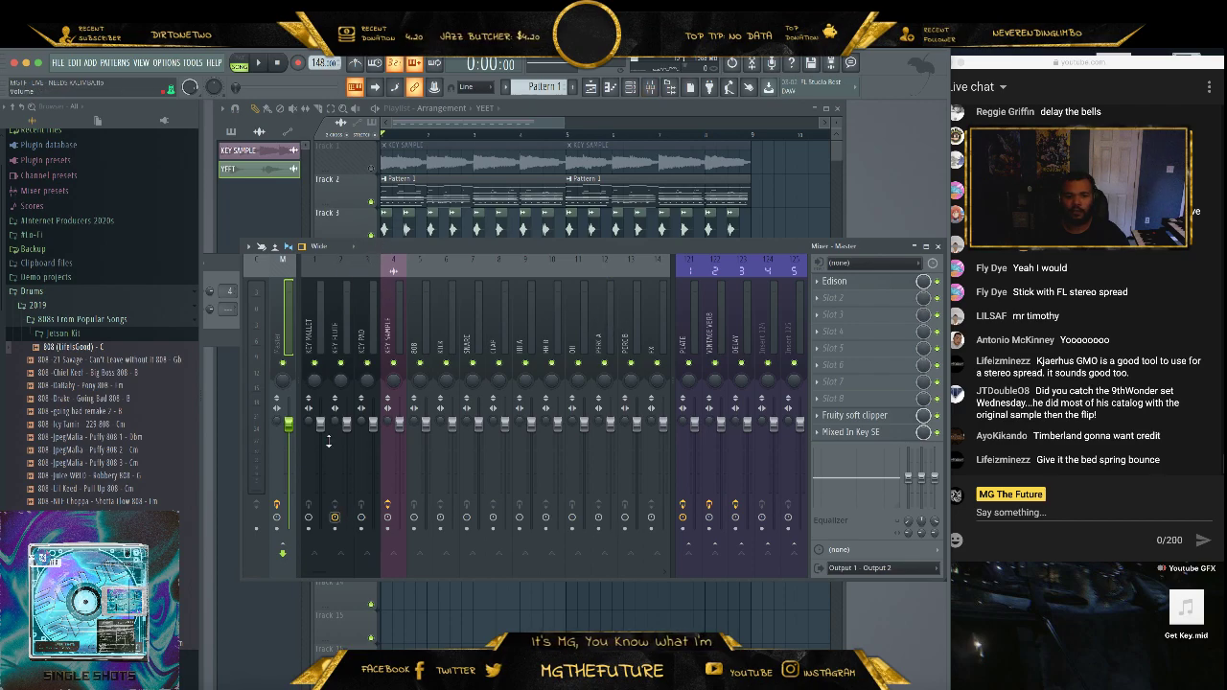
drag(321, 575, 353, 575)
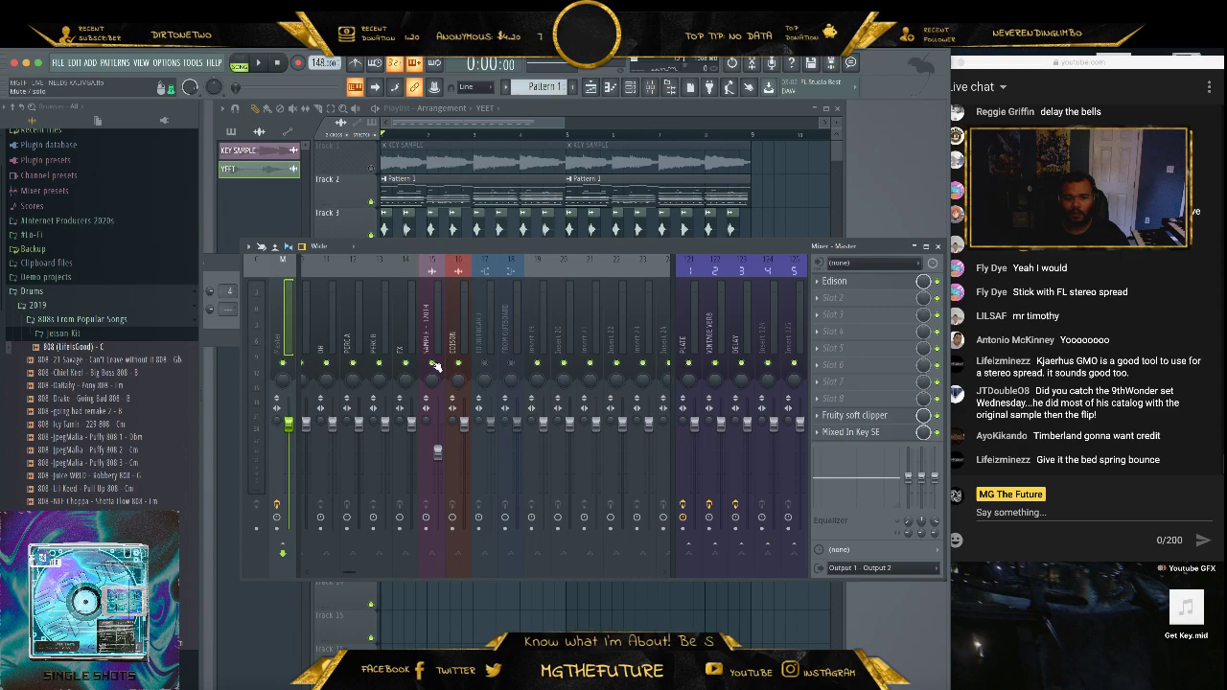
right_click(538, 261)
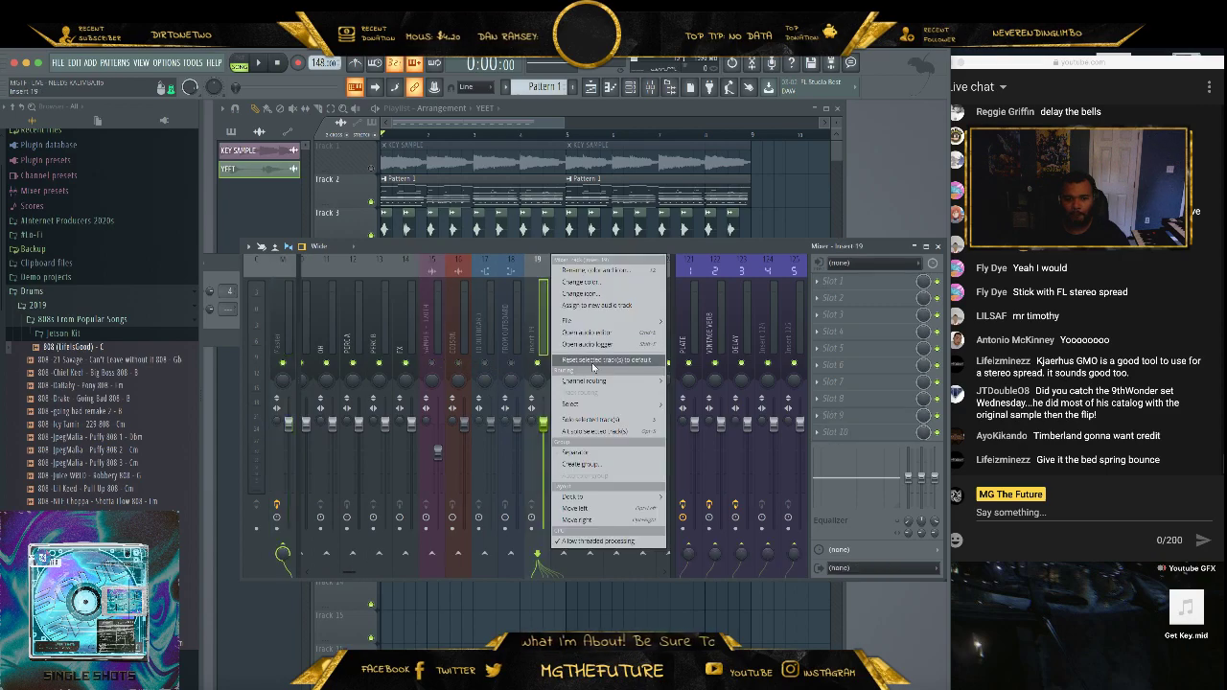
mouse_move(639, 383)
click(688, 382)
- Play the arrangement from the start, unmute the key sample on Track 1 and stop playback
key(space)
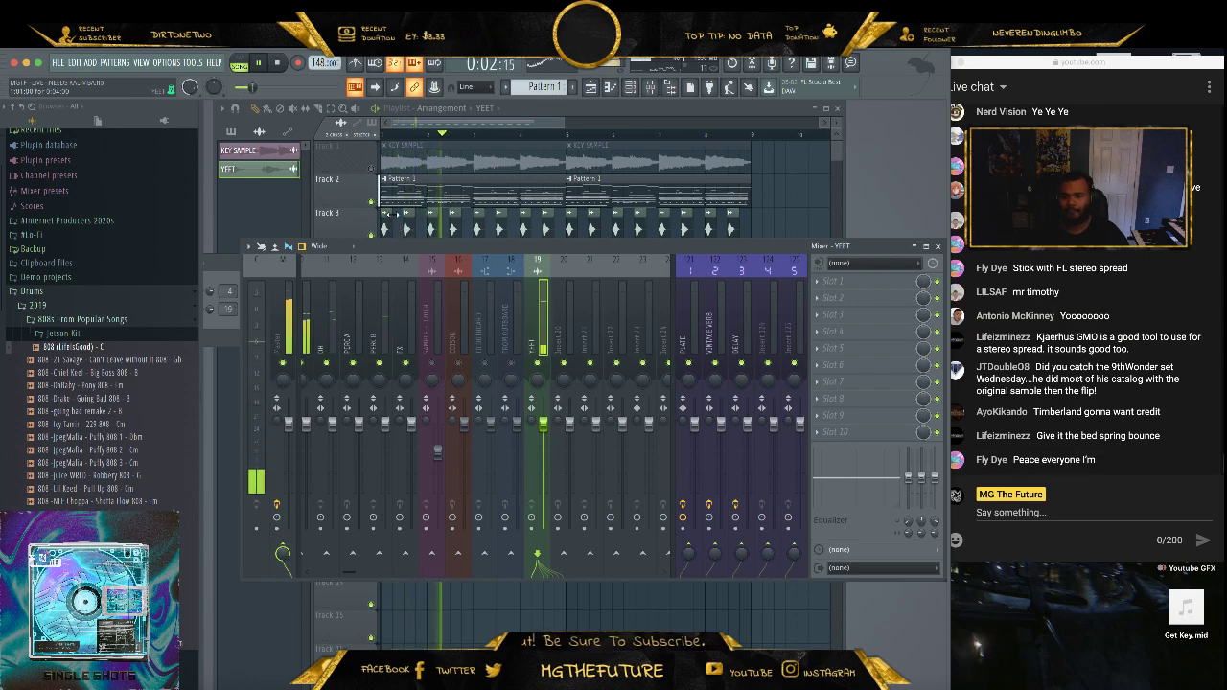
click(1092, 381)
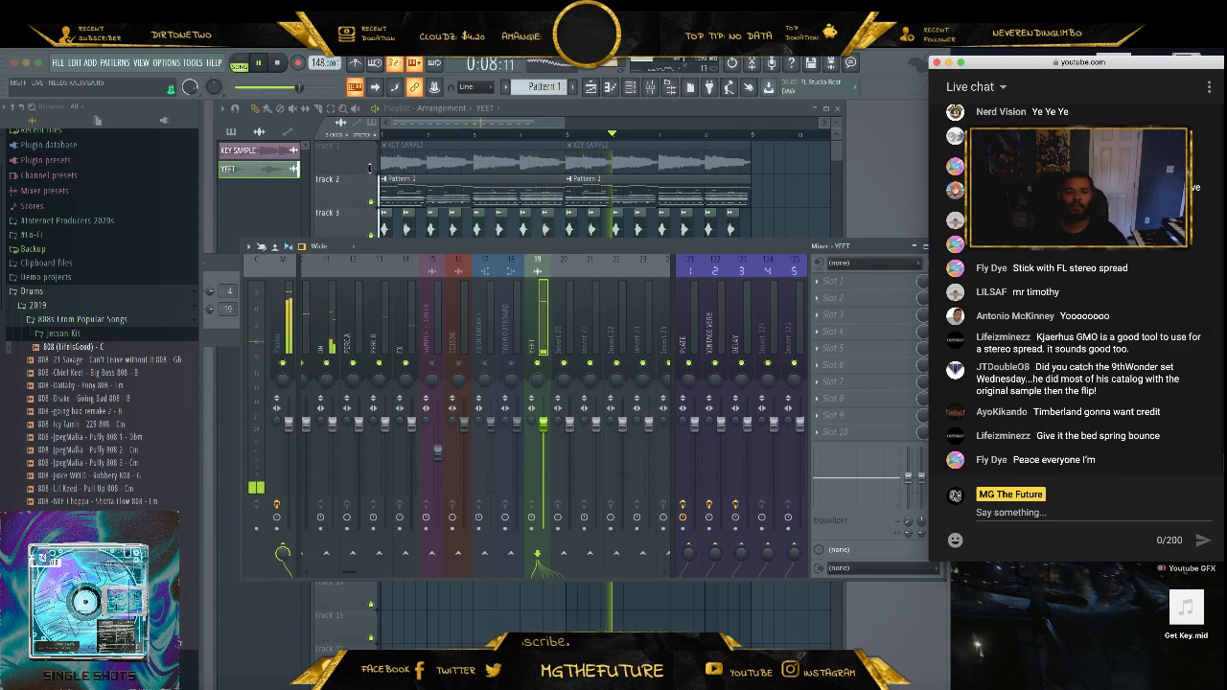
click(391, 182)
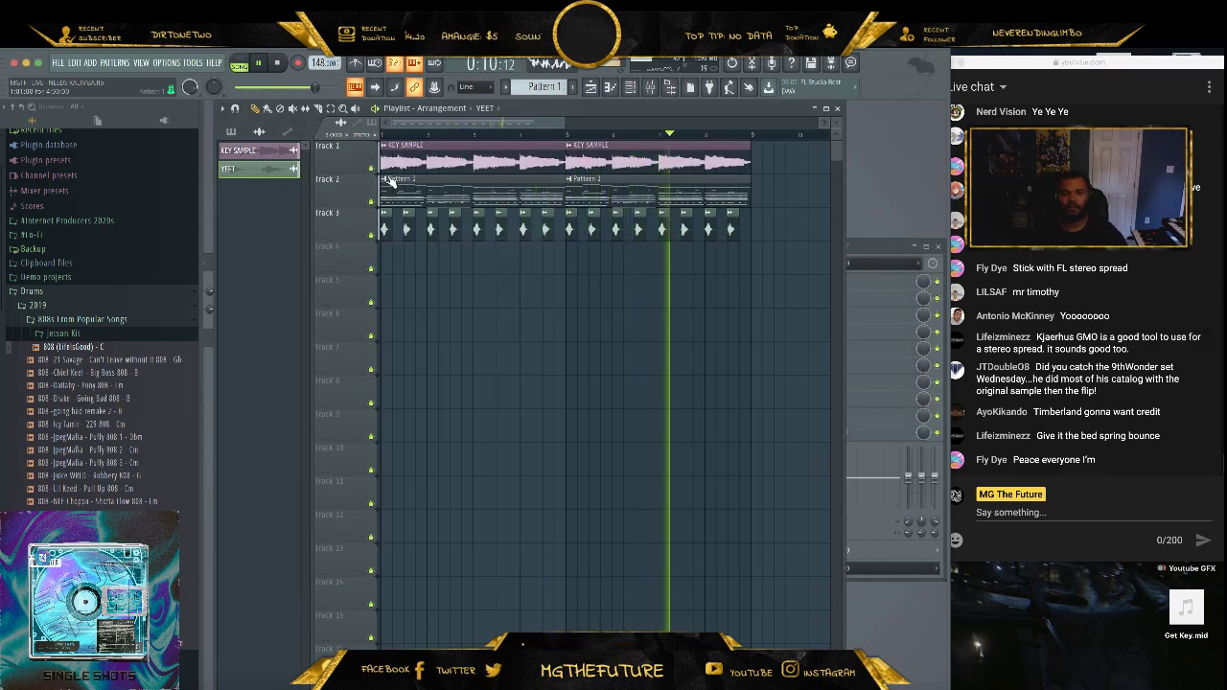
key(space)
- Switch to Finder, open the desktop folder POST TYPE STEMS - 148 D#m and move all its WAV files to the Trash
key(super+o)
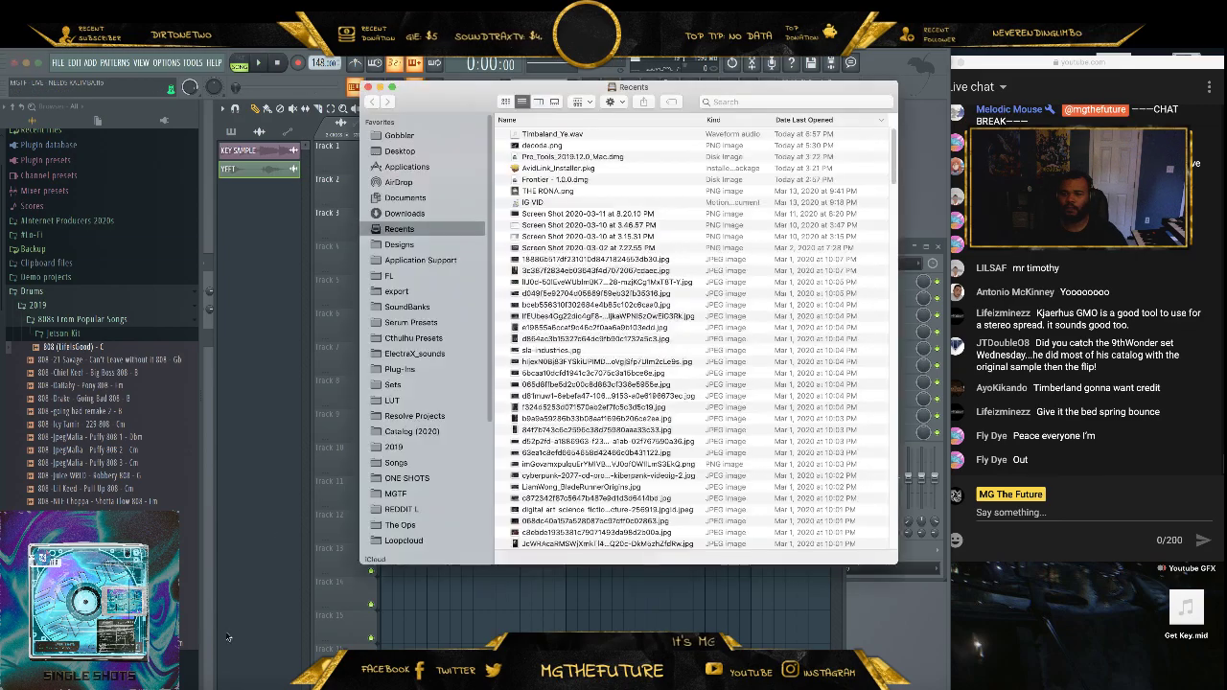
click(420, 152)
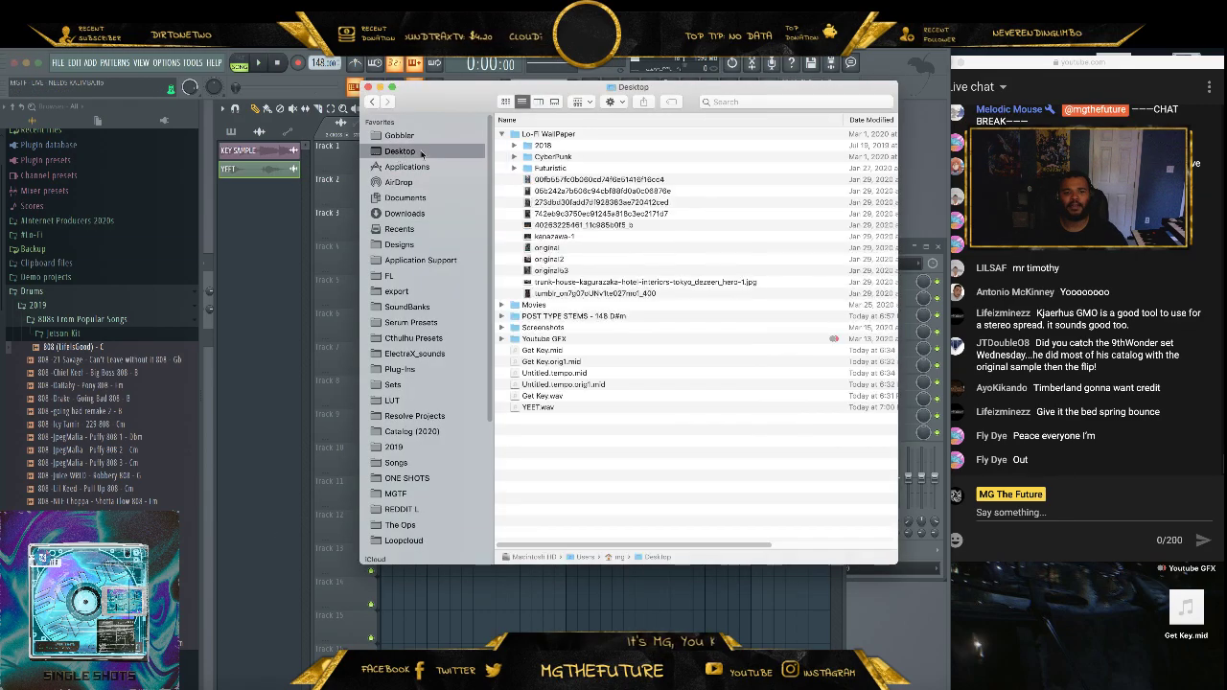
click(501, 134)
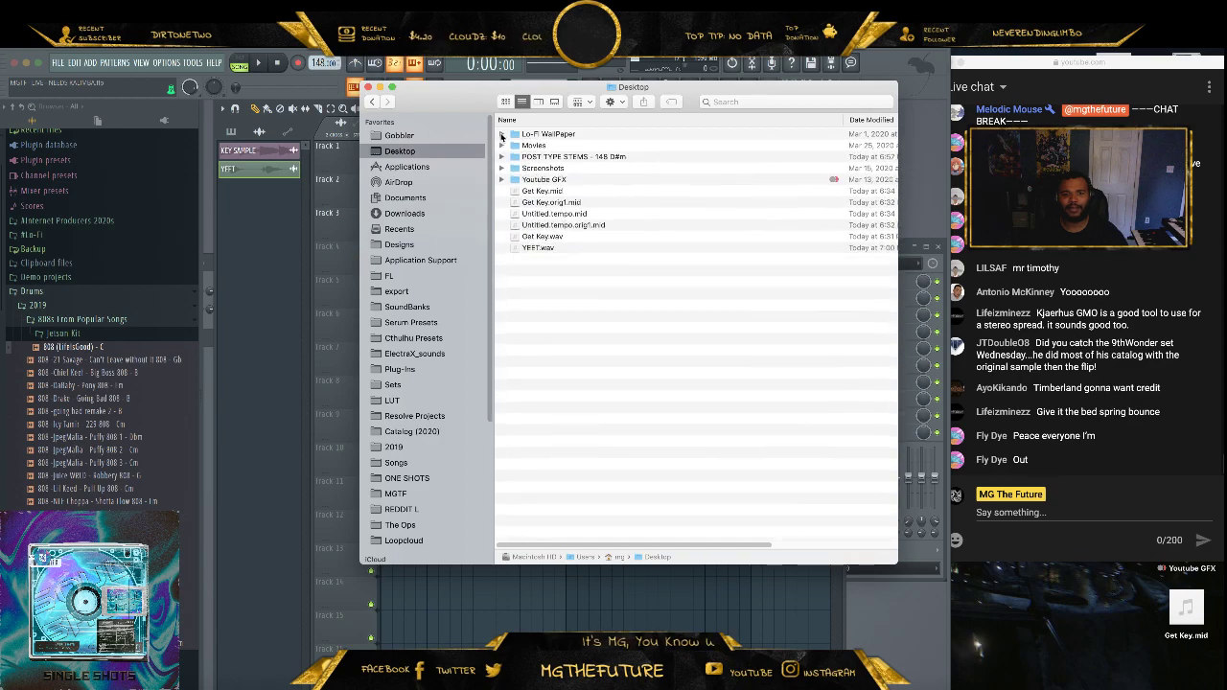
double_click(565, 156)
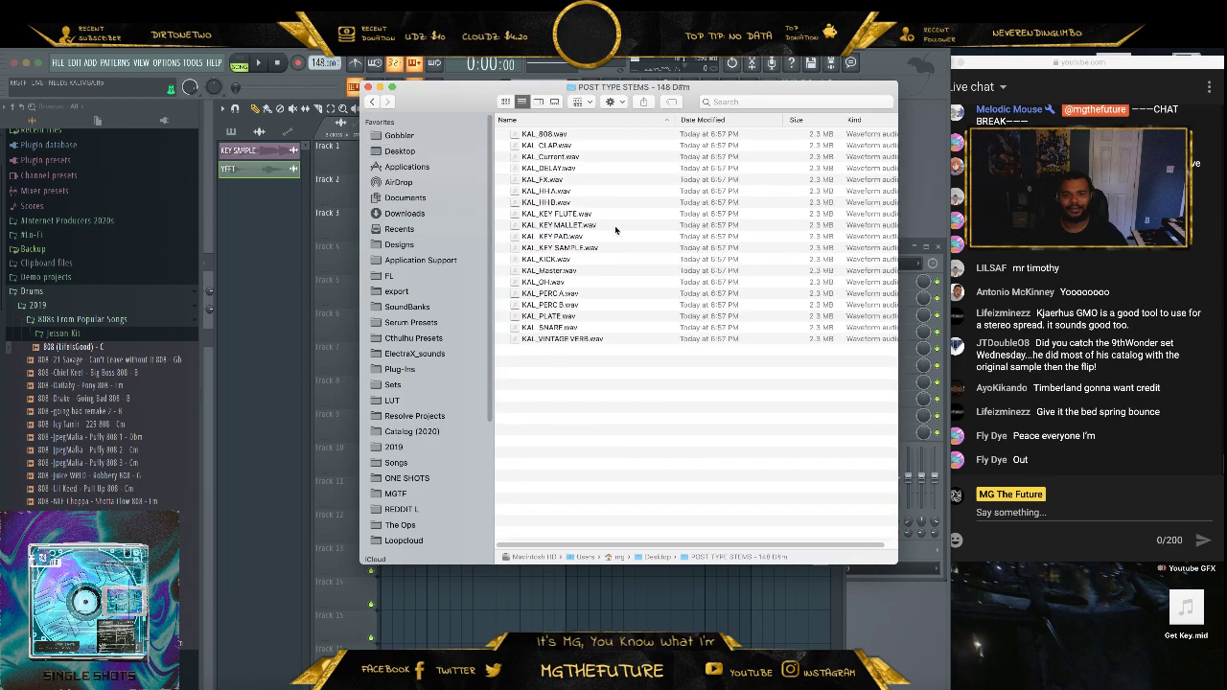
click(613, 338)
key(super+a)
right_click(556, 186)
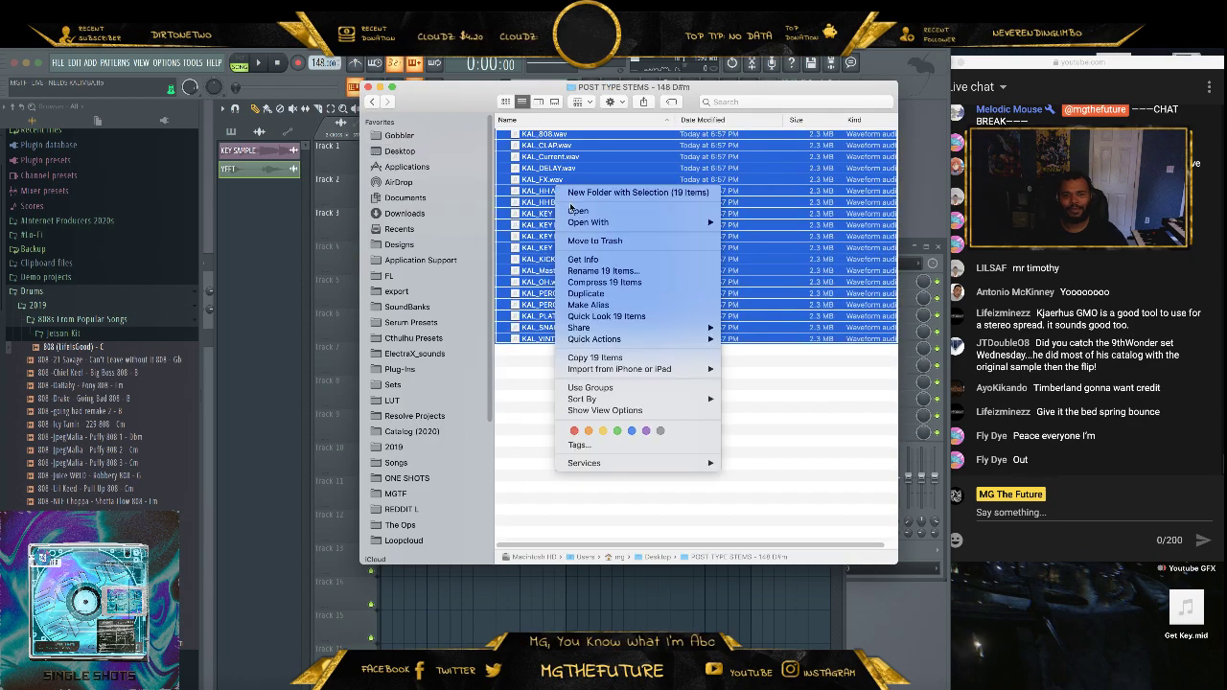
click(619, 240)
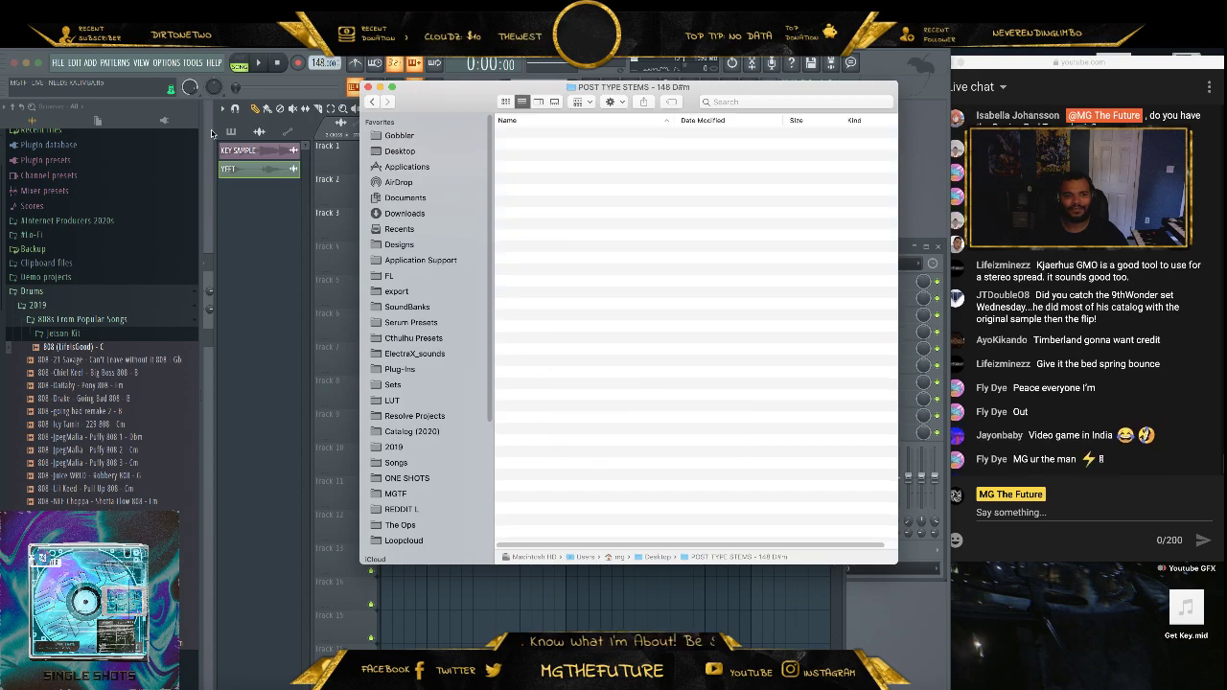
- Switch to FL Studio, render the full song as WAV stems named KAL into POST TYPE STEMS - 148 D#m, and save the project
click(57, 62)
mouse_move(115, 168)
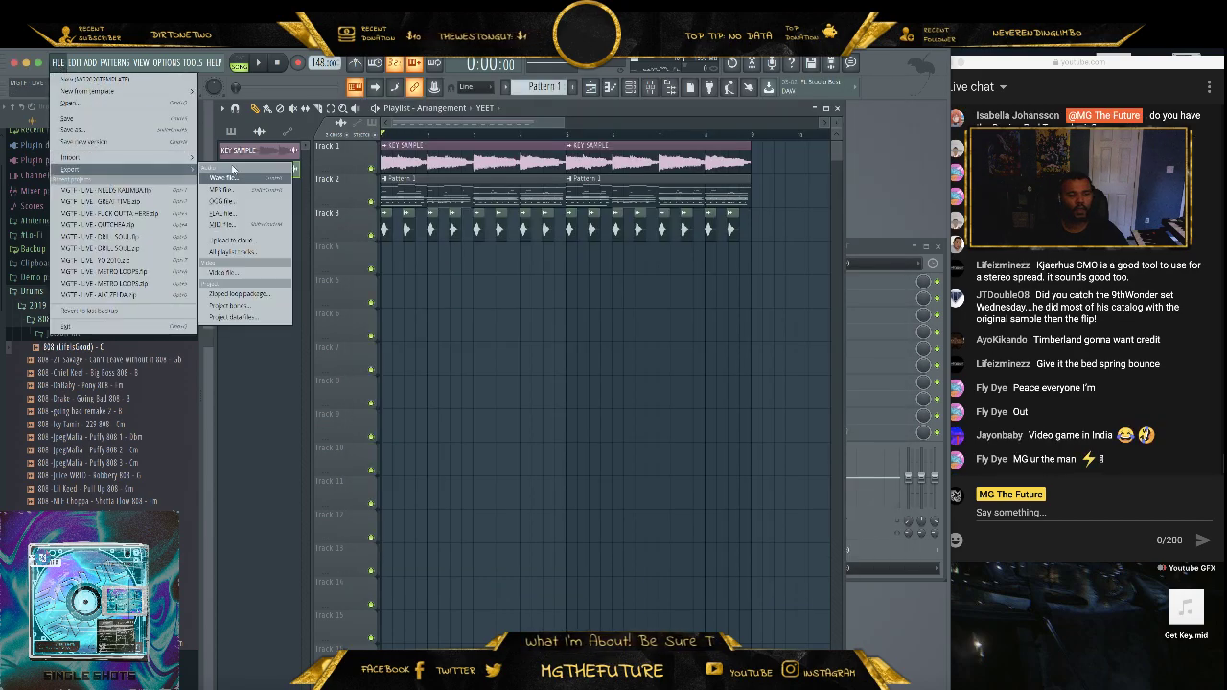
click(252, 176)
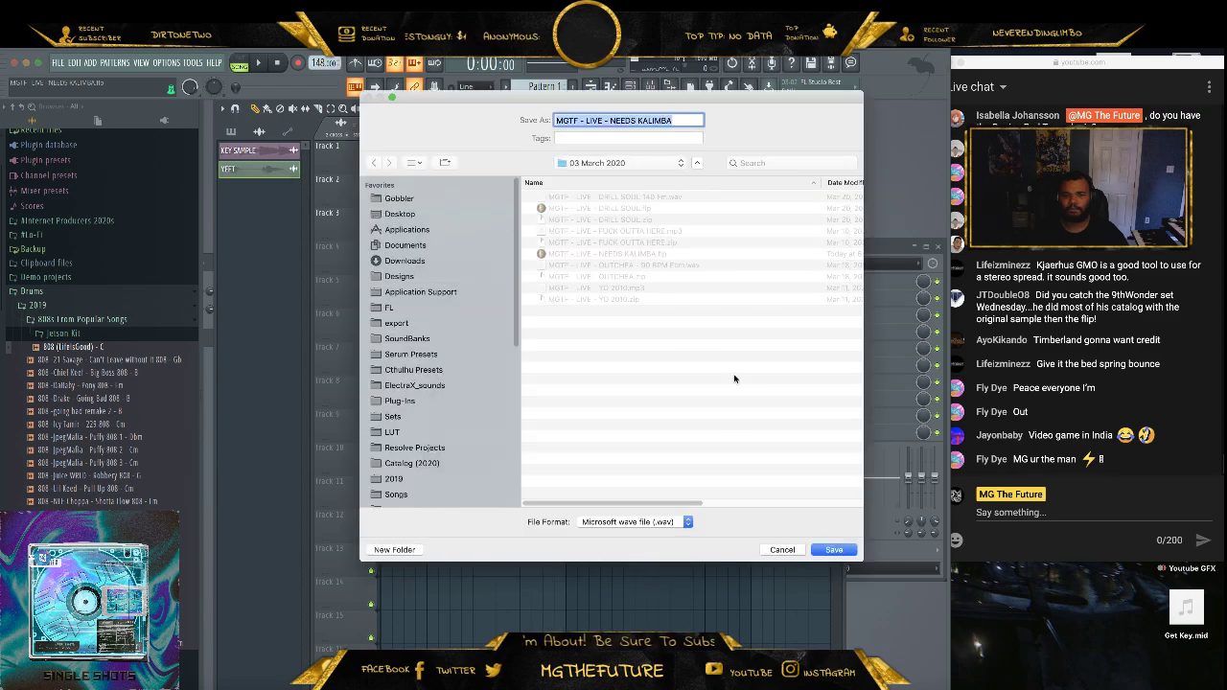
click(402, 215)
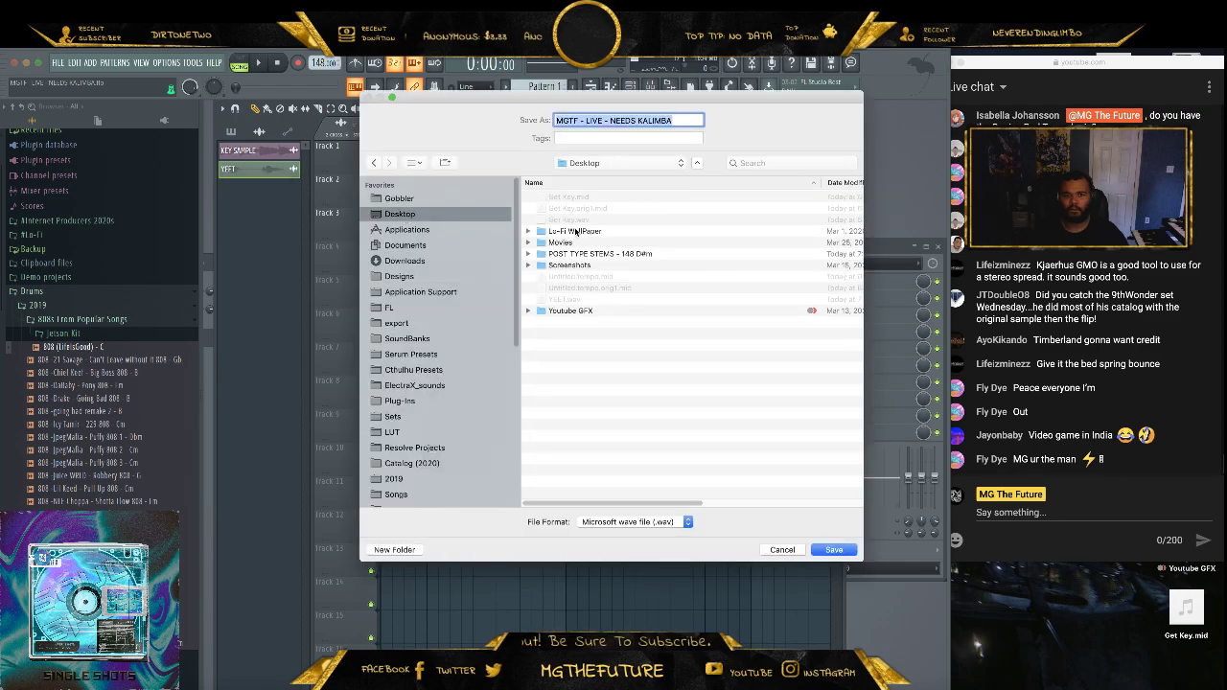
double_click(600, 254)
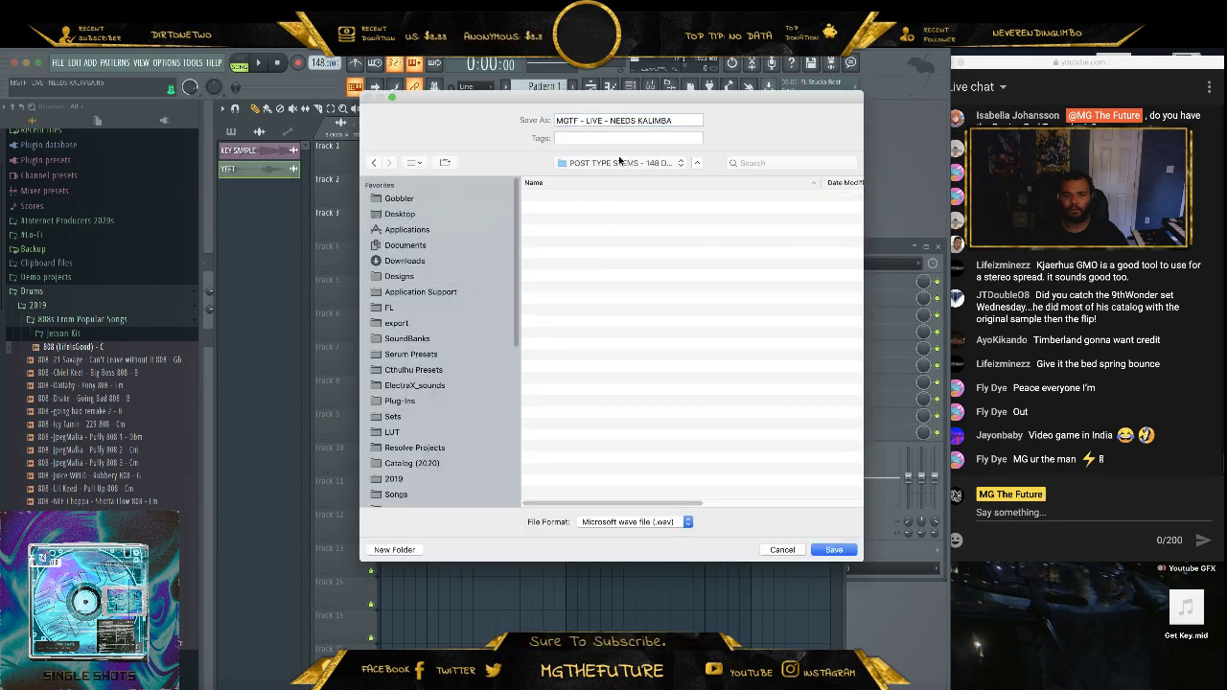
triple_click(637, 120)
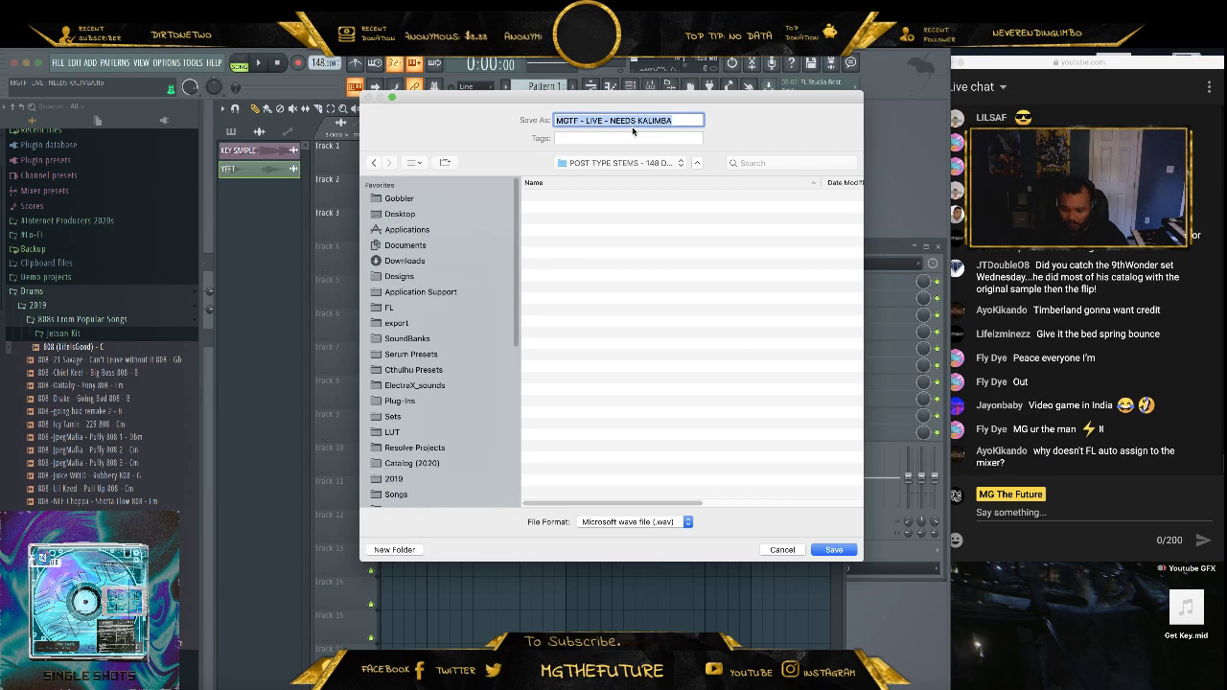
text(KAL)
key(Return)
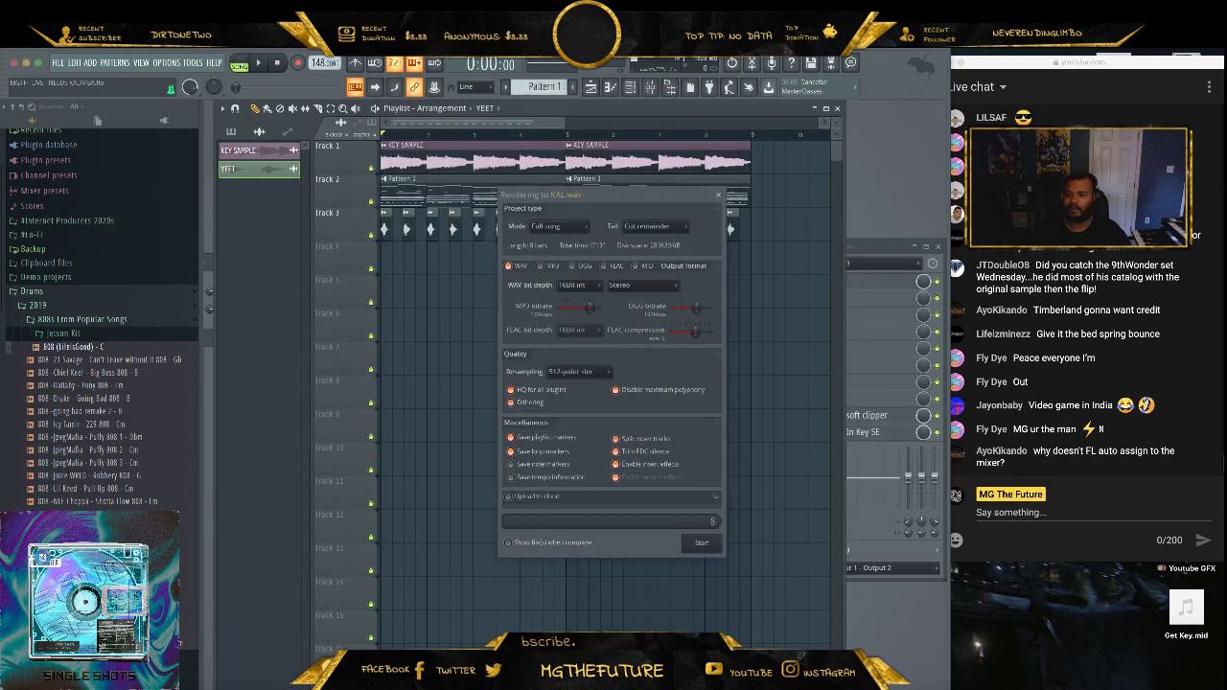
click(702, 538)
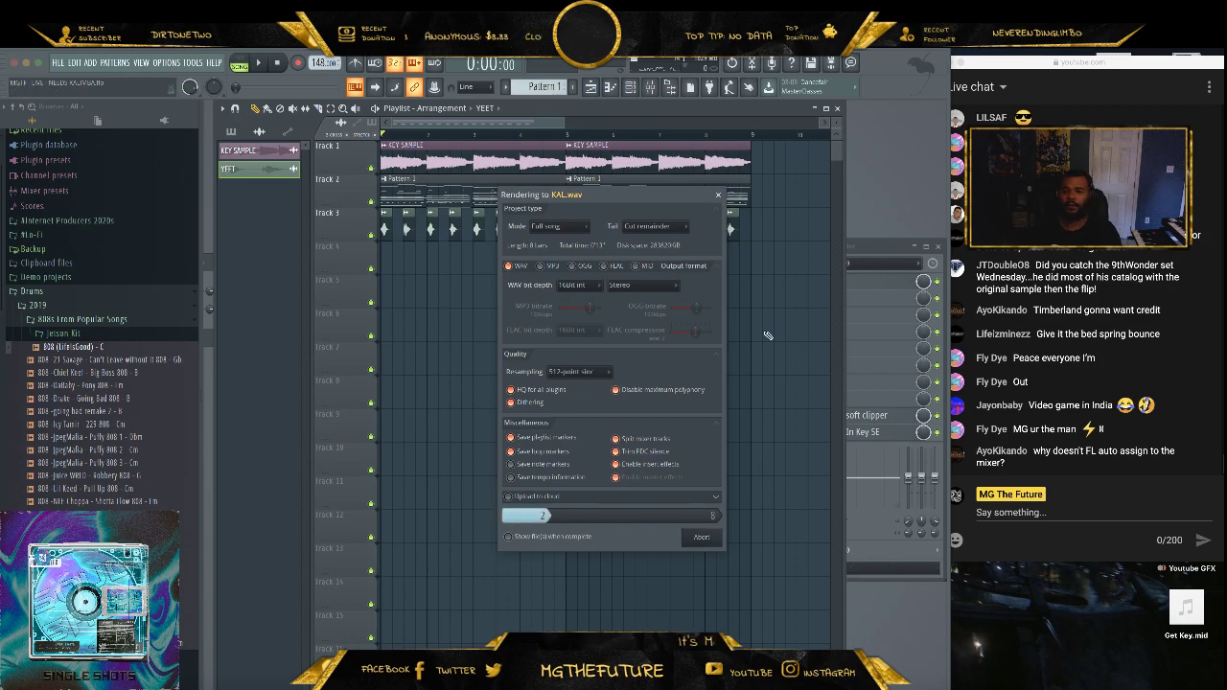
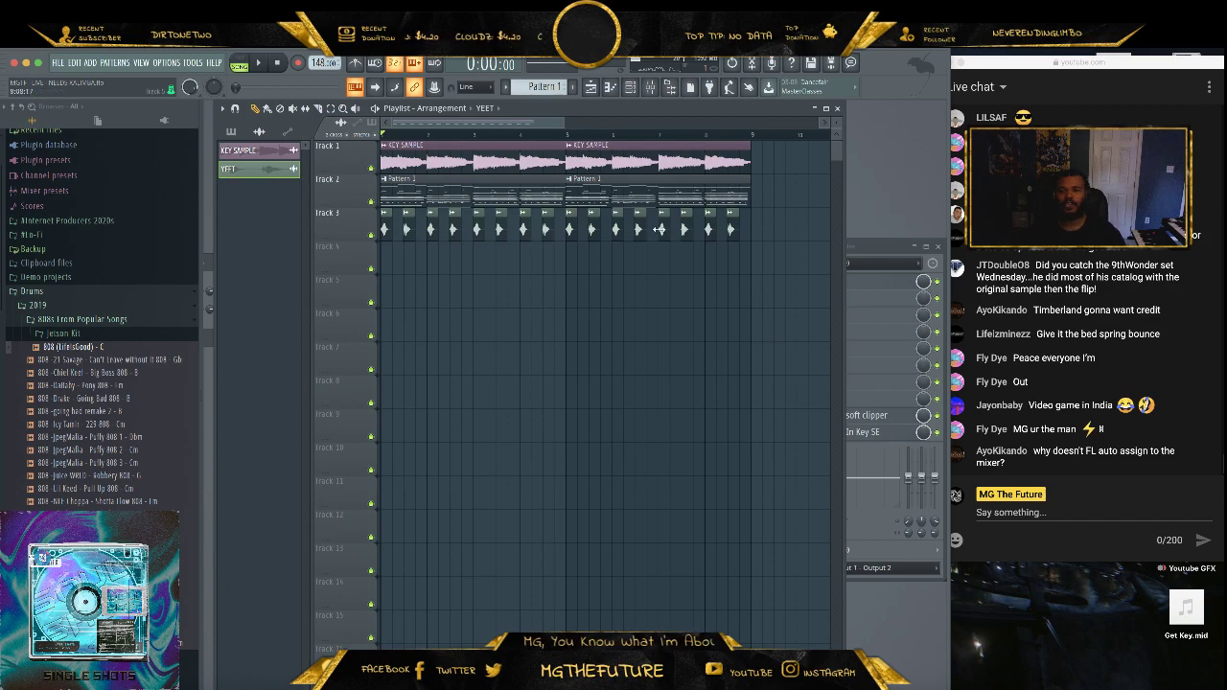
click(55, 63)
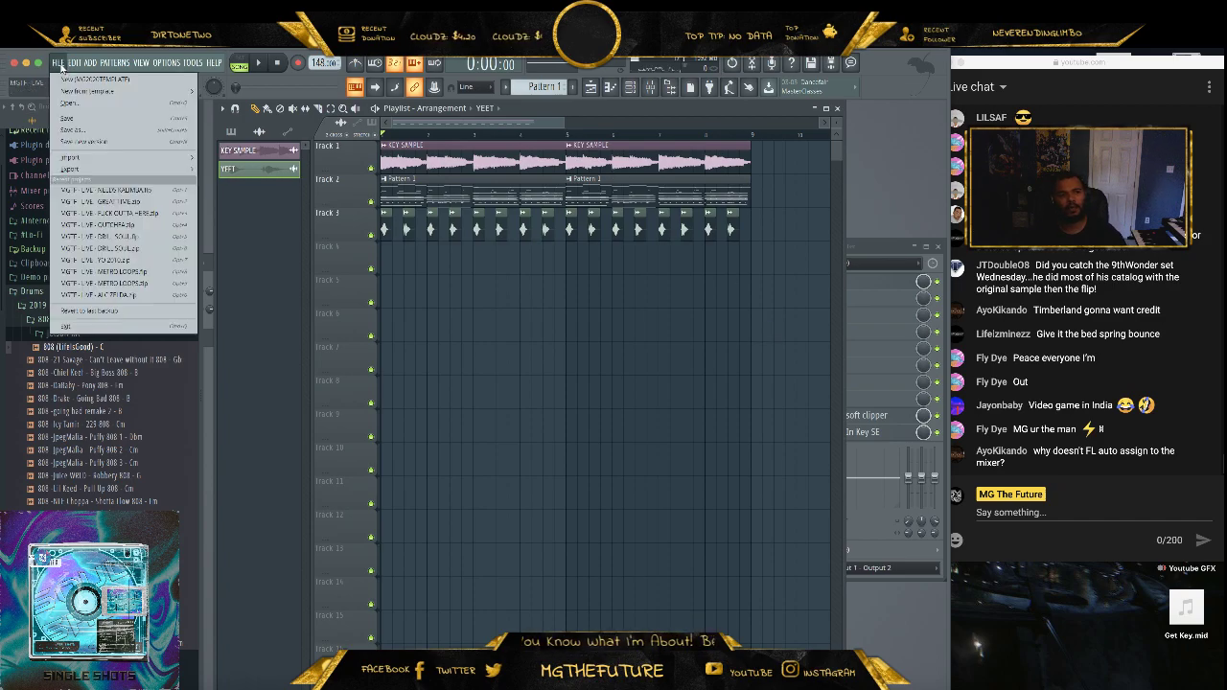
click(70, 120)
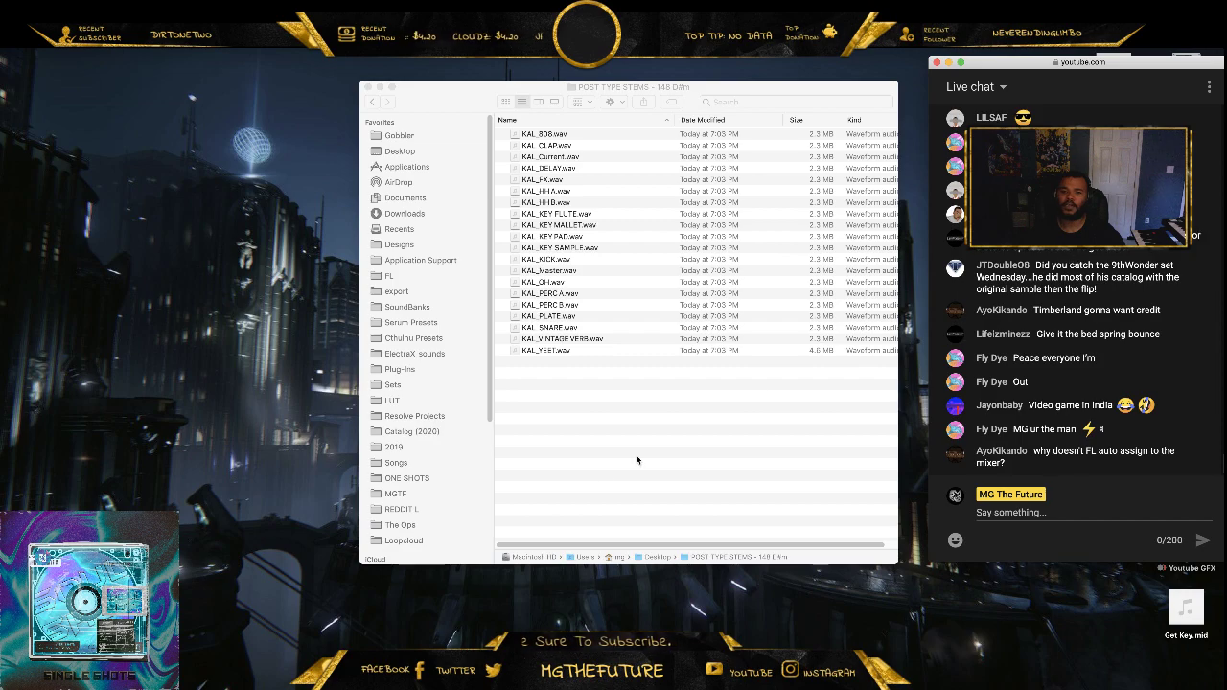
- Look back through the earlier messages in the live chat and return to the newest ones
click(605, 485)
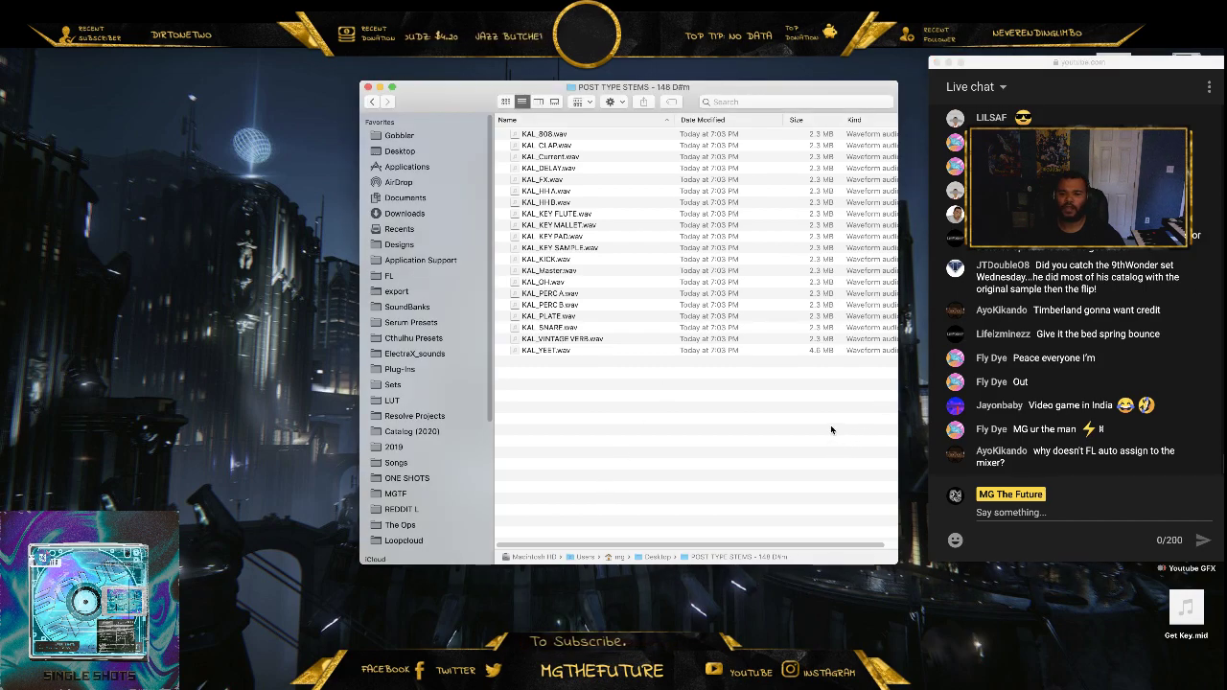
scroll(1111, 316, up, 3)
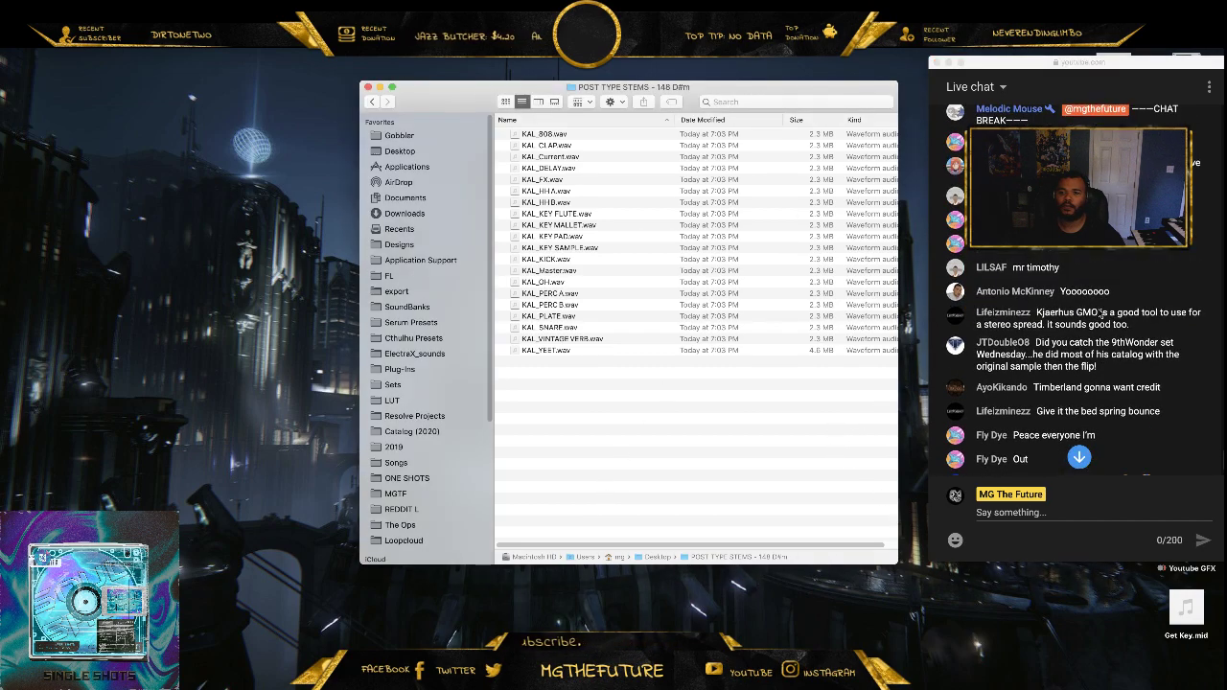
scroll(1113, 309, up, 4)
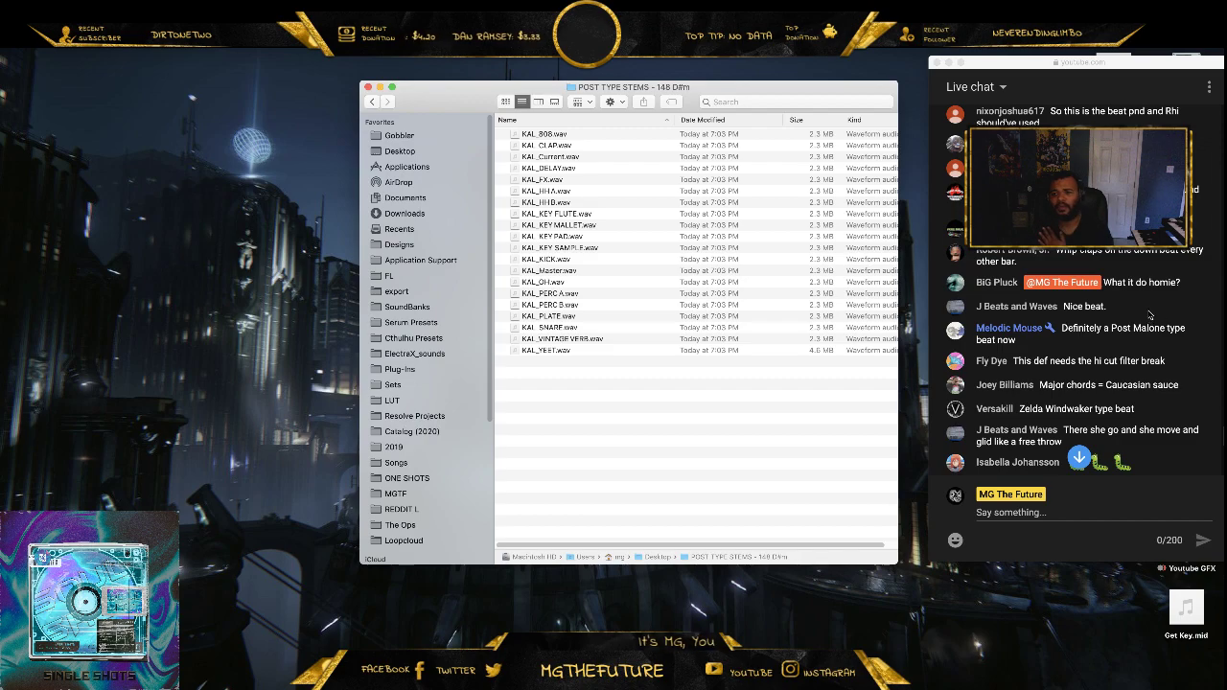
scroll(1154, 327, up, 1)
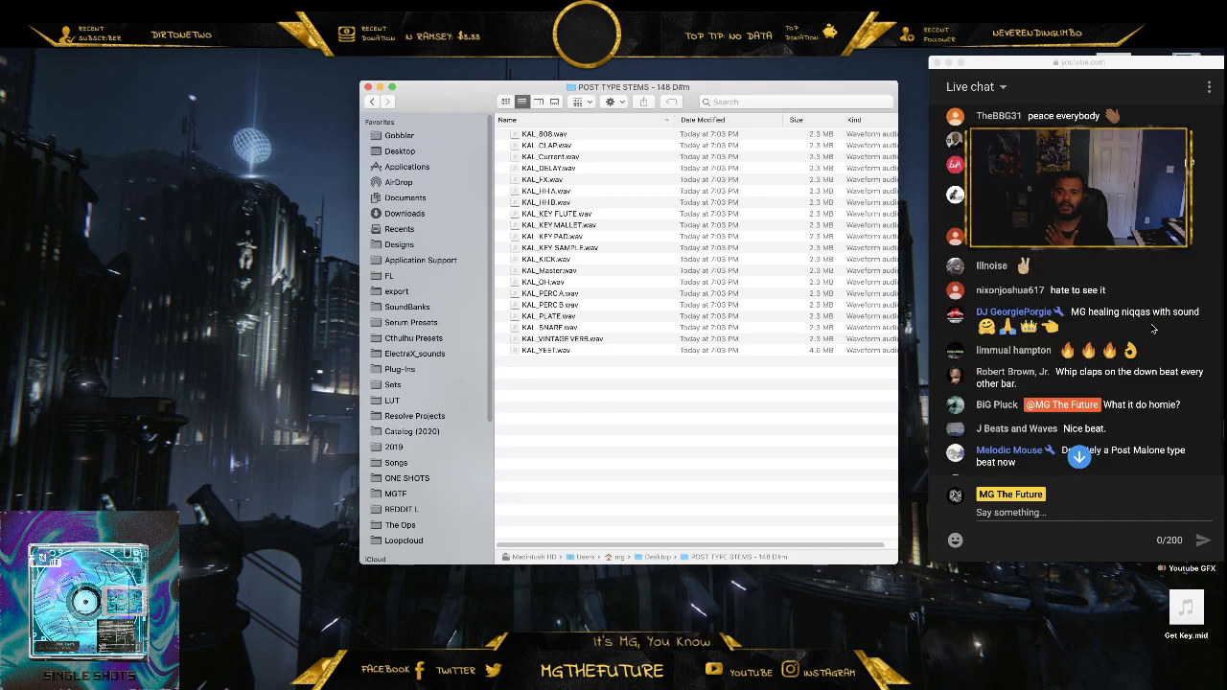
scroll(1154, 327, up, 1)
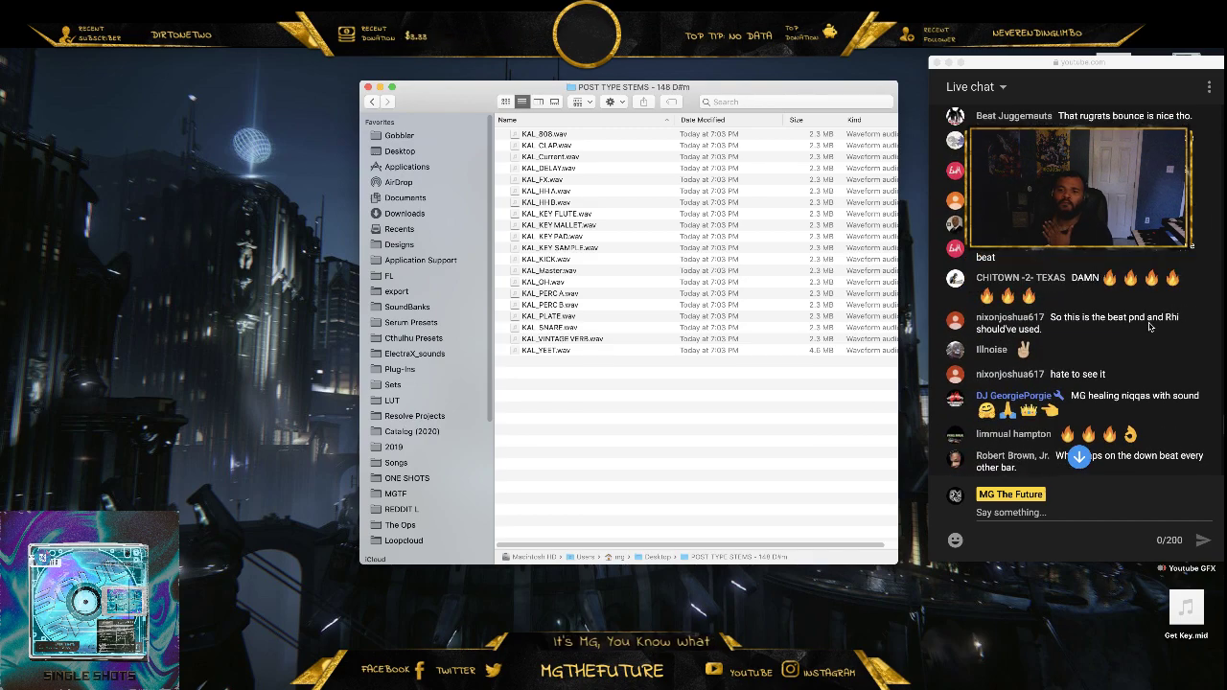
scroll(1149, 327, down, 3)
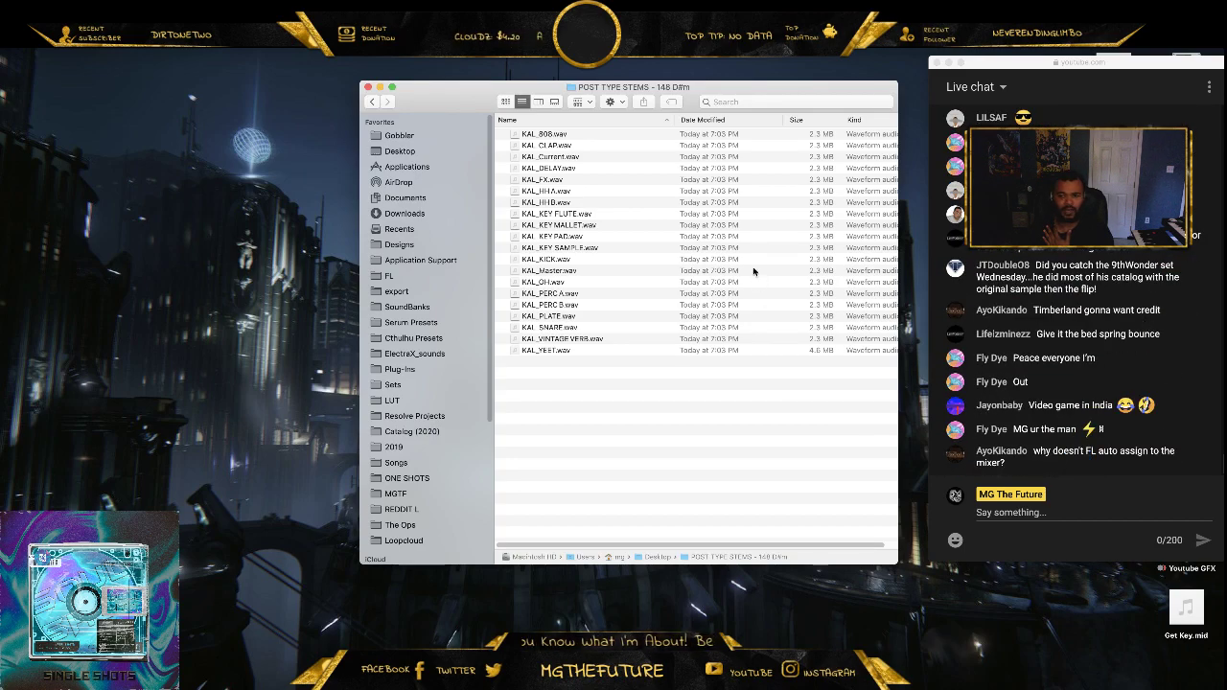
- In the POST TYPE STEMS - 148 D#m folder, move KAL_VINTAGE VERB.wav, KAL_Master.wav and KAL_Current.wav to the Trash
drag(659, 87, 690, 81)
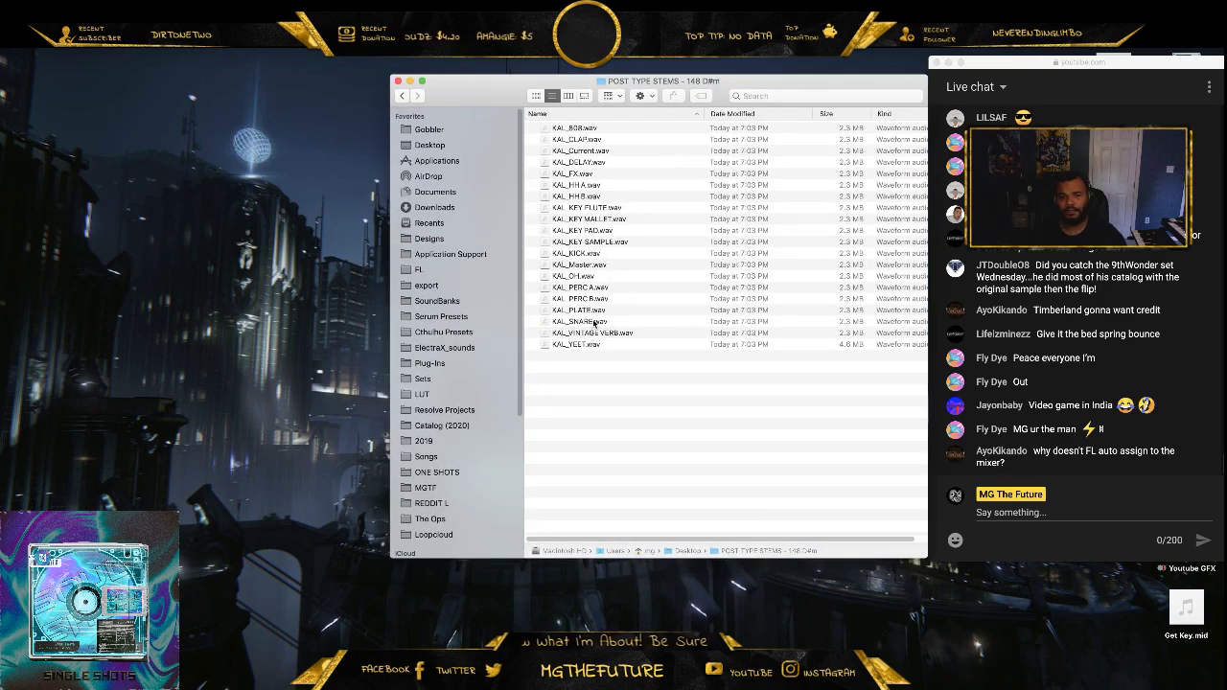
click(599, 333)
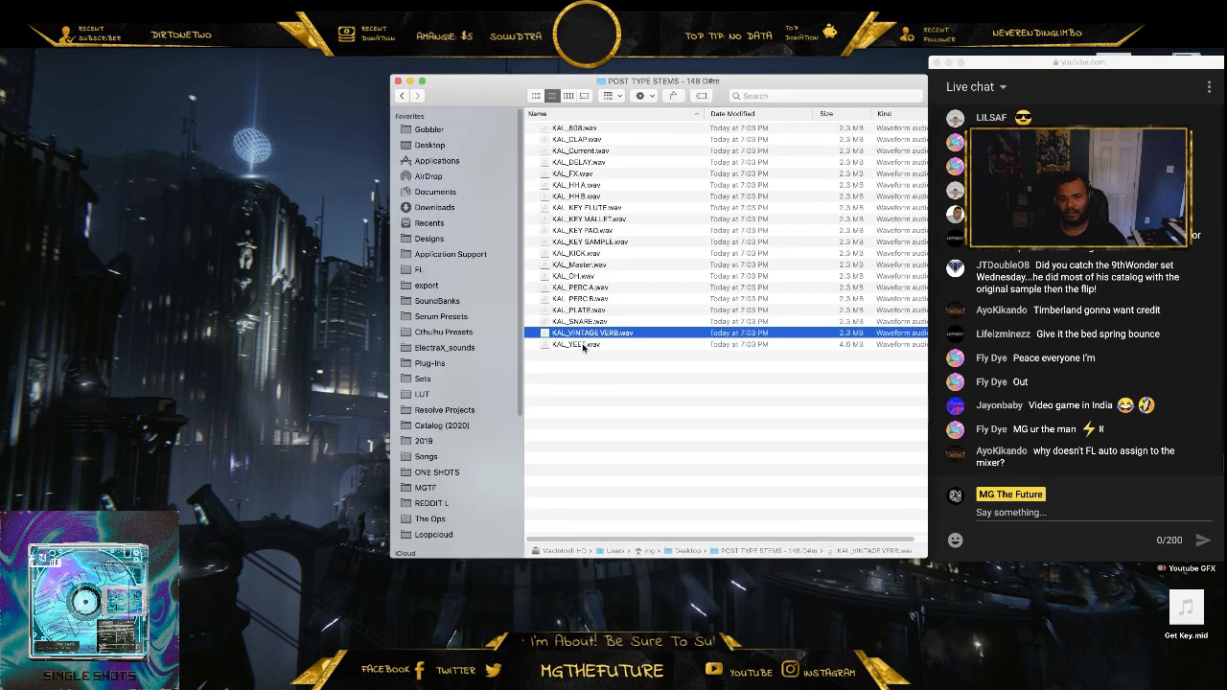
super+click(597, 266)
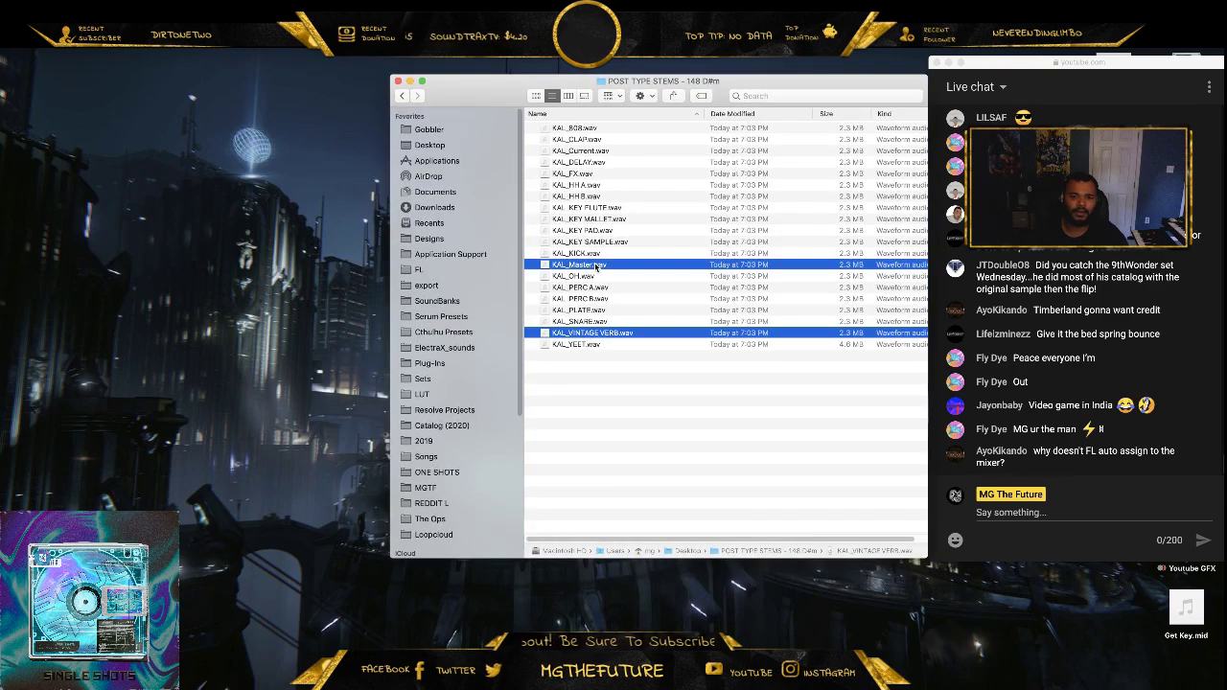
super+click(597, 152)
right_click(597, 153)
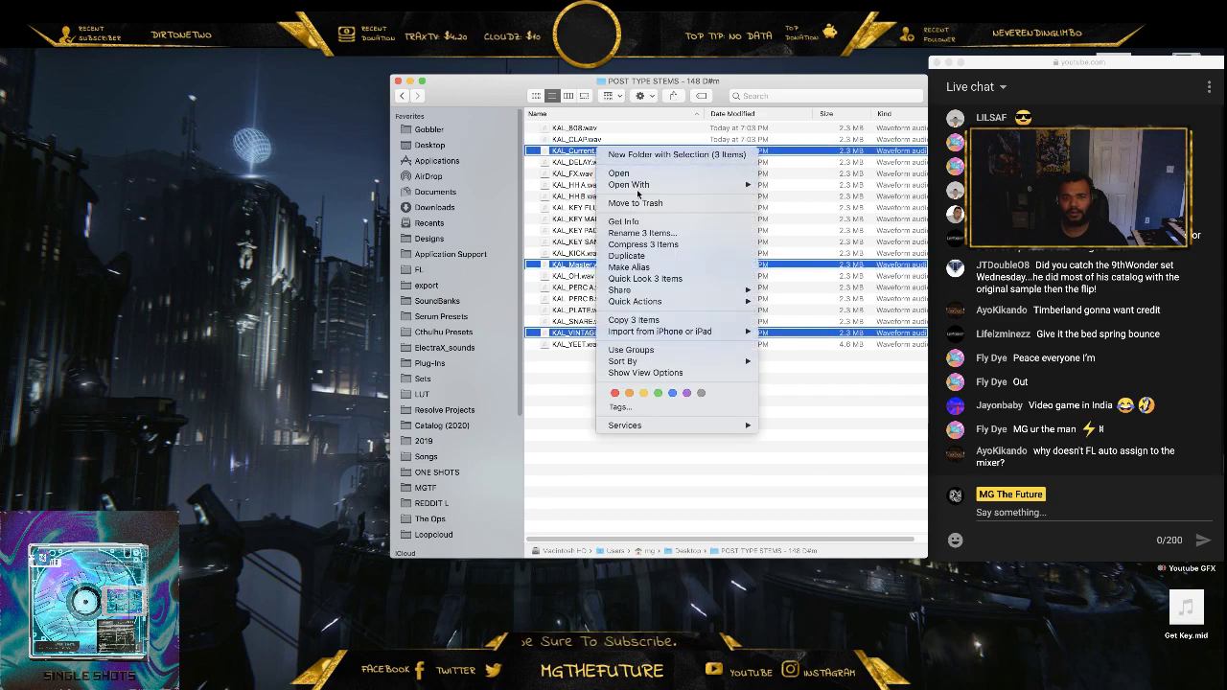
click(646, 203)
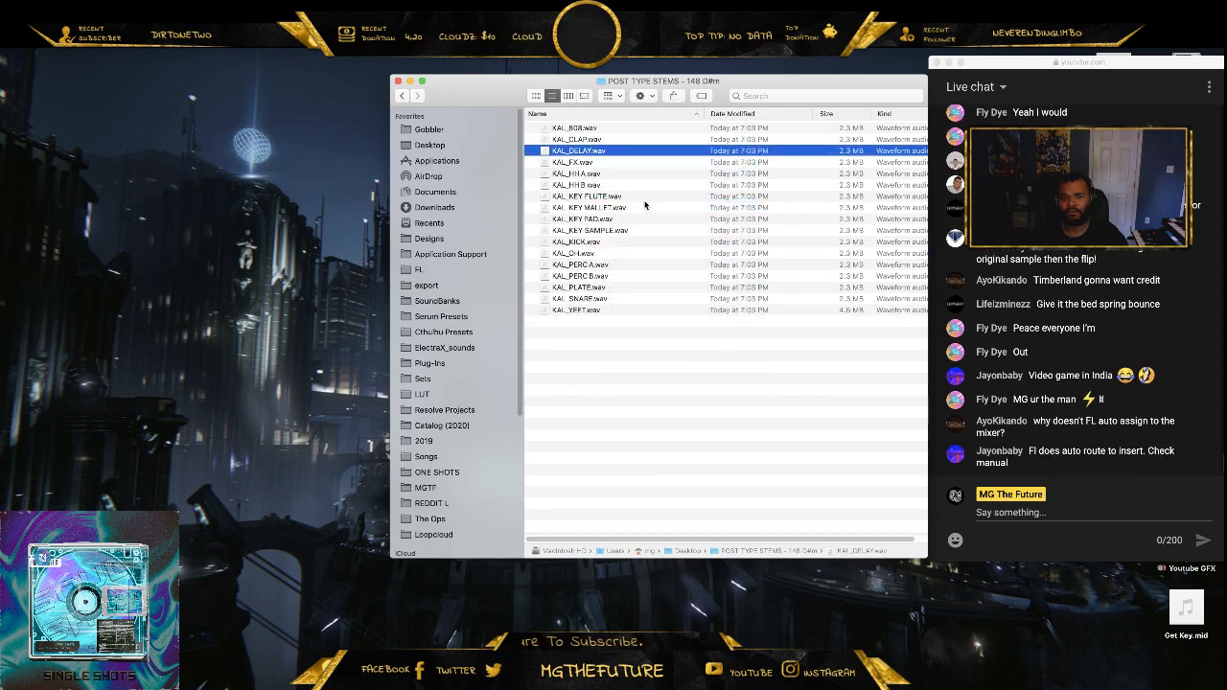
- Move the effect-return stems KAL_PLATE.wav and KAL_DELAY.wav to the Trash
click(603, 232)
click(595, 220)
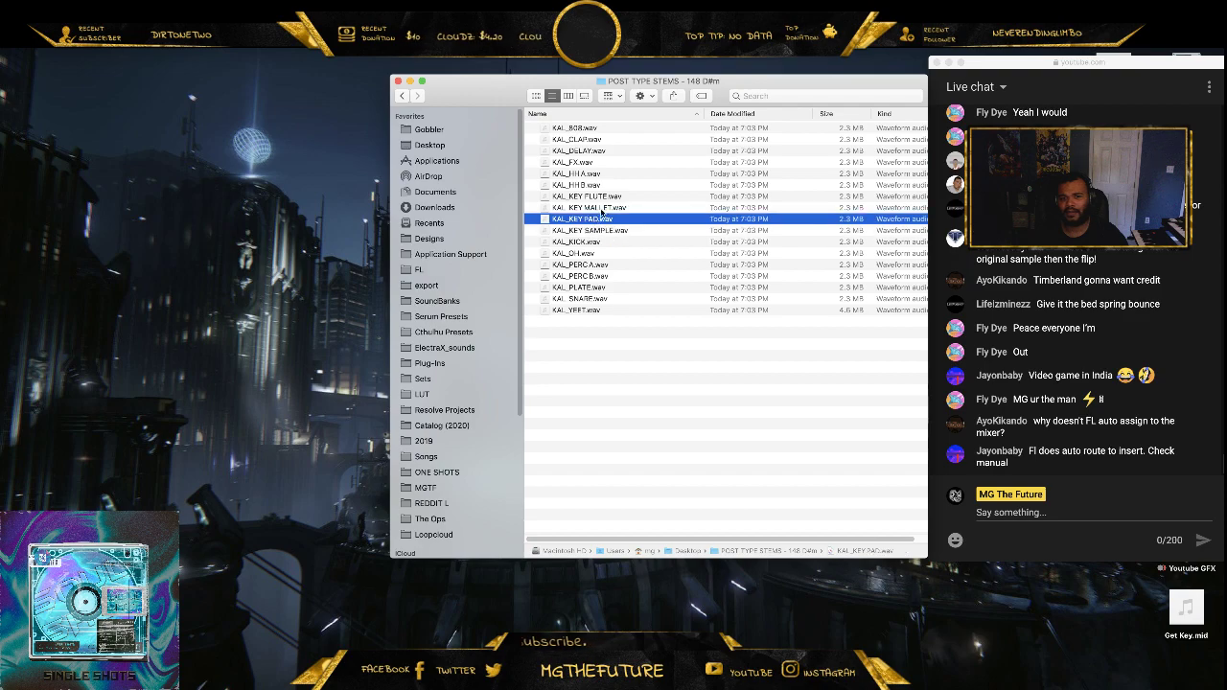
click(600, 209)
click(600, 199)
click(595, 286)
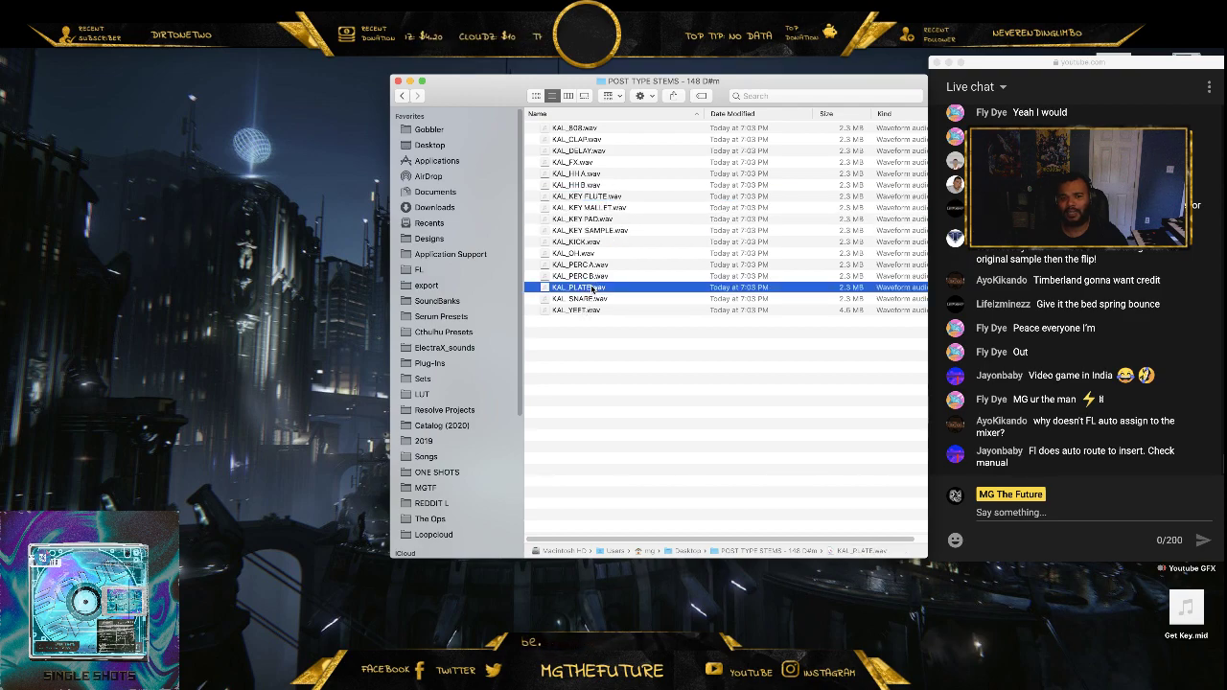
right_click(594, 286)
click(639, 324)
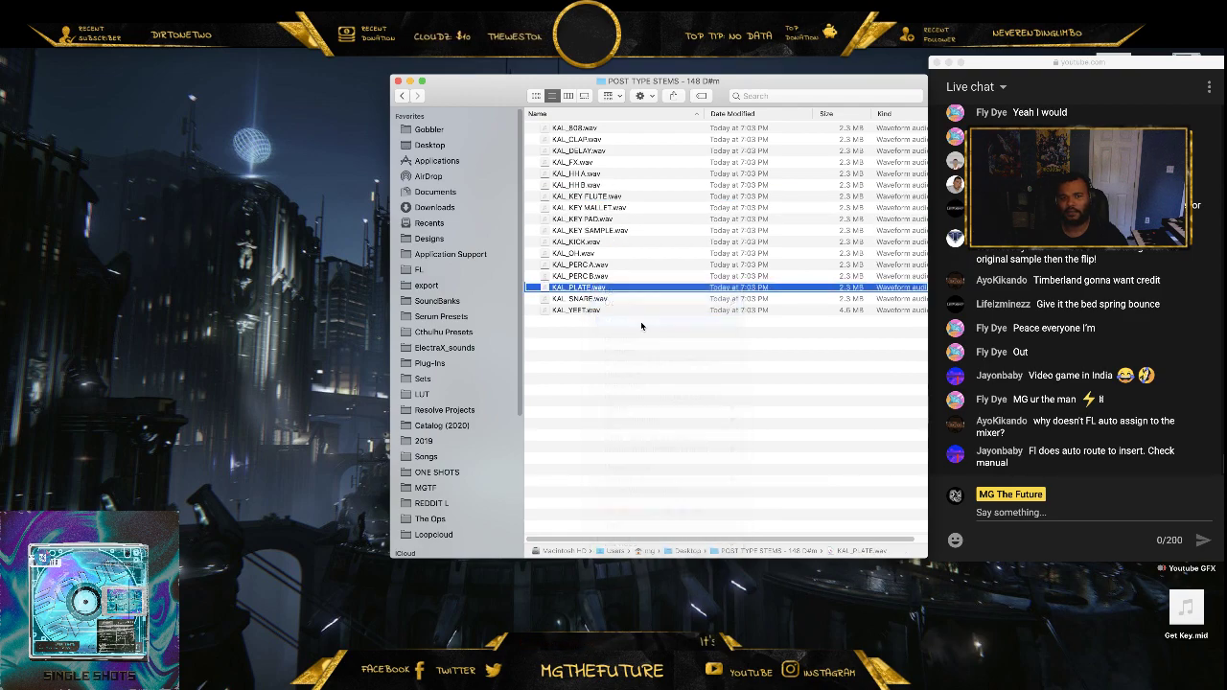
click(594, 151)
right_click(594, 151)
click(655, 182)
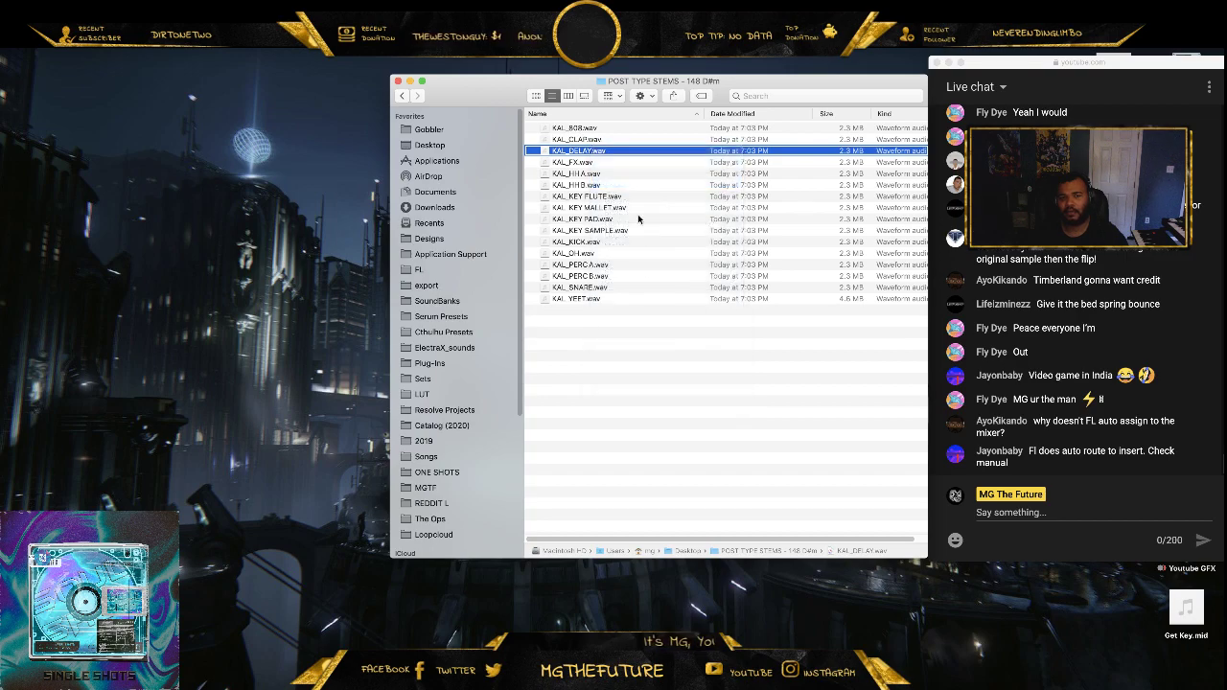
key(super+a)
right_click(587, 183)
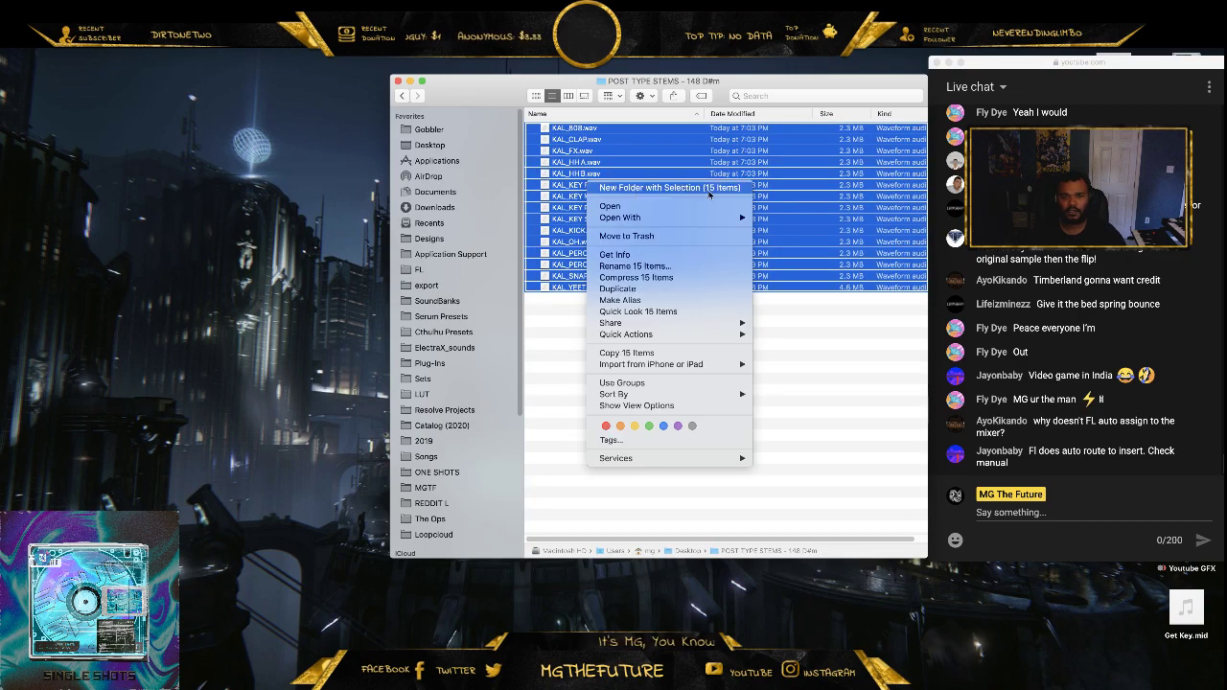
click(642, 137)
click(712, 407)
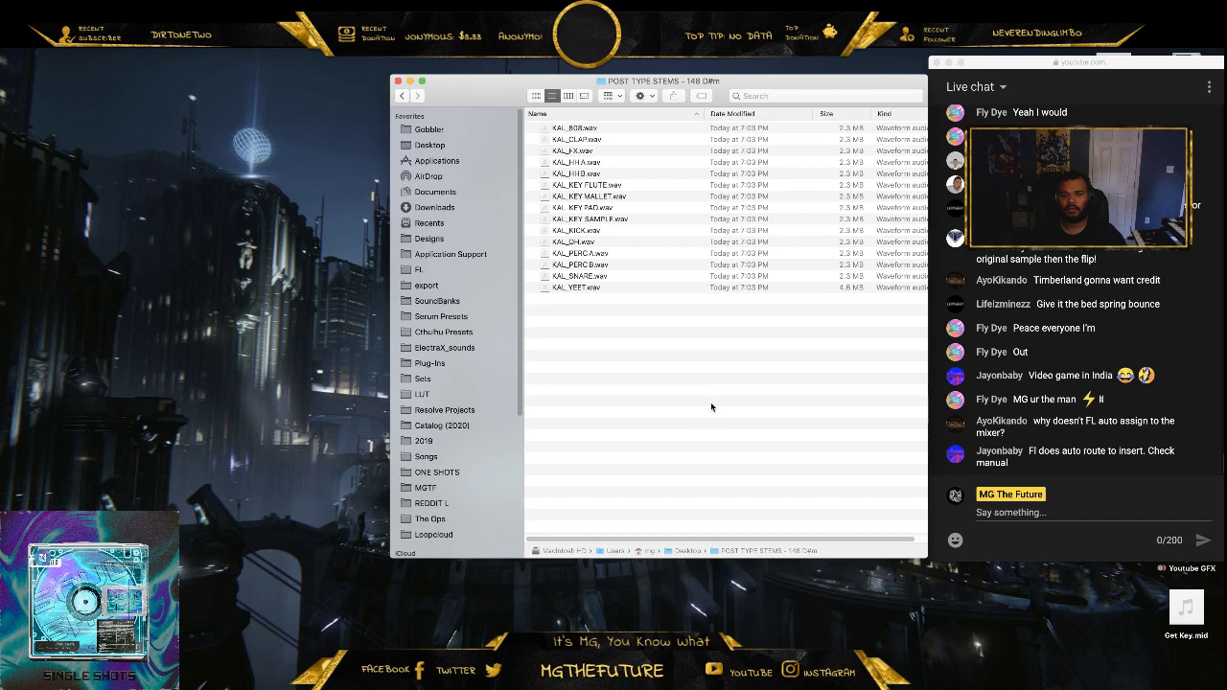
- Switch to Pro Tools and create a local session named MGTF - LIVE - KAL TYPE 146 with Stereo Mix I/O settings
click(908, 666)
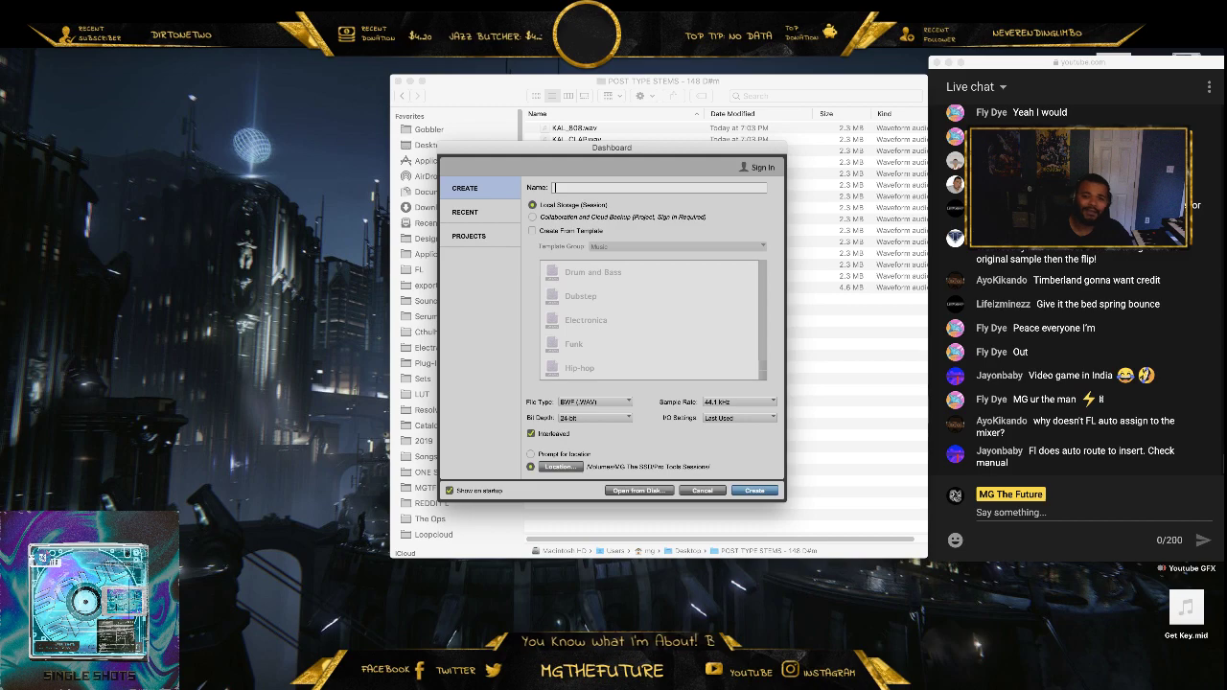
text(MGTF - LIVE - KAL TYPE 146)
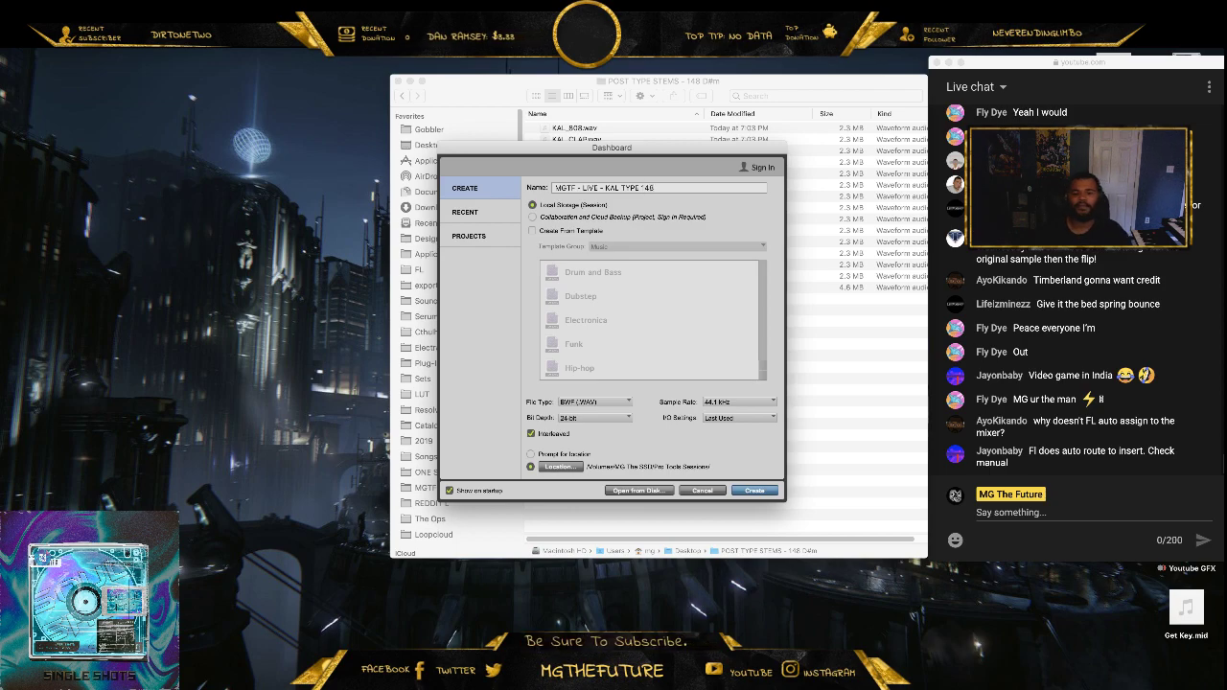
click(740, 418)
click(748, 433)
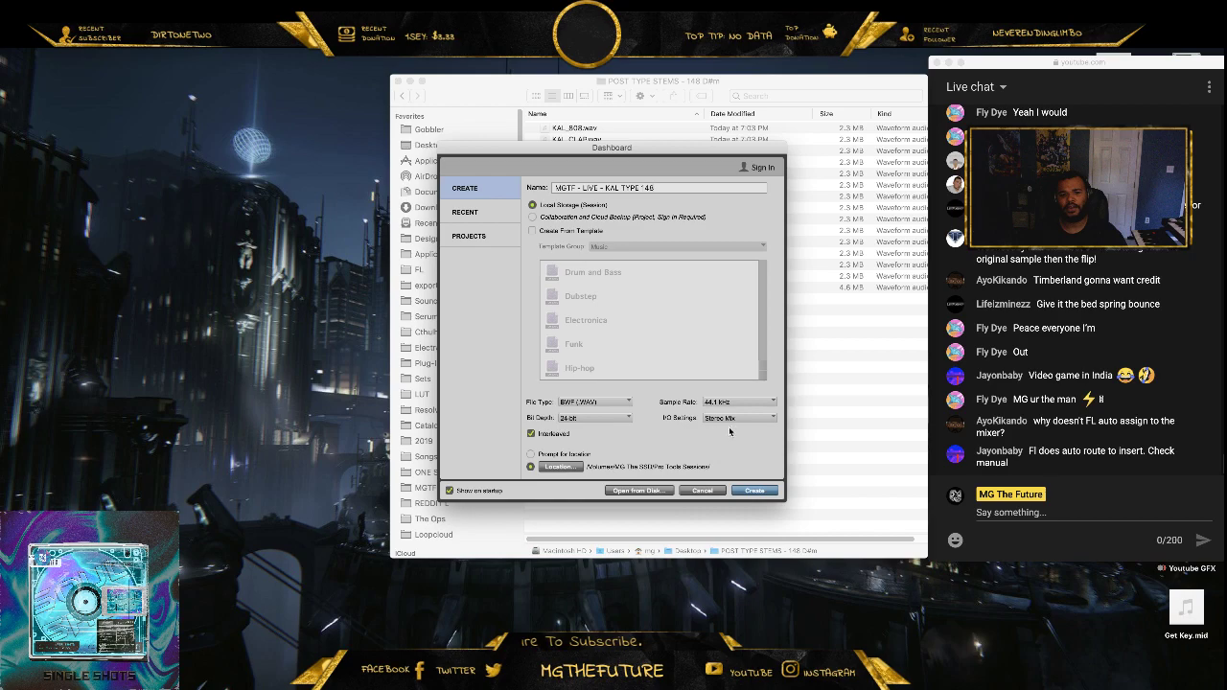
click(765, 492)
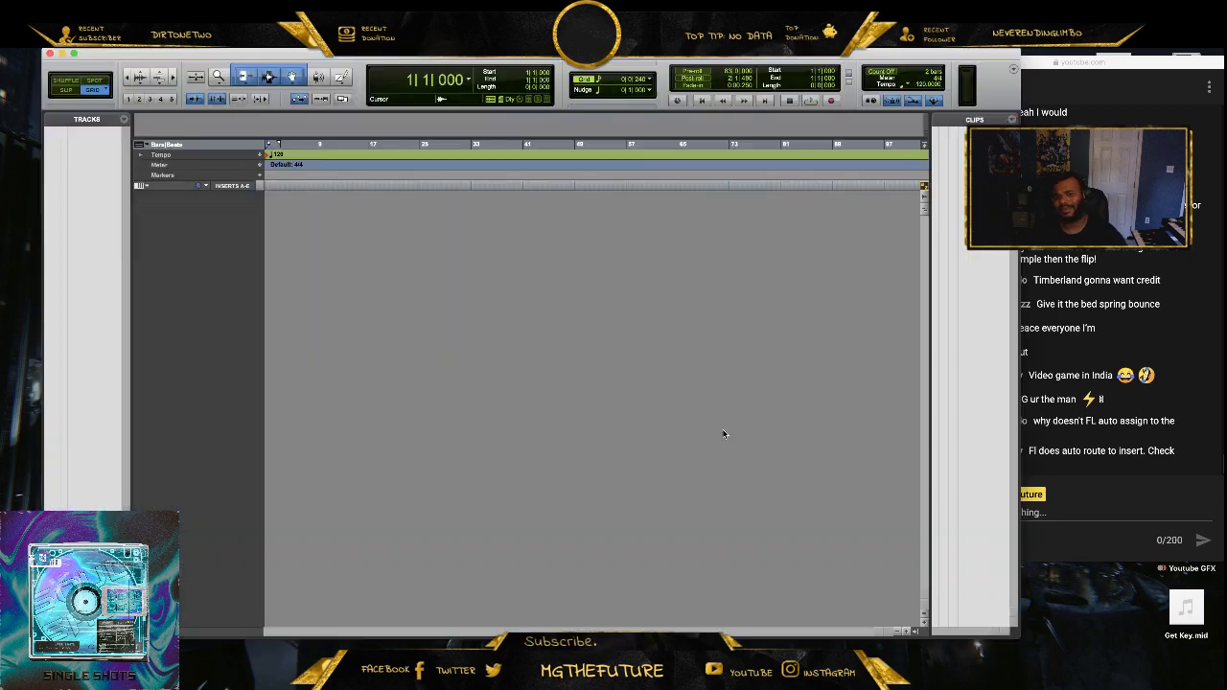
- Add one new stereo Master Fader track to the empty session
click(351, 41)
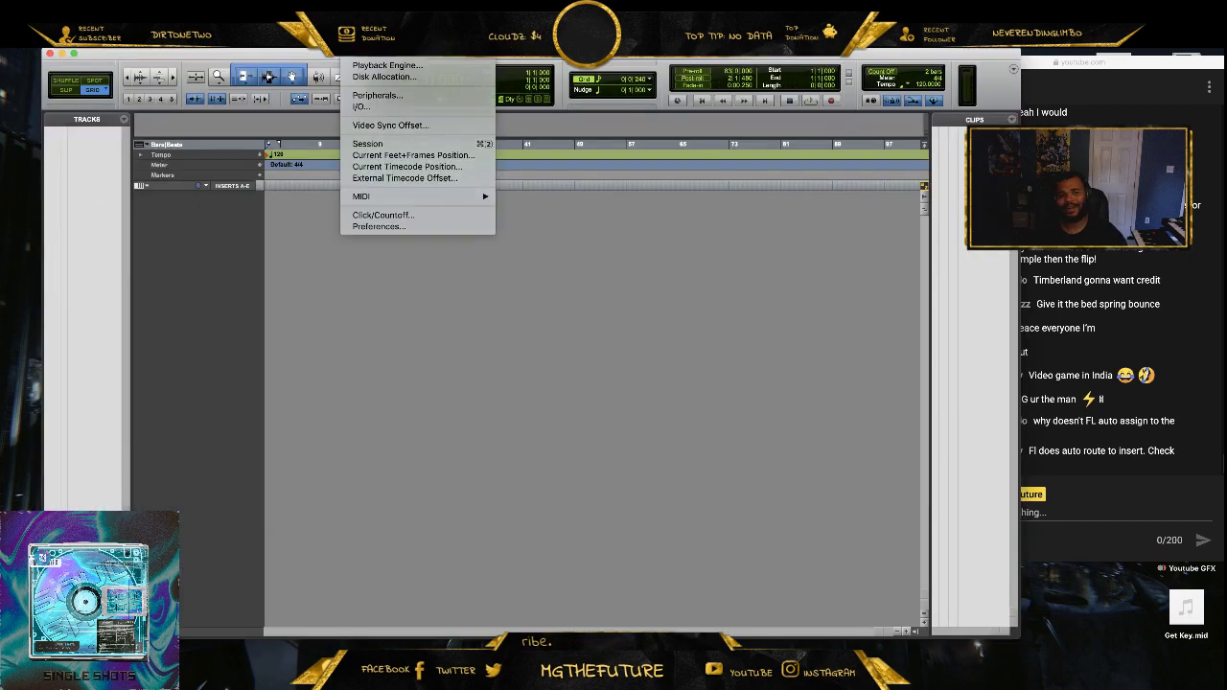
click(351, 42)
click(196, 42)
mouse_move(316, 41)
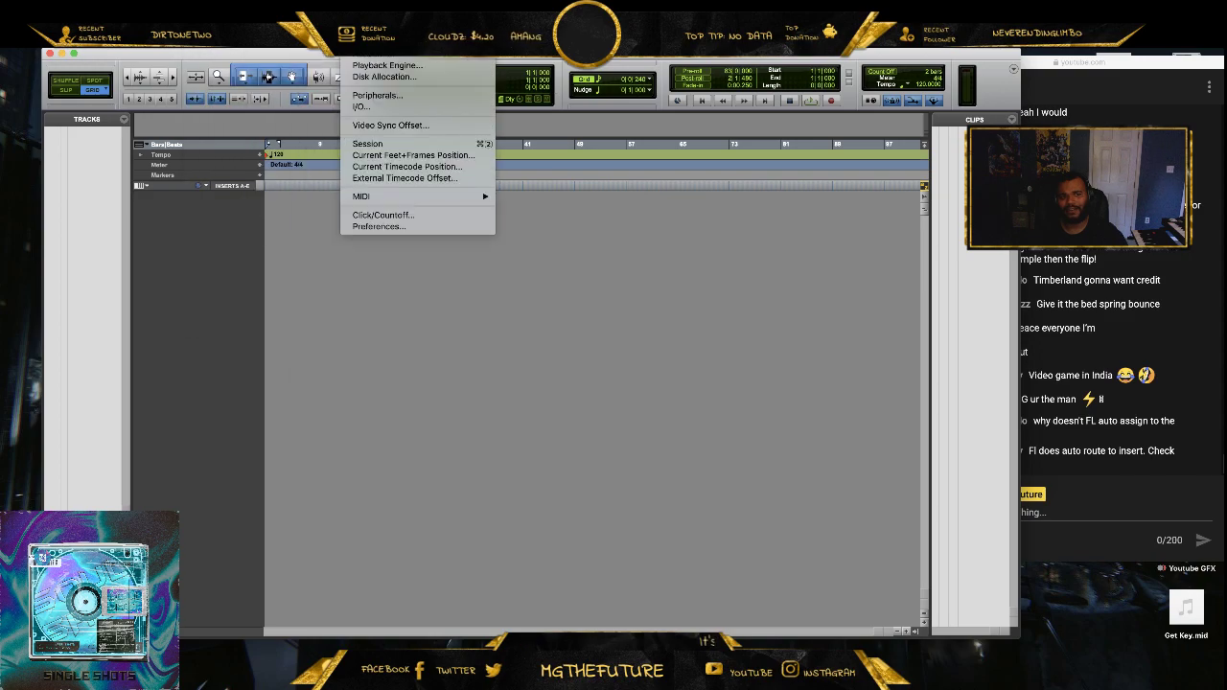
mouse_move(172, 41)
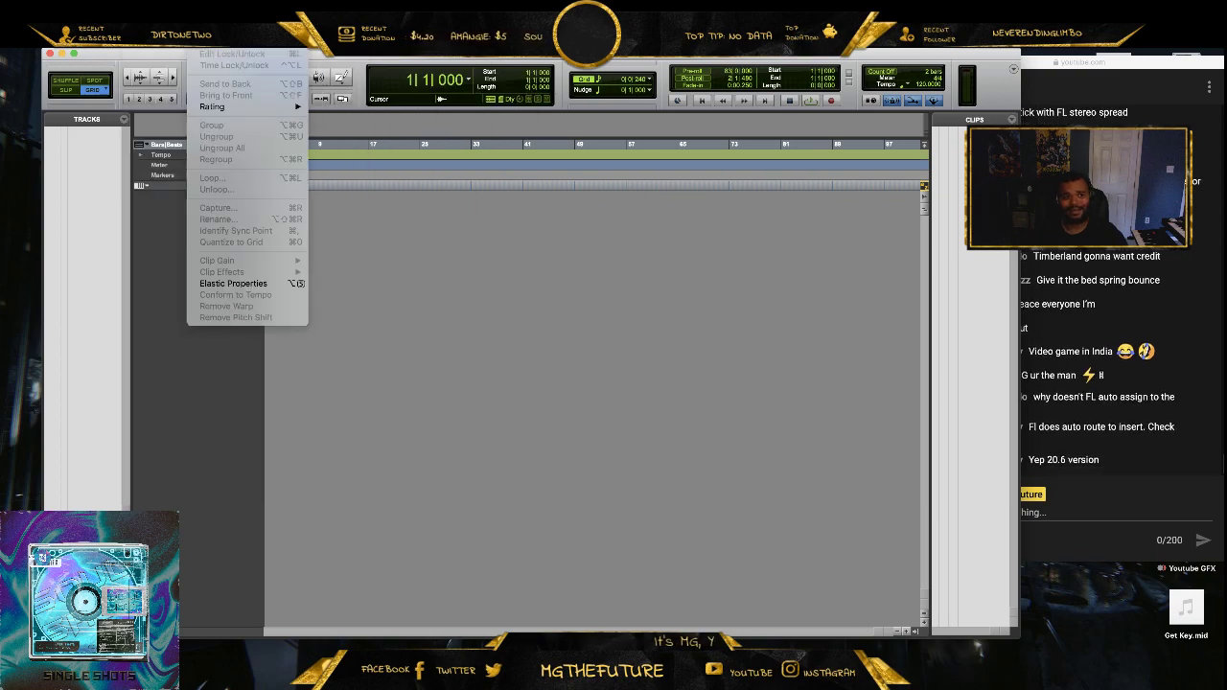
click(179, 56)
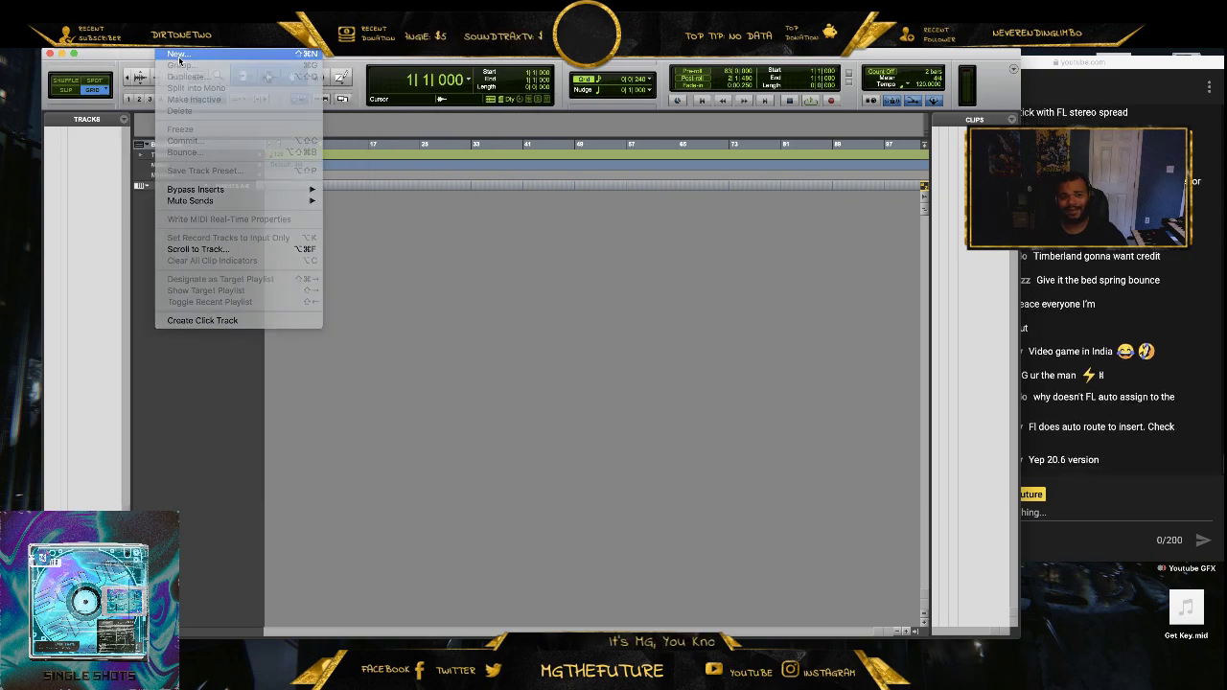
click(480, 274)
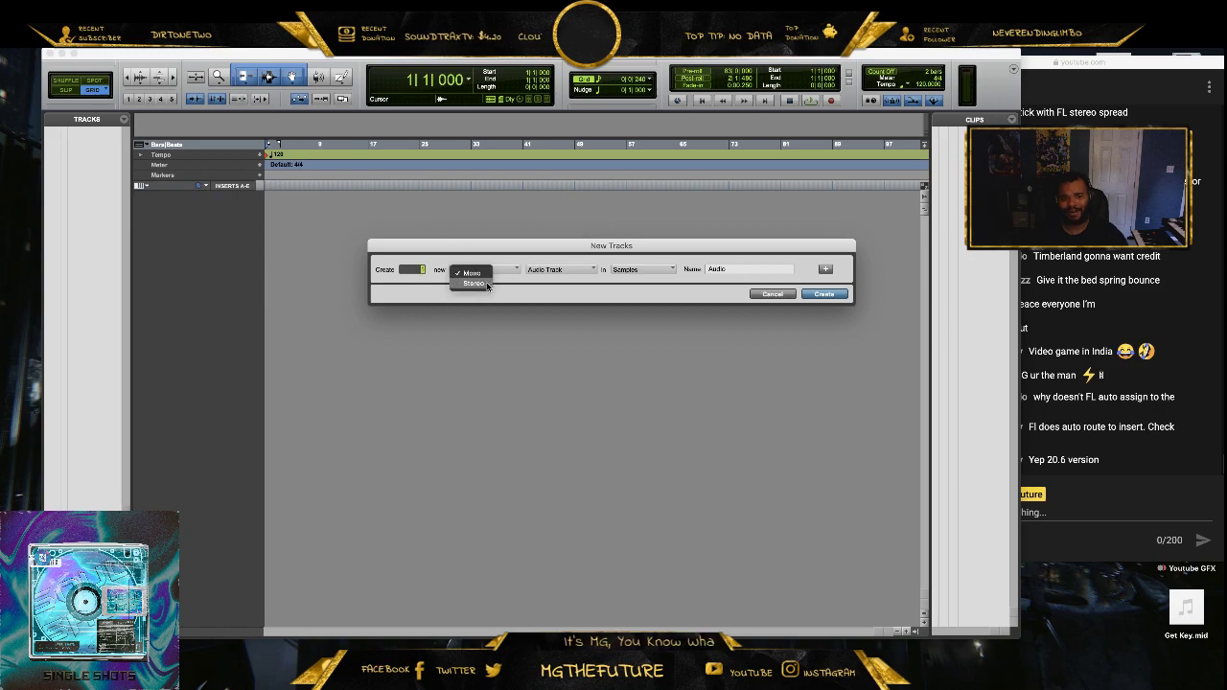
click(727, 278)
click(561, 269)
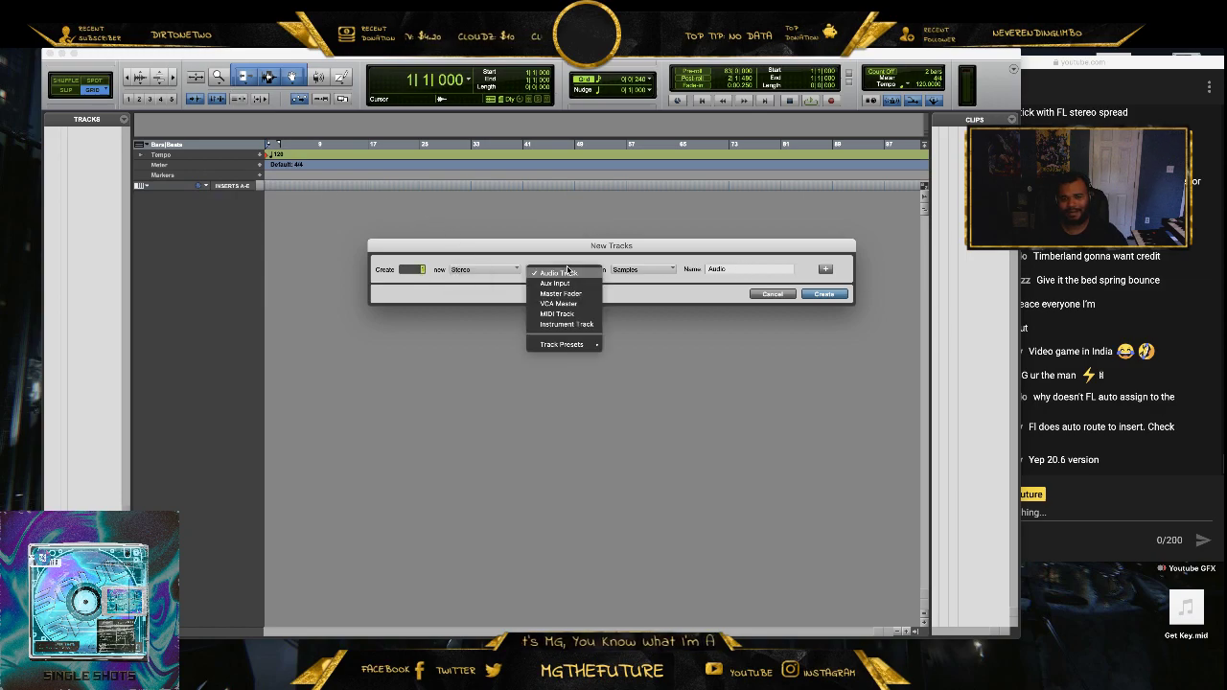
click(563, 292)
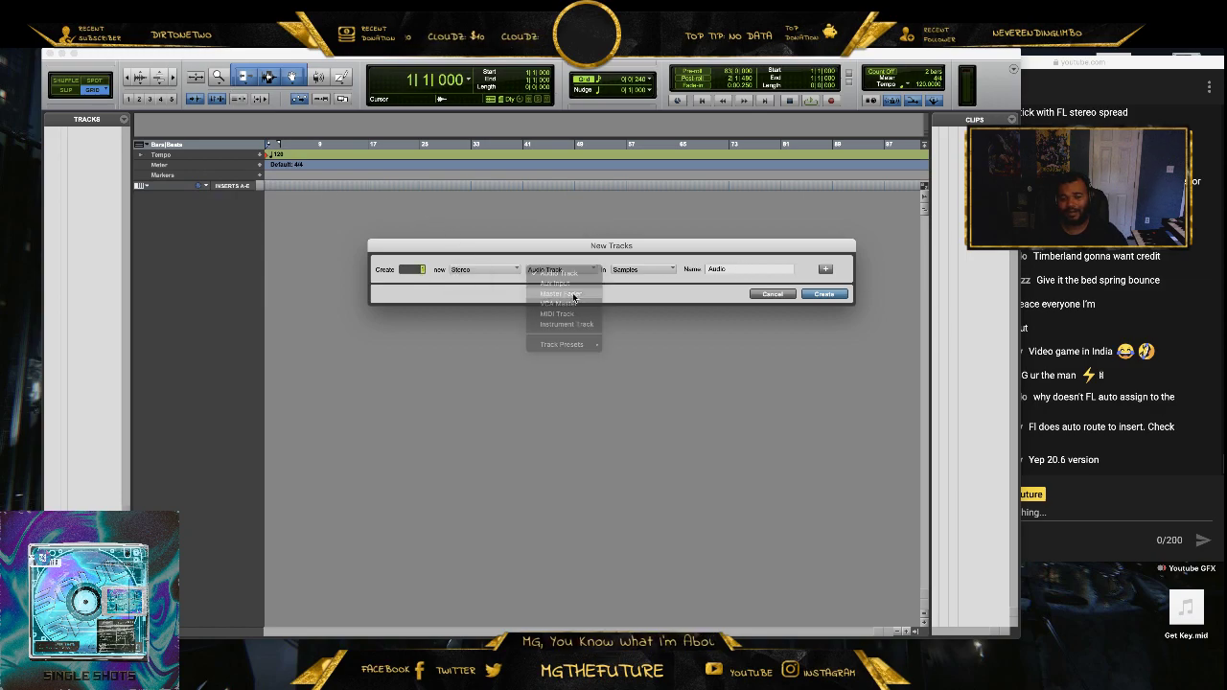
click(824, 294)
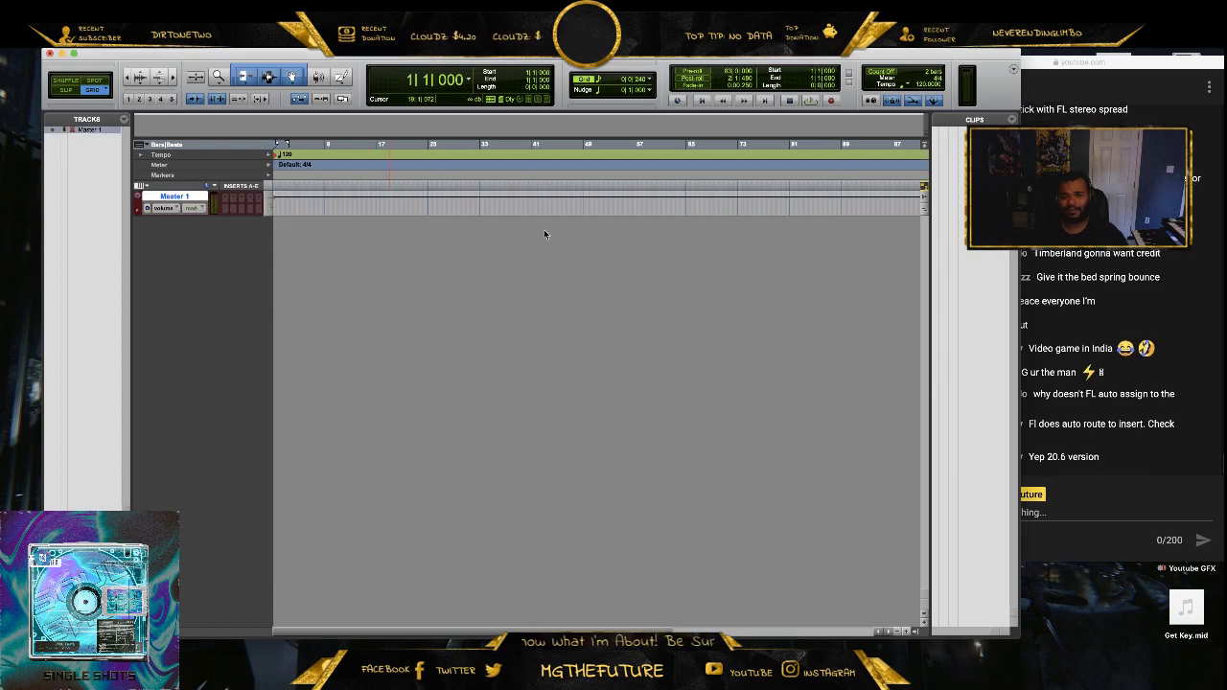
- Set the session tempo to 148 BPM
click(1140, 342)
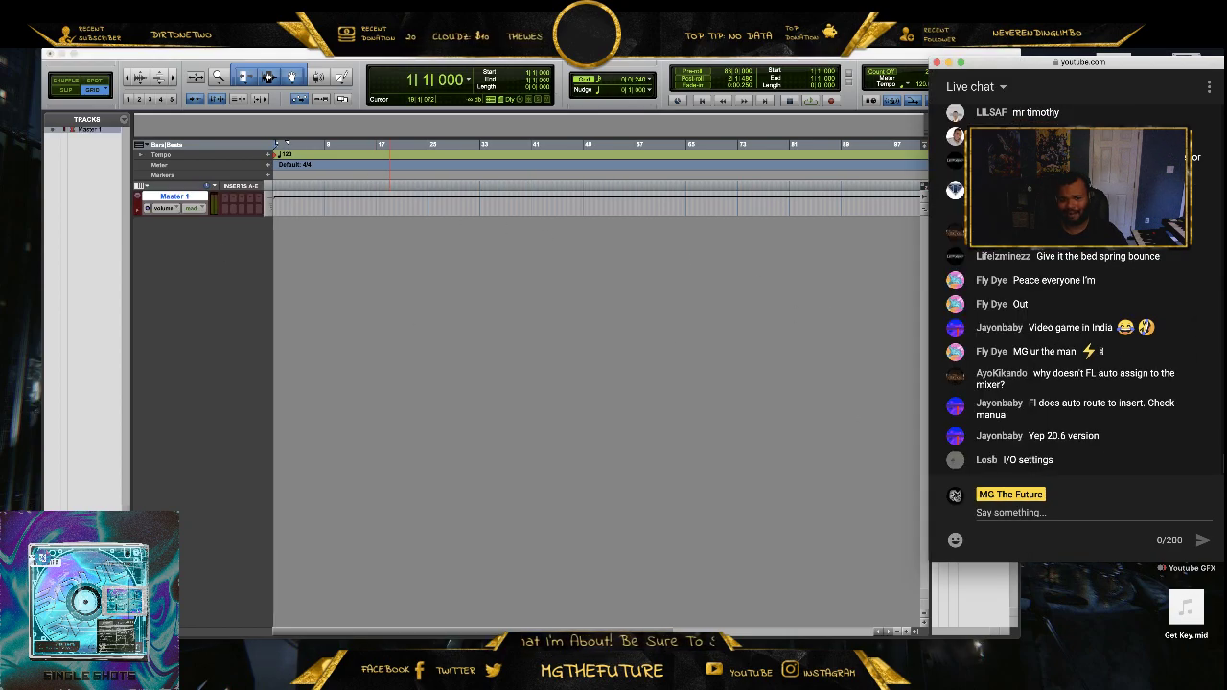
key(super+Tab)
click(216, 445)
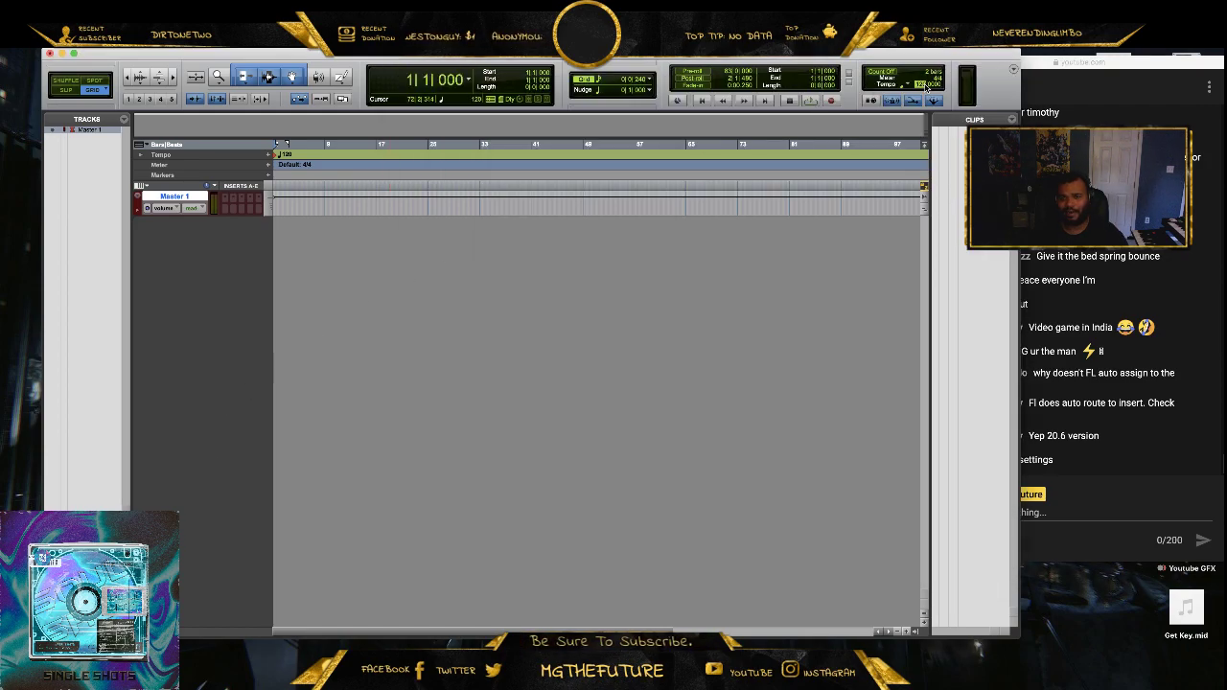
text(148)
key(Return)
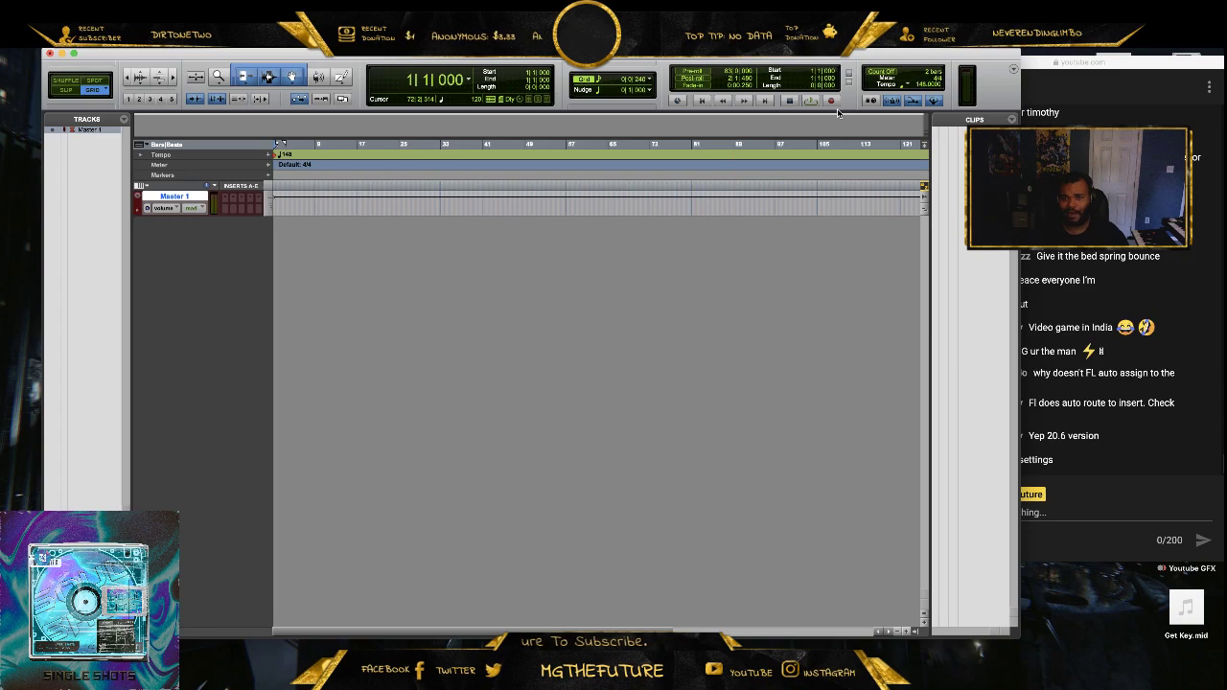
- Import all stems from KAL_808.wav through KAL_YEET.wav in the POST TYPE STEMS folder into the session as new tracks
click(236, 654)
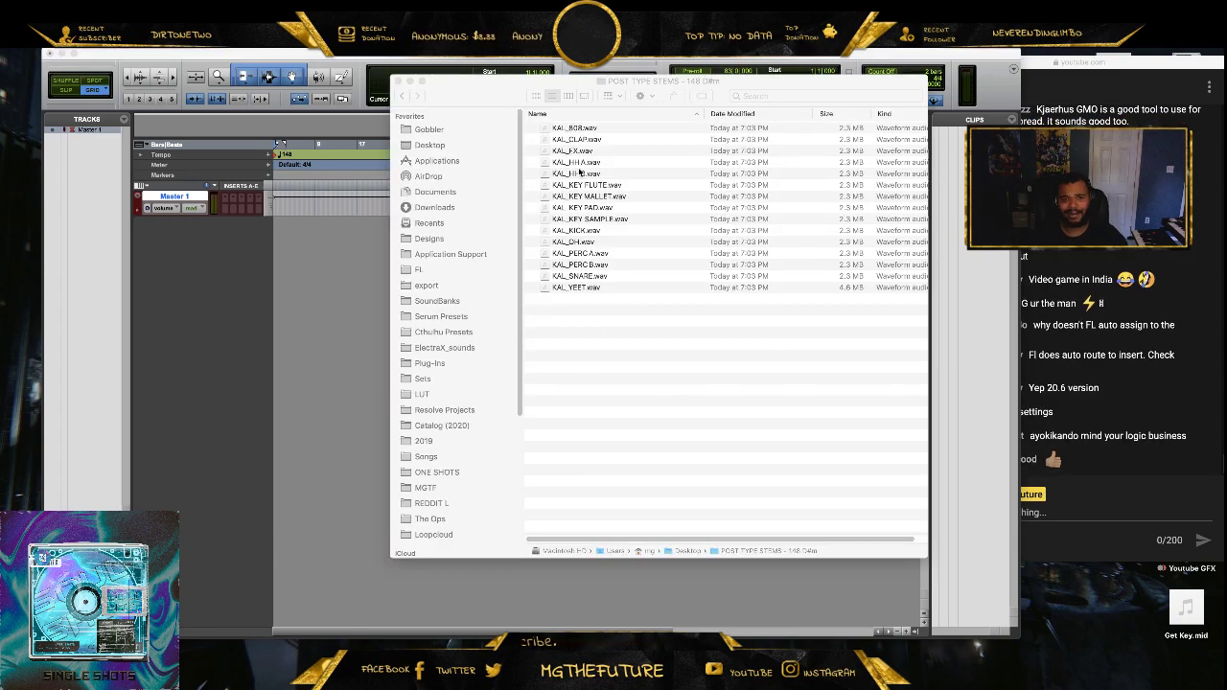
click(586, 129)
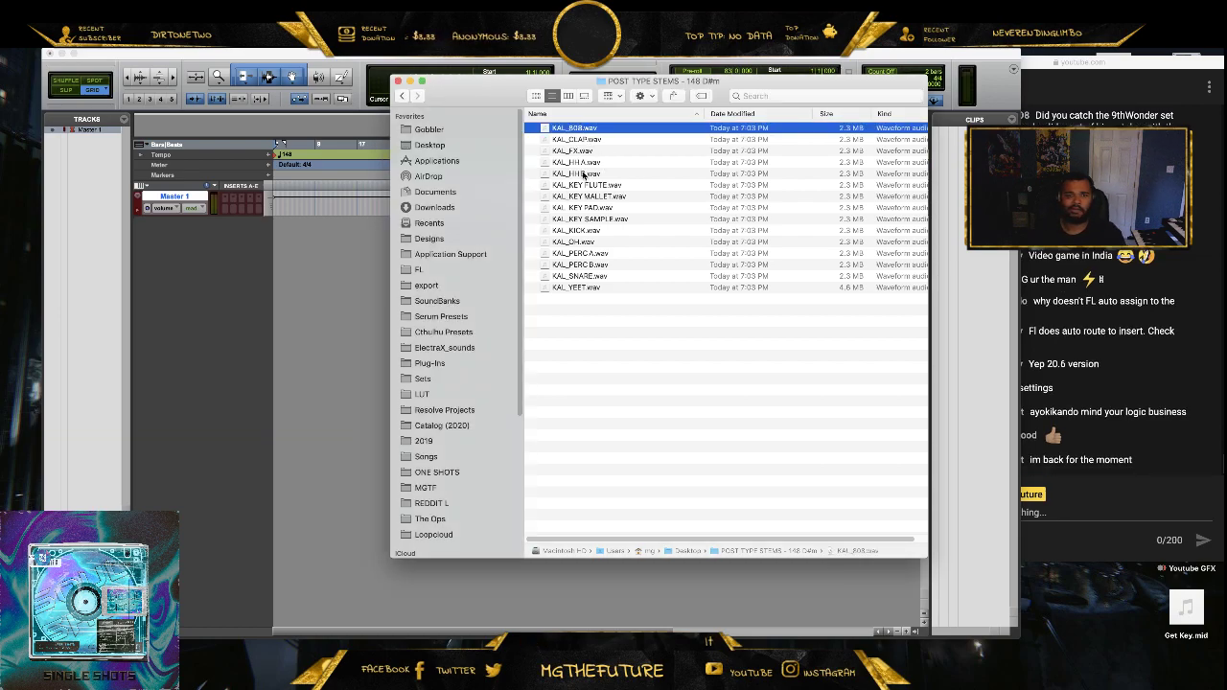
shift+click(584, 174)
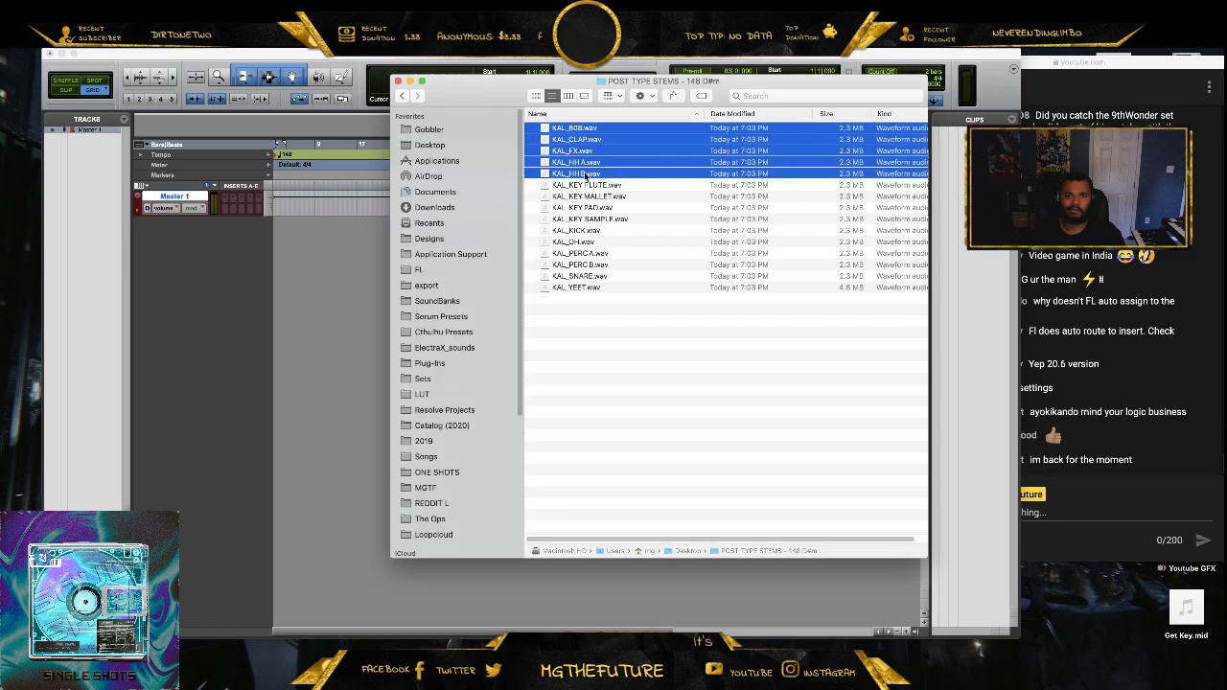
shift+click(581, 289)
drag(562, 214, 277, 273)
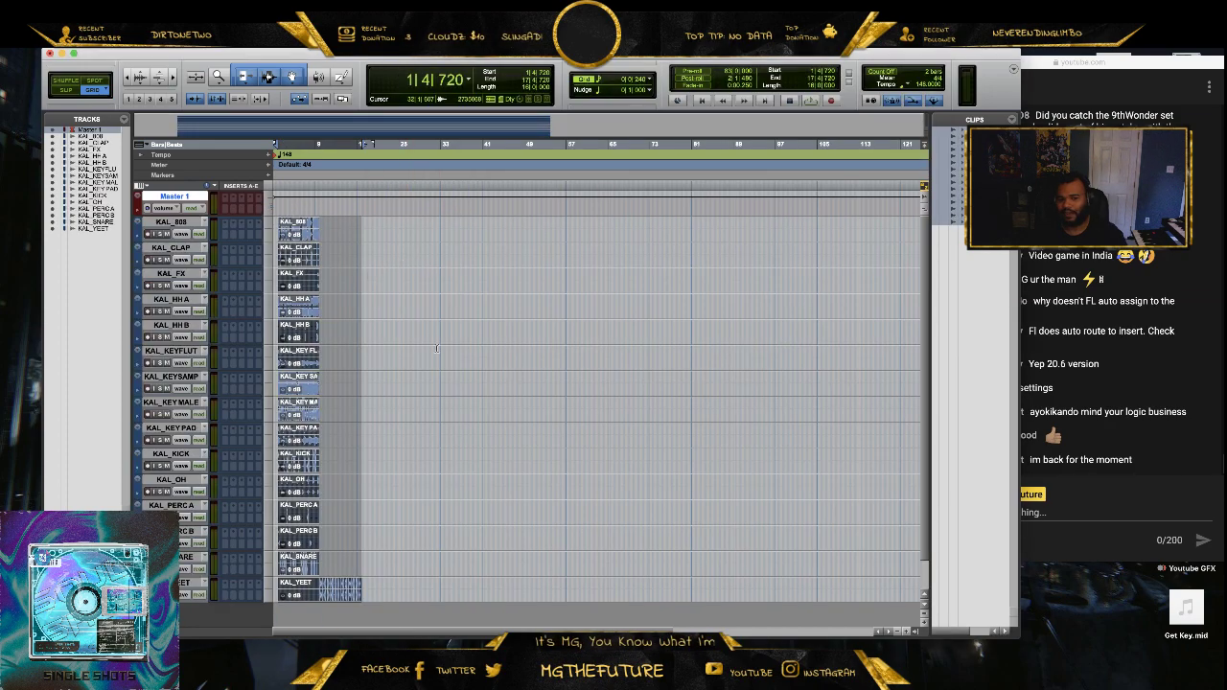
click(437, 348)
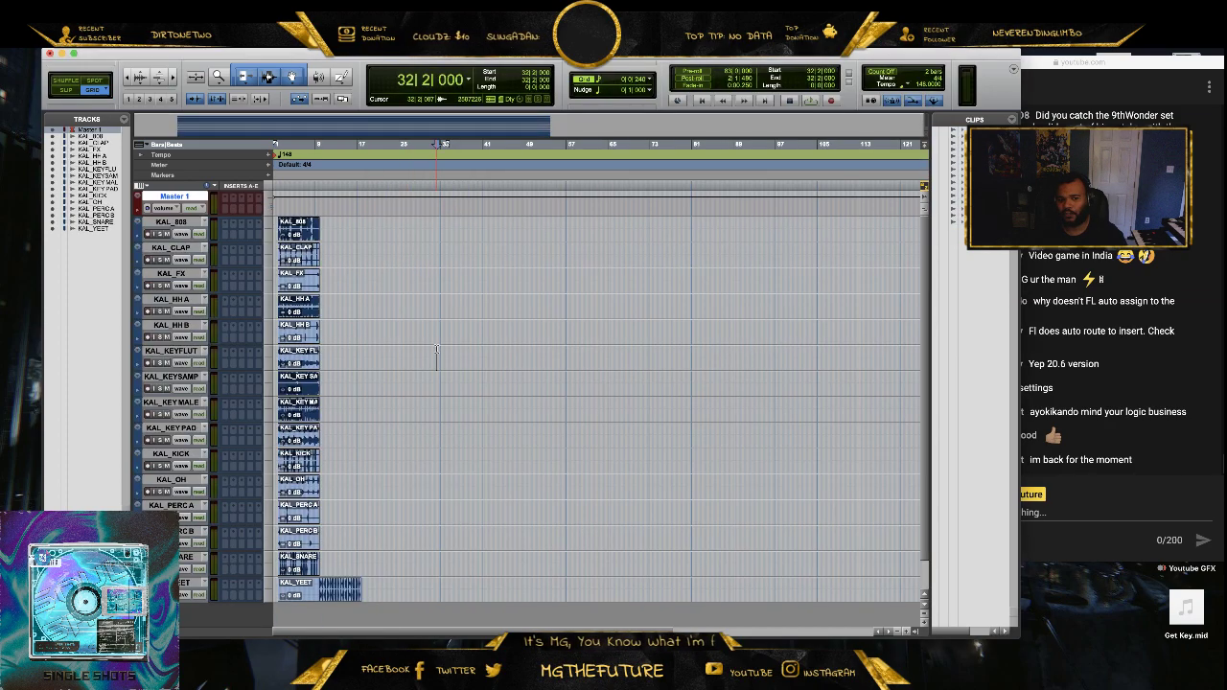
- Look over the imported stem tracks and where their clips end along the timeline
scroll(379, 405, down, 2)
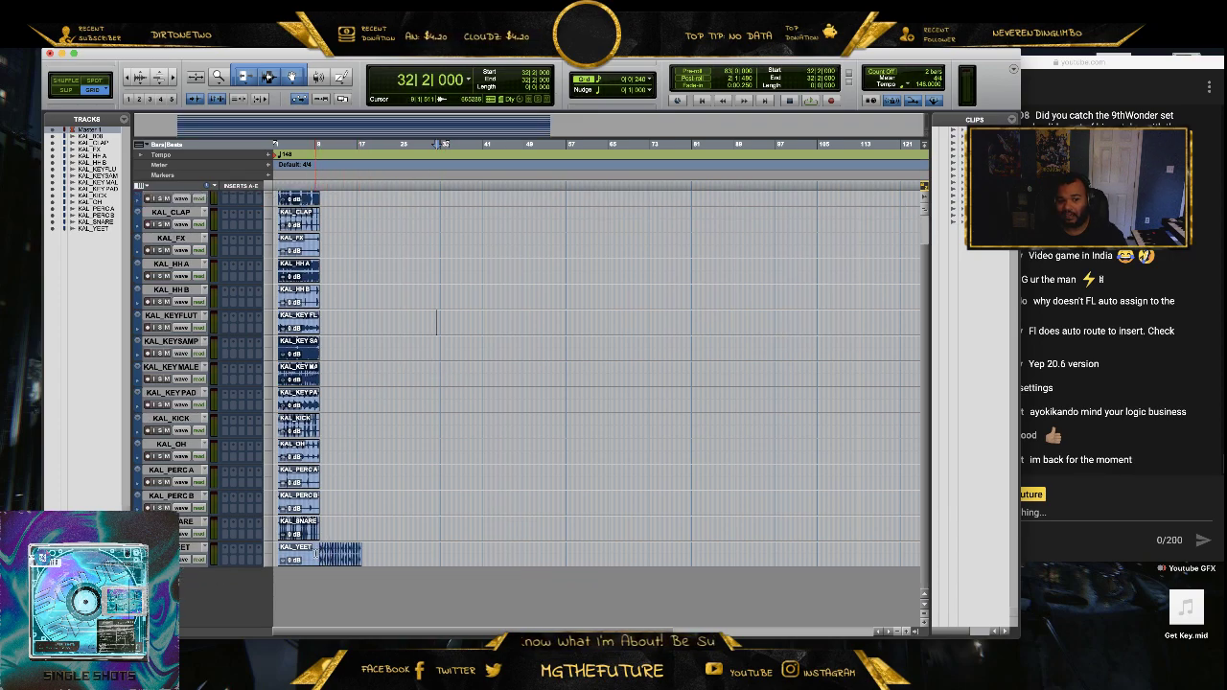
click(317, 144)
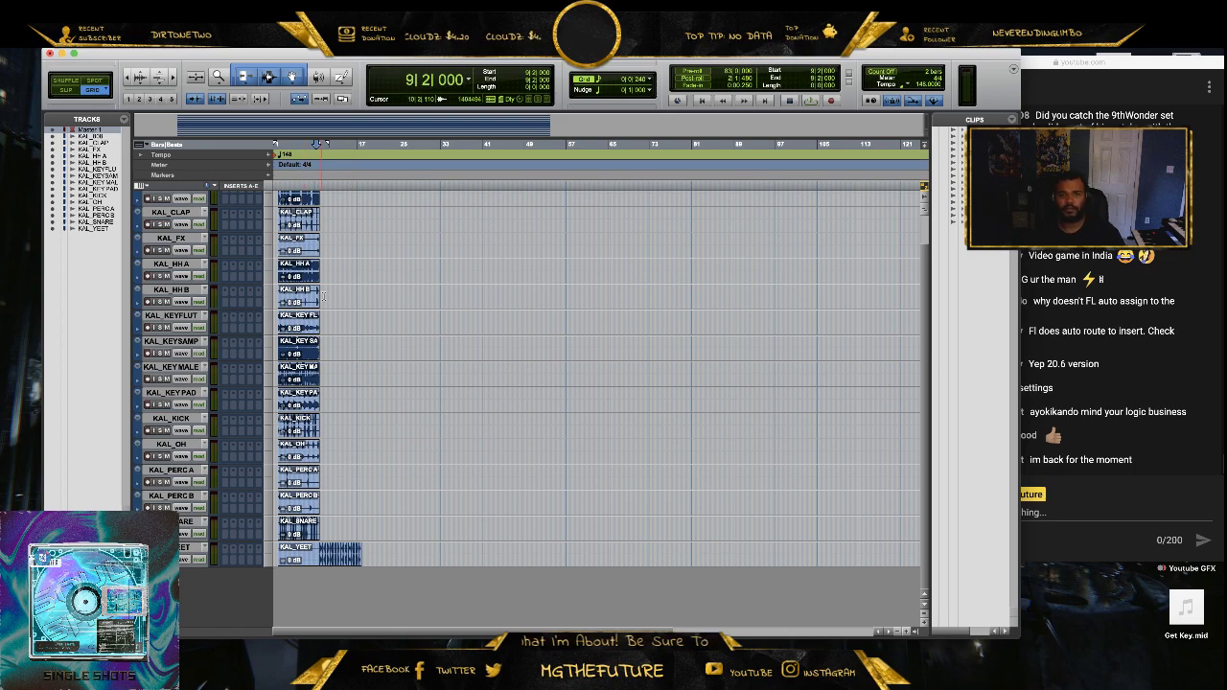
scroll(340, 285, up, 2)
scroll(343, 294, down, 2)
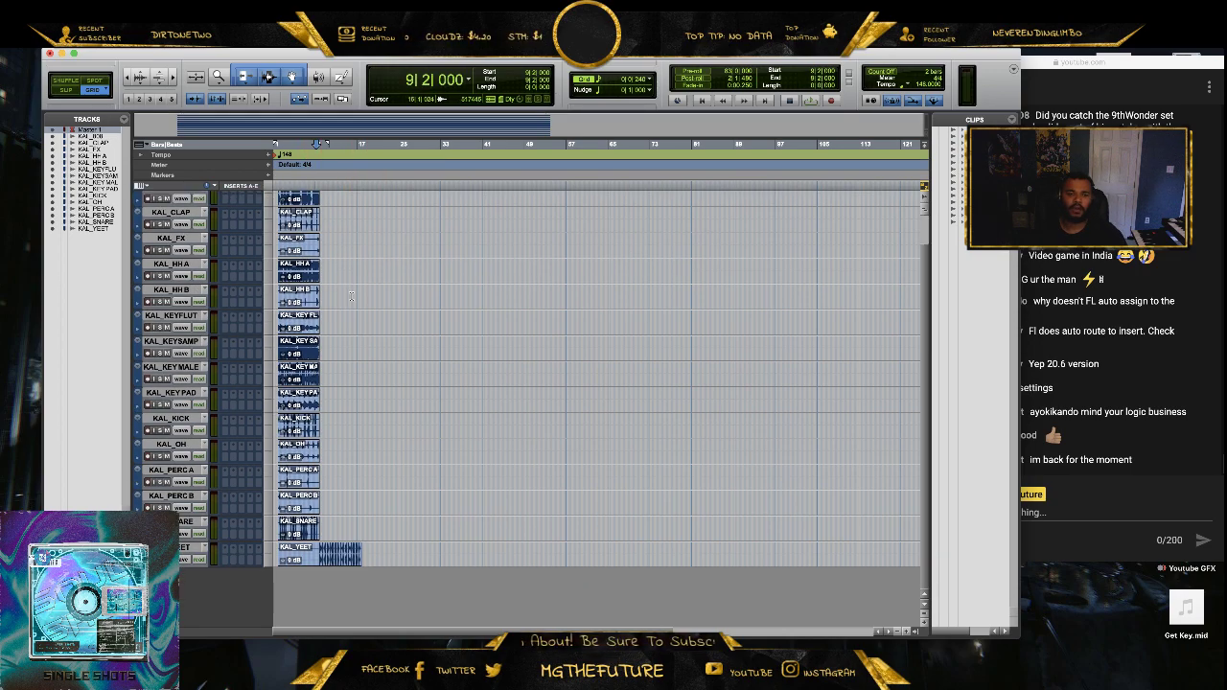
scroll(355, 298, right, 3)
scroll(357, 299, up, 2)
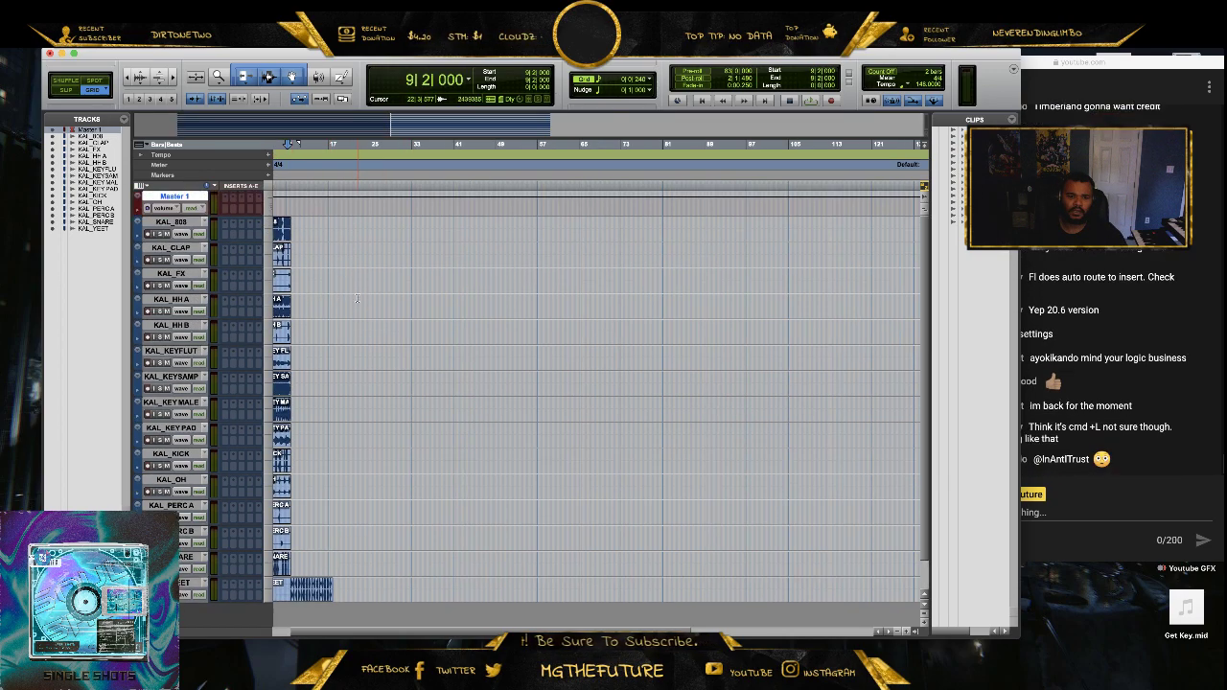
scroll(356, 299, down, 2)
scroll(354, 301, right, 5)
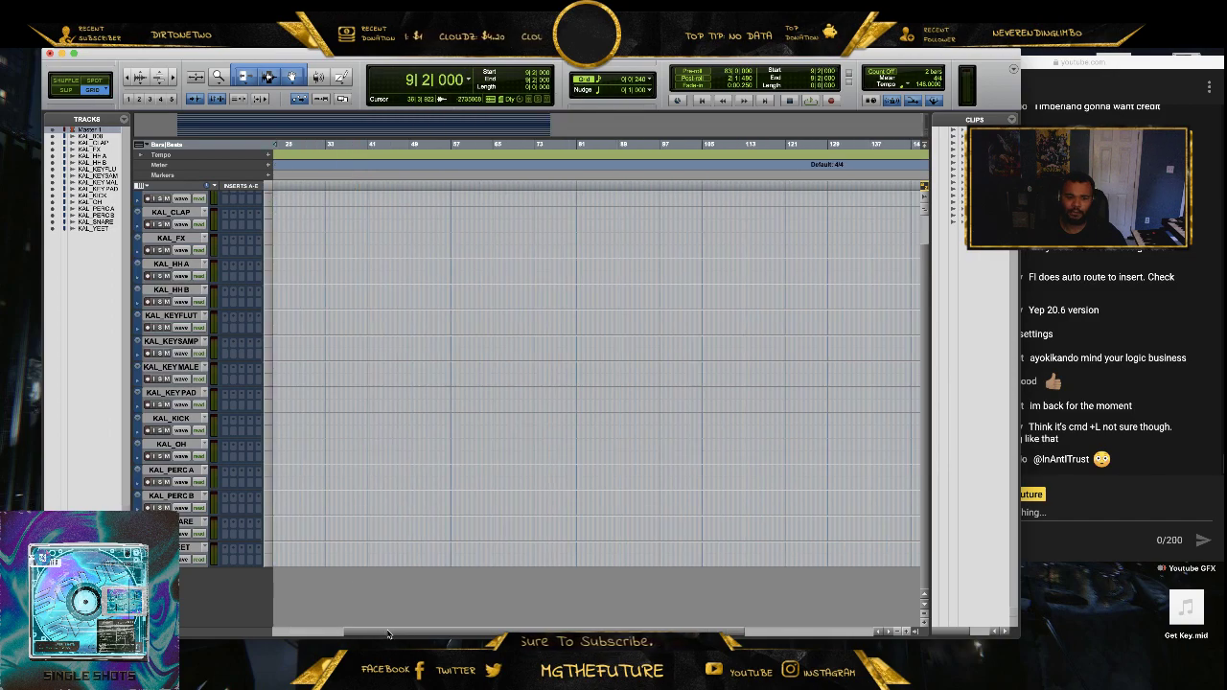
drag(388, 633, 189, 620)
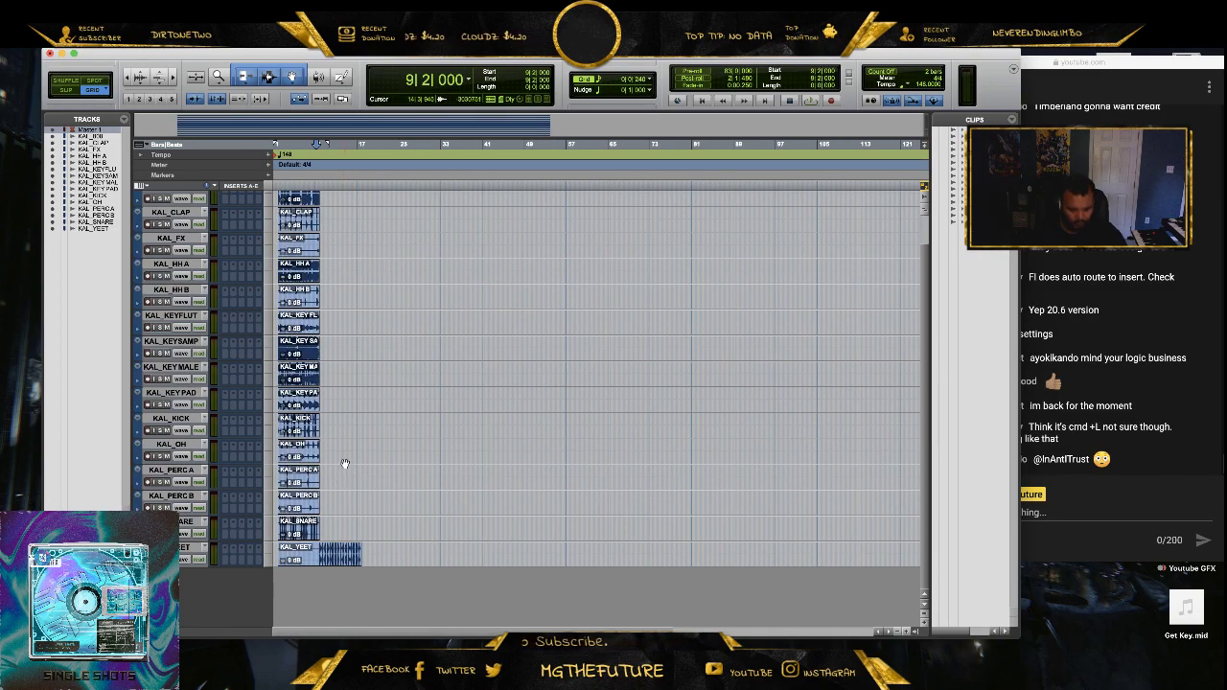
- Select the clips on all stem tracks and move them together to start at 5|2|000
key(t)
key(t)
key(t)
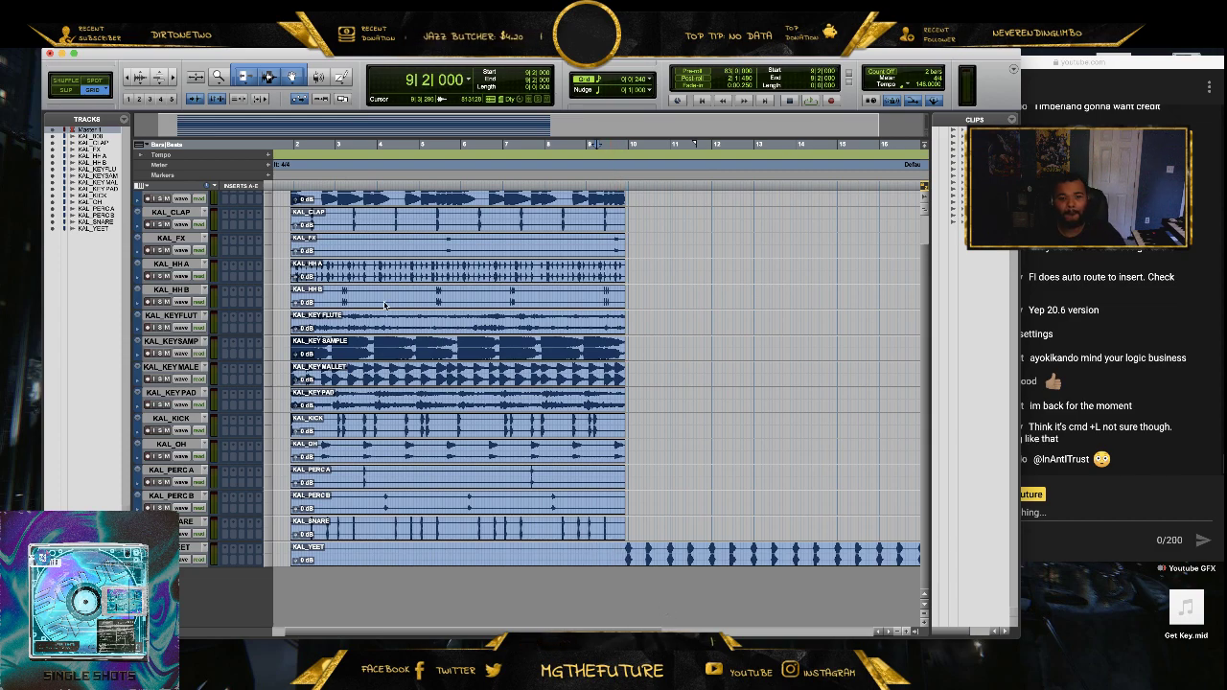
scroll(660, 223, up, 2)
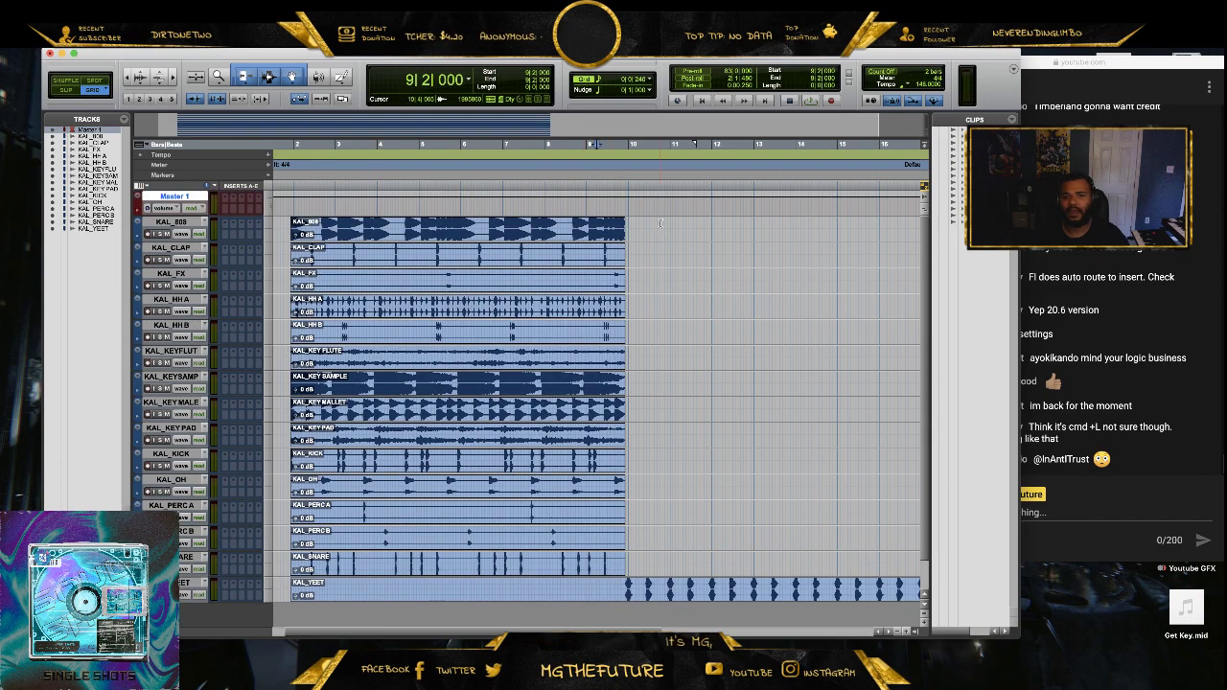
drag(282, 221, 767, 589)
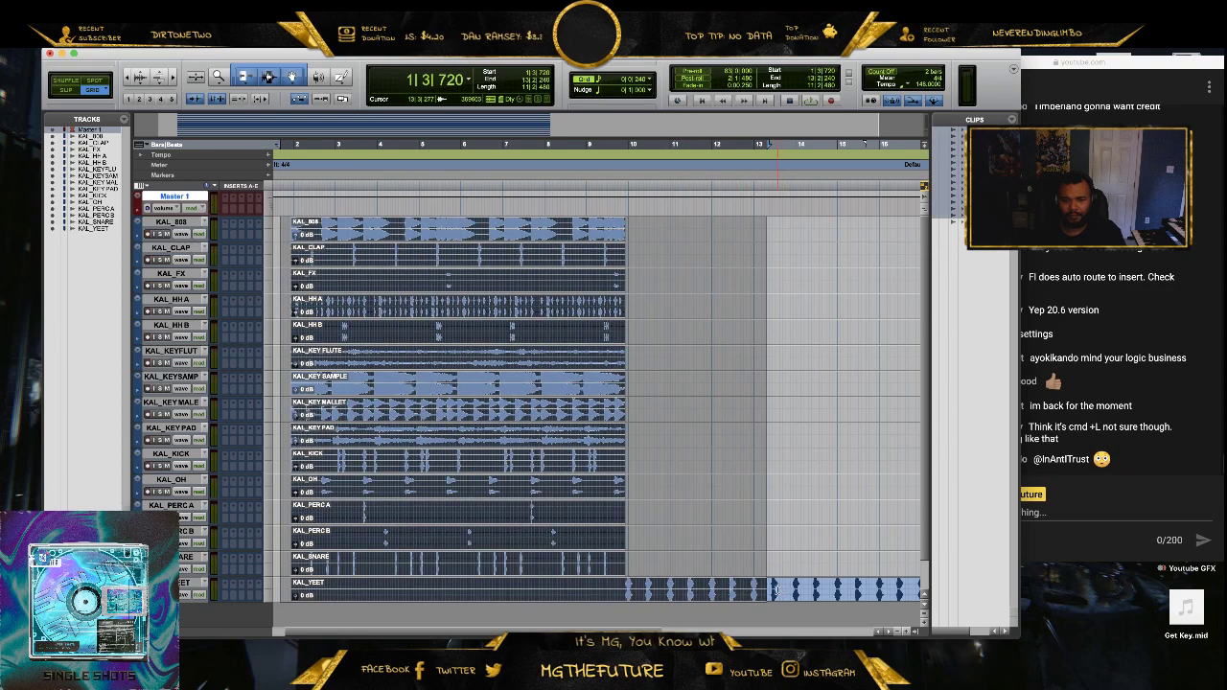
shift+click(773, 594)
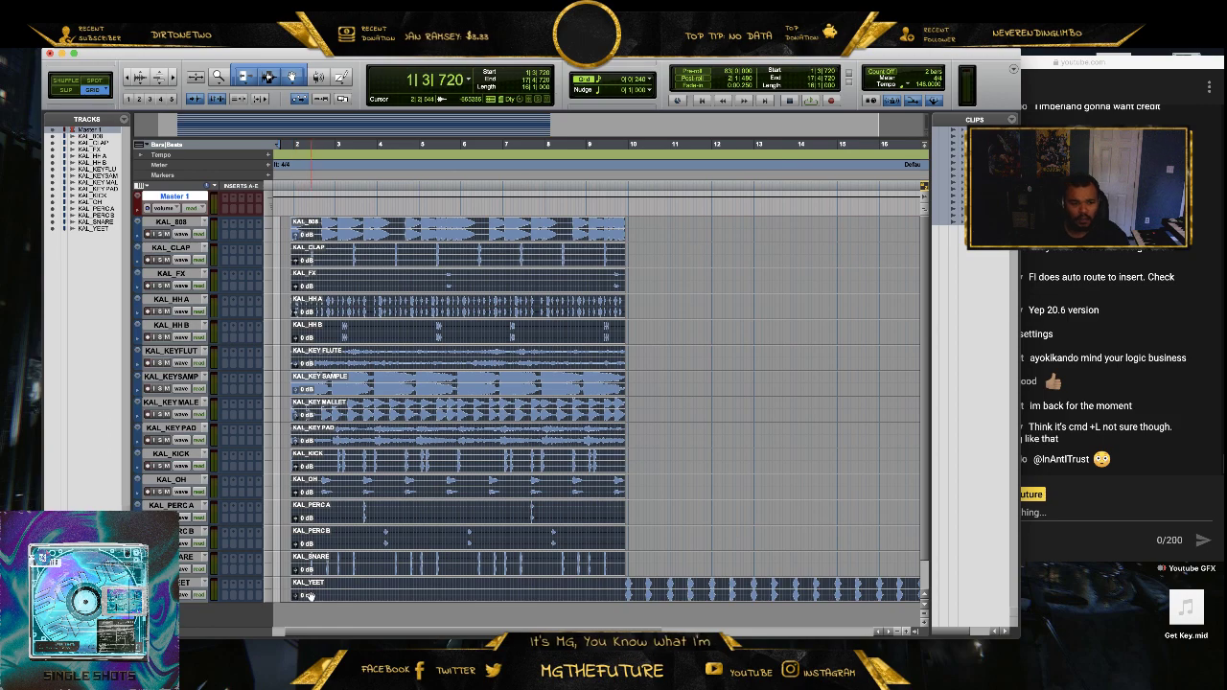
drag(309, 595, 448, 596)
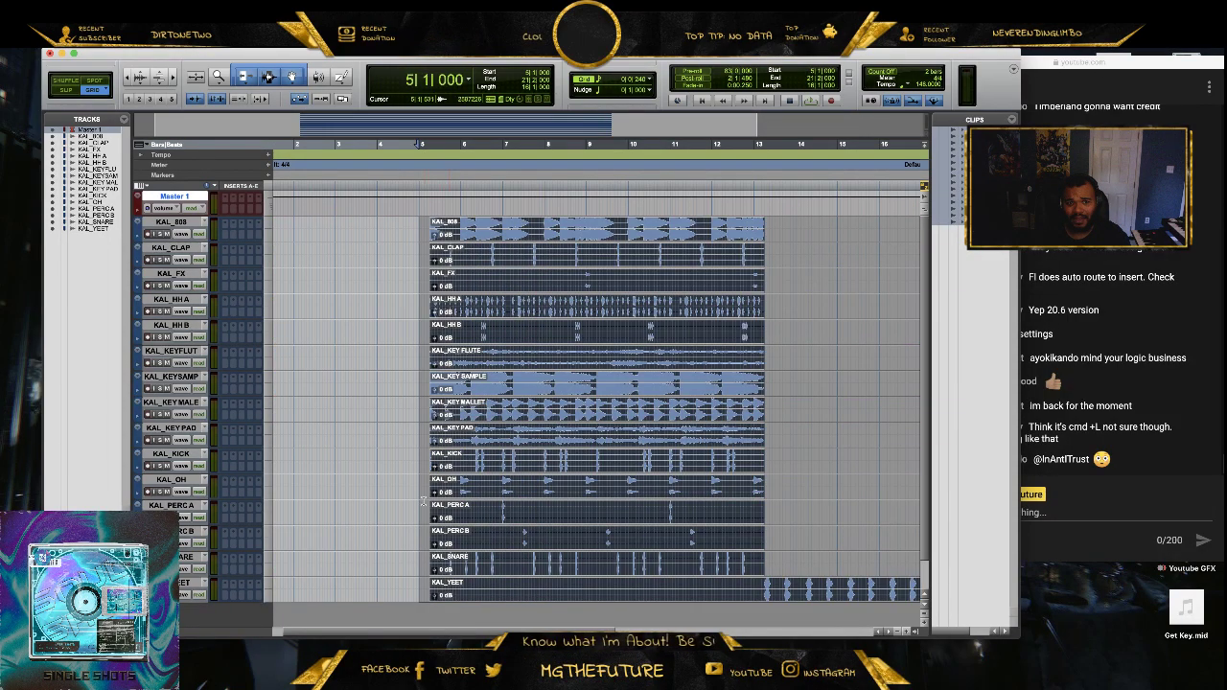
click(386, 415)
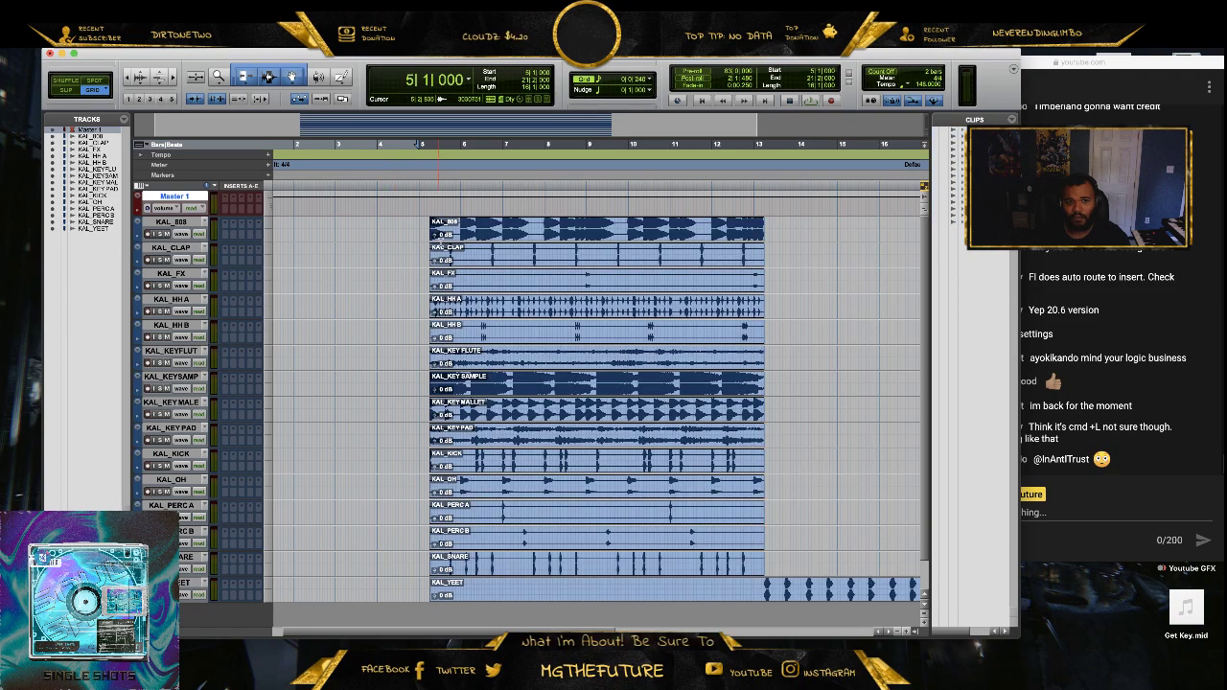
- Select every stem clip from KAL_808 to KAL_YEET and shift them together earlier, to start at 5|1|240
click(457, 228)
click(441, 233)
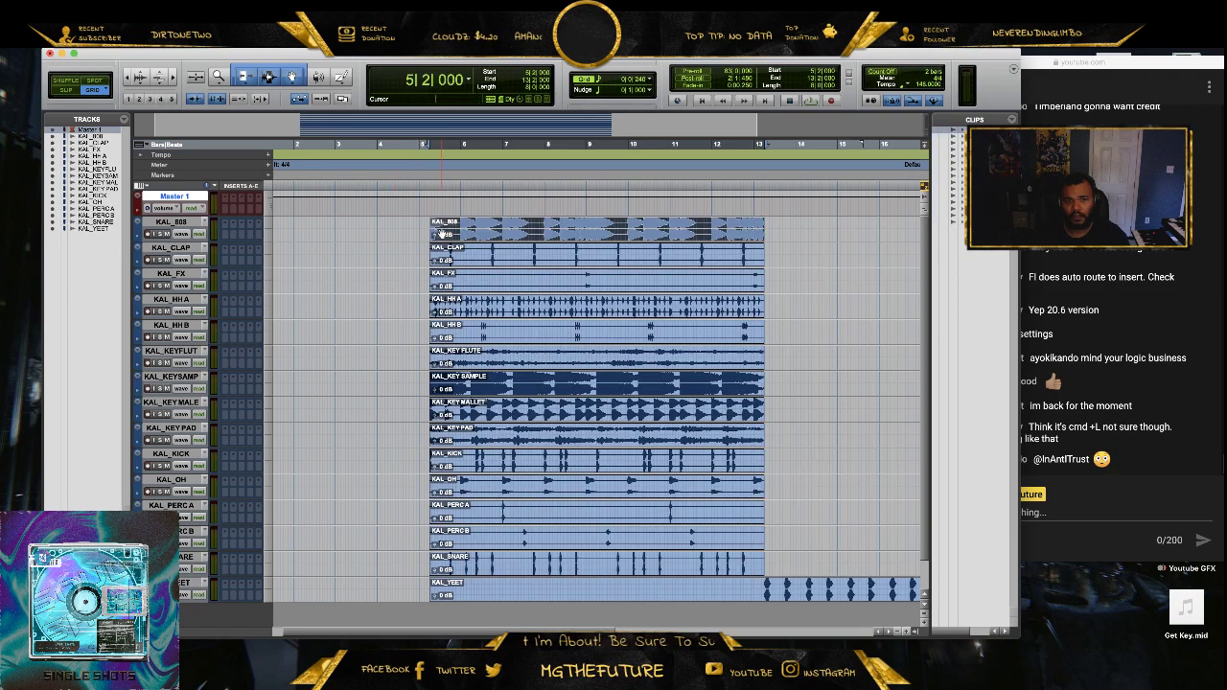
shift+click(486, 594)
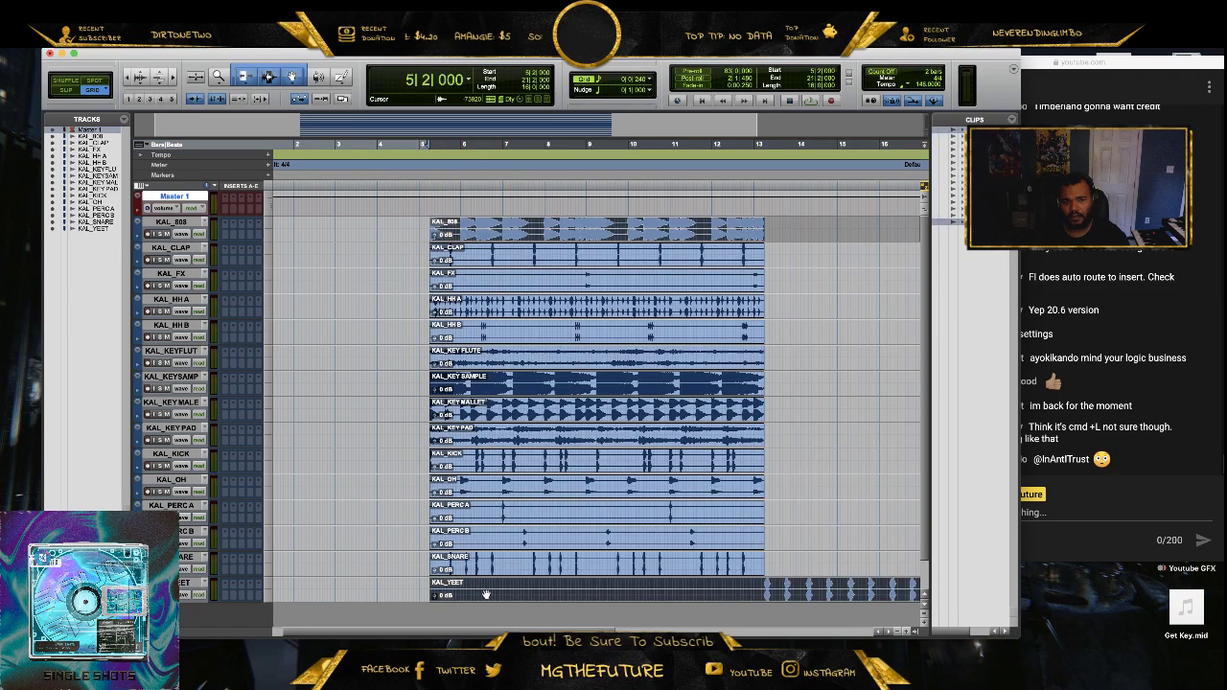
shift+click(504, 263)
shift+click(498, 280)
shift+click(487, 308)
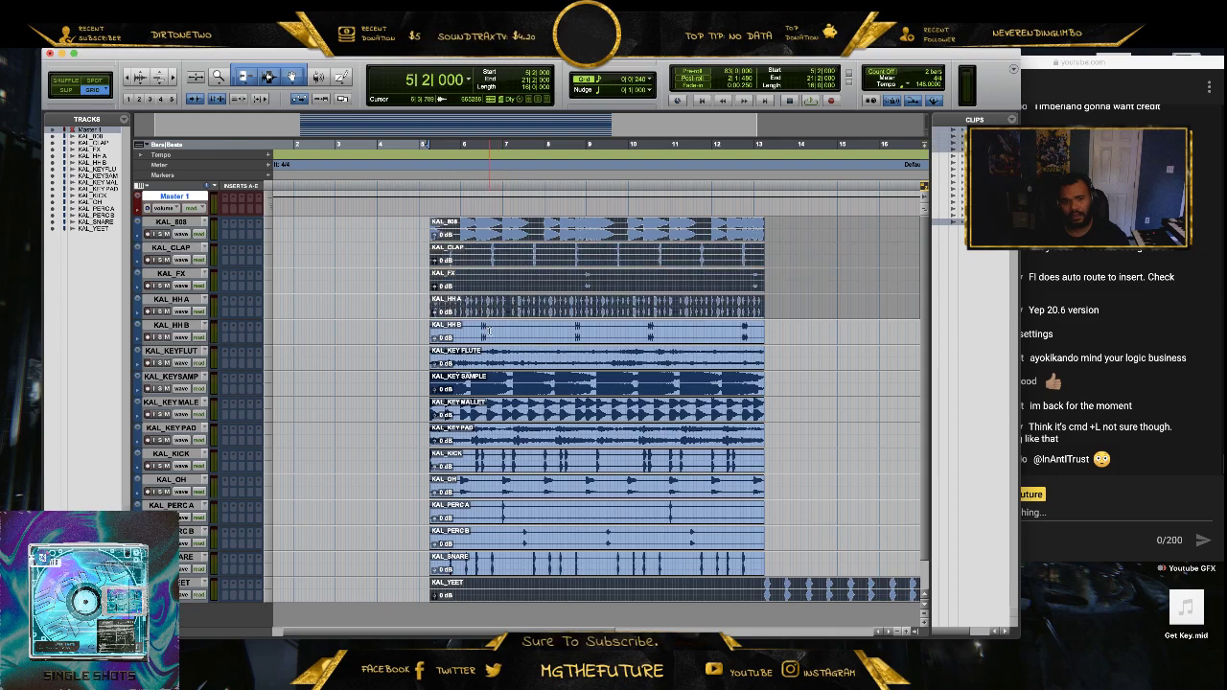
shift+click(488, 331)
shift+click(492, 360)
shift+click(498, 388)
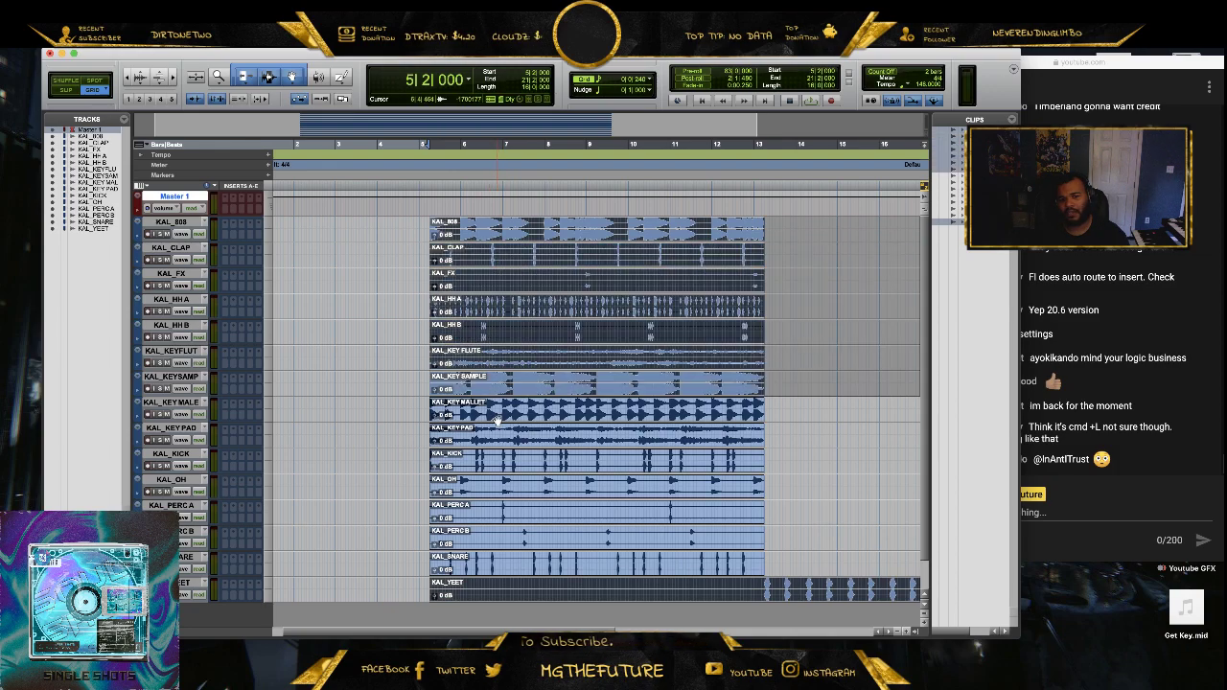
shift+click(496, 421)
shift+click(495, 443)
shift+click(484, 463)
shift+click(481, 477)
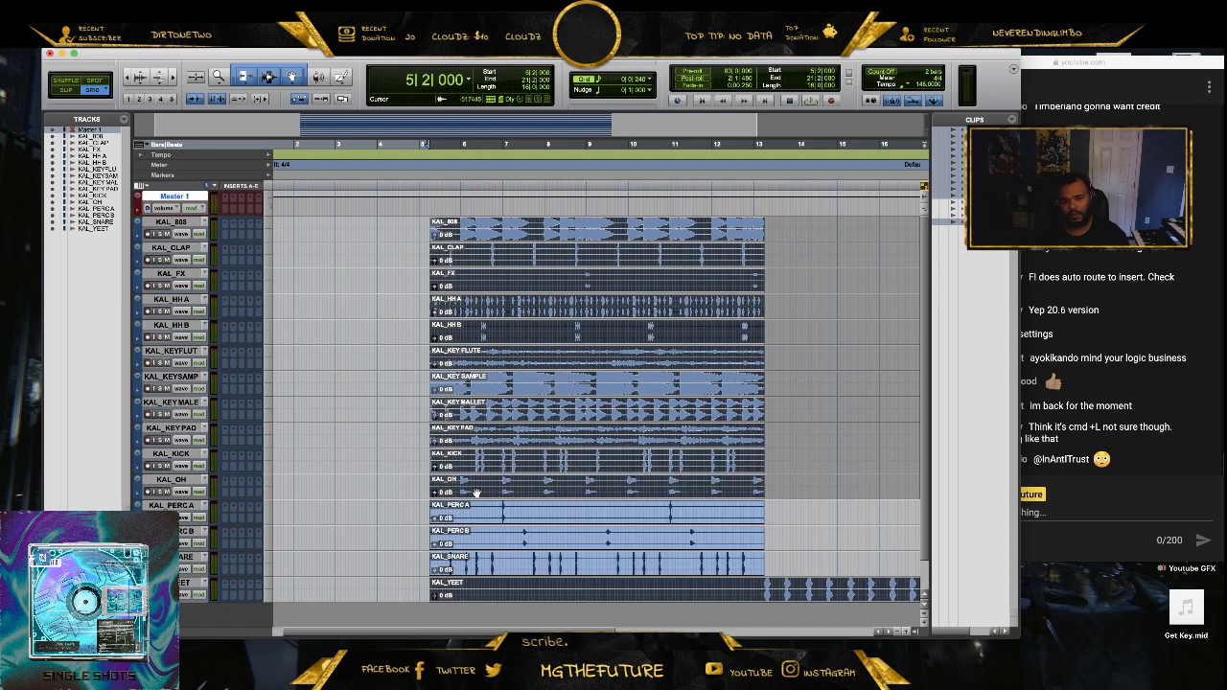
shift+click(475, 518)
shift+click(474, 542)
shift+click(470, 572)
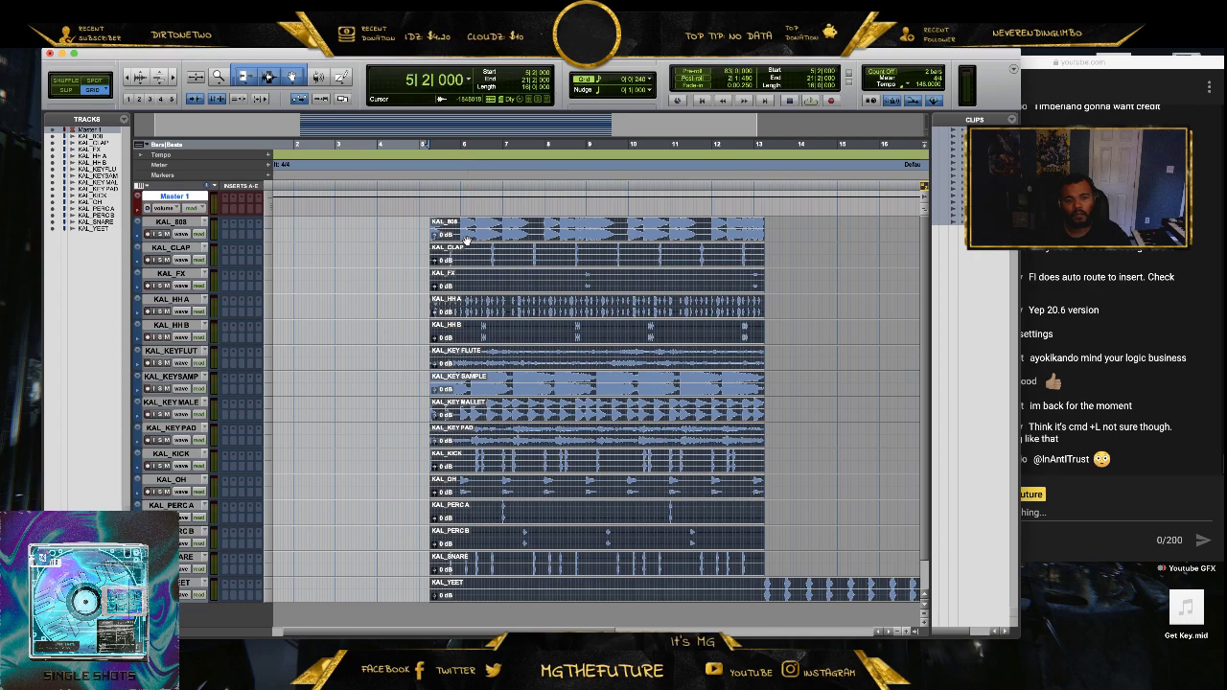
drag(465, 238, 461, 238)
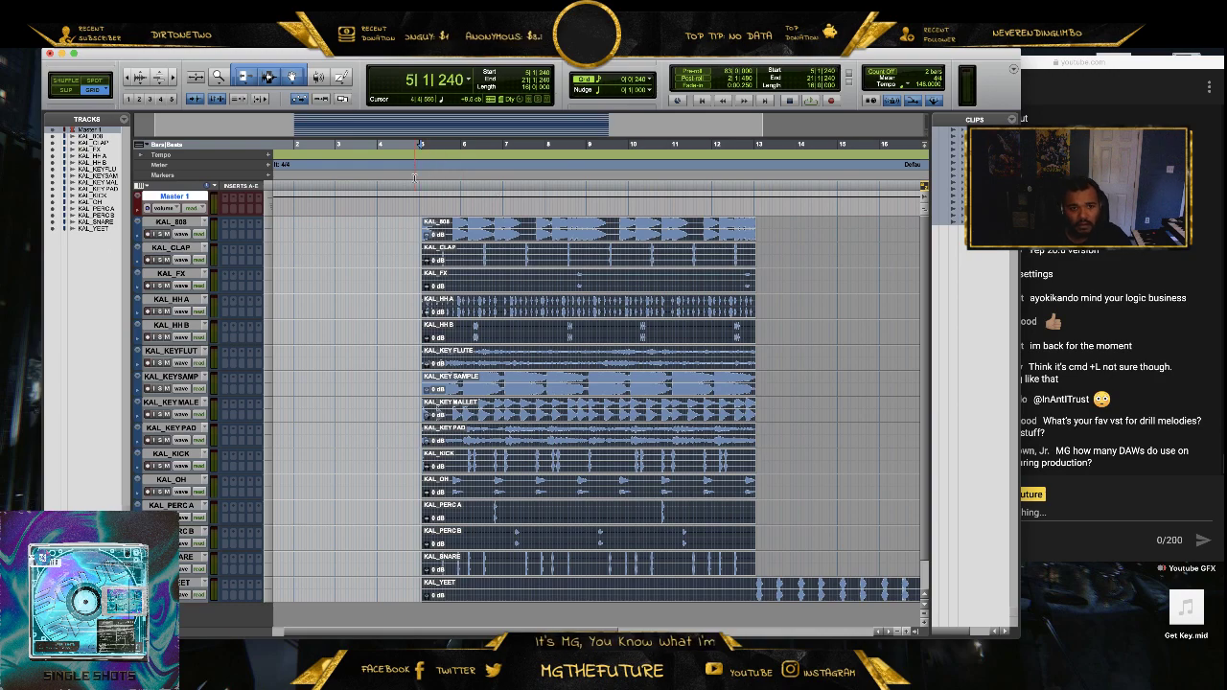
- Play the stems briefly, mark bars 5 to 9 on the Master 1 track, and set the grid value to 1 bar
key(space)
key(space)
click(412, 222)
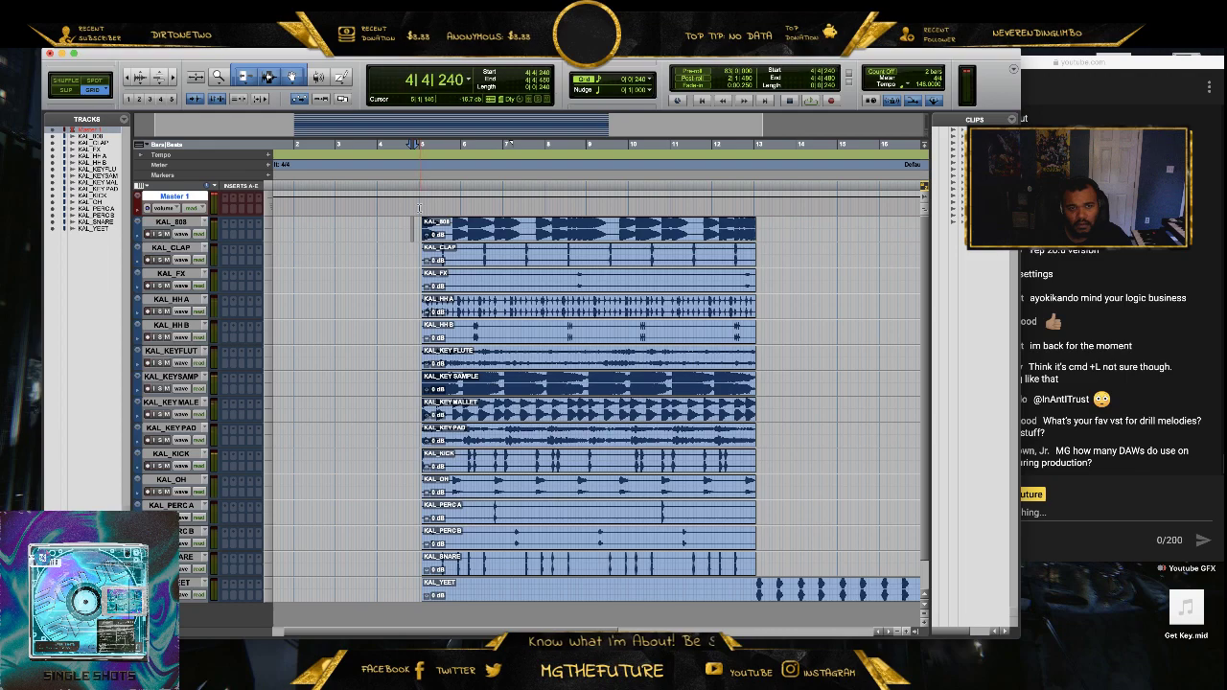
drag(419, 207, 587, 206)
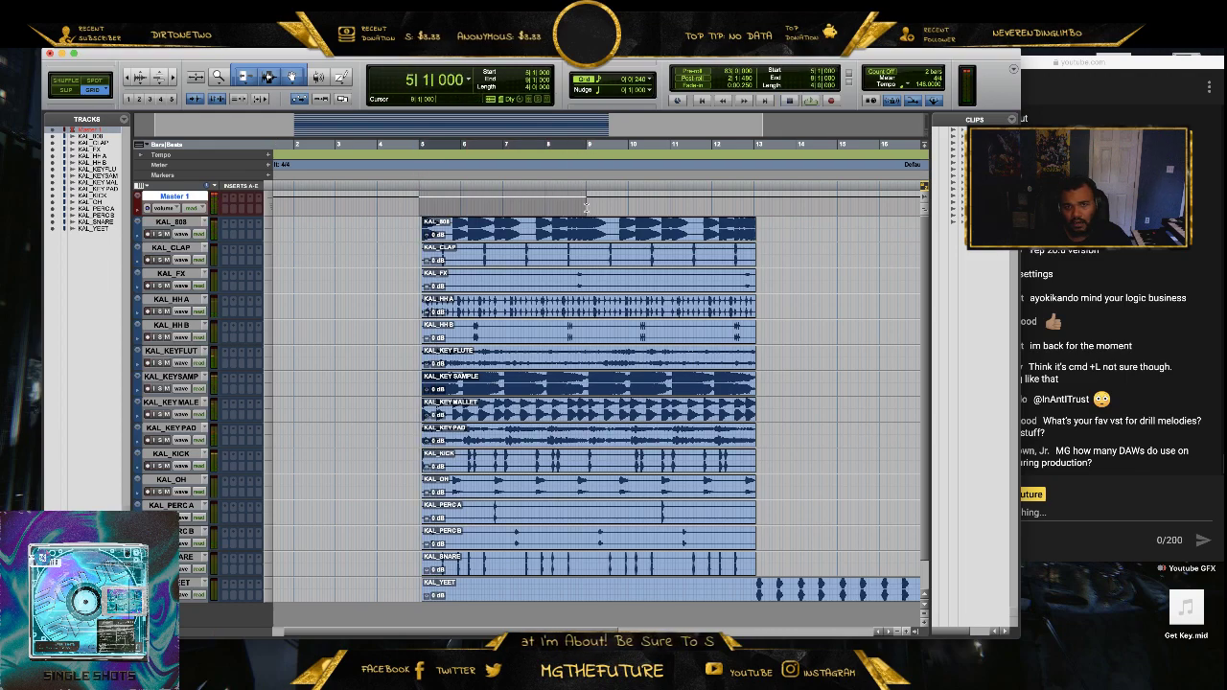
click(601, 79)
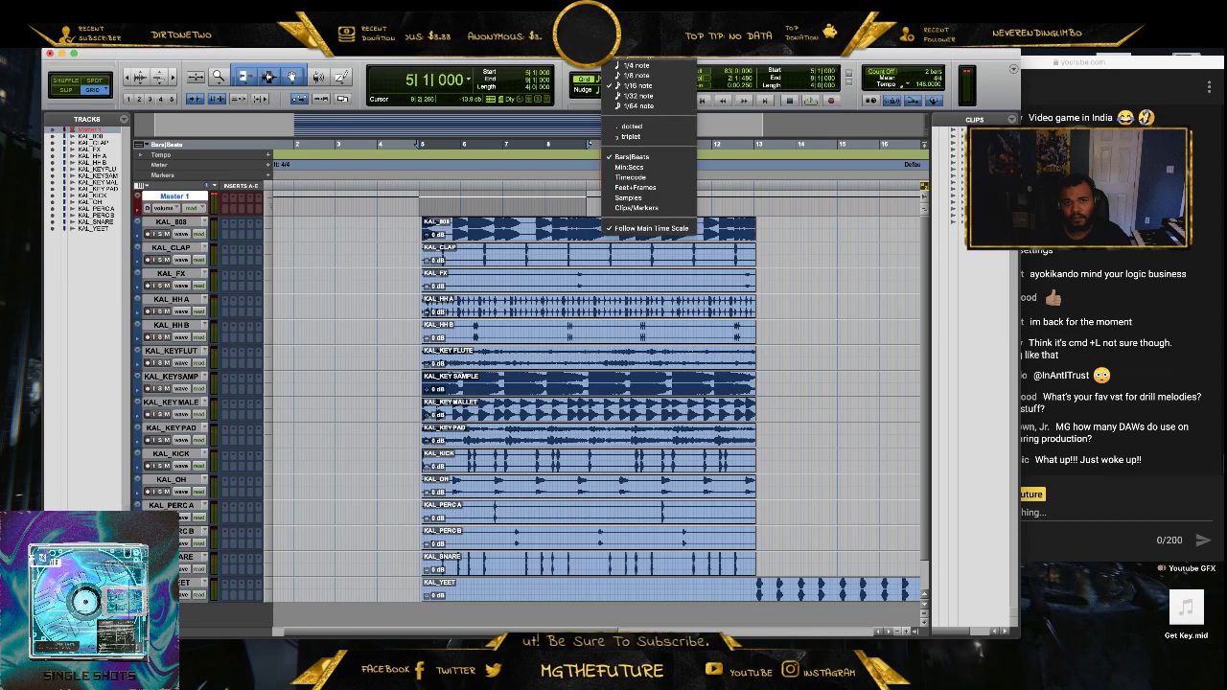
click(628, 40)
- Select every stem clip again and snap them together onto the bar line at 5|1|000
double_click(634, 230)
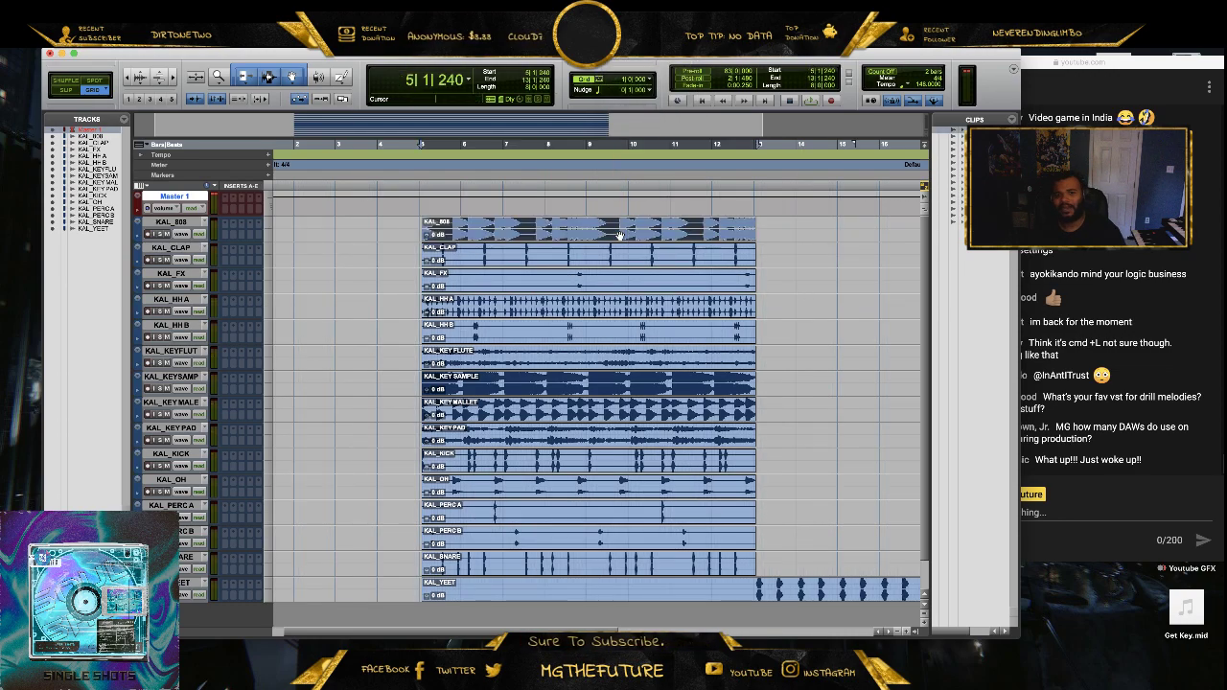
click(590, 590)
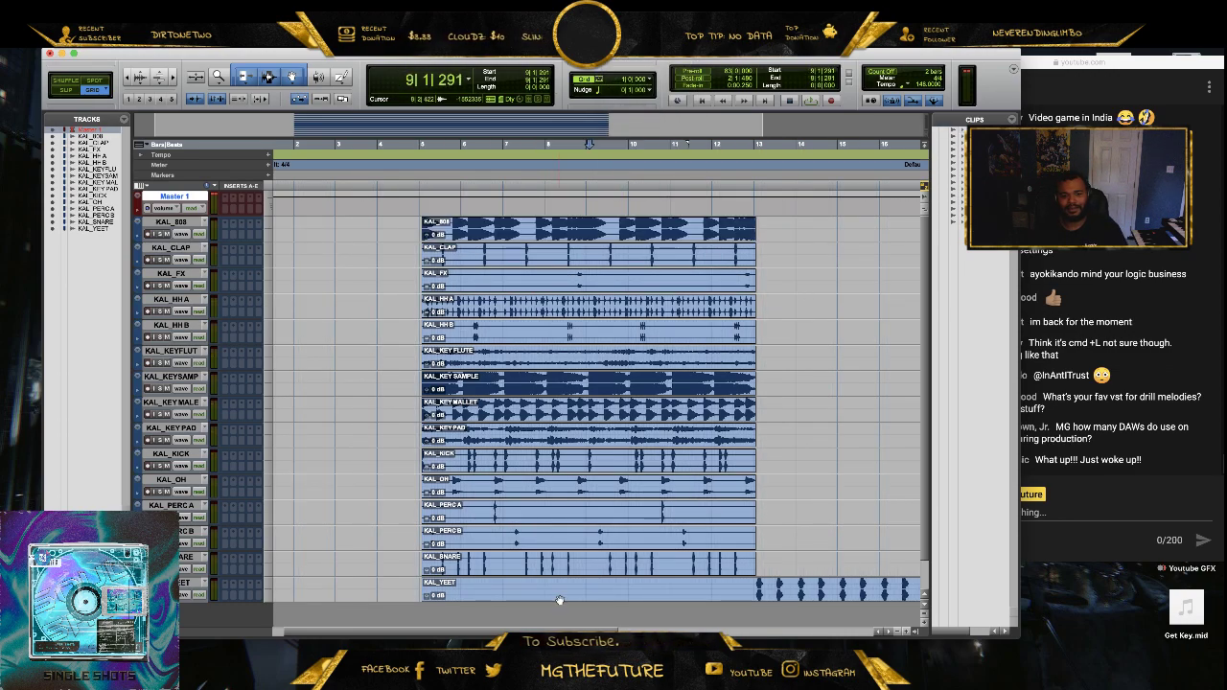
click(559, 597)
shift+click(562, 237)
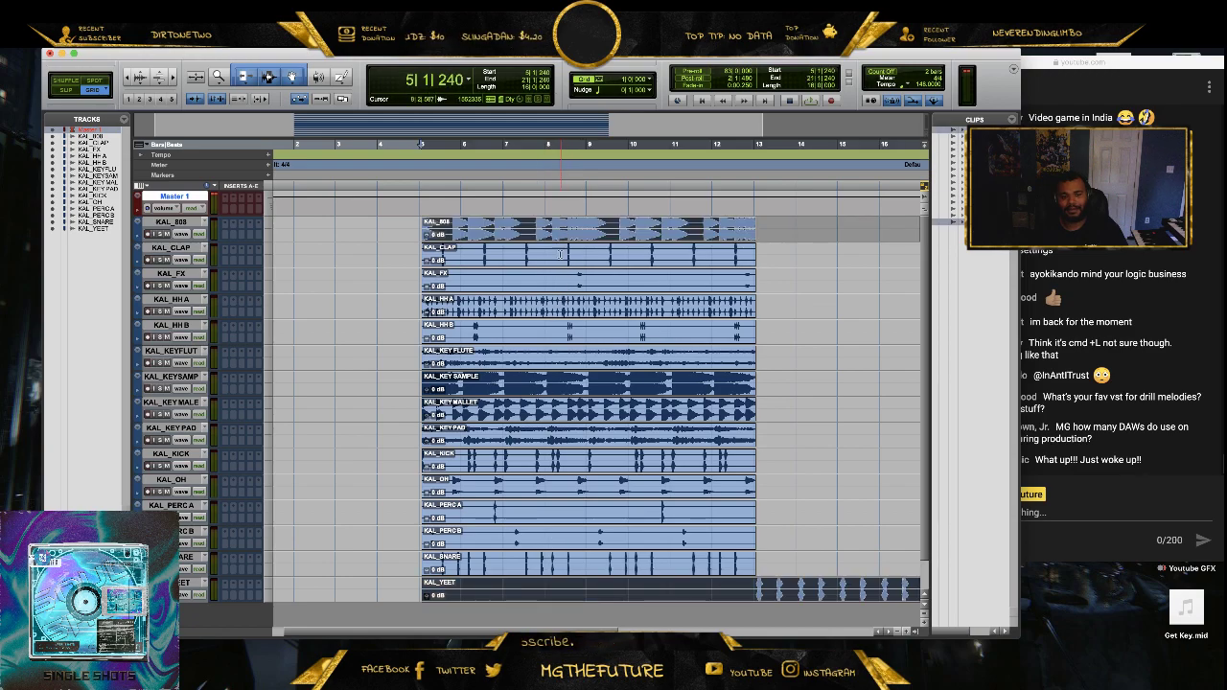
shift+click(553, 259)
shift+click(550, 278)
shift+click(541, 303)
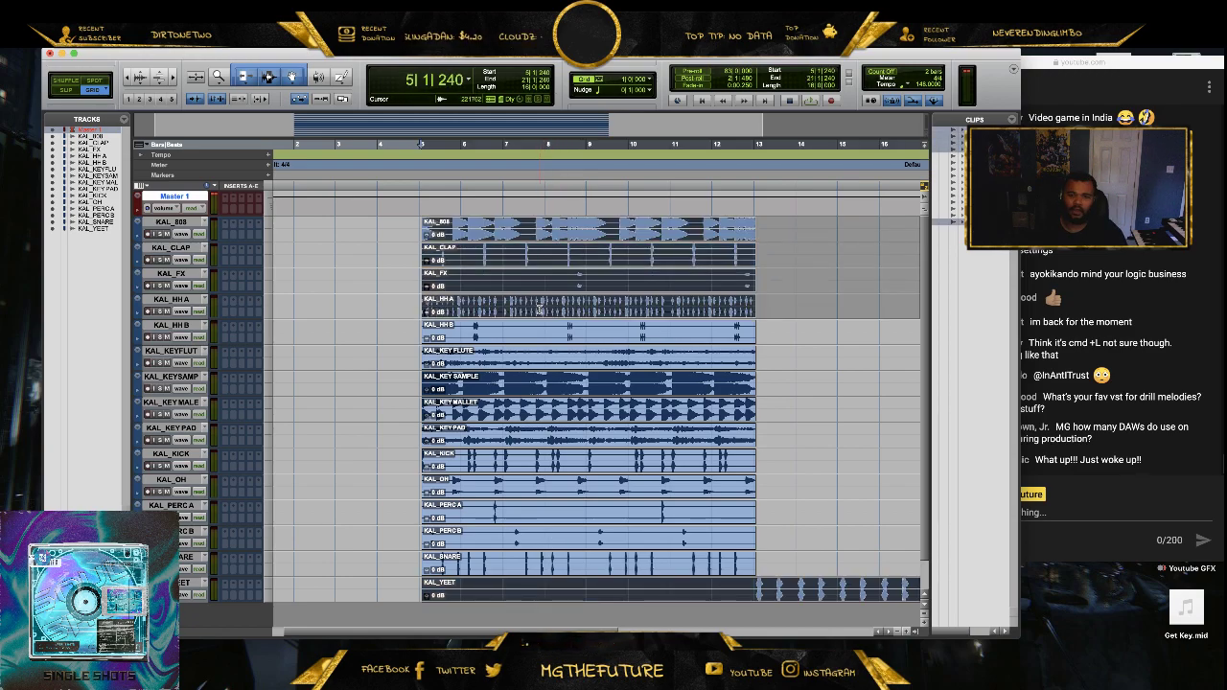
shift+click(527, 335)
shift+click(519, 362)
shift+click(519, 390)
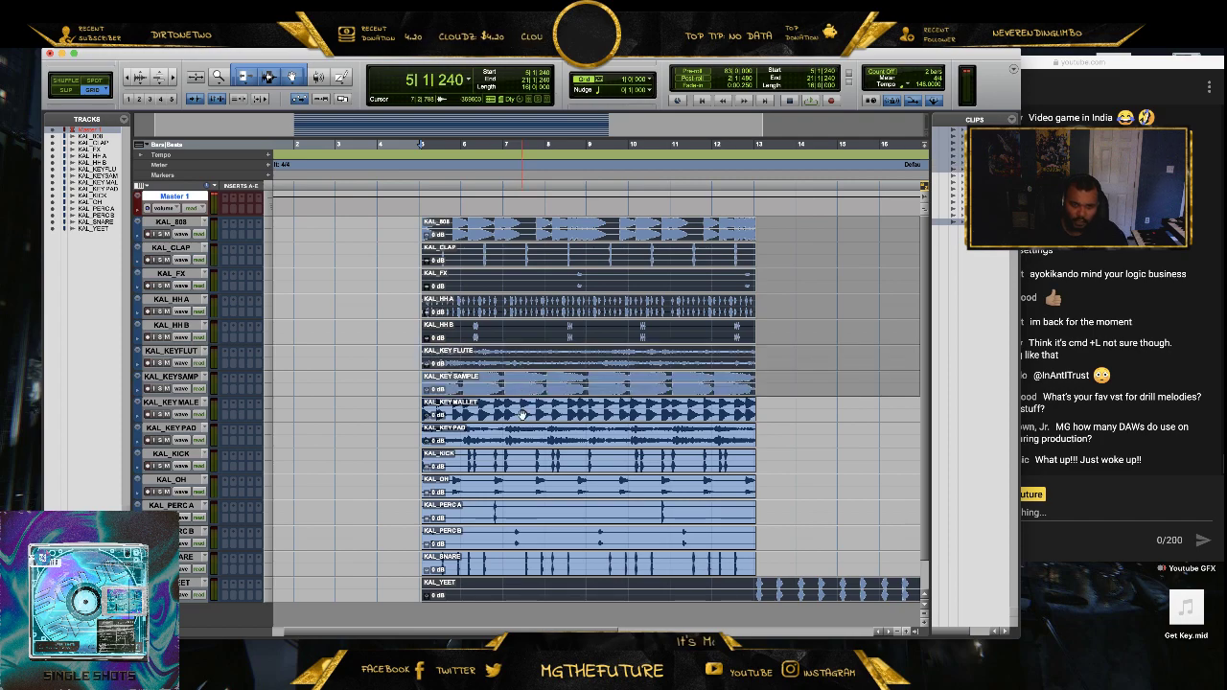
shift+click(522, 415)
shift+click(518, 440)
shift+click(517, 472)
shift+click(518, 493)
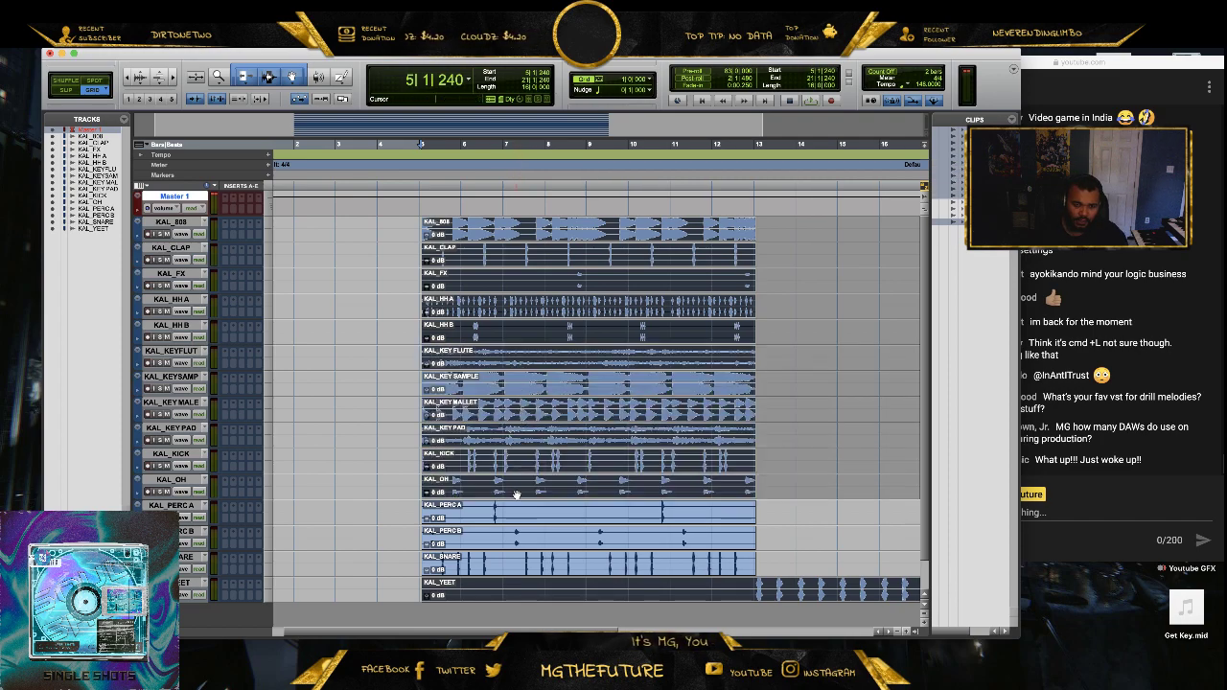
shift+click(514, 519)
shift+click(517, 533)
shift+click(515, 563)
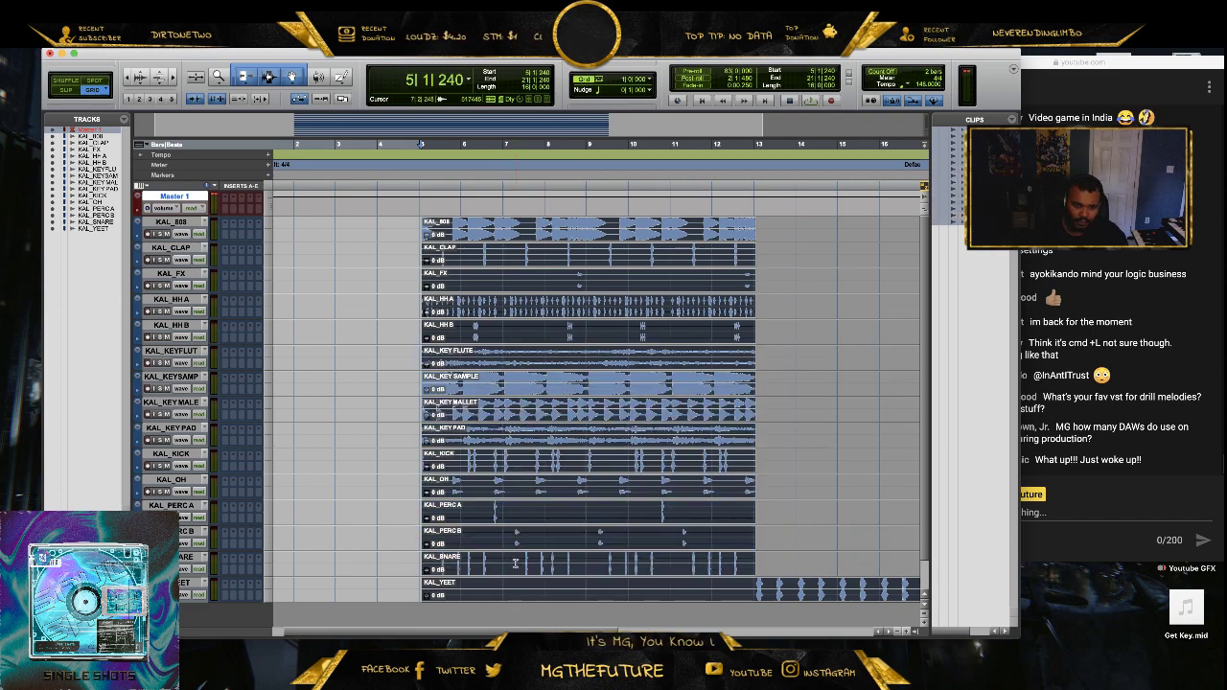
drag(453, 236, 436, 233)
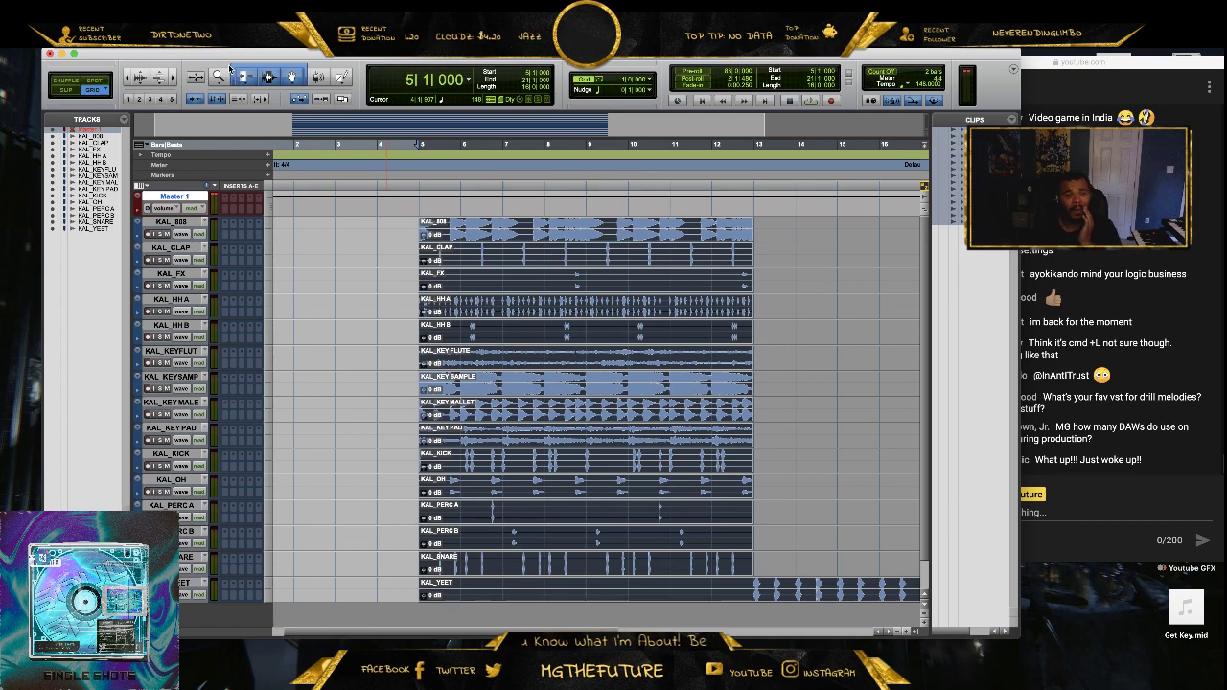
click(792, 295)
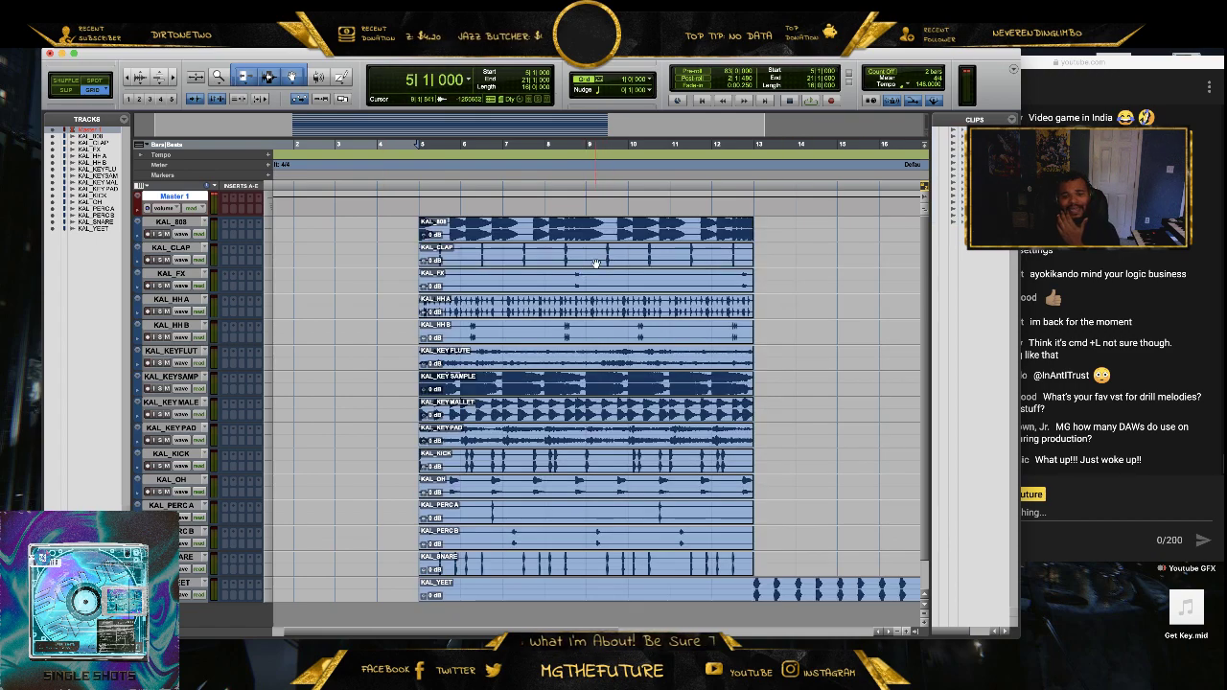
- Delete the silent portion of the KAL_YEET clip from bar 5 to 13 and move the remaining audio to bar 5
drag(751, 586, 418, 587)
key(Delete)
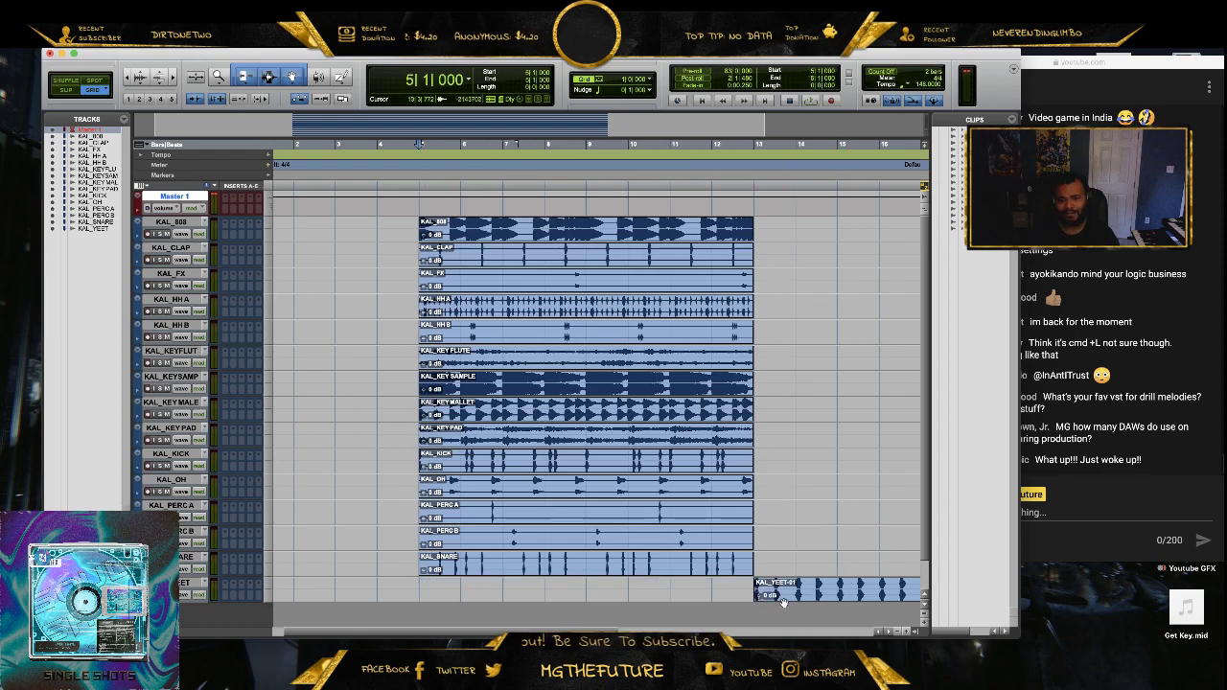
drag(788, 602, 468, 607)
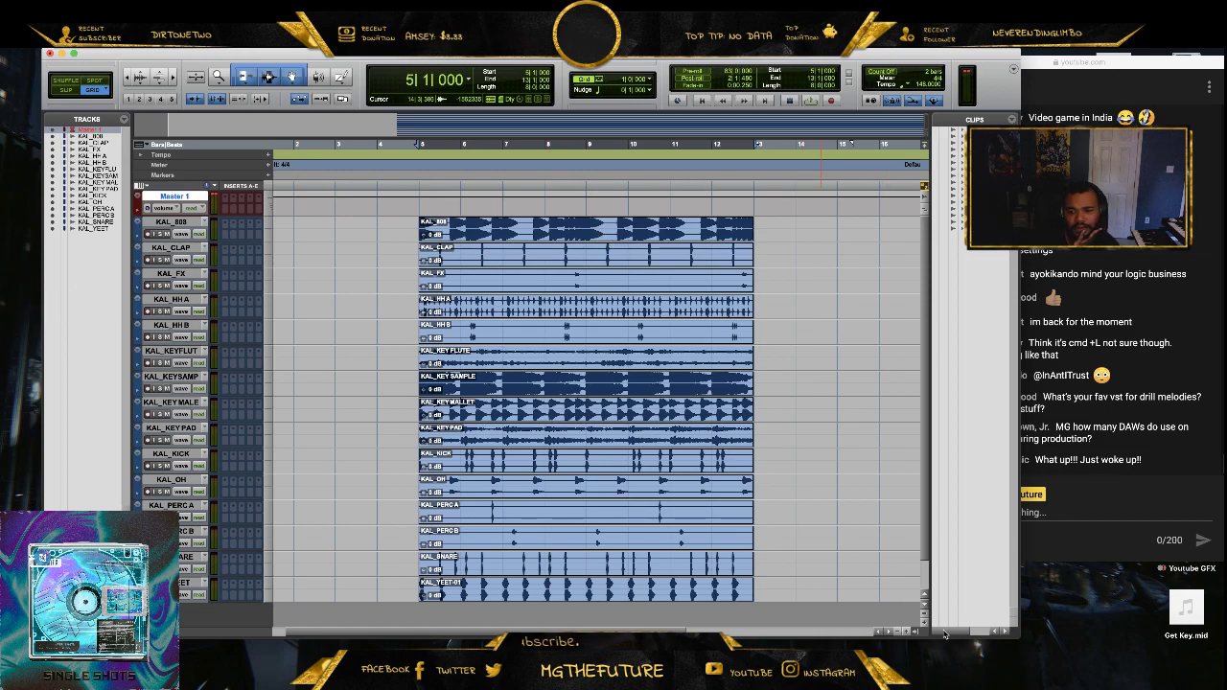
- Open the Mix window and move the KEYFLUTE, KEYSAMPLE, KEYMALLET and KEYPAD tracks directly after the Master track, in that order
click(388, 48)
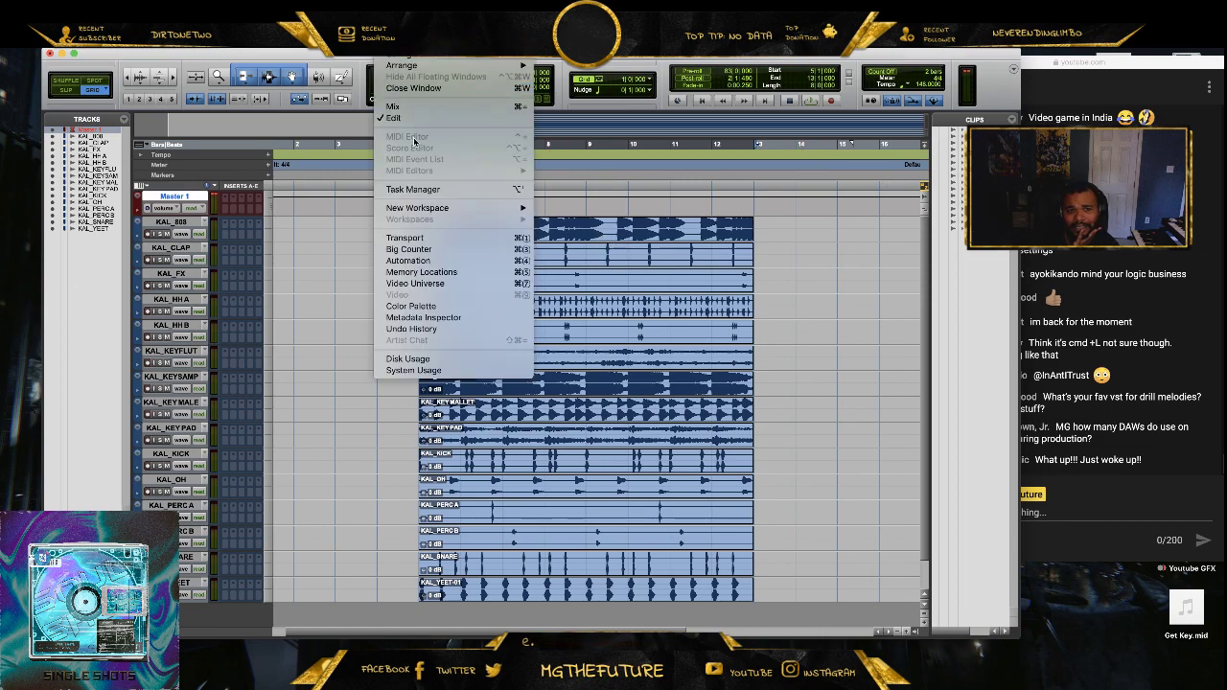
click(403, 107)
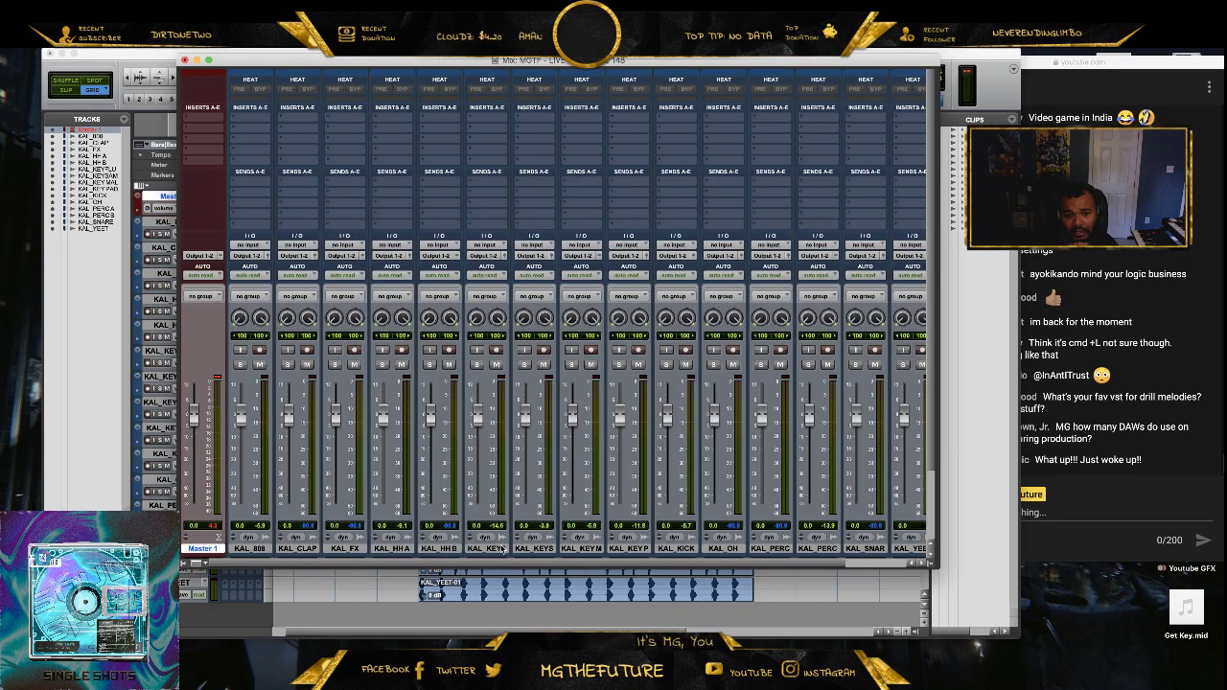
drag(503, 552, 235, 541)
drag(530, 551, 290, 546)
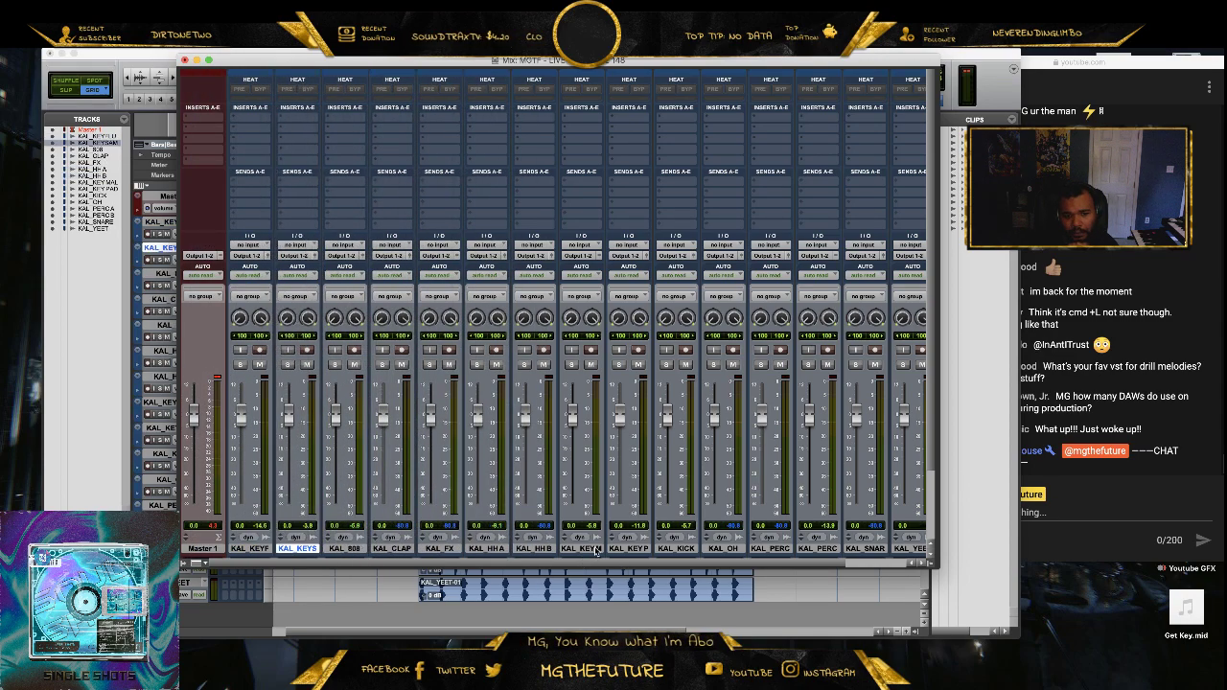
drag(595, 551, 345, 552)
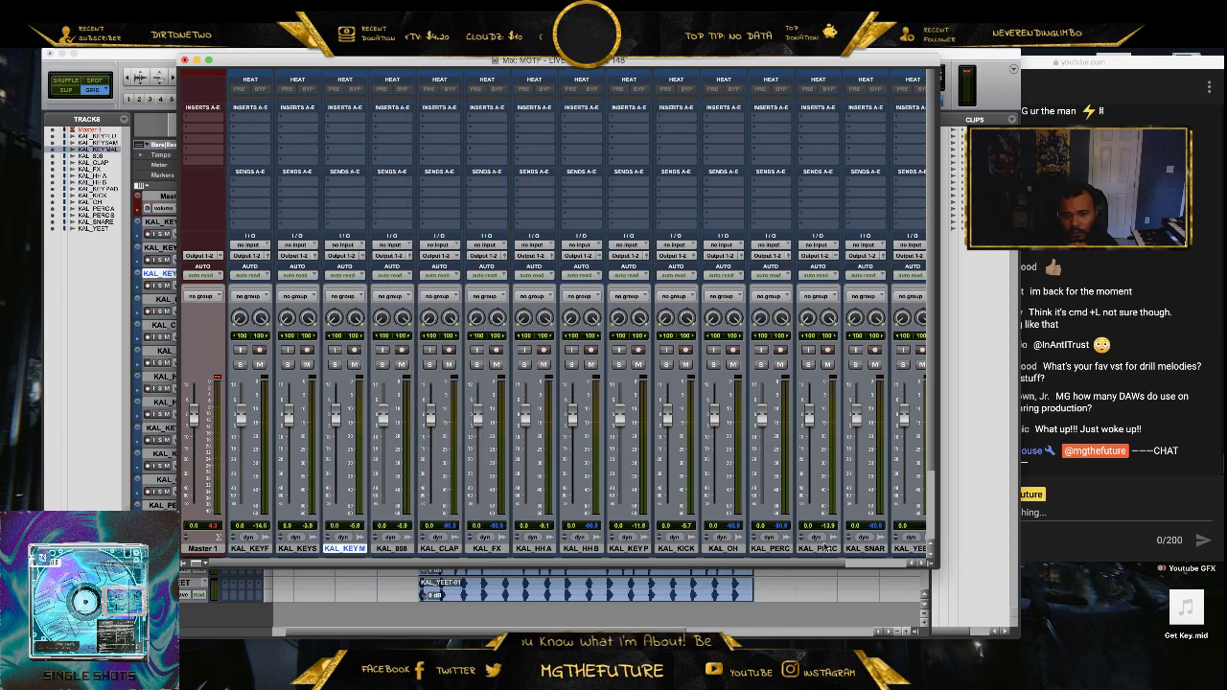
drag(634, 556, 379, 548)
- Colour the four KAL_KEY tracks dark purple with the Color Palette, and return to the Edit window
scroll(451, 508, down, 3)
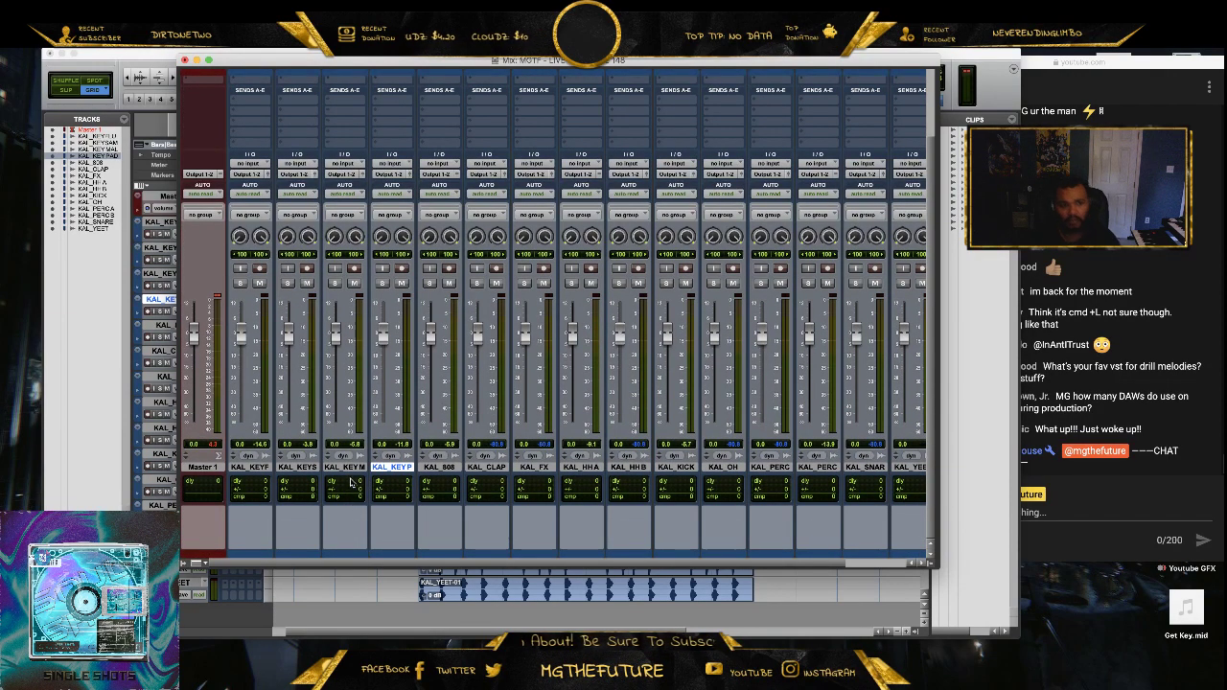
shift+click(249, 467)
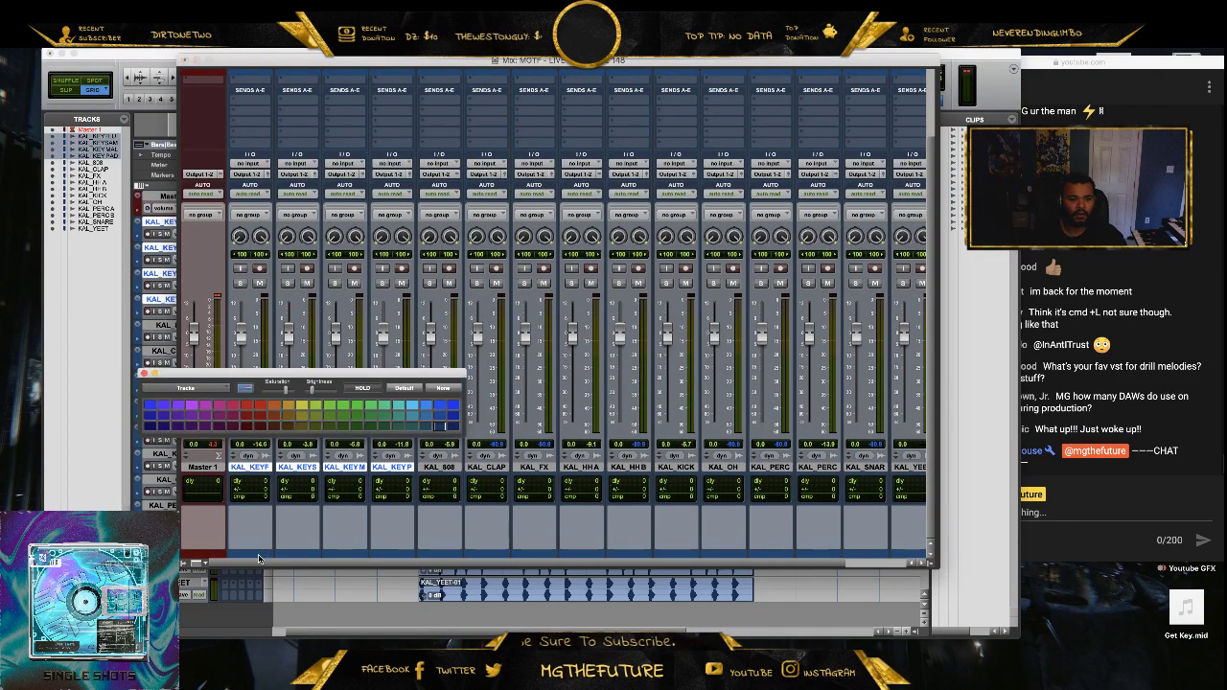
double_click(257, 554)
click(333, 409)
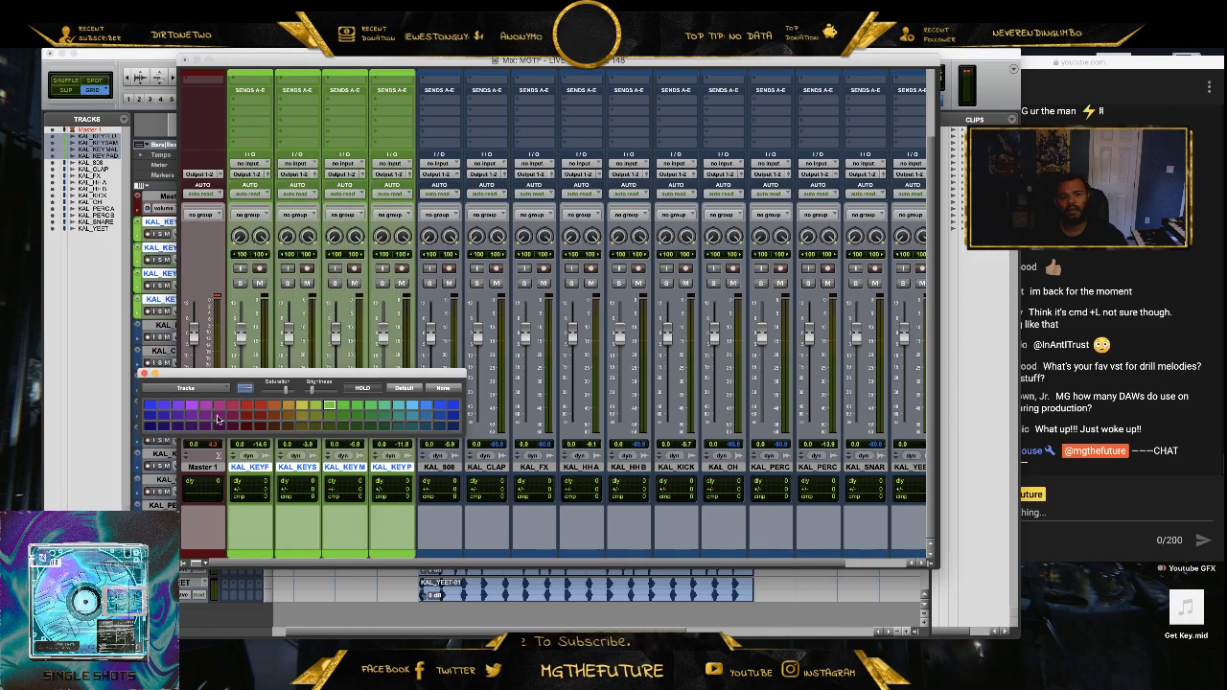
click(199, 428)
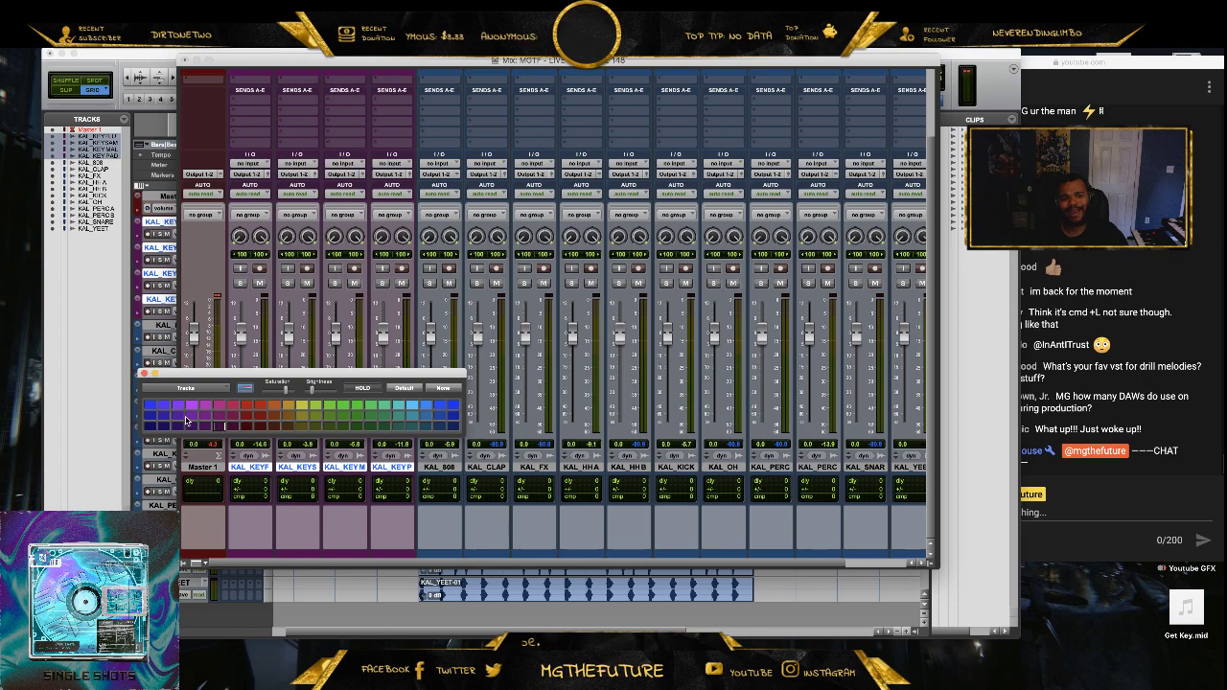
click(181, 427)
key(super+equal)
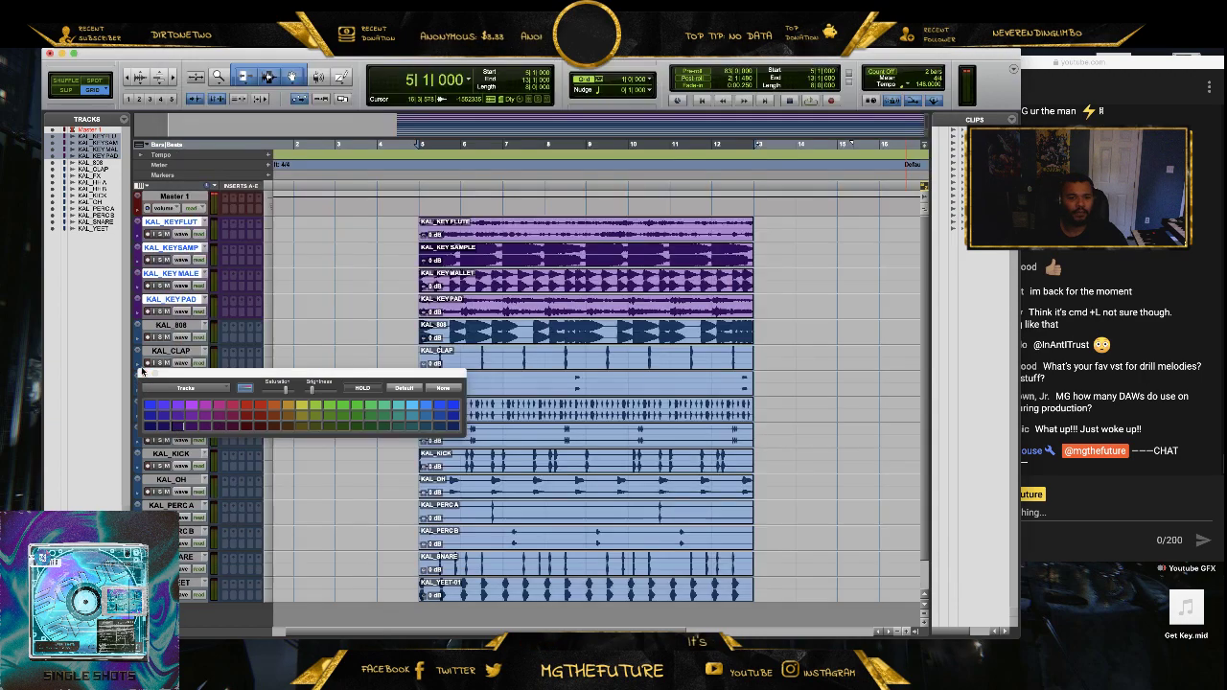
click(144, 372)
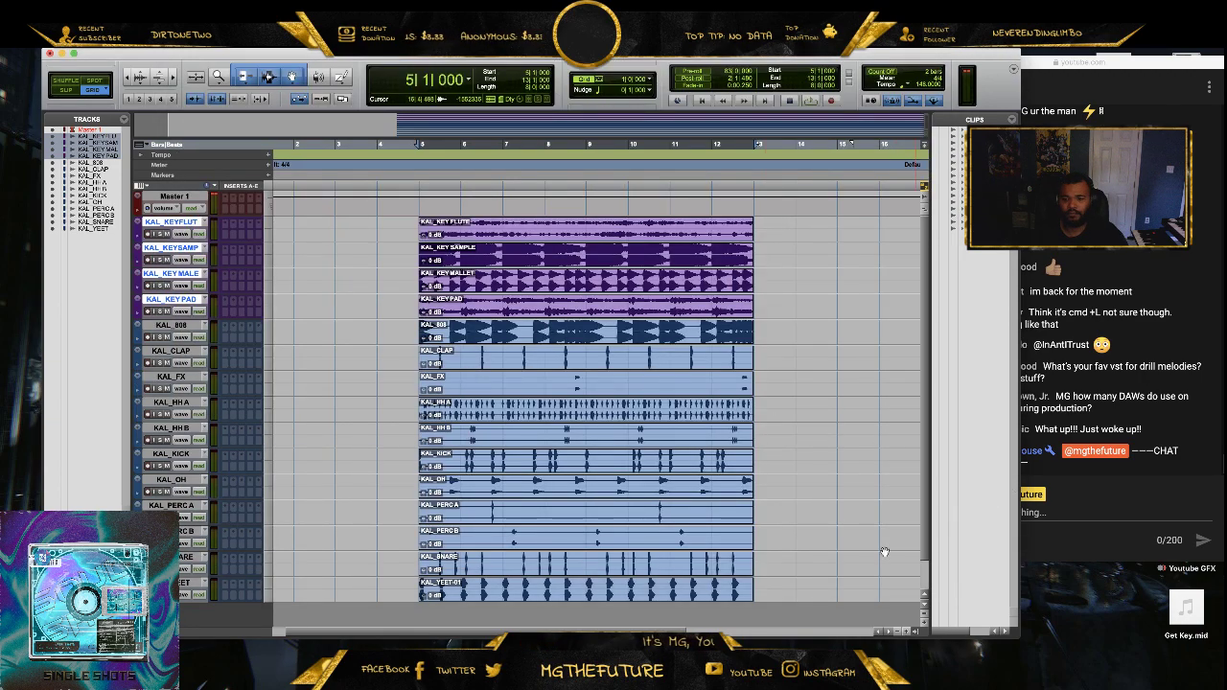
- In the Mix window, move the KAL_KICK track directly after KAL_808 and the KAL_SNARE track directly after the kick
click(386, 46)
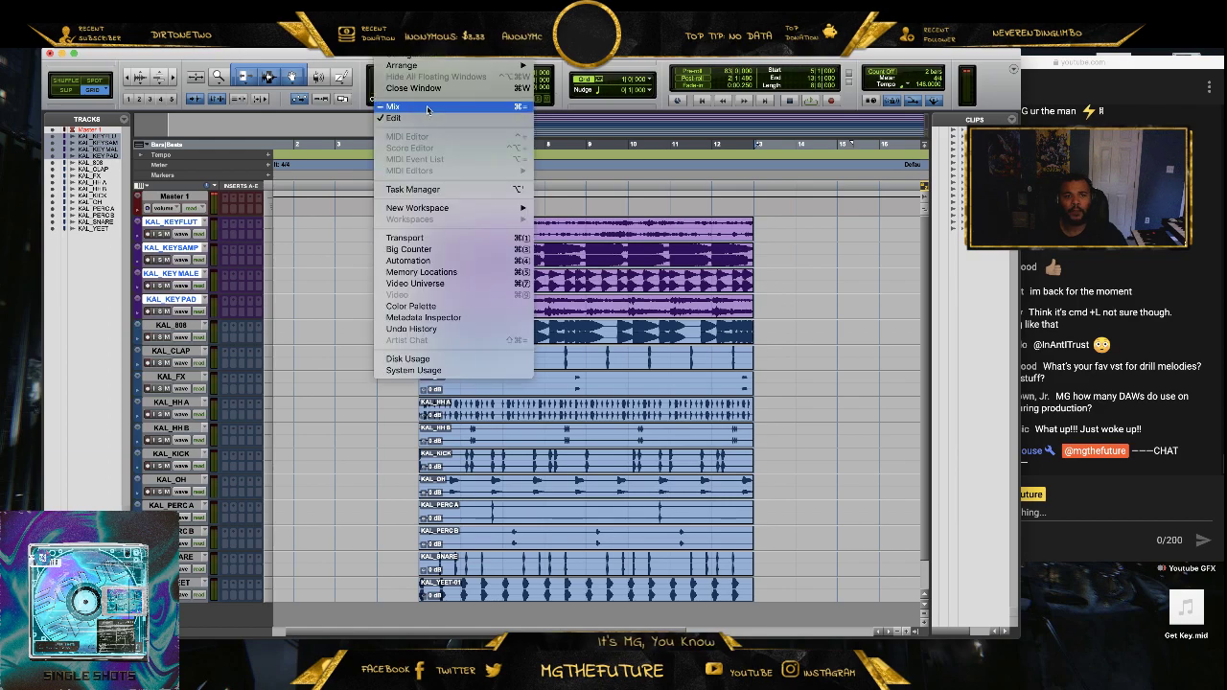
click(416, 108)
click(494, 533)
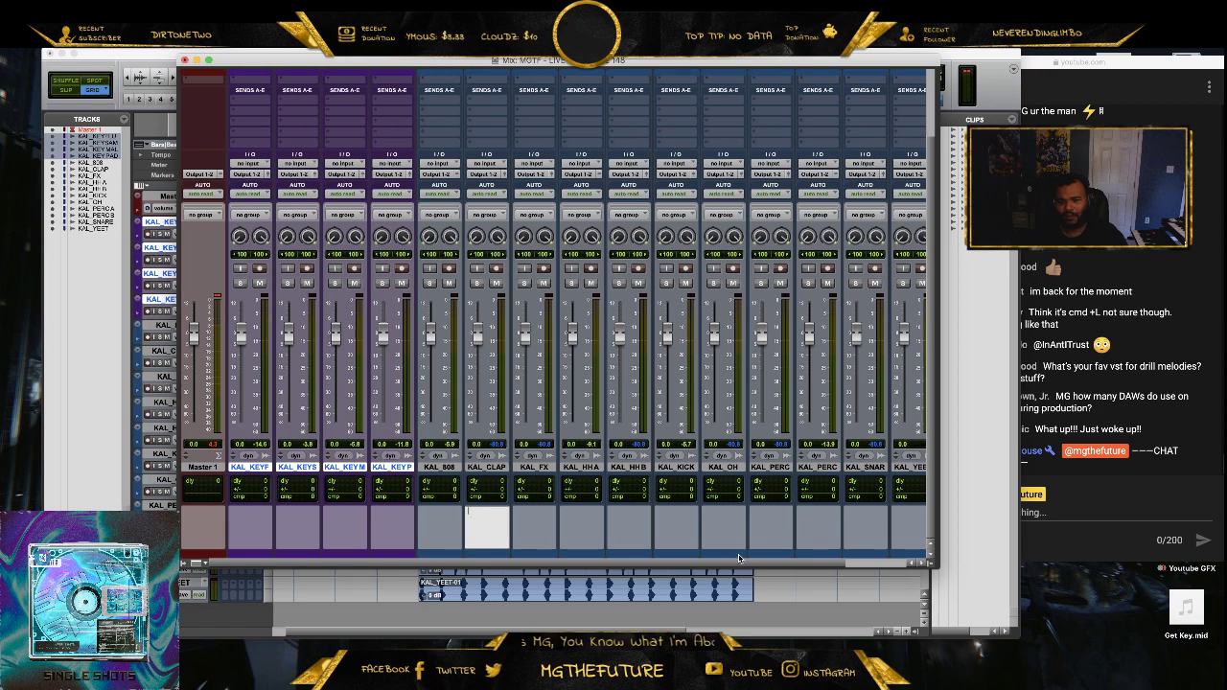
click(670, 542)
drag(676, 552, 462, 545)
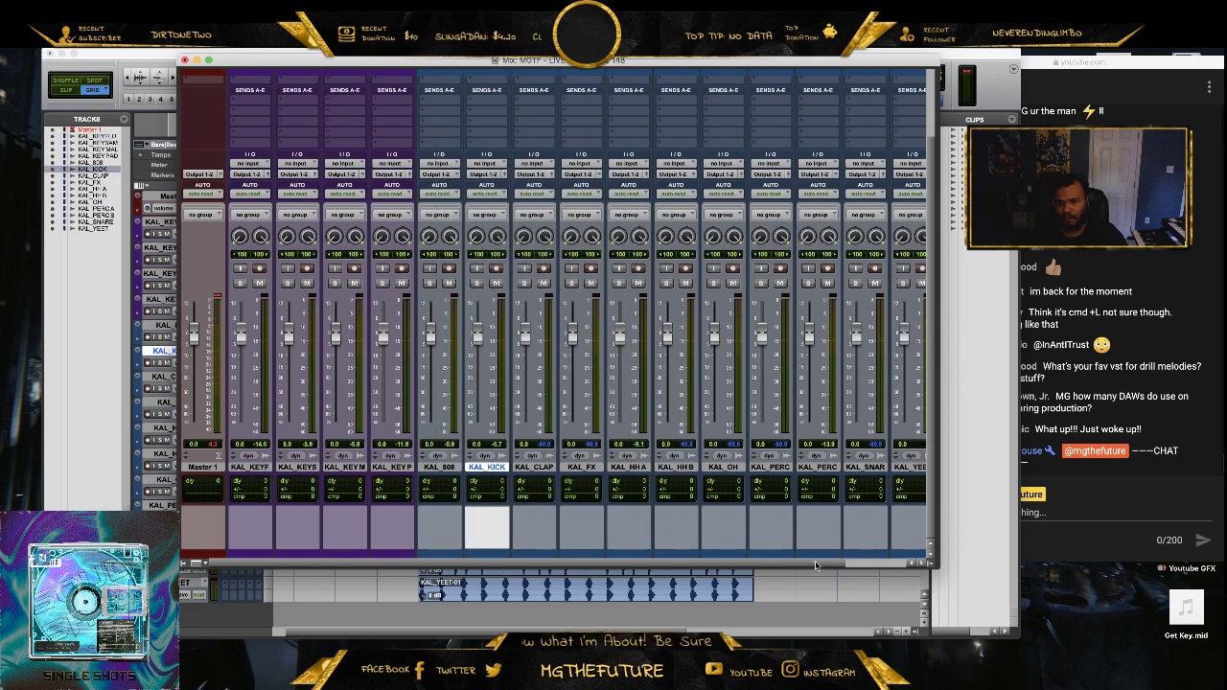
drag(816, 566, 472, 552)
drag(467, 553, 468, 553)
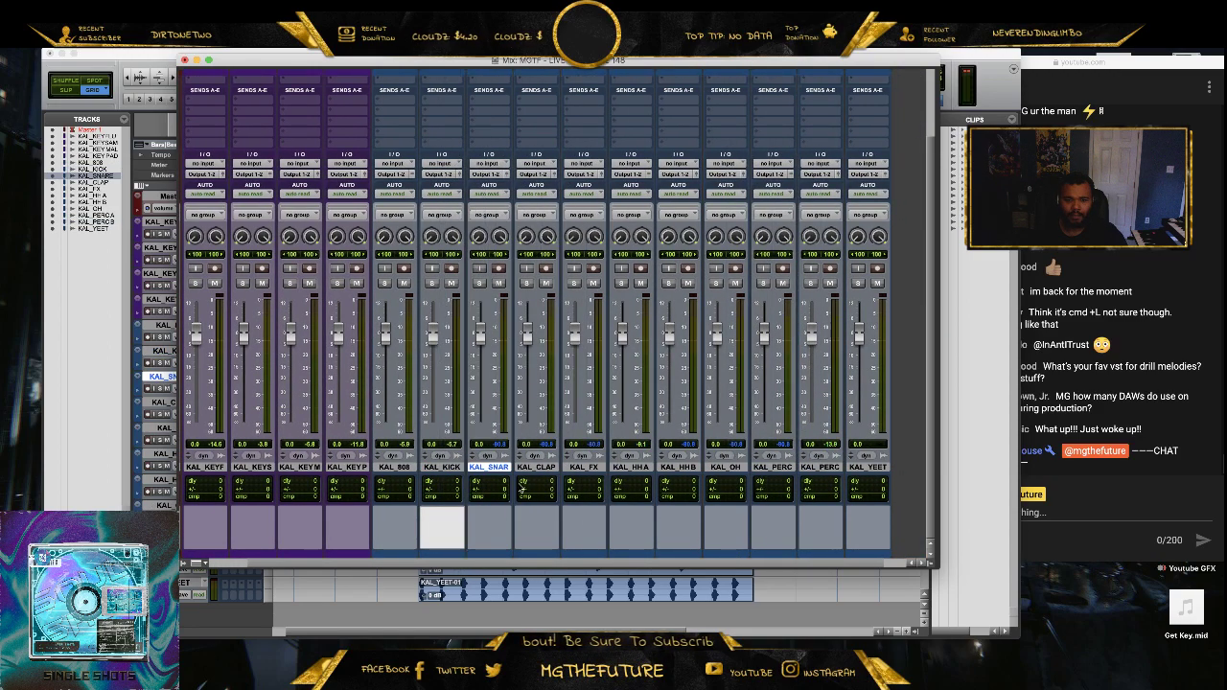
- Colour the KICK, SNARE and CLAP tracks bright yellow with the Color Palette
click(537, 468)
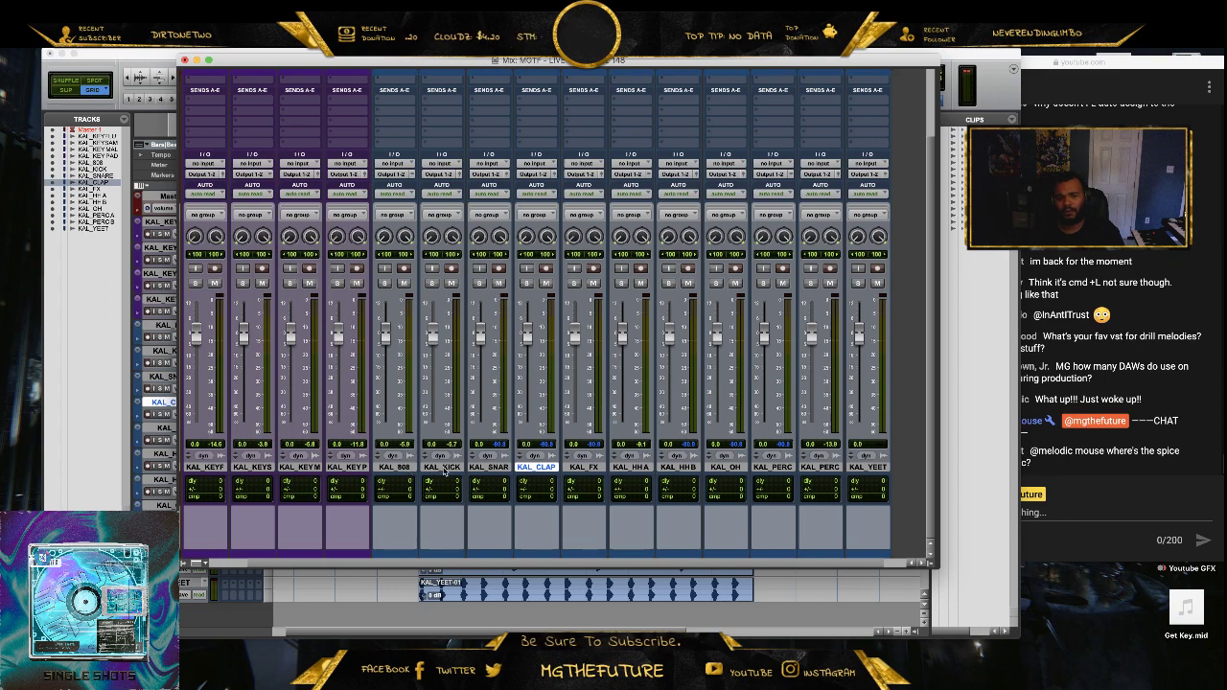
shift+click(442, 468)
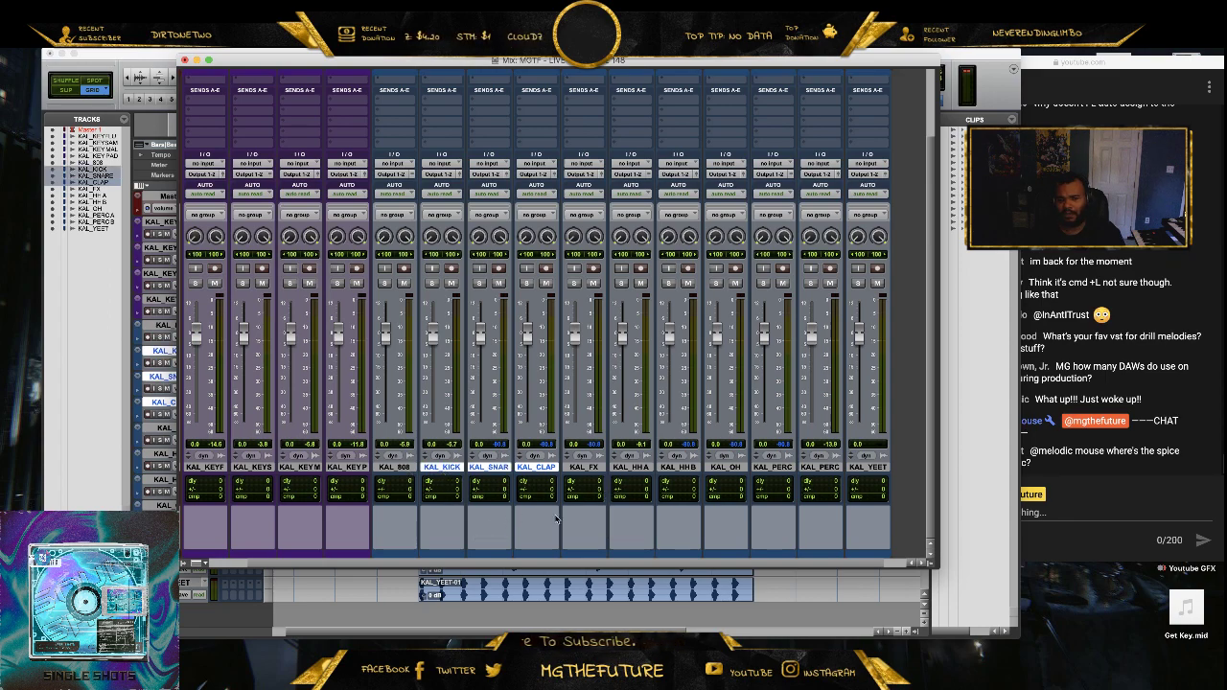
double_click(537, 555)
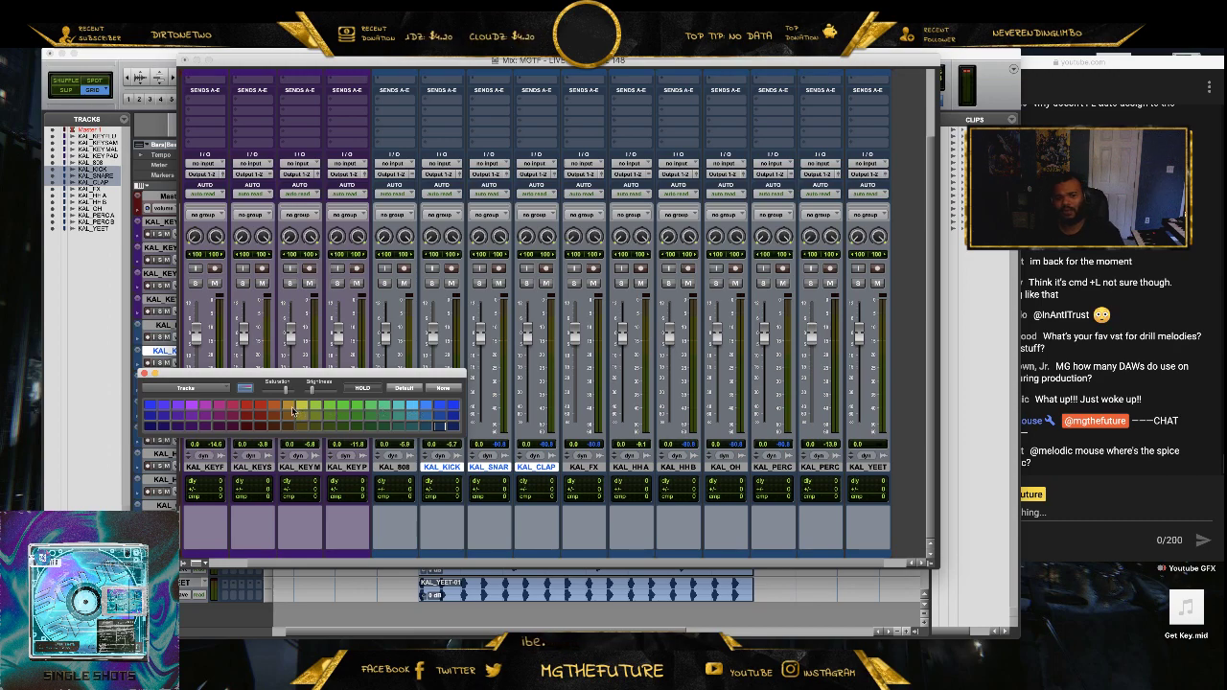
click(264, 409)
click(274, 407)
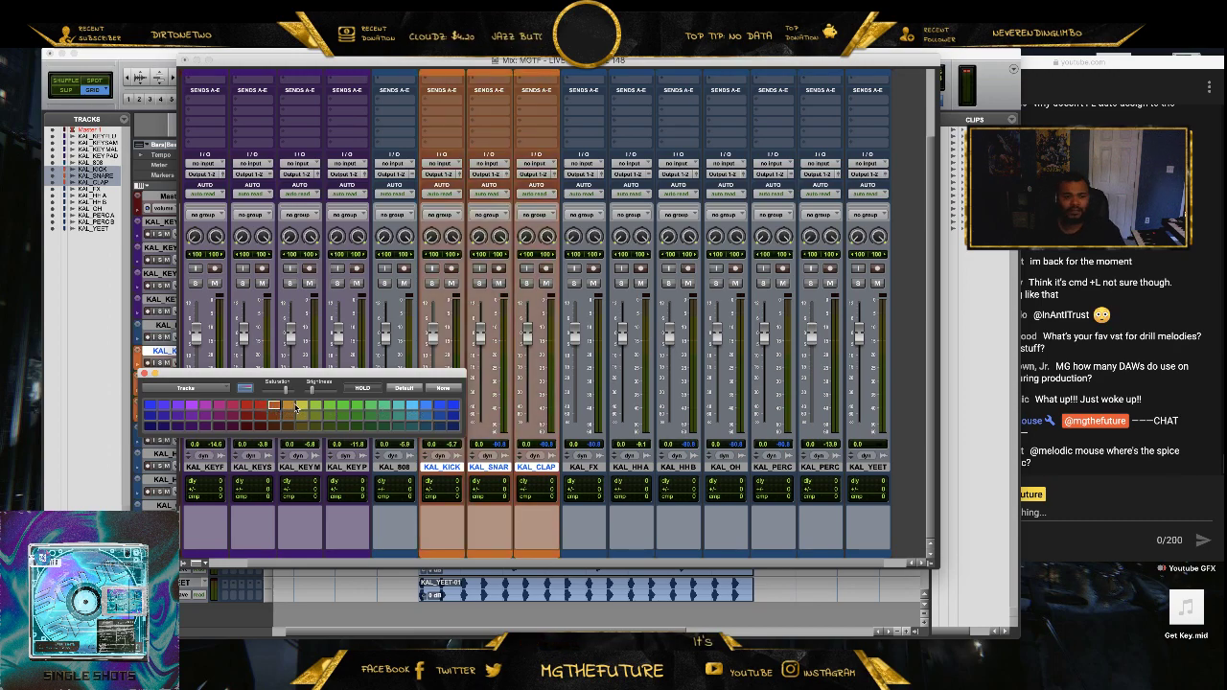
click(316, 412)
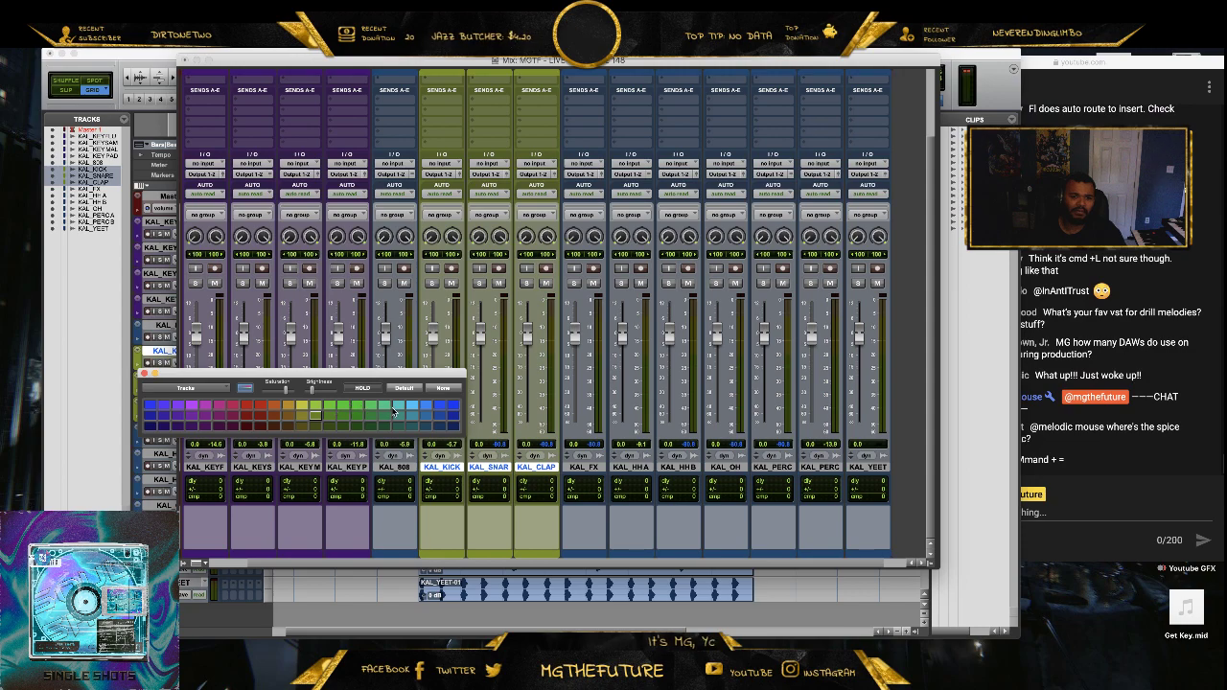
click(442, 411)
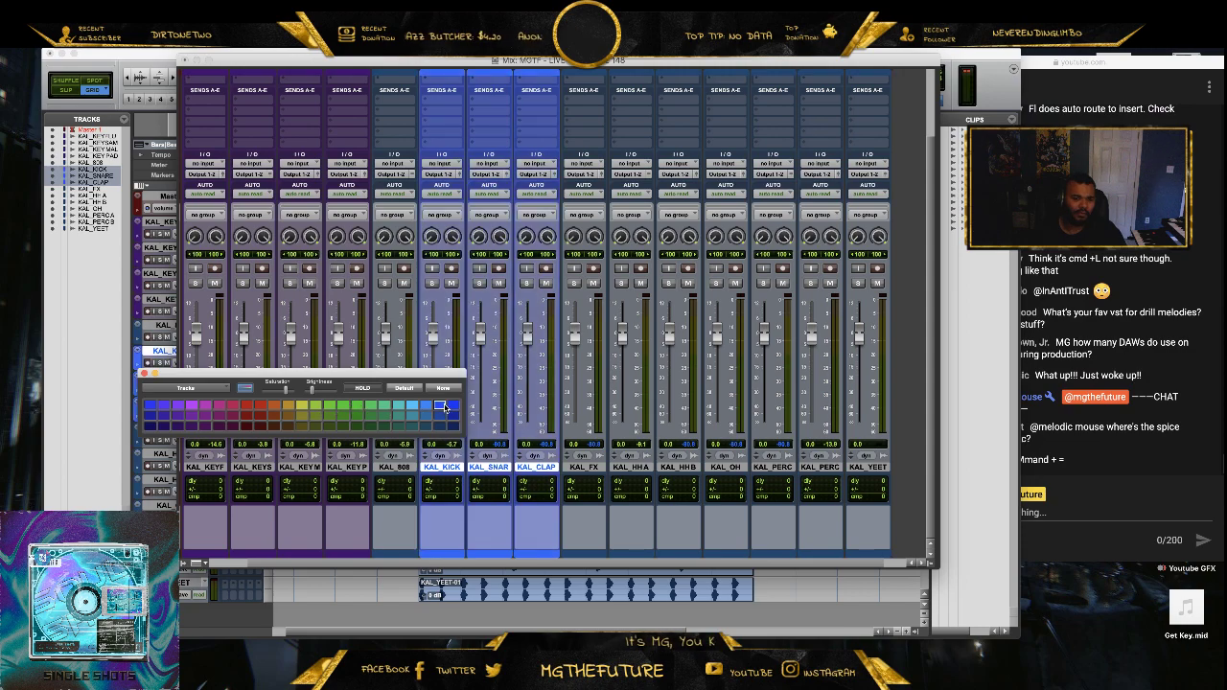
click(315, 407)
click(301, 406)
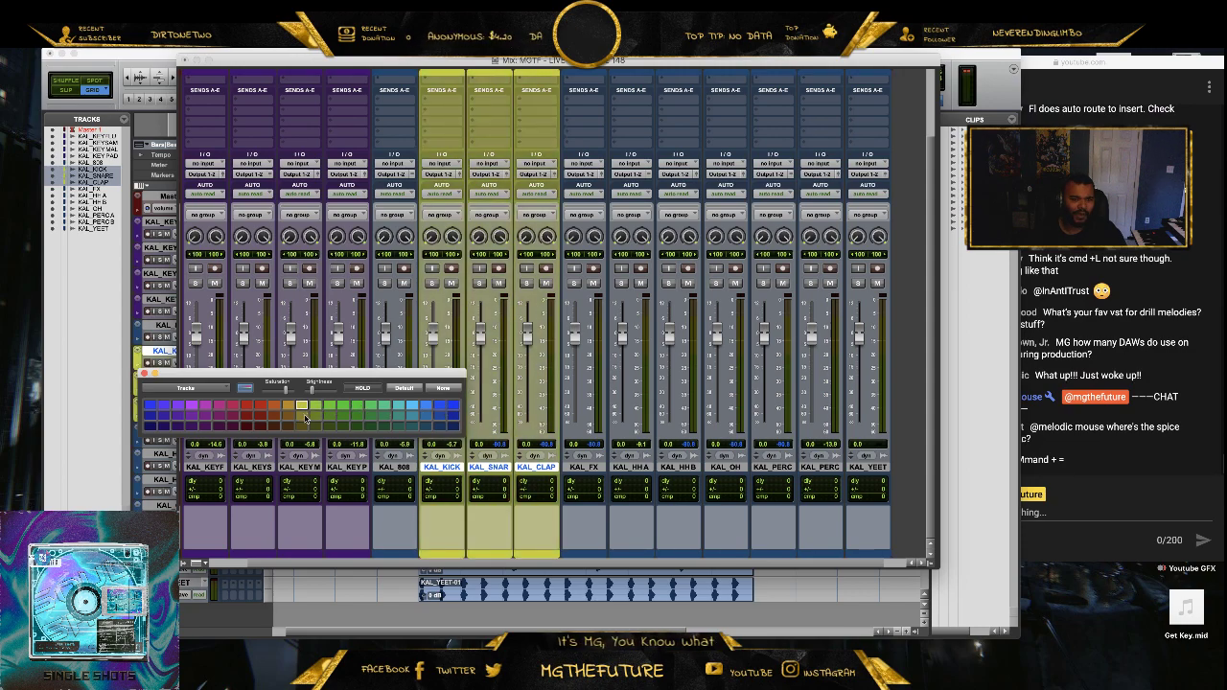
click(144, 375)
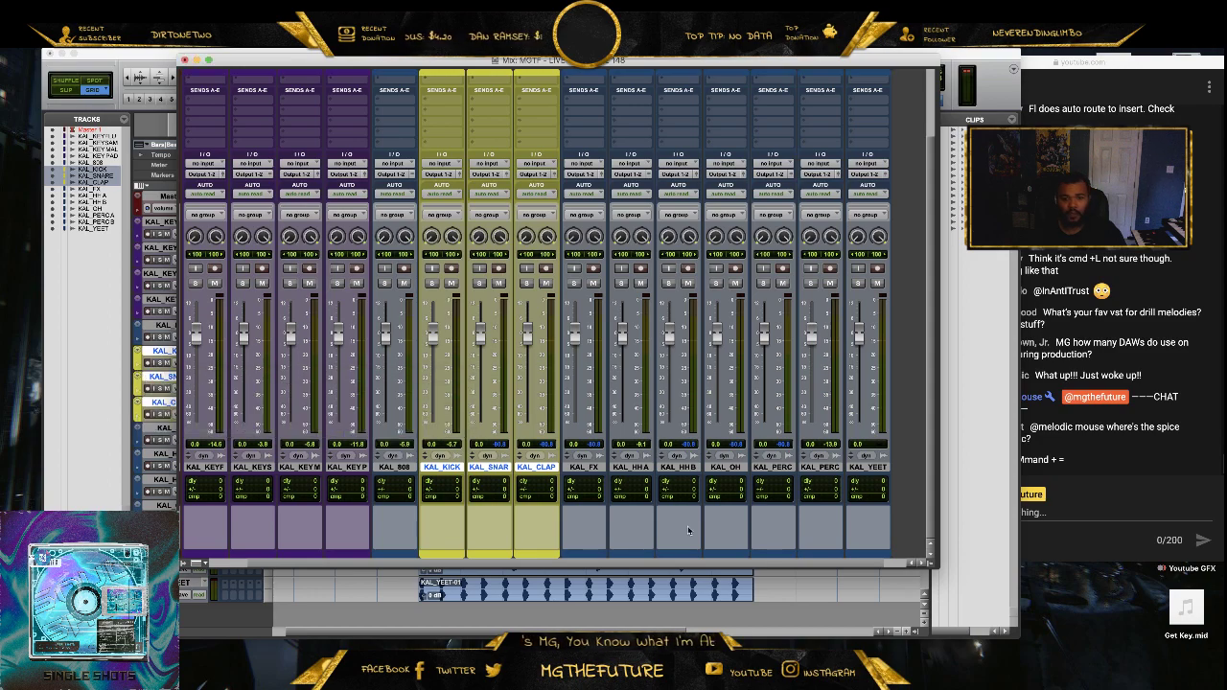
- Move the KAL_FX track behind the percussion tracks, just before KAL_YEET
click(629, 538)
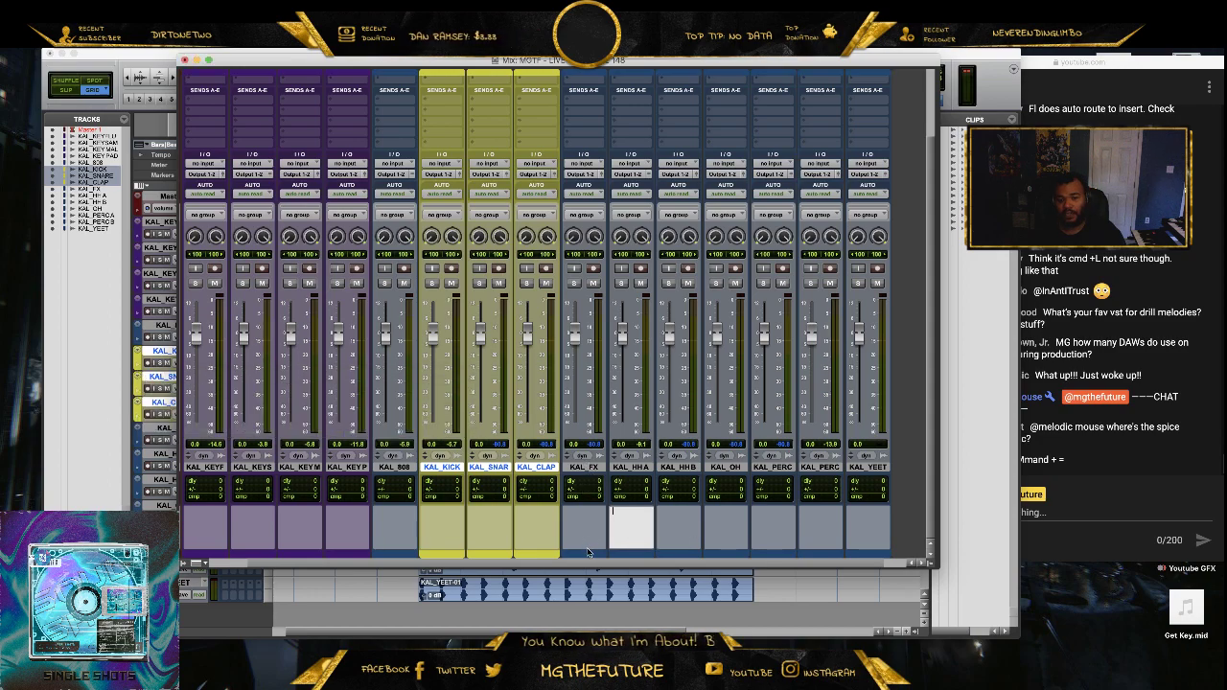
click(591, 553)
drag(586, 556, 856, 539)
click(779, 532)
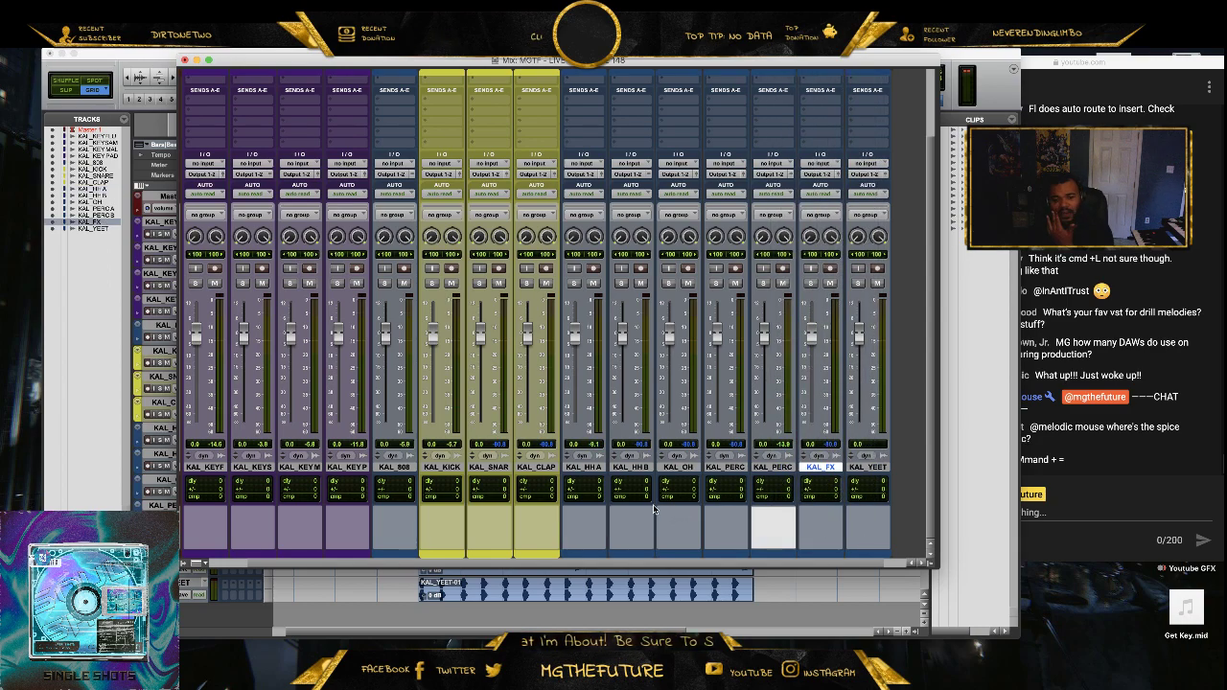
- Colour the HH A, HH B and OH tracks the medium yellow one shade darker than the kick, snare and clap
click(675, 469)
shift+click(588, 467)
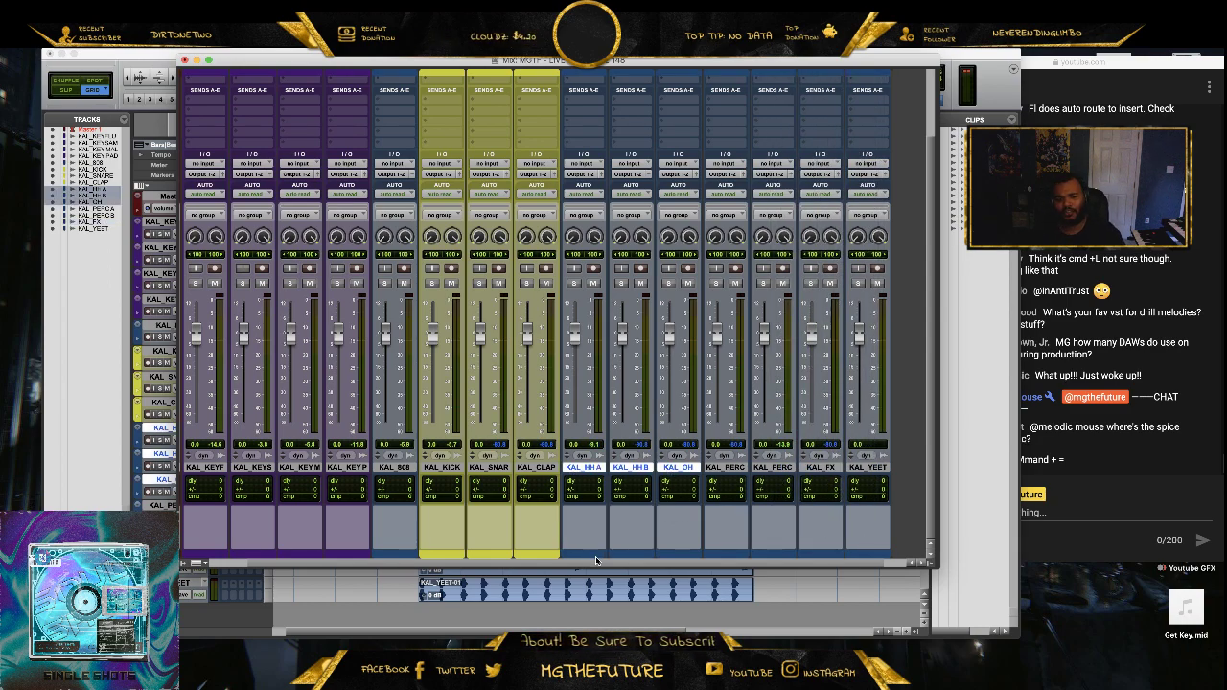
double_click(595, 559)
click(305, 416)
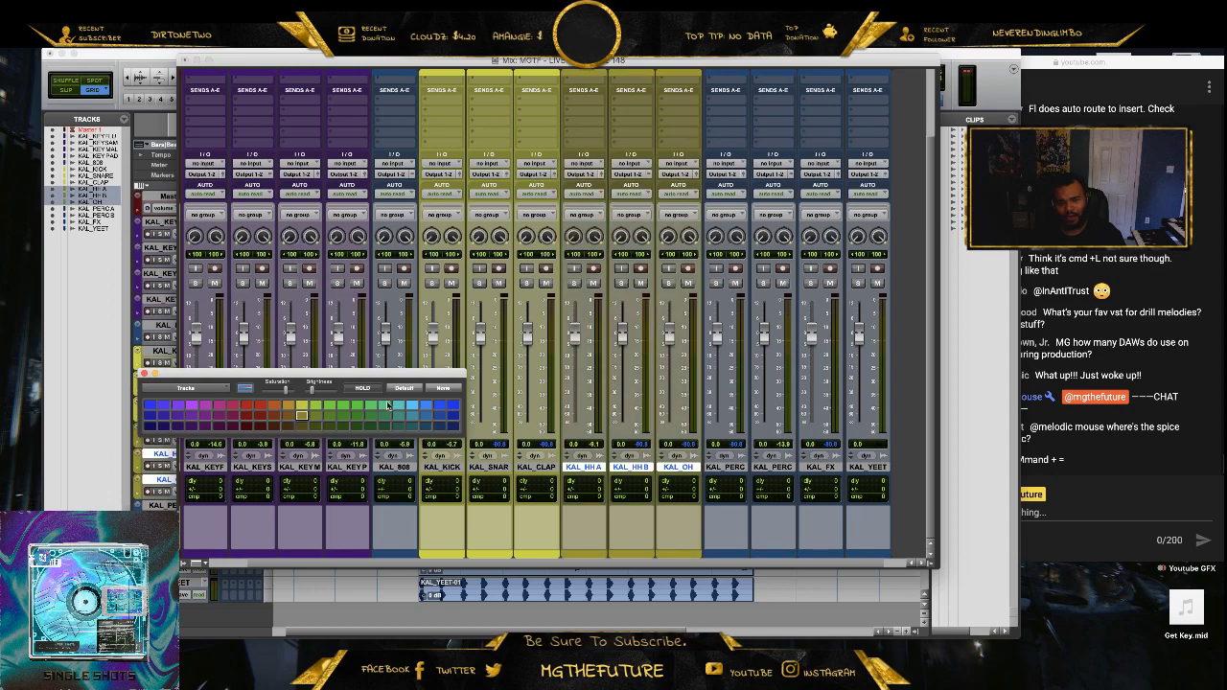
click(143, 374)
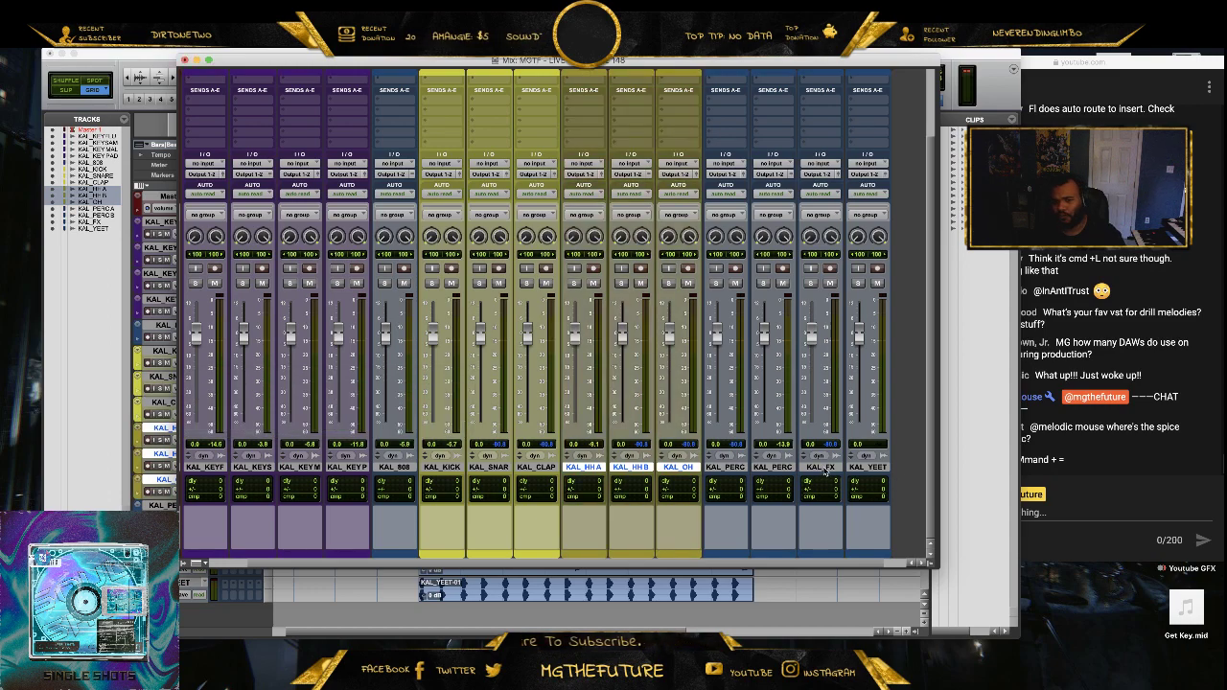
- Colour the PERC A, PERC B, FX and YEET tracks the darkest yellow shade of the Color Palette
click(823, 468)
click(880, 469)
shift+click(733, 469)
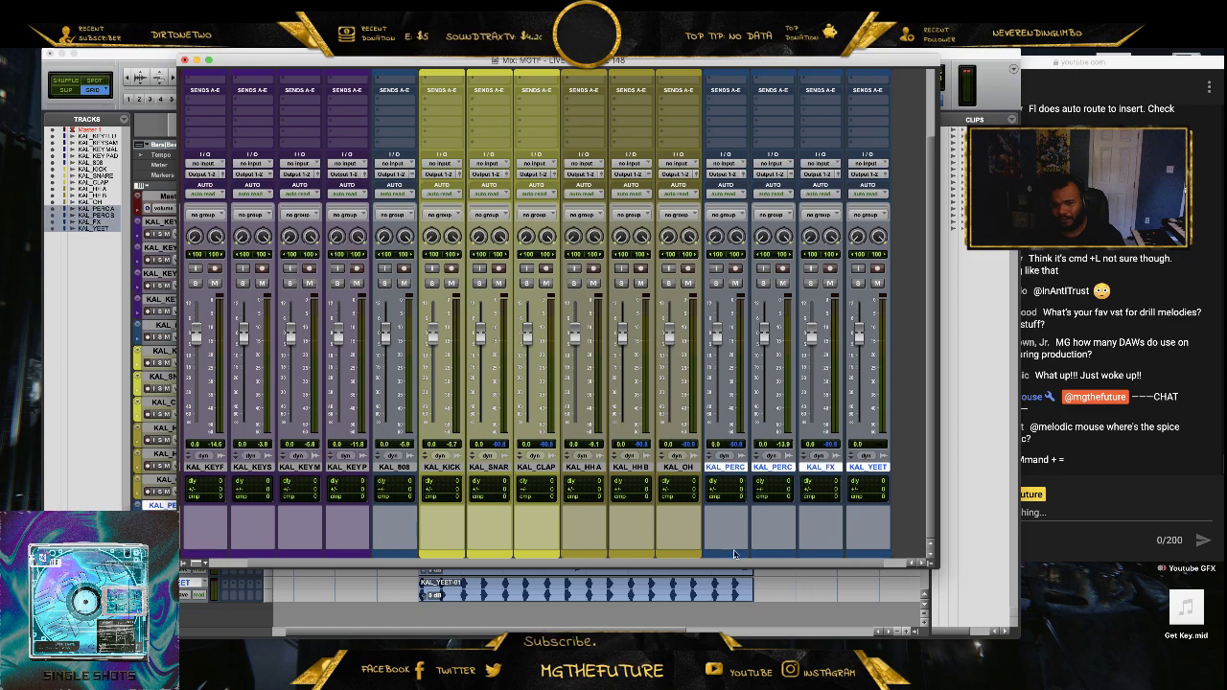
double_click(733, 556)
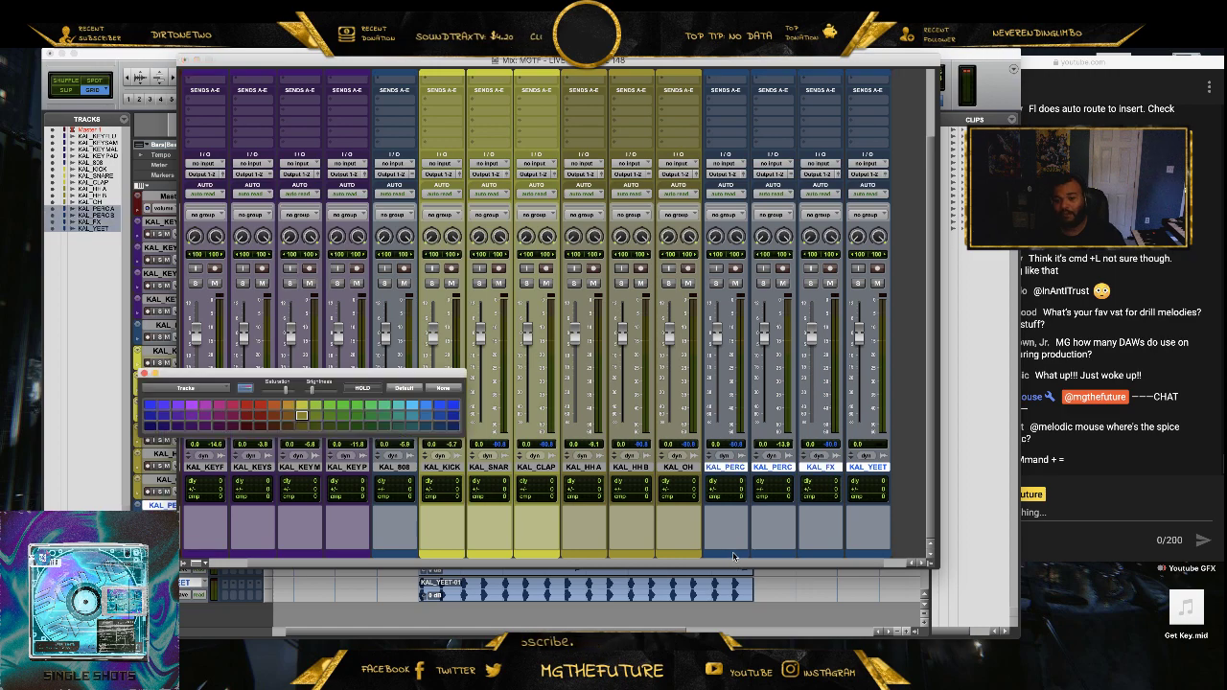
click(302, 428)
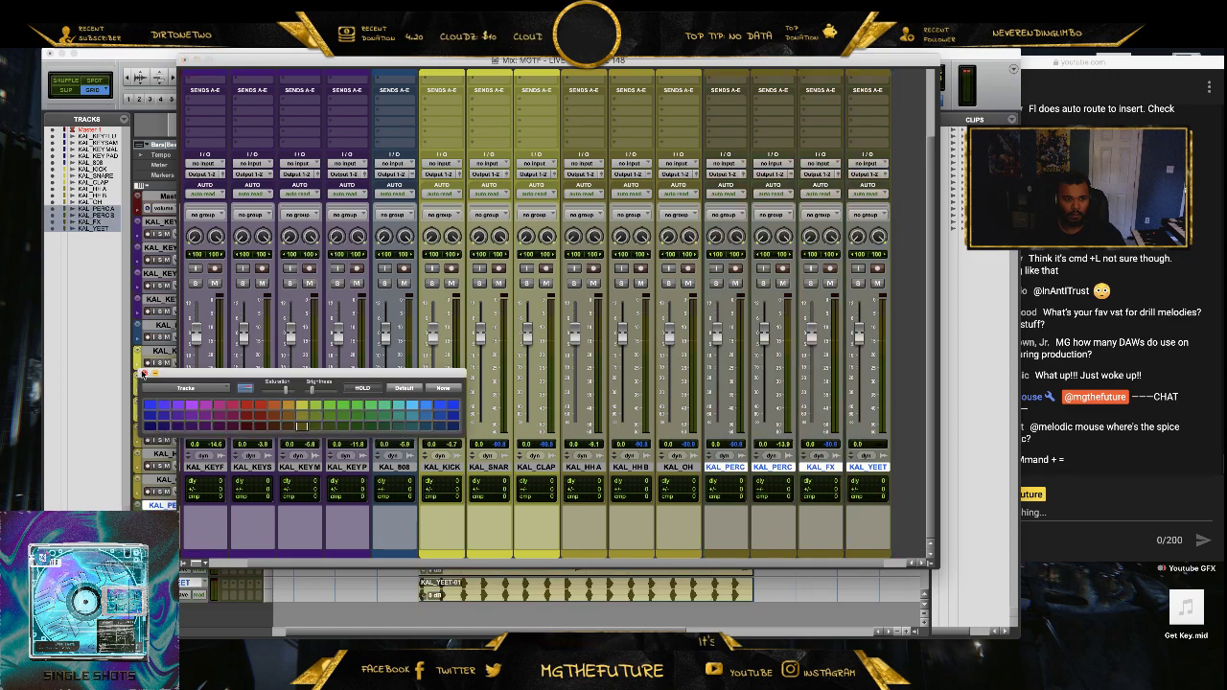
click(145, 373)
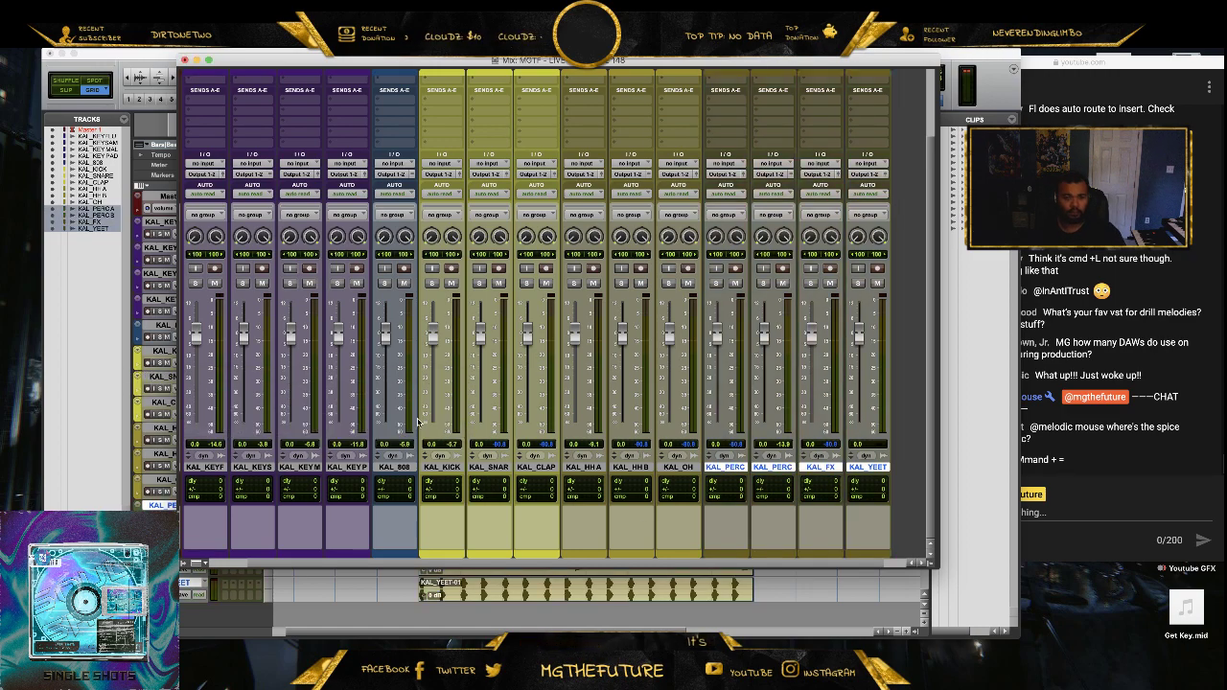
- Colour the KAL_808 track bright red and close the Mix window
click(406, 467)
double_click(393, 558)
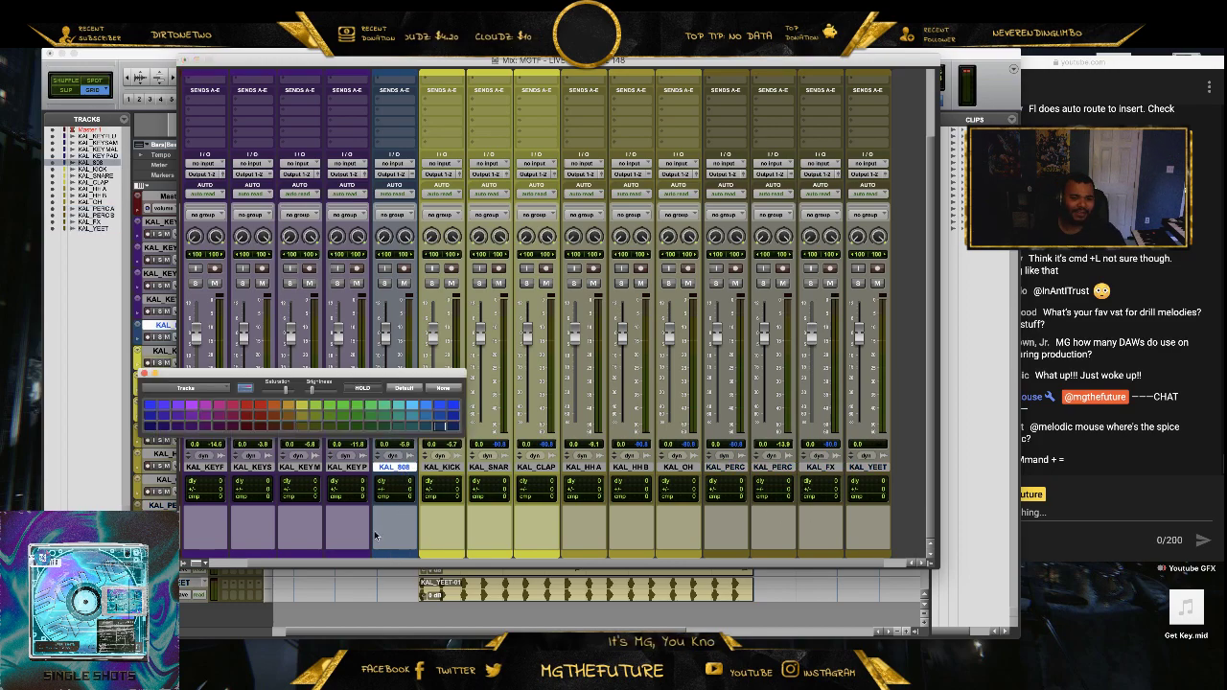
click(247, 409)
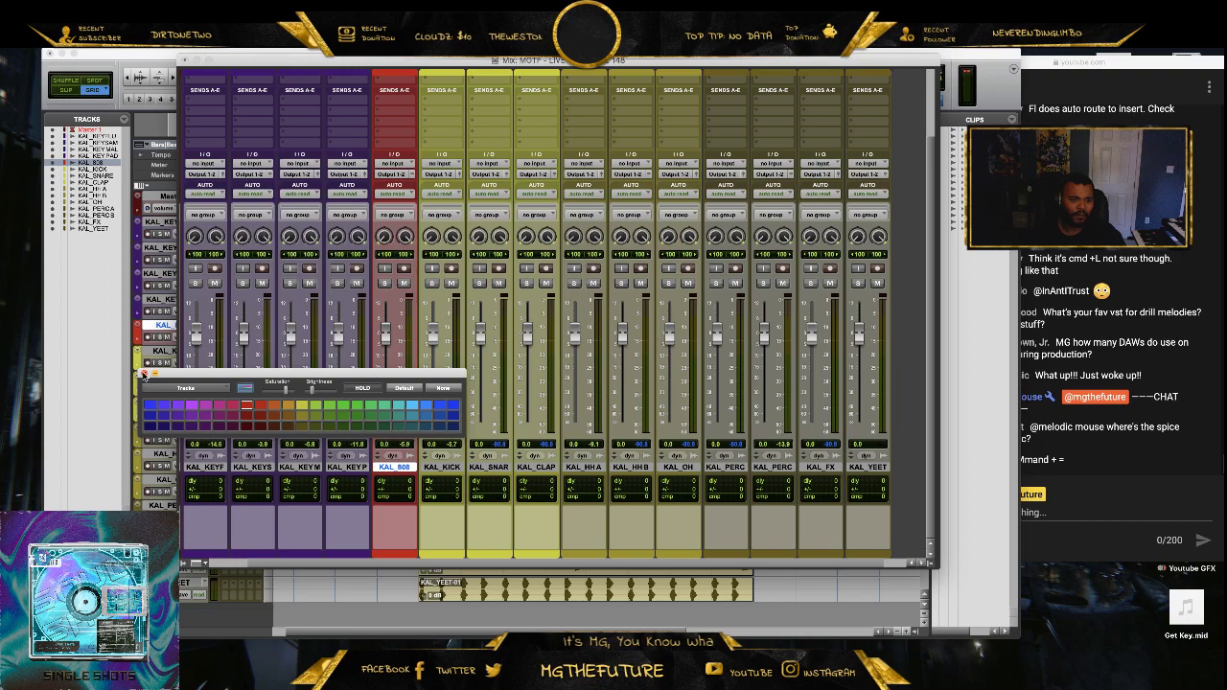
click(145, 375)
click(184, 60)
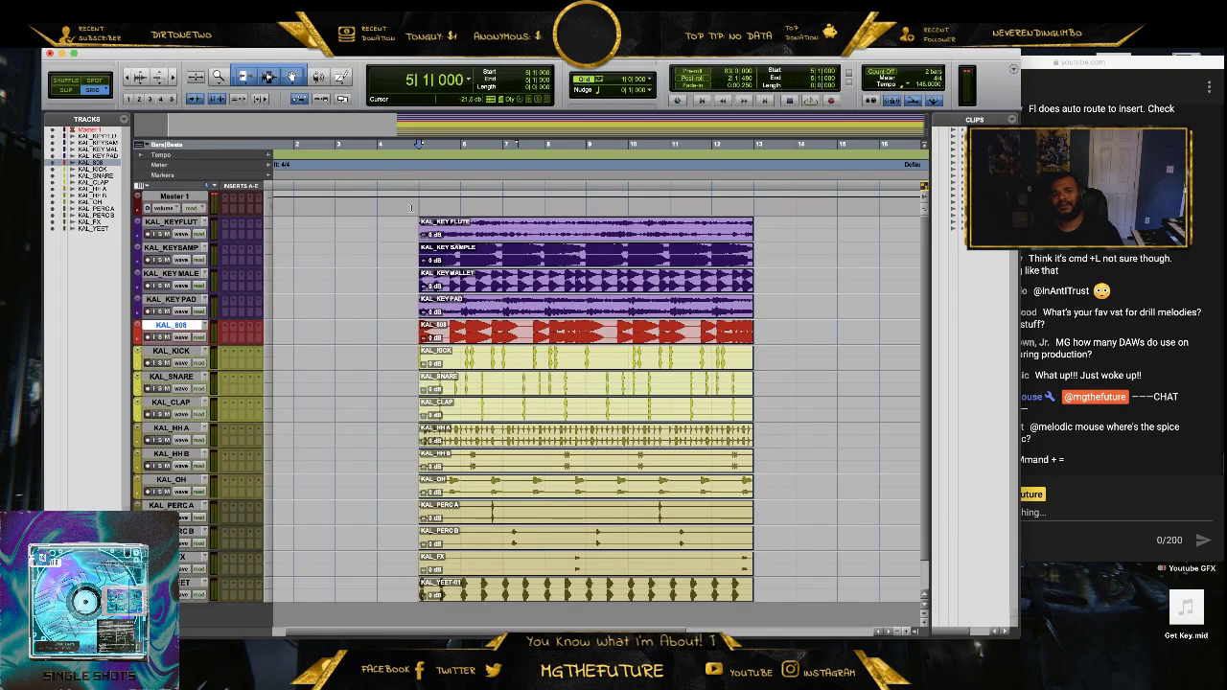
- Play the arrangement from bar 5 and switch to the YouTube live chat window
key(space)
click(1133, 433)
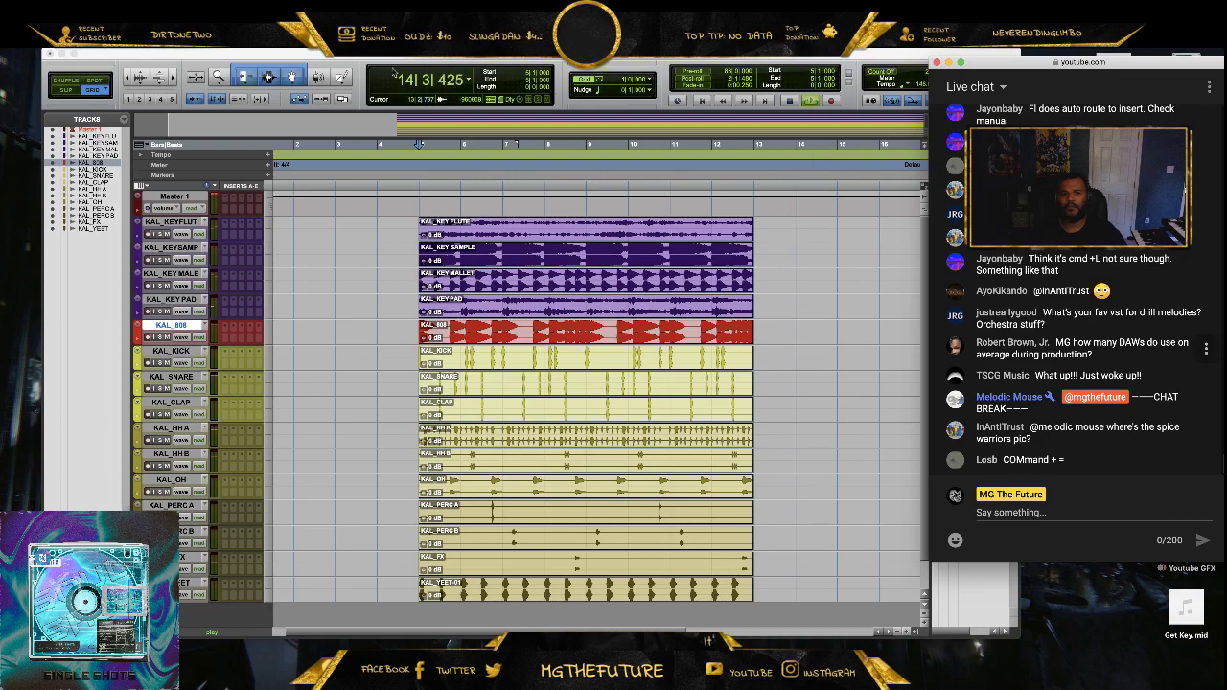
- Stop the playback and try to activate HEAT for the session
click(793, 104)
click(1150, 357)
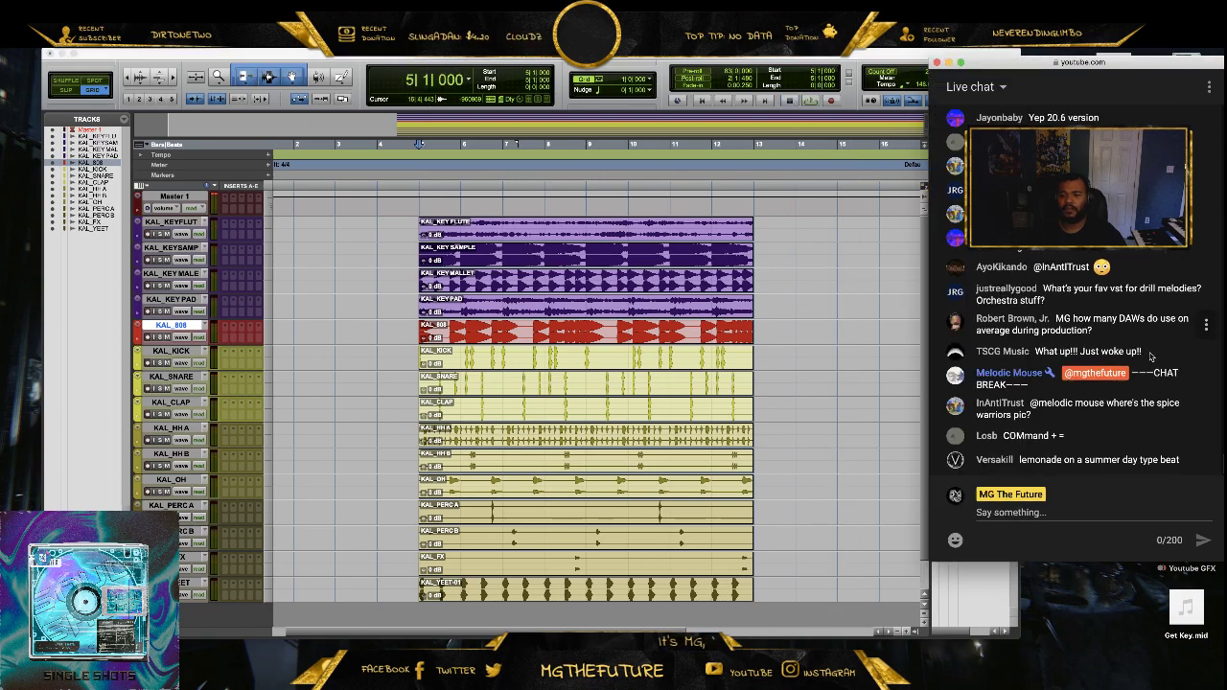
click(801, 420)
click(315, 40)
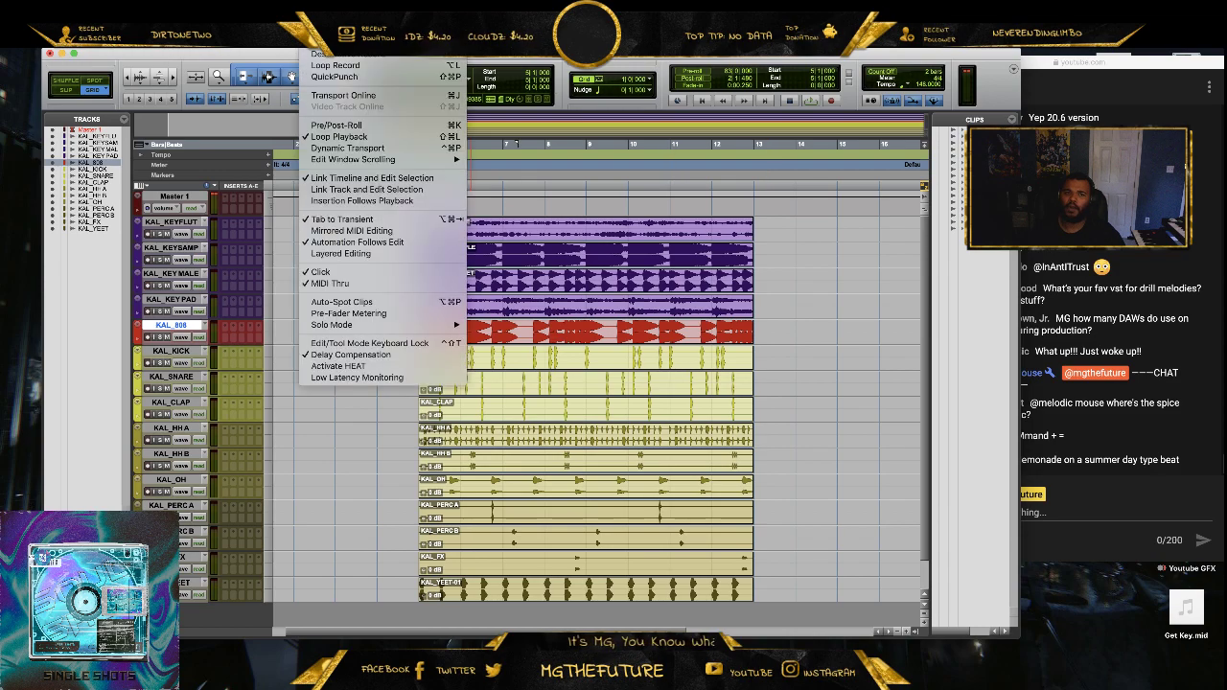
mouse_move(358, 40)
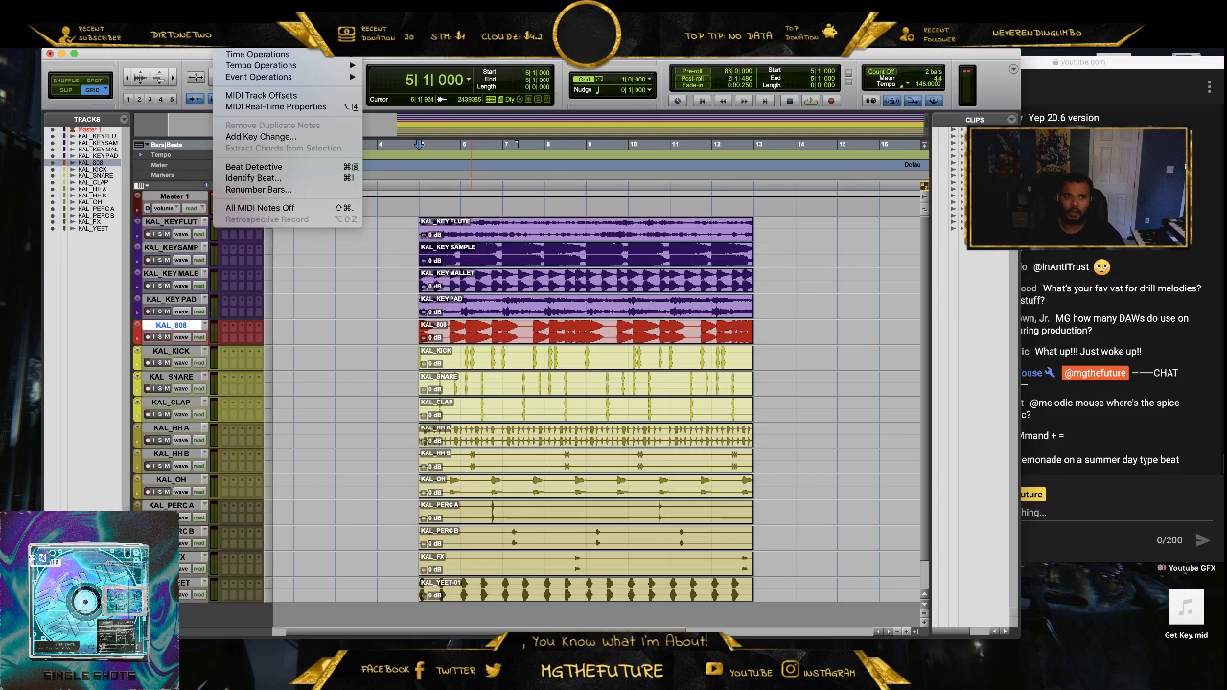
mouse_move(315, 40)
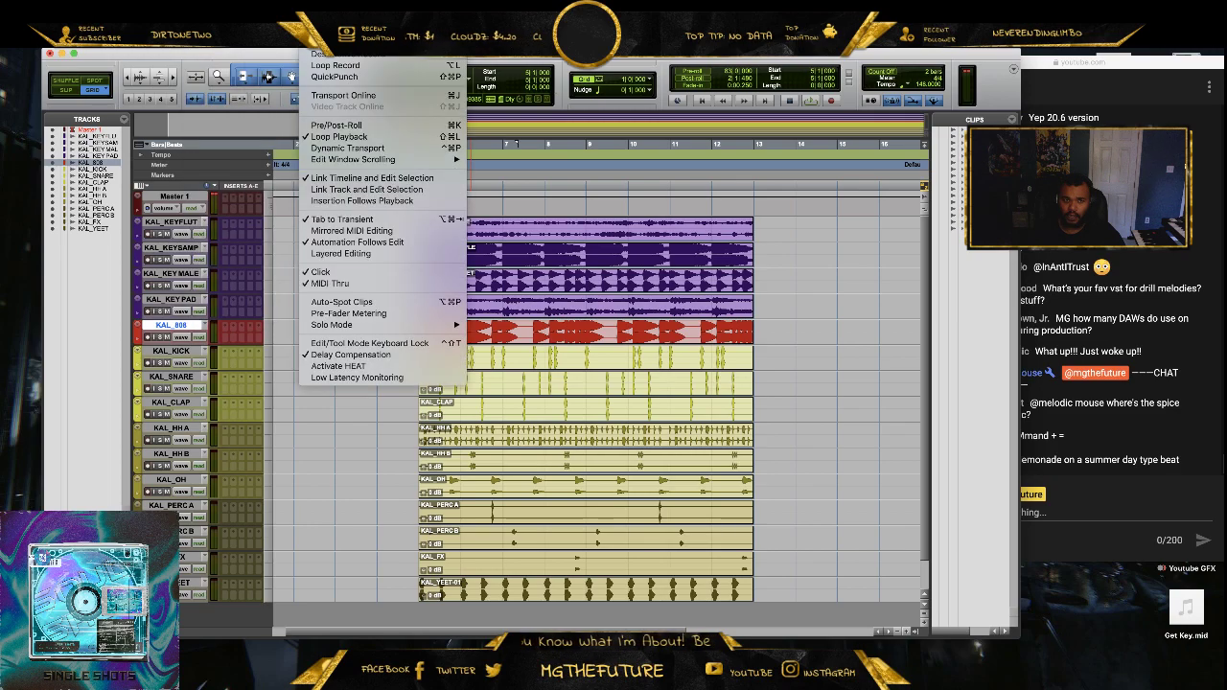
click(376, 368)
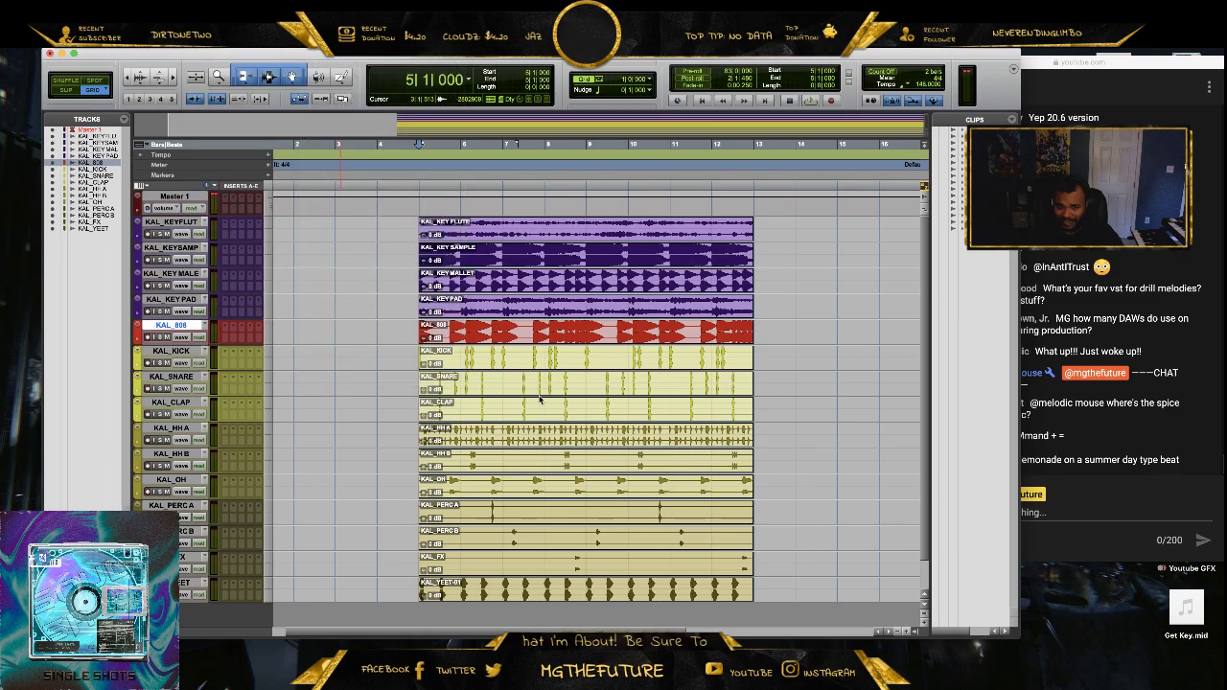
click(1160, 347)
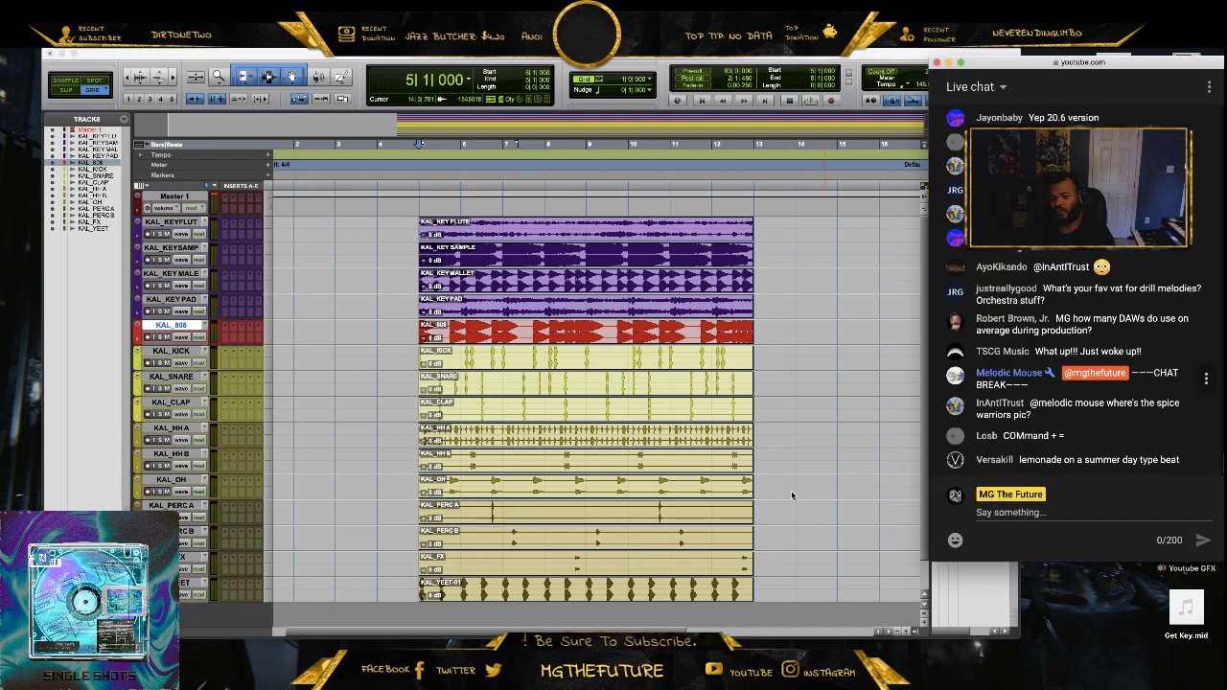
- Enlarge the Edit window and move the 808, drum, percussion, FX and YEET clips to start at bar 13
drag(1018, 637, 1018, 661)
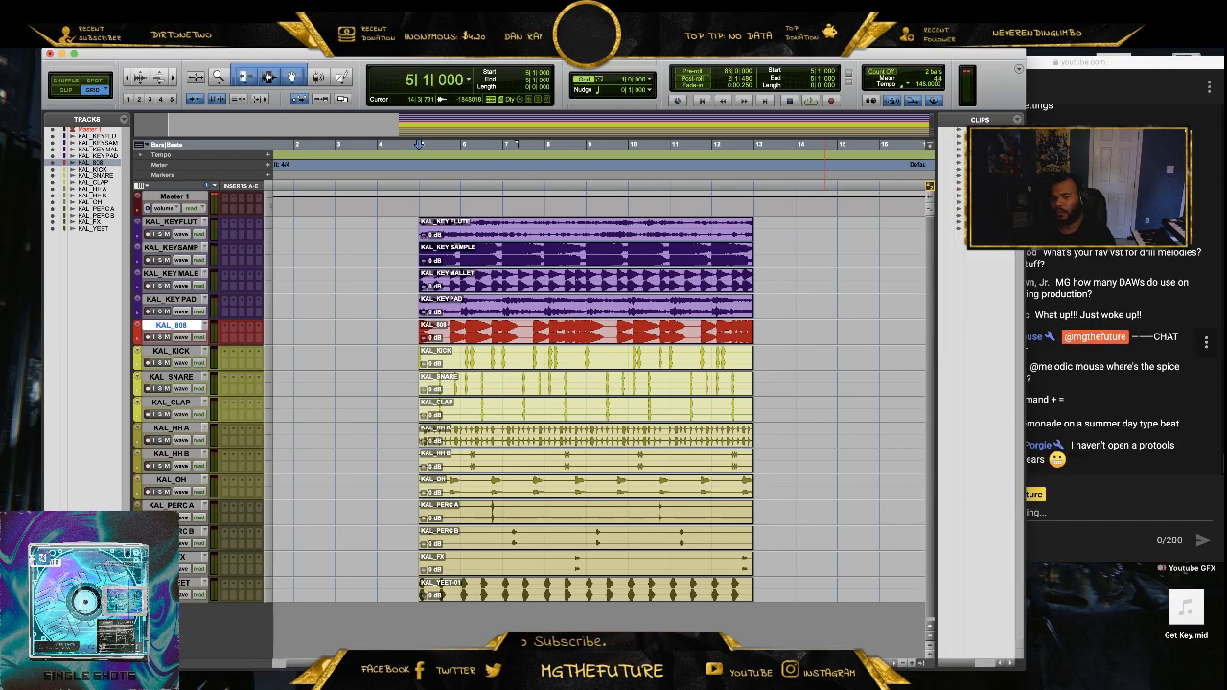
click(903, 666)
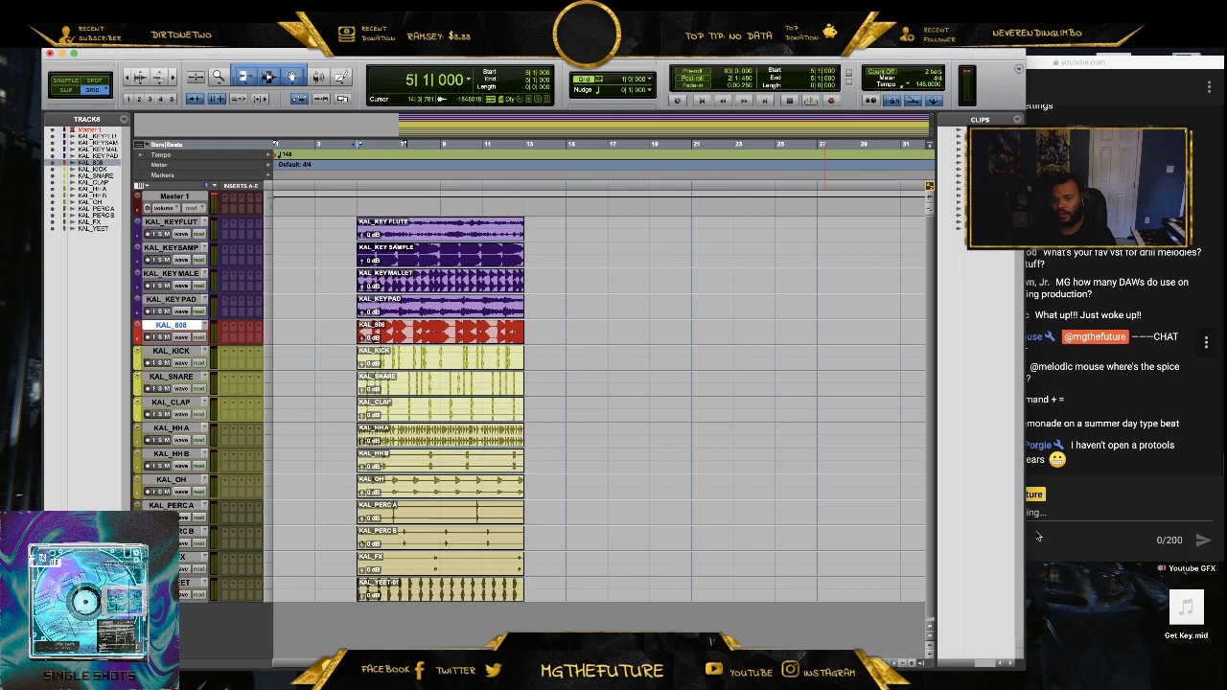
click(1110, 454)
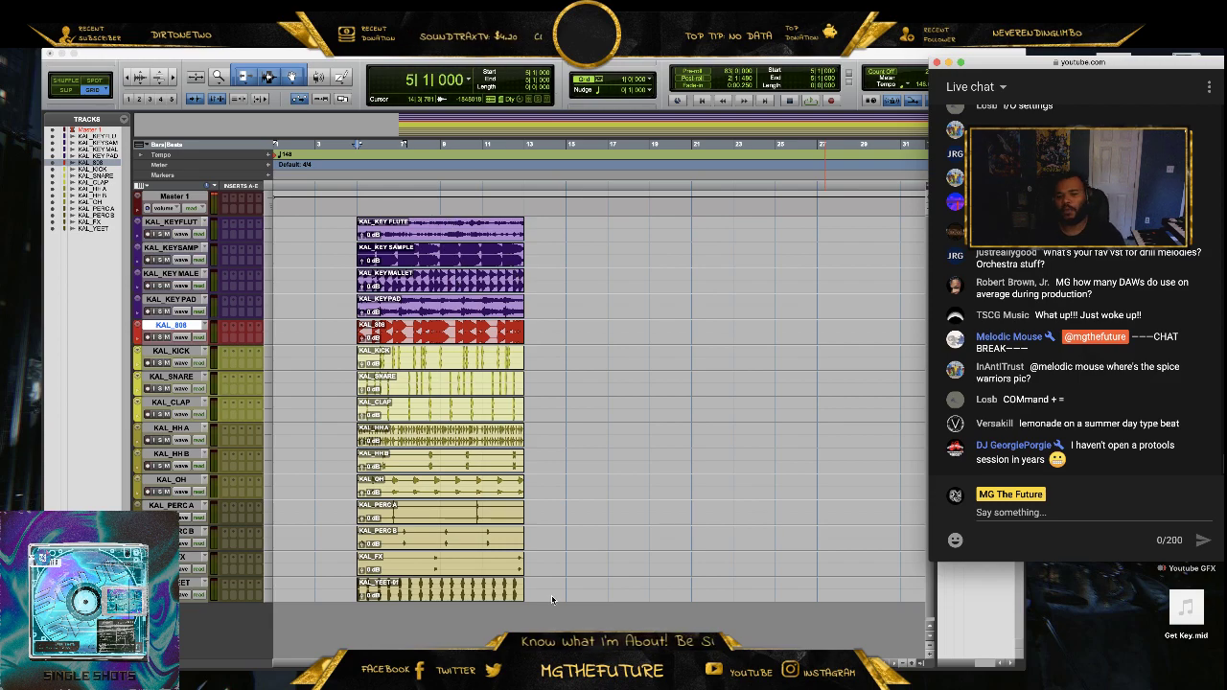
click(541, 628)
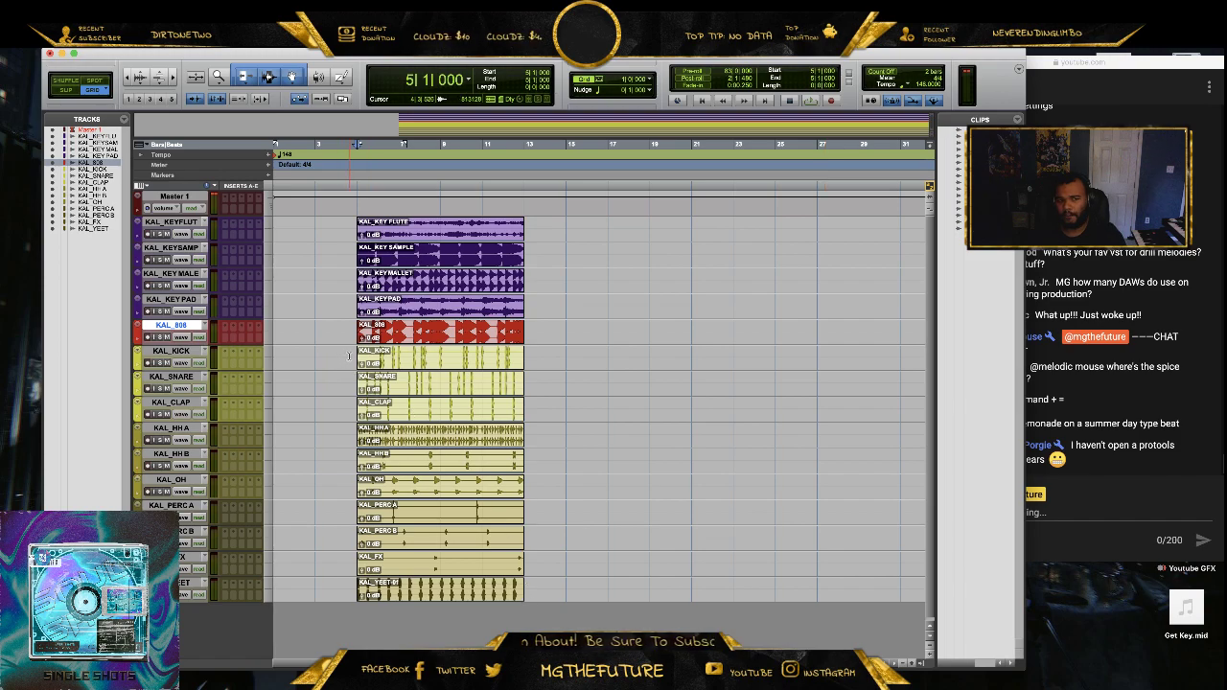
drag(349, 357, 524, 592)
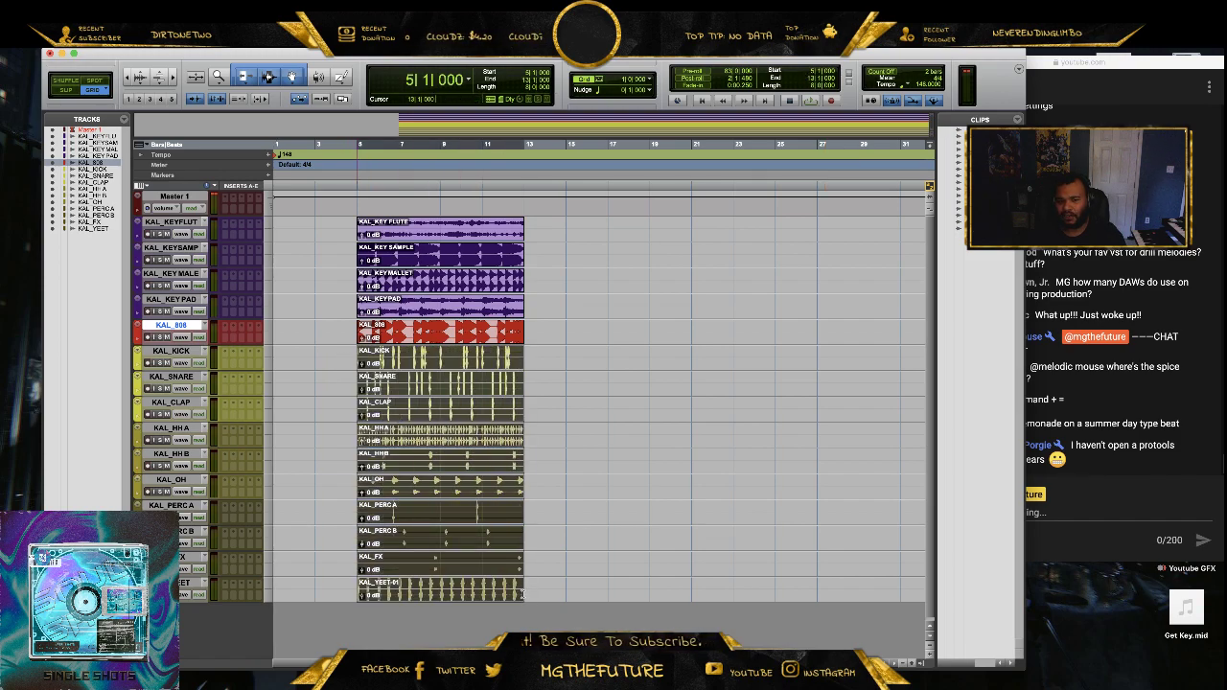
drag(391, 365, 551, 368)
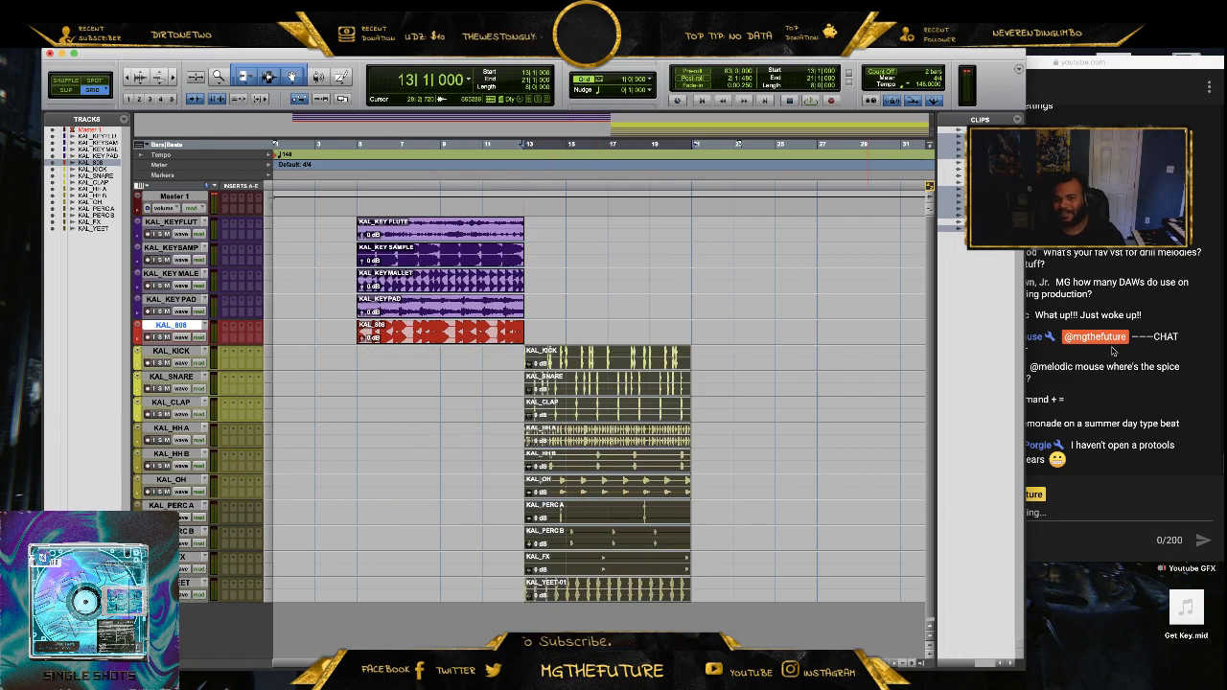
click(1145, 335)
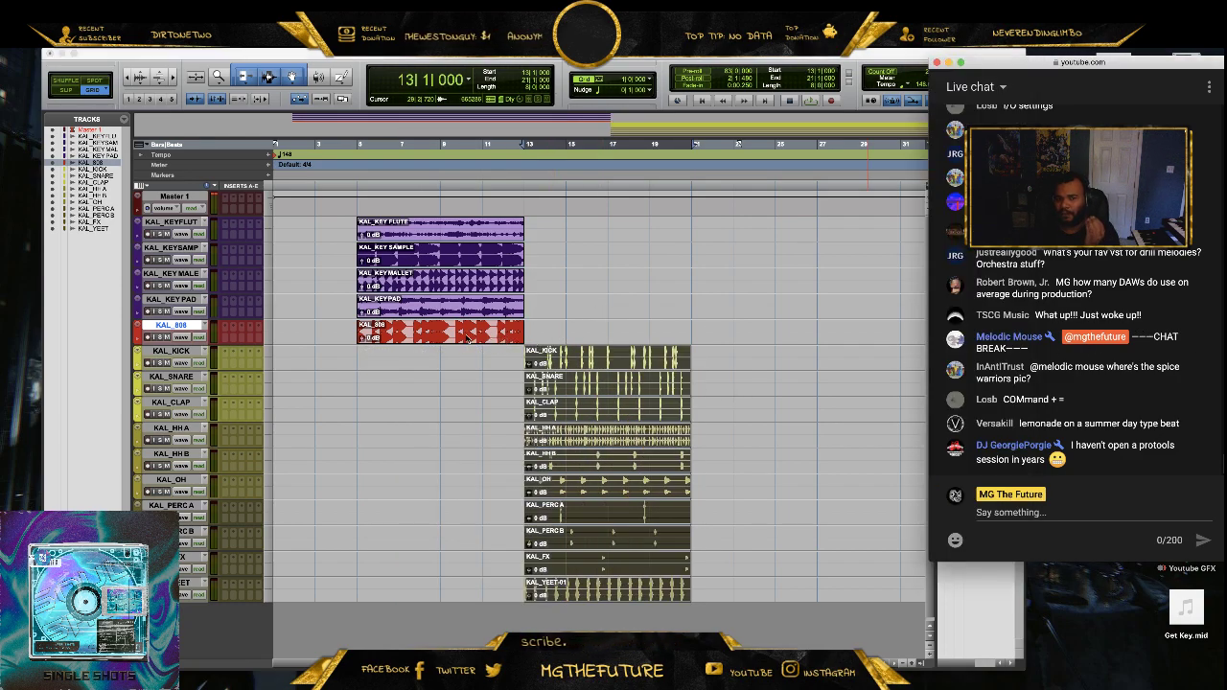
click(432, 337)
drag(426, 340, 565, 347)
click(357, 331)
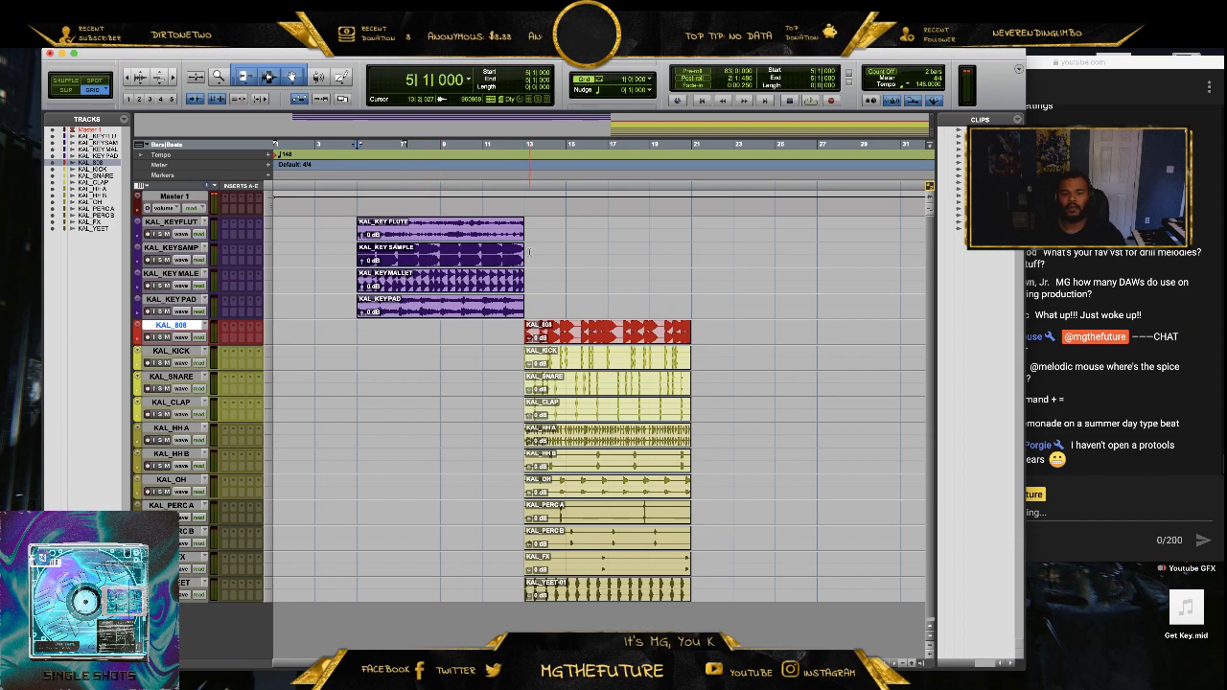
- Move the KEYSAMP track above the KEYFLUT track and duplicate the four key clips to bar 13
drag(530, 251, 357, 310)
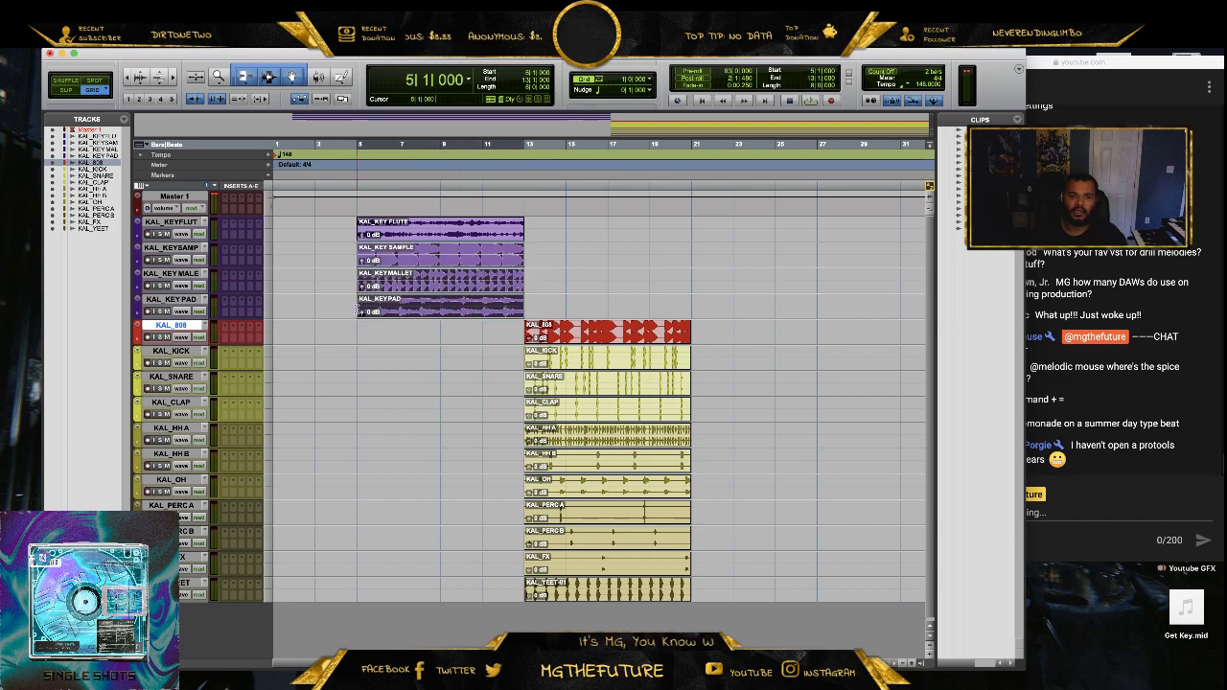
click(551, 240)
drag(171, 247, 170, 222)
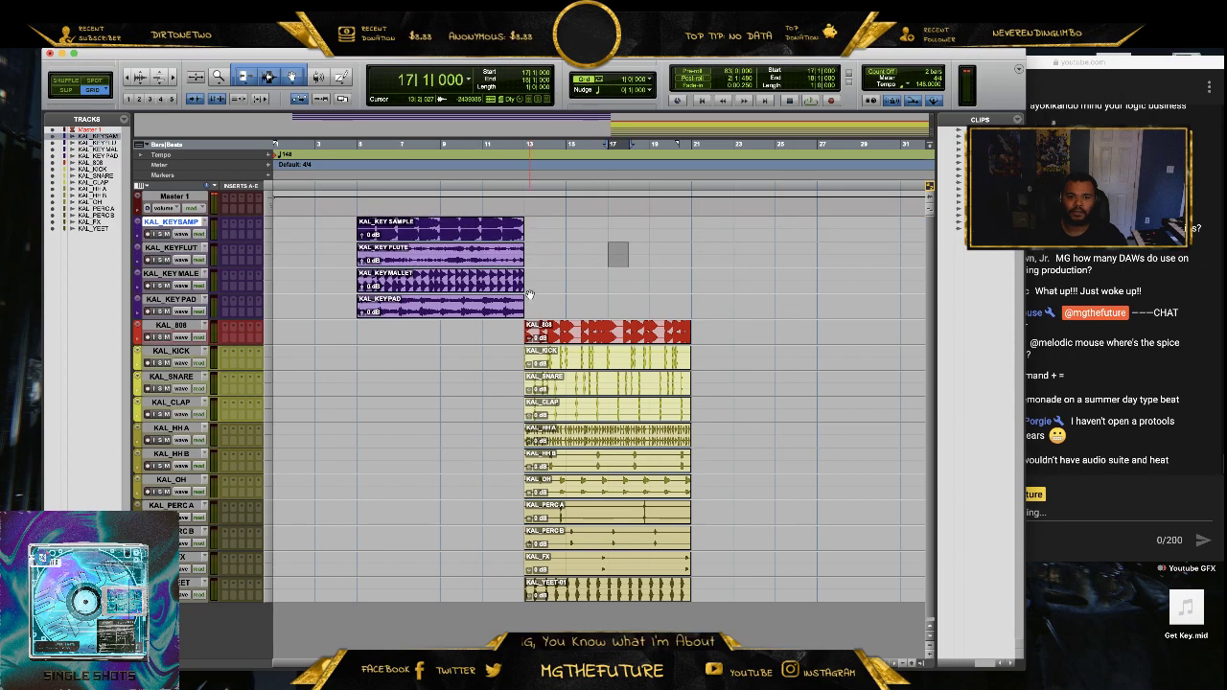
drag(525, 305, 363, 232)
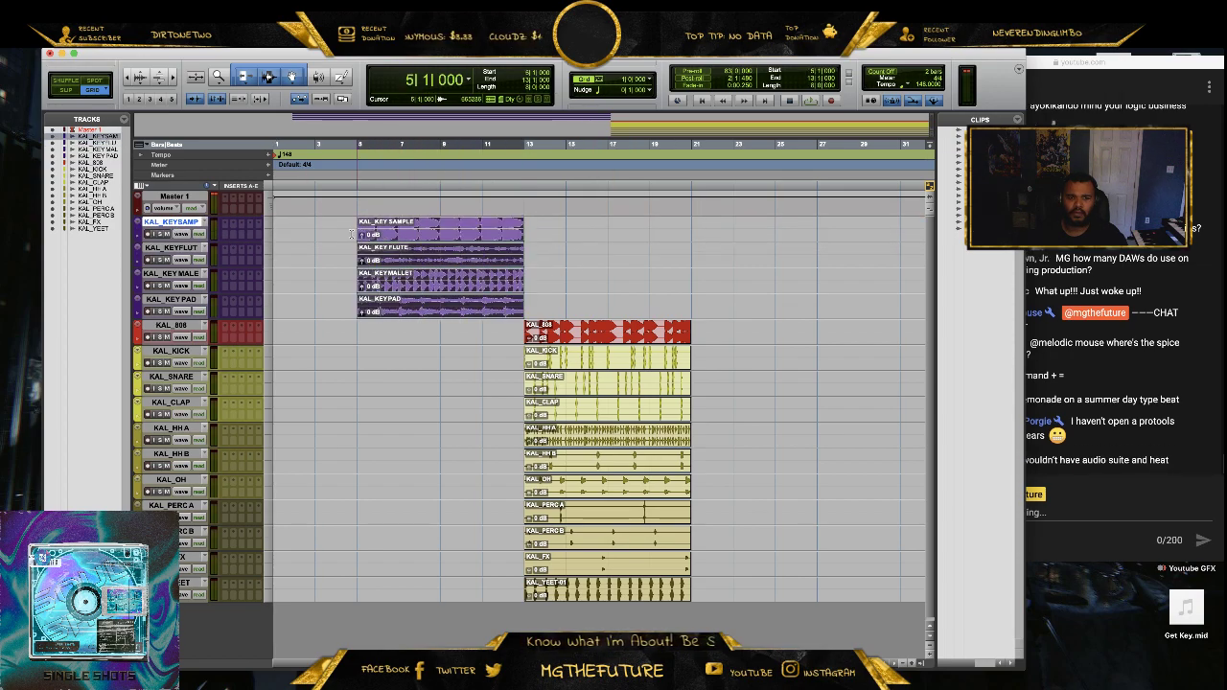
key(super+d)
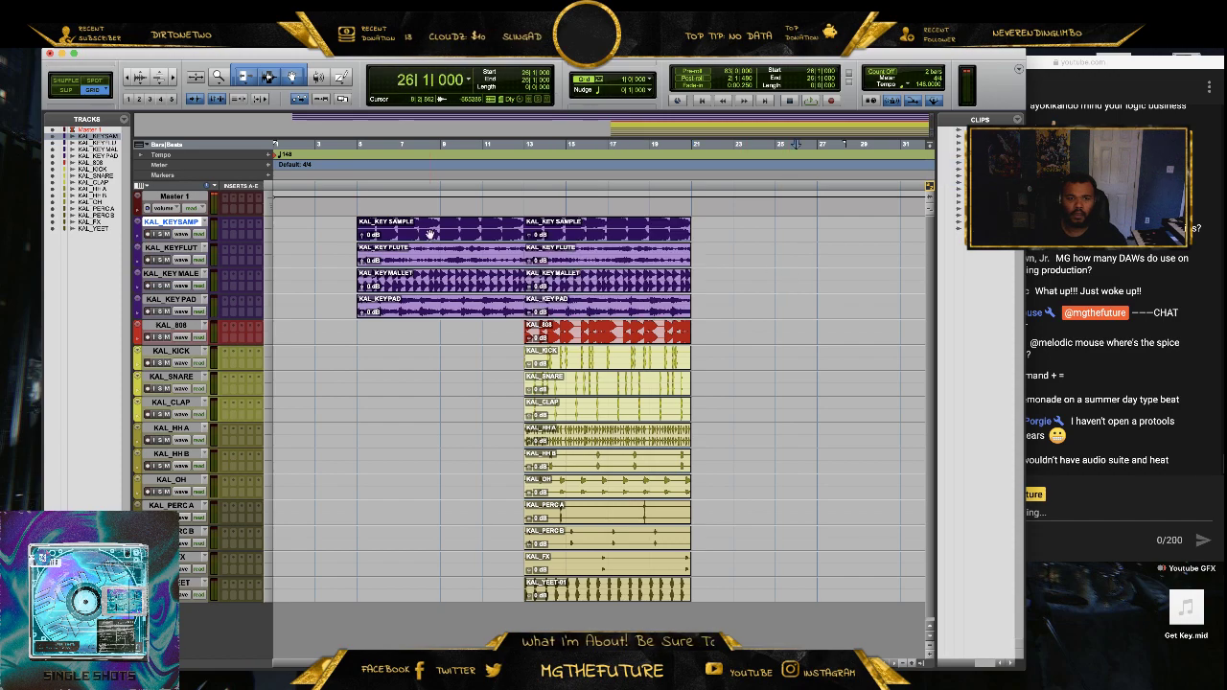
- Delete the flute, mallet and pad clips between bars 5 and 13 and play the intro briefly
click(398, 261)
key(Delete)
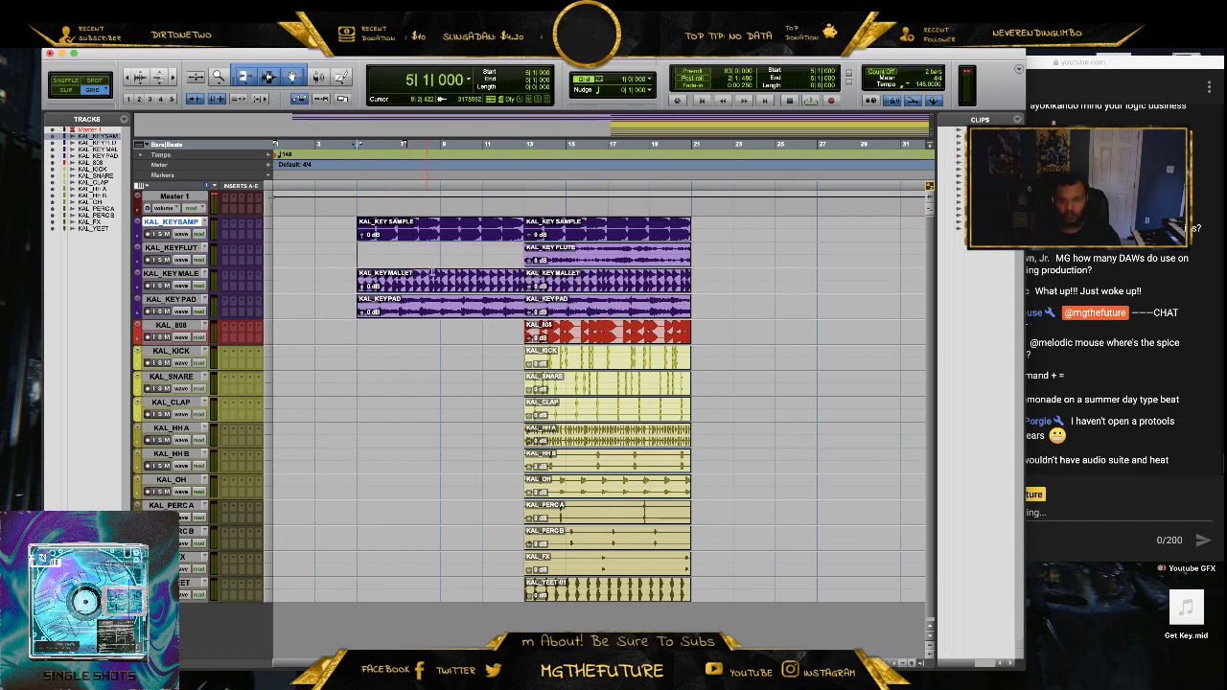
click(433, 280)
click(438, 293)
key(Delete)
click(438, 312)
key(Delete)
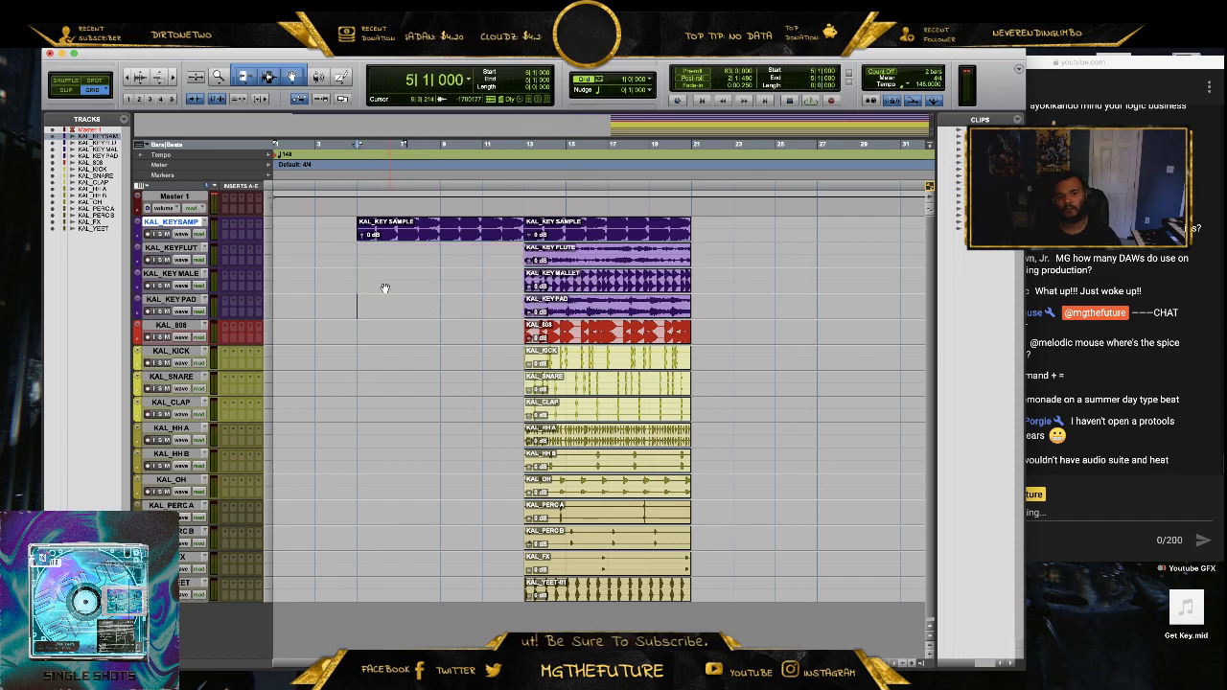
key(space)
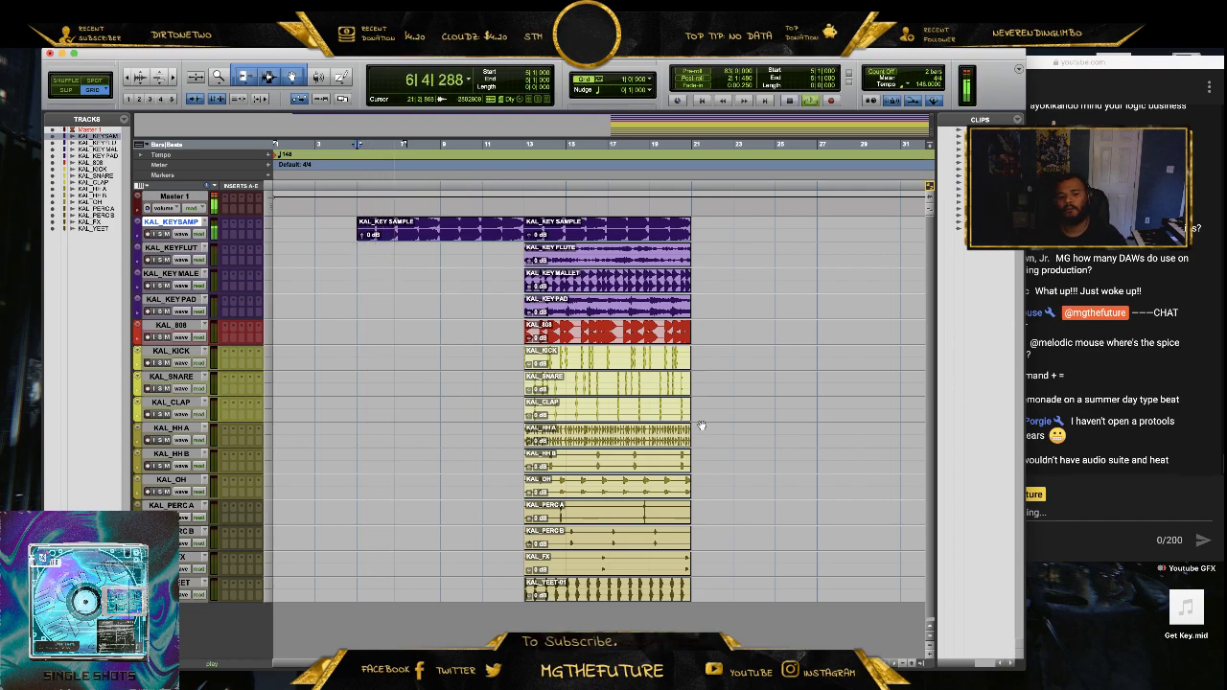
key(space)
- Add a copied YEET clip from bar 9 to 13 and a one-bar 808 pickup clip at bar 12
click(575, 589)
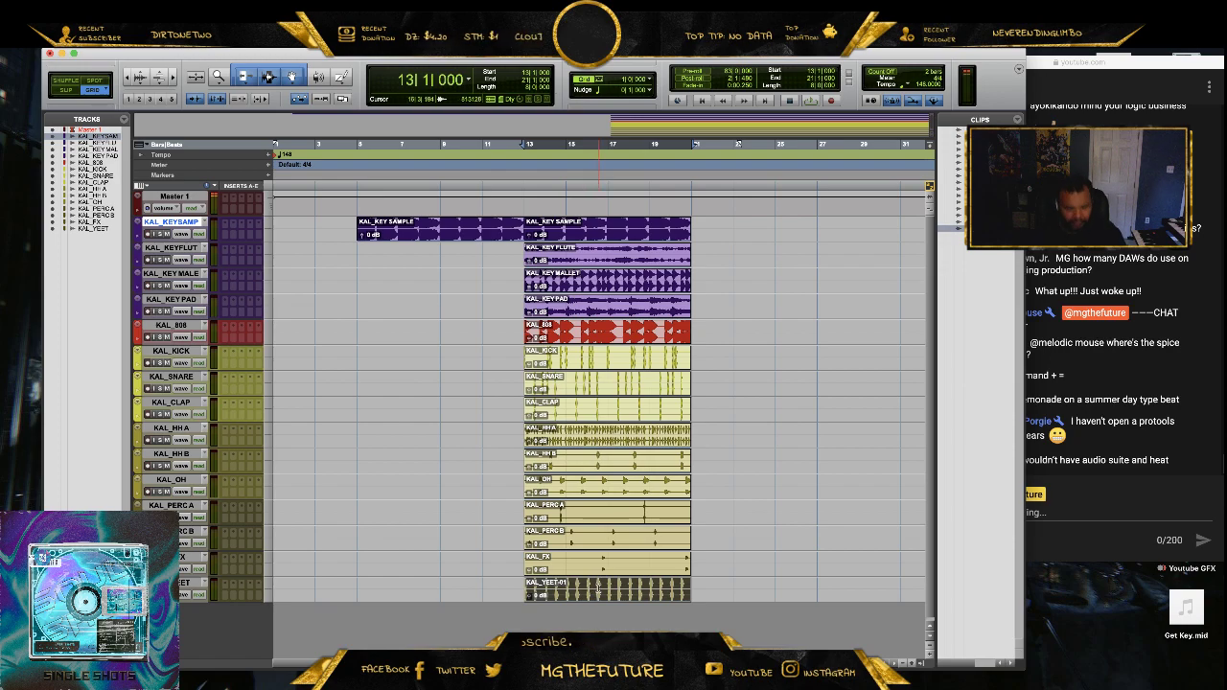
drag(553, 595, 439, 592)
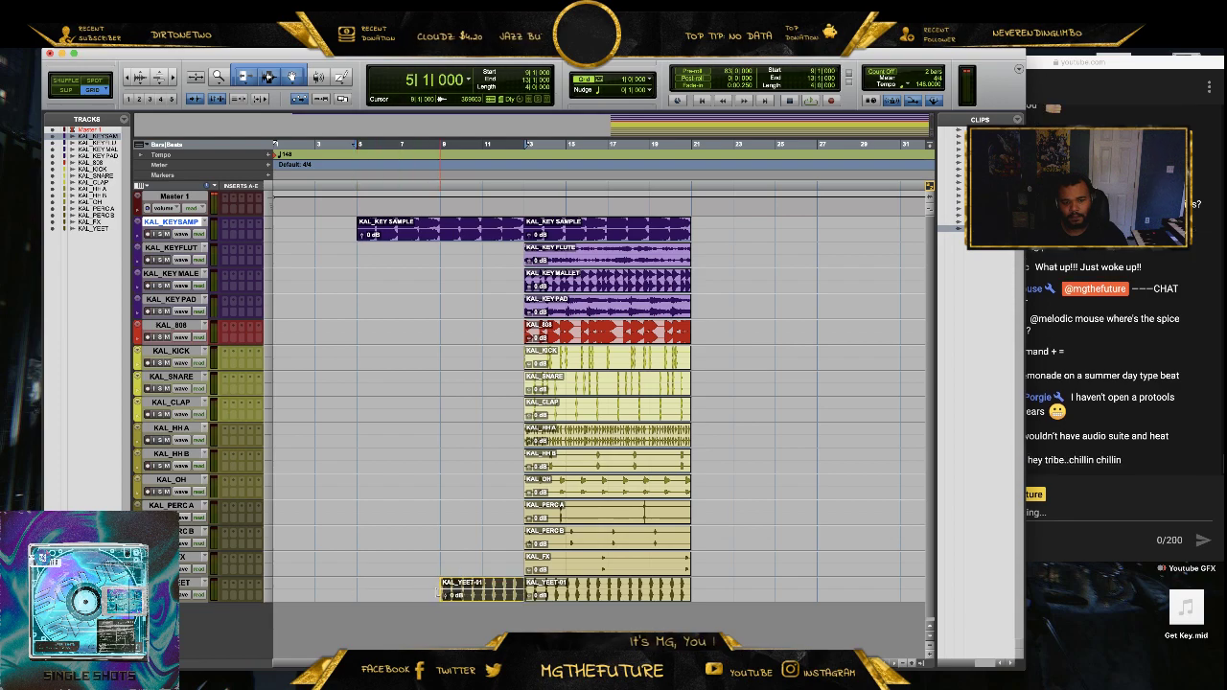
click(458, 553)
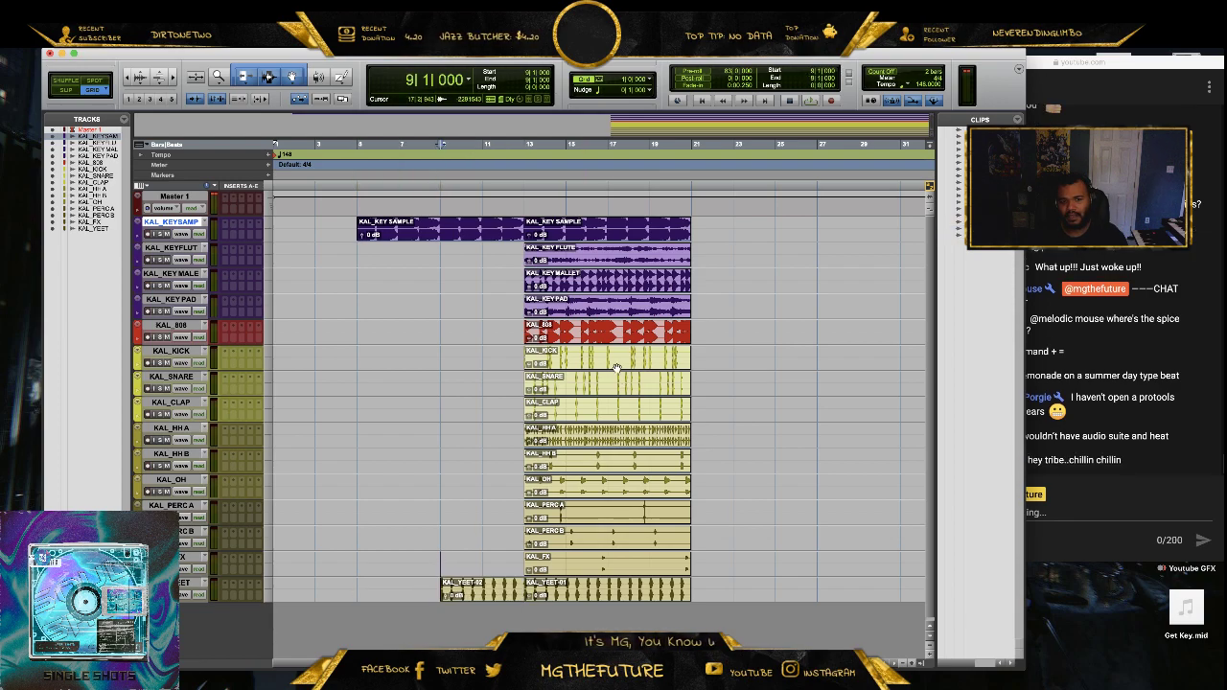
drag(614, 336, 504, 336)
- Play the arrangement from bar 5 through the full section starting at bar 13, and stop the playback
click(357, 332)
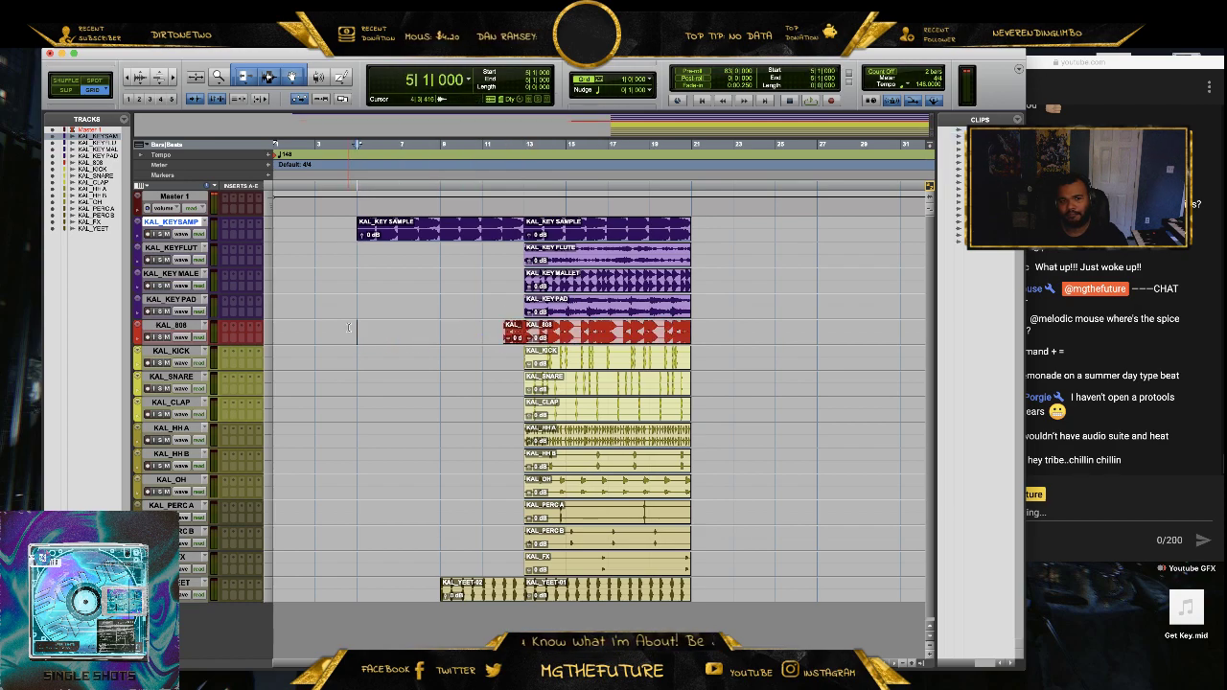
key(space)
click(1153, 403)
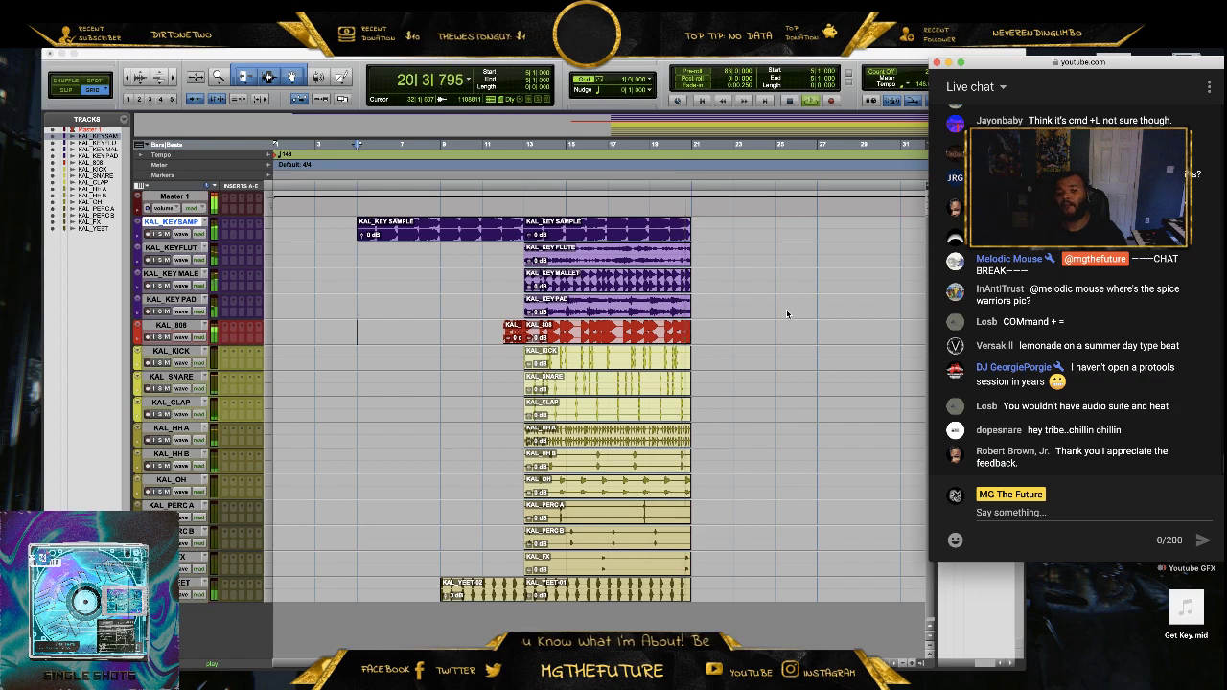
click(733, 279)
key(space)
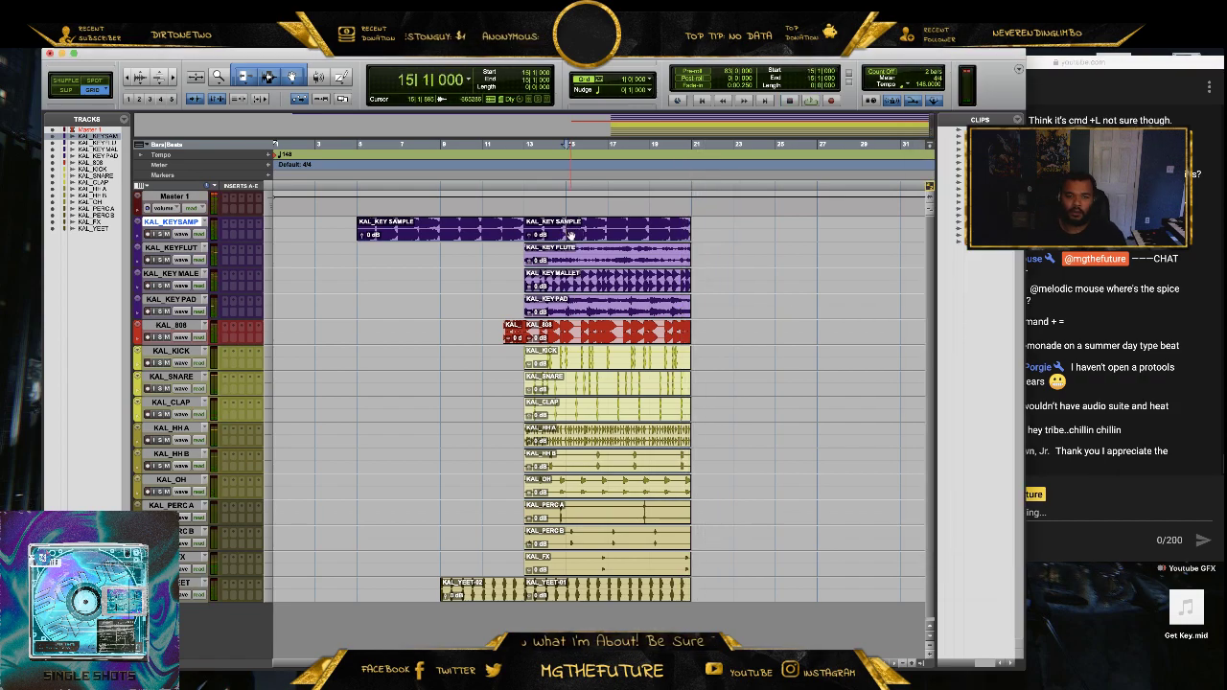
- Copy the KEY SAMPLE clip from bar 13 to bars 21 and 29
click(571, 234)
drag(572, 235, 738, 235)
scroll(581, 242, right, 5)
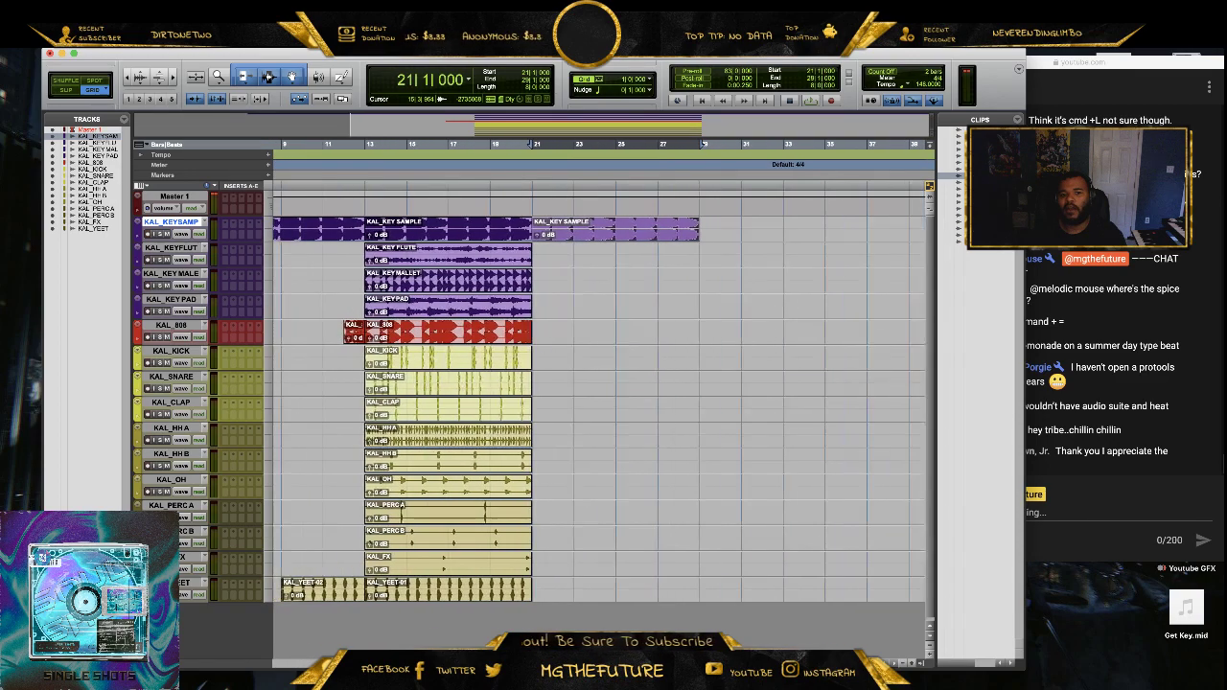
drag(581, 240, 740, 239)
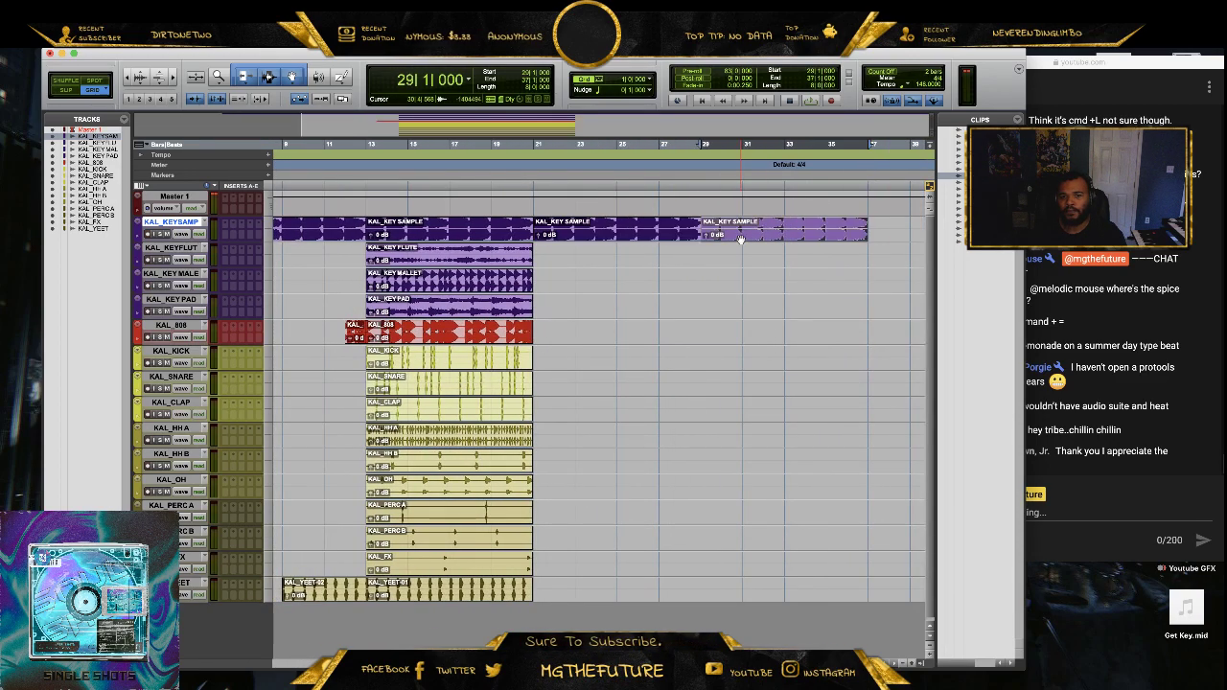
- Copy the KEY PAD clip to bar 37 and the KEY MALLET clip to bars 29 and 37
click(899, 663)
click(554, 340)
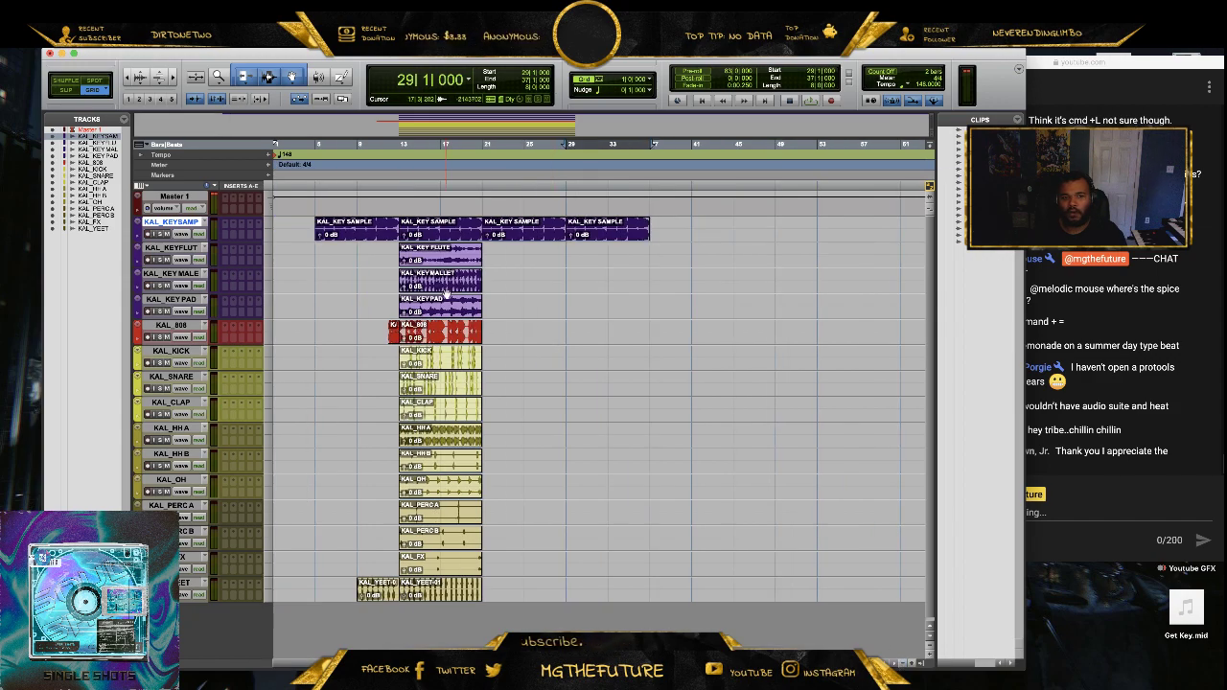
click(457, 290)
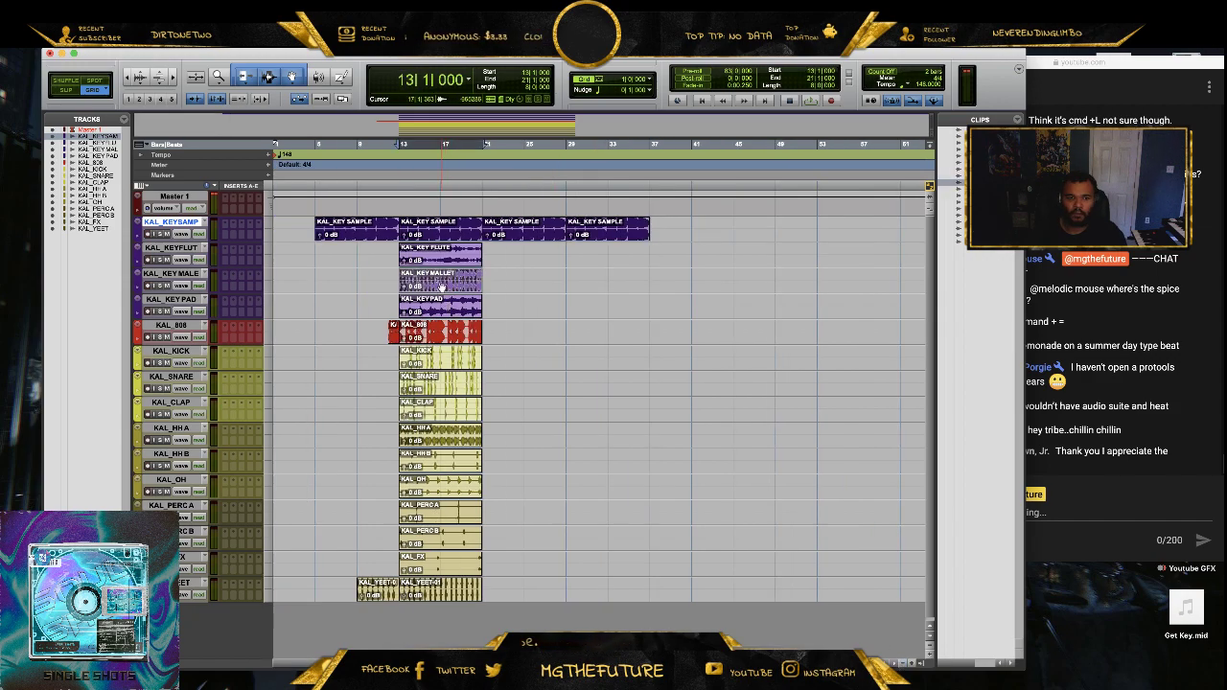
drag(449, 310, 700, 310)
drag(454, 289, 696, 287)
click(596, 300)
drag(440, 287, 604, 287)
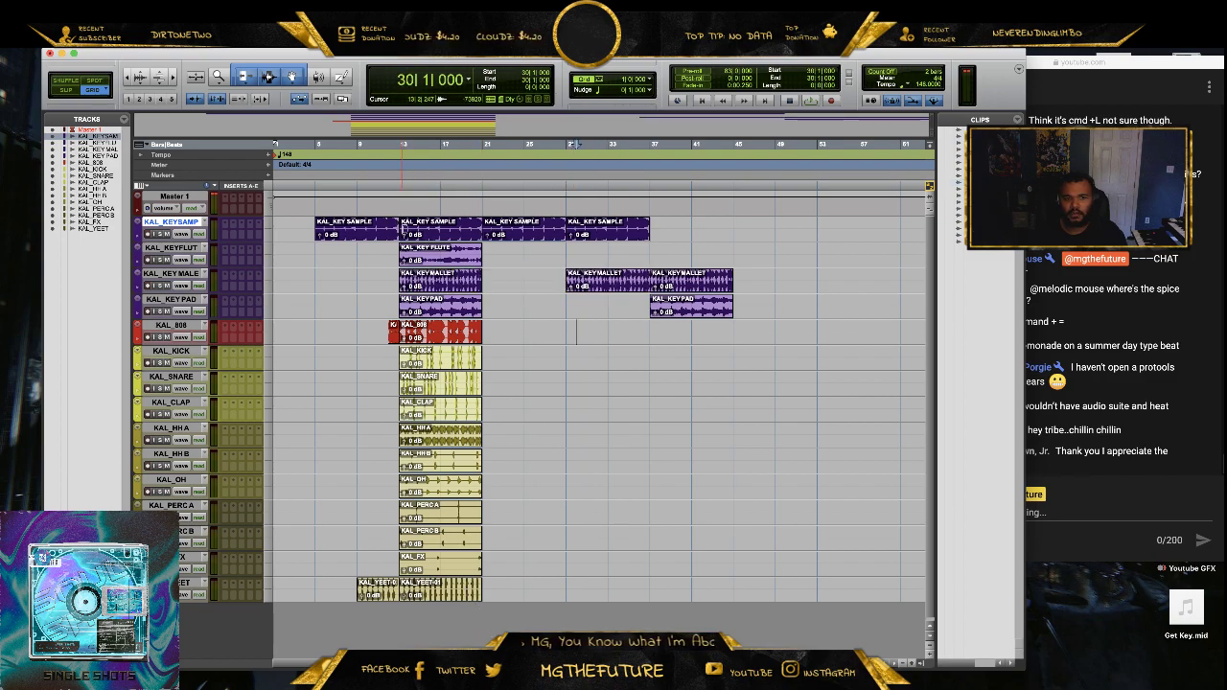
- Copy the clips of all instrument tracks between bars 13 and 21 to bar 45
drag(482, 587, 399, 230)
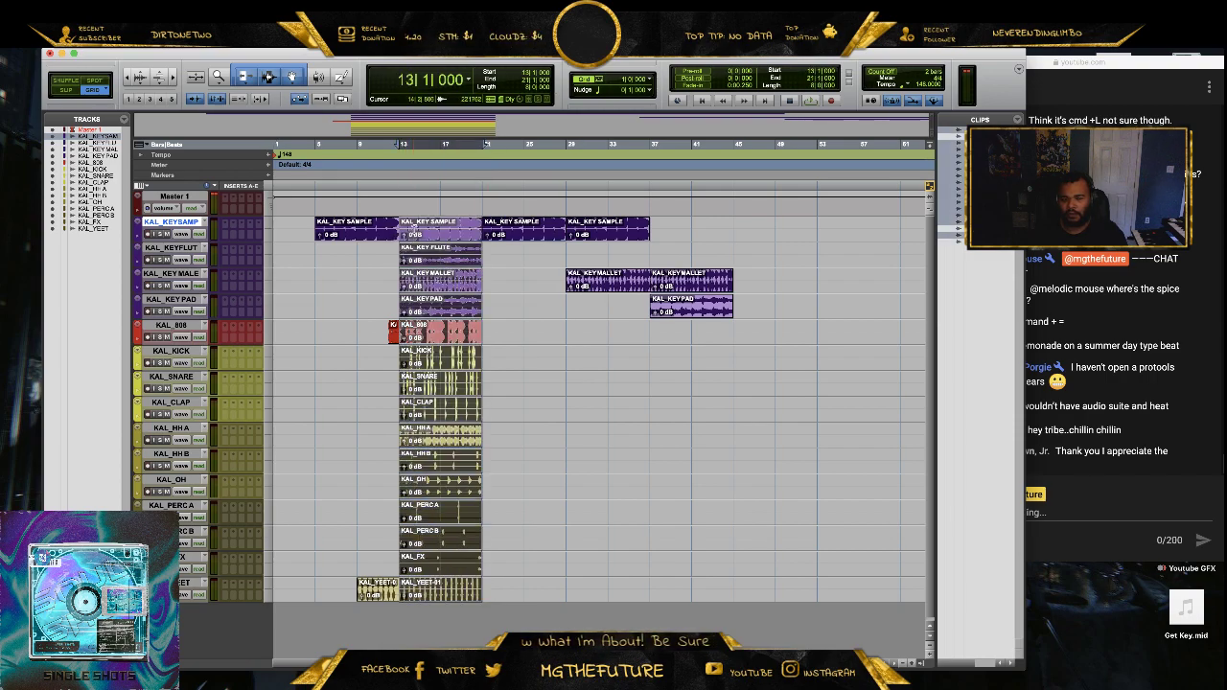
drag(431, 238, 765, 242)
click(618, 379)
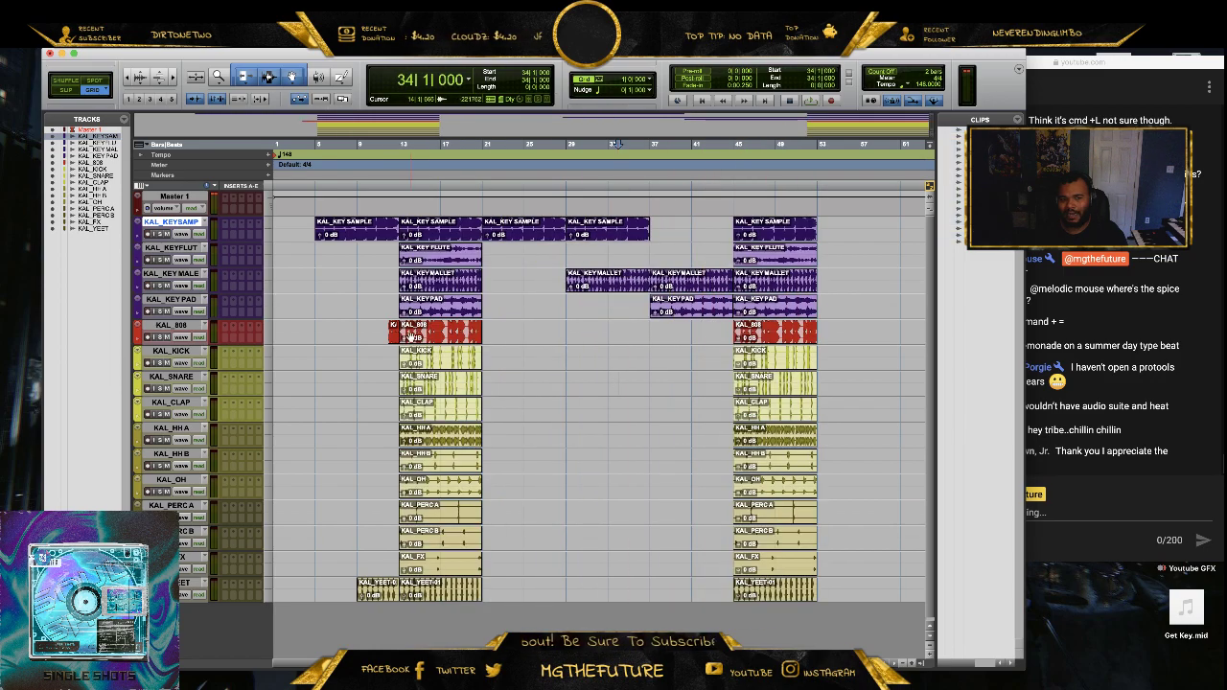
- Copy the SNARE clip from bar 13 to bar 21
click(442, 365)
drag(430, 391, 508, 391)
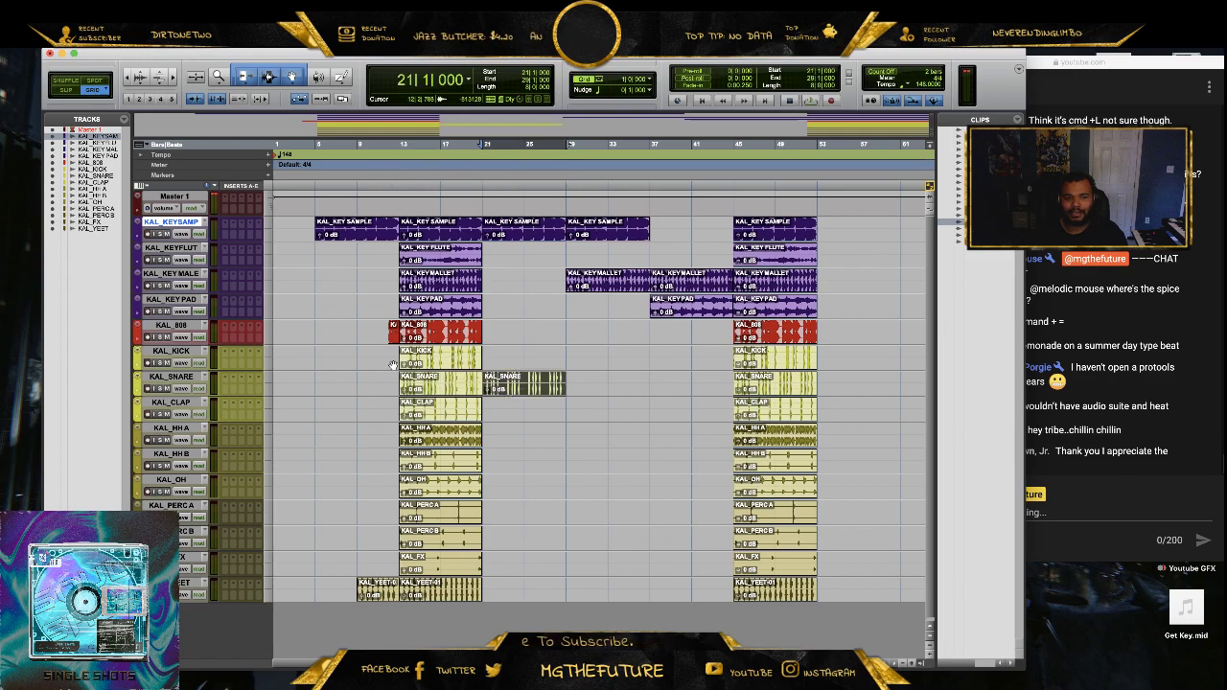
- Copy the clips of the drum tracks from KICK through FX at bar 13 to bar 29 and play from bar 19
drag(399, 356, 479, 565)
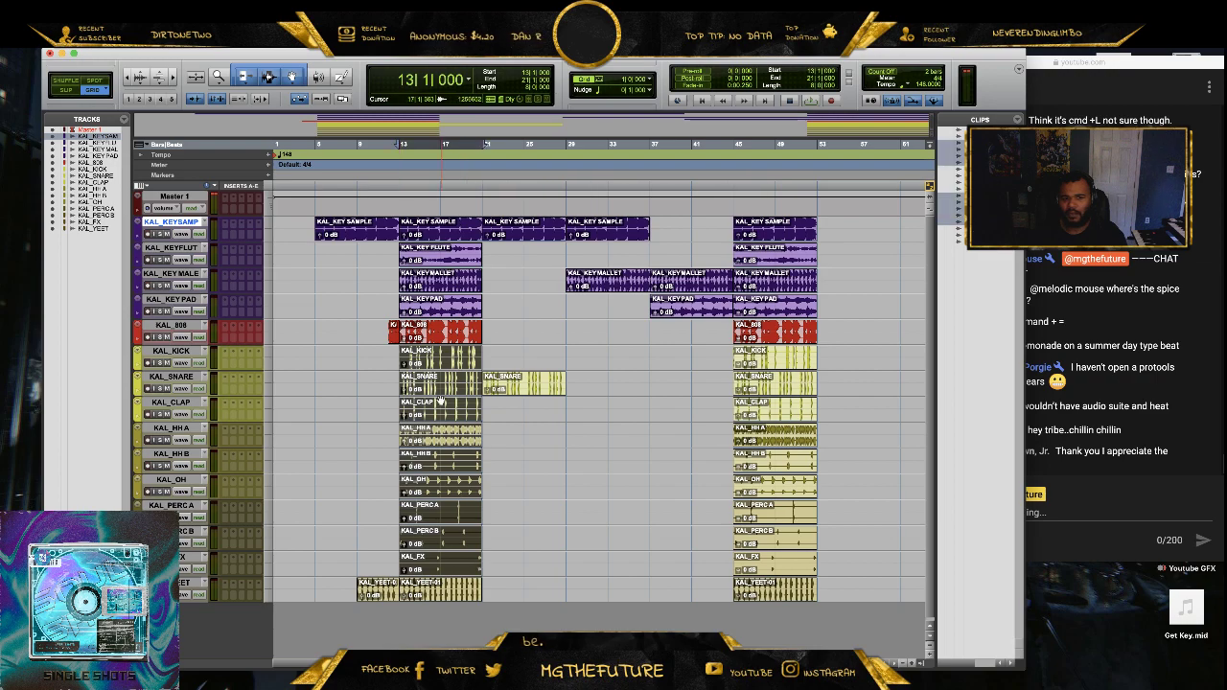
drag(429, 362, 595, 366)
click(456, 178)
key(space)
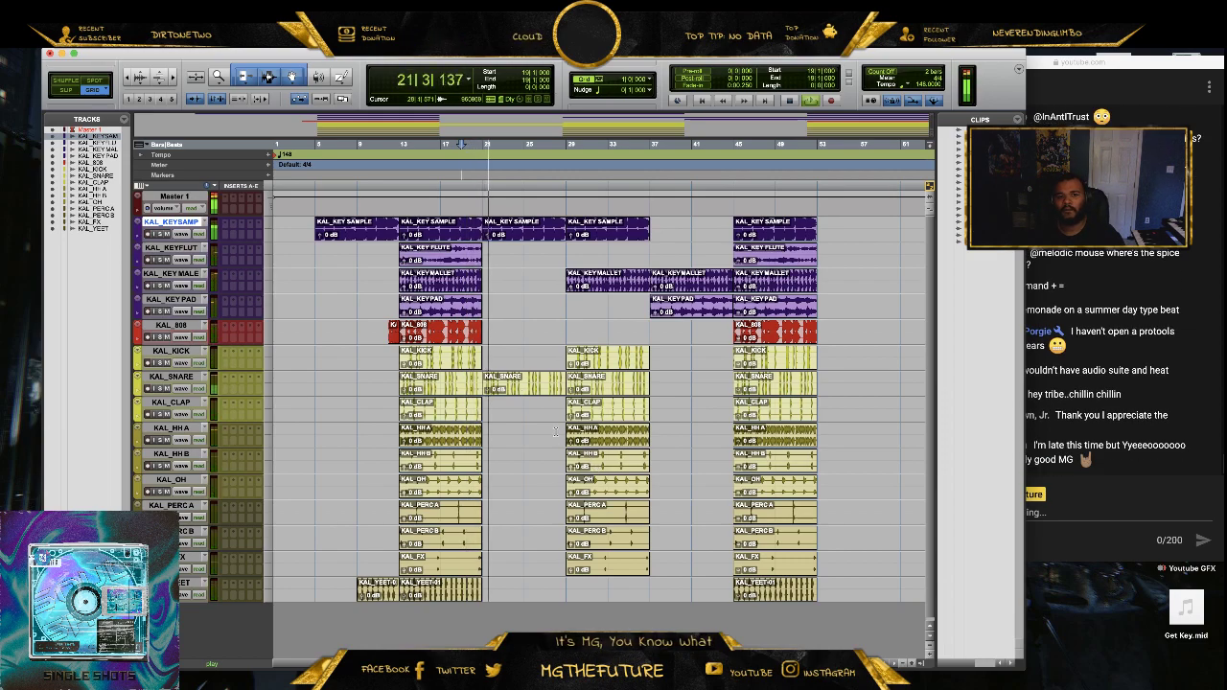
- Play from bar 20, then copy the 808 clip from bar 13 to bar 21
click(911, 663)
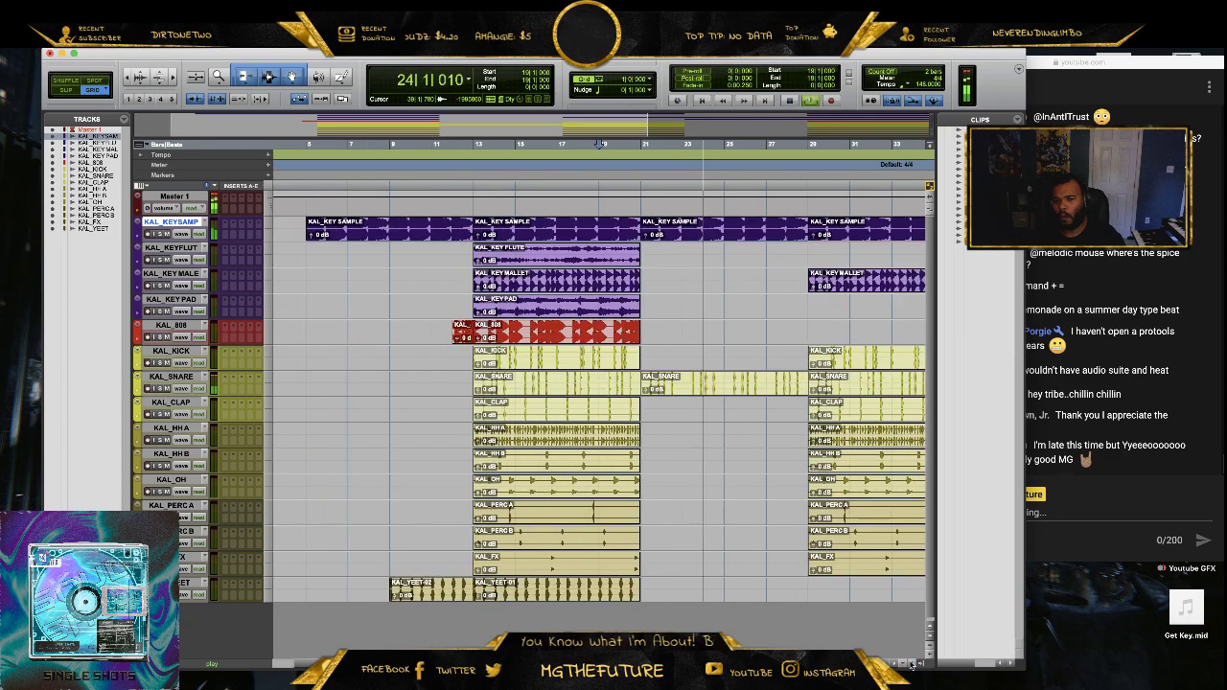
click(910, 663)
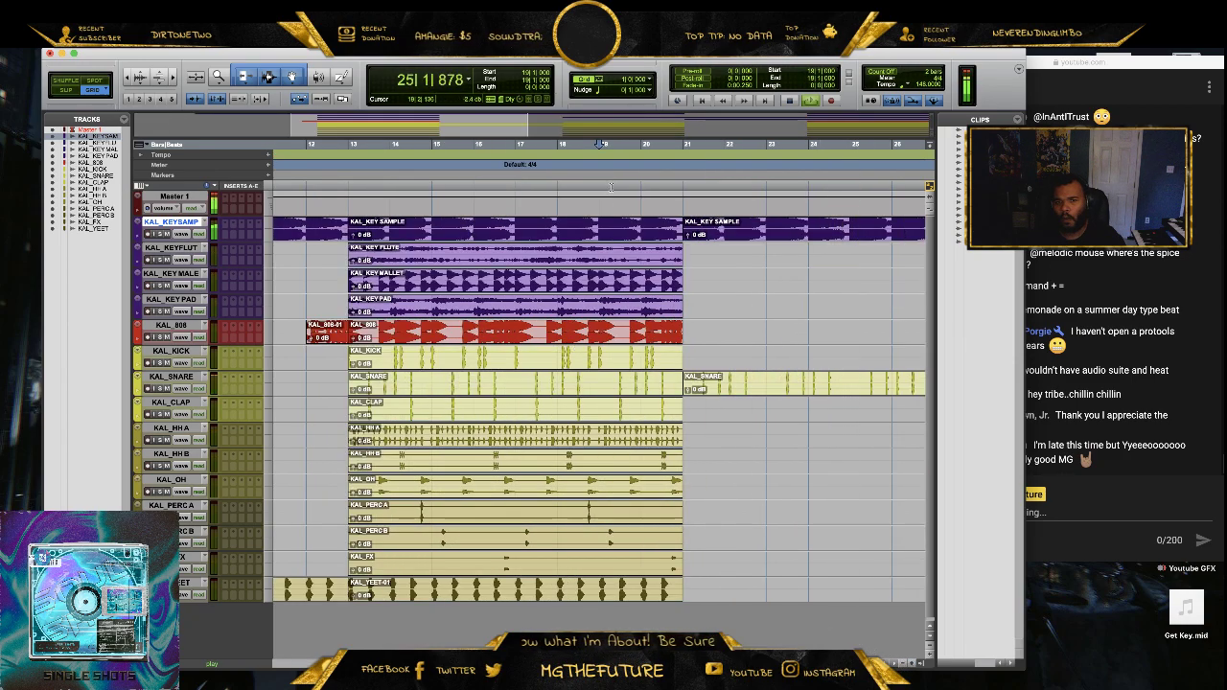
click(641, 204)
key(space)
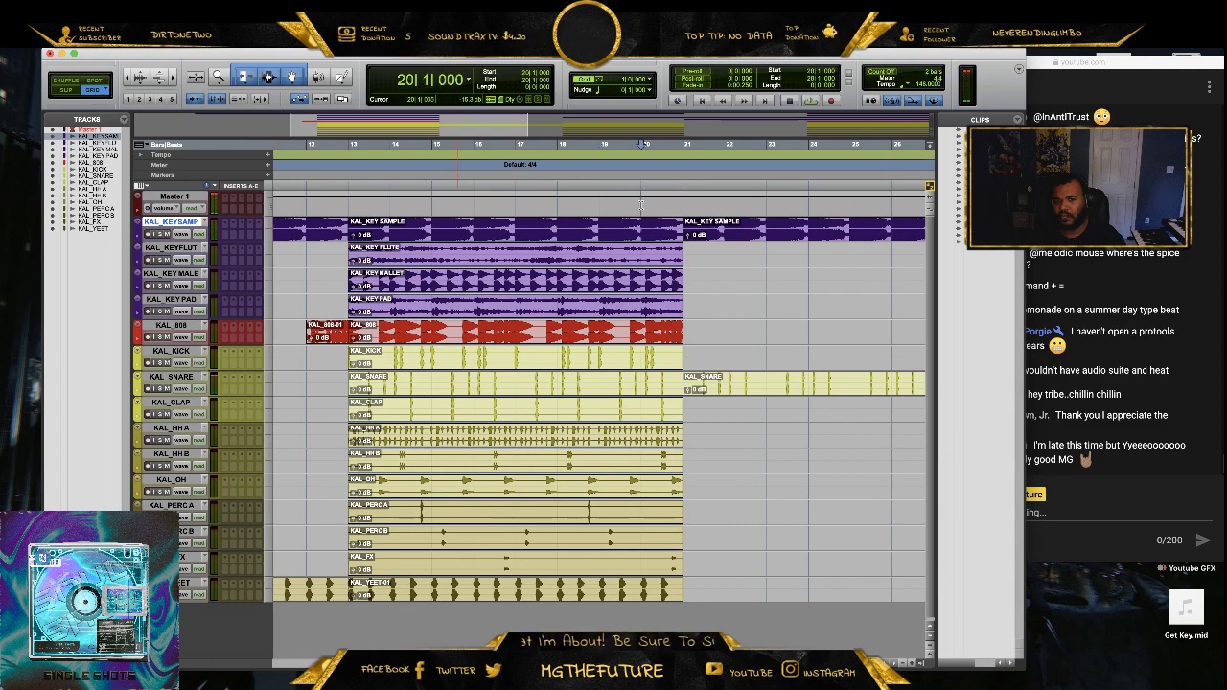
key(space)
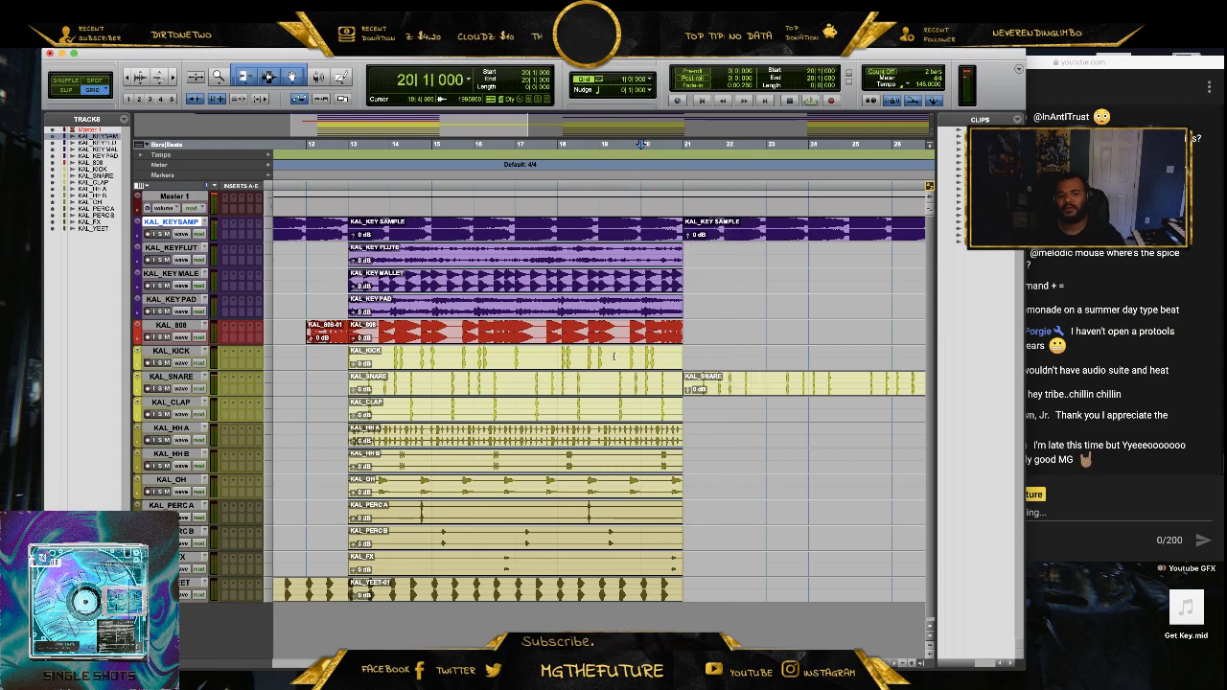
click(476, 343)
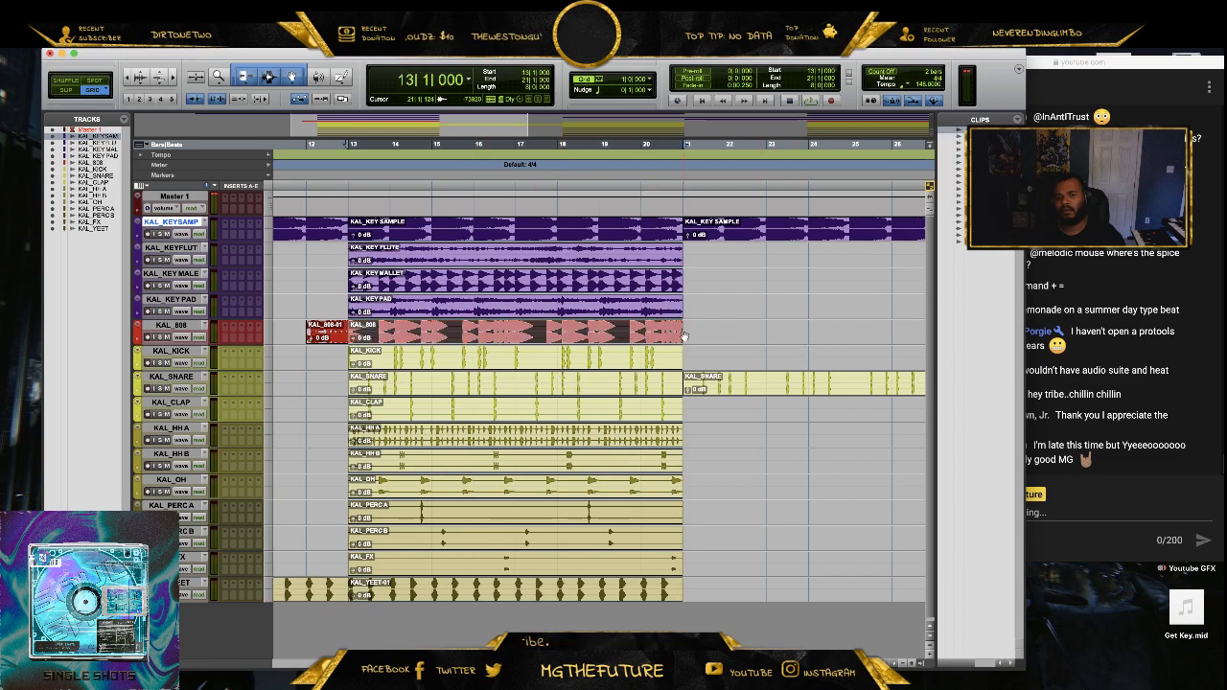
key(super+d)
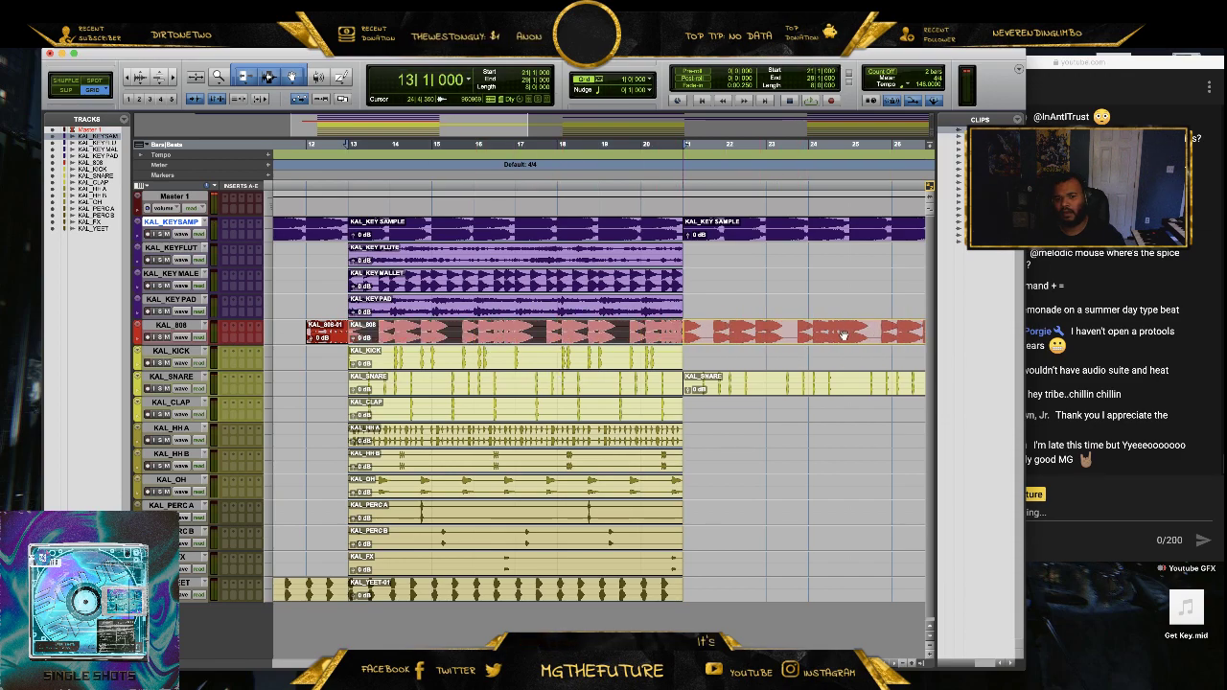
- Play the transition into bar 21 from bar 20 twice to check how the sections connect
click(640, 202)
key(space)
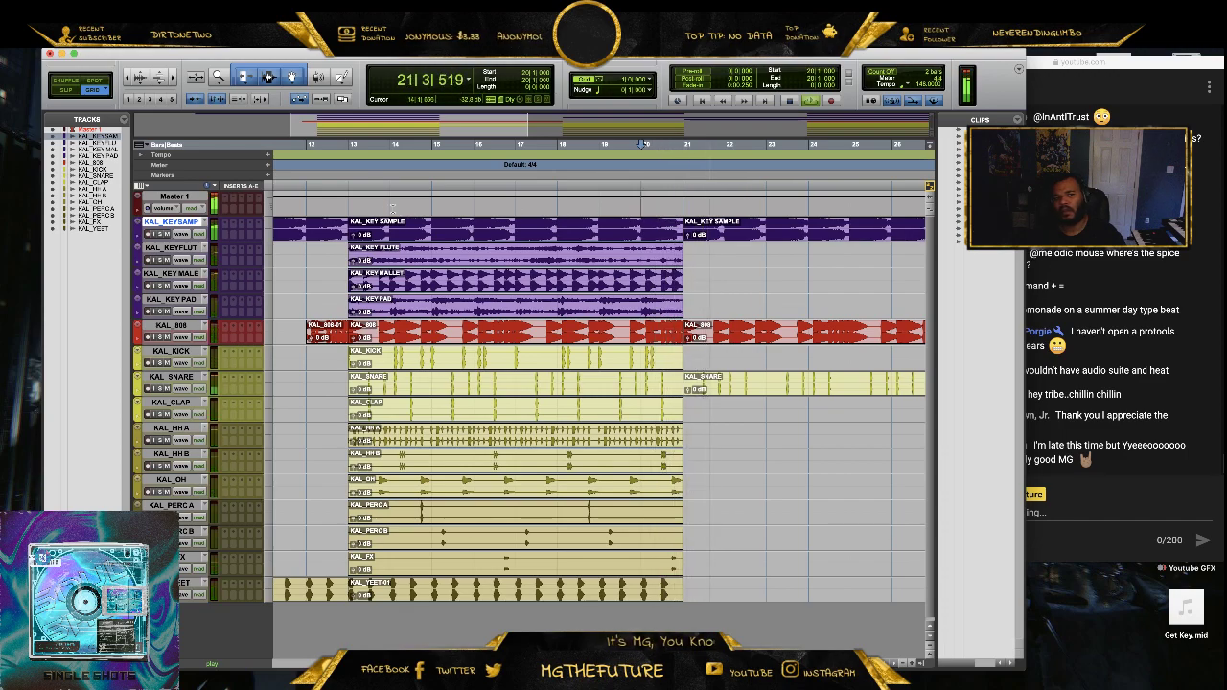
key(space)
click(700, 236)
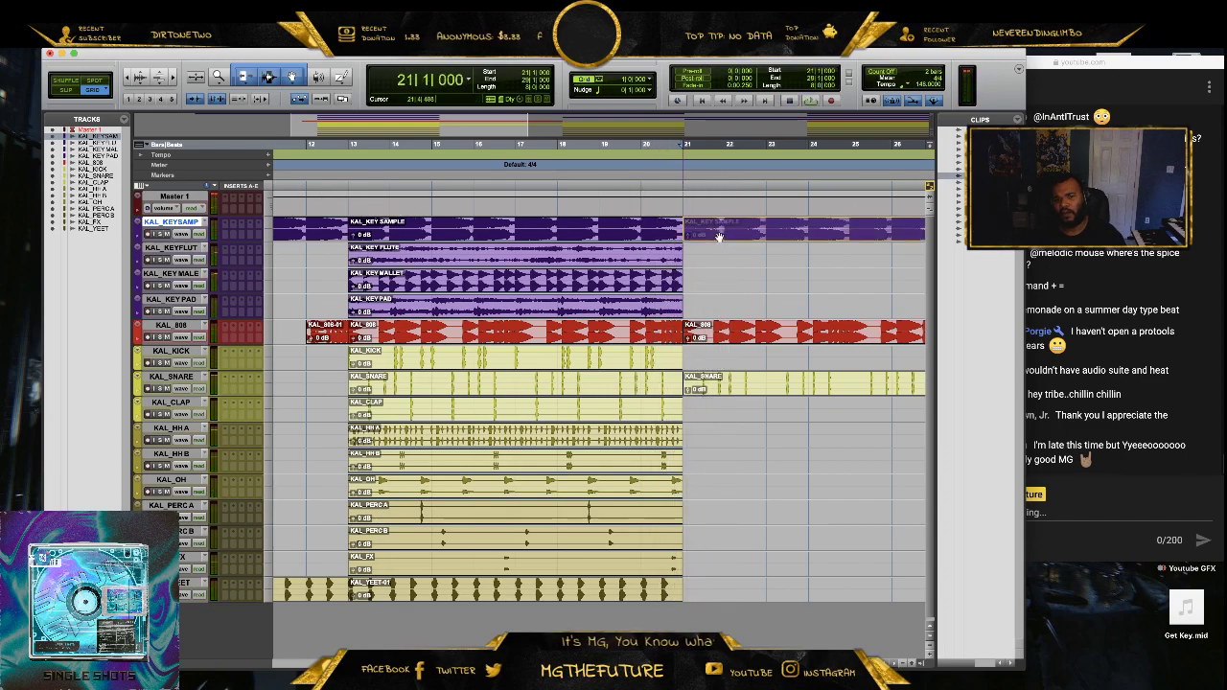
click(654, 209)
key(space)
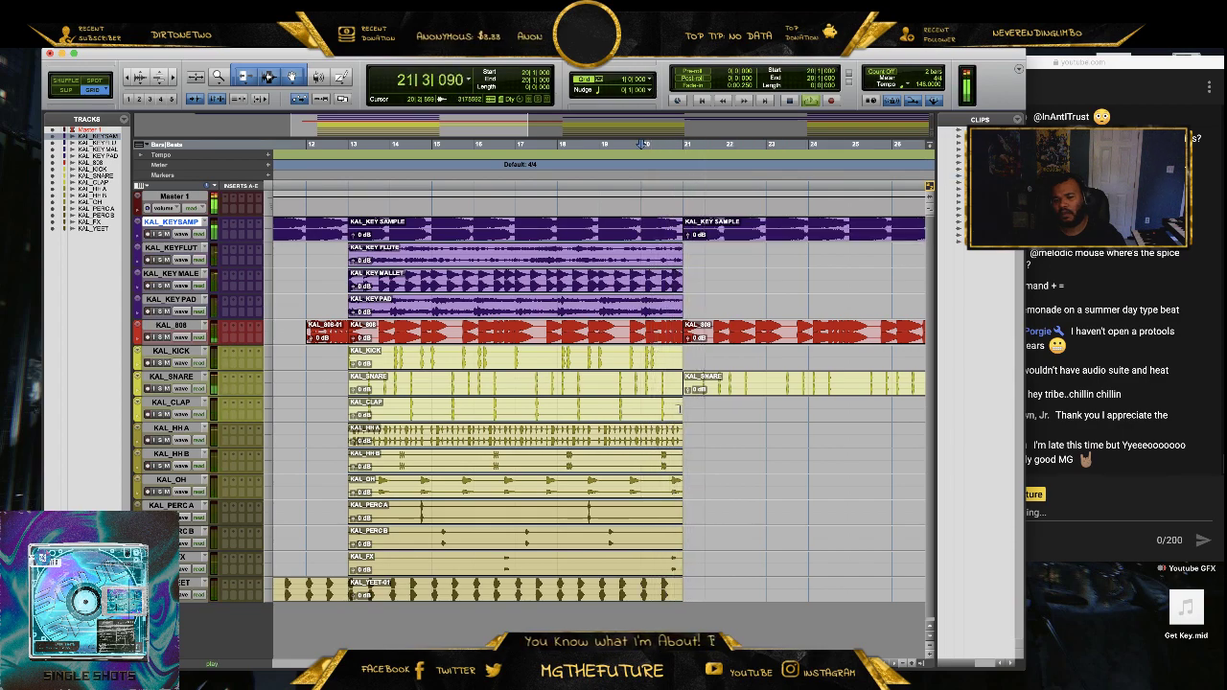
key(space)
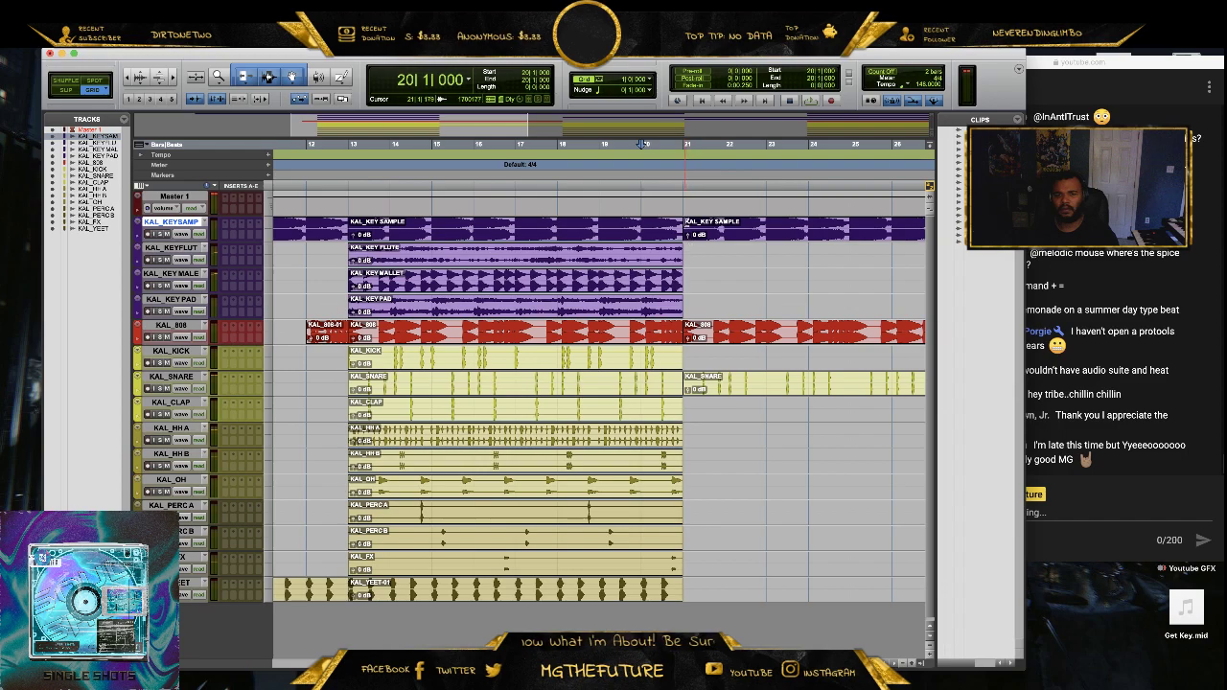
- Set the grid to 1/2 note and delete the last half bar before bar 21 on all tracks
click(613, 79)
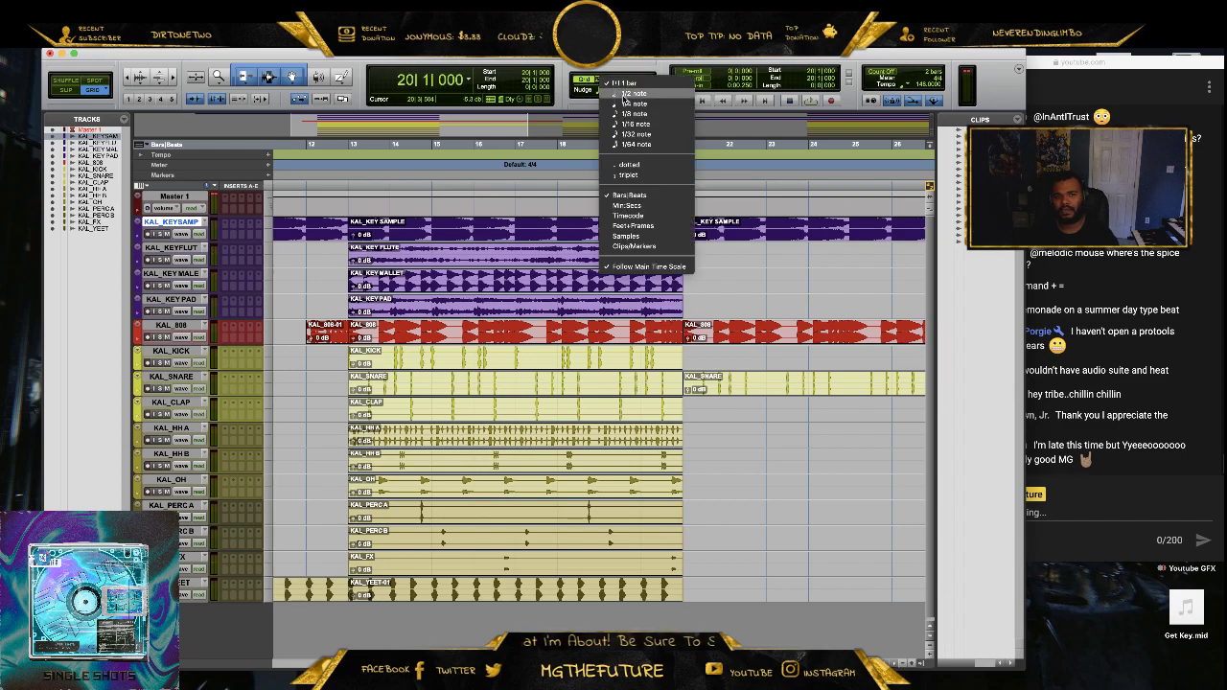
click(632, 94)
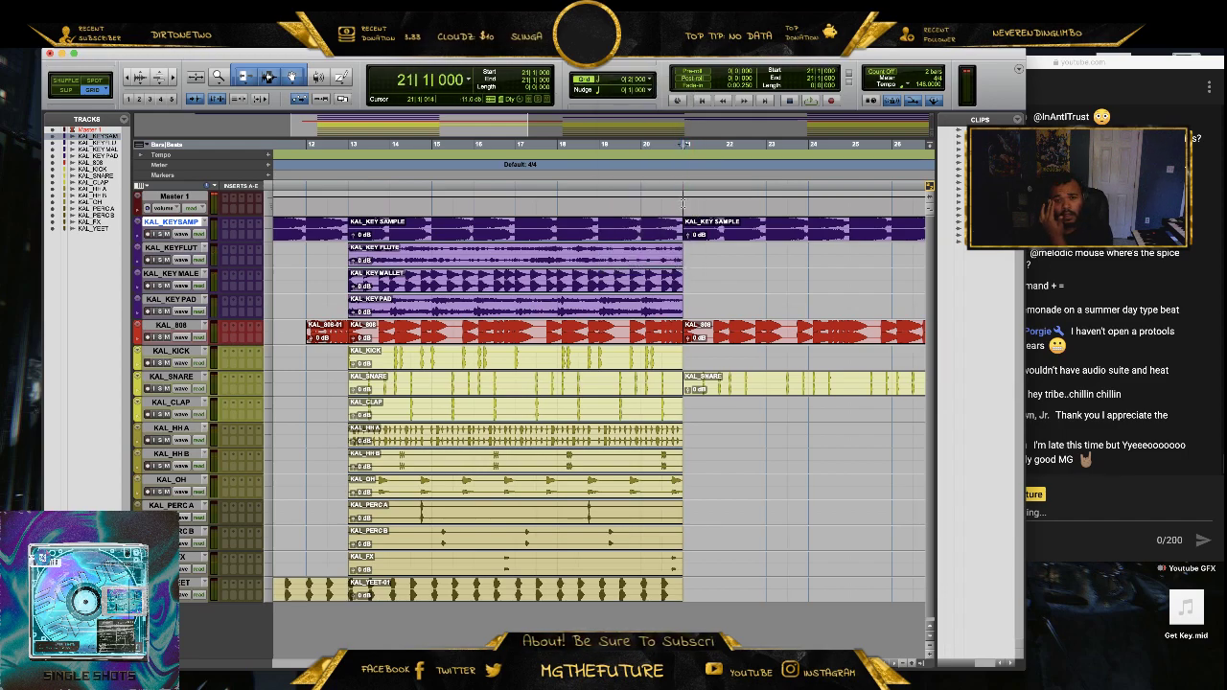
drag(683, 202, 658, 591)
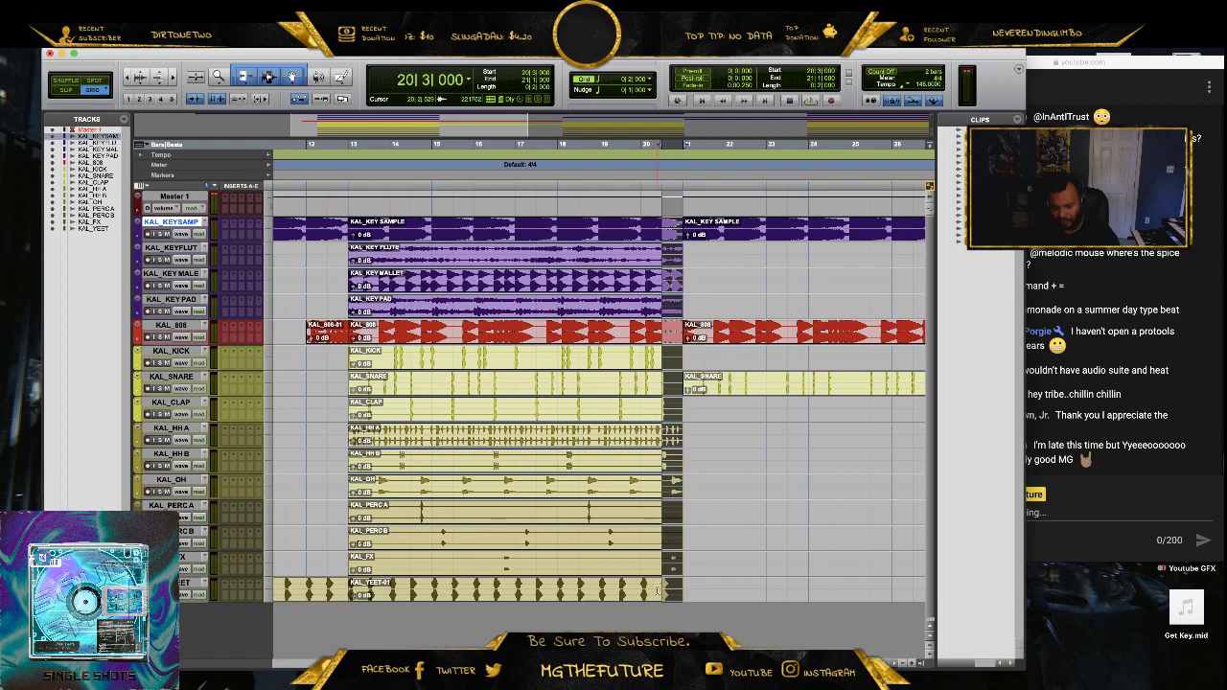
key(Delete)
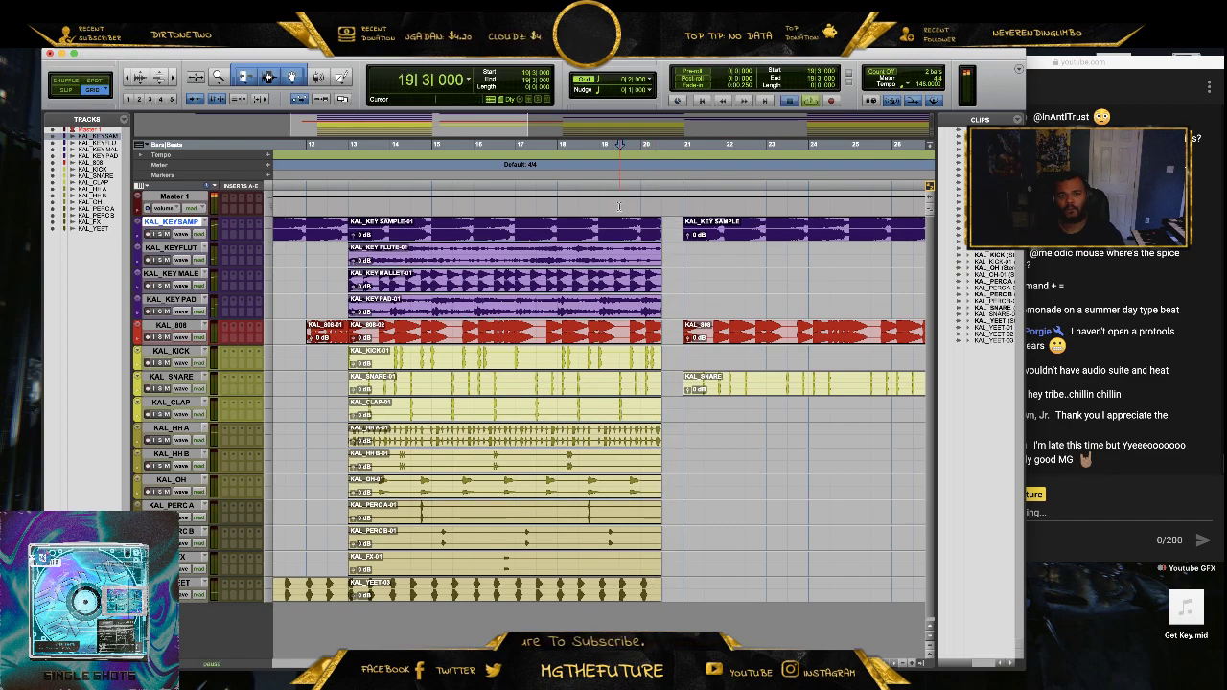
key(space)
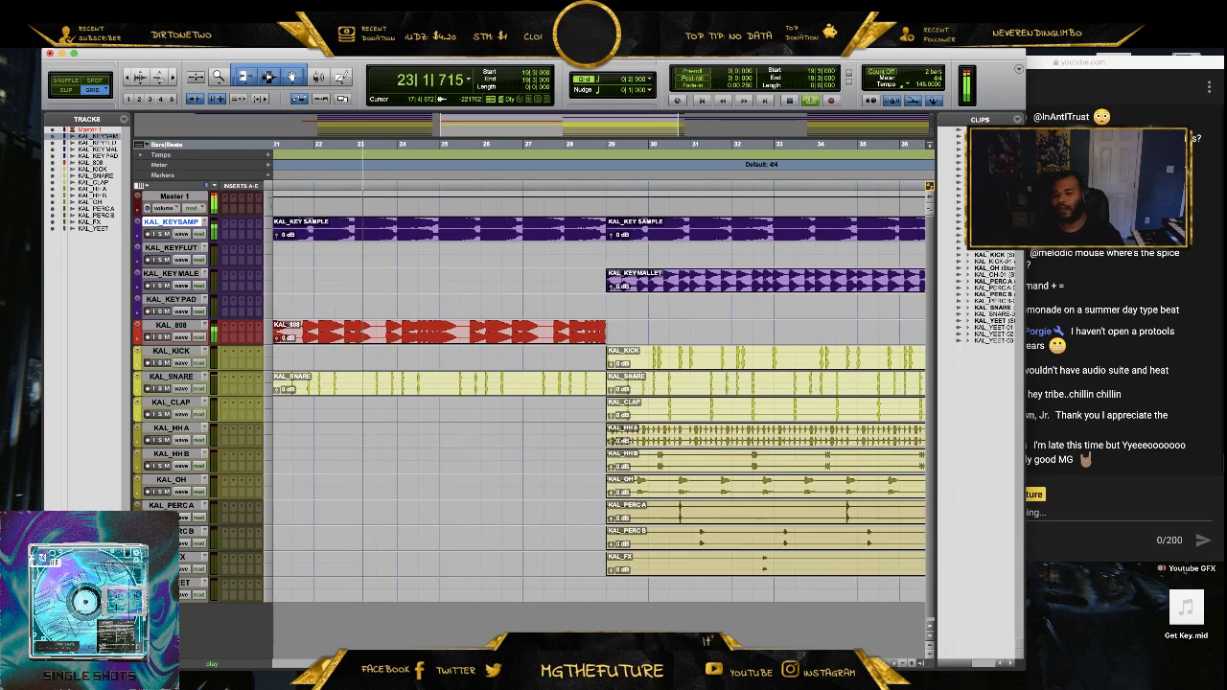
- Copy the 808 clip from bar 21 to bar 29
click(903, 663)
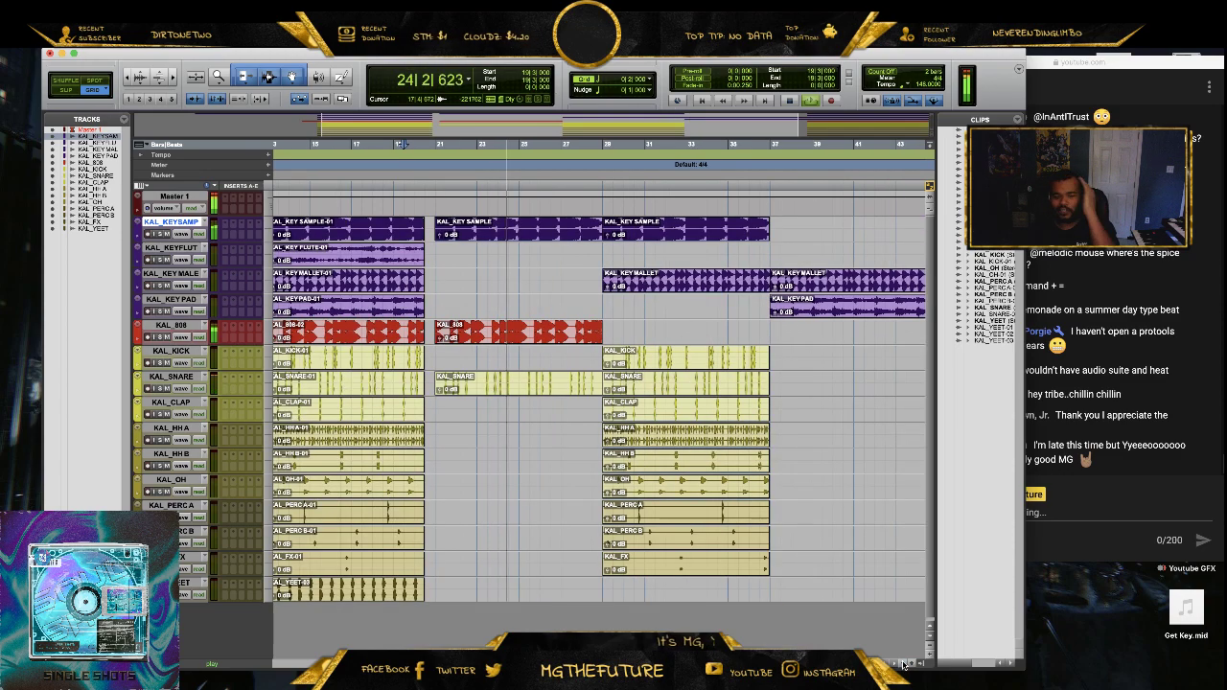
click(903, 664)
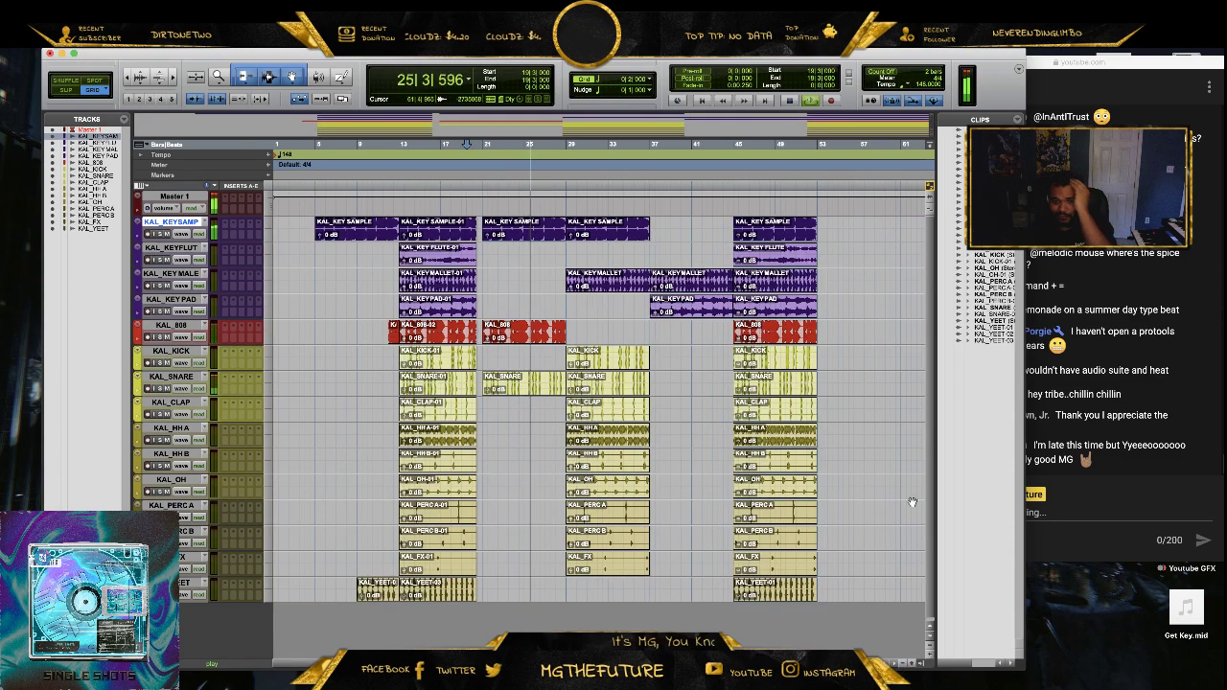
click(1069, 410)
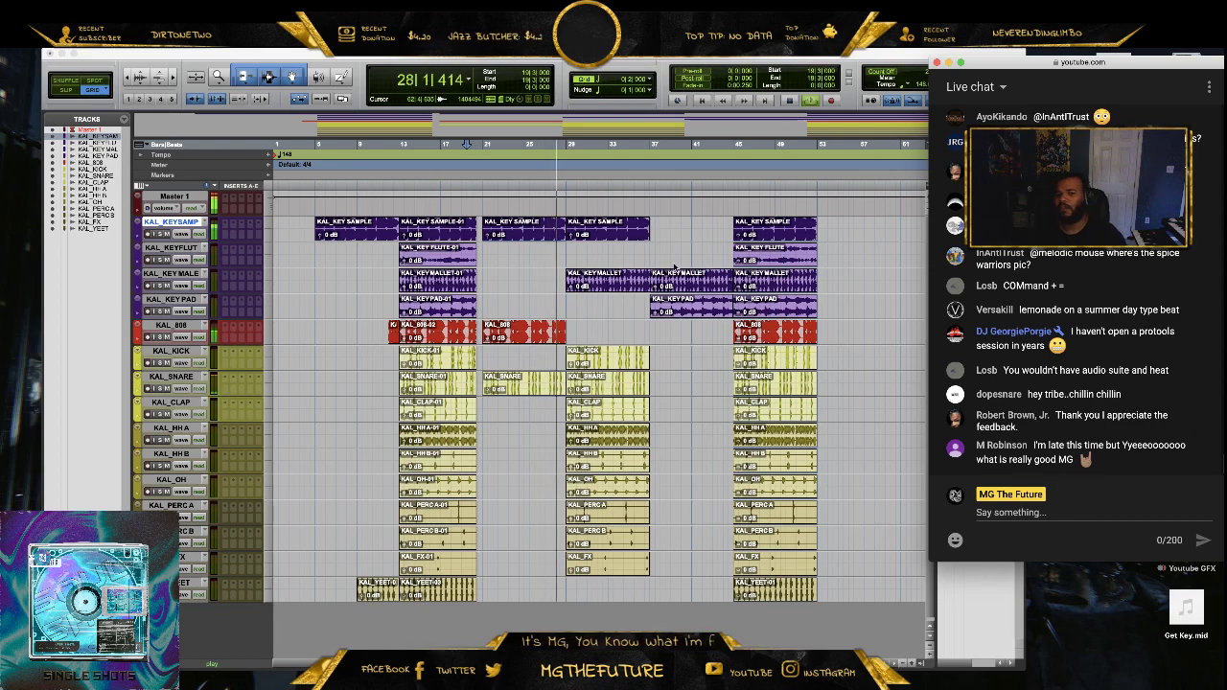
click(518, 340)
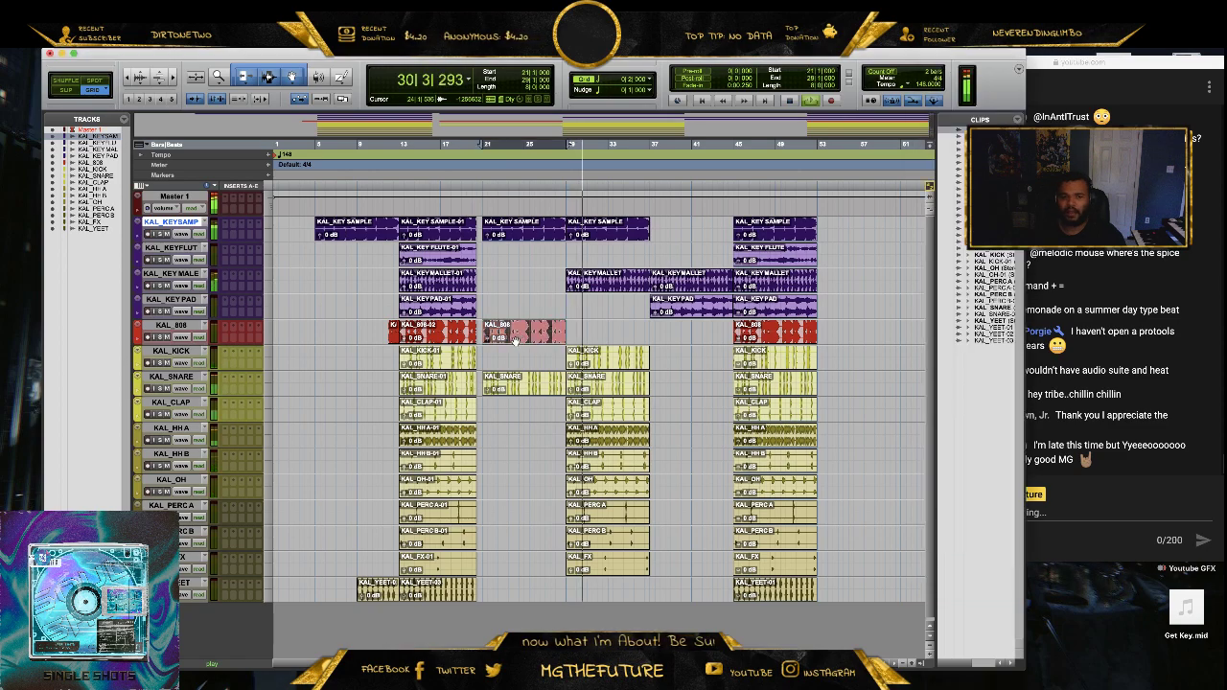
drag(514, 342, 598, 342)
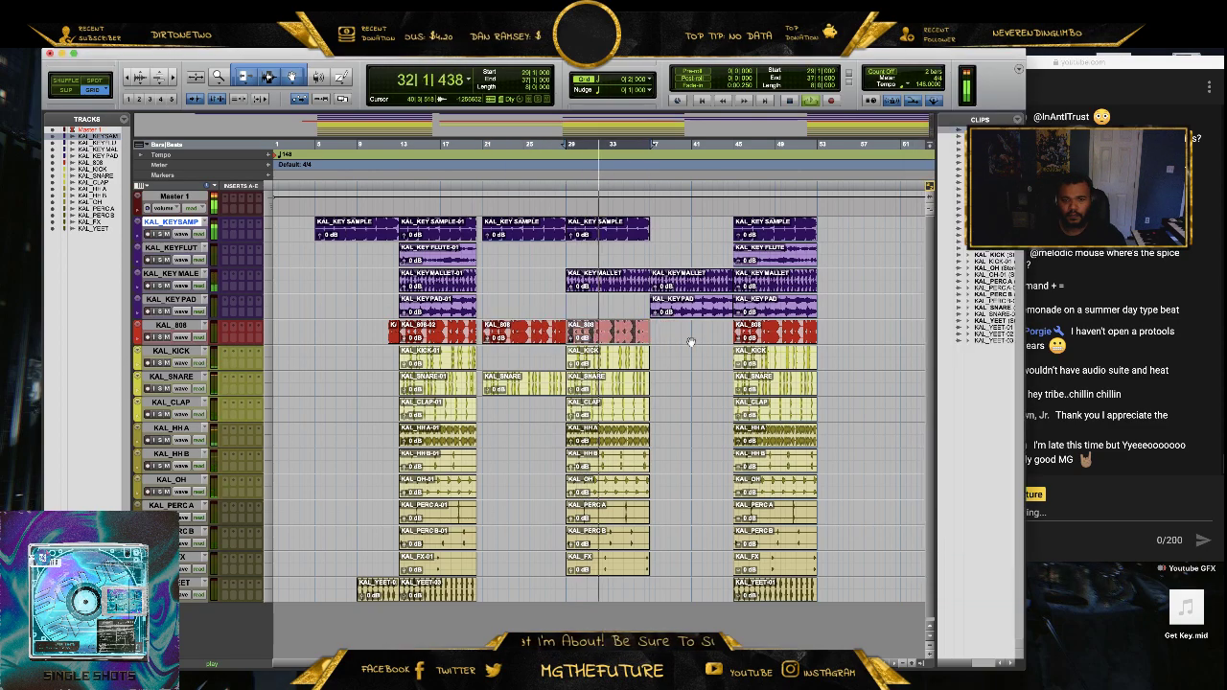
- Copy the CLAP and OH clips from bar 29 to bar 37
click(600, 388)
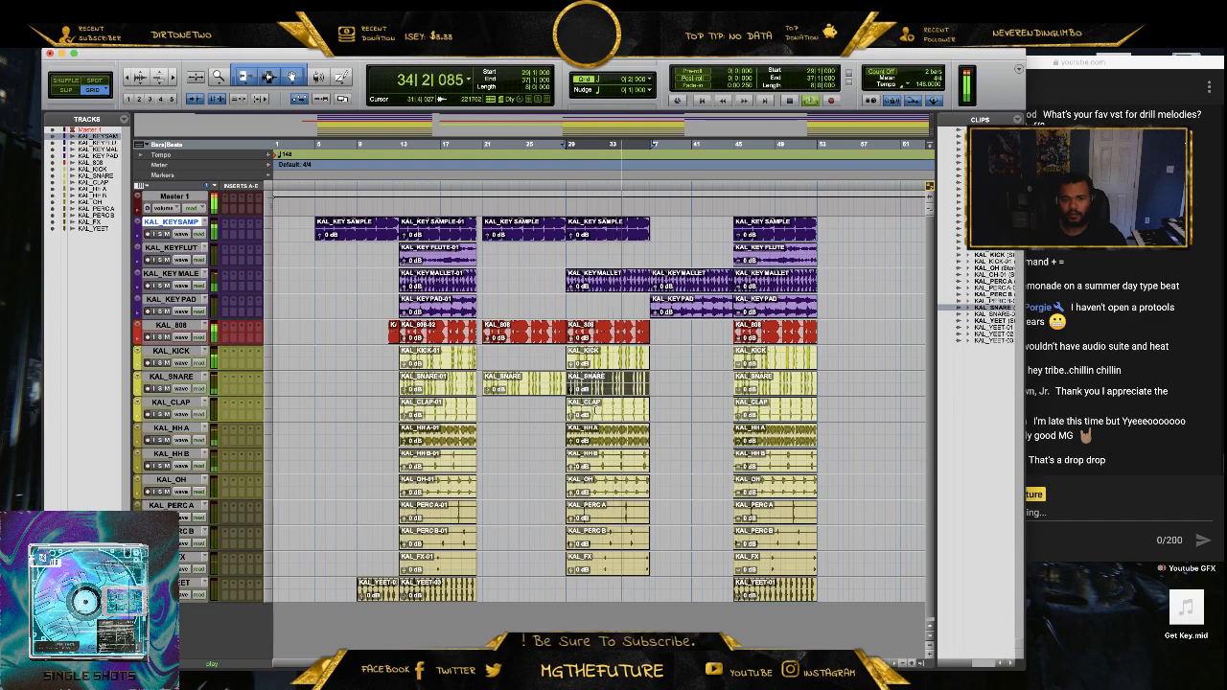
click(600, 416)
drag(600, 419, 685, 416)
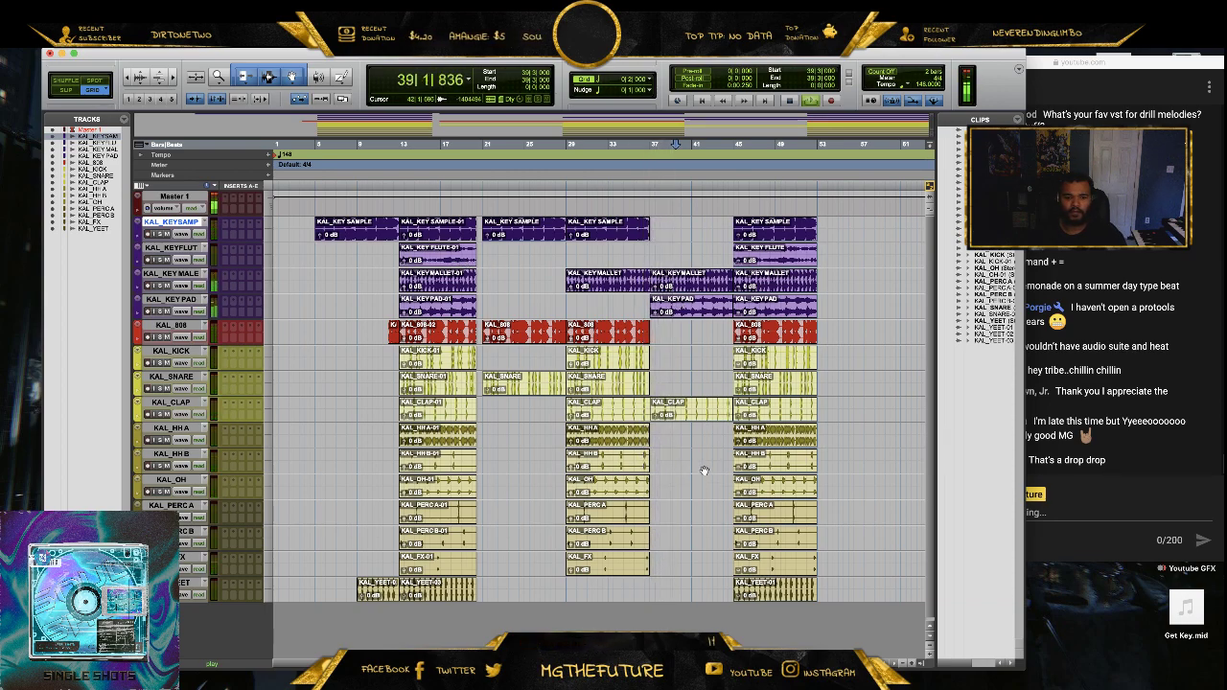
drag(624, 493, 689, 500)
click(693, 546)
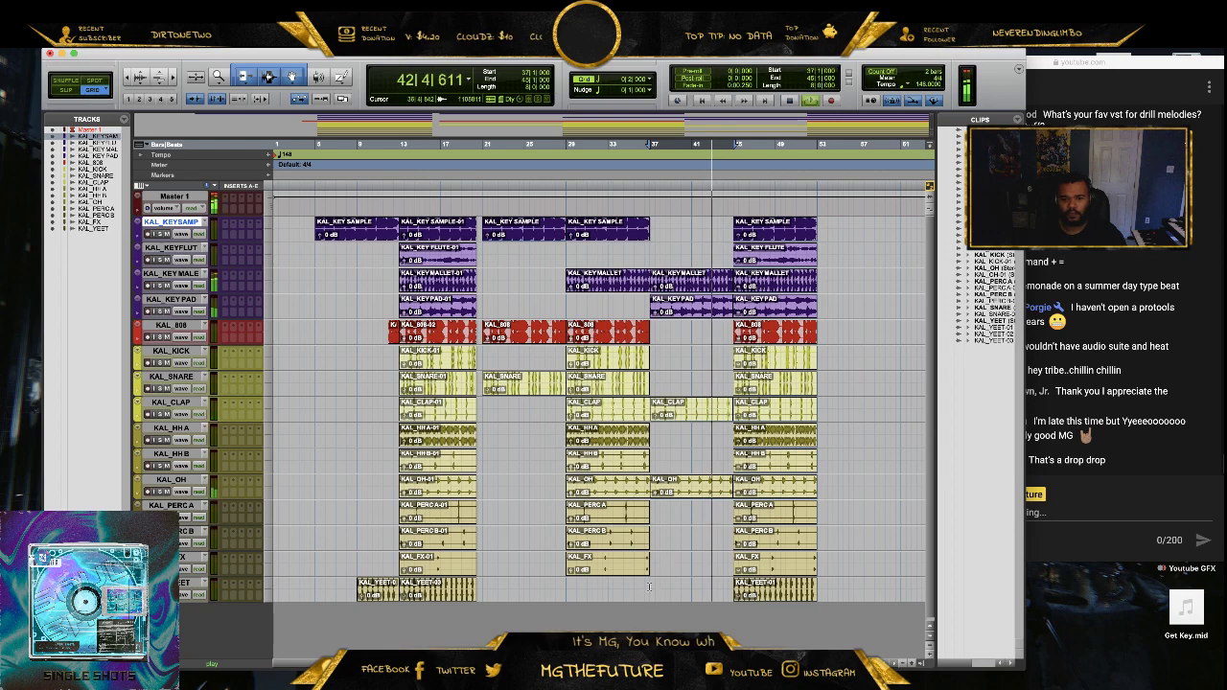
- Copy the PERC A, PERC B and FX clips from bar 29 to bar 21 and play the transition into that section
drag(649, 586, 535, 515)
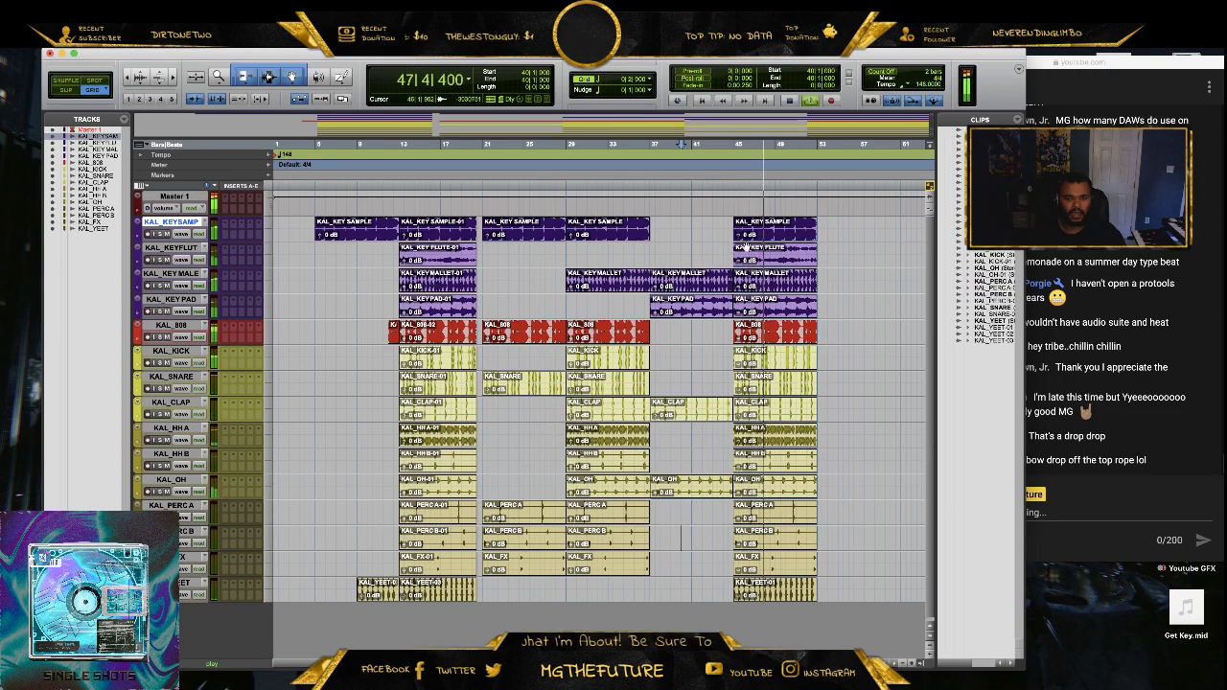
key(space)
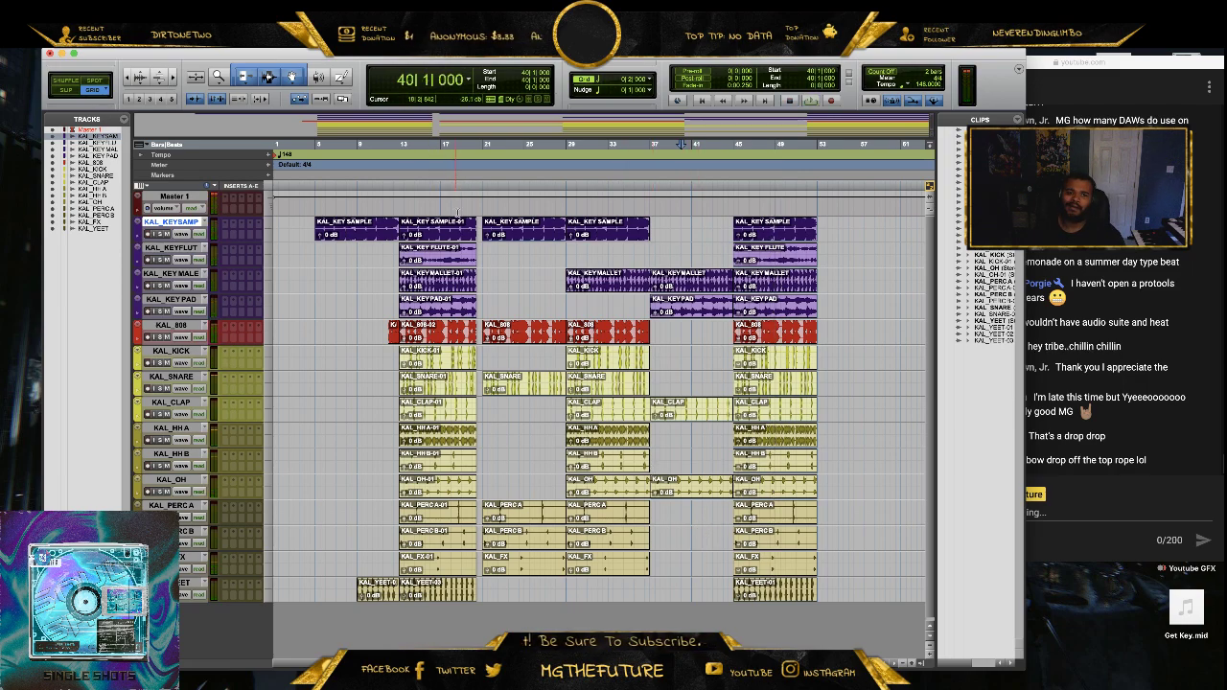
key(space)
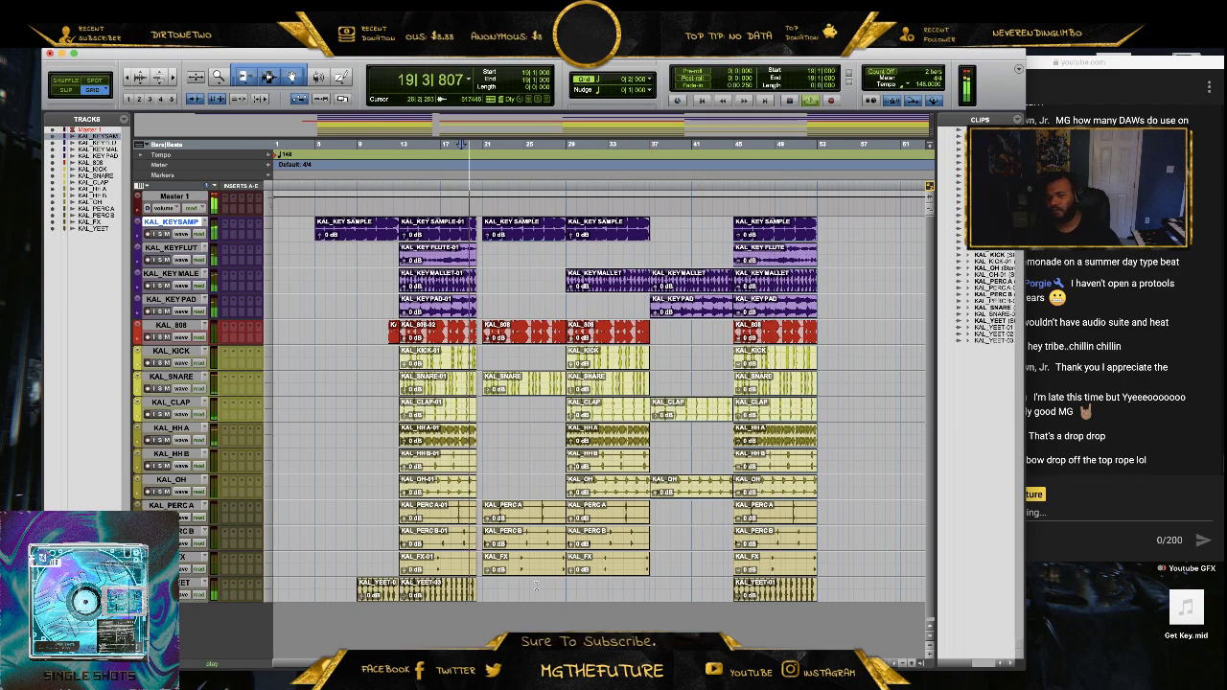
- Trim the starts of the FX clips at bars 21 and 29 so they begin at bars 25 and 33
click(530, 572)
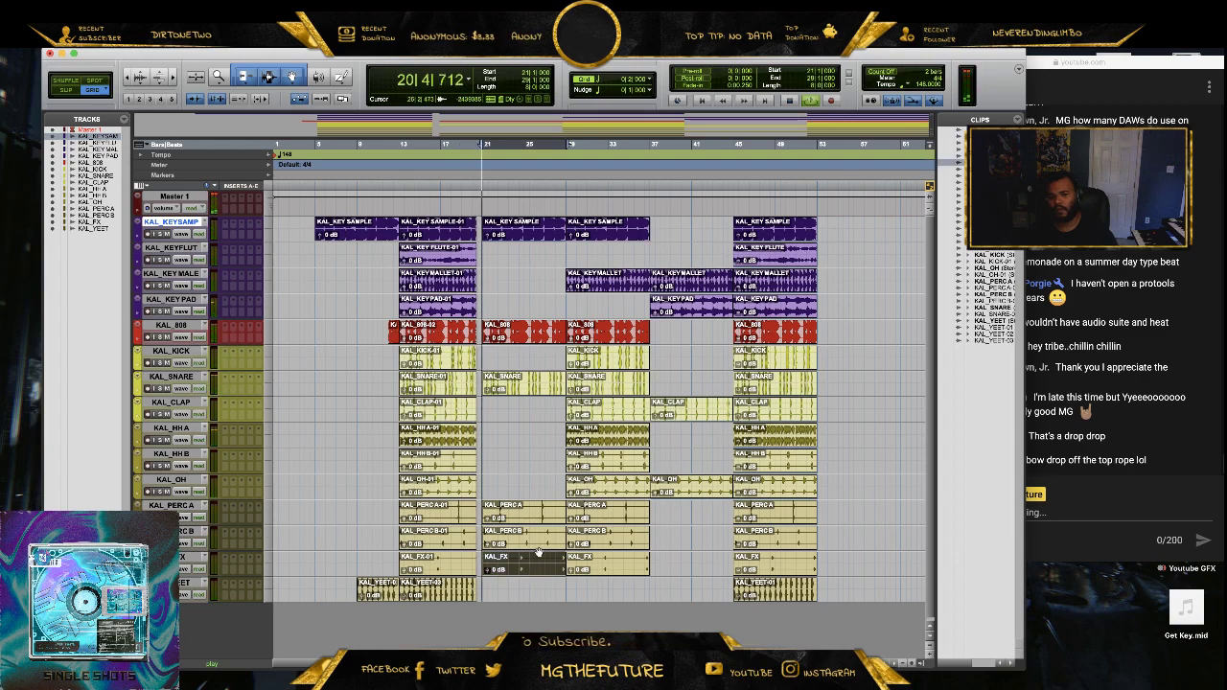
drag(487, 568, 612, 567)
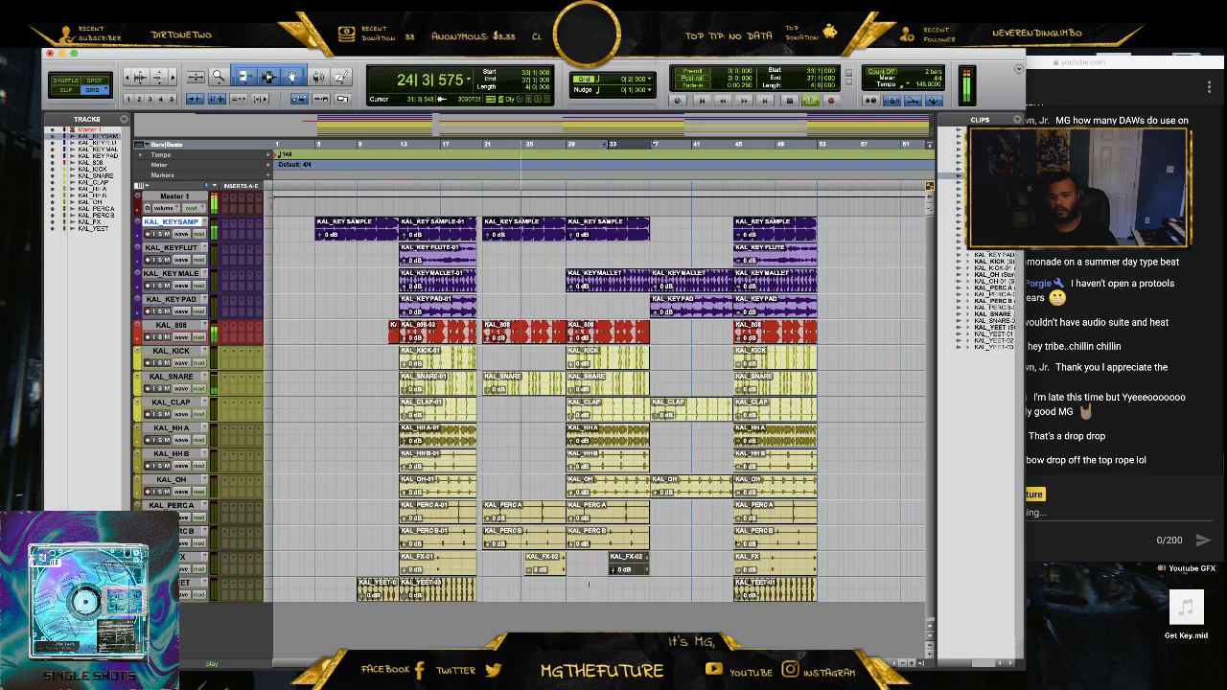
click(588, 587)
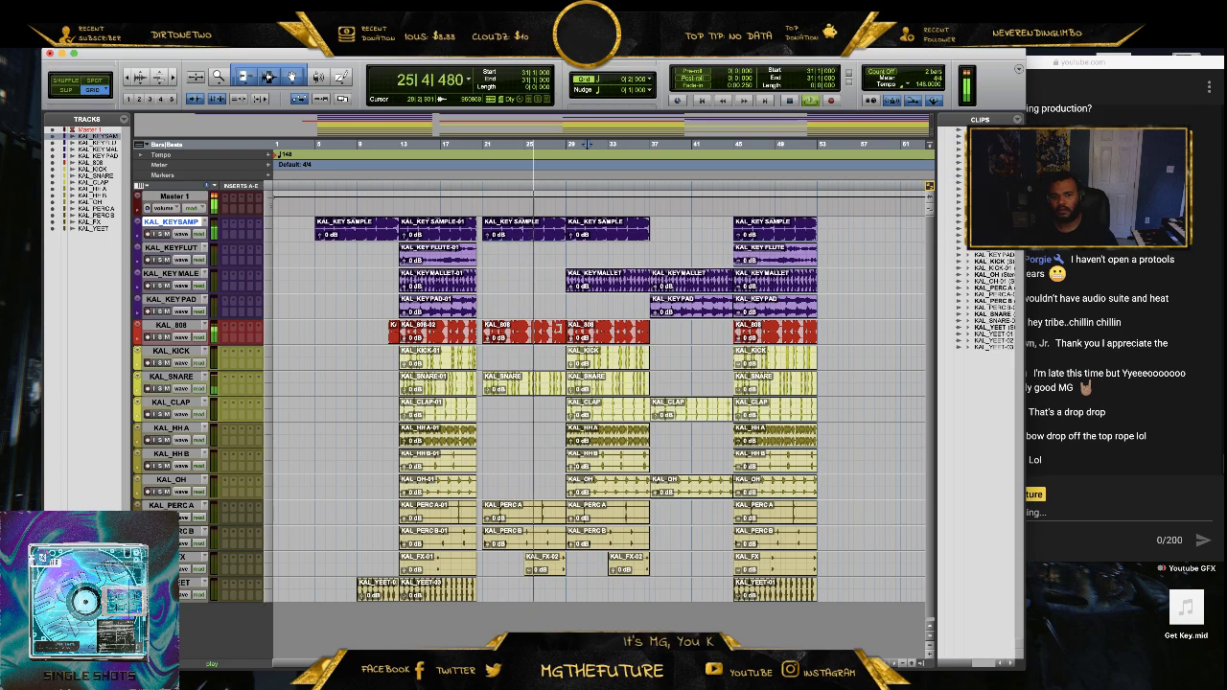
- Trim the last half bar off the ends of the 808 clips at bars 21 and 29
click(561, 336)
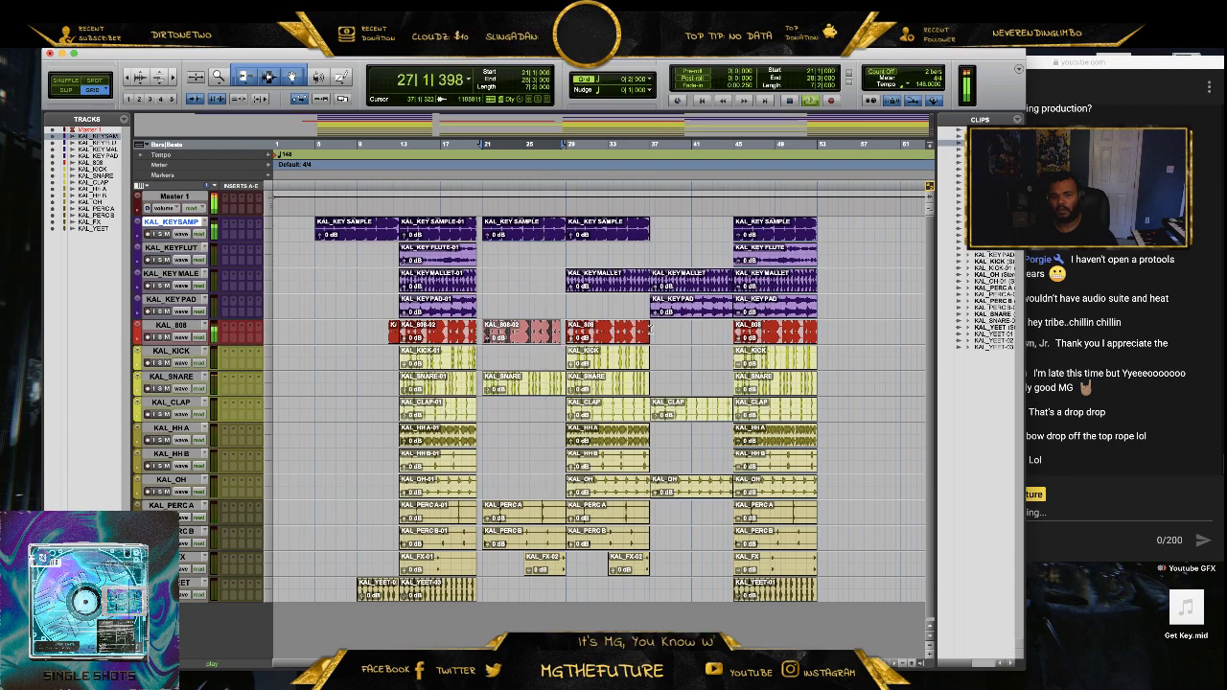
click(647, 329)
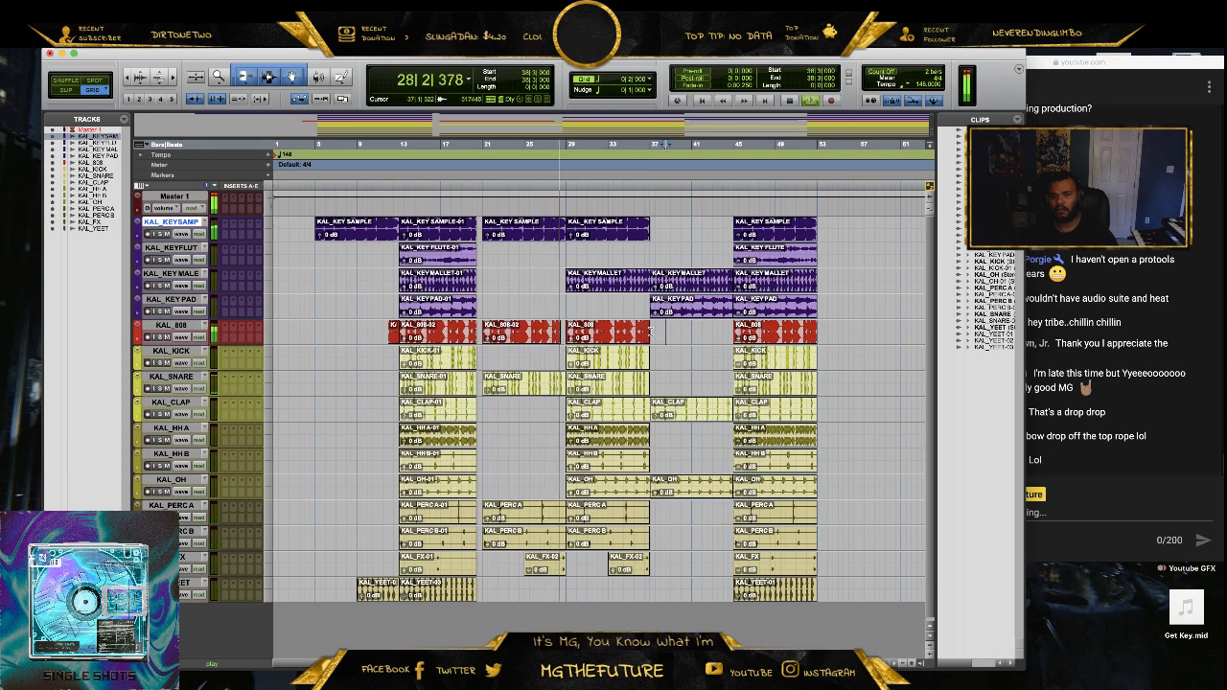
double_click(644, 329)
click(664, 342)
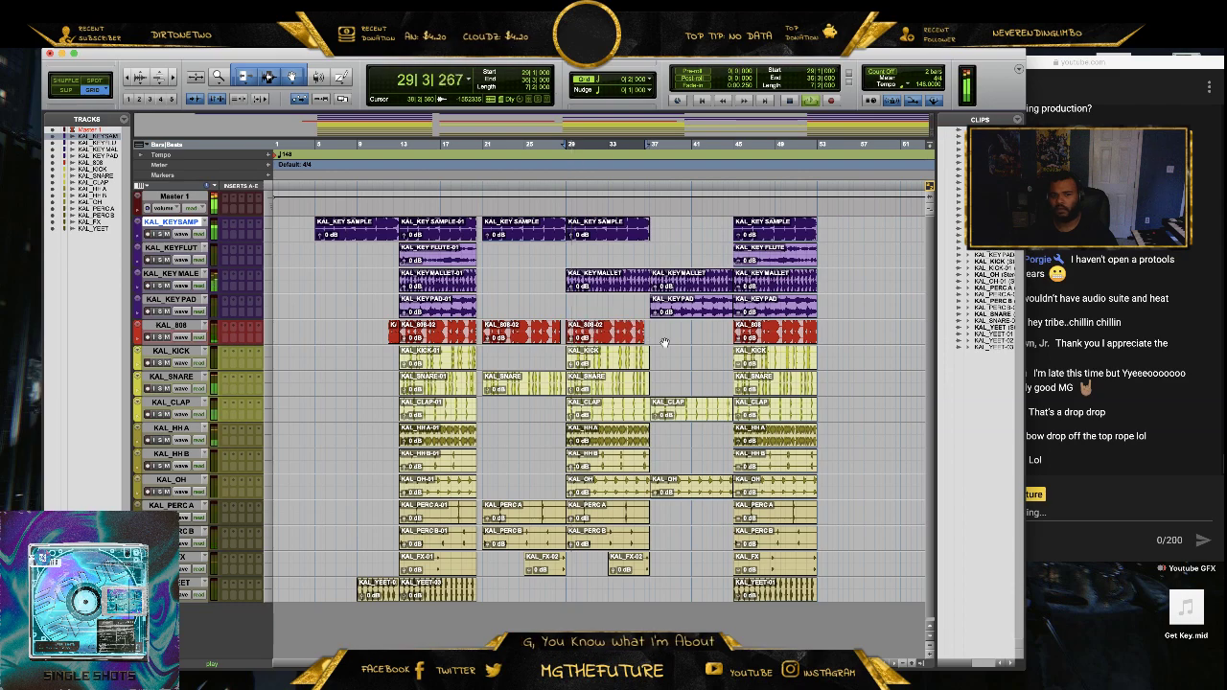
- Copy the FX clip from bar 33 to bar 41 and the HHB clip from bar 29 to bar 37
click(628, 571)
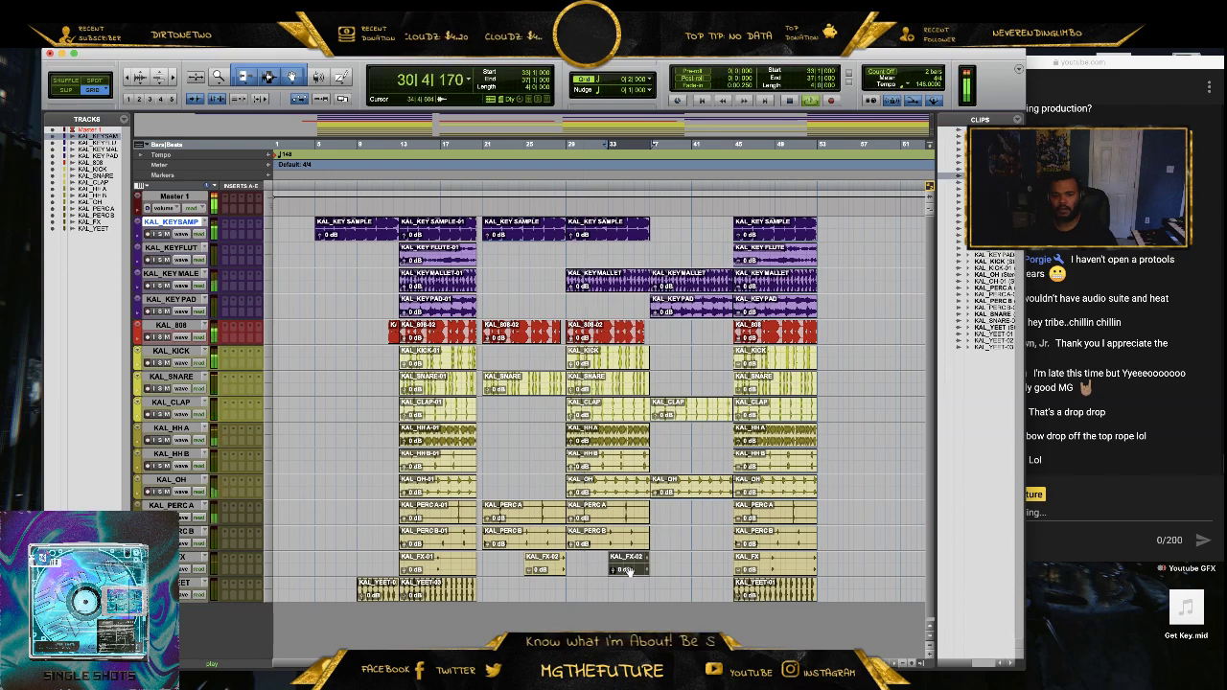
drag(631, 572, 714, 565)
click(682, 536)
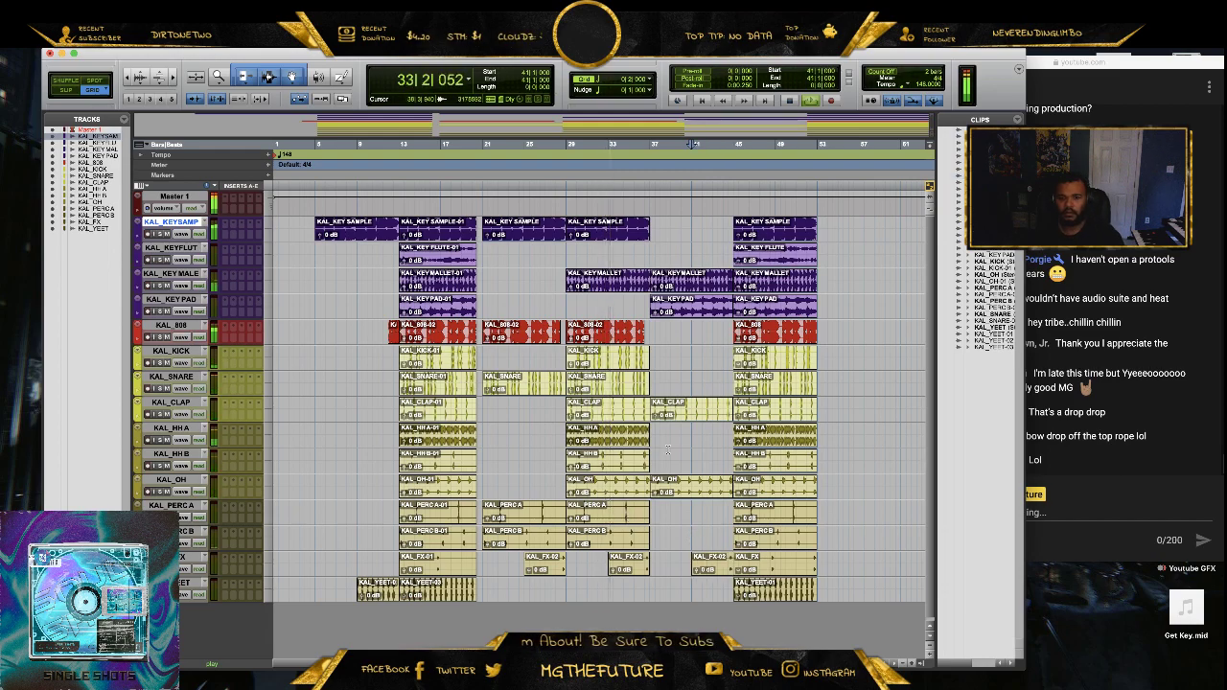
click(616, 470)
drag(616, 470, 695, 467)
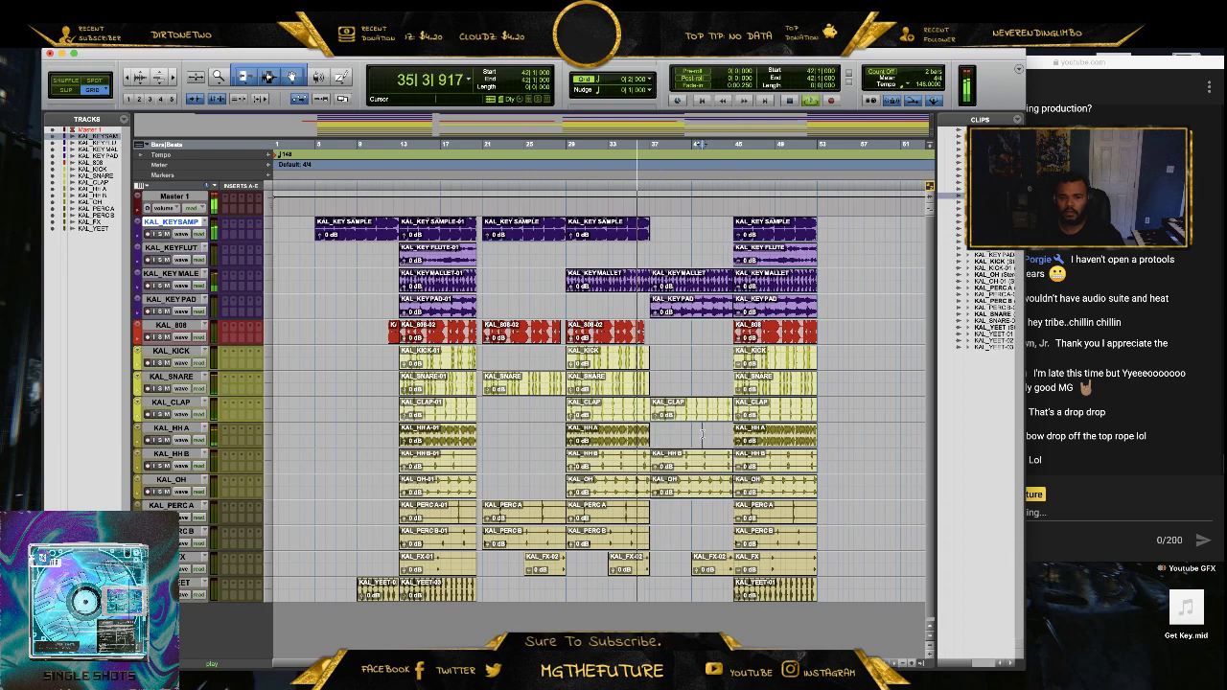
click(705, 429)
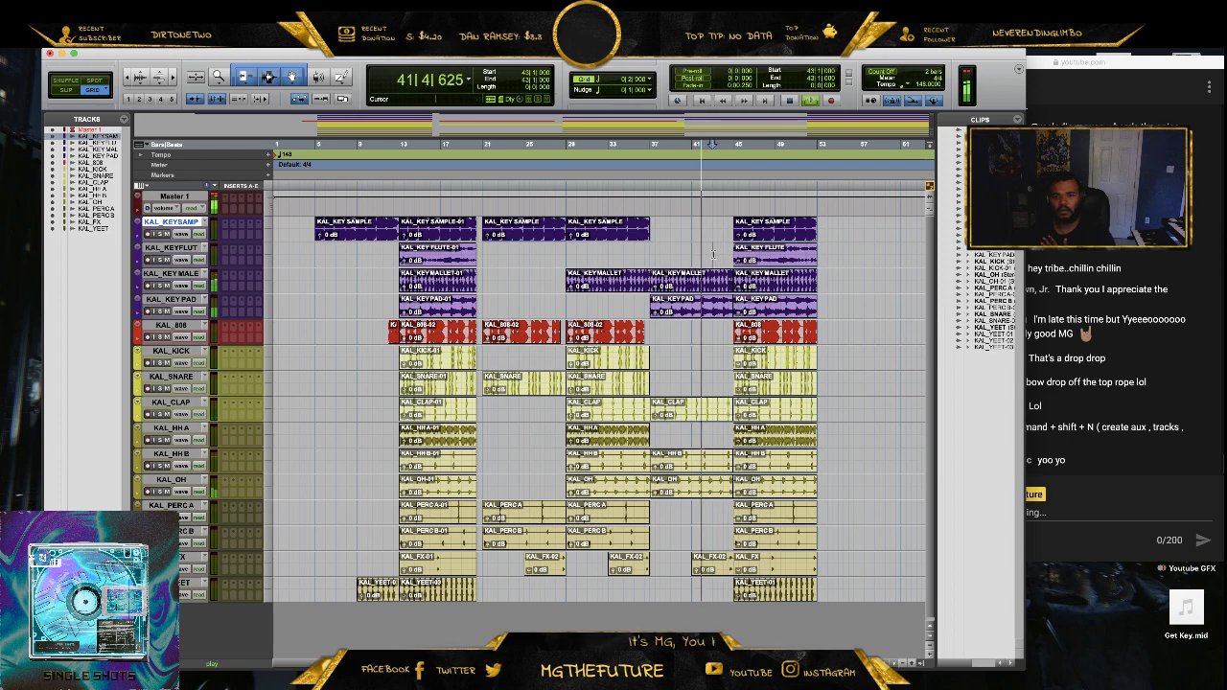
- Trim the last half bar off the KEY MALLET and KEY PAD clips at bar 37 so they end at 44|3
click(714, 304)
drag(728, 305, 727, 280)
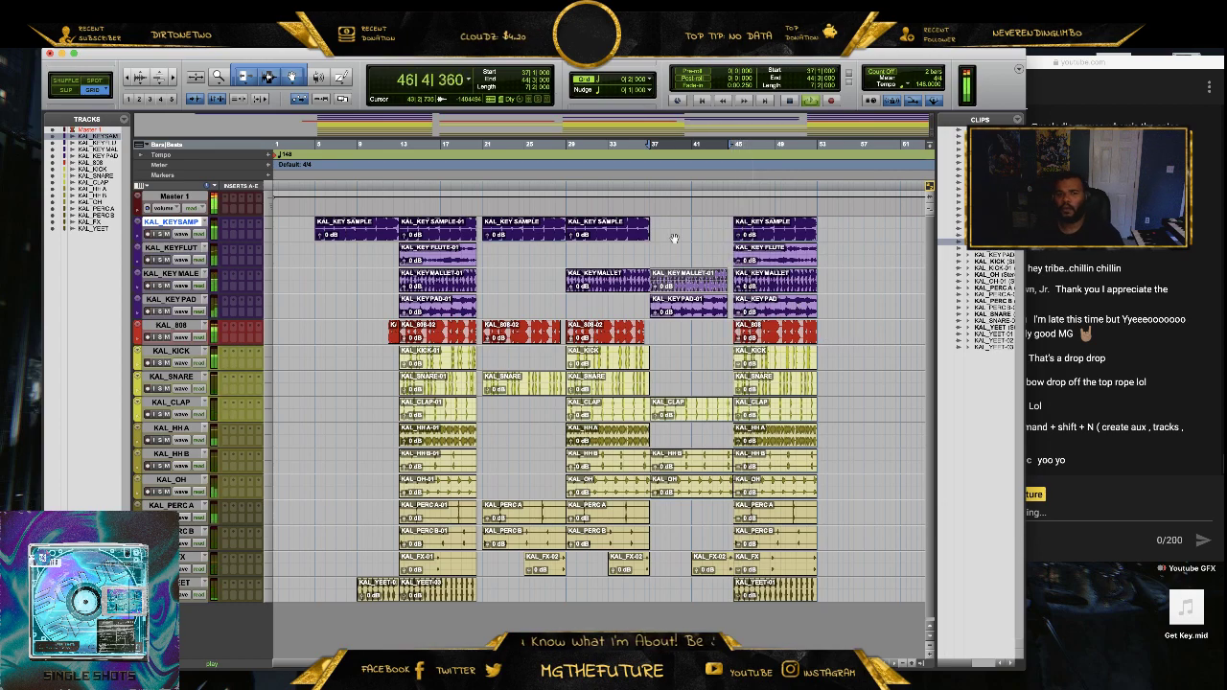
key(space)
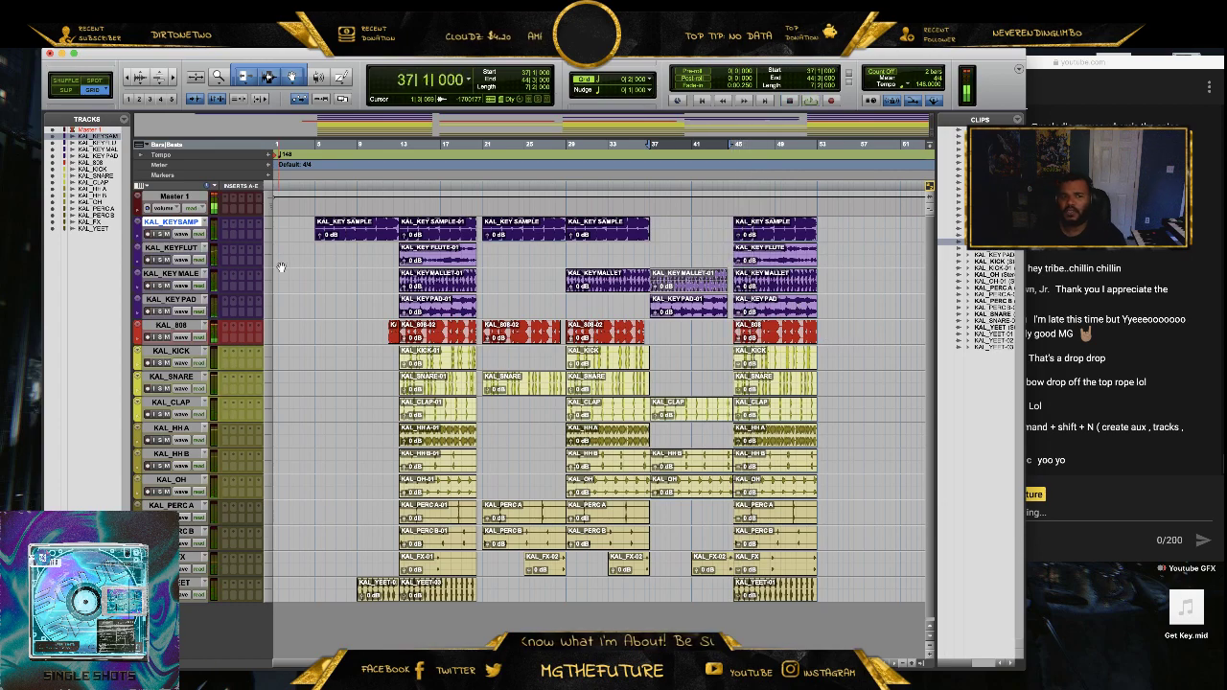
- Play the drop-out before bar 45 and the transition into the full section that follows it
click(915, 664)
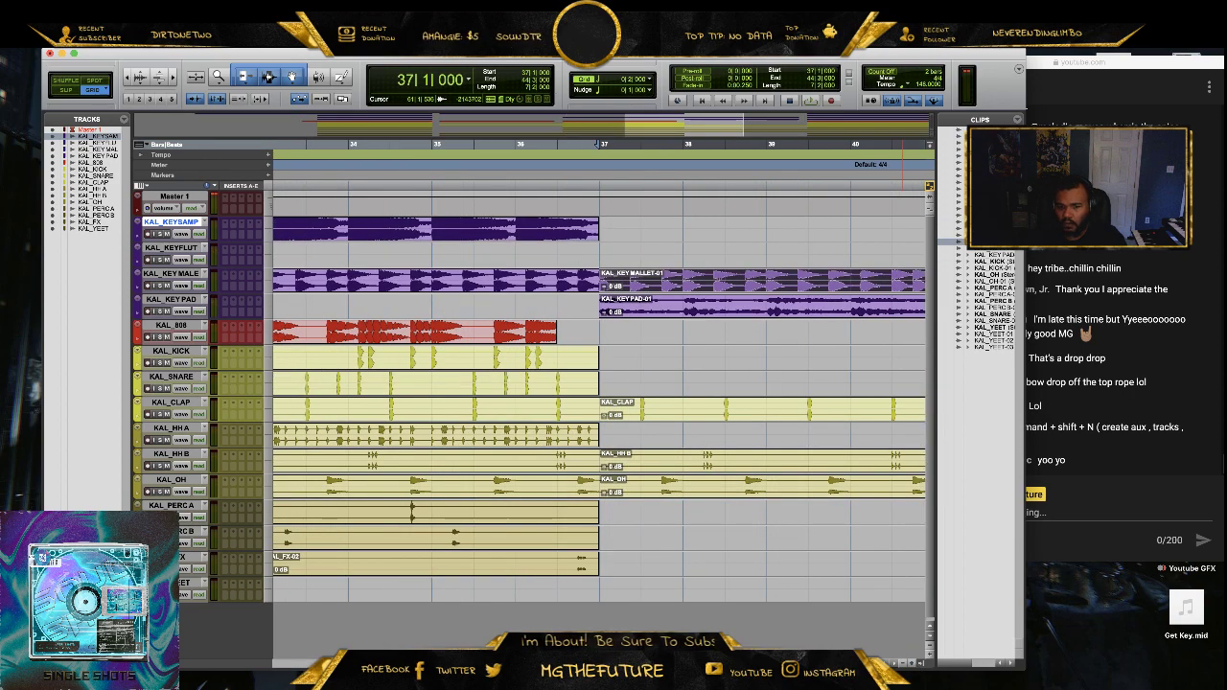
scroll(743, 616, right, 5)
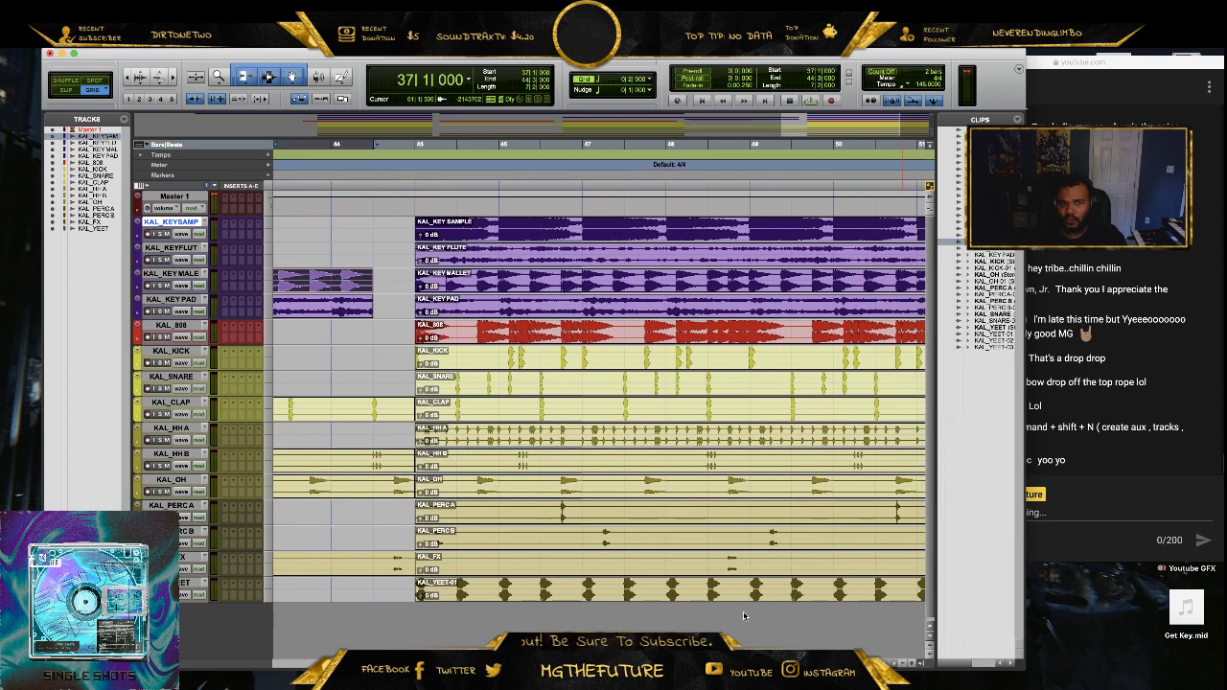
click(398, 245)
key(space)
key(space)
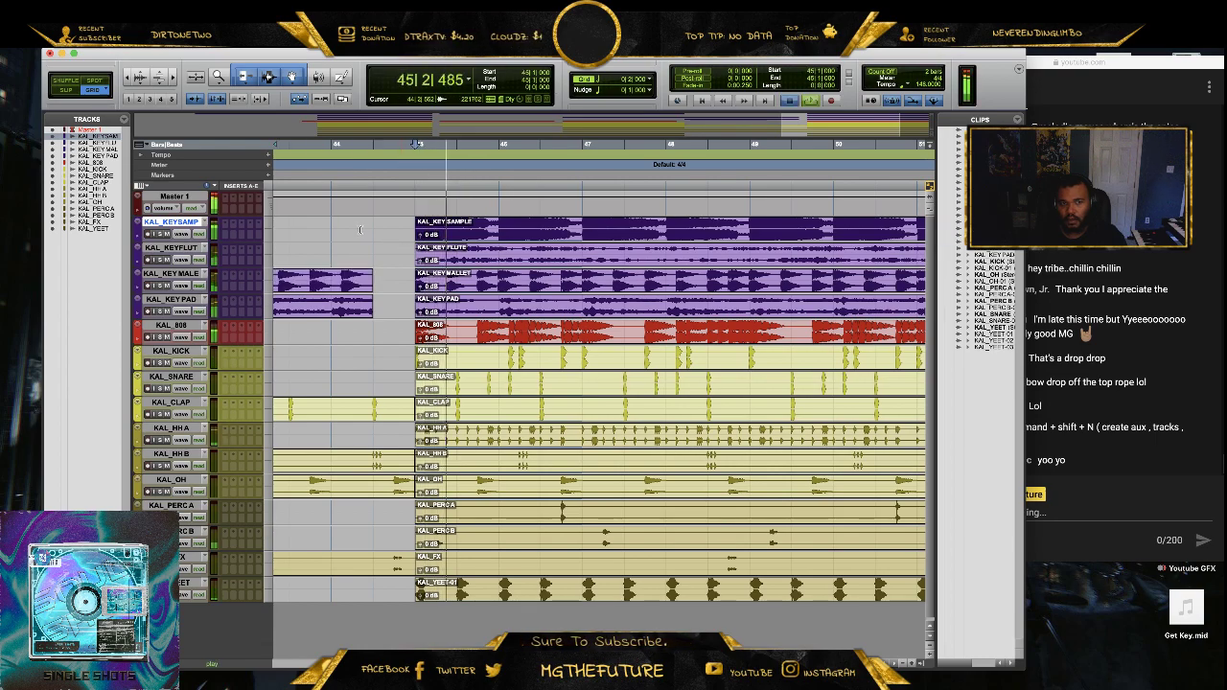
key(space)
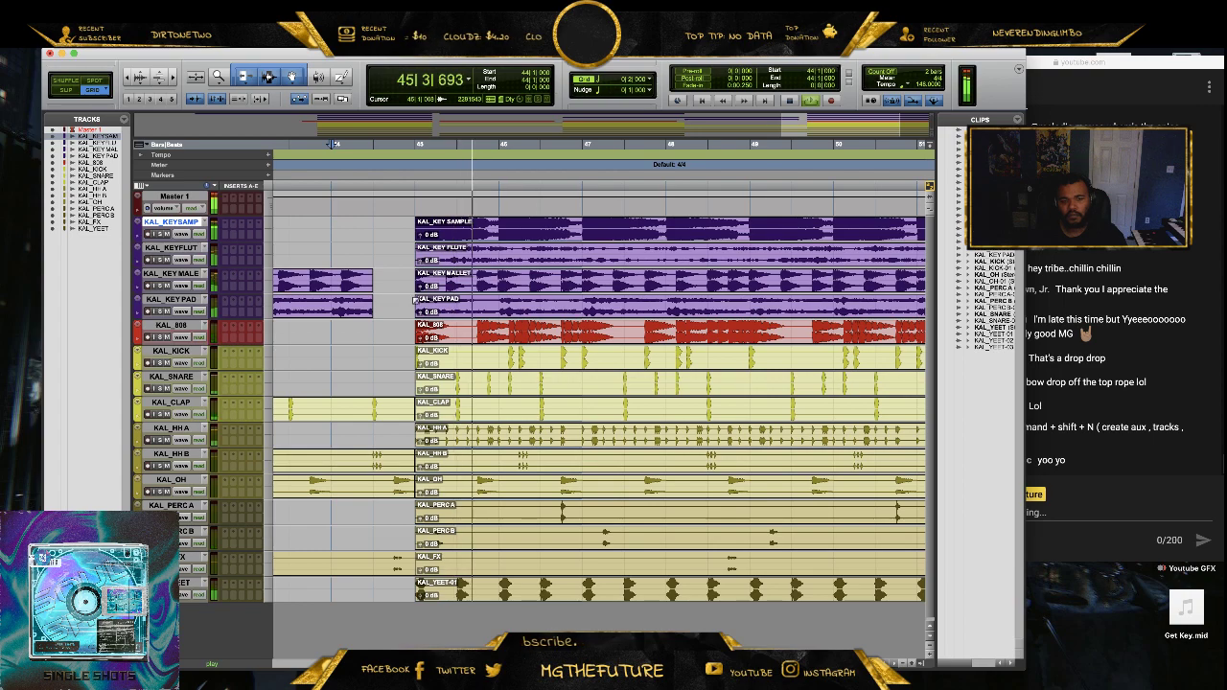
click(902, 663)
click(902, 664)
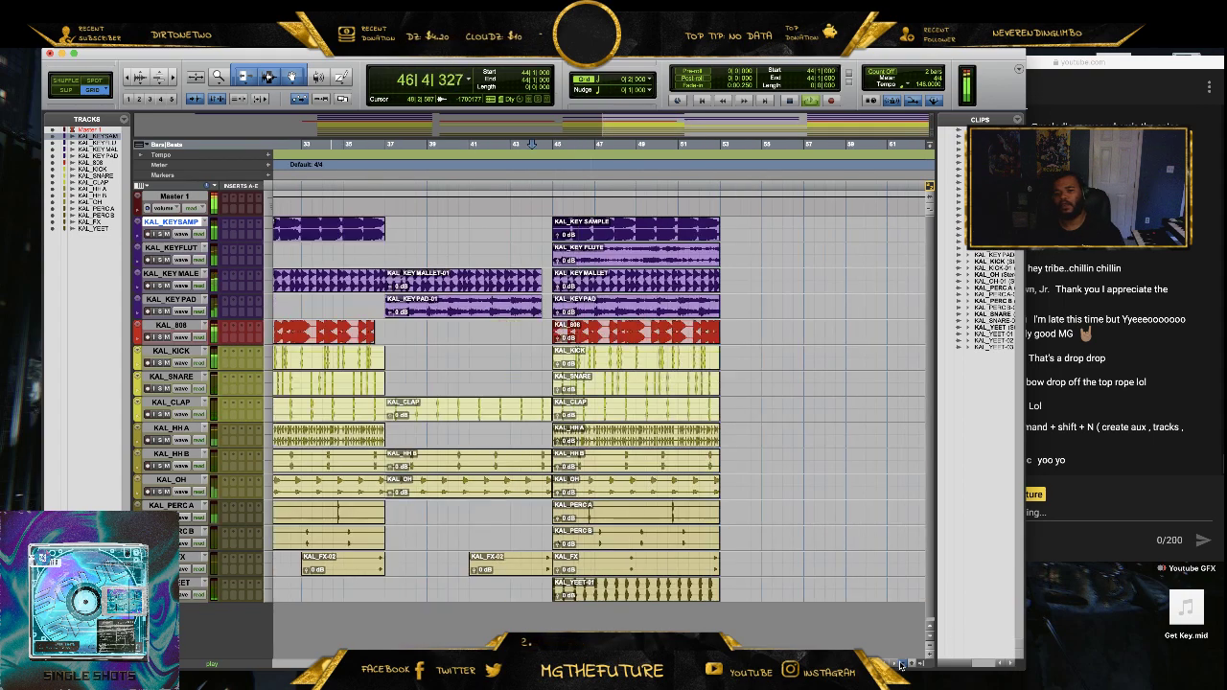
click(902, 664)
click(902, 663)
click(902, 663)
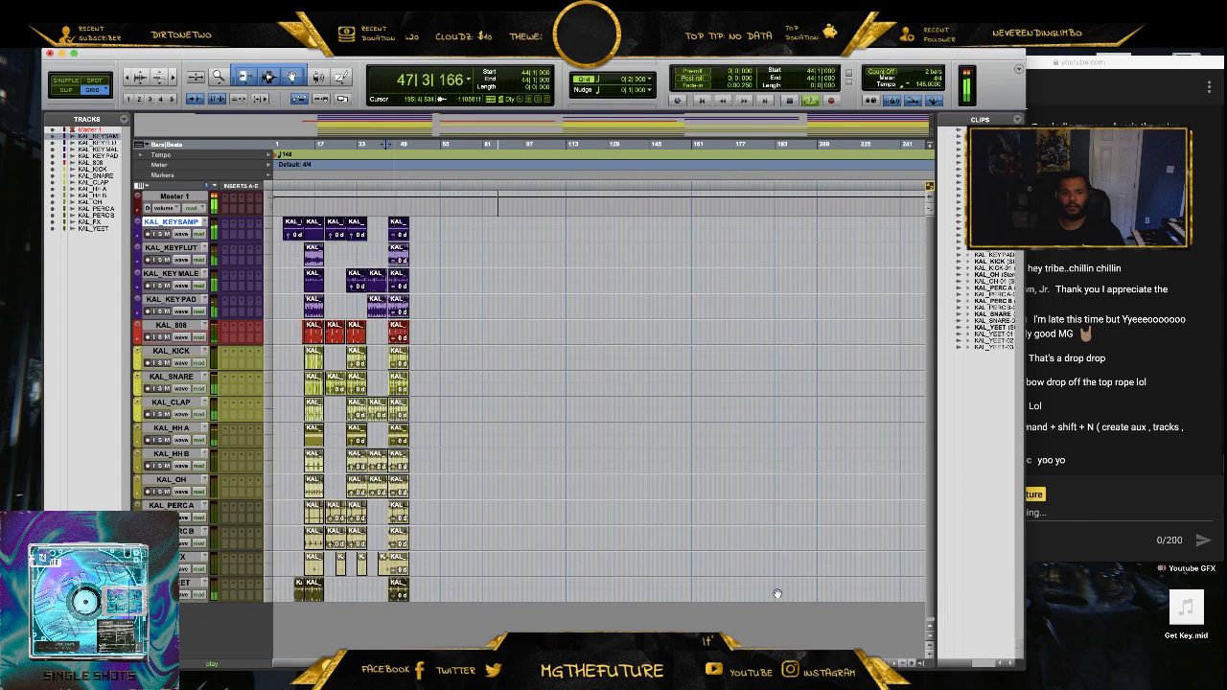
click(911, 664)
click(912, 664)
key(space)
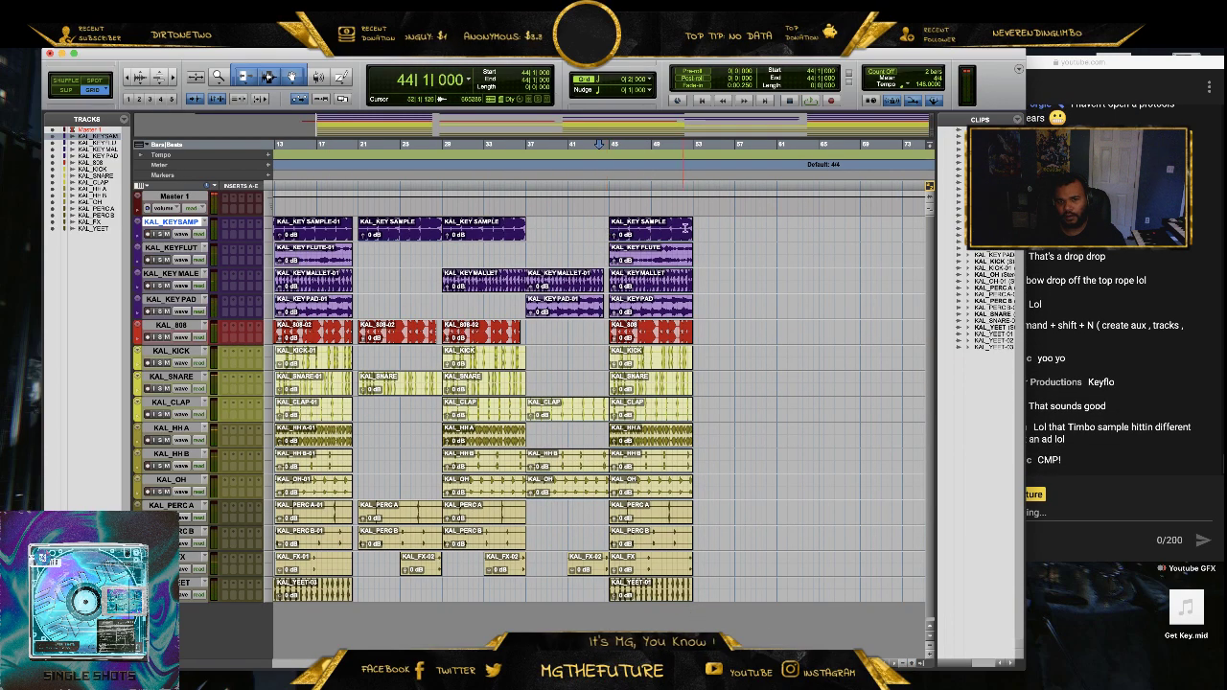
- Duplicate the full section of clips from bar 45 to bar 53 and delete the copied HHA clip
drag(696, 227, 608, 580)
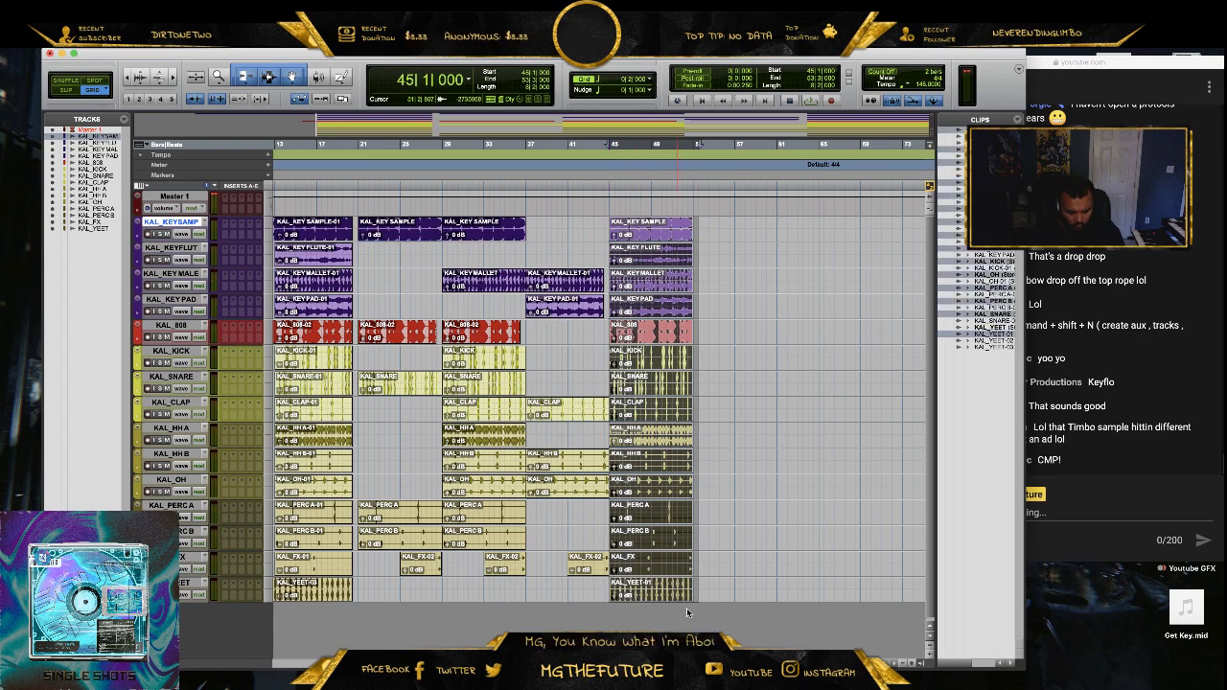
key(super+d)
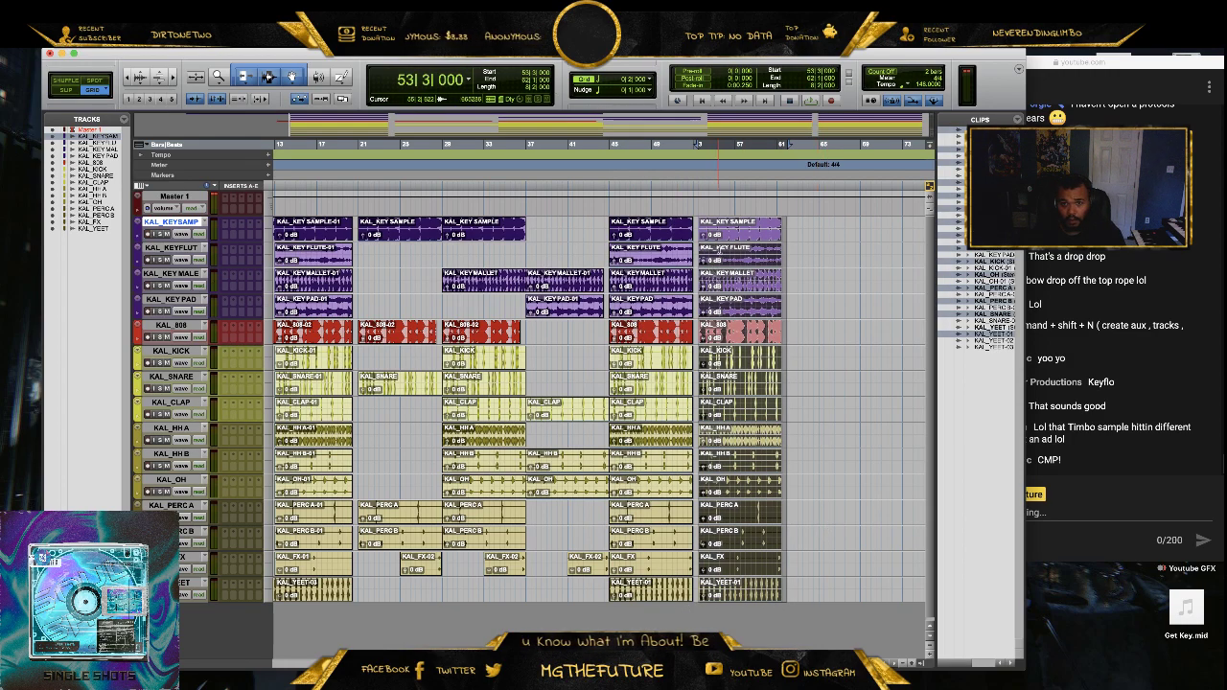
click(817, 466)
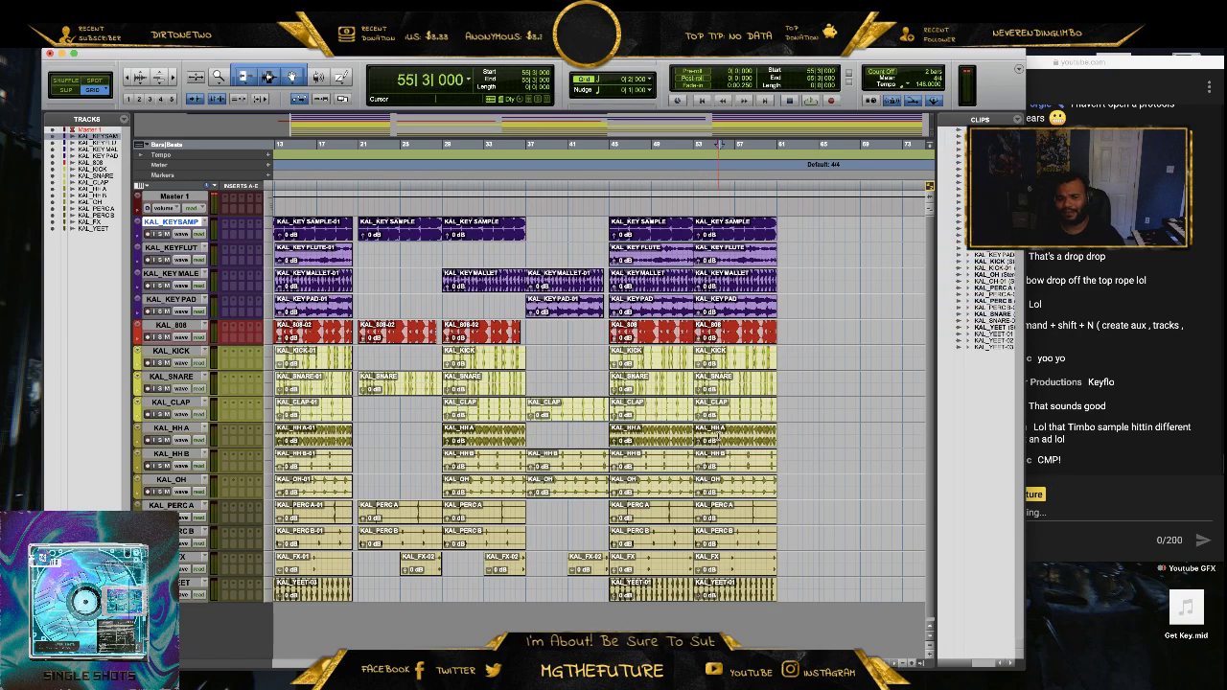
click(735, 441)
key(Delete)
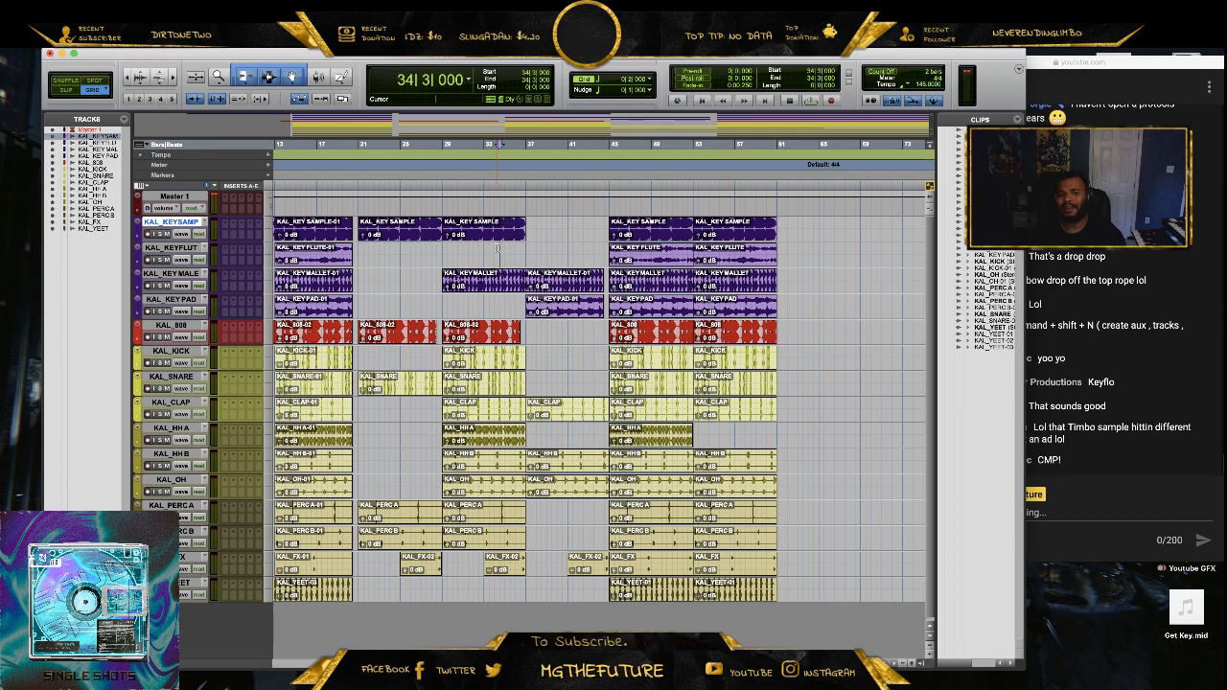
- During playback, move the YEET clip from bar 45 to bar 37 and delete the OH clip at bar 53
key(space)
drag(652, 601, 566, 600)
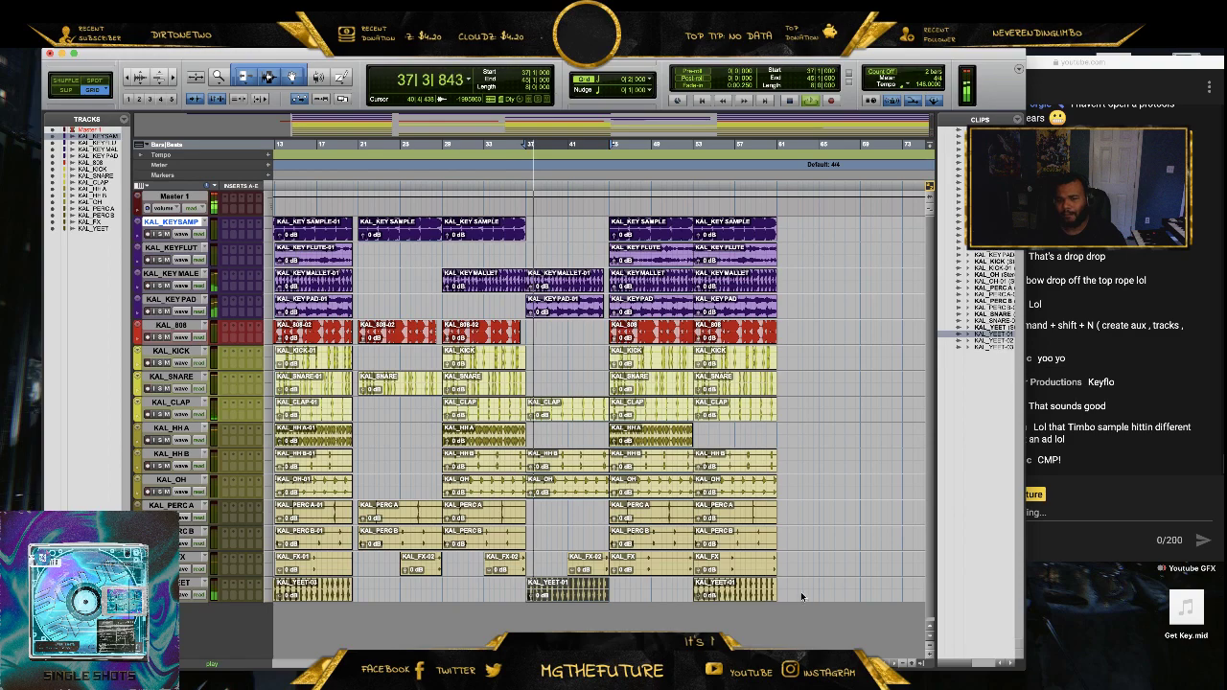
click(1166, 326)
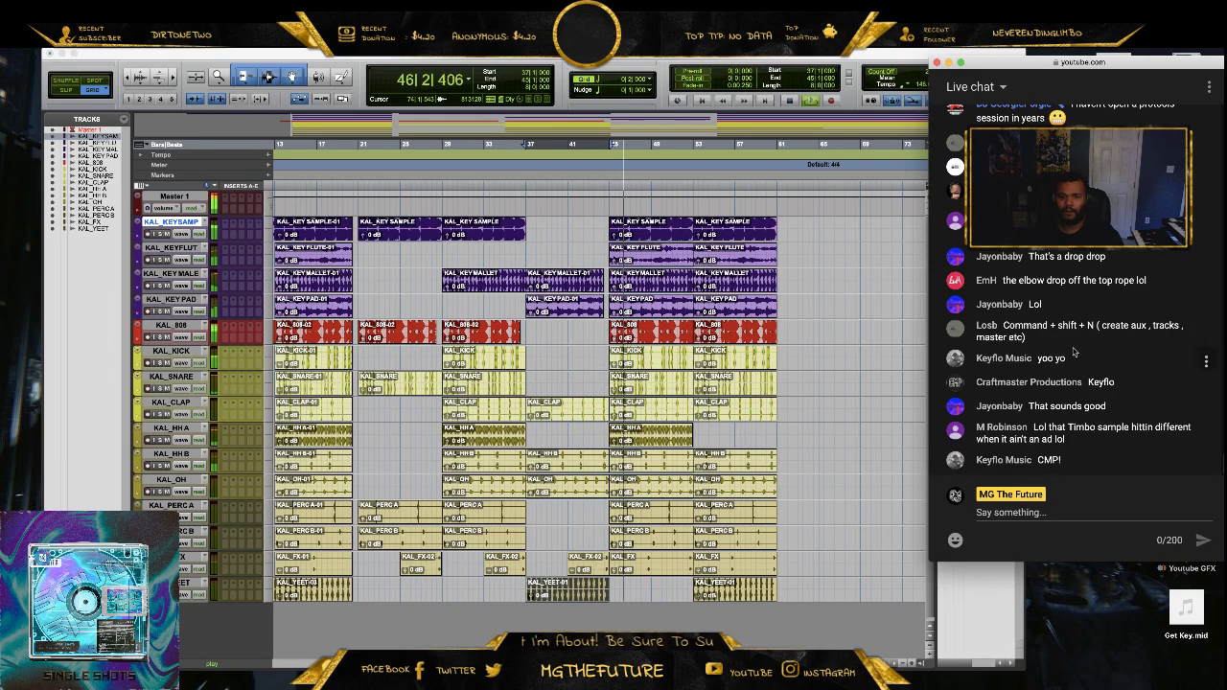
click(735, 487)
key(Delete)
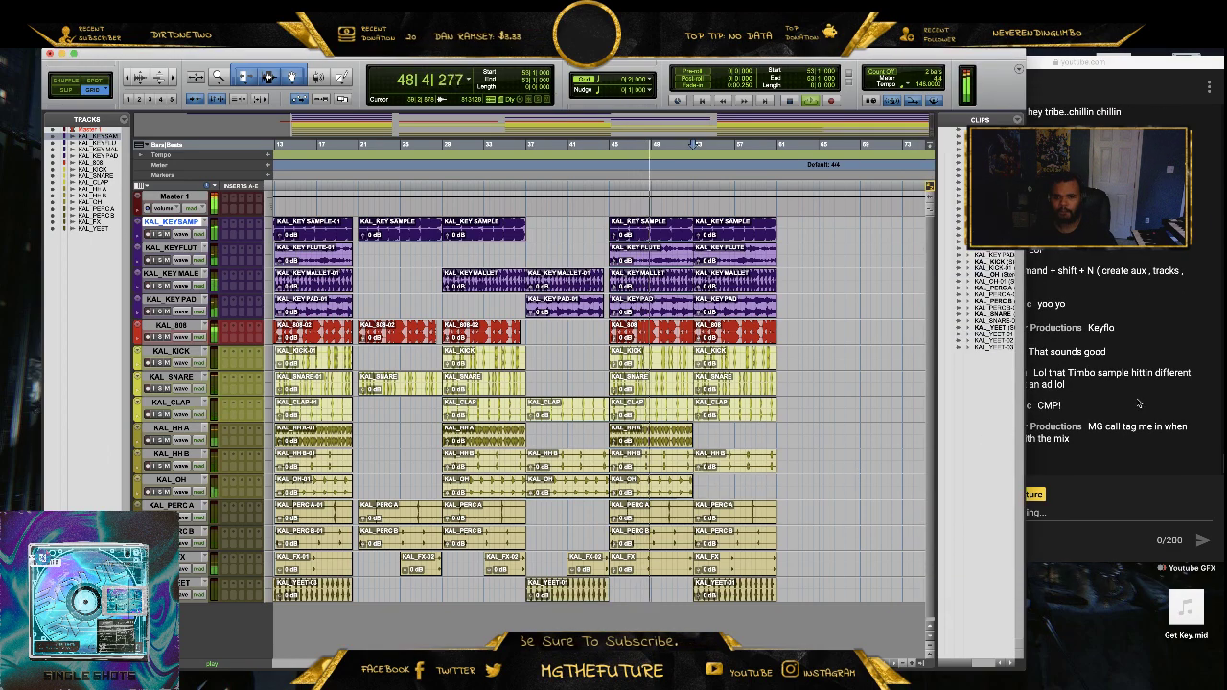
click(1138, 403)
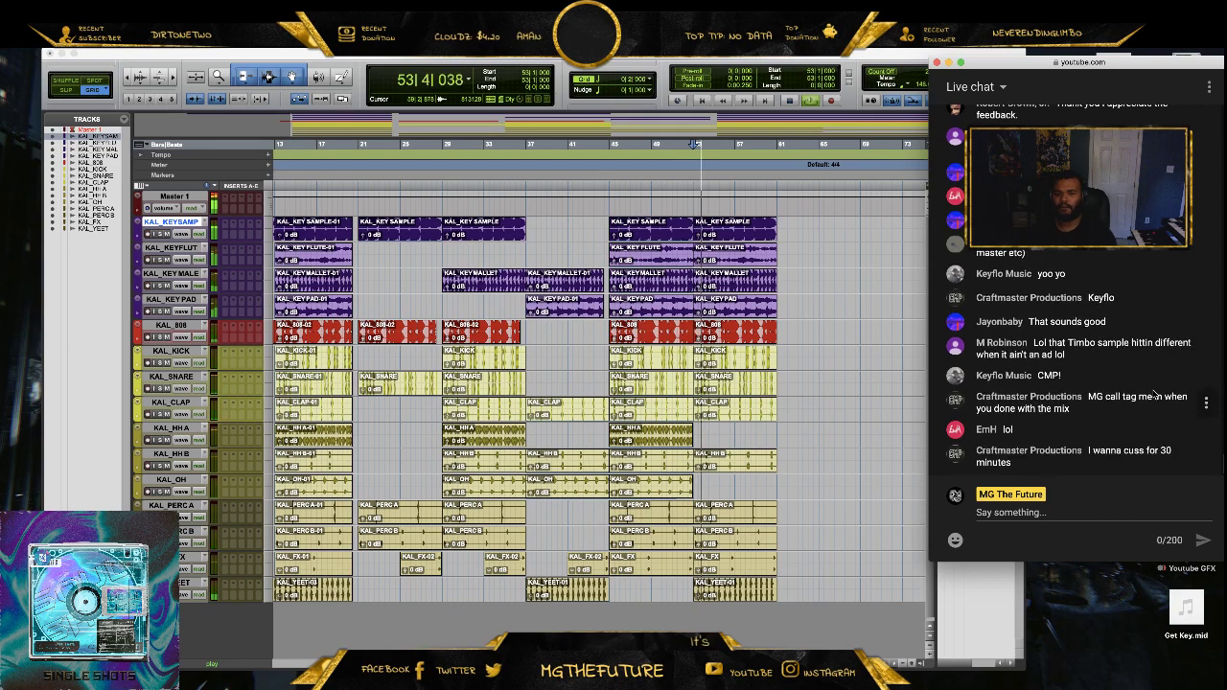
- Extend the end of the KEY SAMPLE clip at bar 53 to bar 65
click(740, 234)
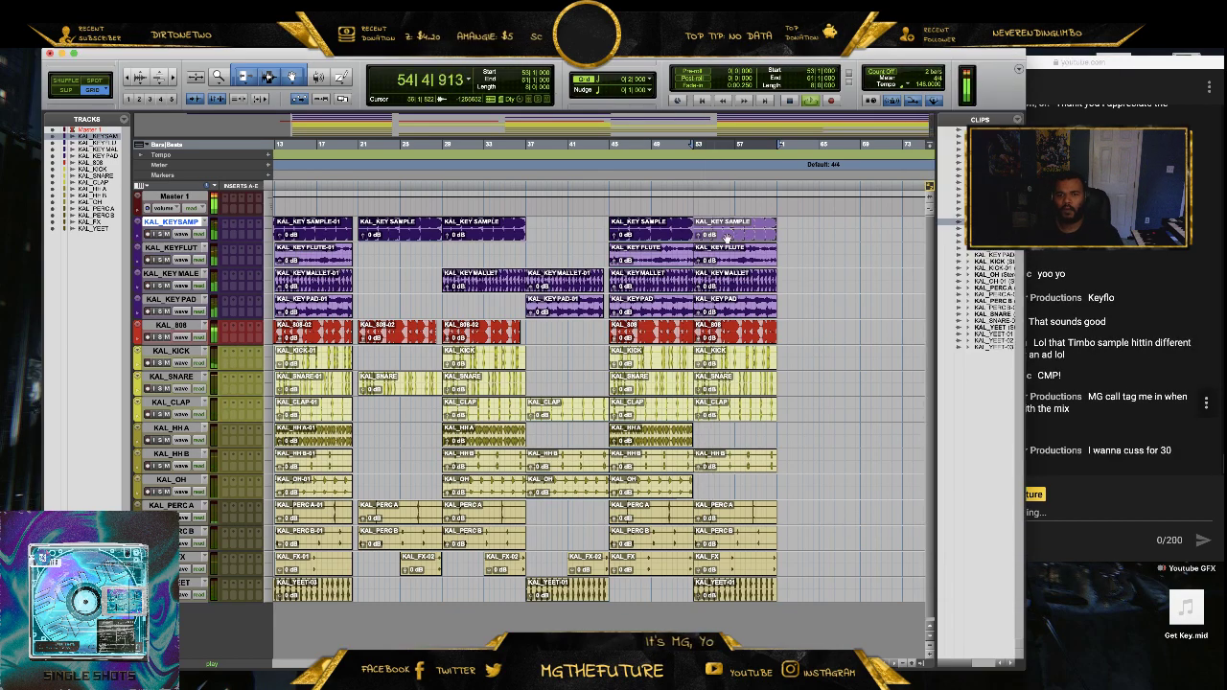
drag(740, 234, 776, 227)
click(814, 306)
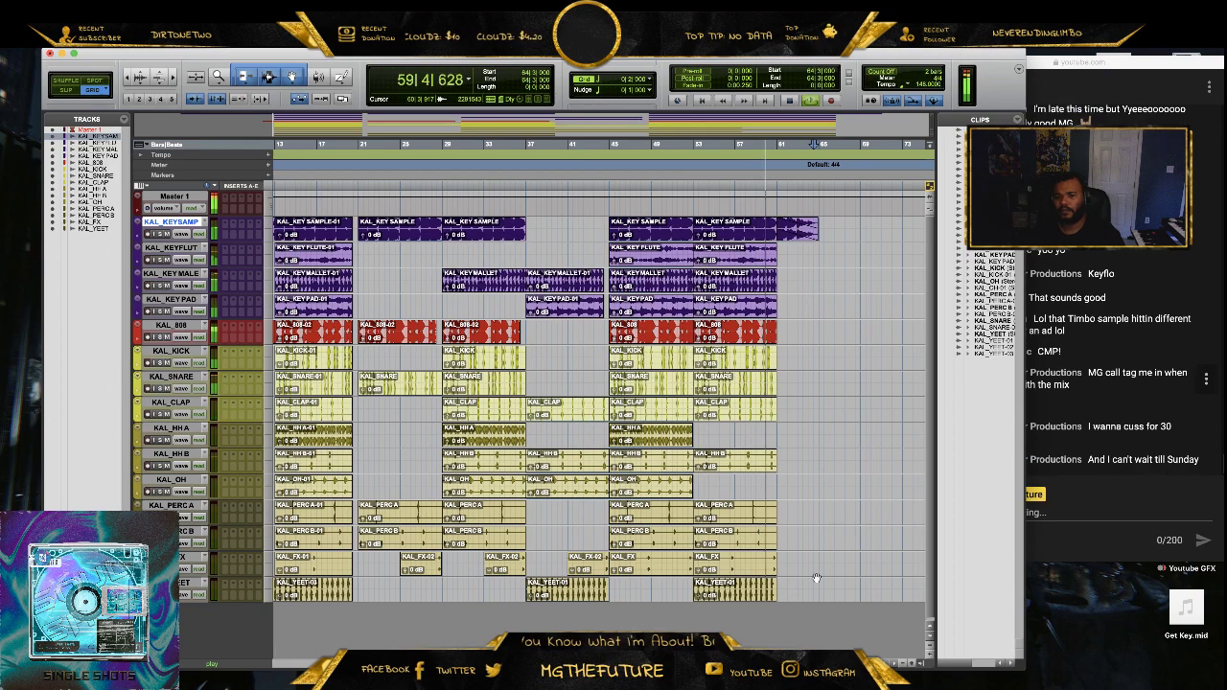
click(1189, 348)
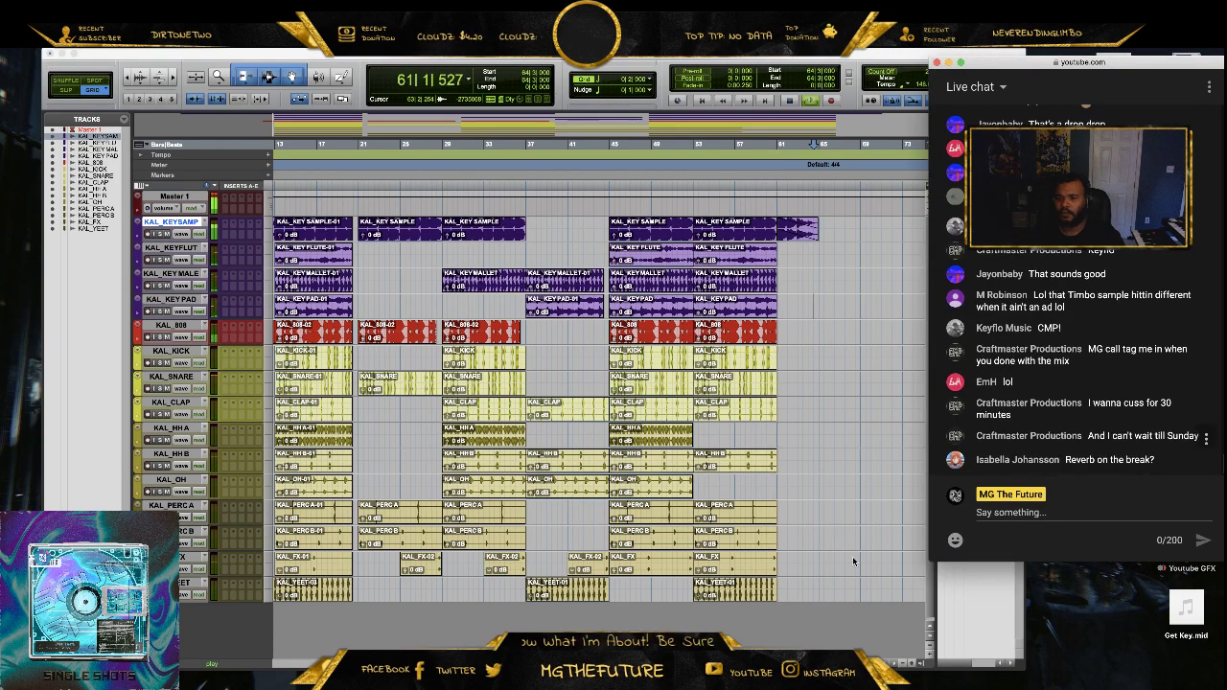
- Delete the last bar of the YEET clip at bar 53, from bar 60 to bar 61, and stop playback
click(769, 588)
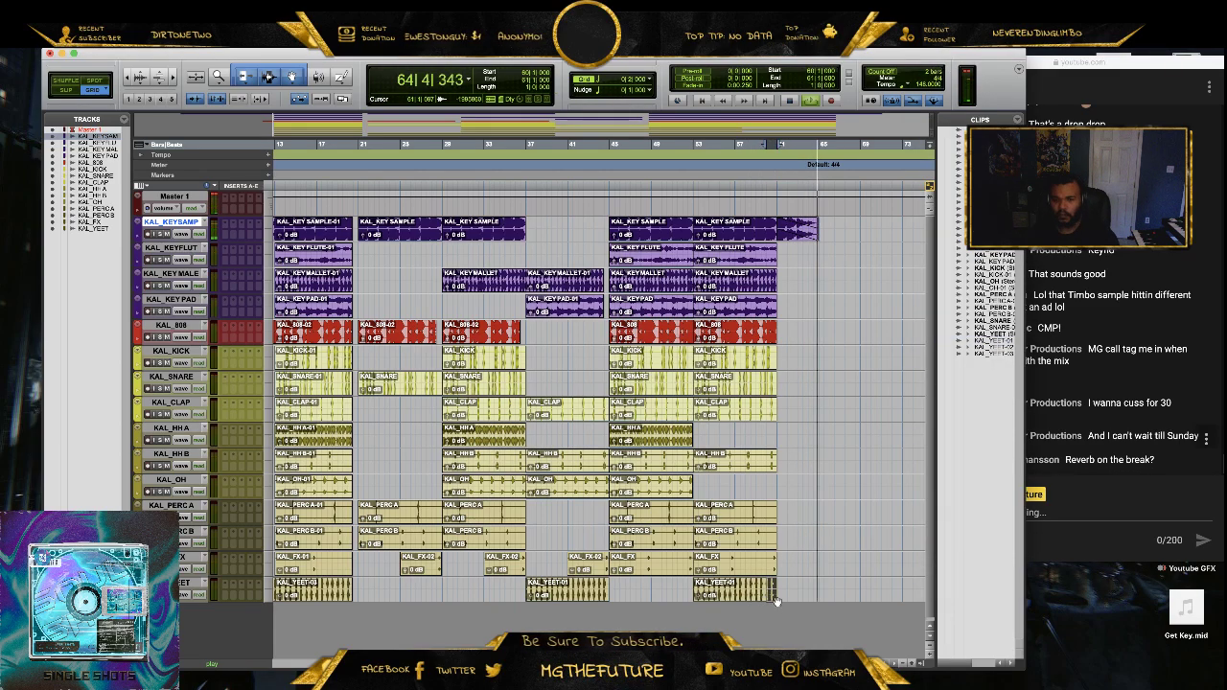
key(BackSpace)
key(space)
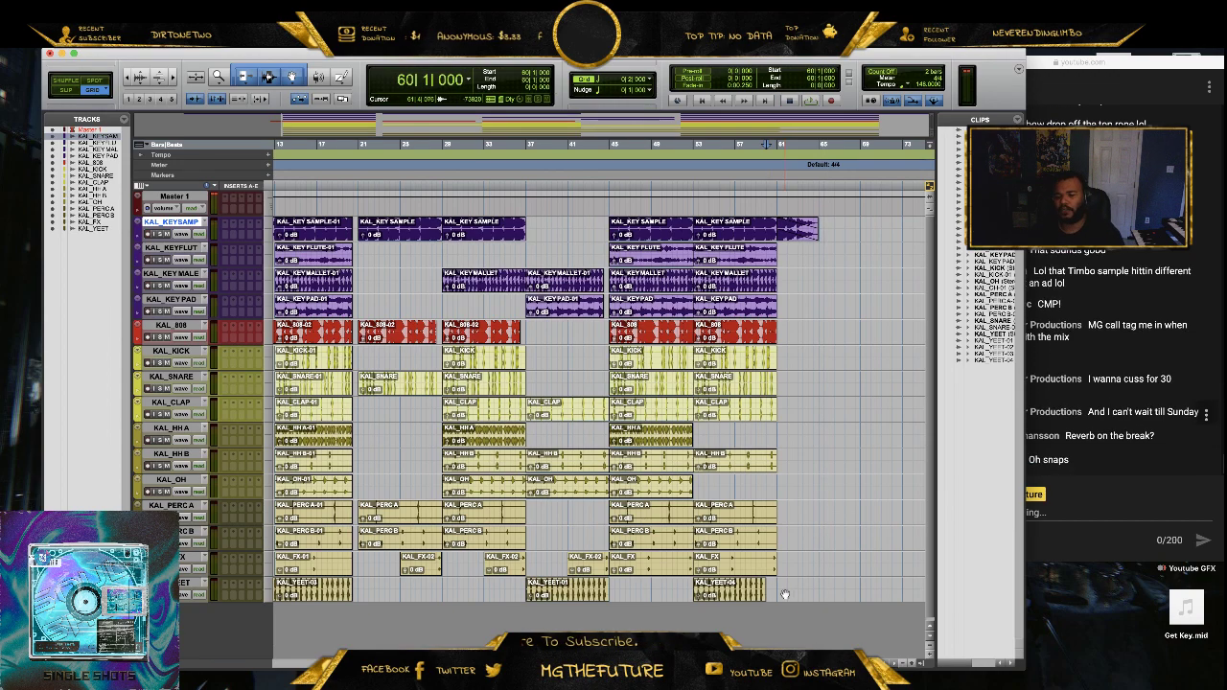
- Select bars 13 to 21 across all the stem tracks and start playing the selection
scroll(776, 595, left, 5)
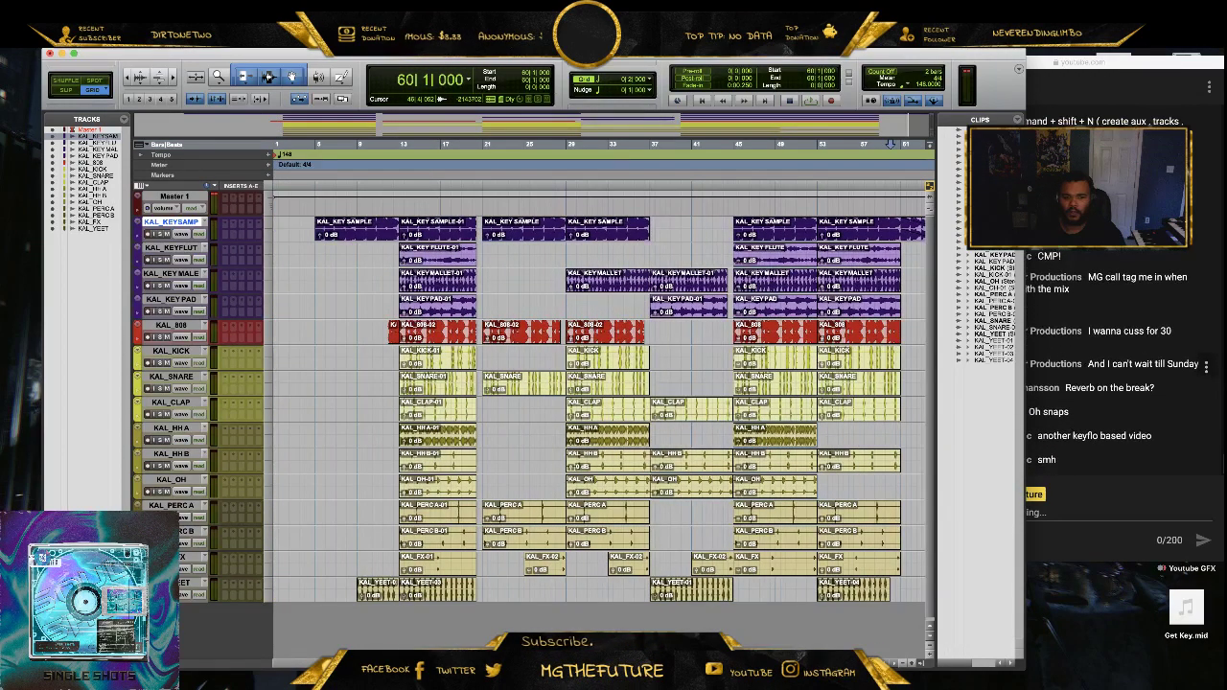
drag(479, 589, 402, 211)
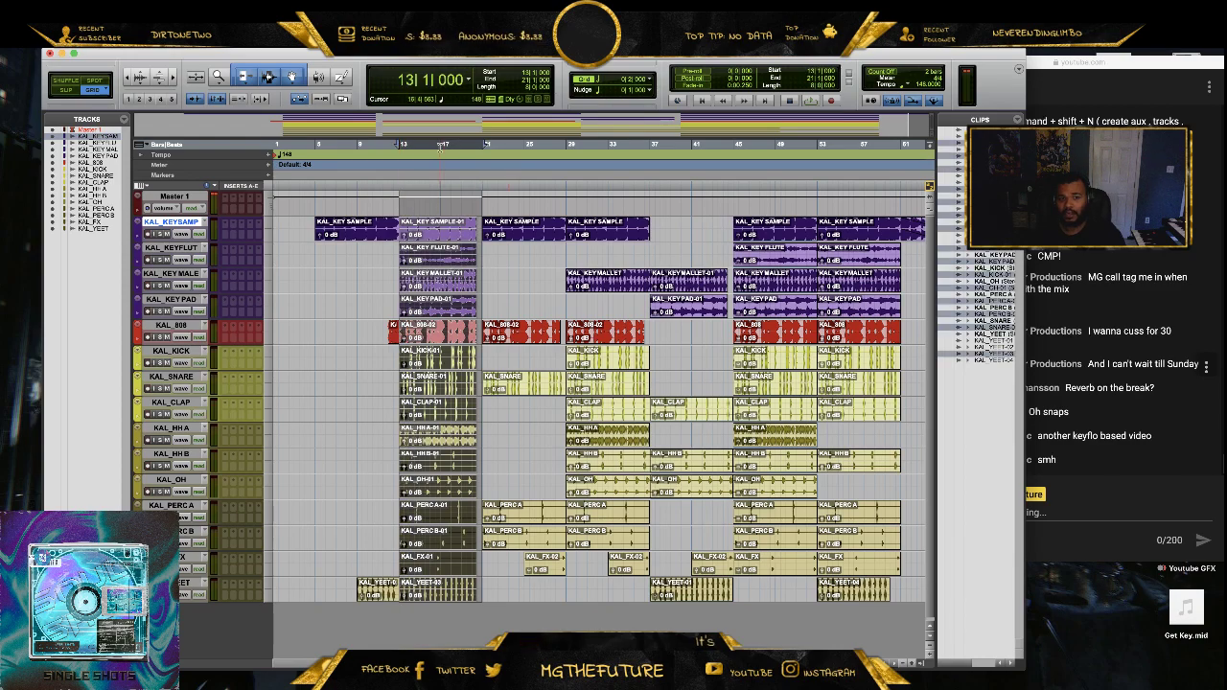
click(811, 101)
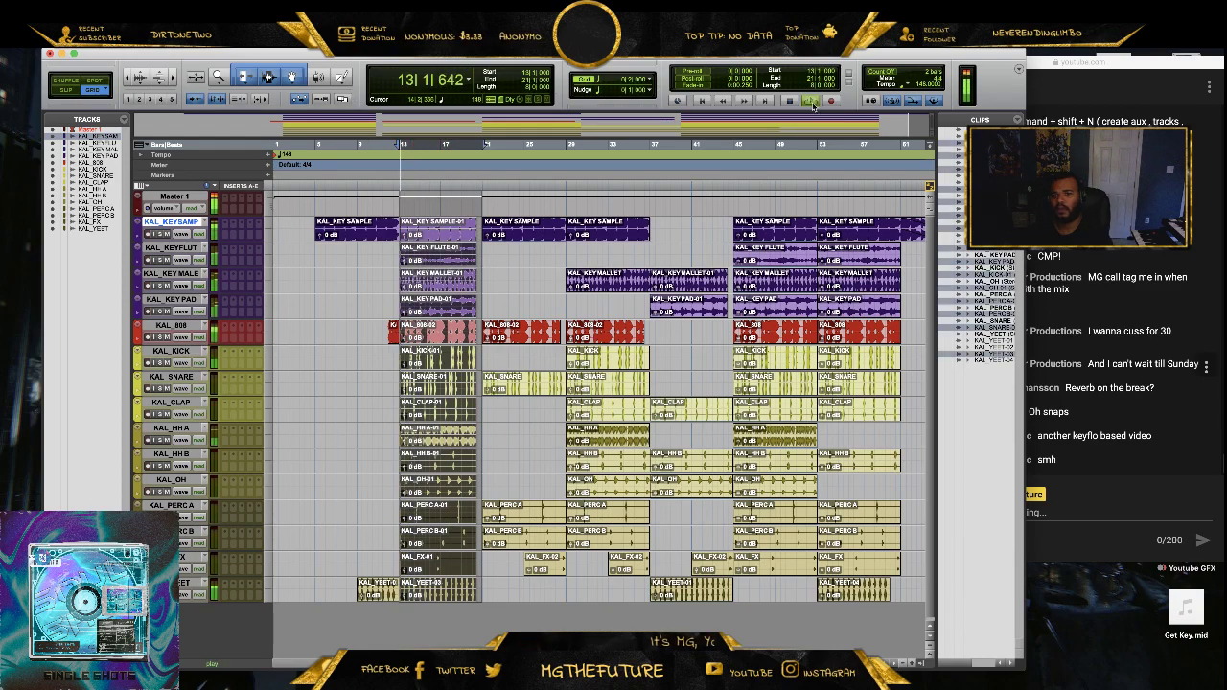
- Open the Mix window and bring the Master and KEY channels into view
click(388, 40)
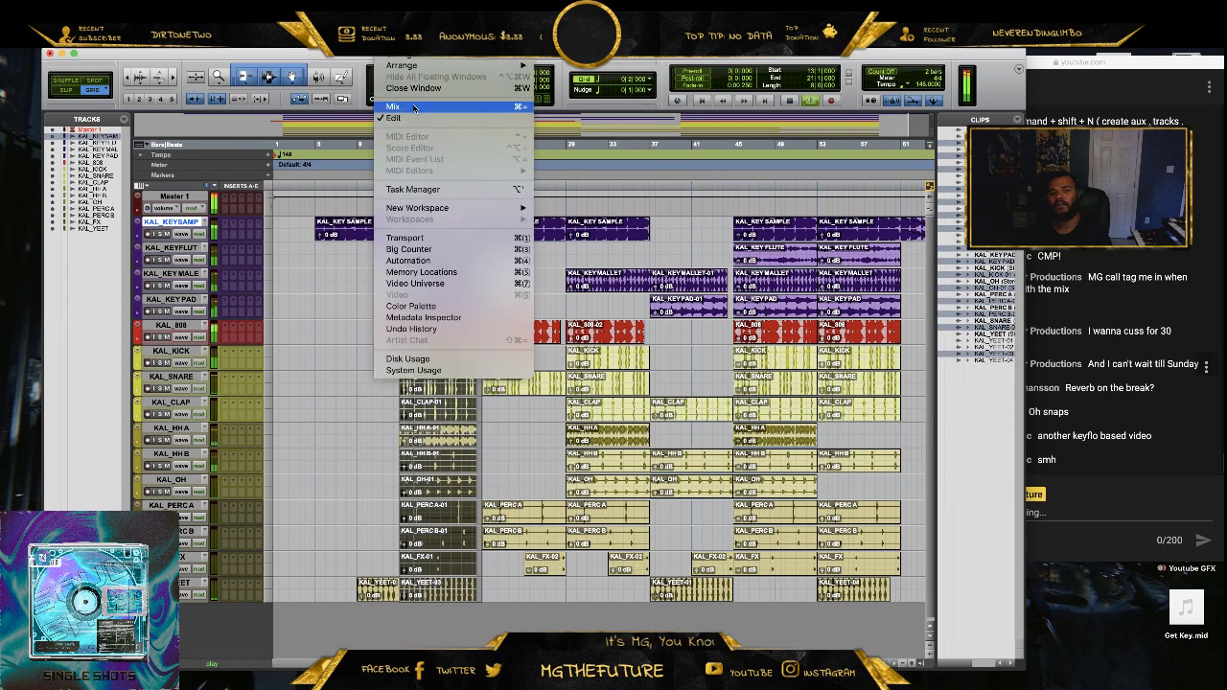
click(411, 107)
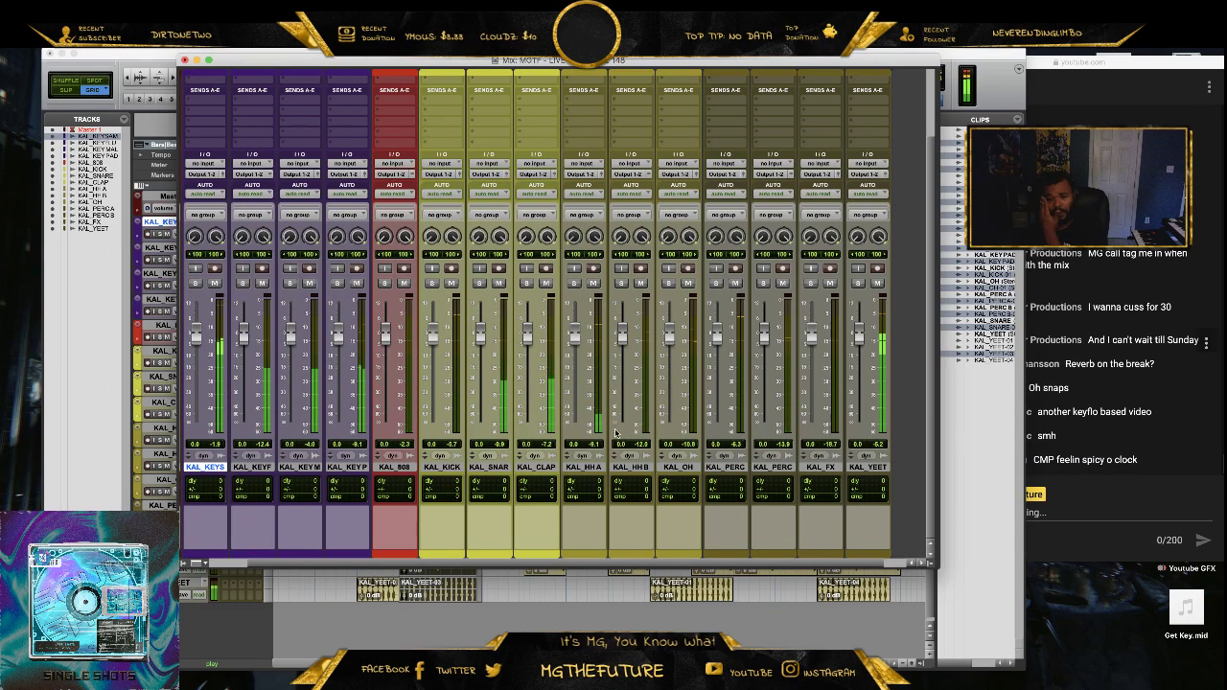
drag(659, 564, 552, 563)
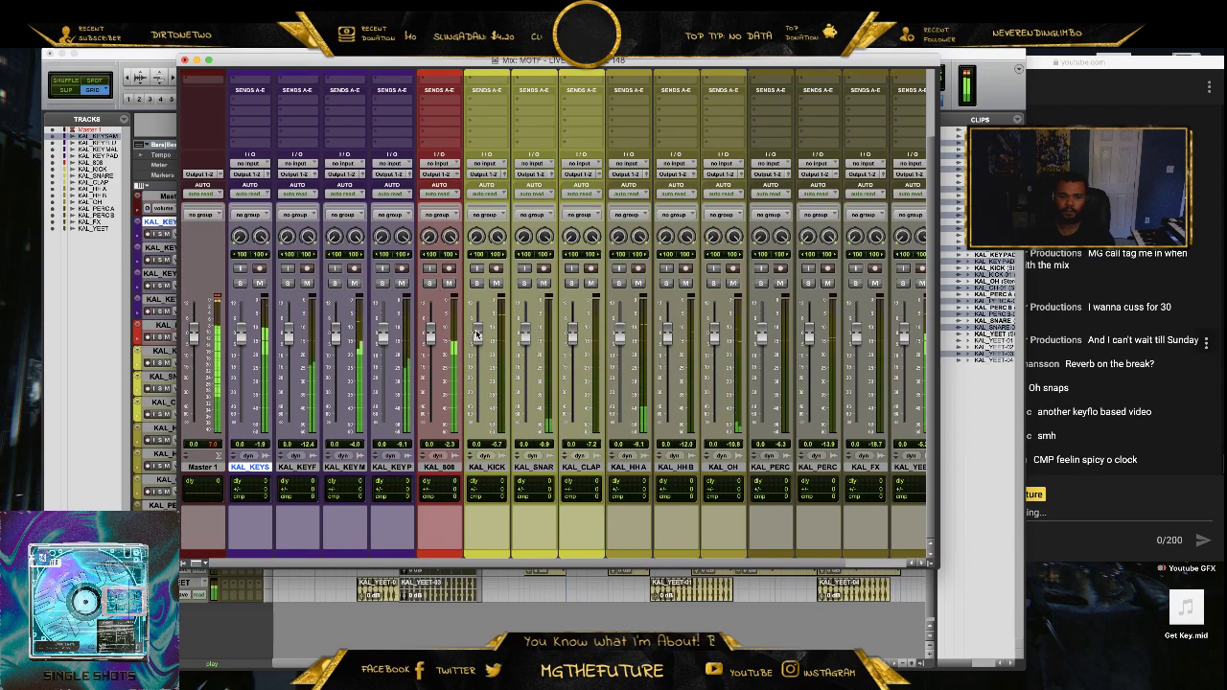
- Pull the KICK, SNARE, CLAP, HH A, HH B, OH and both PERC channel faders all the way down
drag(478, 333, 478, 426)
drag(524, 333, 524, 422)
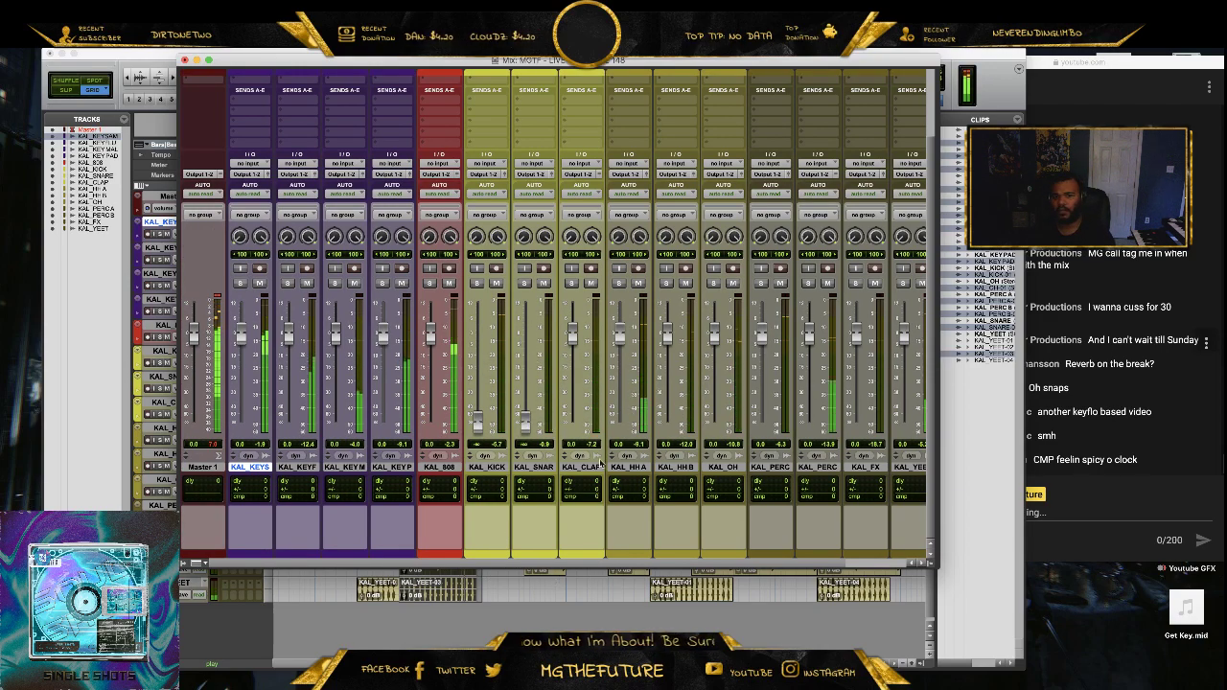
drag(572, 334, 572, 421)
drag(621, 334, 621, 422)
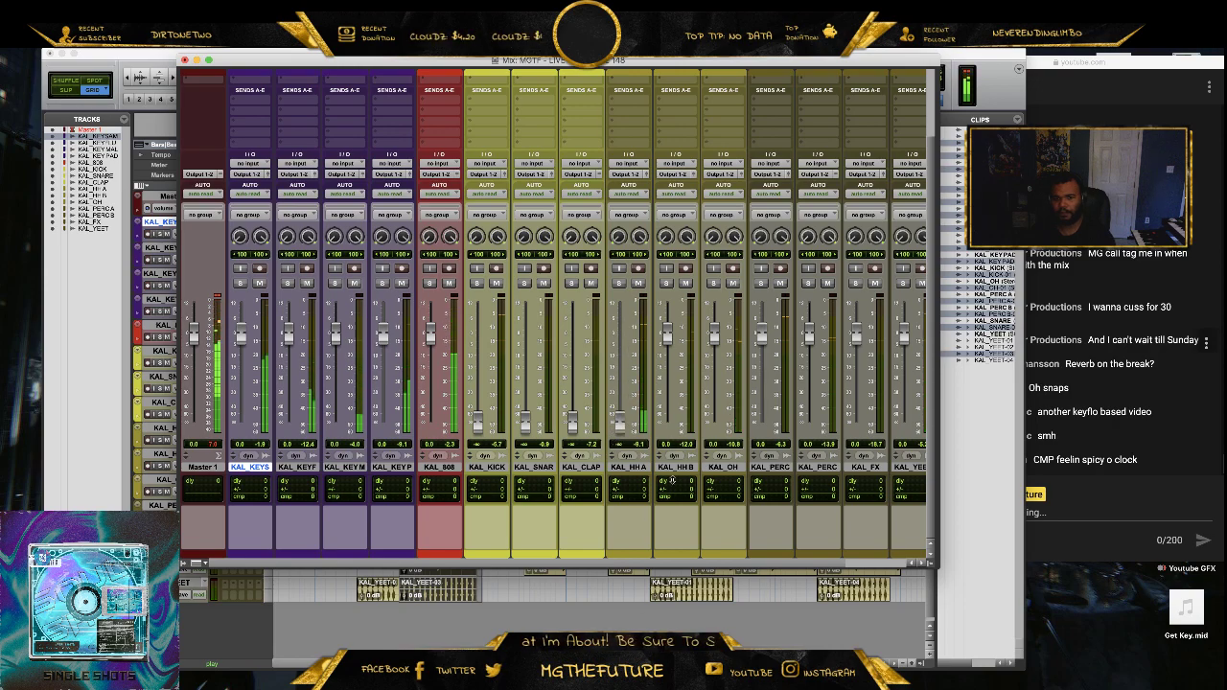
drag(667, 333, 667, 422)
drag(714, 335, 714, 421)
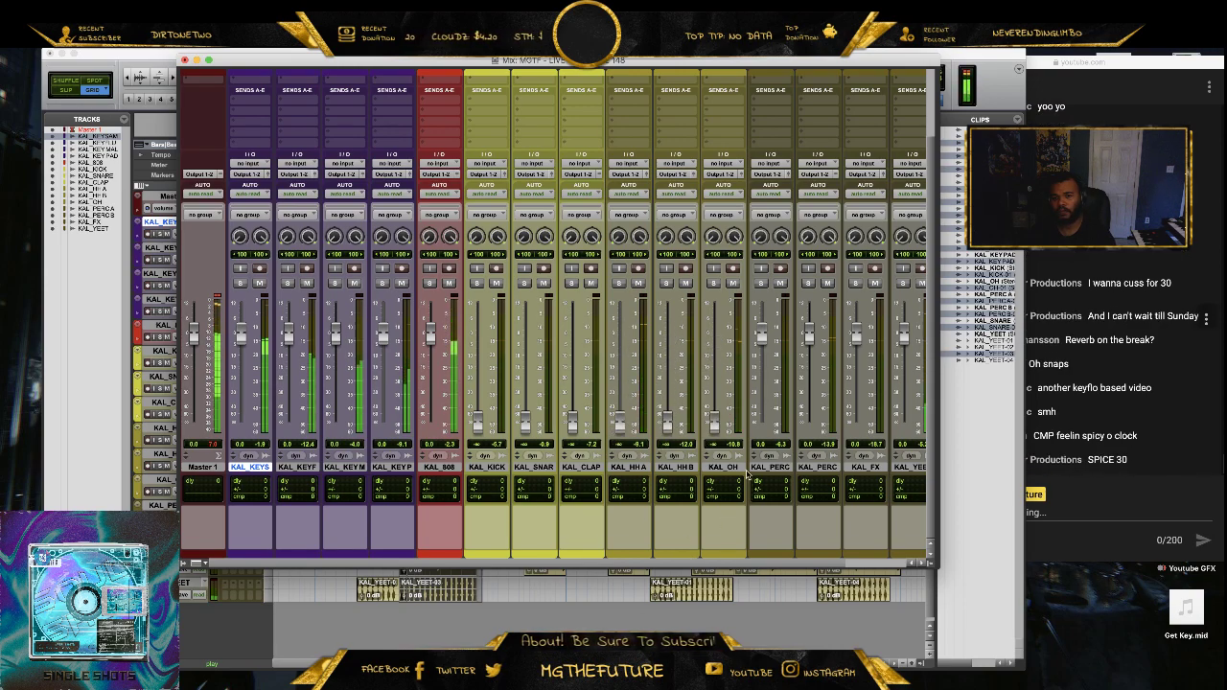
drag(762, 335, 762, 422)
drag(810, 335, 809, 422)
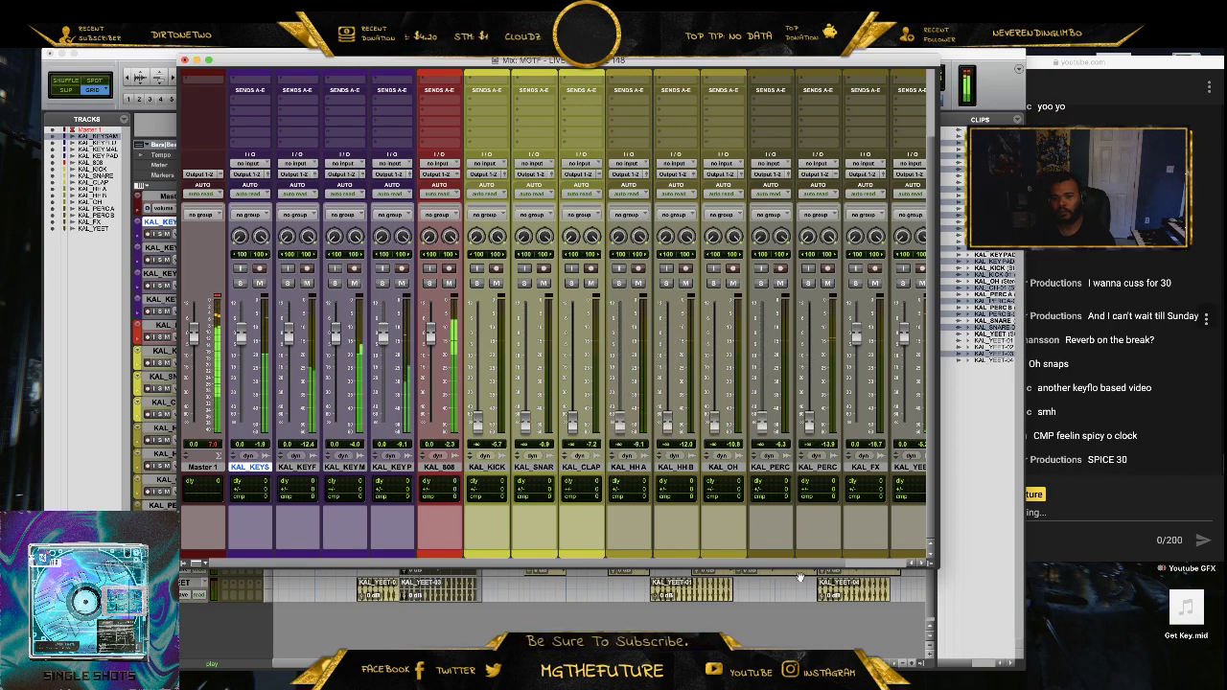
- Pull down the FX, YEET, 808 and remaining KEY channel faders, leaving only the KEY PAD and Master faders up
mouse_move(802, 557)
mouse_down()
mouse_move(840, 560)
mouse_move(813, 559)
mouse_up()
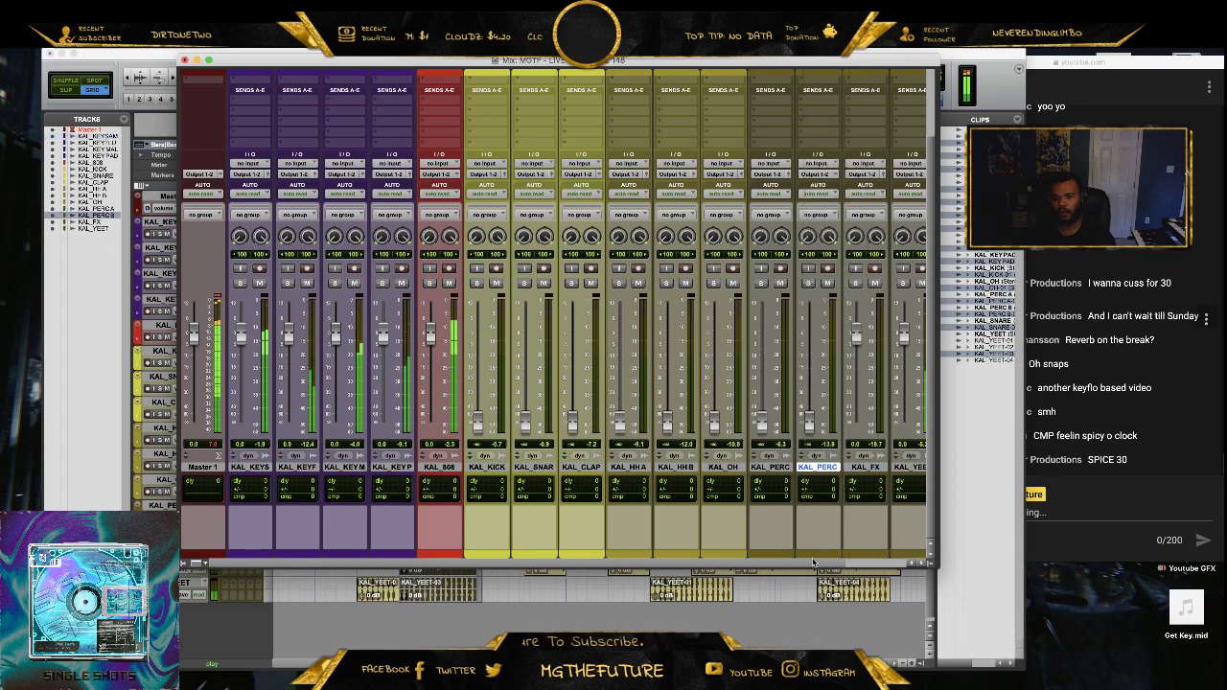
scroll(805, 567, right, 3)
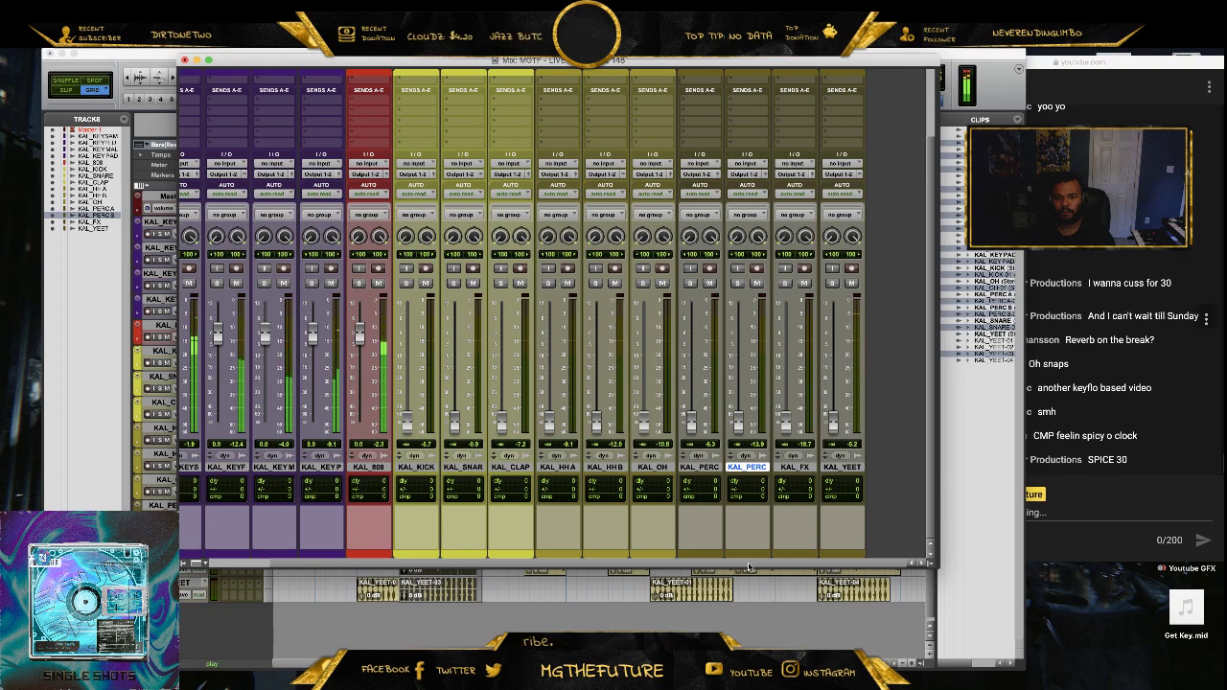
drag(750, 566, 469, 568)
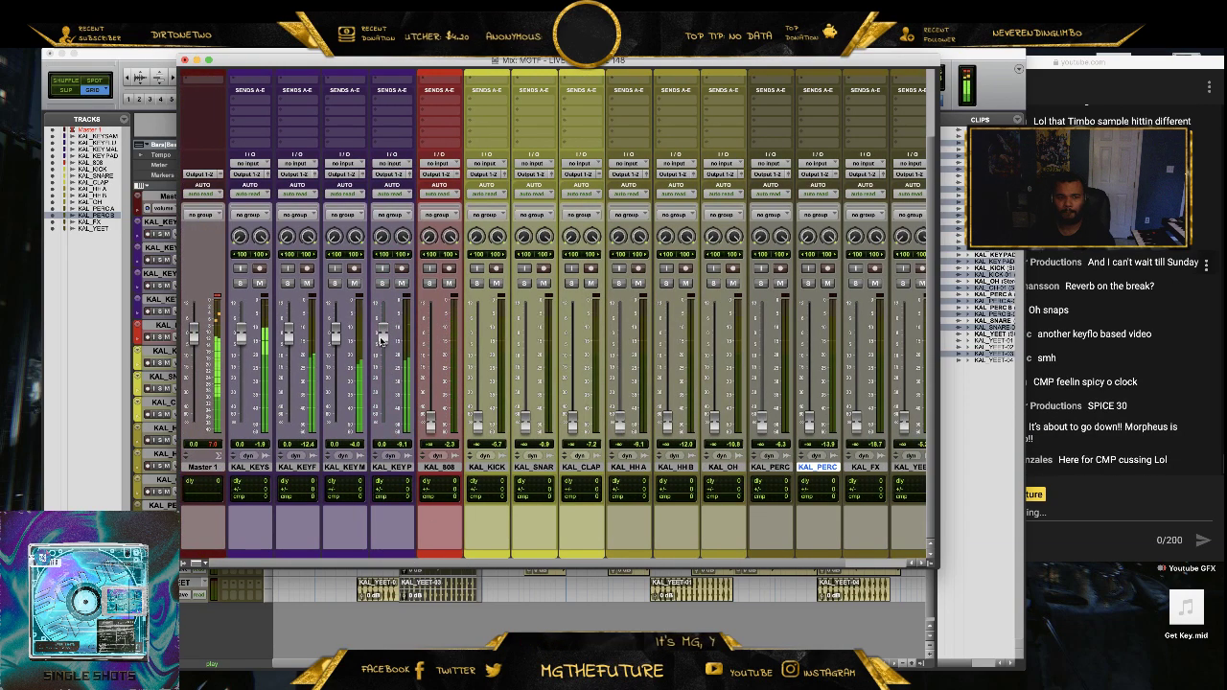
drag(288, 337, 342, 417)
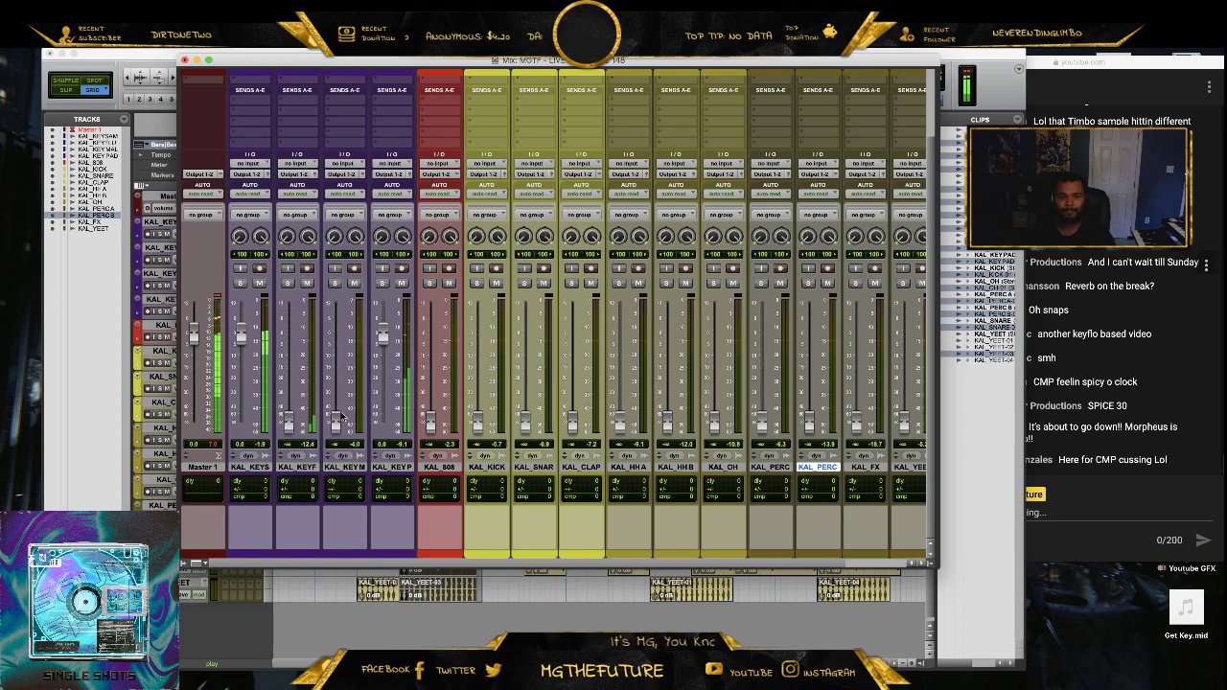
drag(239, 335, 242, 422)
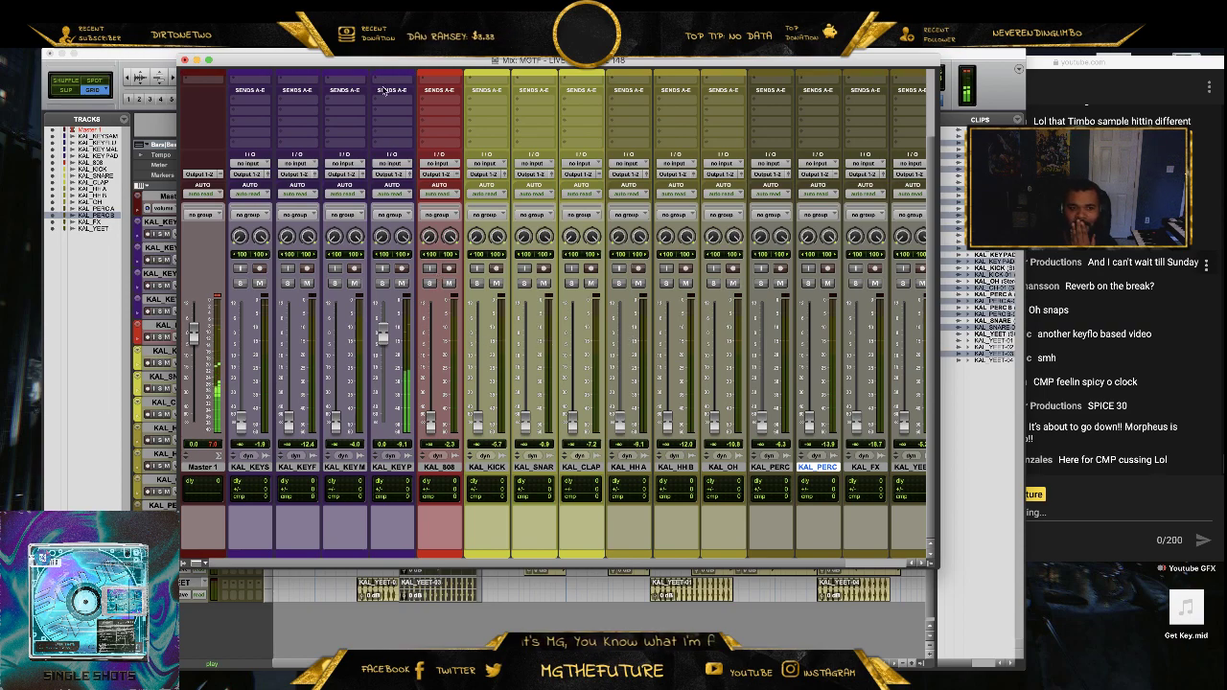
- Insert the stereo Channel Strip plug-in on the KEY PAD track and move its window to show all the controls
scroll(393, 124, up, 3)
click(393, 120)
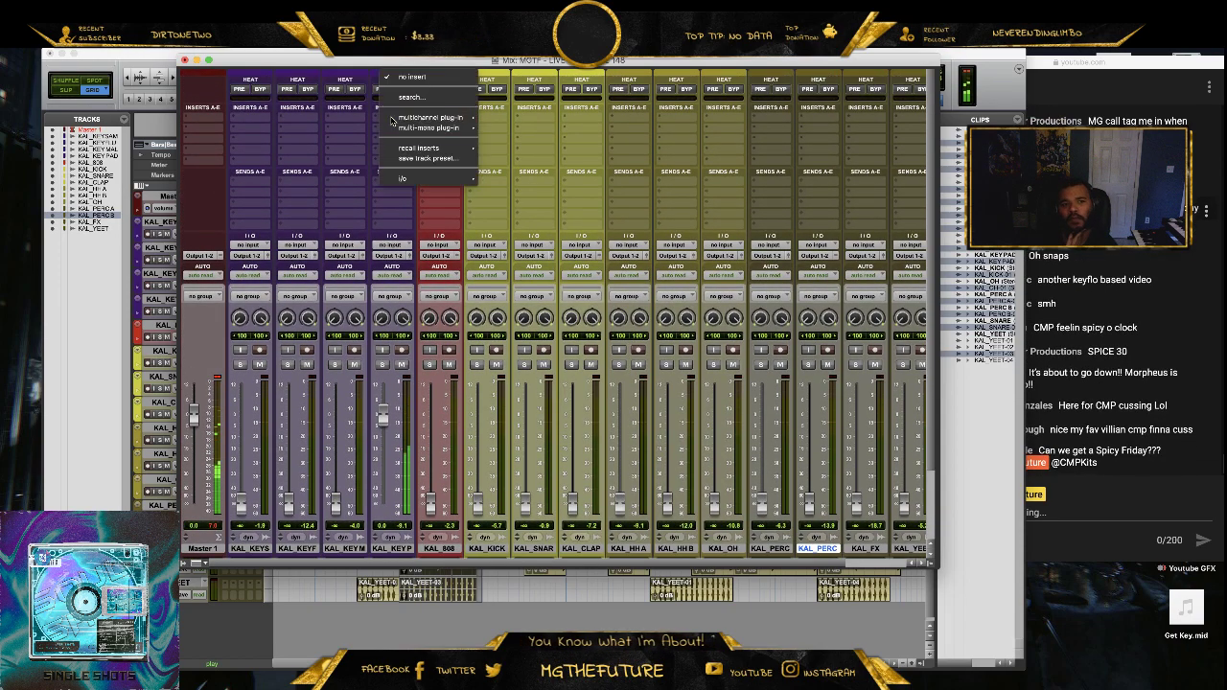
mouse_move(457, 119)
mouse_move(546, 123)
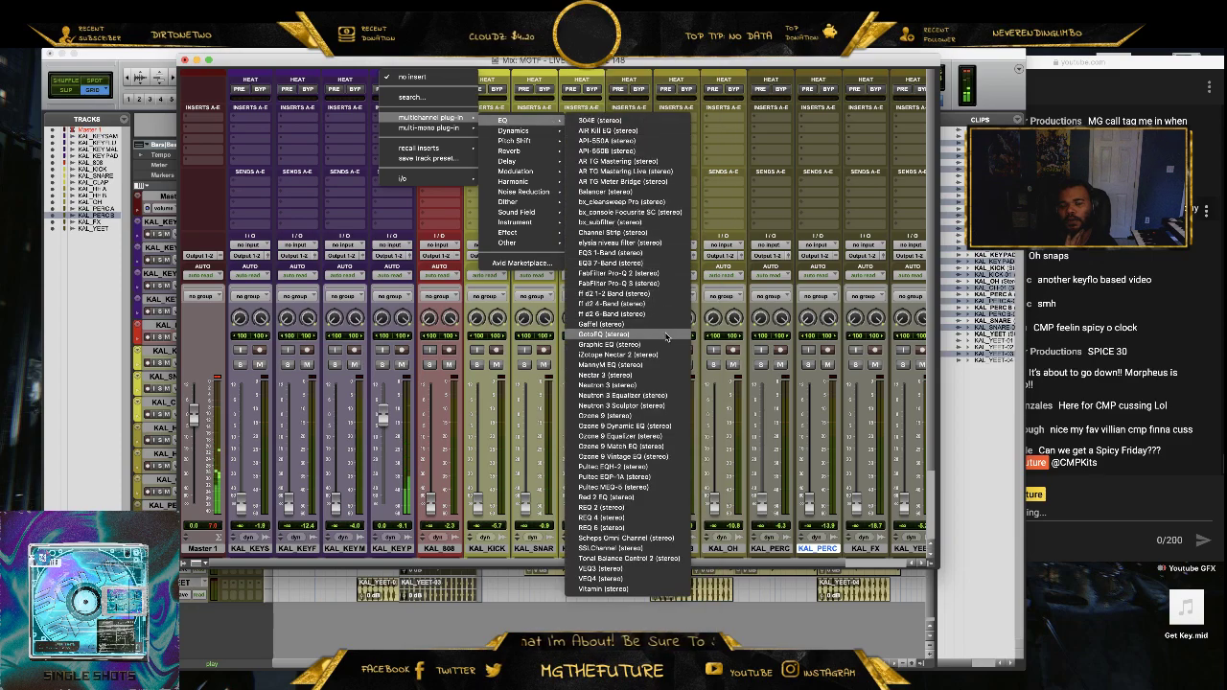
click(637, 240)
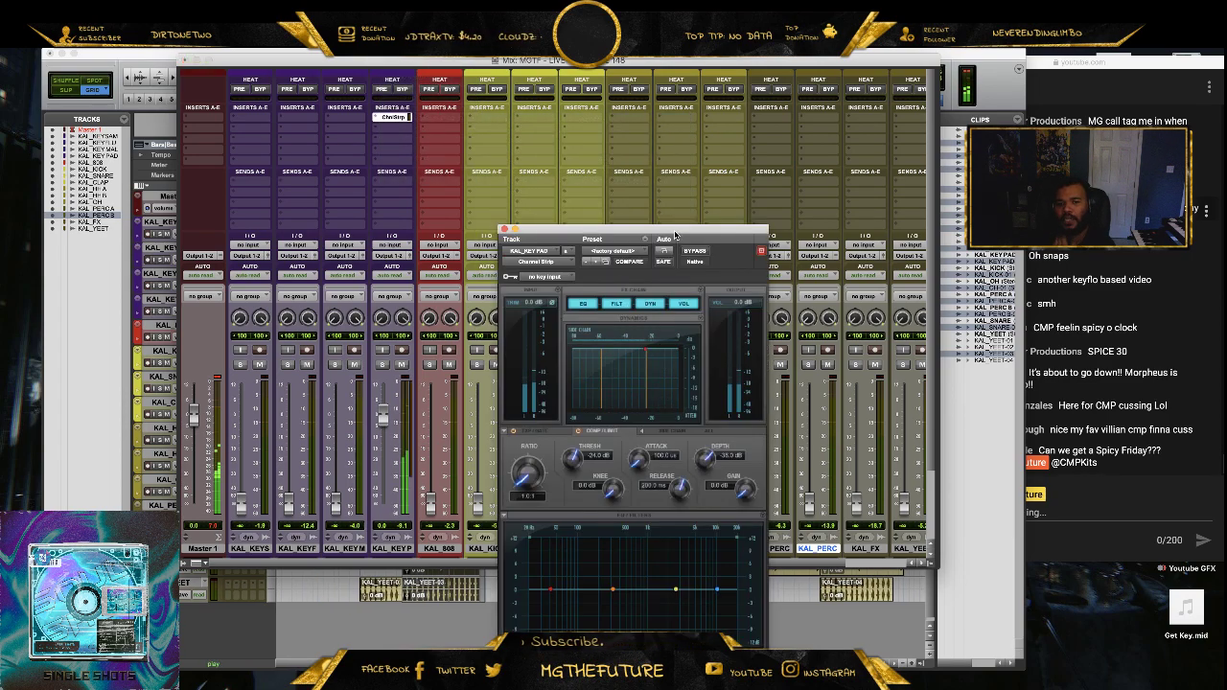
drag(675, 236, 615, 126)
- Filter the KEY PAD track in Channel Strip with a high-pass at about 86 Hz and a low-pass at about 18.9 kHz
click(641, 545)
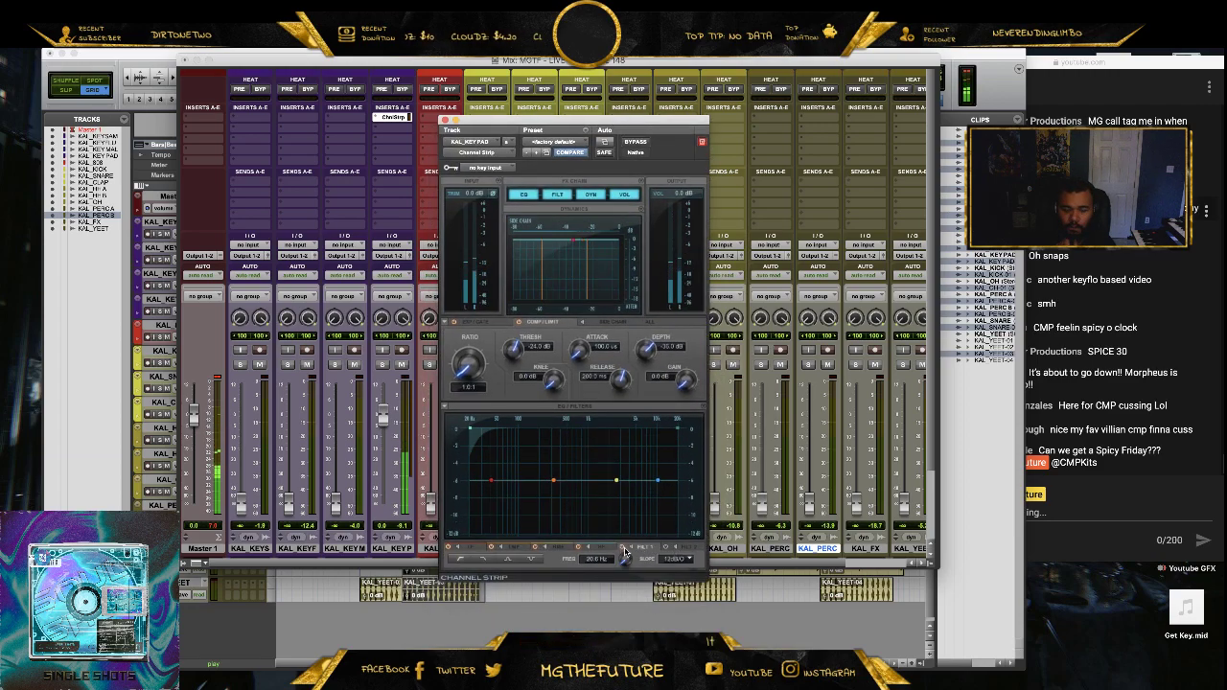
click(630, 549)
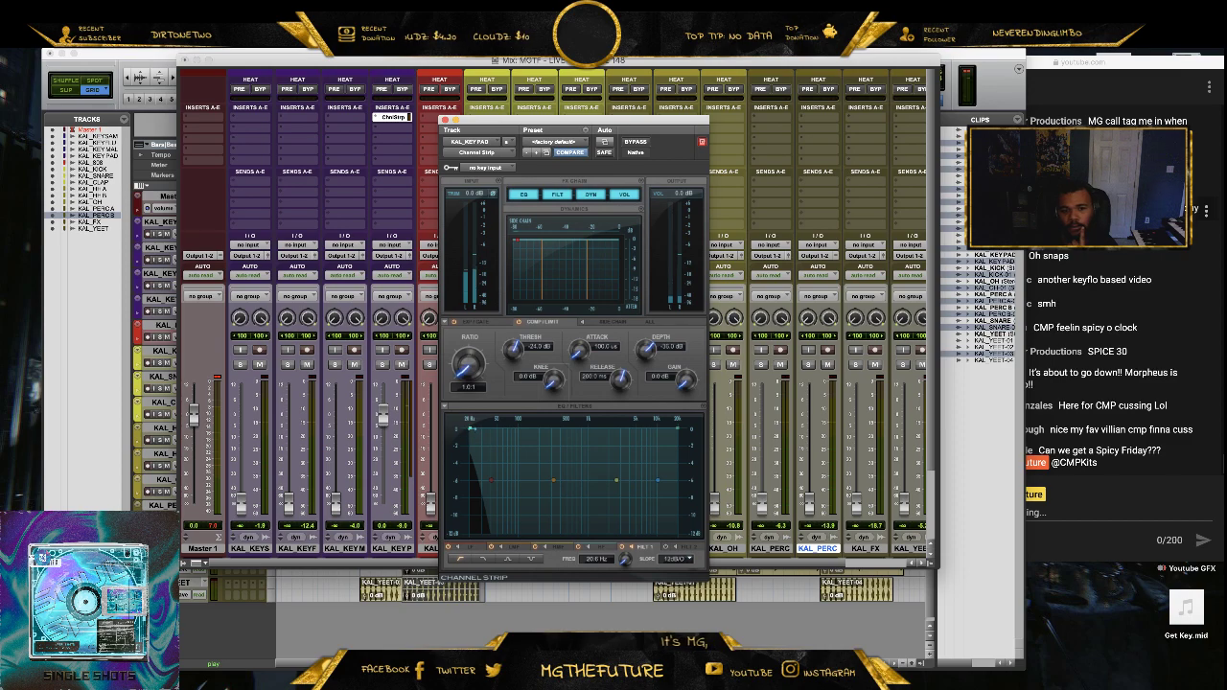
drag(472, 428, 513, 433)
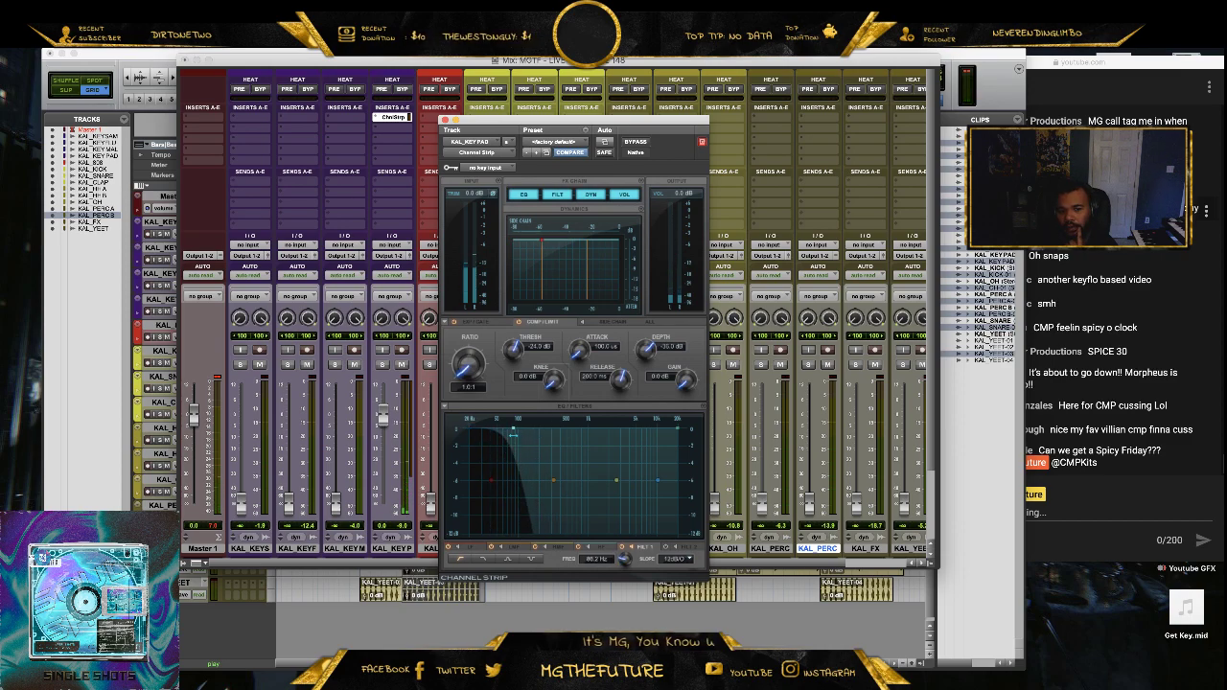
click(632, 547)
click(690, 547)
click(675, 547)
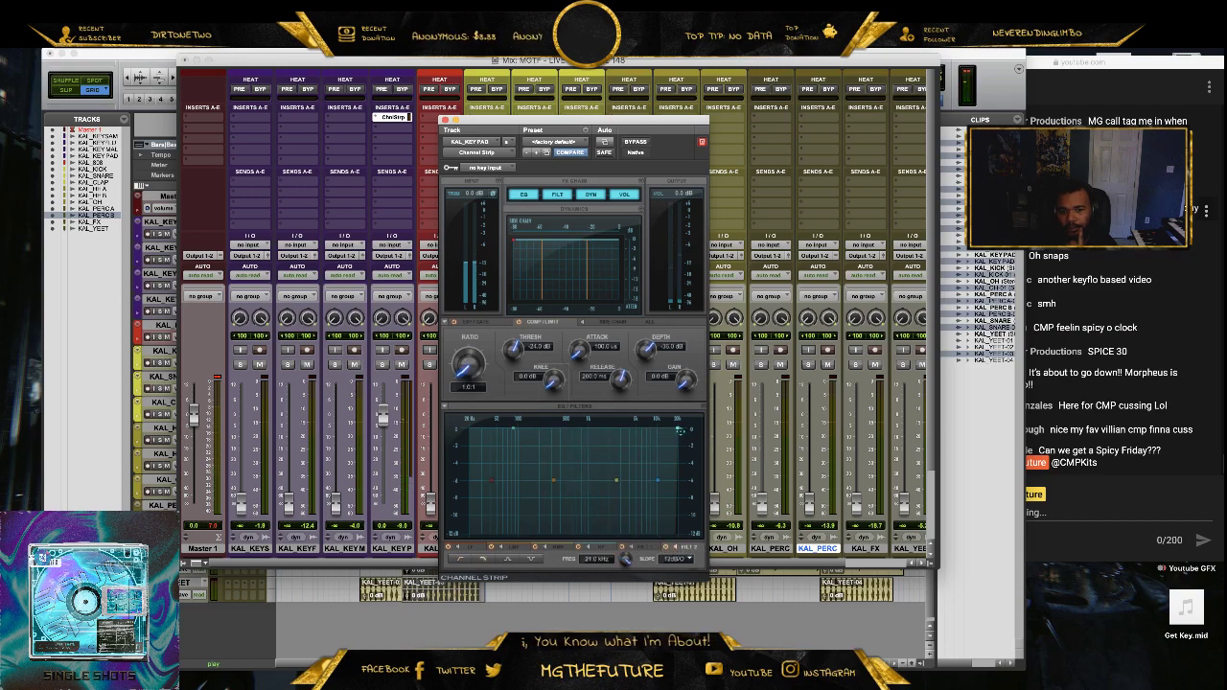
drag(653, 431, 670, 437)
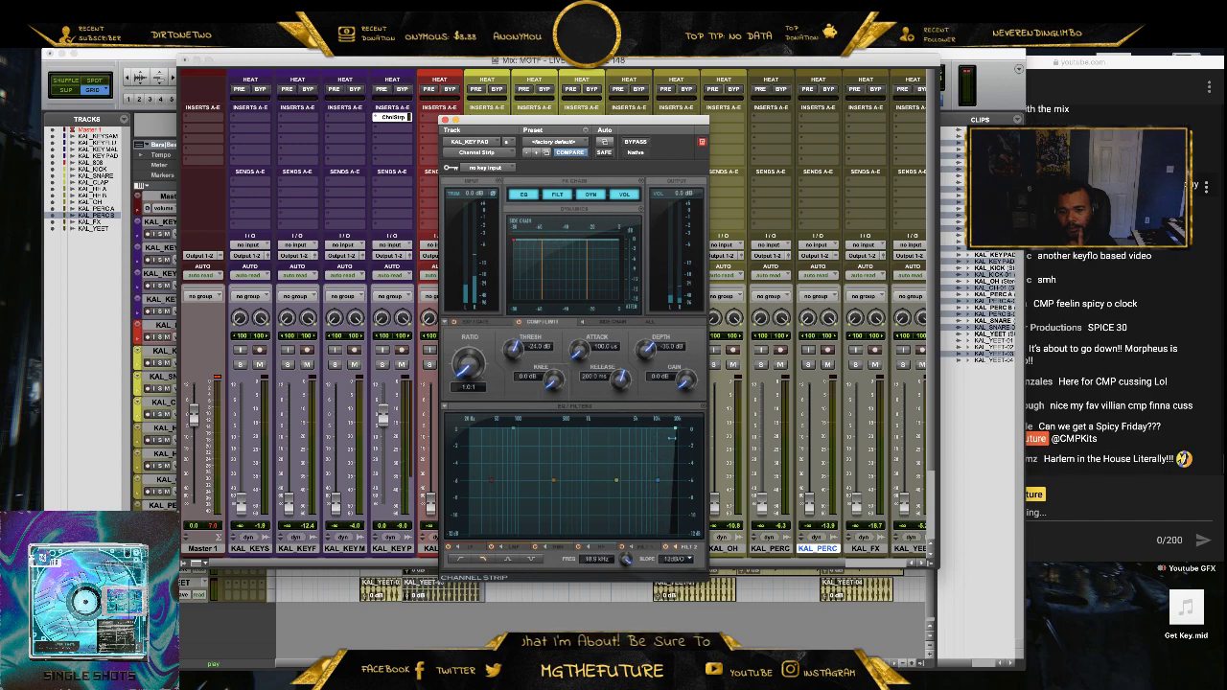
click(676, 549)
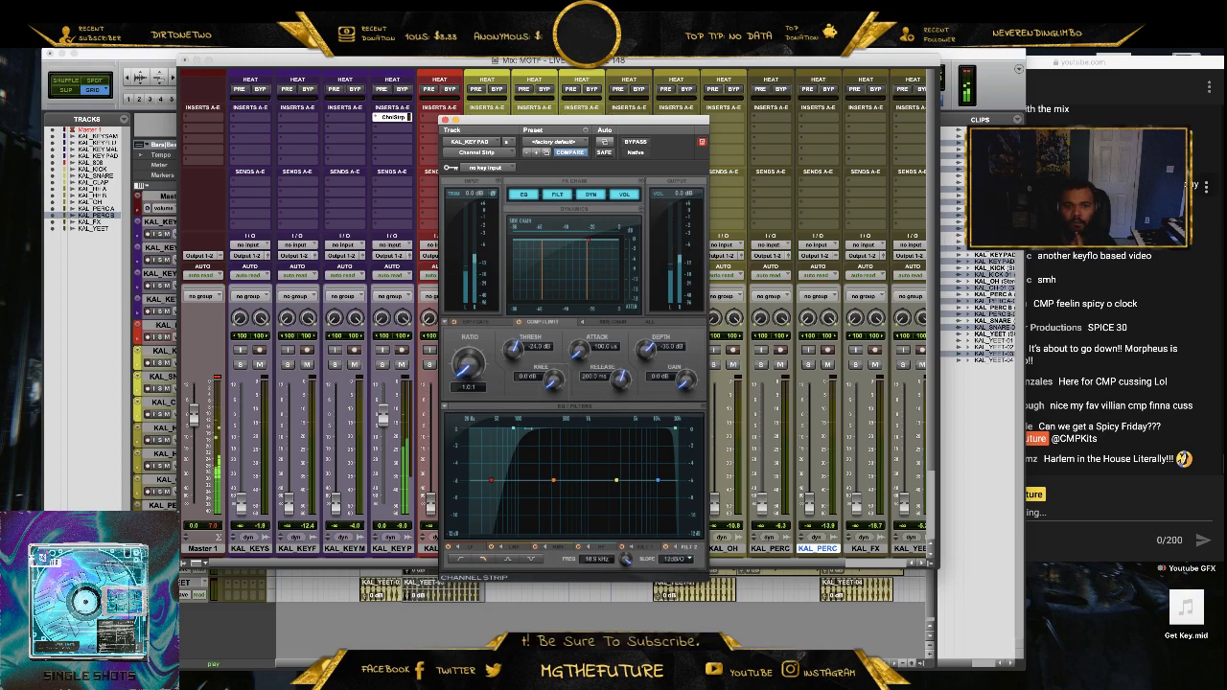
- Compress KEY PAD at about 4.5:1 with a -23.2 dB threshold and shorter release, close Channel Strip, and lower the track fader to -4.1 dB
drag(467, 364, 470, 349)
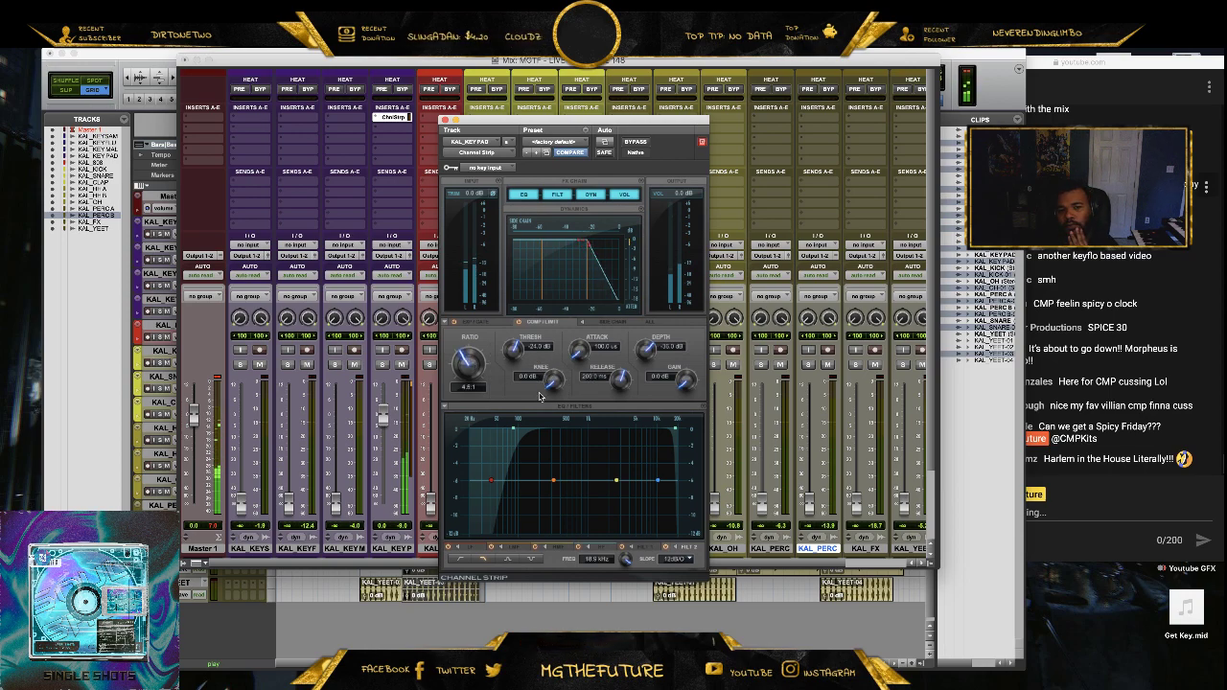
drag(515, 355, 514, 350)
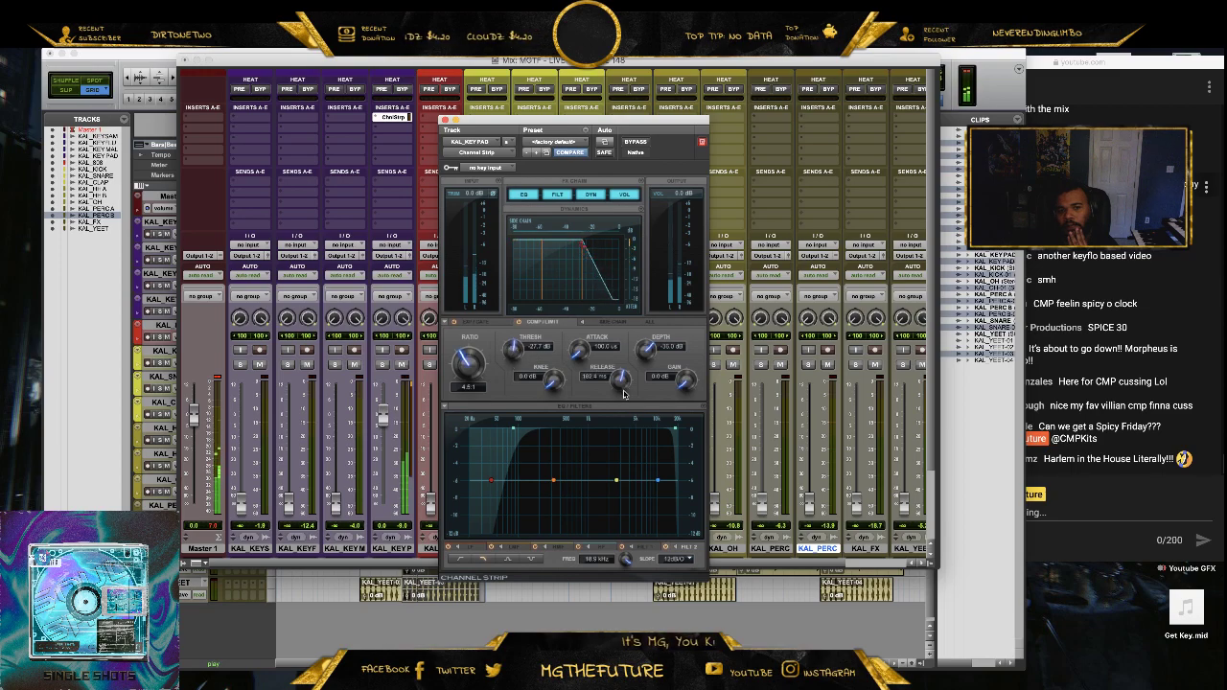
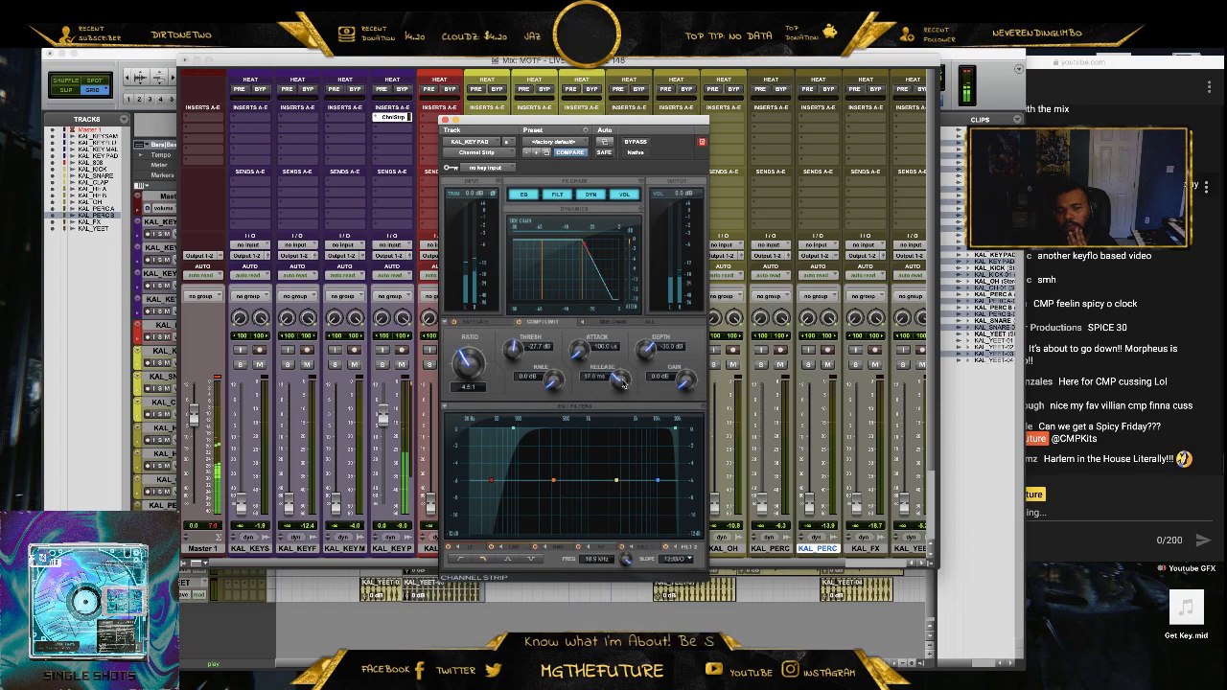
drag(516, 353, 518, 354)
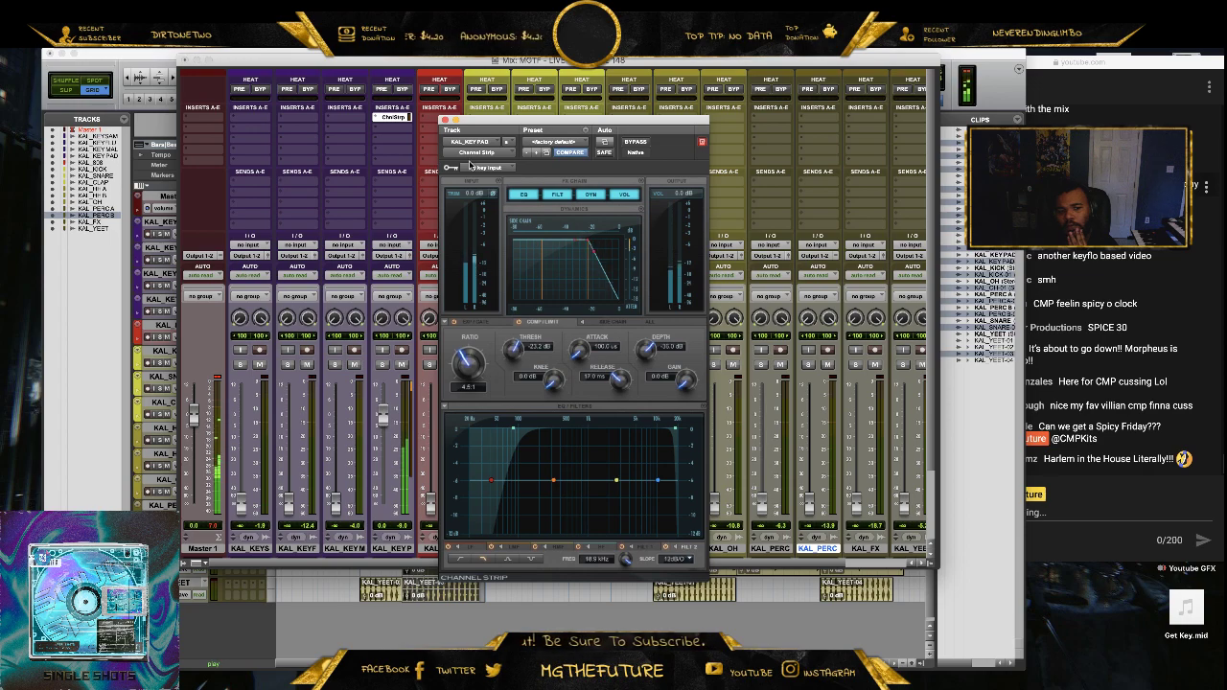
click(444, 120)
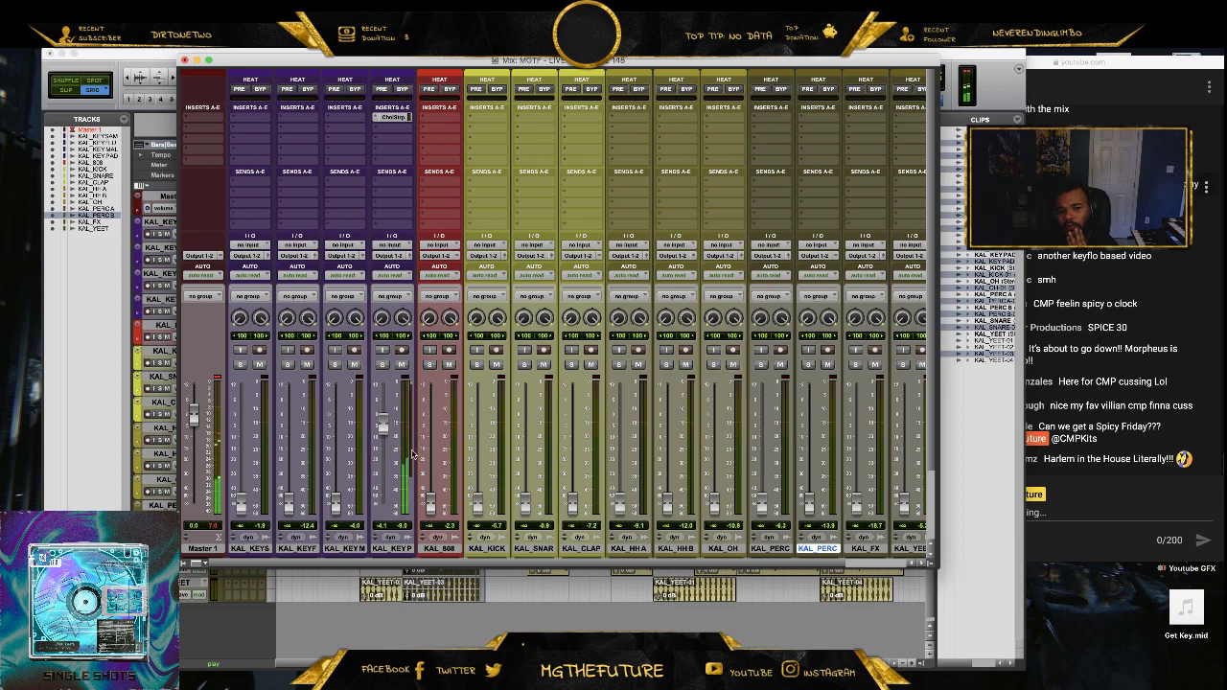
- Send the KEY PAD track to a new stereo Aux Input track named REVERB and close the send window
click(390, 182)
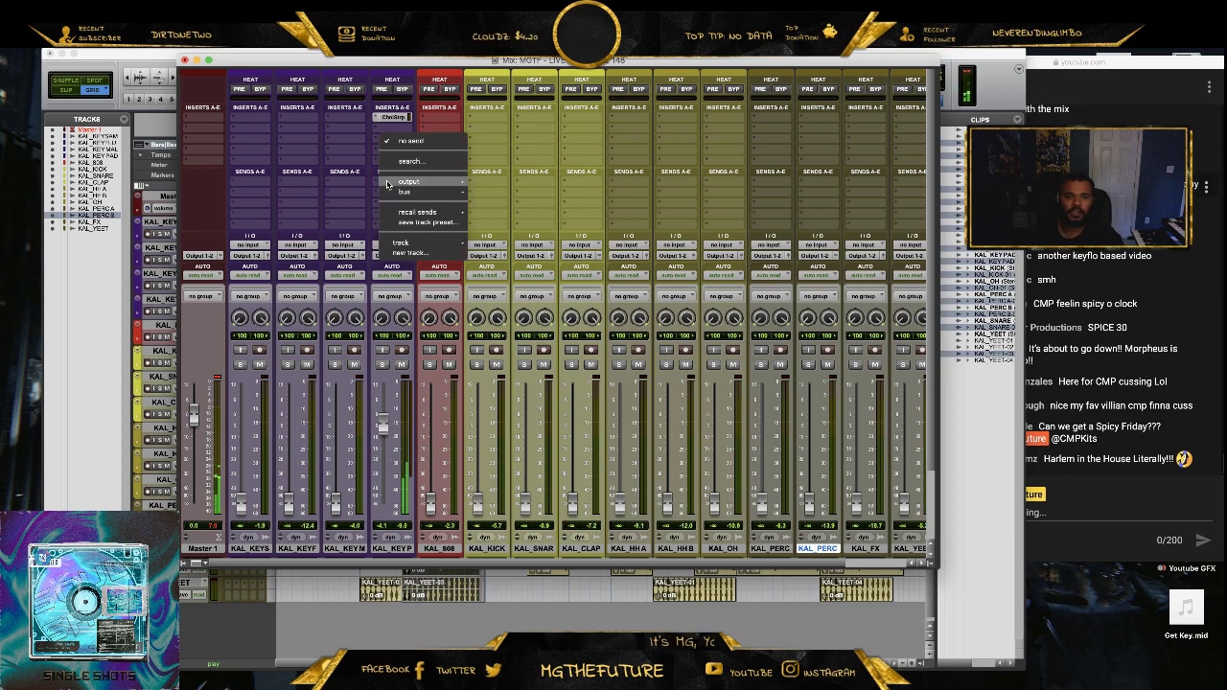
click(429, 253)
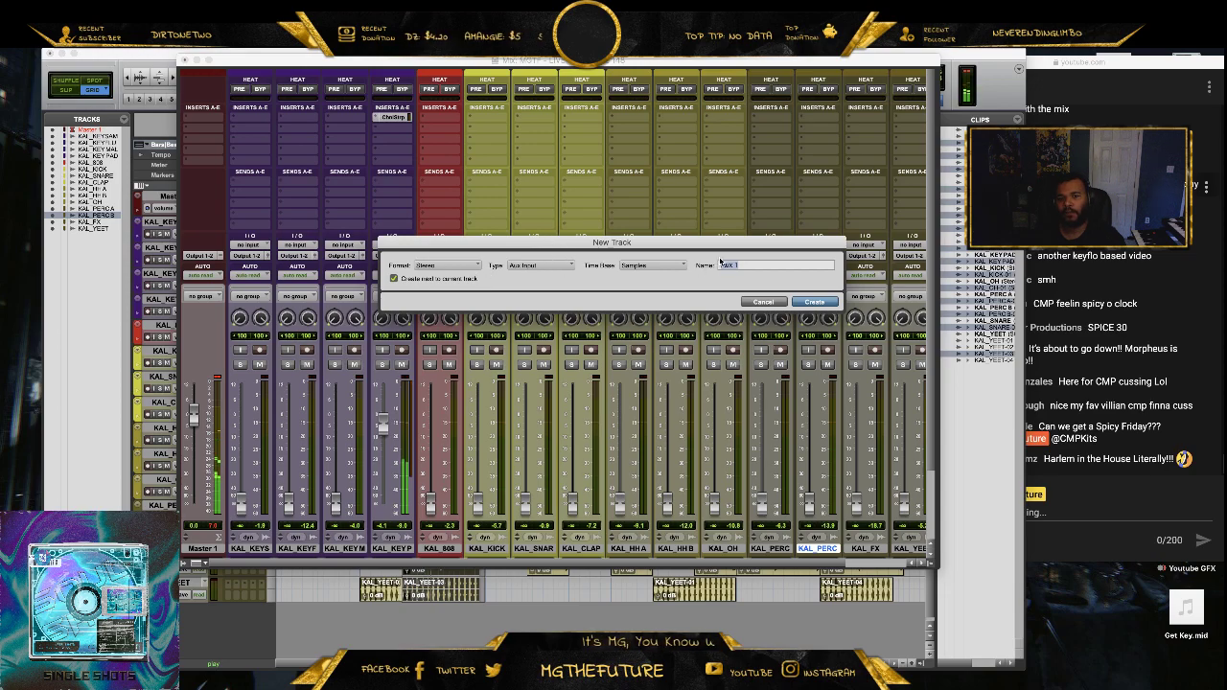
text(REVERB)
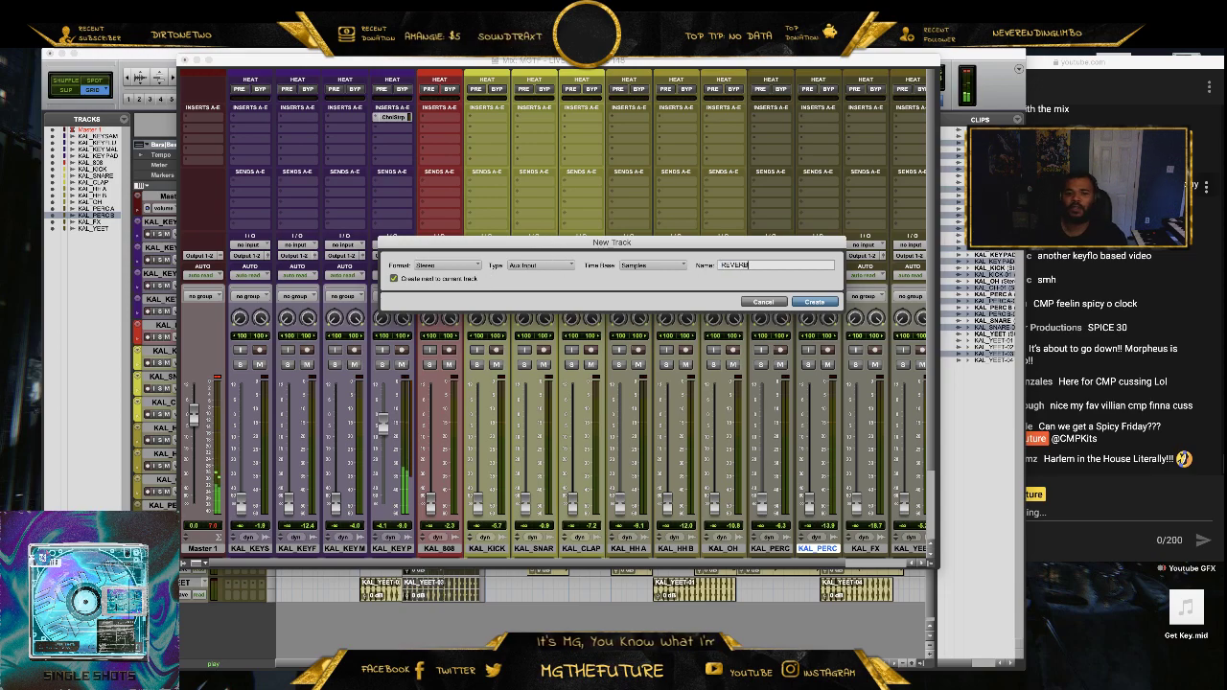
click(813, 302)
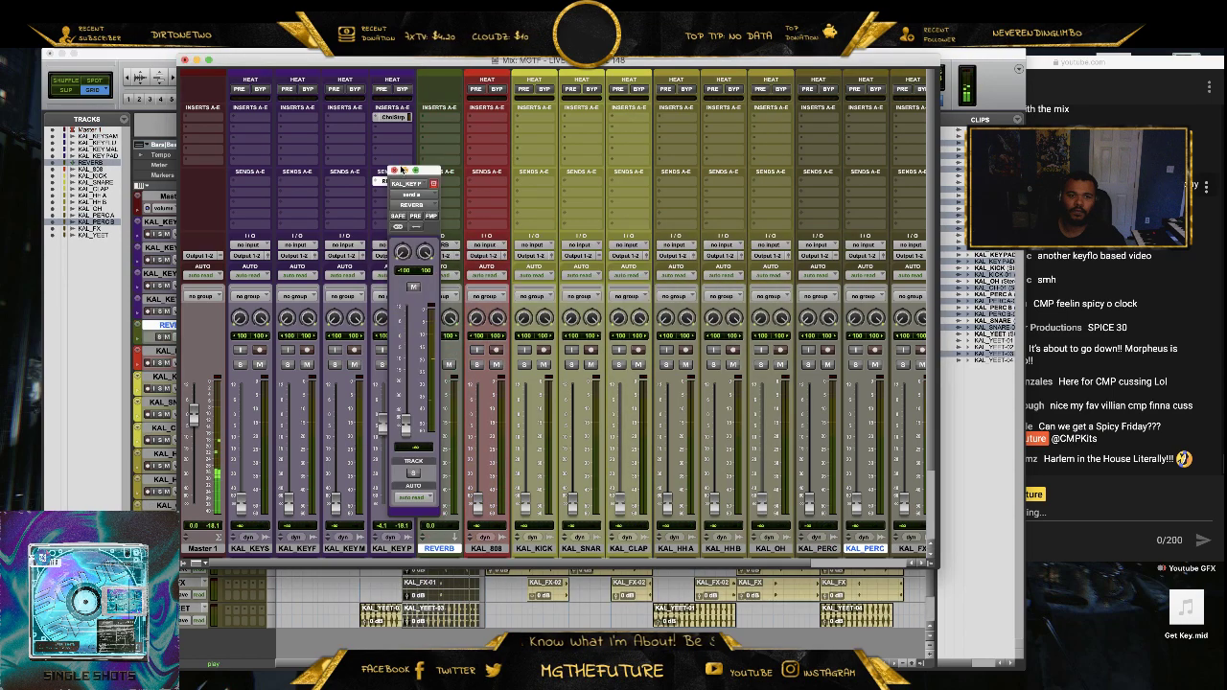
click(394, 170)
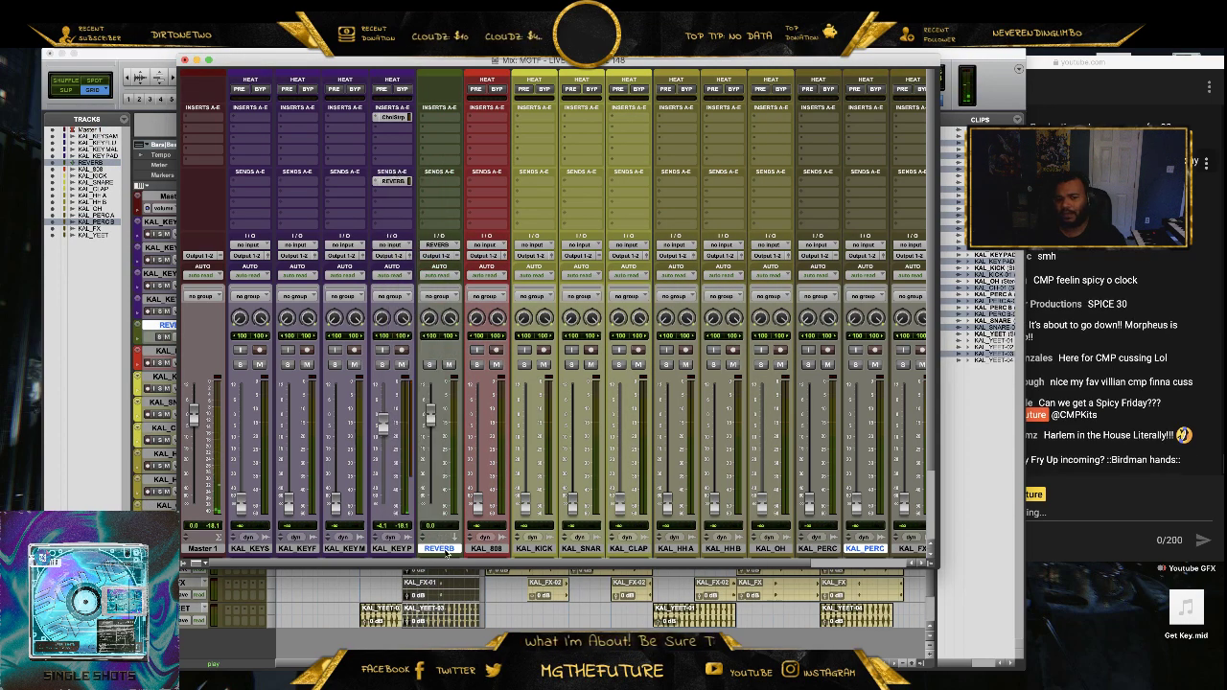
- Enlarge the Mix window and colour the selected REVERB and PERC B tracks light blue
double_click(454, 549)
click(686, 359)
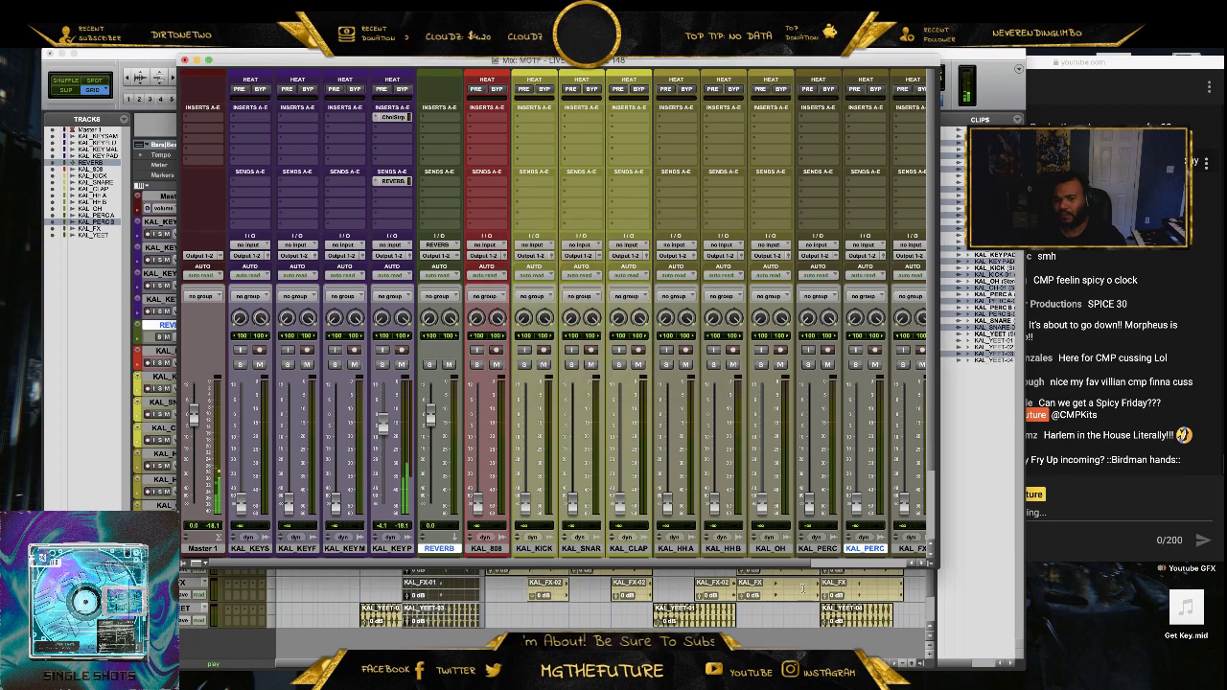
drag(940, 580, 945, 626)
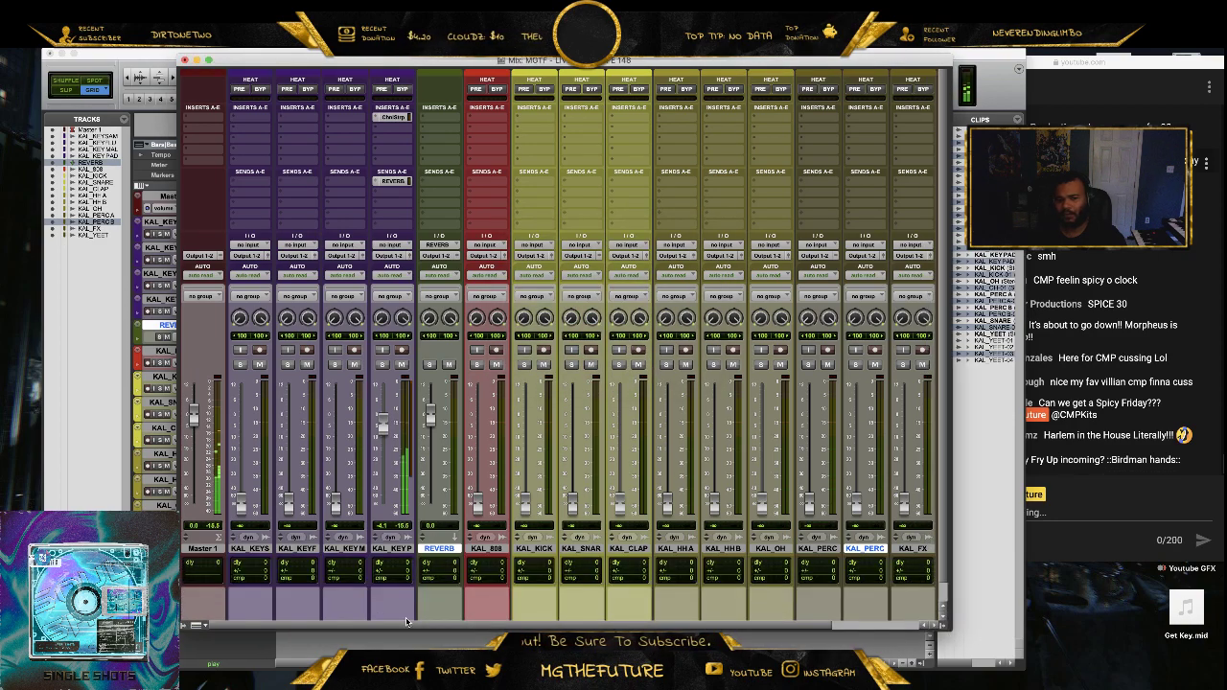
scroll(944, 565, down, 1)
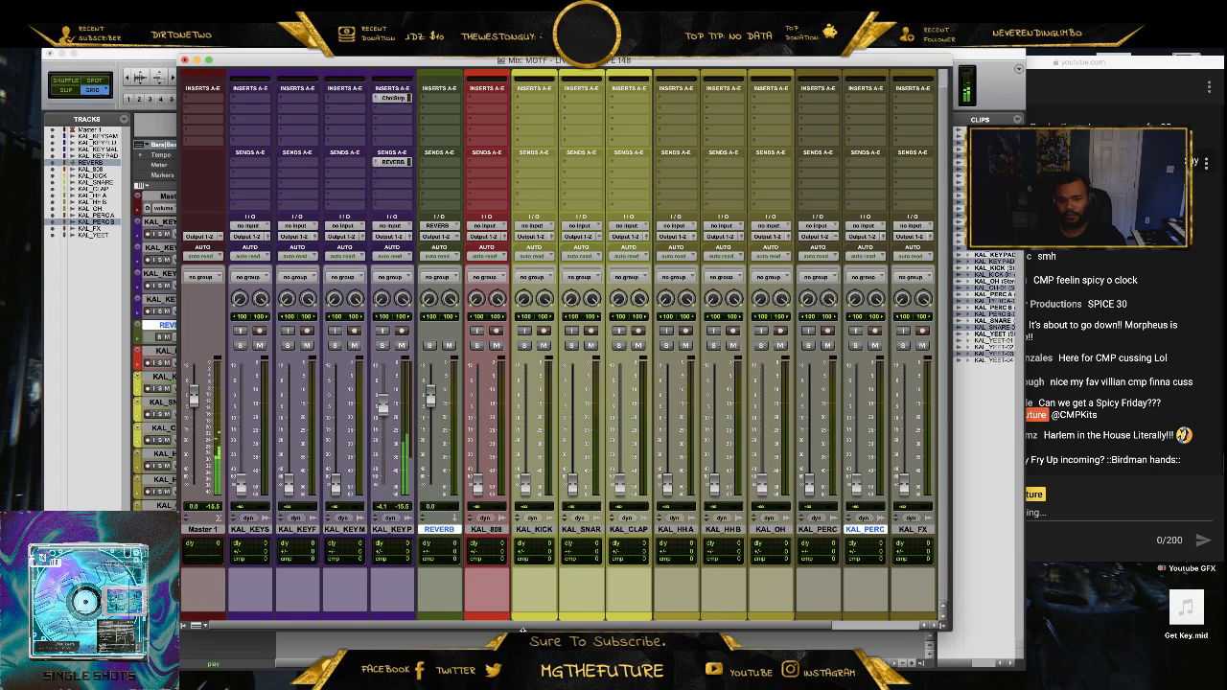
double_click(441, 616)
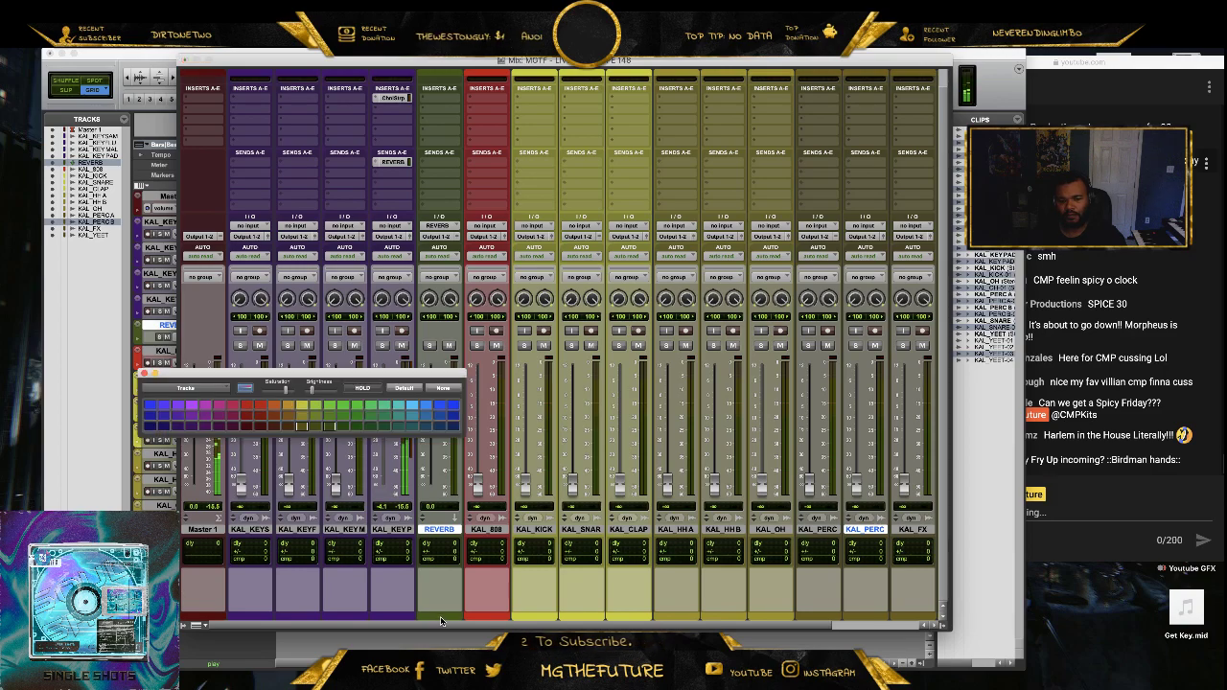
click(452, 408)
click(415, 407)
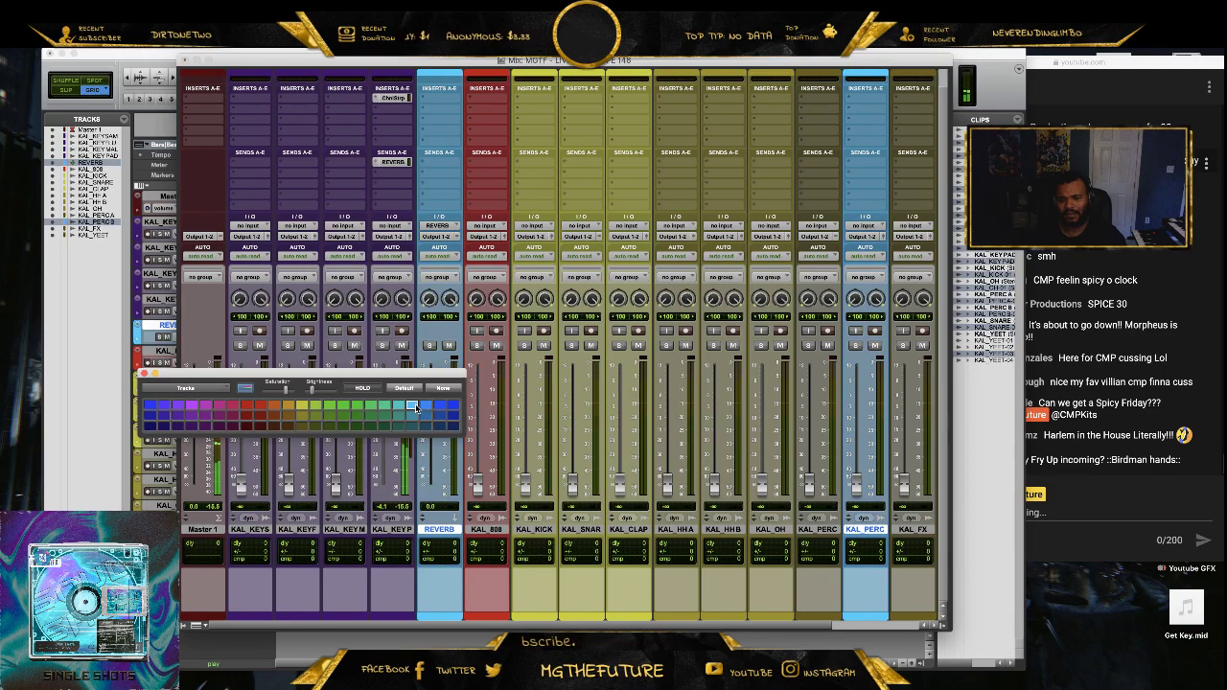
click(146, 373)
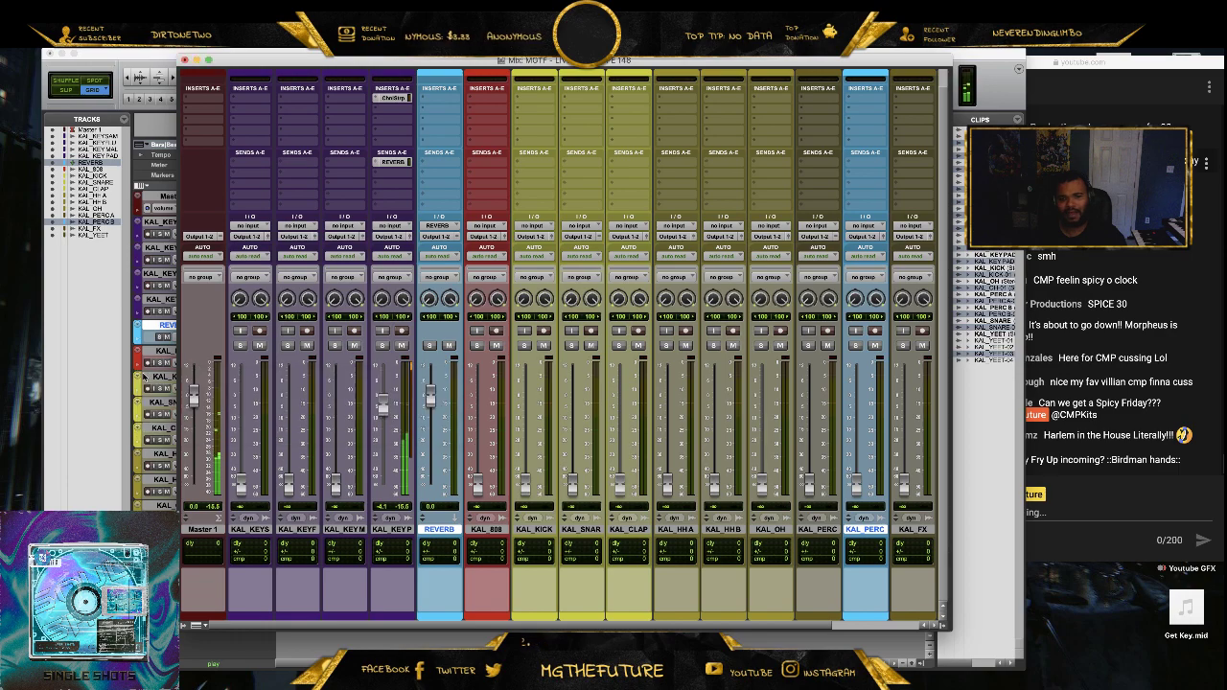
- Recolour only the PERC B track dark yellow to match the other percussion tracks, and close the colour palette
click(872, 529)
double_click(843, 606)
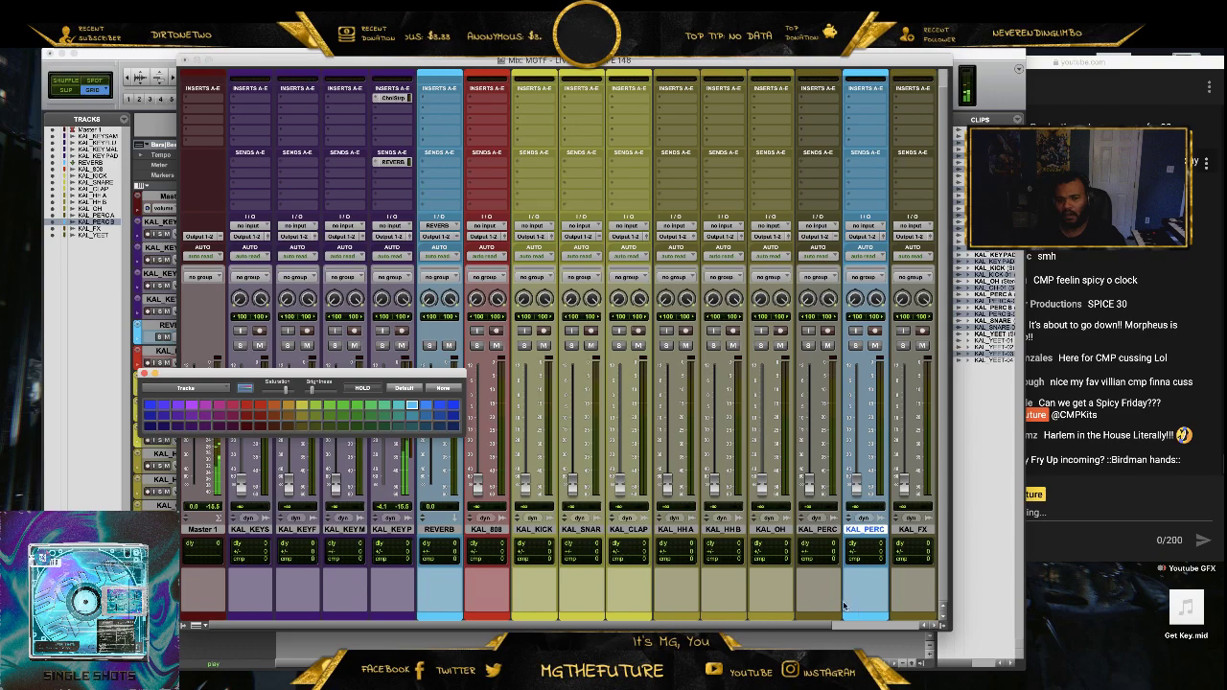
click(303, 427)
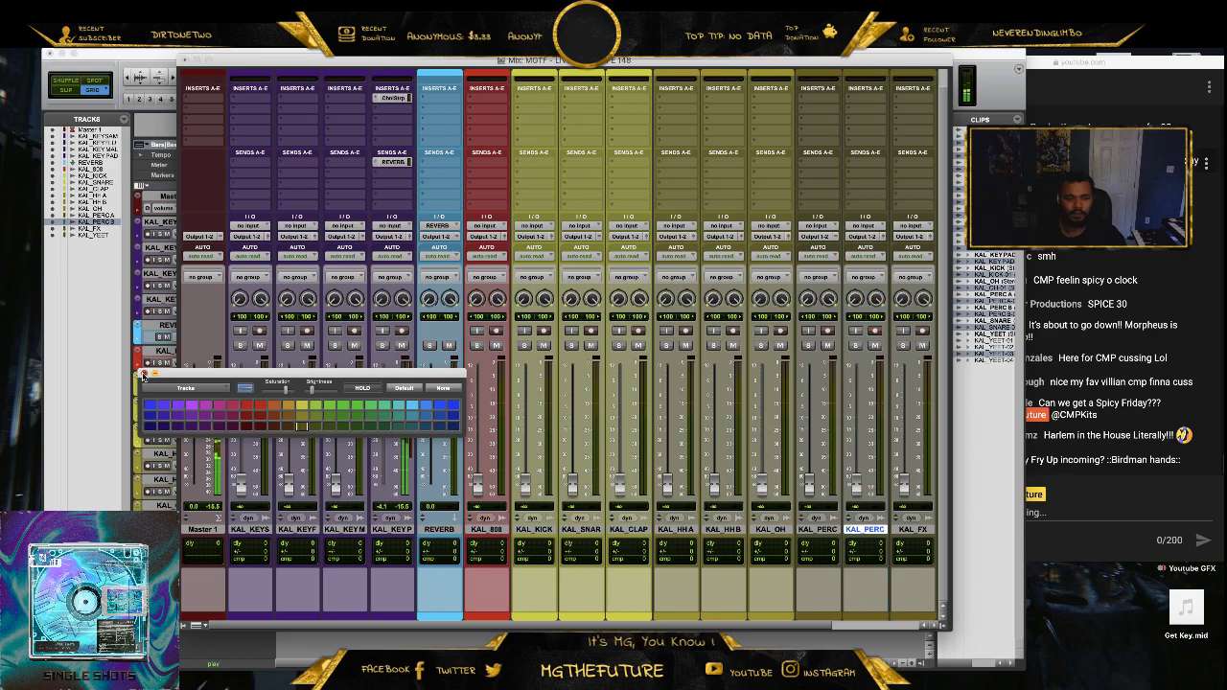
click(144, 374)
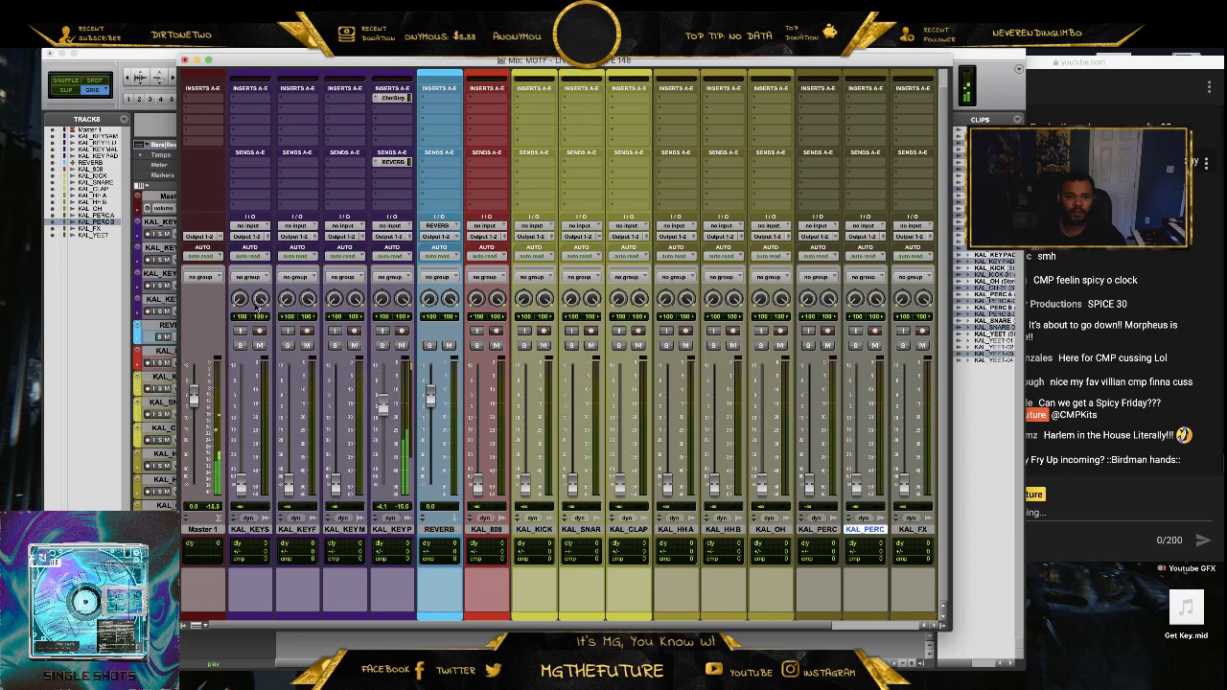
- Insert the stereo D-Verb on the REVERB track, look through its presets, keep the factory default and close the plug-in
click(439, 100)
mouse_move(561, 132)
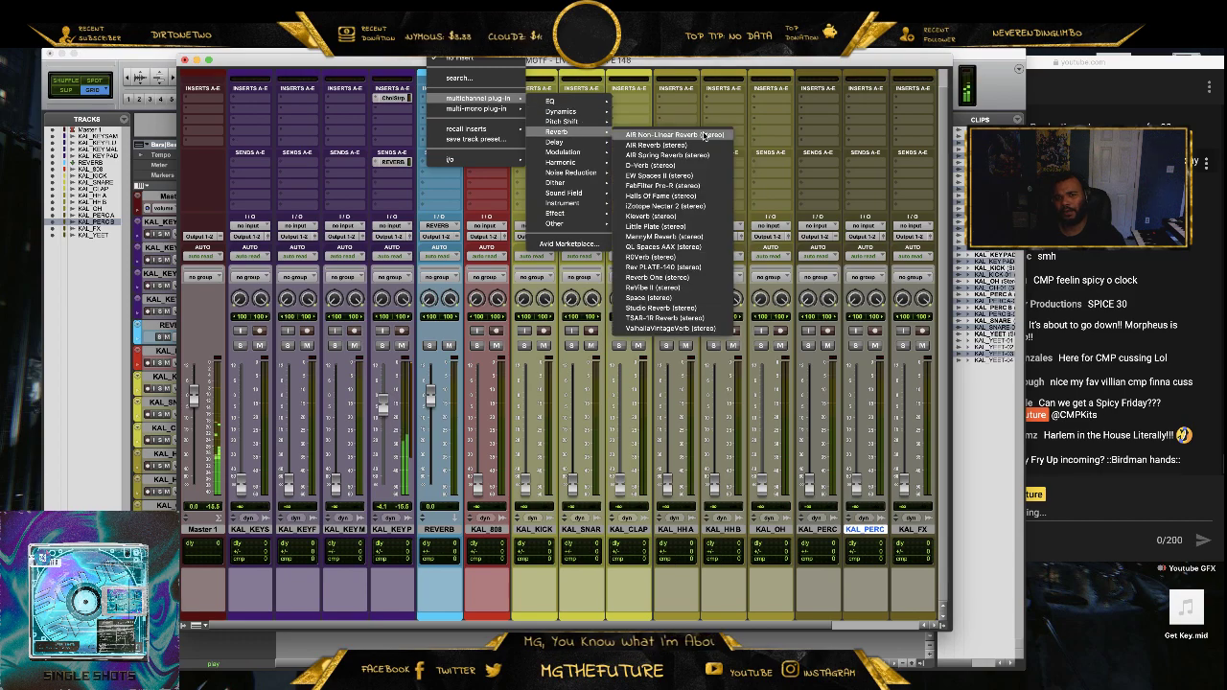
click(681, 169)
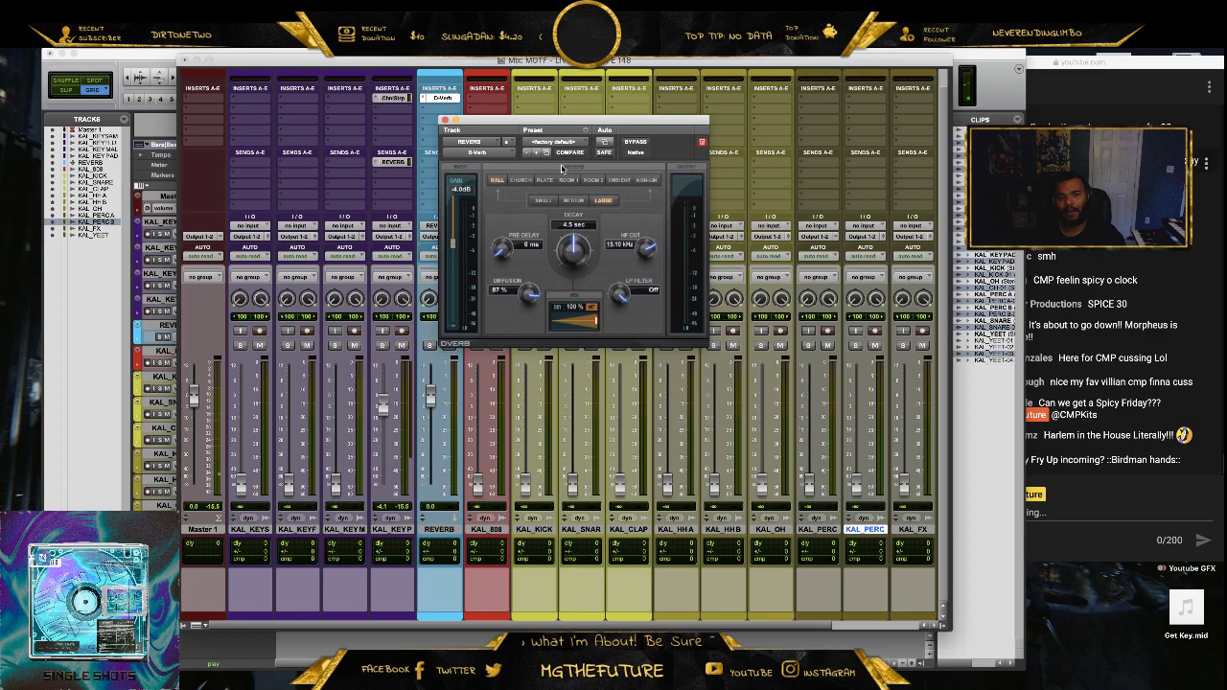
click(556, 142)
scroll(571, 84, up, 5)
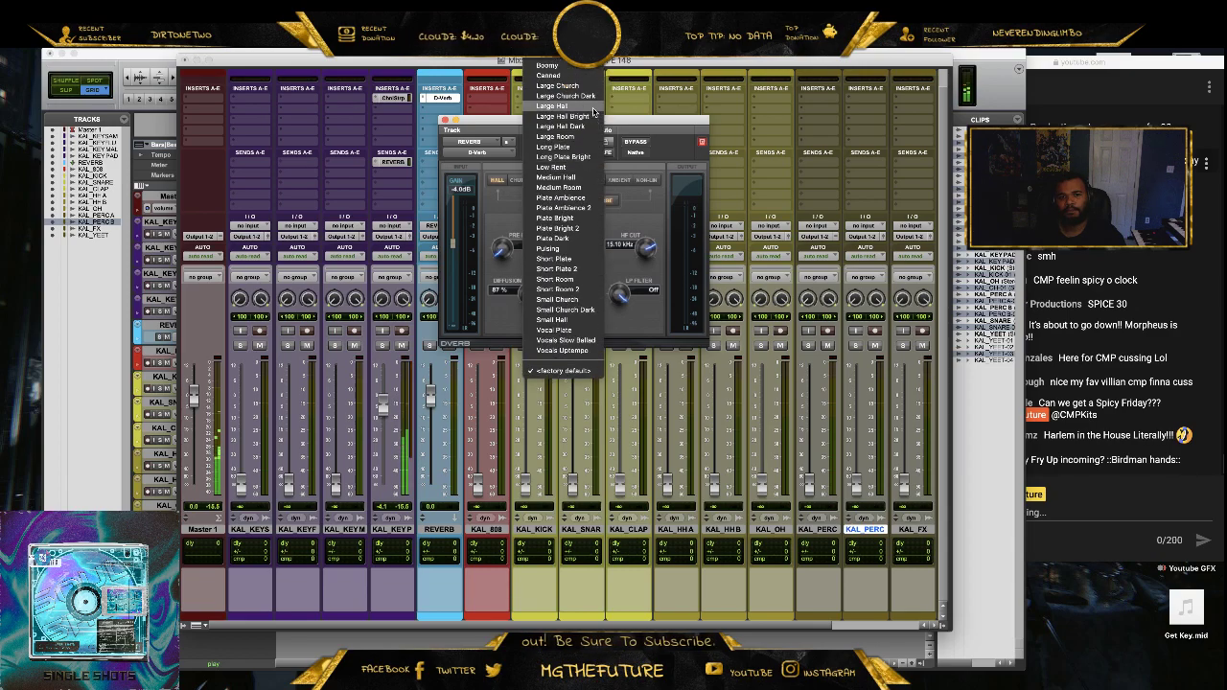
click(575, 125)
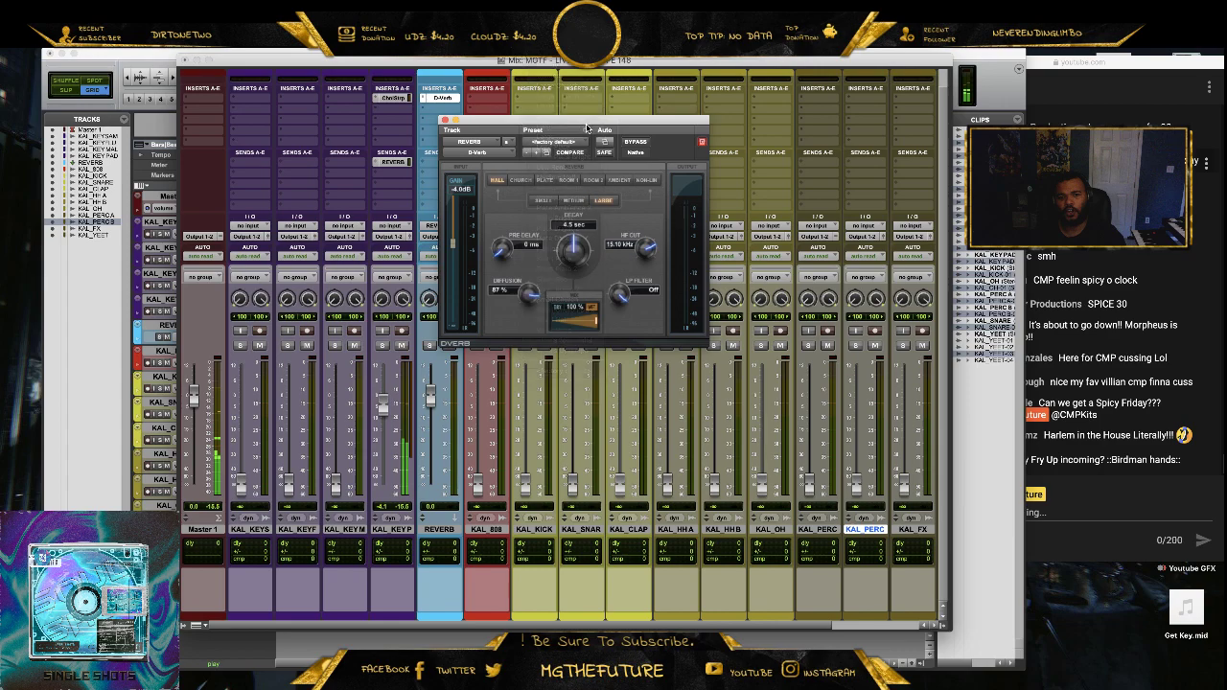
click(445, 121)
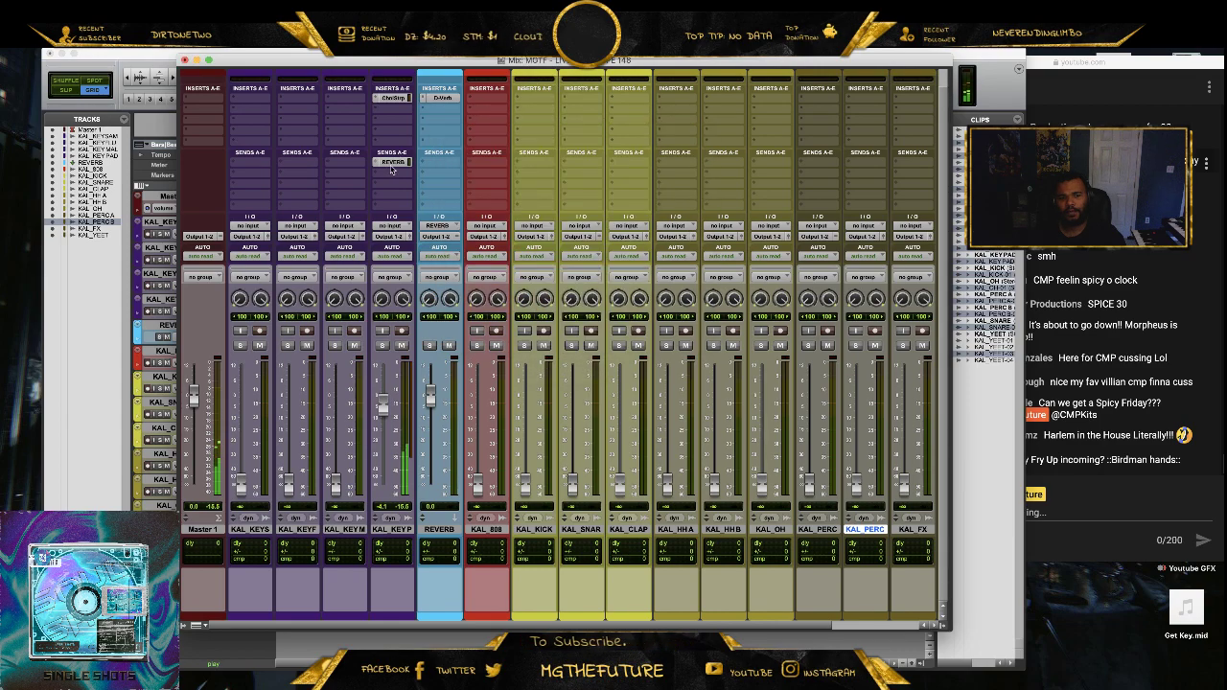
- Raise the KEY PAD send level to REVERB, and move the REVERB track directly after Master 1
click(393, 164)
drag(406, 414, 408, 352)
click(394, 169)
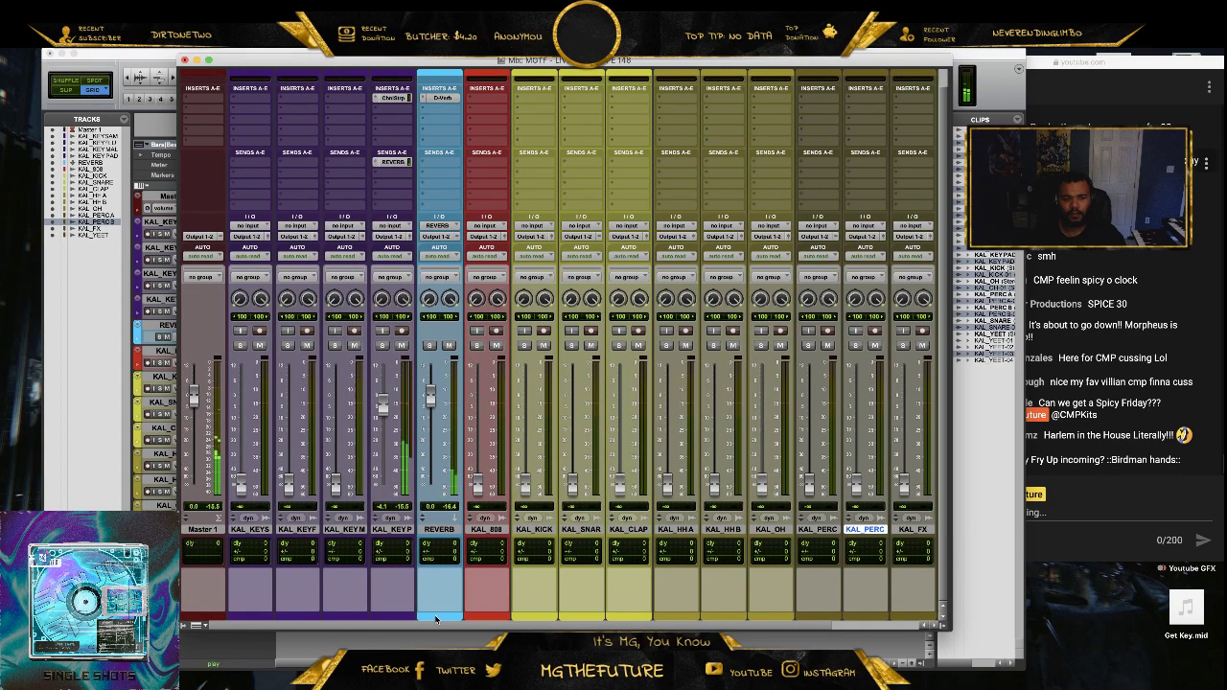
drag(439, 530, 233, 530)
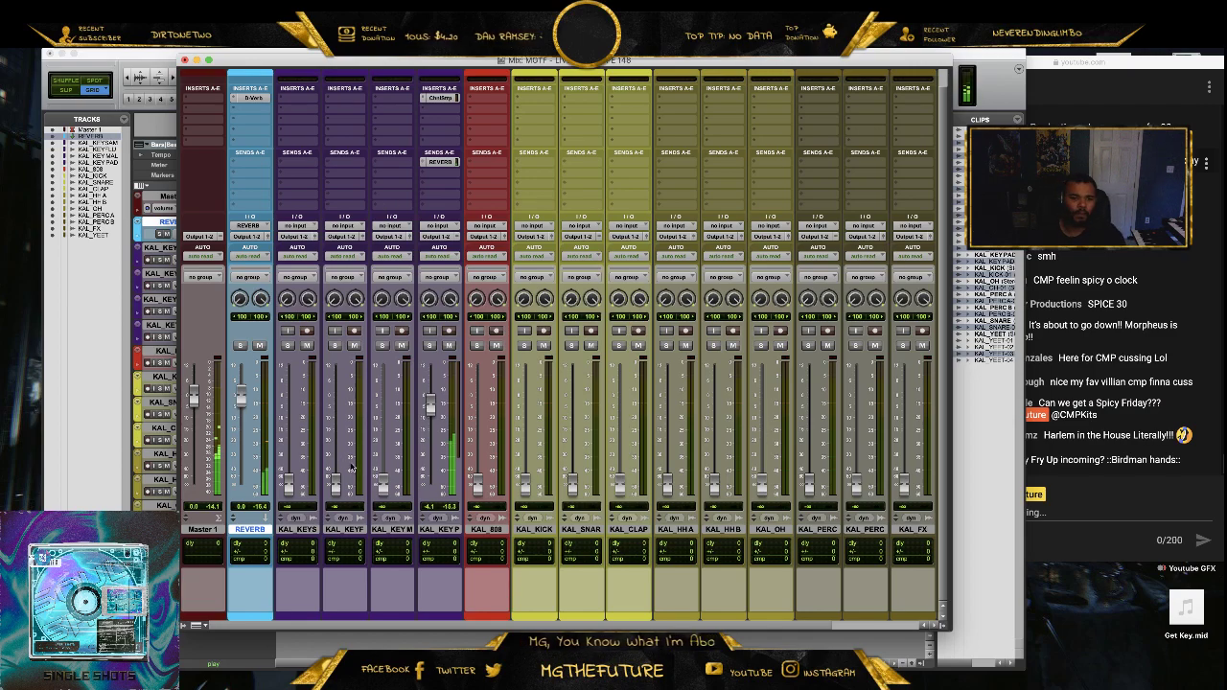
- Bring up the key faders, with KEY SAMPLE at -12.9 dB, KEY FLUTE at -15.8 dB and KEY MAL kept lower
drag(382, 482, 381, 454)
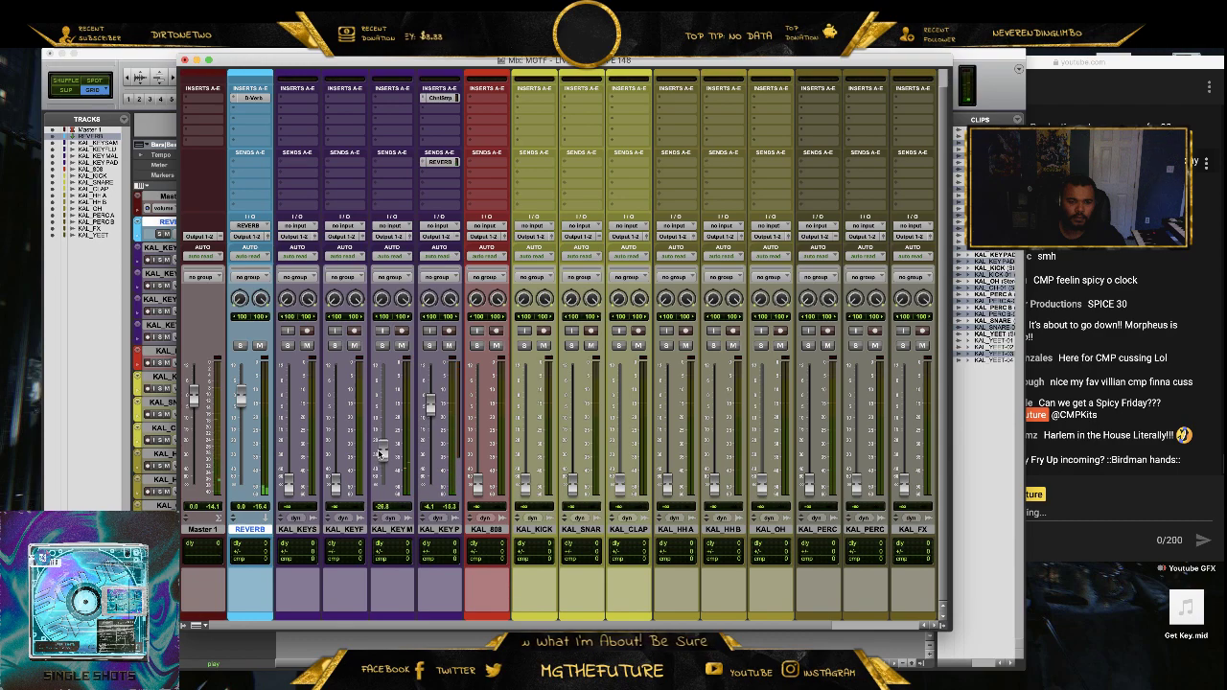
drag(289, 484, 334, 432)
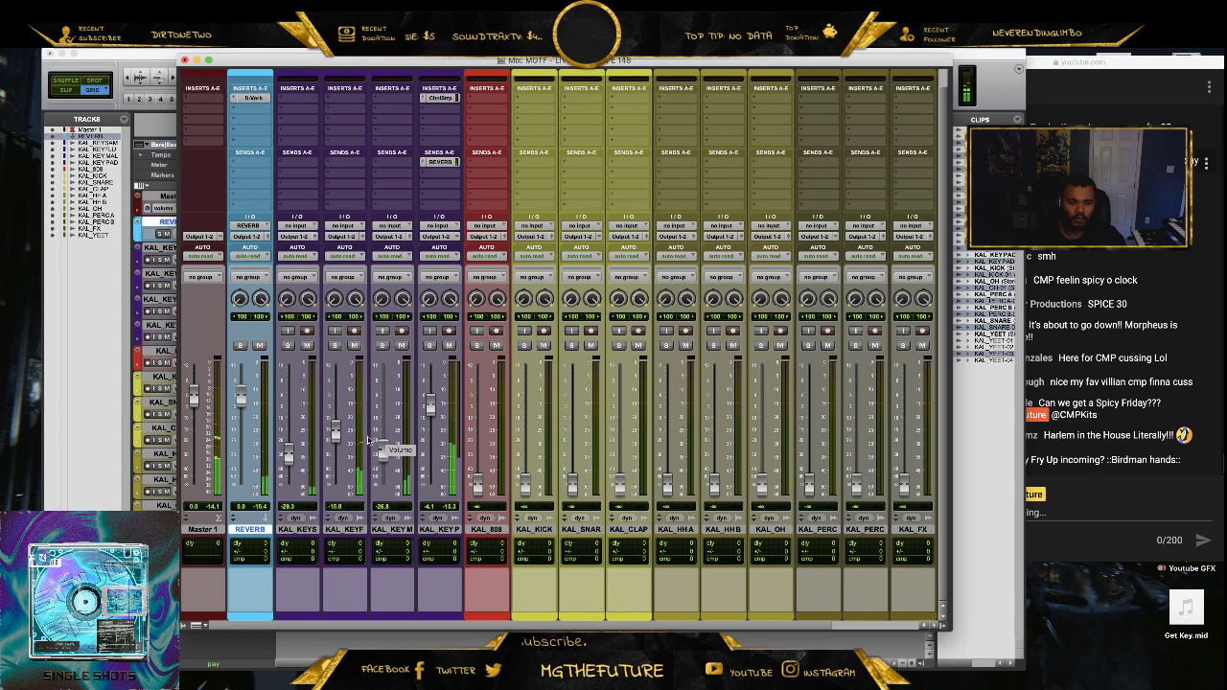
drag(293, 458, 292, 425)
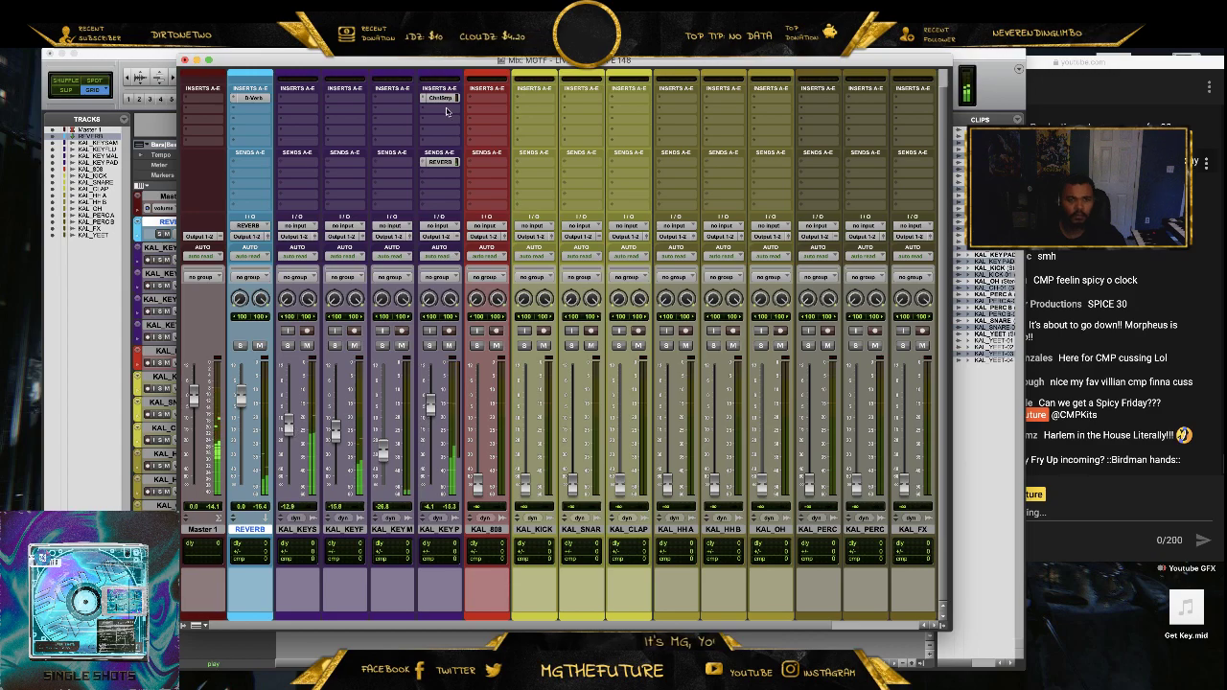
- Copy the Channel Strip insert and REVERB send from KEY PAD to KEY SAMPLE, checking the track in solo
drag(444, 99, 300, 99)
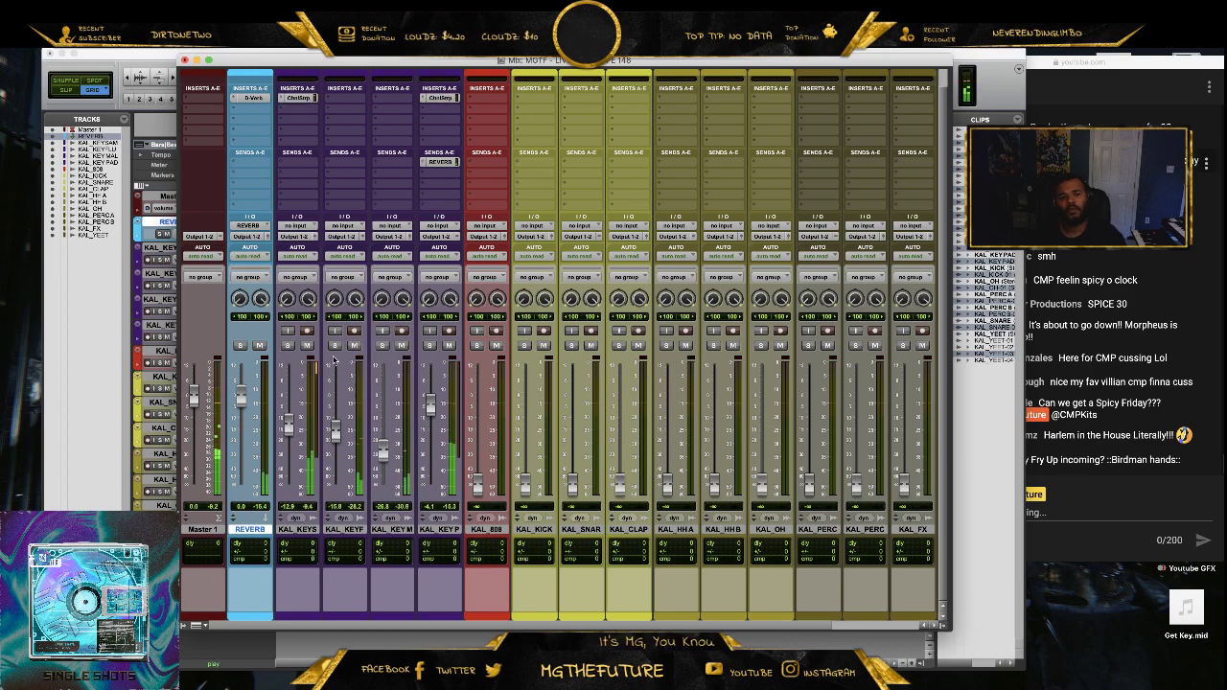
click(287, 345)
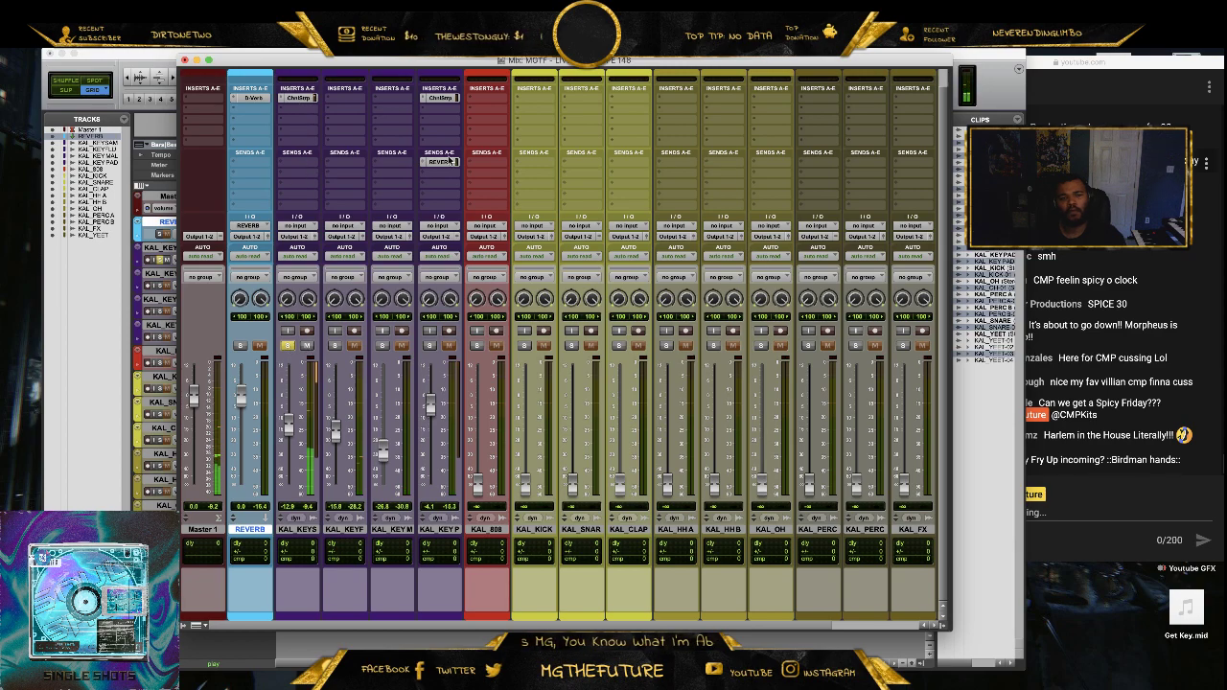
drag(320, 170, 298, 165)
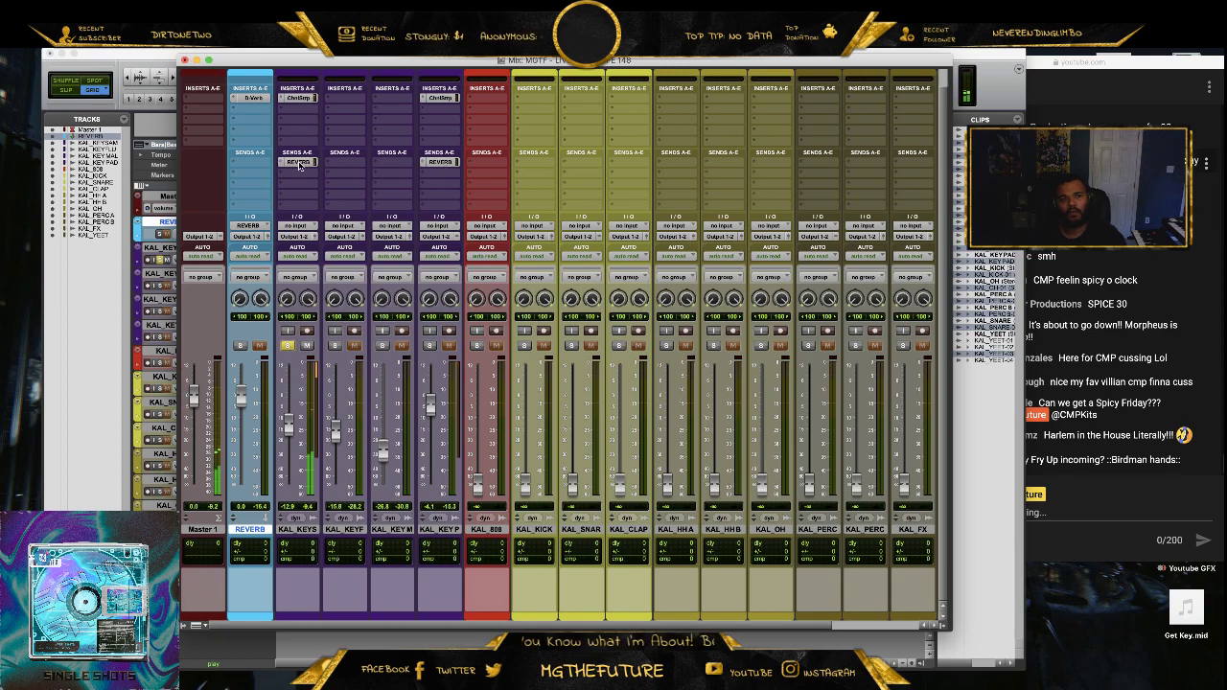
click(299, 164)
click(392, 171)
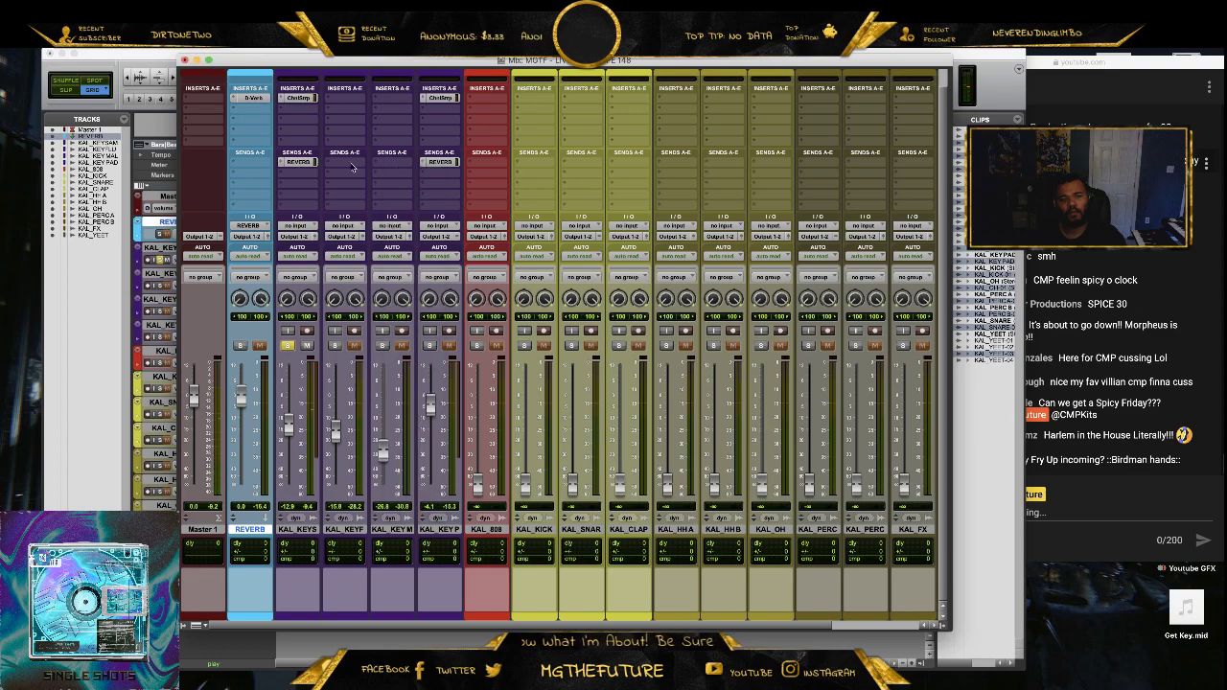
click(289, 345)
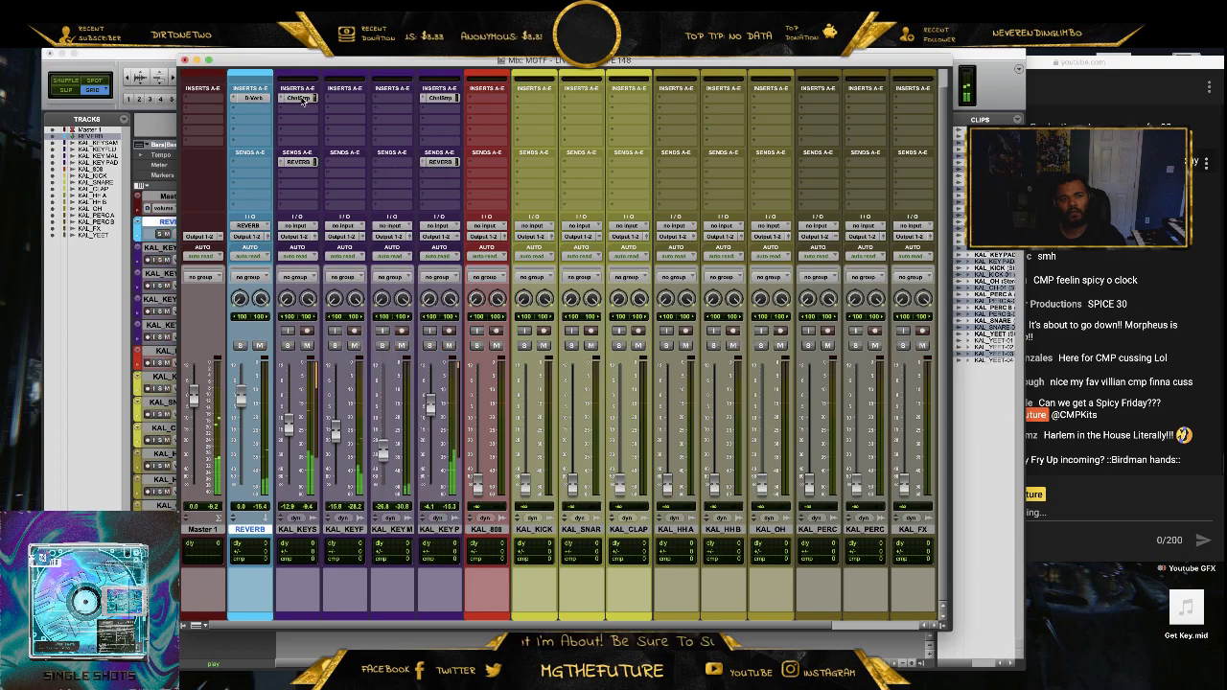
- In KEY SAMPLE's Channel Strip, raise the compressor threshold to about -14 dB and cut 2.2 dB at 322.5 Hz with Q 2.29, listening in solo
click(299, 99)
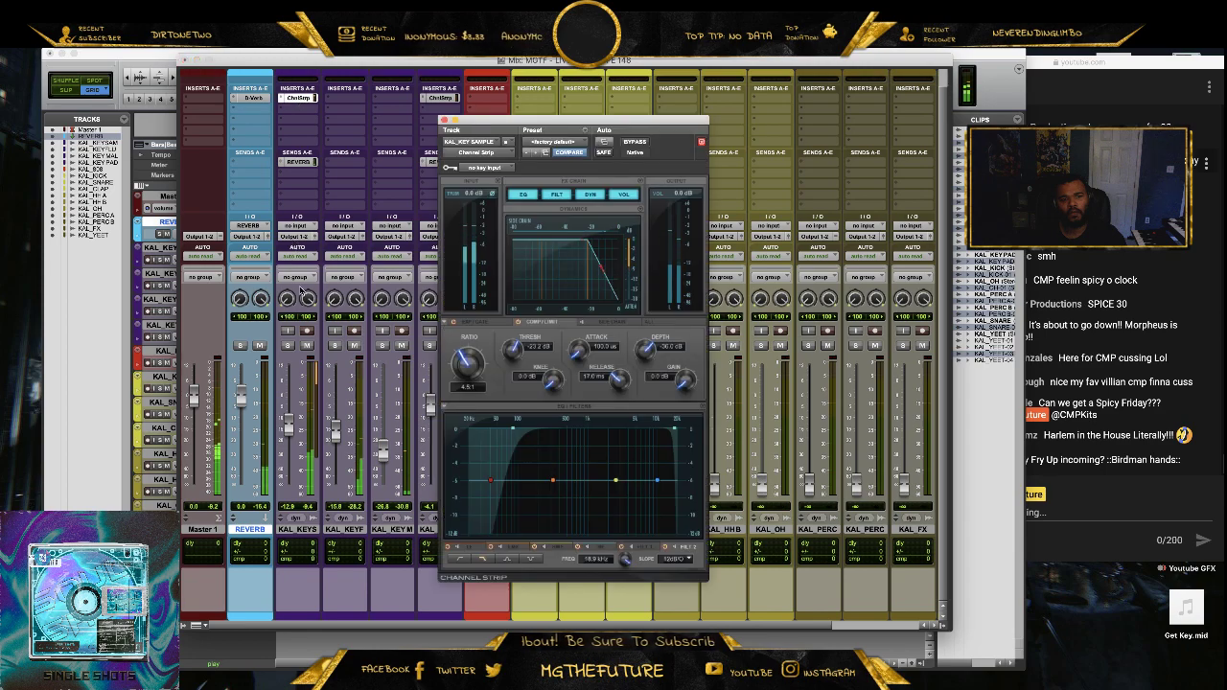
click(289, 345)
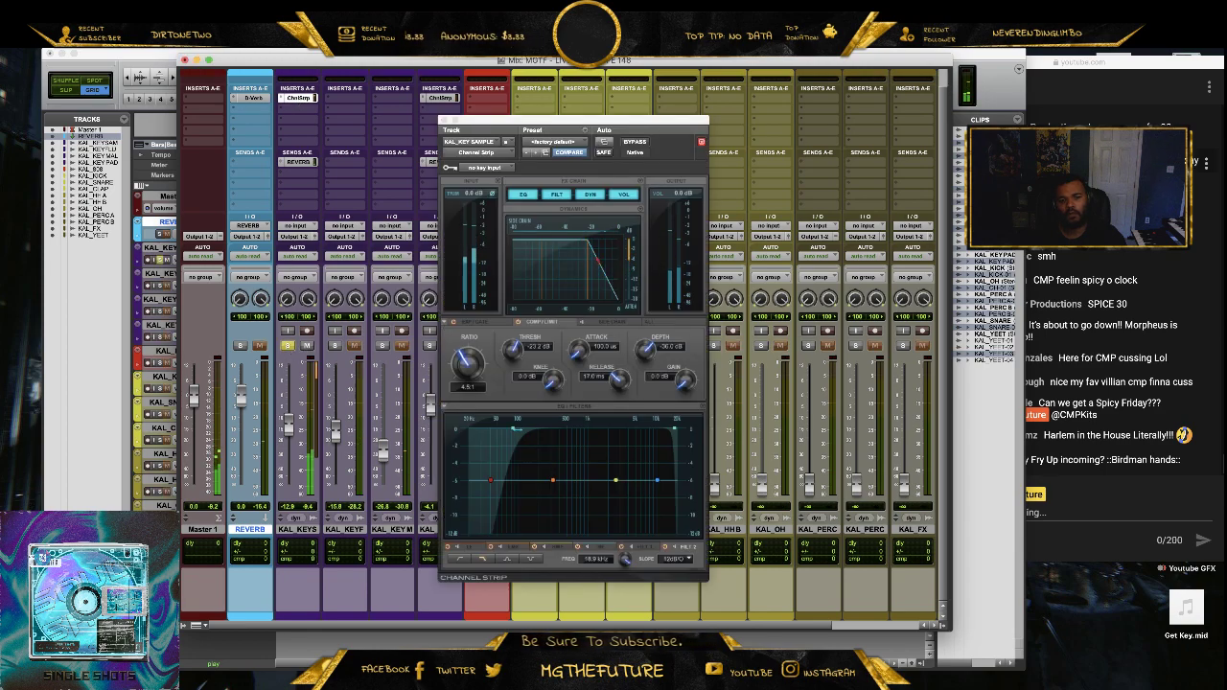
drag(507, 361, 511, 338)
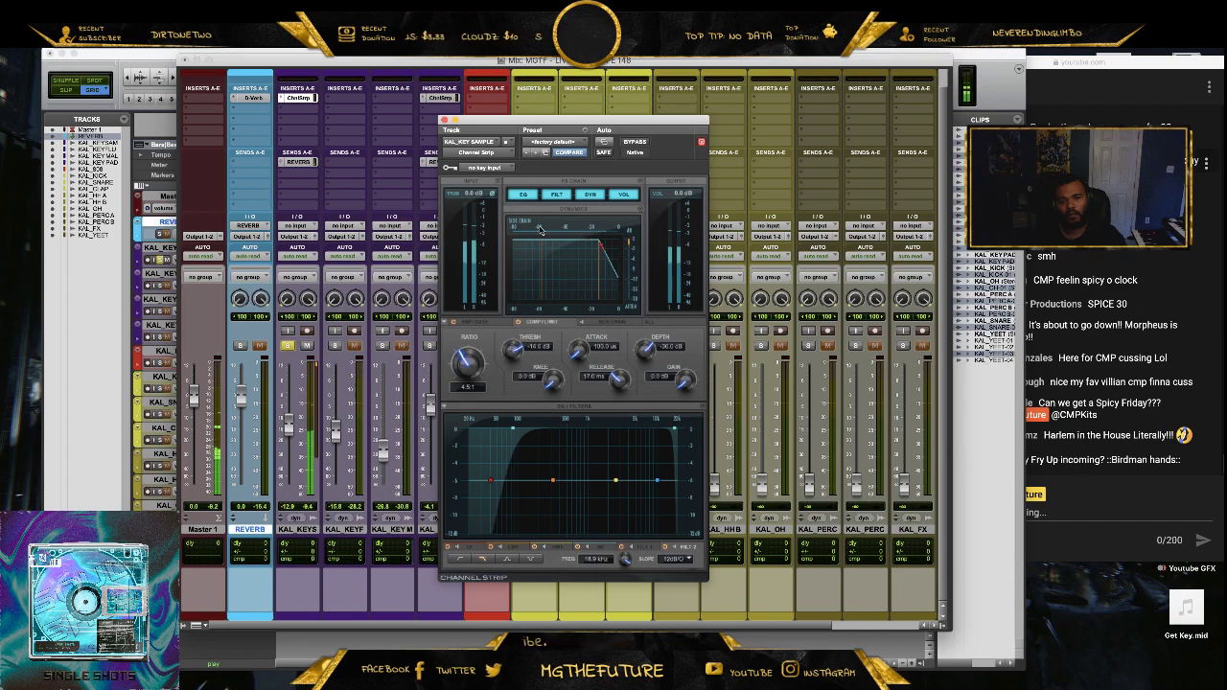
drag(554, 480, 552, 489)
drag(694, 566, 693, 541)
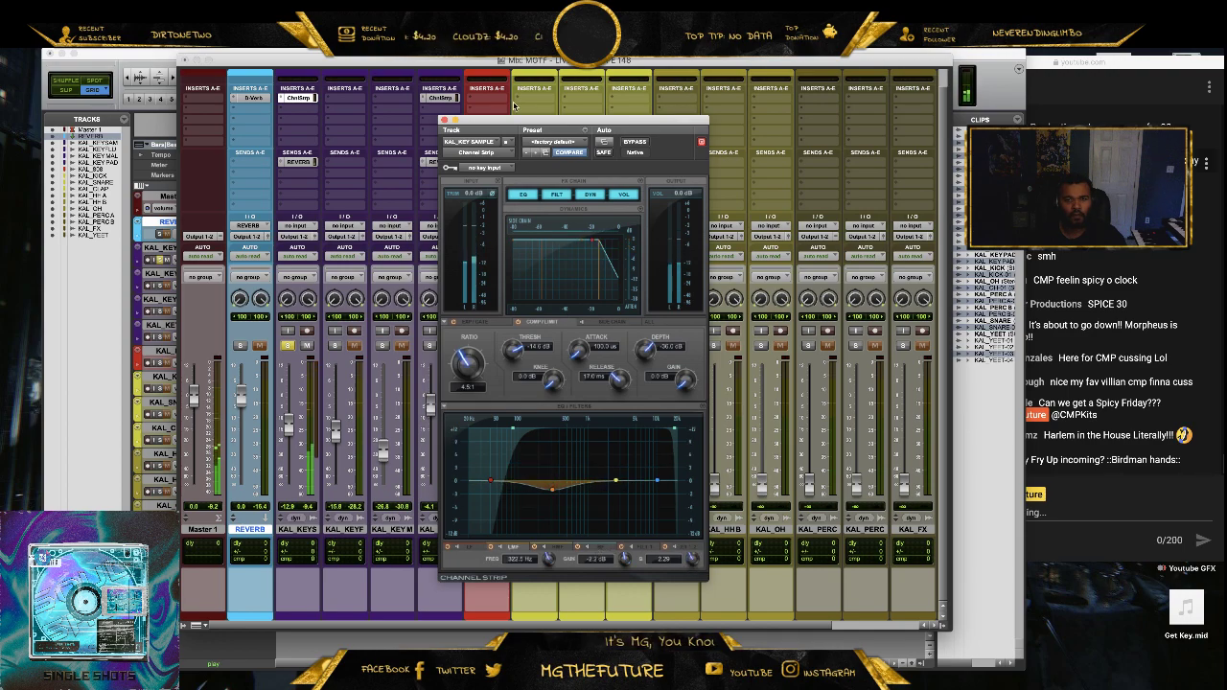
click(443, 120)
click(288, 346)
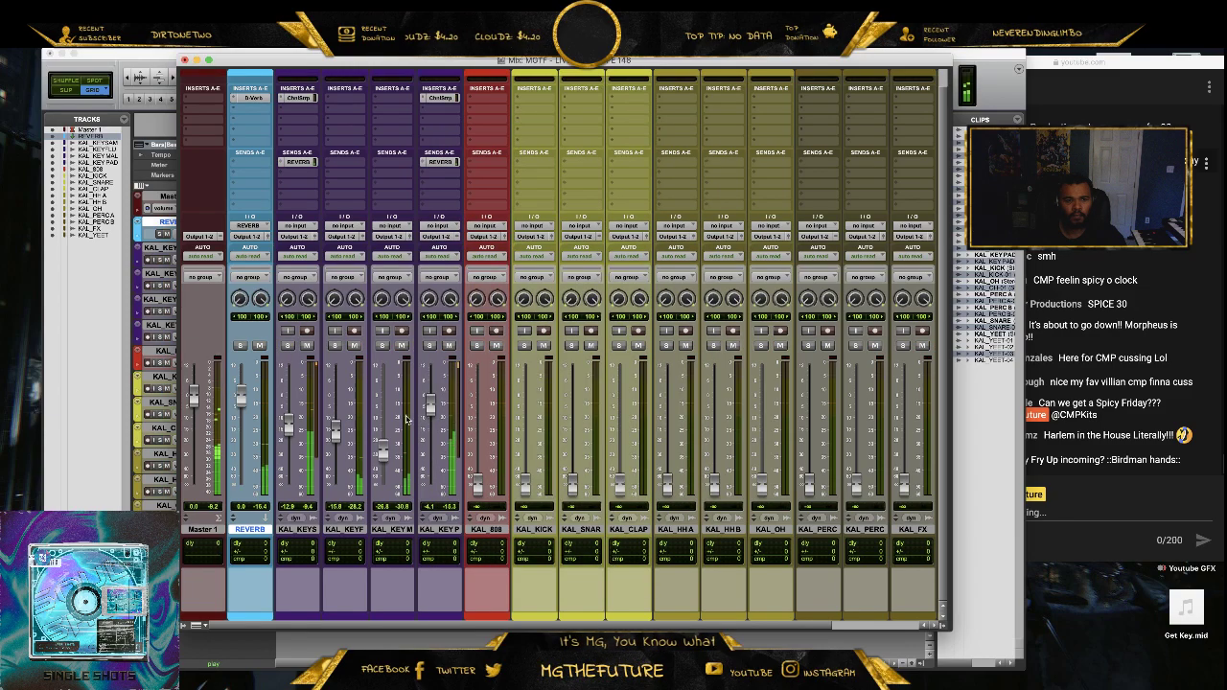
- Lower the KEY PAD fader to about -8.5 dB, and raise the soloed KEY FLUTE fader to -9.7 dB
drag(430, 404, 428, 419)
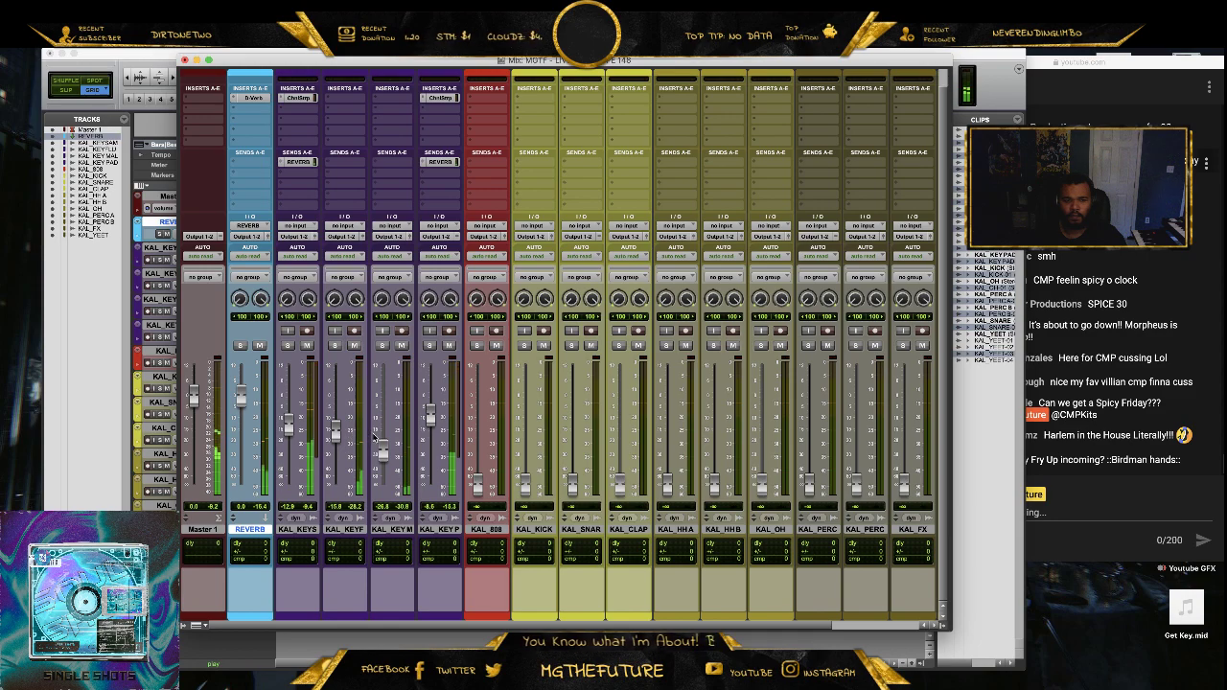
click(335, 345)
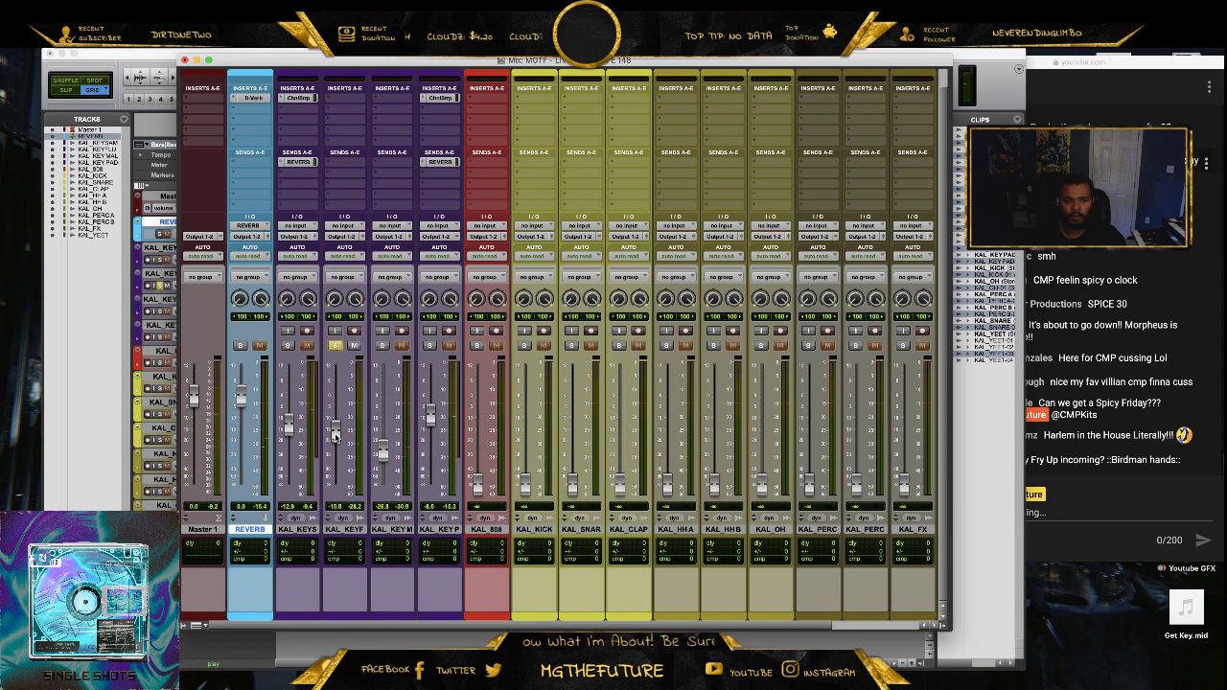
drag(334, 425, 335, 422)
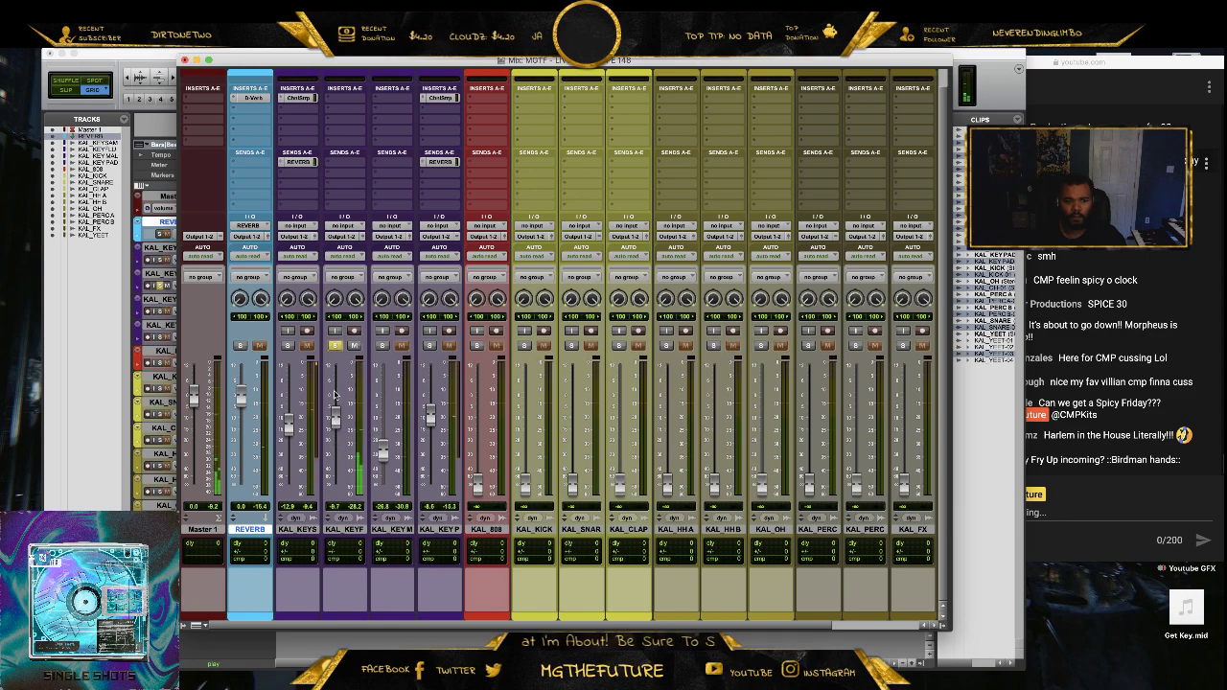
- Copy KEY SAMPLE's Channel Strip to KEY FLUTE with the threshold lowered to about -29 dB, then centre the track's panning and unsolo it
drag(293, 99, 346, 102)
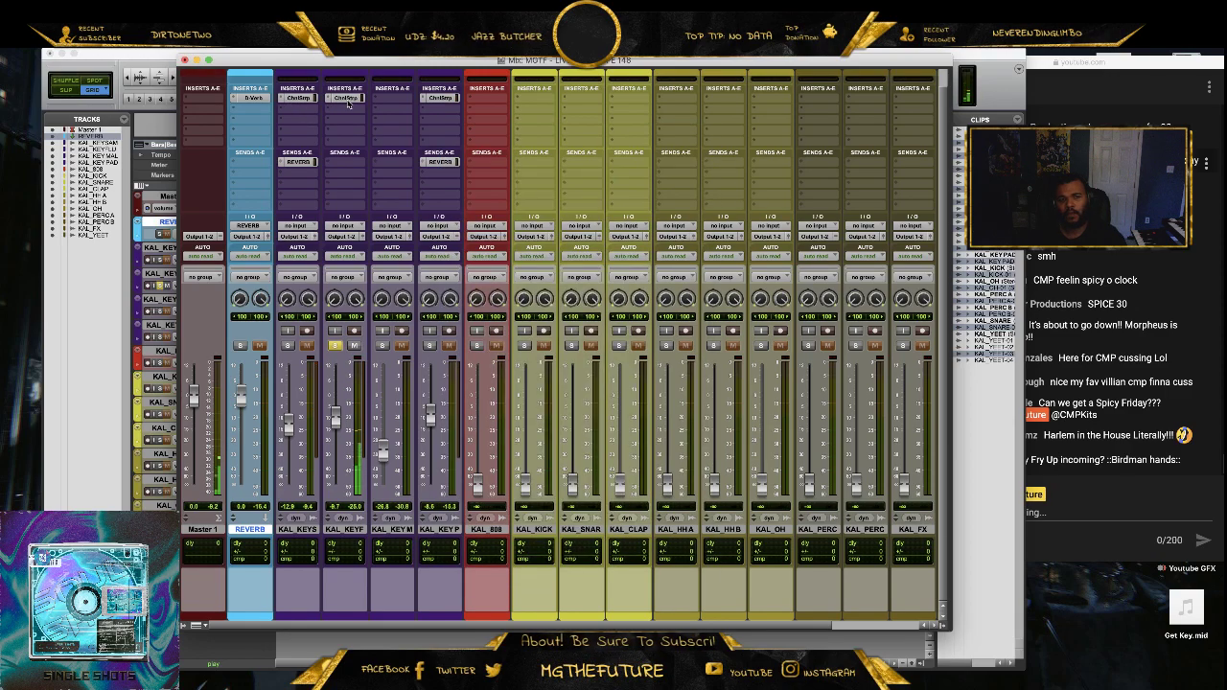
click(349, 99)
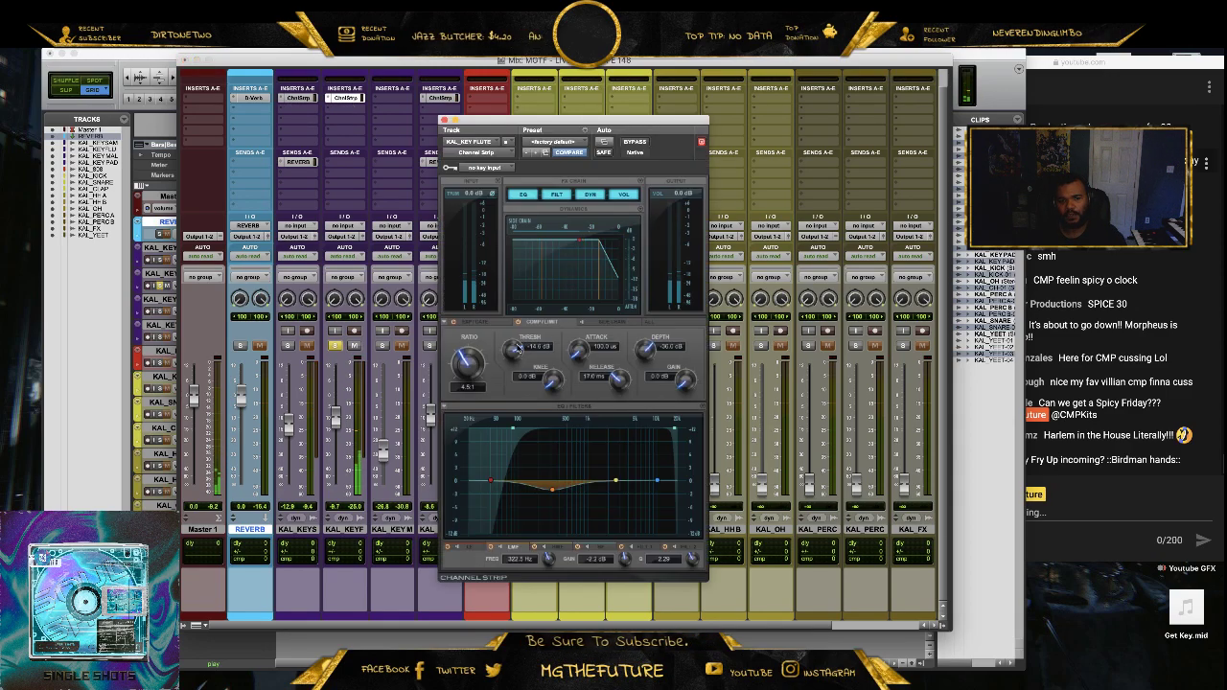
drag(515, 347, 512, 364)
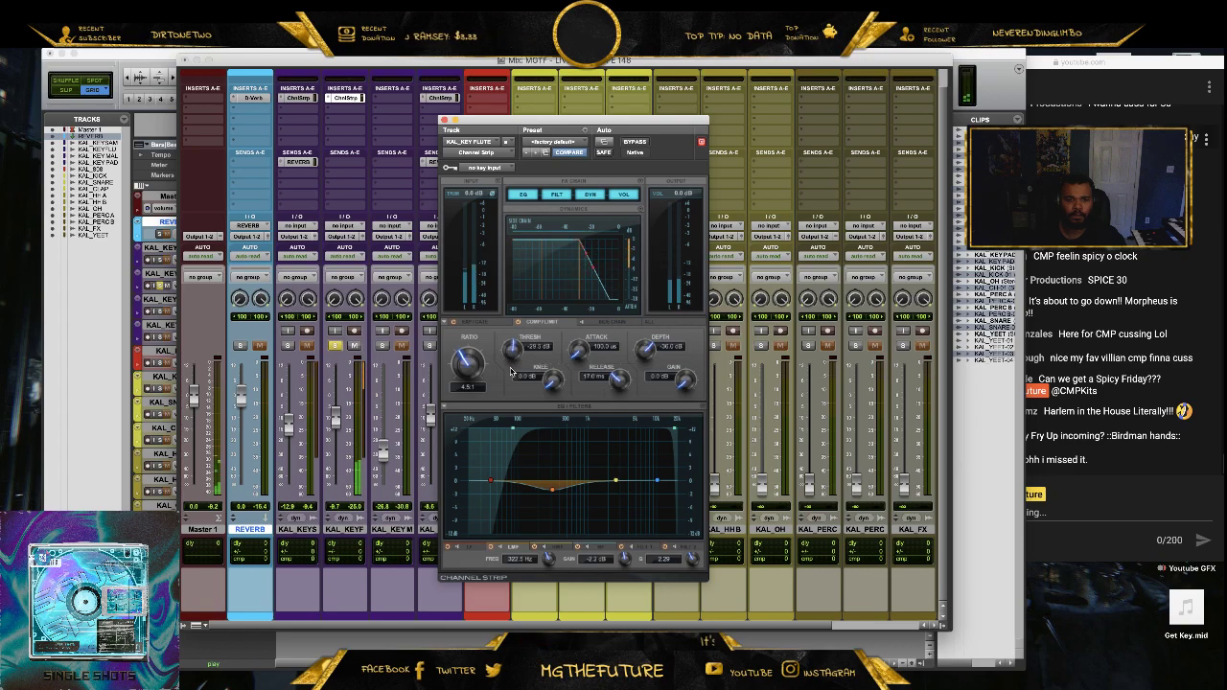
click(442, 121)
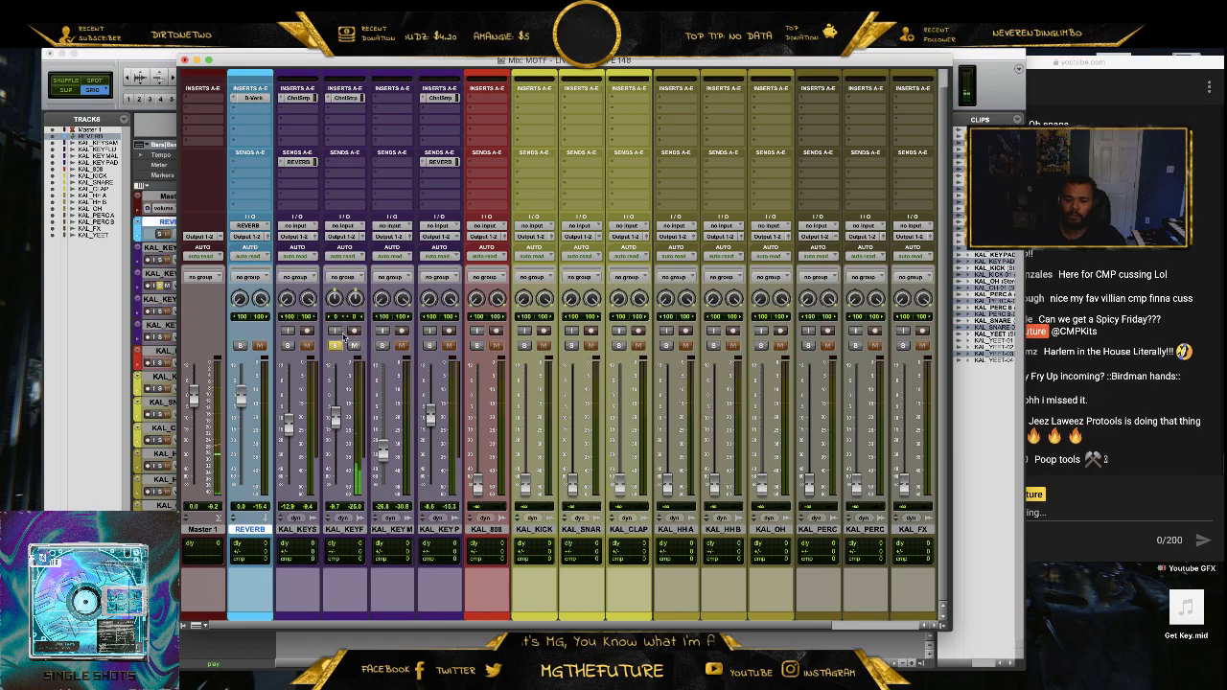
click(335, 345)
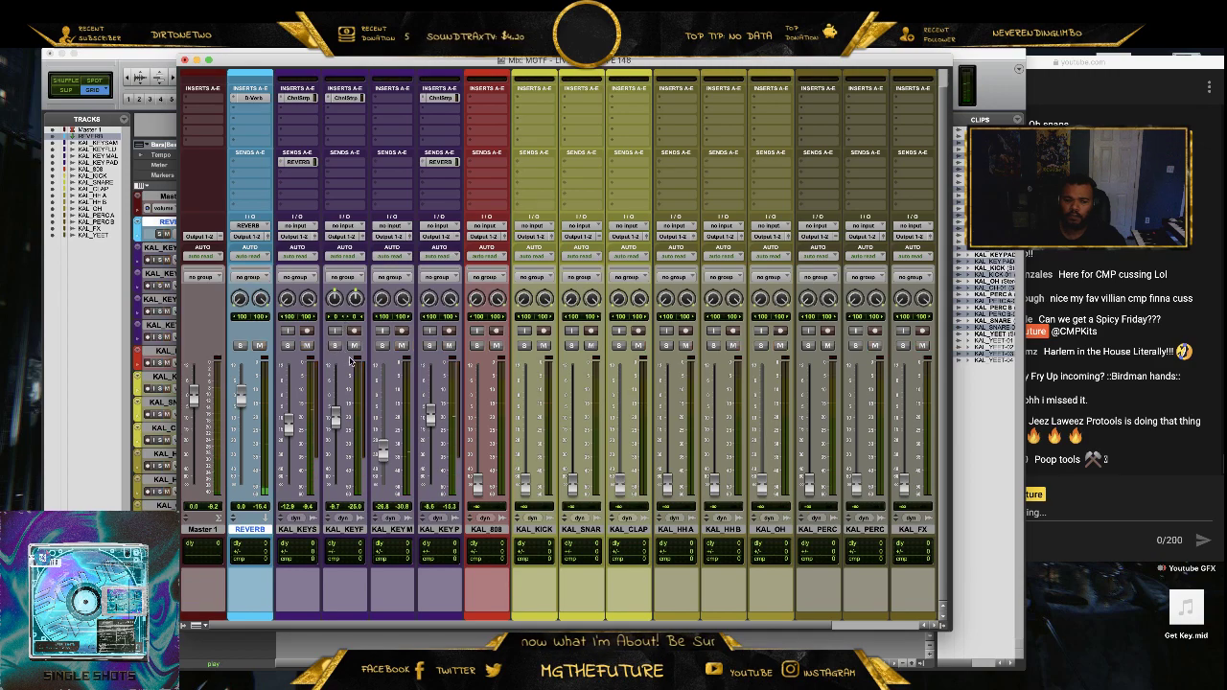
- Balance KEY MAL at about -13 dB with narrower panning and KEY PAD at -11.5 dB, and copy Channel Strip to KEY MAL
drag(384, 452, 389, 430)
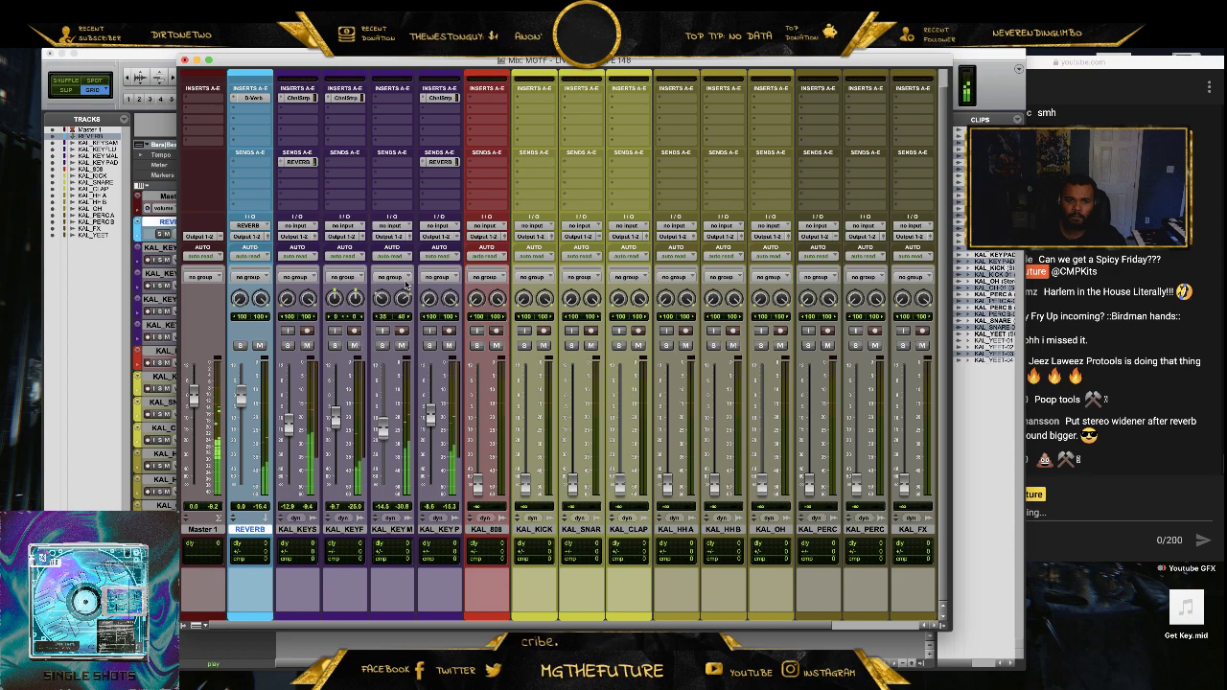
drag(430, 415, 383, 431)
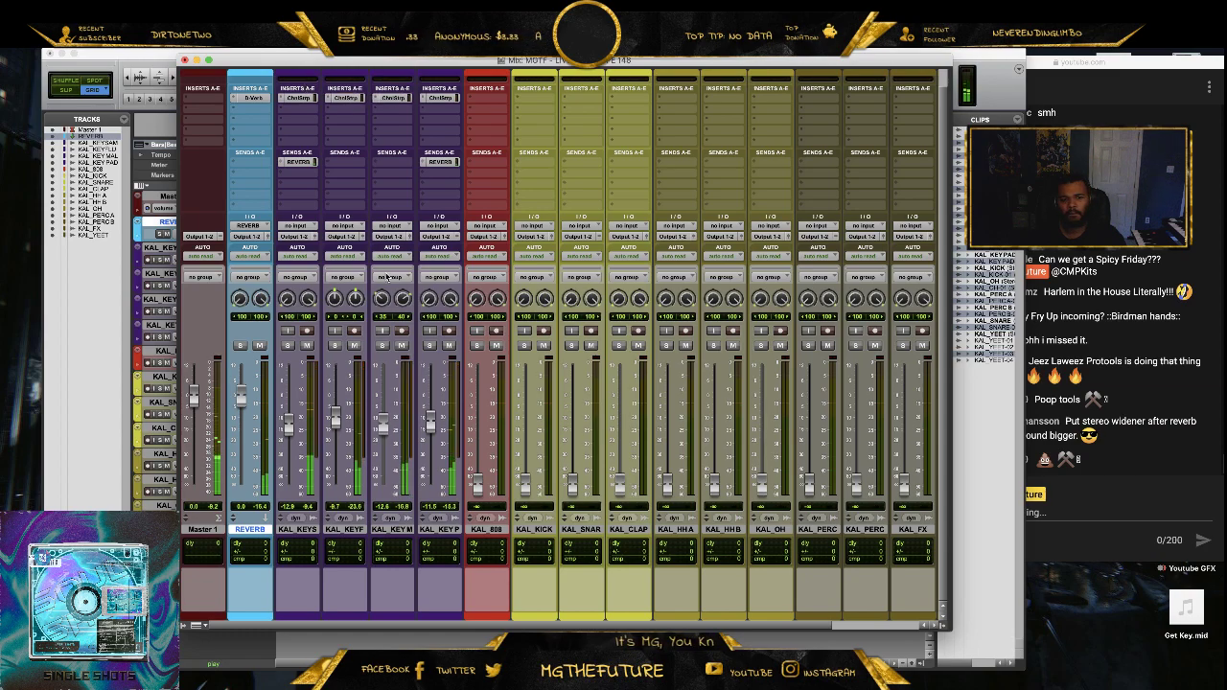
- With KEY MAL and KEY FLUTE soloed, set KEY MAL's Channel Strip threshold to about -22 dB and its EQ cut to about 3 dB at 401 Hz
click(383, 345)
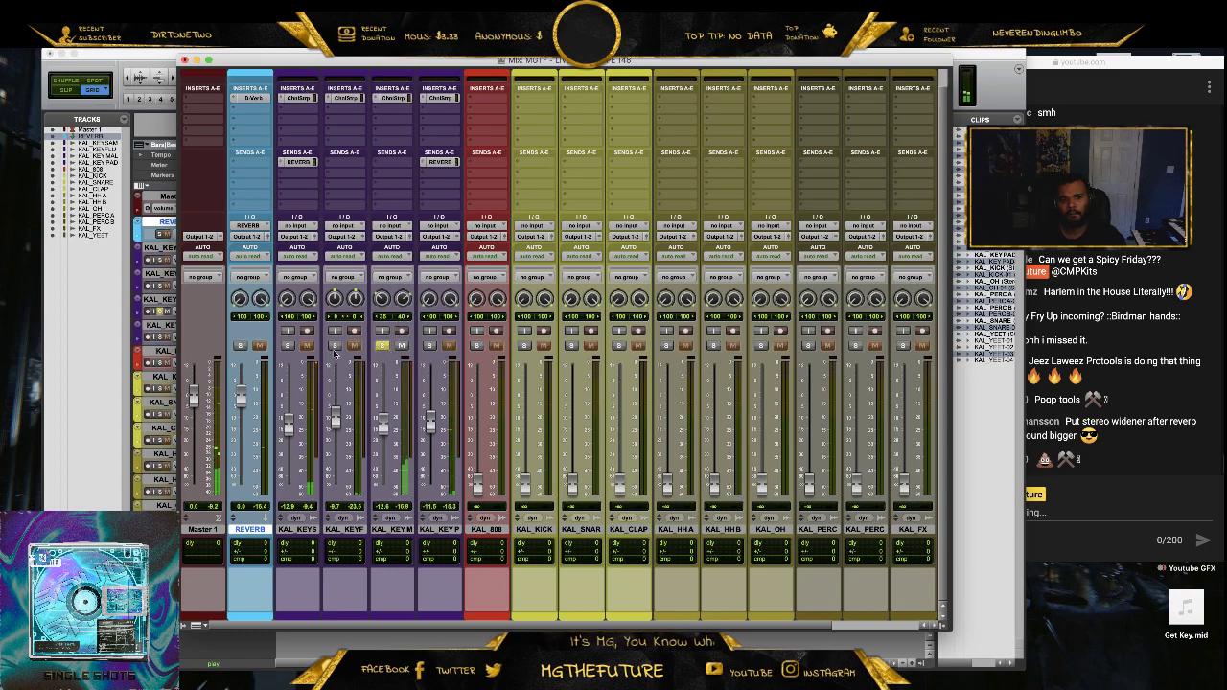
click(335, 345)
click(389, 98)
click(390, 99)
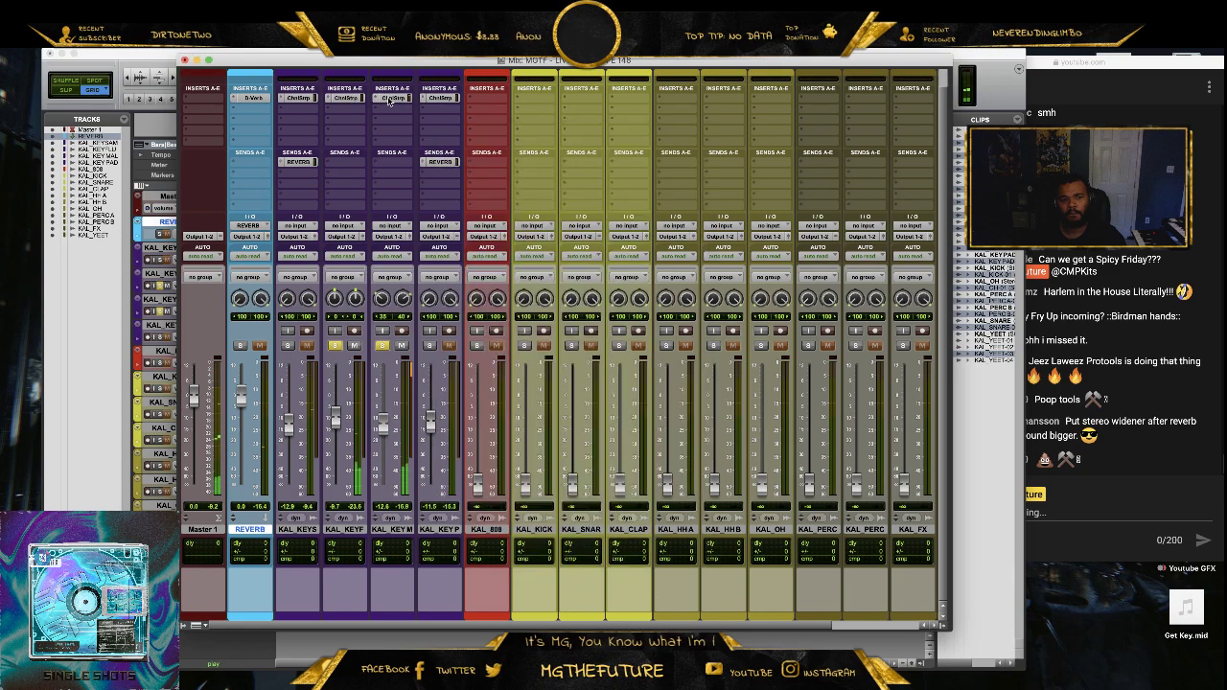
click(389, 99)
mouse_move(512, 353)
mouse_down()
mouse_move(510, 338)
mouse_move(504, 354)
mouse_up()
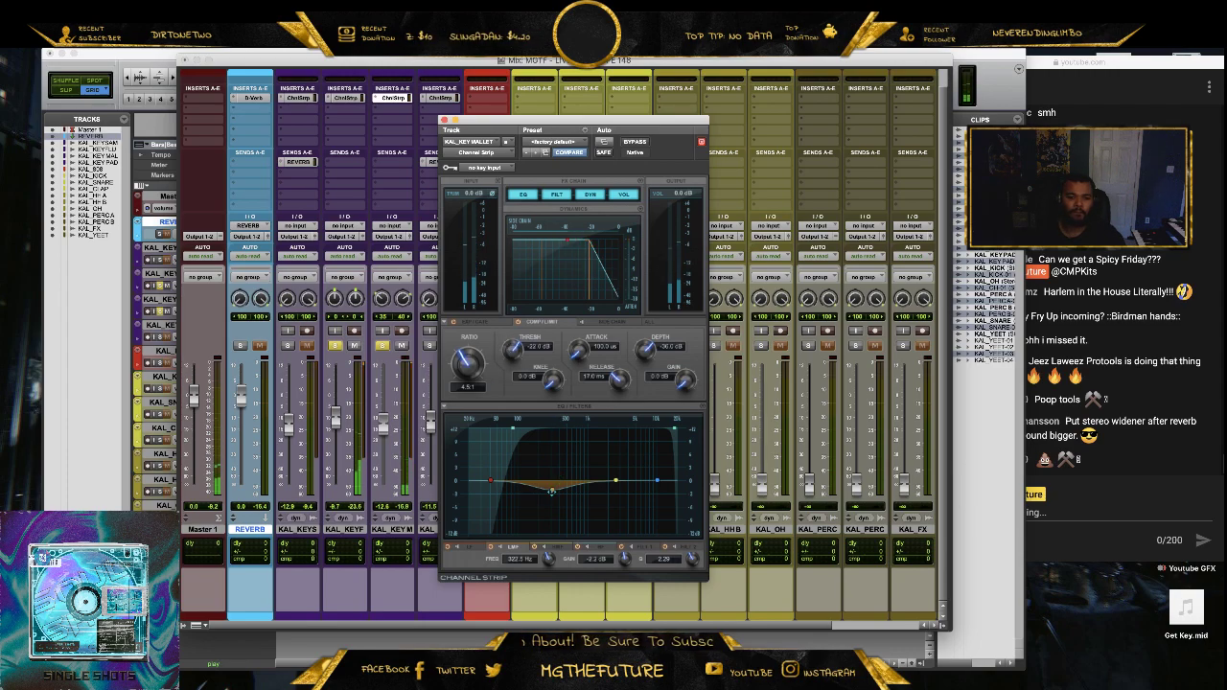
mouse_move(552, 491)
mouse_down()
mouse_move(585, 491)
mouse_move(538, 492)
mouse_move(557, 495)
mouse_up()
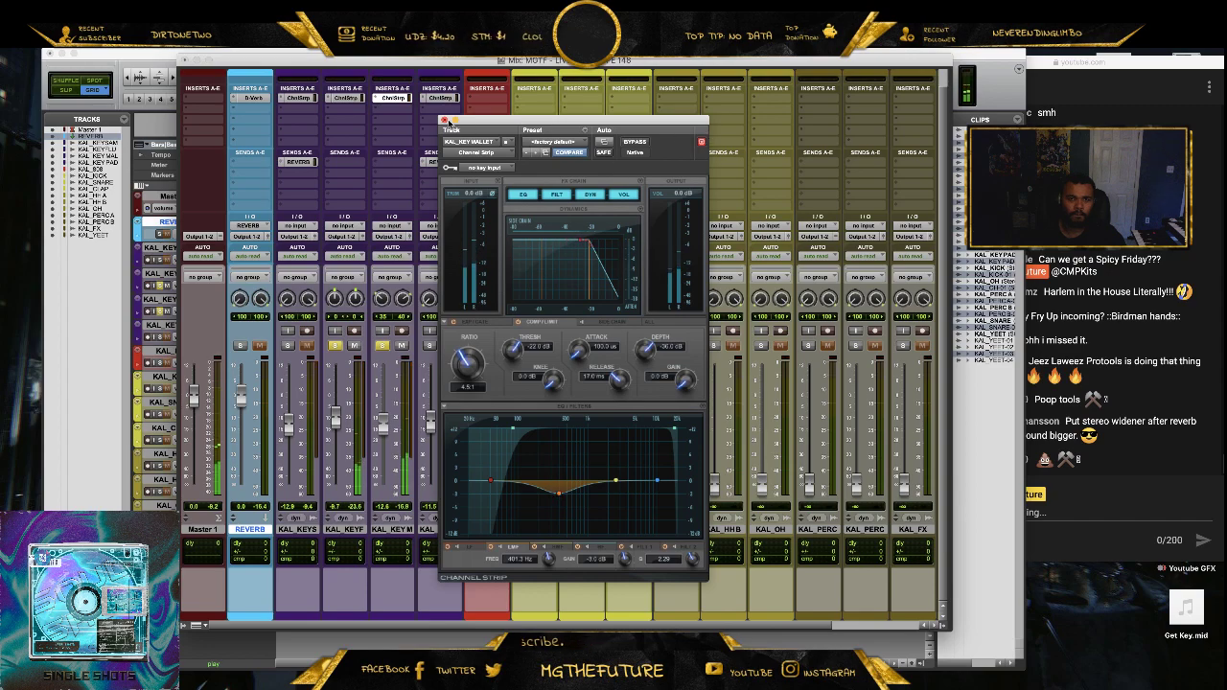
click(445, 121)
- Copy the REVERB send to KEY FLUTE and KEY MAL, unsolo both tracks, and lower KEY FLUTE's send to about -11.8 dB
drag(301, 166, 397, 168)
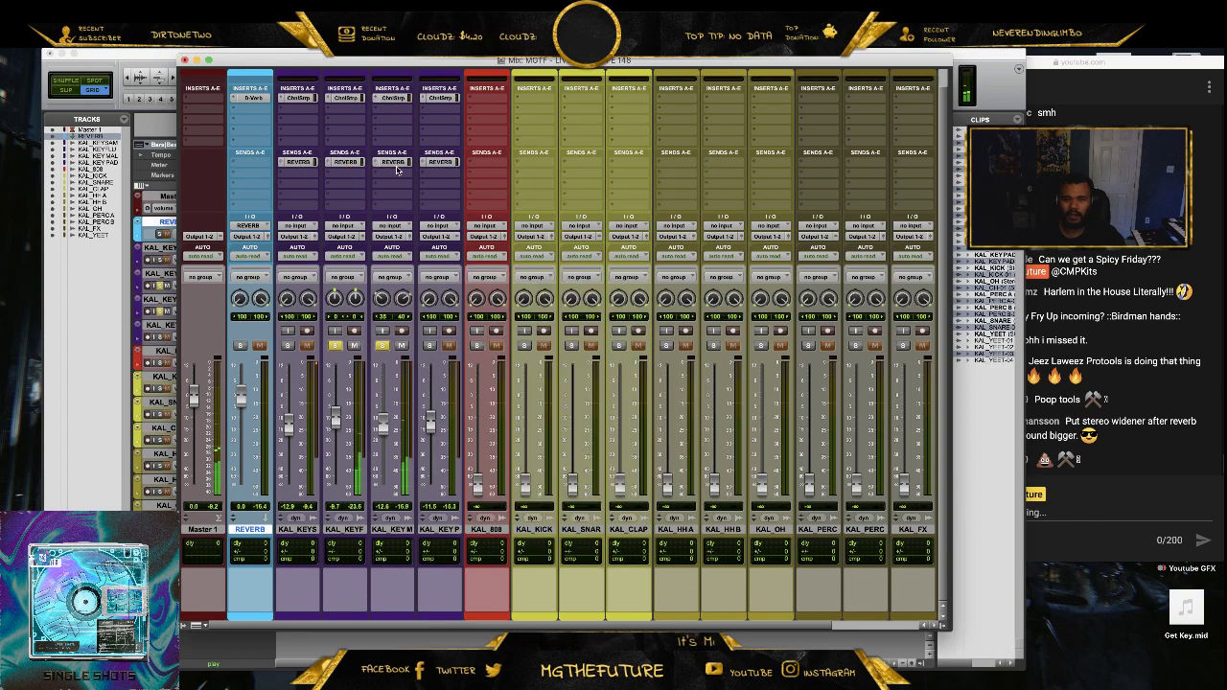
click(381, 343)
click(338, 345)
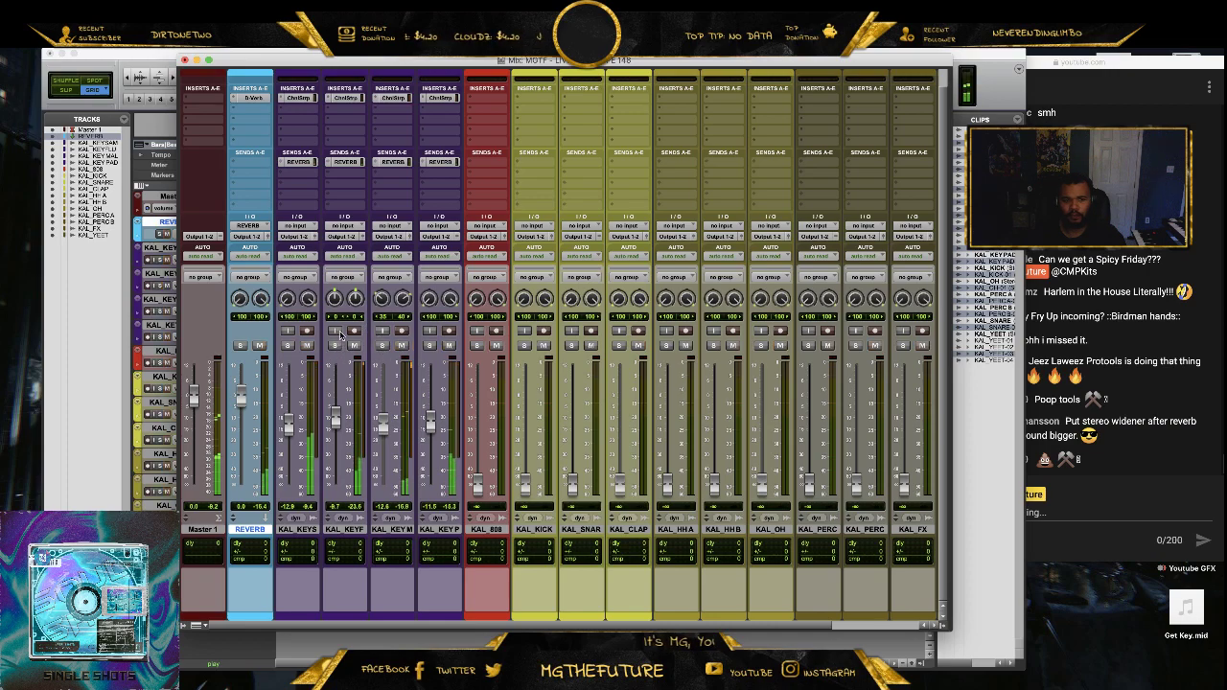
click(402, 164)
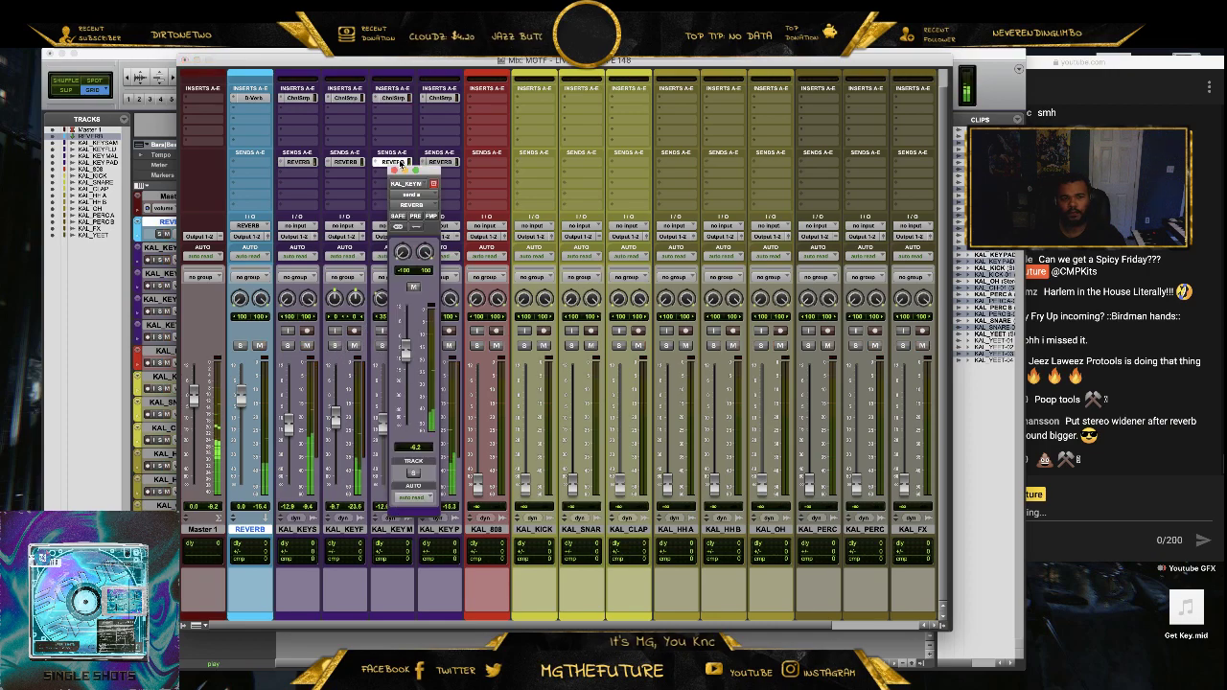
click(345, 162)
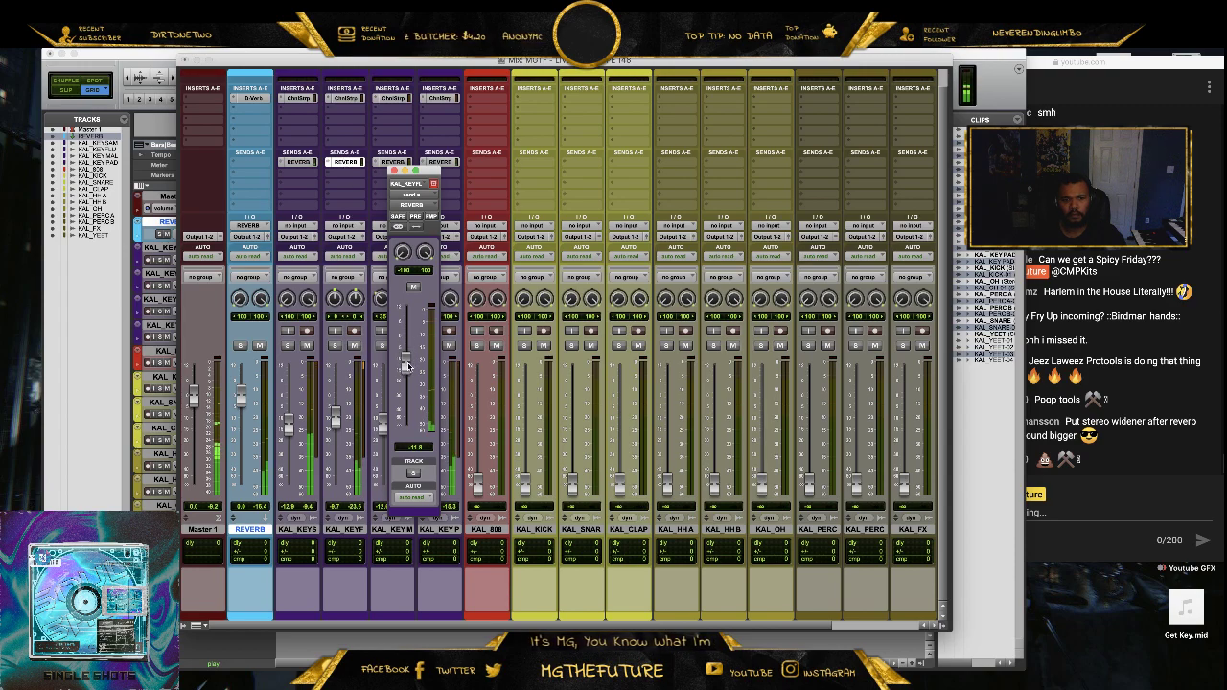
click(394, 171)
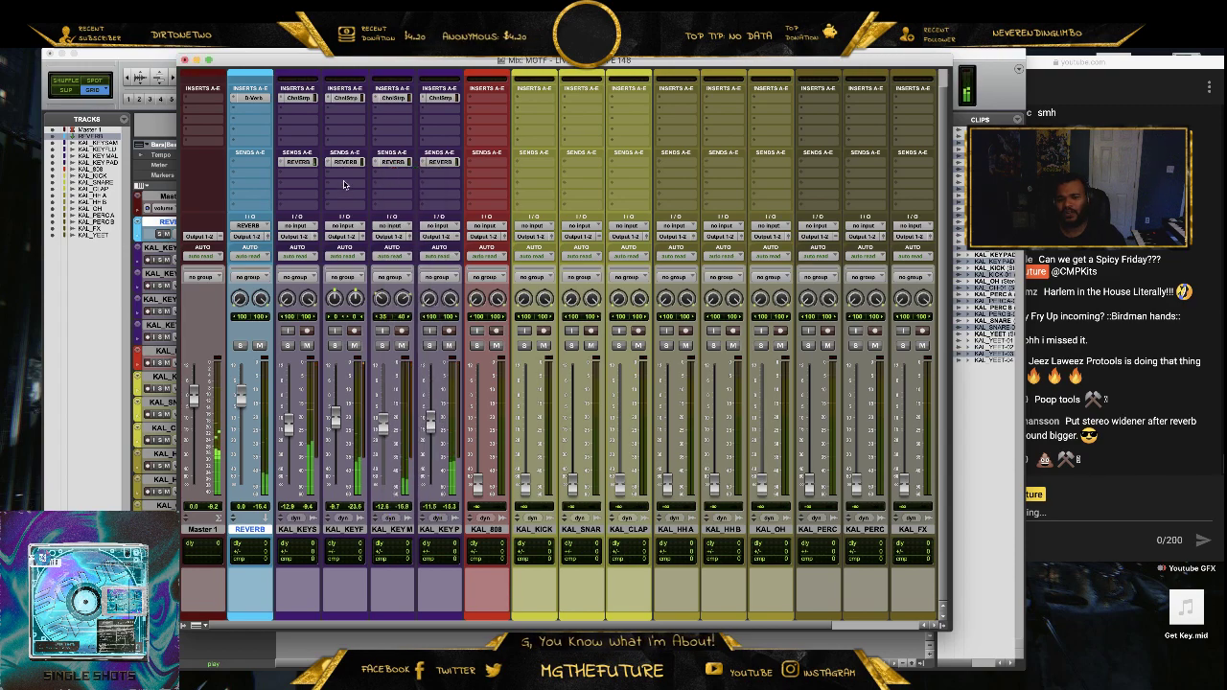
- Solo KEY FLUTE and route its second send to a new stereo aux input track named DELAY
click(334, 346)
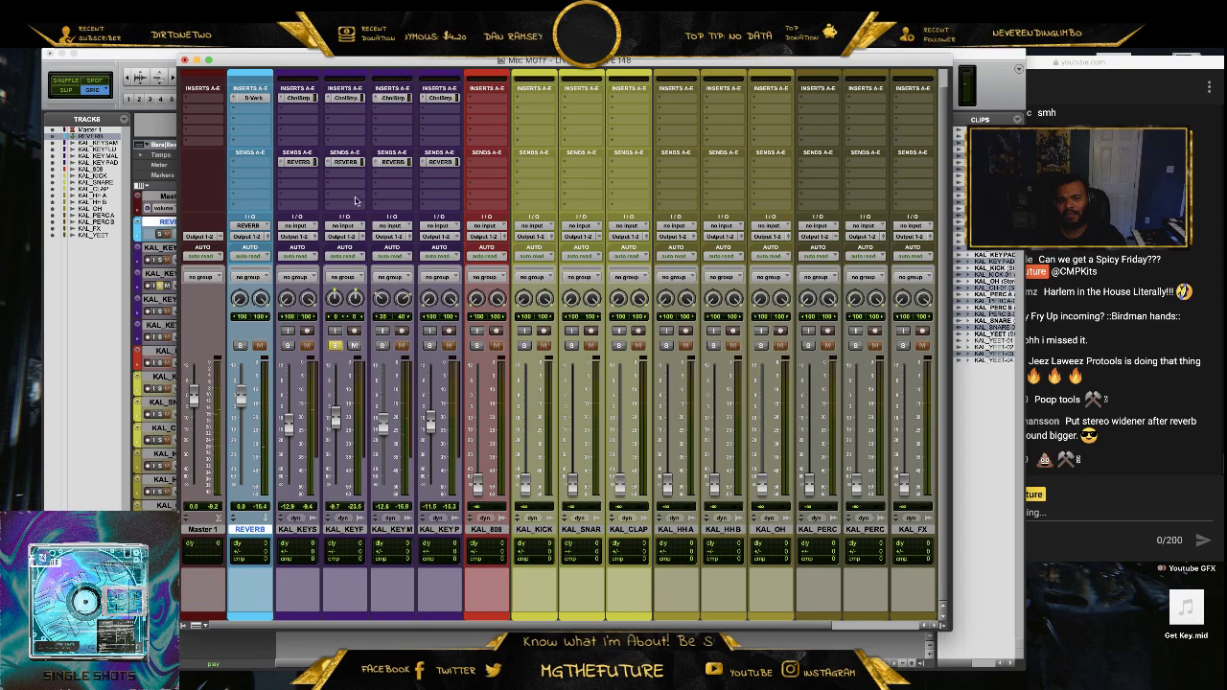
click(351, 177)
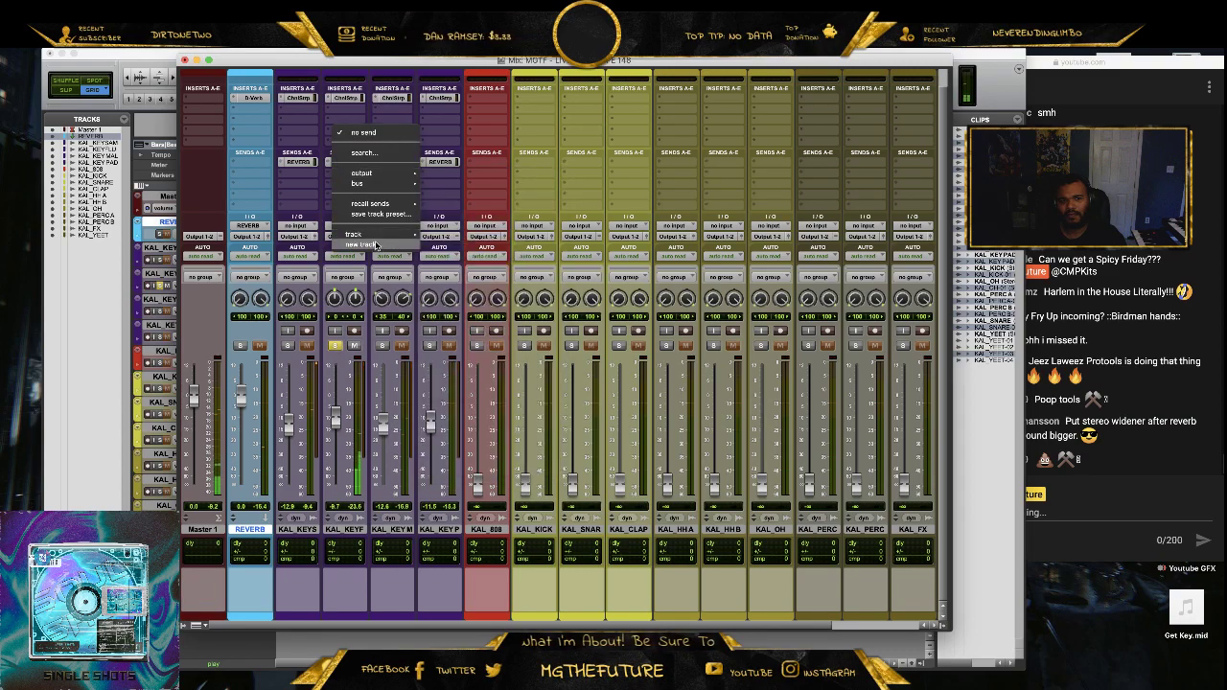
click(376, 246)
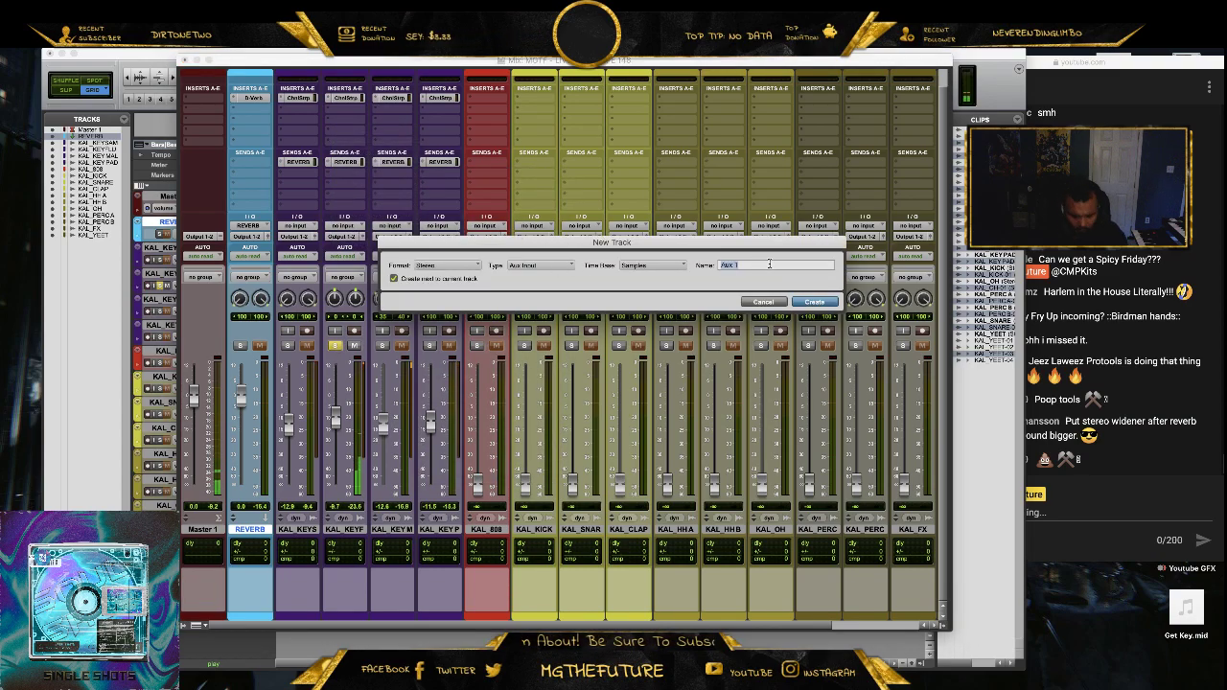
text(DELAY)
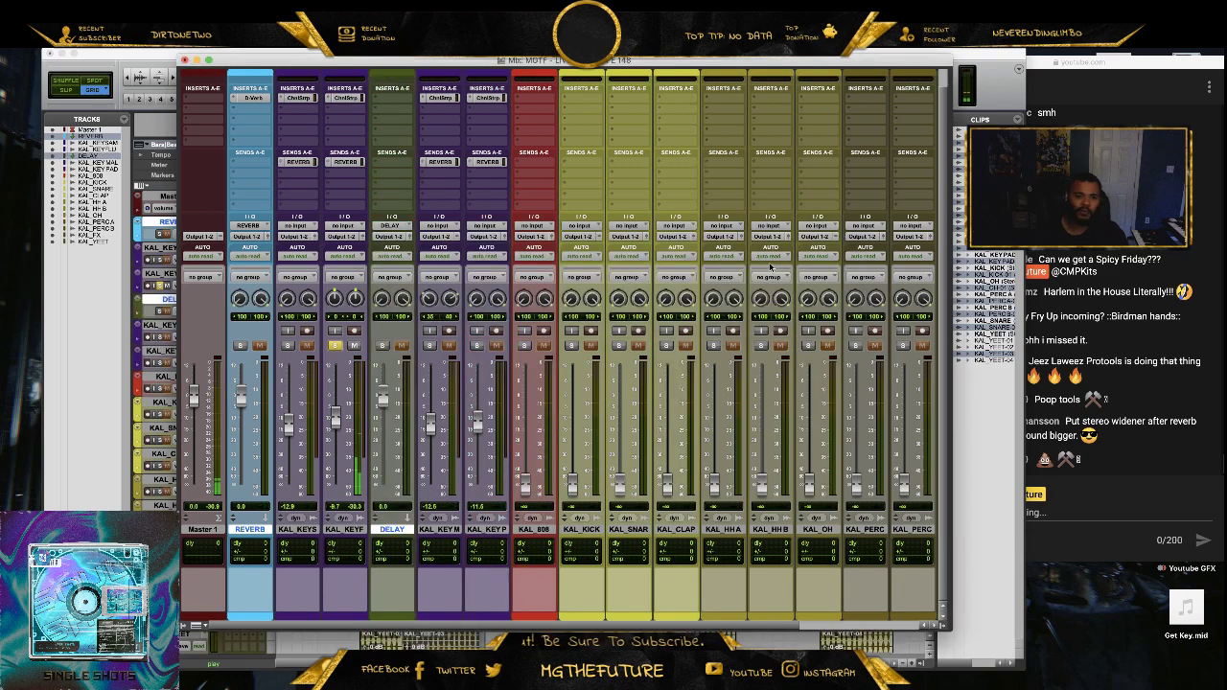
key(Return)
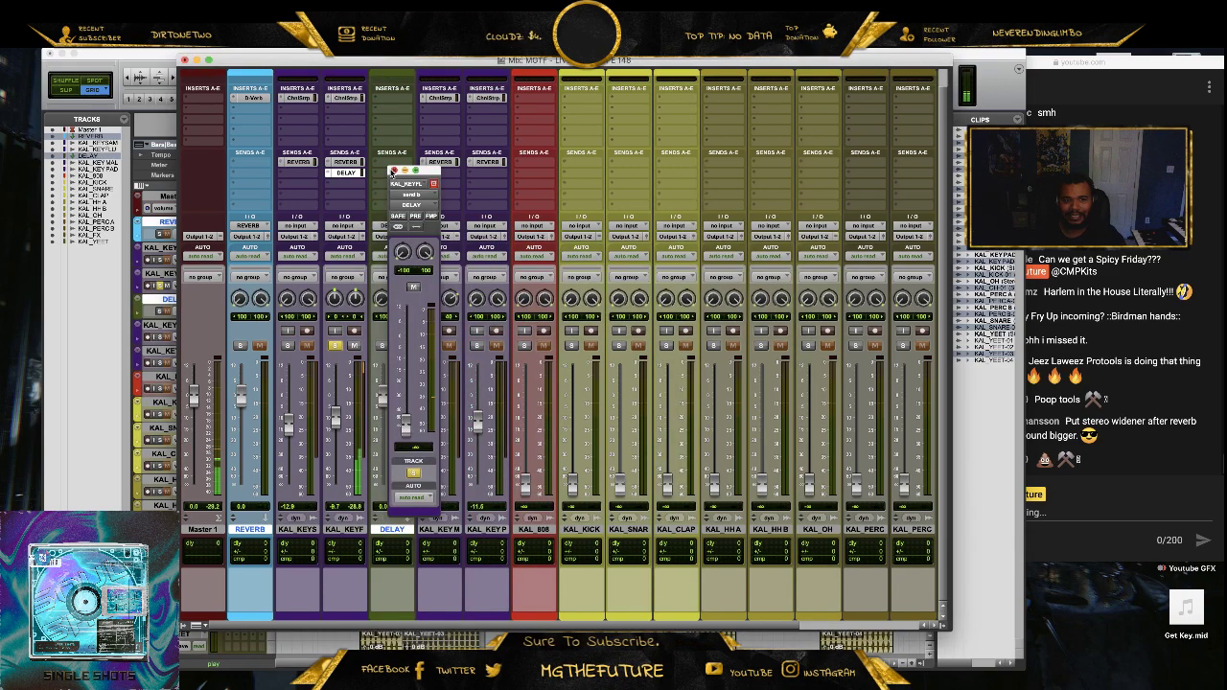
click(393, 171)
- Move the DELAY track directly after REVERB and give it the same light blue colour
drag(393, 529, 288, 621)
double_click(287, 619)
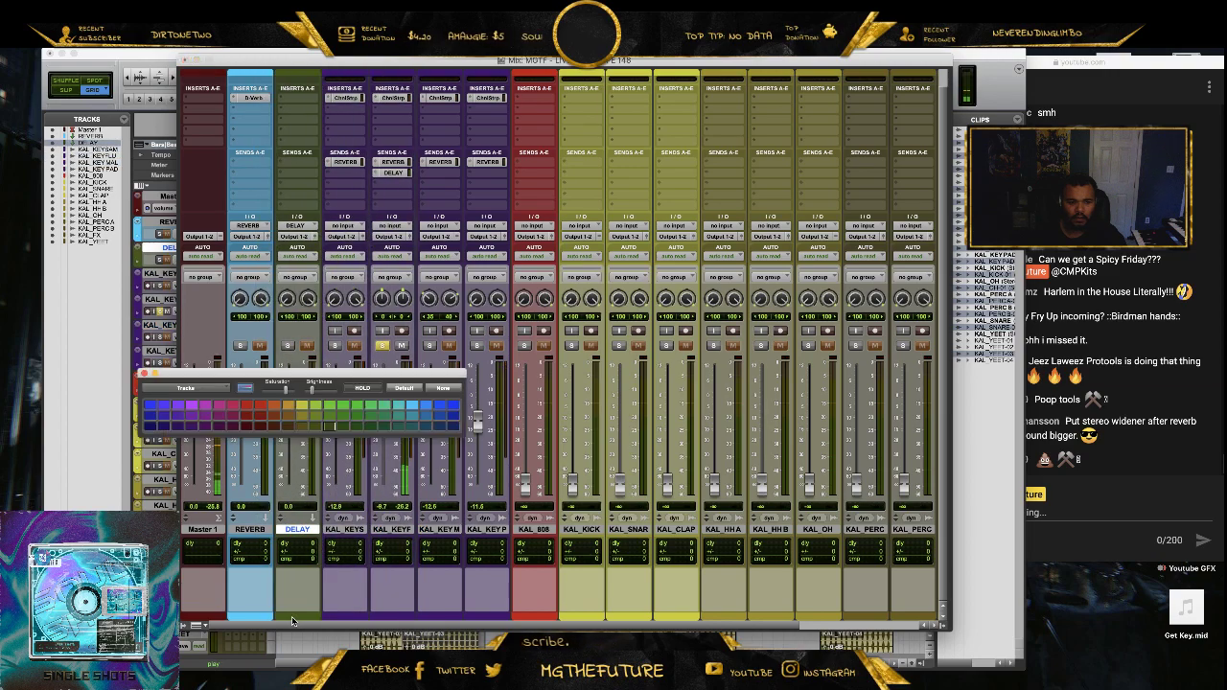
click(412, 405)
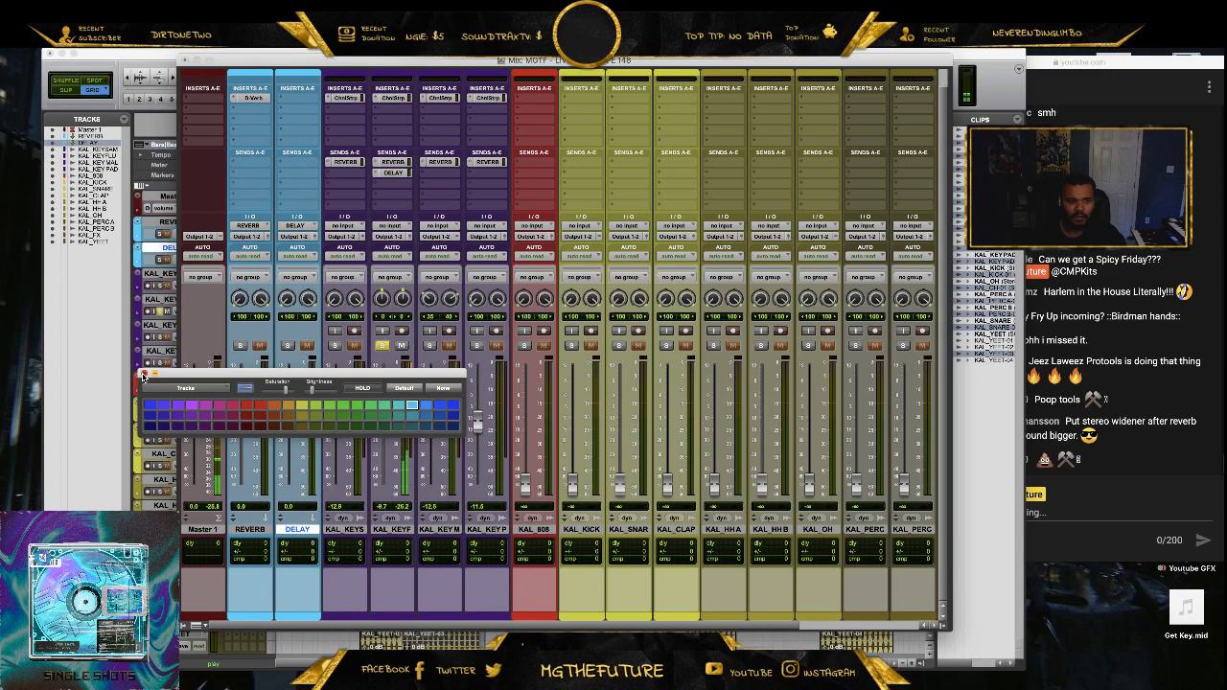
click(144, 374)
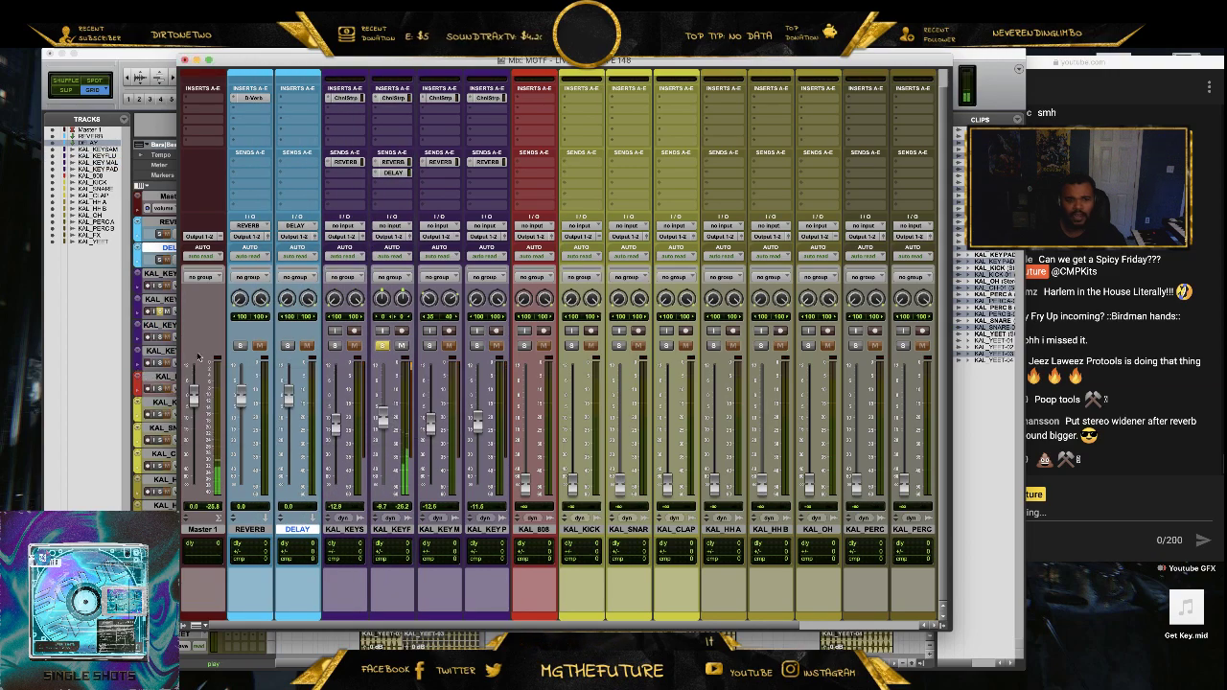
- Insert the stereo H-Delay plug-in on the DELAY track
click(298, 101)
mouse_move(335, 97)
mouse_move(438, 142)
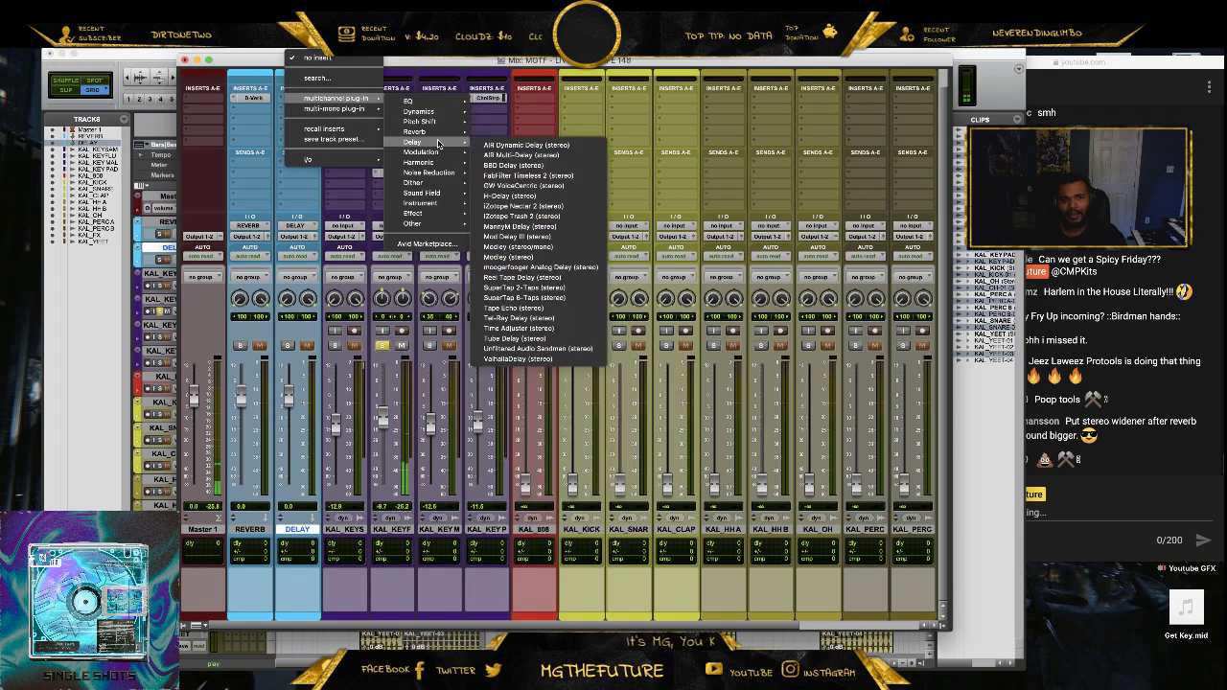
click(544, 196)
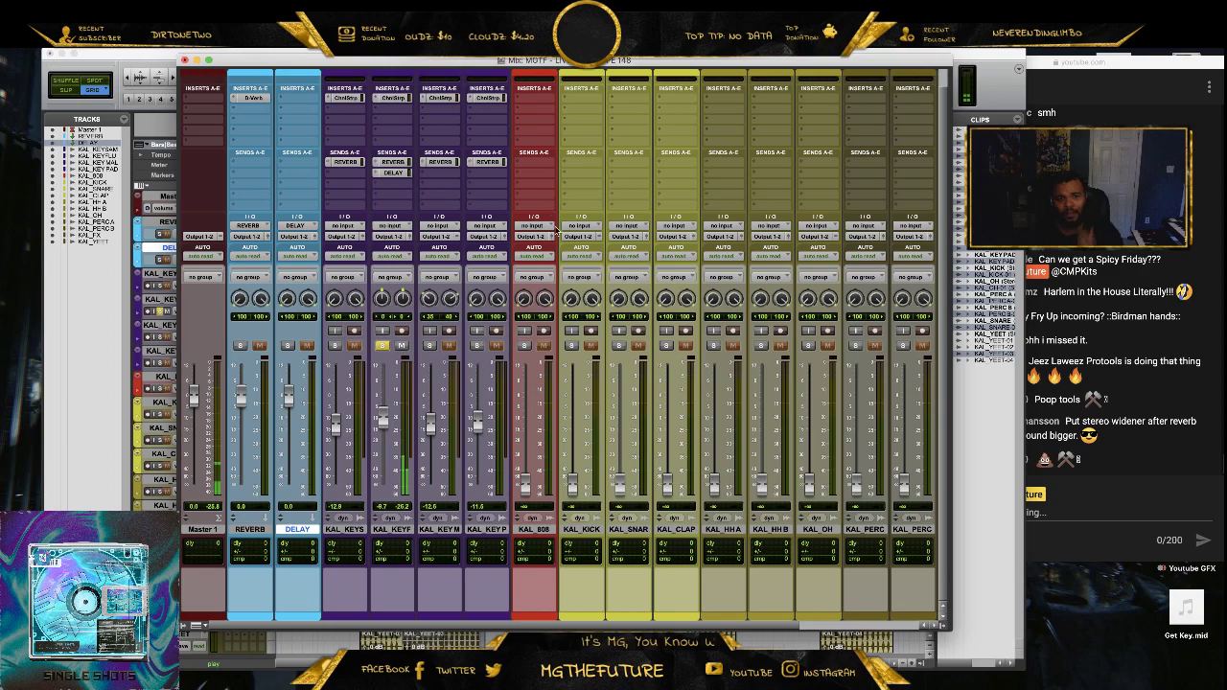
- Raise KEY FLUTE's DELAY send to about -3 dB with the other key tracks muted, and adjust H-Delay's Analog setting
click(393, 173)
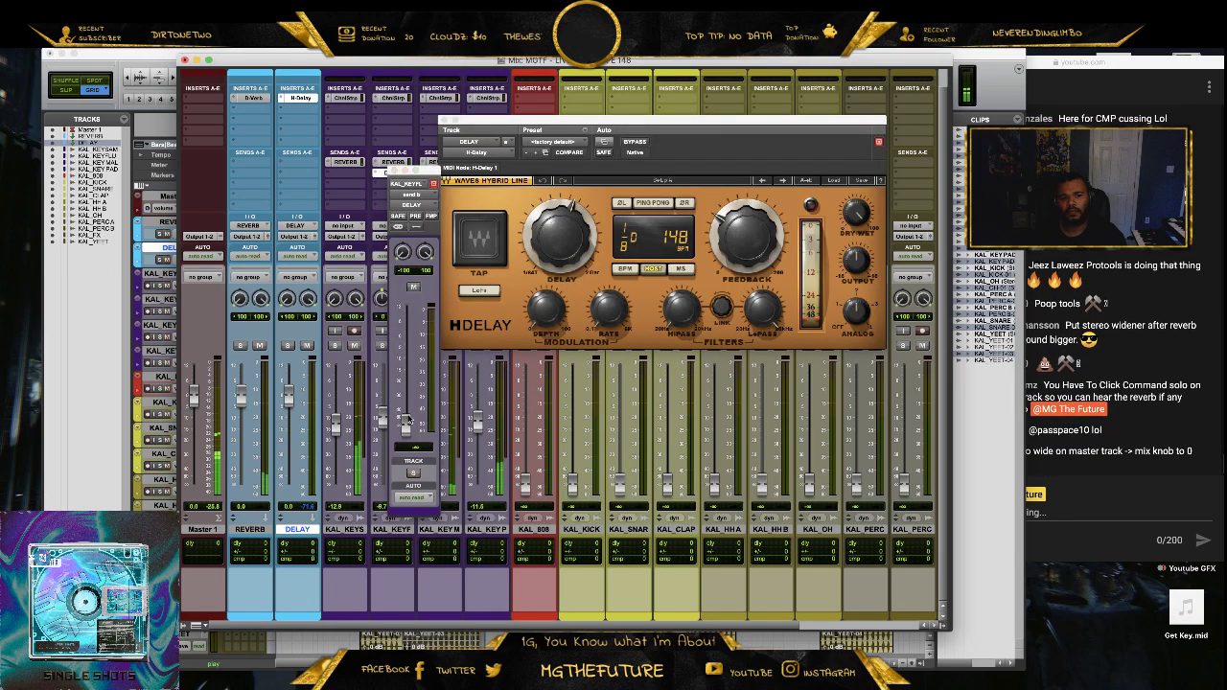
drag(404, 421, 407, 352)
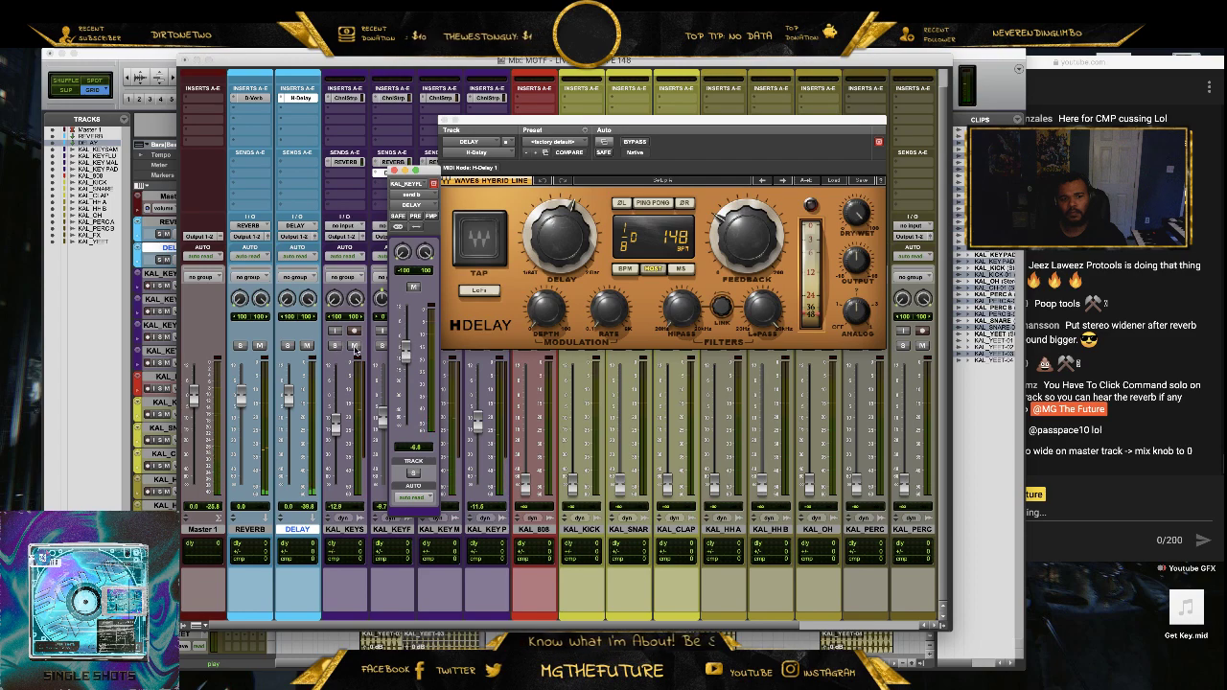
drag(435, 174, 719, 272)
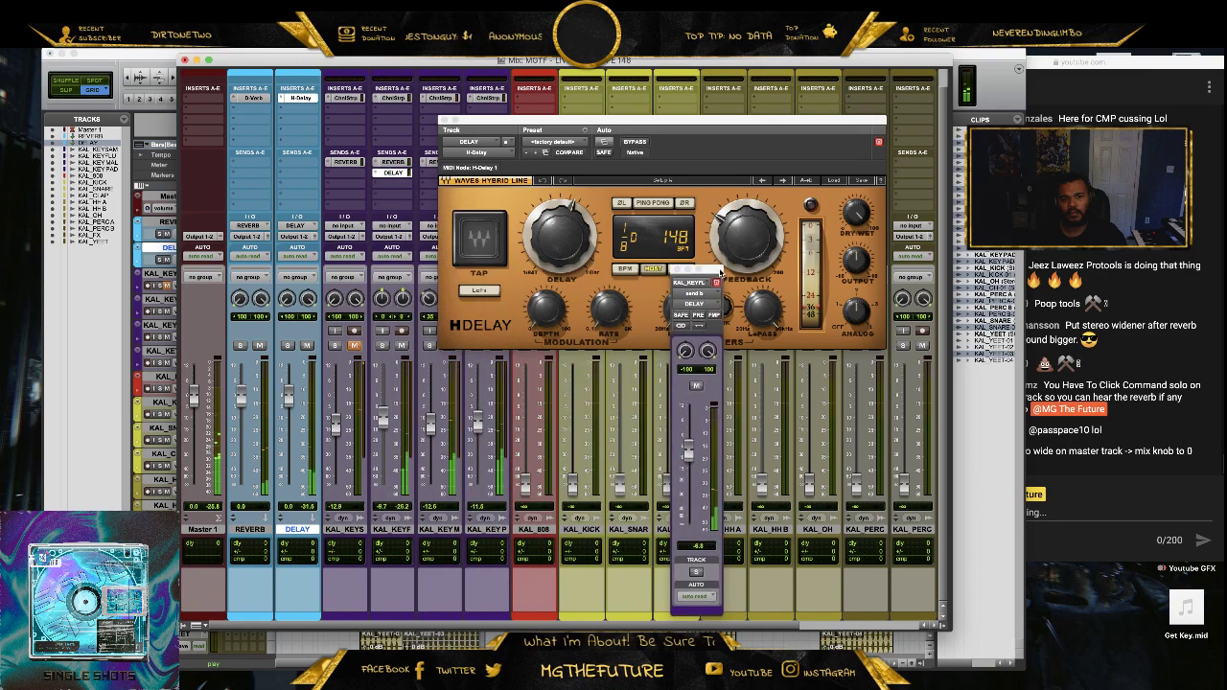
drag(603, 122, 660, 66)
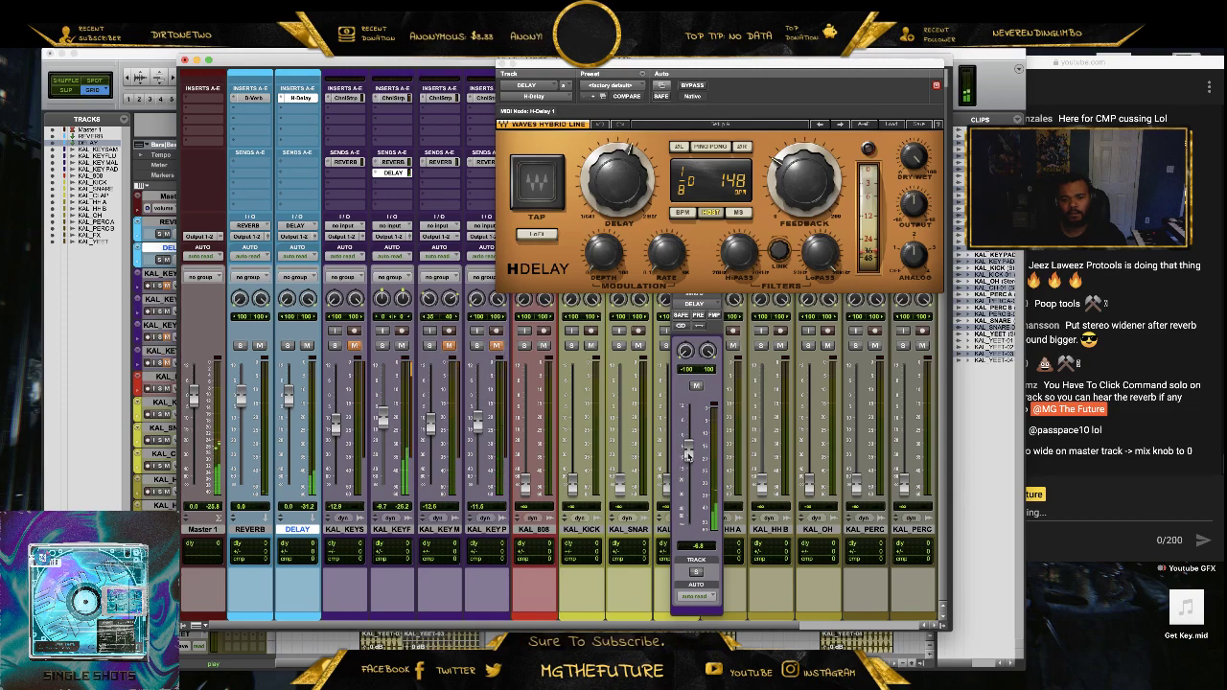
drag(686, 456, 687, 443)
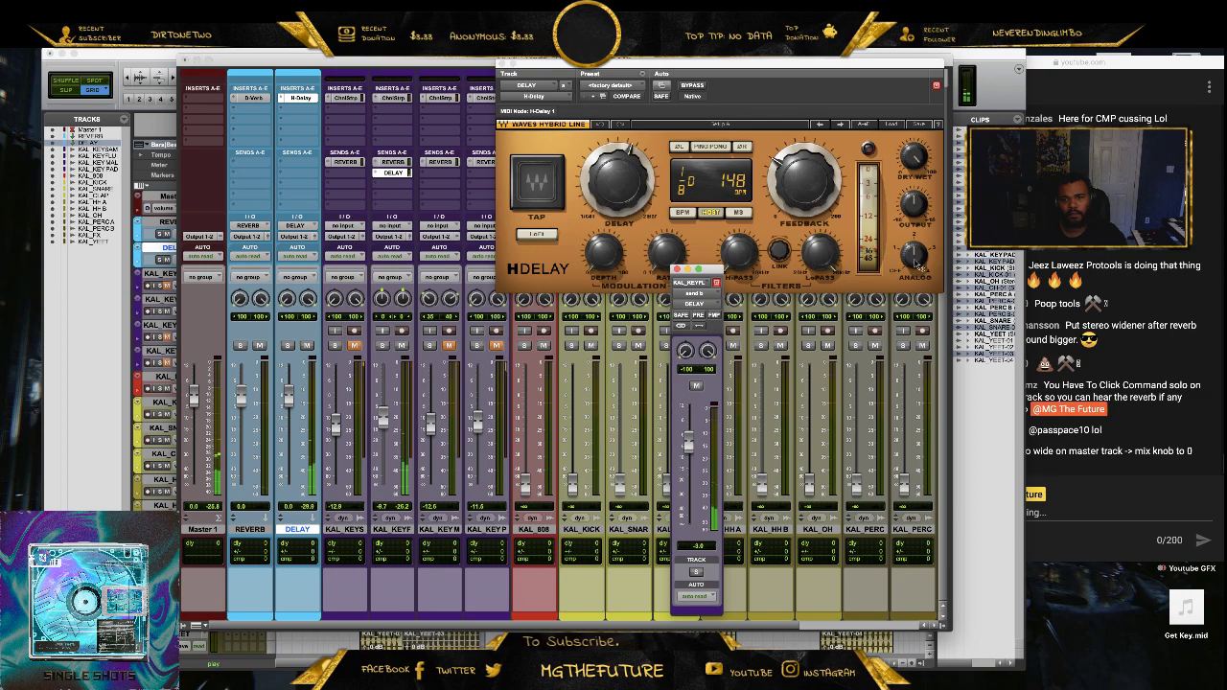
click(916, 261)
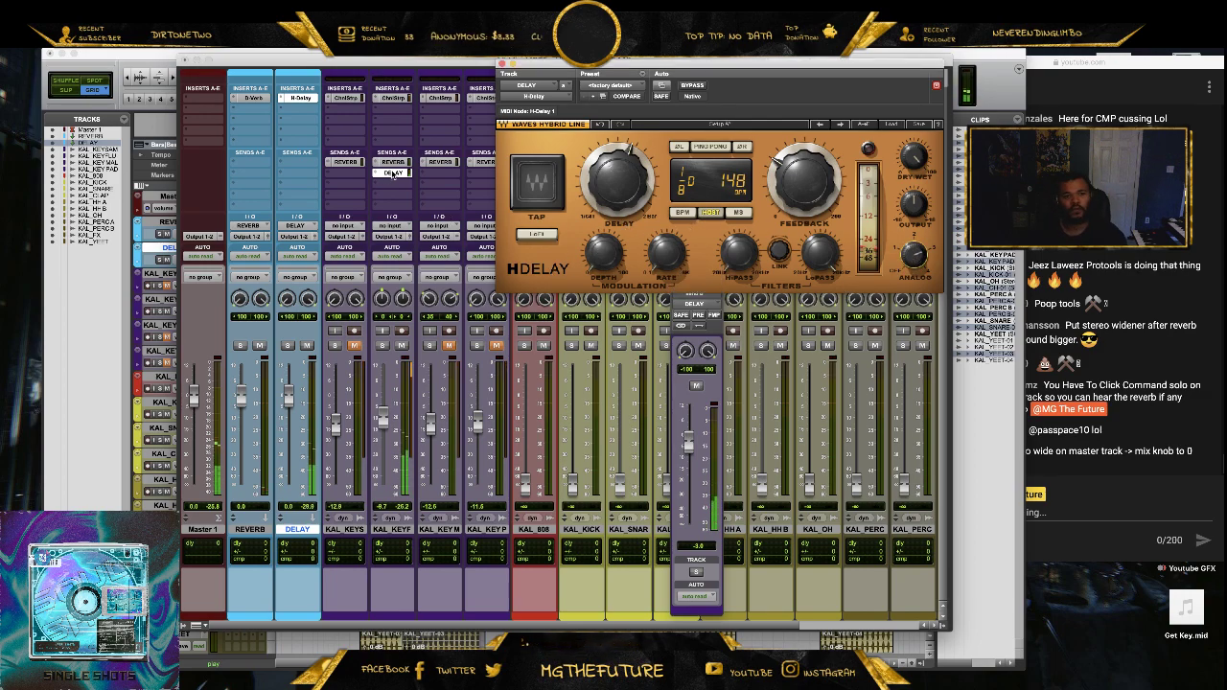
- Copy the DELAY send to KEY MAL, lower it to about -12.8 dB, and unmute the other key tracks
drag(393, 174, 443, 174)
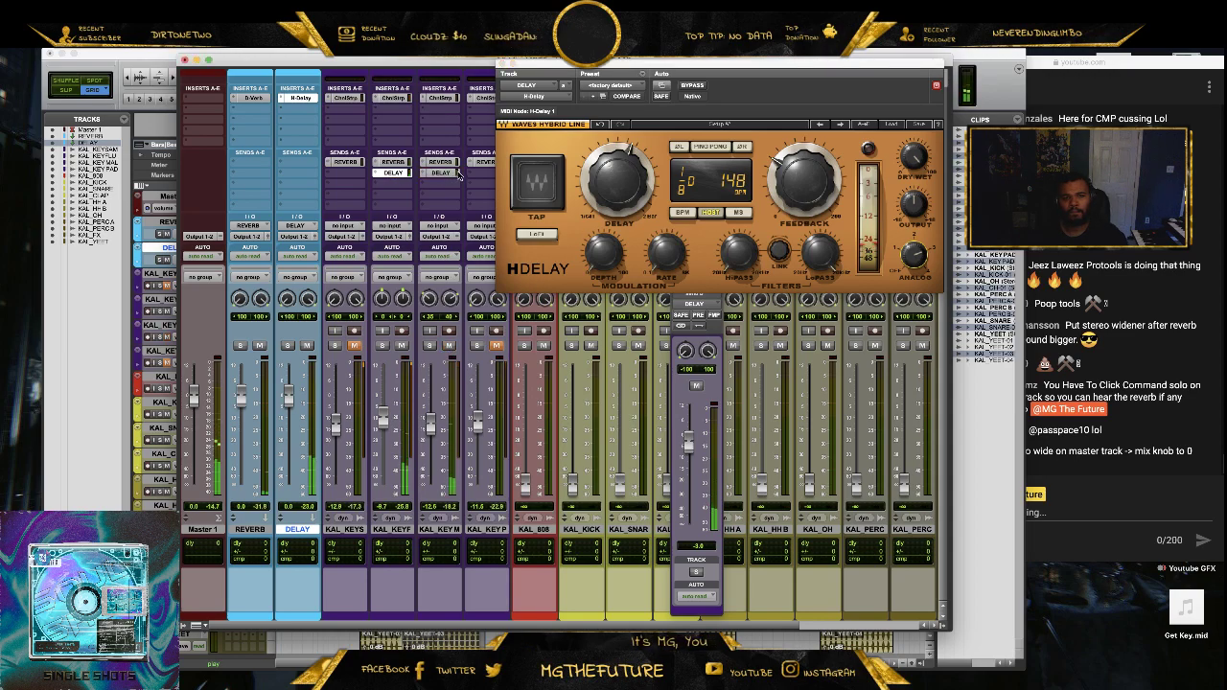
click(443, 174)
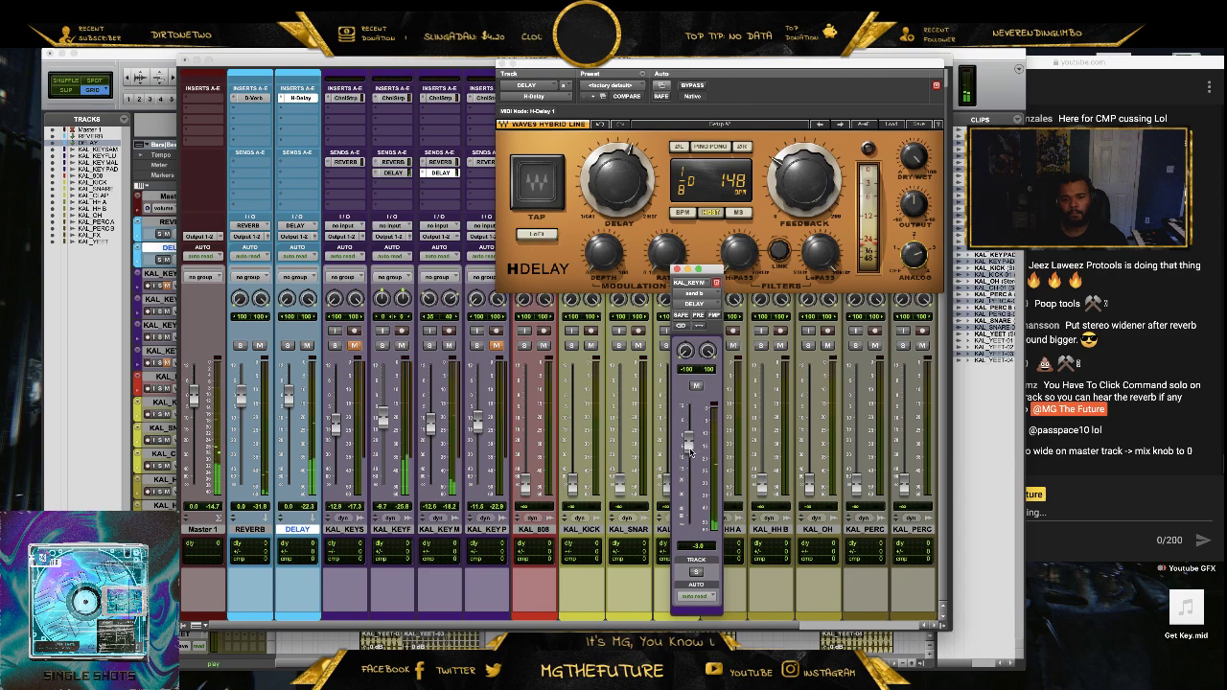
drag(688, 444, 686, 469)
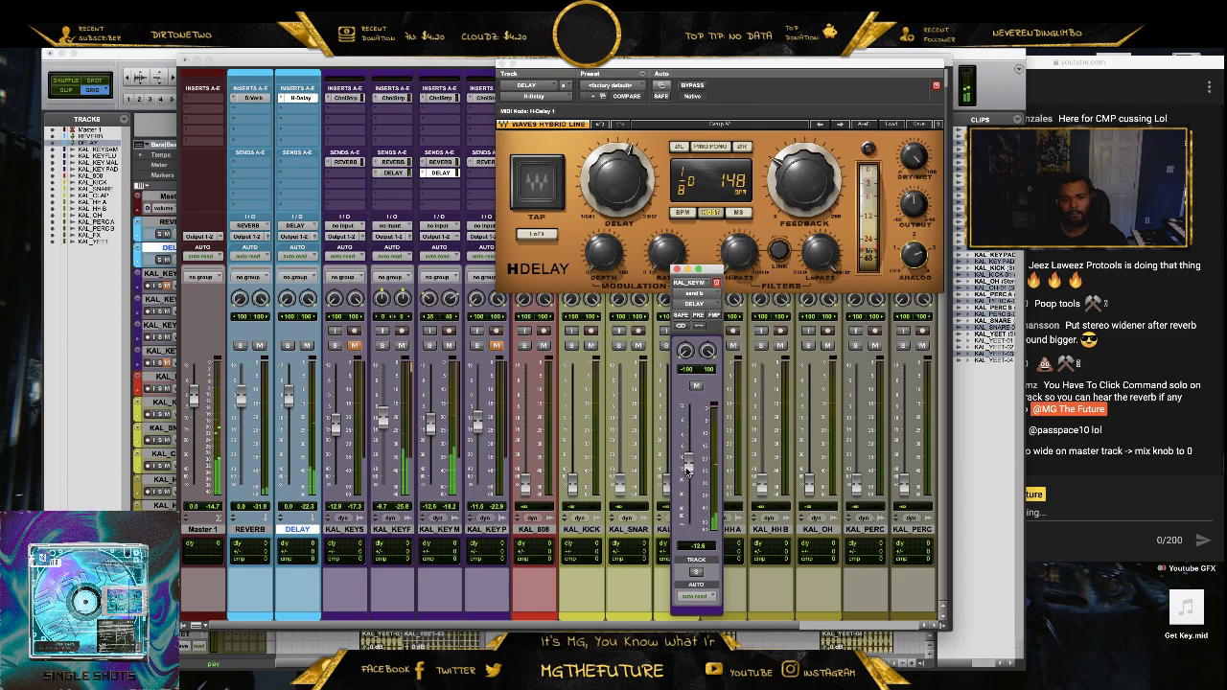
click(501, 64)
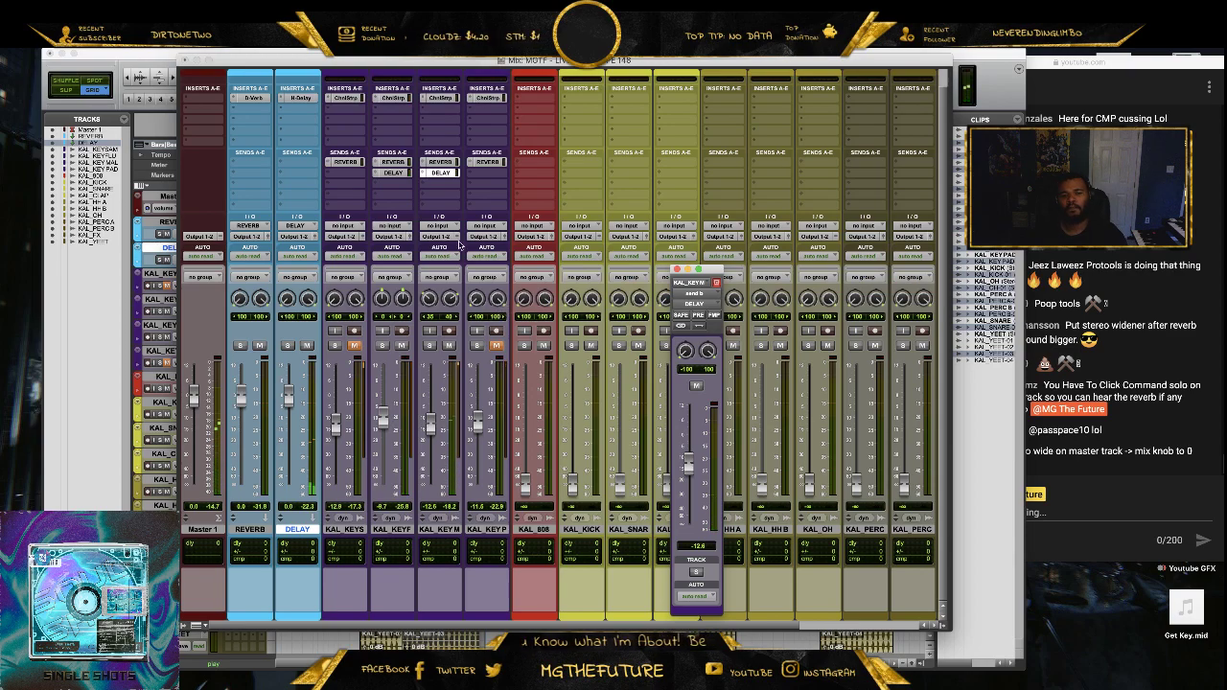
click(355, 345)
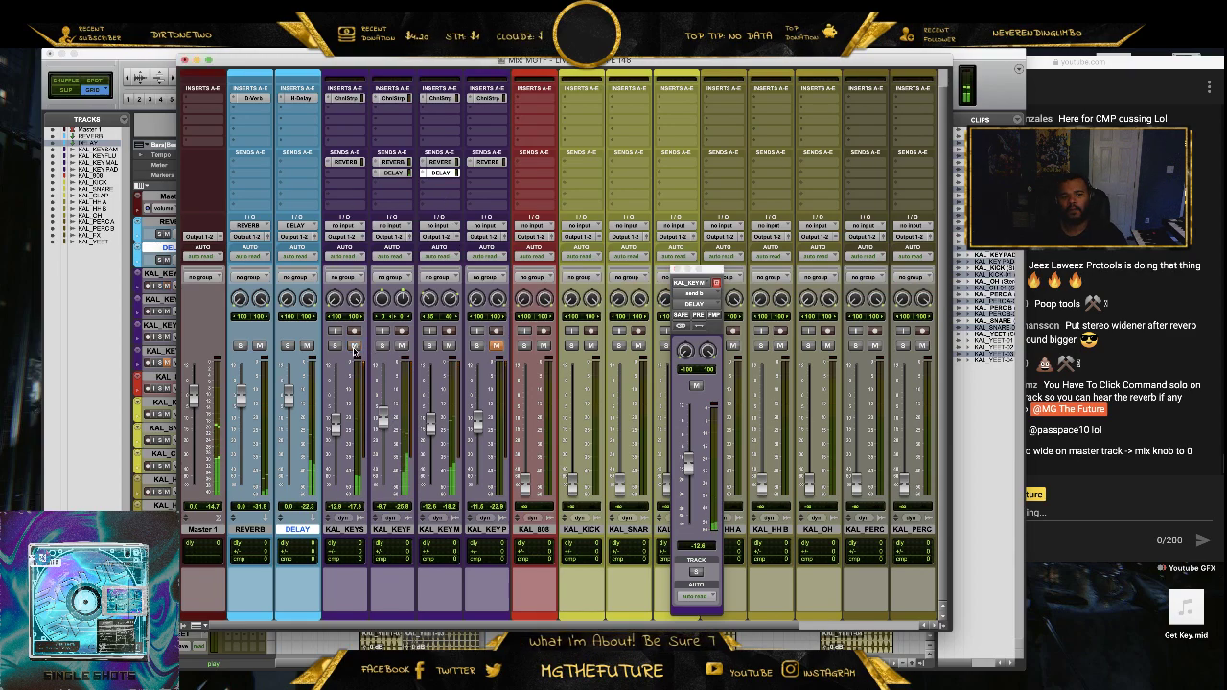
click(496, 345)
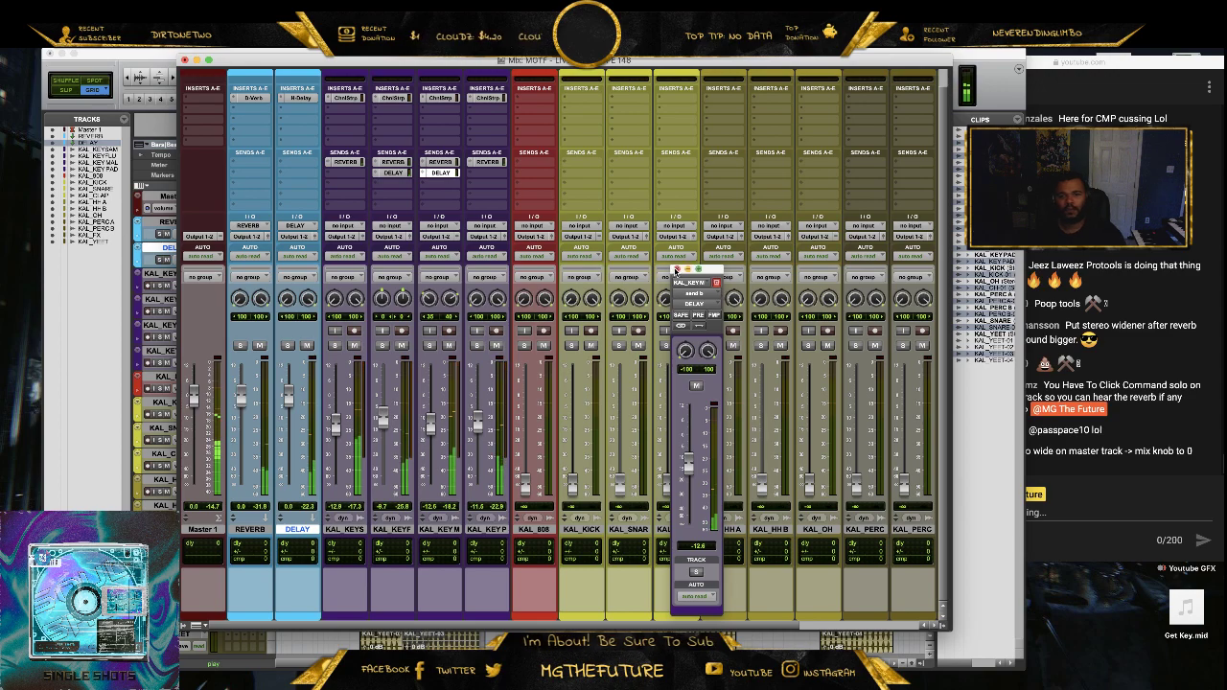
click(717, 282)
- Check the live chat's solo advice, audition KEY MAL in solo, and make the DELAY track solo-safe
click(1097, 262)
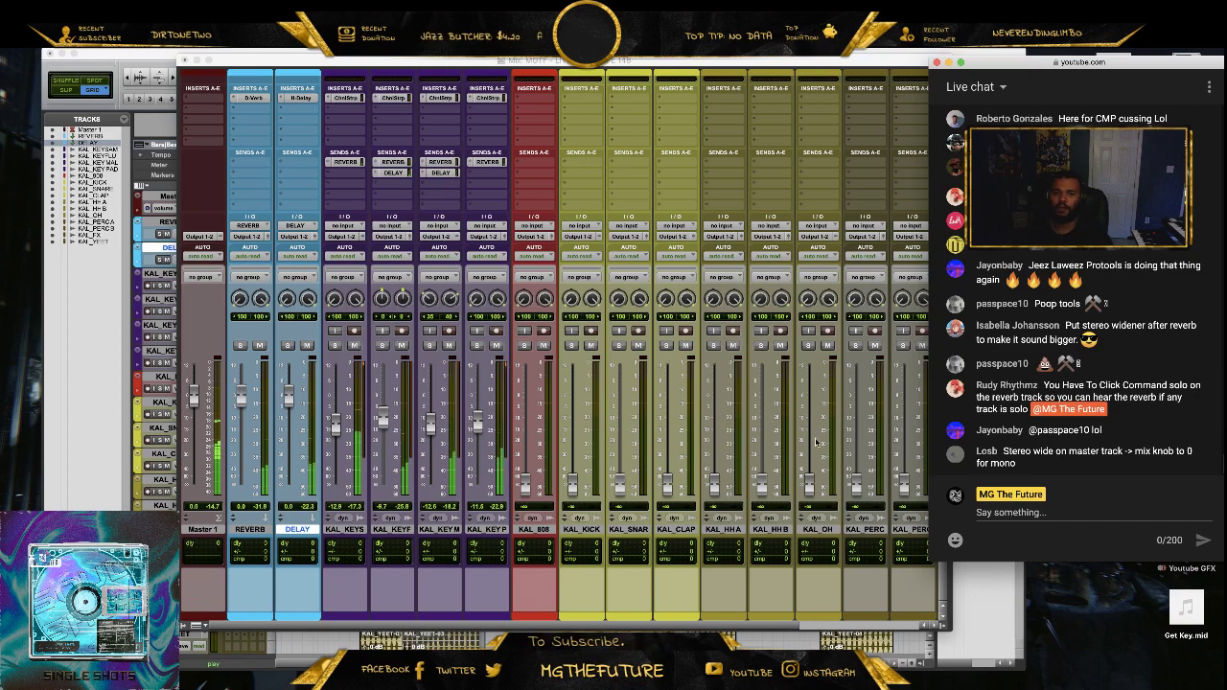
click(430, 345)
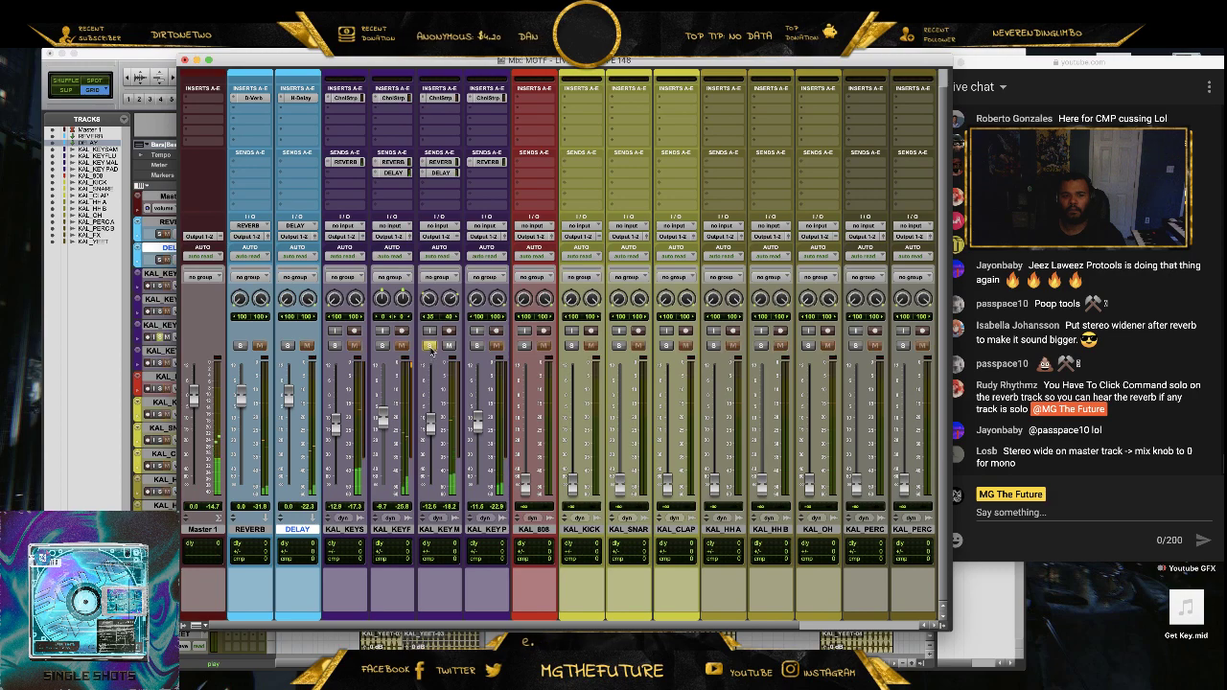
click(430, 347)
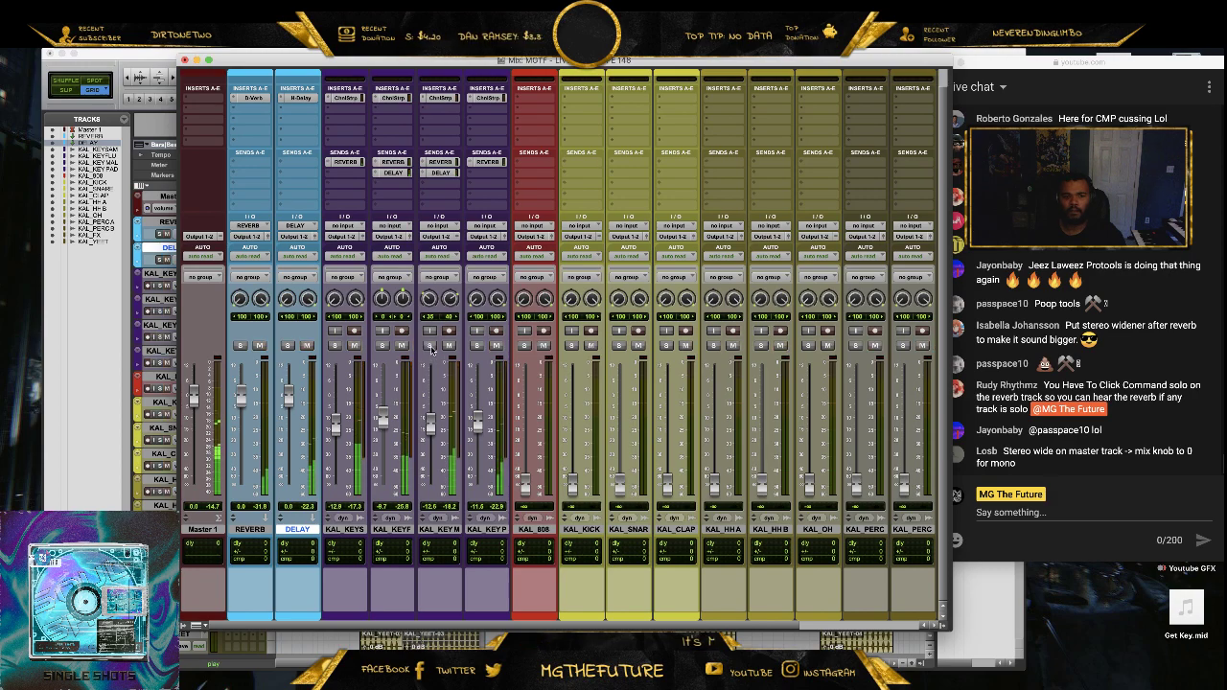
click(430, 346)
super+click(287, 345)
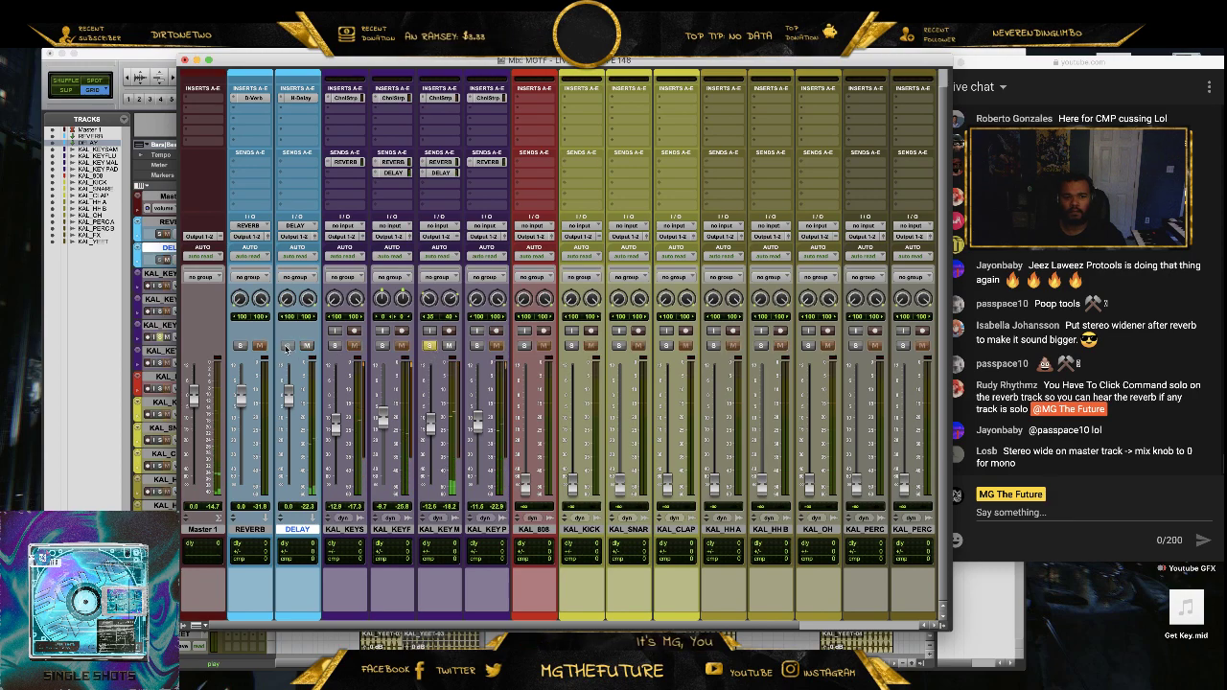
- Make REVERB solo-safe, then audition KEY FLUTE with KEY MAL while adjusting their pan positions to about 33/26 and 28/32
super+click(240, 346)
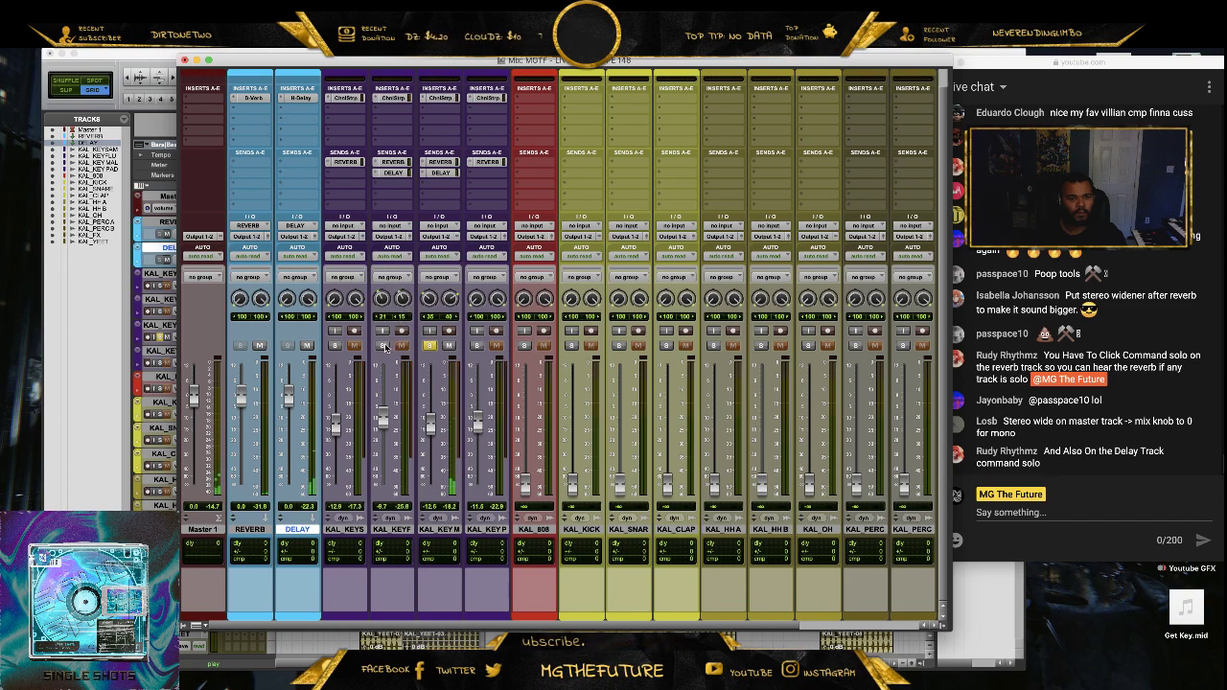
click(381, 346)
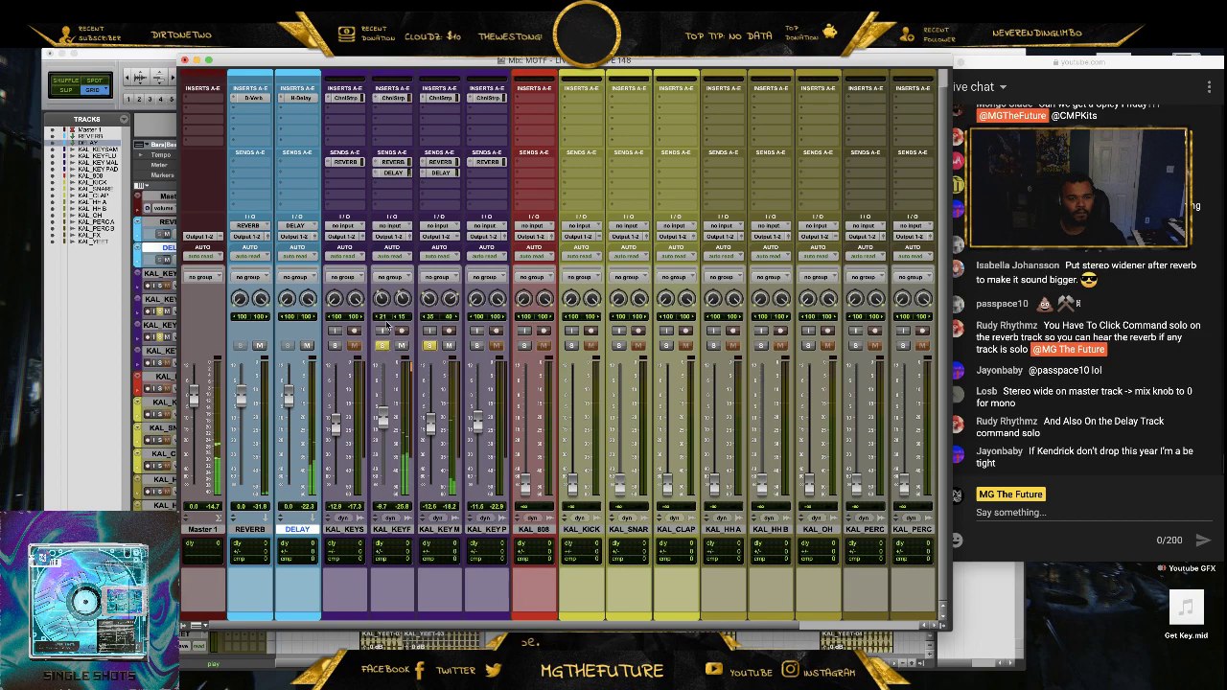
drag(379, 298, 438, 286)
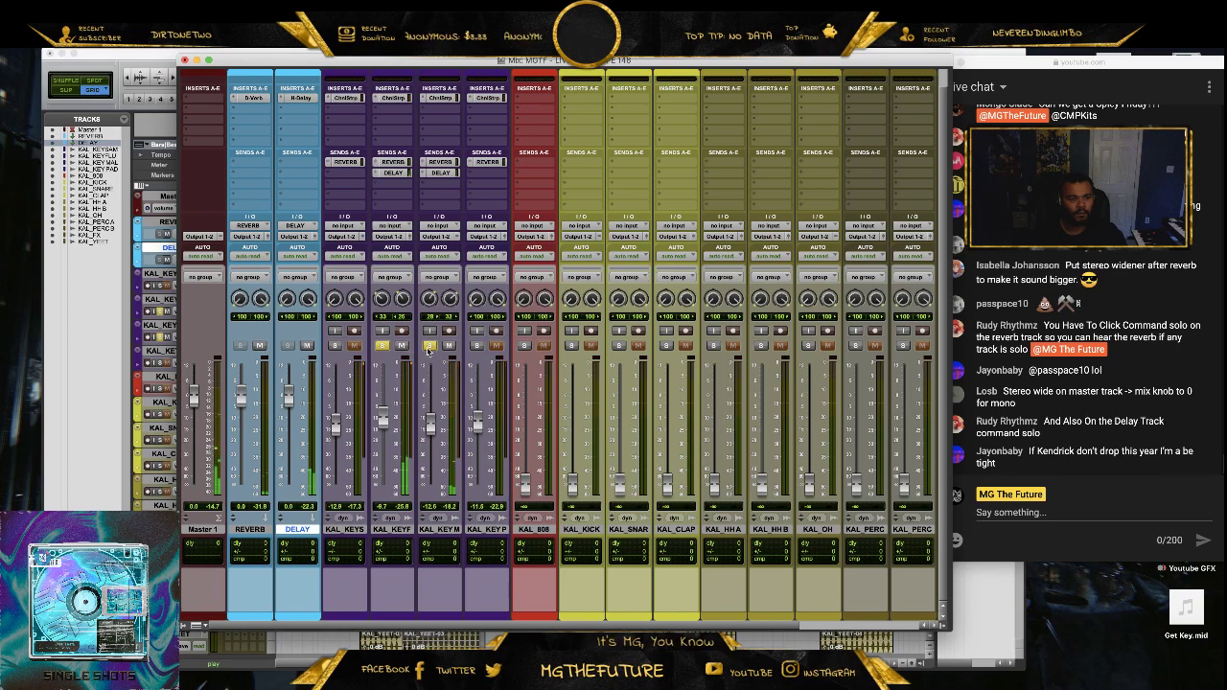
click(430, 346)
click(381, 345)
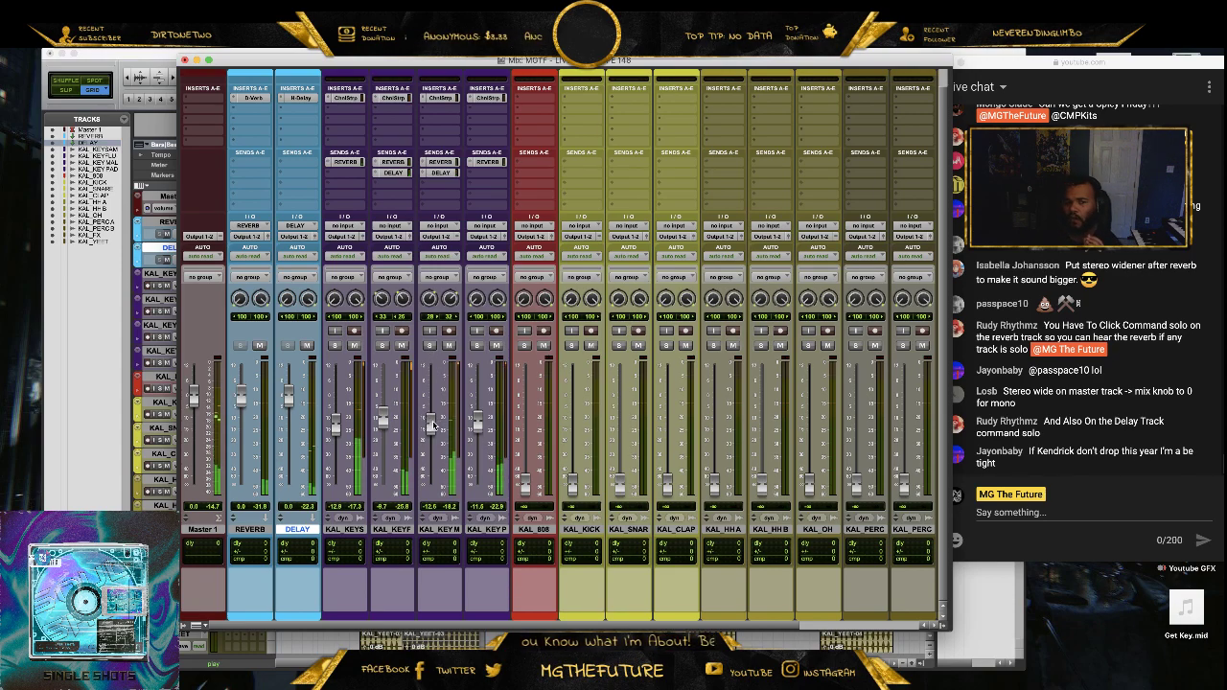
- Raise KEY MAL to about -11.3 dB and move KEY PAD's Channel Strip high-pass cutoff to a higher frequency
drag(434, 425, 430, 423)
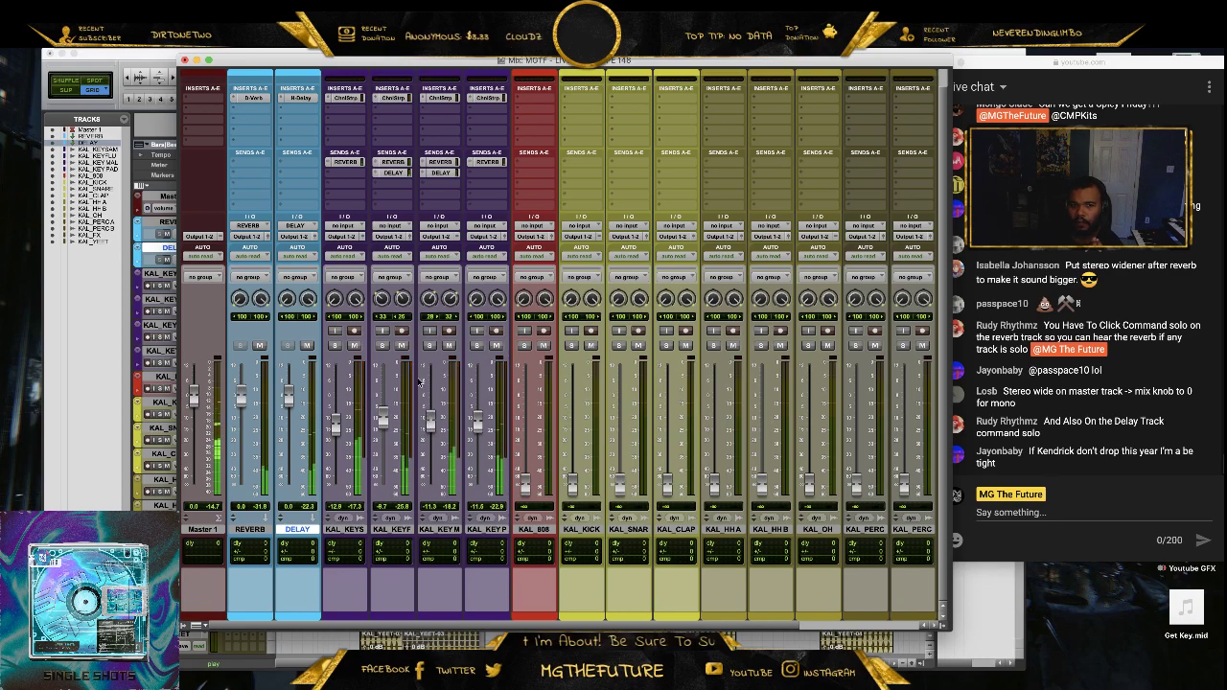
click(486, 97)
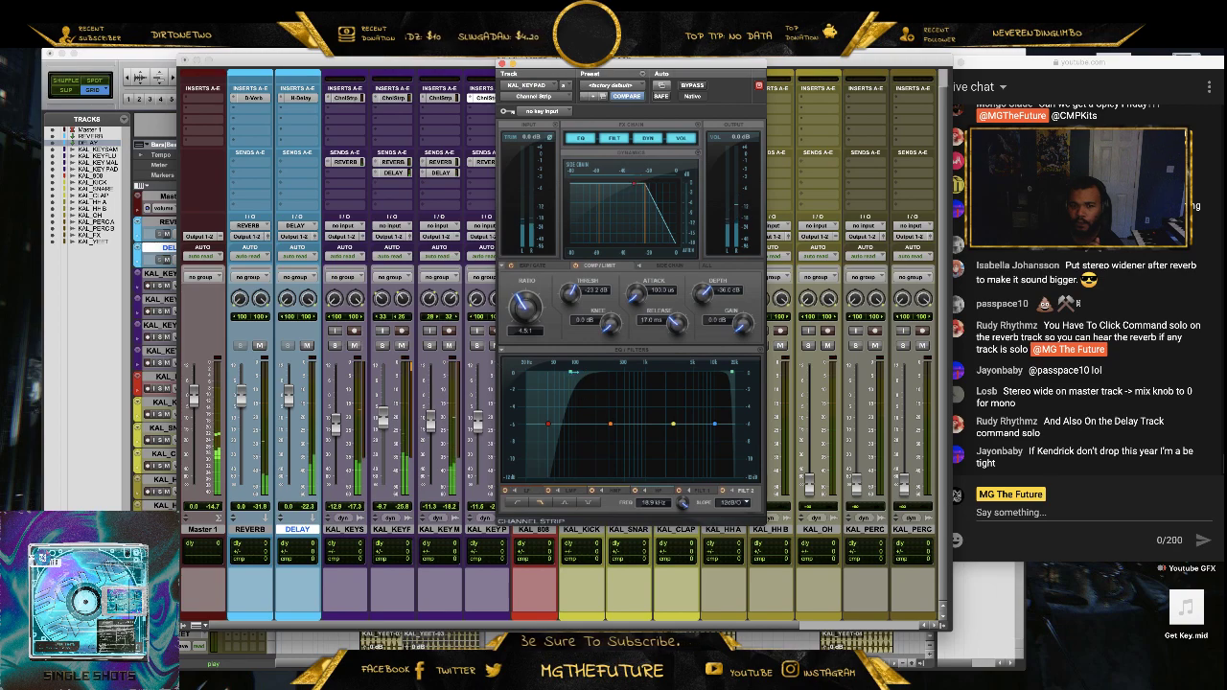
drag(572, 371, 597, 371)
click(503, 64)
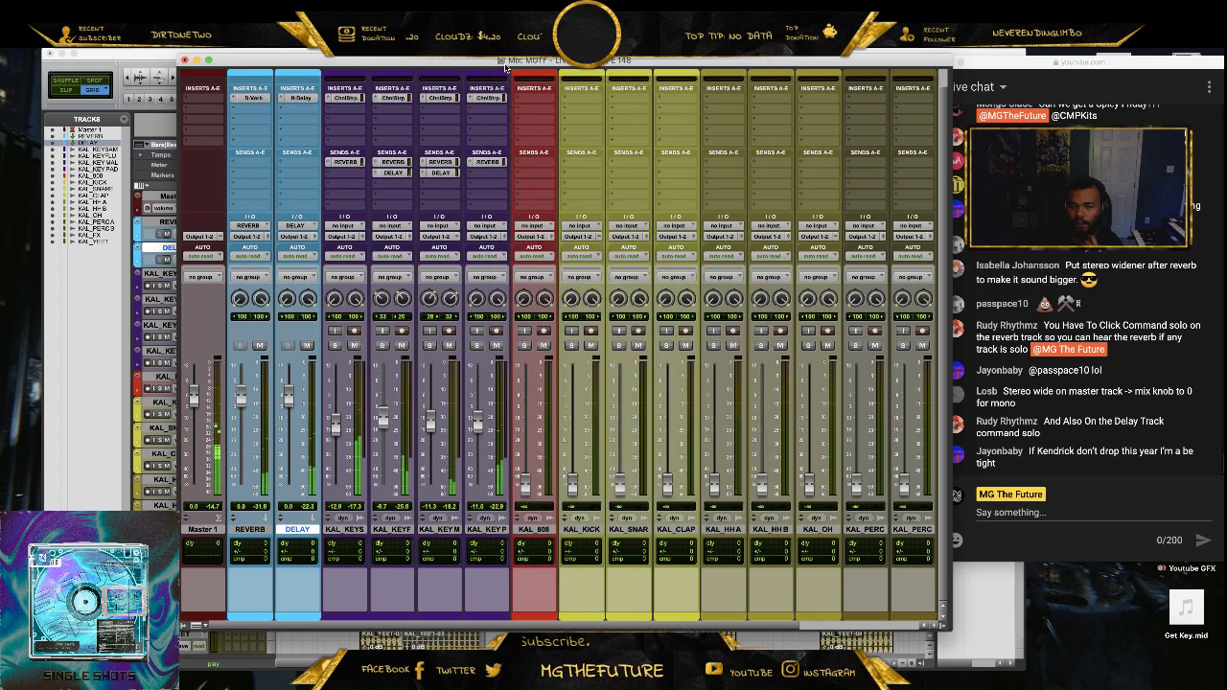
- Bring the 808 and snare up to about -6 dB each and the clap to about -11.8 dB
drag(533, 482, 525, 418)
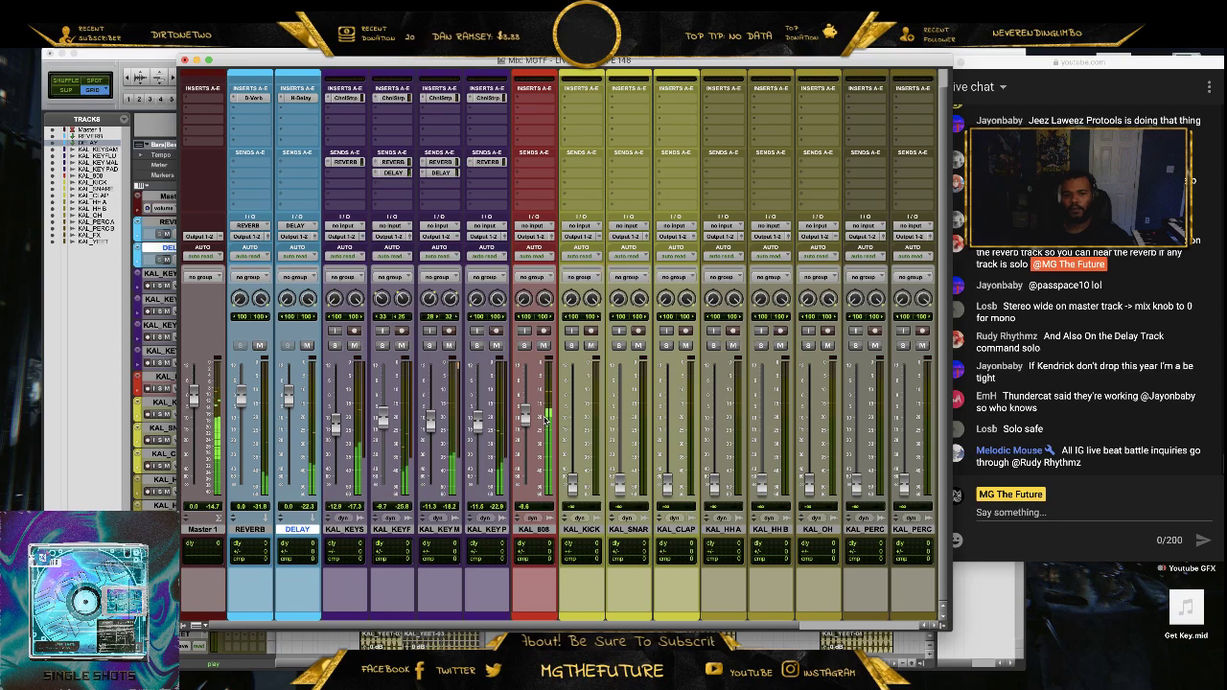
drag(530, 418, 528, 410)
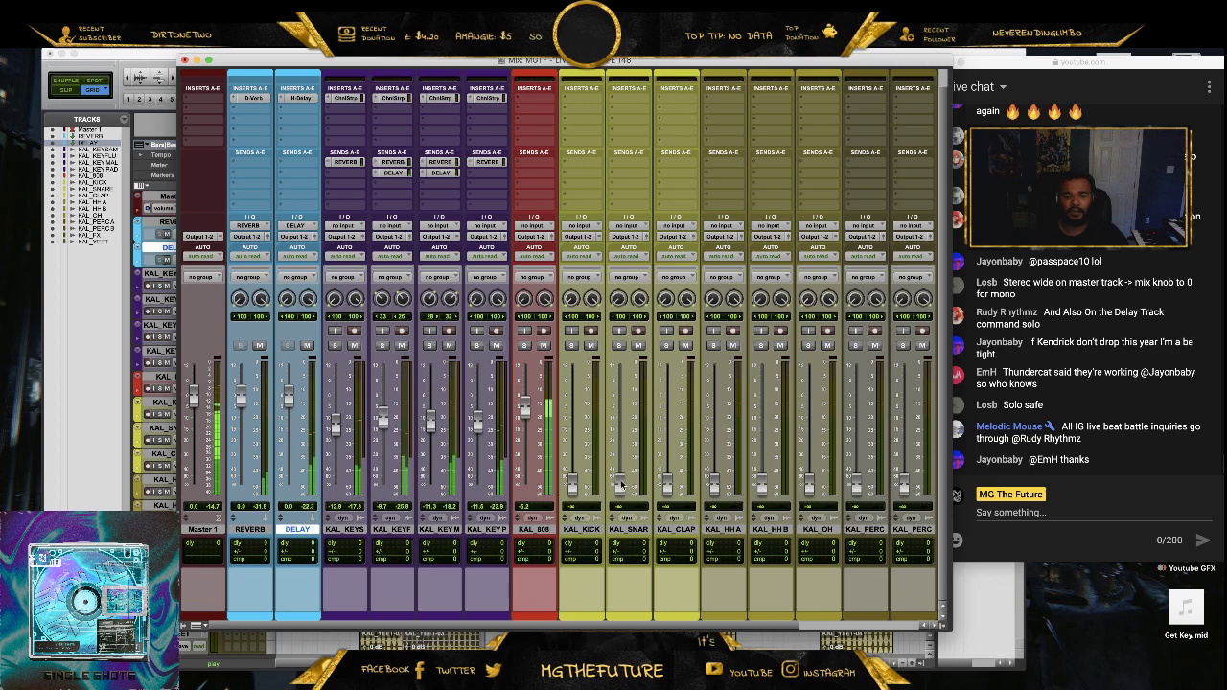
drag(621, 485, 620, 403)
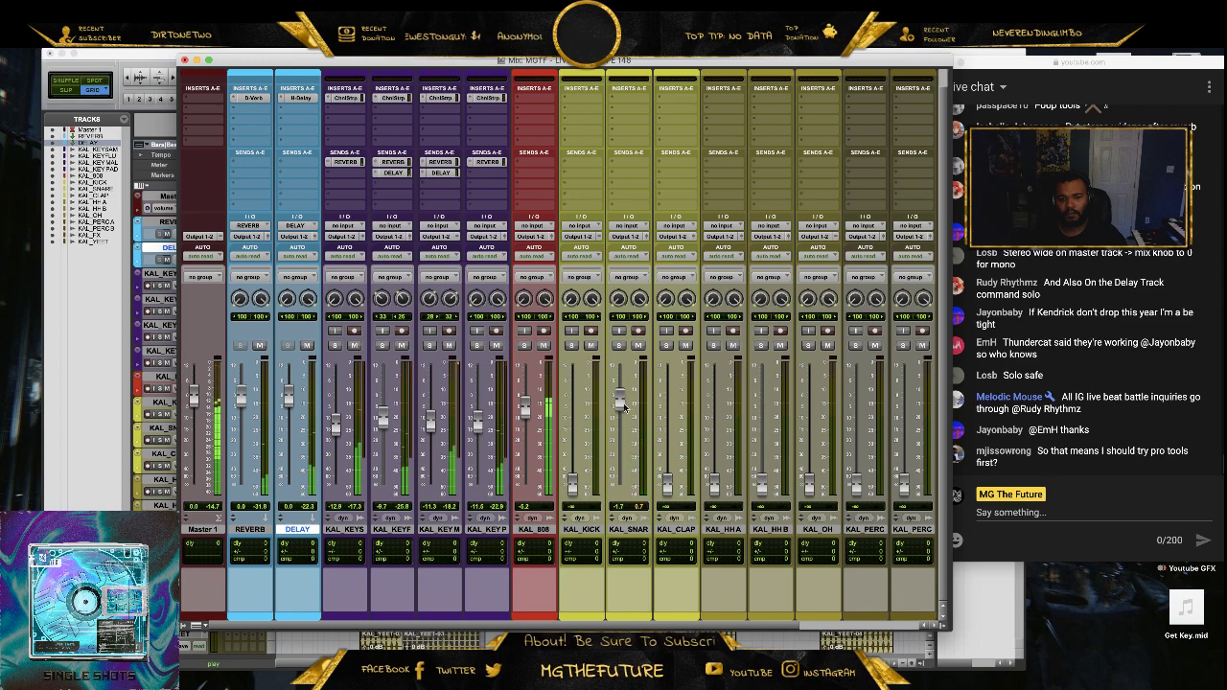
drag(623, 405, 619, 413)
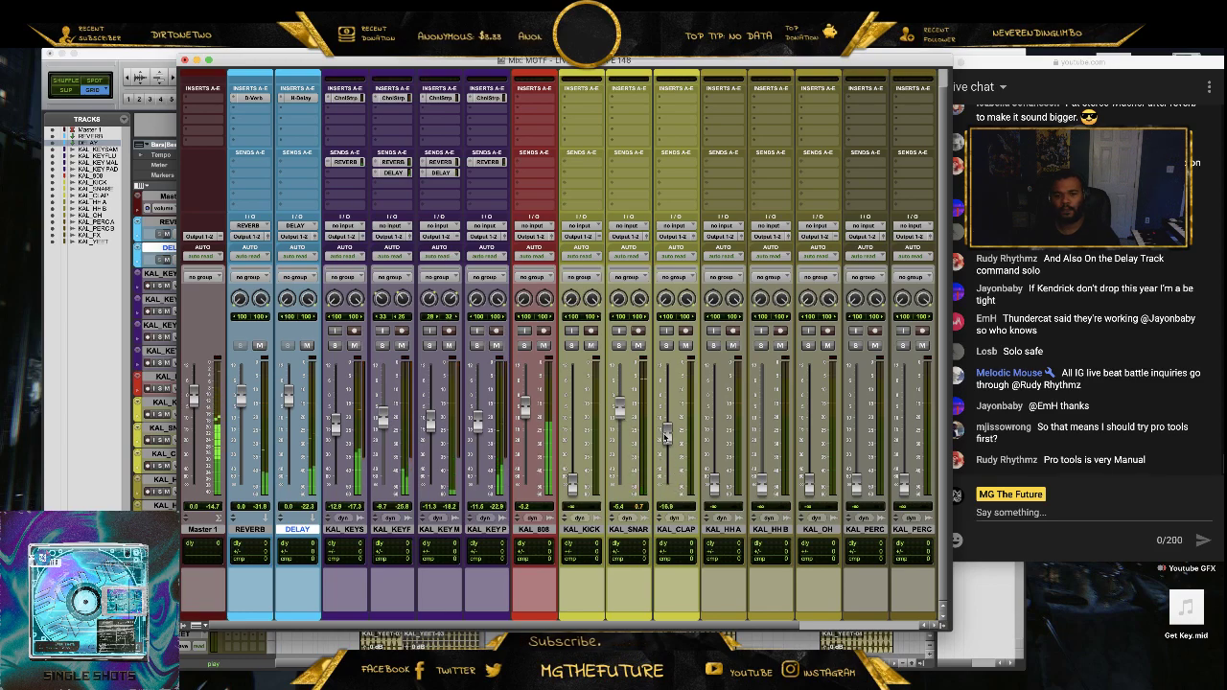
drag(667, 436, 667, 427)
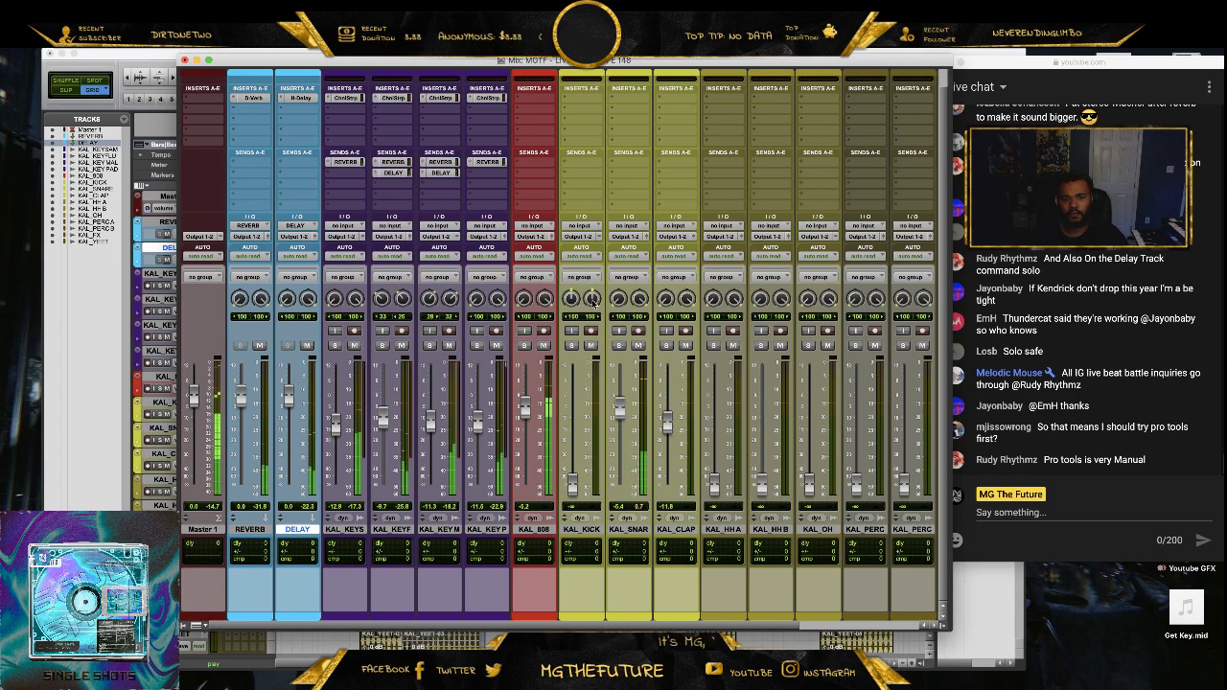
- Center both pan controls on the snare and clap tracks
alt+click(620, 300)
alt+click(642, 300)
alt+click(667, 300)
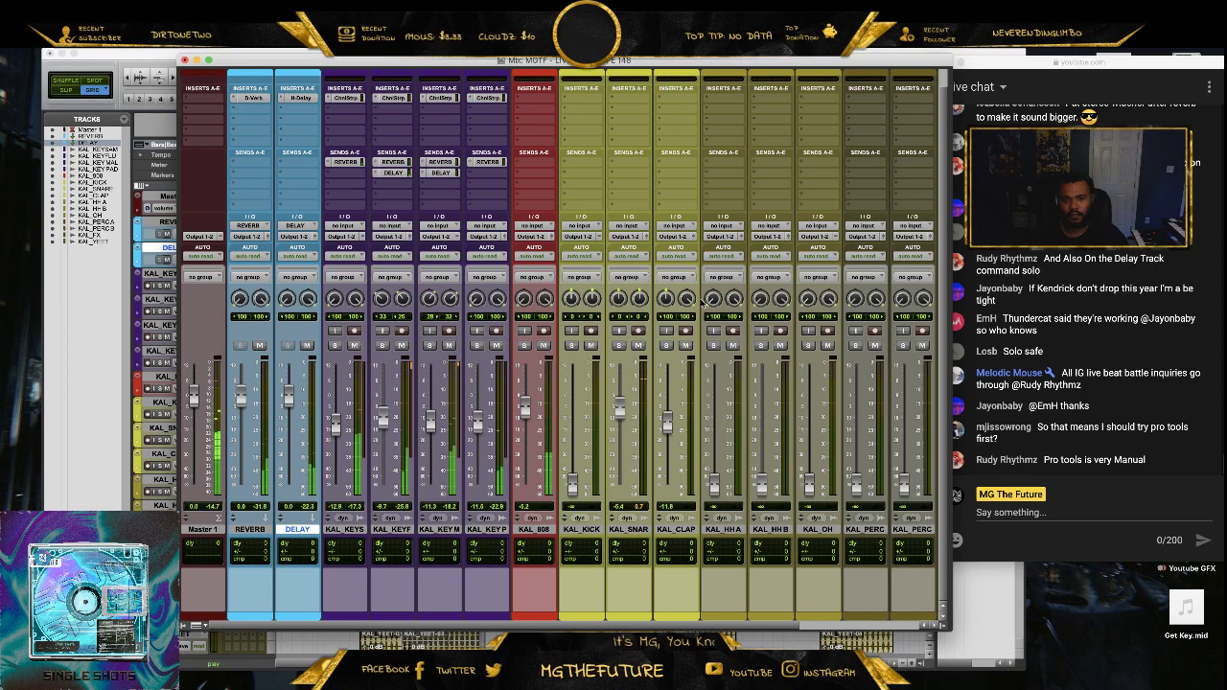
alt+click(688, 300)
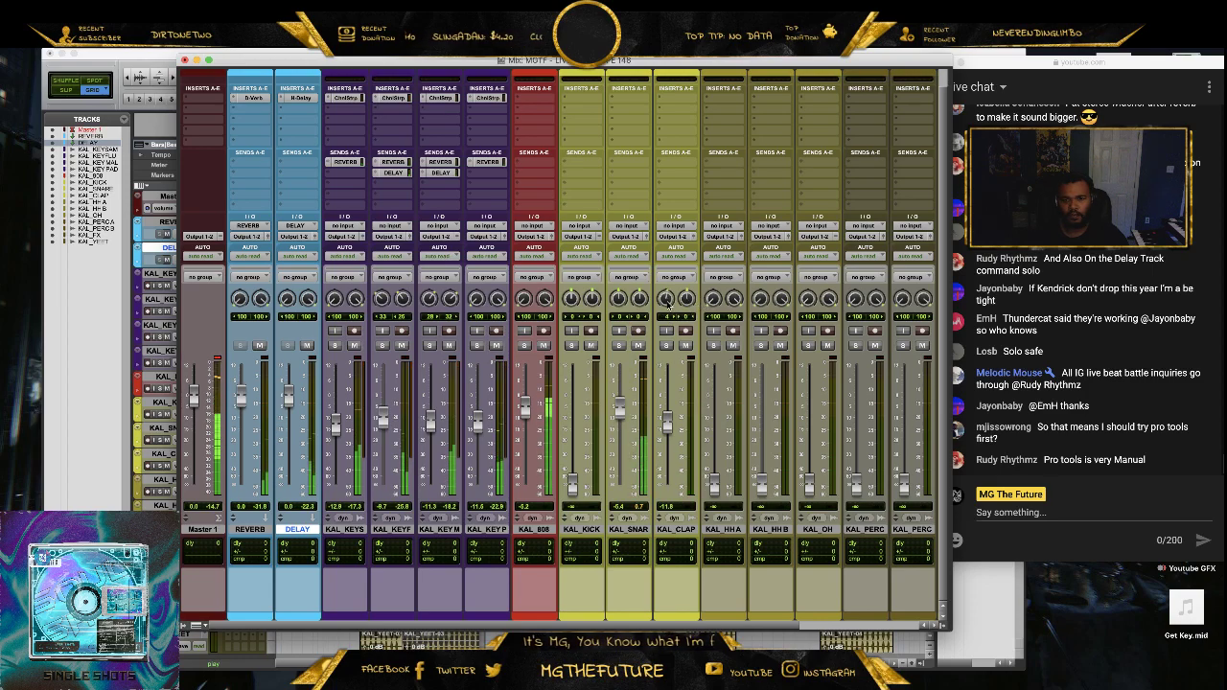
- Add a send from the clap to the stereo REVERB bus at about -12.8 dB
click(675, 161)
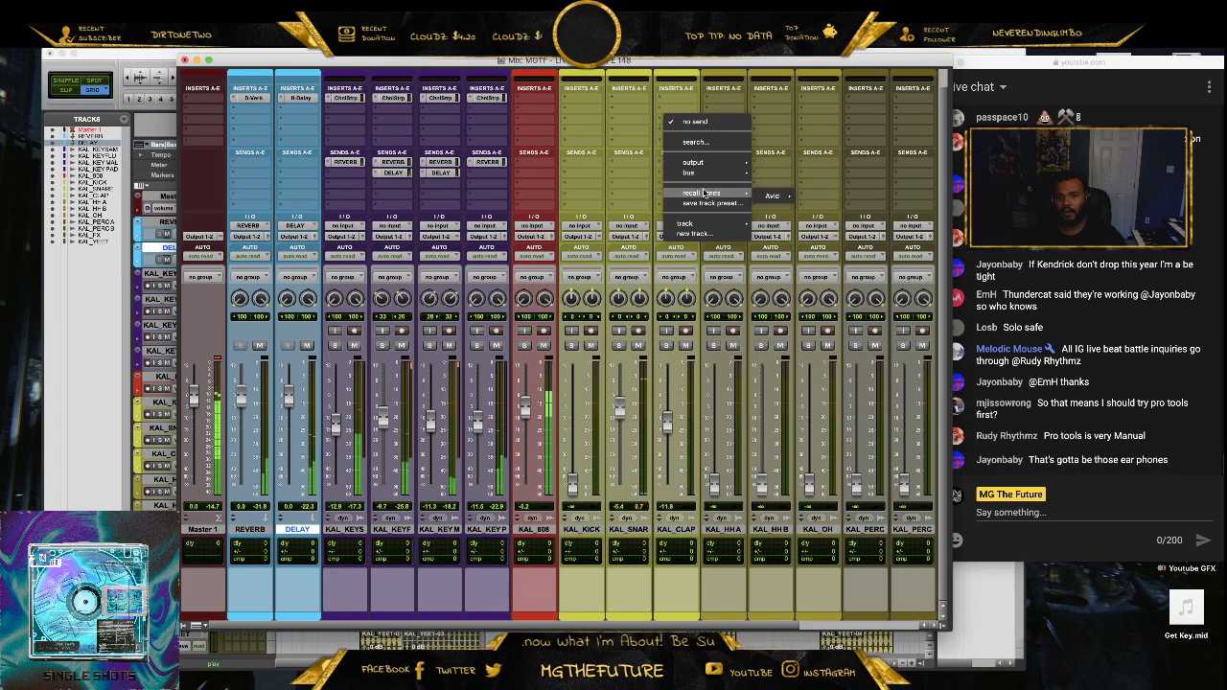
mouse_move(710, 176)
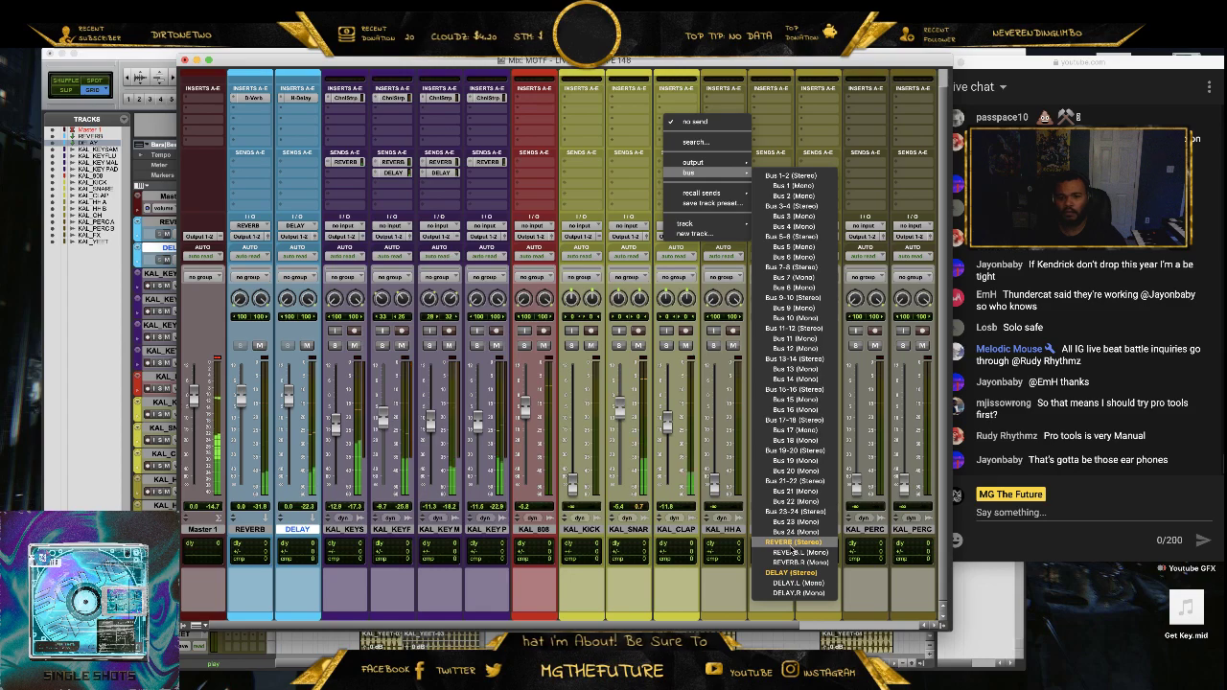
click(792, 542)
drag(689, 524, 689, 462)
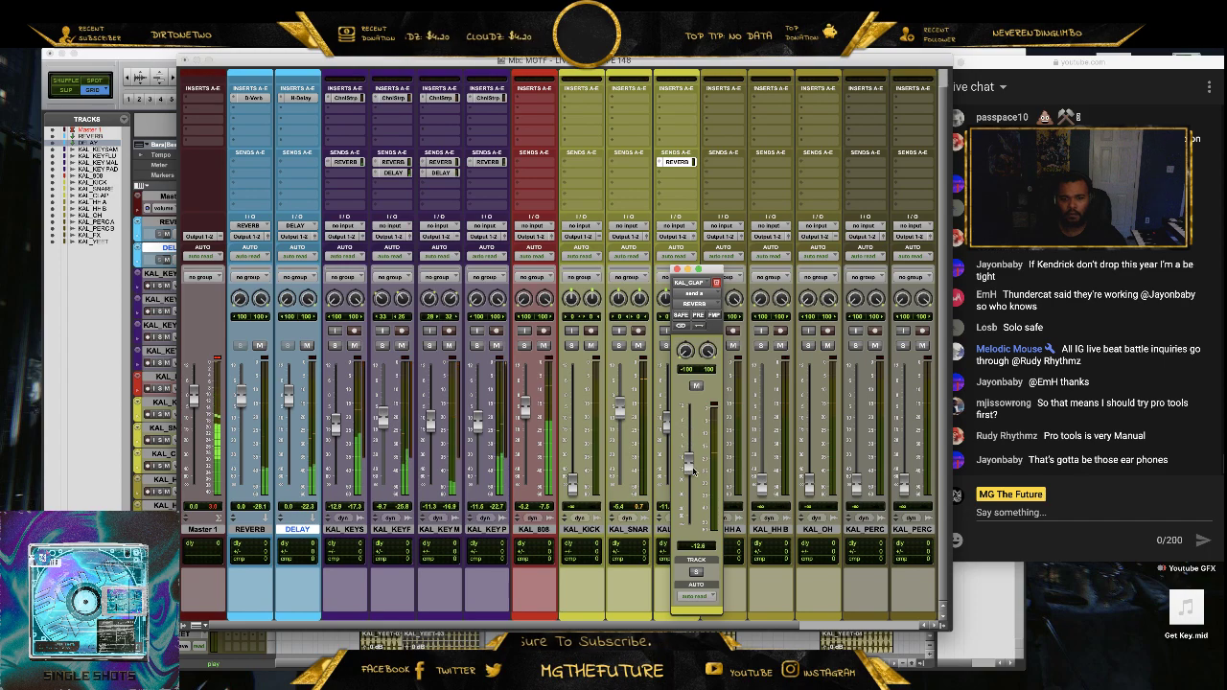
click(676, 270)
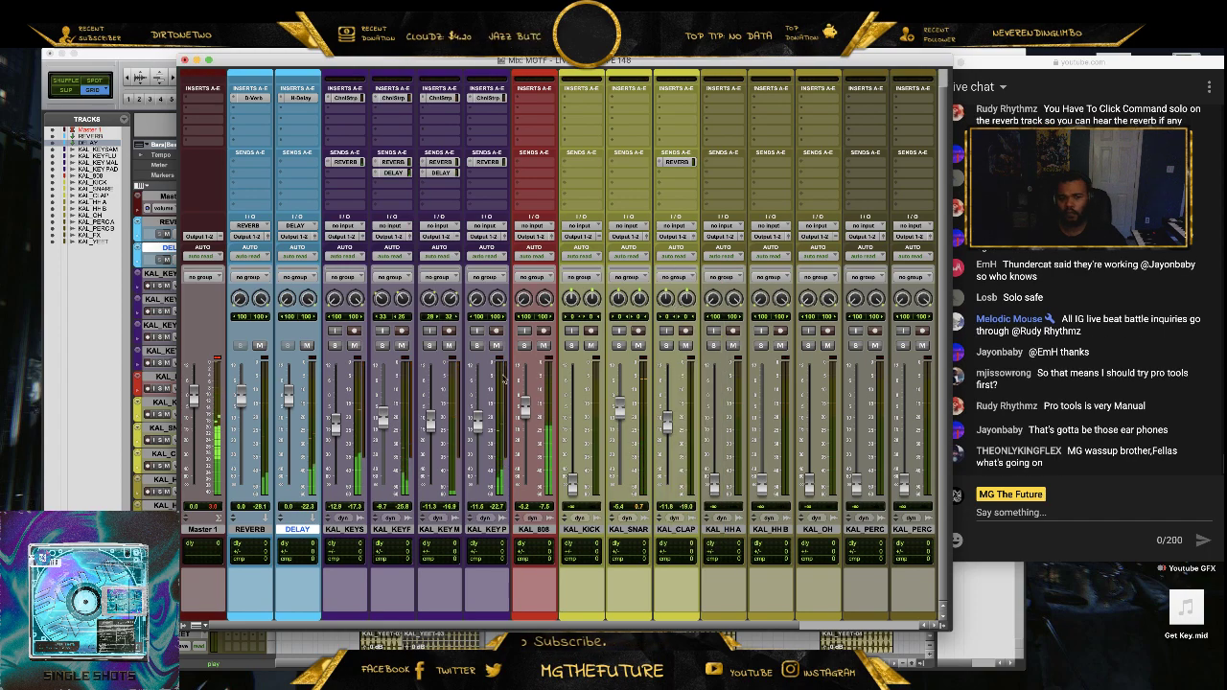
- Create a stereo aux input track named PLATE from the clap's second send slot
click(686, 175)
mouse_move(688, 177)
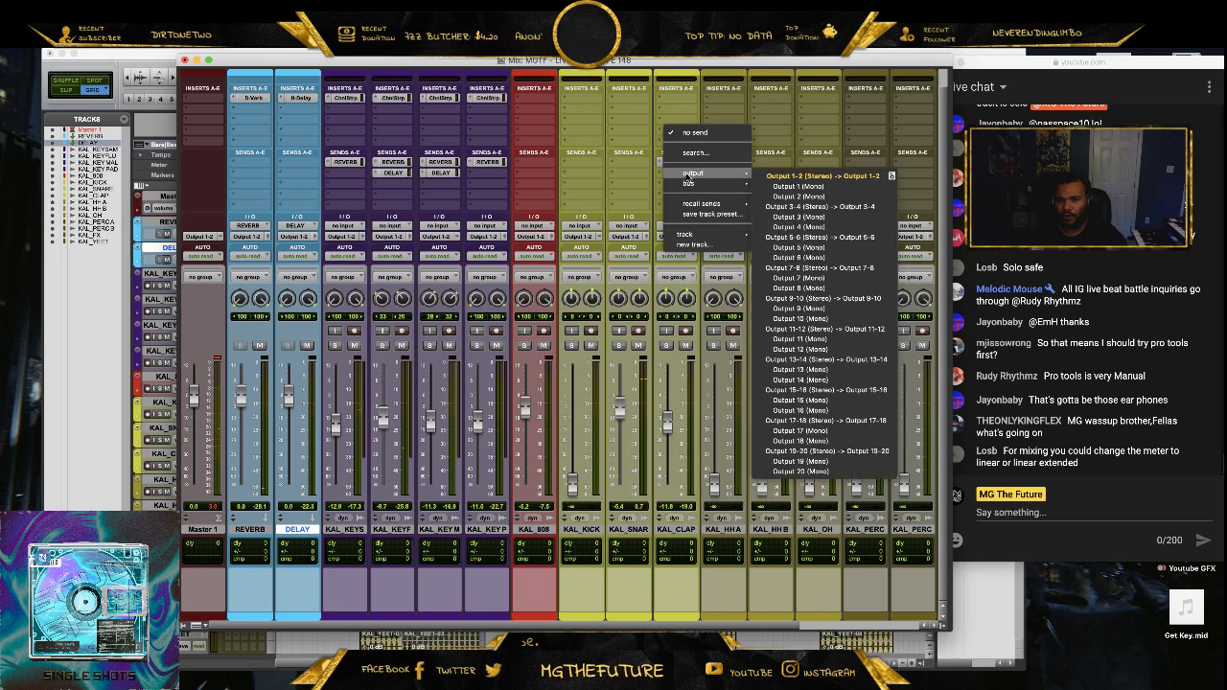
click(692, 244)
text(PLATE)
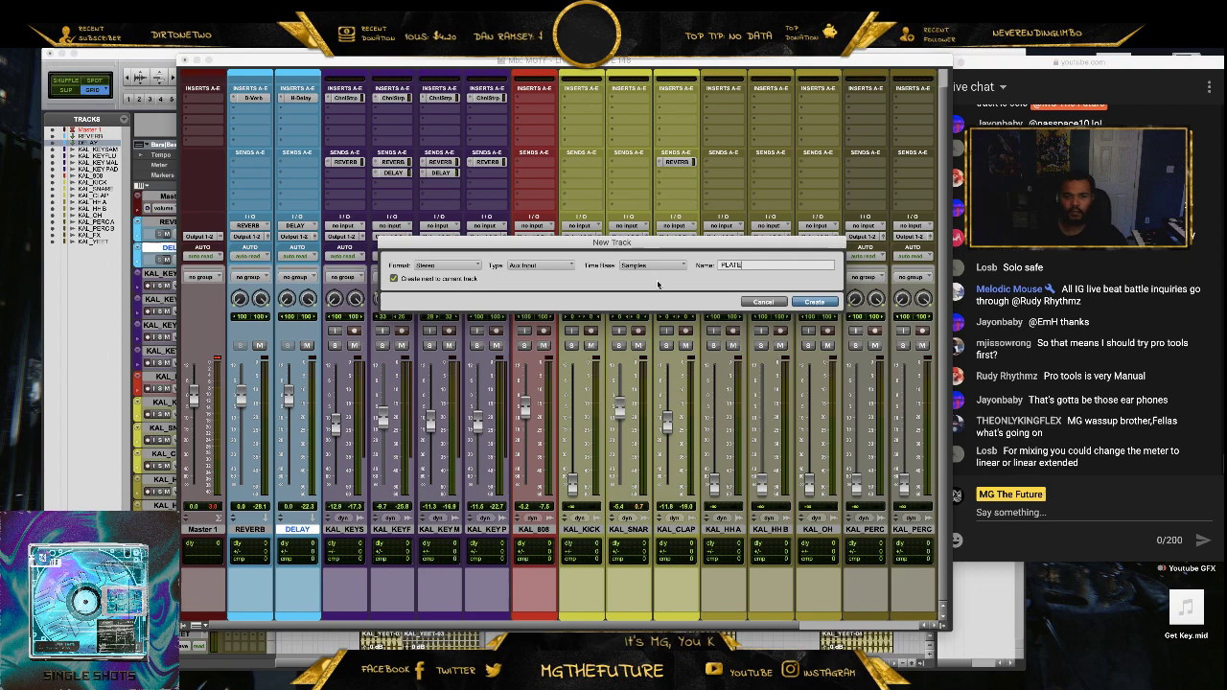
key(Return)
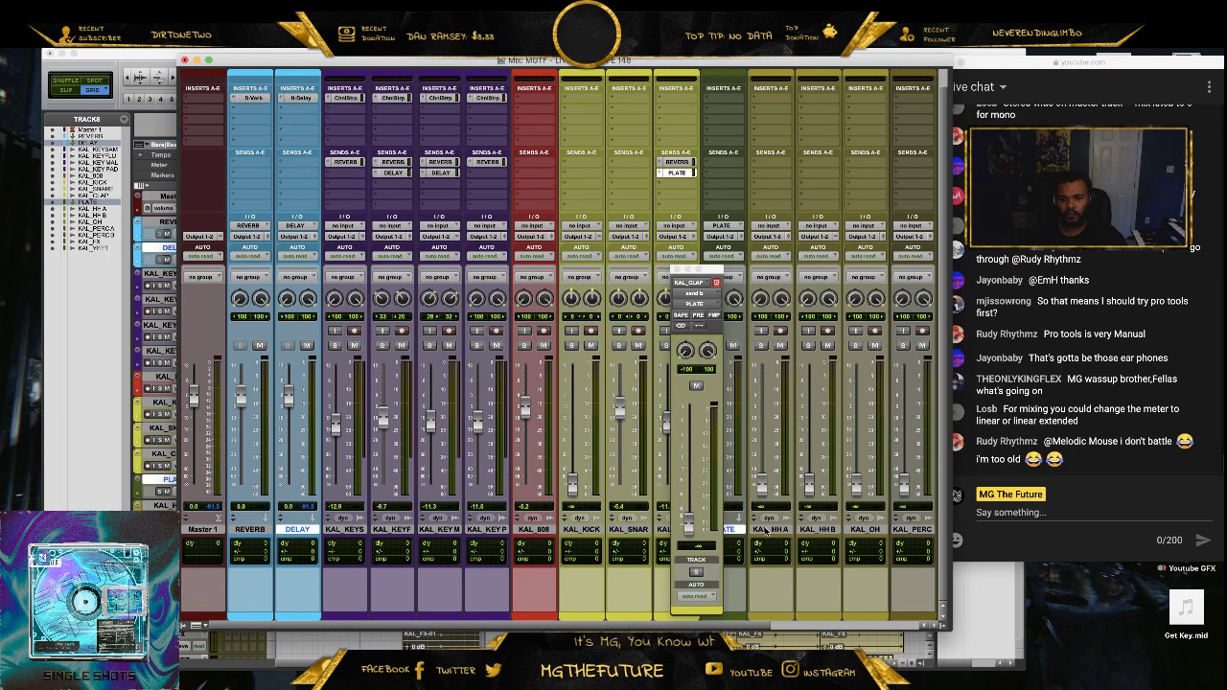
- Place the PLATE track right after DELAY and give it the same light blue color as the other effect returns
drag(715, 275, 612, 192)
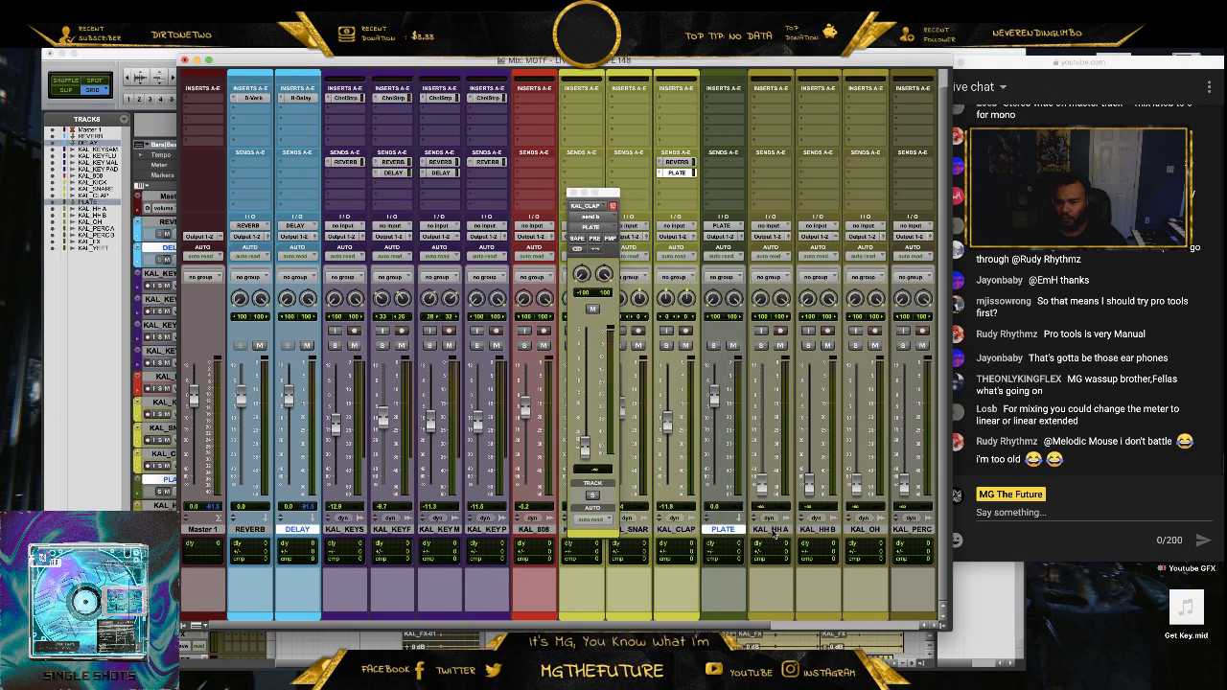
click(773, 530)
drag(724, 529, 332, 604)
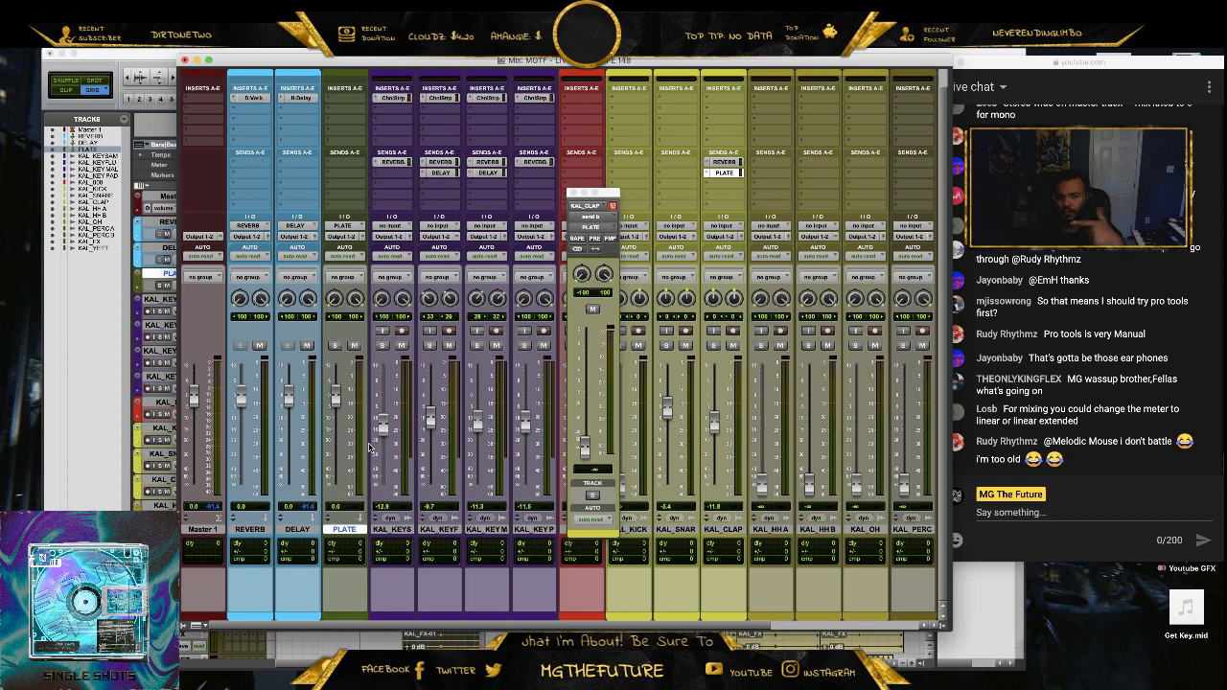
double_click(345, 622)
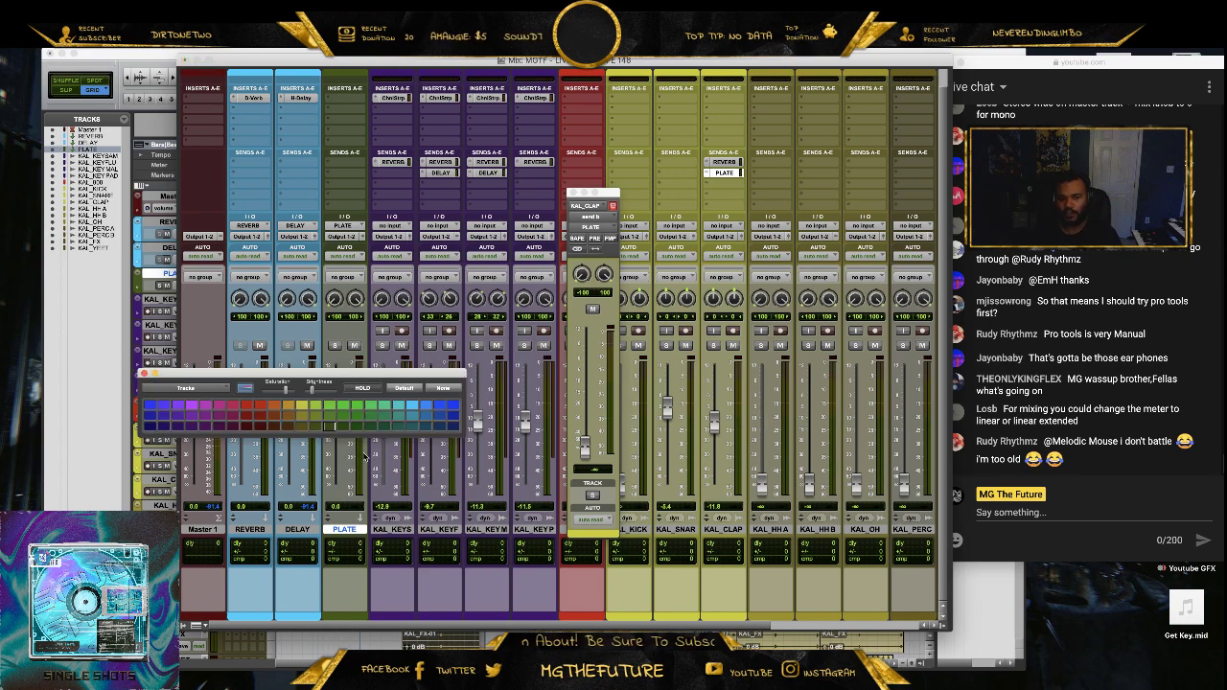
click(413, 407)
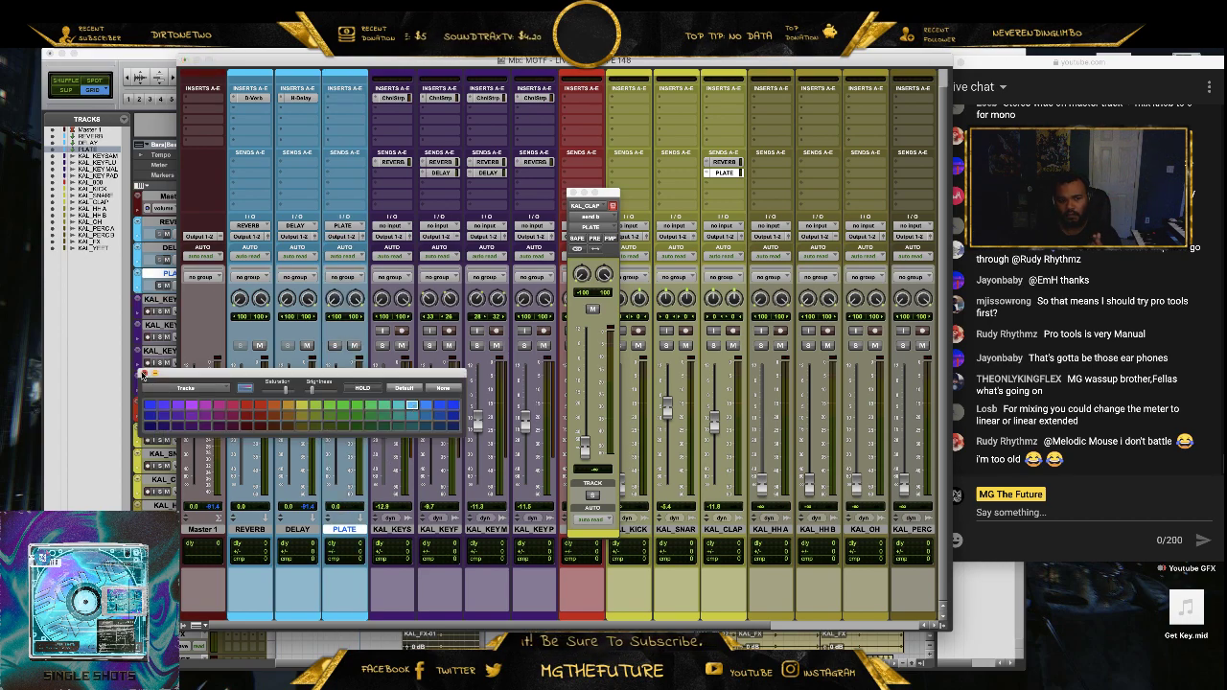
click(145, 373)
- Insert the stereo Little Plate reverb on the PLATE track and move its window clear of the clap's send fader
click(351, 105)
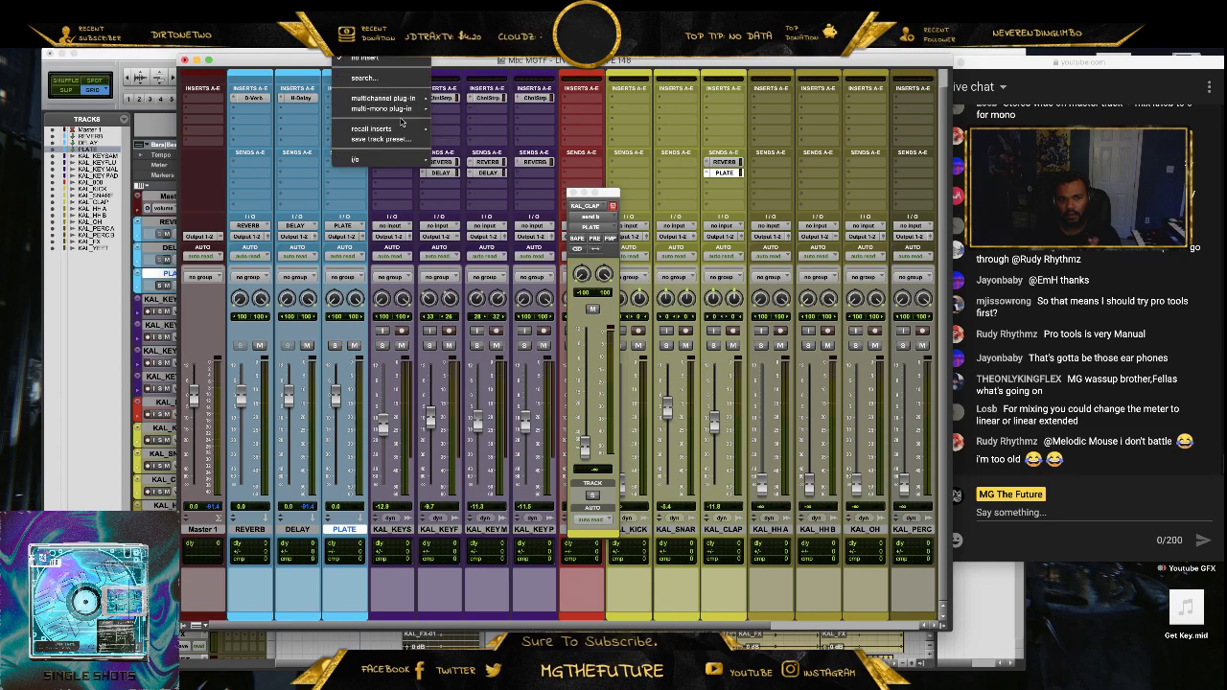
mouse_move(479, 104)
mouse_move(469, 131)
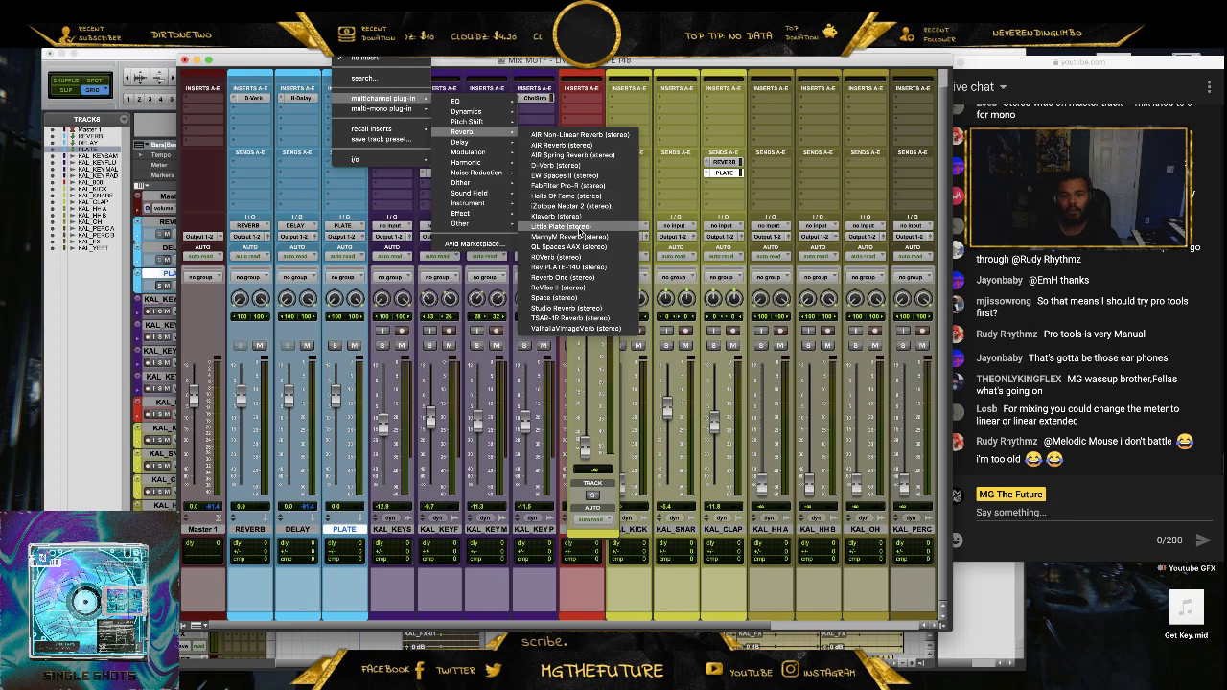
key(Escape)
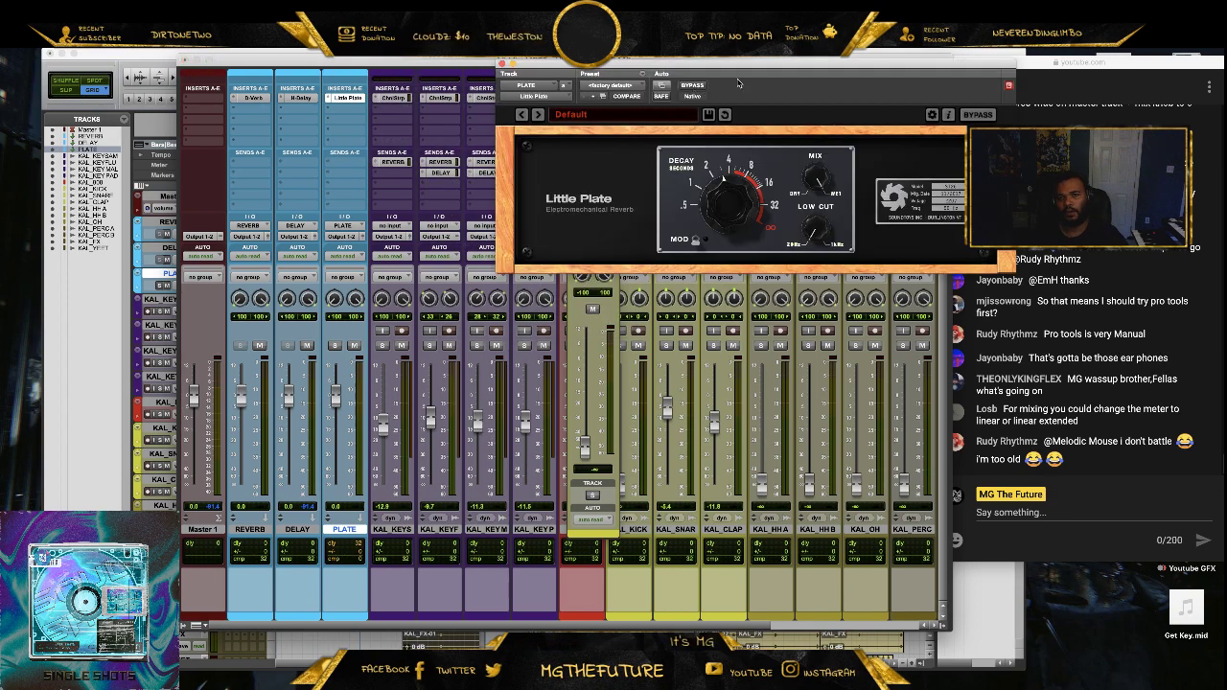
drag(740, 68, 358, 102)
- Raise the clap's PLATE send to audition the reverb, shorten Little Plate's decay to about 1 second, and bring the send back down
drag(585, 447, 595, 352)
drag(347, 238, 346, 255)
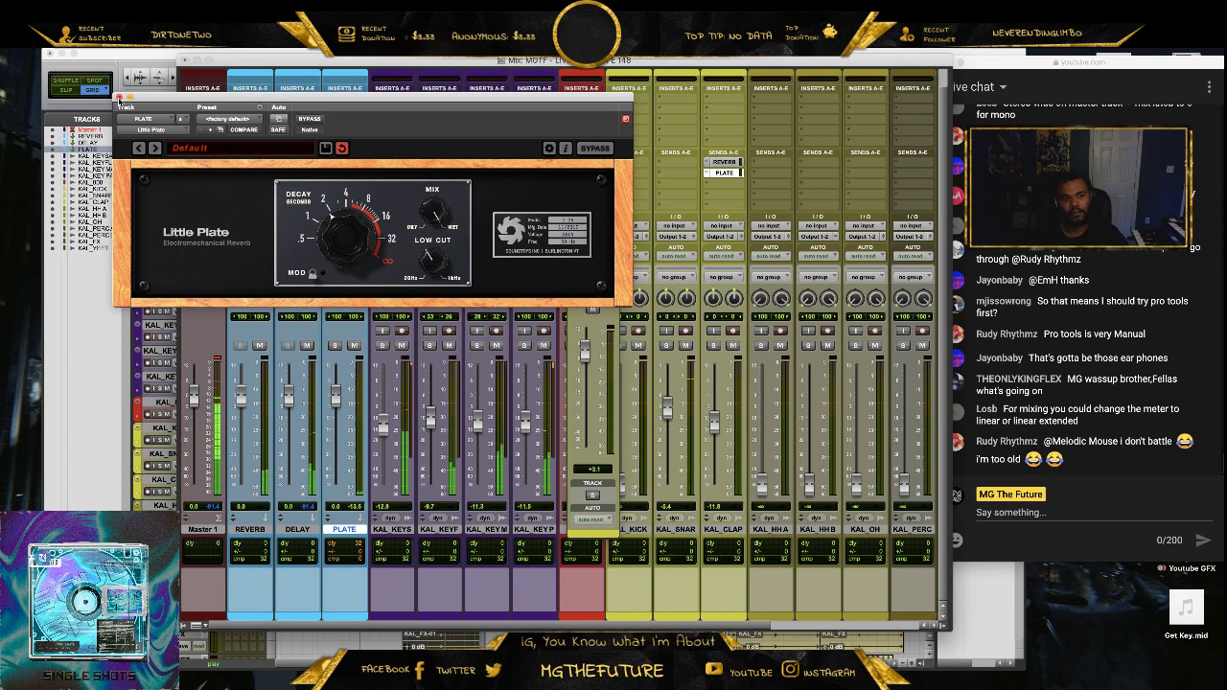
click(119, 98)
drag(585, 351, 586, 404)
click(574, 193)
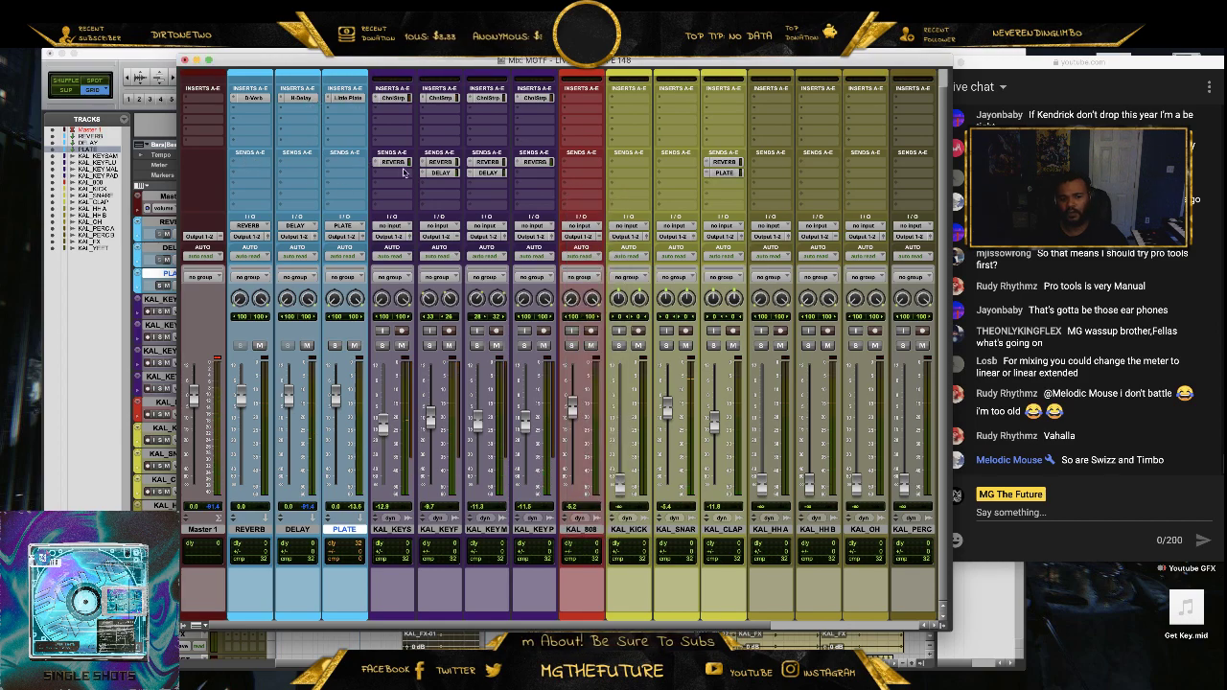
- Add sends from the REVERB track to the stereo DELAY and PLATE buses
click(249, 167)
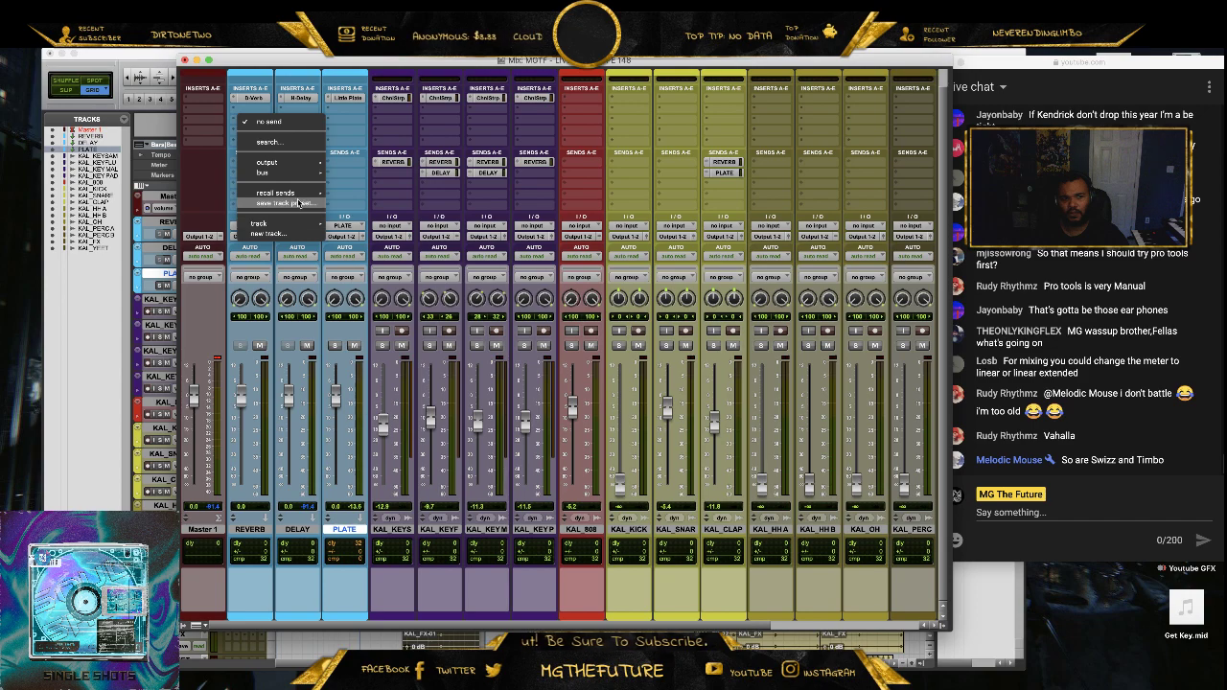
mouse_move(296, 168)
mouse_move(294, 177)
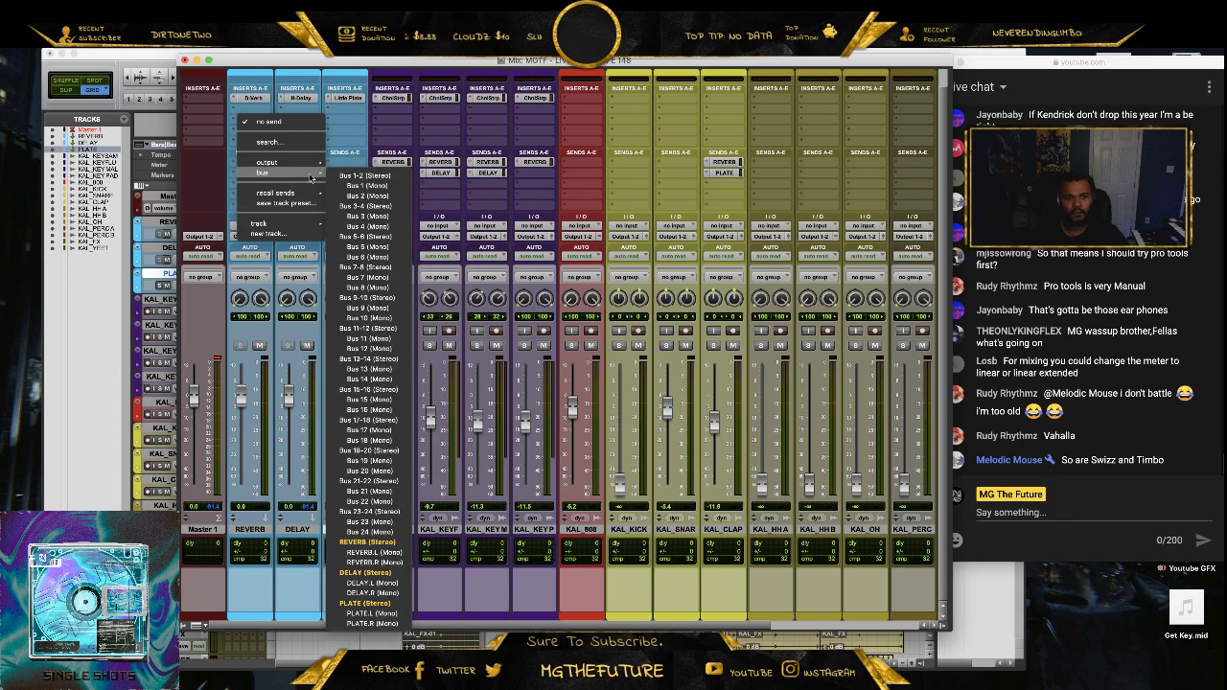
click(379, 575)
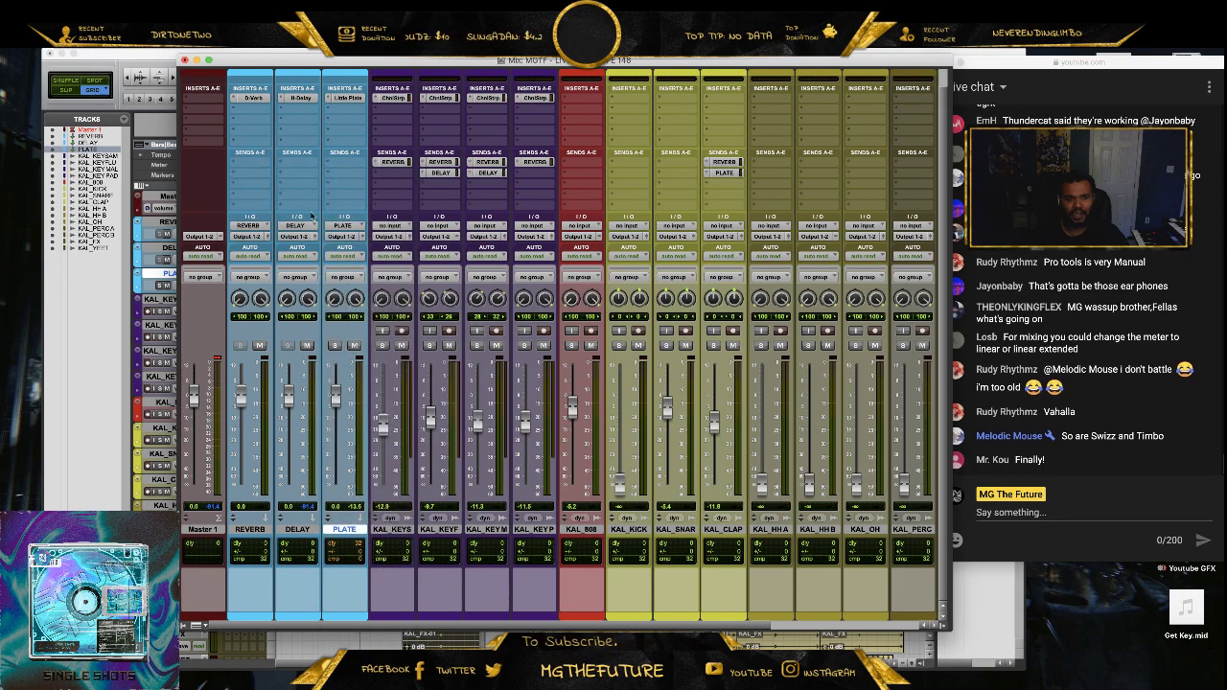
click(247, 177)
mouse_move(290, 183)
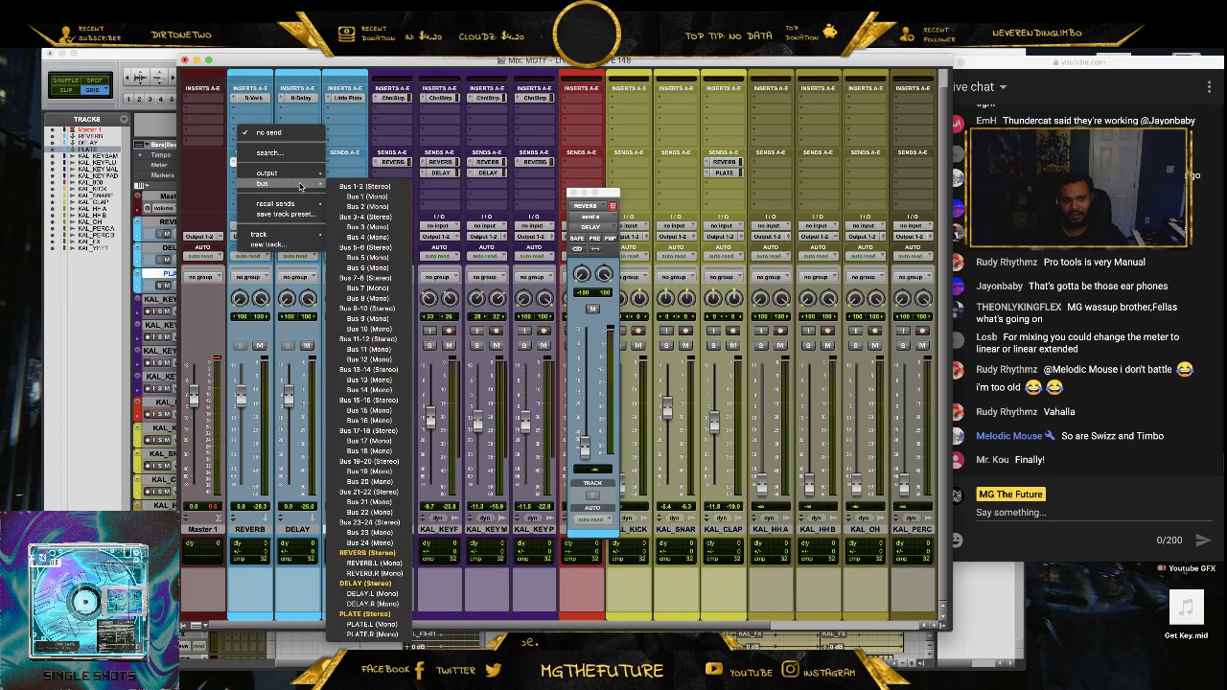
click(371, 613)
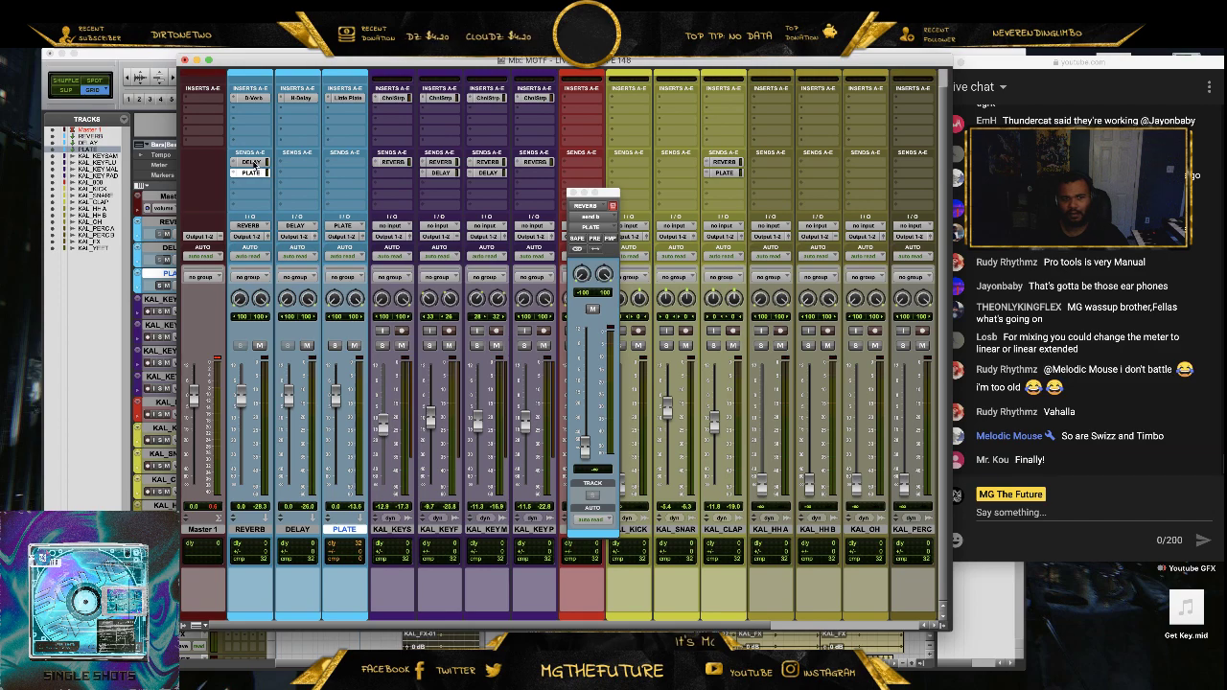
- On the REVERB track, raise the DELAY send to about -16 dB and the PLATE send to about -25 dB
click(254, 163)
drag(584, 451, 590, 395)
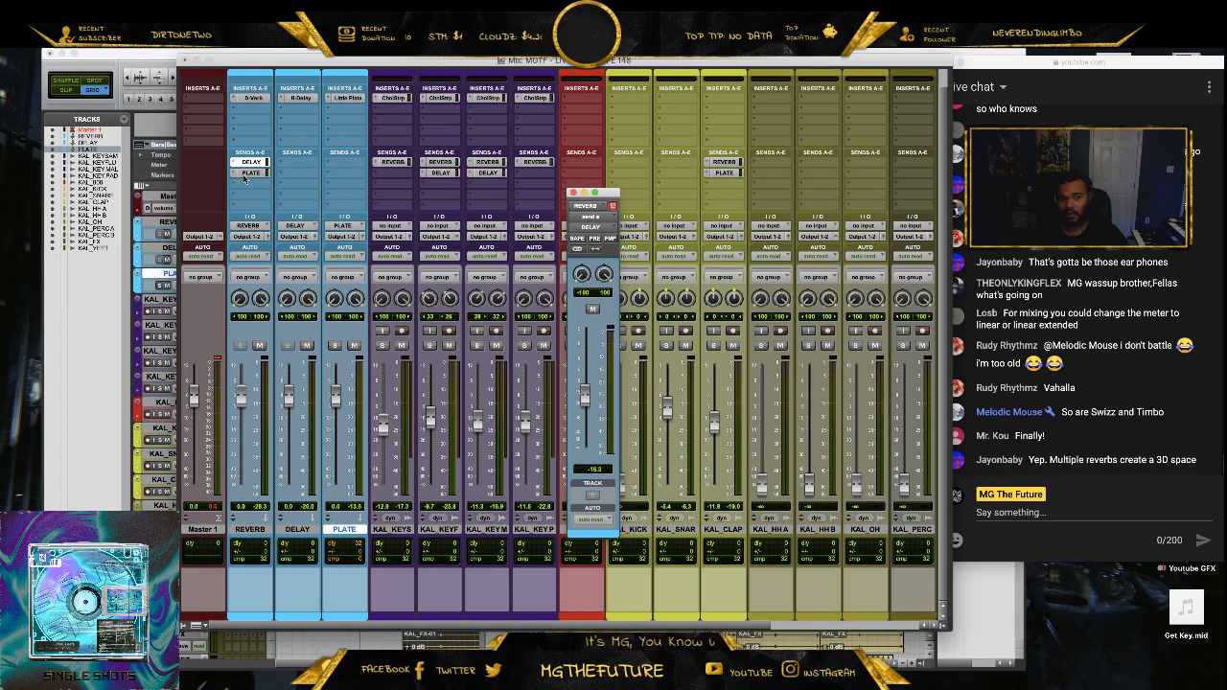
click(246, 173)
drag(584, 446, 590, 432)
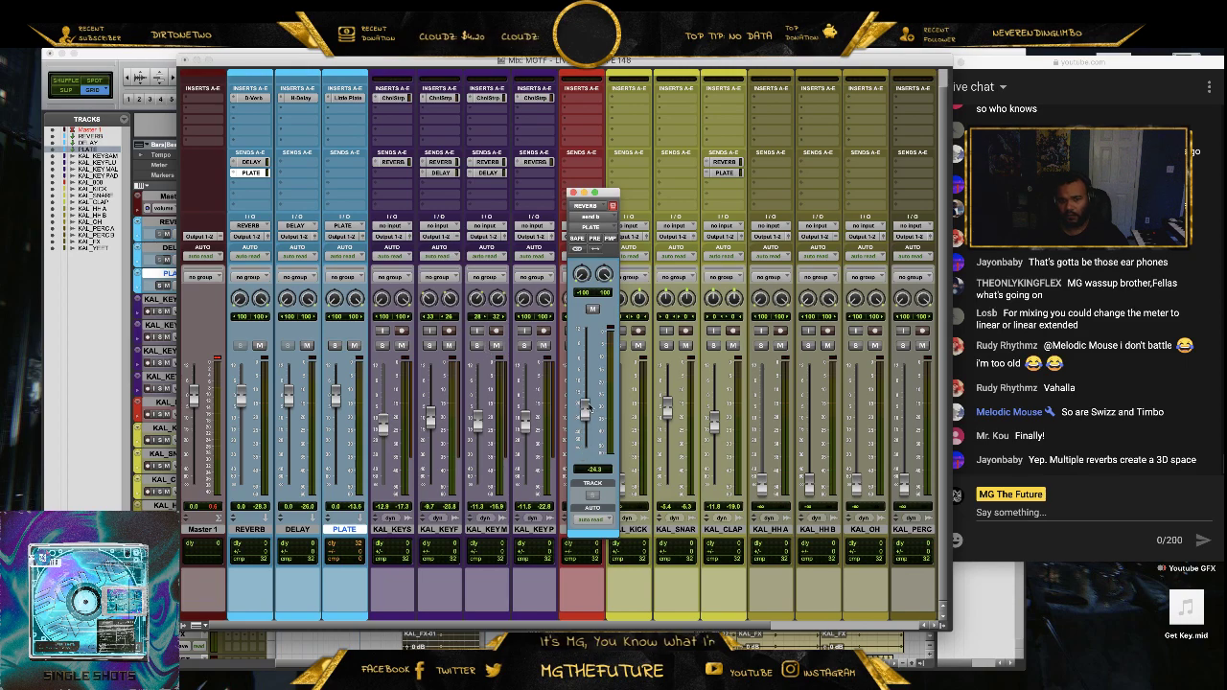
click(573, 192)
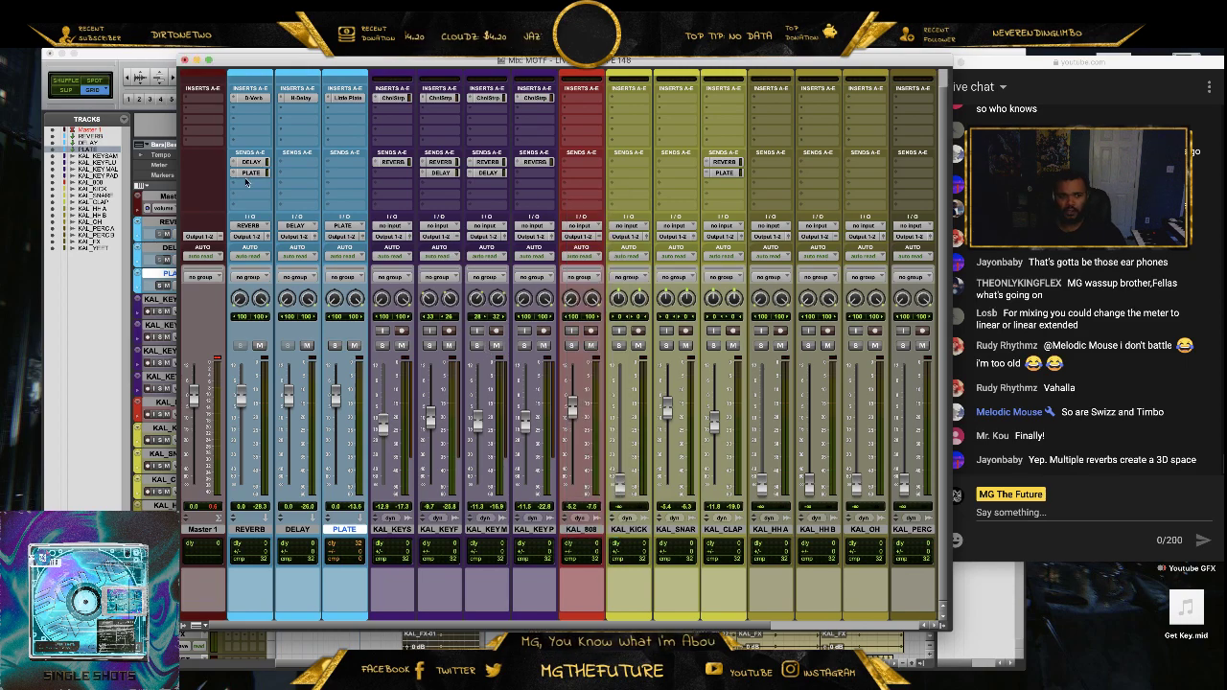
- Copy REVERB's PLATE send to the DELAY track and its DELAY send to the PLATE track, and give both tracks a stereo REVERB send
drag(299, 180, 301, 179)
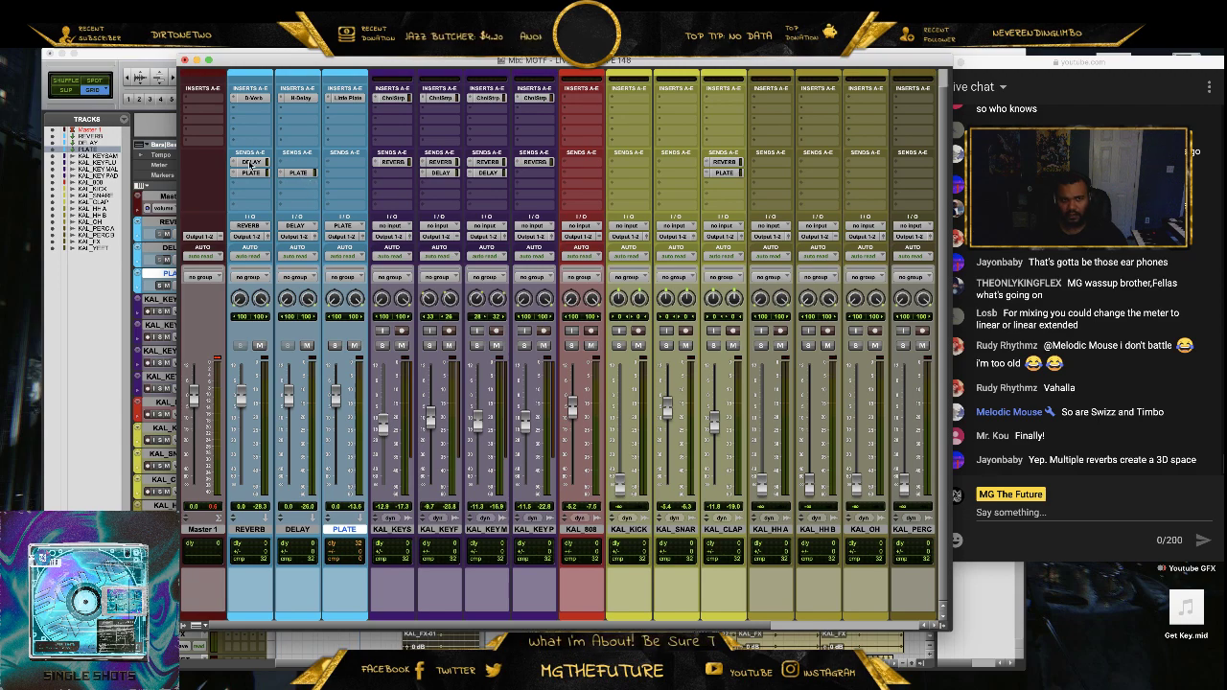
drag(247, 165, 343, 163)
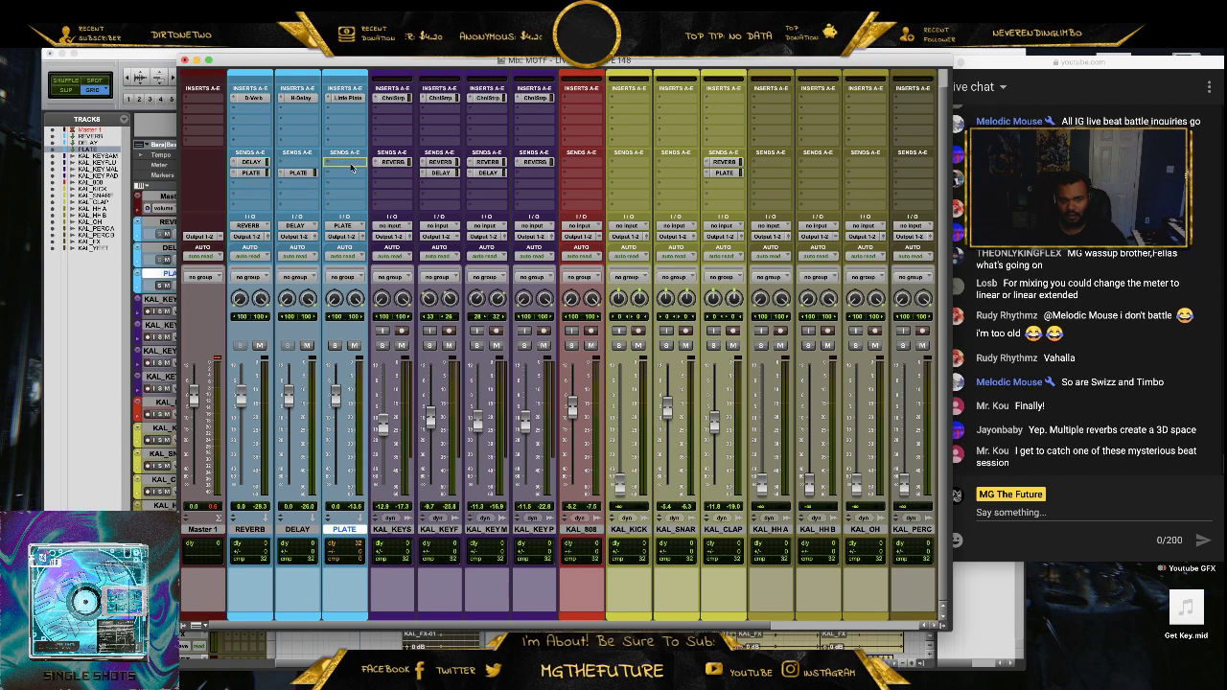
click(299, 185)
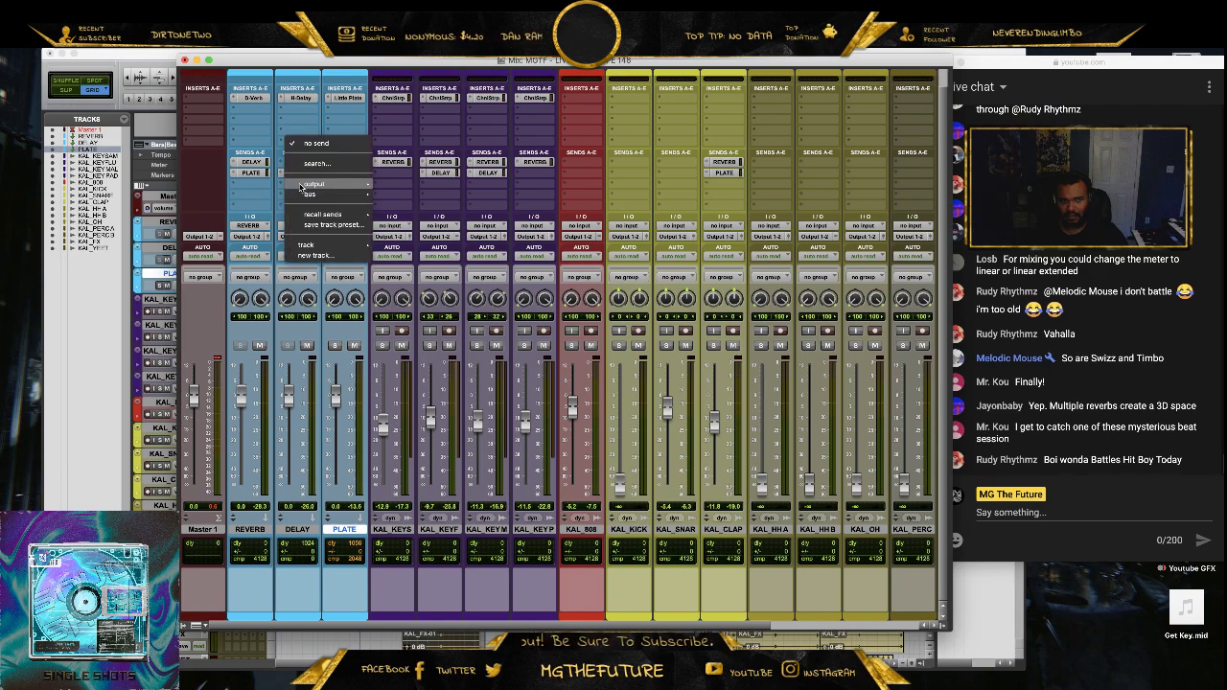
mouse_move(346, 246)
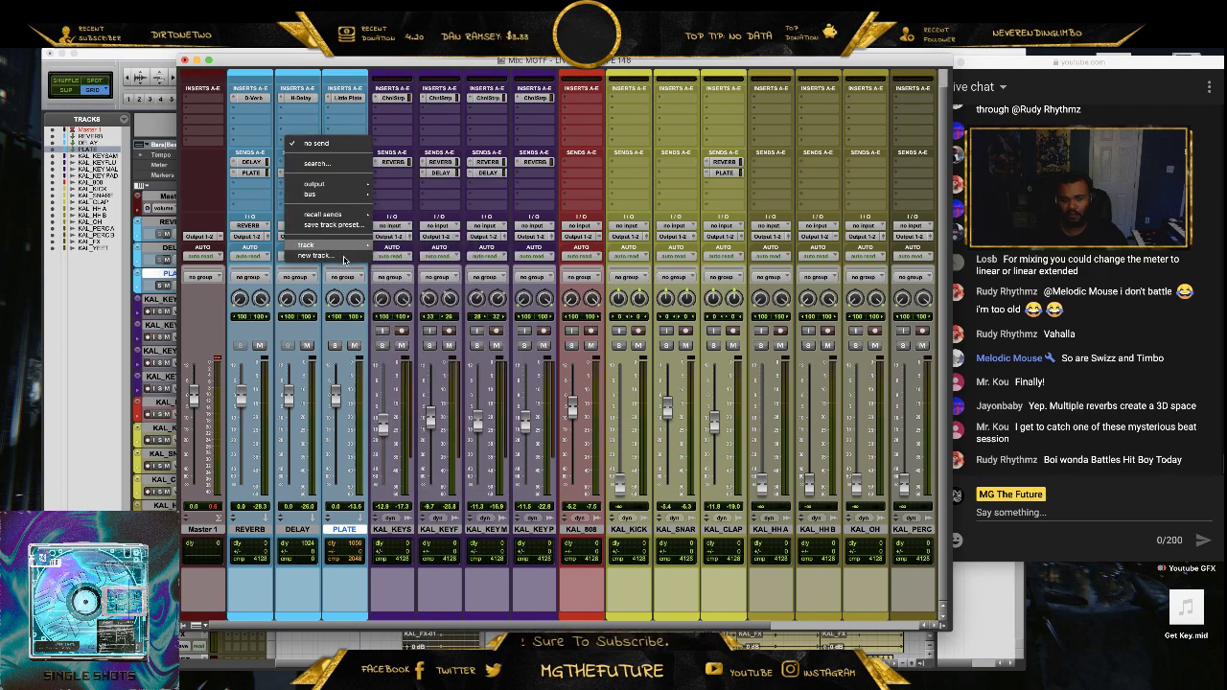
mouse_move(351, 197)
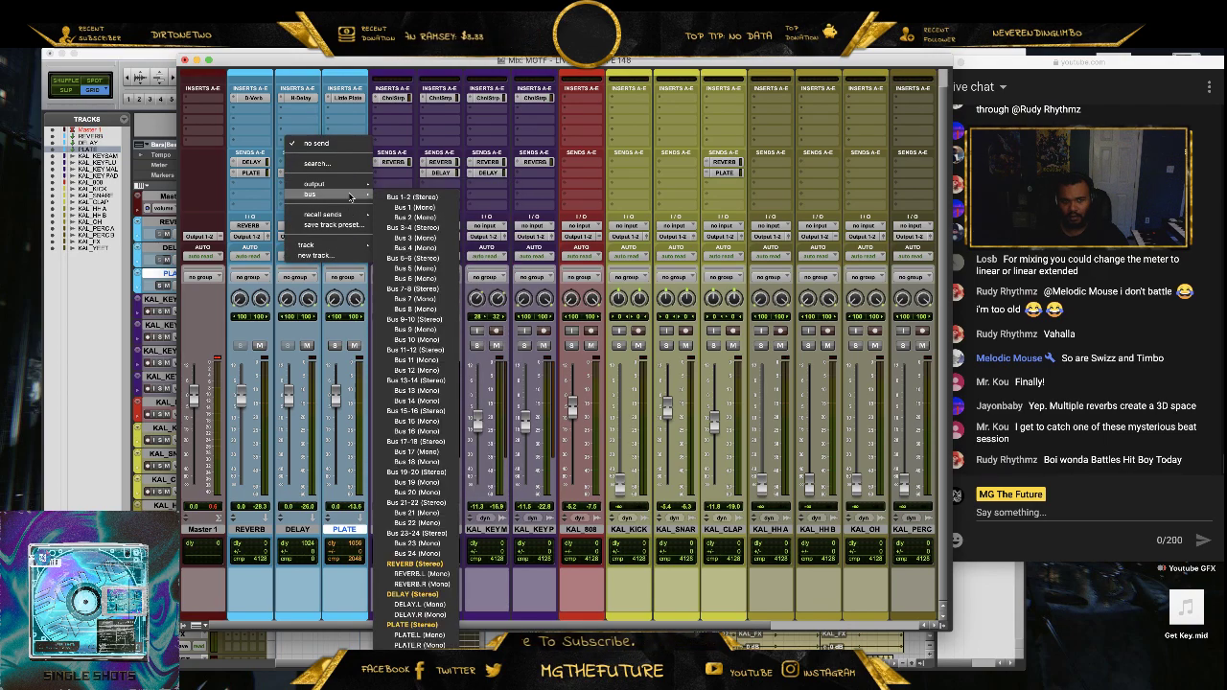
click(414, 565)
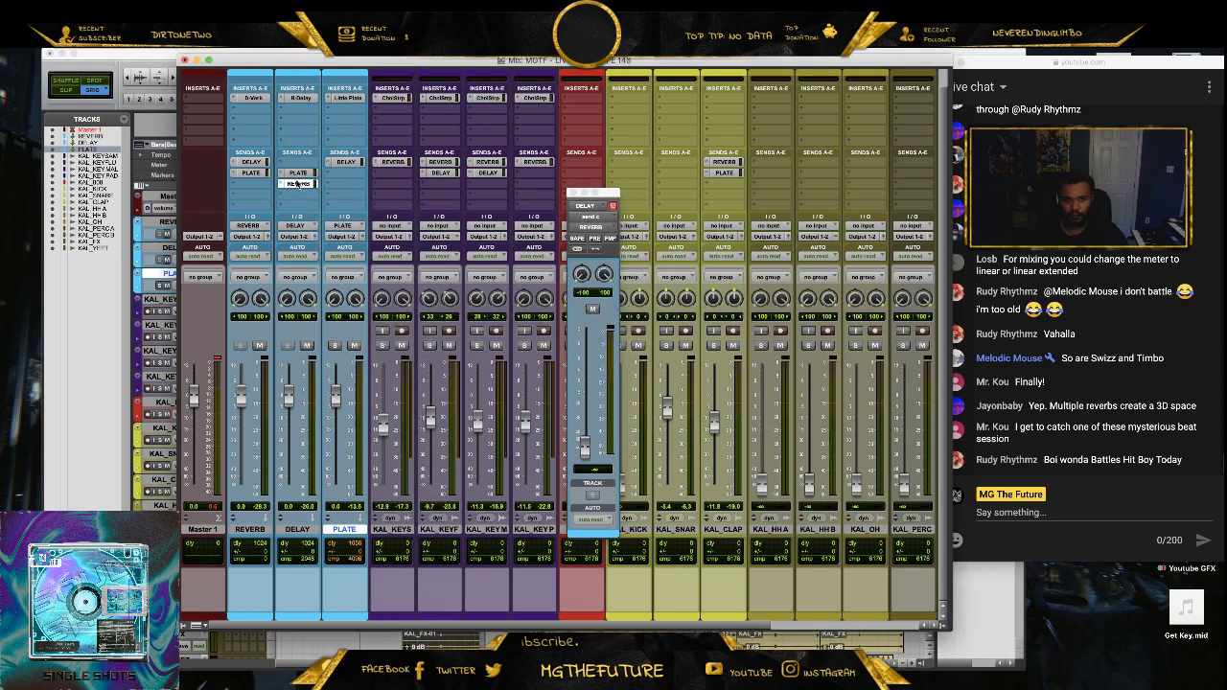
drag(297, 183, 354, 187)
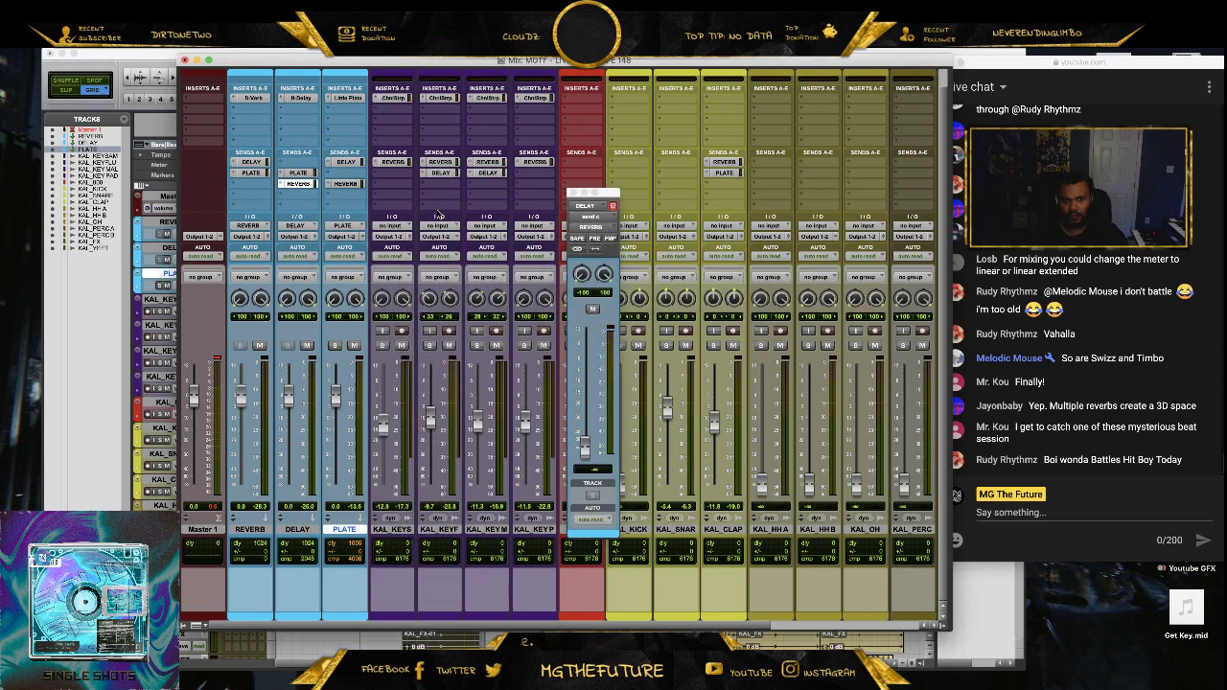
- Raise the REVERB sends on the DELAY and PLATE tracks to about -19 dB each
drag(584, 460, 587, 407)
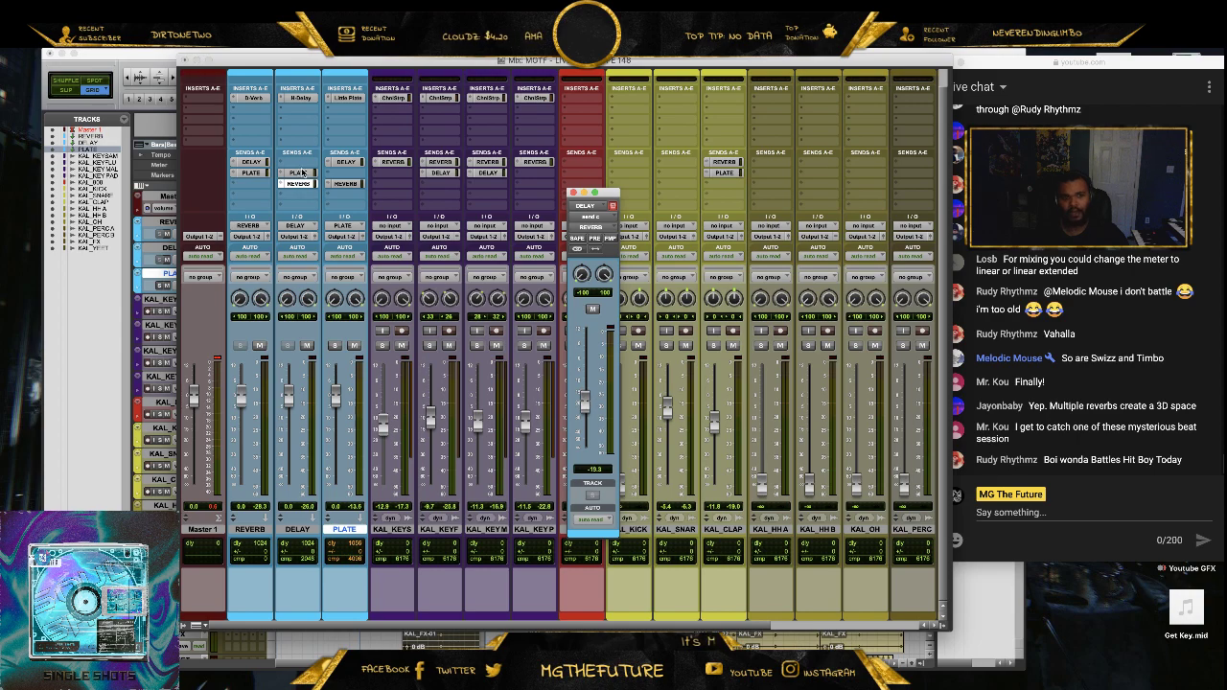
click(350, 184)
drag(590, 441, 589, 405)
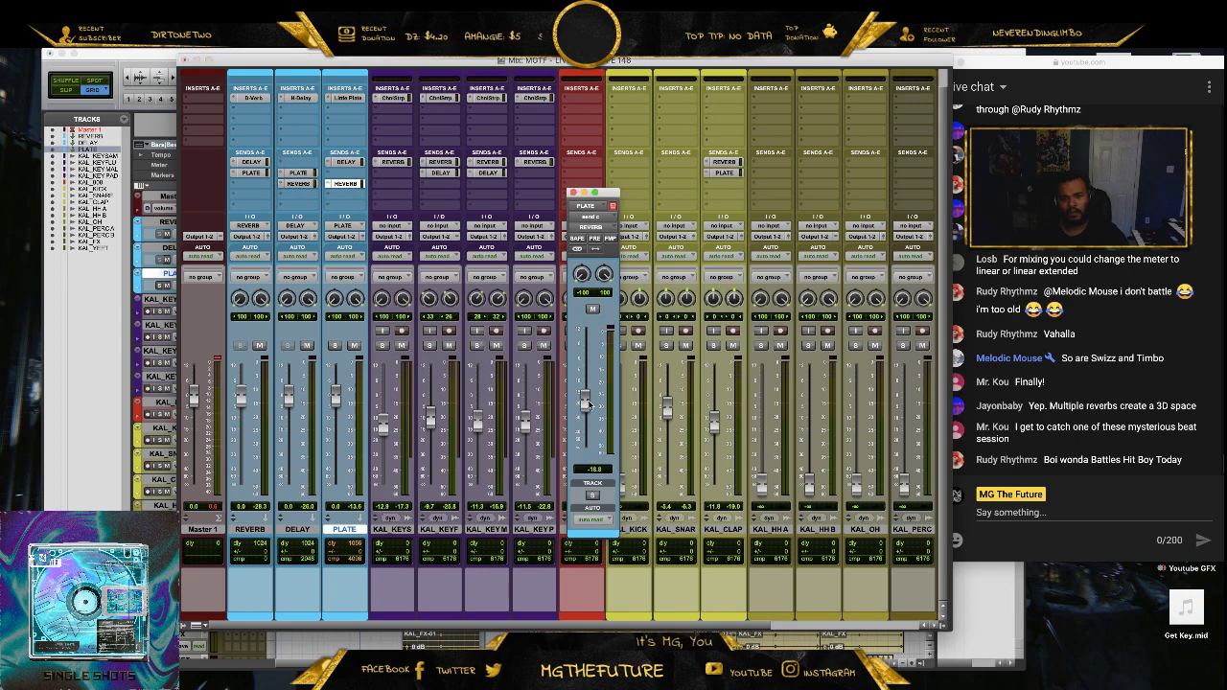
click(573, 193)
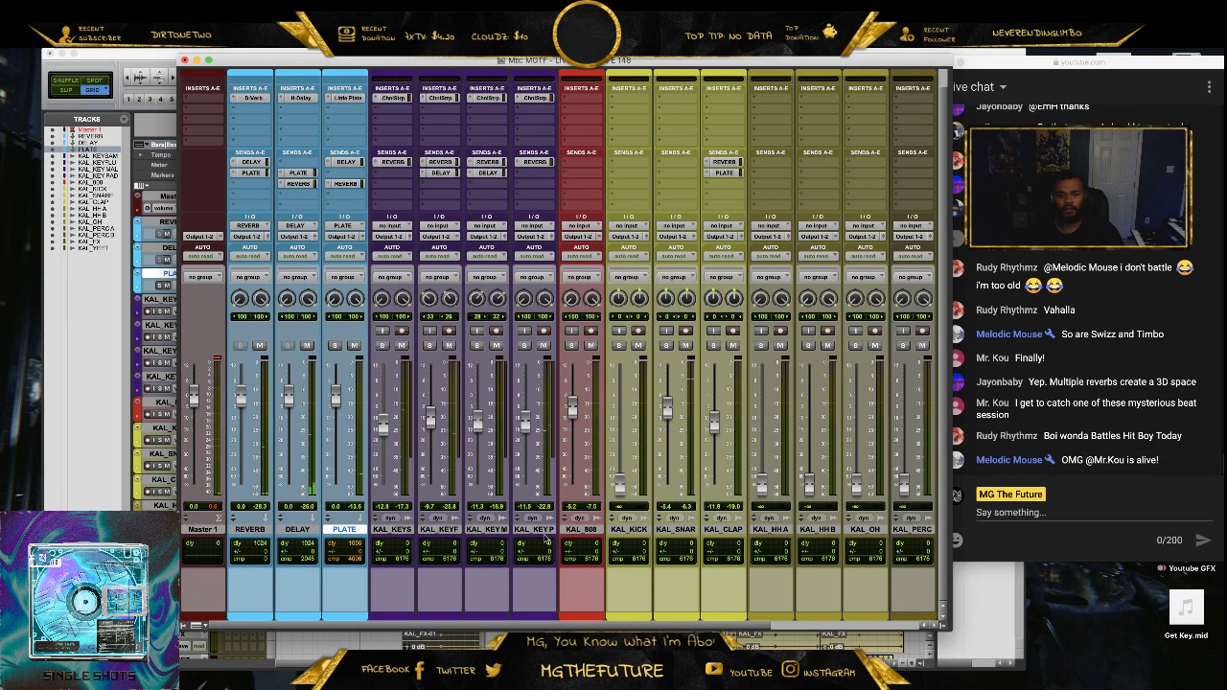
- Create one new stereo Aux Input track right after the four selected key tracks
click(542, 532)
shift+click(393, 531)
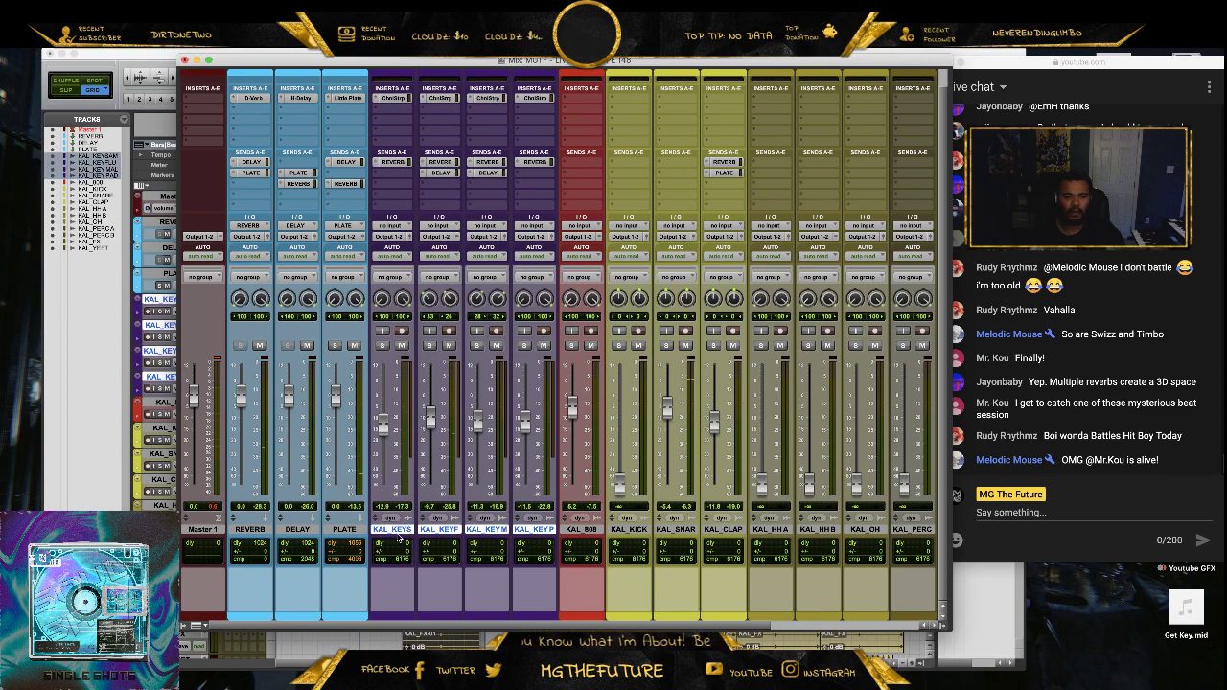
right_click(390, 534)
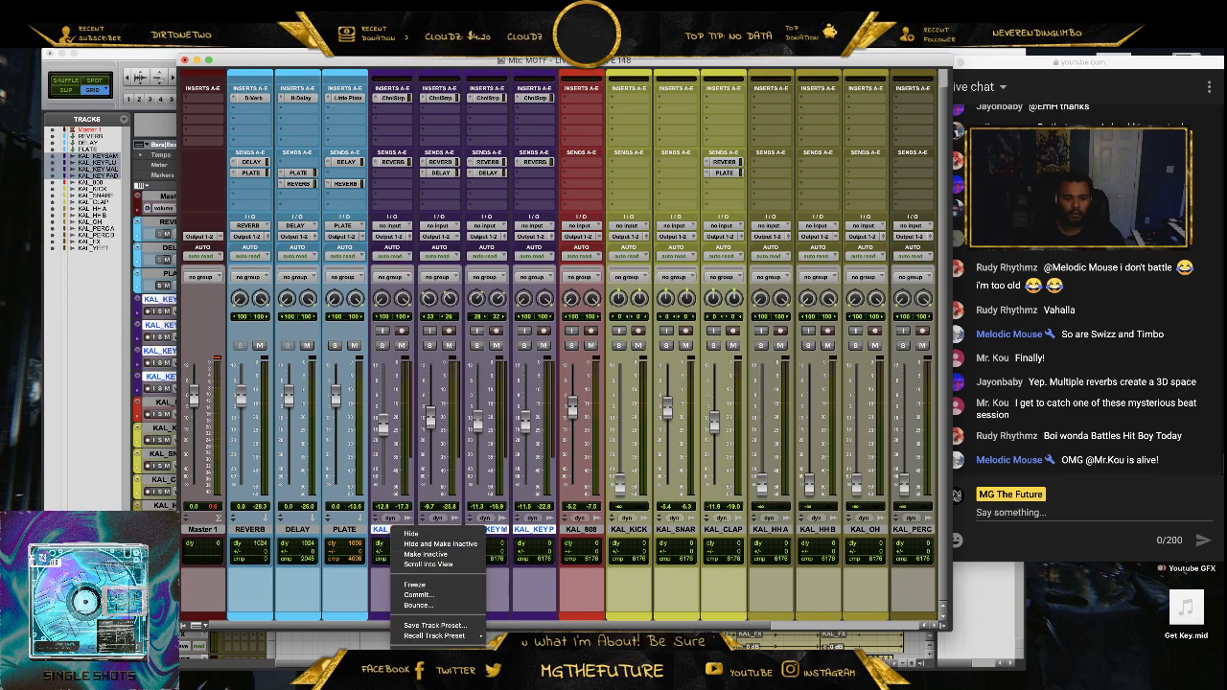
click(416, 655)
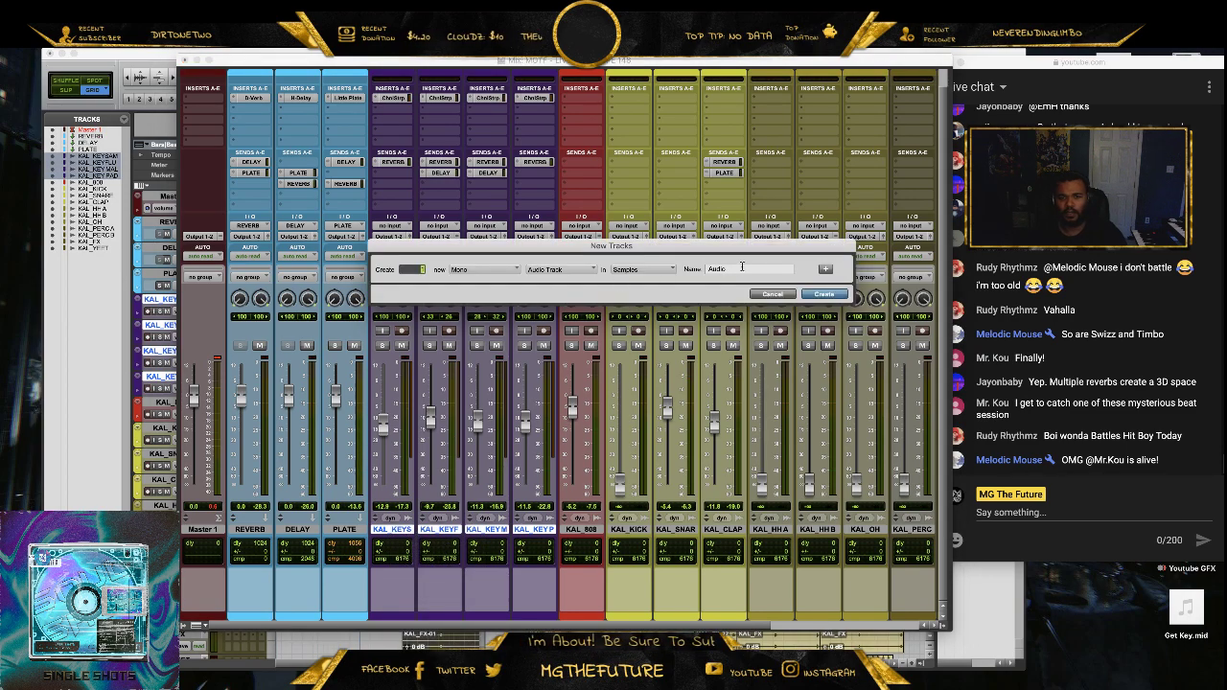
text(KEY BUS)
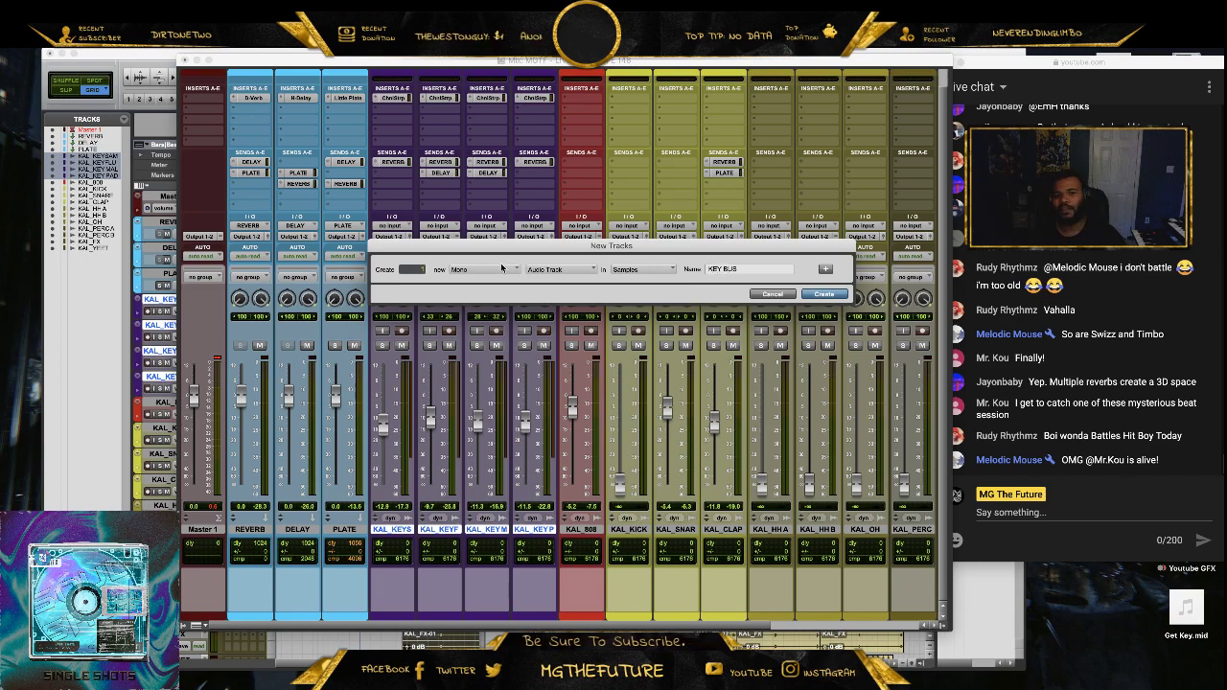
click(561, 269)
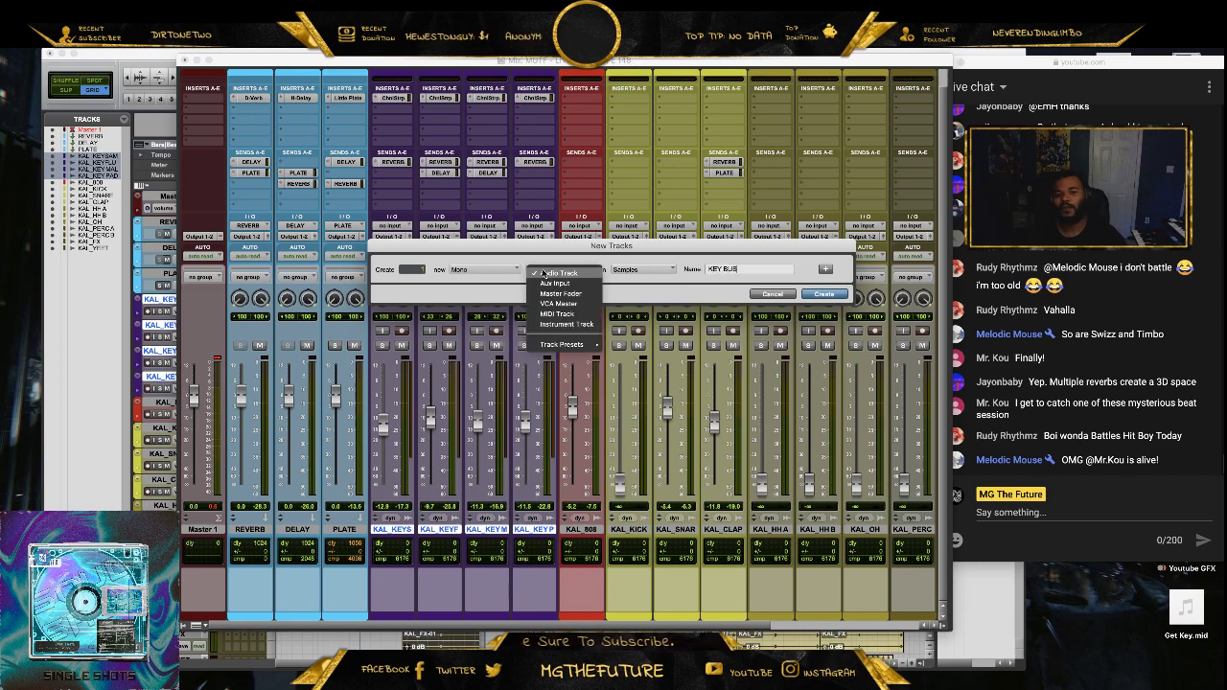
click(573, 279)
click(508, 274)
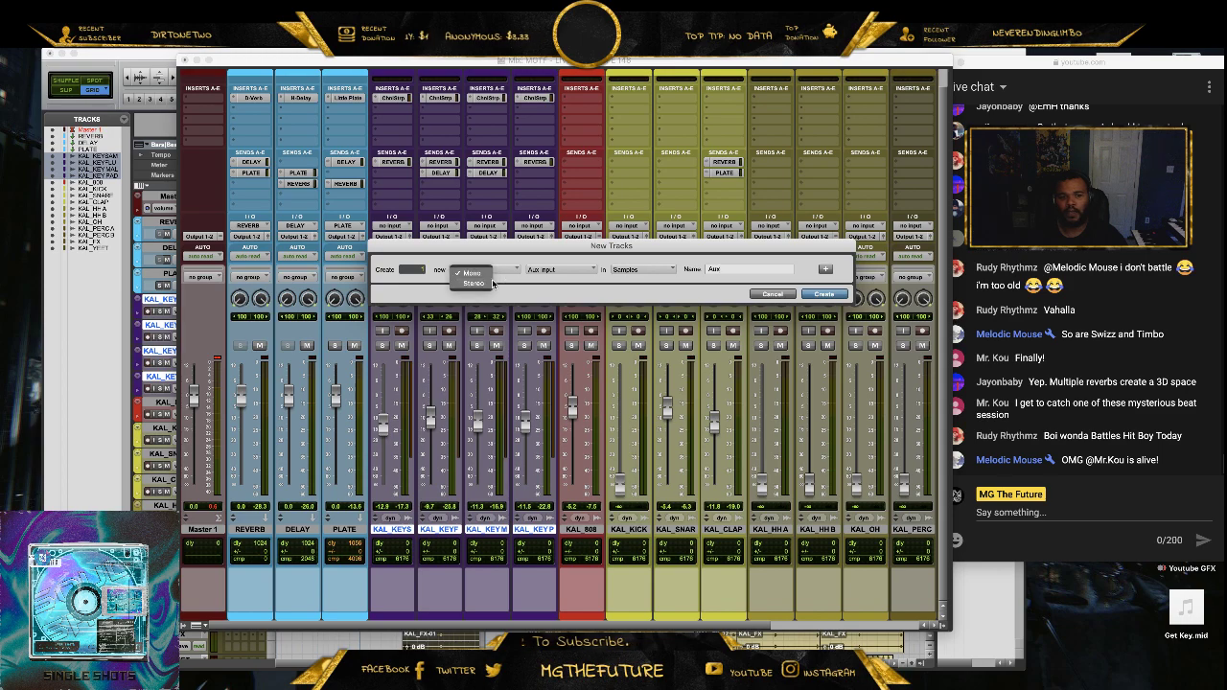
click(484, 282)
click(823, 294)
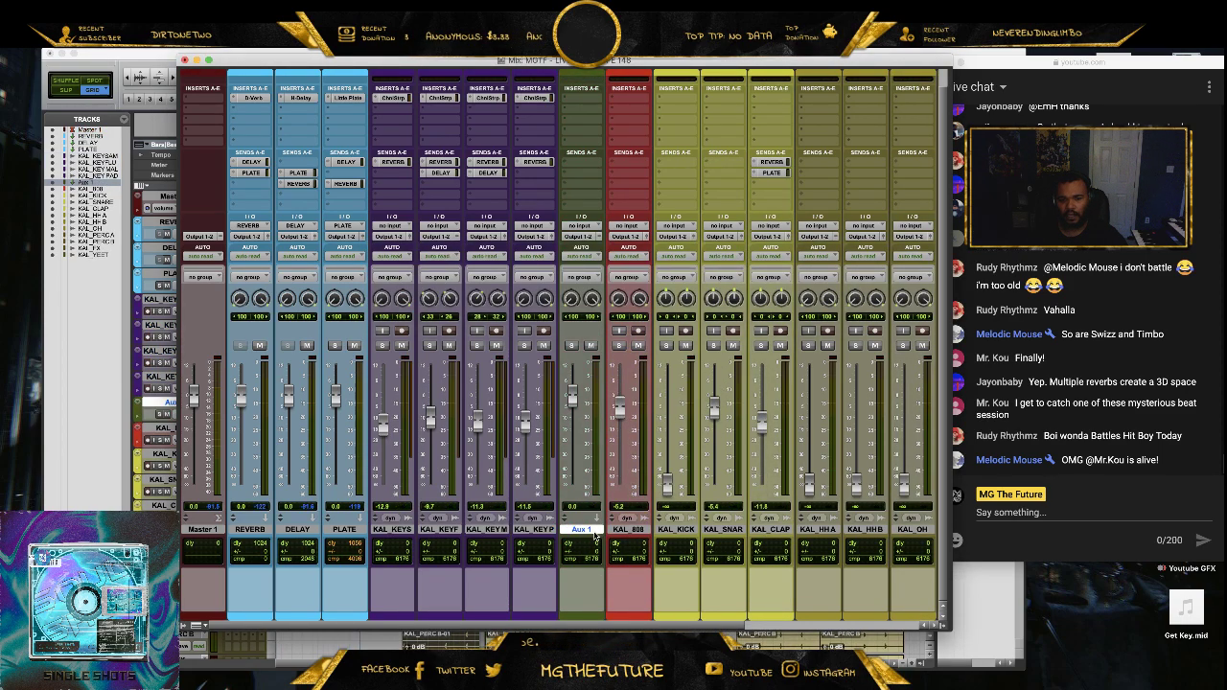
- Place the new aux track between PLATE and the first key track and color it red
drag(585, 614, 387, 614)
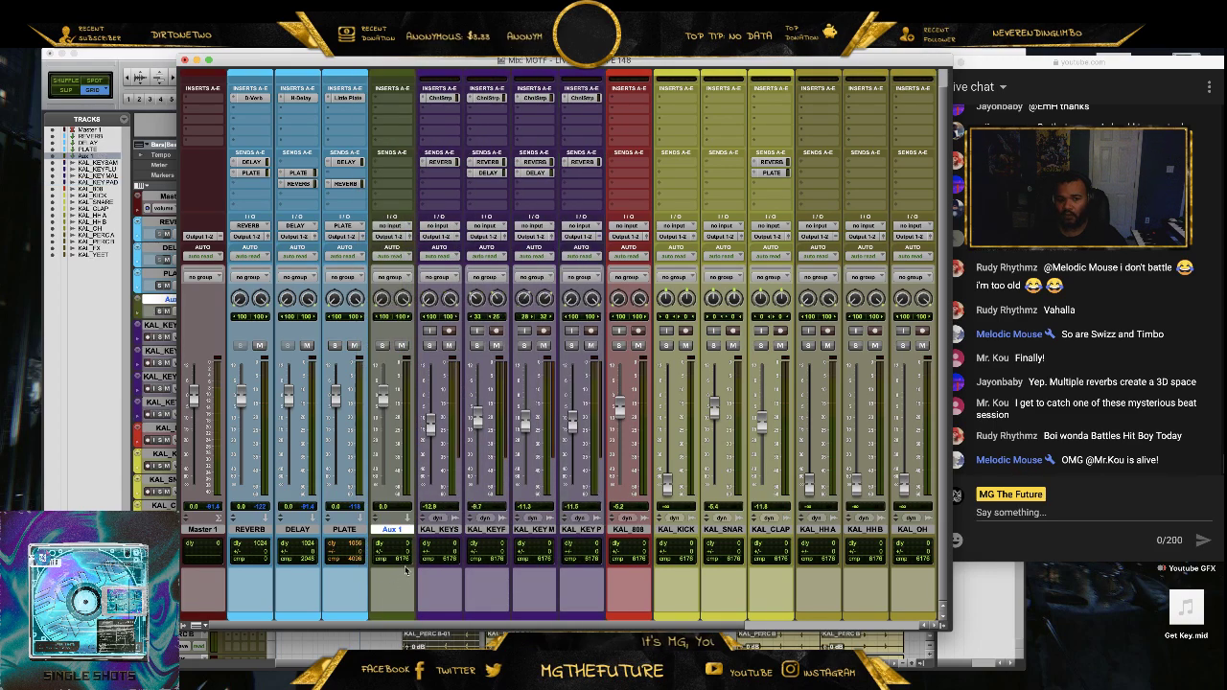
double_click(398, 616)
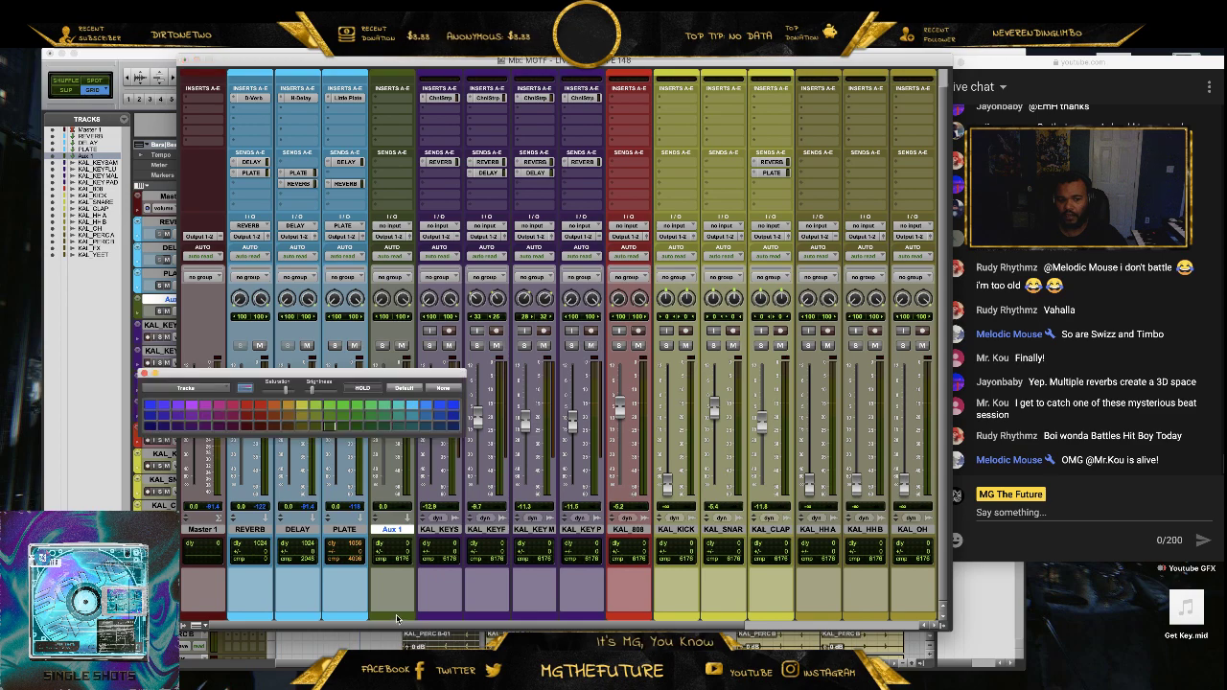
click(247, 407)
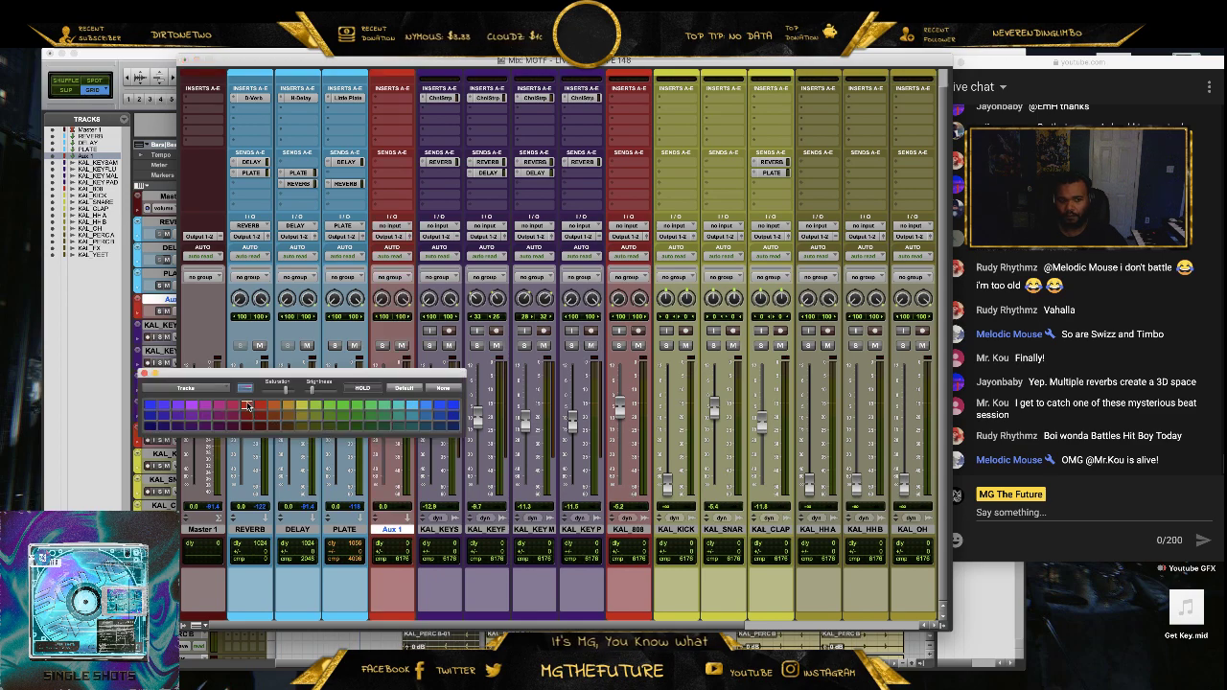
click(145, 375)
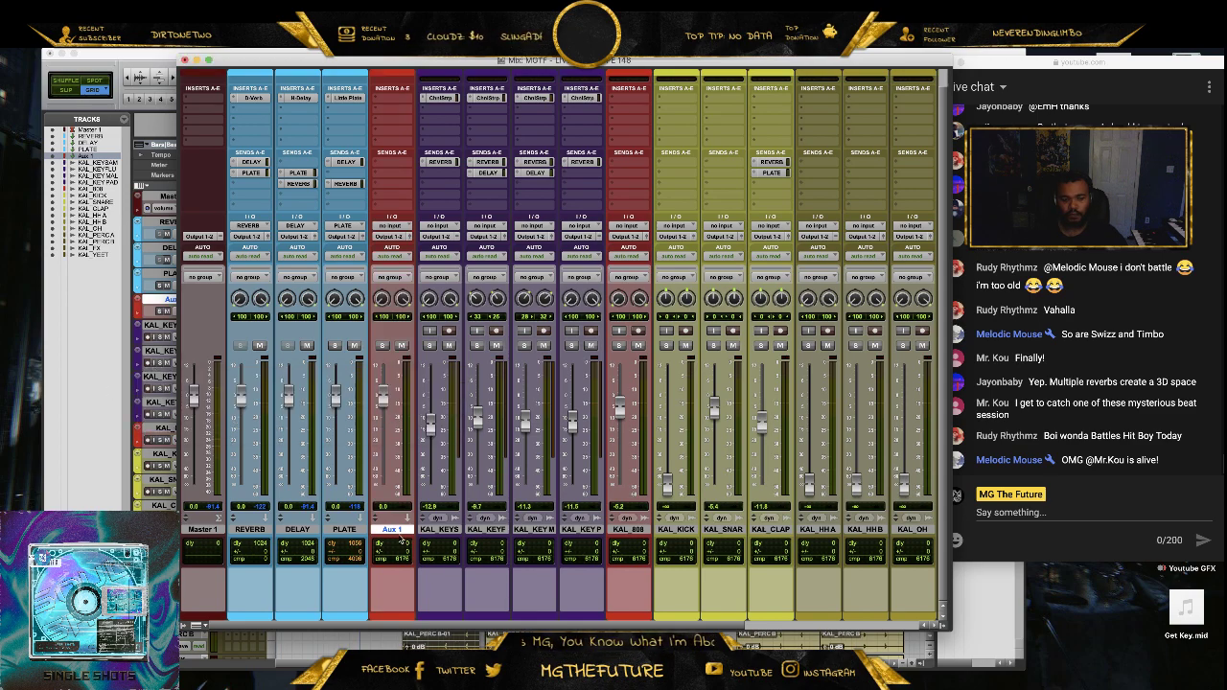
- Rename the red aux track as KEY BUS
double_click(397, 532)
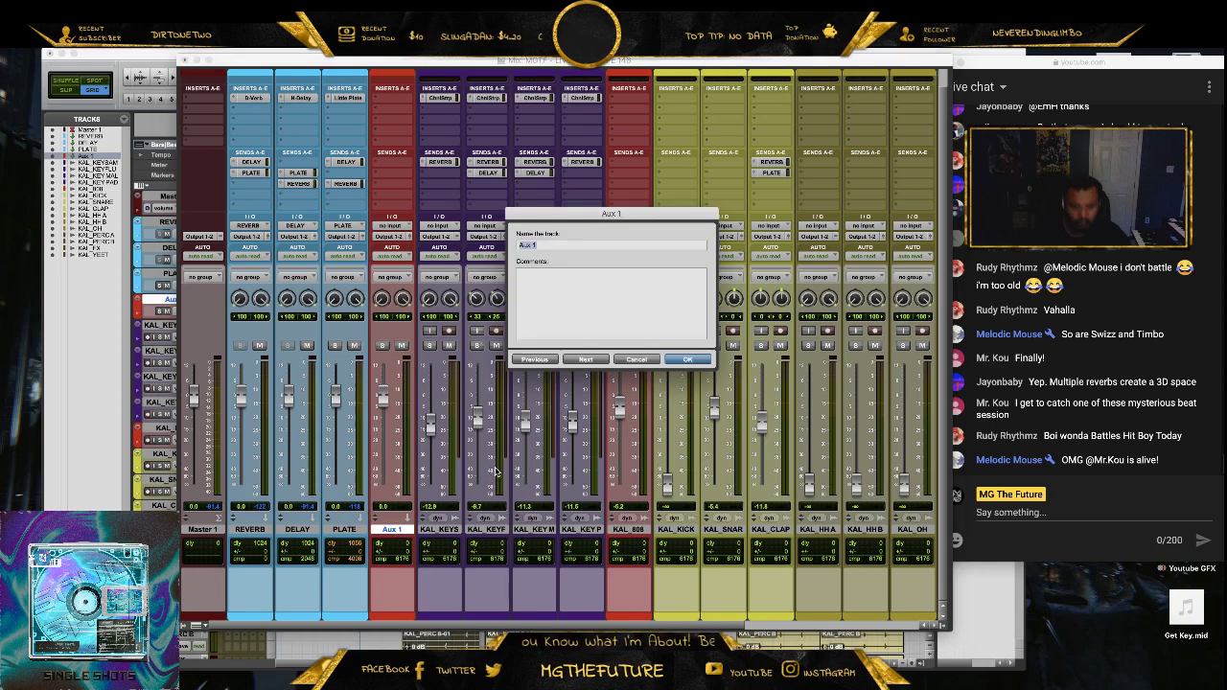
text(KEY BUS)
key(Return)
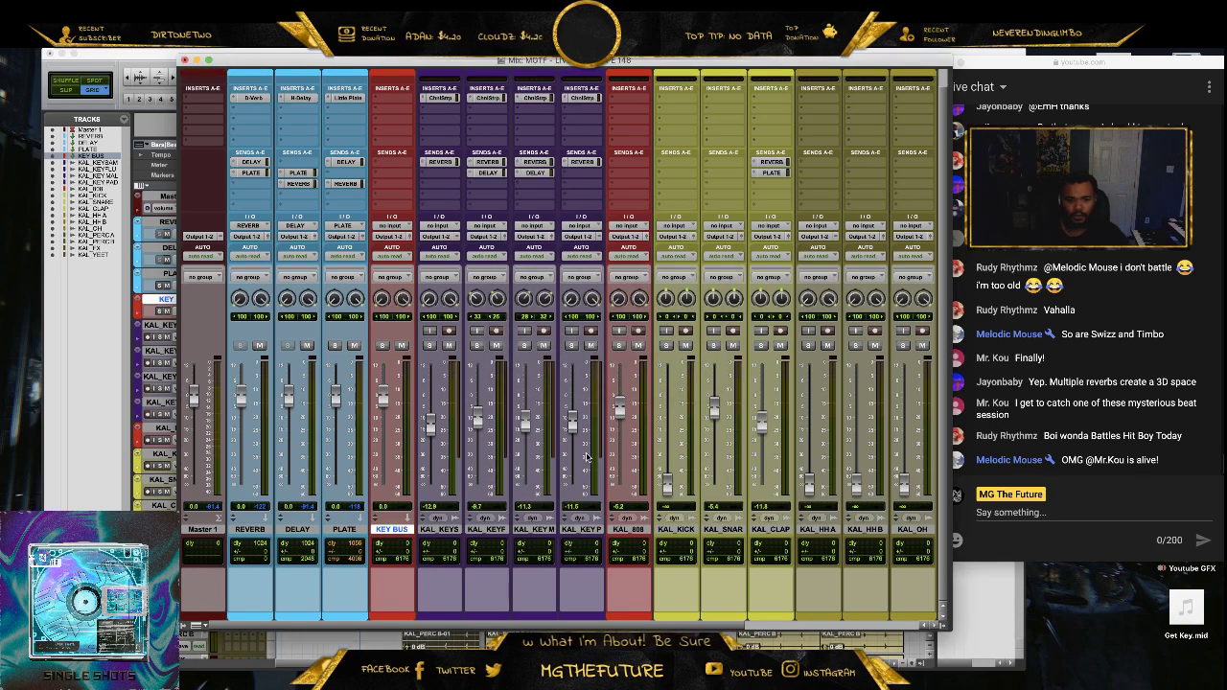
- Set KEY BUS's input to Bus 23-24 (Stereo) and route the outputs of all four key tracks to that bus
click(575, 530)
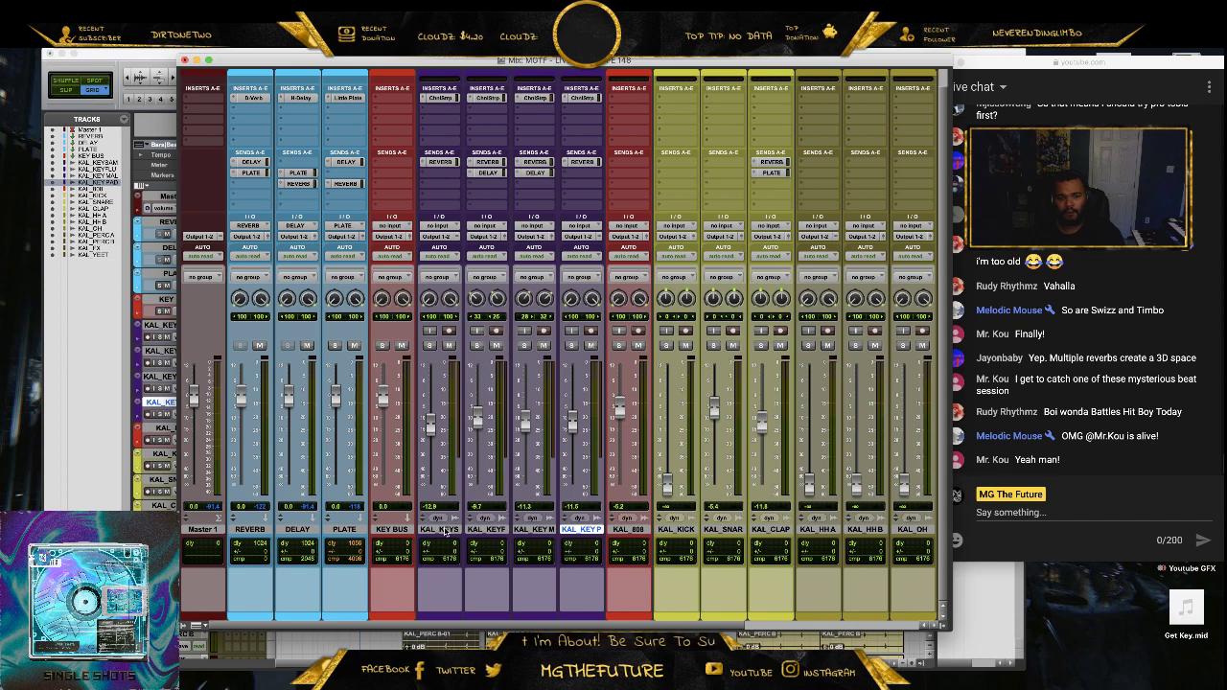
shift+click(444, 530)
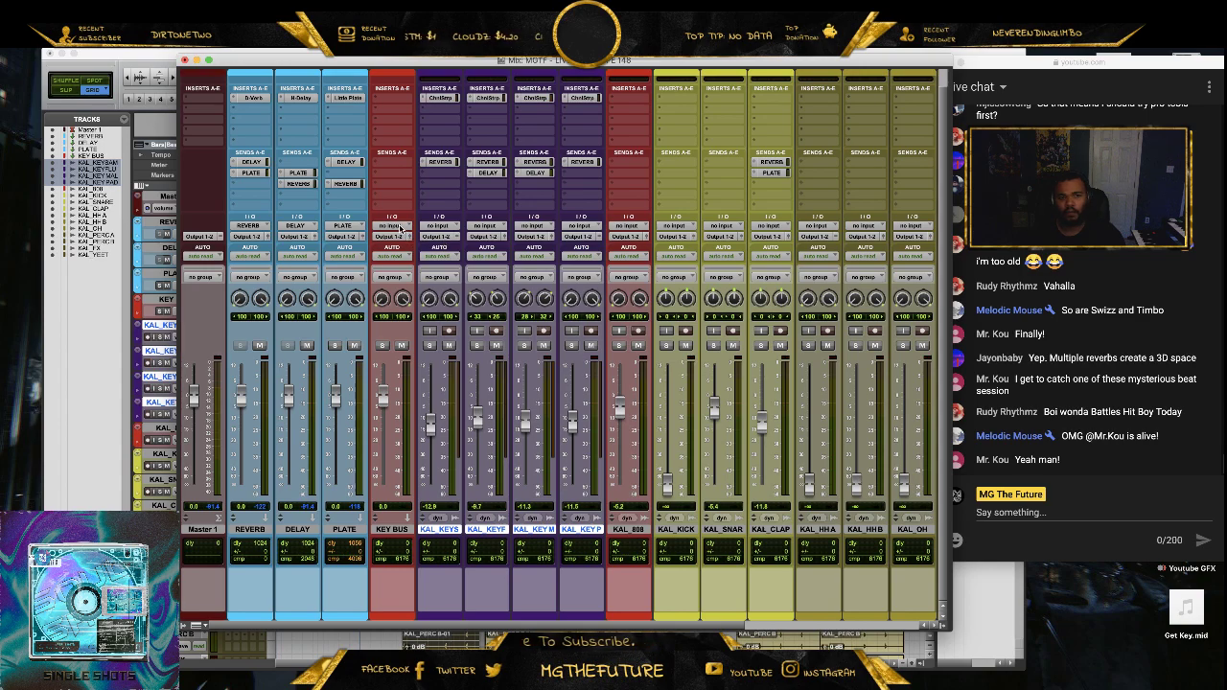
click(403, 227)
mouse_move(406, 237)
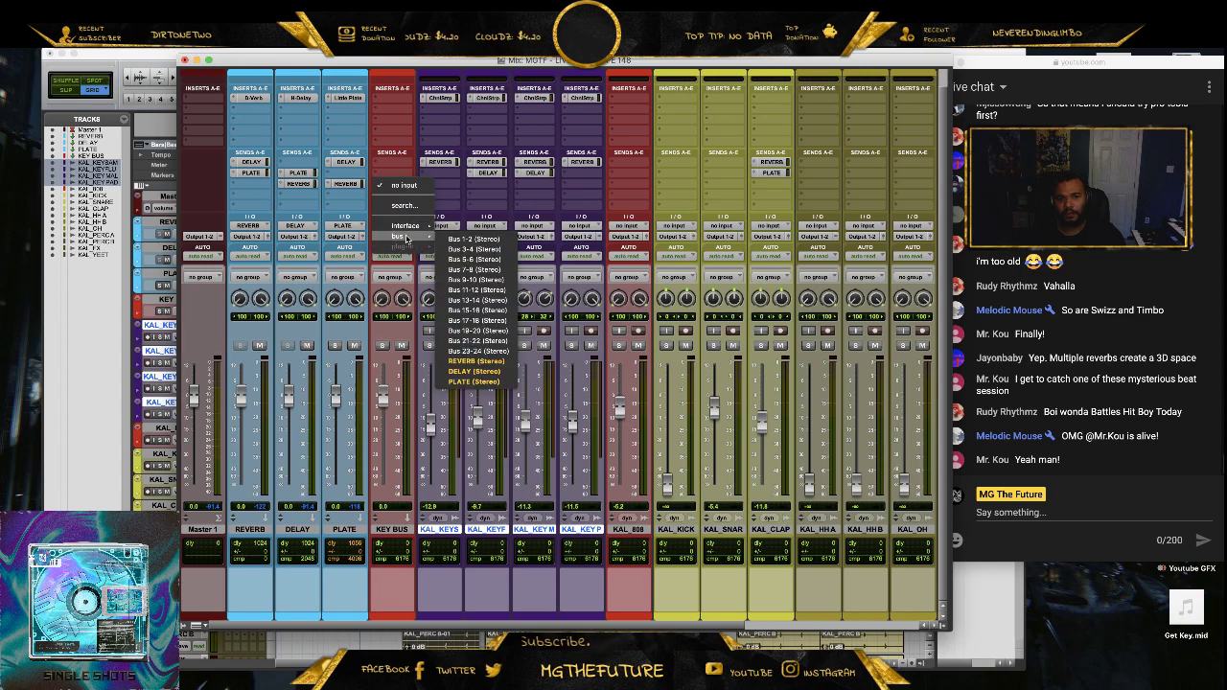
click(477, 350)
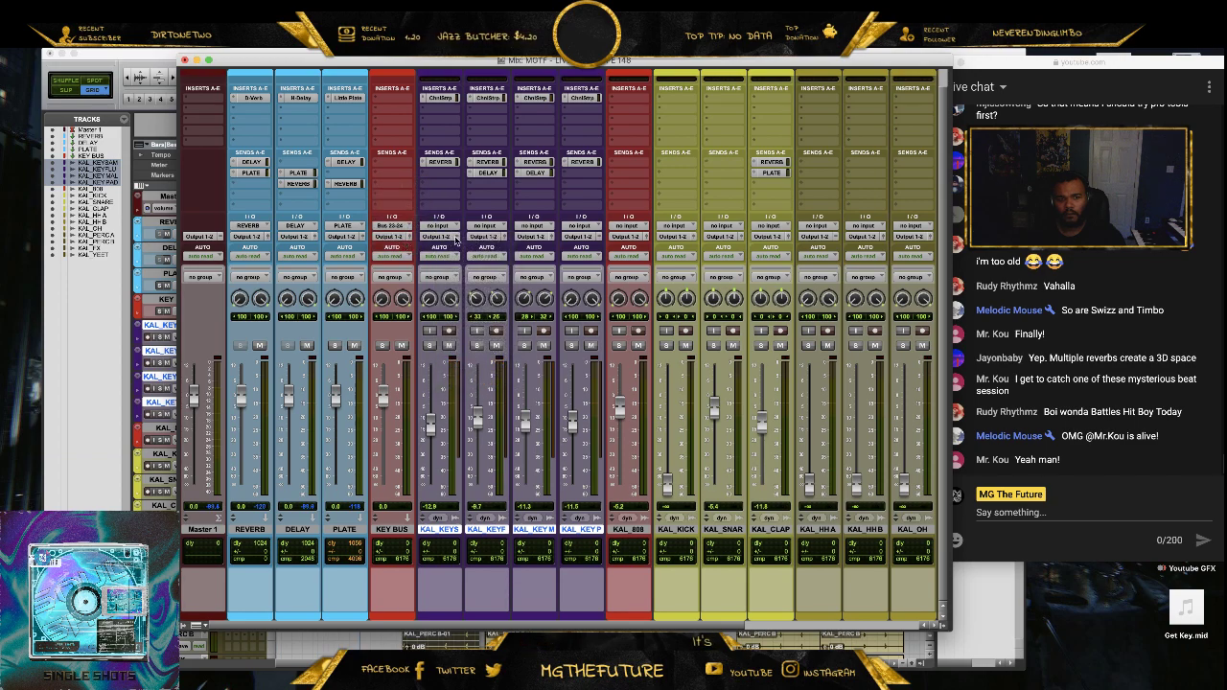
click(446, 237)
mouse_move(460, 247)
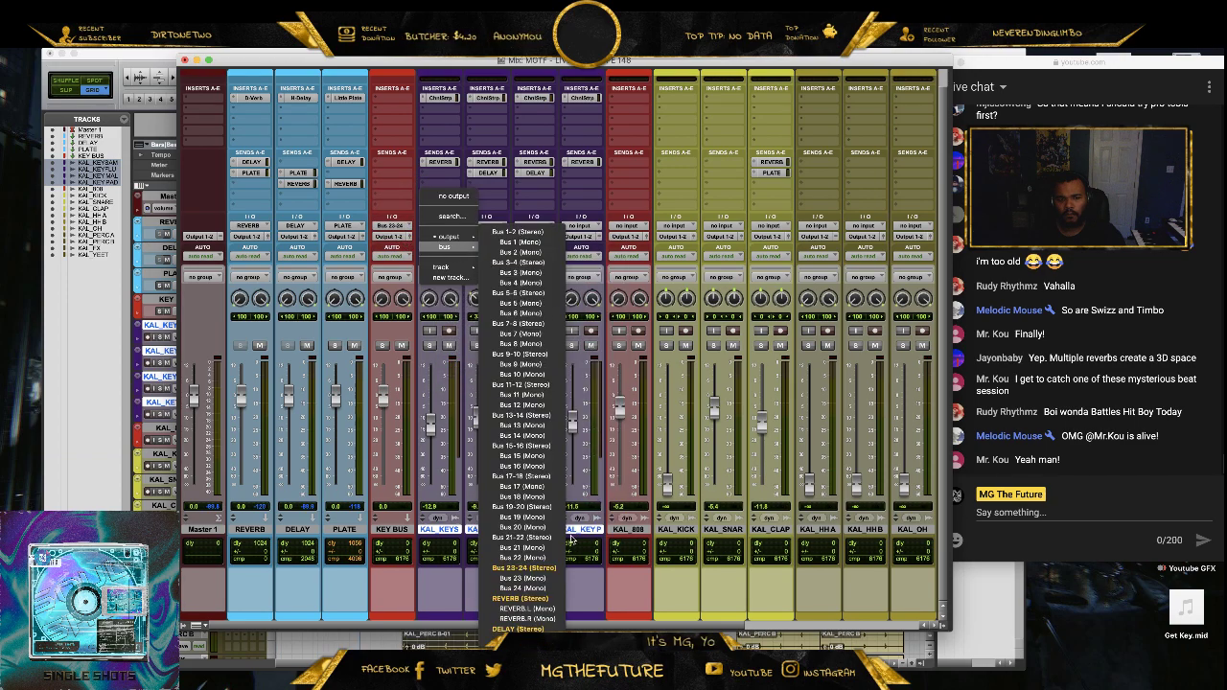
click(550, 570)
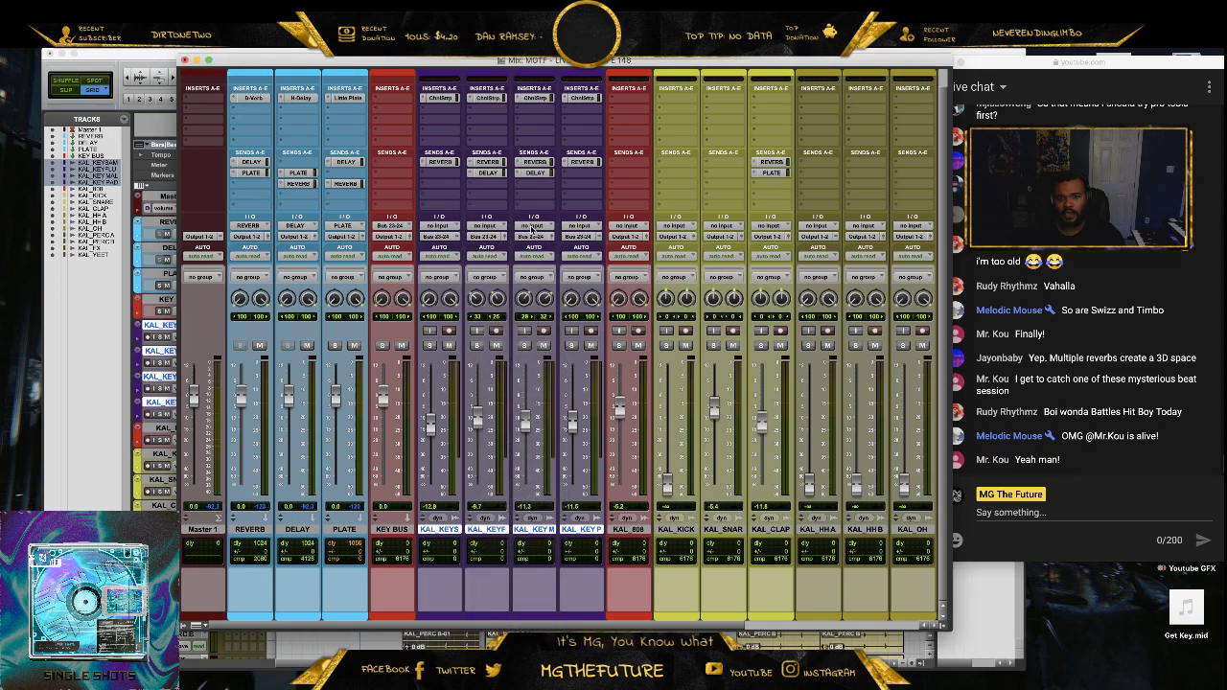
- Play the session and mute KEY BUS to check that the keys run through it
key(space)
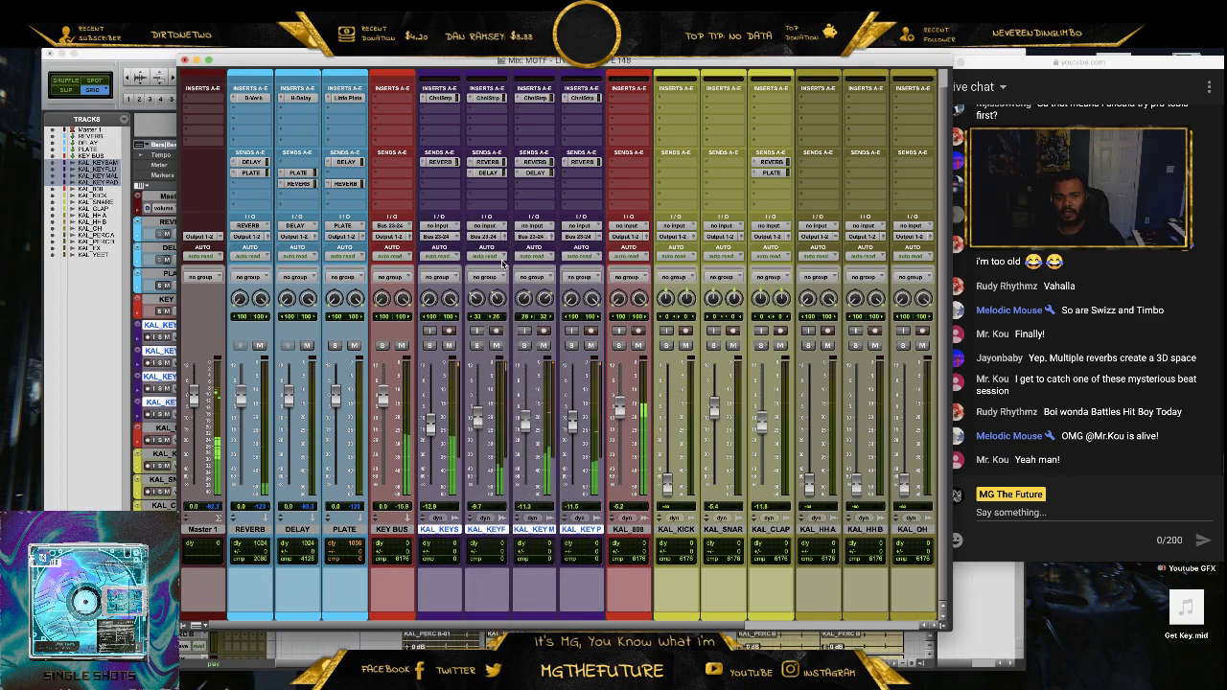
click(402, 345)
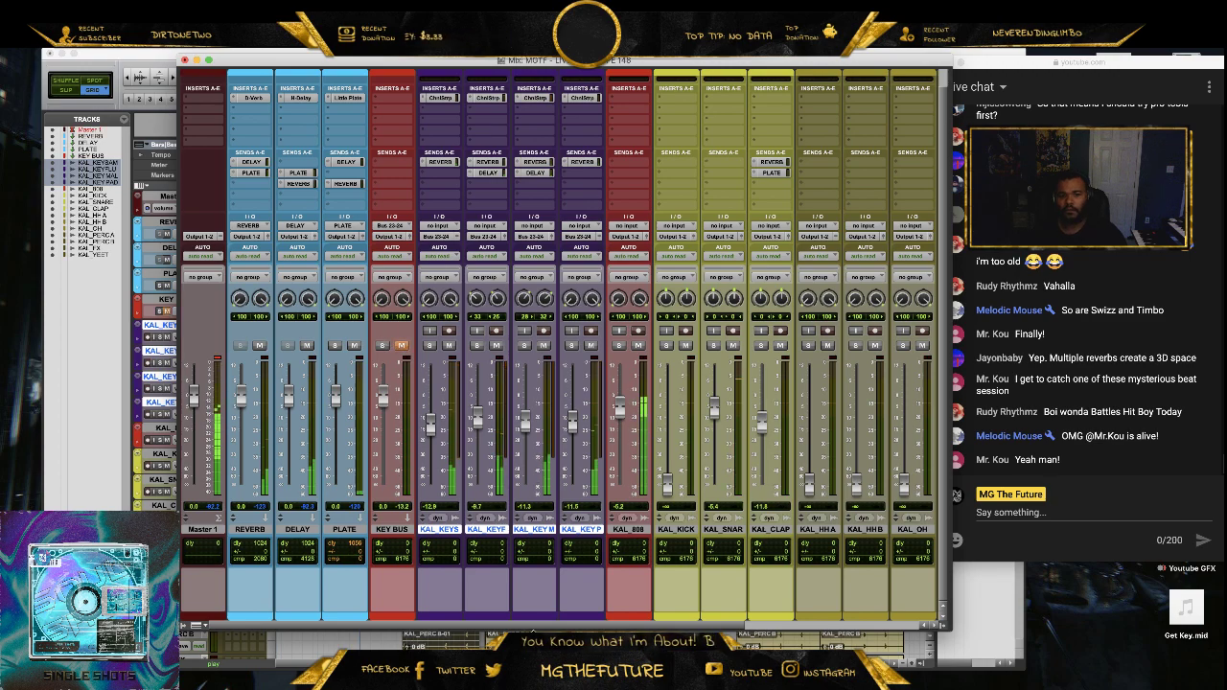
mouse_move(537, 625)
mouse_down()
mouse_move(552, 624)
mouse_move(535, 625)
mouse_up()
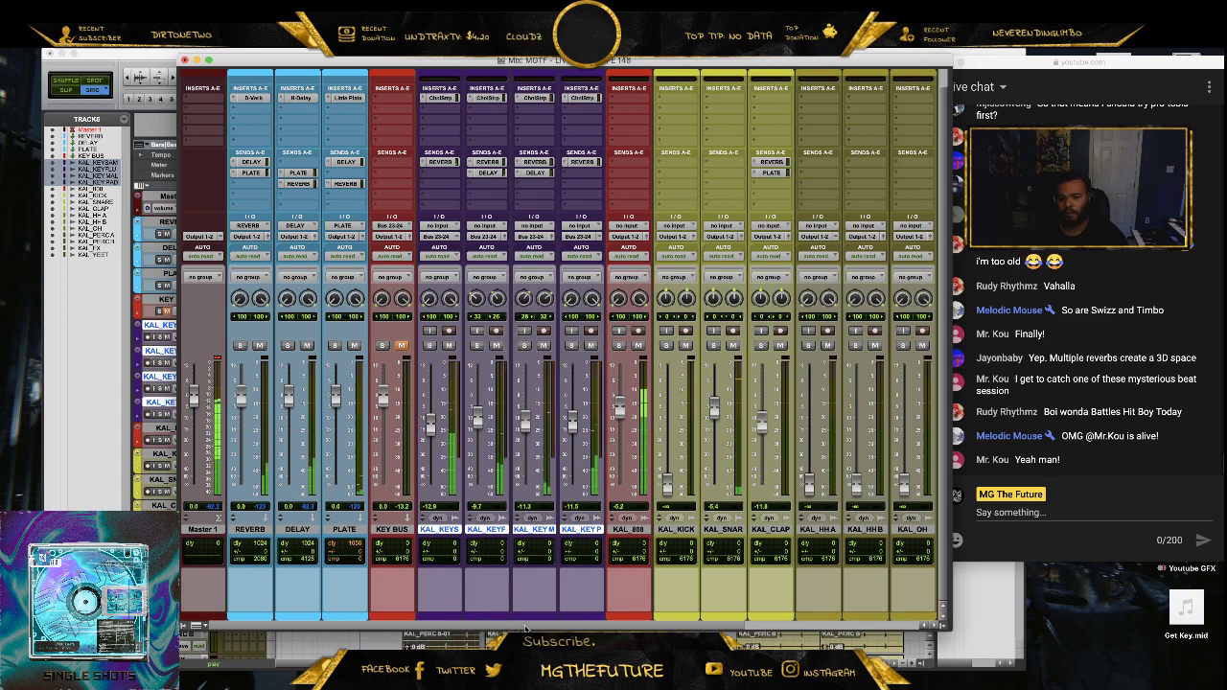
- Raise KAL_HHA to about -4.9 dB and KAL_HHB to about -3.3 dB, panning HHA slightly left and HHB slightly right
drag(520, 629, 701, 618)
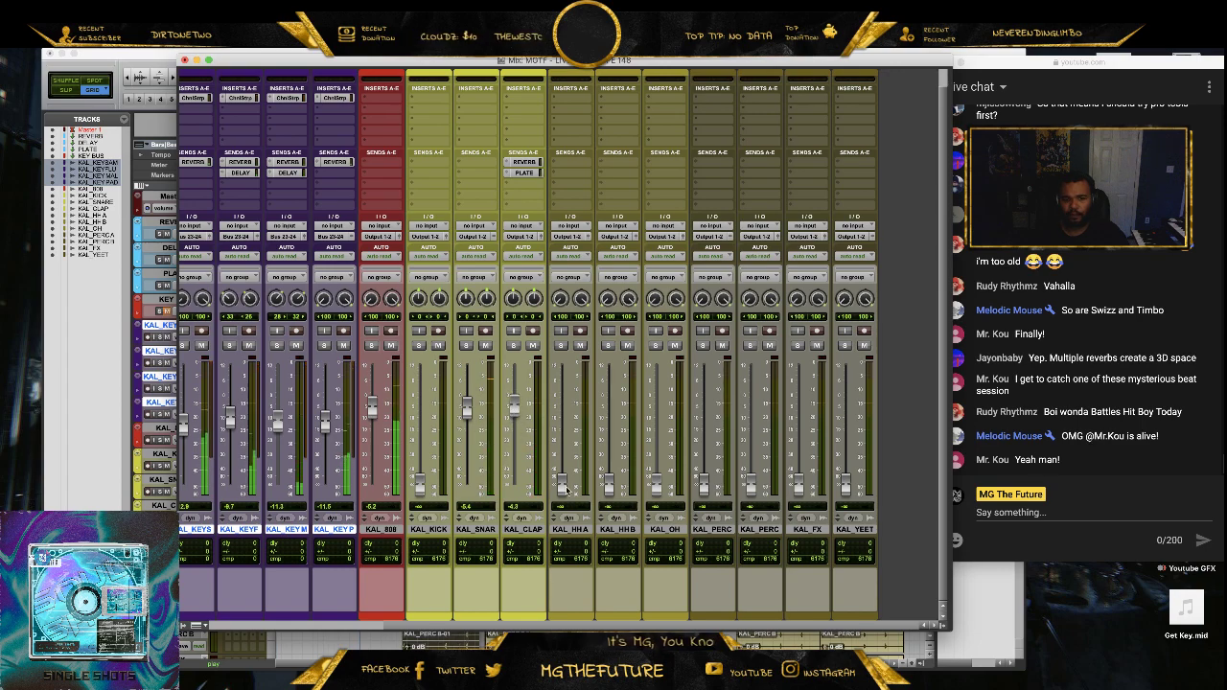
drag(566, 489, 561, 411)
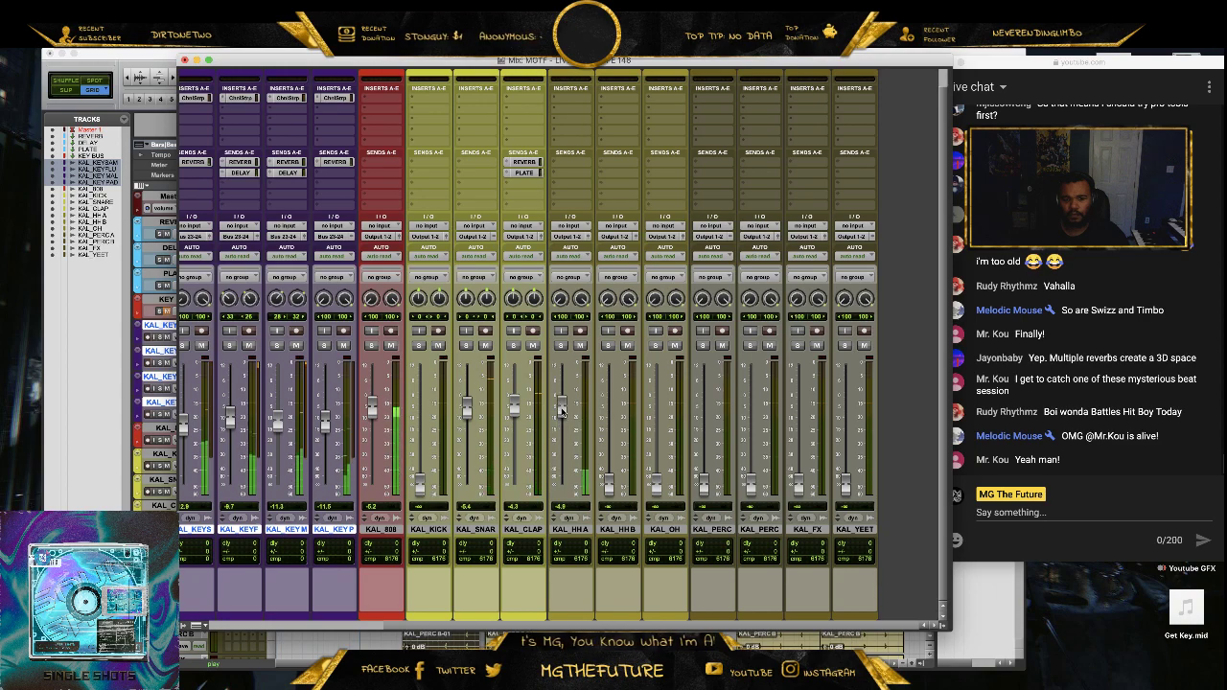
drag(557, 302, 563, 281)
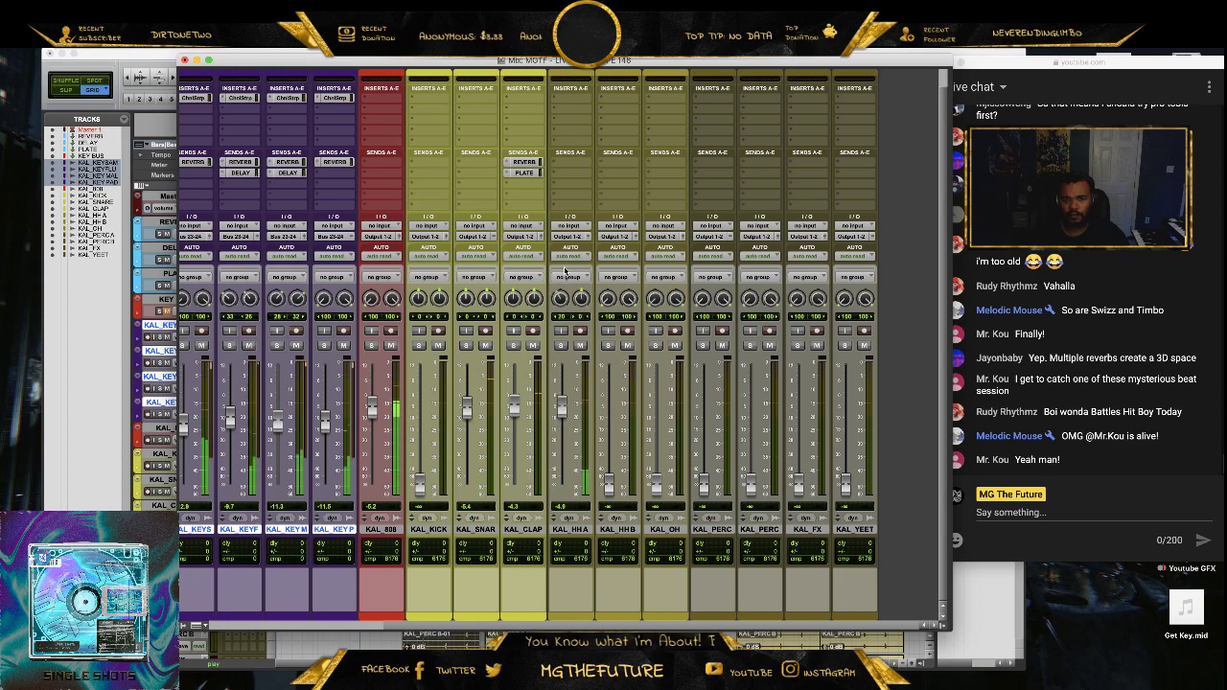
alt+click(607, 301)
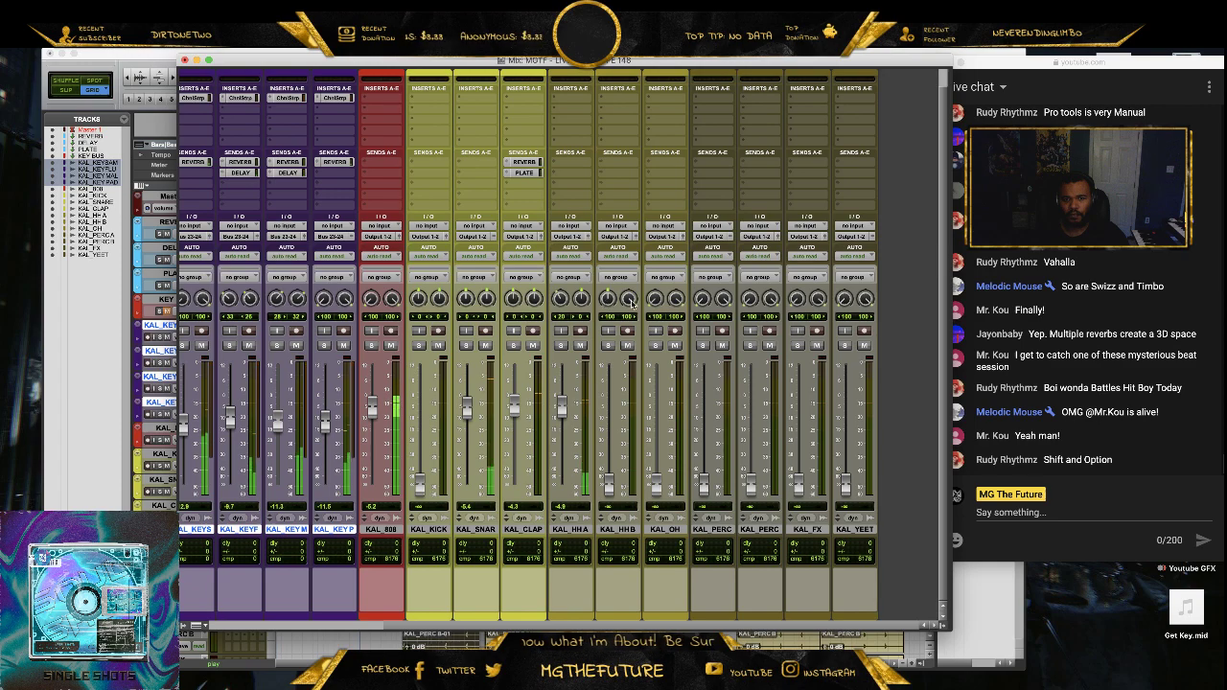
drag(630, 301, 607, 397)
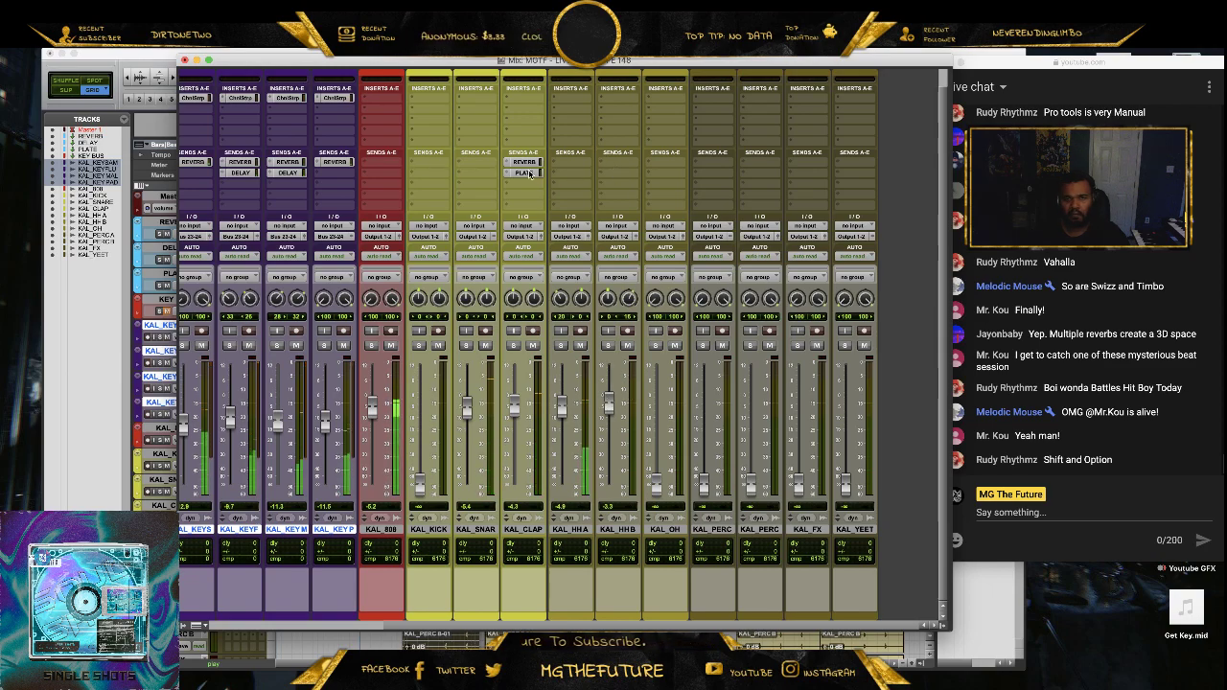
- Copy the PLATE send from KAL_CLAP to KAL_HHA, set it to -13.1 dB, and move that send to KAL_HHB
drag(527, 172, 572, 173)
click(571, 172)
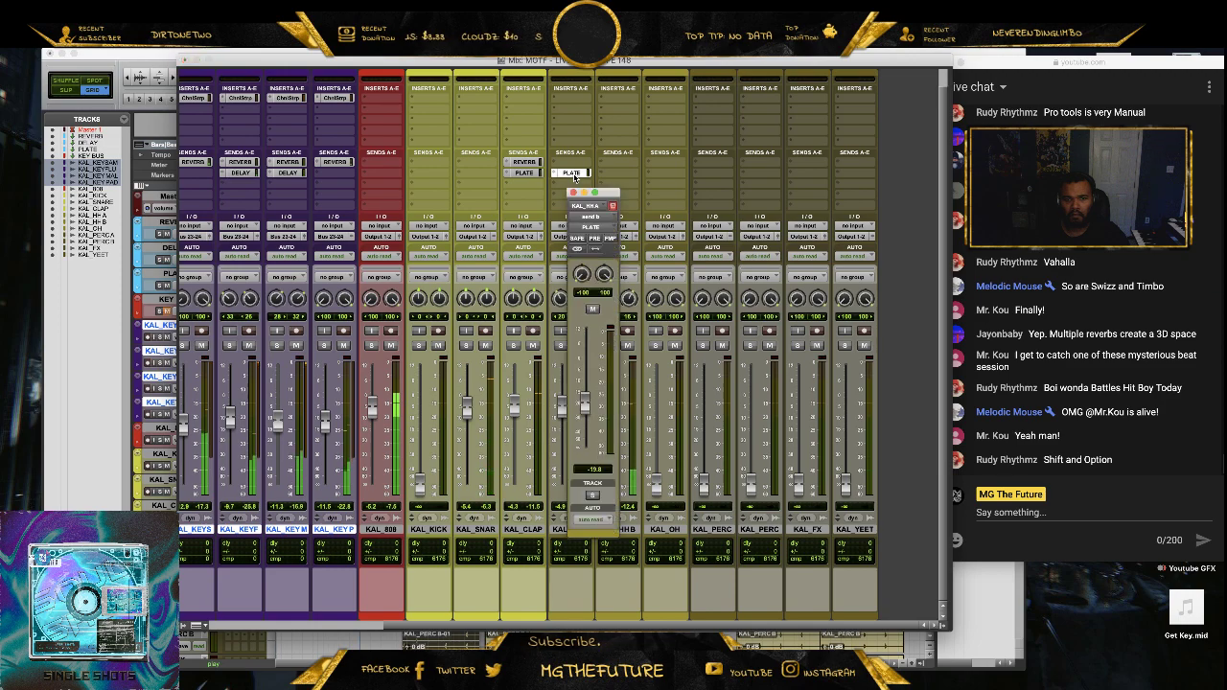
mouse_move(587, 401)
mouse_down()
mouse_move(586, 341)
mouse_move(585, 387)
mouse_up()
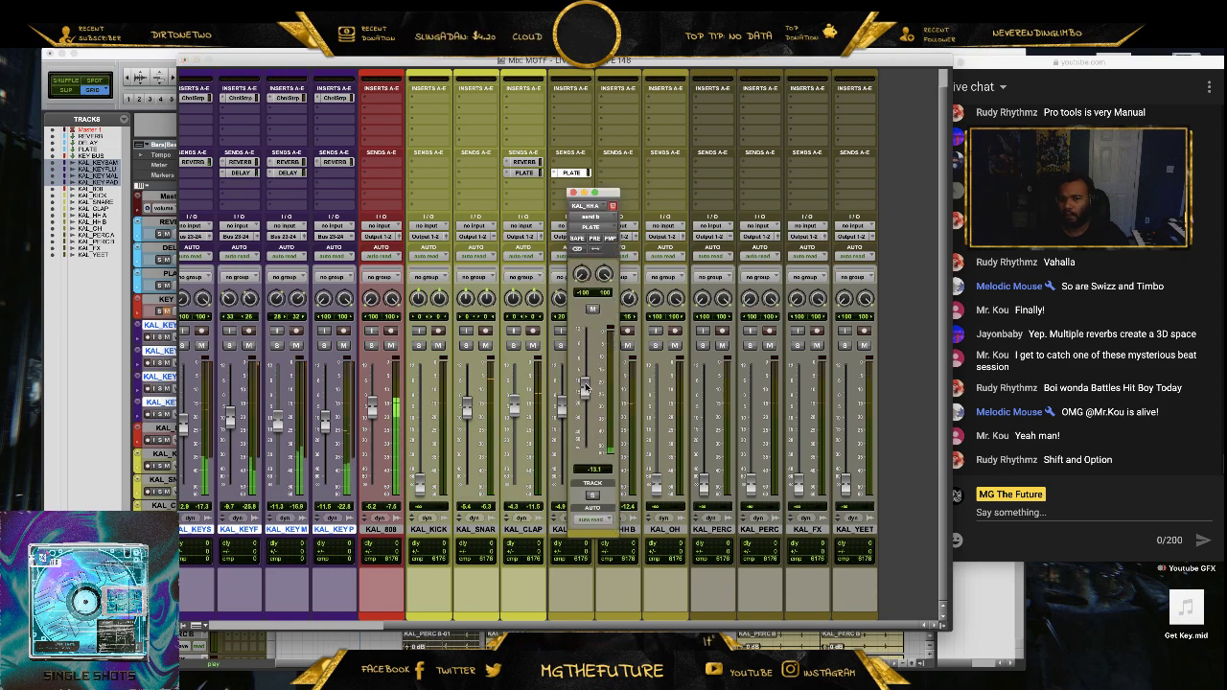
click(573, 193)
drag(571, 172, 609, 178)
- Set the KAL_OH fader to -10.7 dB and bring its left pan in to 61
drag(660, 498, 662, 421)
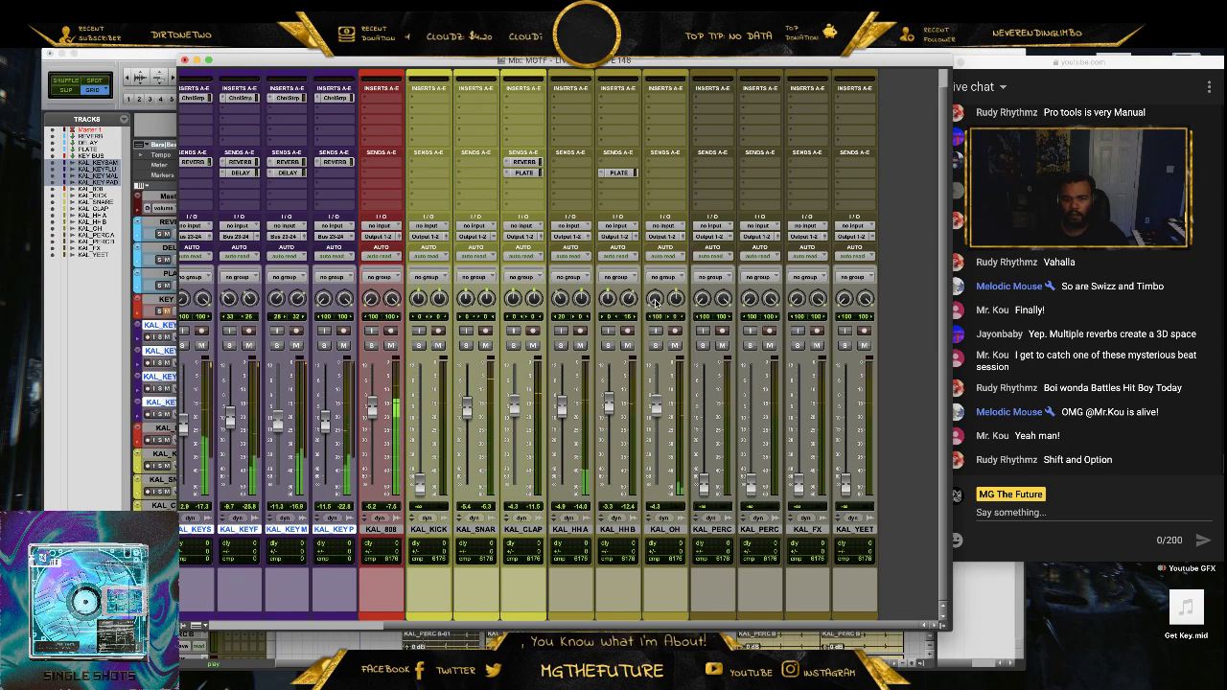
drag(656, 296, 658, 284)
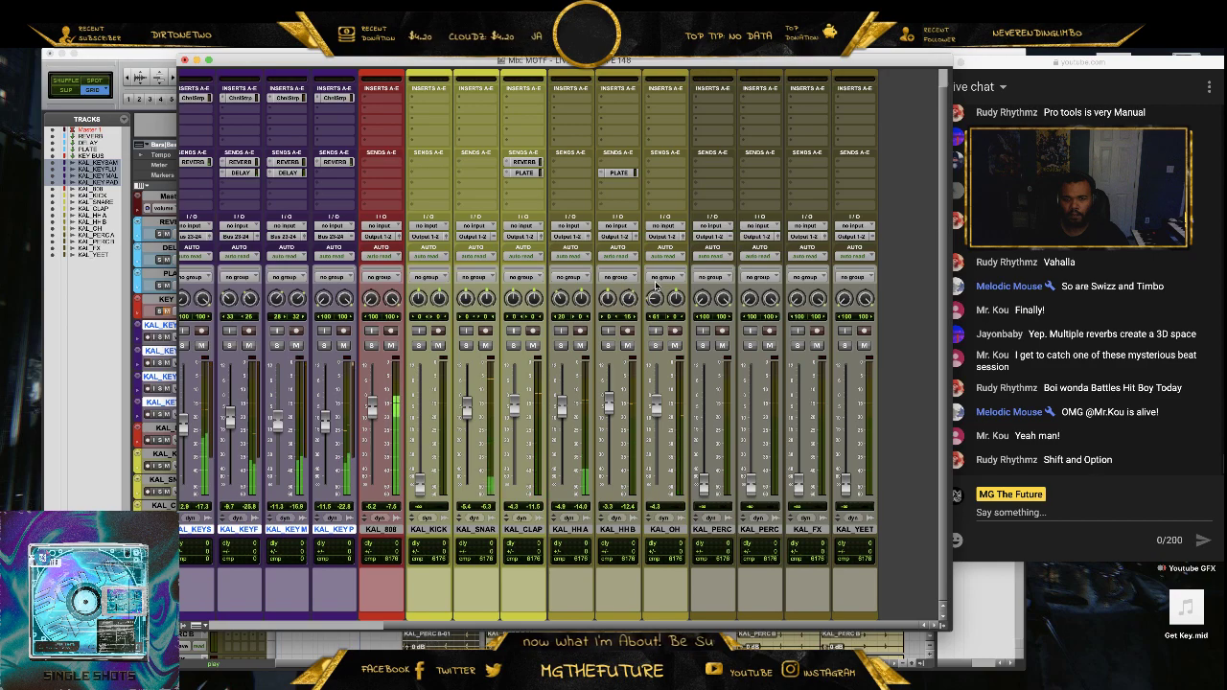
drag(657, 408, 657, 422)
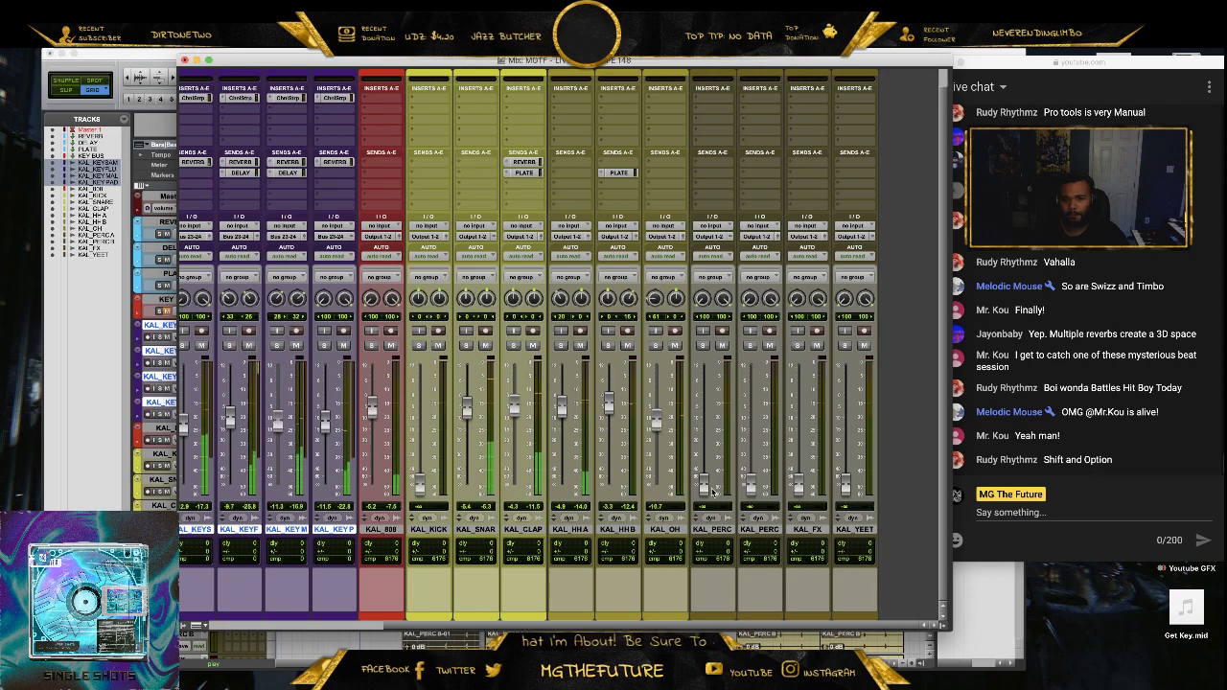
- Raise the first KAL_PERC track's fader to -9.1 dB, reset its left pan to centre and adjust its right pan
drag(713, 491, 705, 427)
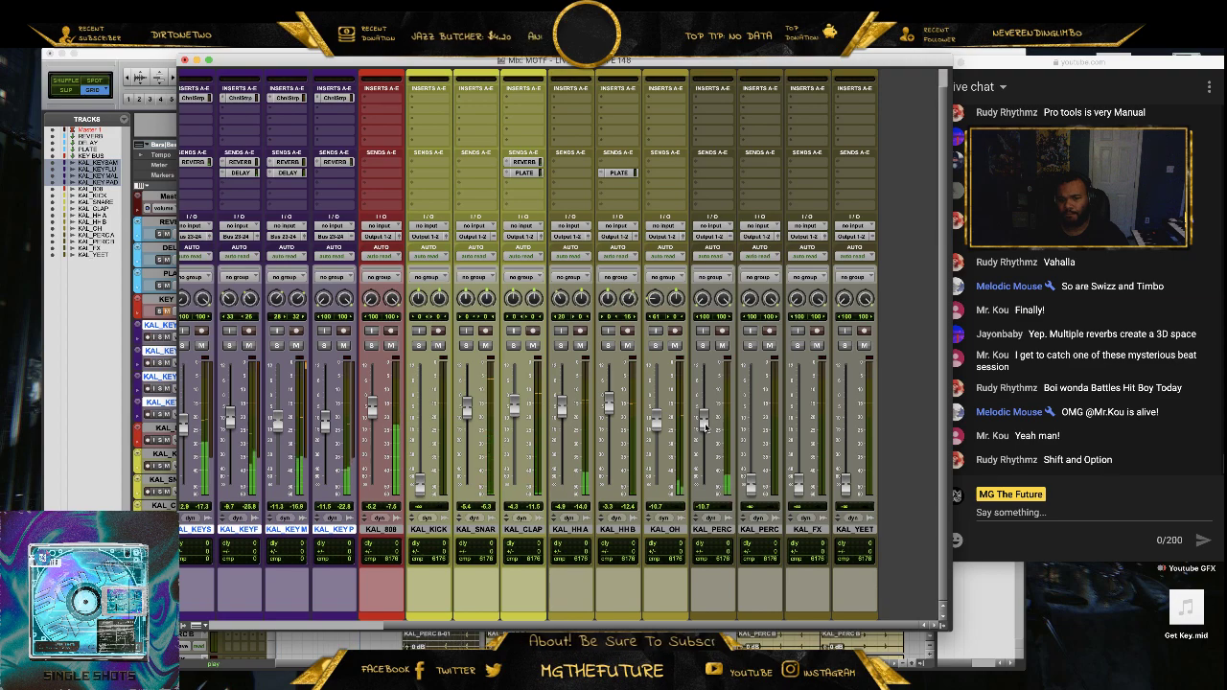
alt+click(706, 299)
drag(727, 299, 731, 319)
- Raise the faders of the second KAL_PERC track to -7.5 dB, KAL_FX to -7.3 dB and KAL_YEET to -12.6 dB
drag(751, 484, 753, 414)
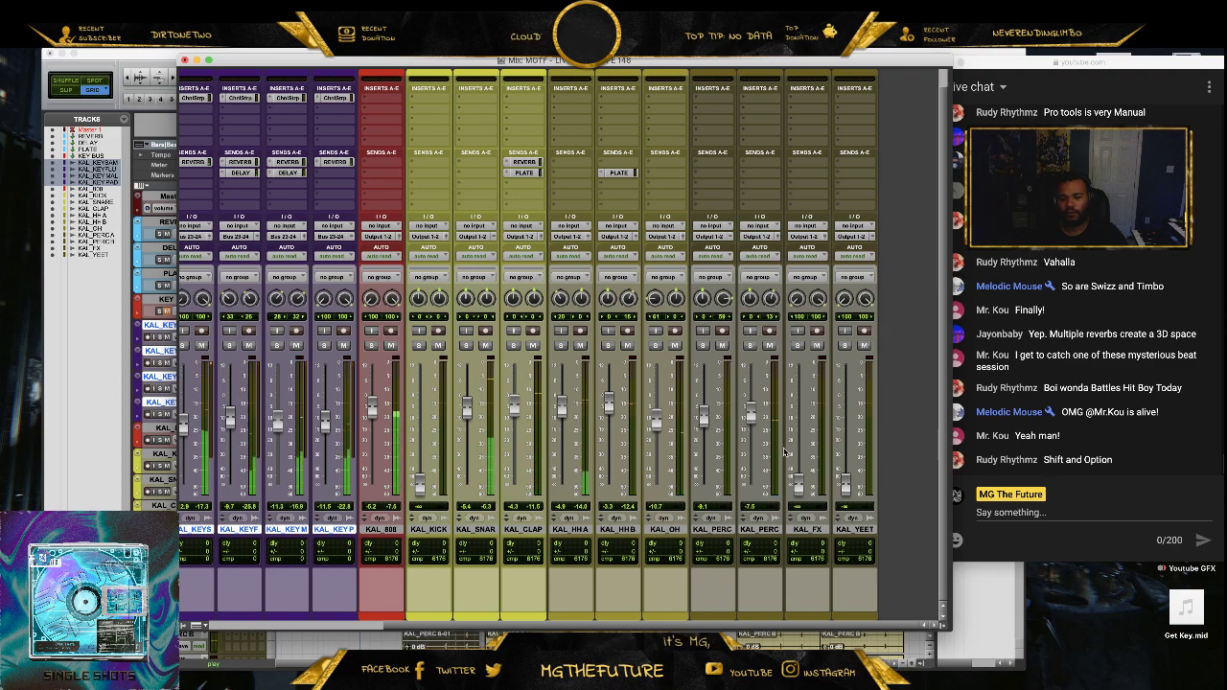
drag(797, 484, 802, 415)
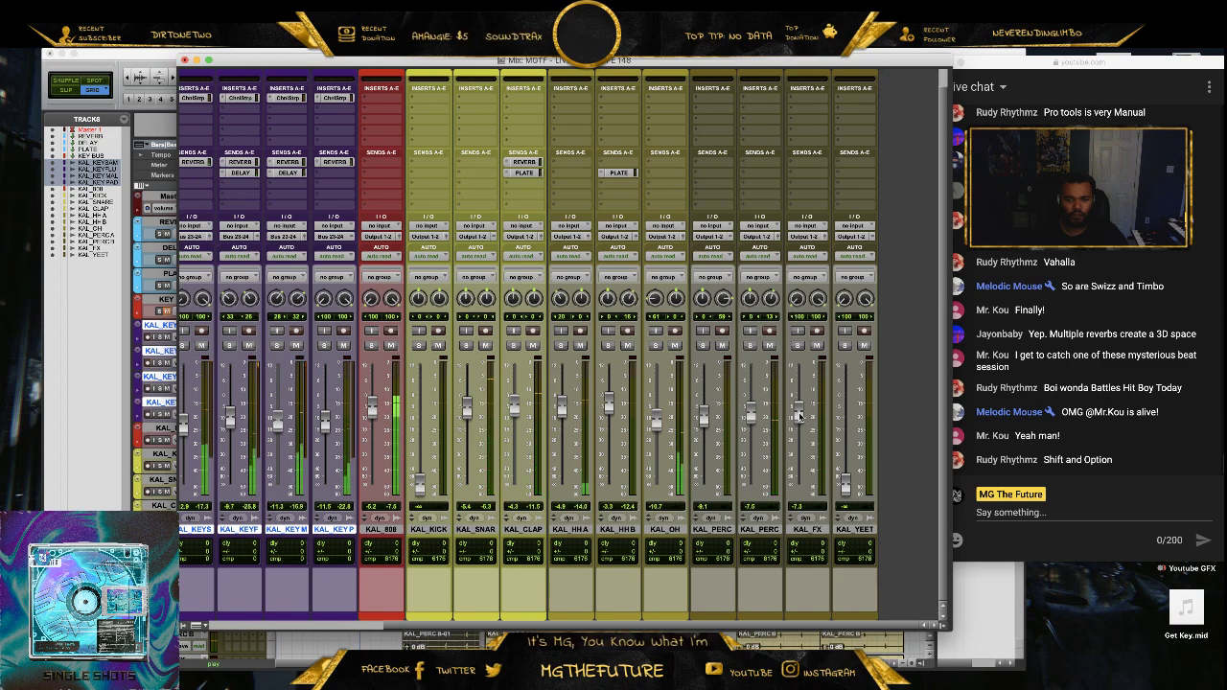
drag(846, 485, 846, 429)
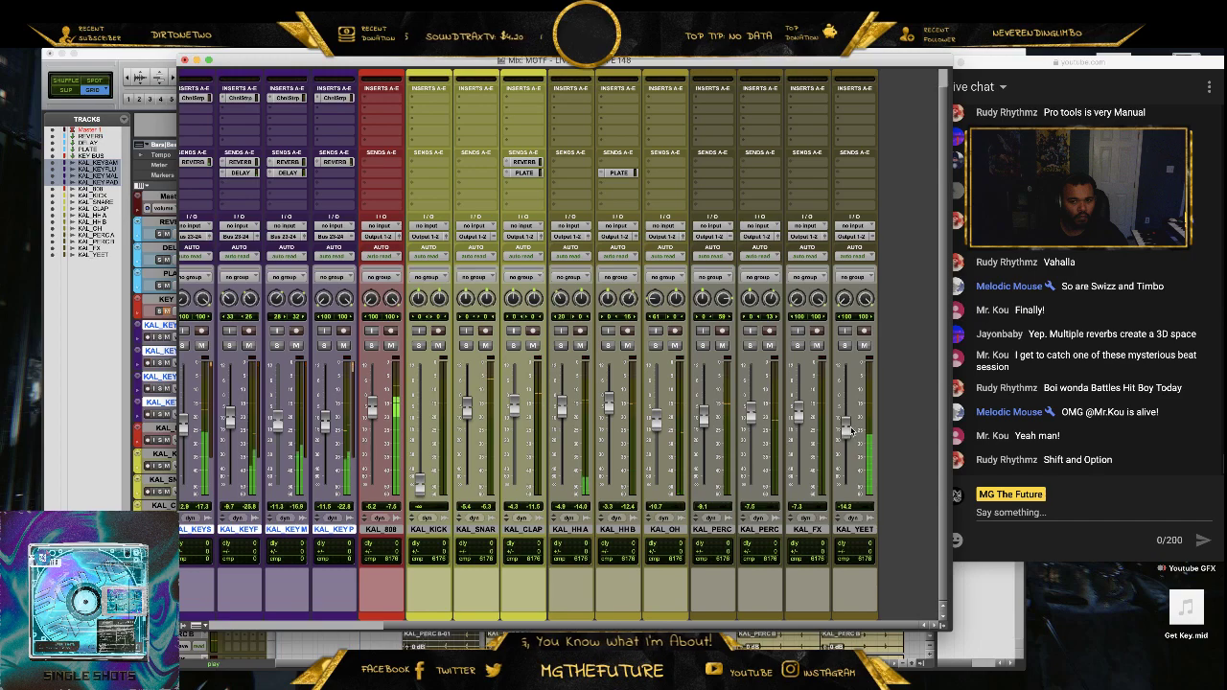
- Insert the stereo Channel Strip dynamics plug-in in the first insert slot of KAL_YEET
click(852, 96)
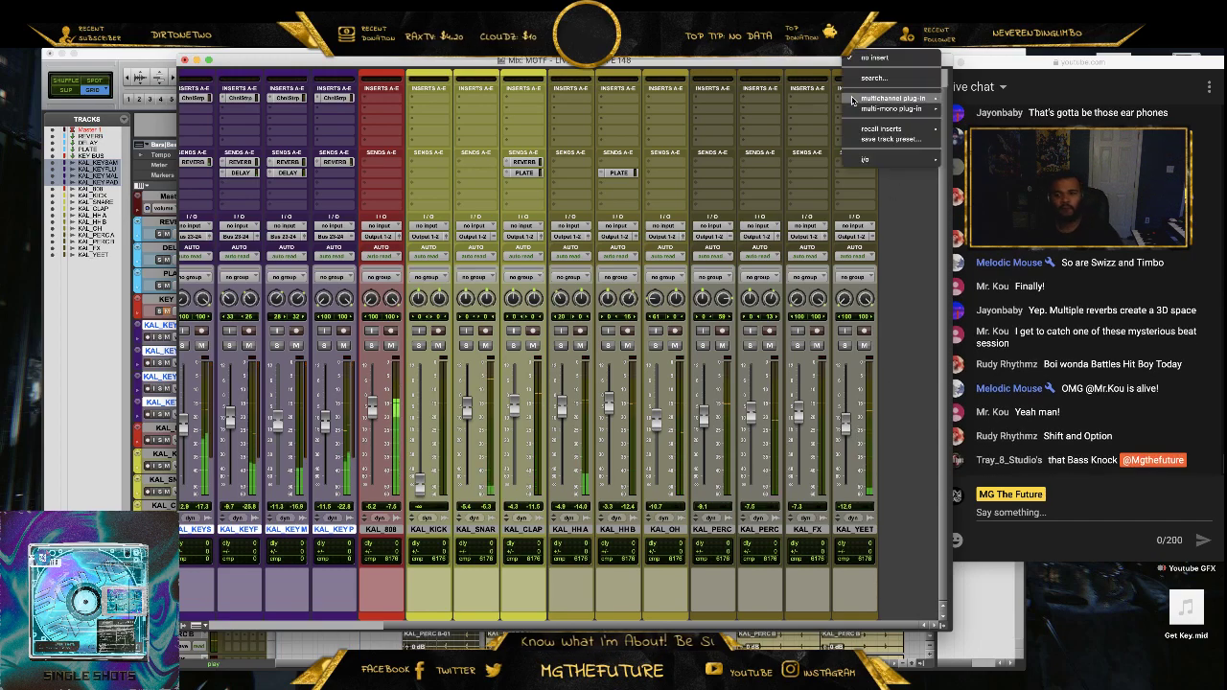
mouse_move(853, 100)
mouse_move(1005, 112)
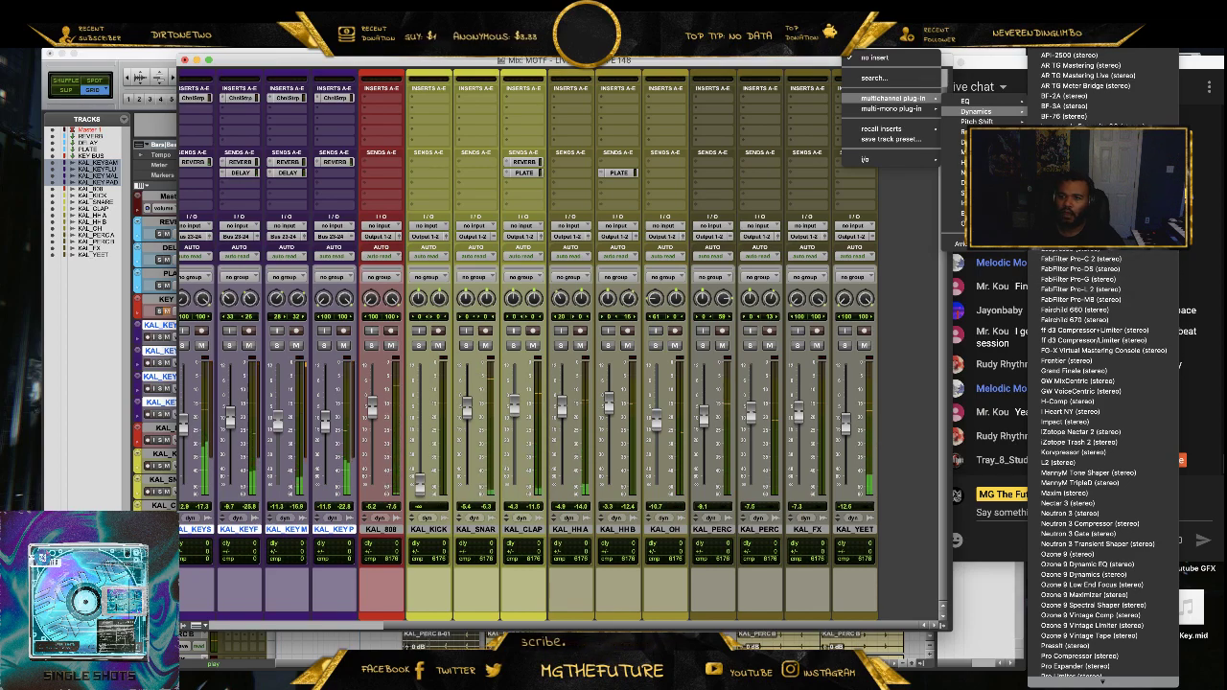
click(1115, 258)
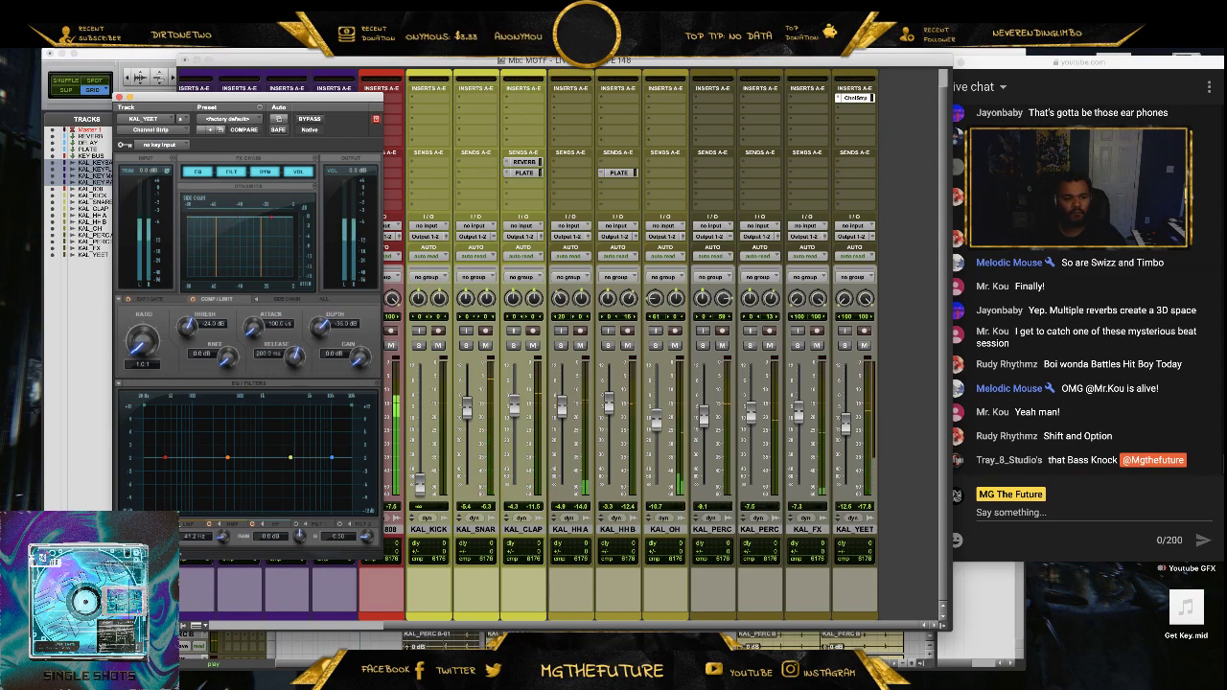
- Band-limit KAL_YEET in the Channel Strip with a high-pass filter near 141 Hz and a low-pass filter near 4.9 kHz
click(317, 525)
click(296, 524)
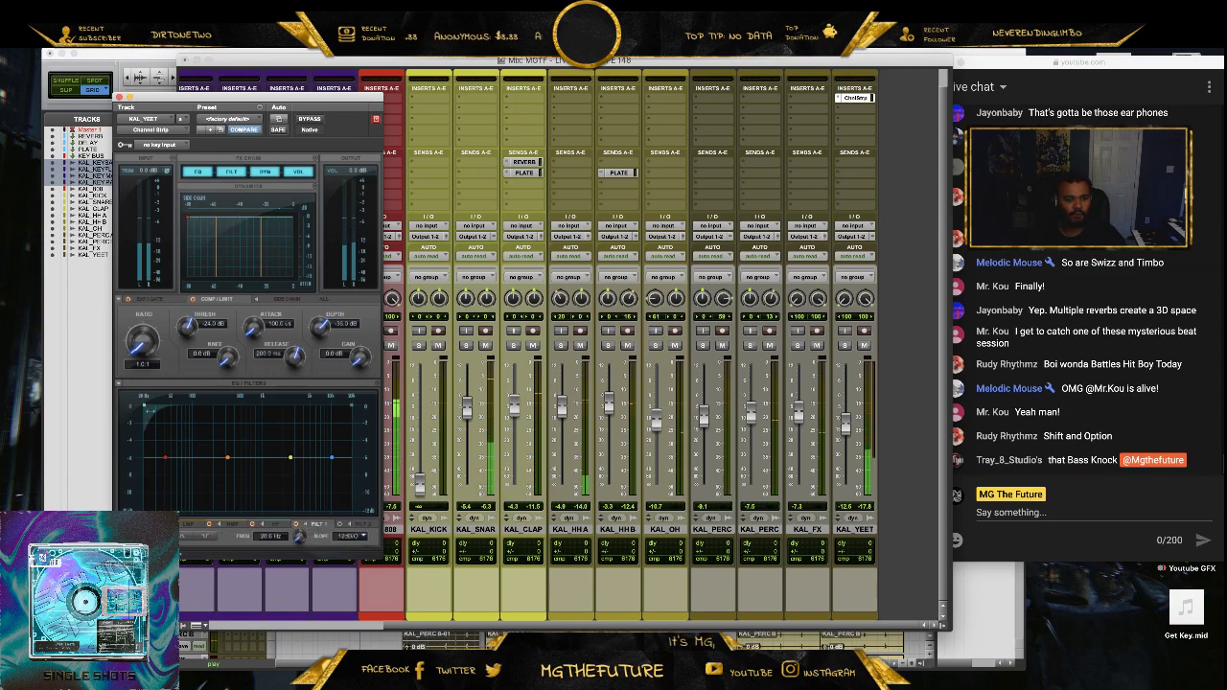
drag(145, 406, 206, 406)
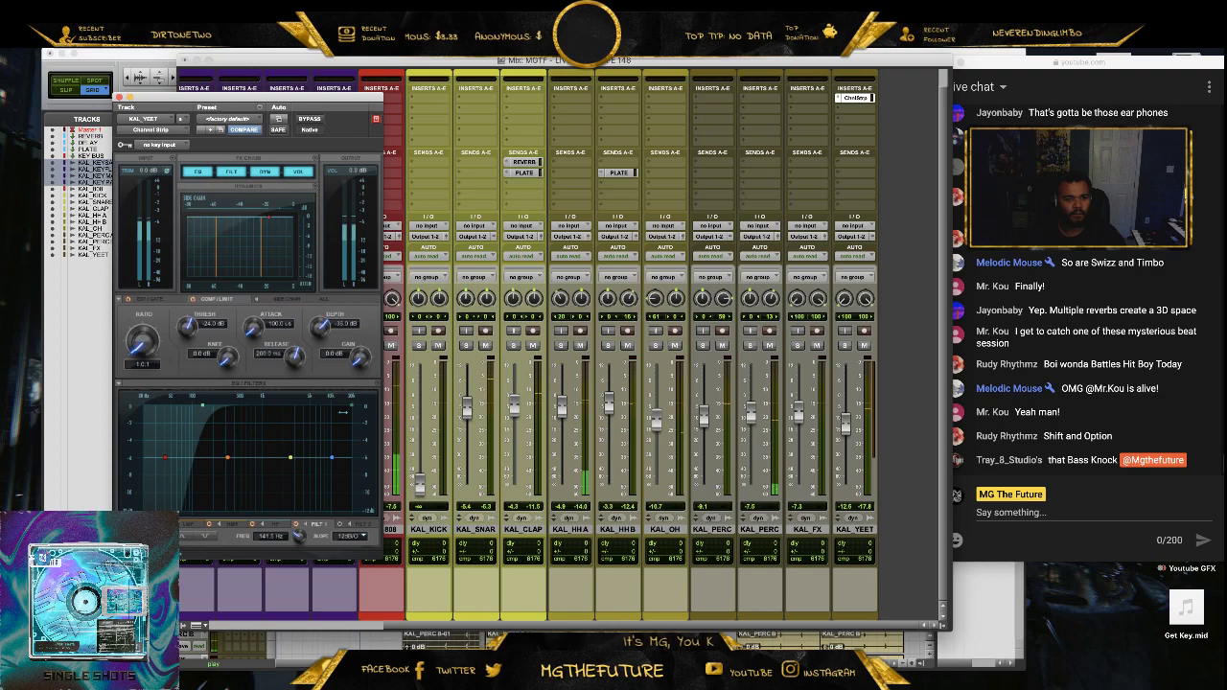
drag(352, 407, 309, 407)
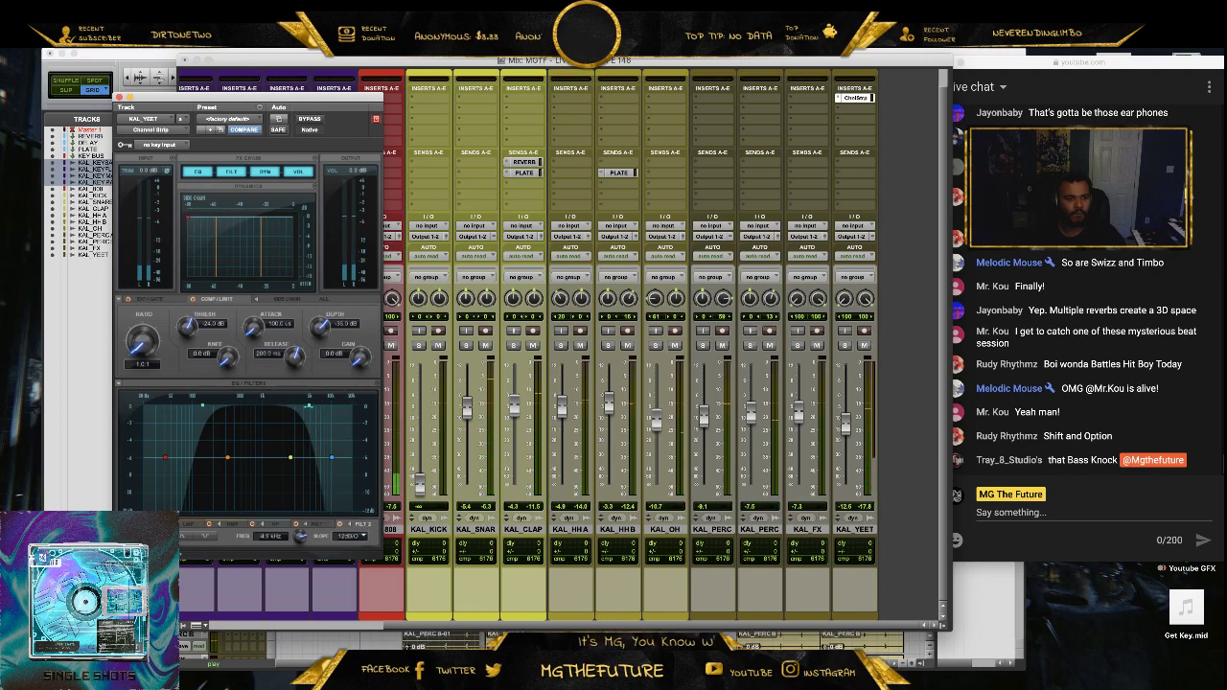
click(118, 97)
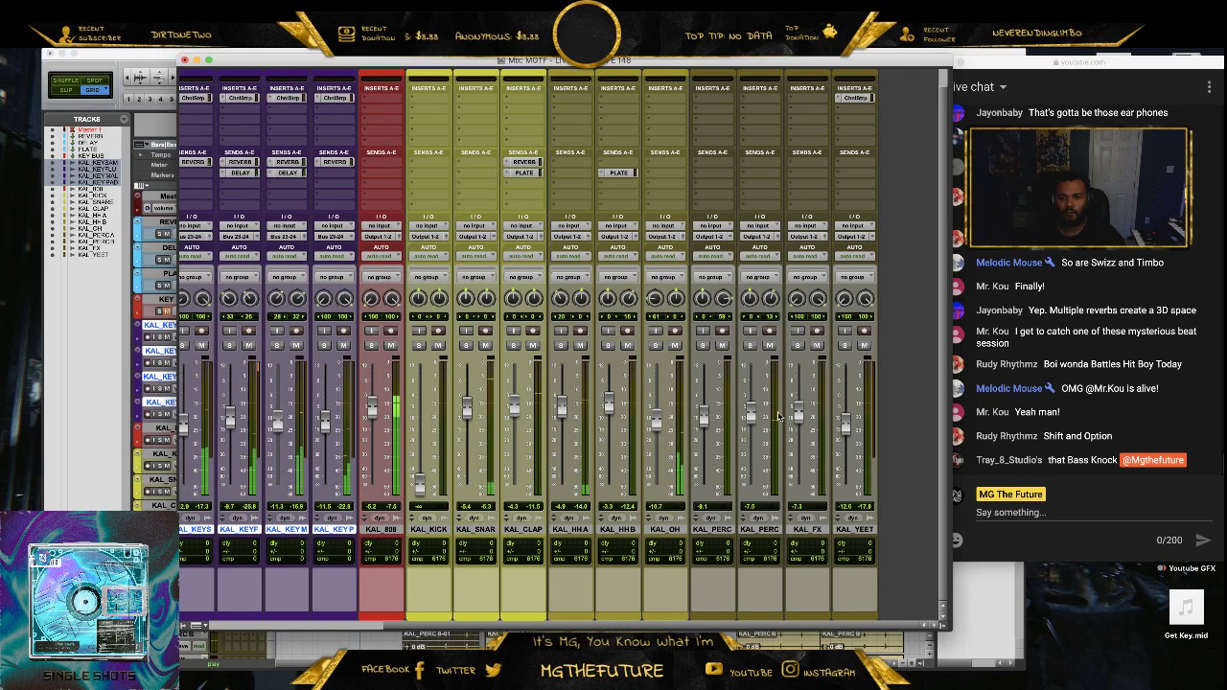
- Set the KAL_YEET fader to -13.4 dB and raise the KAL_KICK fader to -4.3 dB
drag(845, 429, 844, 427)
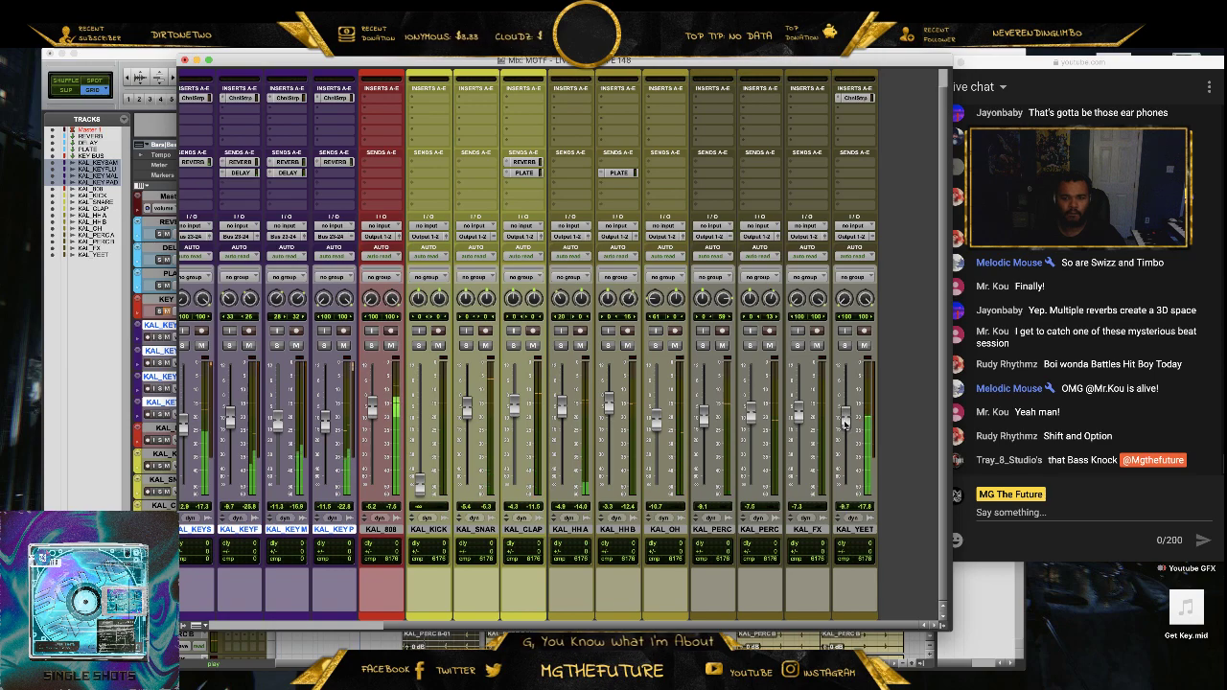
drag(843, 421, 843, 431)
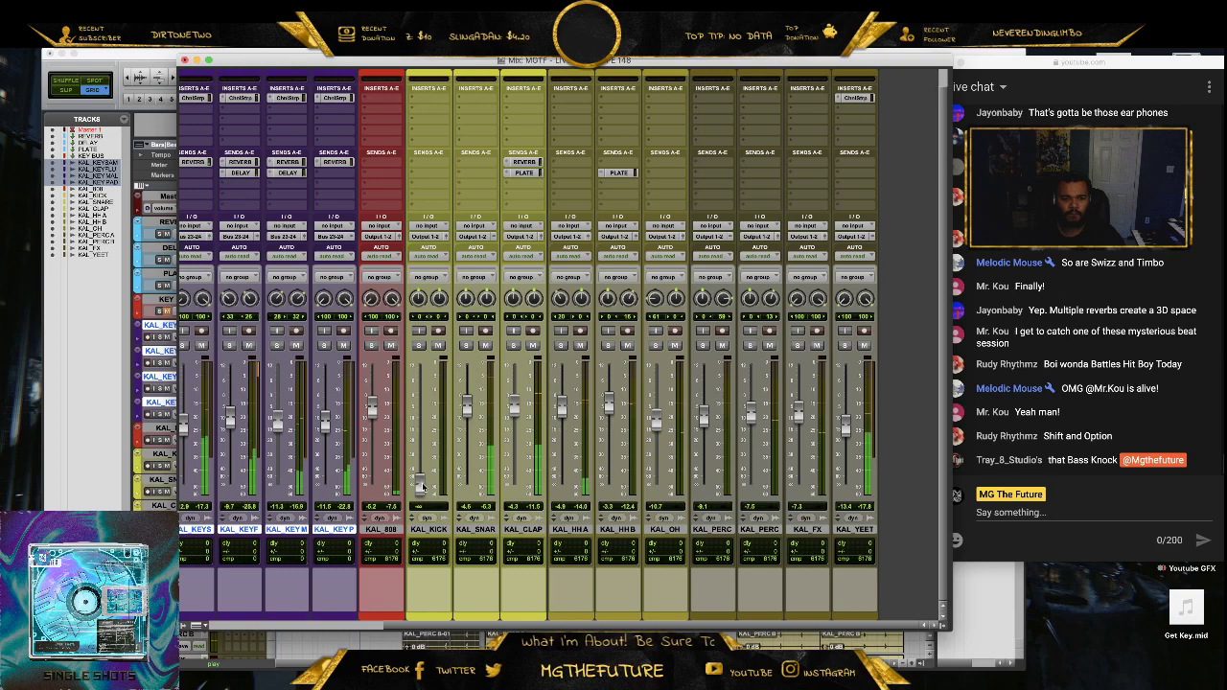
drag(419, 484, 408, 407)
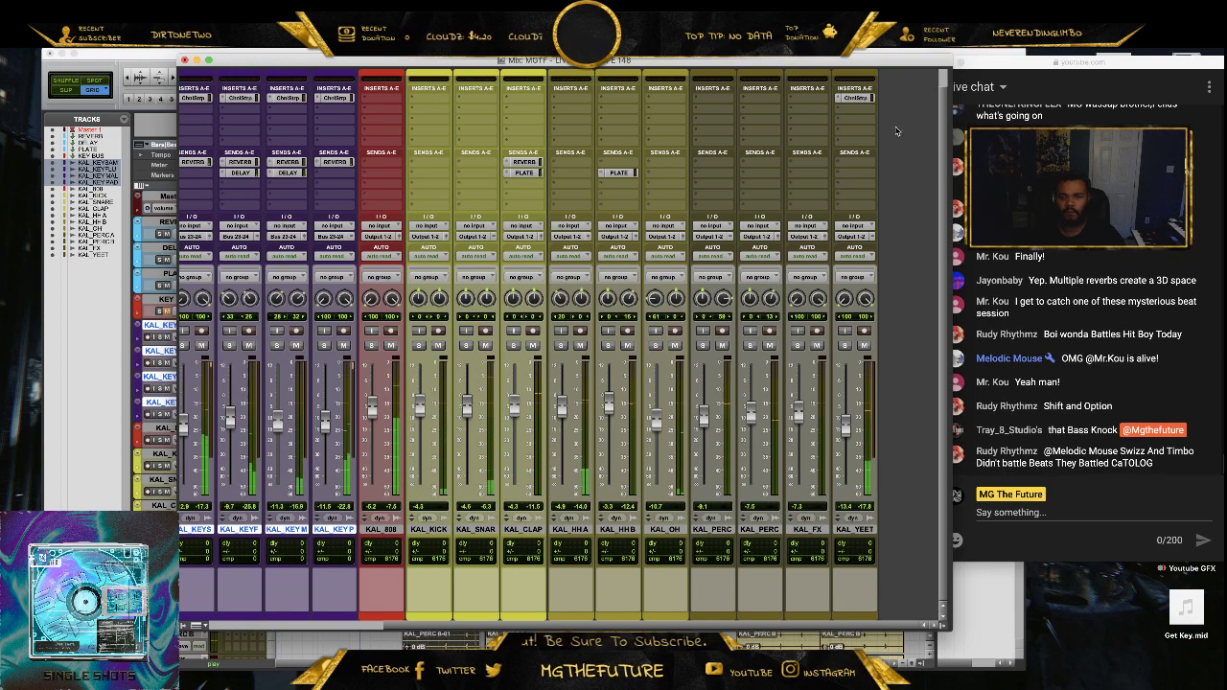
- Add a send from KAL_YEET to the stereo REVERB bus at about -8 dB, plus a PLATE send below it
click(856, 166)
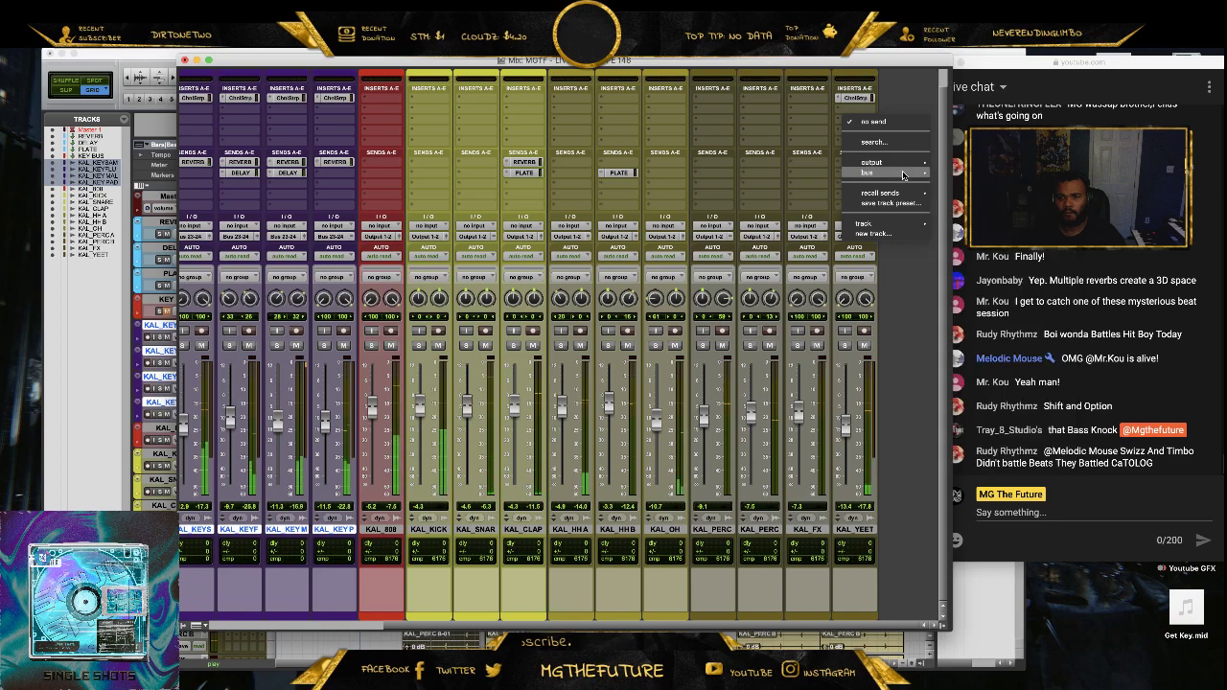
mouse_move(901, 173)
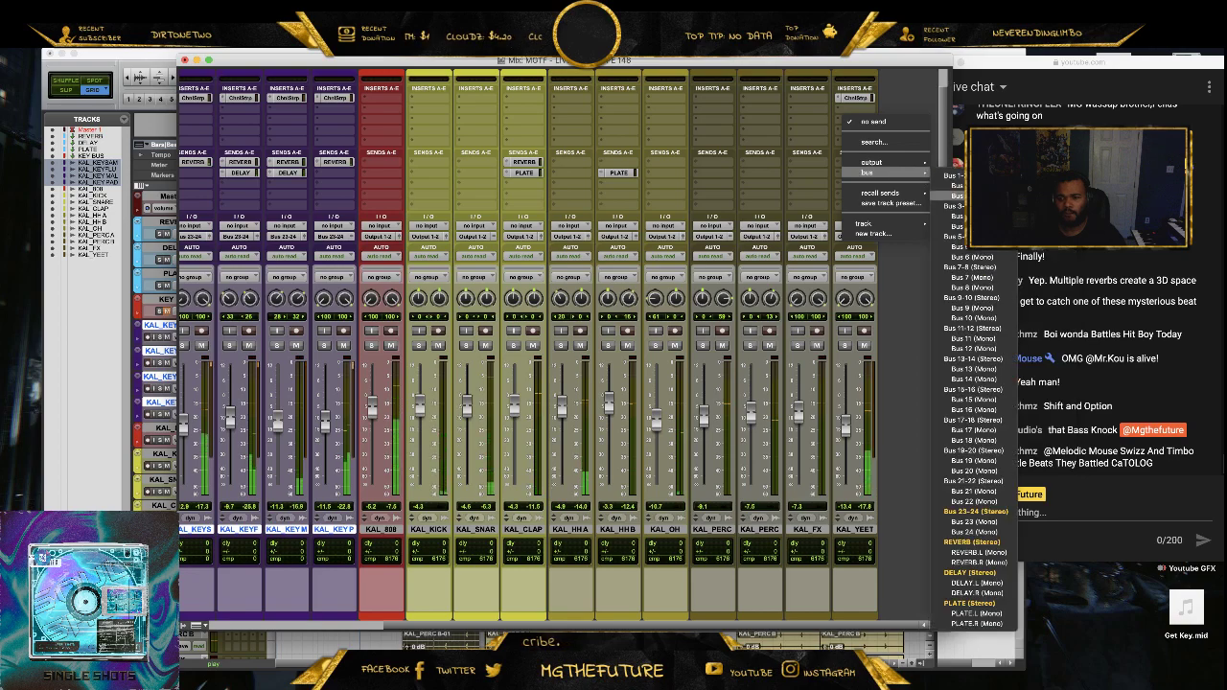
click(996, 543)
drag(585, 446, 585, 378)
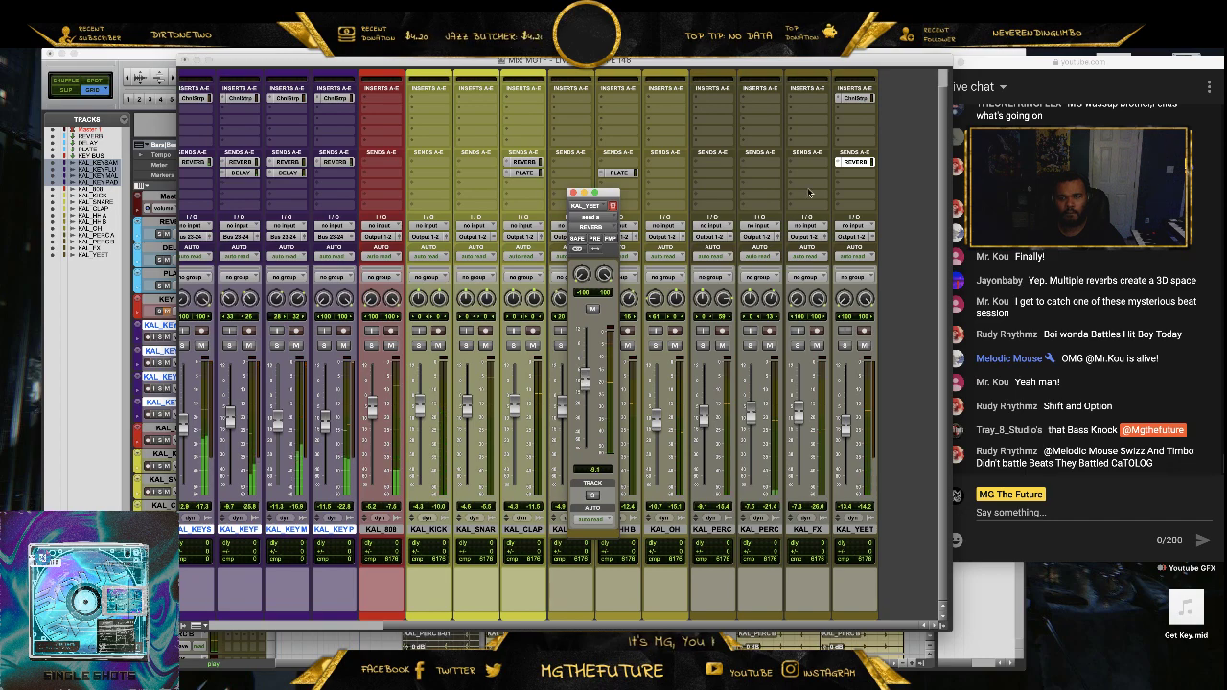
click(575, 193)
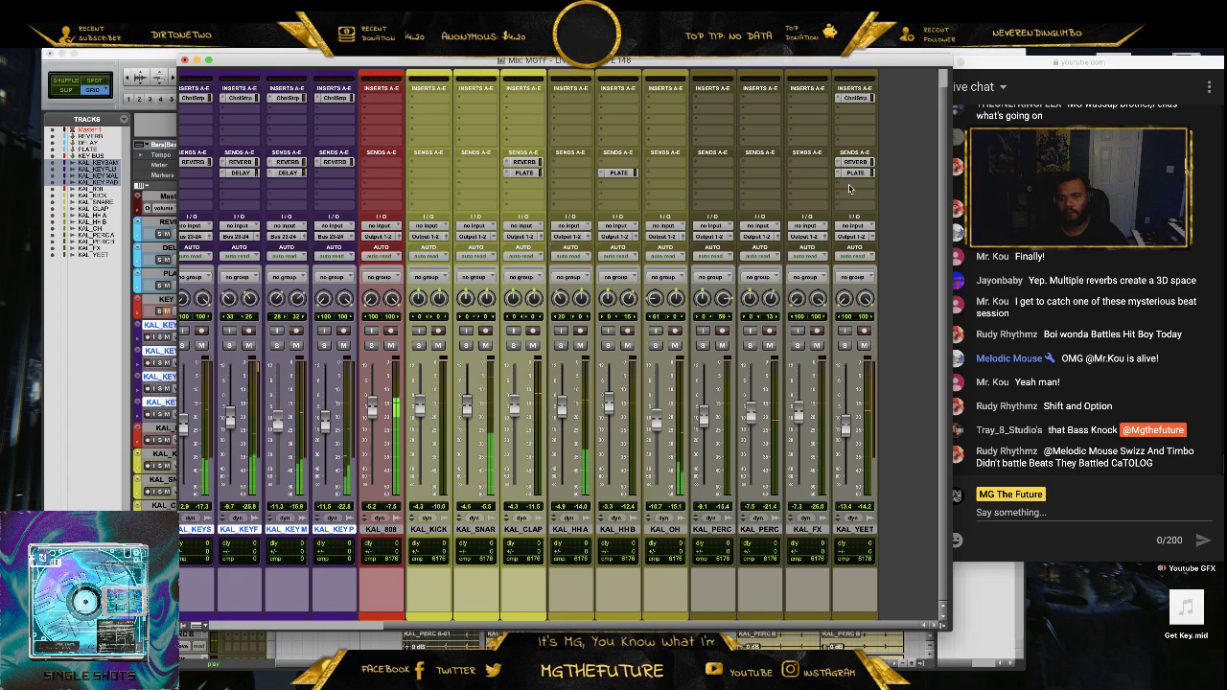
- Add a third send on KAL_YEET to the DELAY track and raise its level to about -13 dB
click(853, 189)
mouse_move(867, 245)
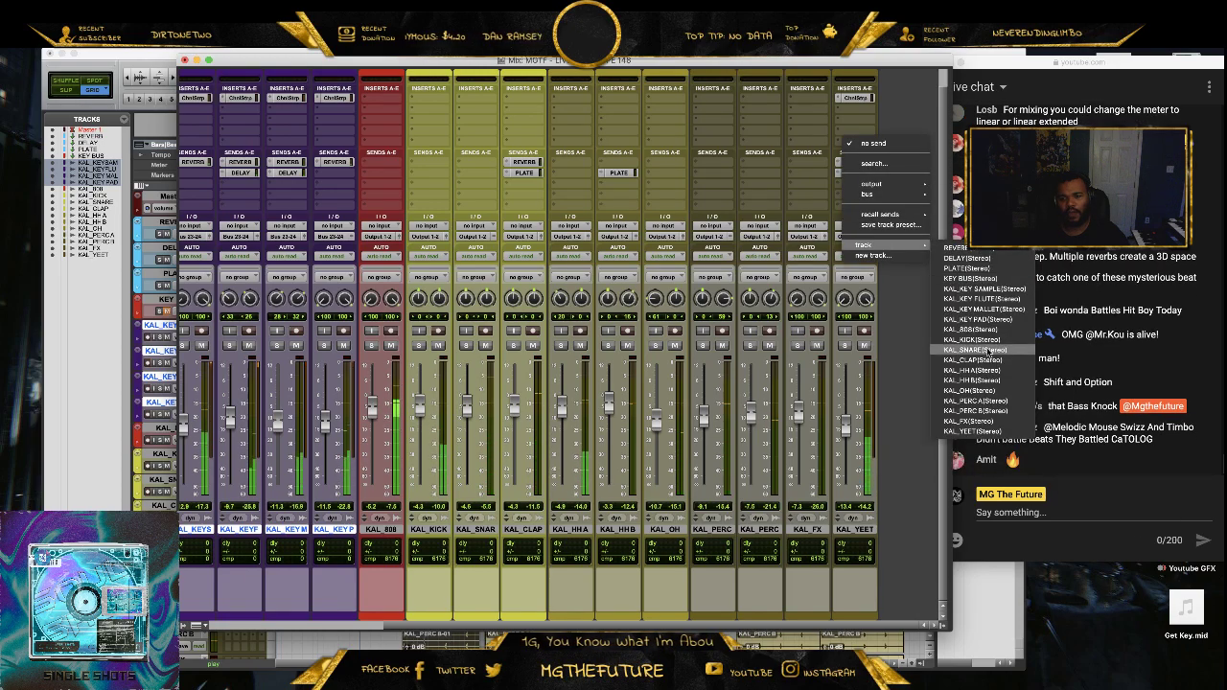
click(986, 261)
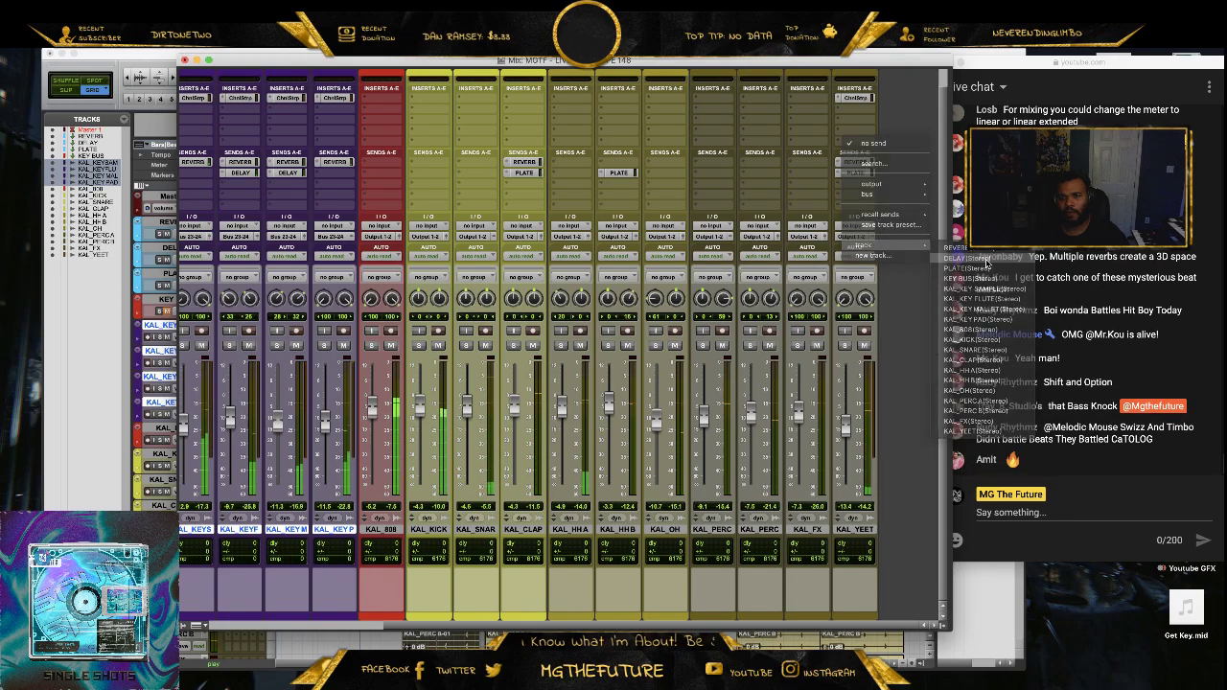
drag(583, 448, 584, 387)
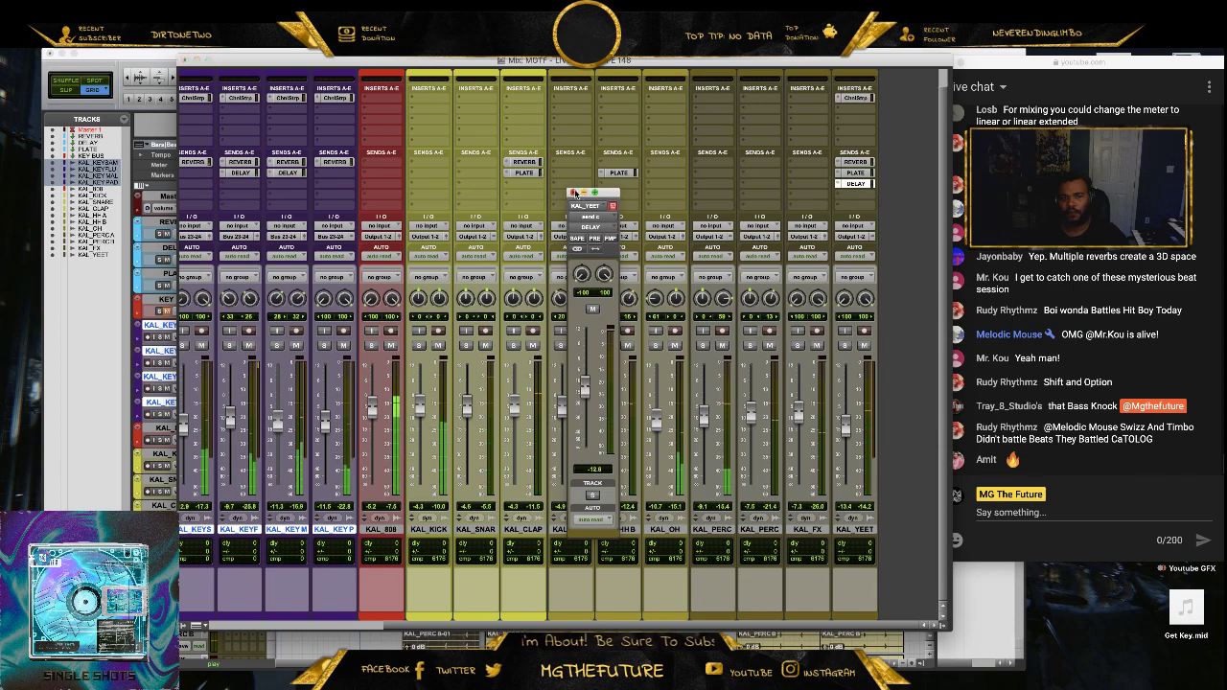
click(574, 193)
- Insert the stereo Roto Speaker modulation plug-in after the Channel Strip on KAL_YEET and play the track soloed
click(856, 108)
mouse_move(858, 112)
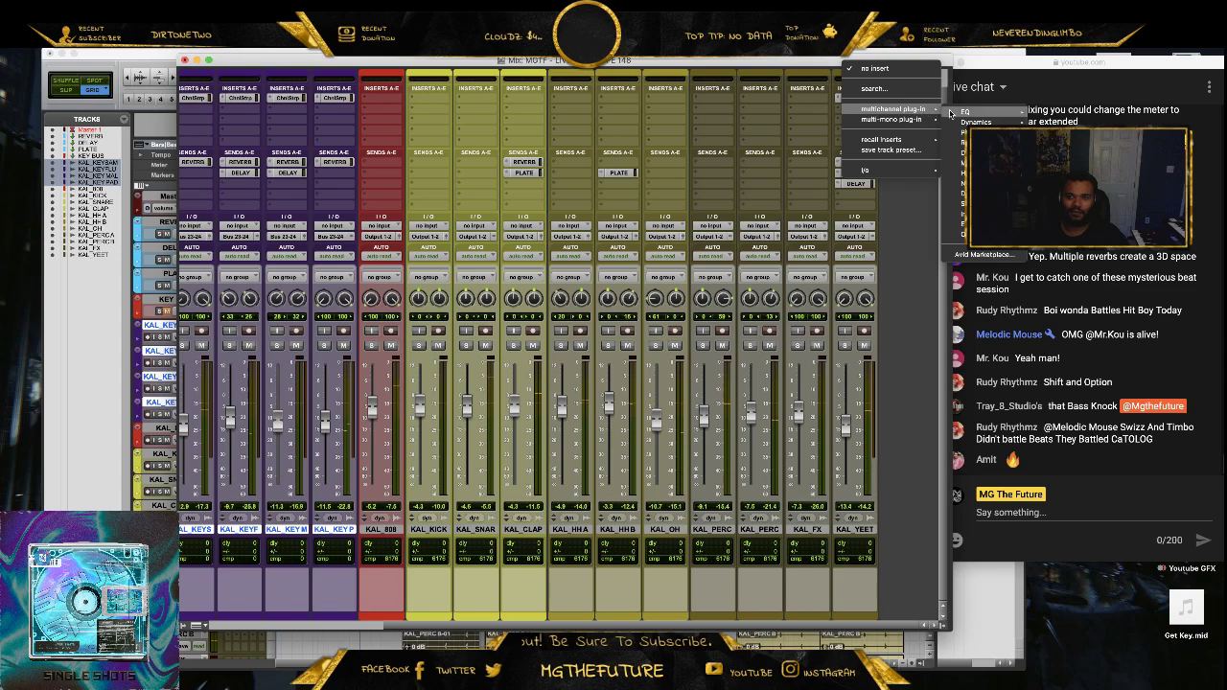
mouse_move(976, 152)
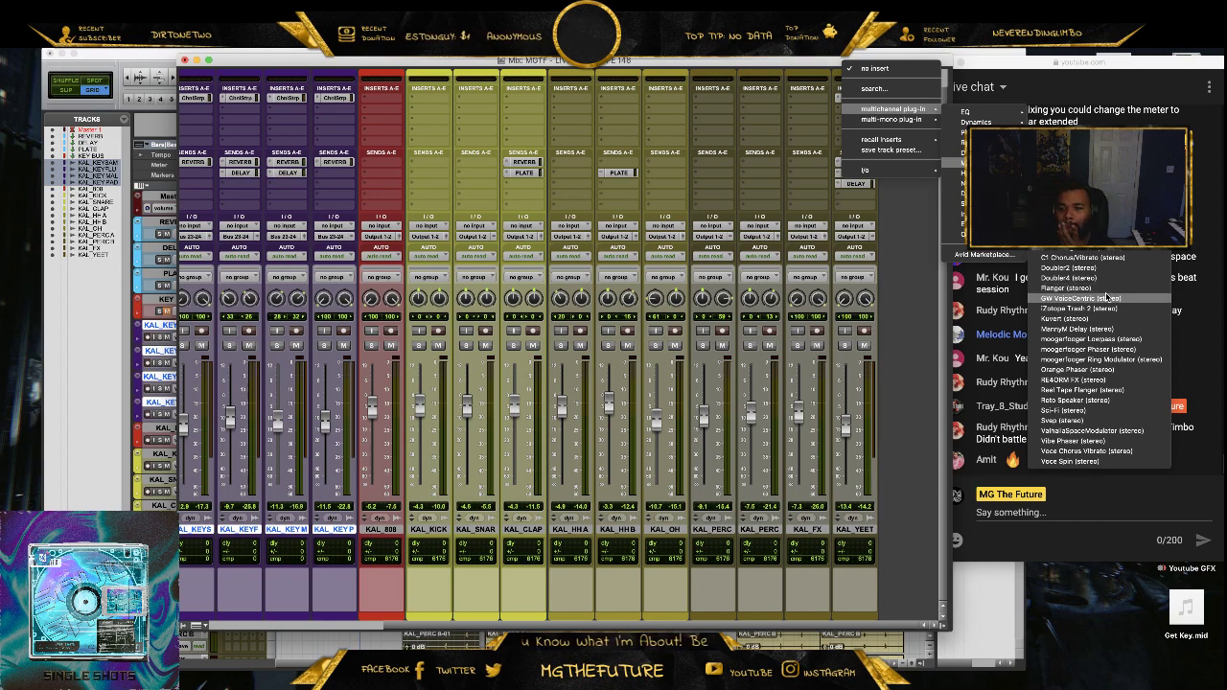
click(1112, 402)
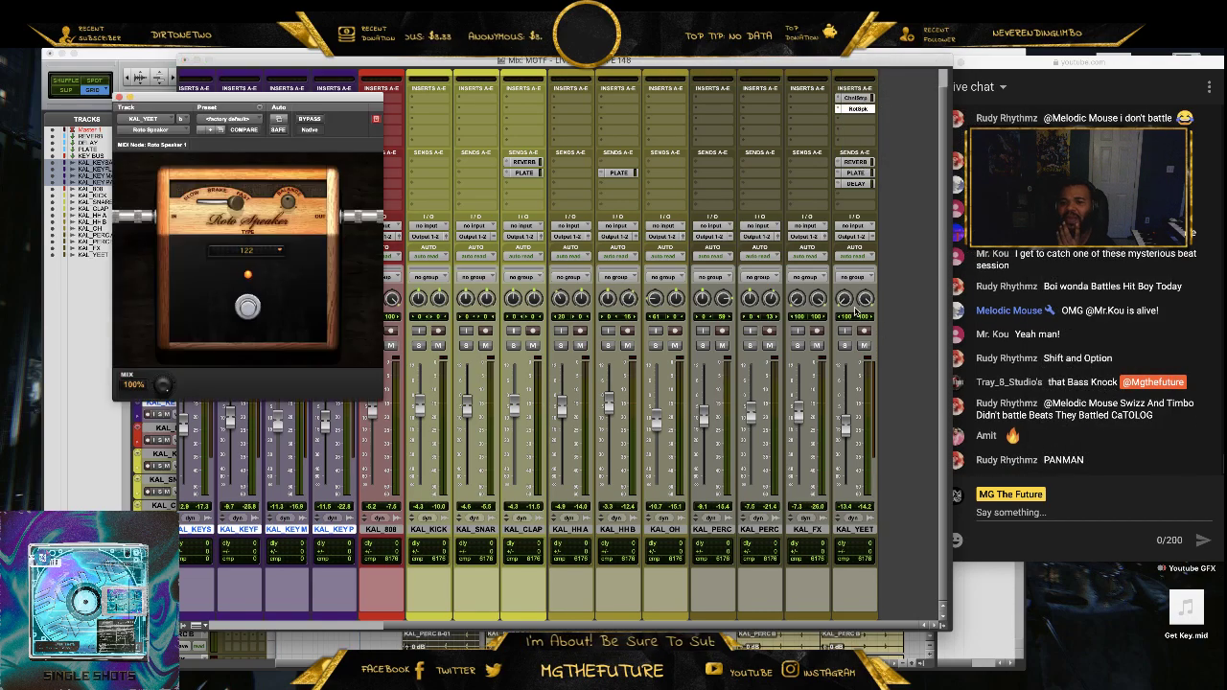
key(space)
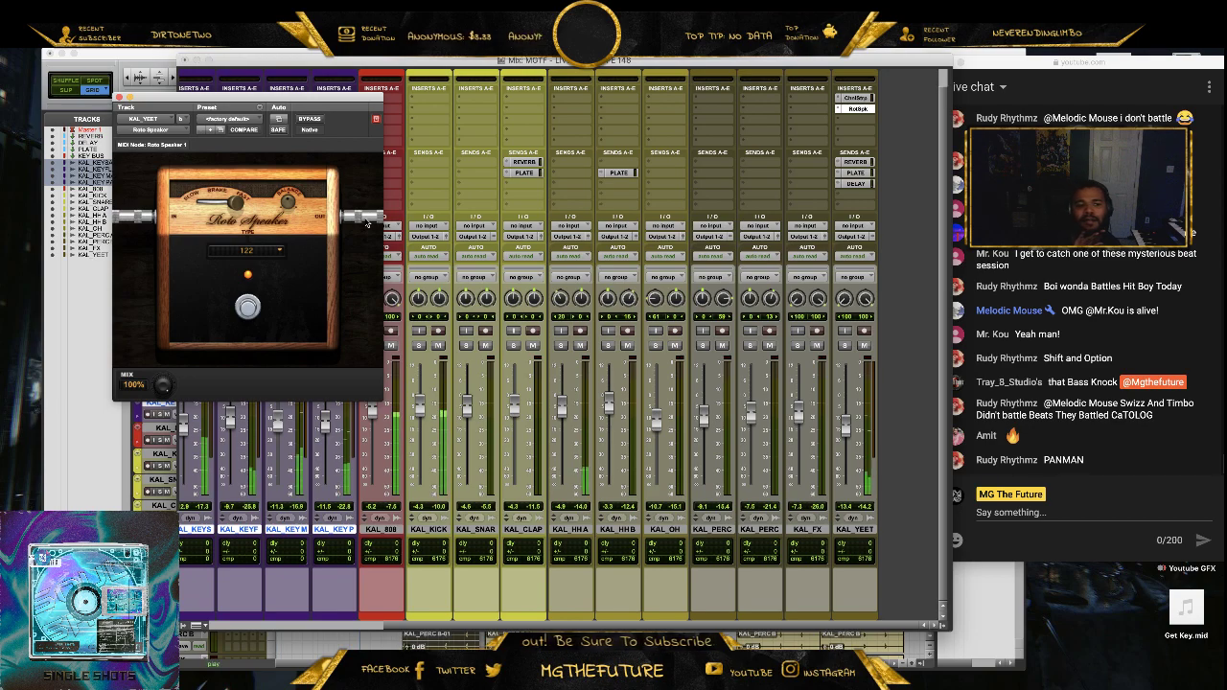
click(843, 345)
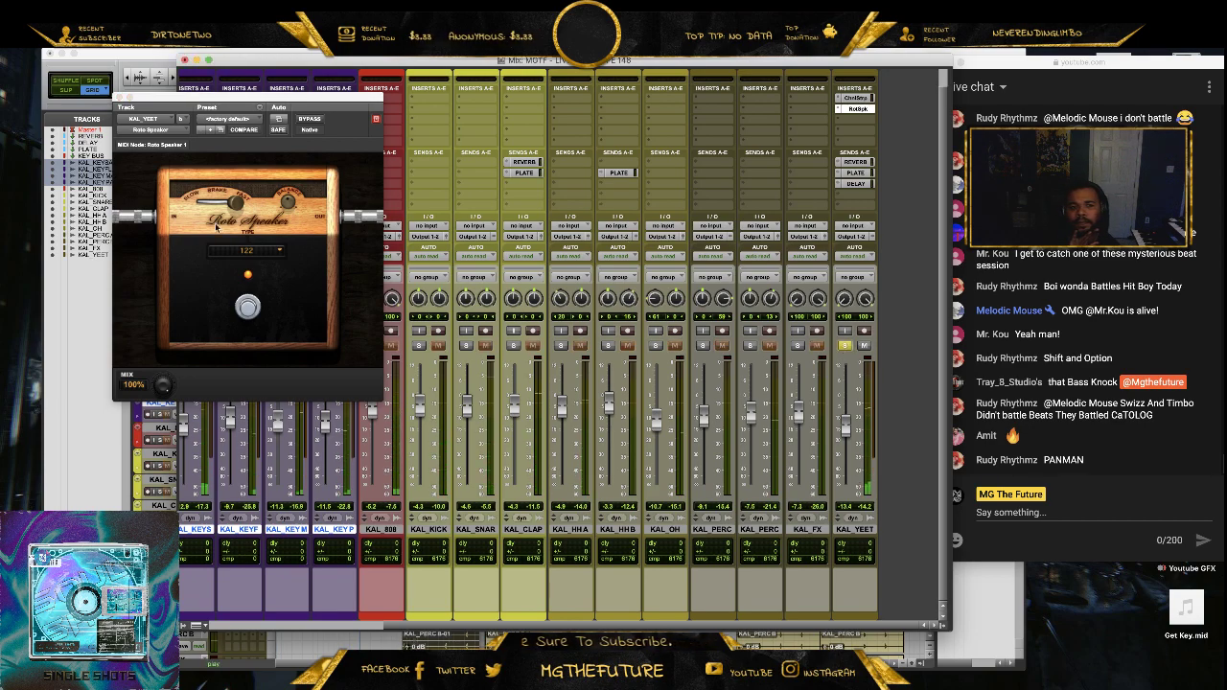
- Load the Floating Radio preset in KAL_YEET's Roto Speaker, look through the speaker types, and close the plug-in window
click(229, 118)
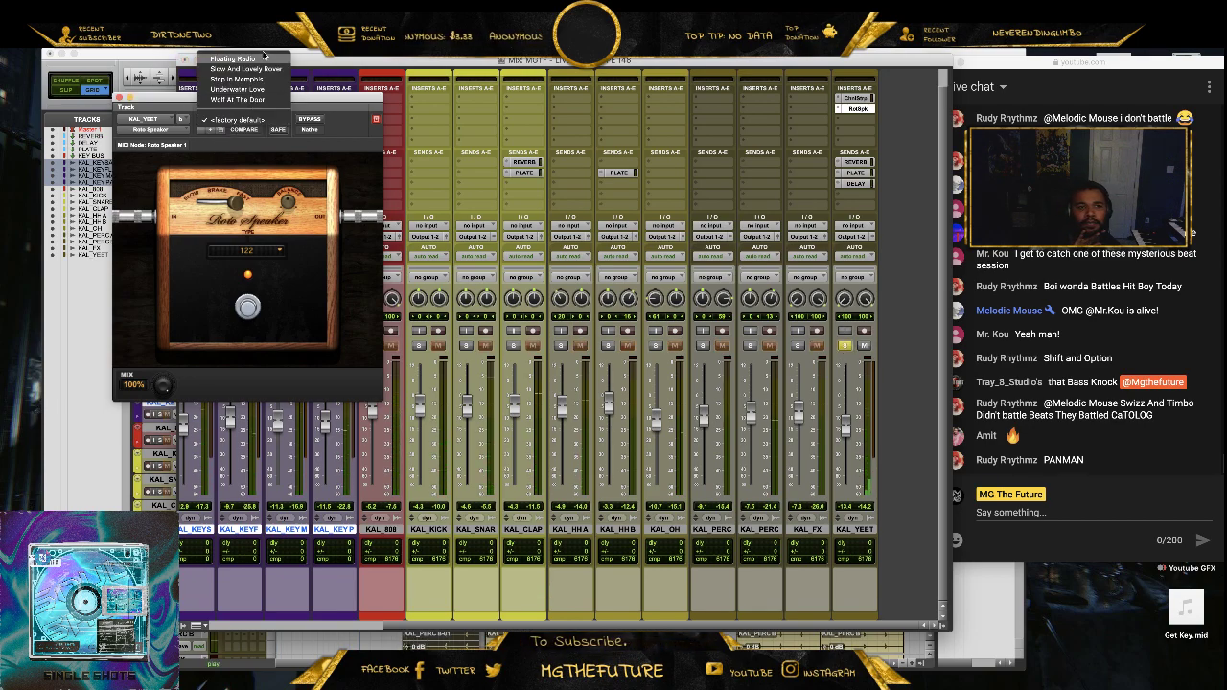
click(271, 62)
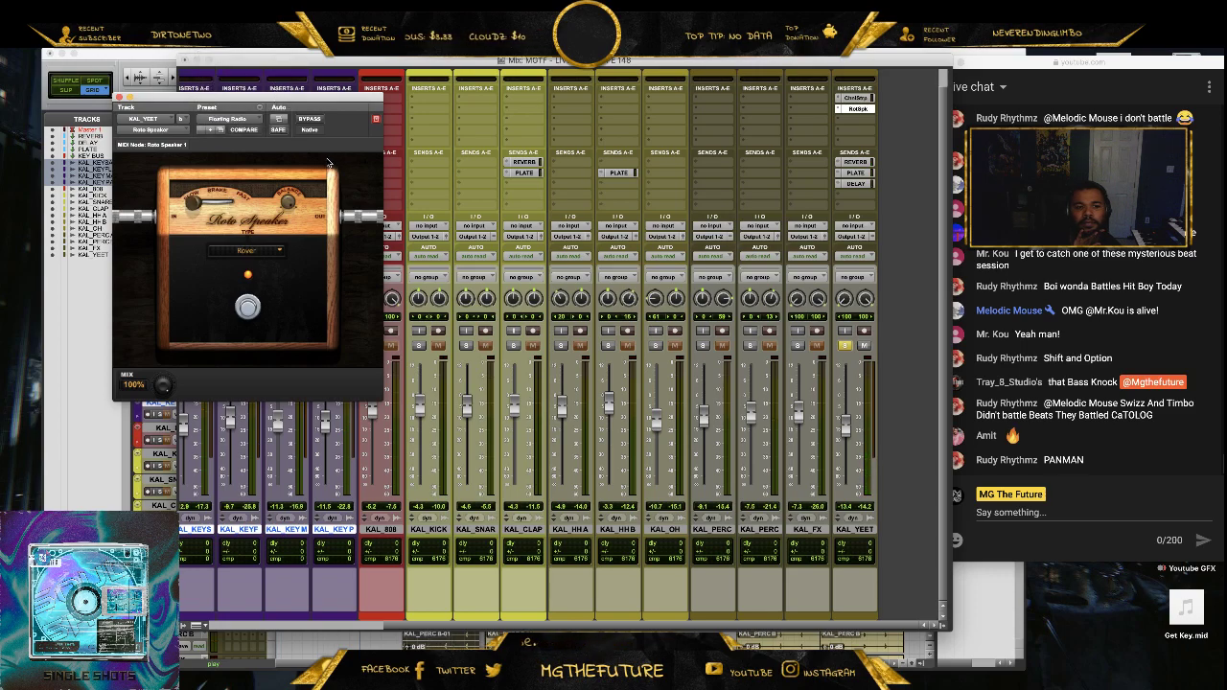
drag(317, 99, 555, 219)
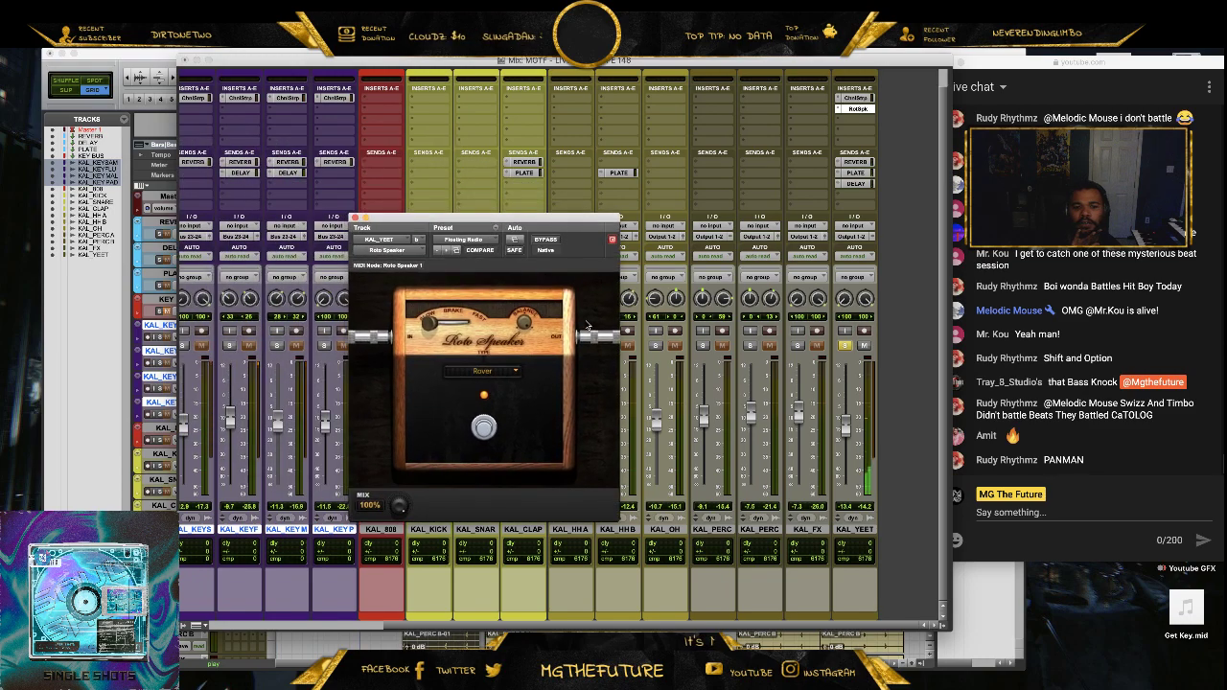
click(514, 372)
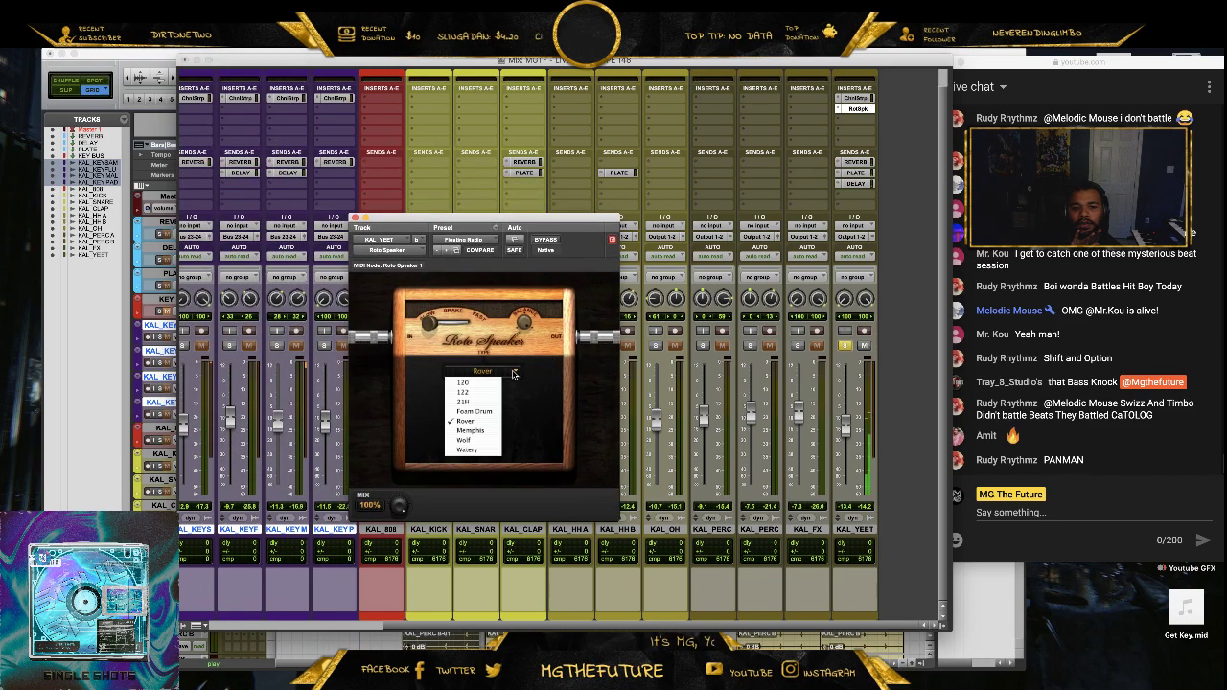
click(564, 428)
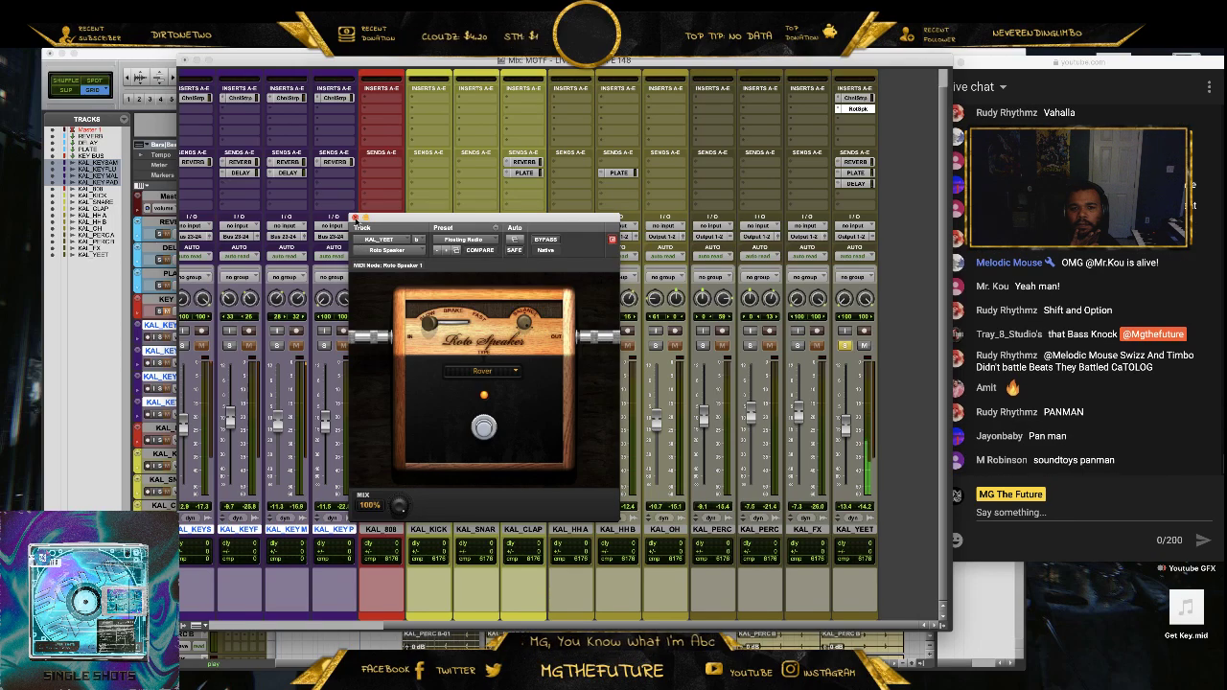
click(354, 219)
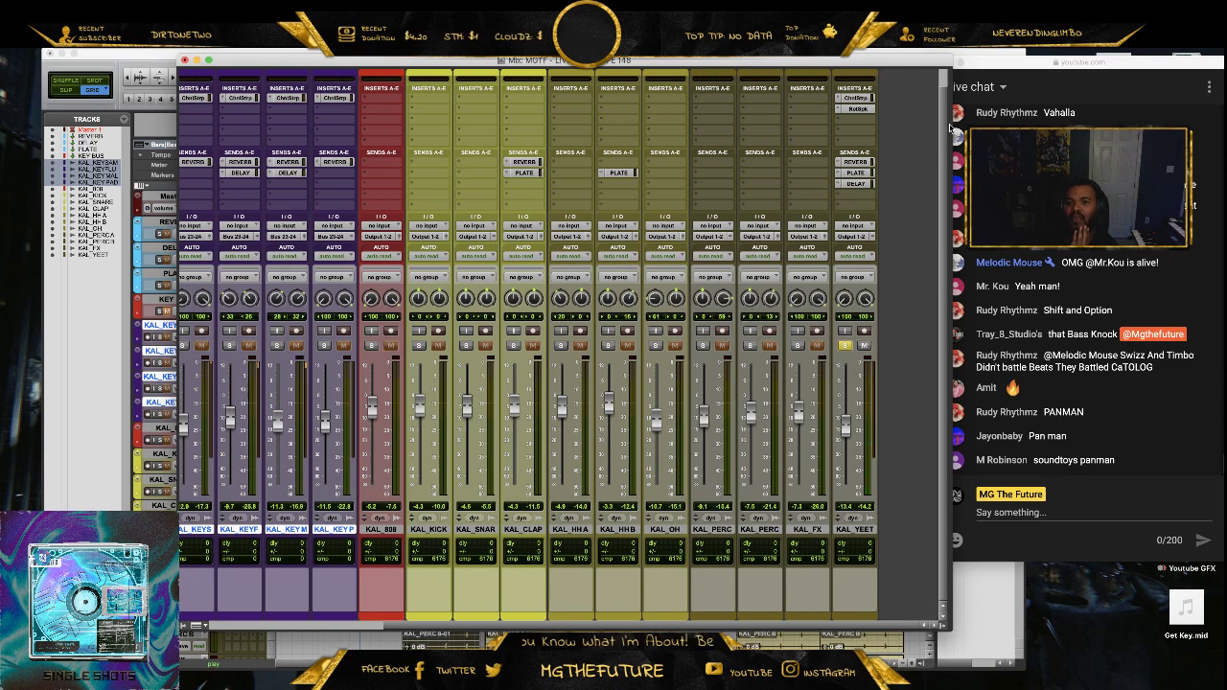
- Browse the multichannel plug-in categories for KAL_YEET's third insert slot, including Delay and Sound Field
click(859, 119)
mouse_move(891, 120)
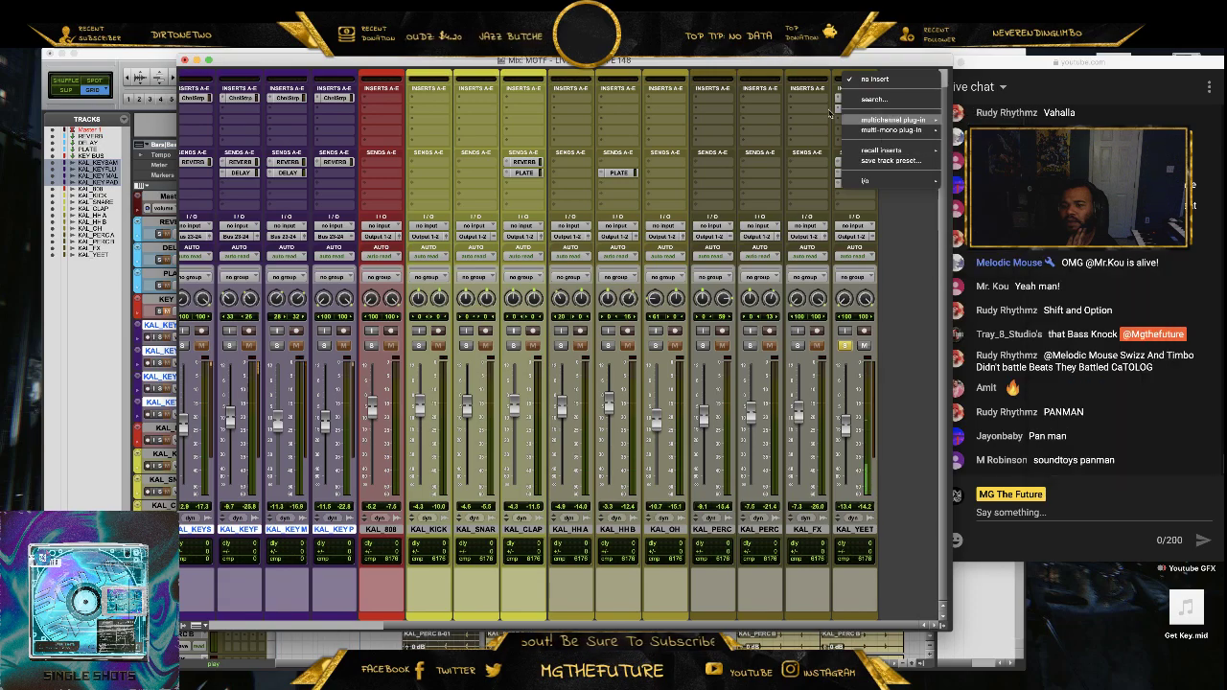
click(754, 60)
drag(755, 60, 695, 61)
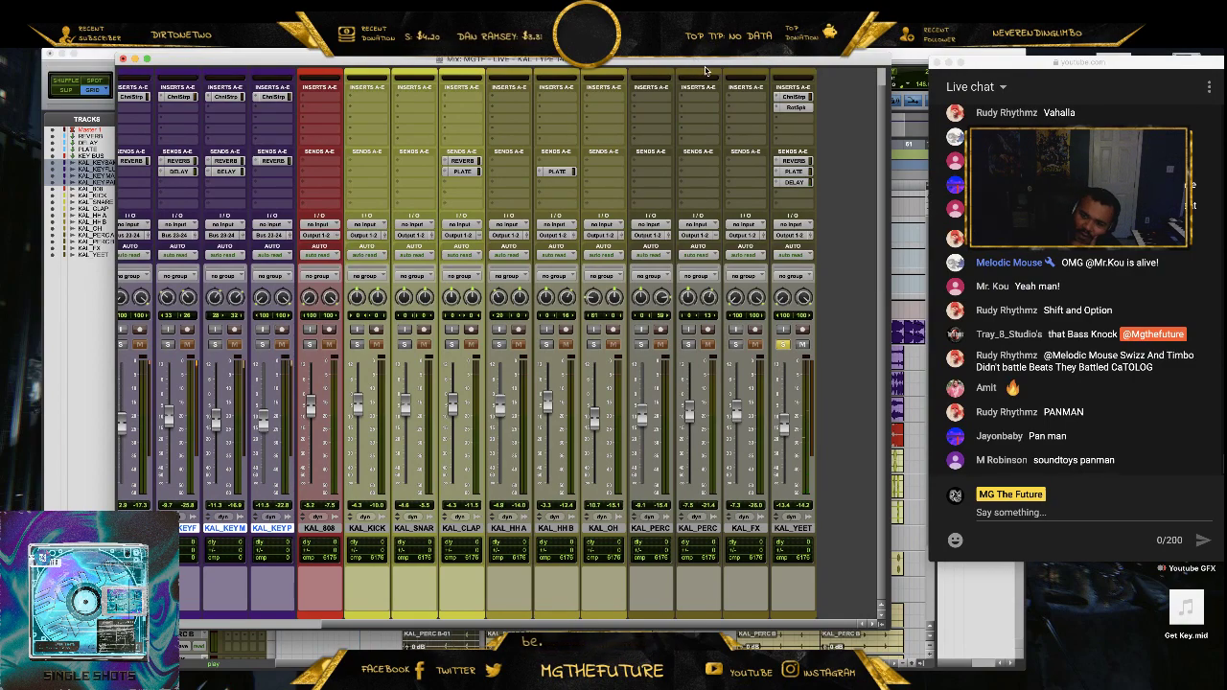
click(790, 118)
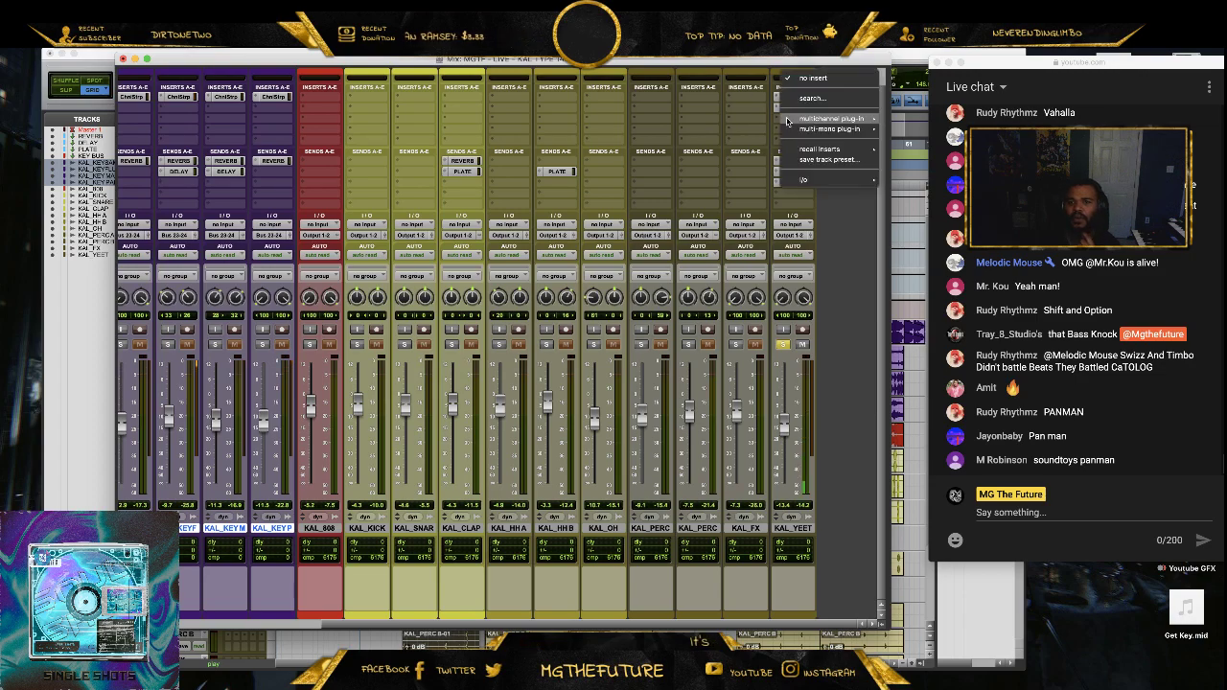
mouse_move(843, 118)
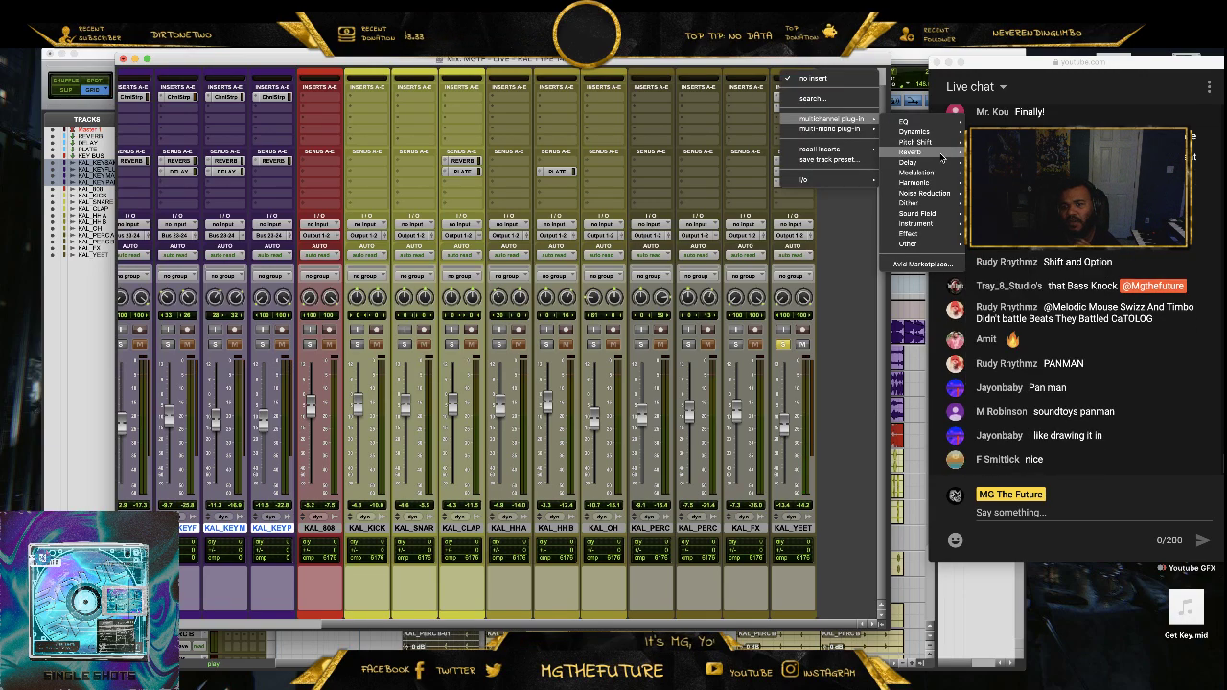
mouse_move(939, 155)
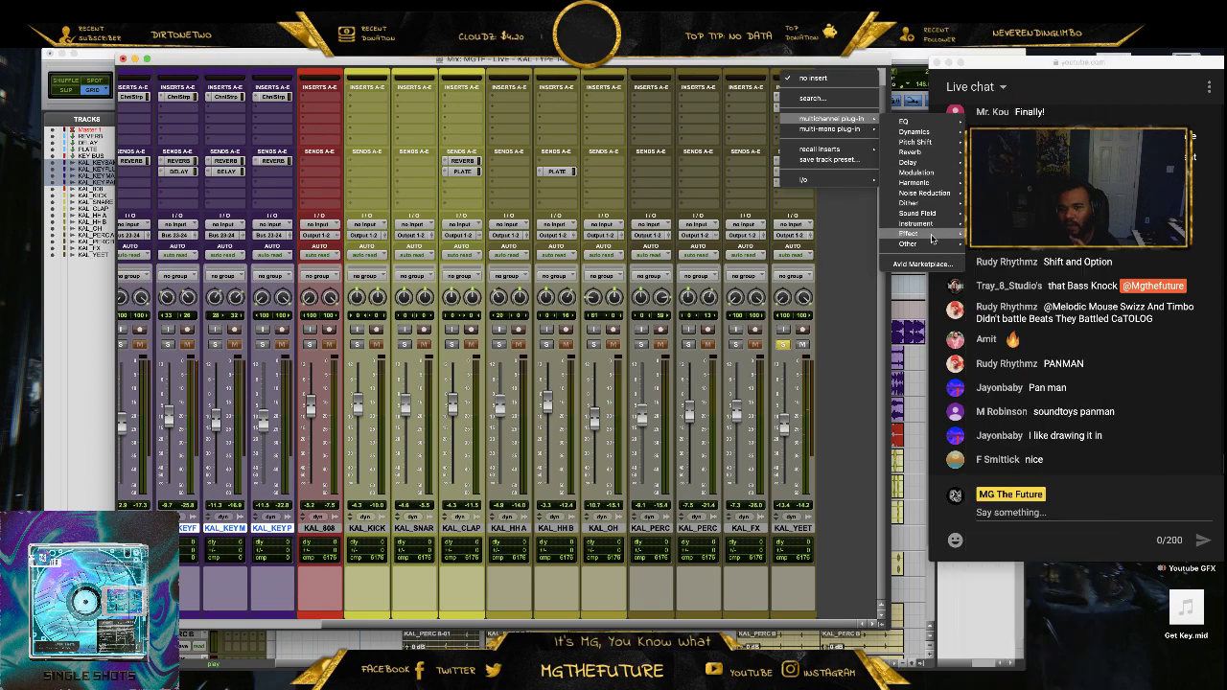
mouse_move(929, 235)
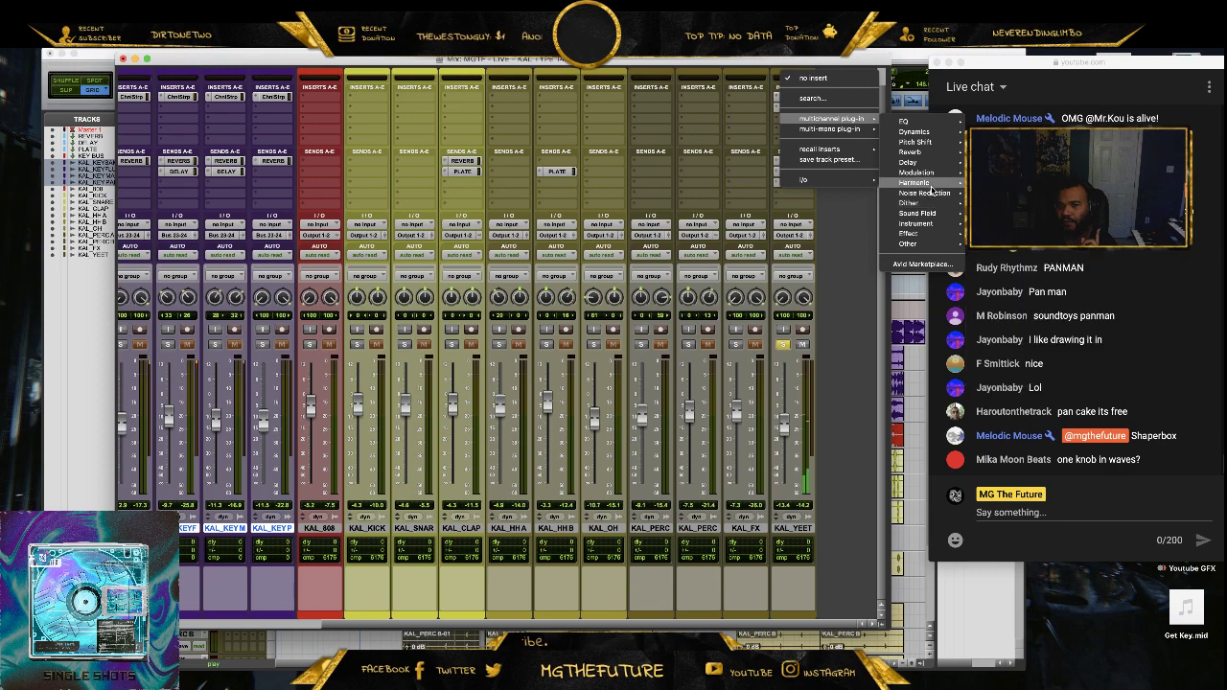
mouse_move(930, 186)
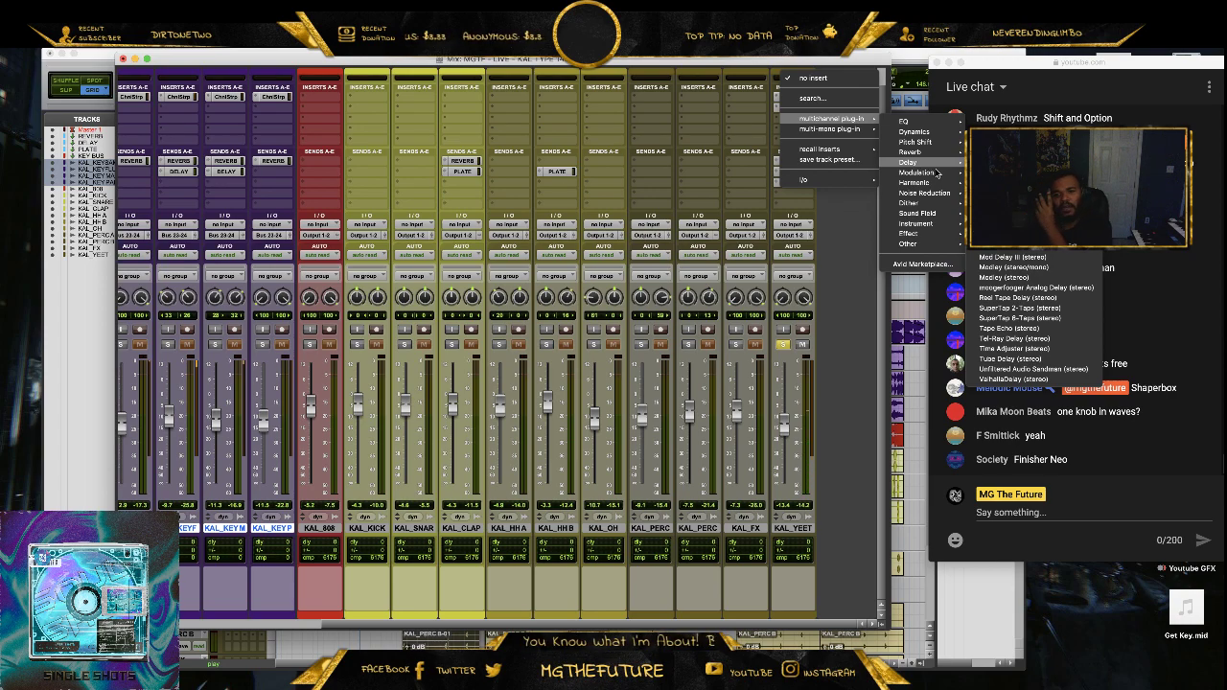
mouse_move(935, 133)
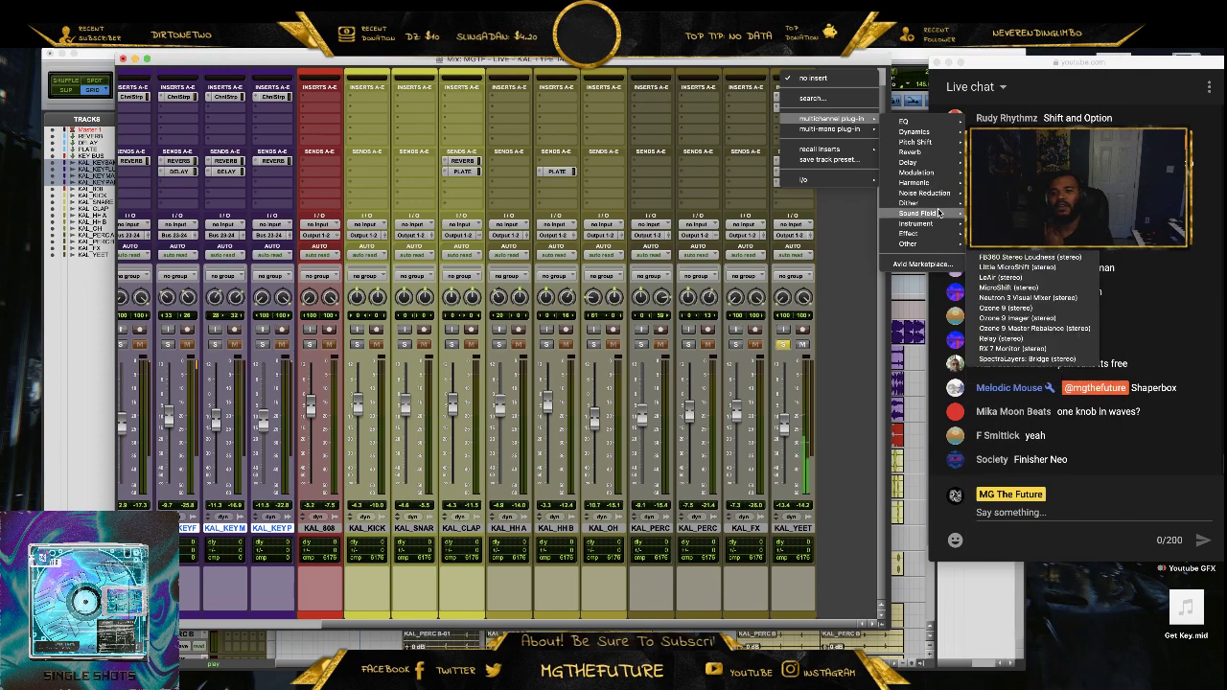
click(735, 58)
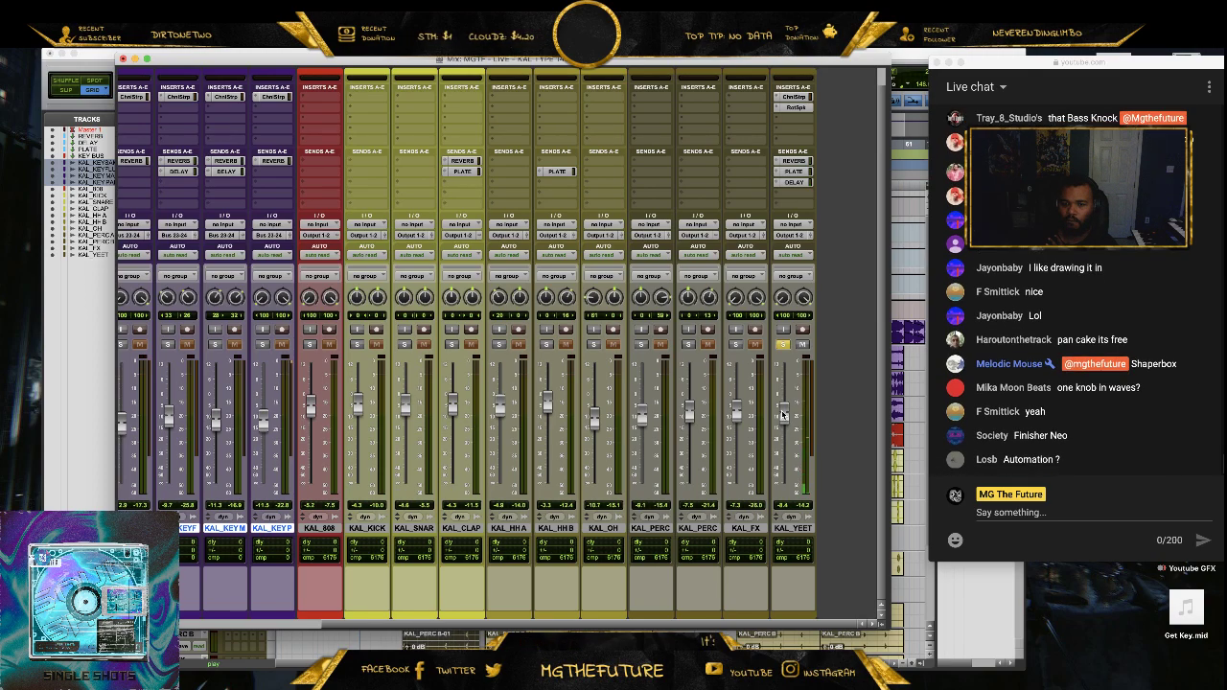
- Unsolo KAL_YEET and raise the faders: KAL_YEET to about -8.6 dB, the second KAL_PERC to about -3.3 dB, and KAL_FX slightly
click(784, 345)
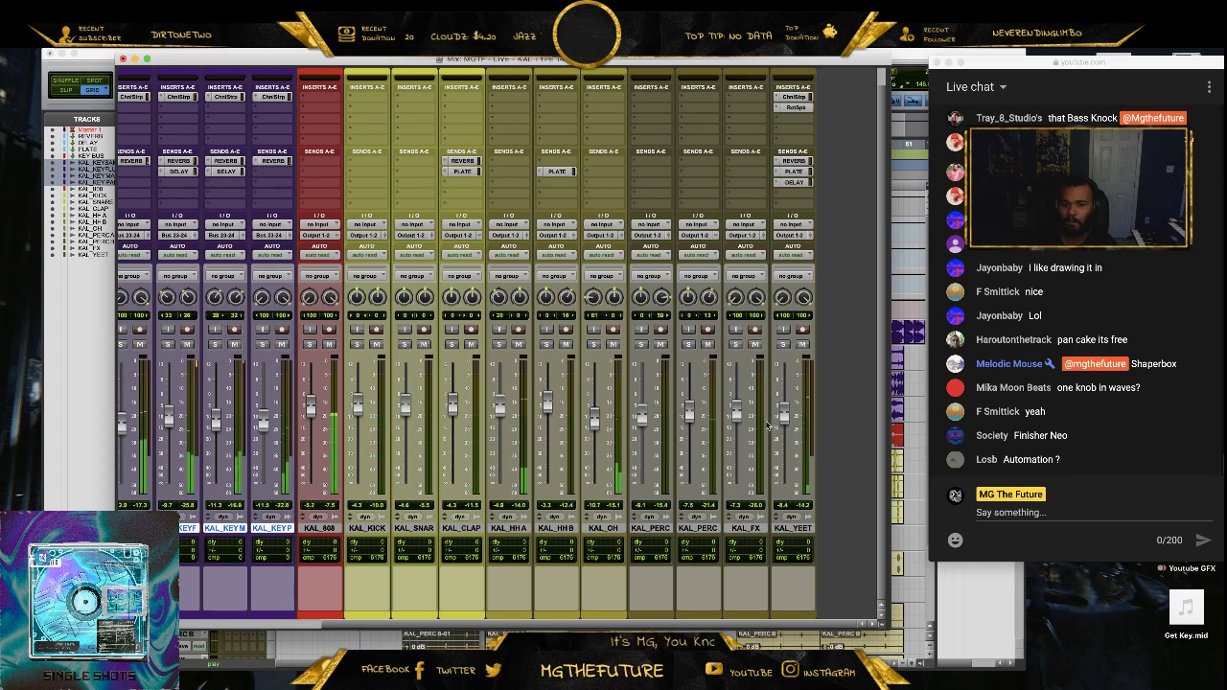
mouse_move(783, 414)
mouse_down()
mouse_move(787, 427)
mouse_move(734, 397)
mouse_move(782, 416)
mouse_up()
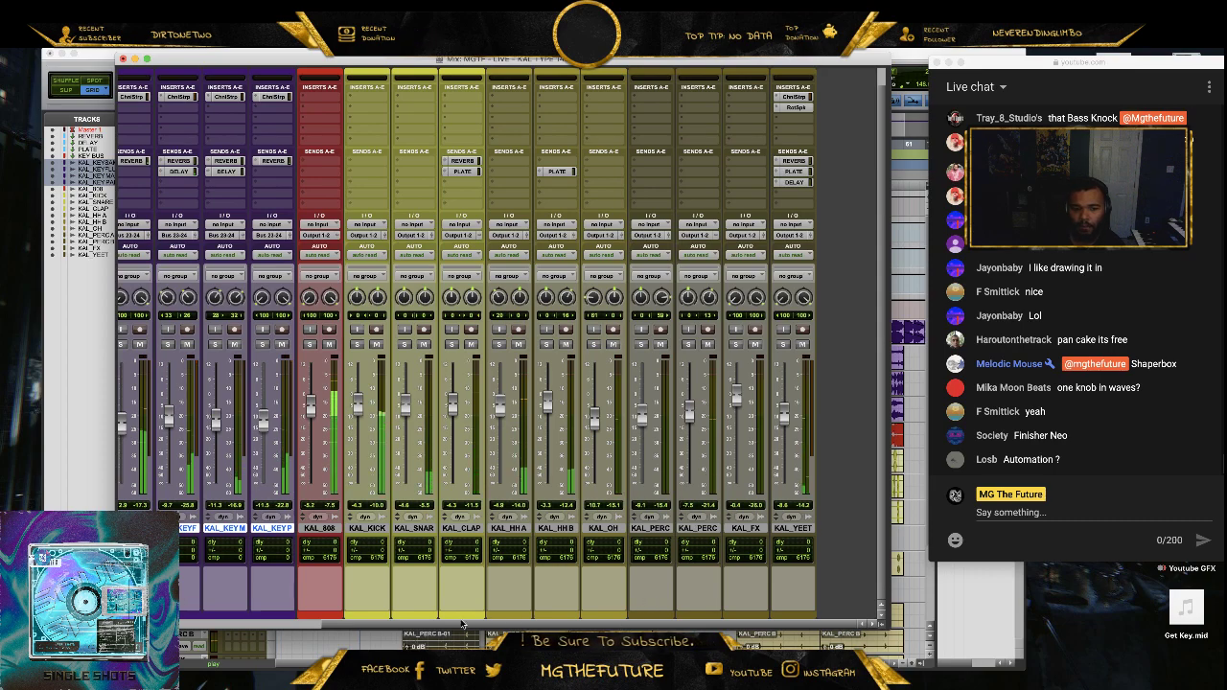
drag(462, 624, 253, 623)
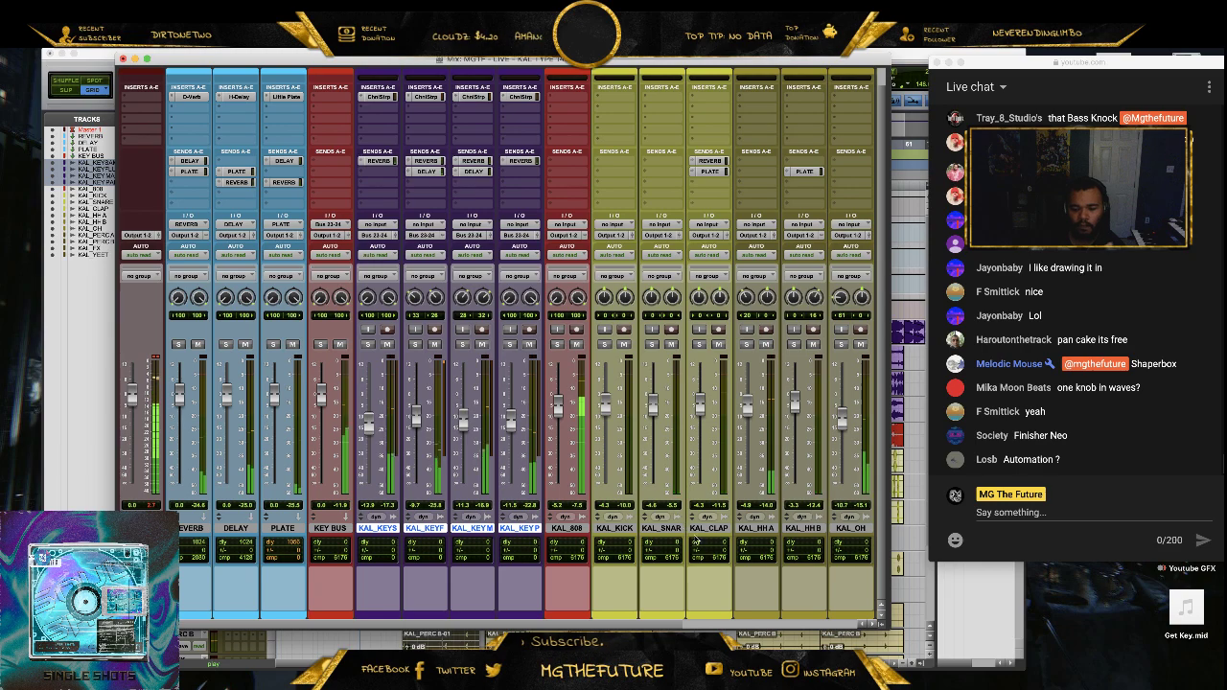
drag(662, 624, 842, 625)
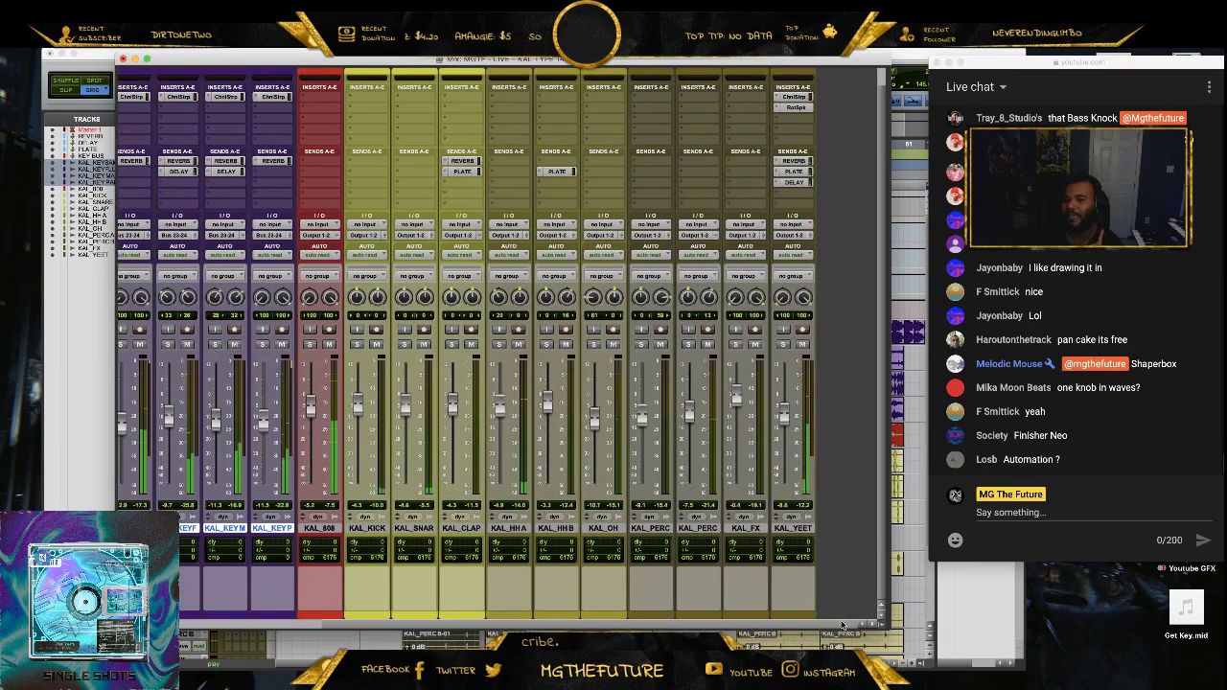
drag(736, 399, 686, 408)
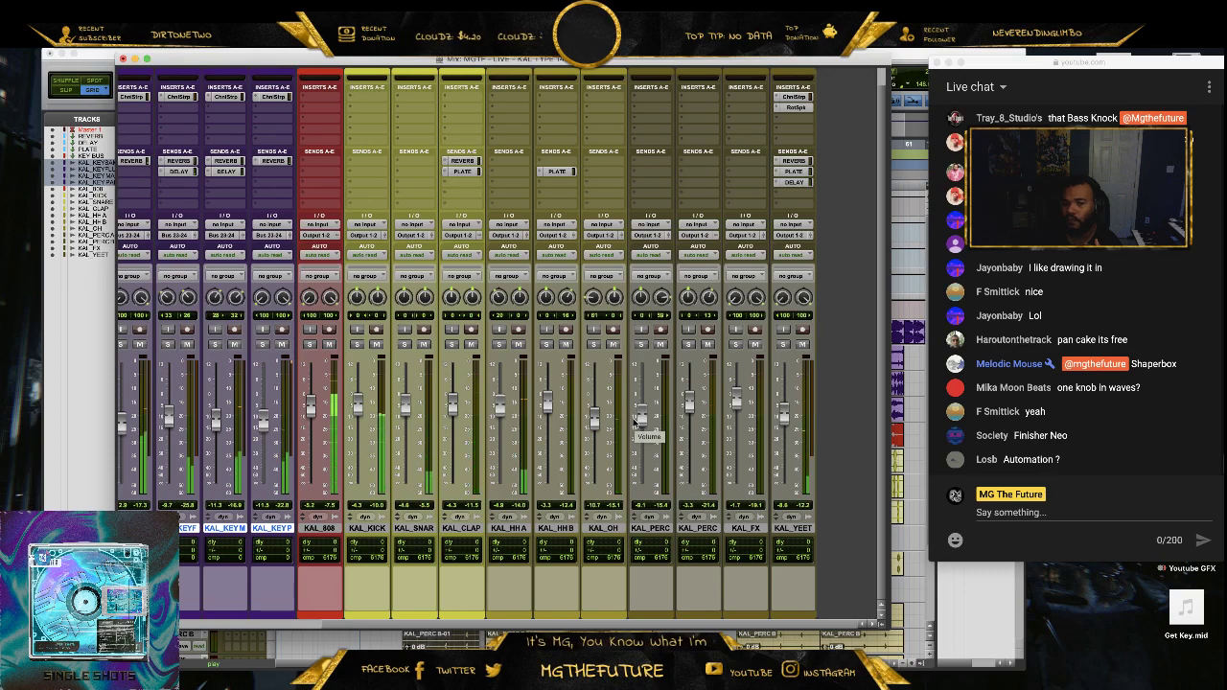
drag(738, 405, 739, 393)
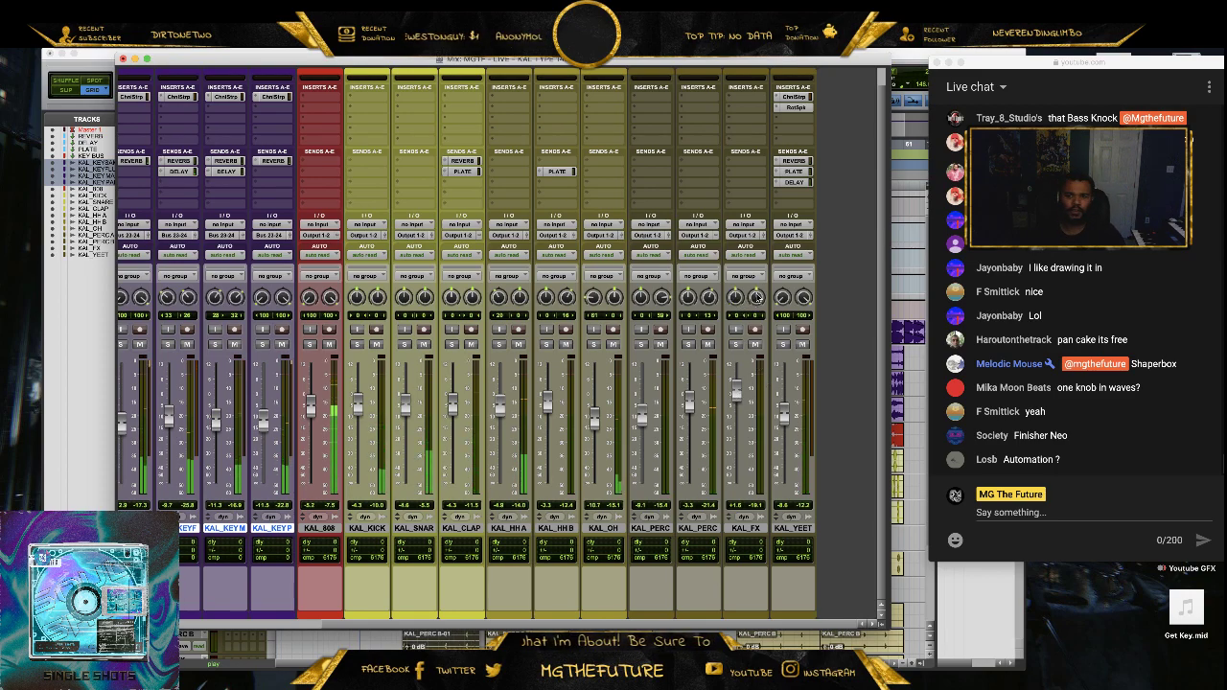
- Copy the PLATE send to both KAL_PERC tracks and KAL_FX, and the REVERB send to KAL_OH, KAL_HHB and KAL_HHA
drag(799, 175, 656, 176)
click(652, 172)
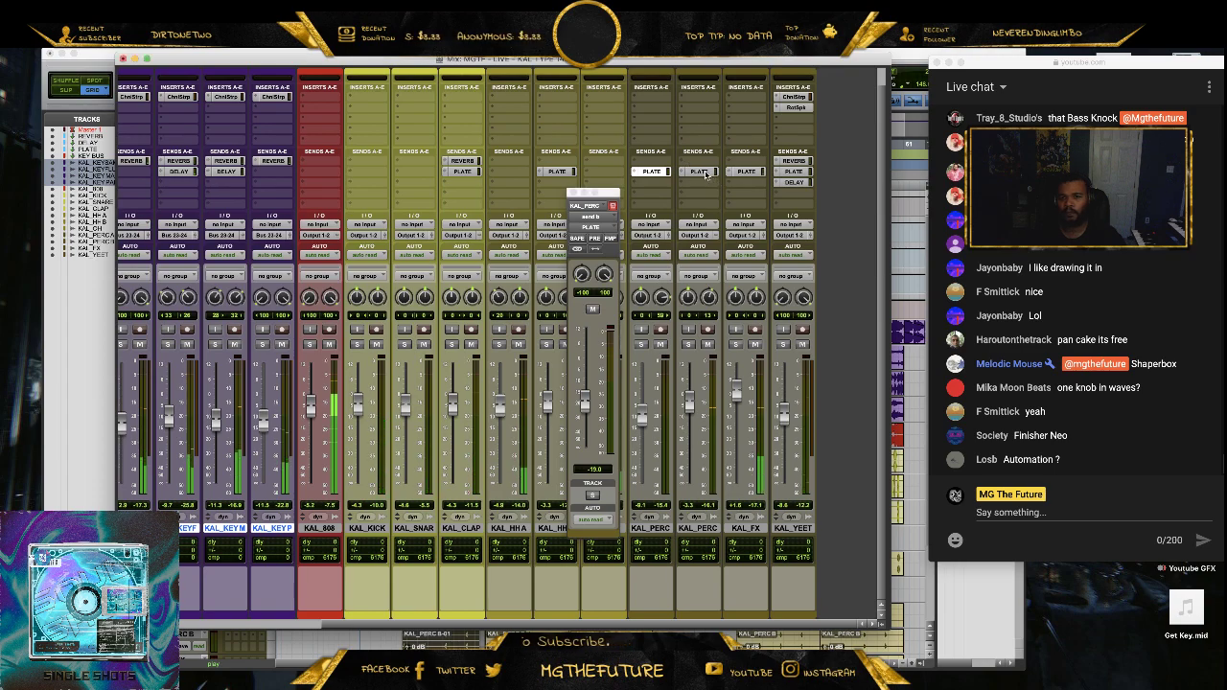
click(573, 193)
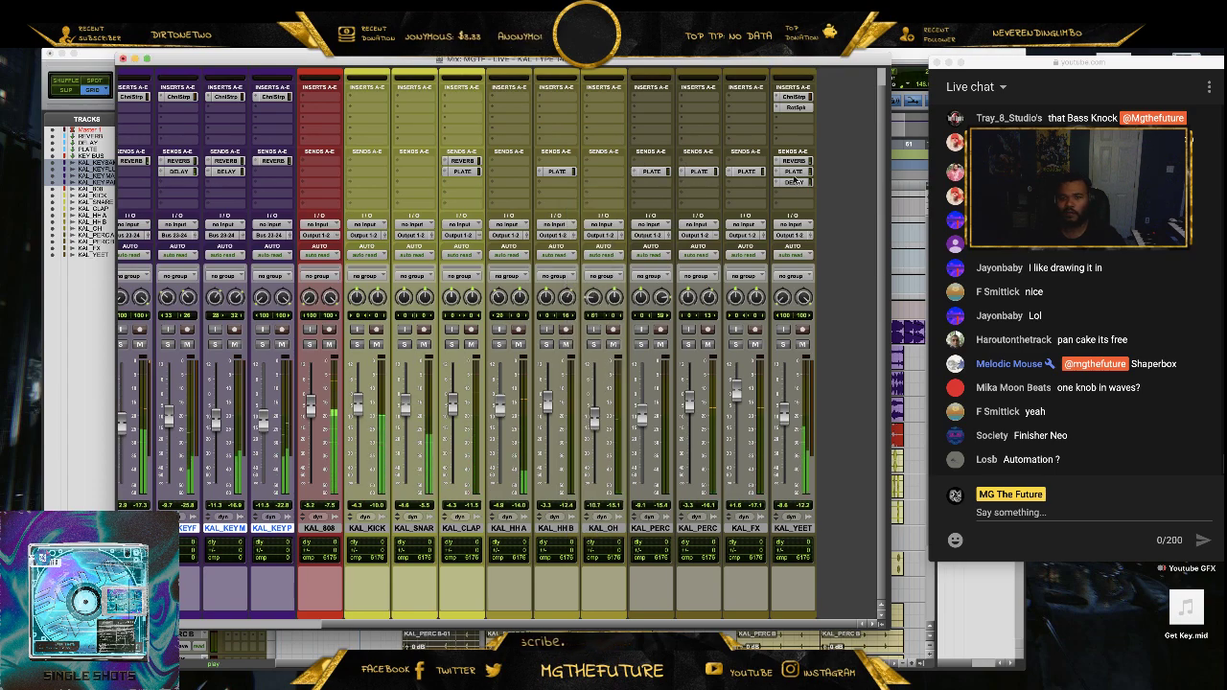
drag(637, 161, 606, 162)
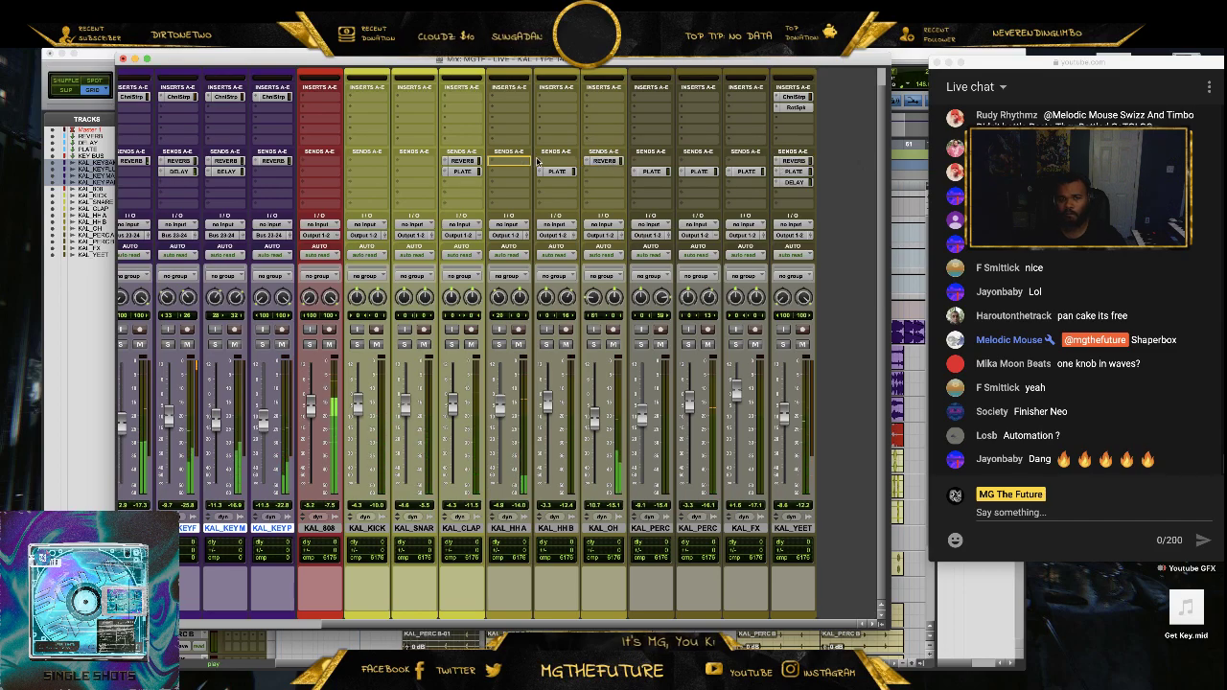
drag(556, 167, 509, 162)
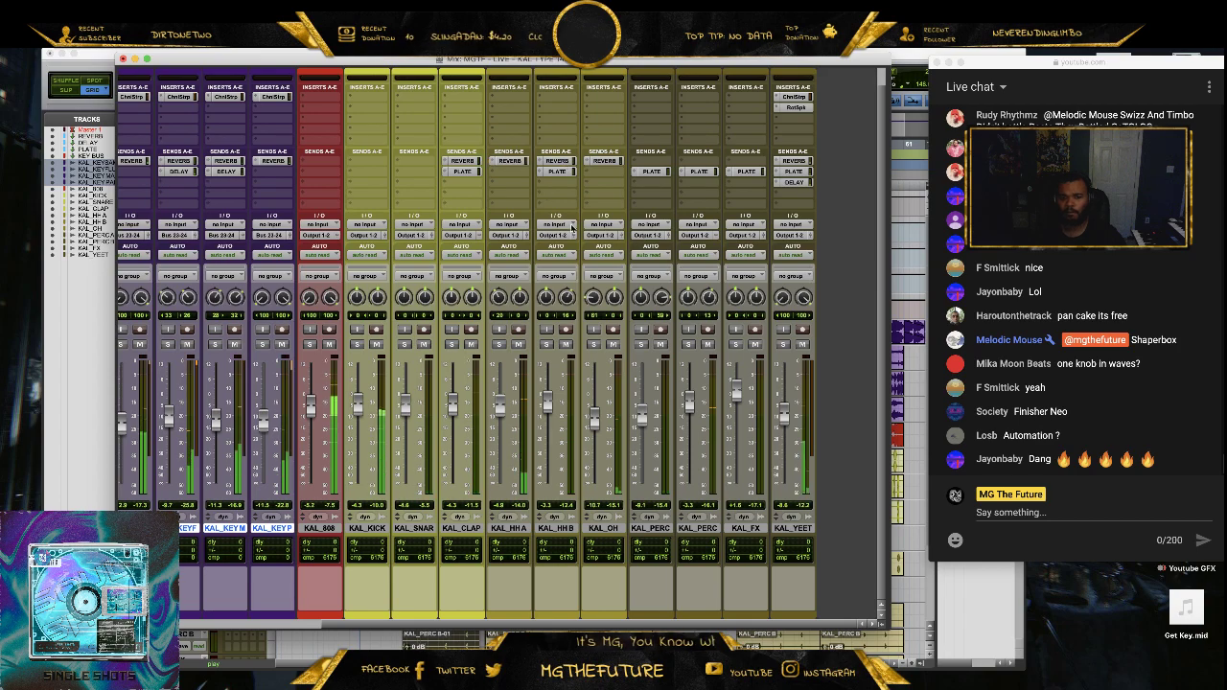
- Insert the stereo SSLChannel EQ plug-in in KAL_HHA's first insert slot and move its window clear of the hi-hat channel strips
scroll(575, 537, left, 5)
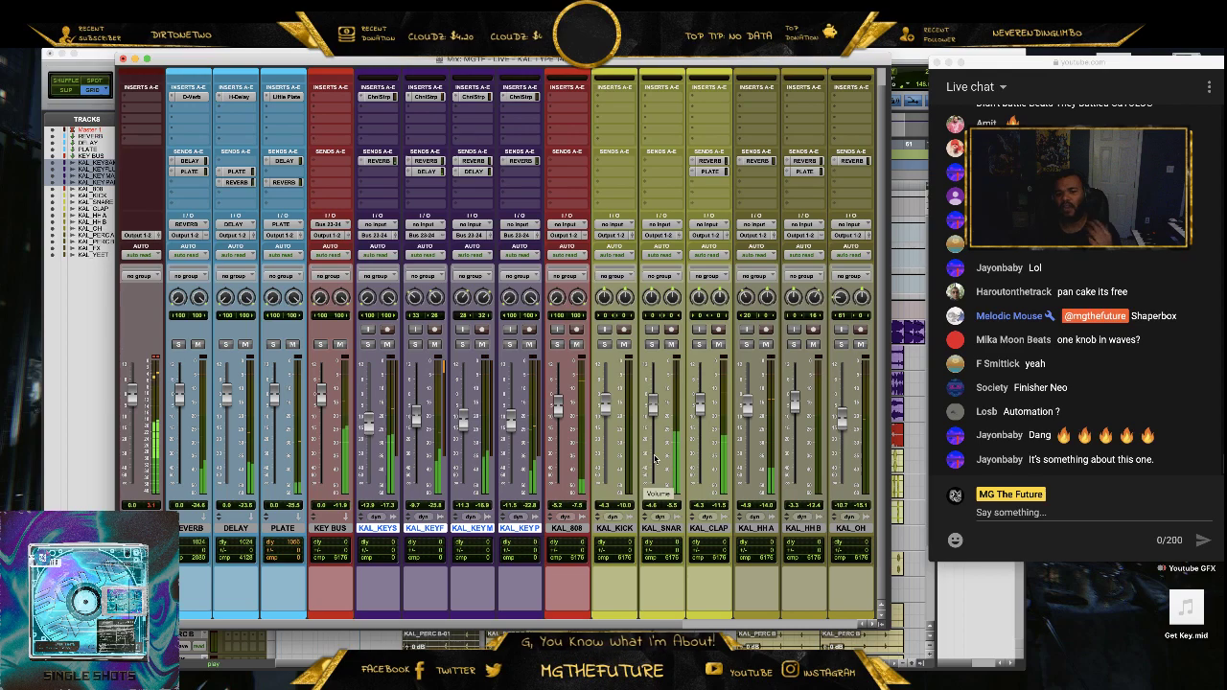
scroll(559, 590, right, 5)
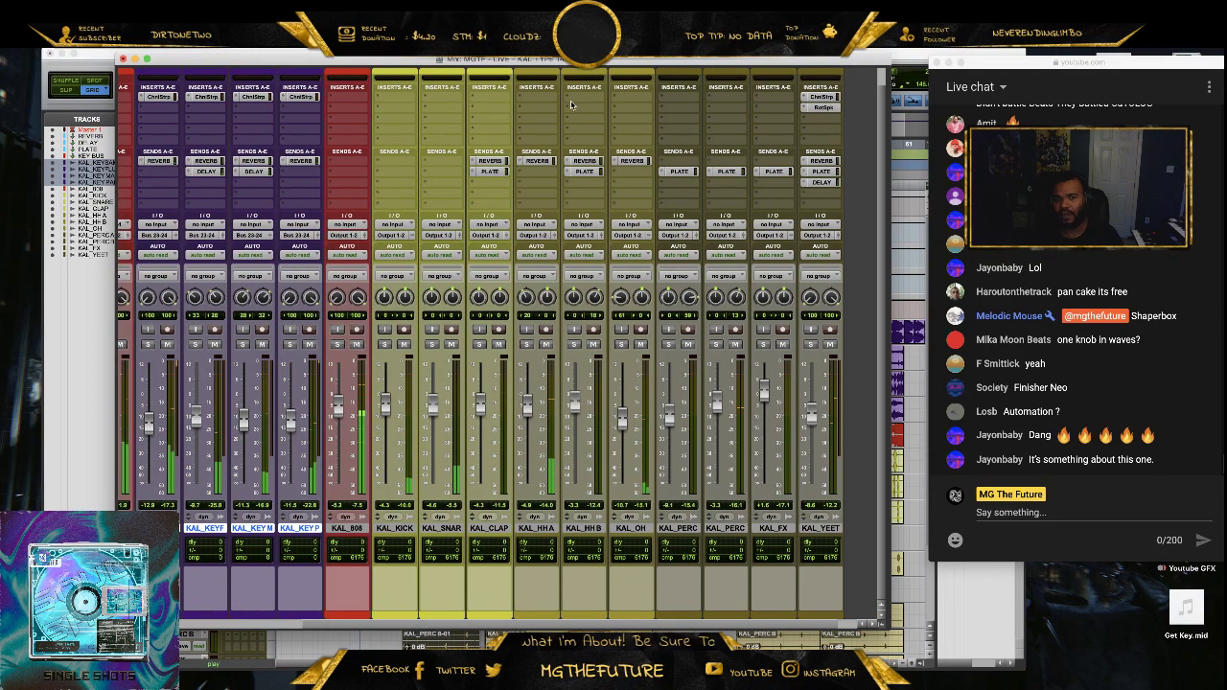
click(540, 102)
mouse_move(534, 97)
mouse_move(650, 100)
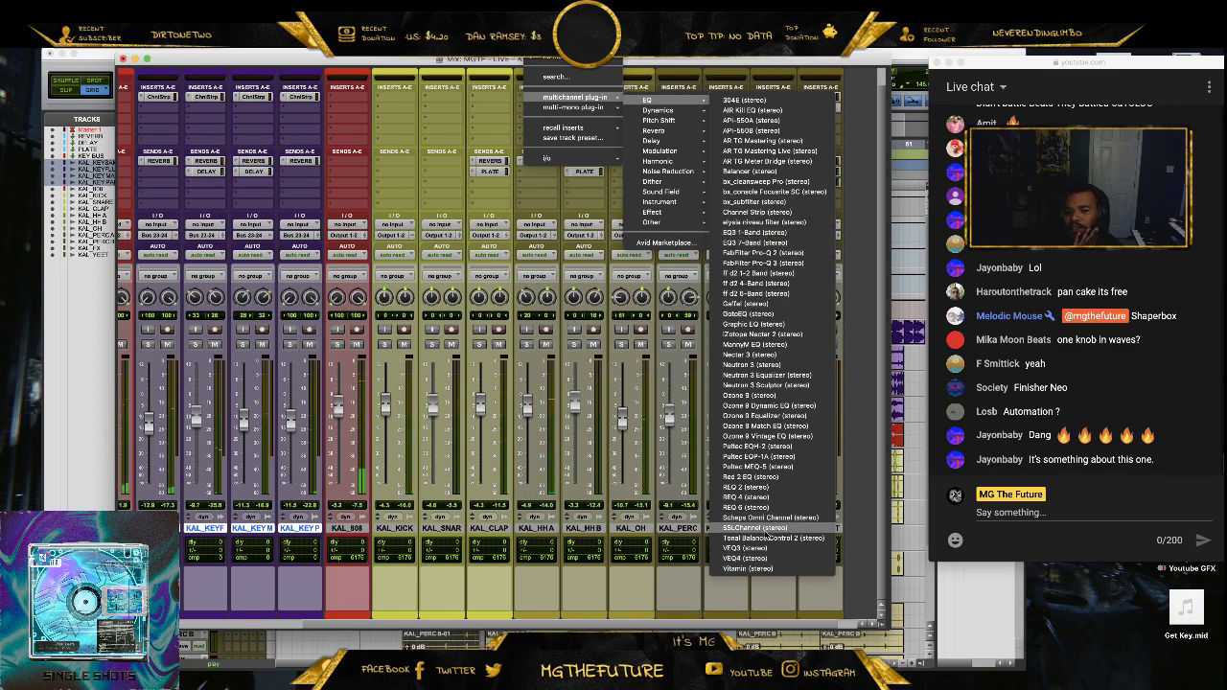
click(772, 533)
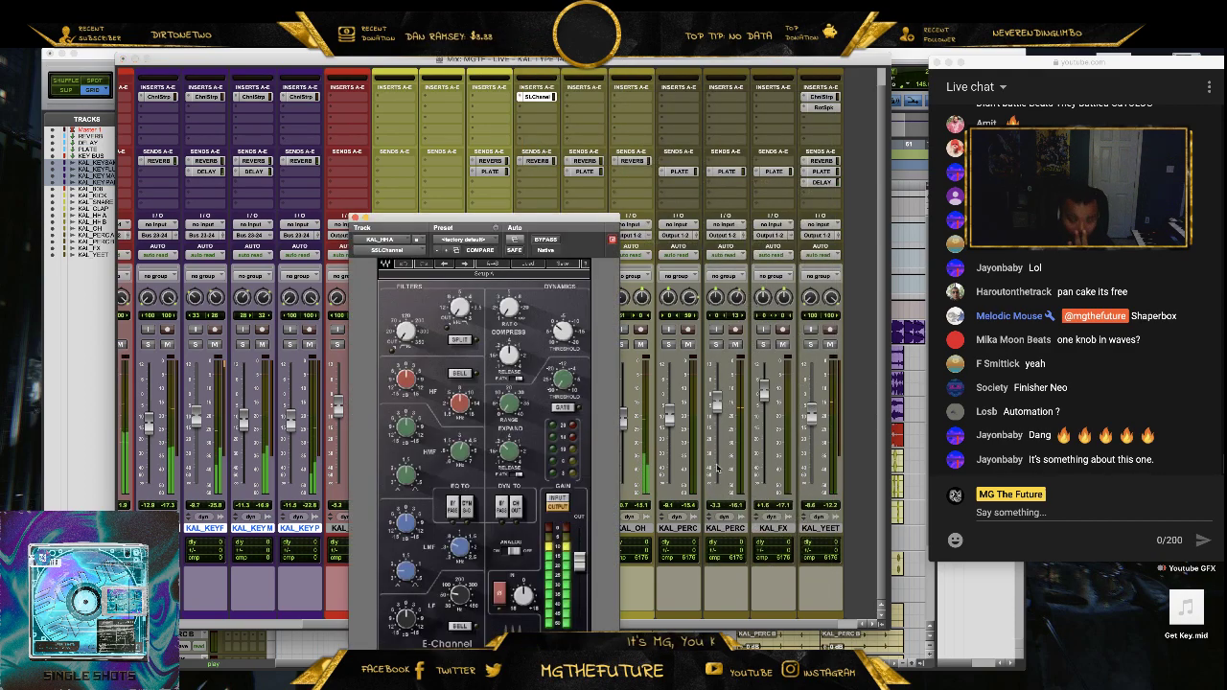
drag(511, 248, 354, 155)
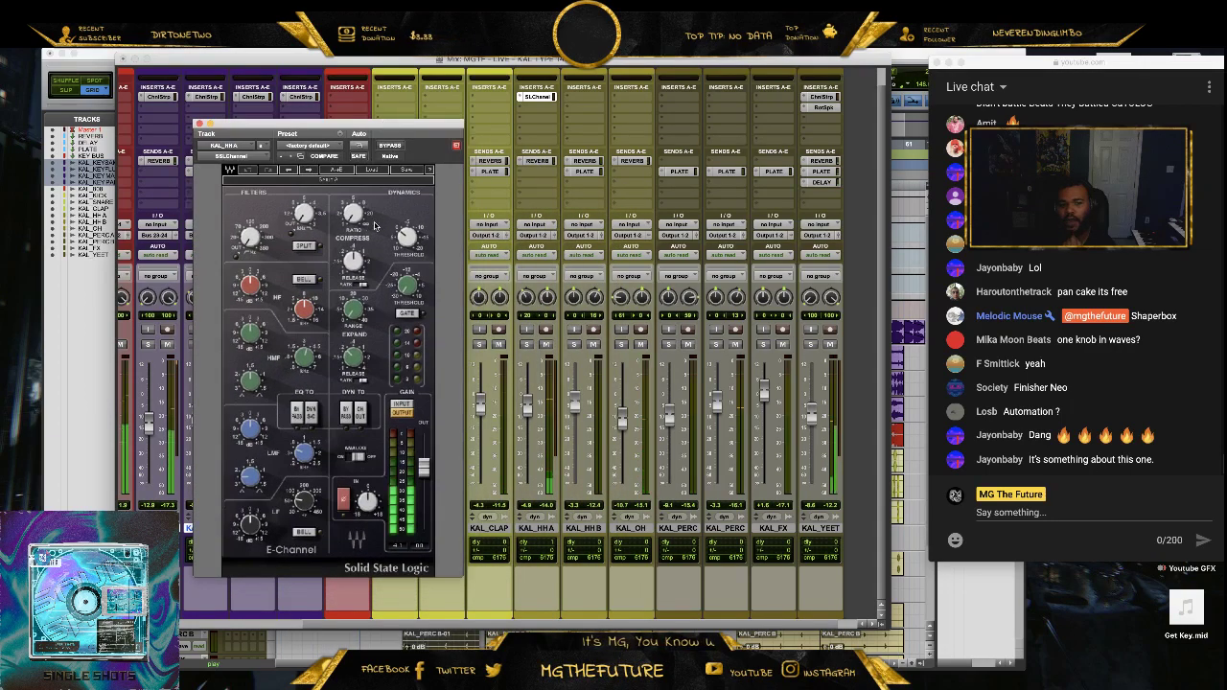
- Load the Hi Hat factory preset in the SSLChannel plug-in and solo KAL_HHA
click(371, 170)
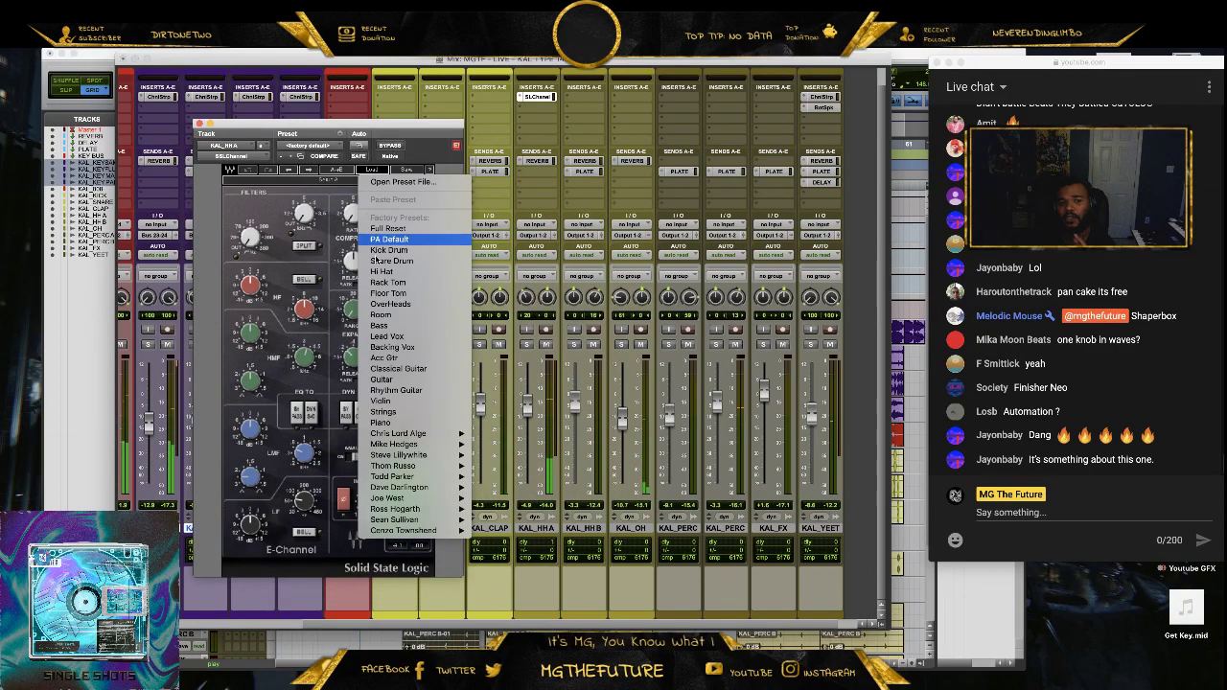
click(433, 273)
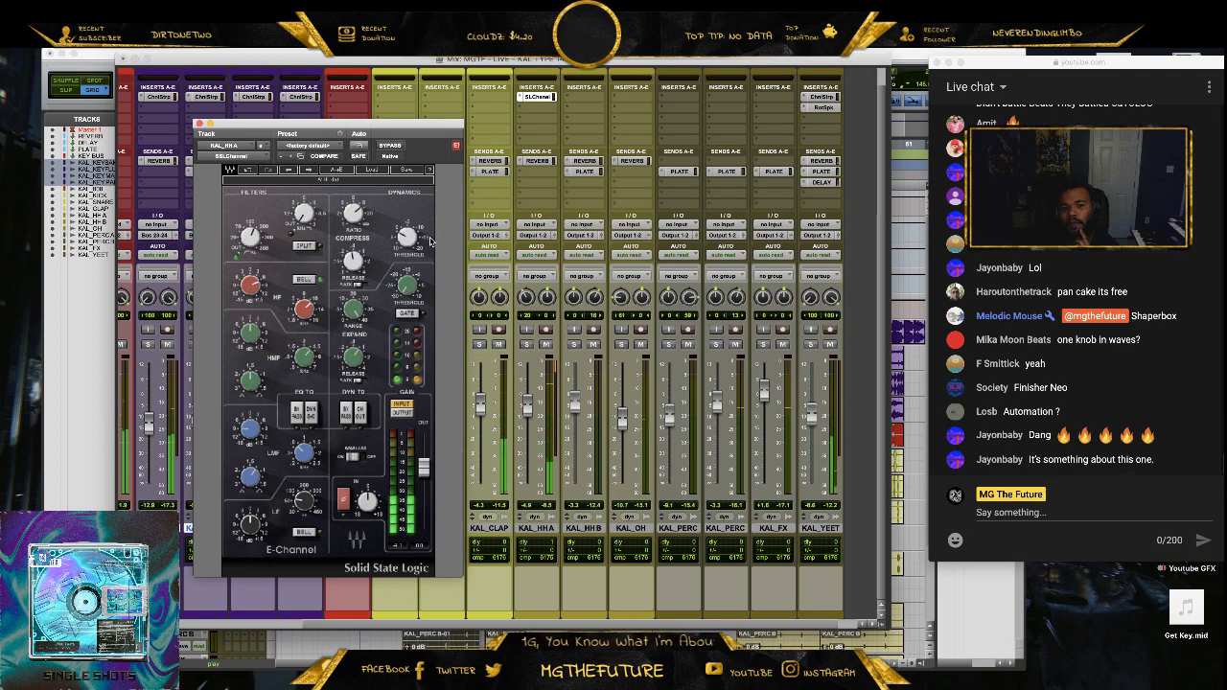
click(526, 344)
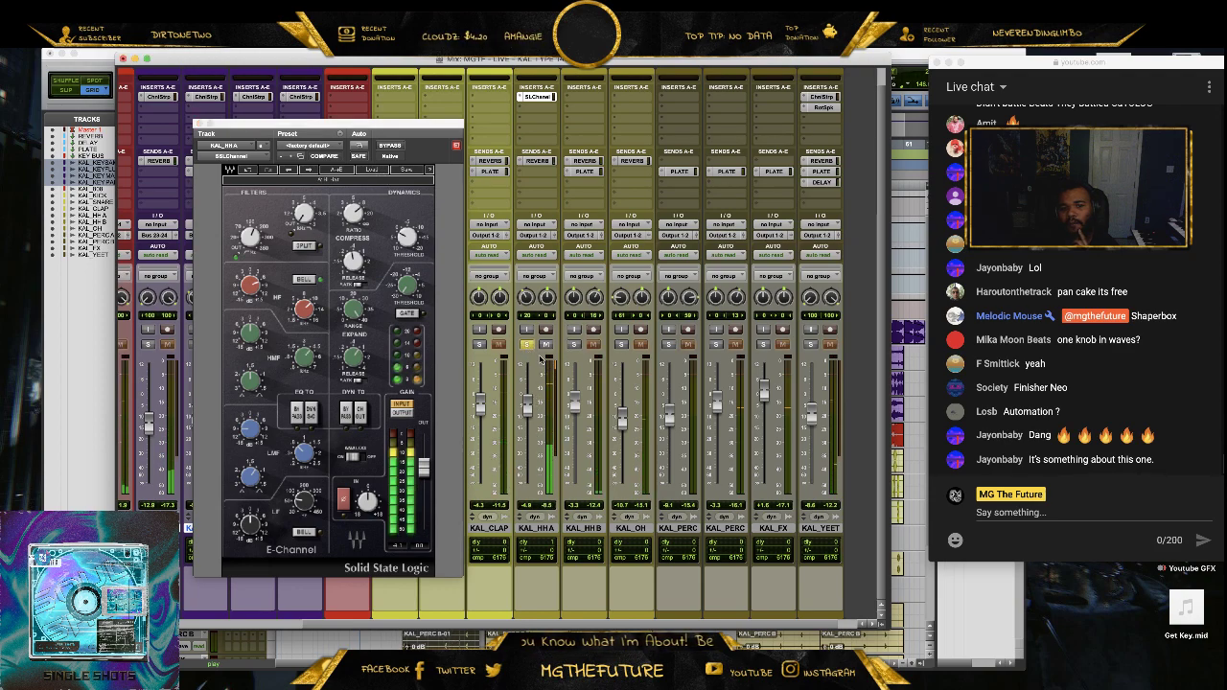
- Try the CLA HH preset from the Chris Lord Alge set in KAL_HHA's SSLChannel plug-in
click(372, 171)
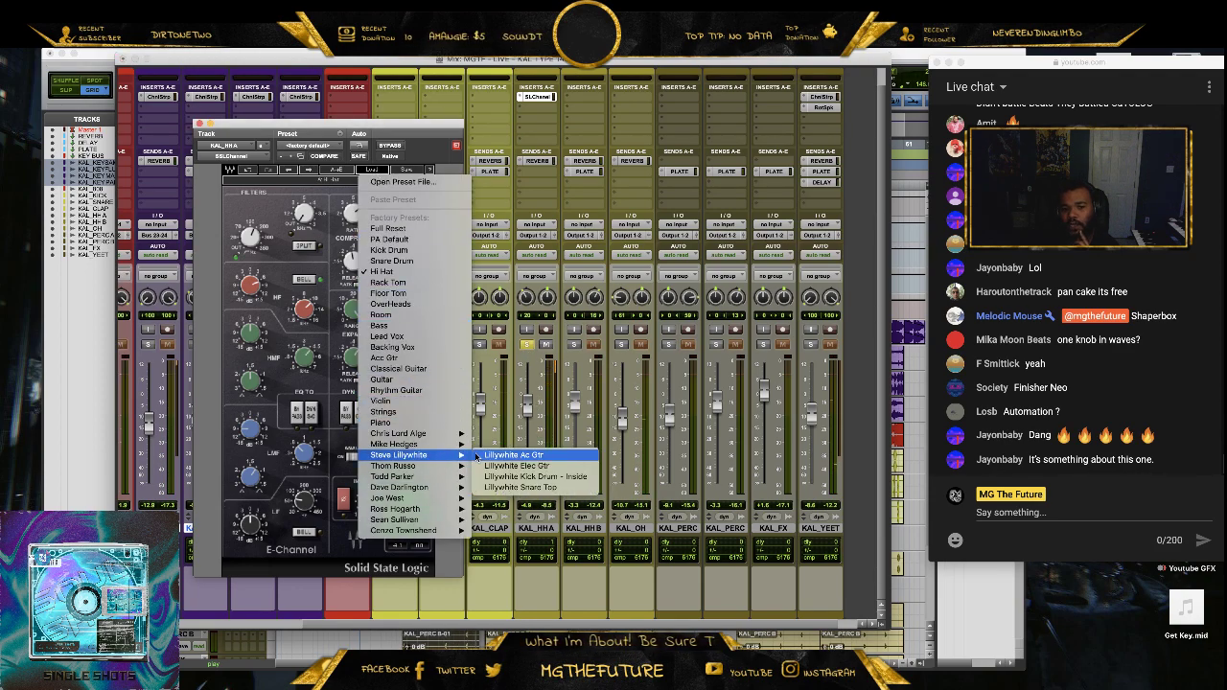
mouse_move(430, 469)
mouse_move(447, 434)
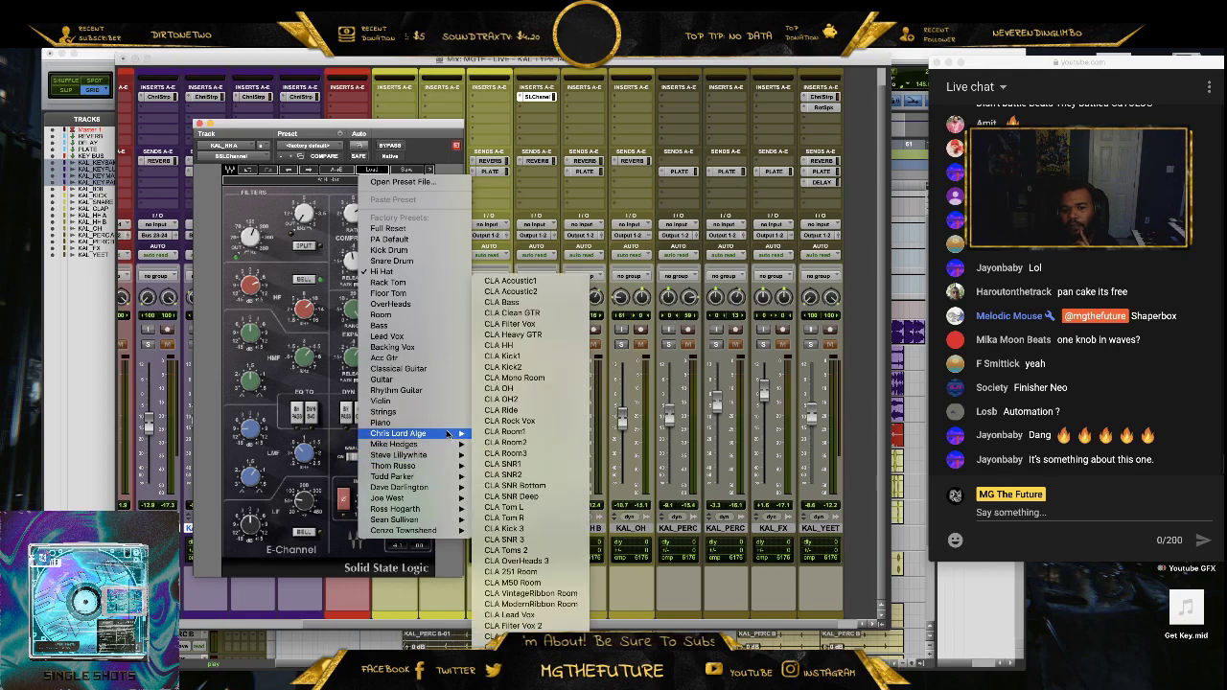
click(530, 346)
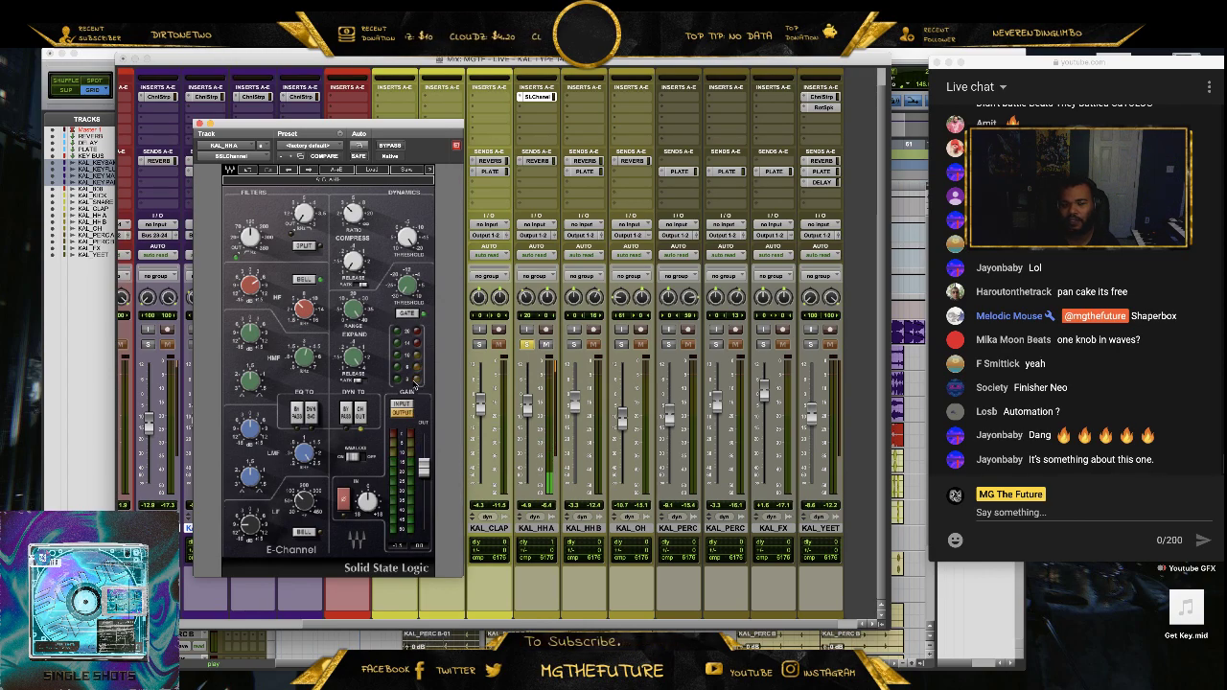
- Load the Darlington EDM HH preset in KAL_HHA's SSLChannel, adjust the compressor threshold slightly and close the plug-in window
click(373, 170)
mouse_move(436, 533)
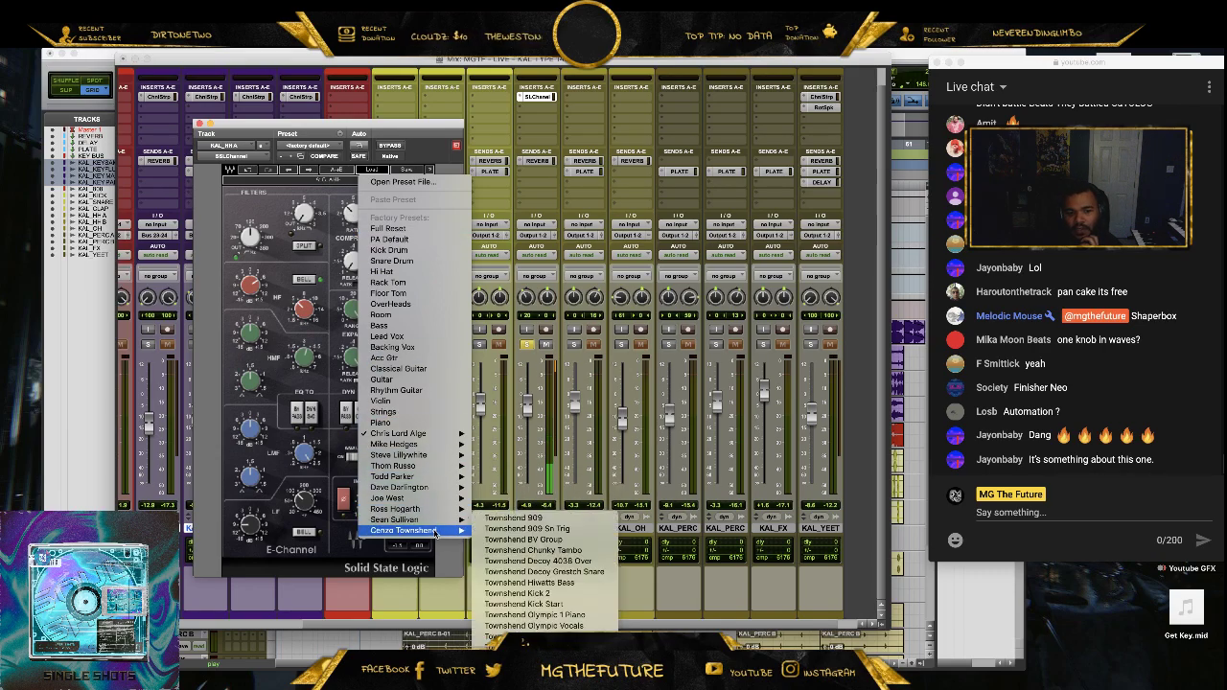
mouse_move(433, 489)
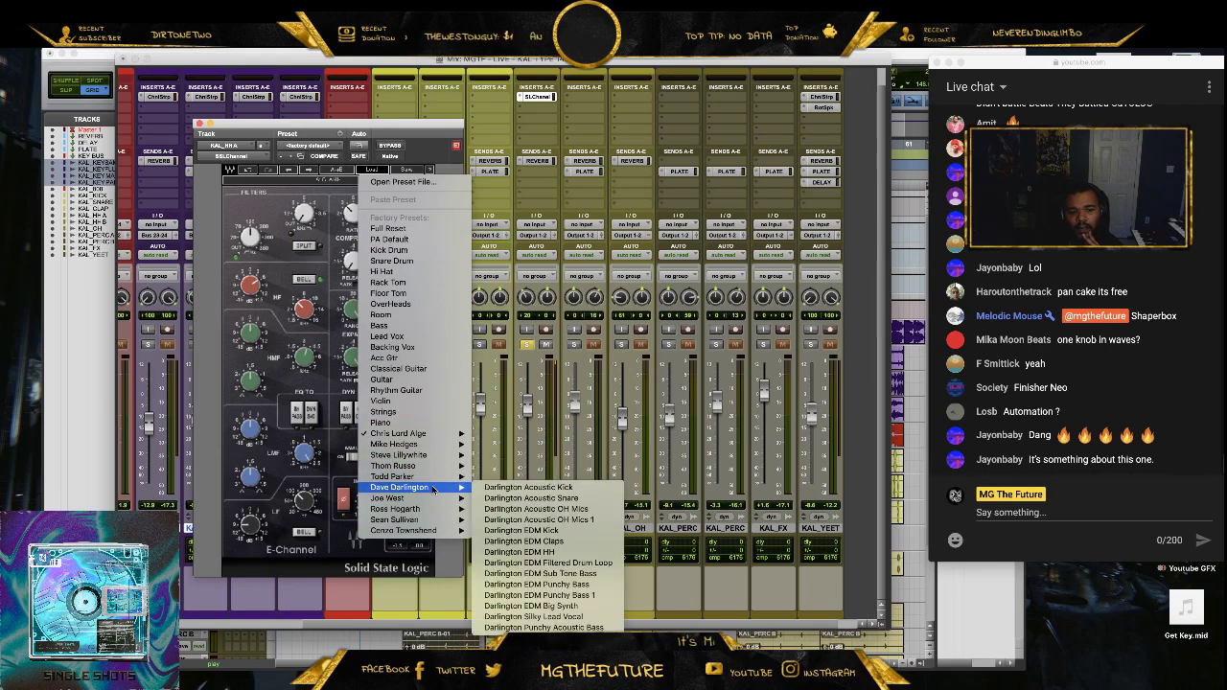
click(522, 552)
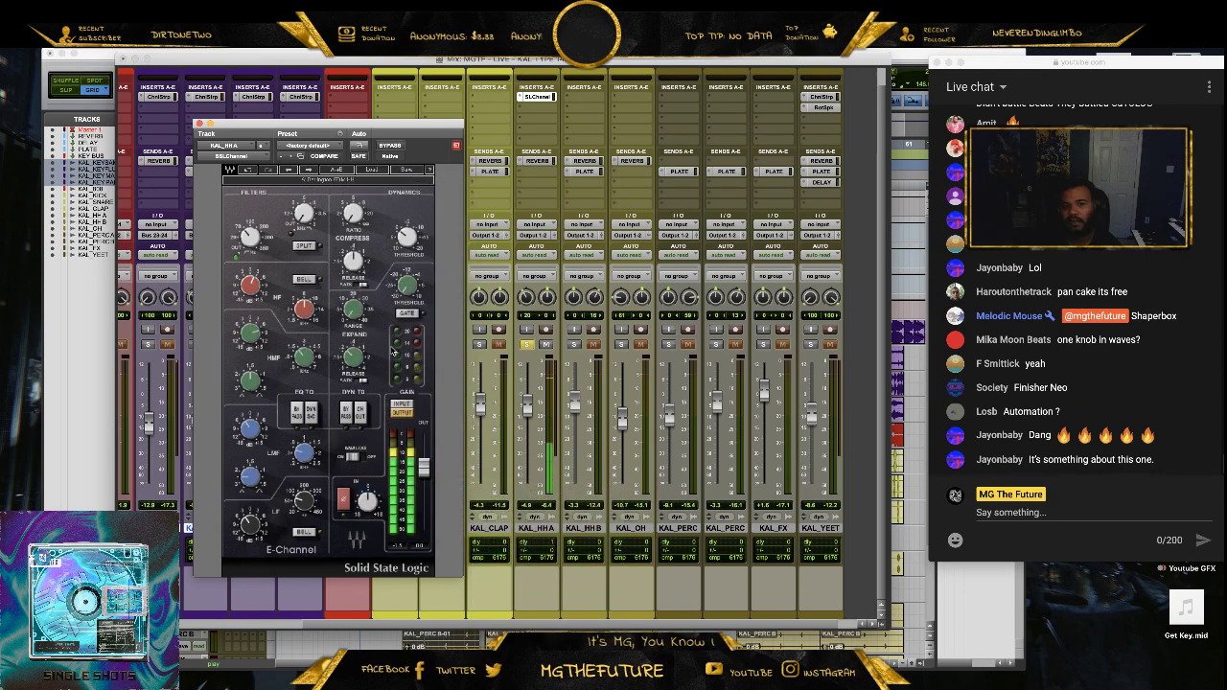
drag(407, 237, 408, 231)
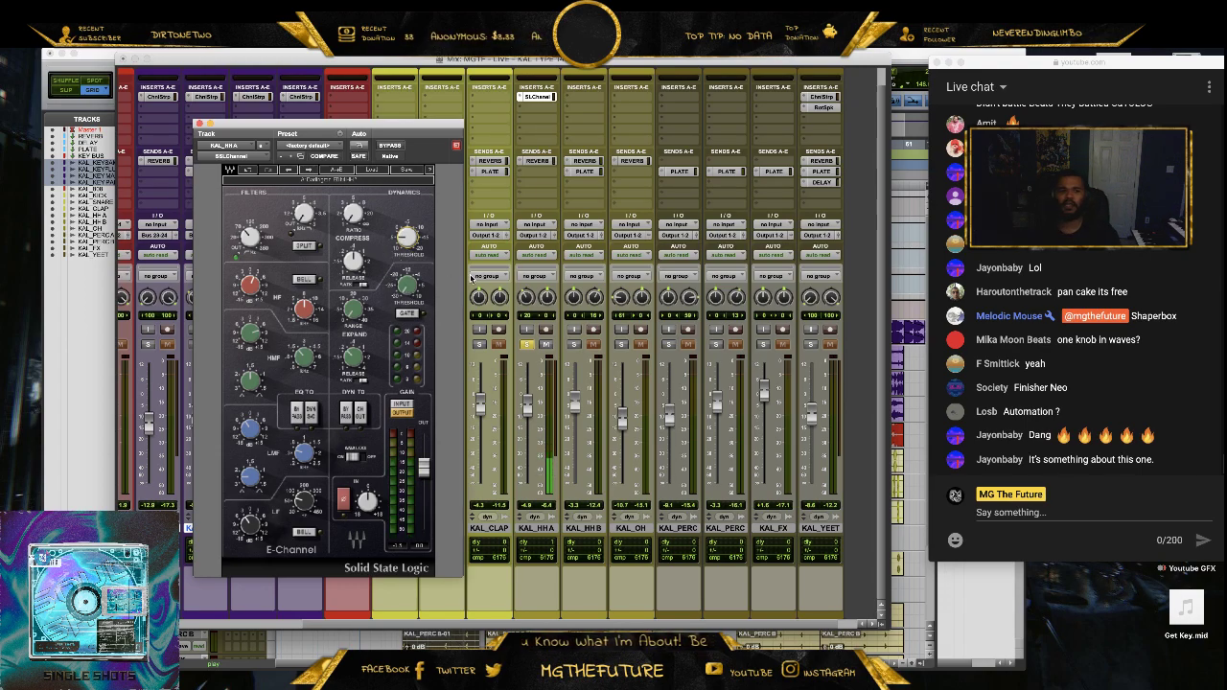
click(197, 122)
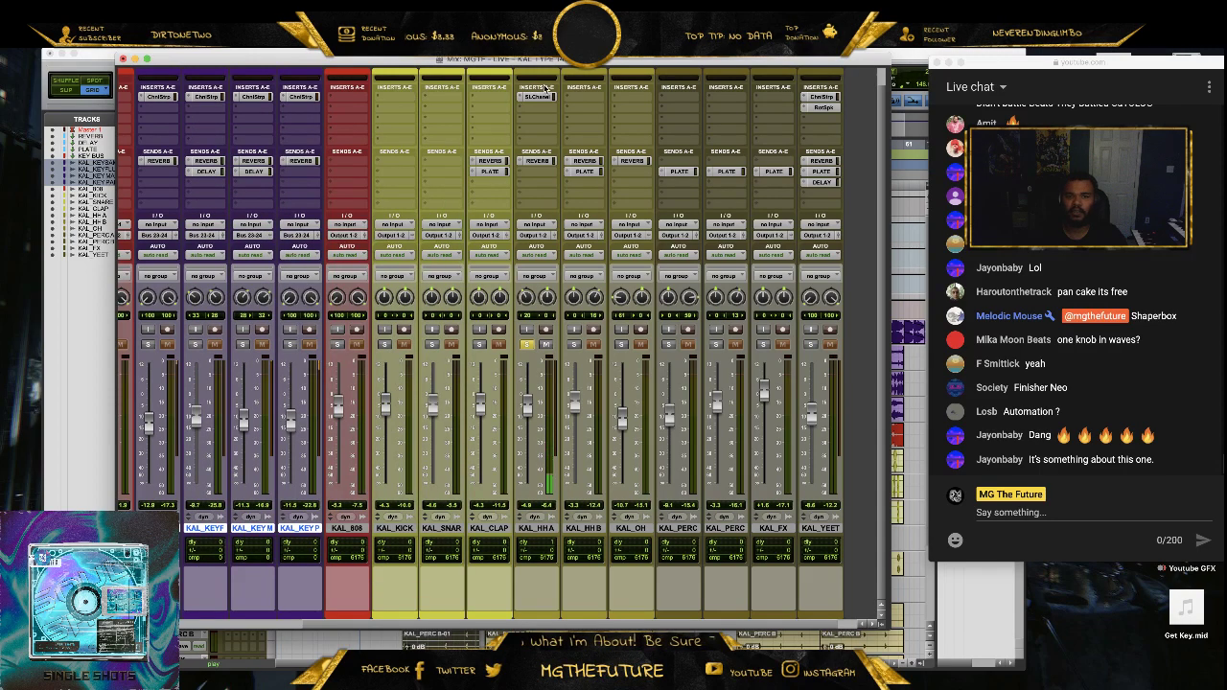
- Copy KAL_HHA's SSLChannel insert to the first insert slot of KAL_HHB, open the copy and solo KAL_HHB
drag(579, 98, 581, 99)
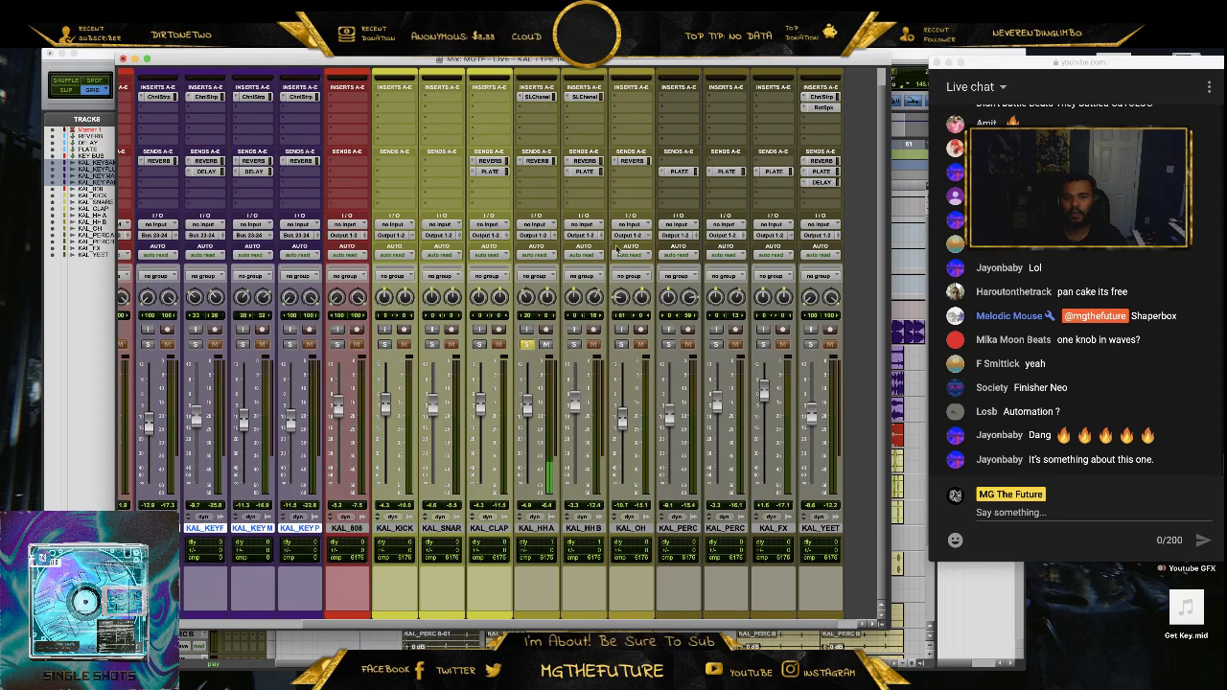
click(585, 96)
click(584, 96)
click(586, 98)
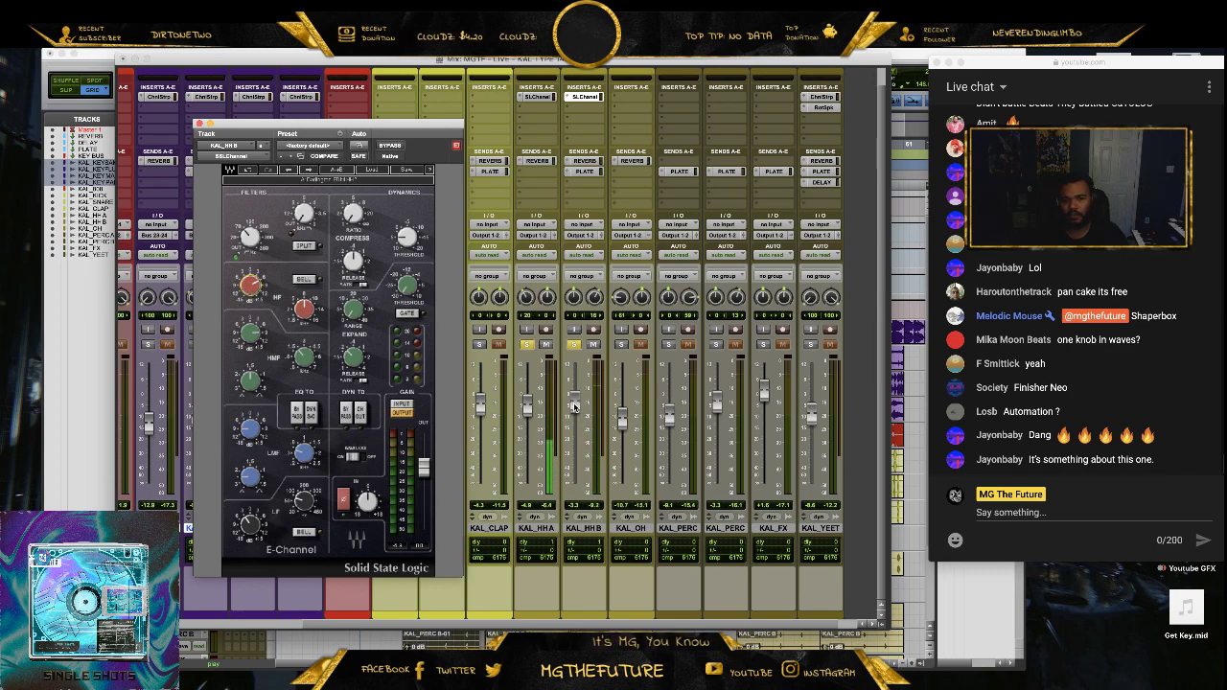
- Lower the KAL_HHB fader slightly and close its SSLChannel window
drag(574, 406, 575, 415)
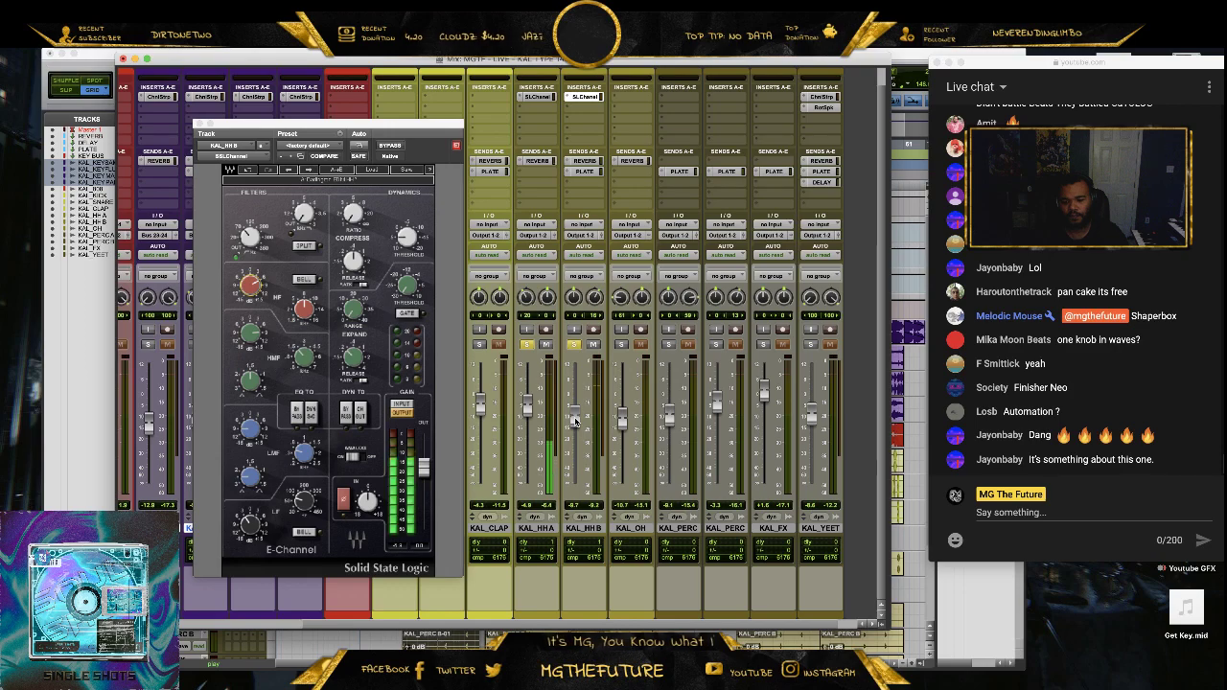
click(193, 126)
click(213, 236)
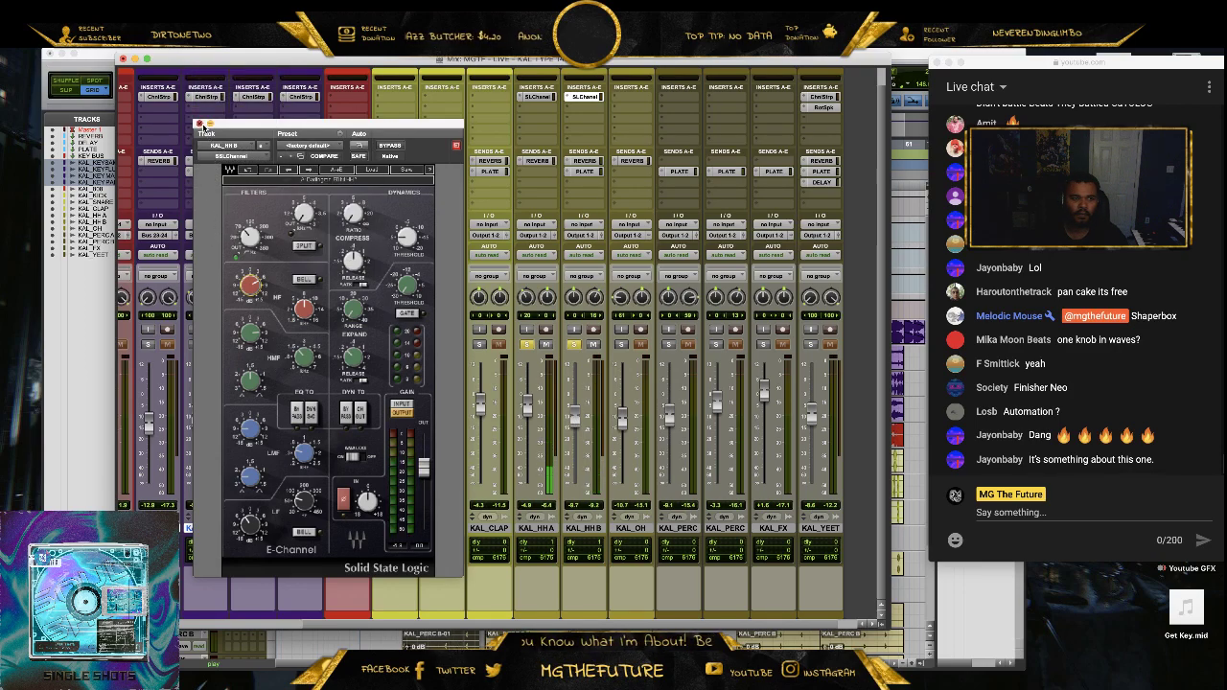
click(199, 124)
- Copy the hi-hat SSLChannel insert to the first insert slot of KAL_OH, solo KAL_OH and open the copied plug-in
drag(647, 99, 647, 99)
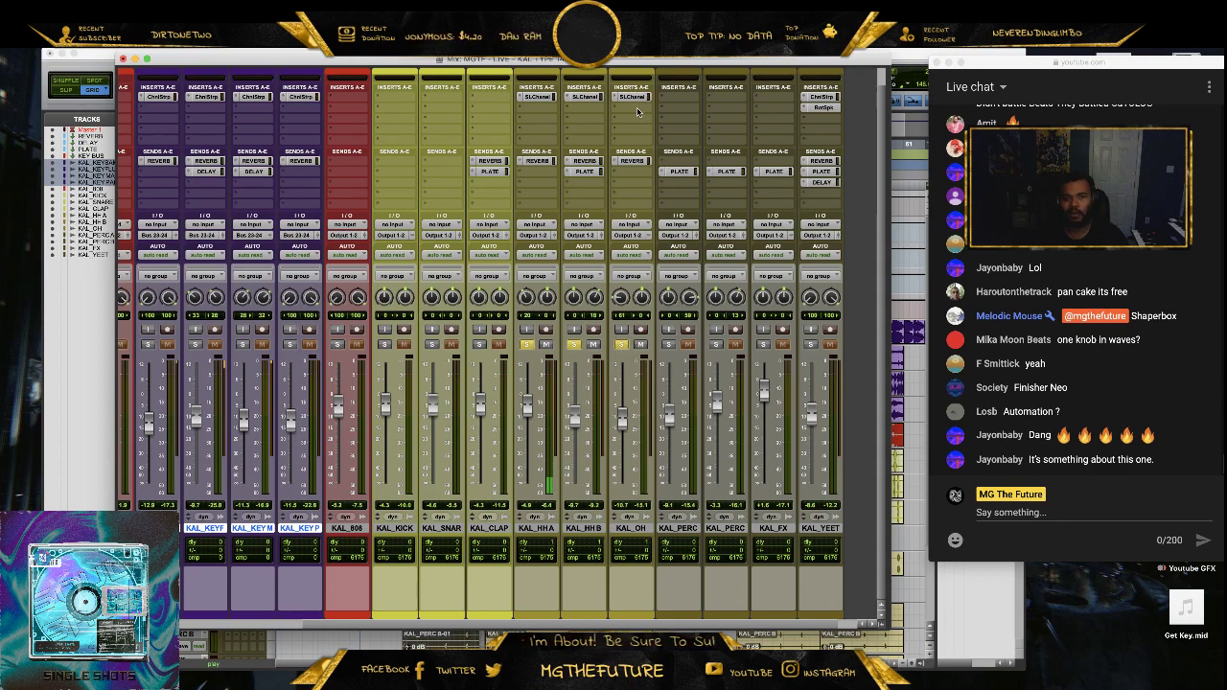
click(629, 97)
click(629, 98)
click(628, 98)
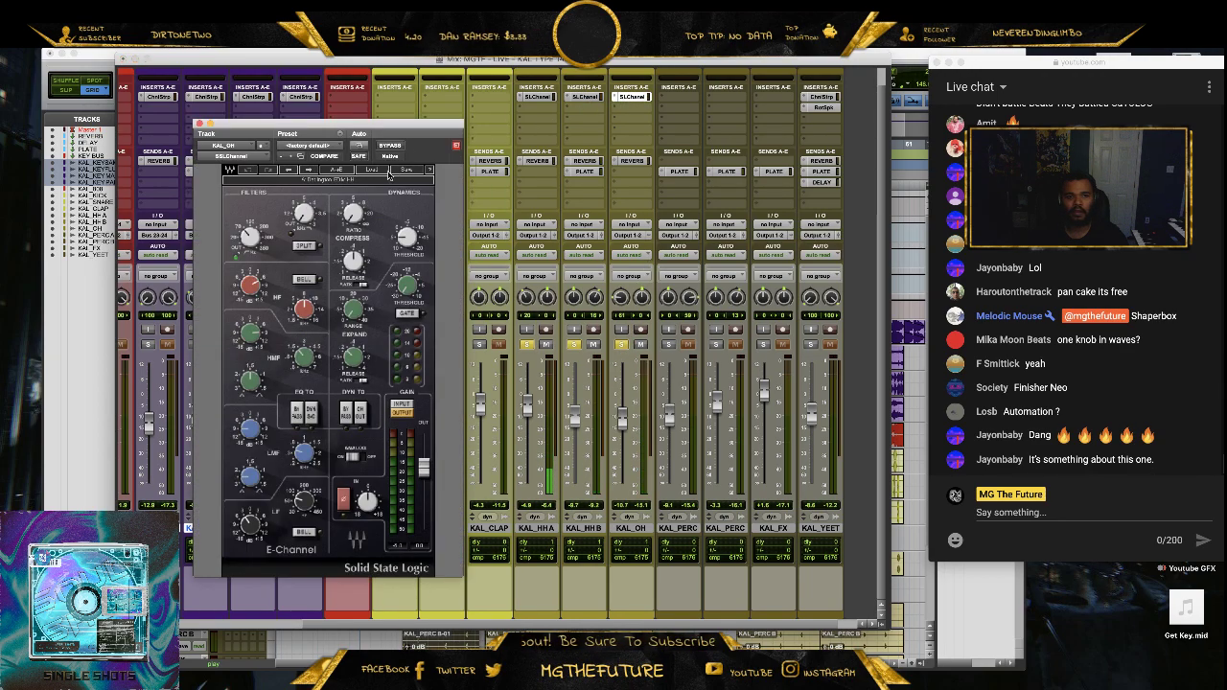
- Load the CLA OH2 preset in KAL_OH's SSLChannel, adjust the compressor threshold and close the plug-in window
click(389, 174)
mouse_move(445, 491)
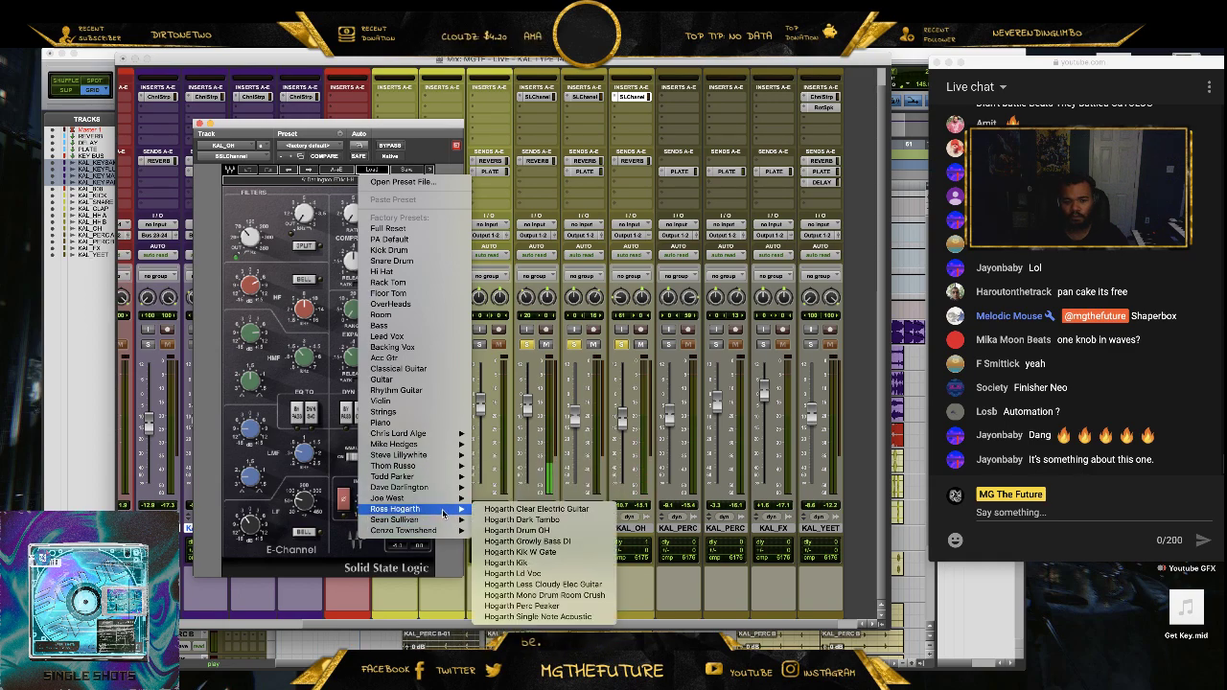
mouse_move(437, 447)
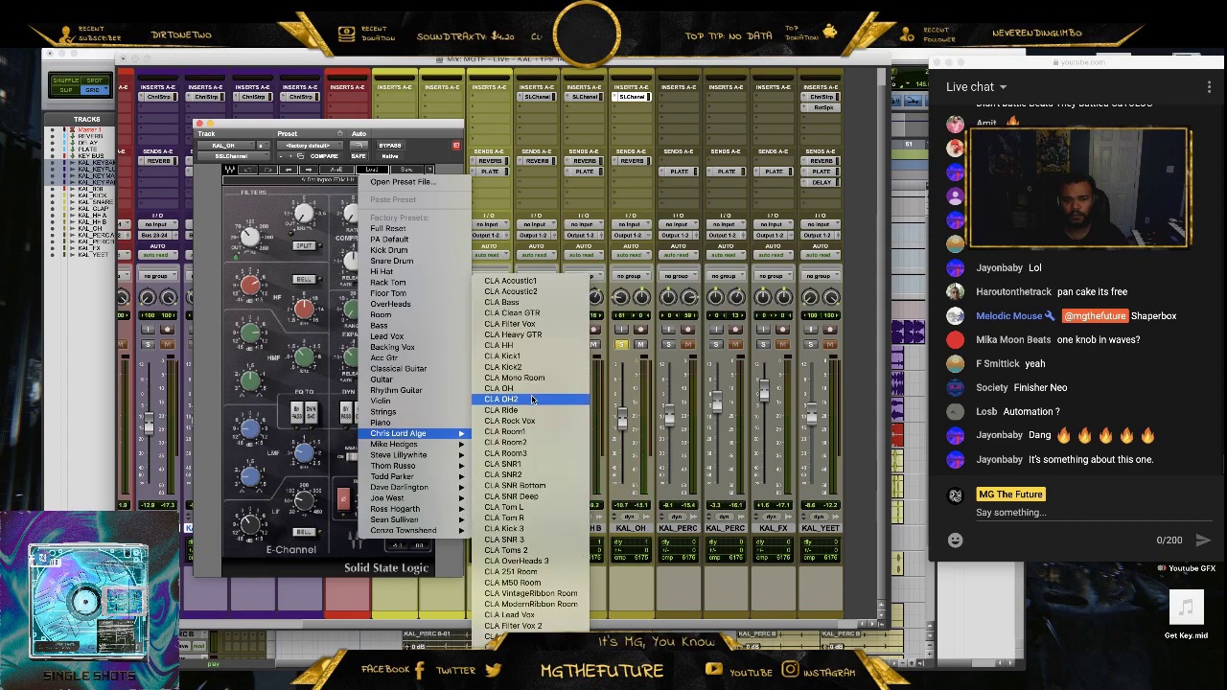
click(532, 399)
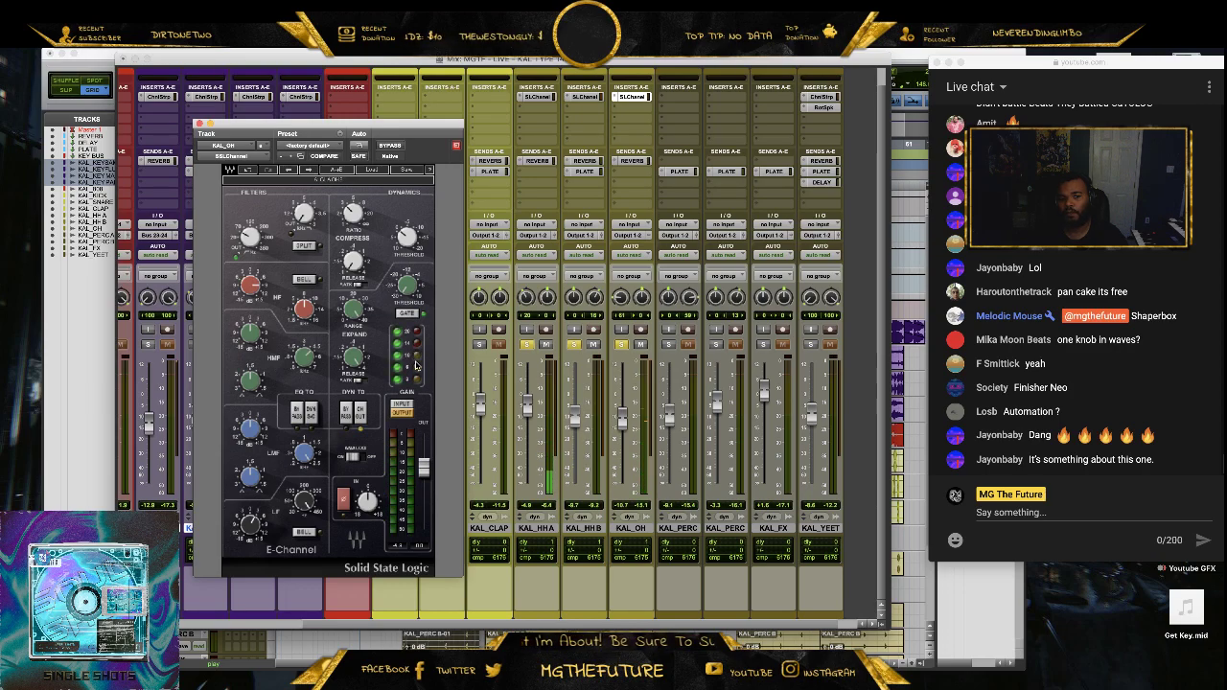
mouse_move(406, 236)
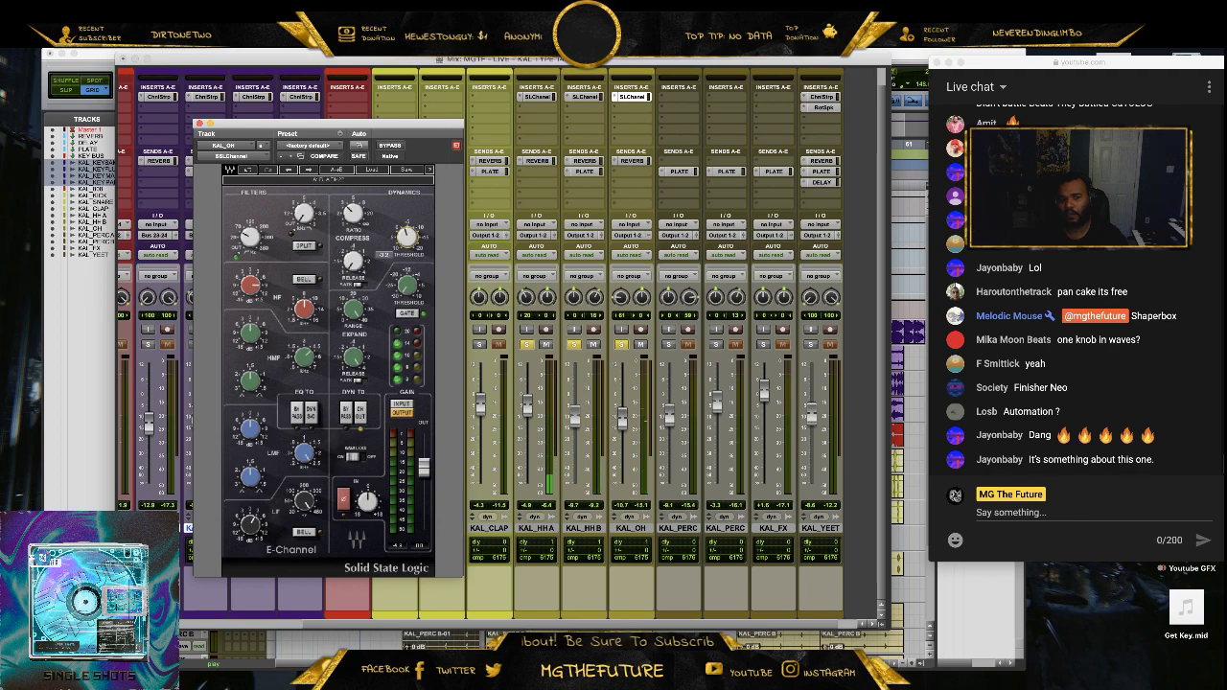
drag(406, 235, 406, 220)
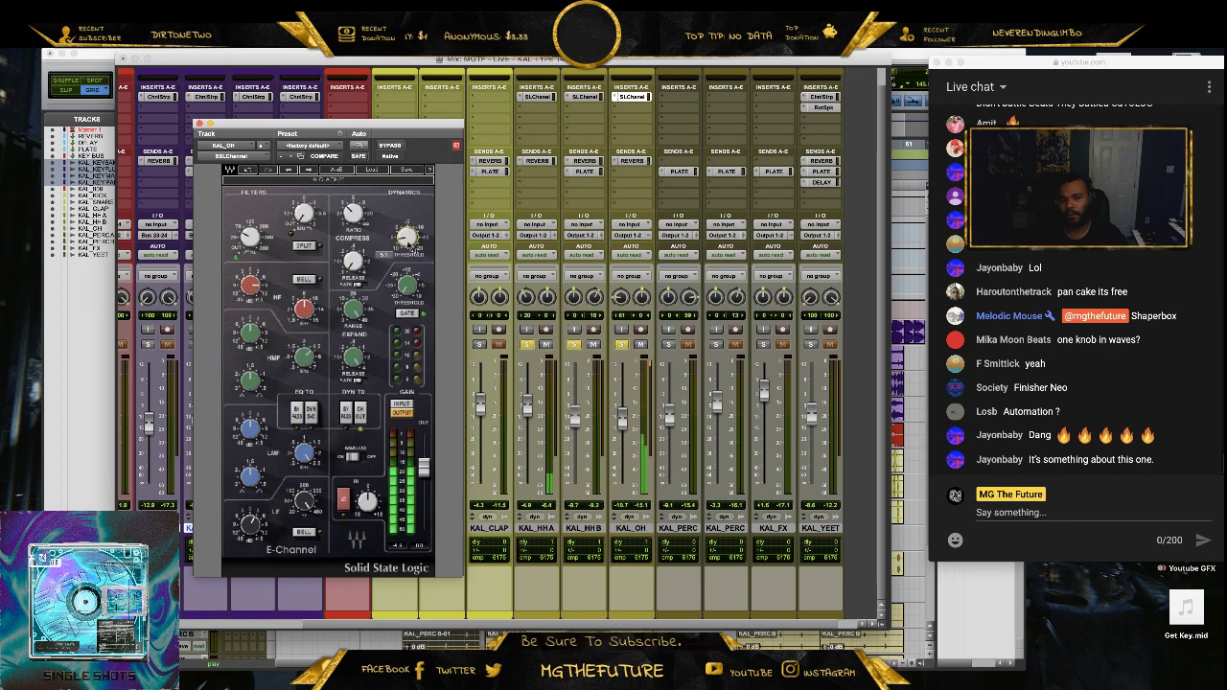
click(200, 123)
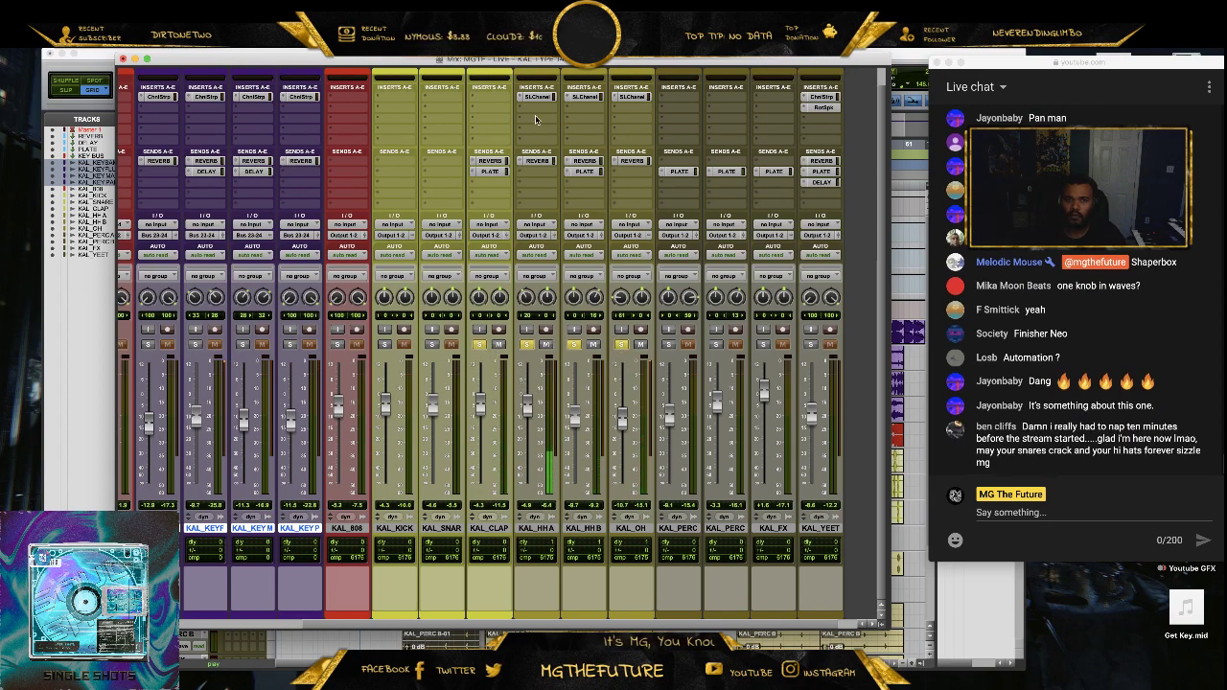
- Copy the SSLChannel insert to KAL_CLAP, load its Darlington EDM Claps preset and close the plug-in window
click(490, 97)
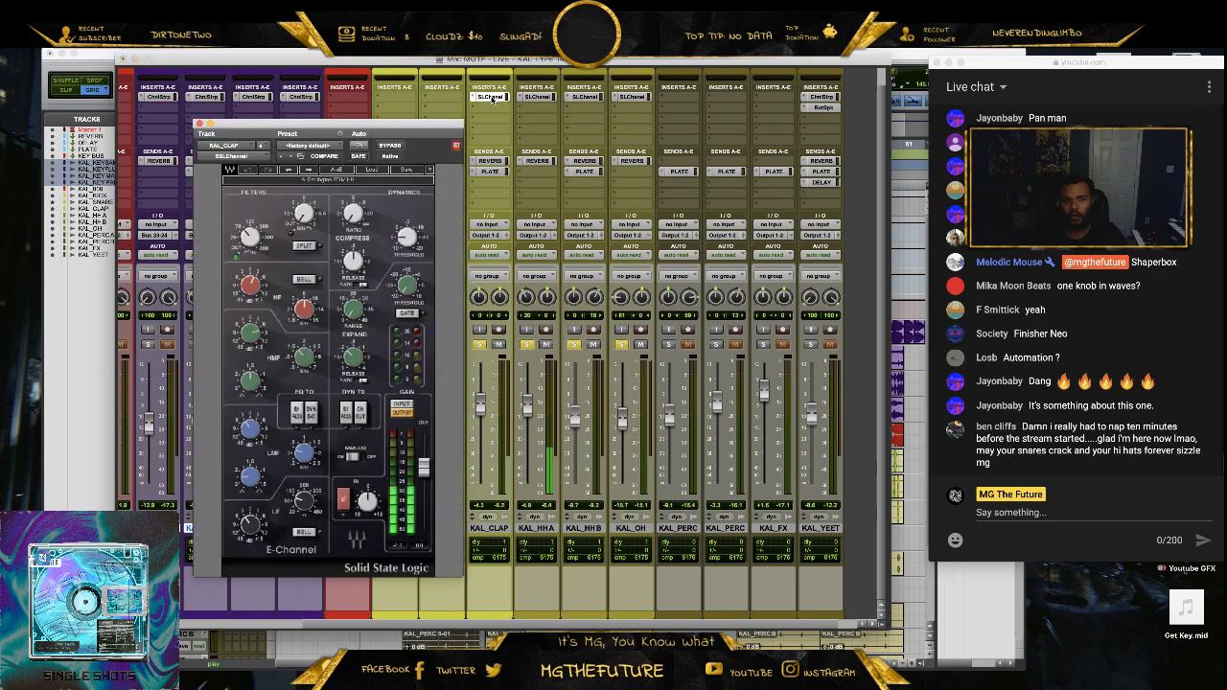
click(379, 170)
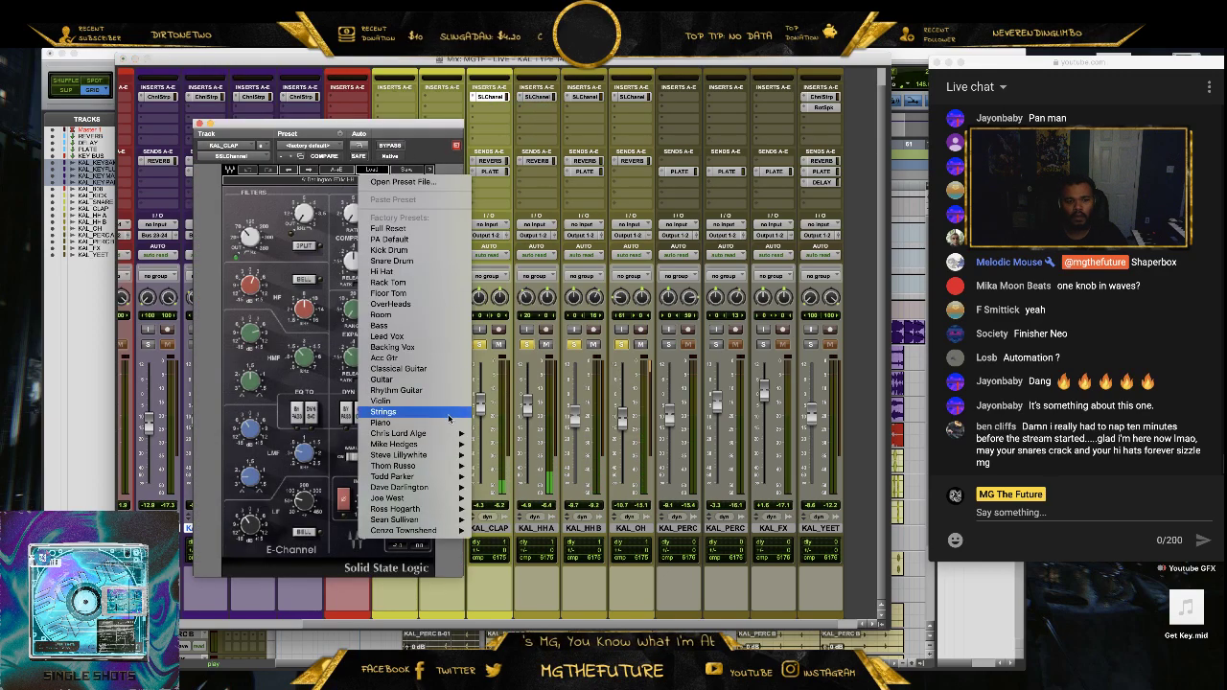
mouse_move(447, 458)
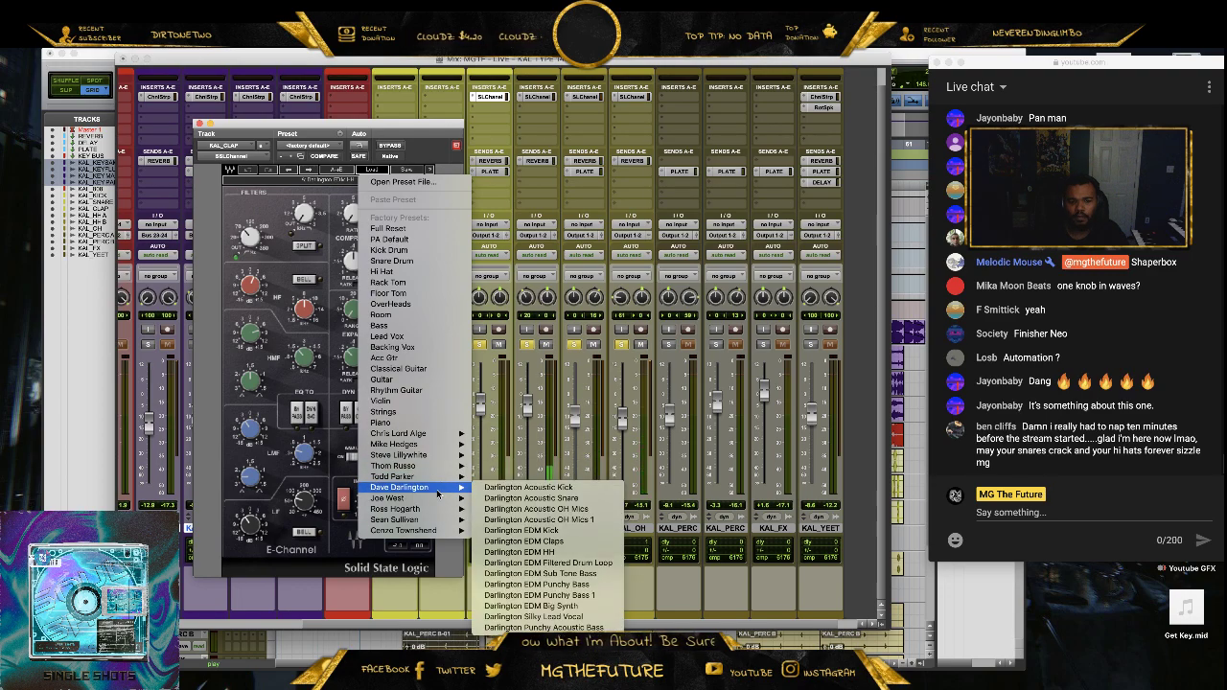
click(524, 541)
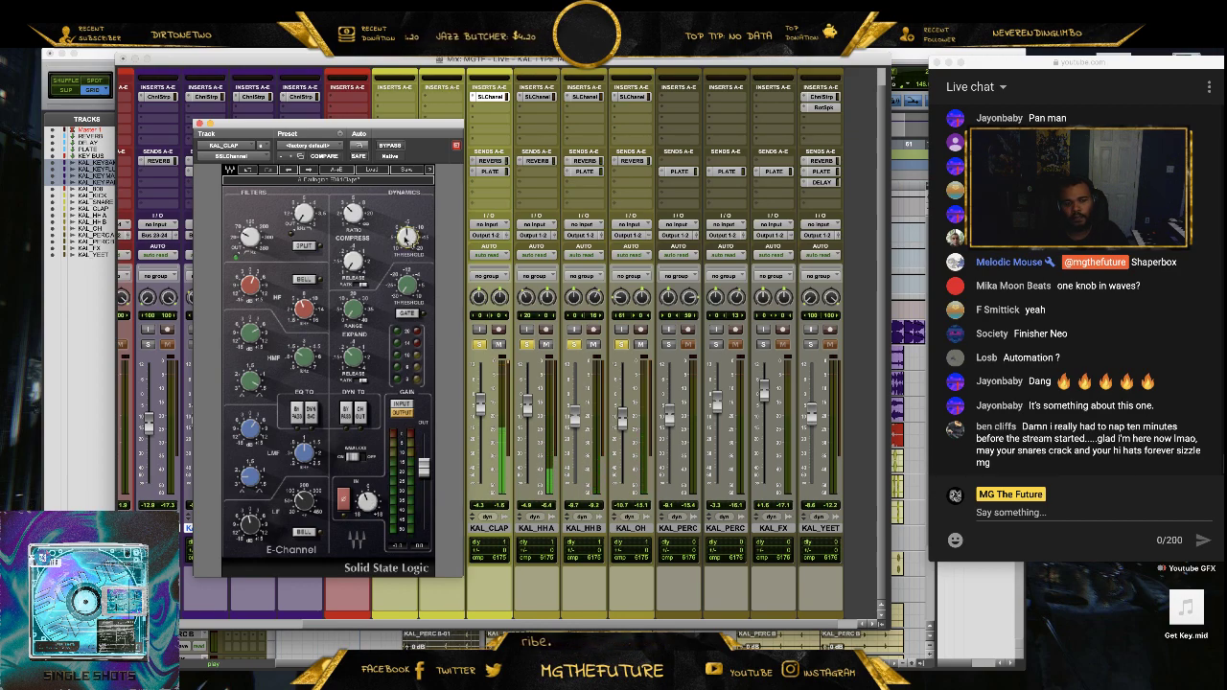
click(197, 123)
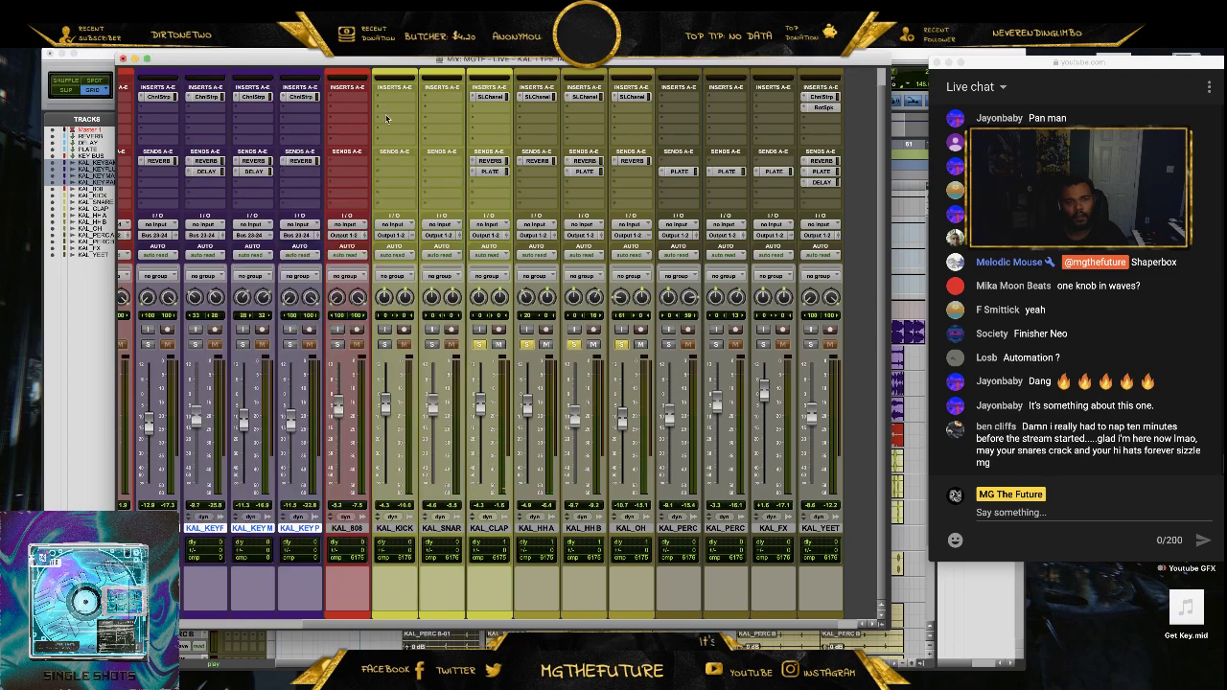
- Add the SSLChannel plug-in to KAL_SNARE, dismissing the CPU overload error, and clear the solos on the drum tracks
click(462, 100)
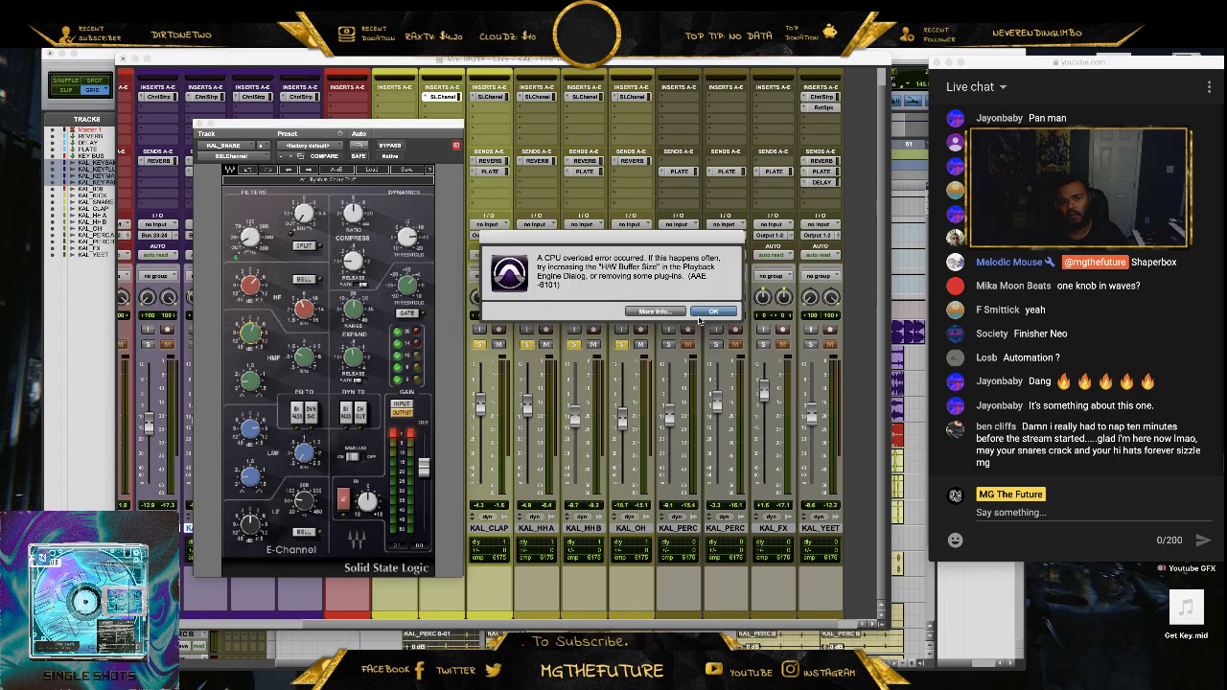
click(713, 312)
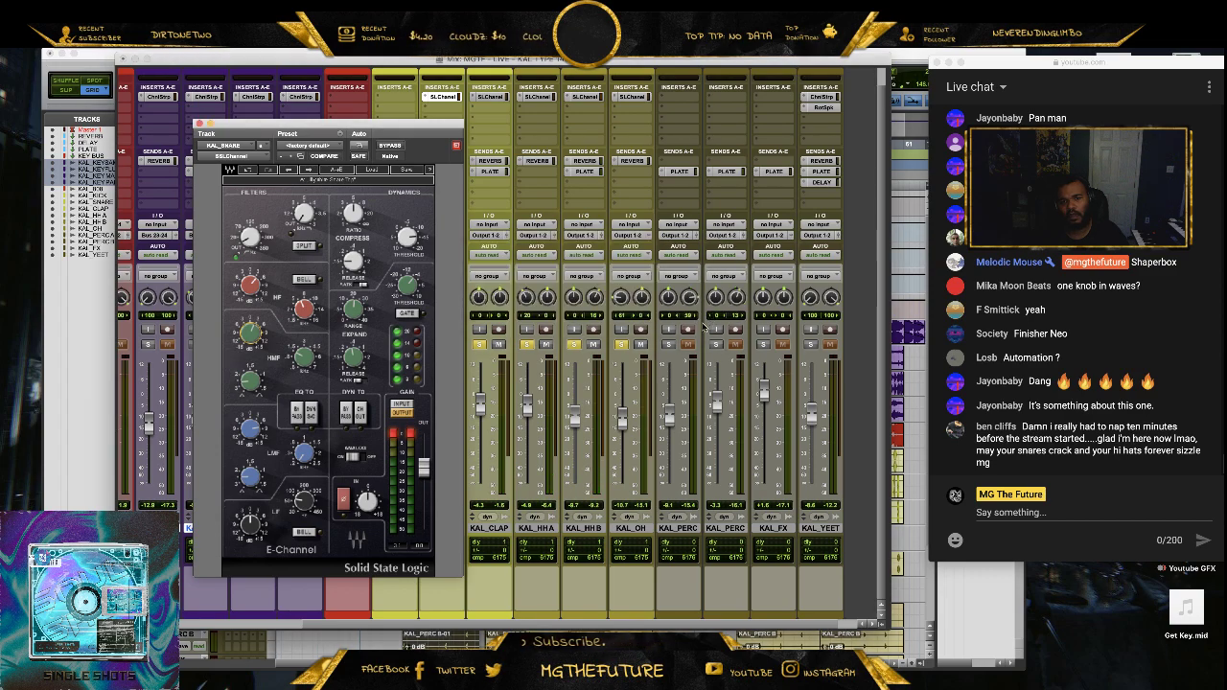
click(329, 125)
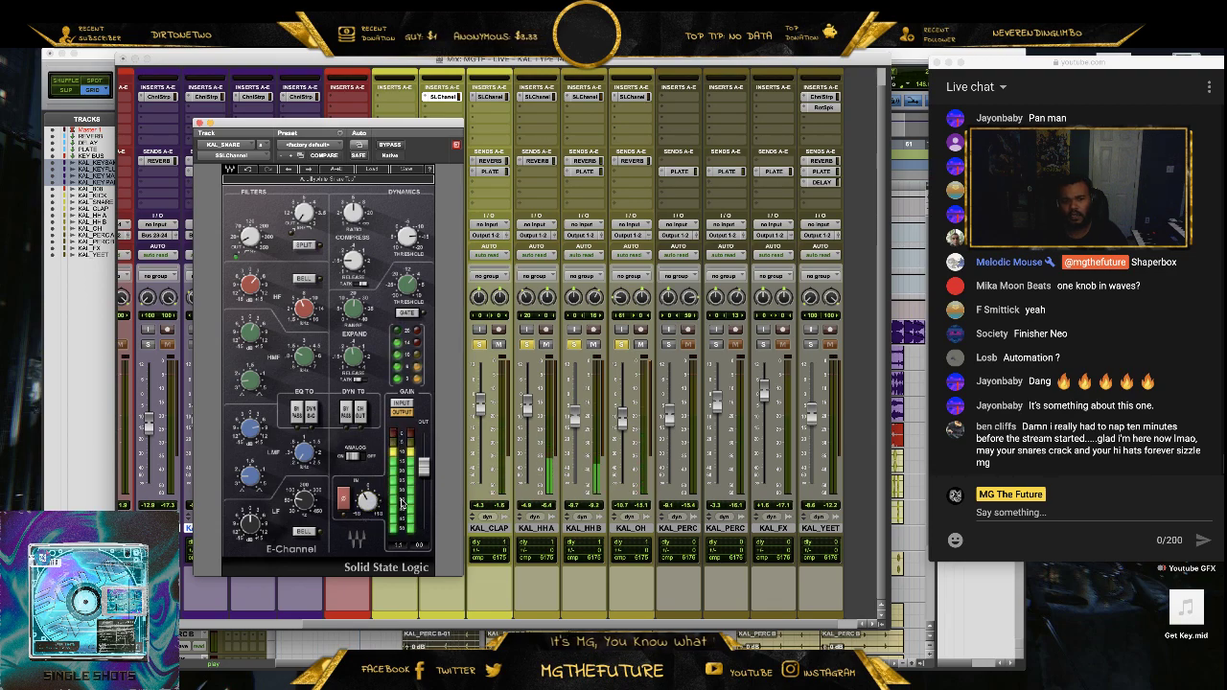
click(198, 121)
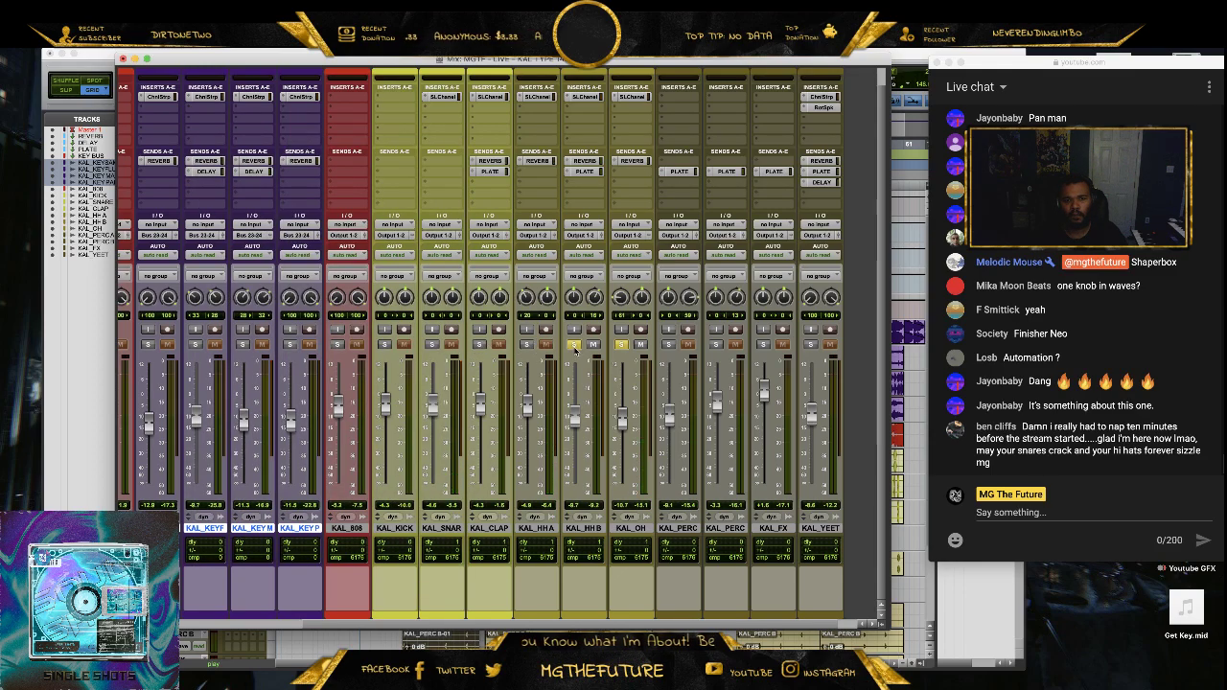
click(621, 344)
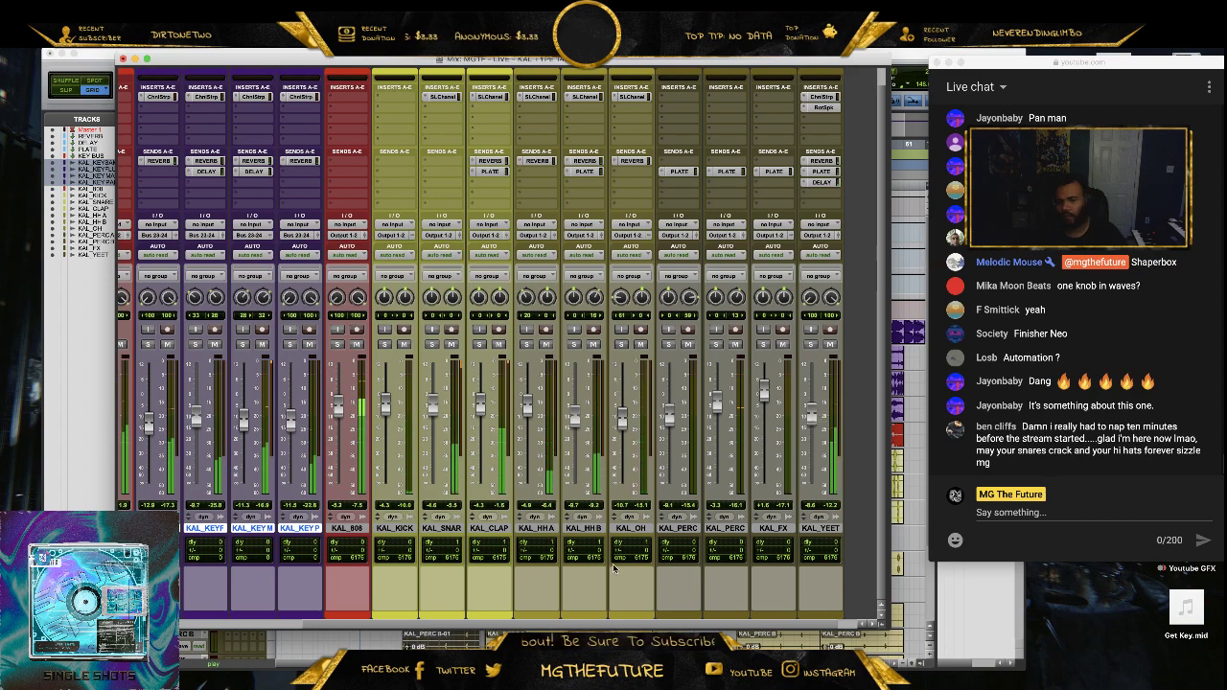
- Select the tracks from KAL_KICK to KAL_YEET and create a new stereo Aux Input track named BUS DRUMS
click(812, 528)
shift+click(400, 528)
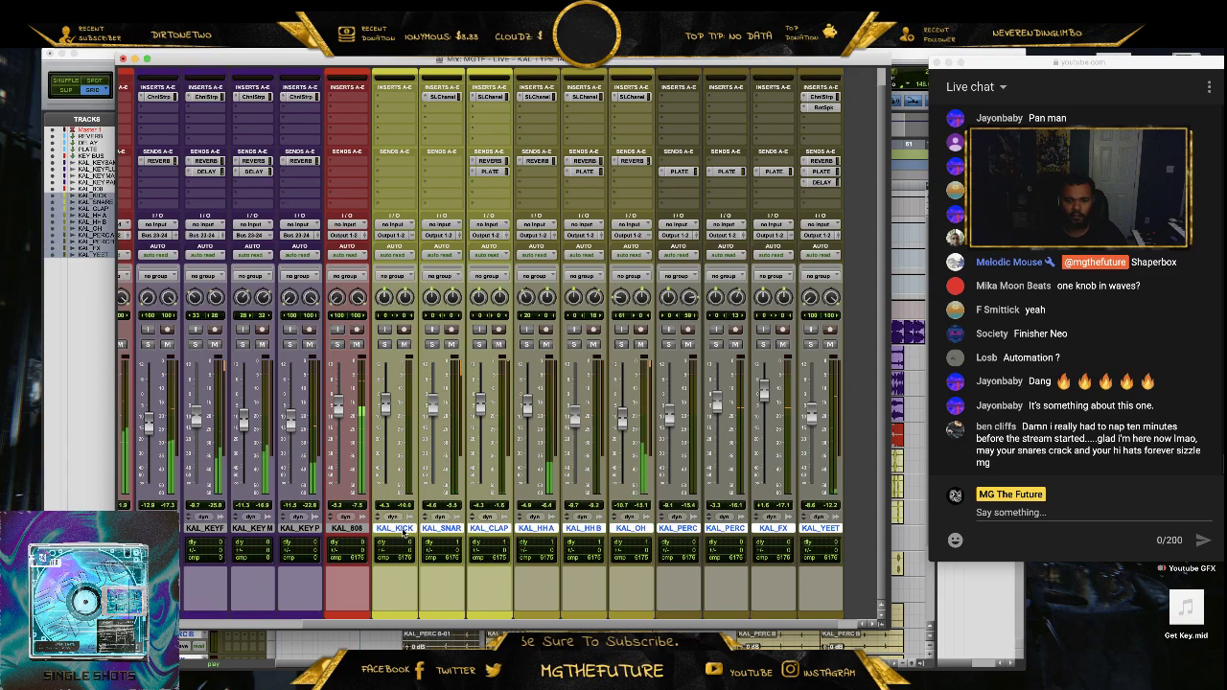
right_click(403, 528)
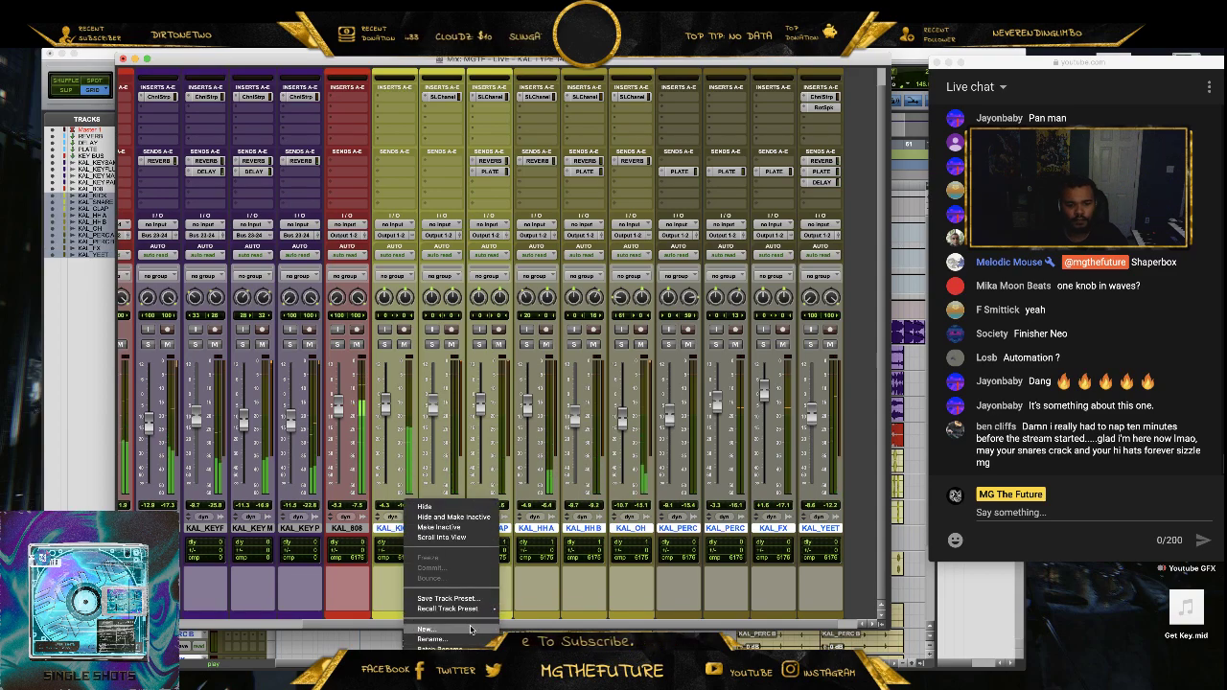
click(470, 631)
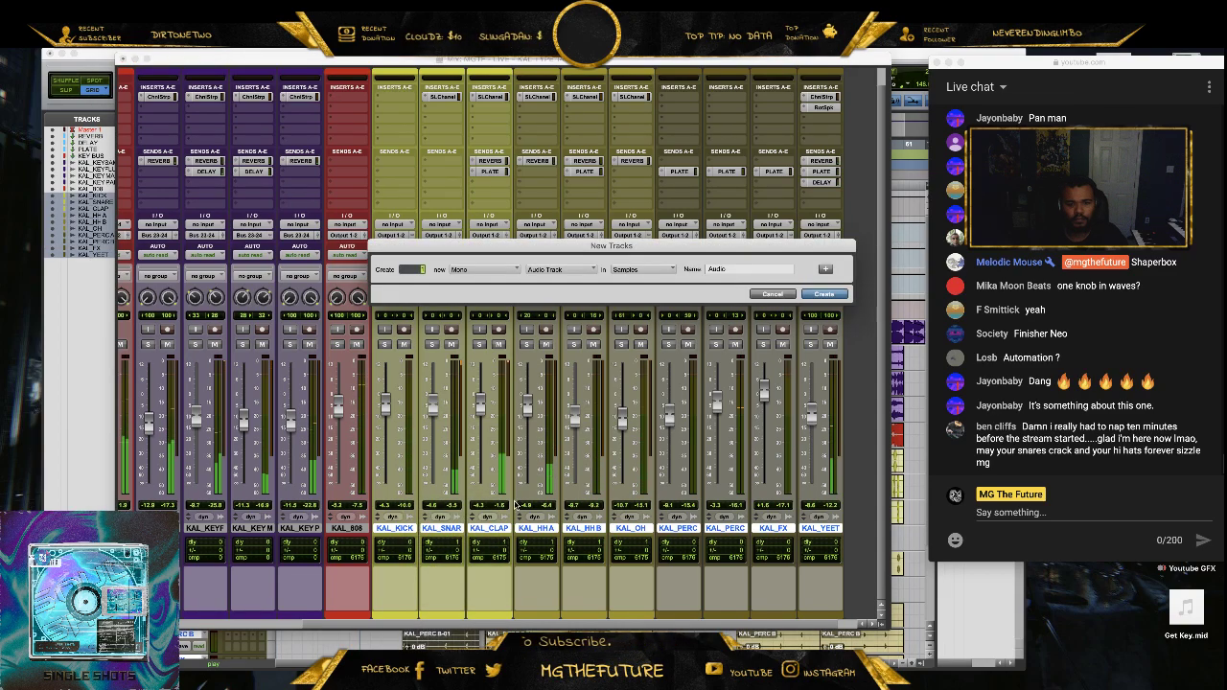
click(479, 271)
click(489, 282)
click(560, 269)
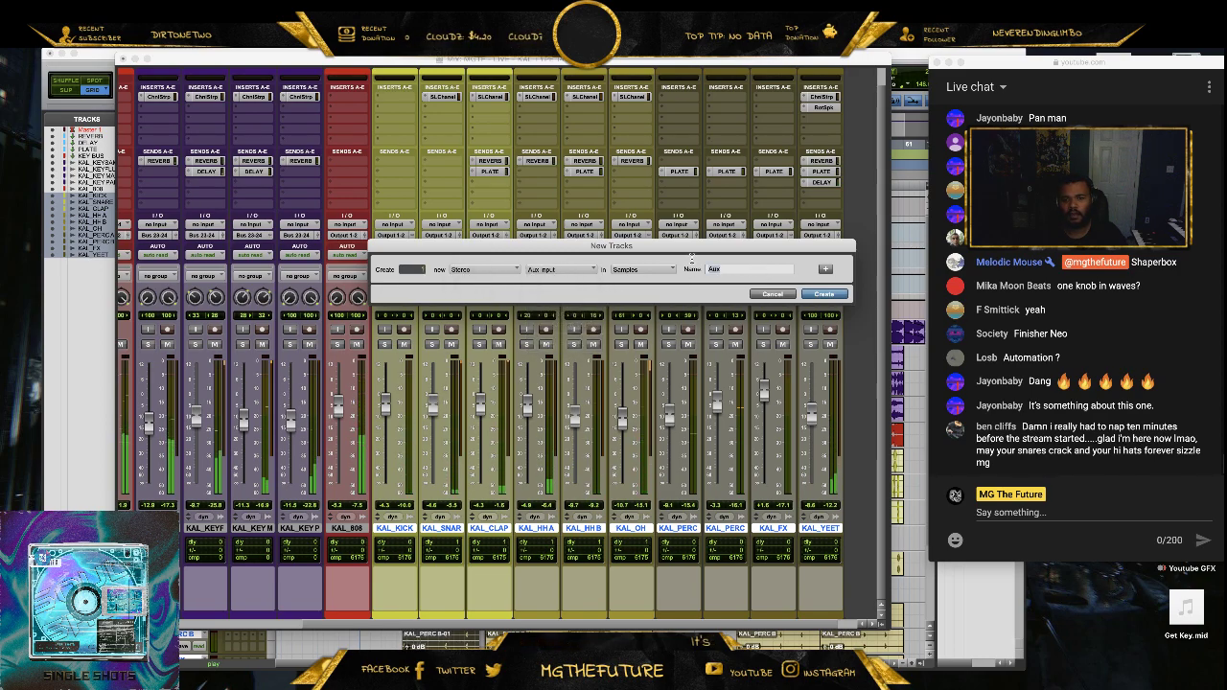
text(DR)
key(BackSpace)
key(BackSpace)
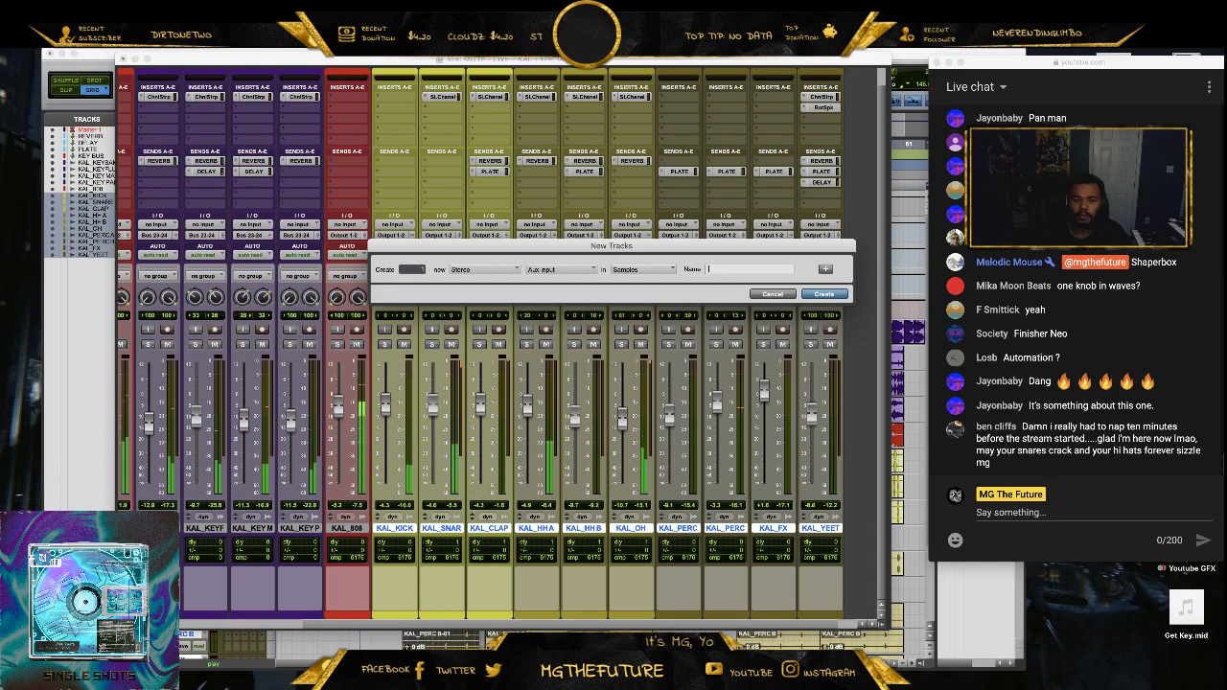
text(BUS DRUMS)
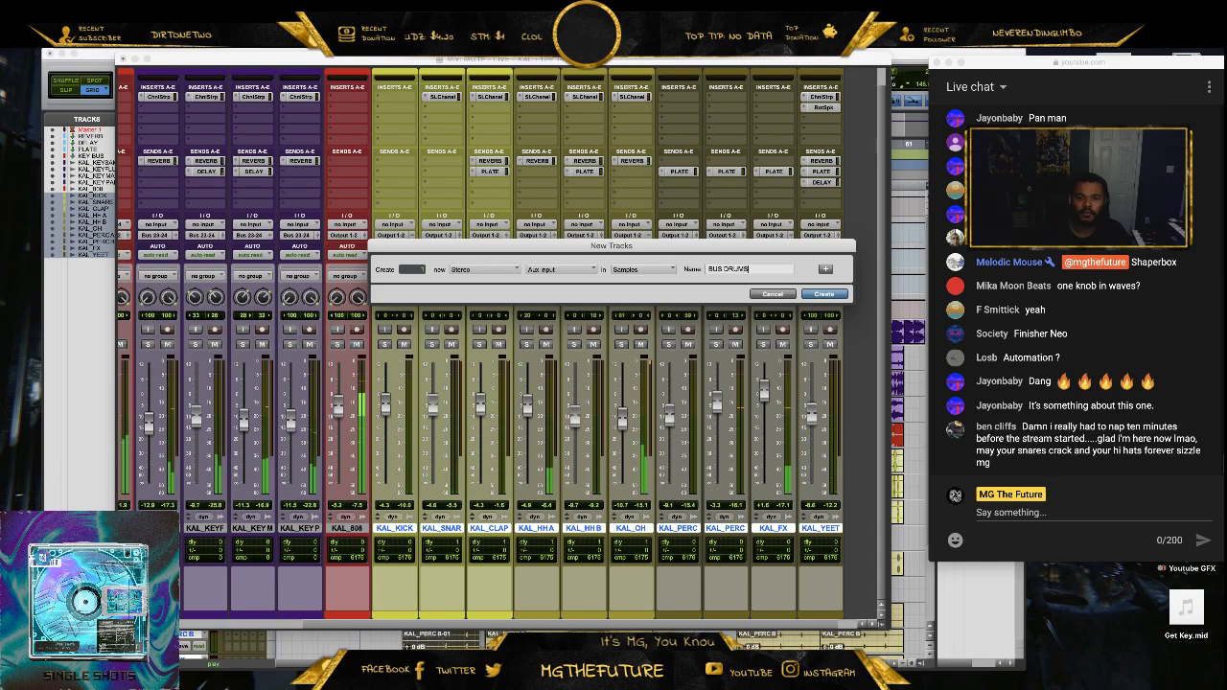
key(Return)
- Set the BUS DRUMS input to Bus 21-22 and route the outputs of KAL_KICK through KAL_YEET to Bus 21-22
click(869, 625)
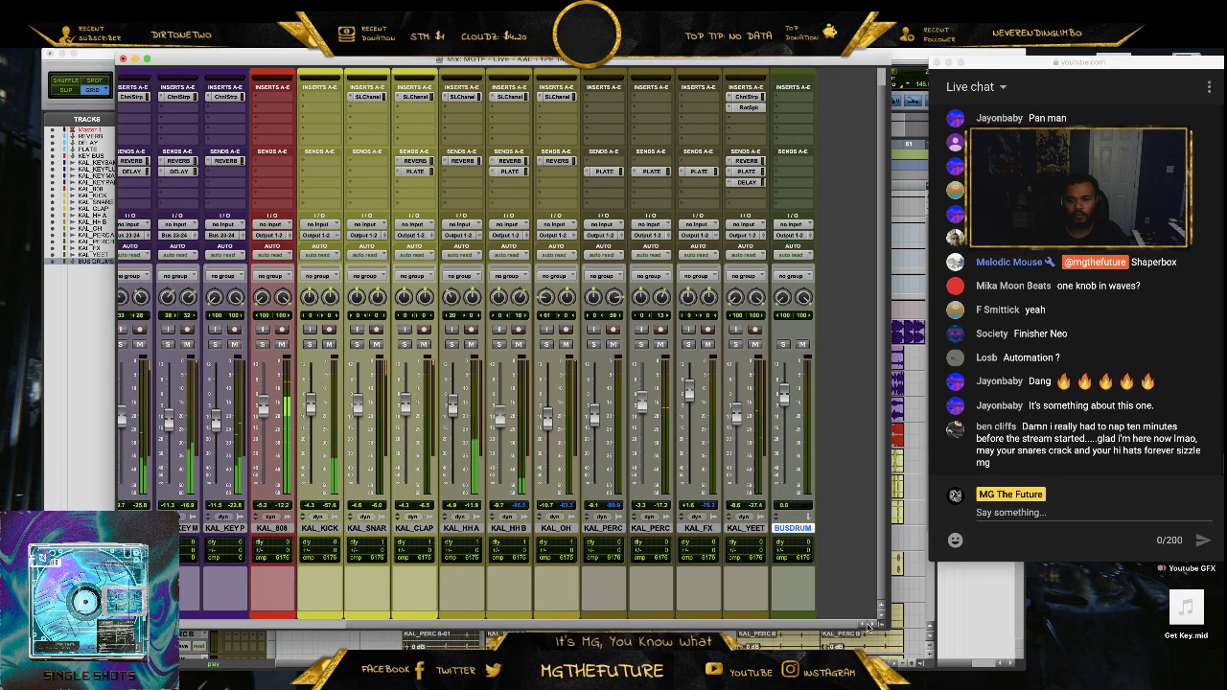
click(747, 528)
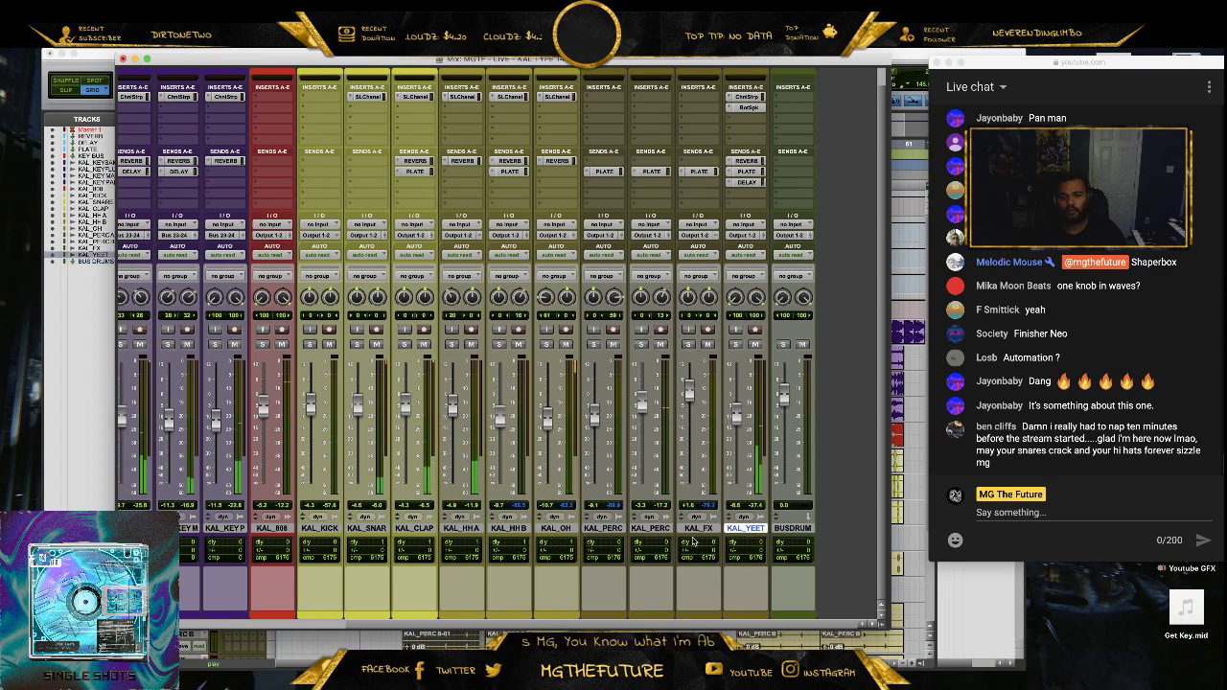
shift+click(317, 528)
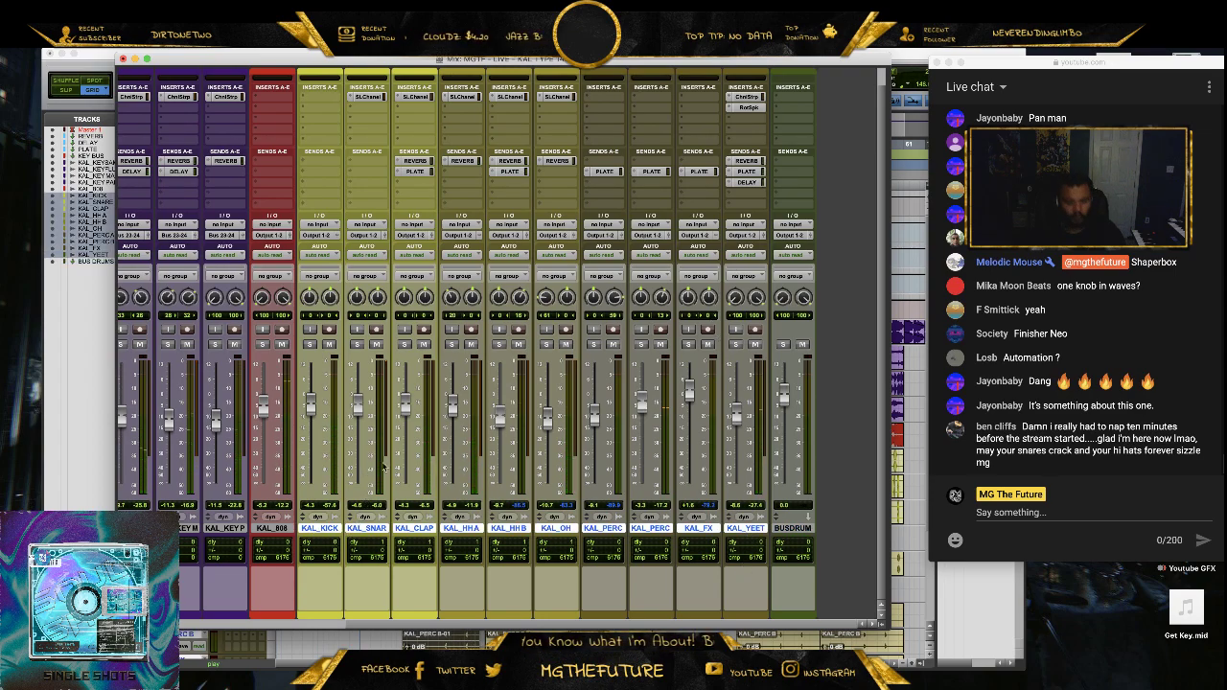
click(808, 227)
mouse_move(820, 234)
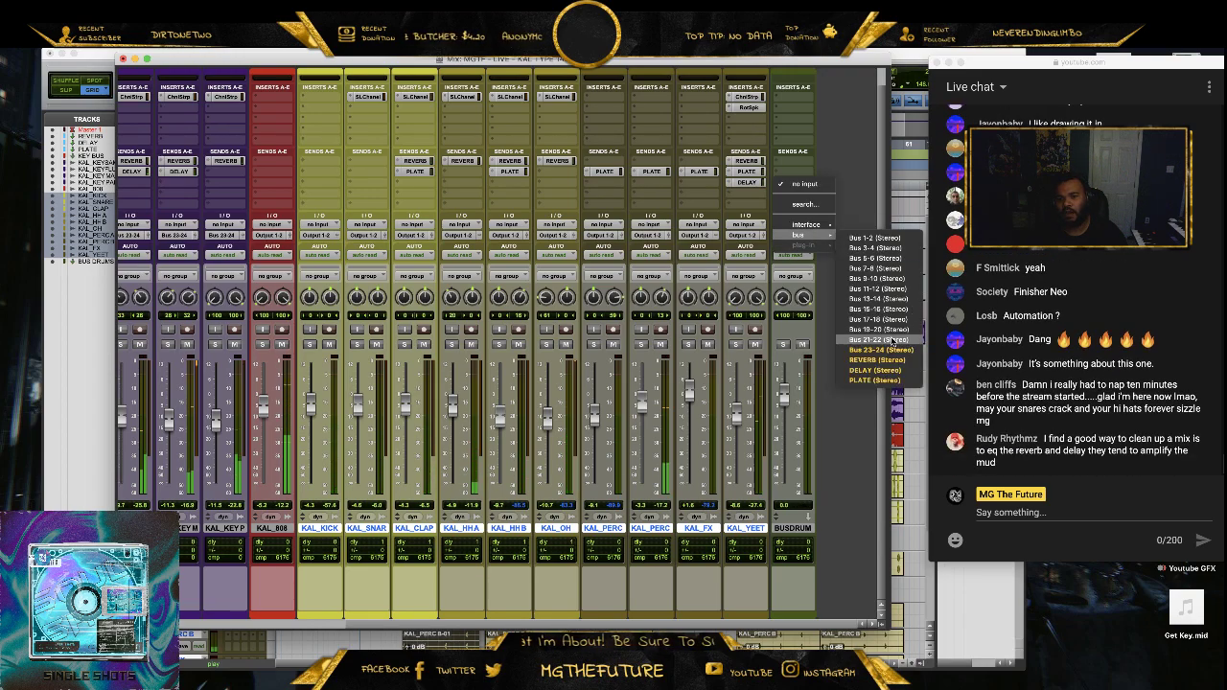
click(891, 339)
click(319, 235)
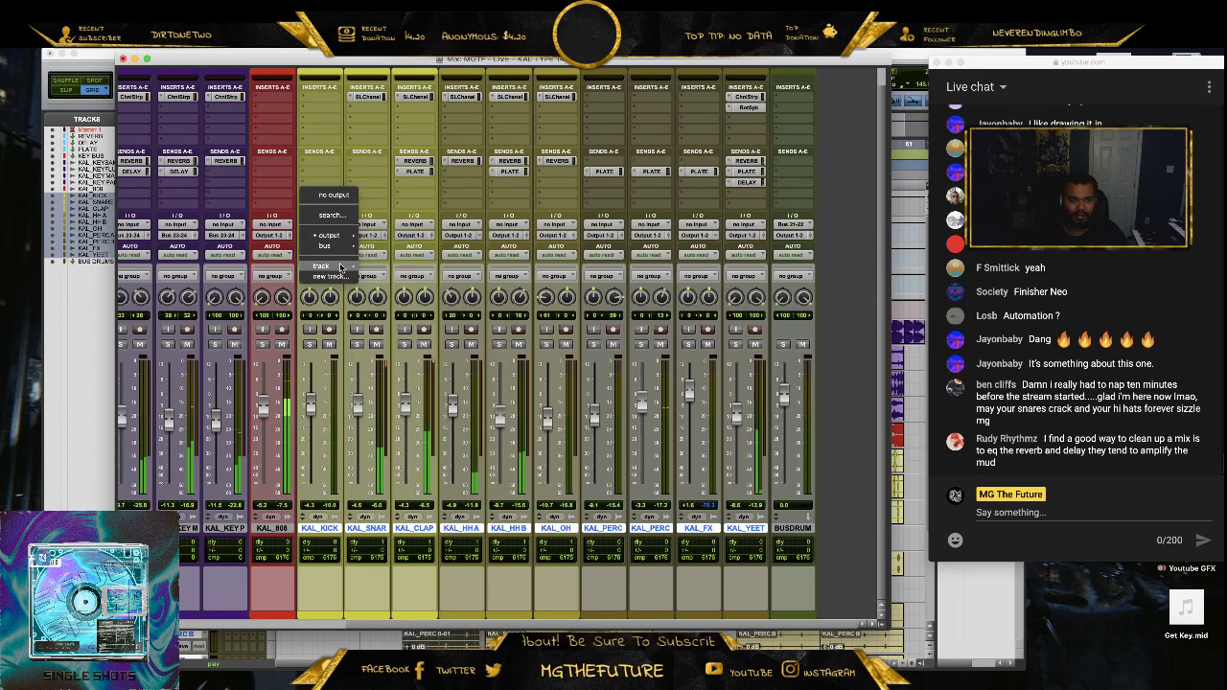
mouse_move(330, 245)
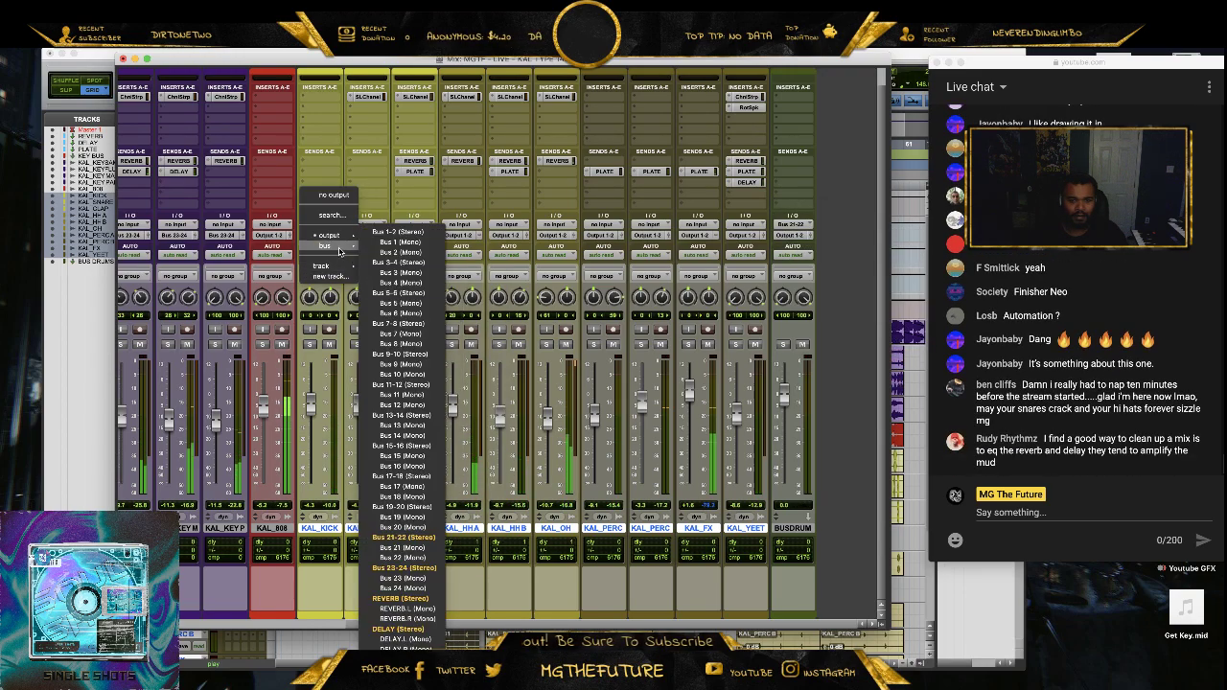
alt+shift+click(431, 540)
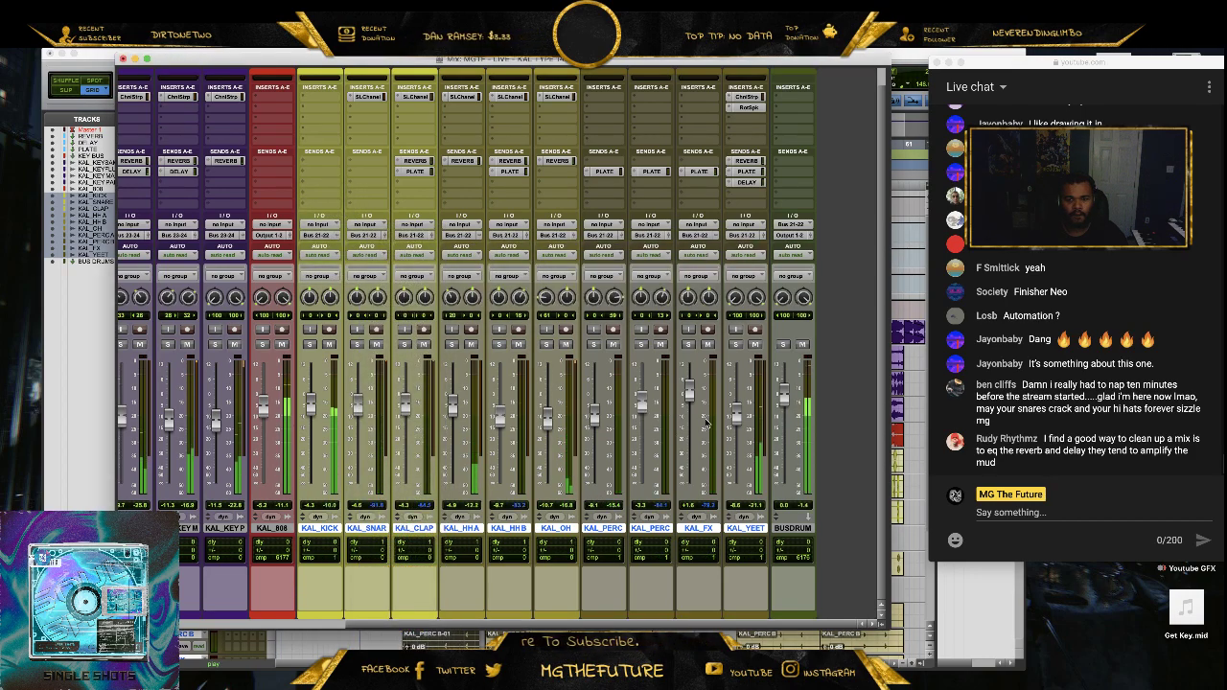
- Mute the BUS DRUMS track, then reorder the mixer so KEY BUS, BUS DRUMS and KAL_808 sit side by side
click(802, 344)
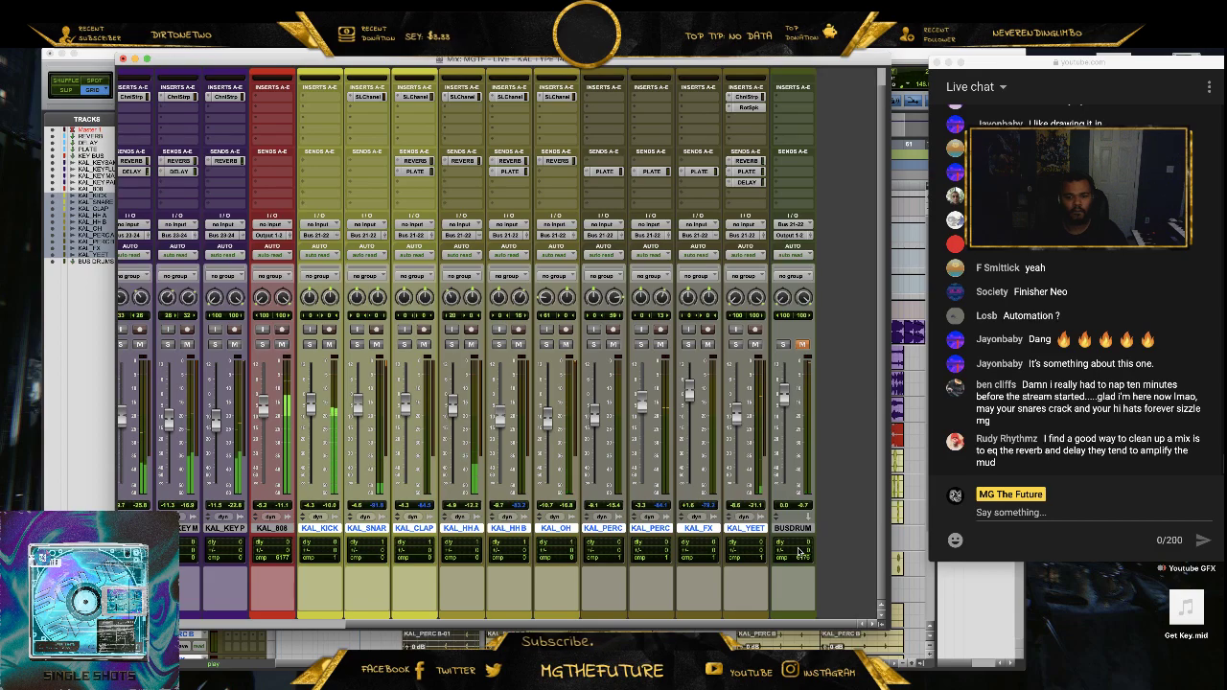
drag(801, 530, 278, 530)
scroll(535, 530, left, 5)
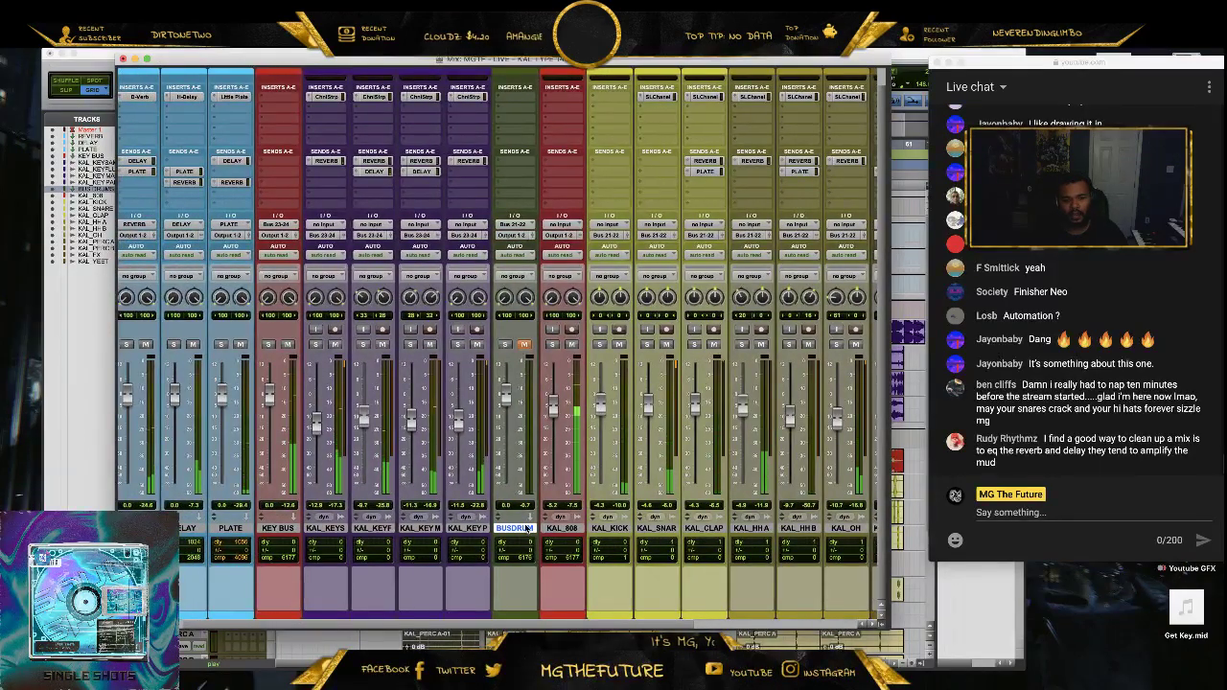
drag(522, 530, 326, 530)
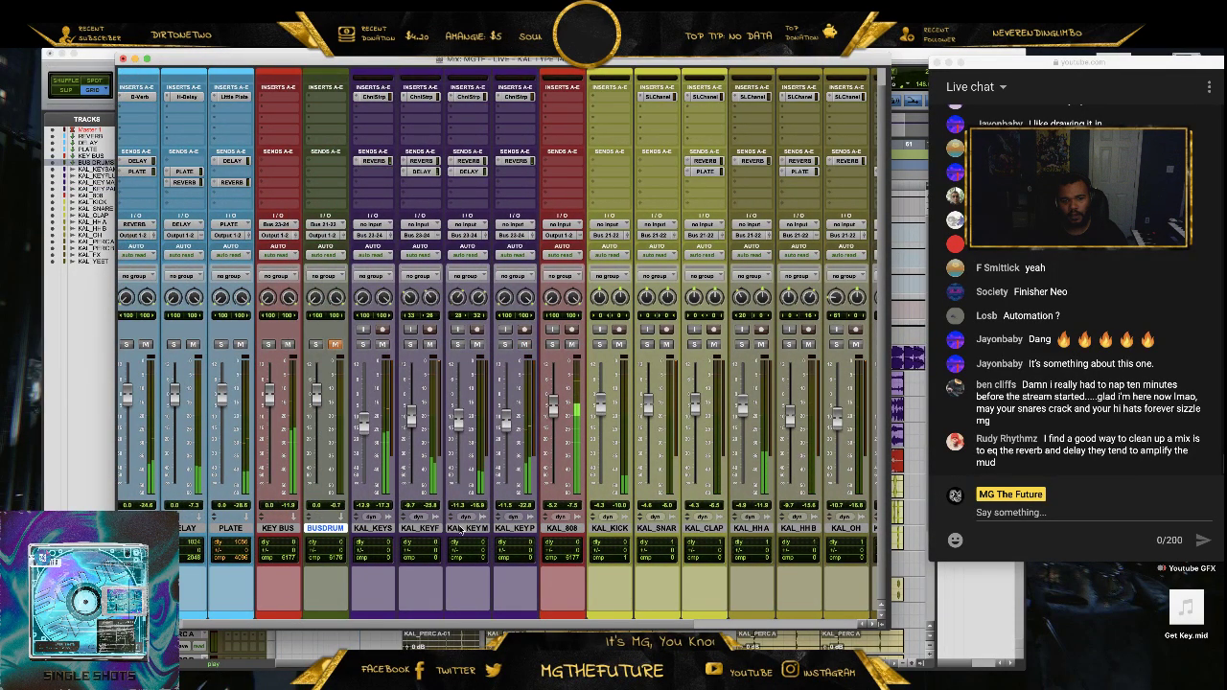
drag(561, 530, 353, 533)
- Mute the KEY BUS, BUS DRUMS and KAL_808 tracks together
click(334, 344)
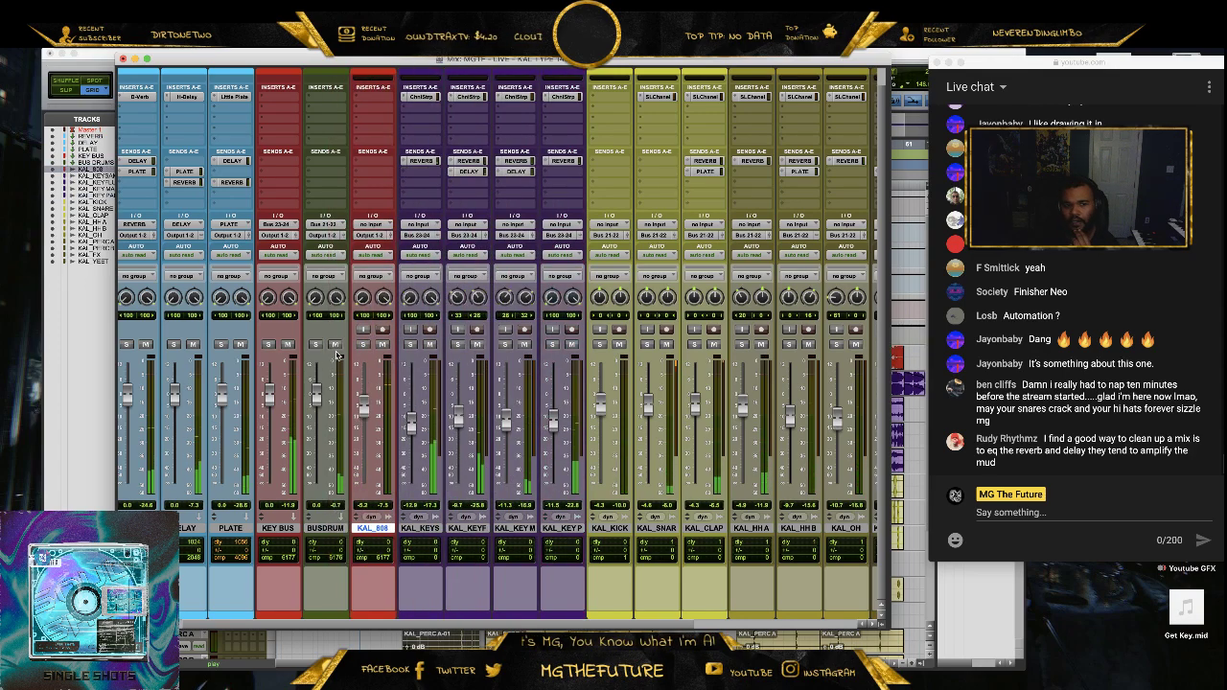
click(383, 345)
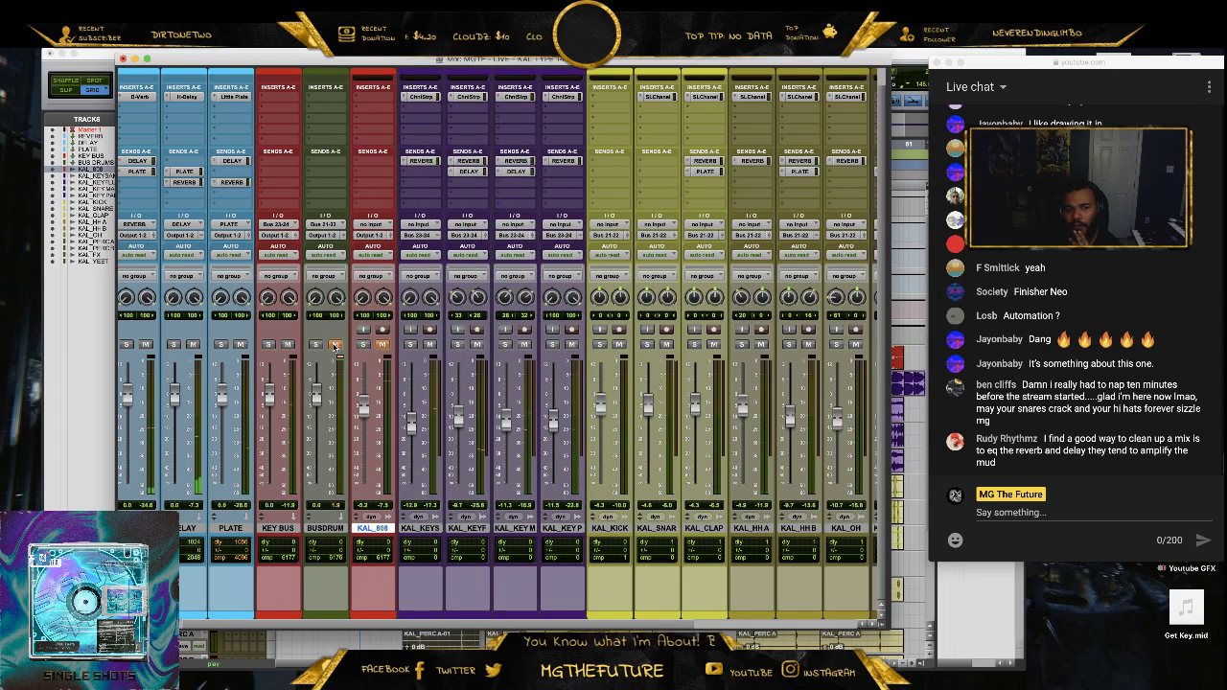
click(288, 344)
- Recolor the BUS DRUMS track red to match the KEY BUS and KAL_808 tracks
click(325, 528)
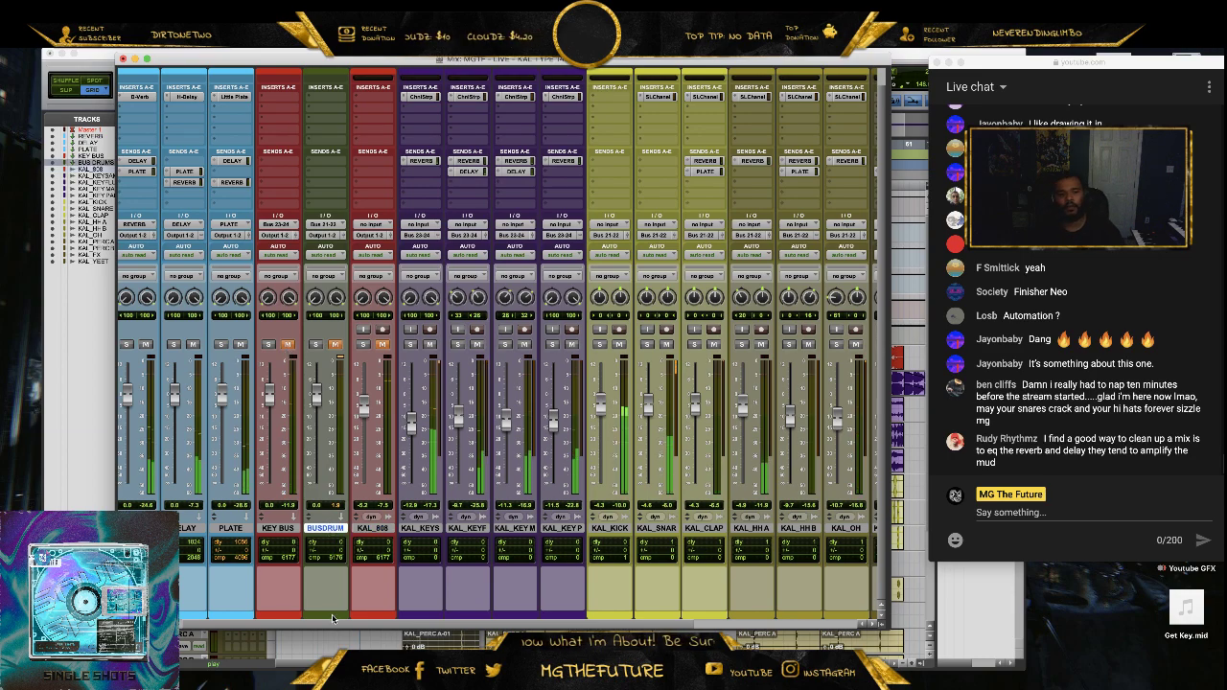
double_click(333, 615)
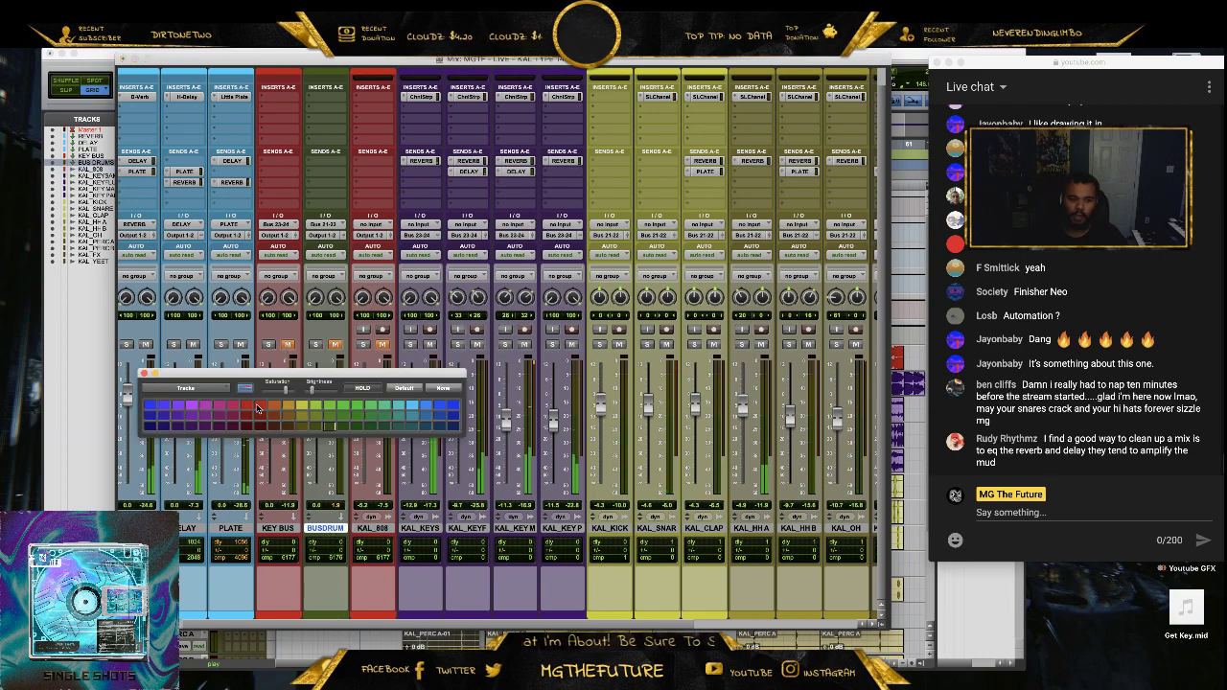
click(258, 406)
click(144, 374)
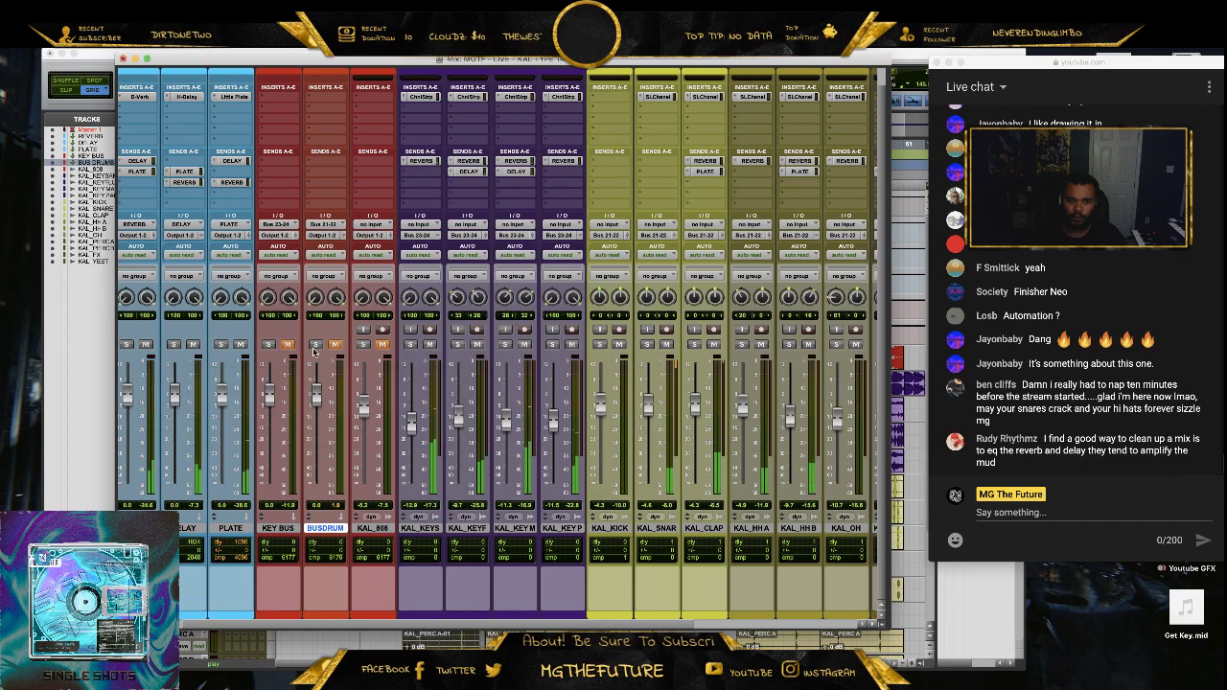
- Unmute KEY BUS, BUS DRUMS and KAL_808, pull the KEY BUS and KAL_808 faders fully down and reset BUS DRUMS to 0.0 dB
click(288, 344)
click(383, 344)
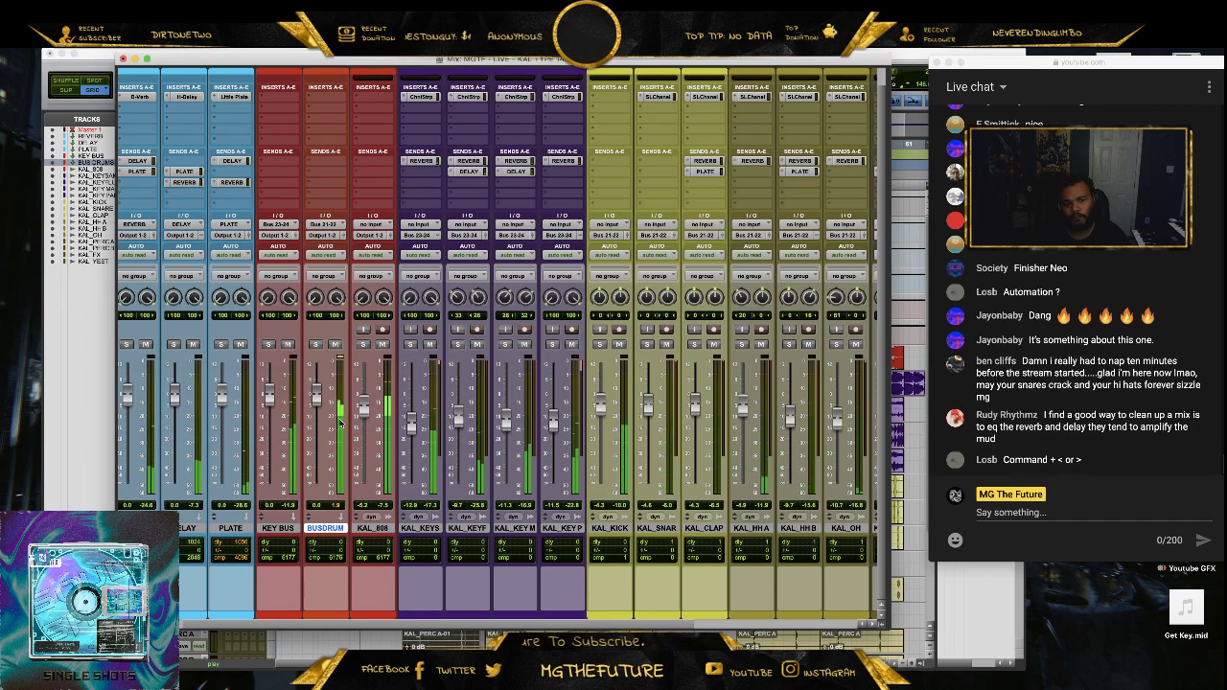
drag(364, 405, 364, 487)
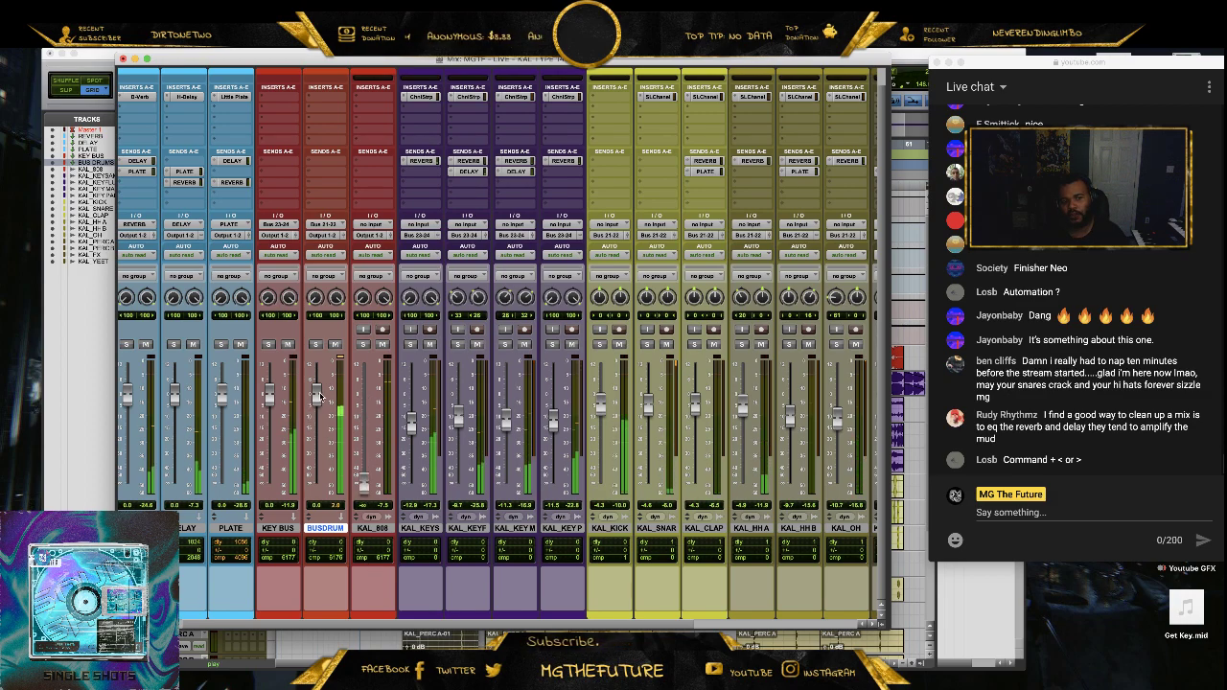
drag(317, 395, 310, 435)
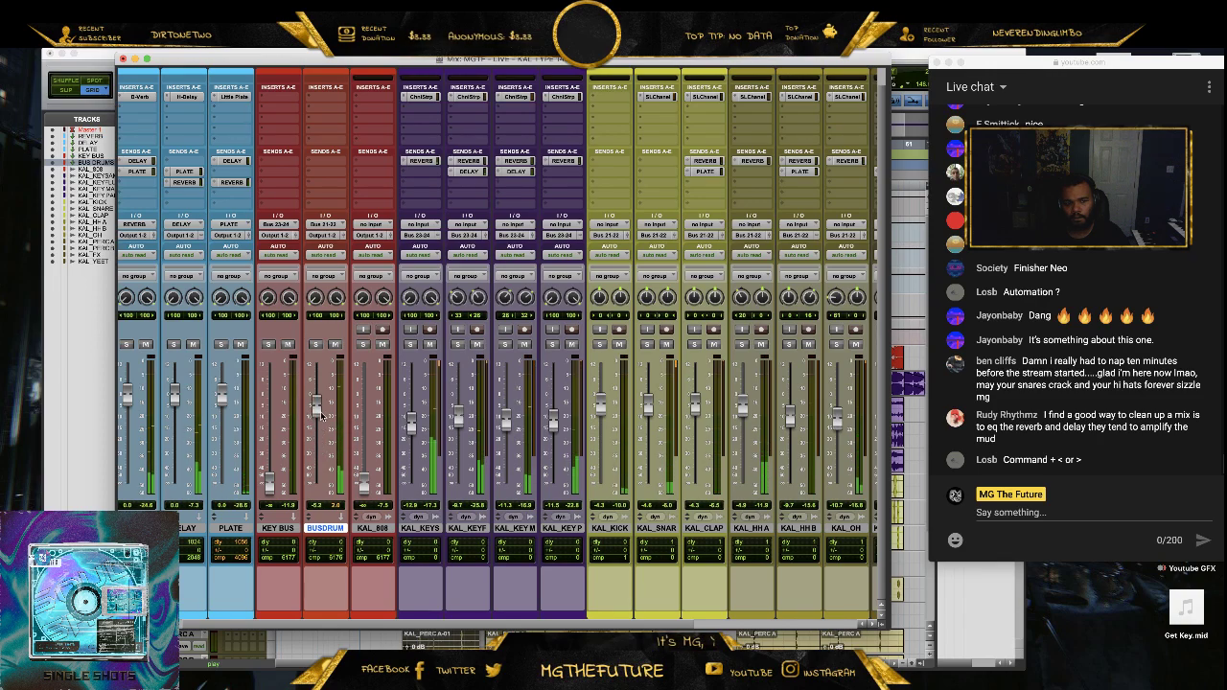
alt+click(322, 412)
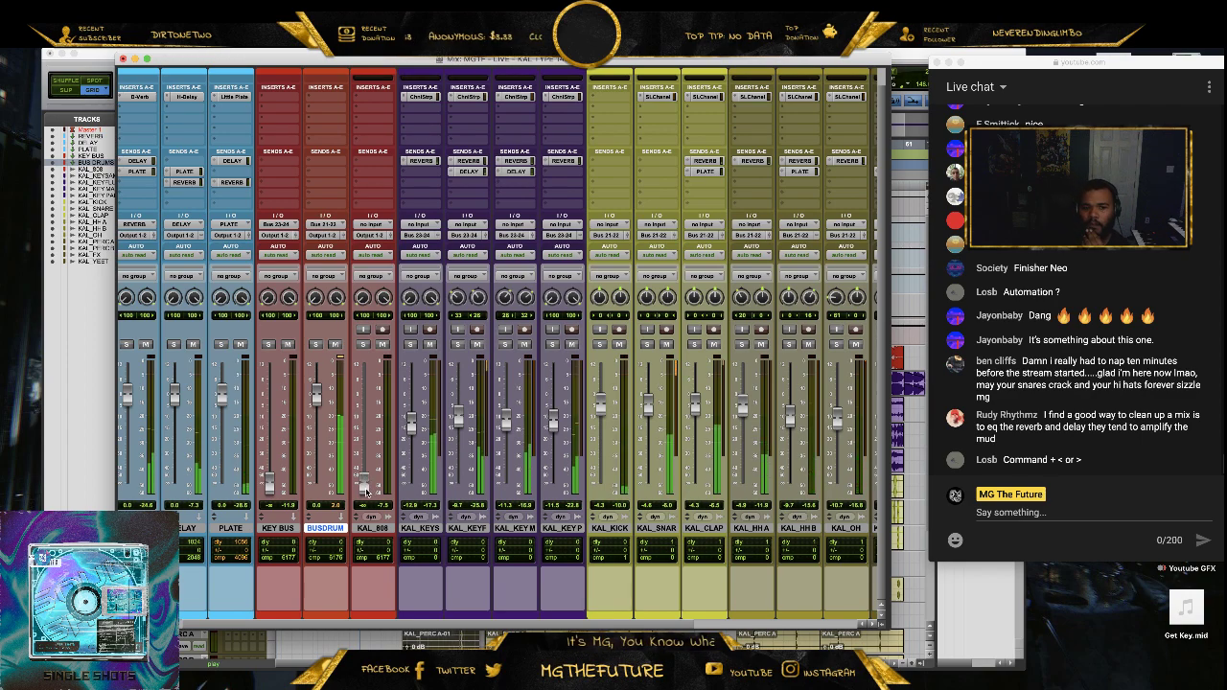
- Rebalance against the drums by raising the KAL_808 fader to about -8.9 dB and KEY BUS to about -0.9 dB
drag(366, 492, 364, 476)
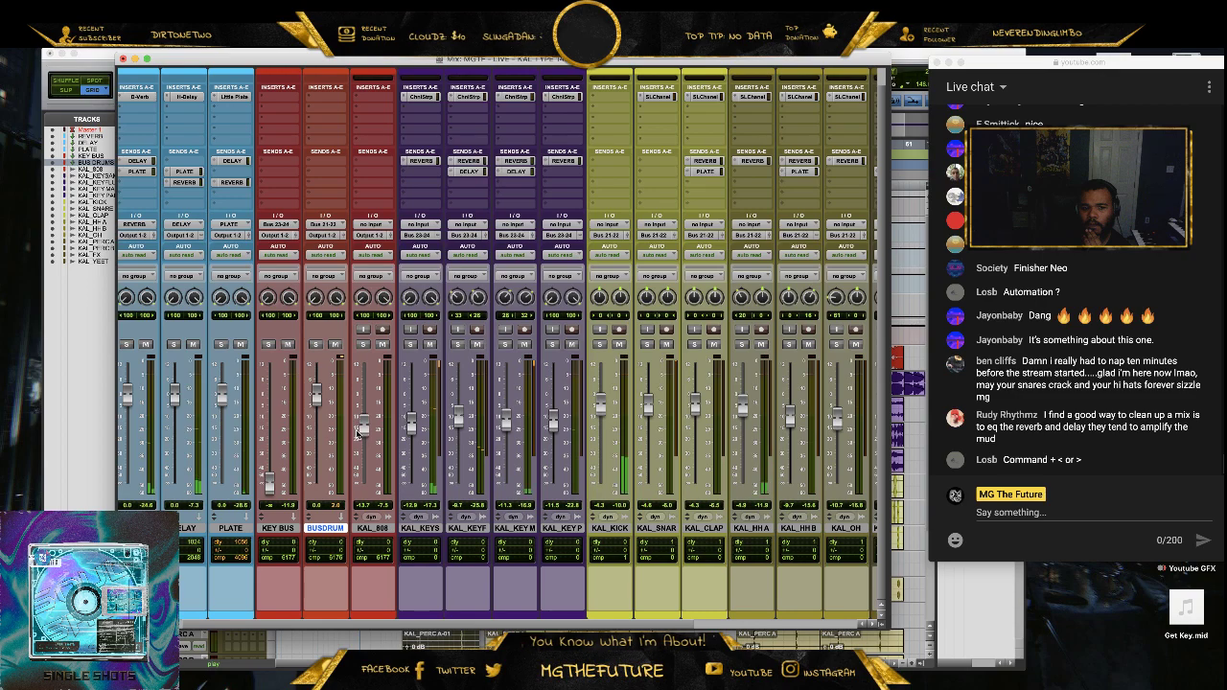
drag(357, 434, 356, 425)
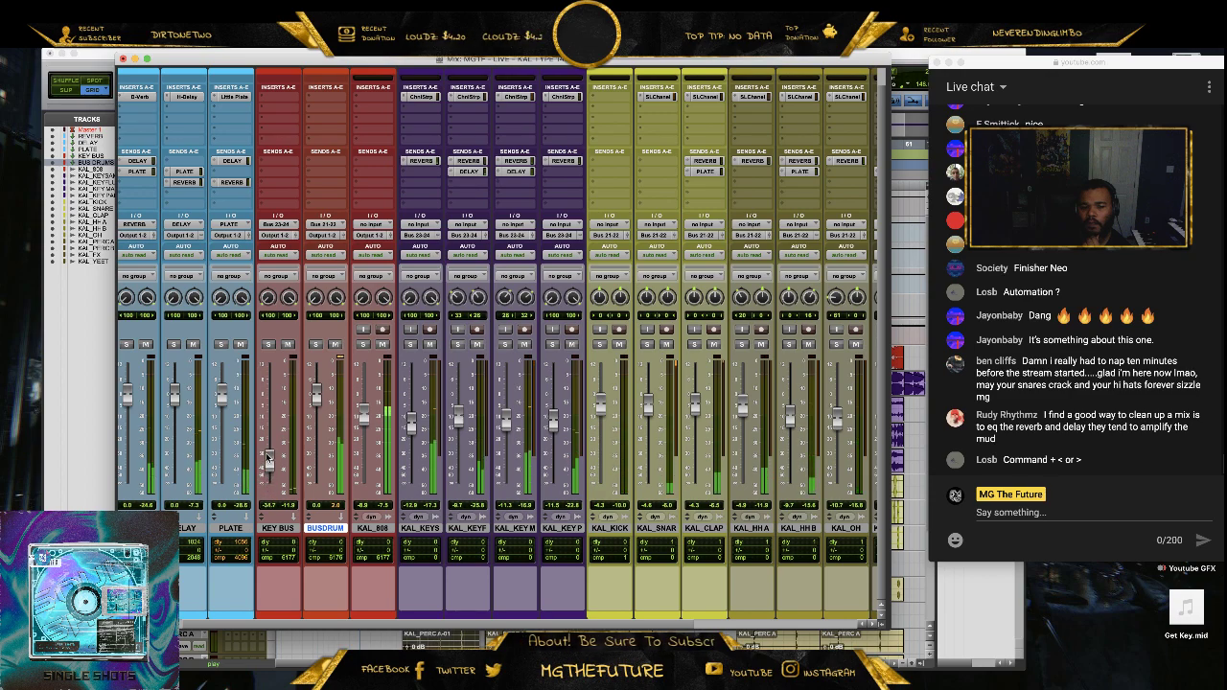
drag(269, 443, 269, 403)
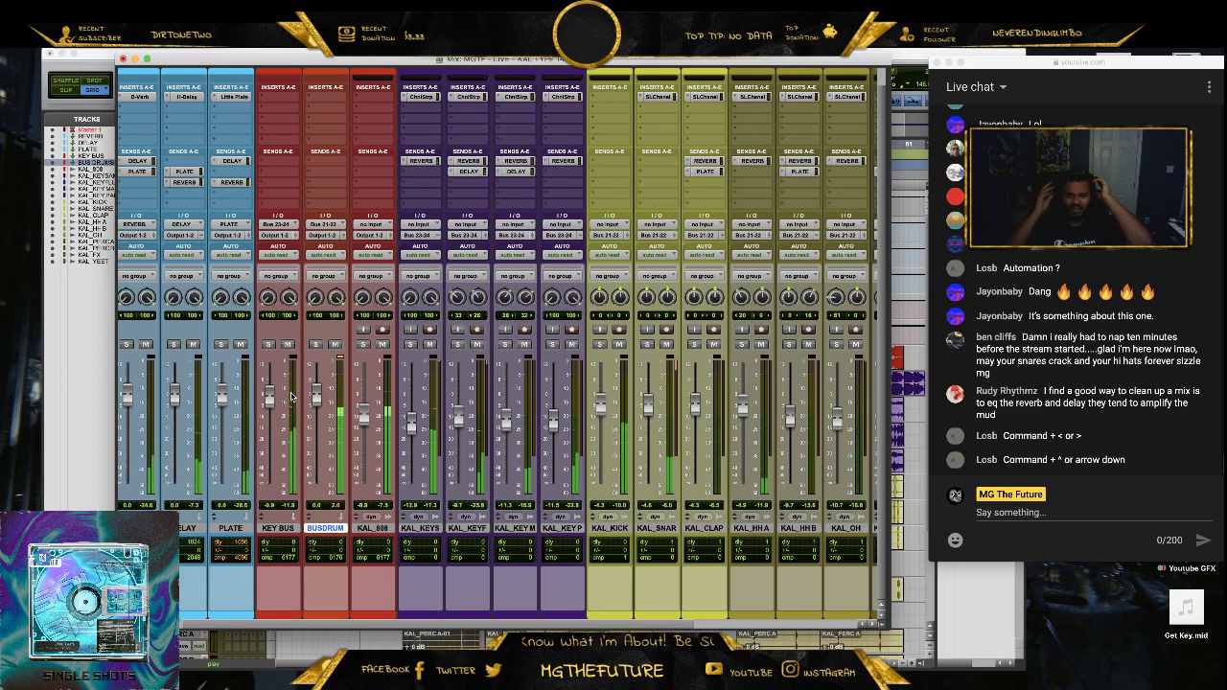
- Check the SSLChannel settings on KAL_CLAP, close the plug-in, and show the HEAT controls in the mixer
click(707, 97)
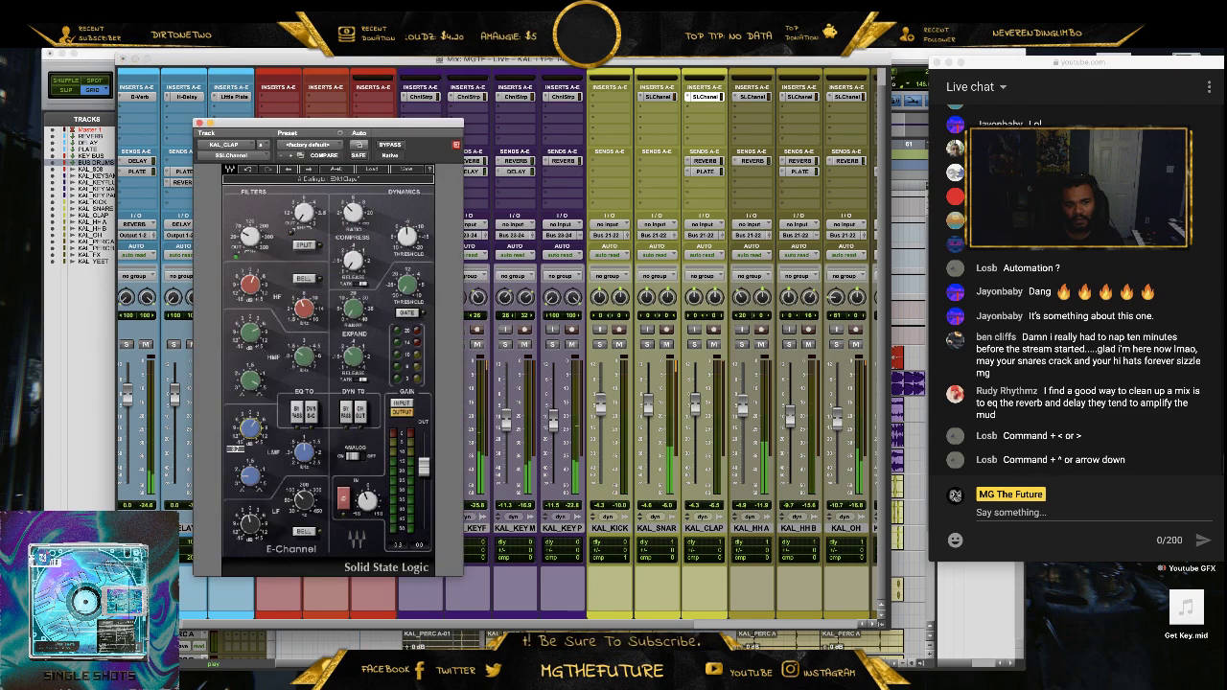
click(200, 123)
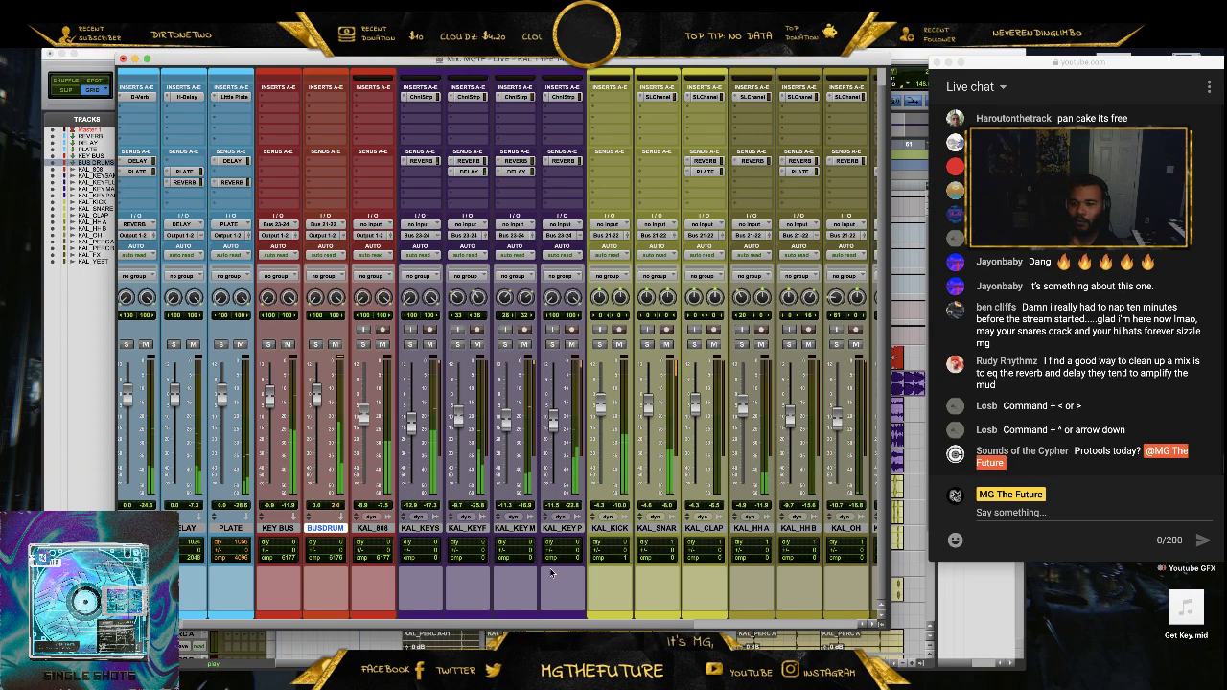
drag(516, 628, 377, 625)
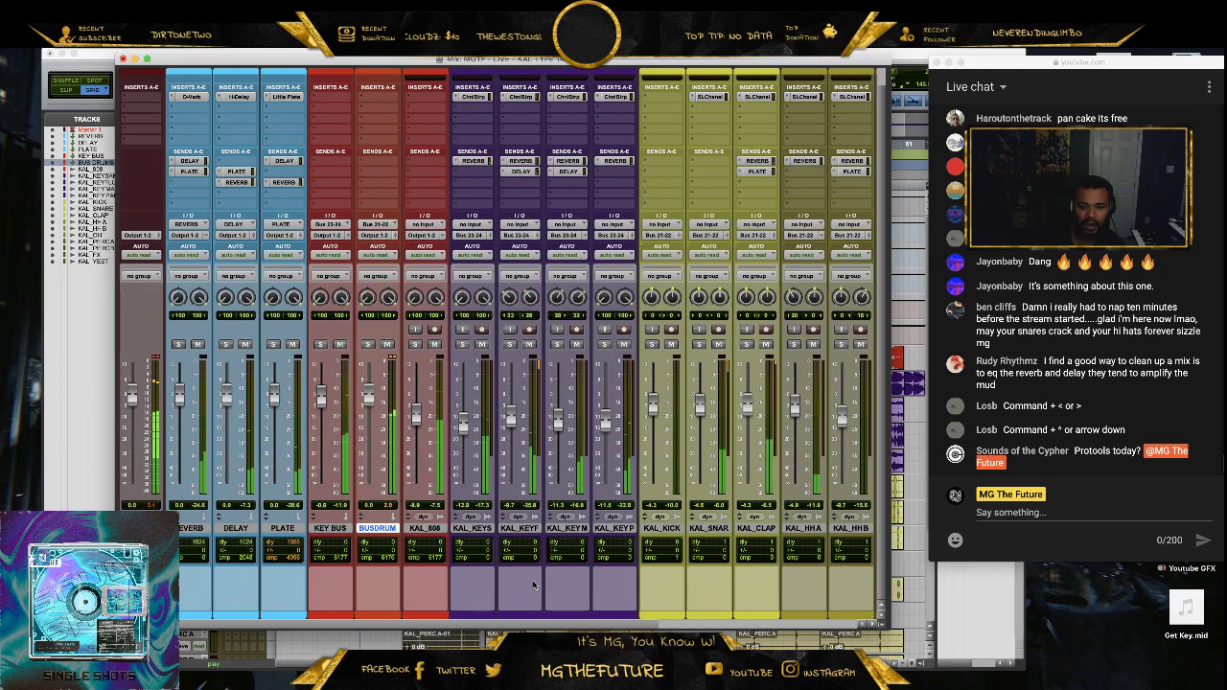
click(881, 624)
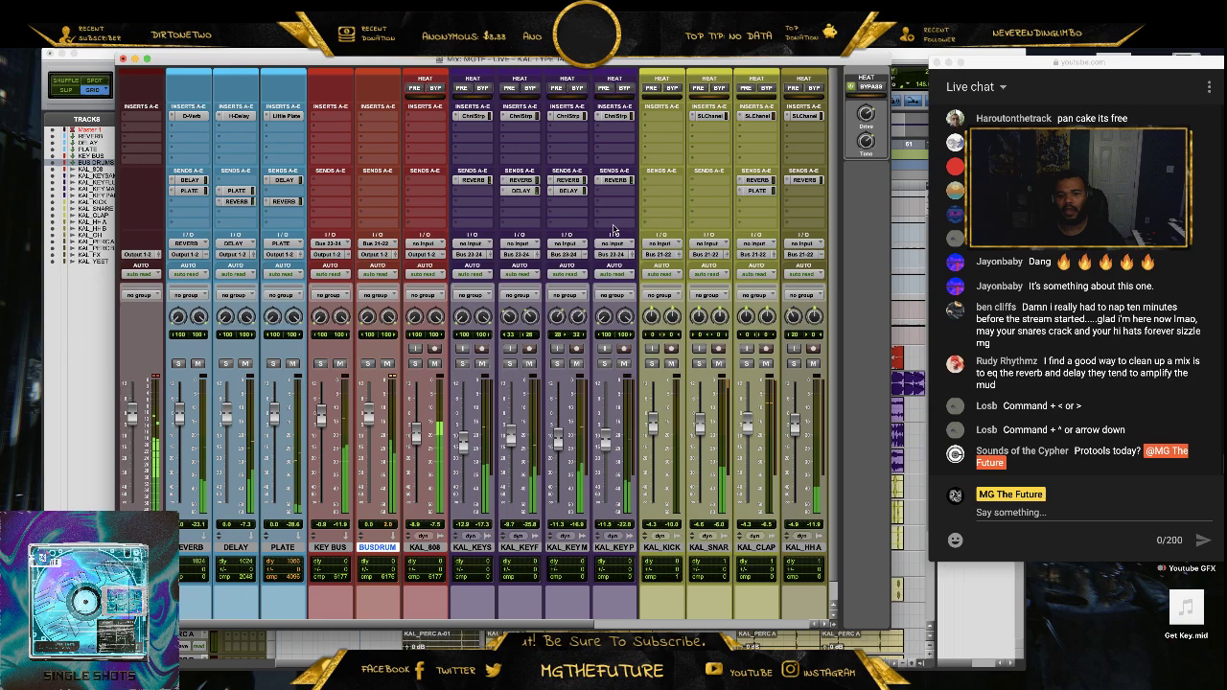
- Rename the stereo hardware insert path Insert 3-4 to ZULU in I/O Setup and apply the change
drag(336, 62, 349, 97)
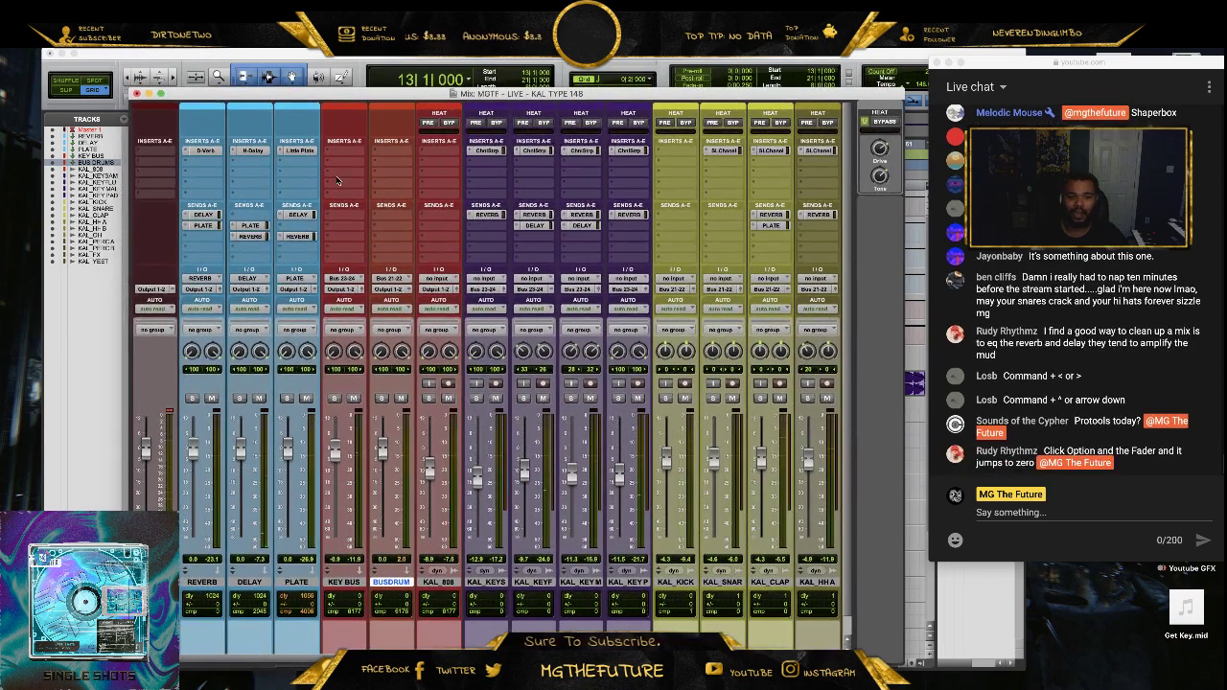
click(352, 52)
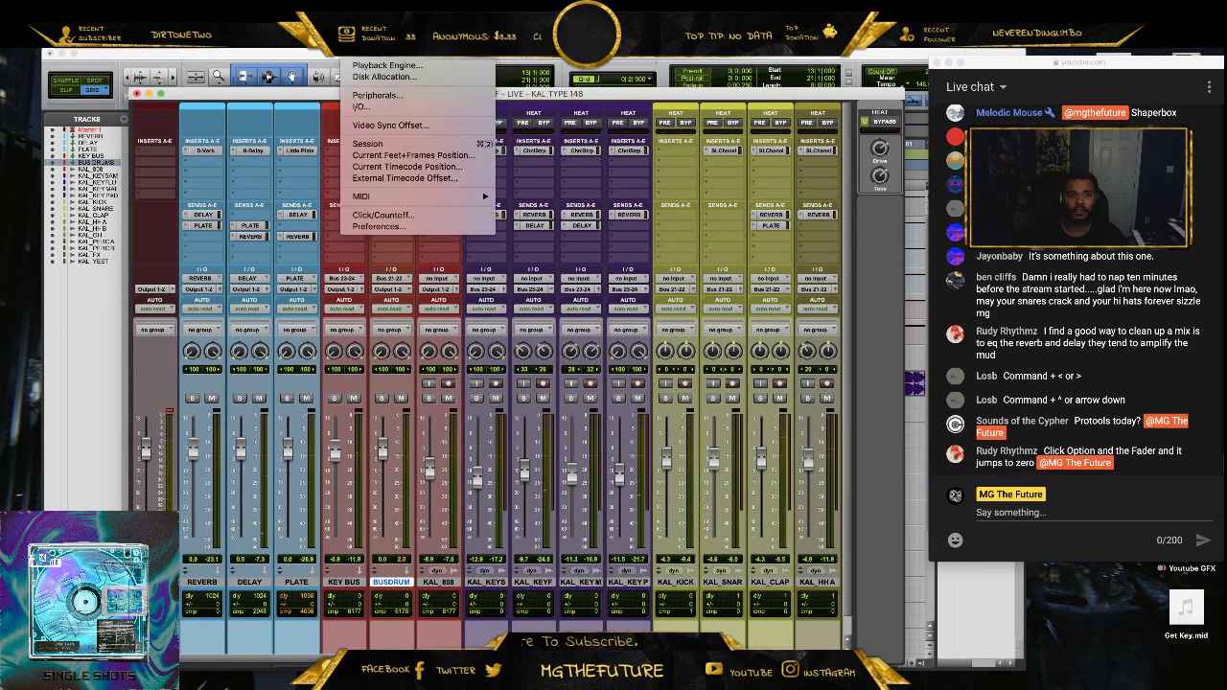
click(375, 108)
click(507, 148)
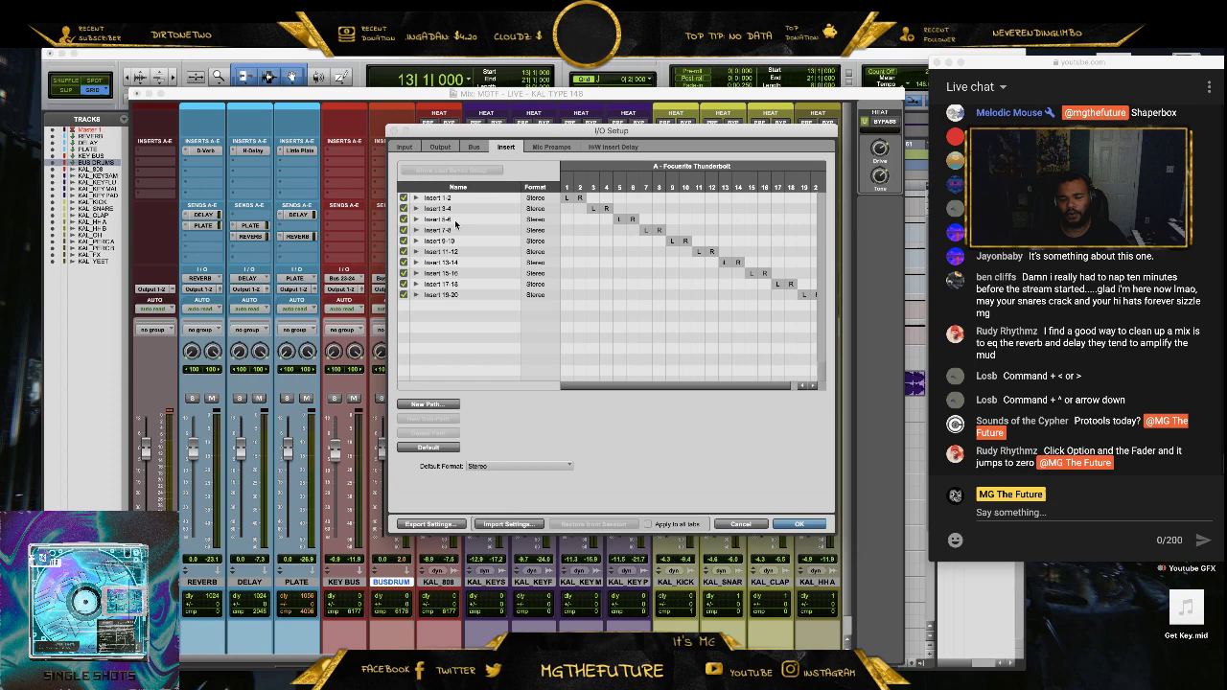
click(416, 208)
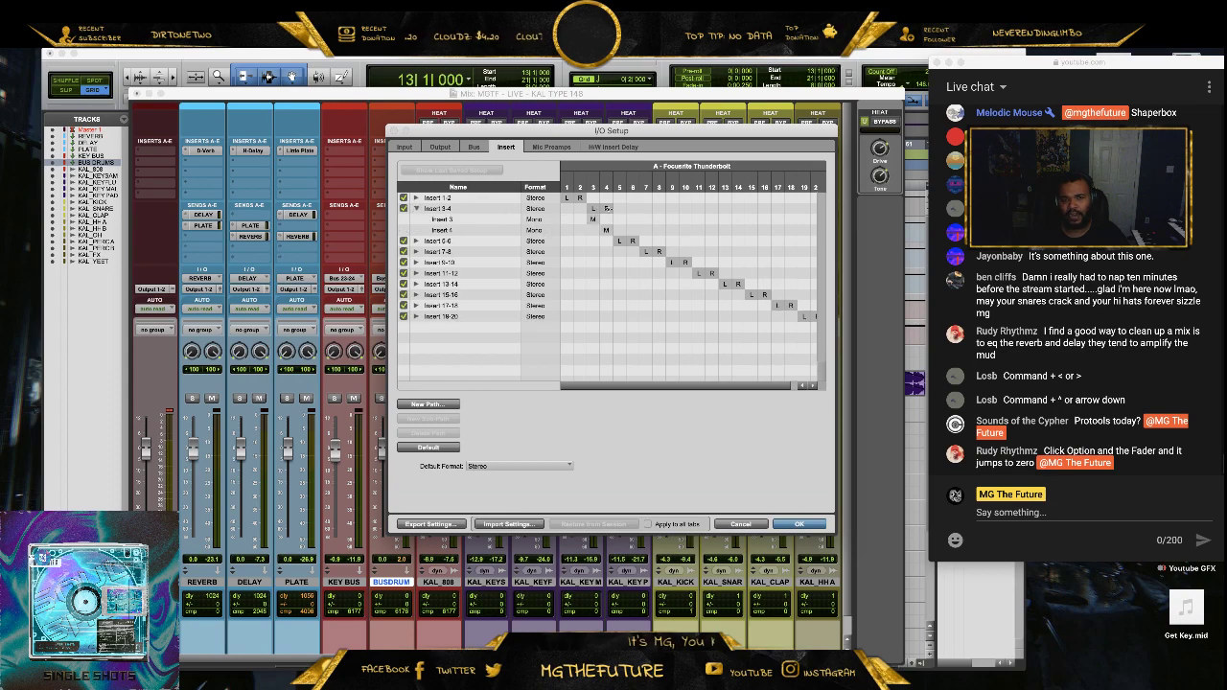
double_click(441, 208)
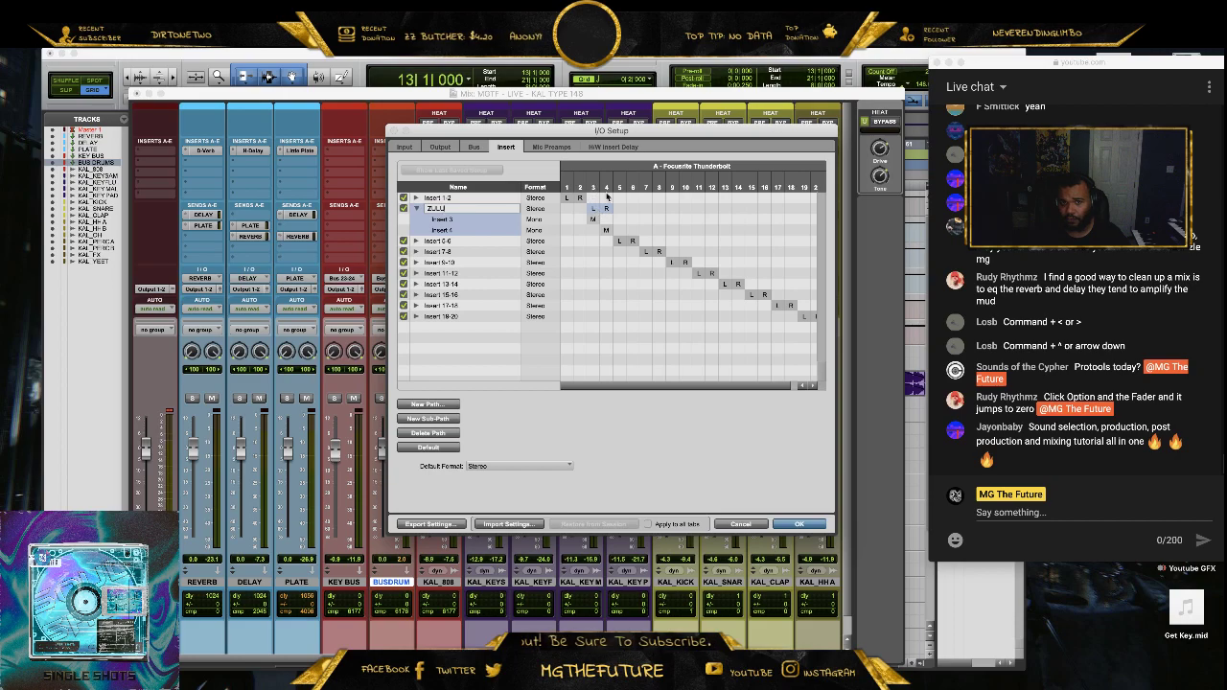
click(806, 524)
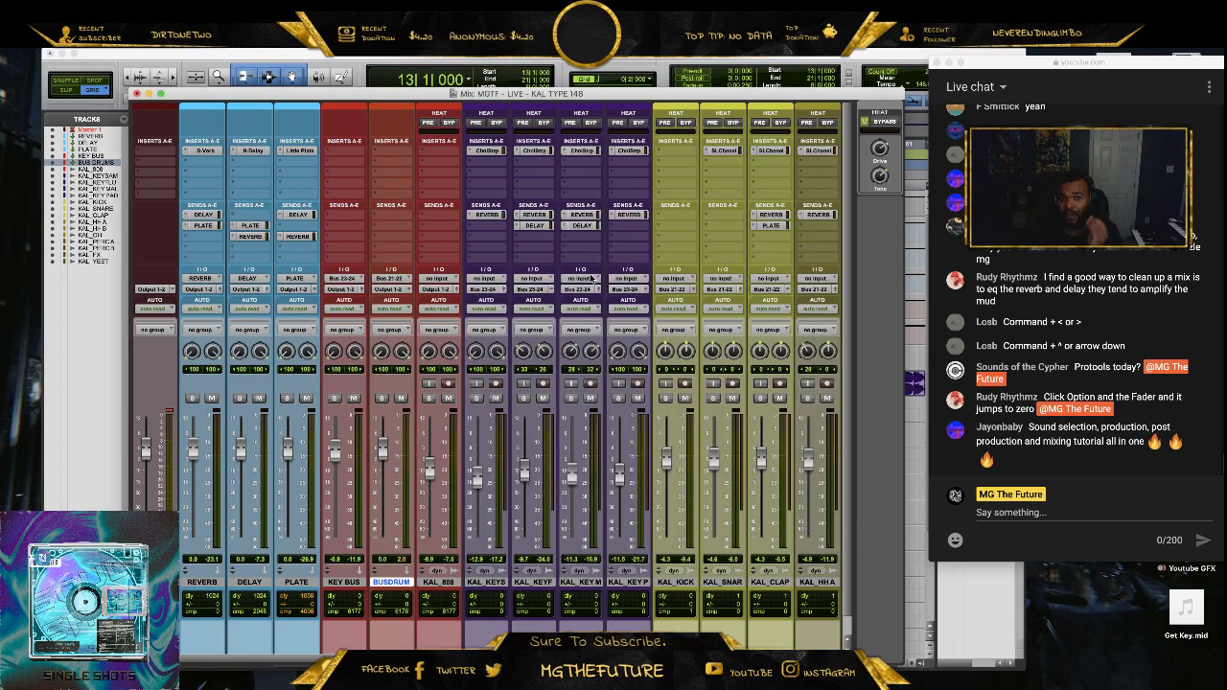
- Place the ZULU stereo hardware insert in the first insert slot of KEY BUS and solo that track
click(343, 152)
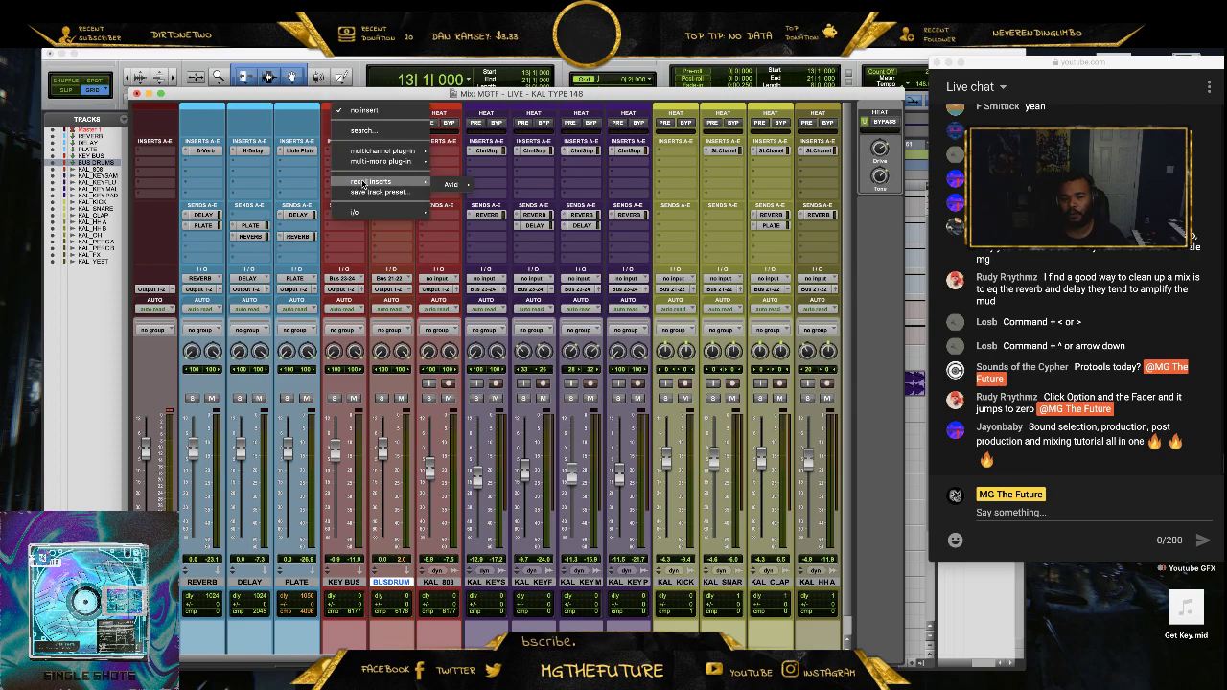
mouse_move(403, 212)
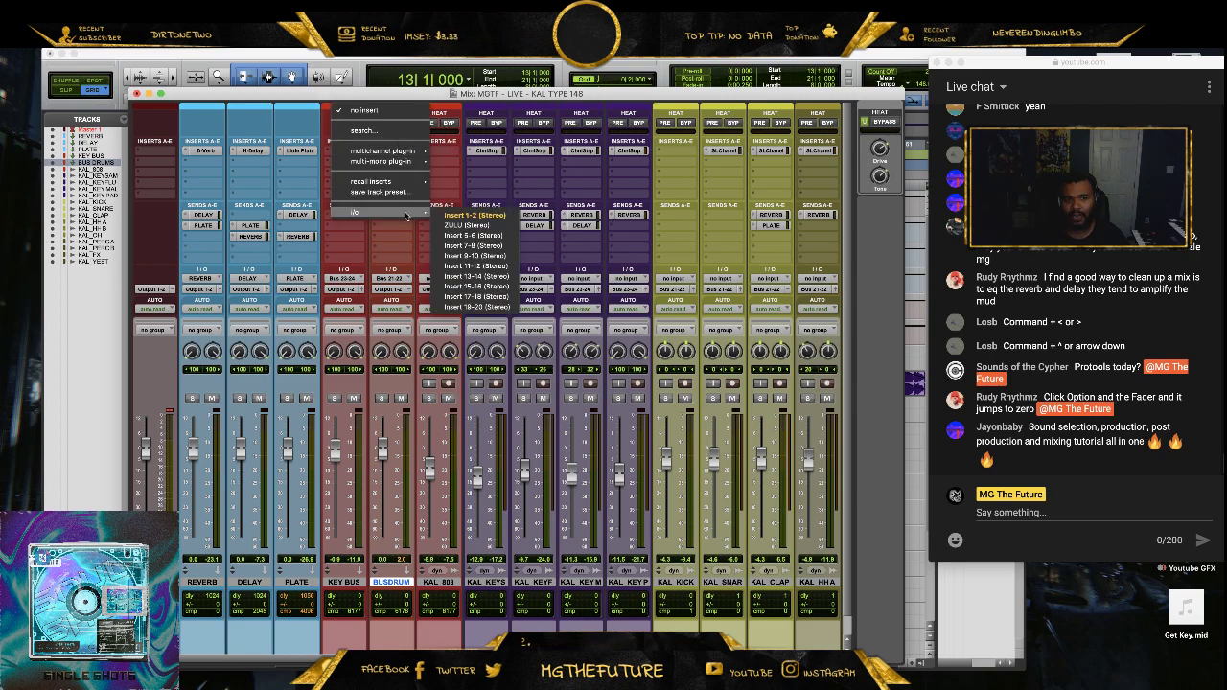
click(468, 225)
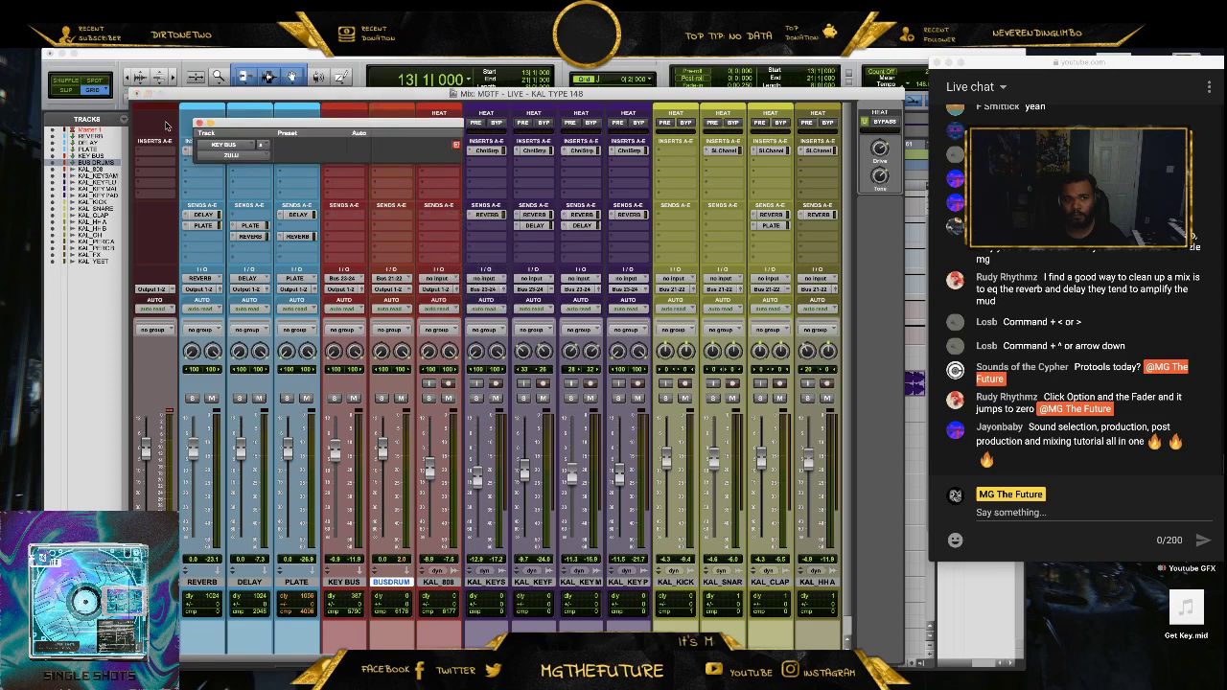
drag(268, 124, 469, 273)
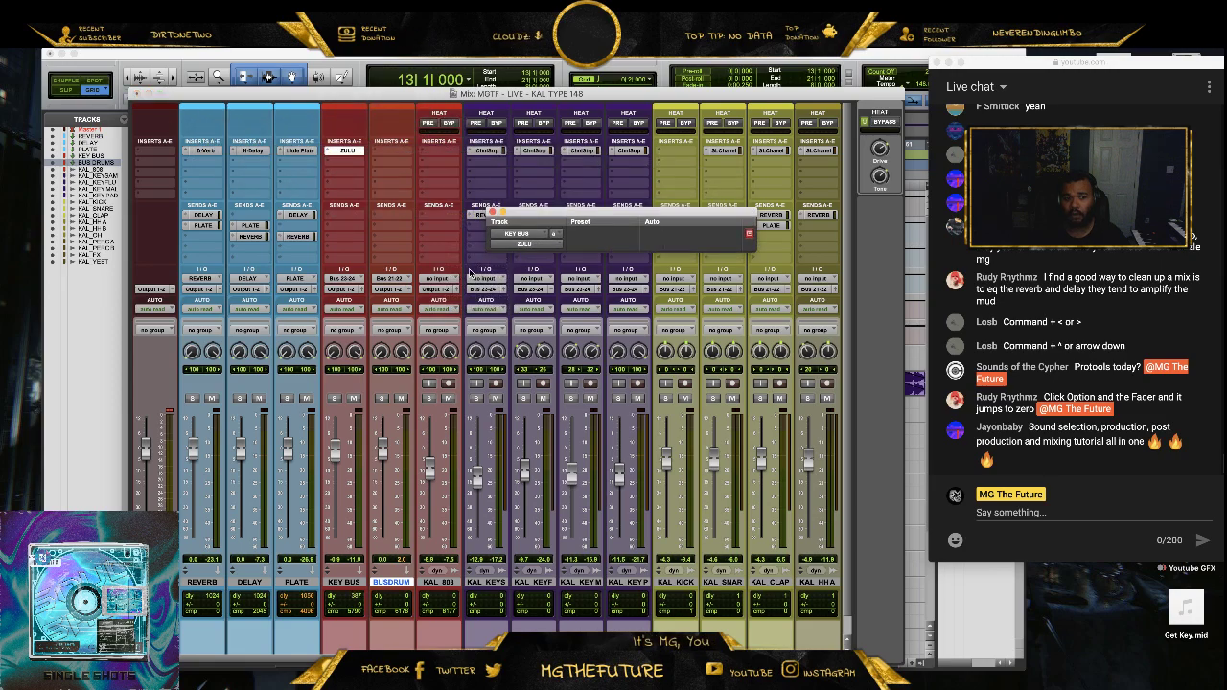
click(335, 398)
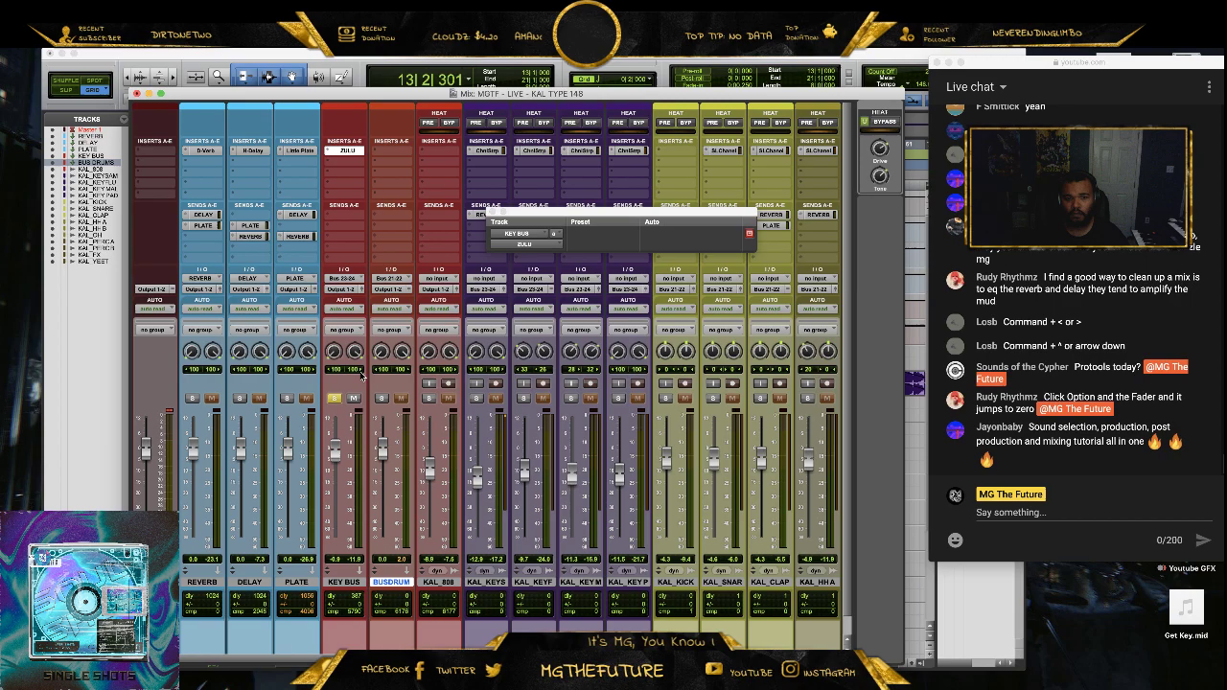
- Switch to OBS and show the MPC (DESK) scene to view the outboard hardware, and minimize OBS
click(1121, 682)
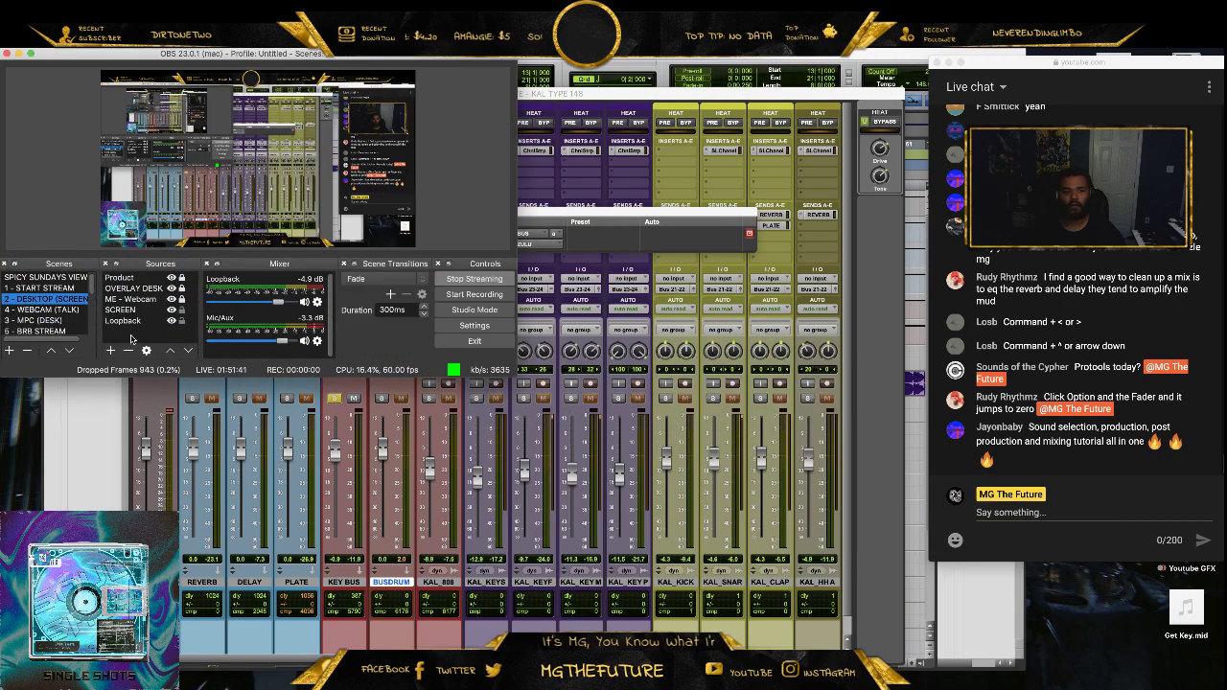
click(43, 320)
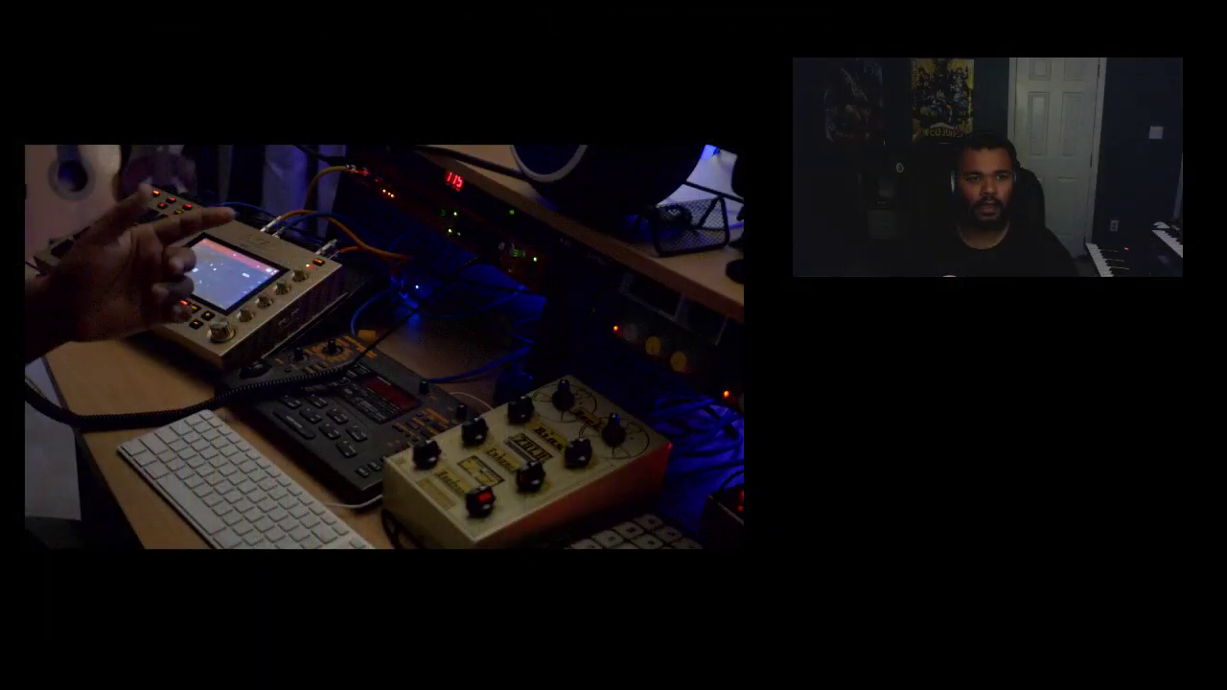
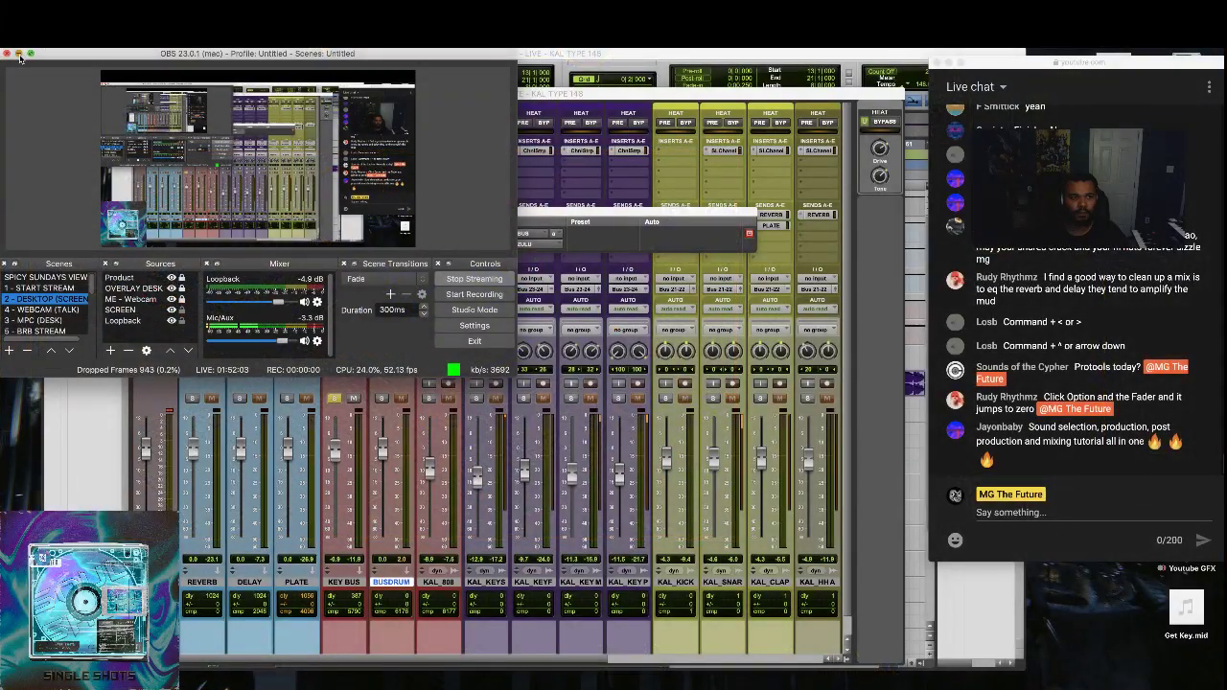
click(19, 53)
- Remove the ZULU insert from KEY BUS, unsolo the track, and stop playback
click(330, 151)
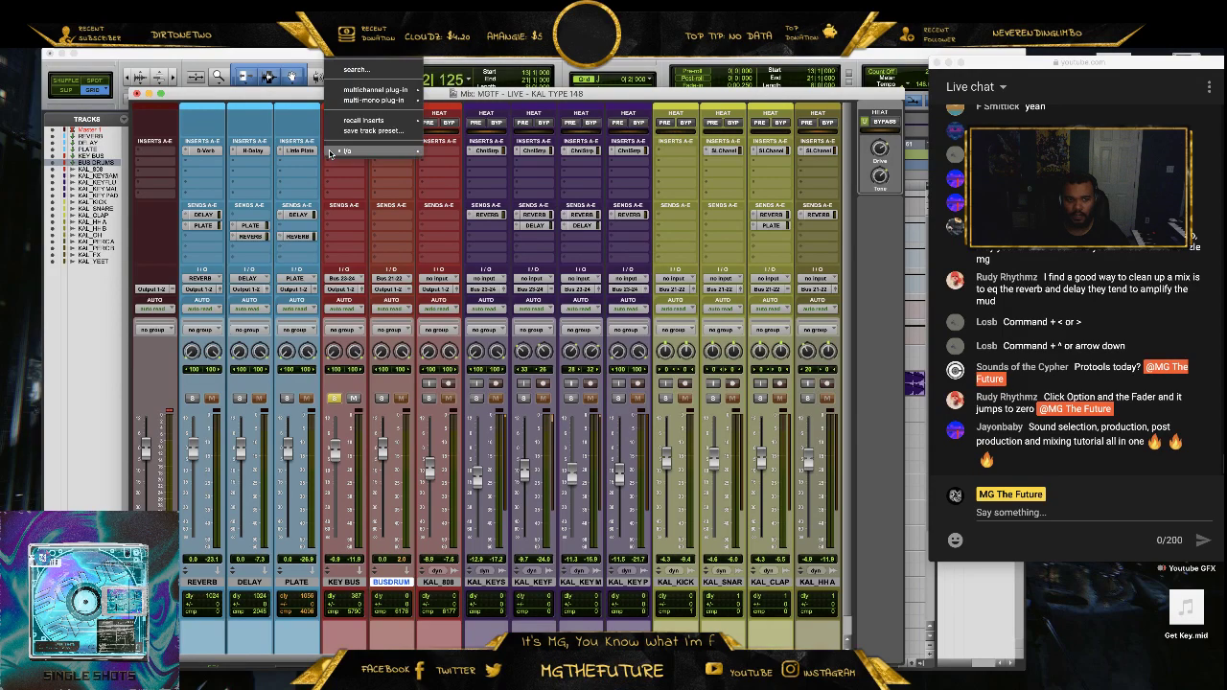
click(351, 50)
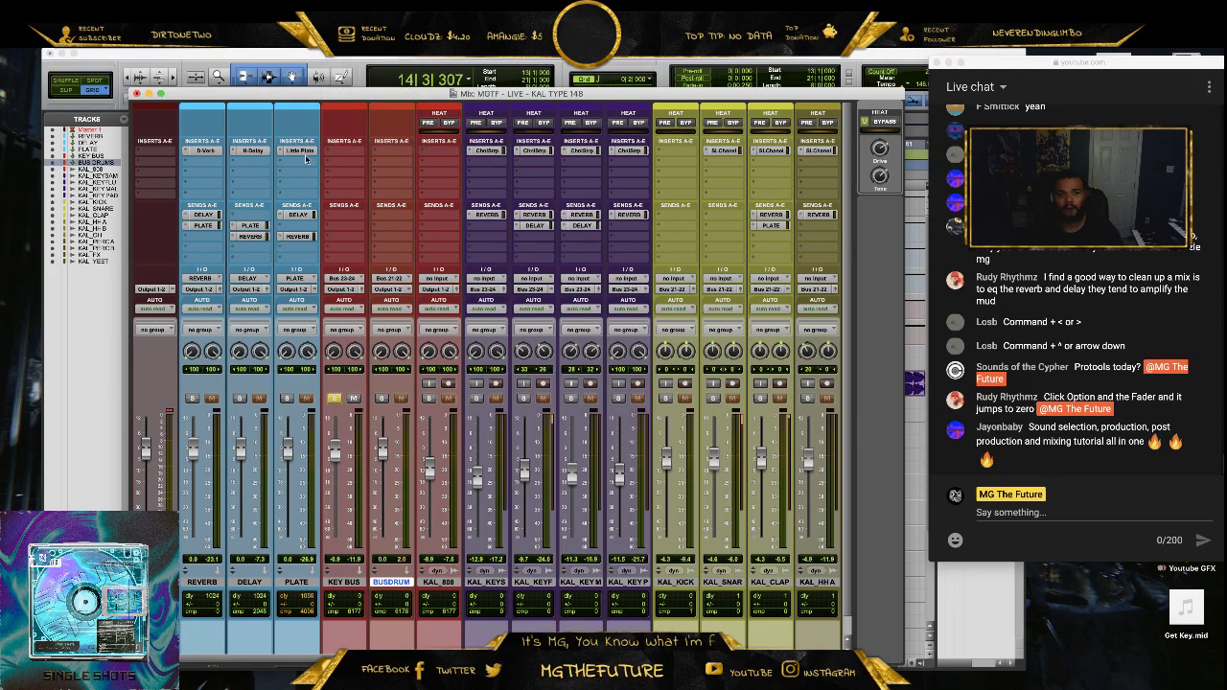
click(334, 398)
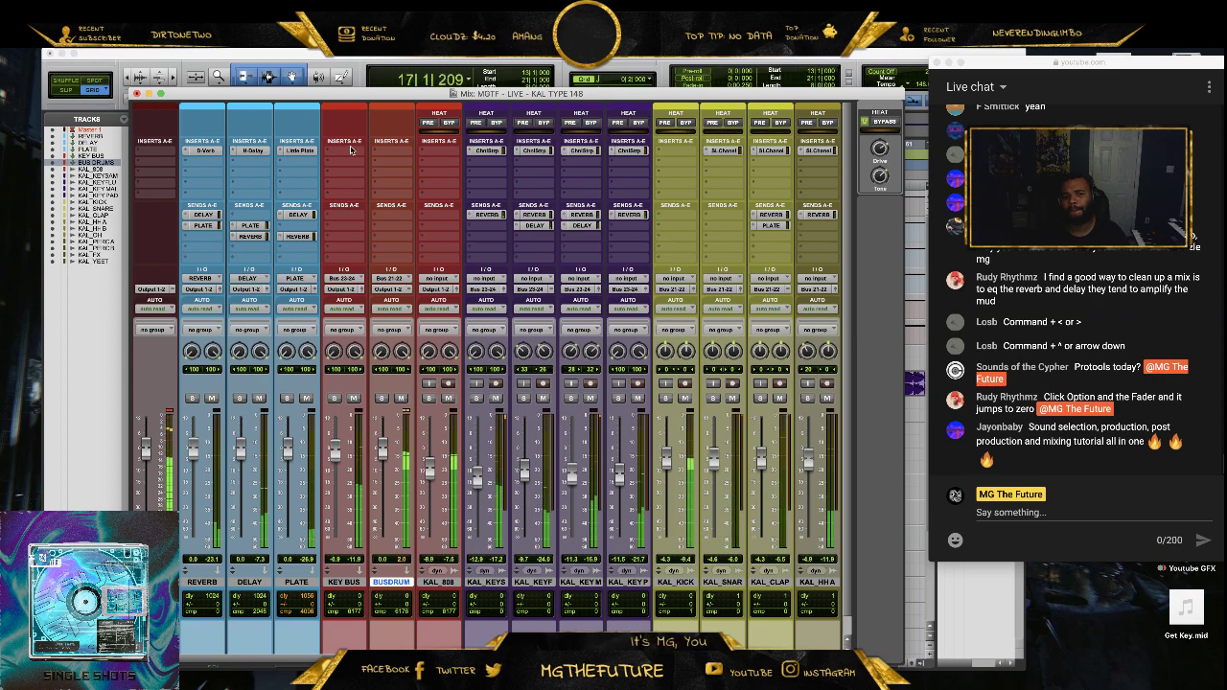
key(space)
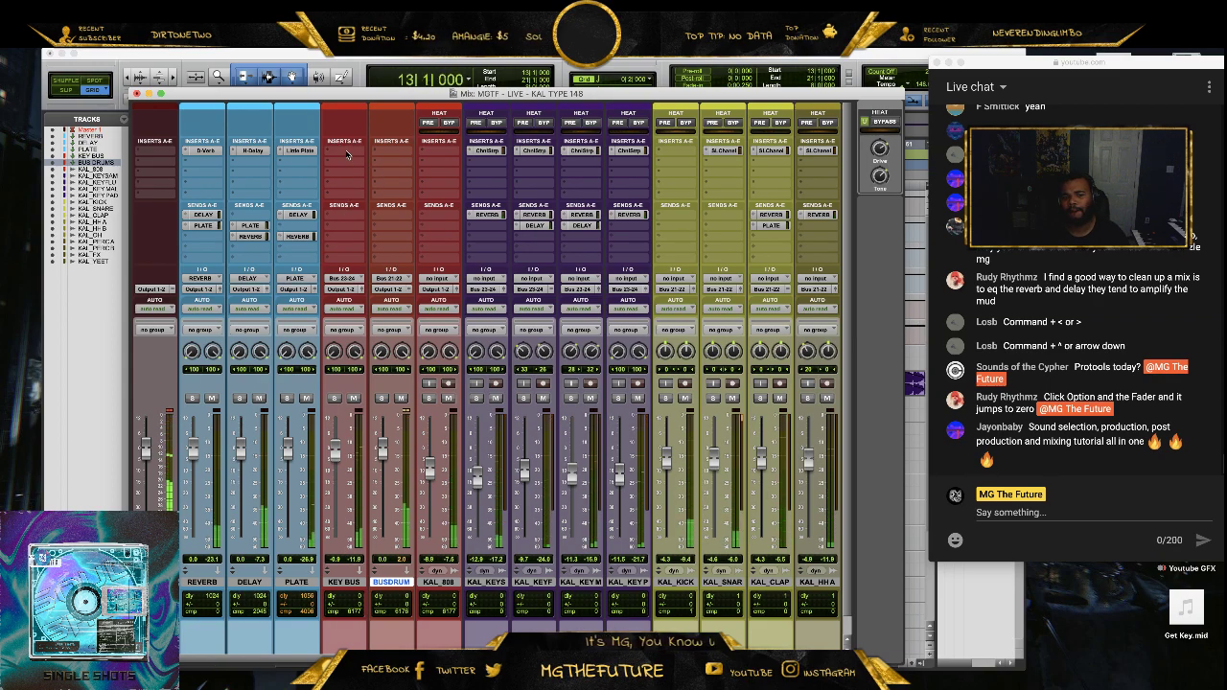
- Reassign the ZULU stereo hardware insert to the first insert slot of KEY BUS
click(347, 155)
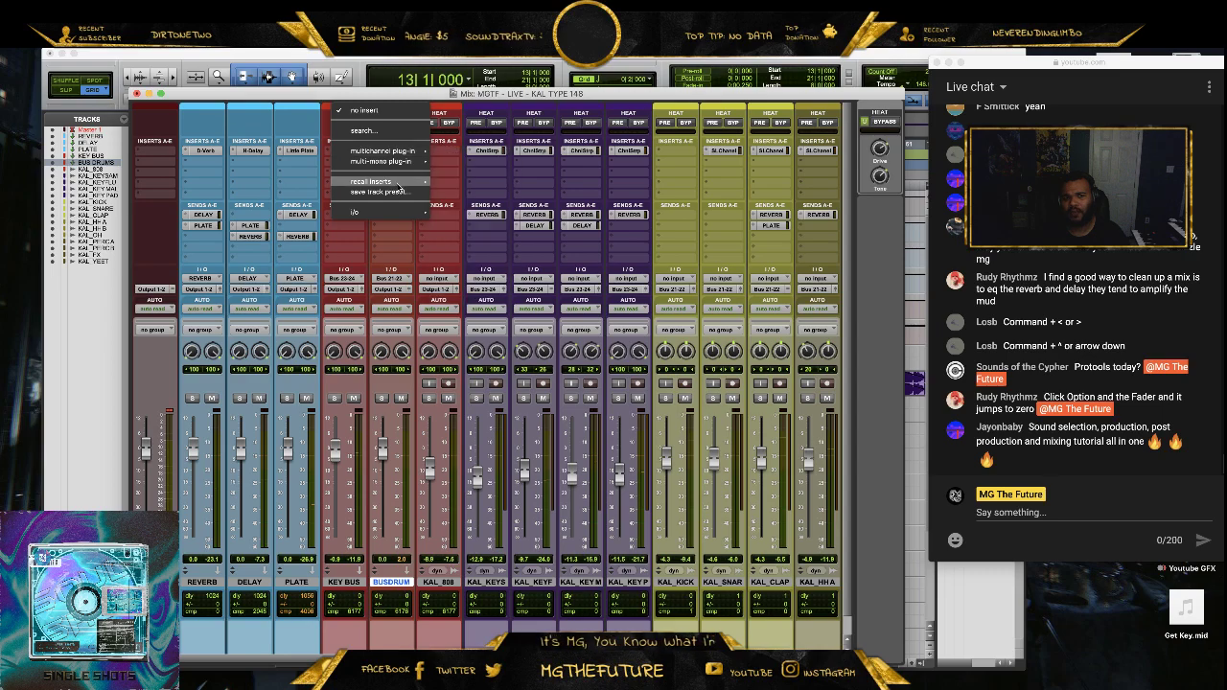
mouse_move(392, 212)
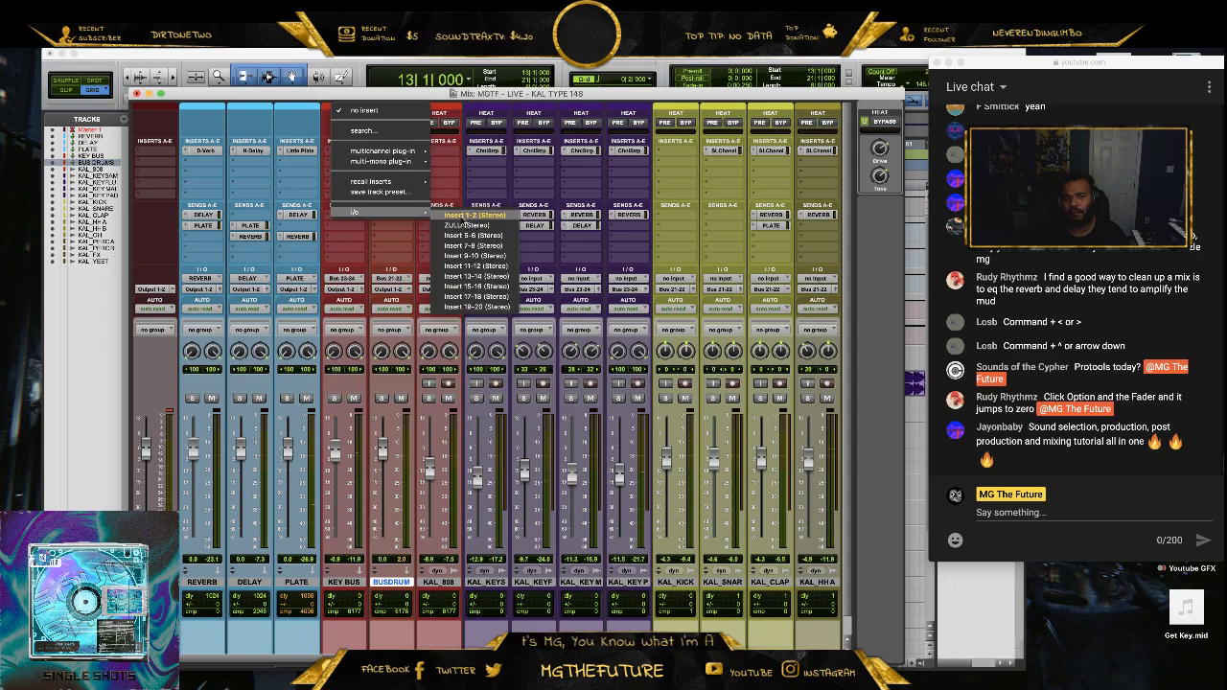
click(465, 225)
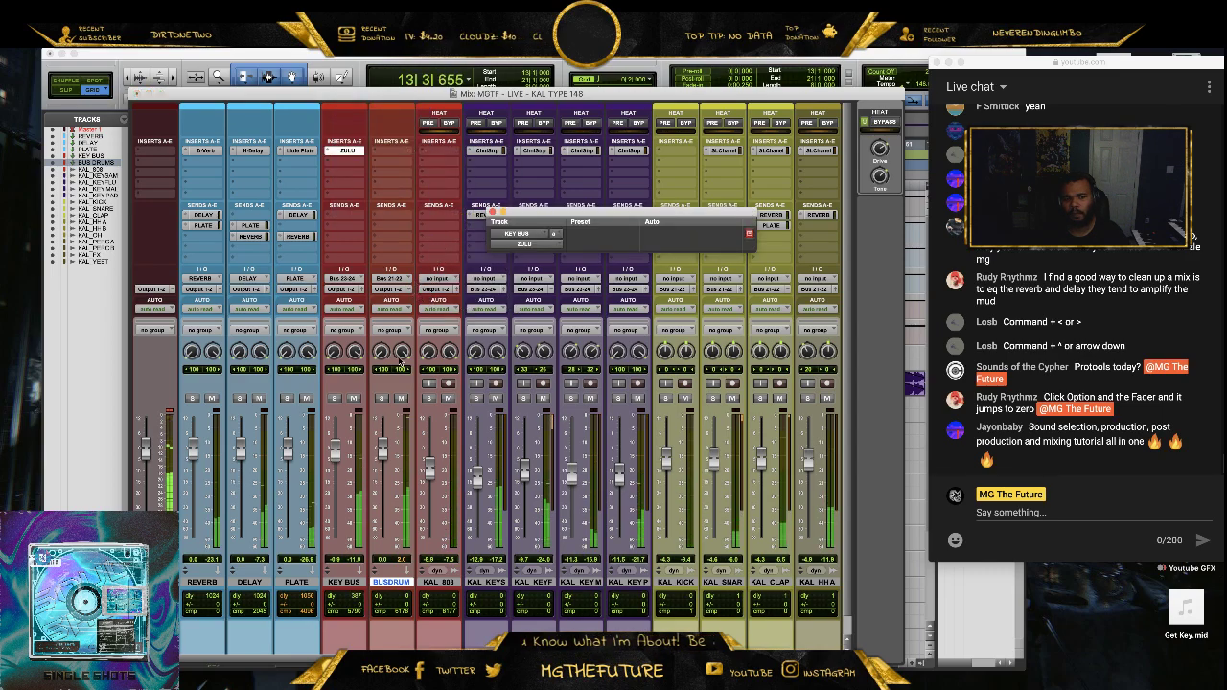
- Audition ZULU with BUS DRUMS and KAL_808 muted while showing the MPC (DESK) scene in OBS, and unmute both tracks
click(400, 398)
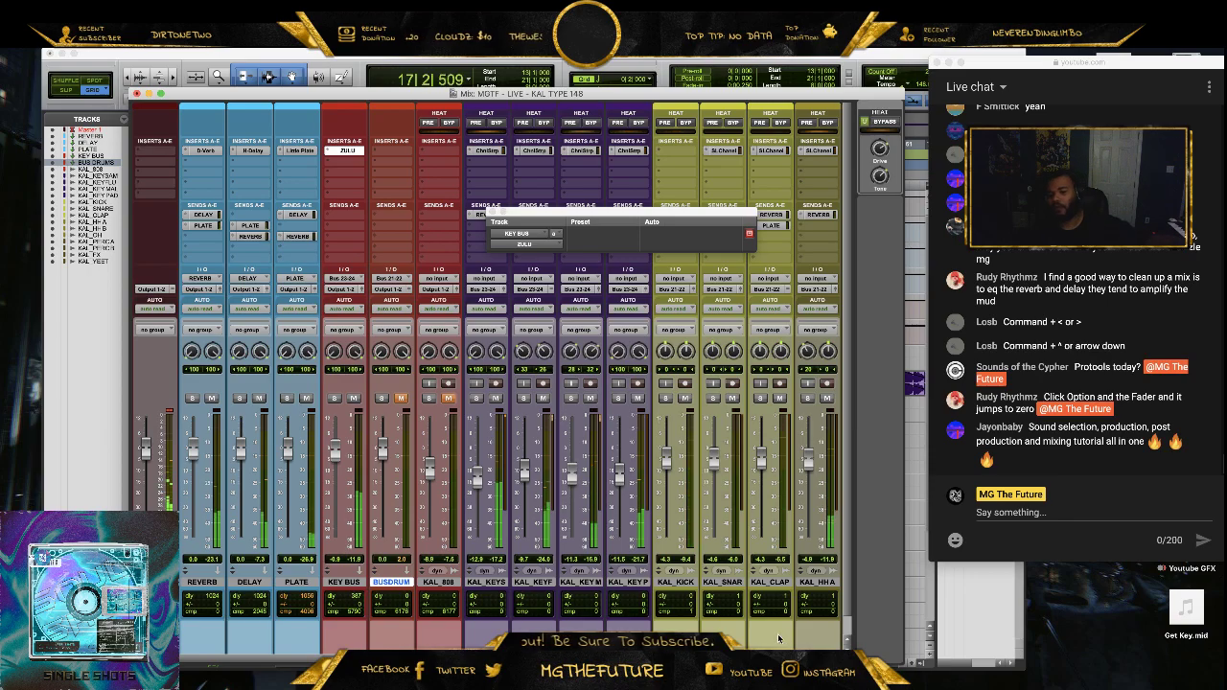
click(1155, 683)
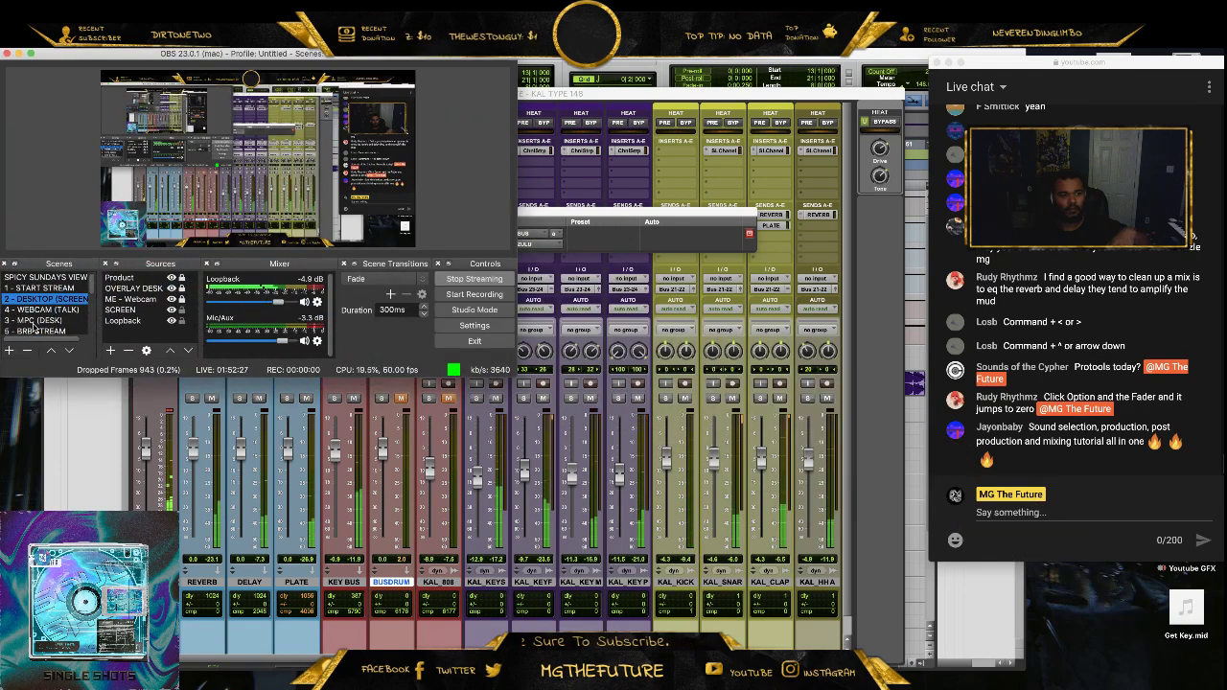
click(34, 322)
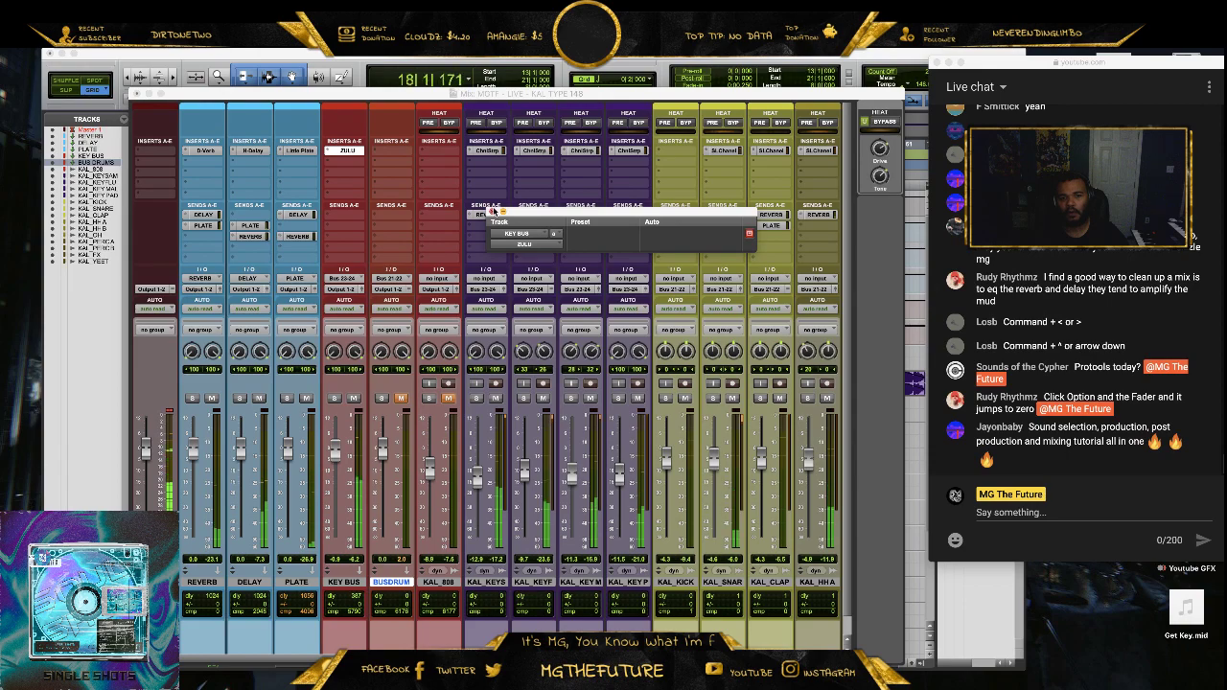
click(401, 397)
click(447, 399)
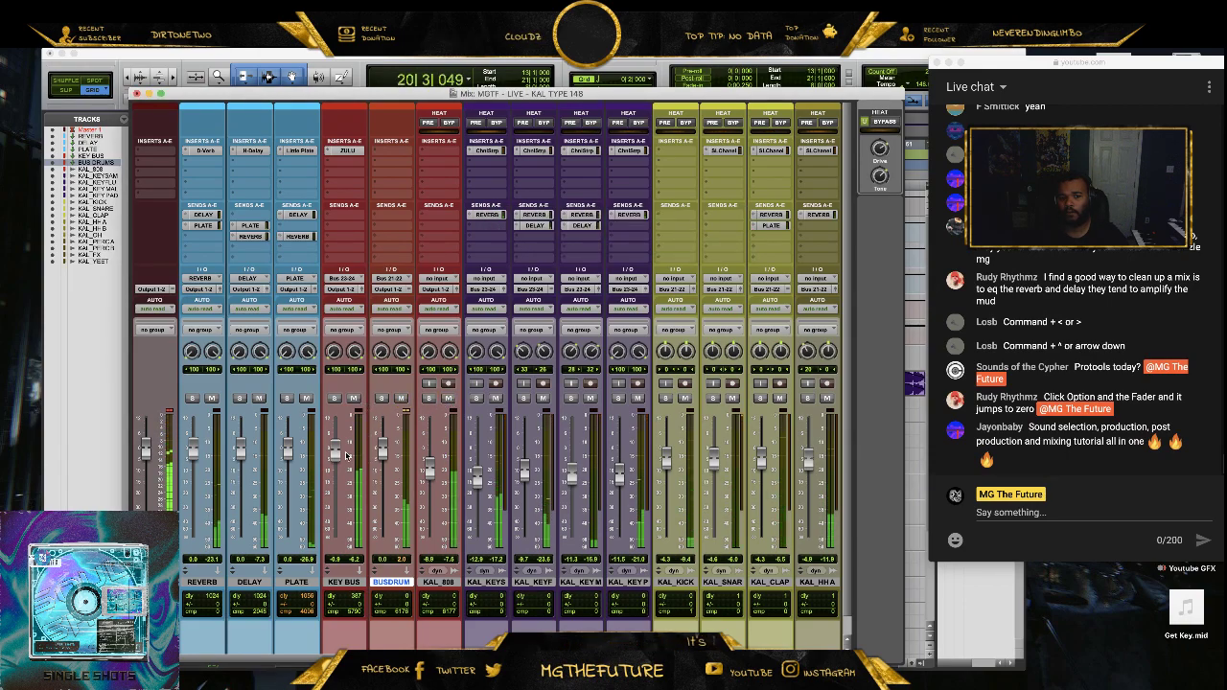
- Lower the KEY BUS and KAL_YEET faders slightly during playback to rebalance them against the mix
drag(346, 455, 339, 457)
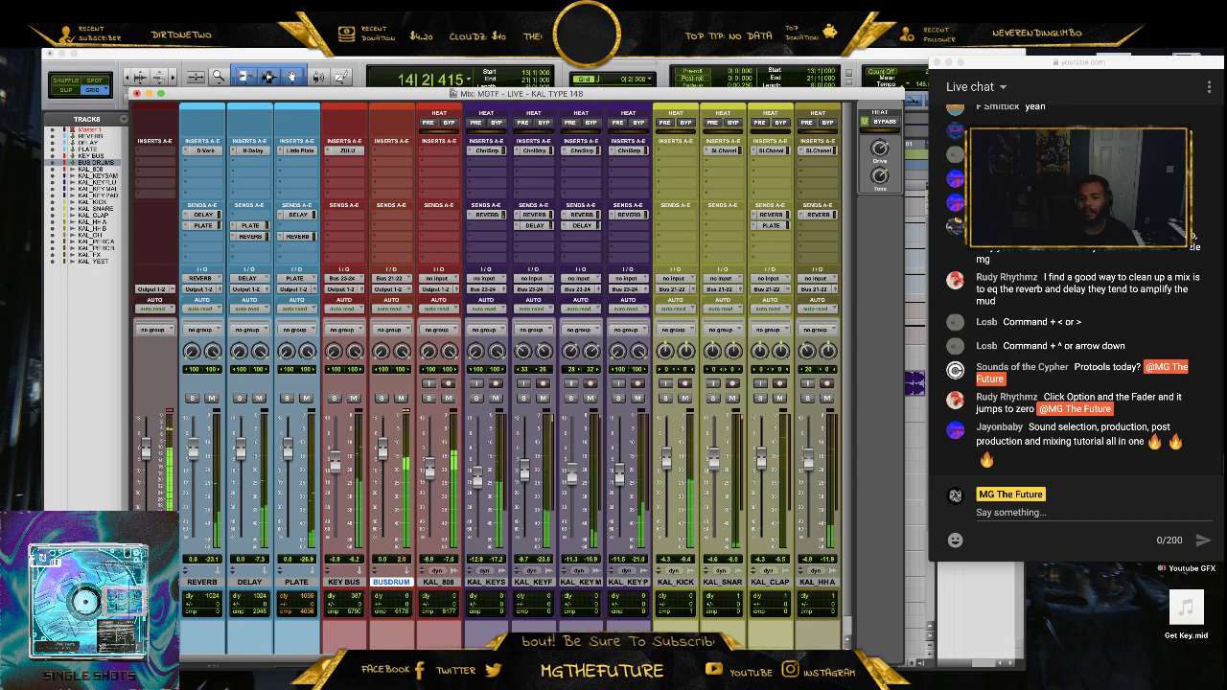
scroll(487, 383, right, 7)
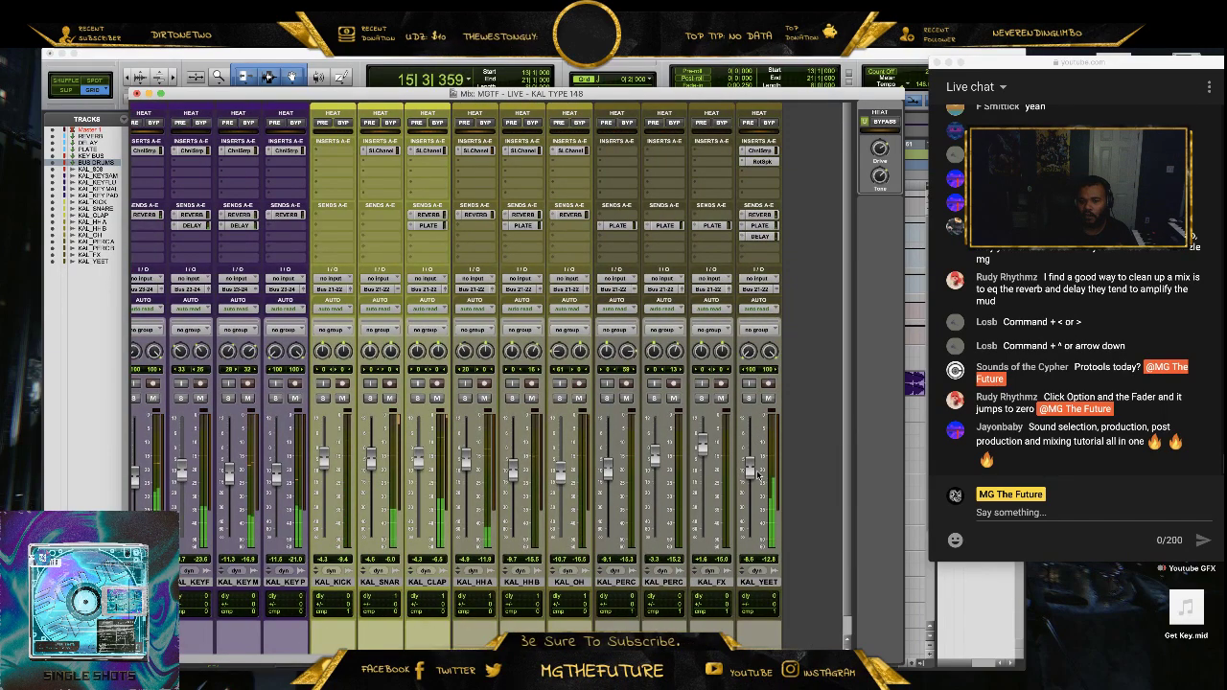
drag(758, 474, 754, 479)
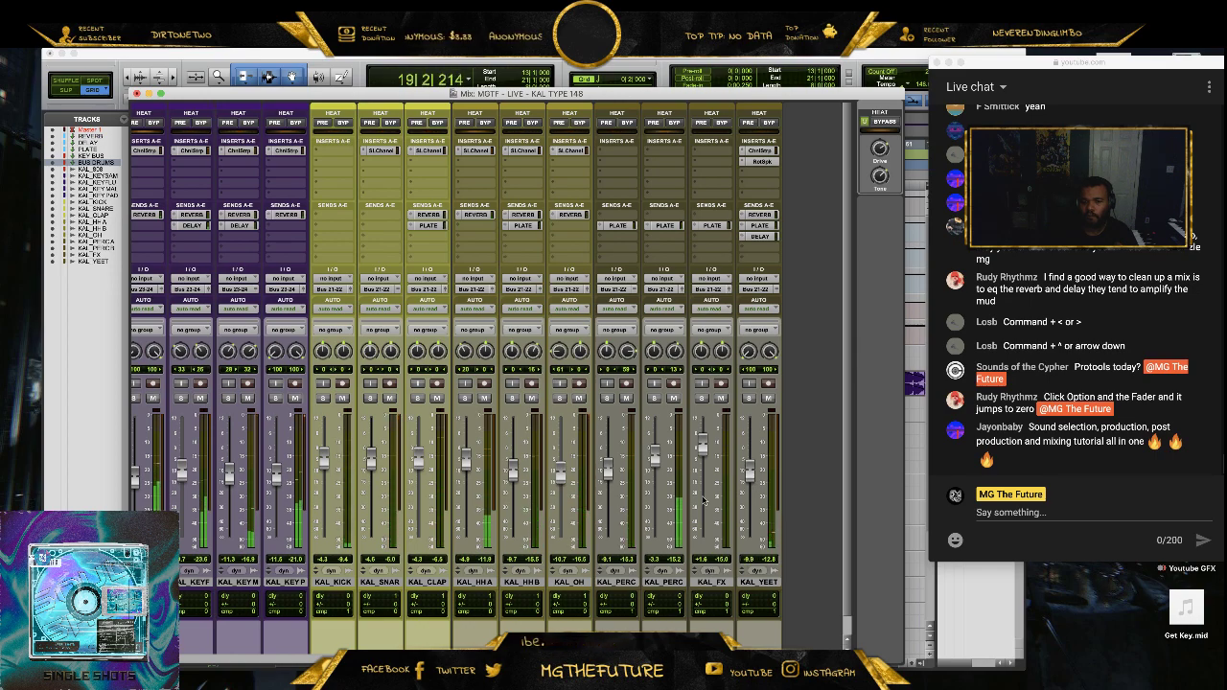
- Raise the KAL_OH, KAL_PERC and KAL_KEYS faders slightly to fine-tune the balance, and stop playback
drag(506, 657, 412, 656)
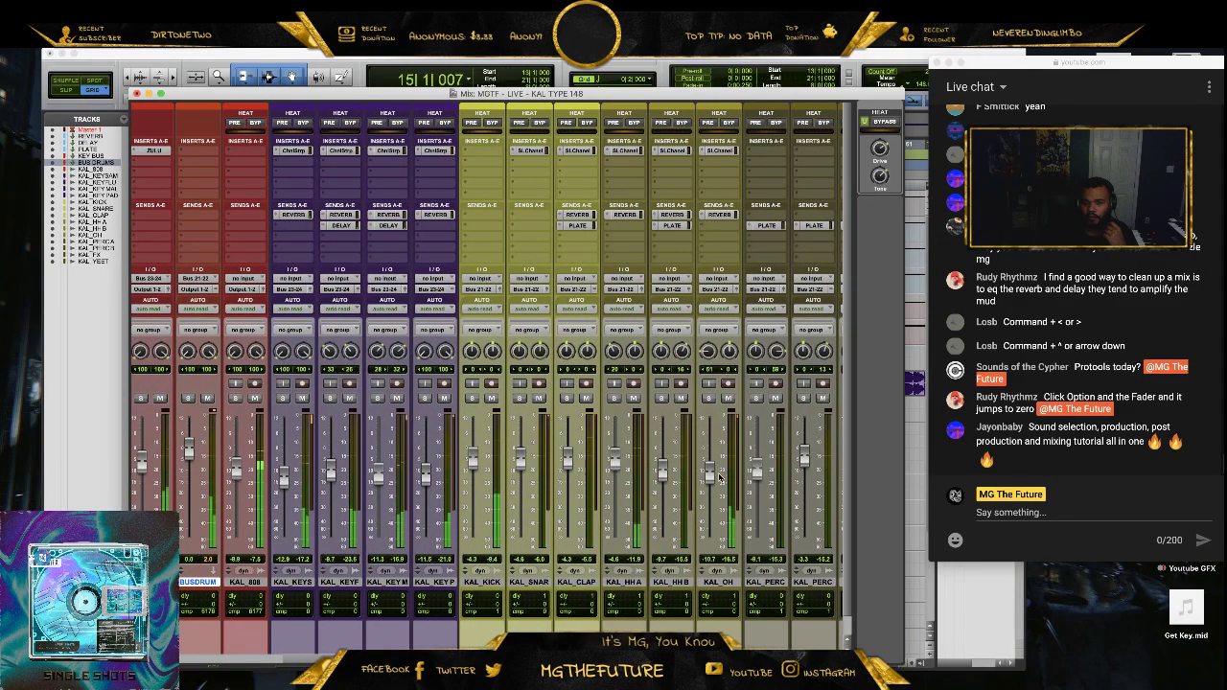
drag(712, 477, 756, 471)
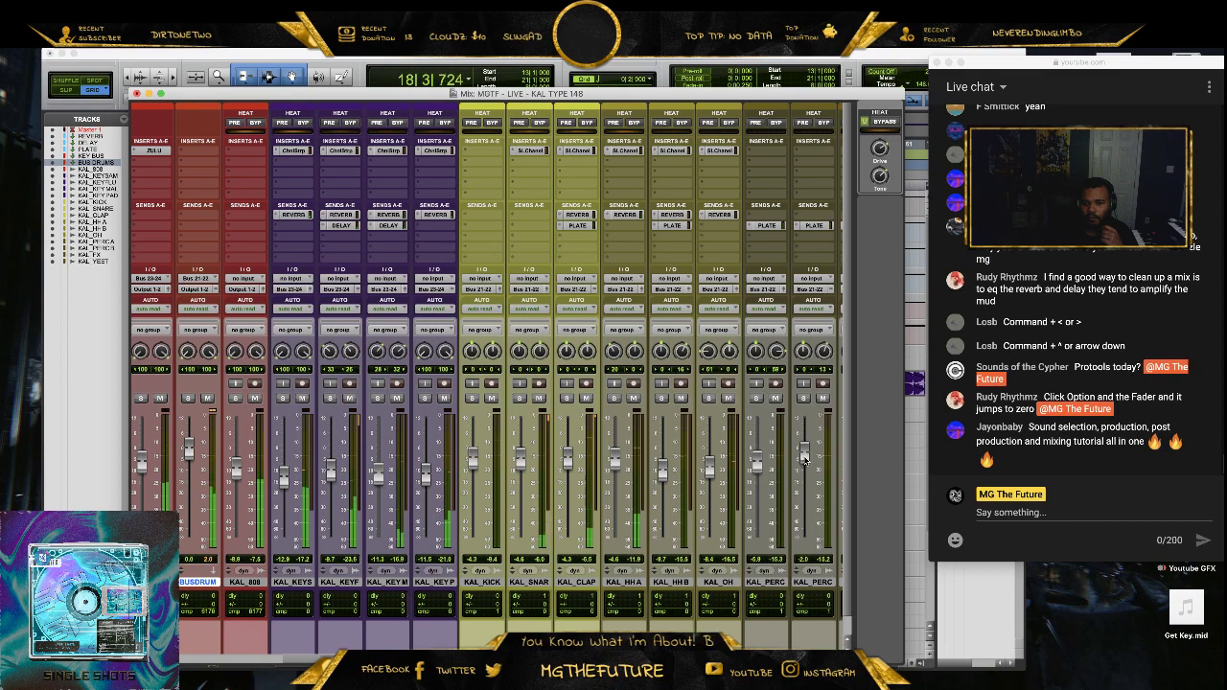
scroll(542, 527, left, 5)
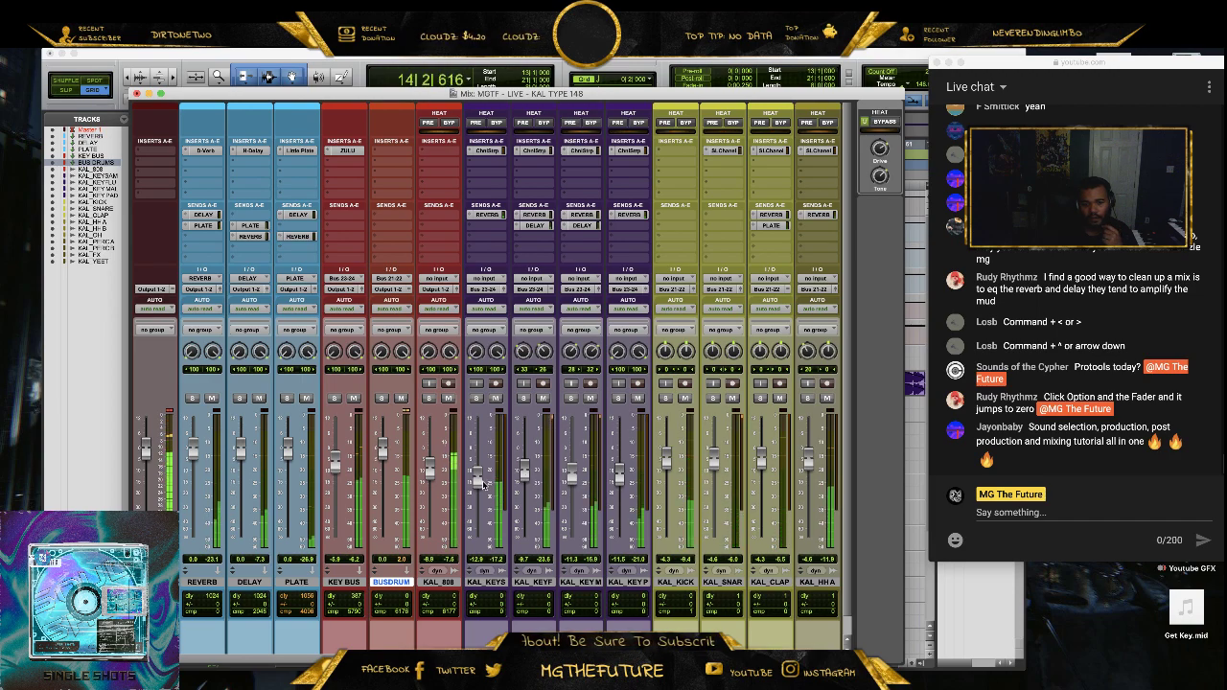
drag(477, 484, 481, 476)
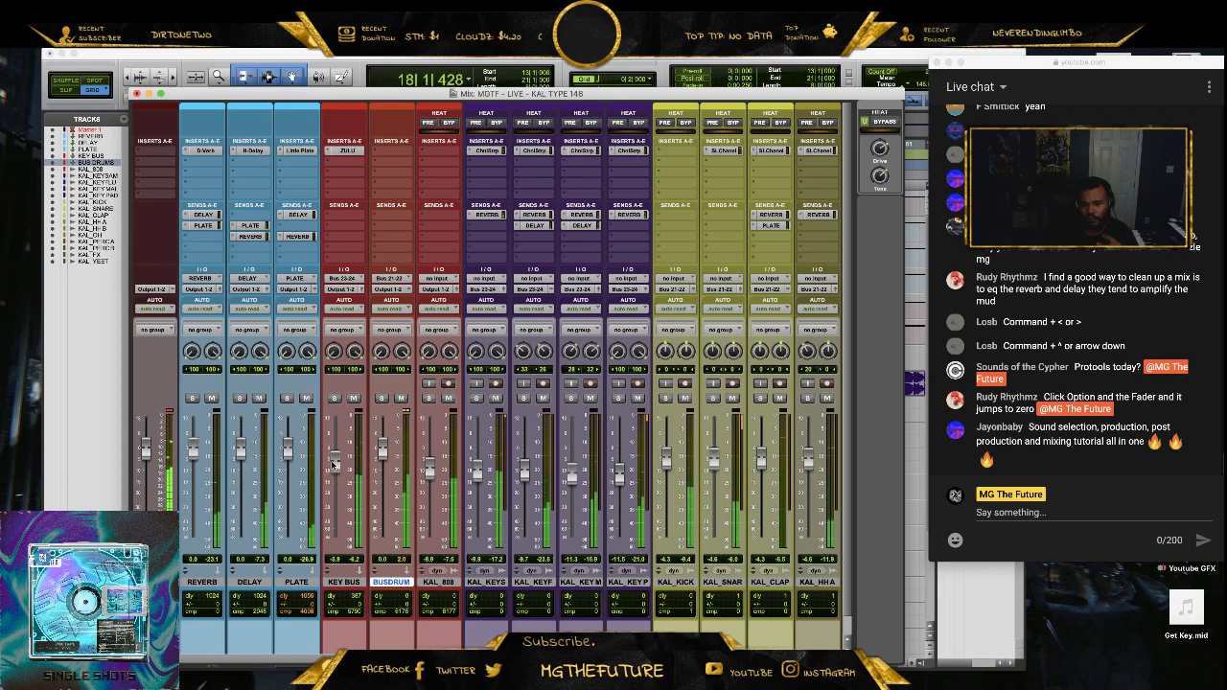
key(space)
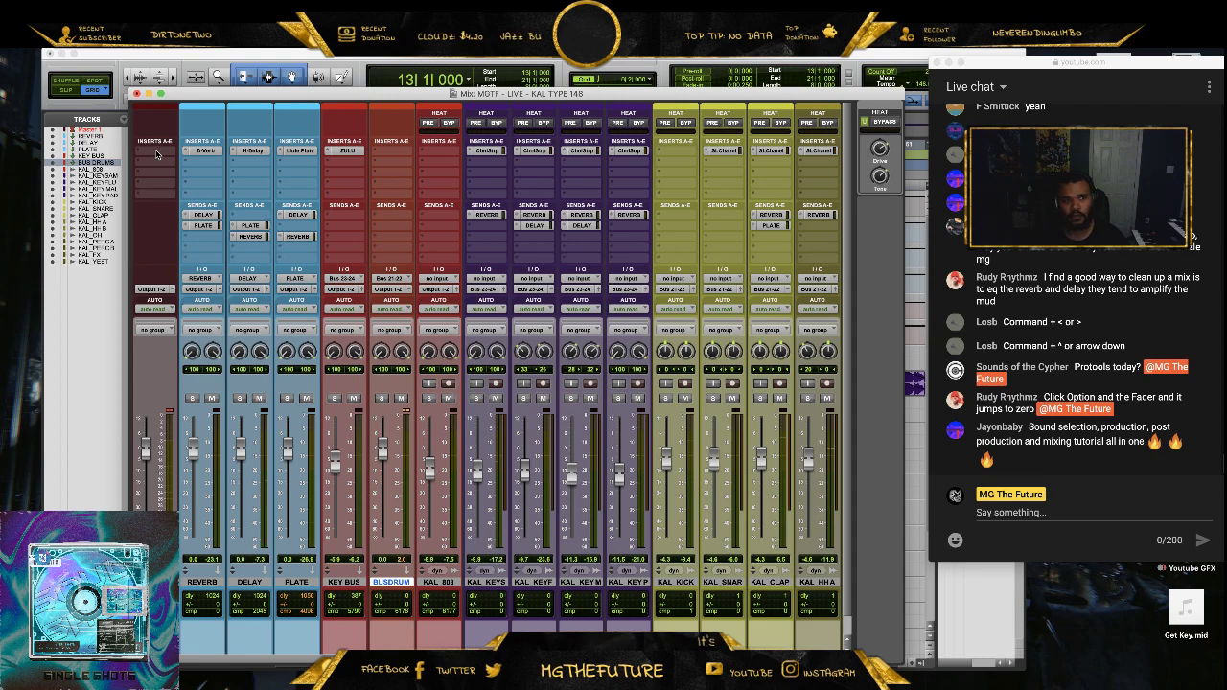
- Insert the multichannel Ozone 9 Dynamic EQ plug-in in the first insert slot of Master 1 and play the beat
click(156, 153)
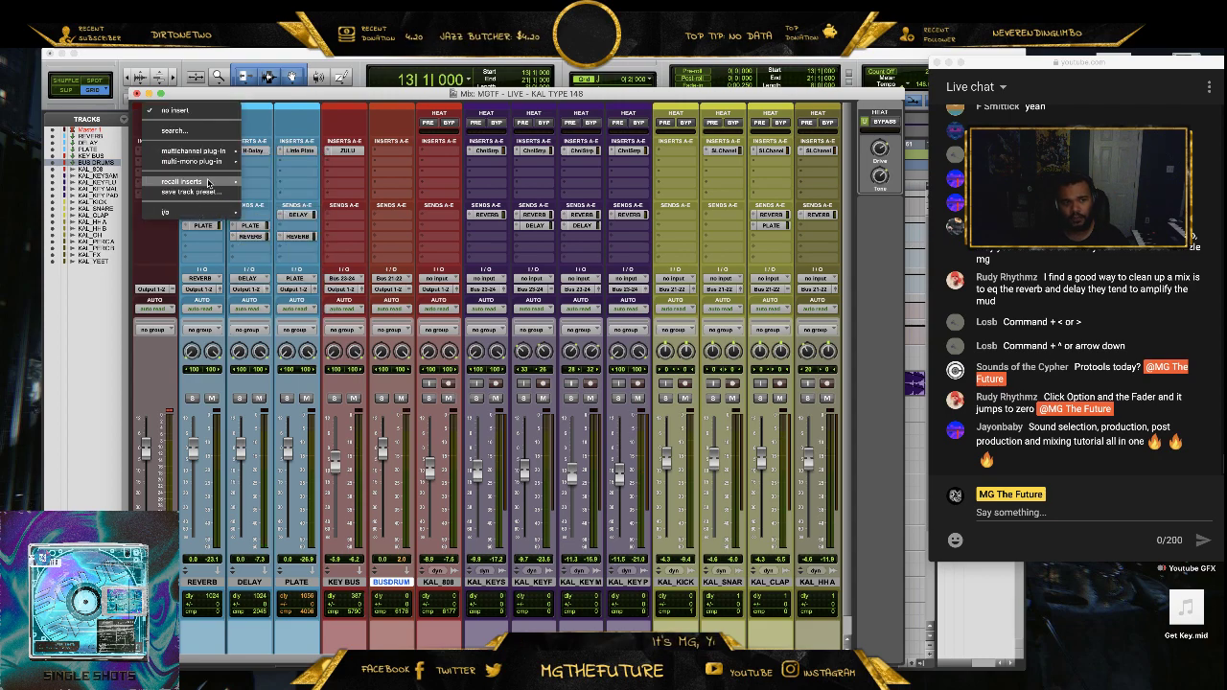
mouse_move(215, 156)
mouse_move(287, 164)
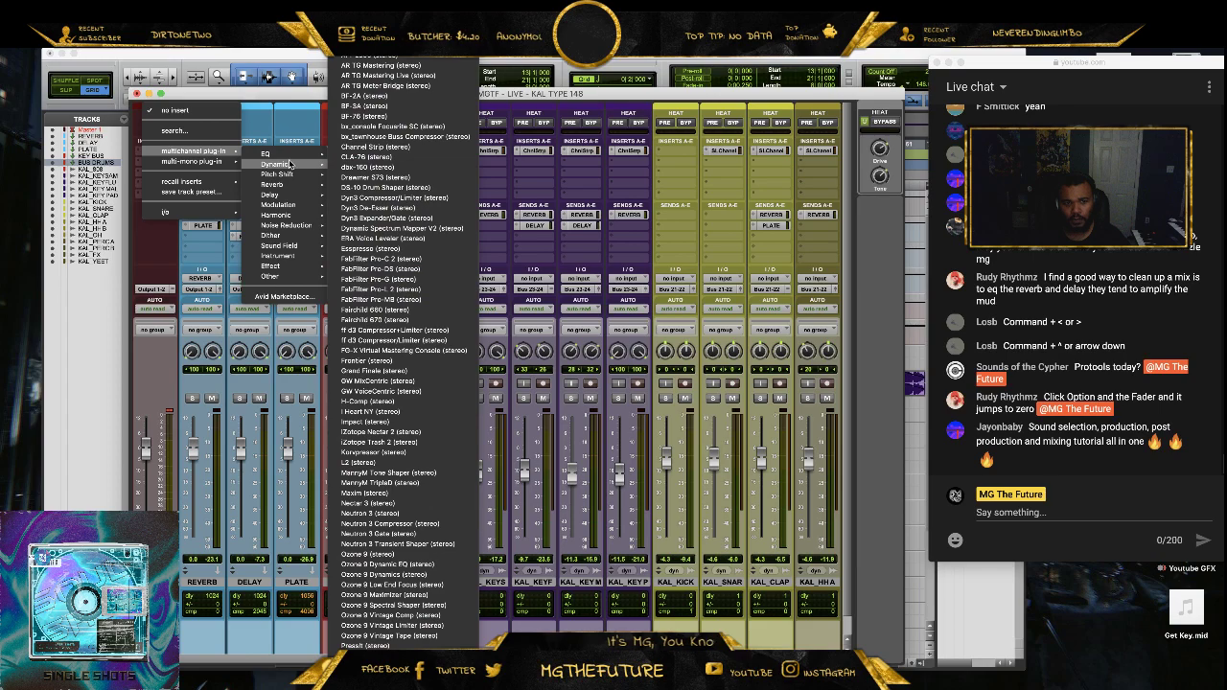
scroll(421, 246, down, 1)
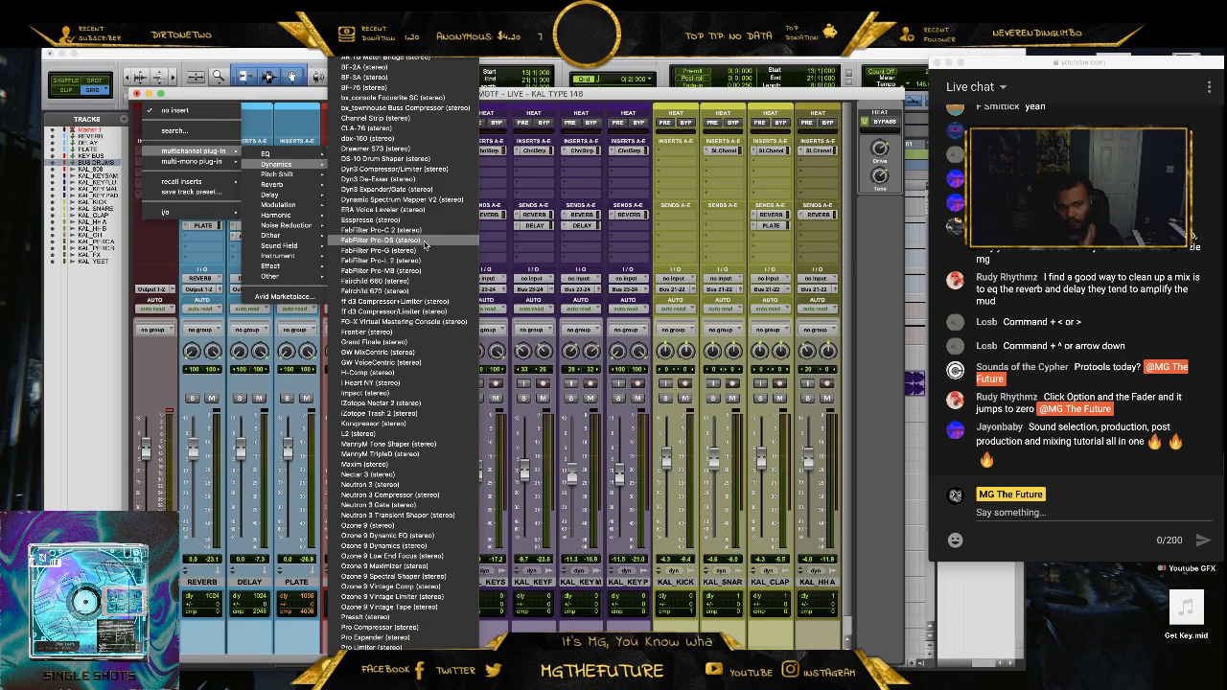
scroll(424, 247, up, 3)
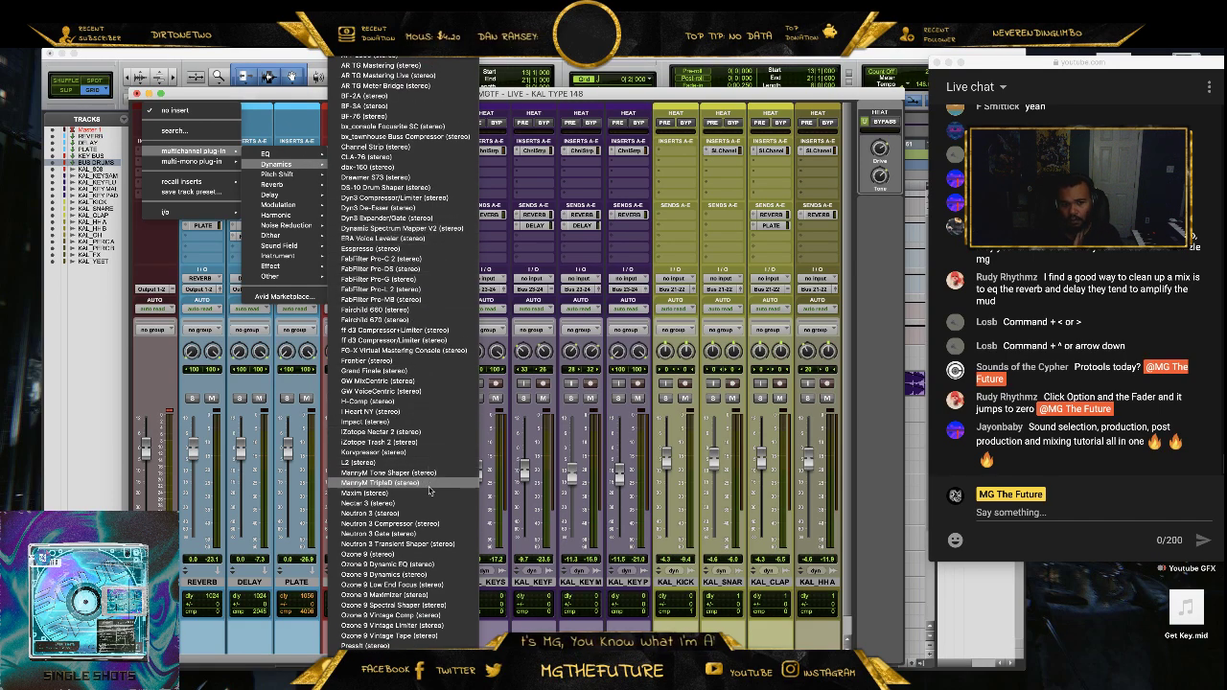
click(419, 566)
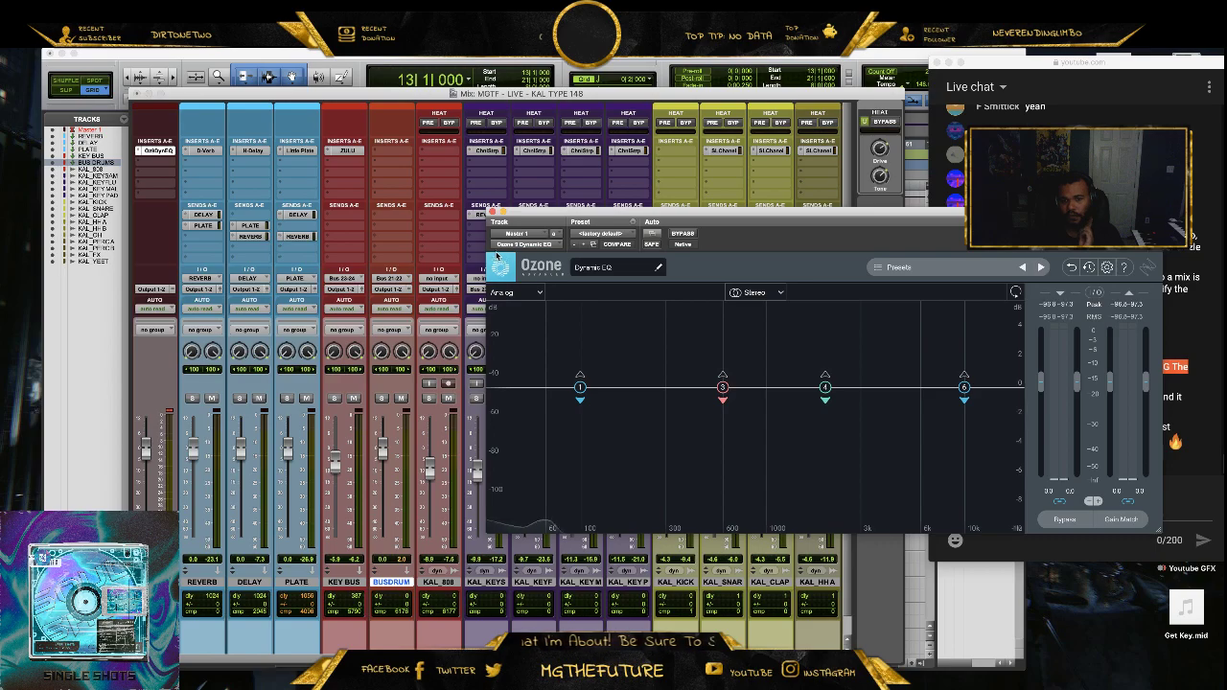
drag(858, 212, 605, 151)
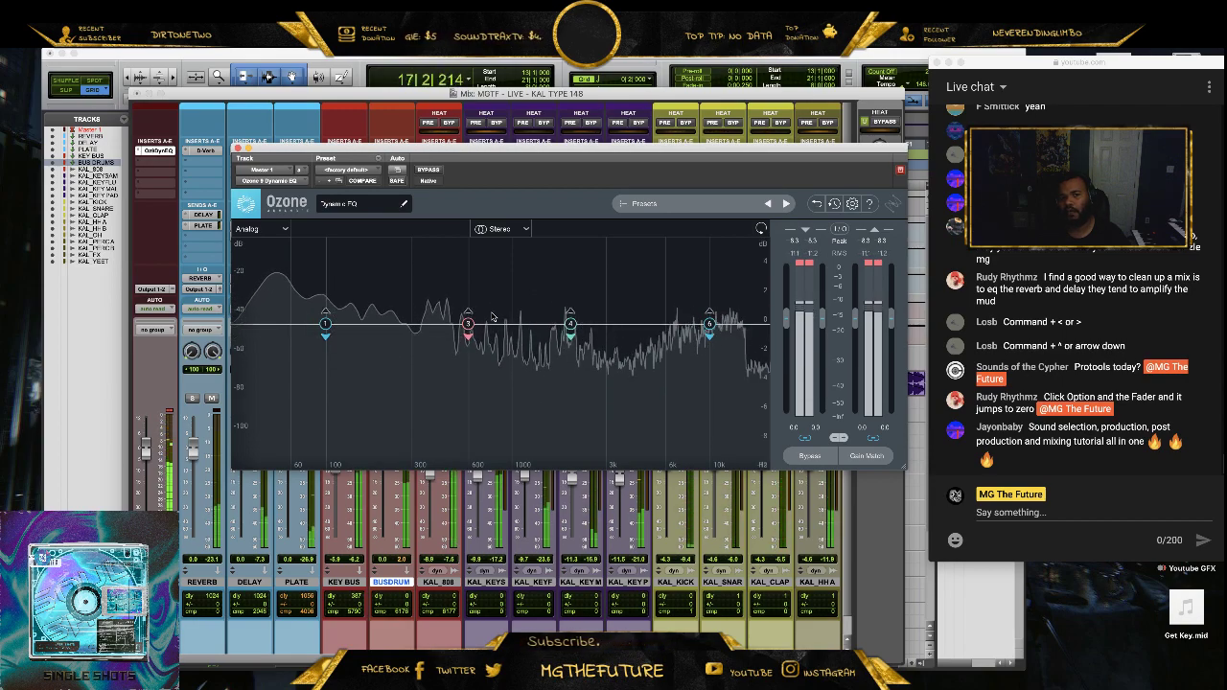
- Audition the Dynamic EQ presets during playback, load High End Presence, and close the preset manager and plug-in window
click(636, 204)
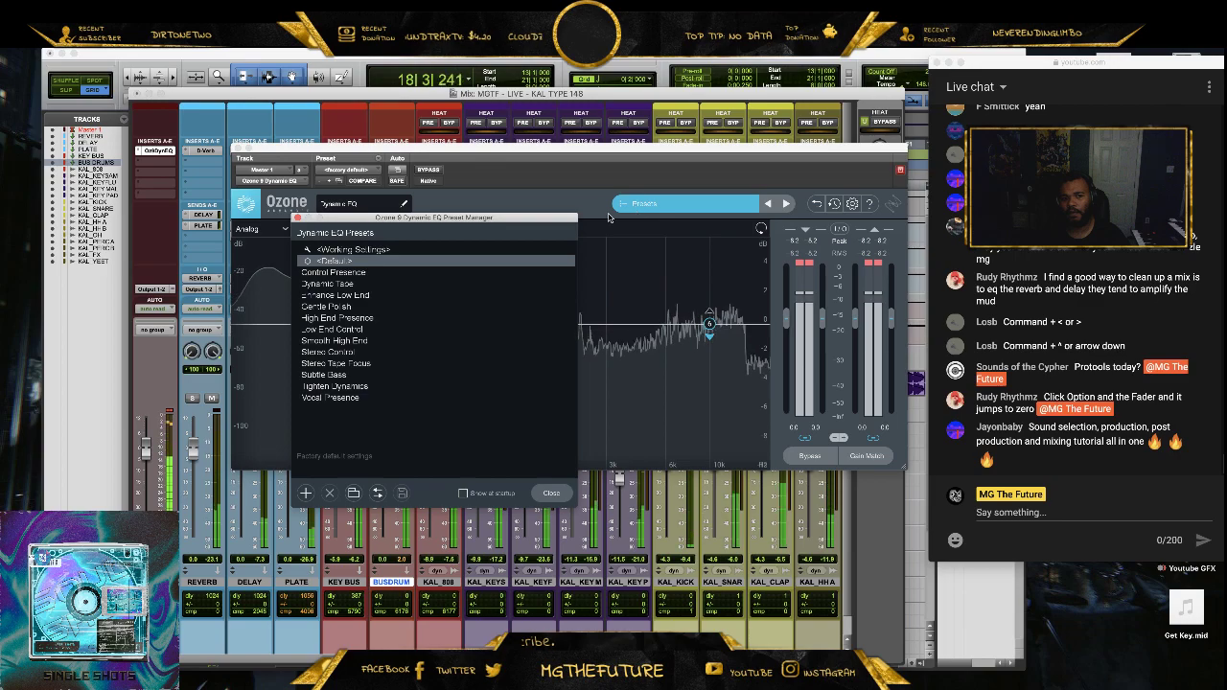
click(350, 318)
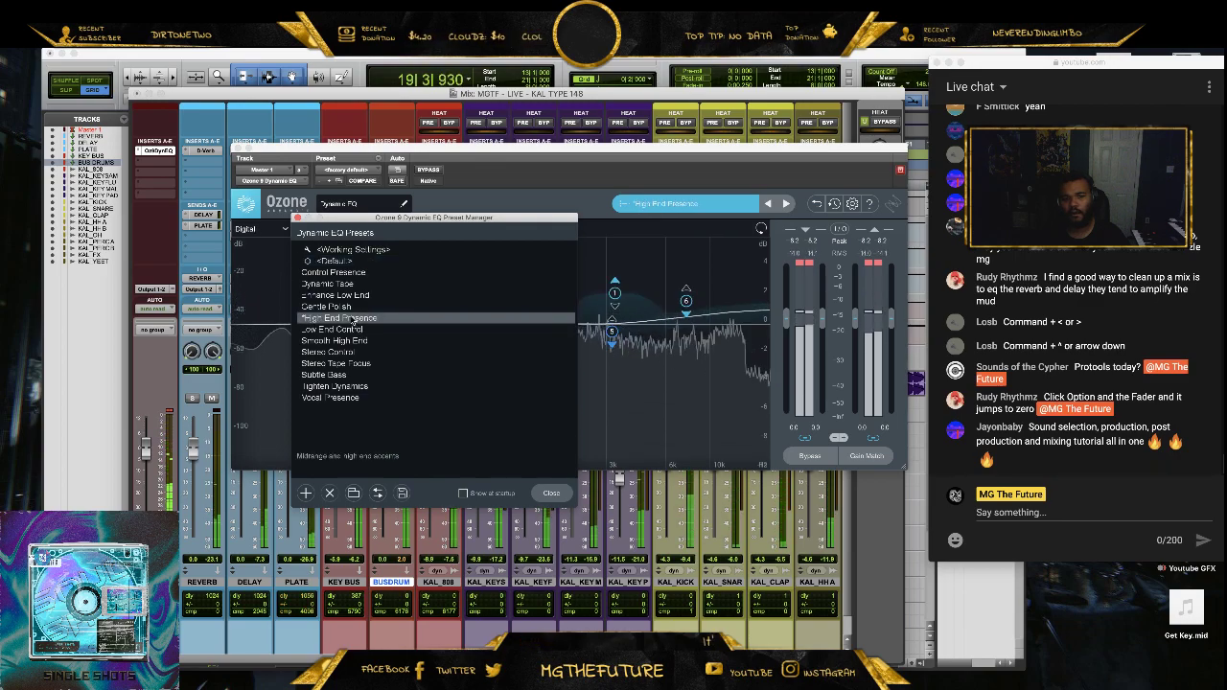
click(347, 351)
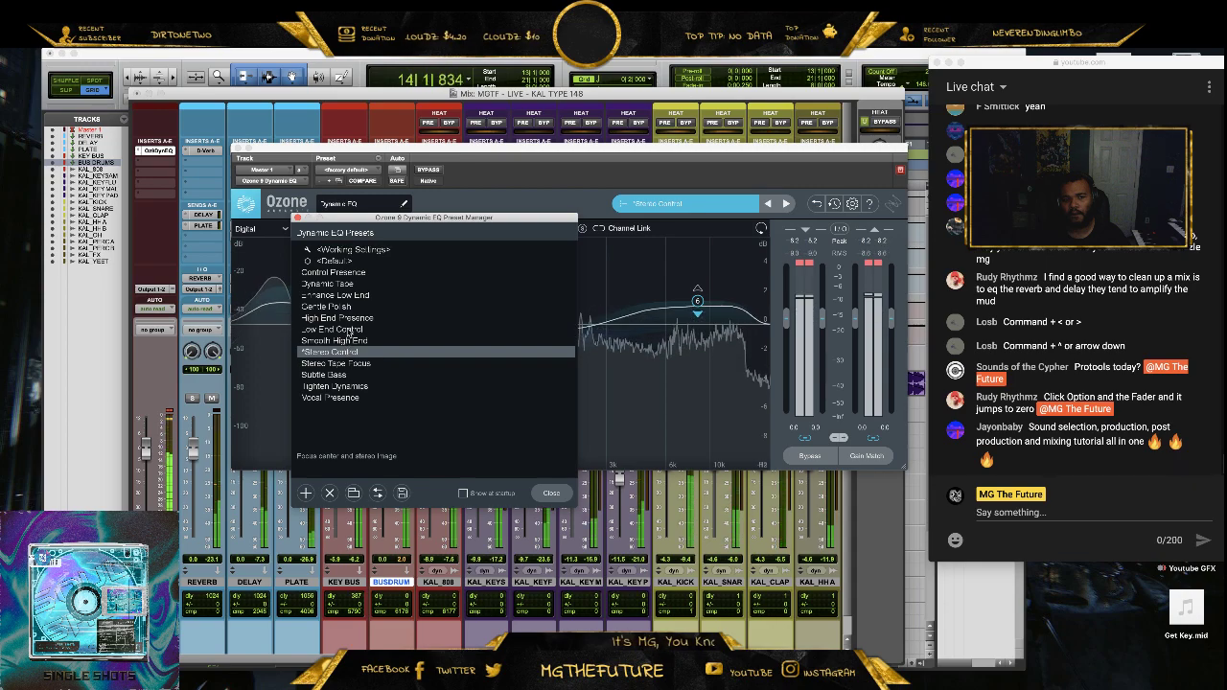
click(348, 330)
key(Up)
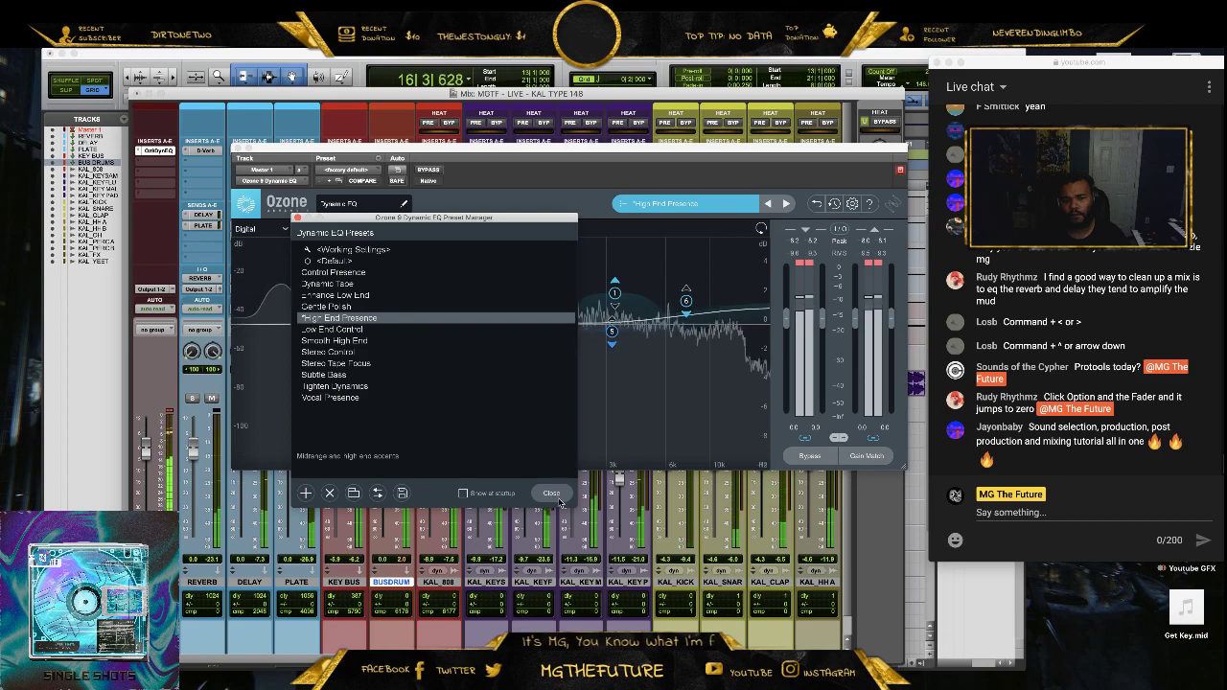
click(298, 218)
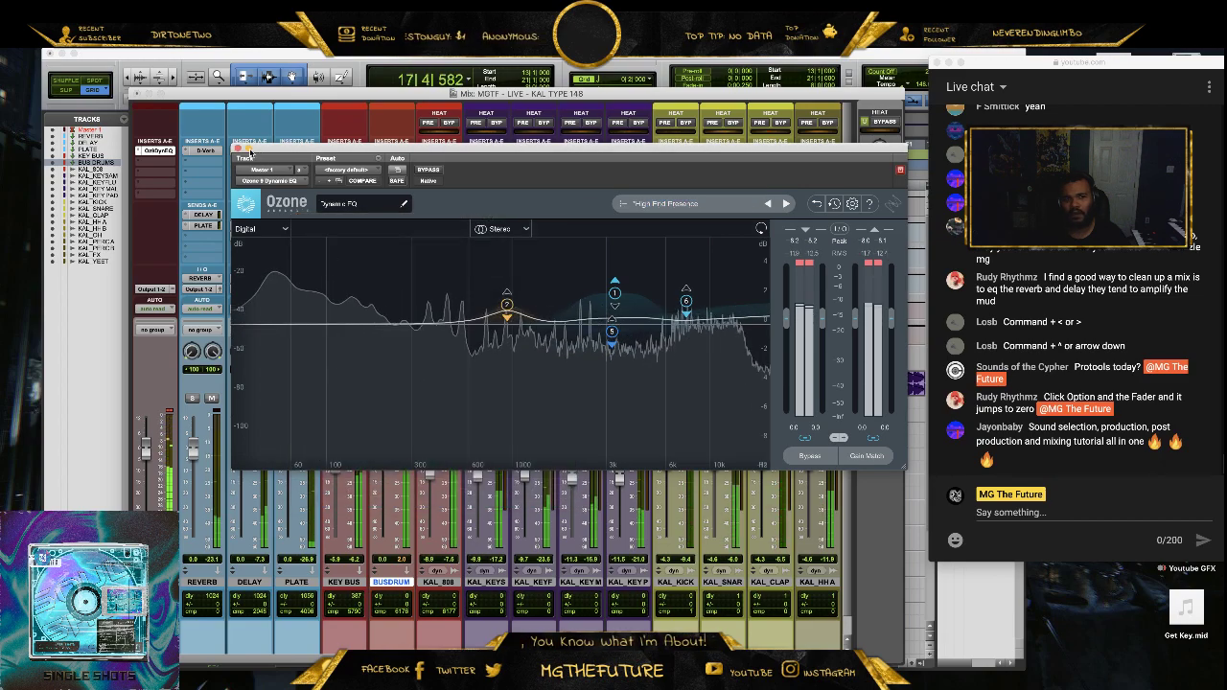
click(153, 151)
- Insert the Frontier stereo limiter in the second insert slot of Master 1 and close its window
click(154, 163)
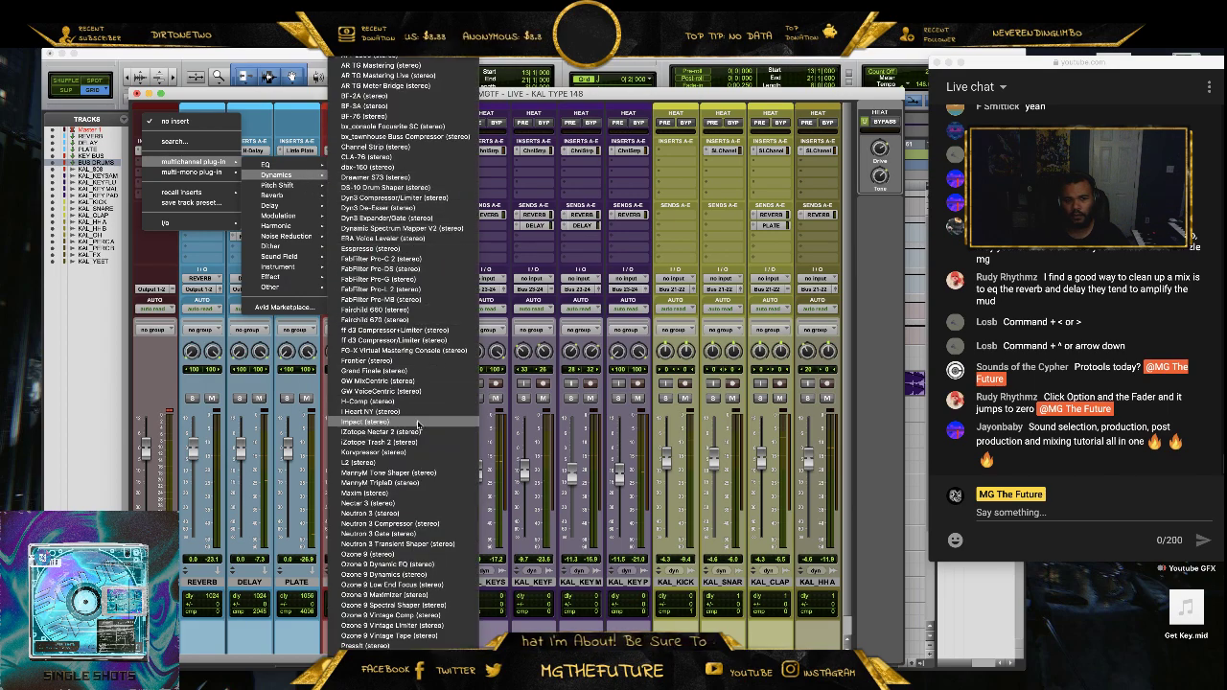
click(414, 363)
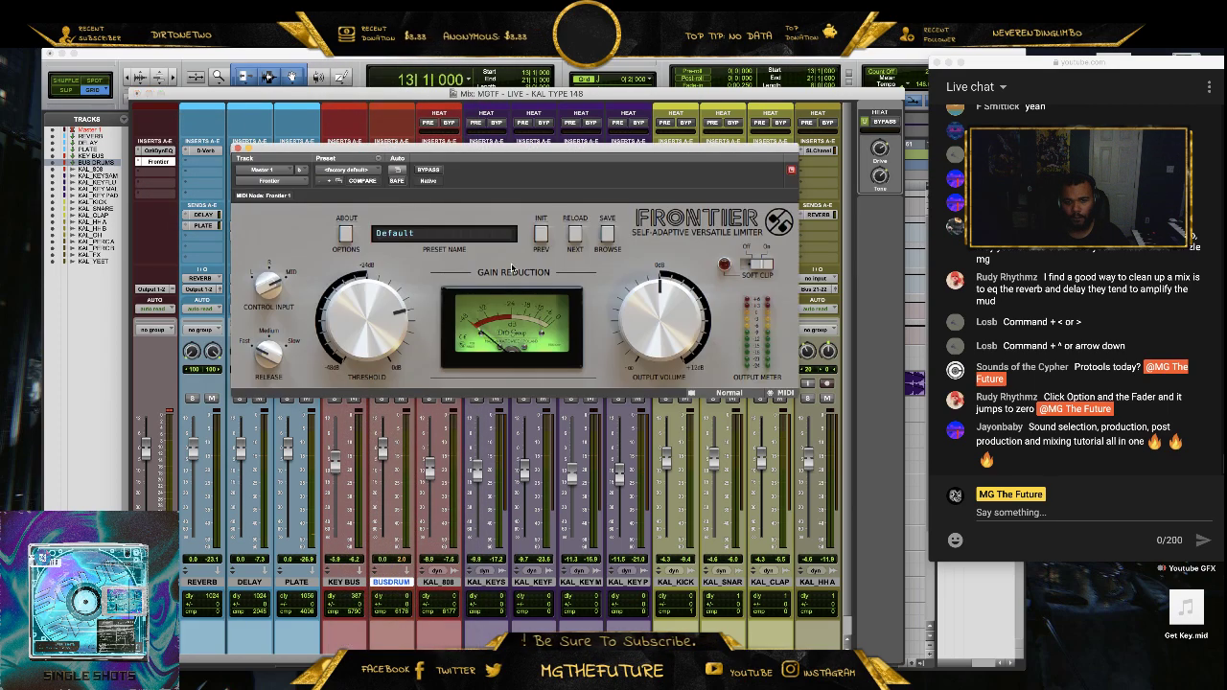
click(239, 149)
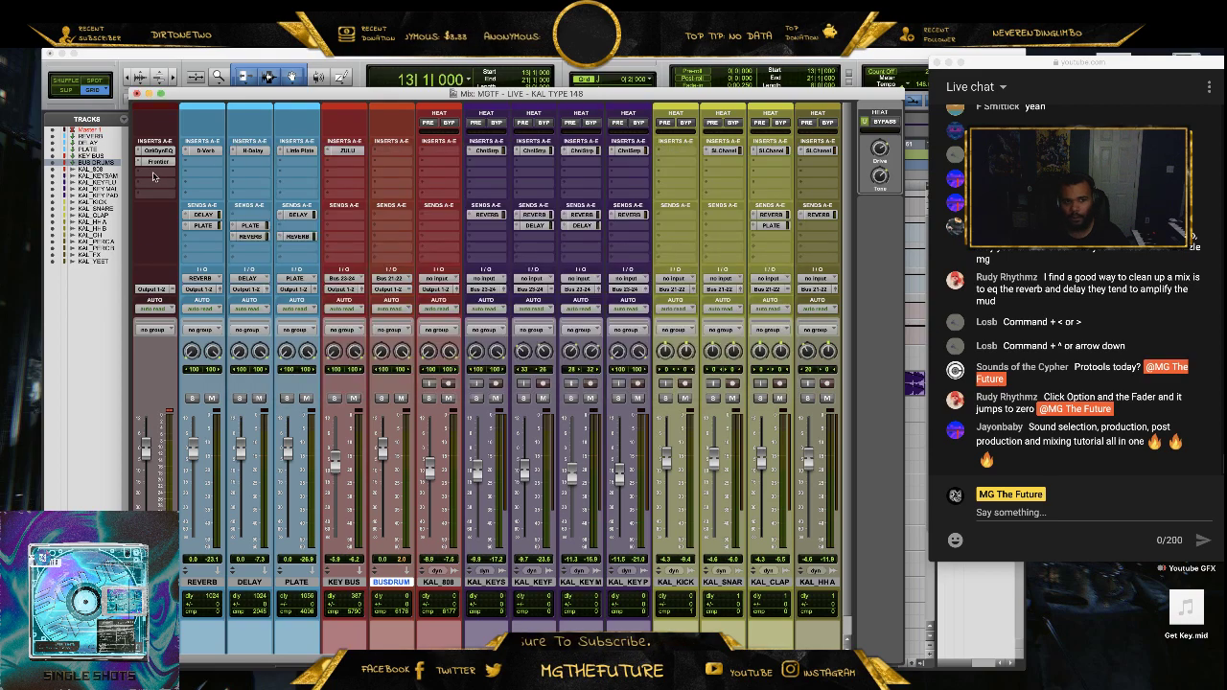
- Insert the stereo FG-X Virtual Mastering Console in the third insert slot of Master 1
click(154, 175)
mouse_move(196, 173)
mouse_move(278, 185)
scroll(467, 249, down, 1)
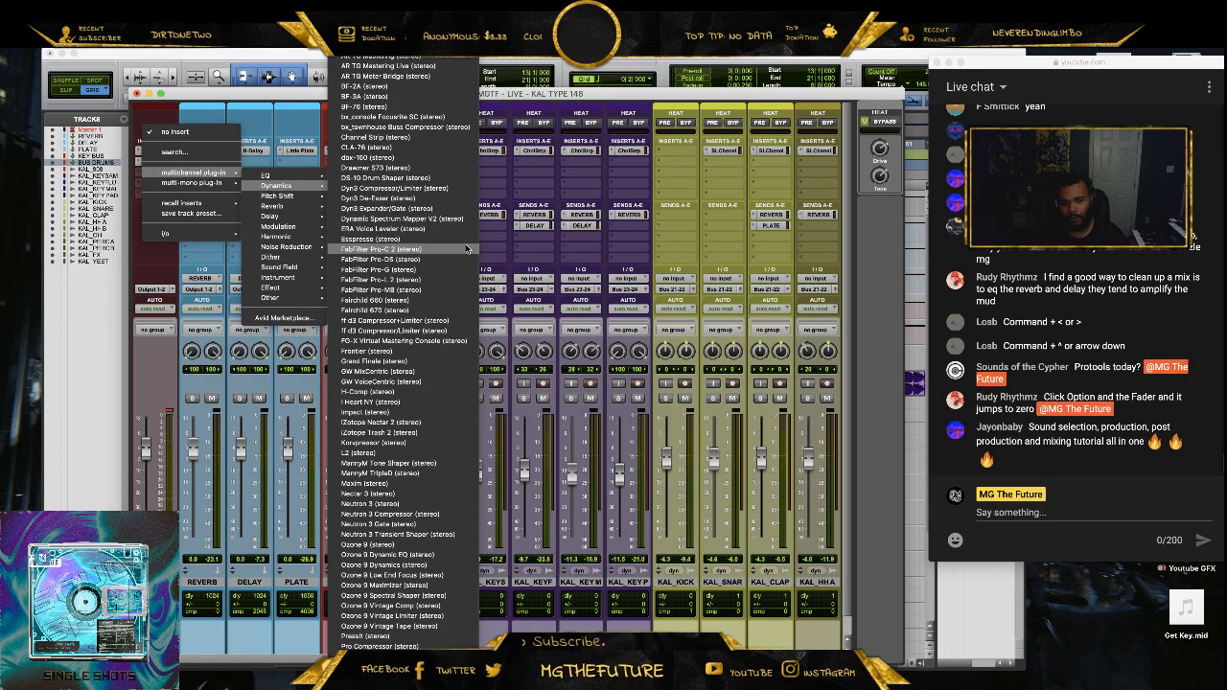
scroll(466, 249, down, 5)
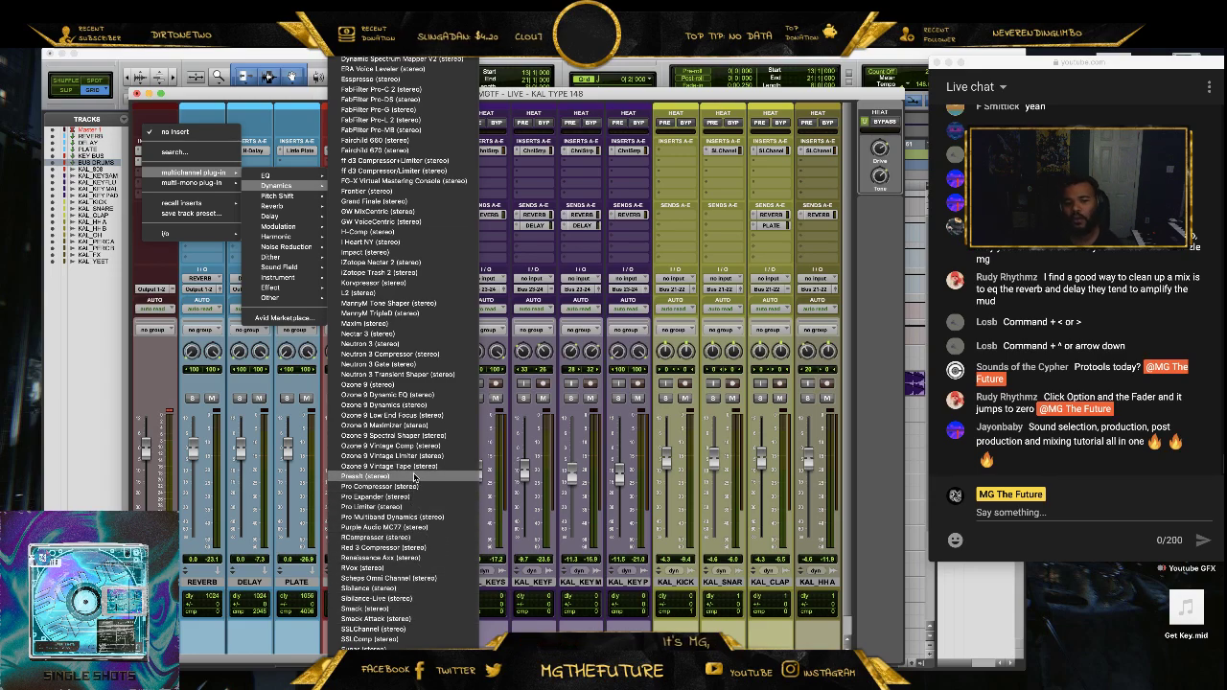
scroll(398, 518, up, 4)
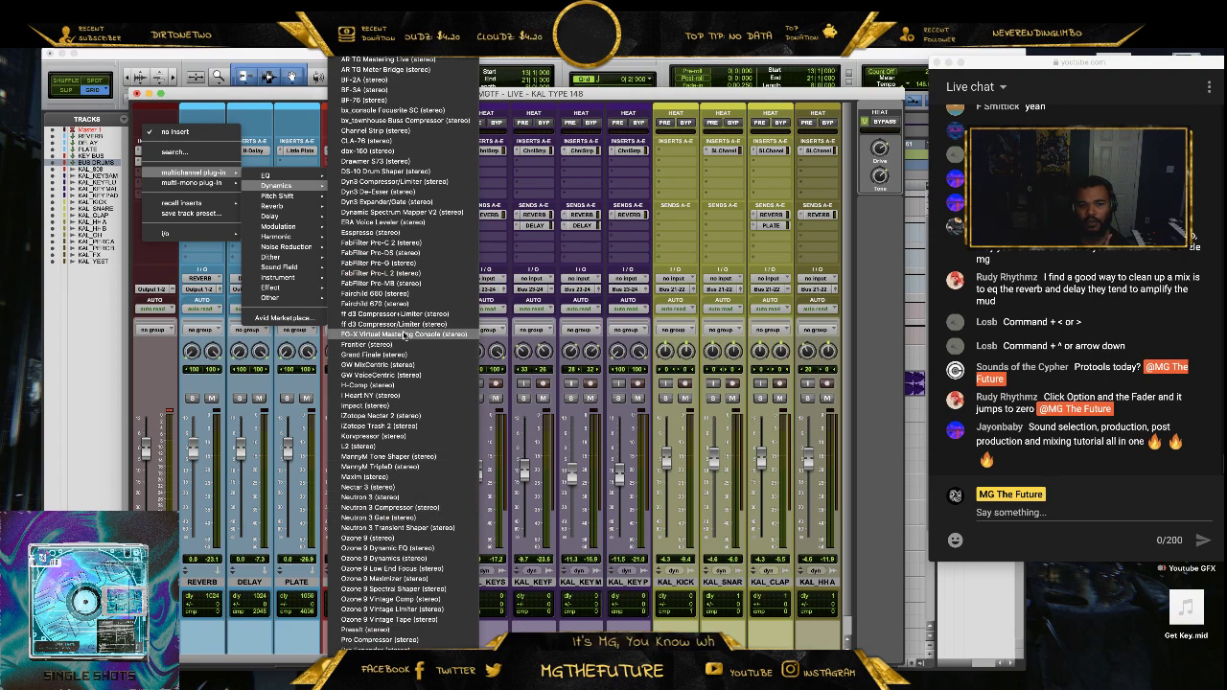
click(402, 335)
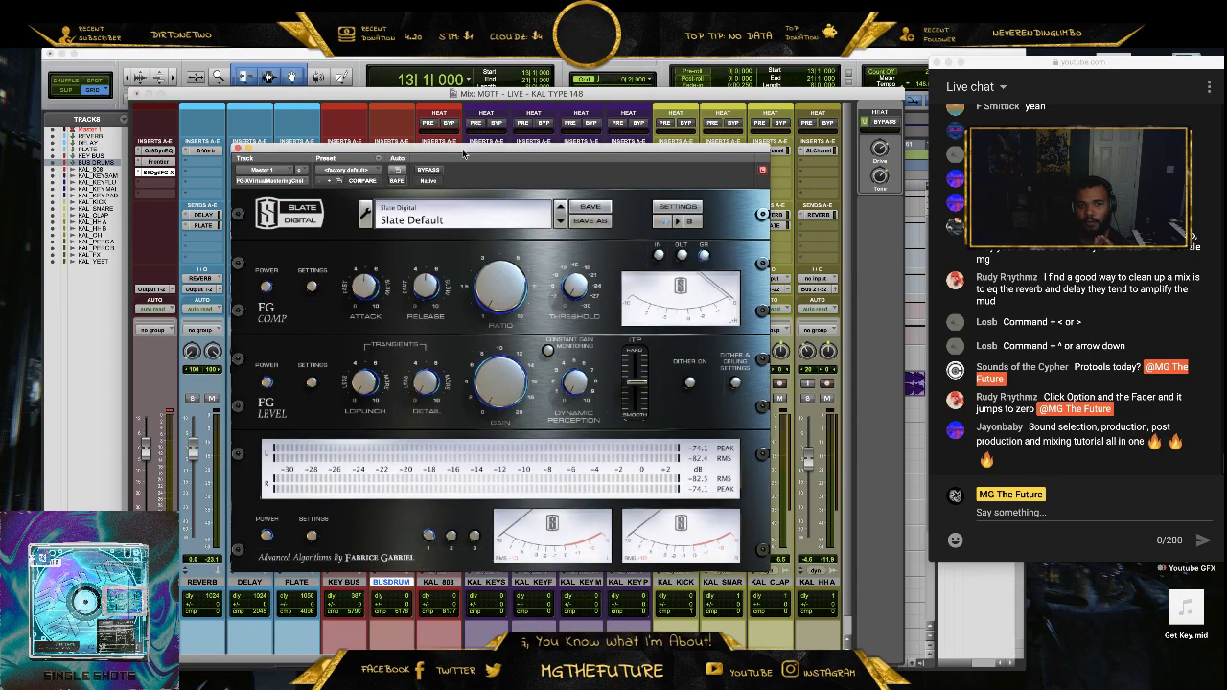
drag(463, 154, 379, 342)
- Arrange the Frontier and FG-X plug-in windows side by side so both stay open together
click(153, 162)
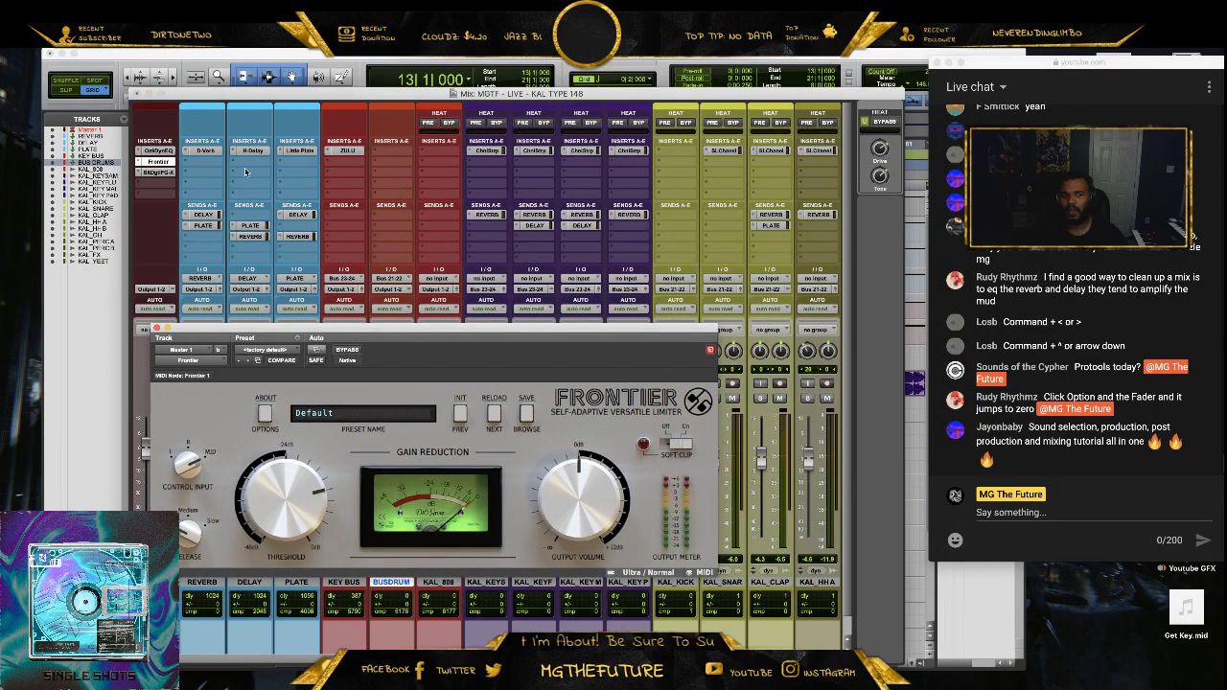
click(160, 172)
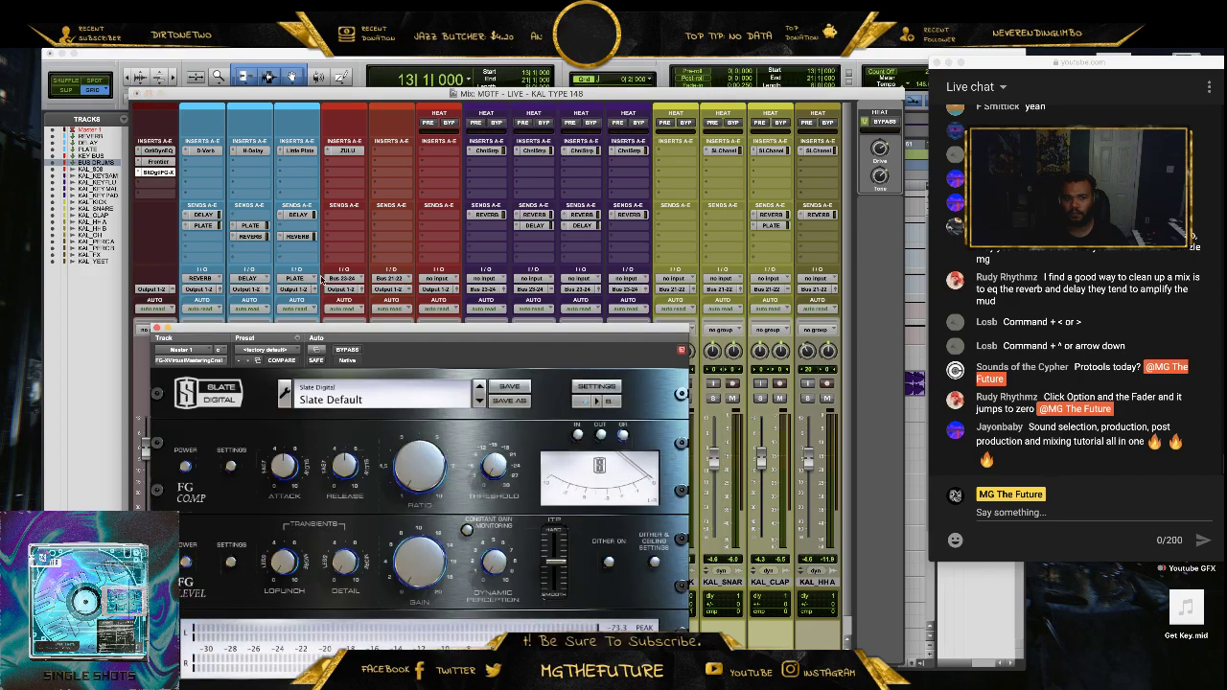
drag(380, 327, 585, 123)
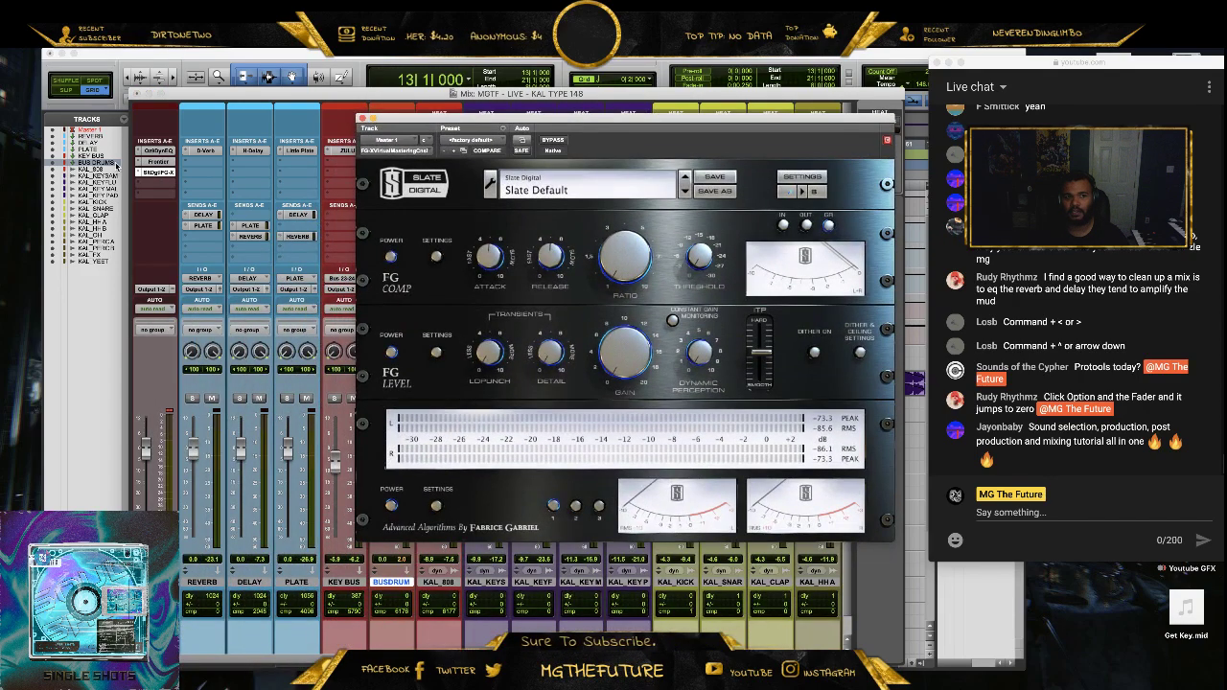
click(158, 167)
click(158, 163)
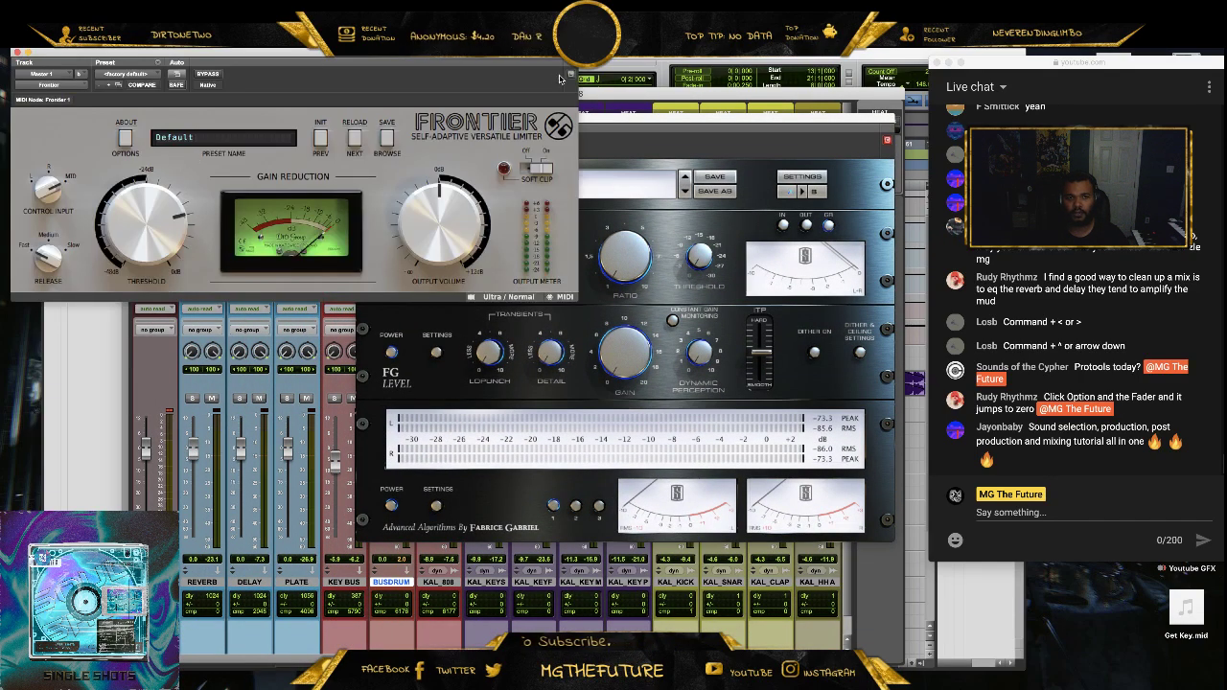
drag(231, 54, 263, 224)
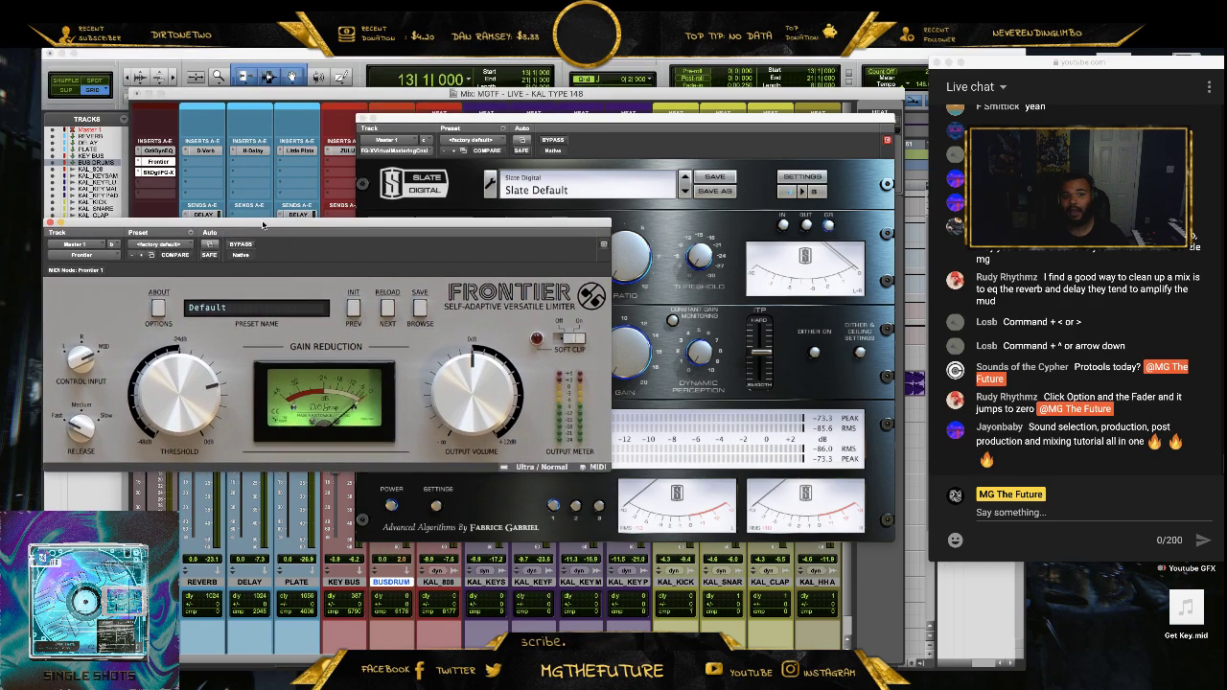
drag(566, 120, 638, 76)
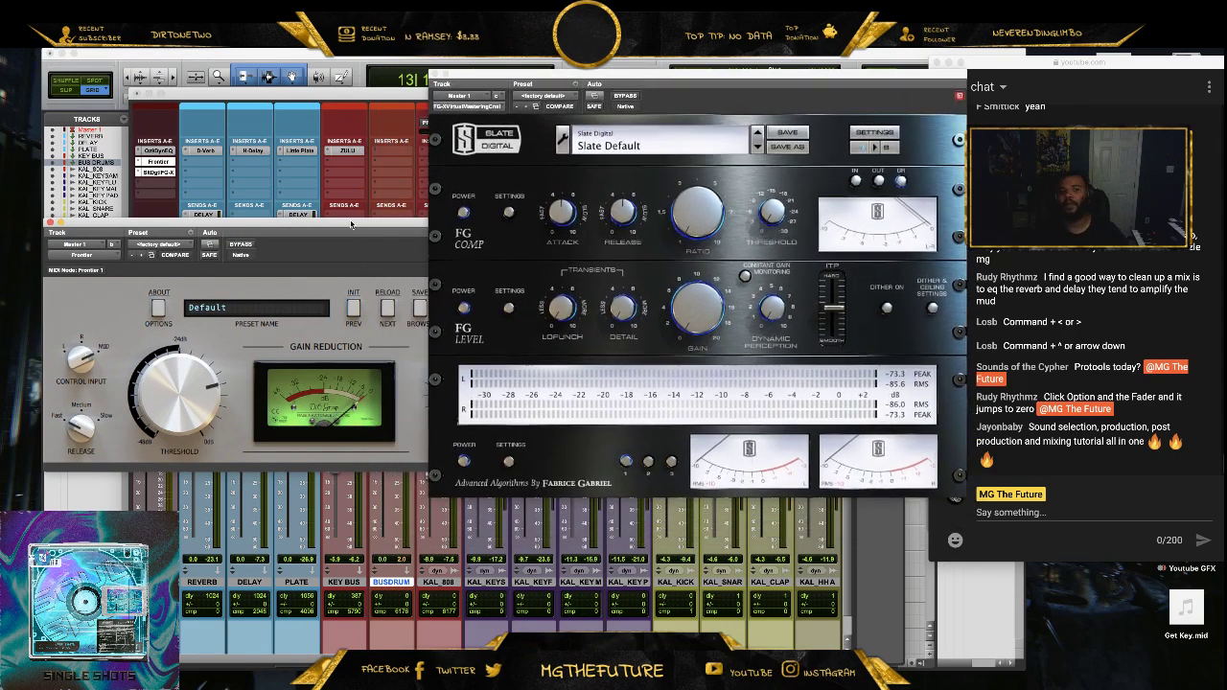
- Set the Frontier threshold to 0.0 dB and raise its output volume to about 6.7 dB during playback
click(343, 231)
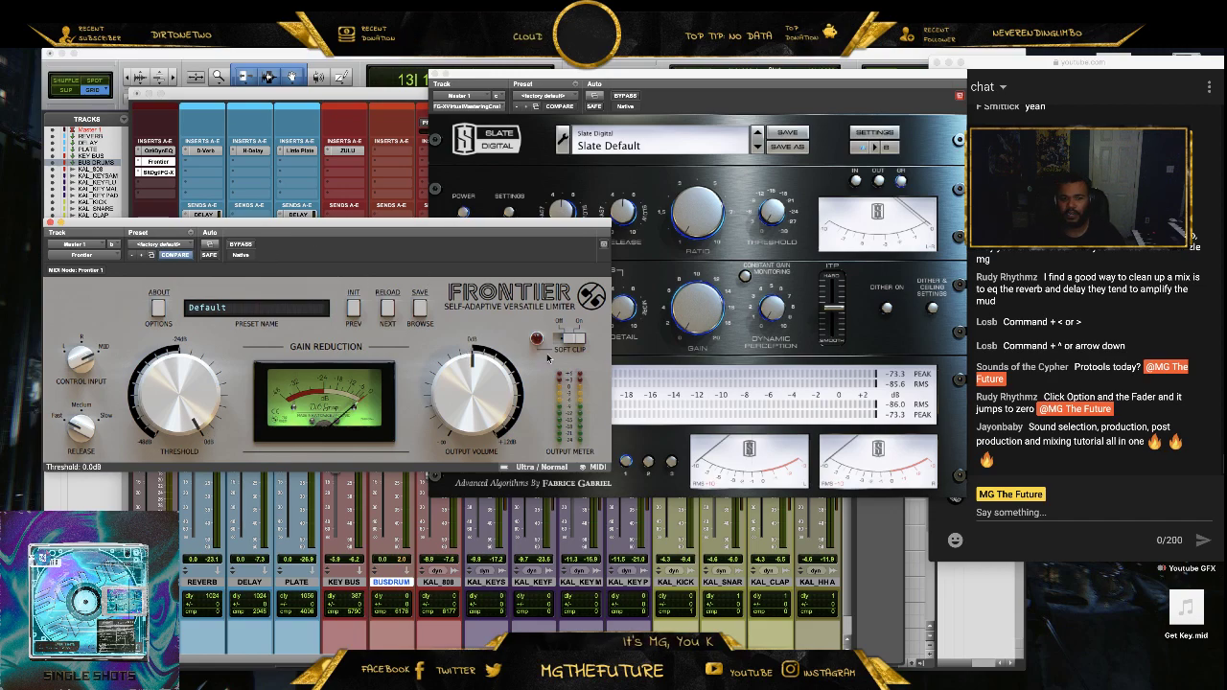
scroll(507, 386, up, 7)
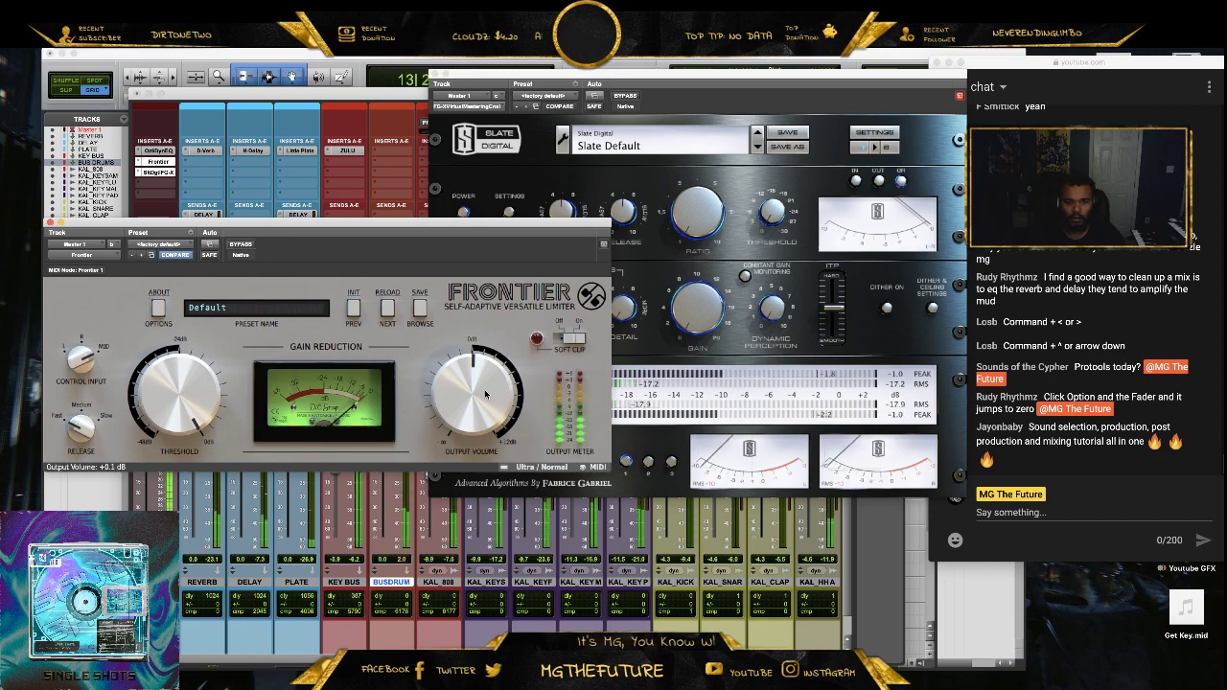
scroll(482, 400, up, 6)
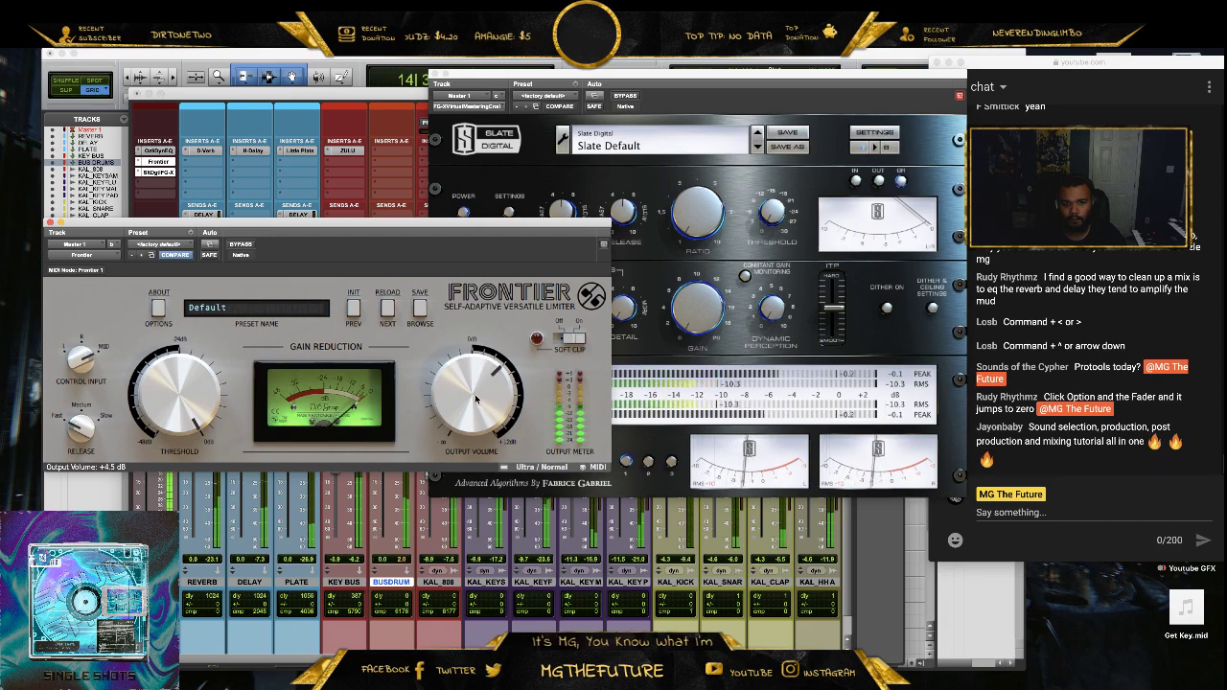
scroll(472, 403, up, 2)
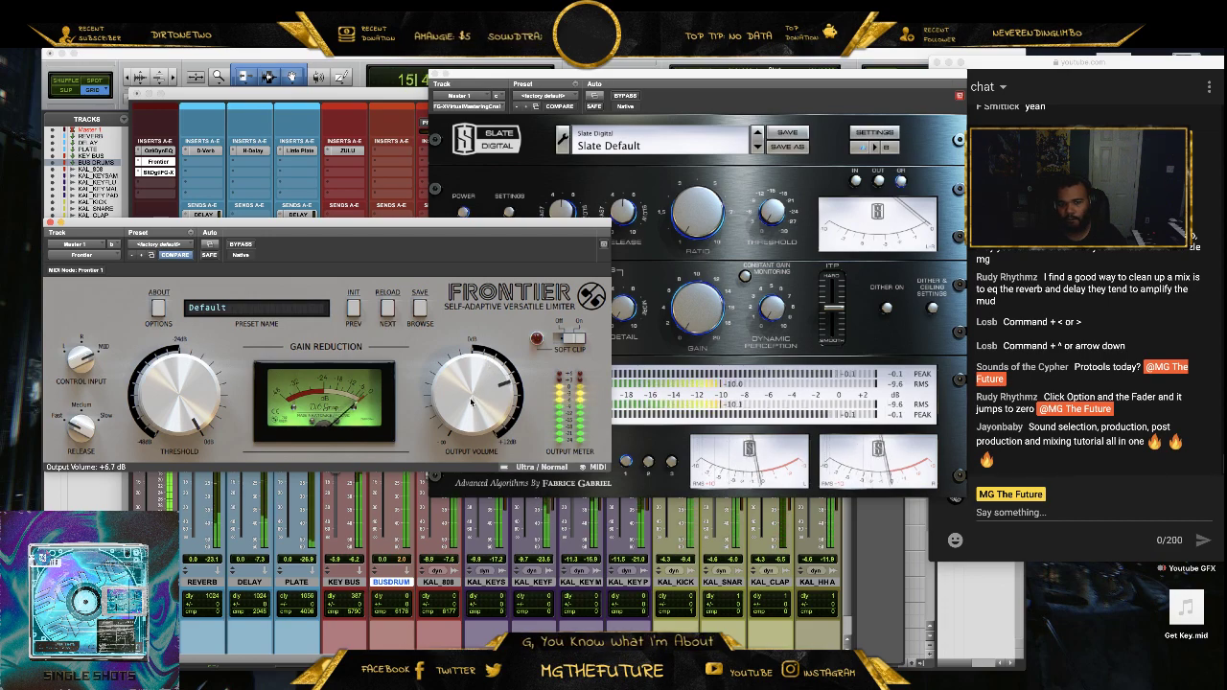
scroll(470, 402, up, 1)
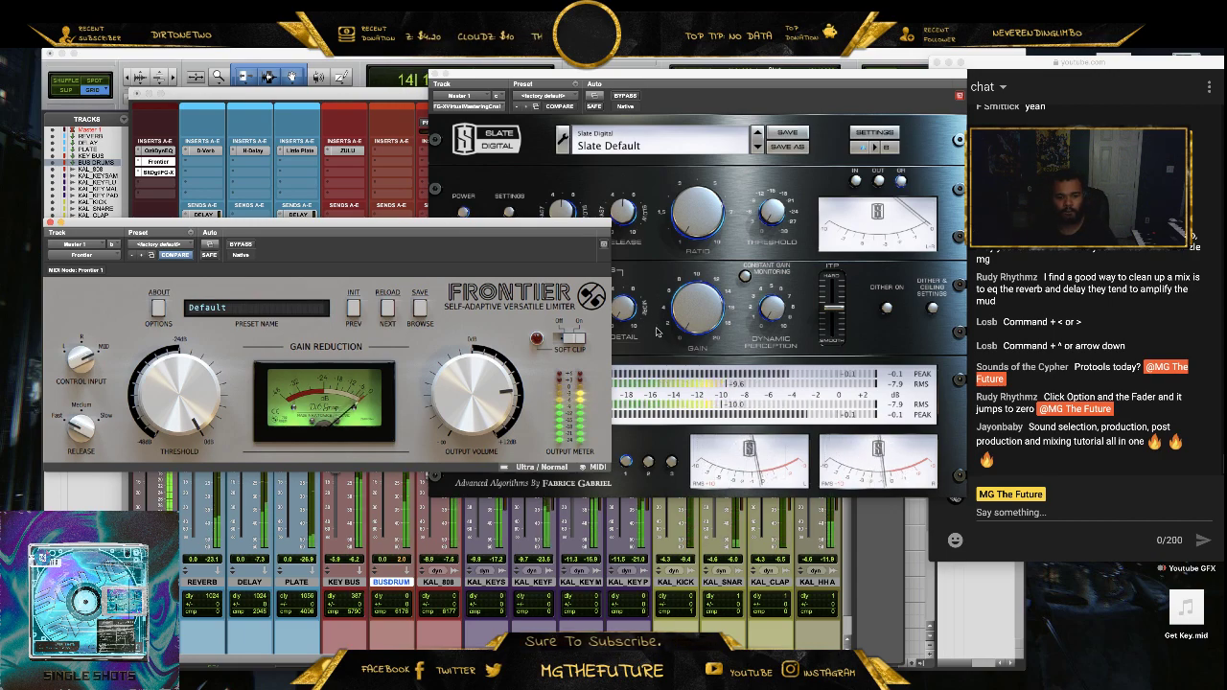
- Nudge the FG Level ITP slider slightly towards Smooth, select the third FG-X meter scale, and close both plug-in windows
click(842, 317)
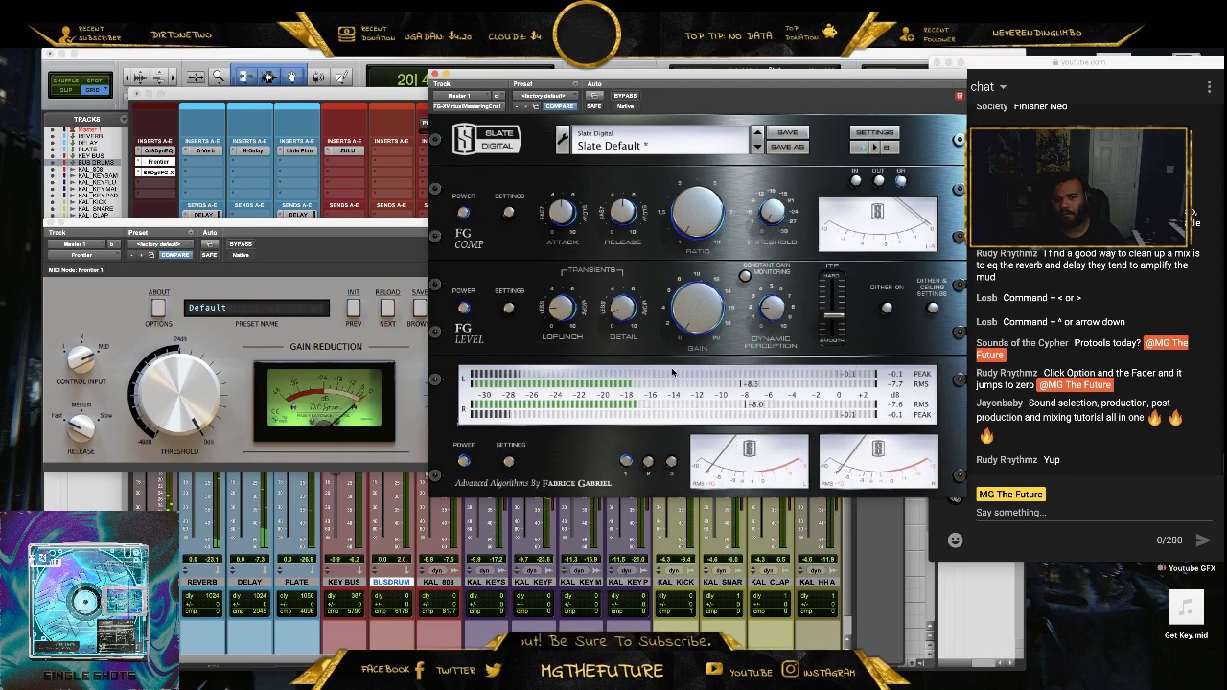
click(671, 461)
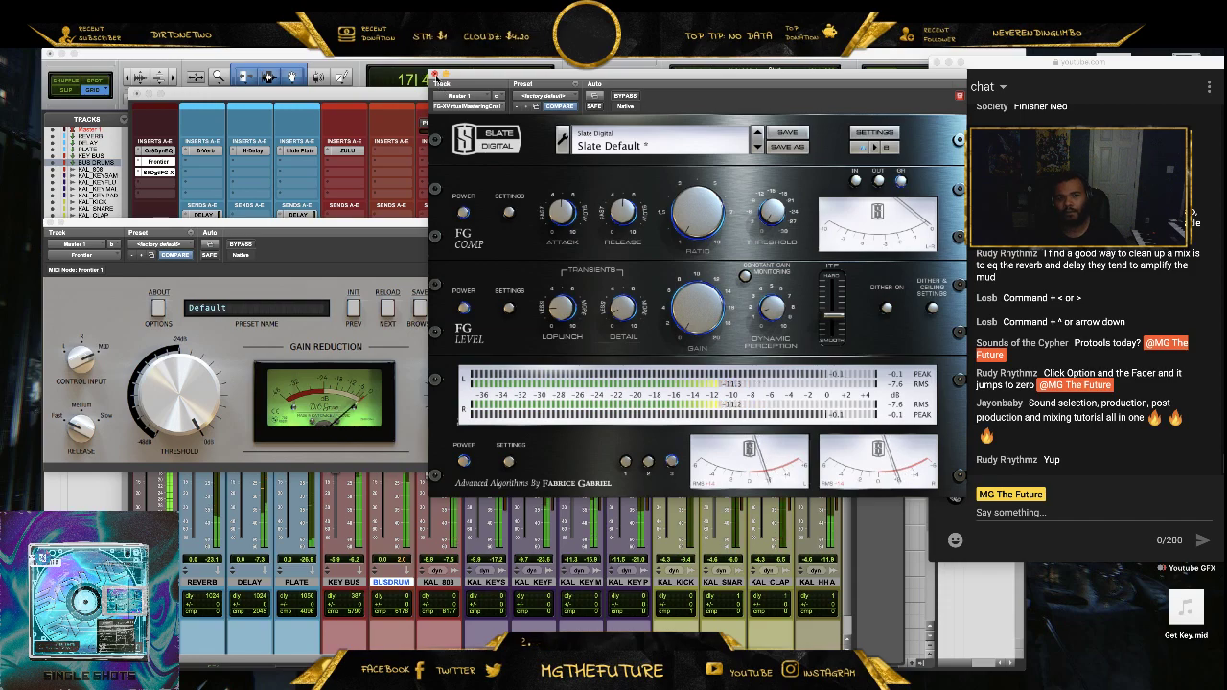
click(434, 74)
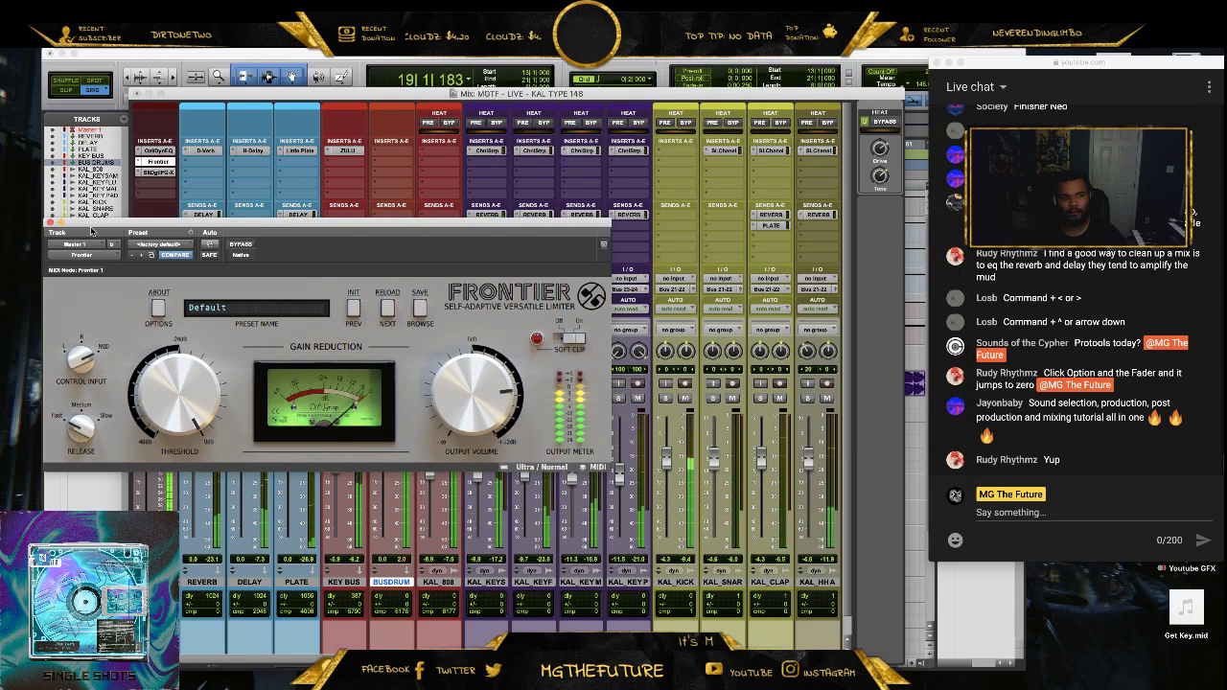
click(49, 223)
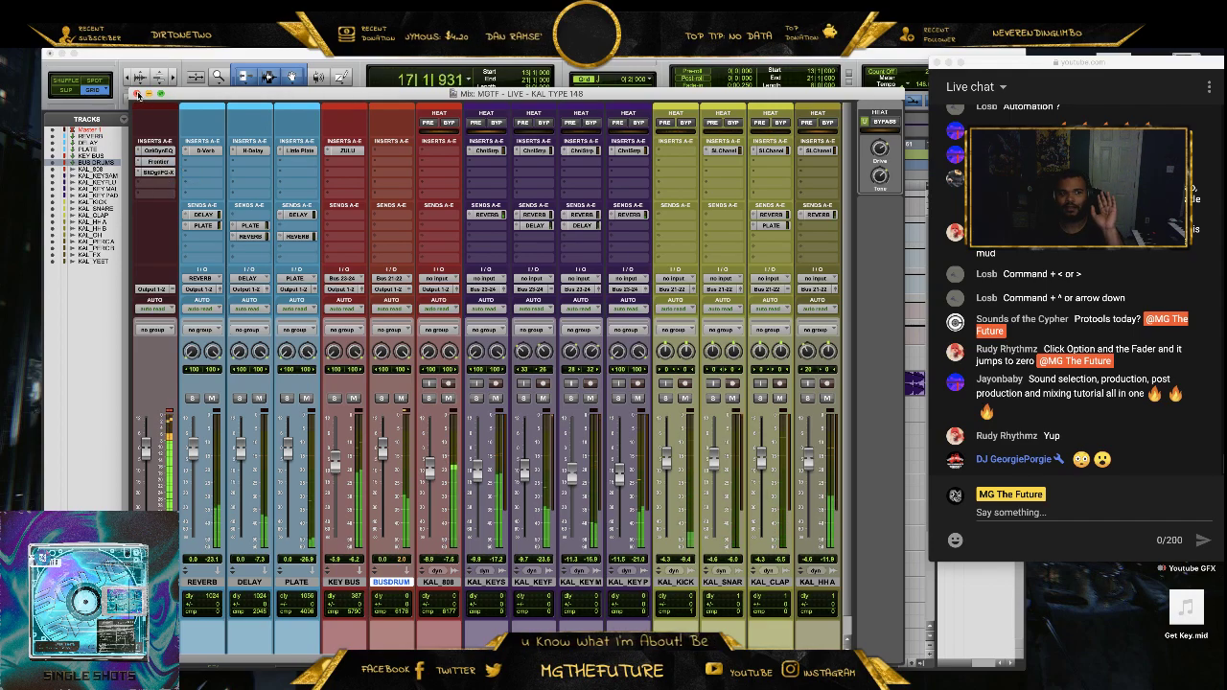
- Switch to the Edit window, stop playback, and bring the lower tracks of the arrangement into view
key(super+equal)
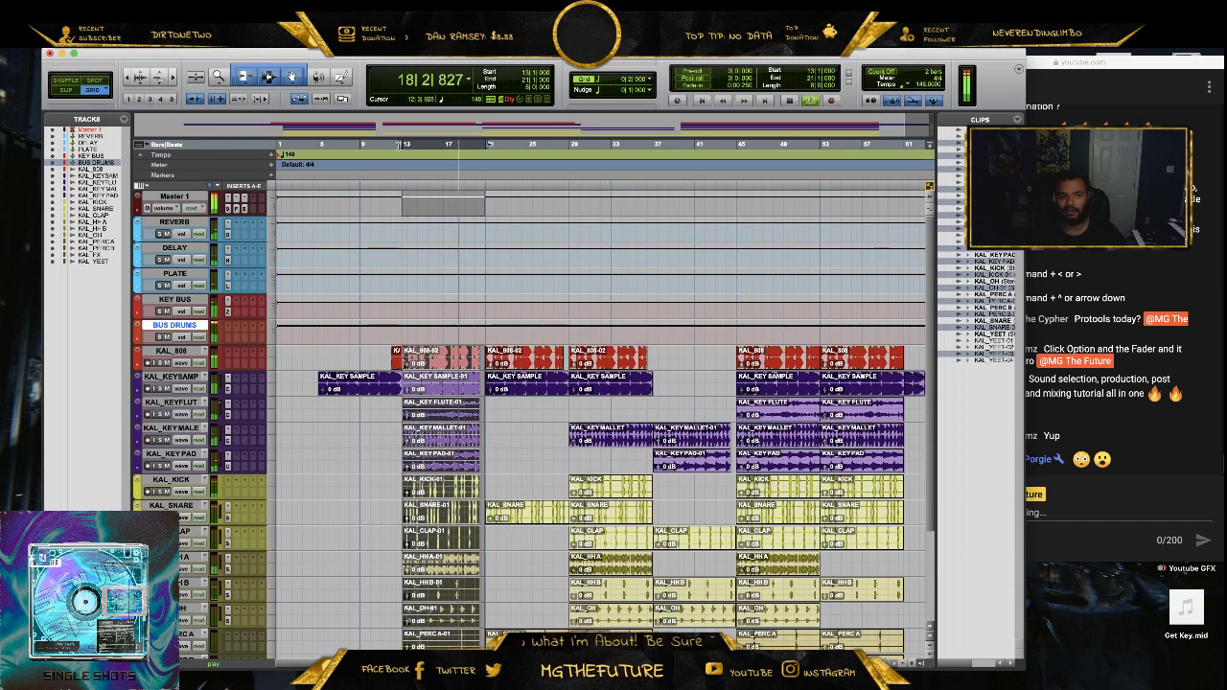
key(space)
scroll(456, 250, down, 5)
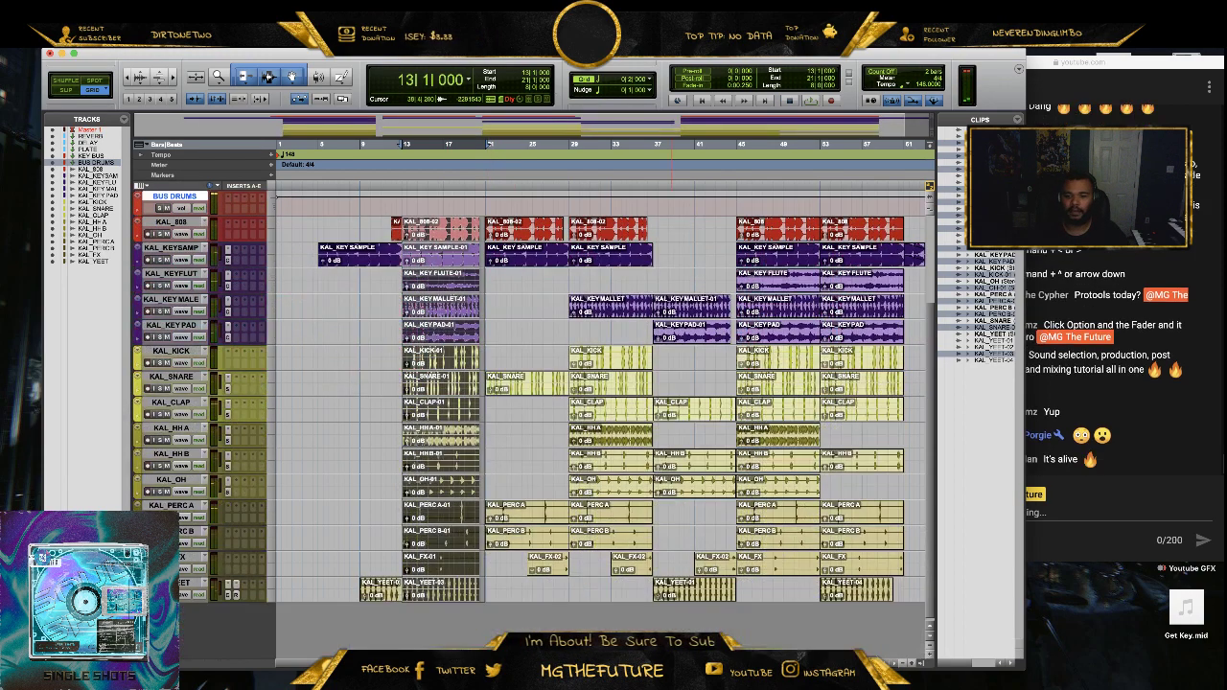
- Try to shift all the clips from bar 5 back to the start of the session, and undo each move
click(929, 646)
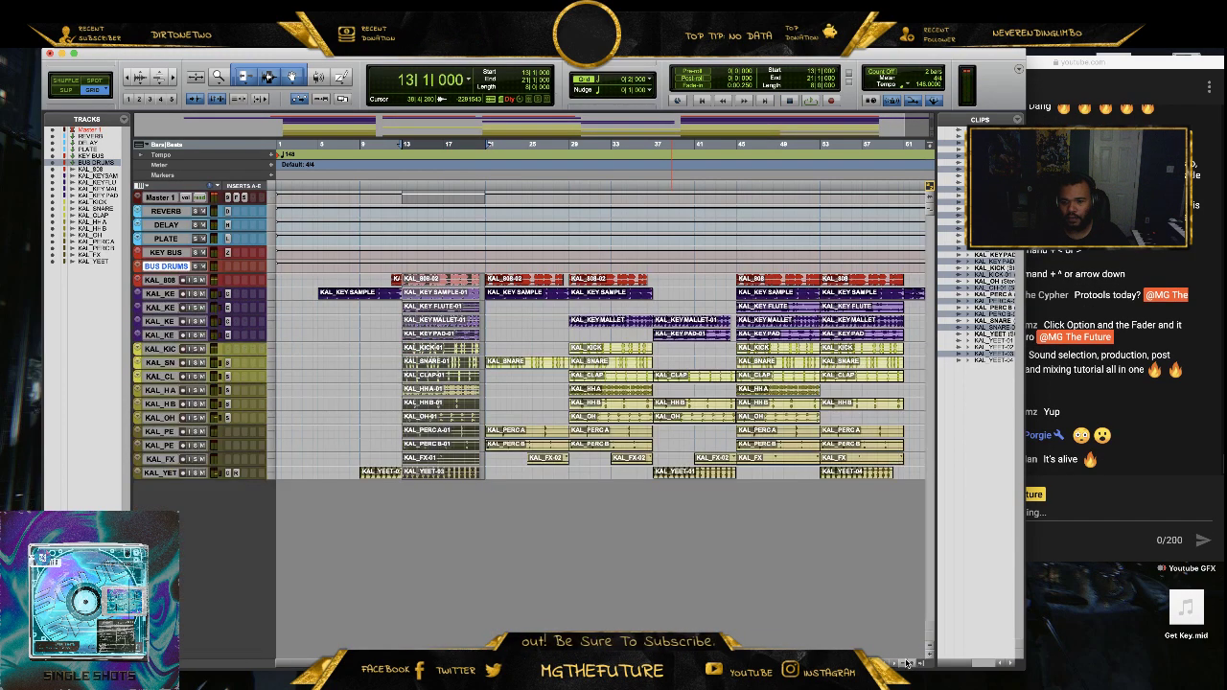
click(905, 663)
click(615, 471)
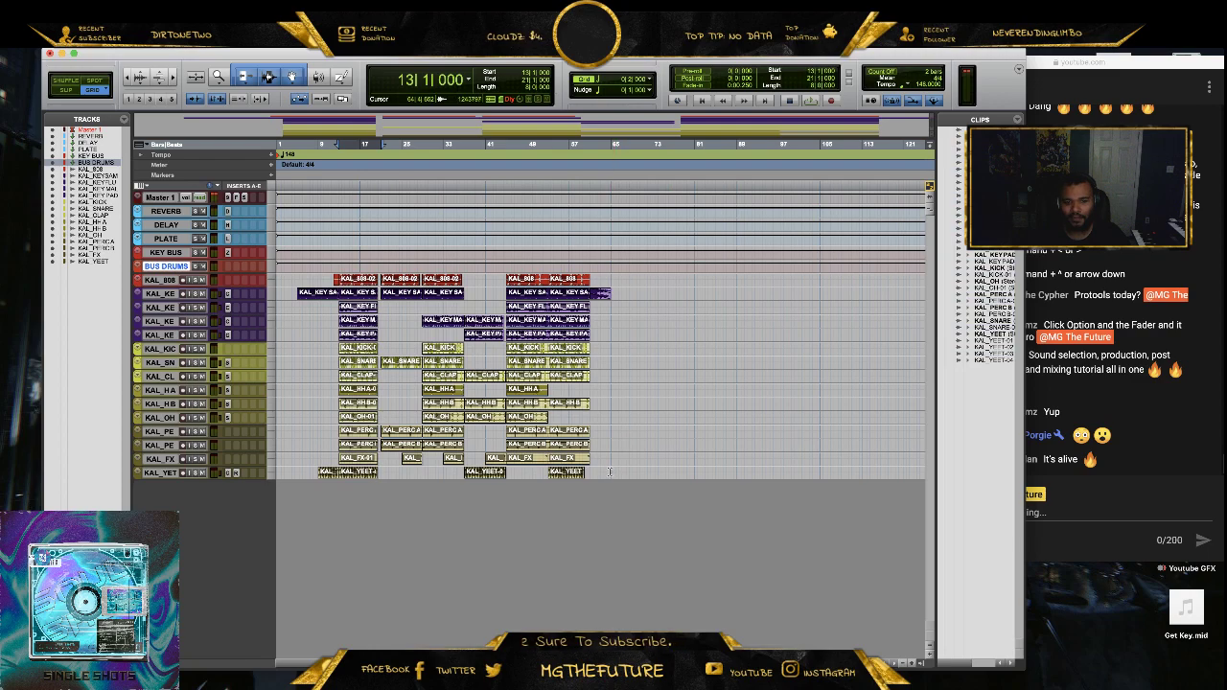
drag(610, 472, 296, 298)
click(675, 459)
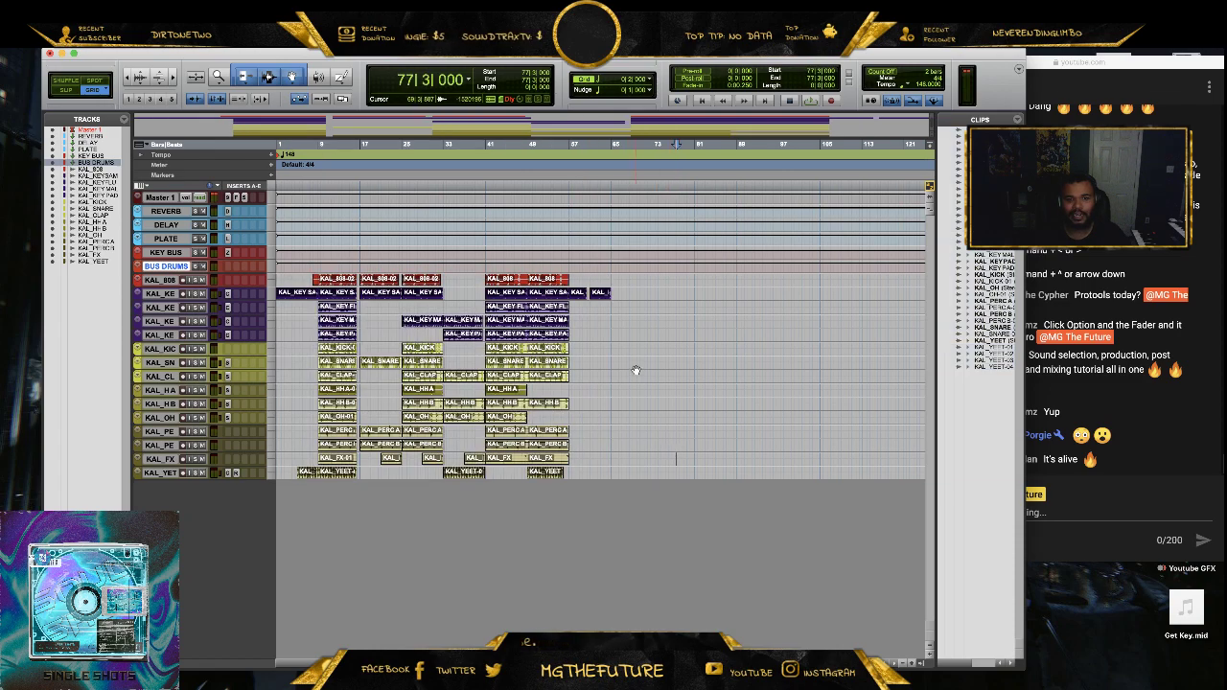
key(super+z)
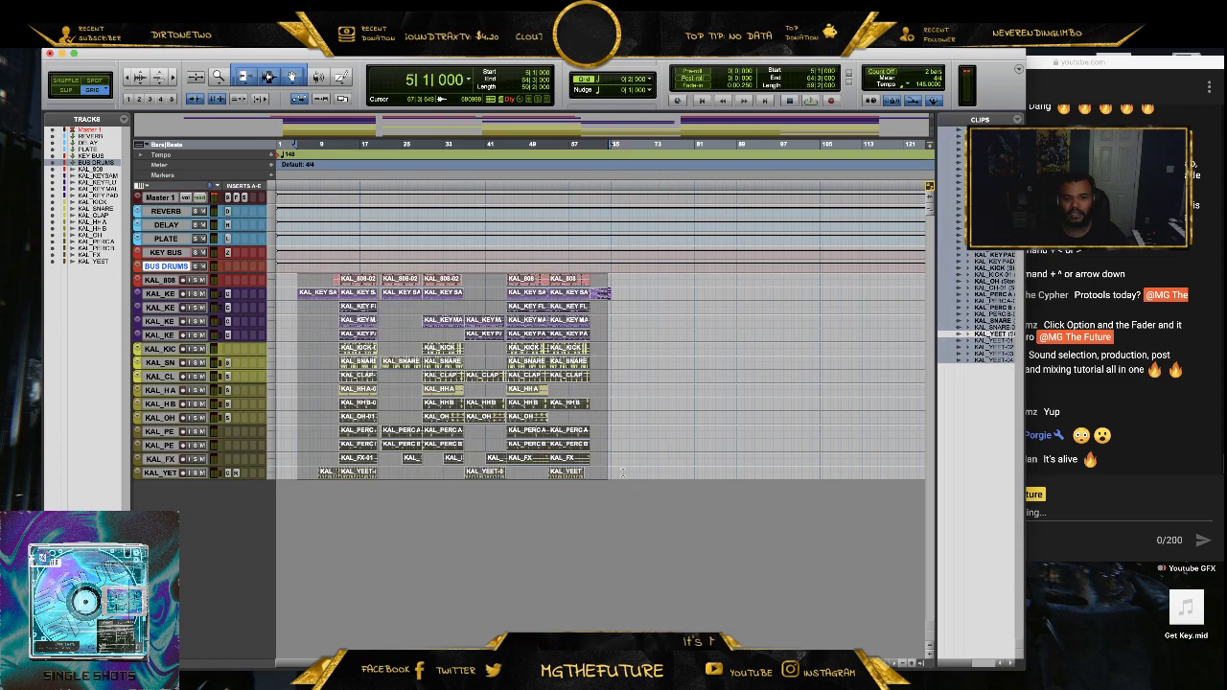
click(614, 471)
drag(611, 471, 287, 302)
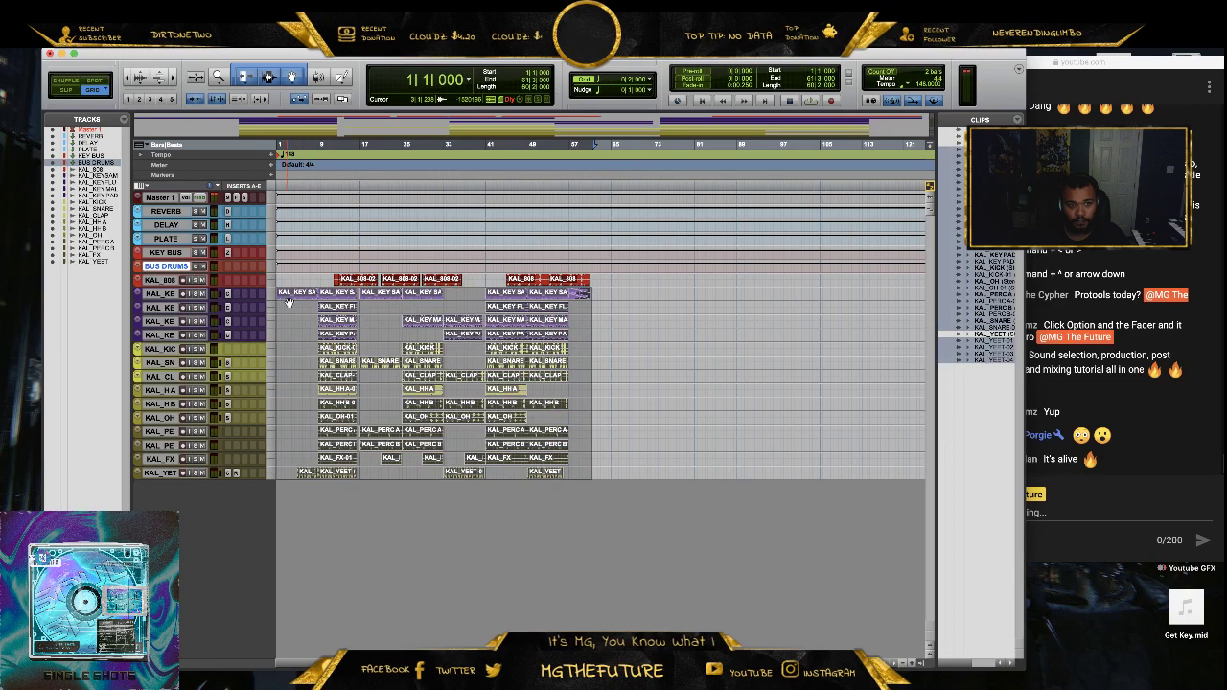
key(super+z)
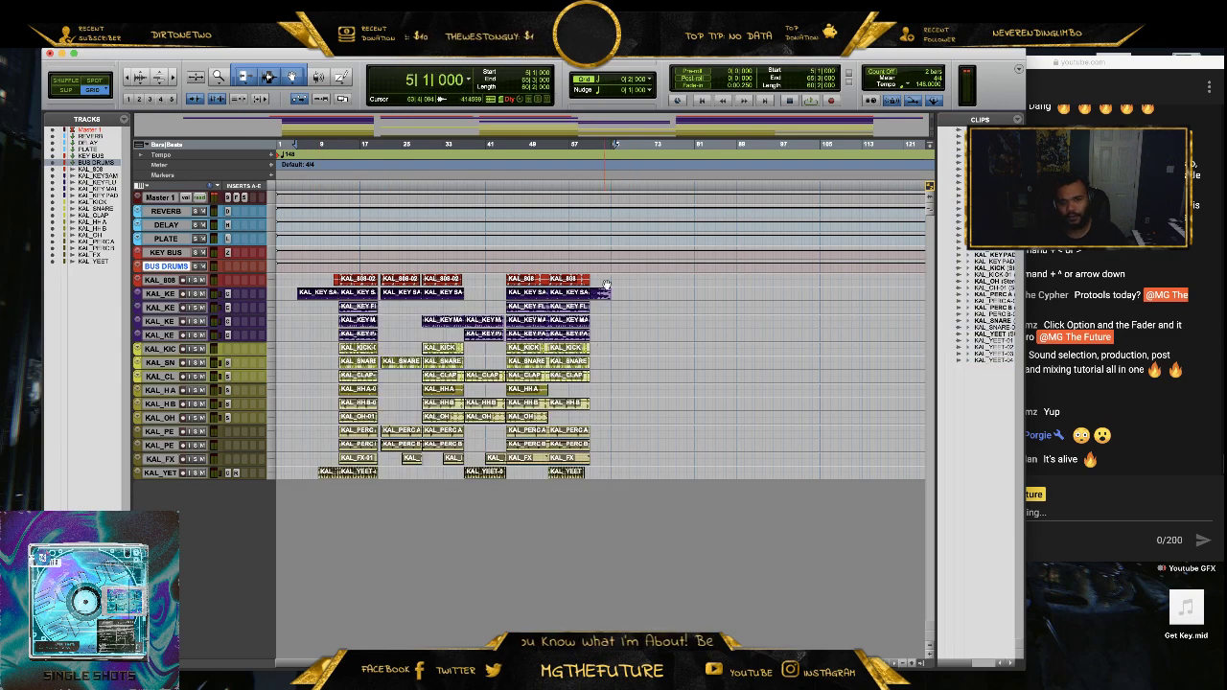
- Select every clip on the audio tracks from bar 5 to bar 65 and move them together to start at bar 1
drag(611, 278, 298, 478)
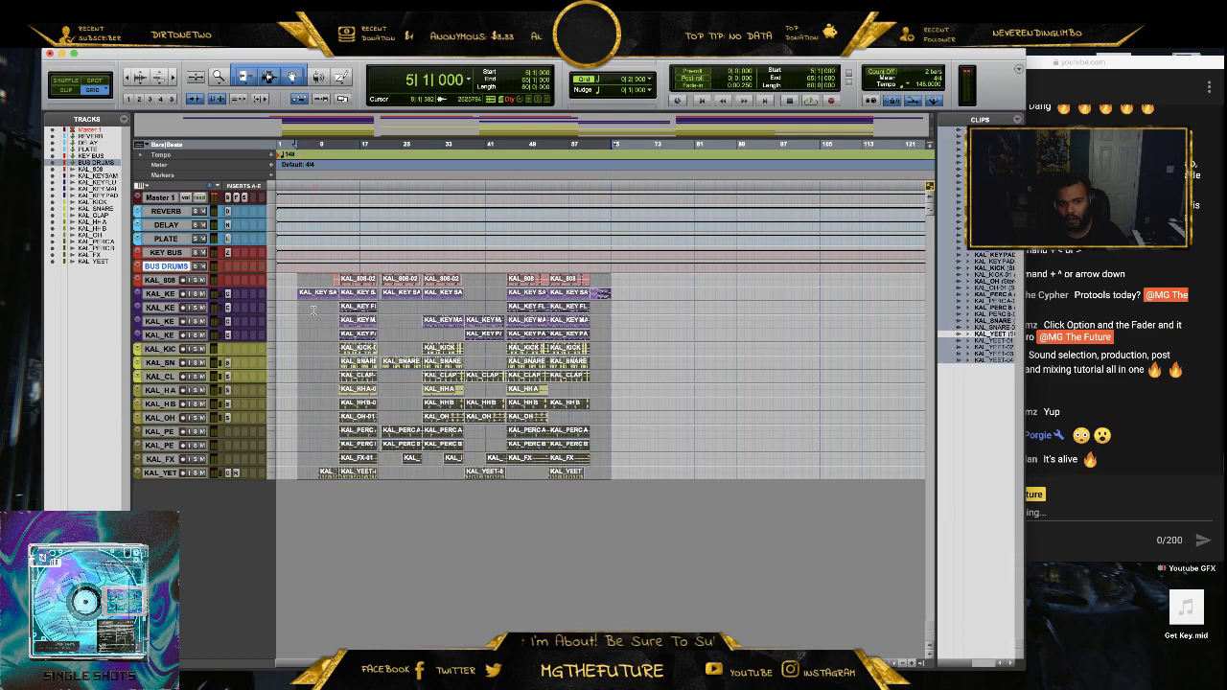
drag(312, 292, 304, 291)
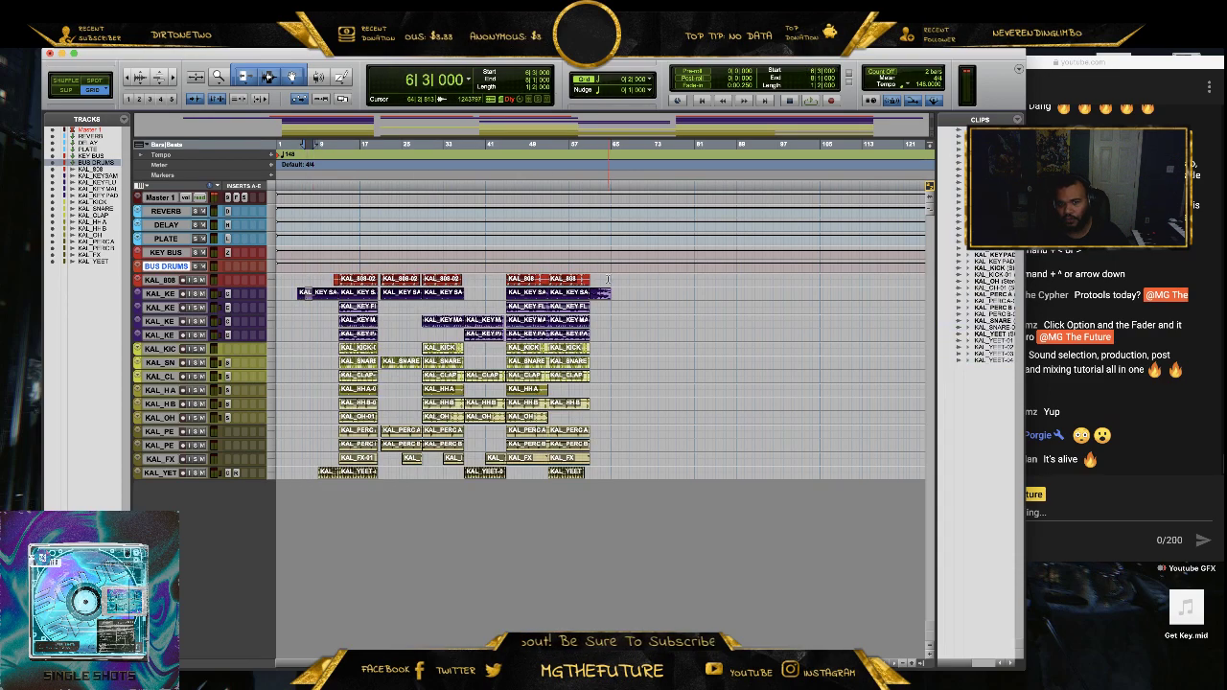
drag(611, 278, 296, 476)
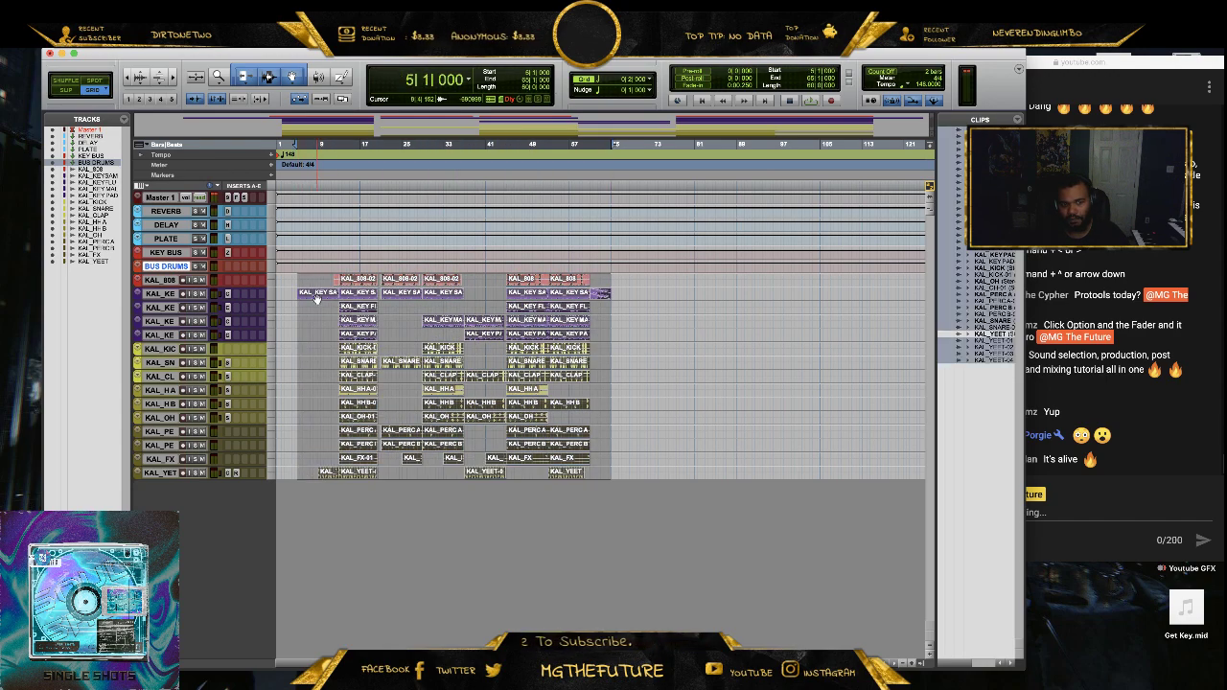
drag(317, 297, 294, 299)
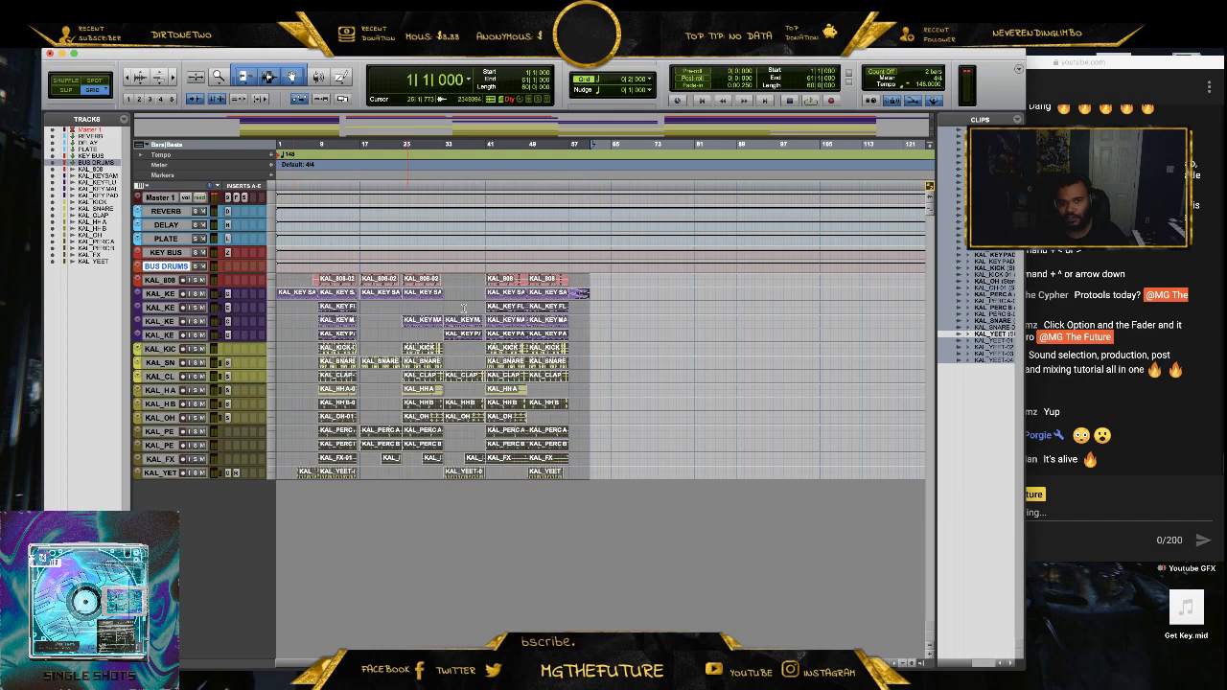
- Adjust the end of the timeline selection to the last key sample clip and briefly play the session from the start
click(587, 147)
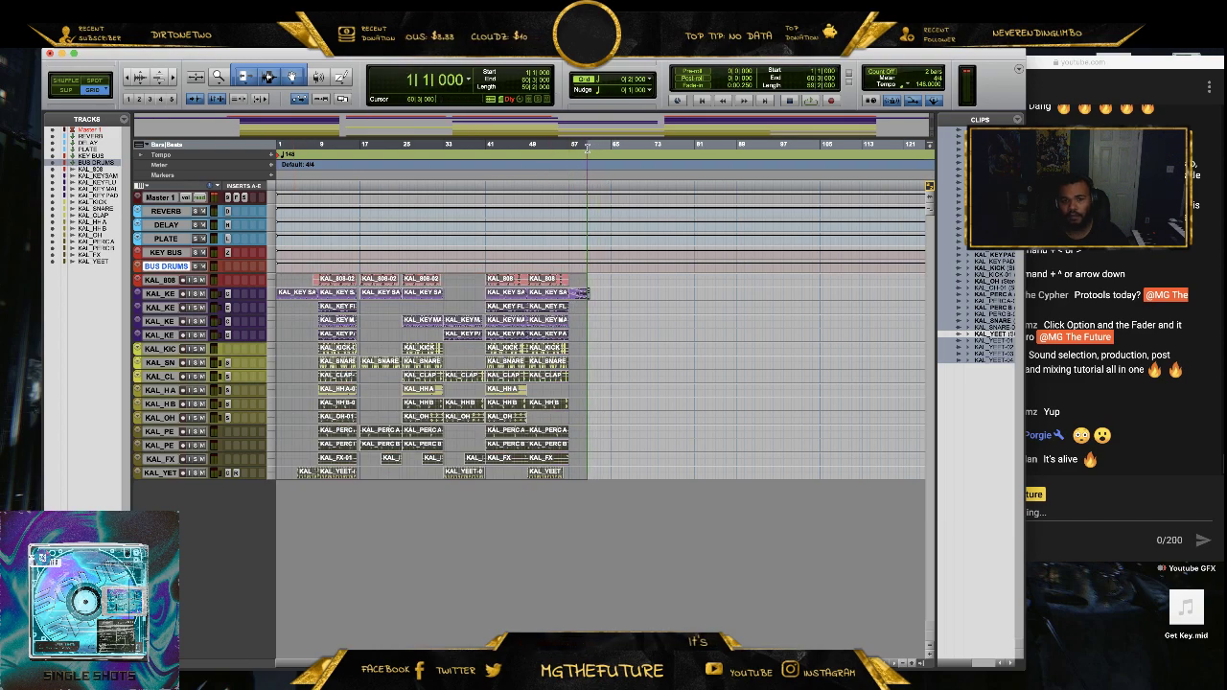
drag(588, 147, 591, 147)
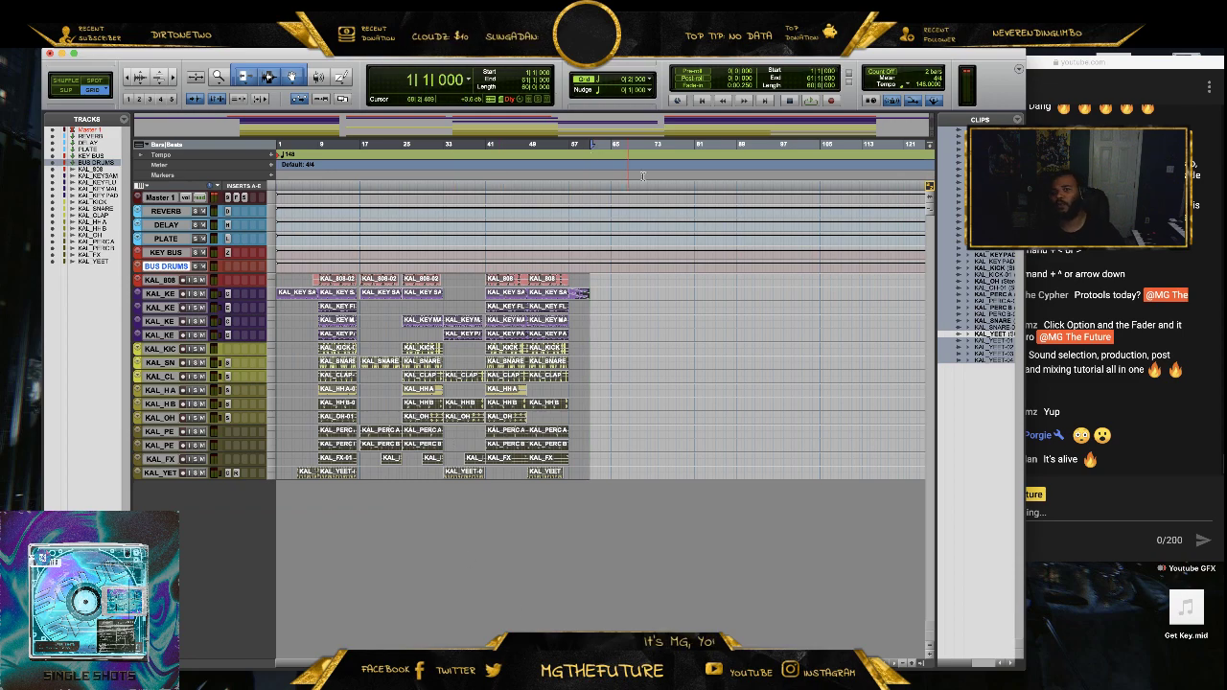
click(702, 99)
key(space)
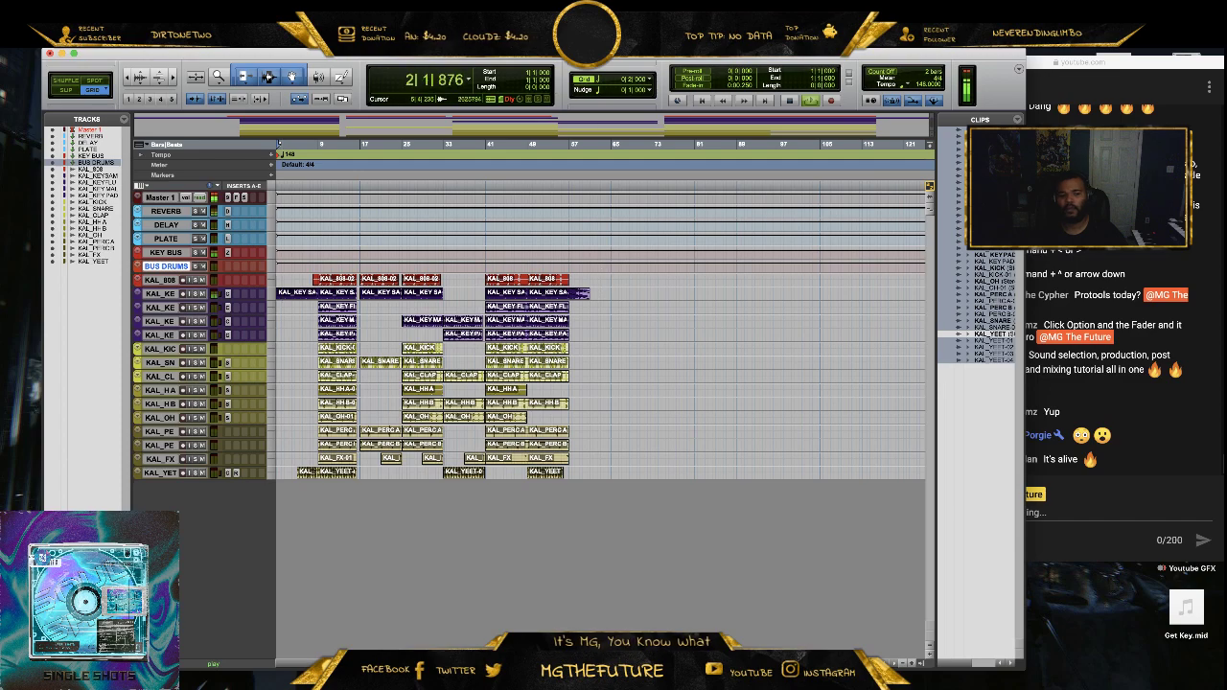
key(space)
- Switch to Finder and look through the Catalog (2020) folder and its 03 March 2020 subfolder
key(super+Tab)
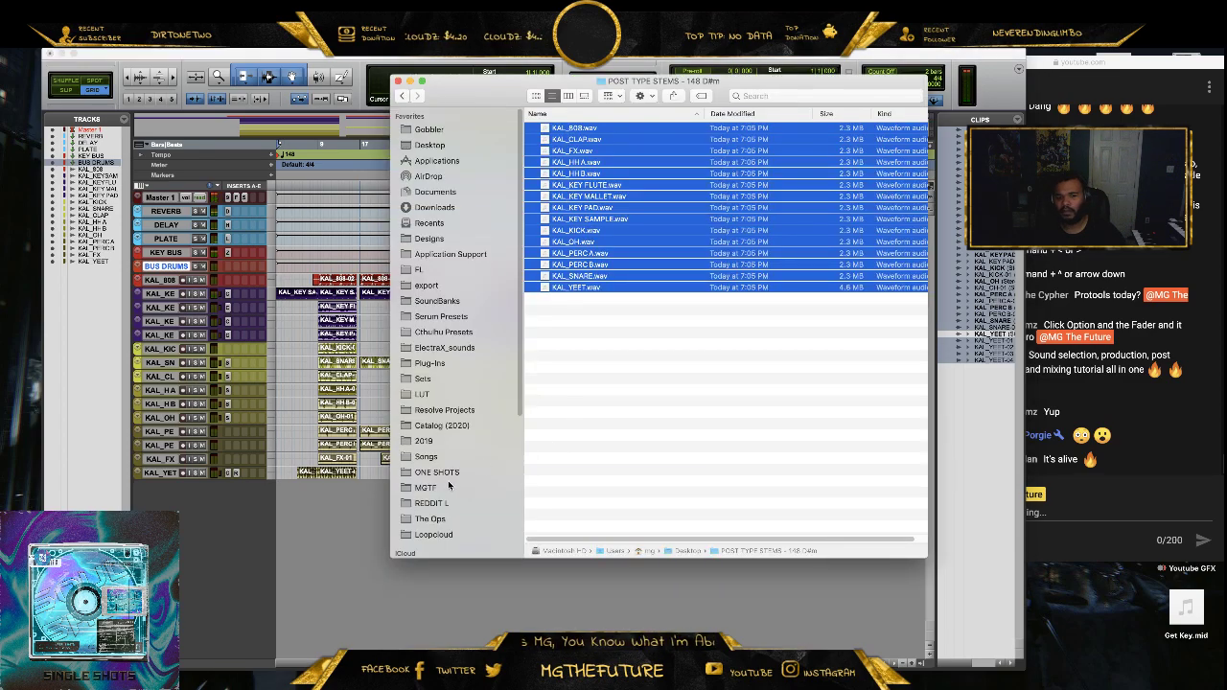
click(444, 425)
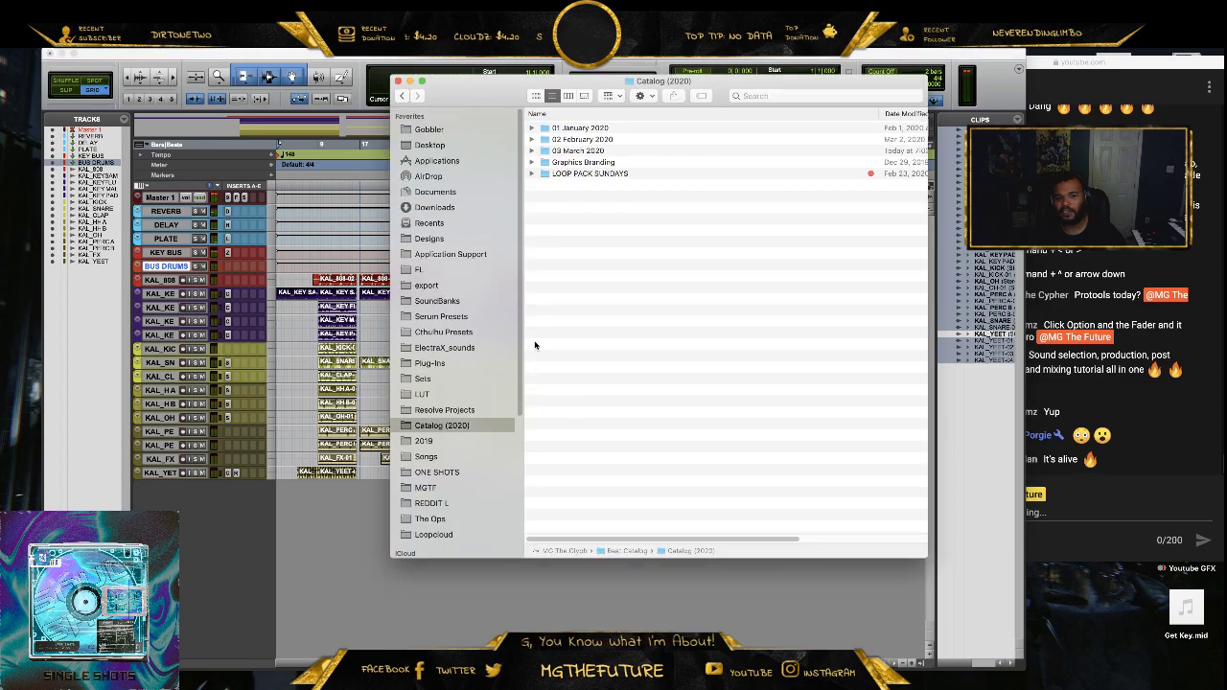
double_click(581, 153)
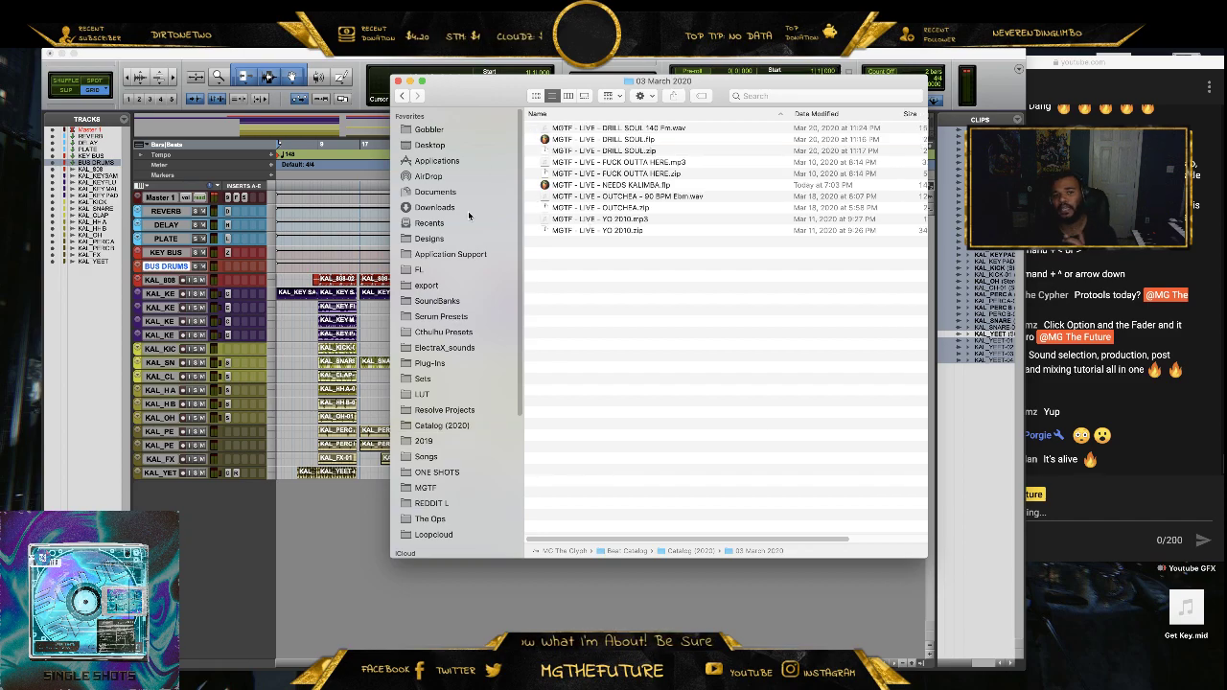
click(442, 429)
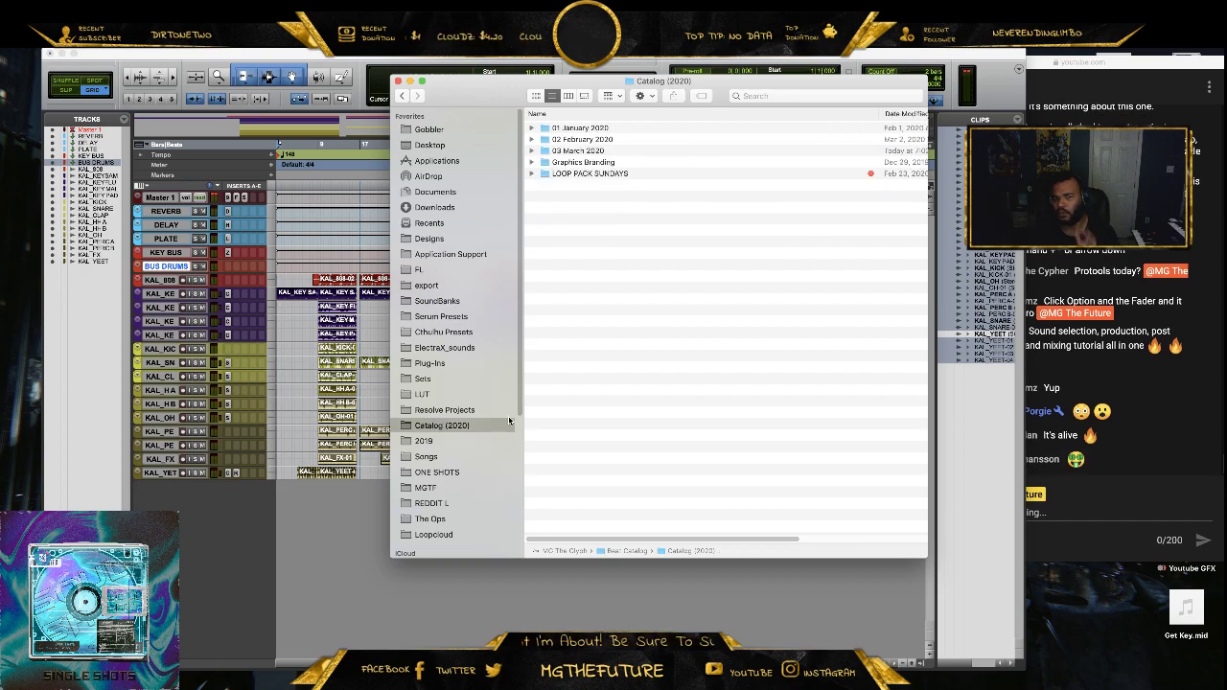
scroll(462, 459, down, 5)
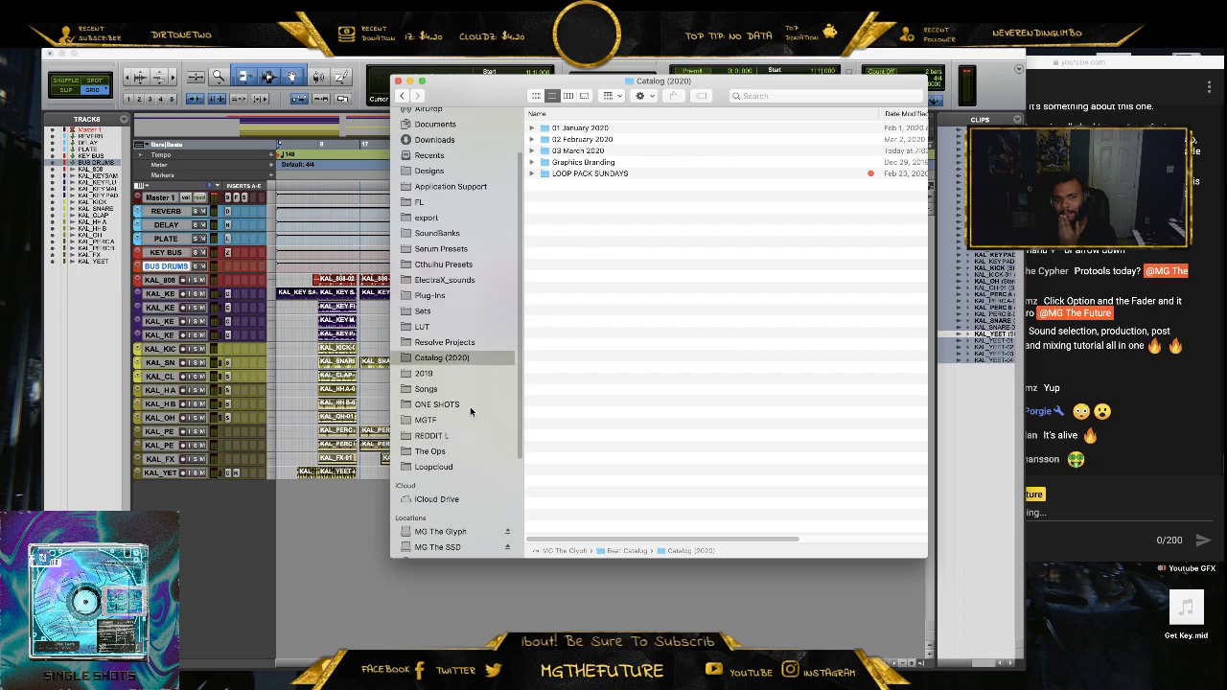
- Import This Beat Is Fire.wav from the Drums > #MGTHEFUTURE KITS folder on MG The SSD as a new track, with its clip at bar 7
click(449, 435)
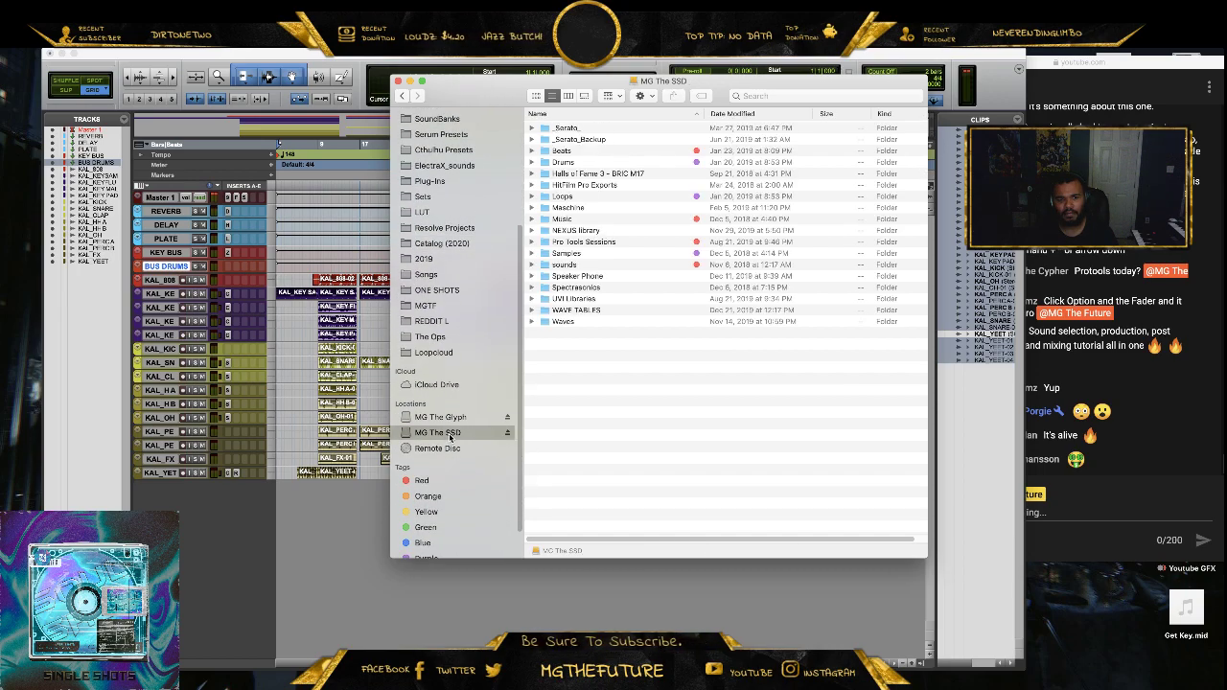
double_click(569, 162)
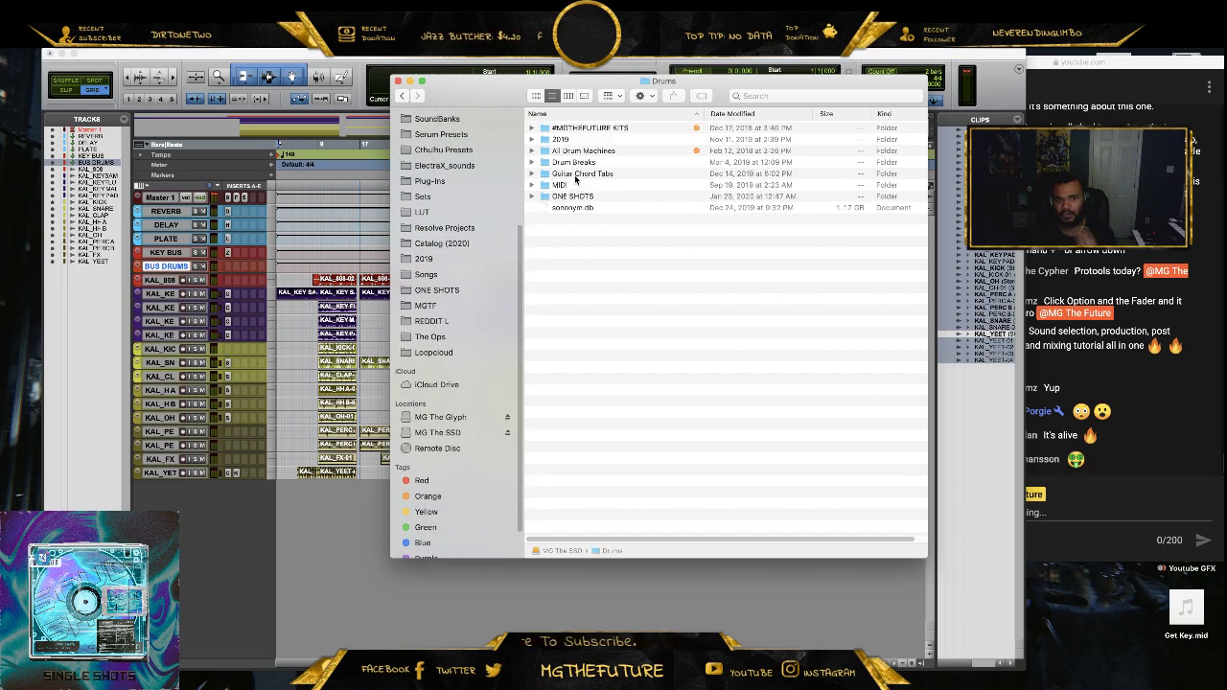
double_click(591, 126)
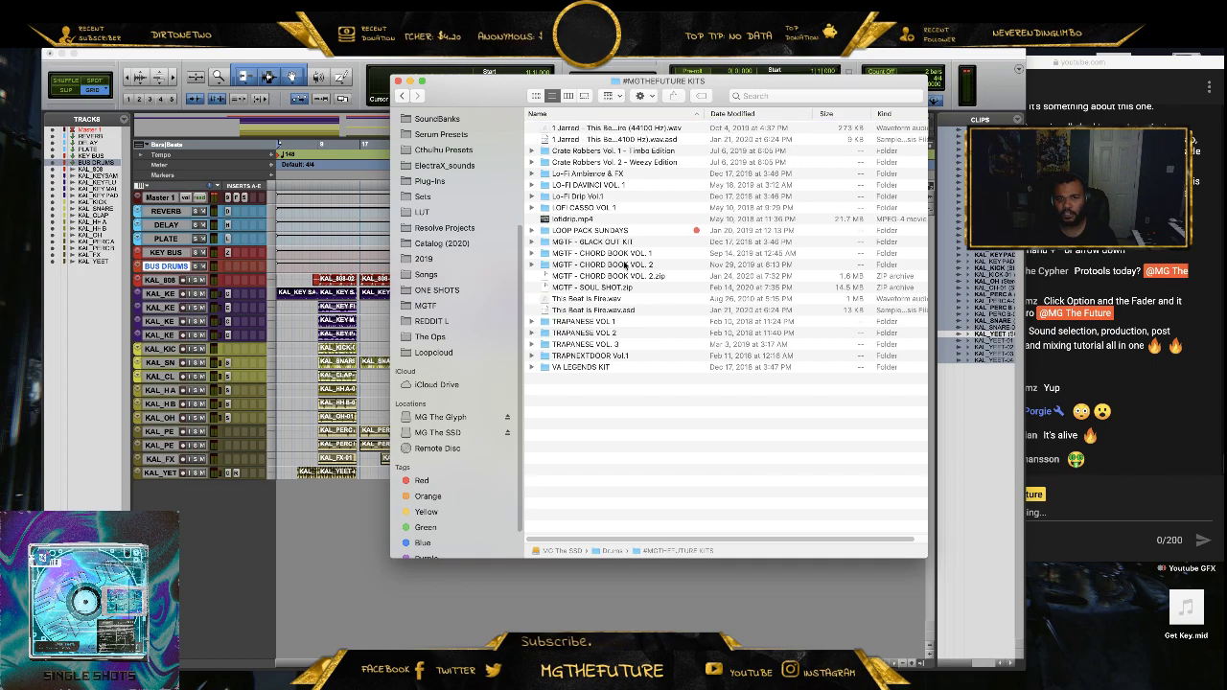
click(604, 299)
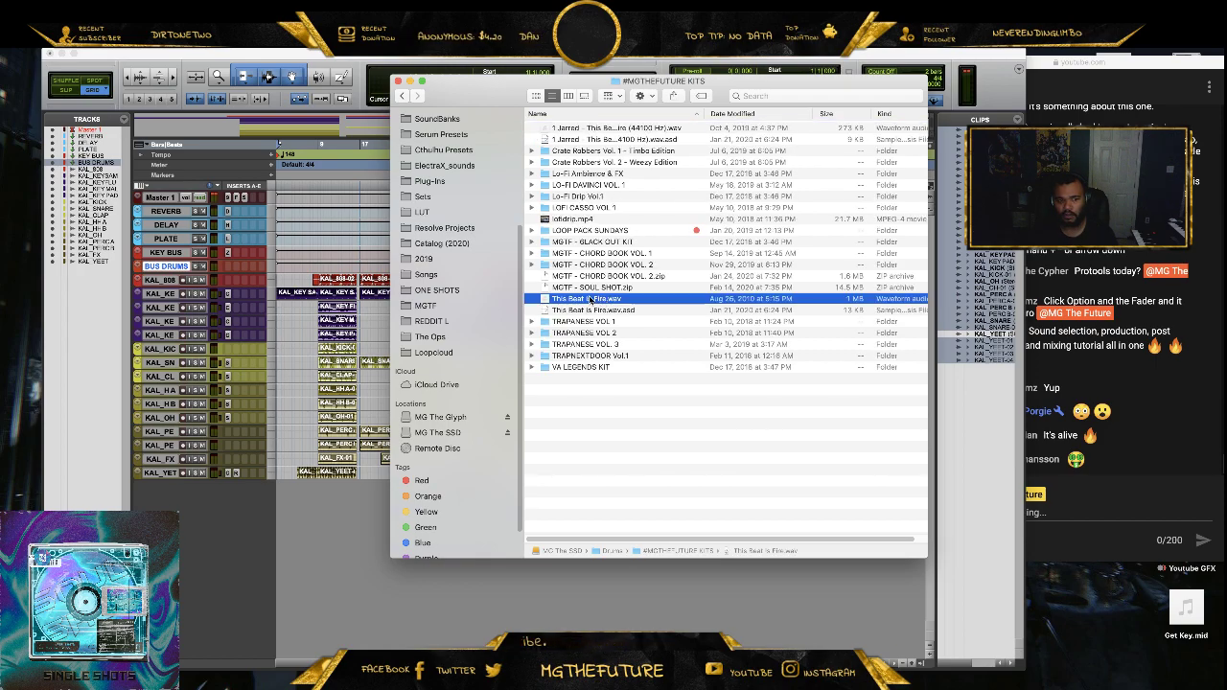
drag(590, 300, 309, 506)
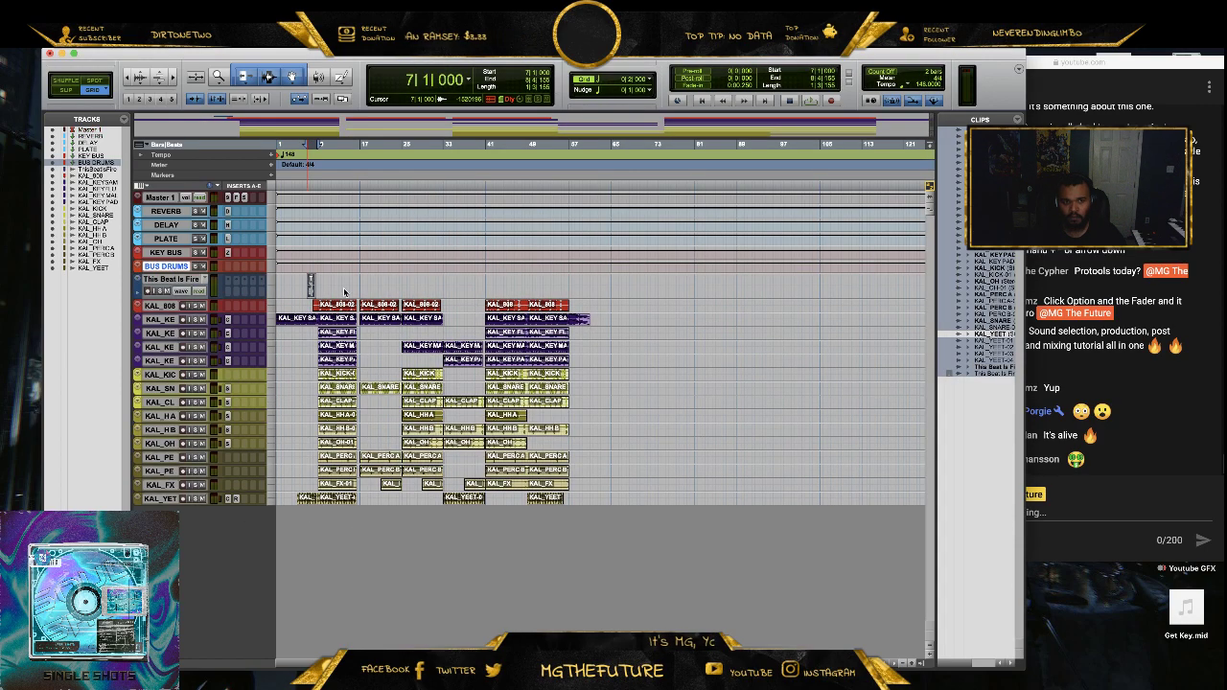
- Move the This Beat Is Fire clip later to 7|3|456, just before the drop at bar 9, and play it back
click(914, 665)
click(913, 665)
click(914, 665)
click(635, 284)
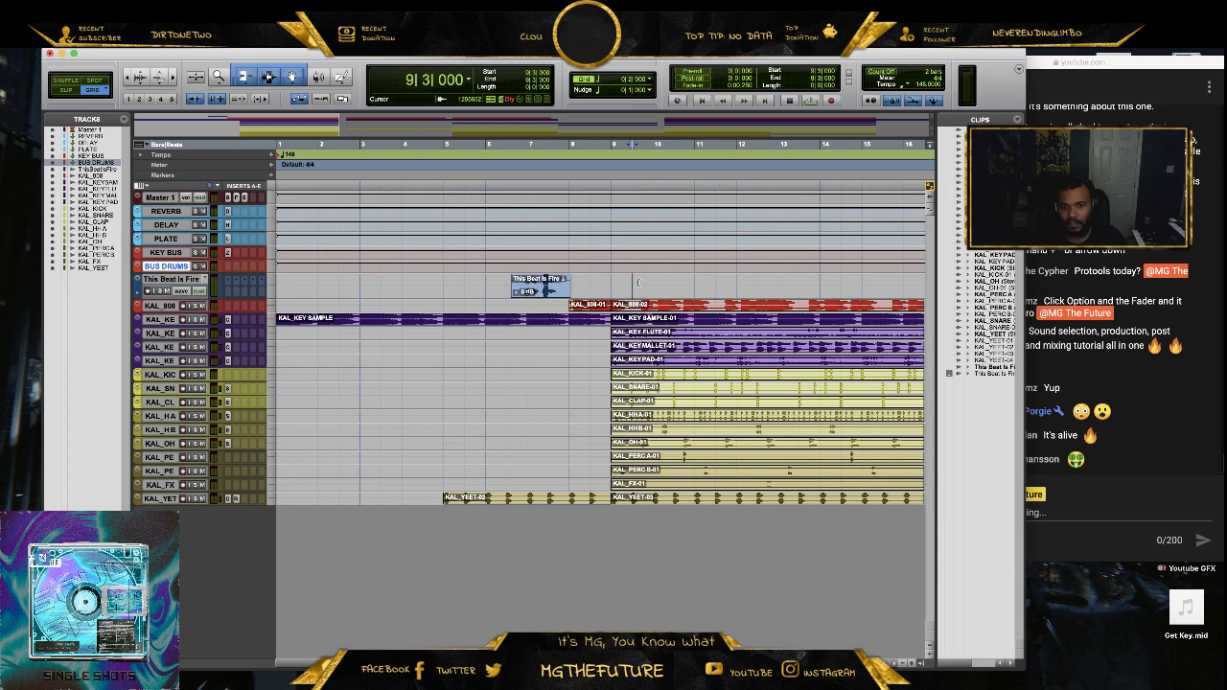
drag(530, 289, 556, 294)
key(space)
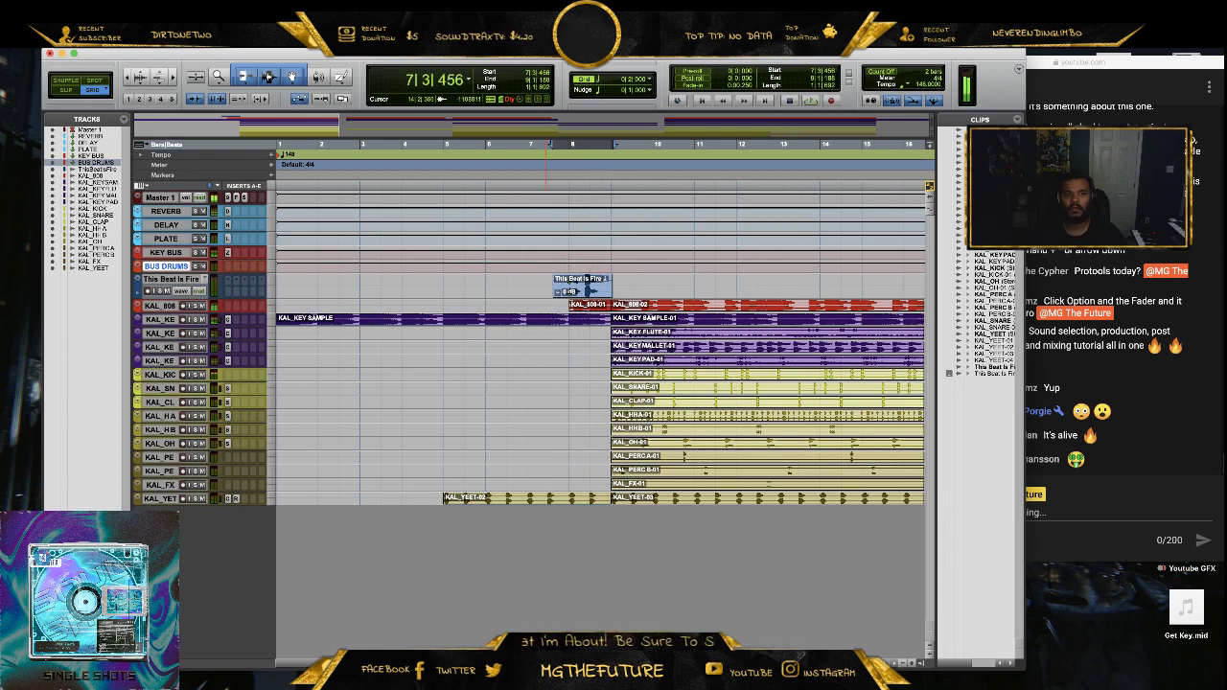
- Open the Mix window and move the This Beat Is Fire channel strip between PLATE and KEY BUS
click(398, 9)
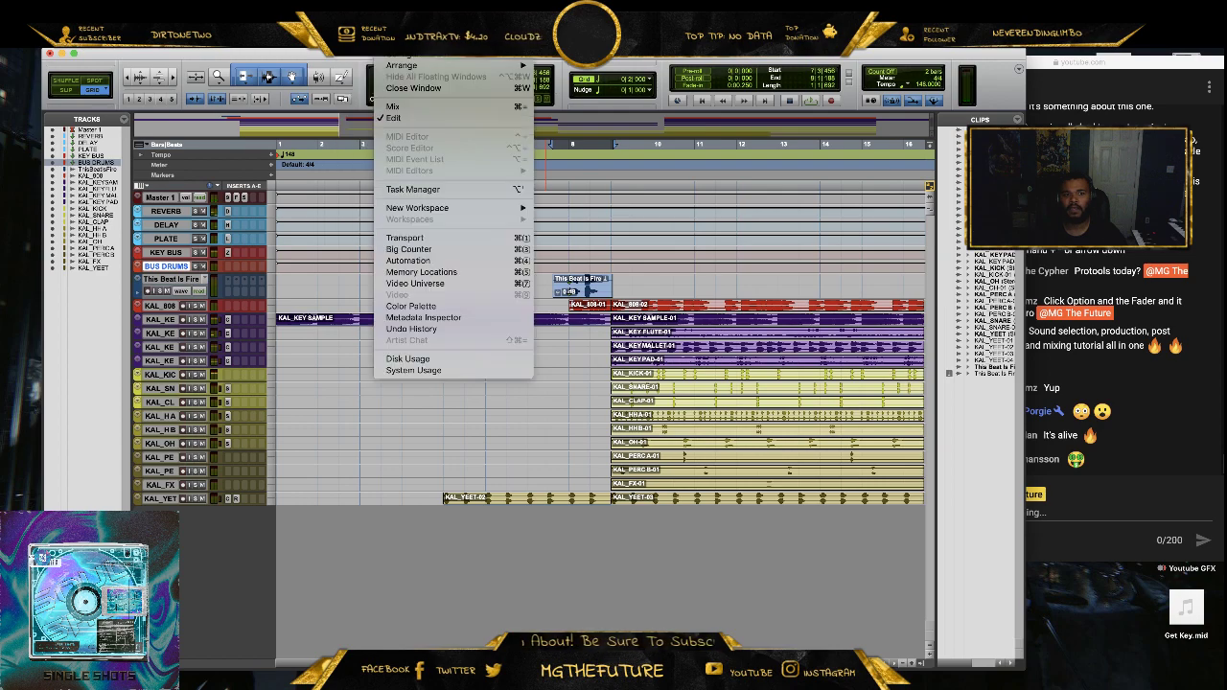
click(408, 107)
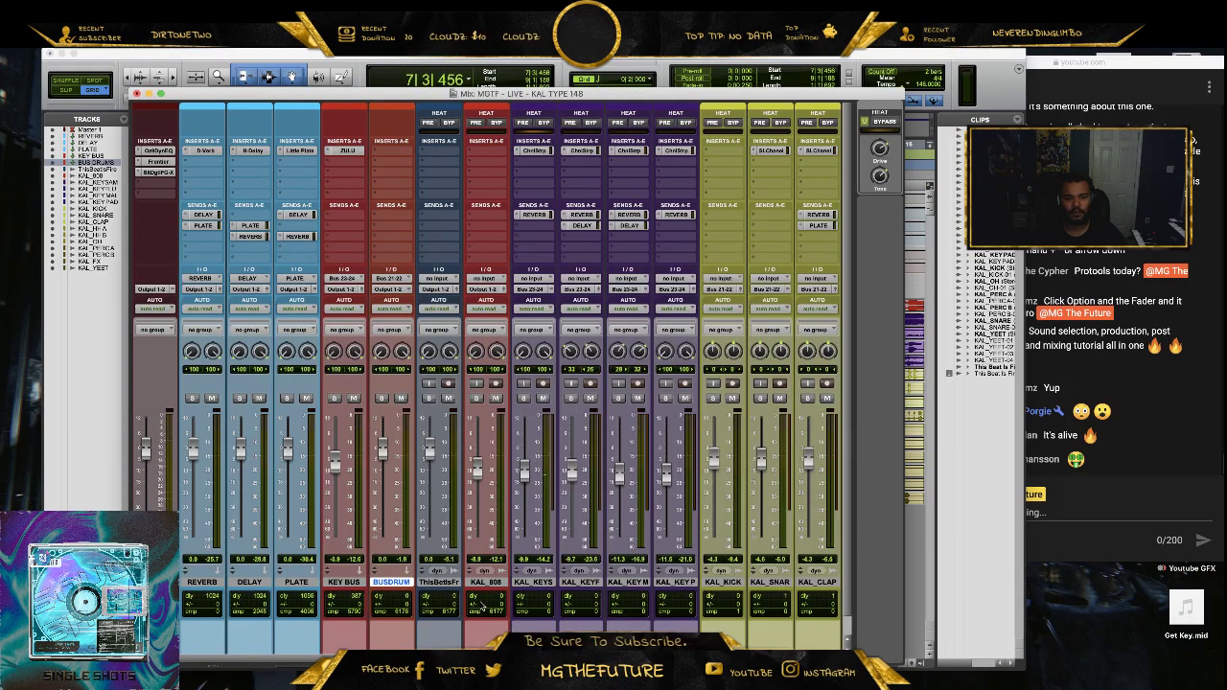
click(439, 582)
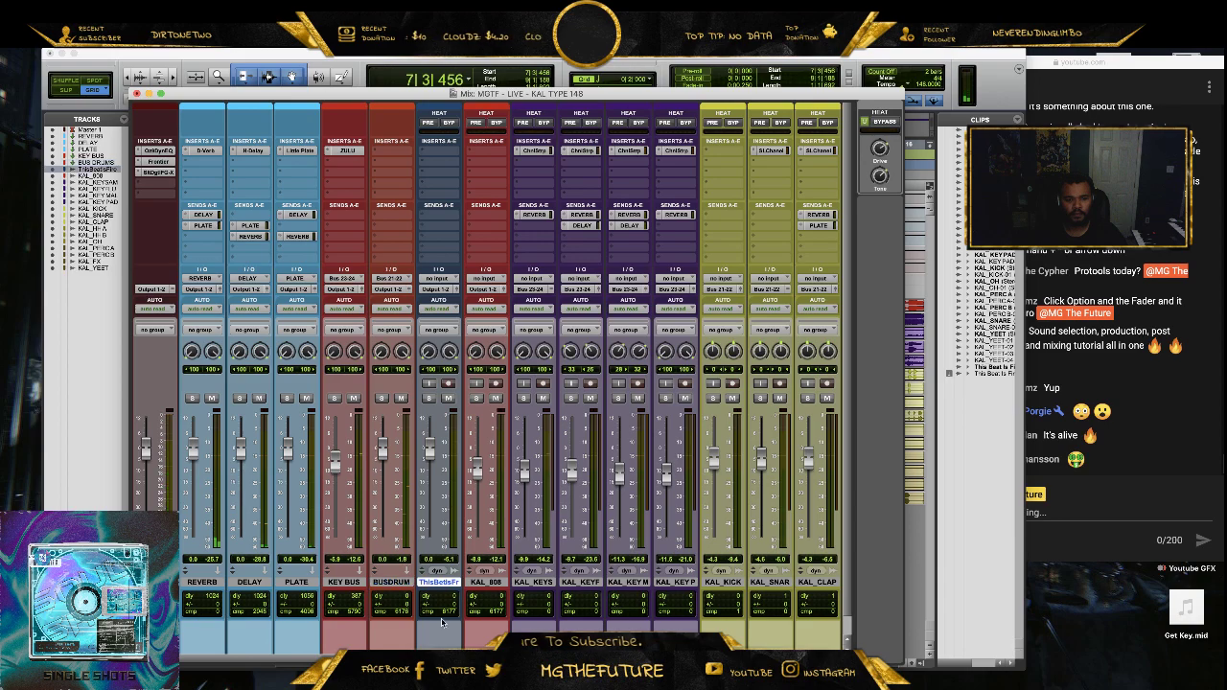
scroll(443, 625, down, 1)
drag(439, 564, 336, 567)
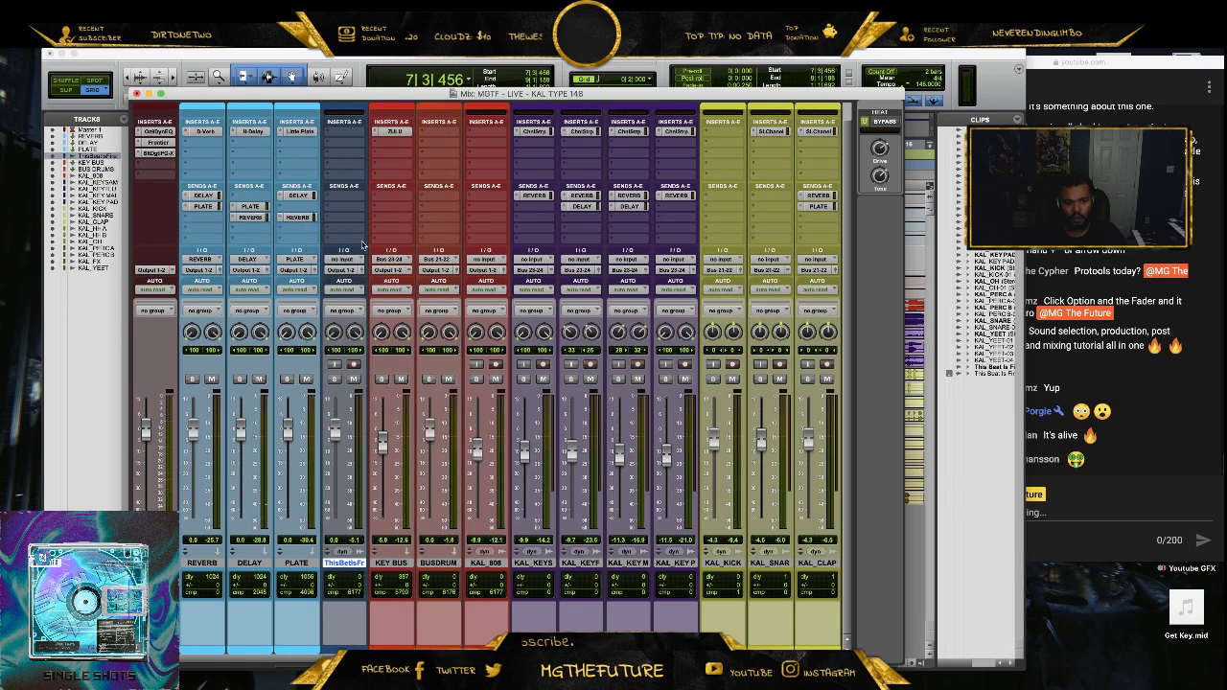
- Add a send from the This Beat Is Fire track to DELAY, raise its level to about -7.8 dB, and close the send window
click(340, 200)
mouse_move(397, 256)
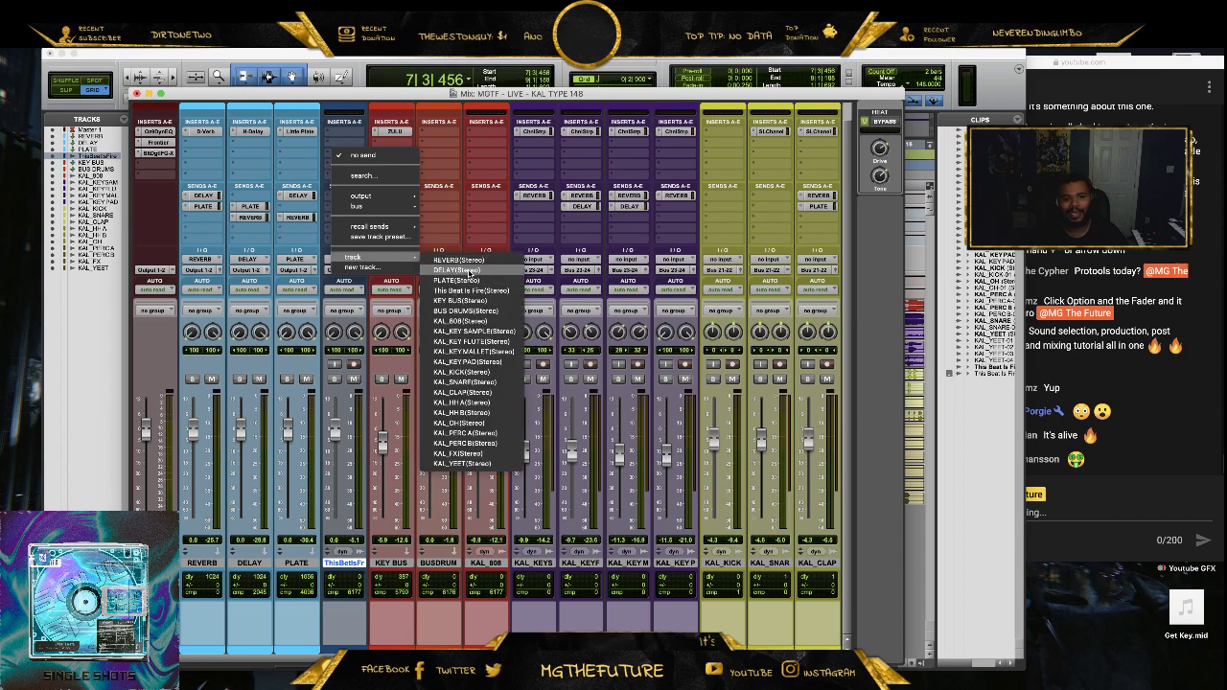
click(469, 270)
drag(592, 453, 590, 382)
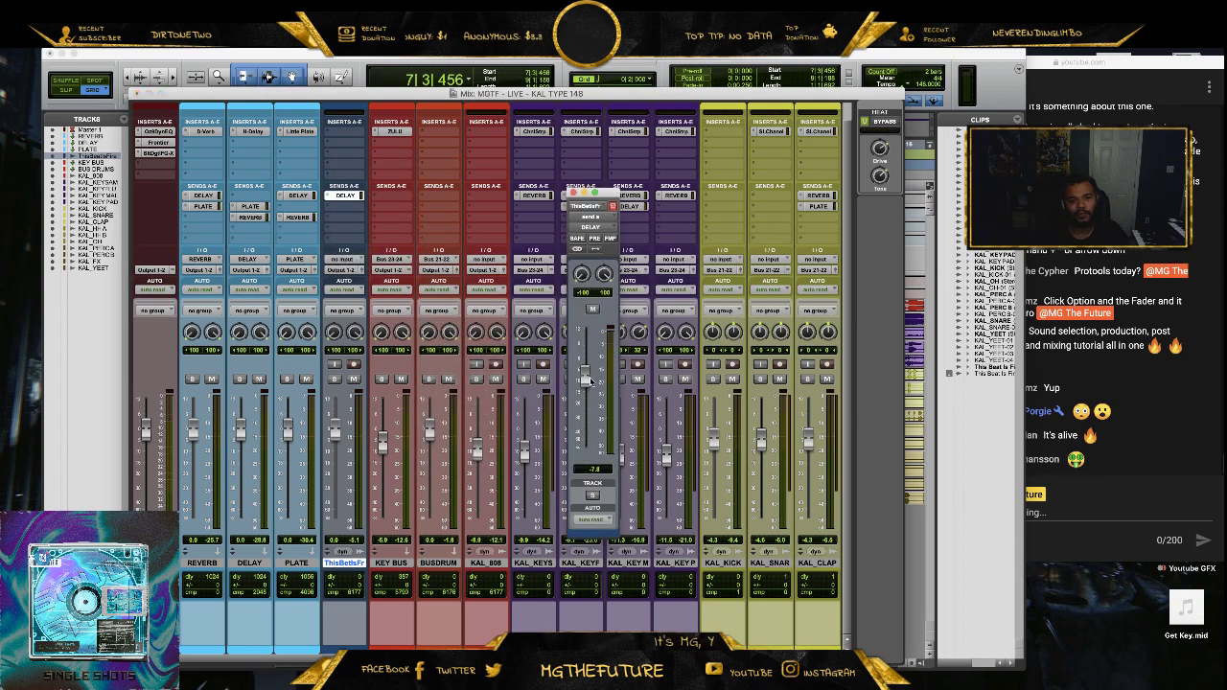
click(572, 193)
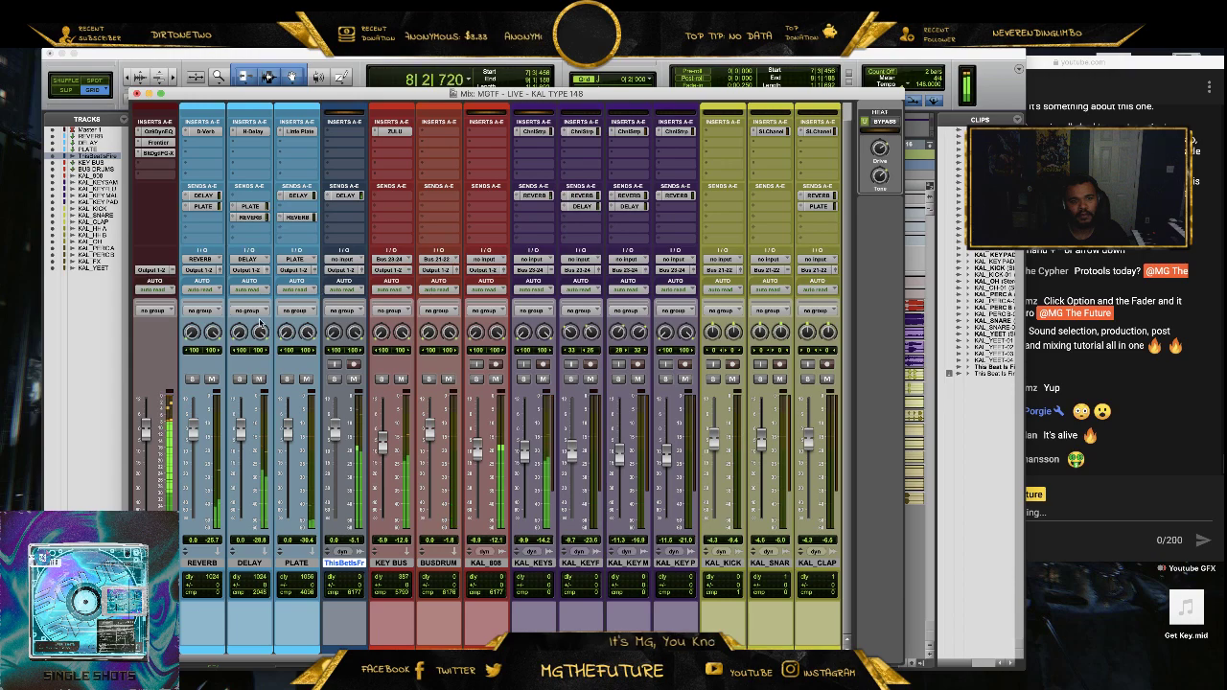
- Add a send from the This Beat Is Fire track to PLATE, raise its level to about -27.7 dB, and close the send window
click(342, 222)
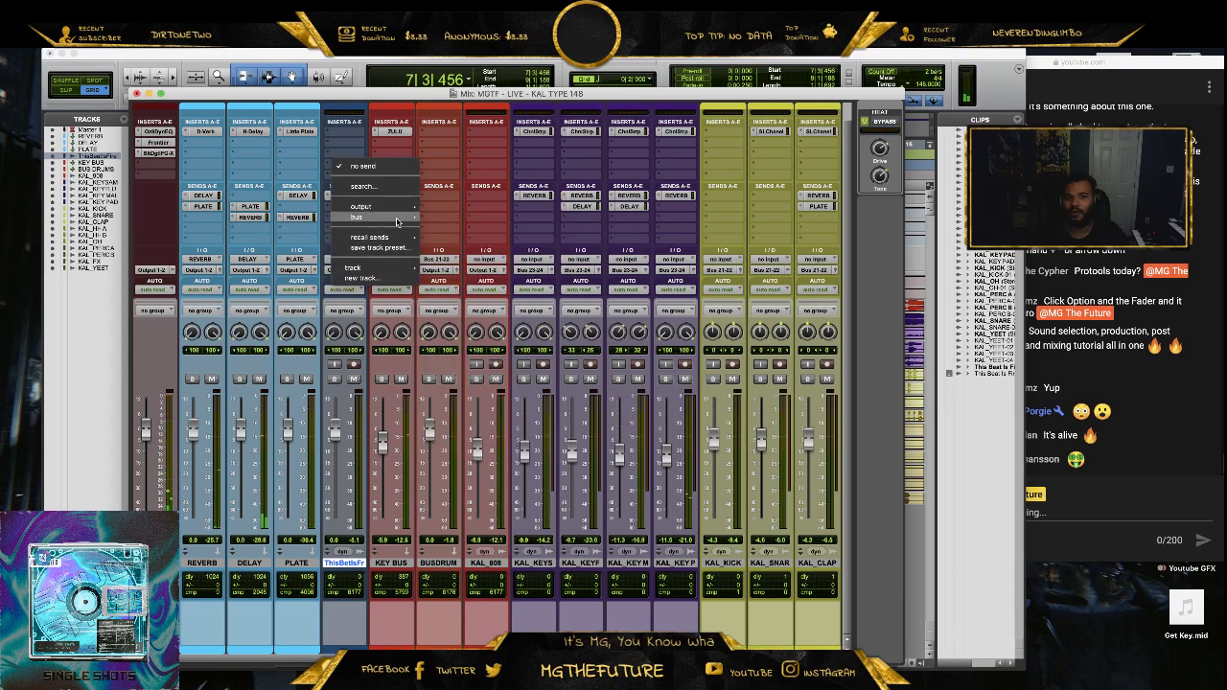
mouse_move(397, 221)
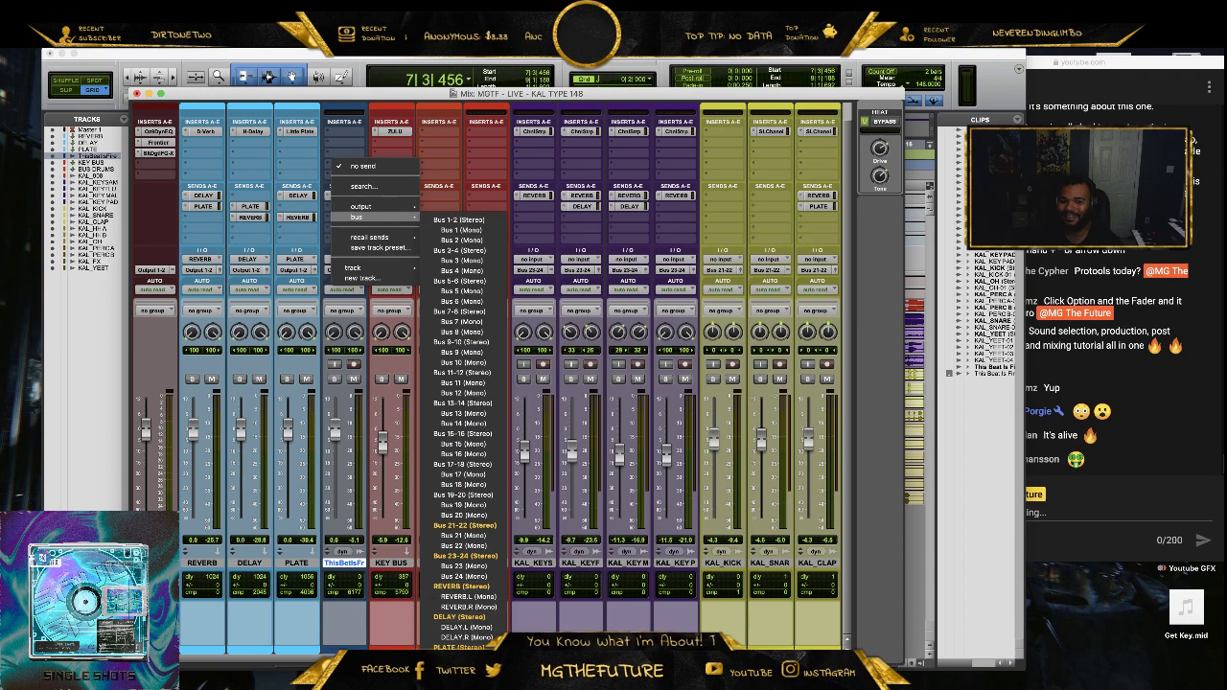
click(459, 646)
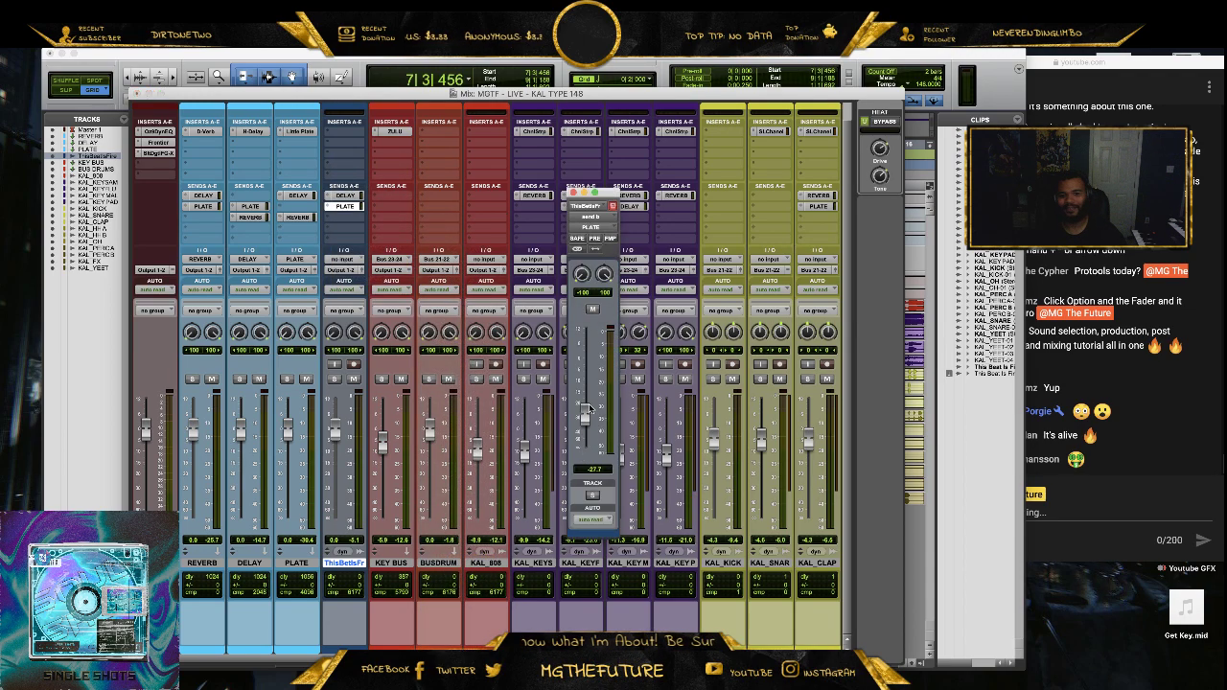
key(space)
click(573, 193)
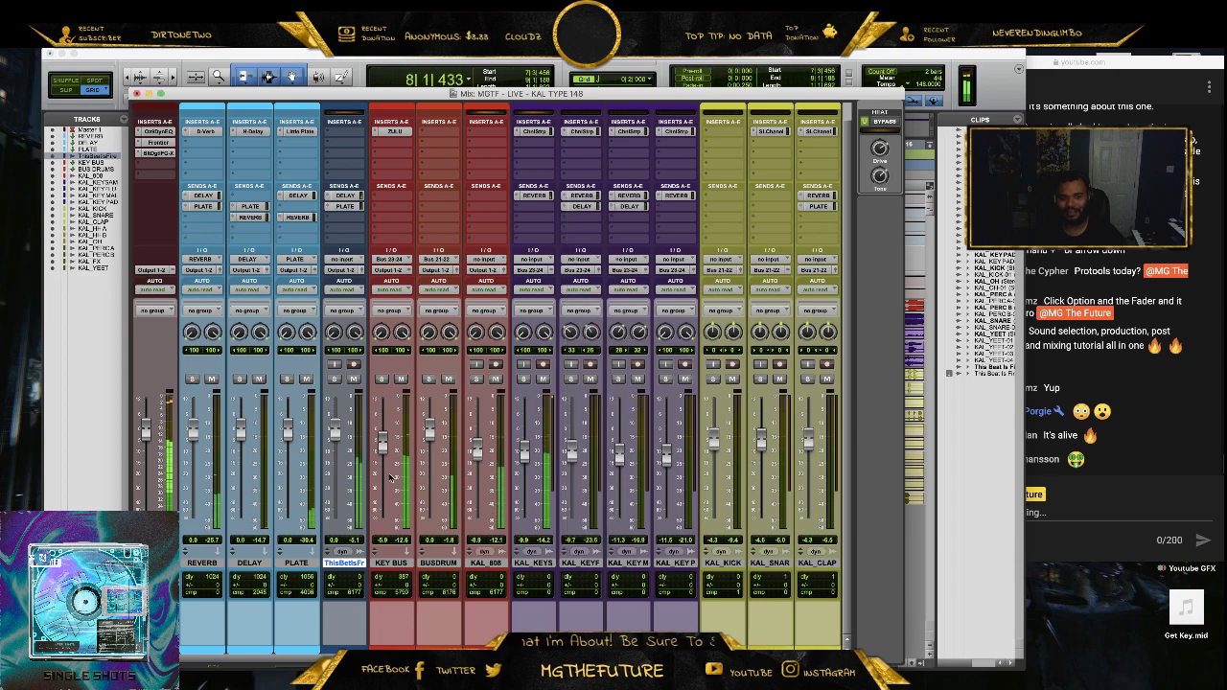
- Lower the This Beat Is Fire track's volume to about -9.1 dB and close the Mix window
key(space)
drag(333, 436, 338, 461)
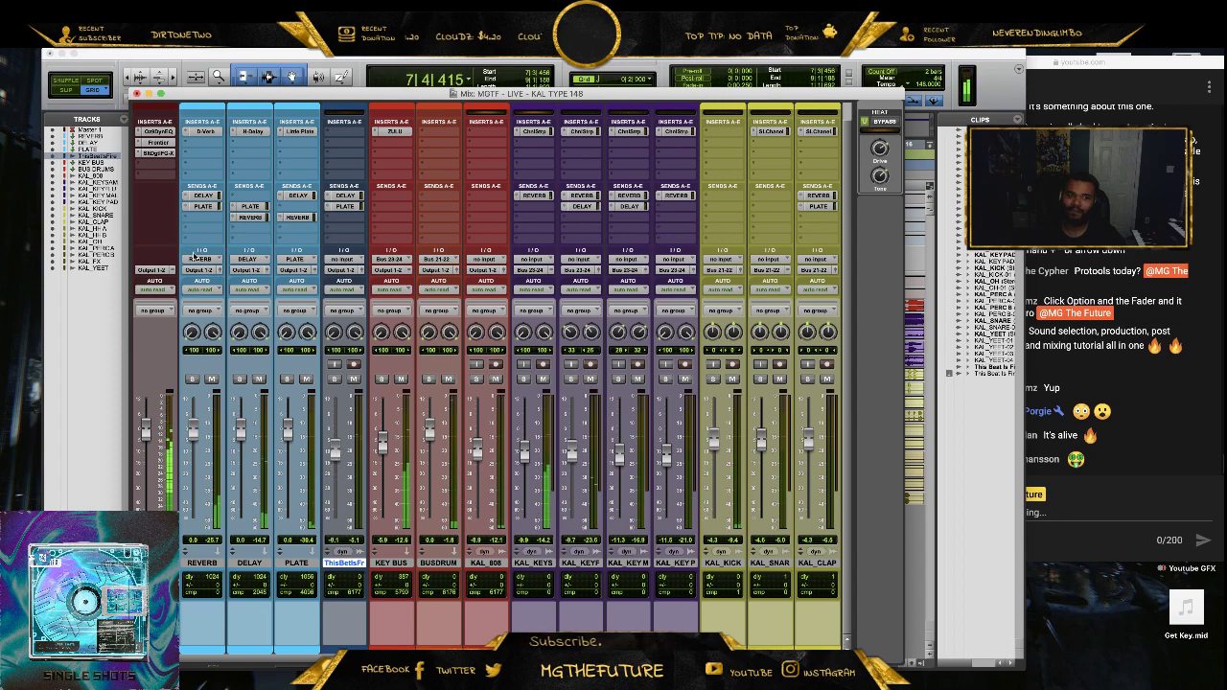
click(137, 93)
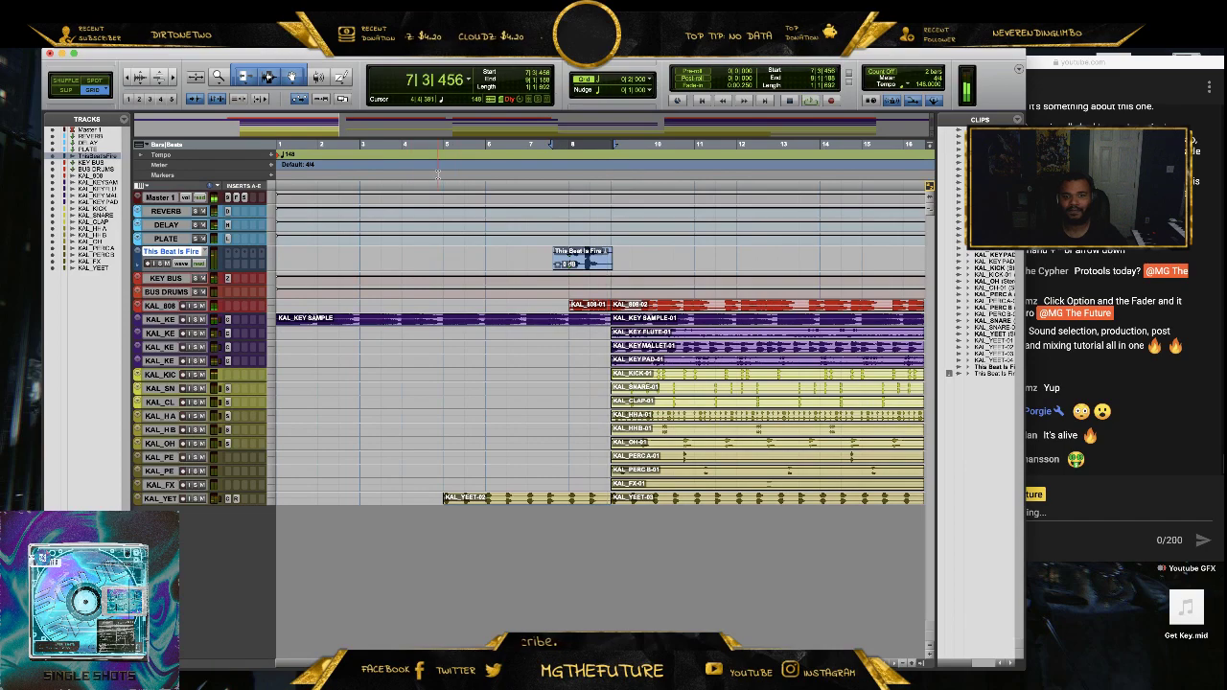
- Select the whole arrangement from bar 1 over a length of 60 bars, including the tail of the key sample
click(901, 662)
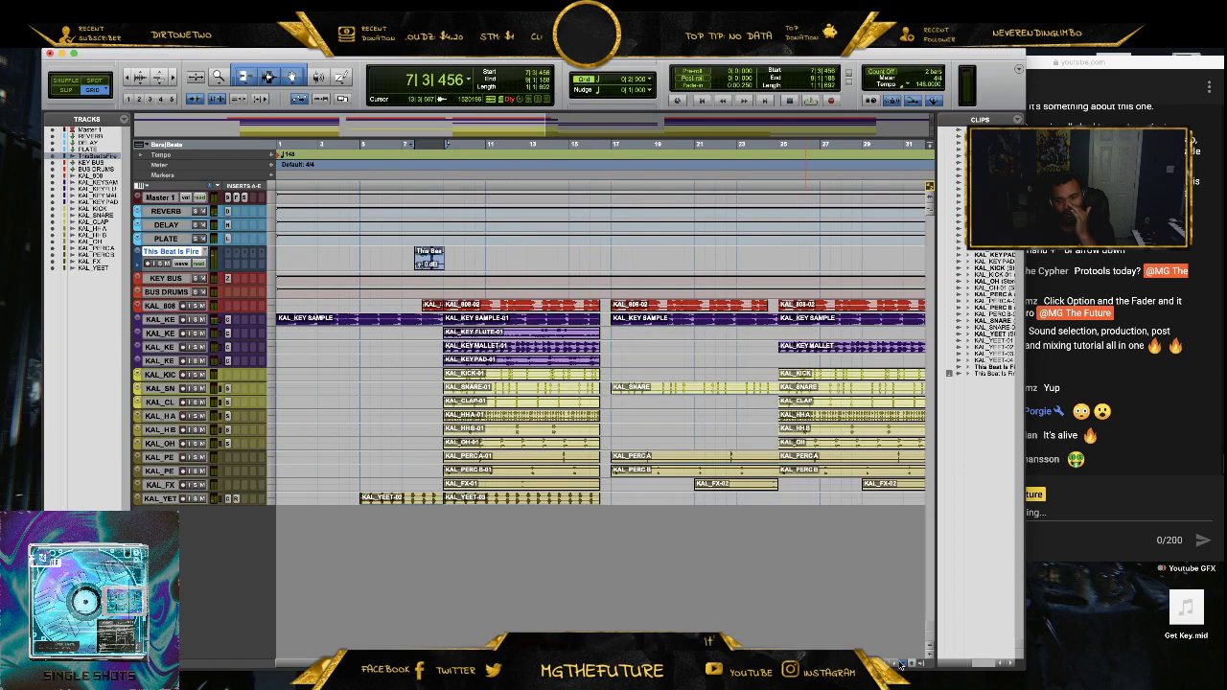
click(901, 663)
click(928, 647)
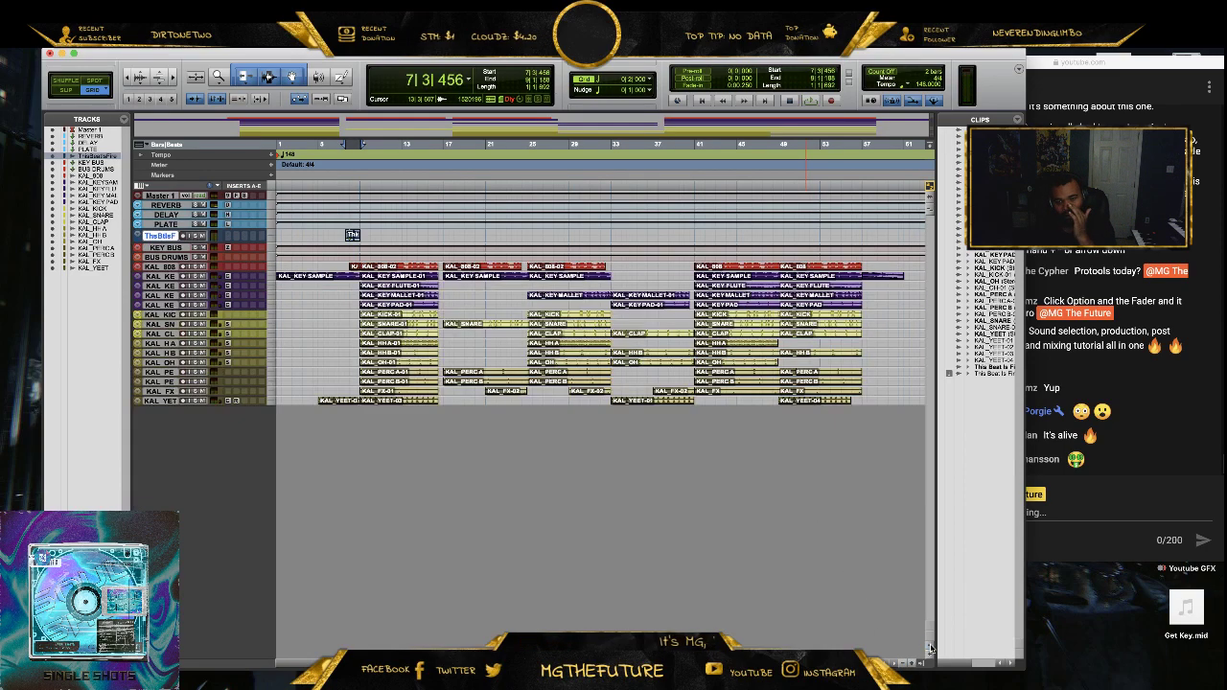
click(928, 658)
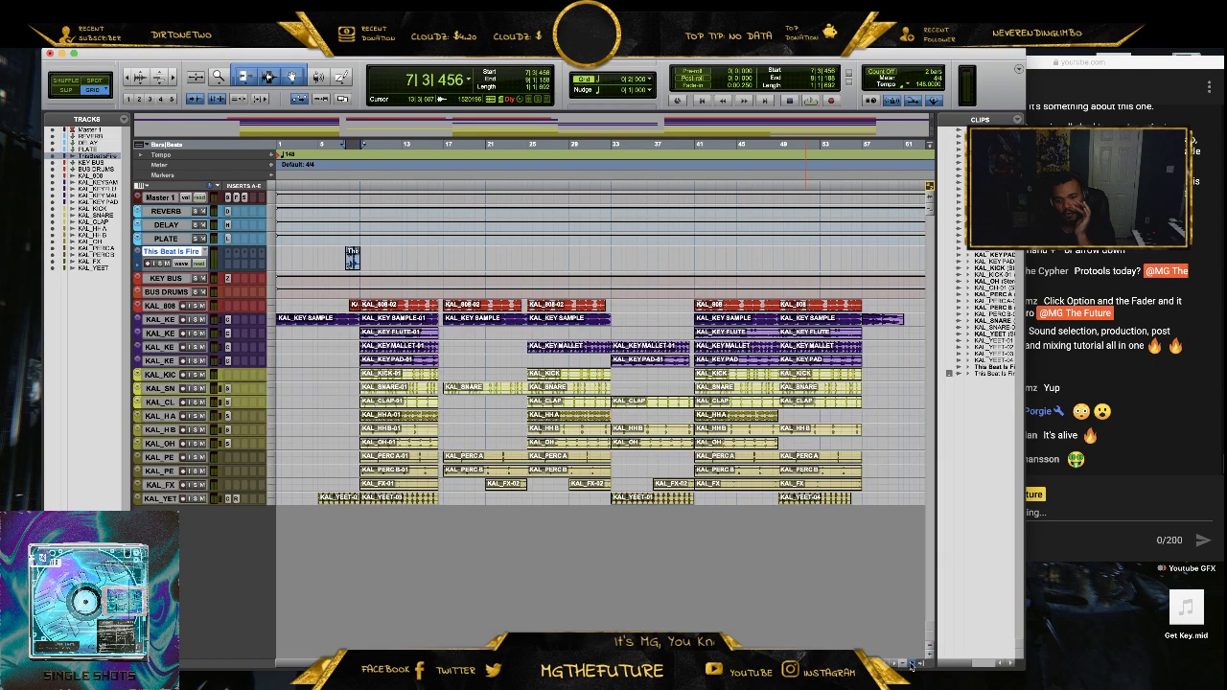
click(909, 666)
click(905, 663)
click(903, 664)
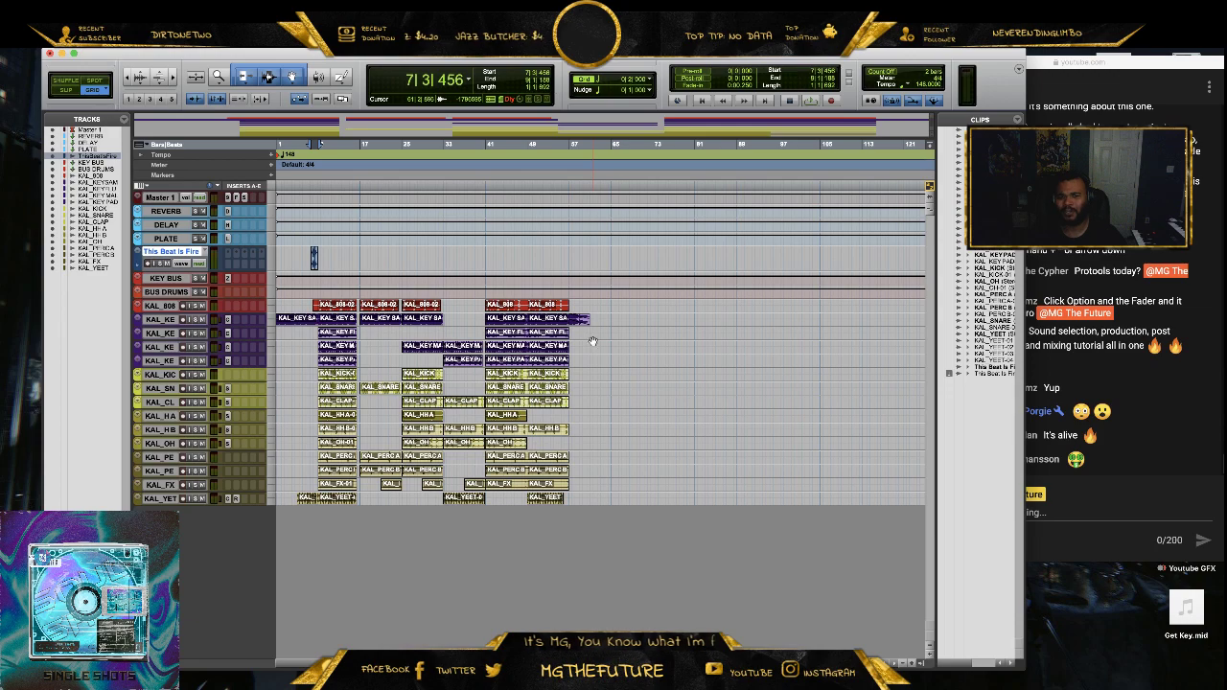
drag(311, 146, 592, 166)
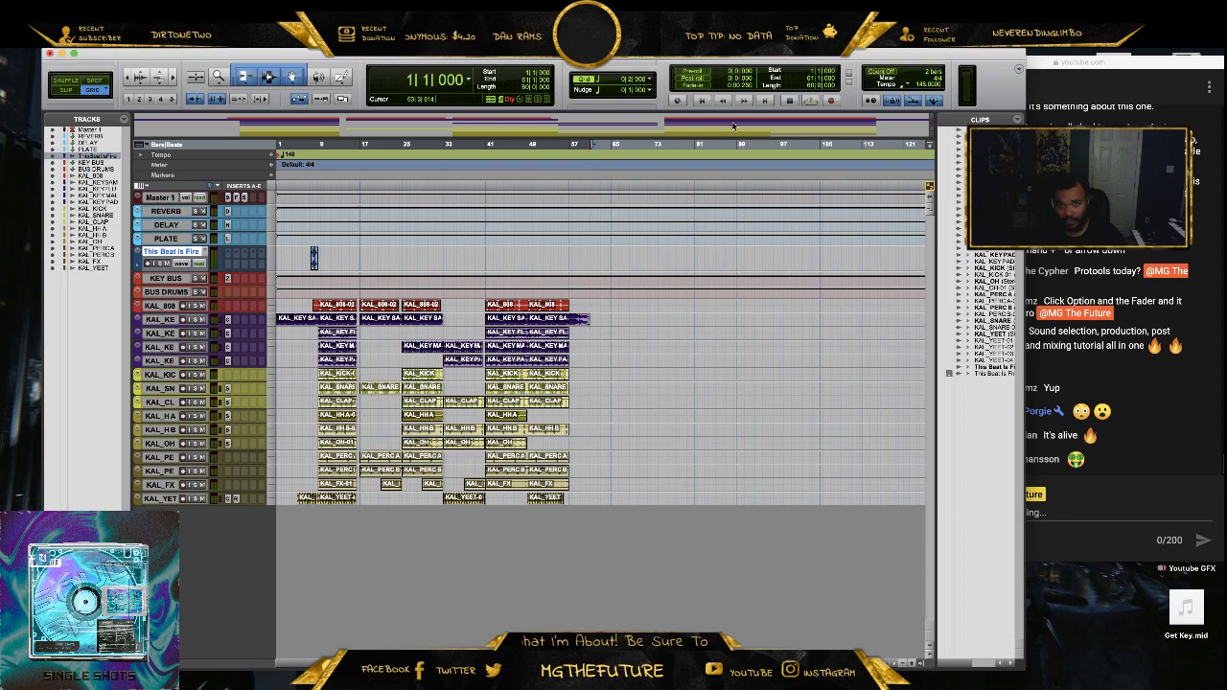
click(702, 101)
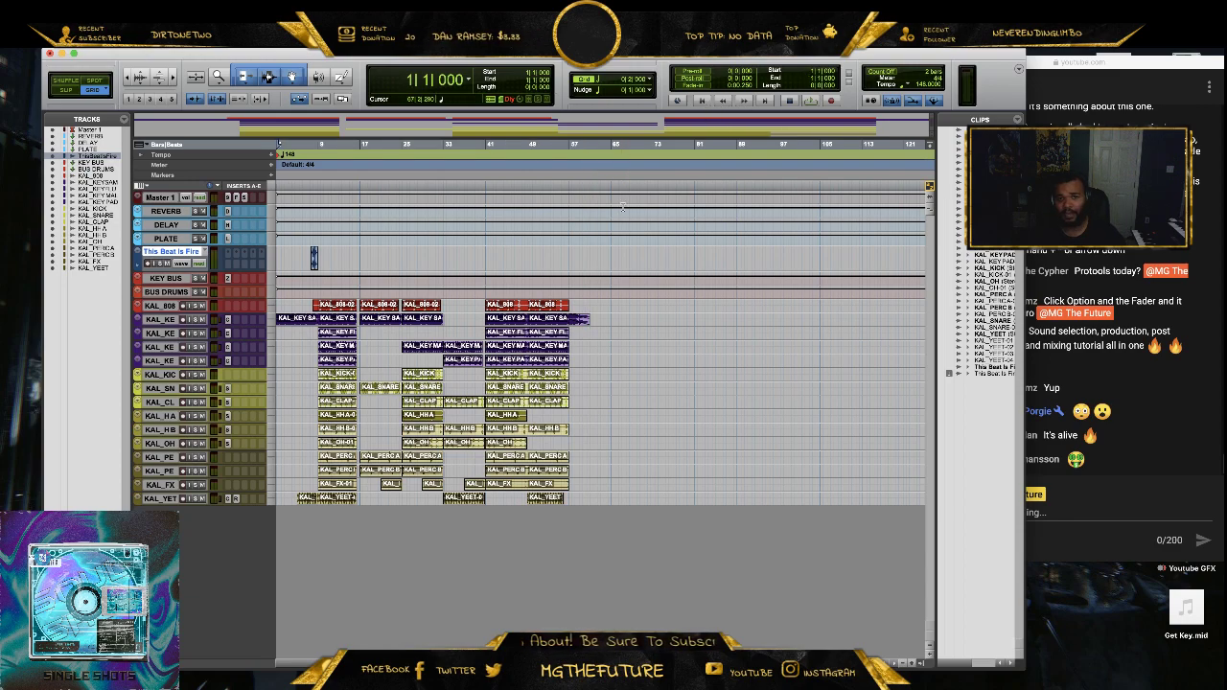
drag(591, 330, 181, 149)
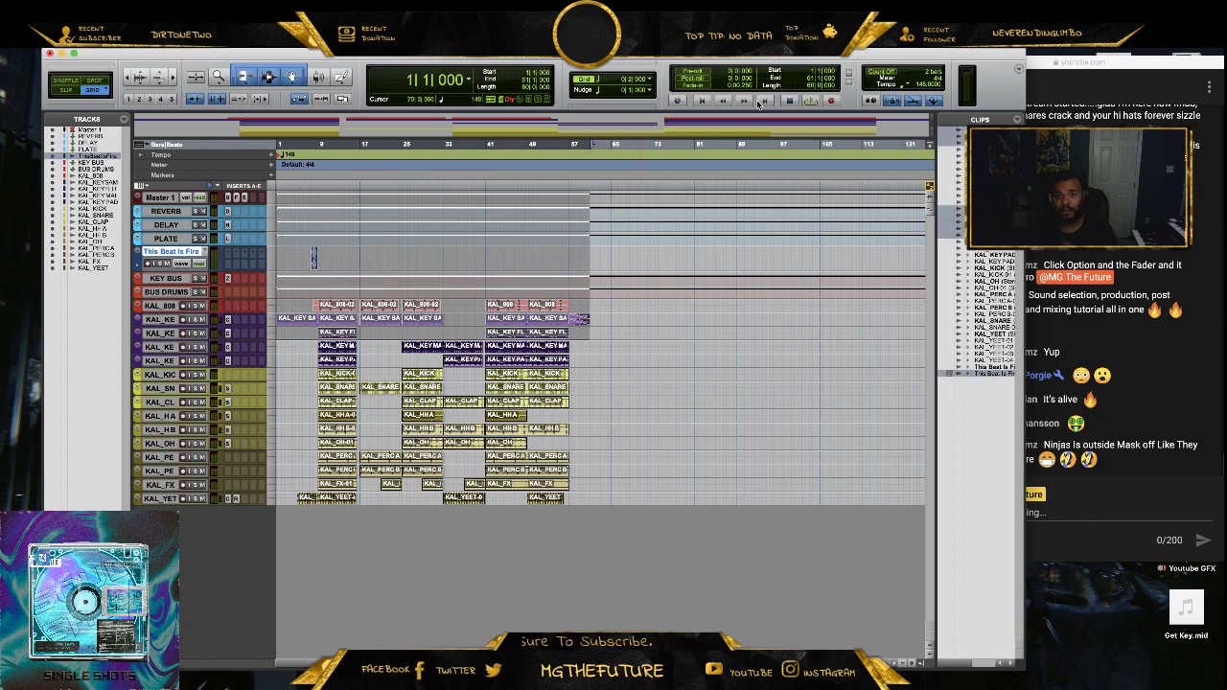
- Play the selected arrangement with loop playback, check the live chat meanwhile, and stop playback
click(811, 100)
click(1177, 300)
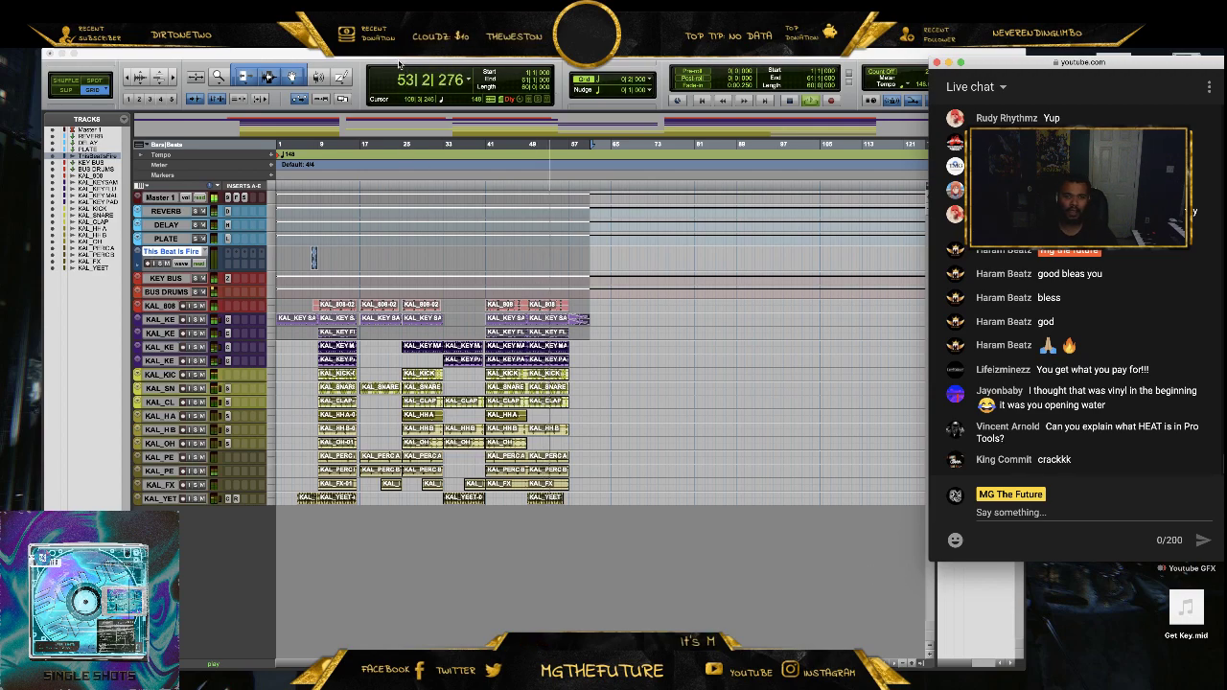
click(789, 102)
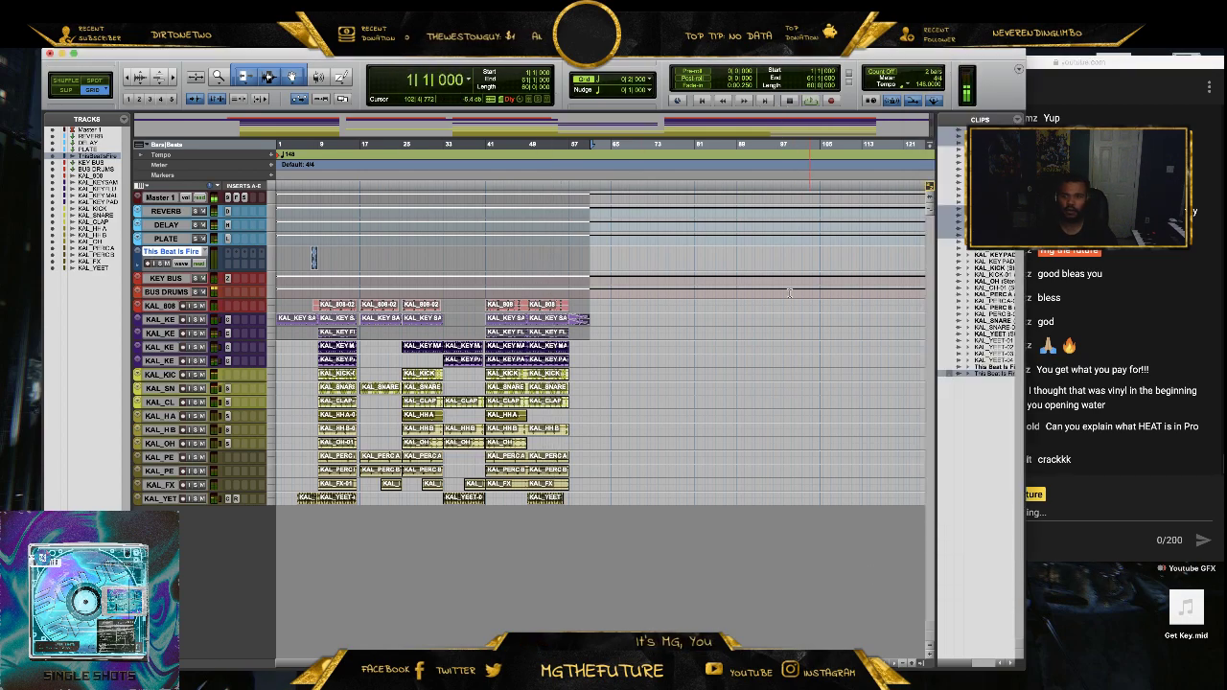
- Open the Mix window and place it clear of the live chat
click(930, 662)
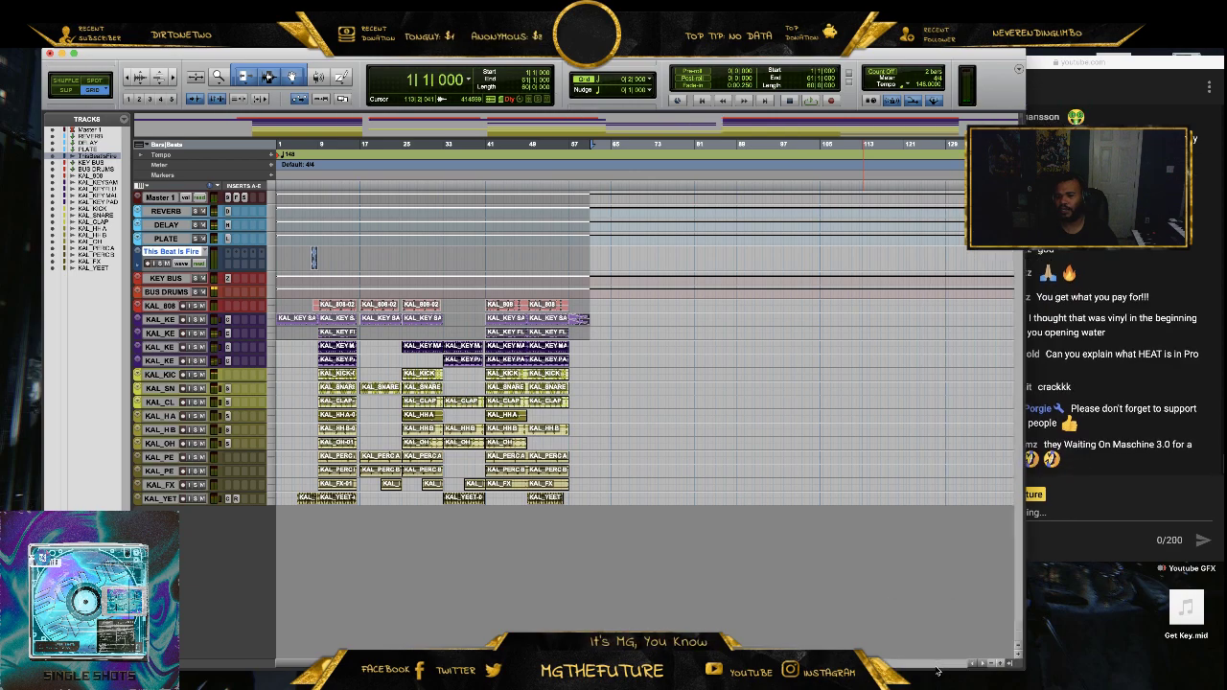
click(1010, 665)
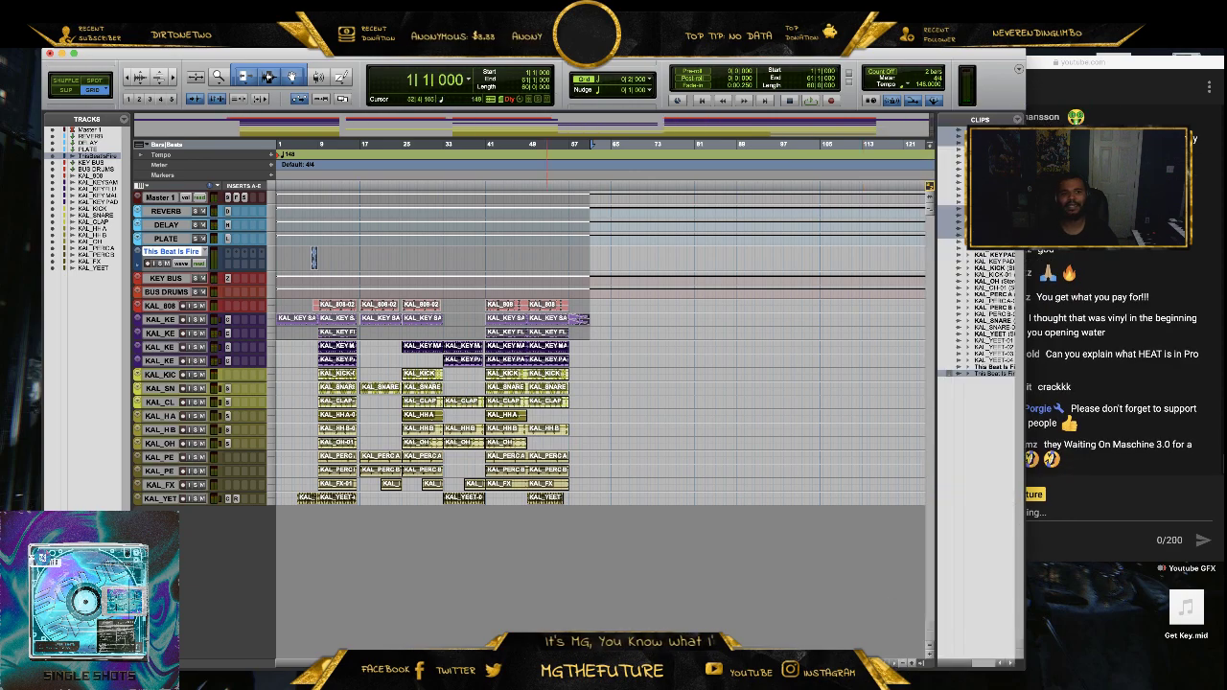
click(387, 42)
click(409, 107)
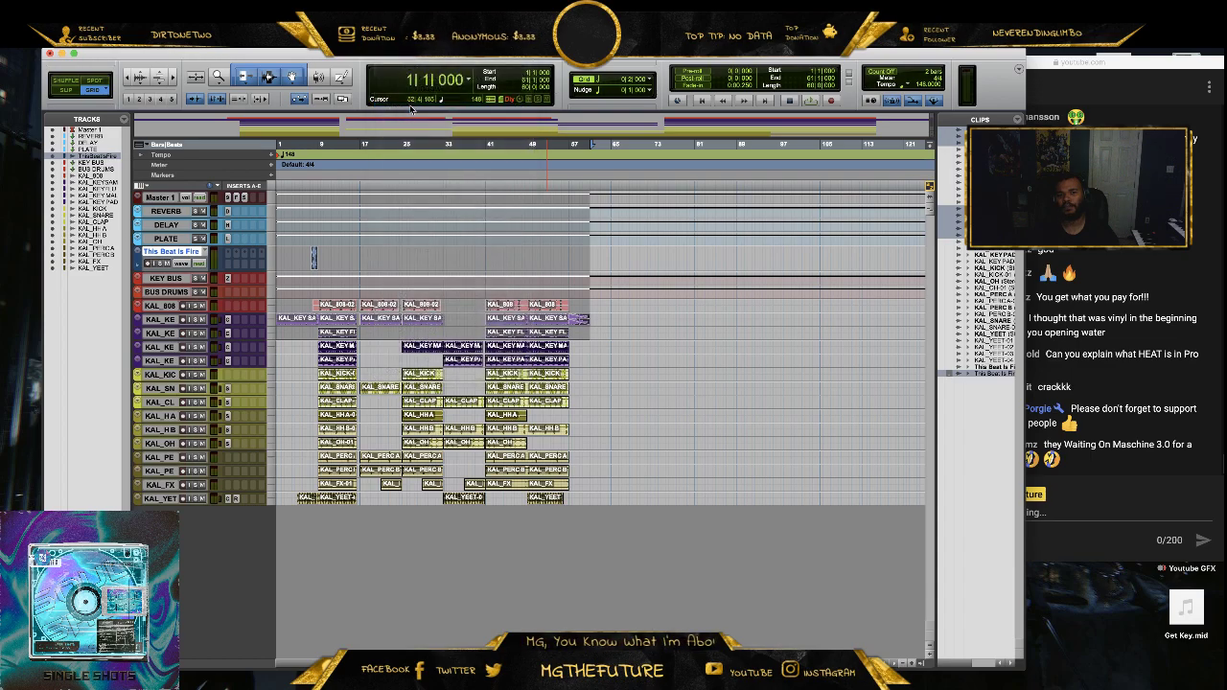
drag(787, 97, 660, 106)
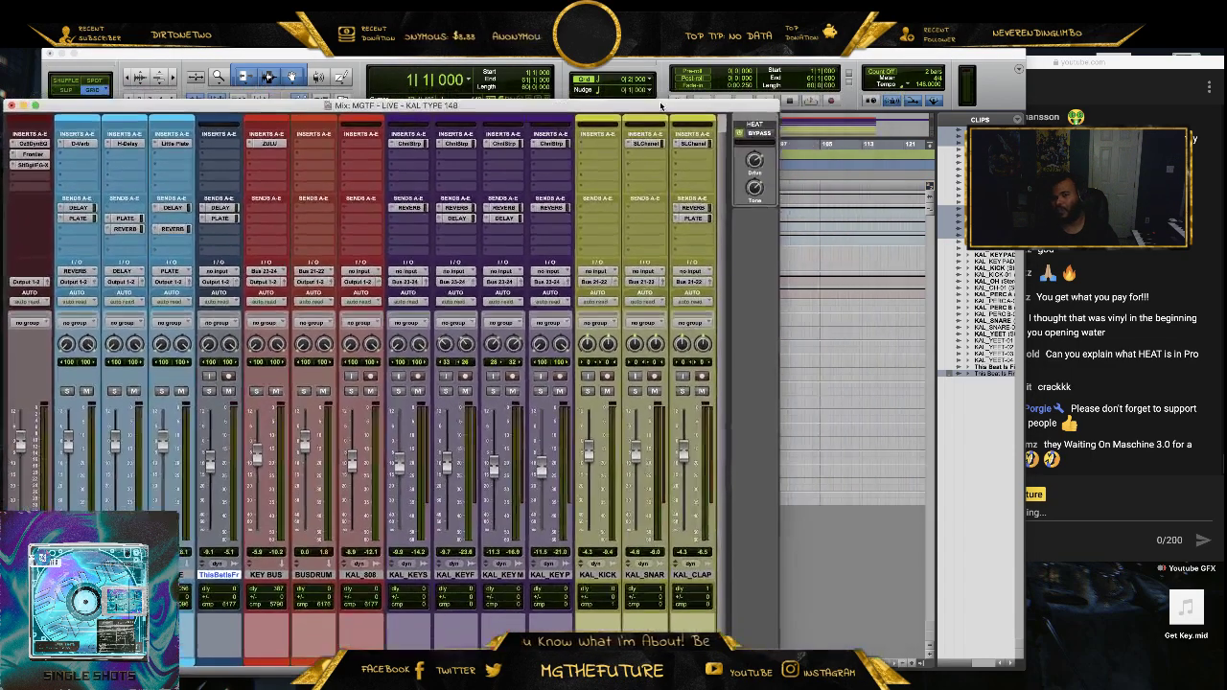
- Bring the live chat to the front, show the HEAT controls on the mixer channels, and check the Activate HEAT option
click(1169, 258)
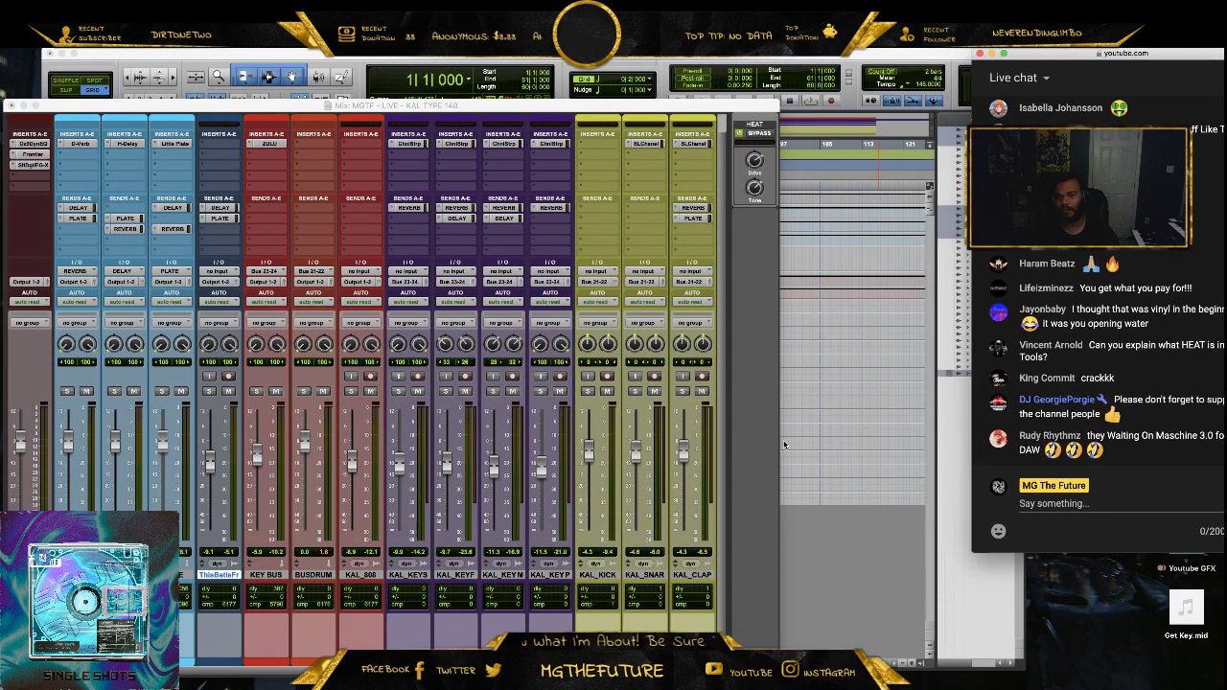
click(732, 475)
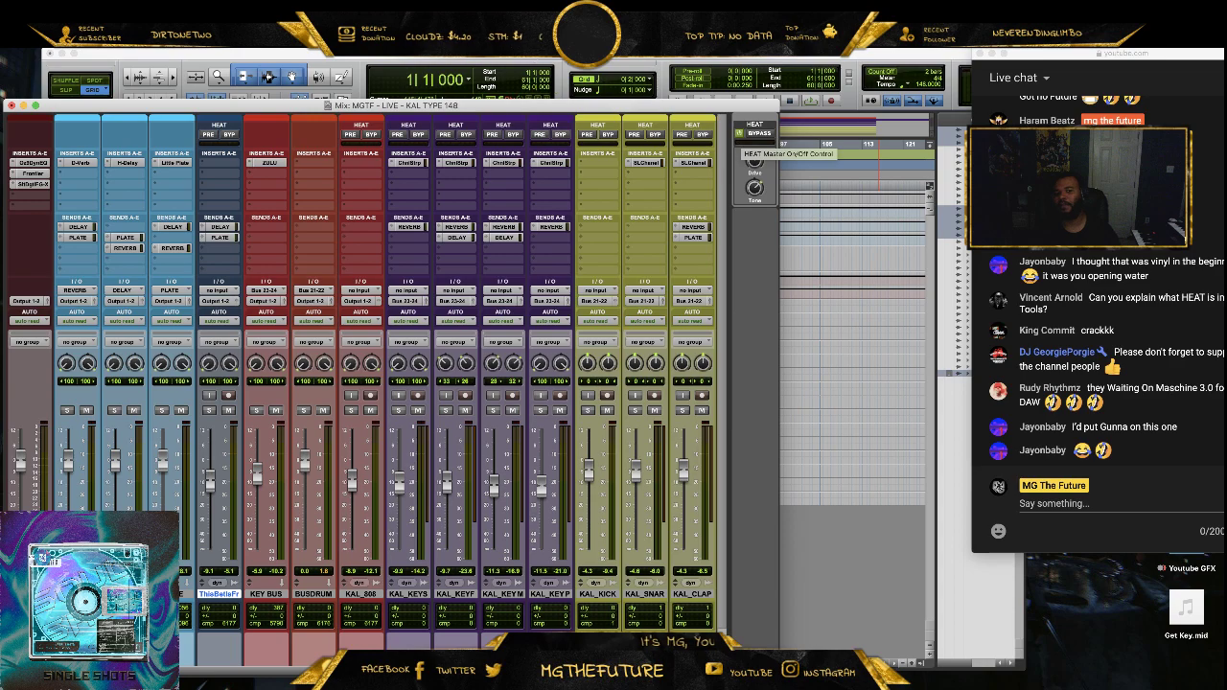
click(315, 43)
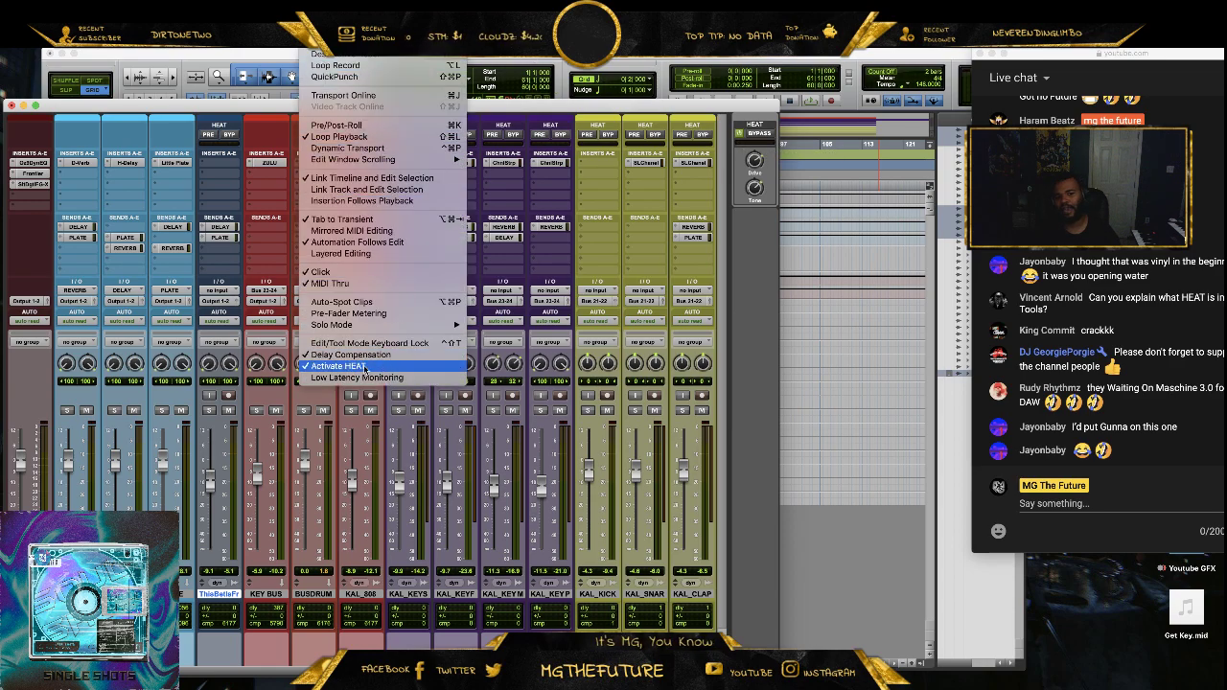
click(767, 390)
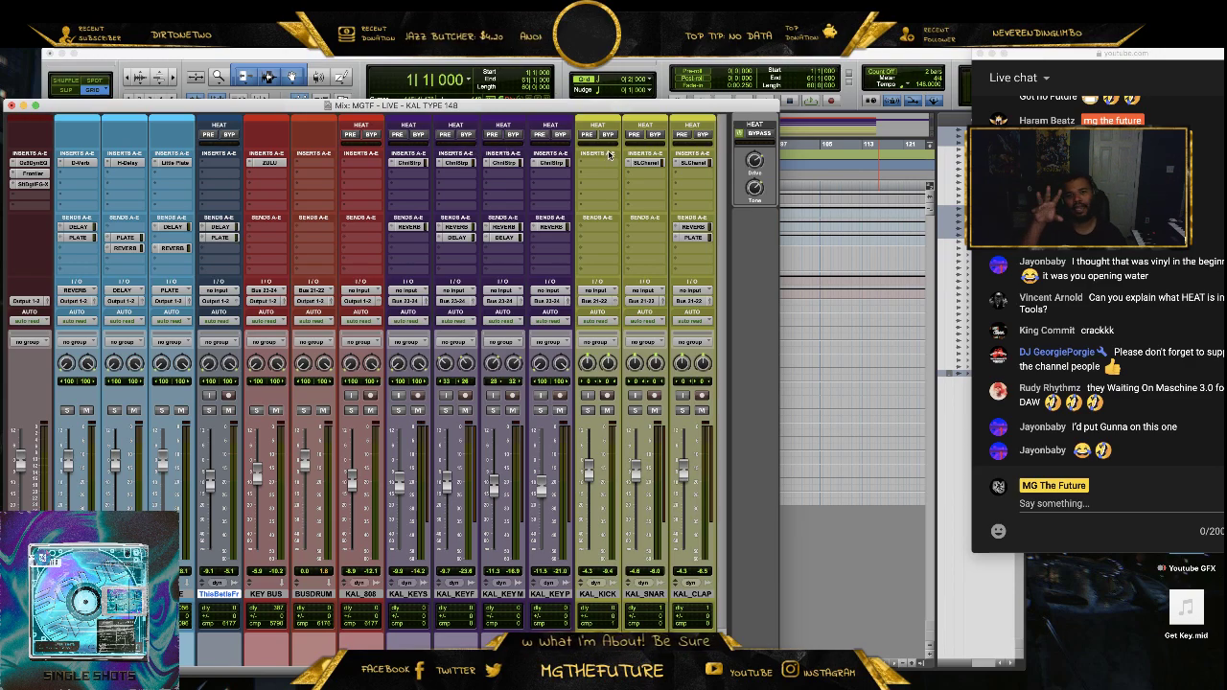
- Play back the beat, inspect the ZULU insert on KEY BUS, and move the Mix window so its first channels are in view
key(space)
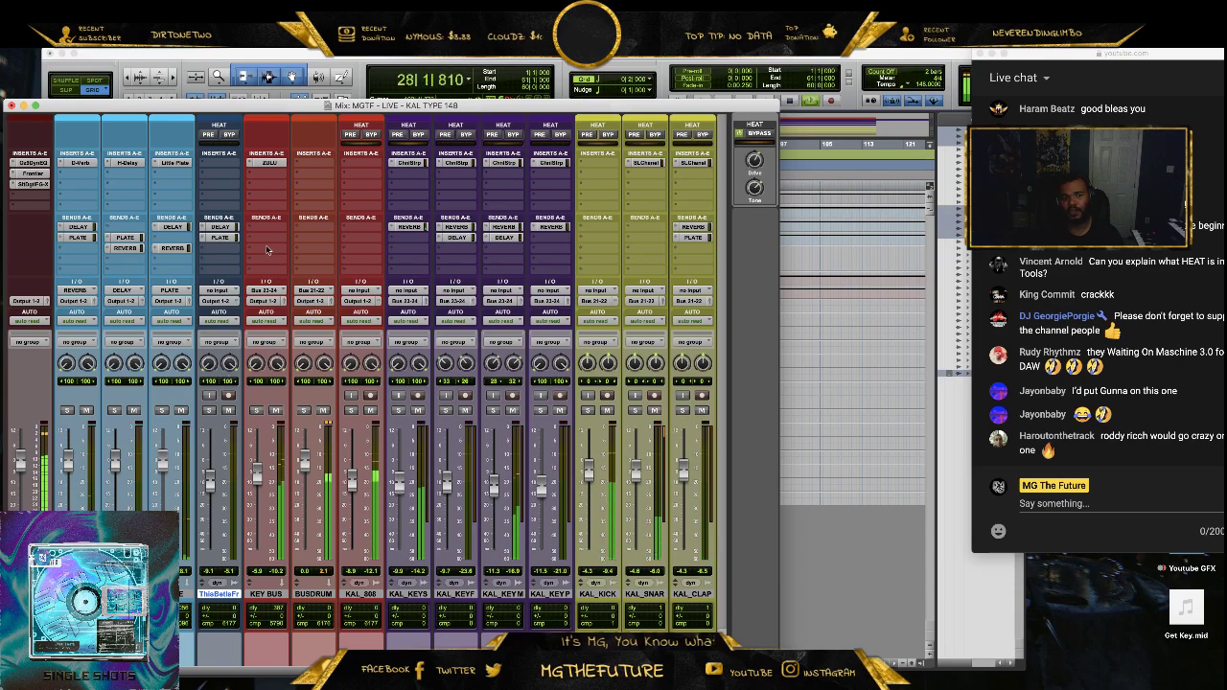
click(266, 162)
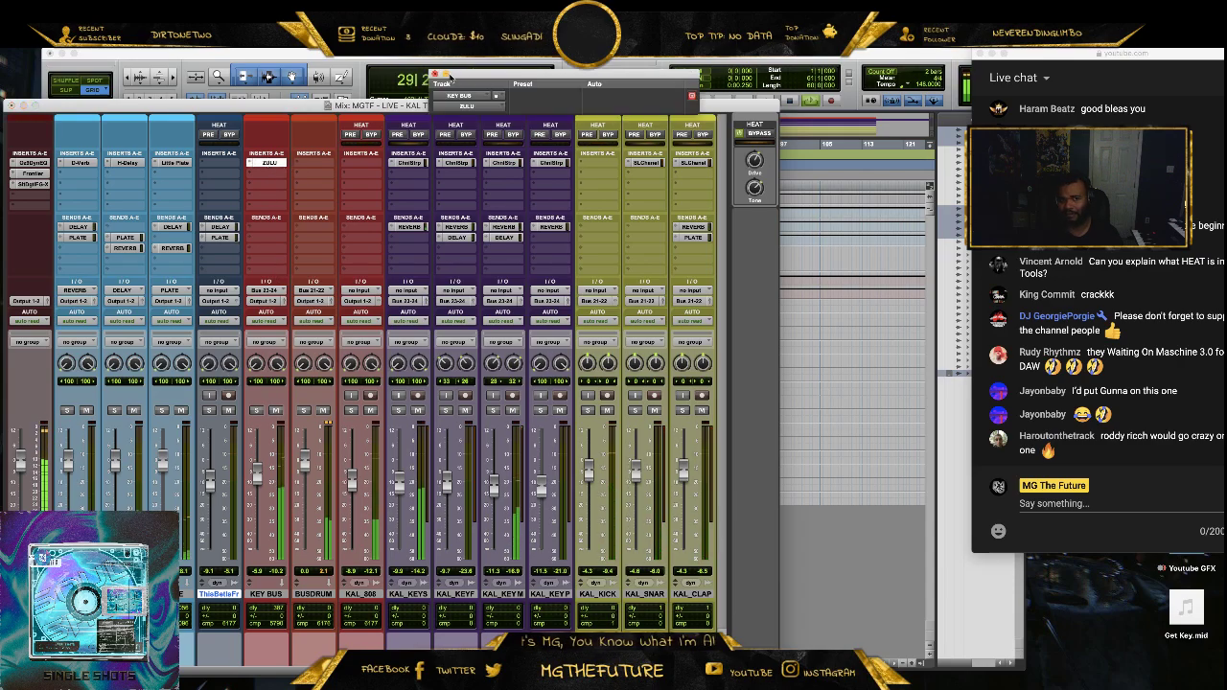
click(435, 74)
drag(230, 105, 351, 110)
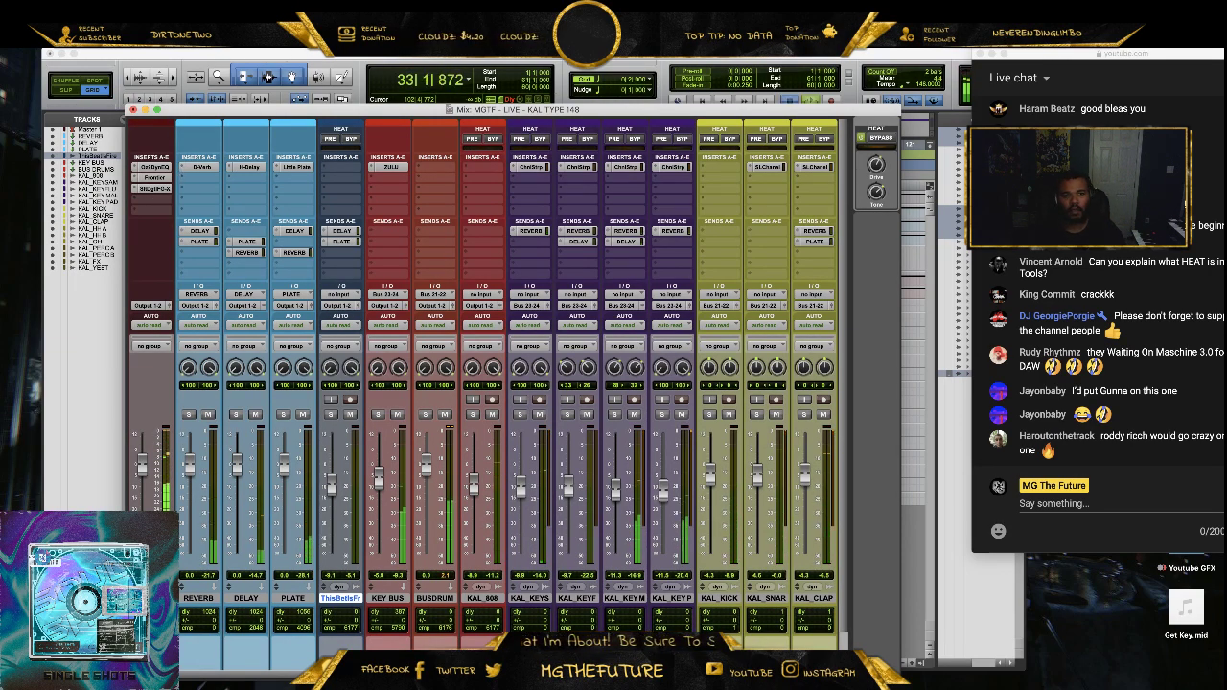
- Open the I/O Setup and rename the stereo hardware insert path on channels 5-6 as SP404
click(319, 54)
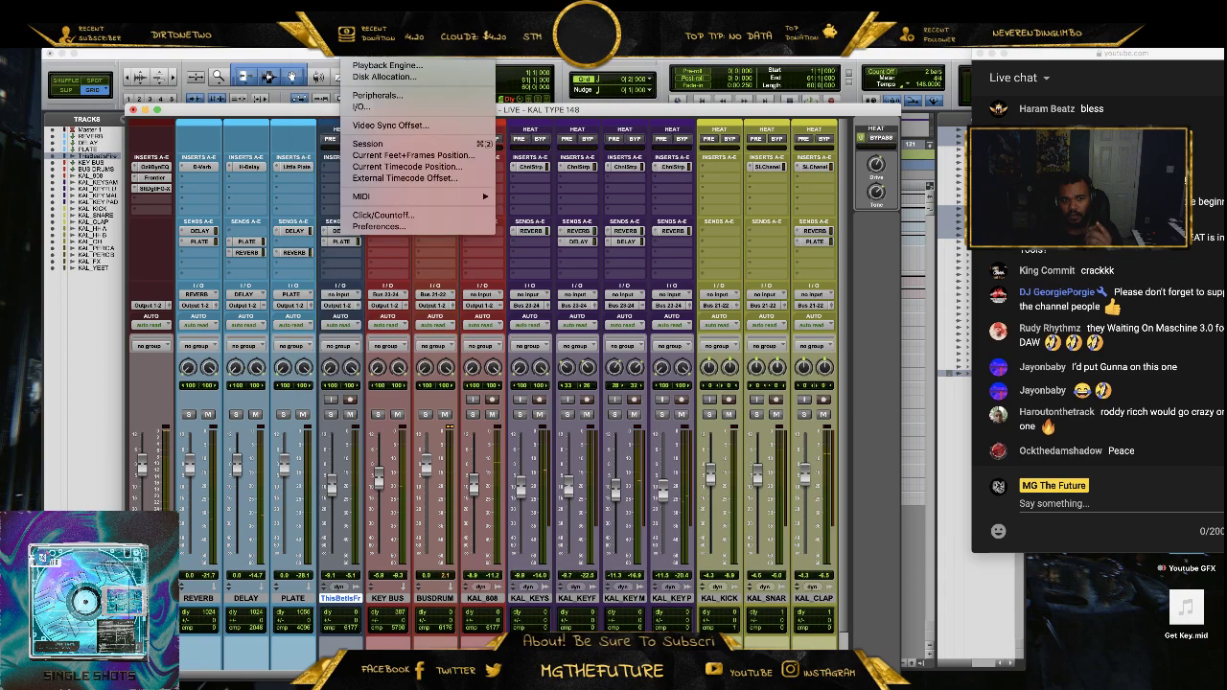
mouse_move(360, 55)
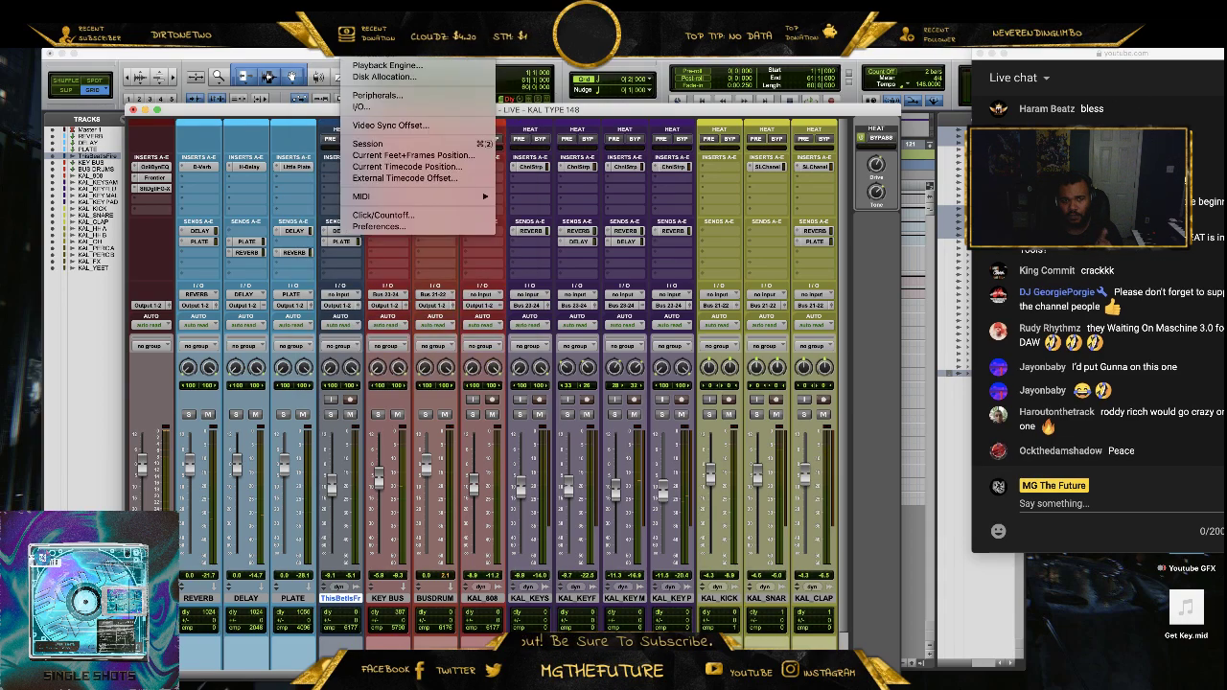
click(373, 107)
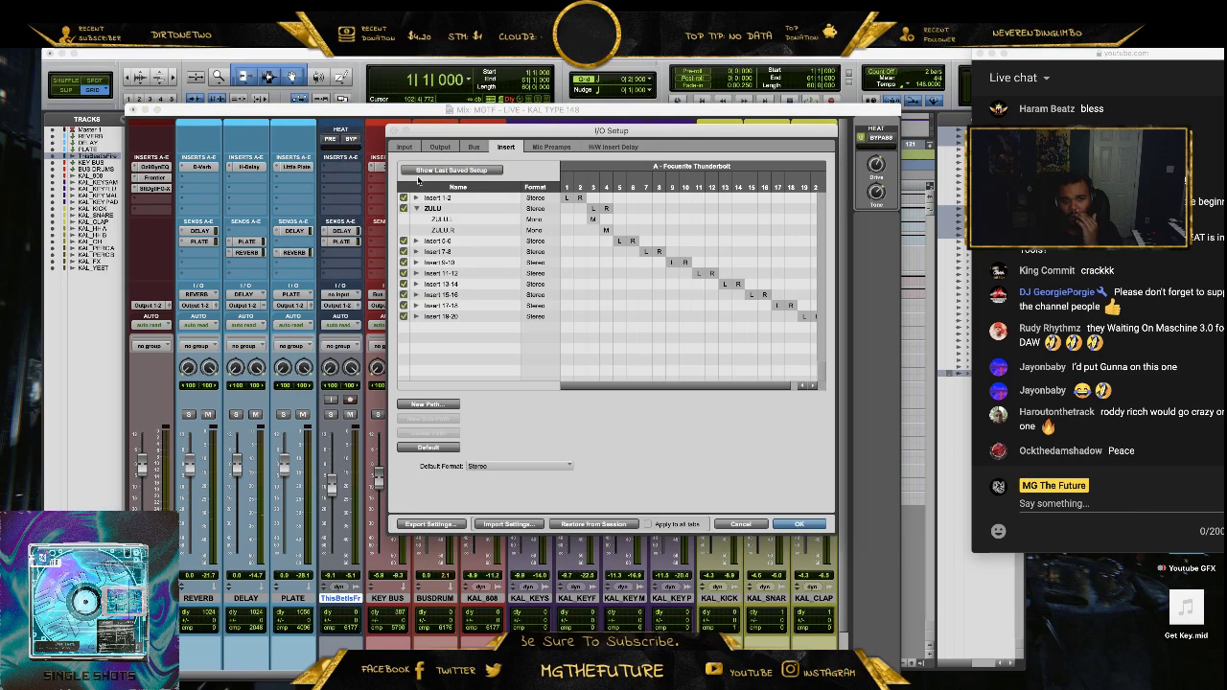
click(427, 241)
text(SP404)
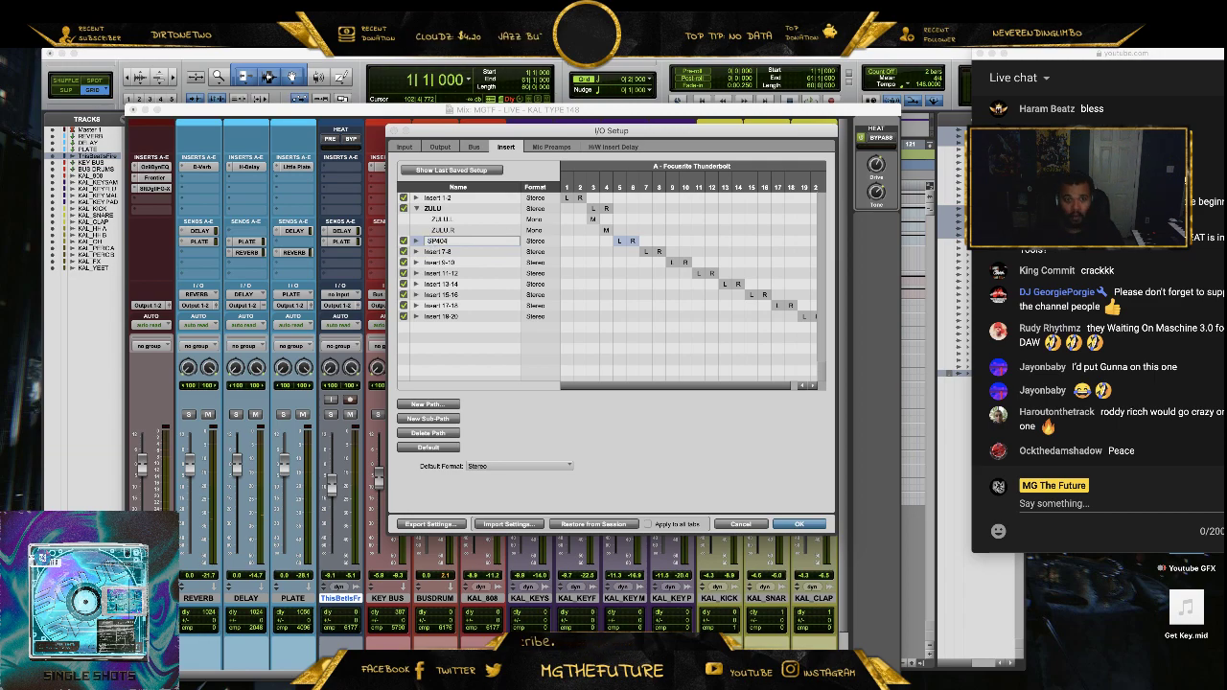
click(805, 524)
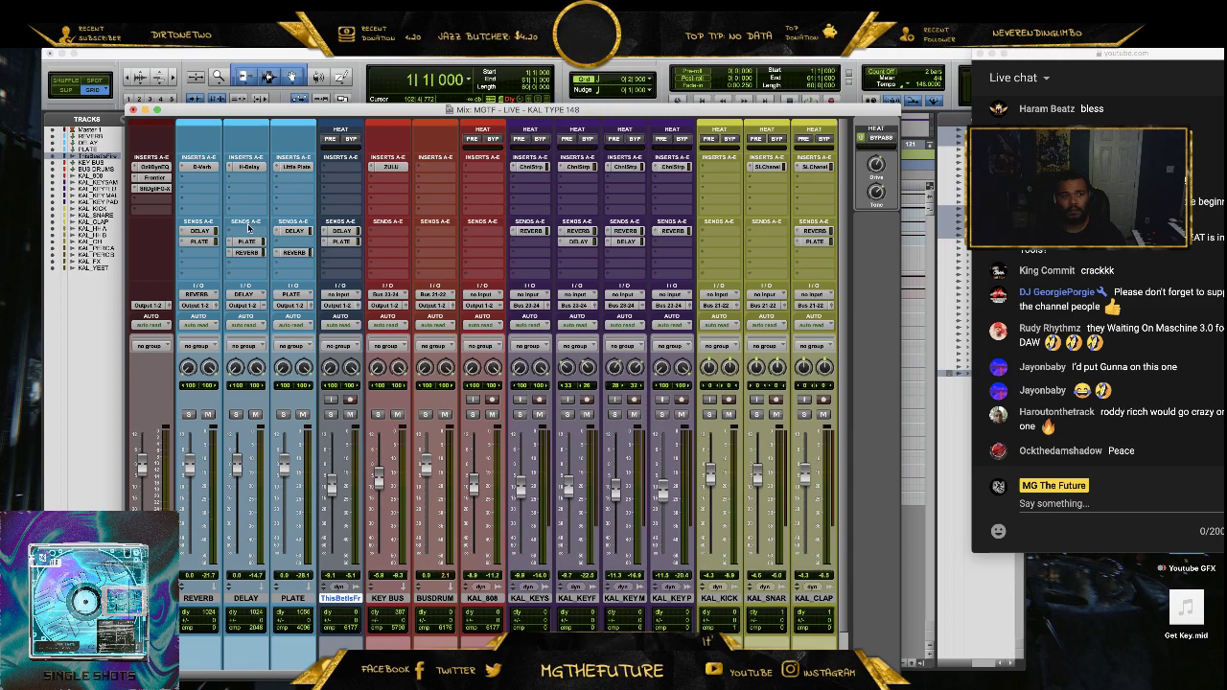
- Add the SP404 hardware insert to the Master 1 track's fourth insert slot, play the beat, and close the insert window
click(155, 203)
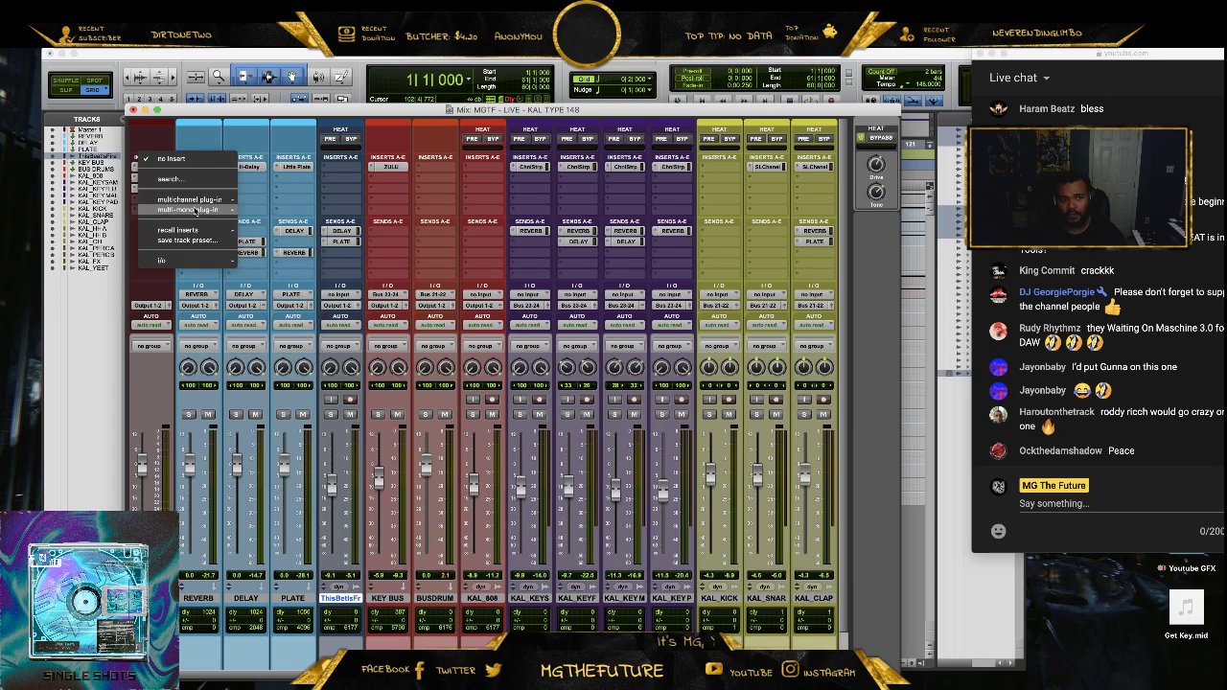
mouse_move(207, 202)
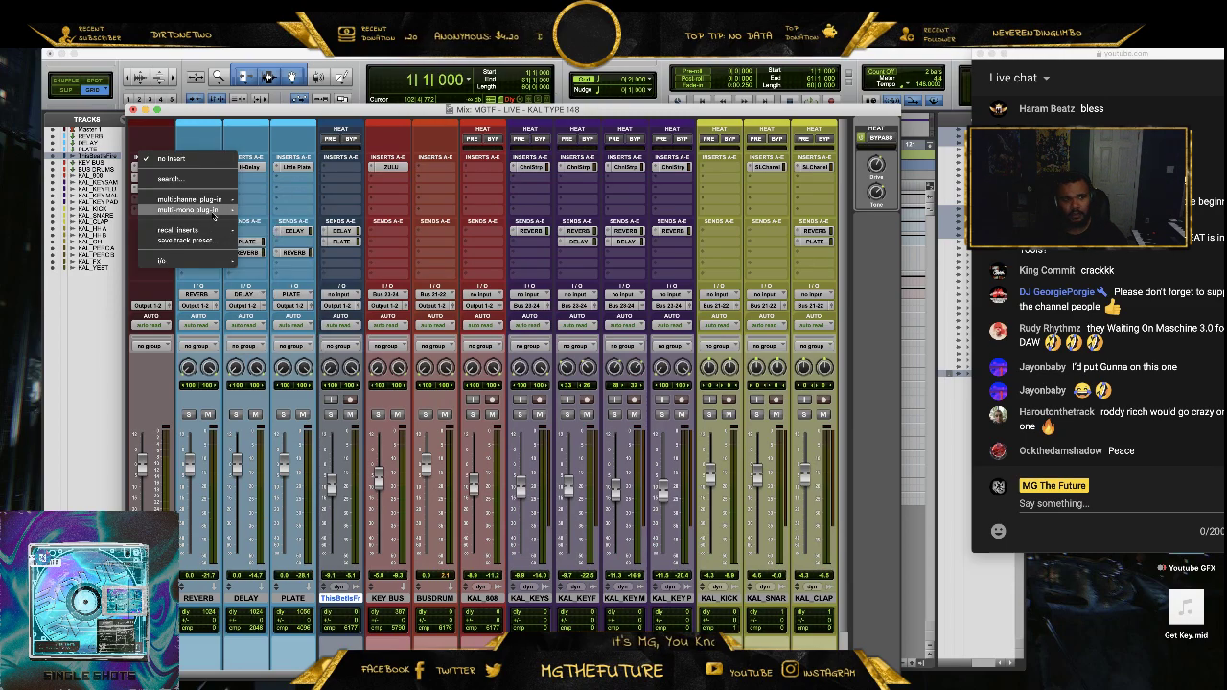
mouse_move(198, 260)
click(274, 284)
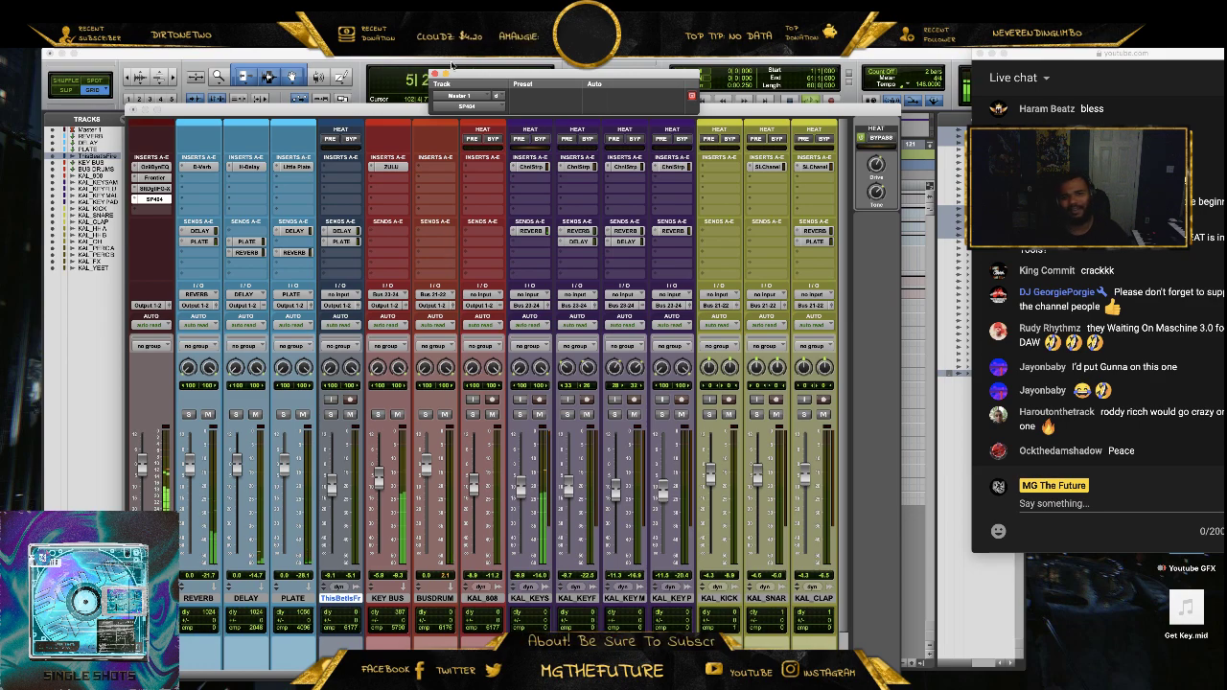
click(434, 73)
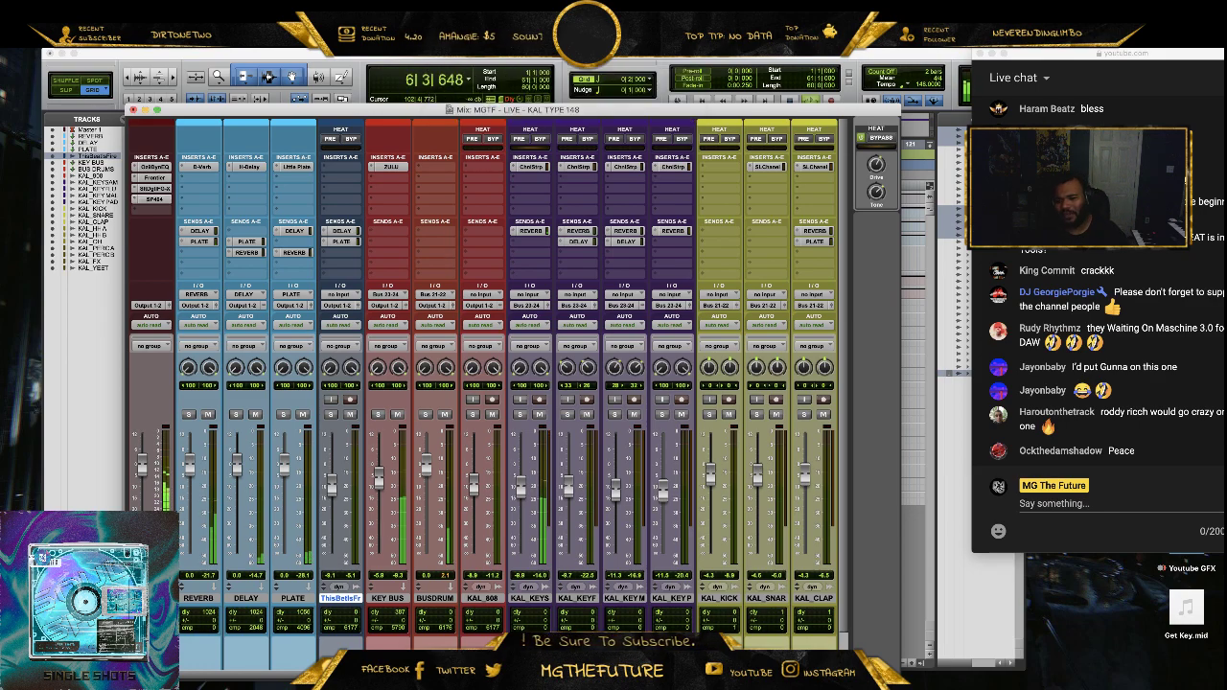
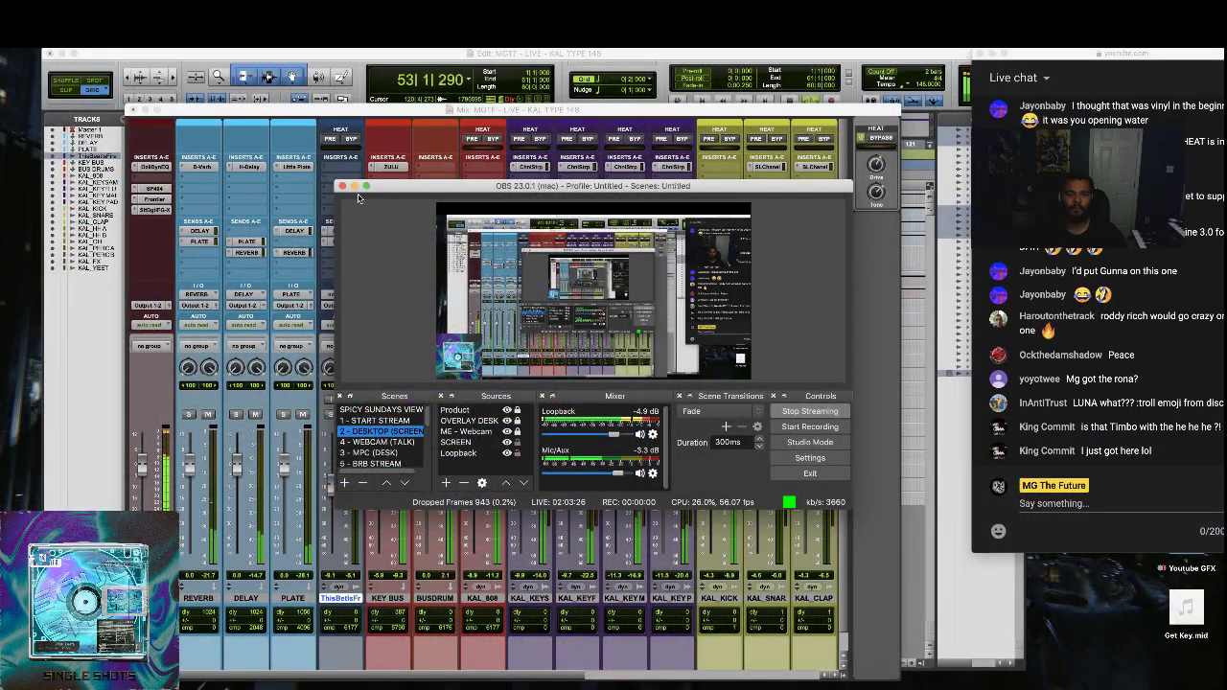
- Remove the SP404 hardware insert from the Master 1 track
click(138, 192)
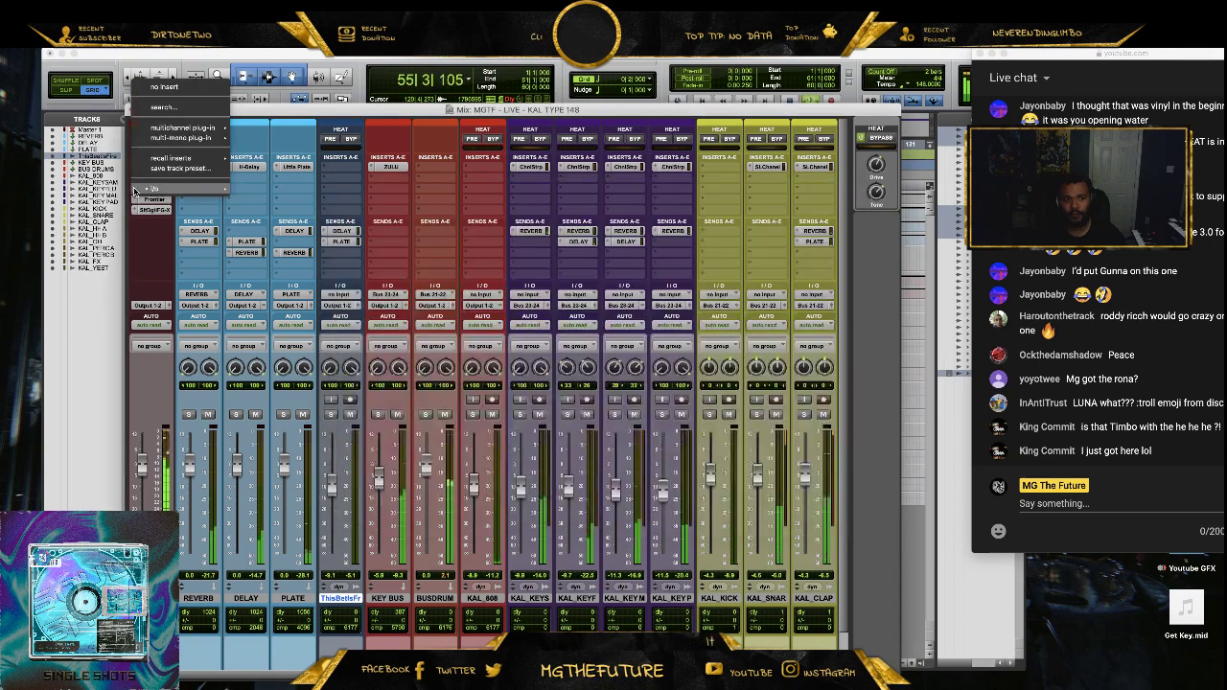
click(178, 93)
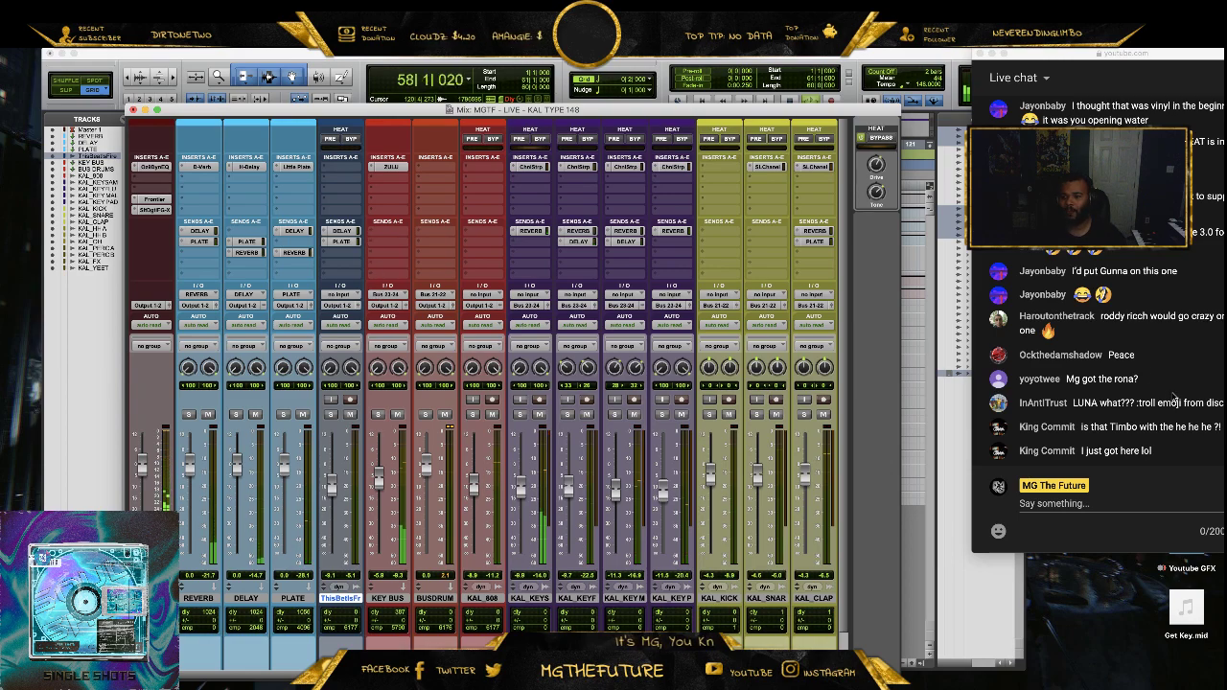
- Bring the live chat into full view, look back through its earlier messages, and check the Discord direct messages
click(1158, 386)
drag(1060, 52, 1026, 53)
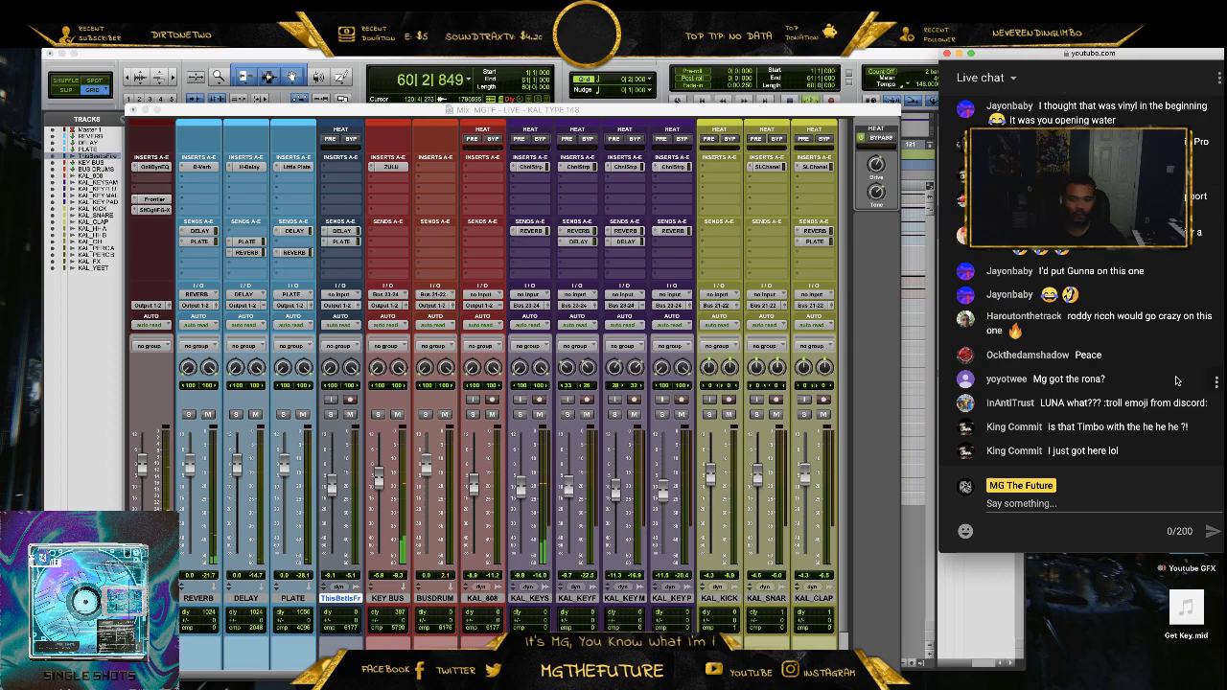
scroll(1125, 303, up, 3)
scroll(1126, 304, up, 10)
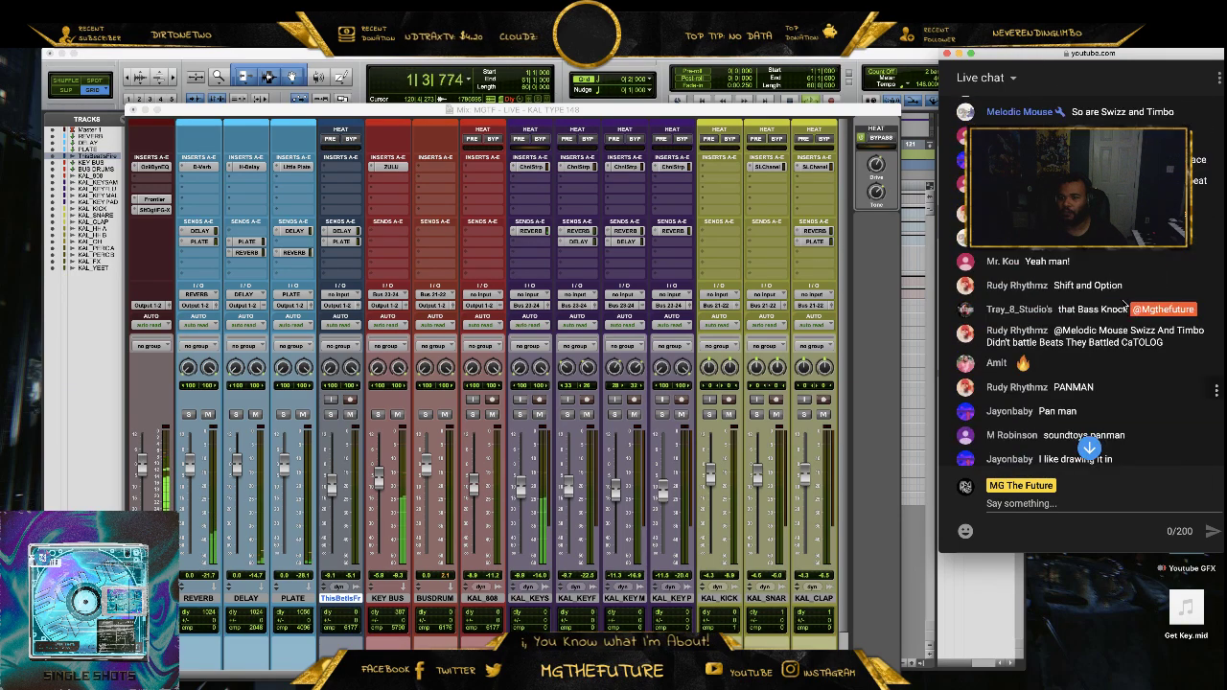
scroll(1122, 301, down, 10)
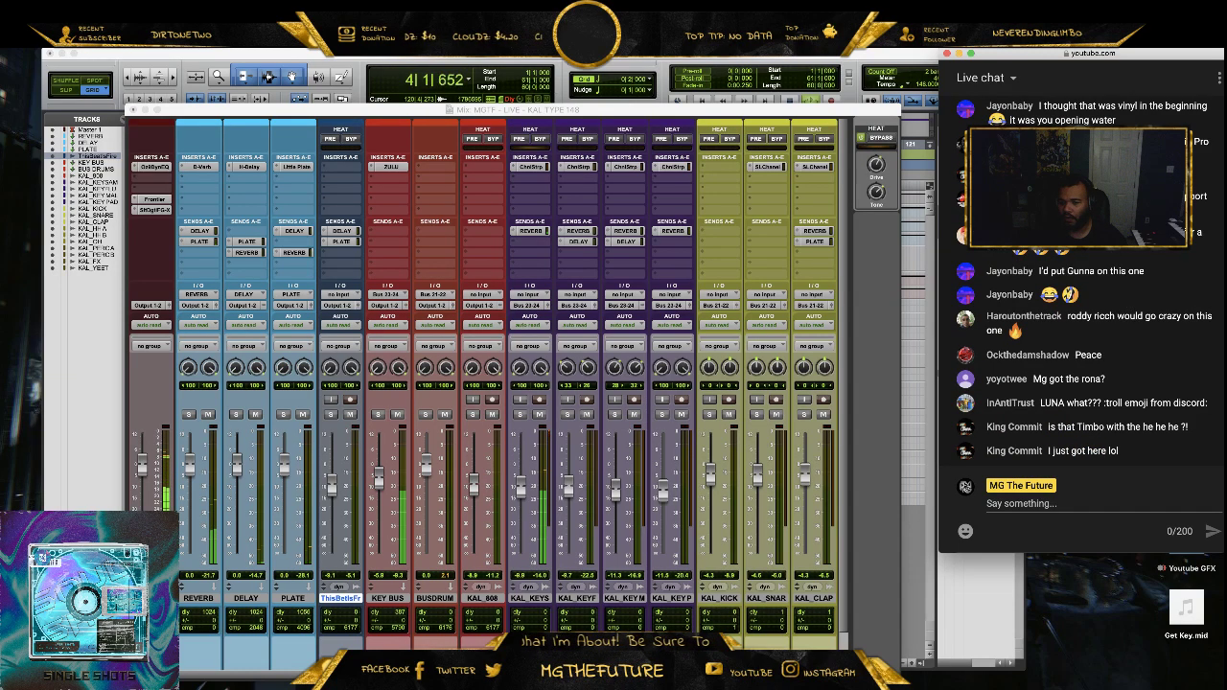
click(897, 686)
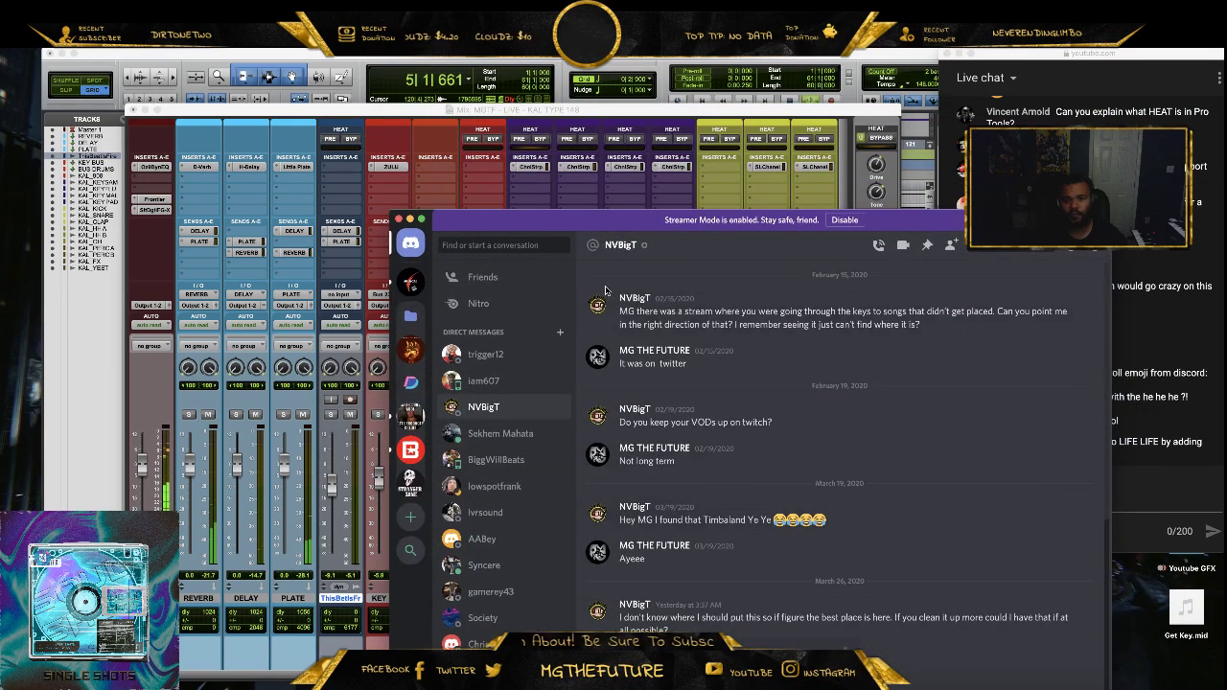
click(411, 219)
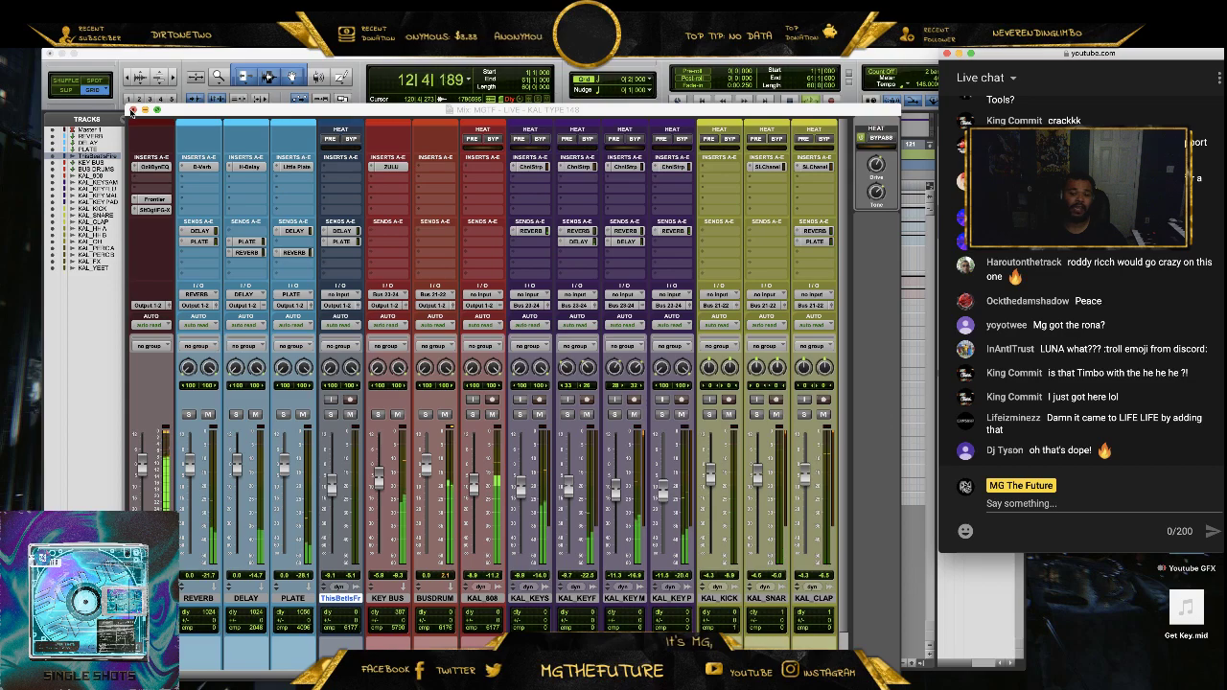
- Clear the Mix and OBS windows off the screen and stop the beat's playback
click(131, 110)
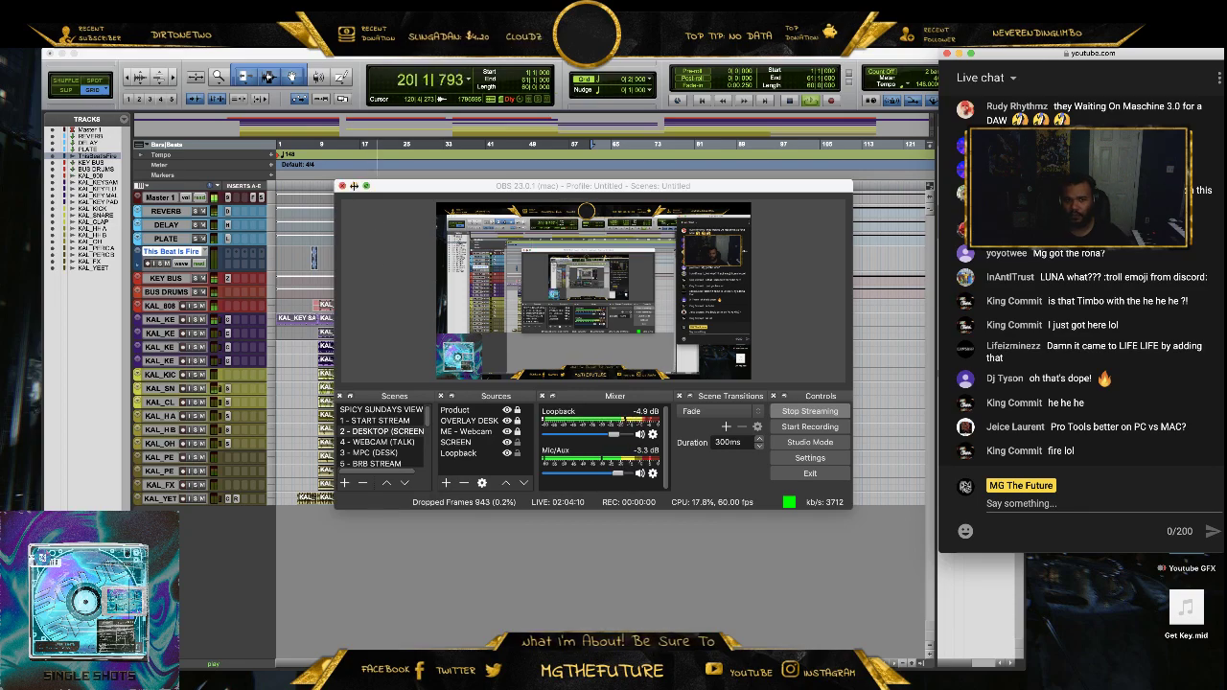
click(354, 185)
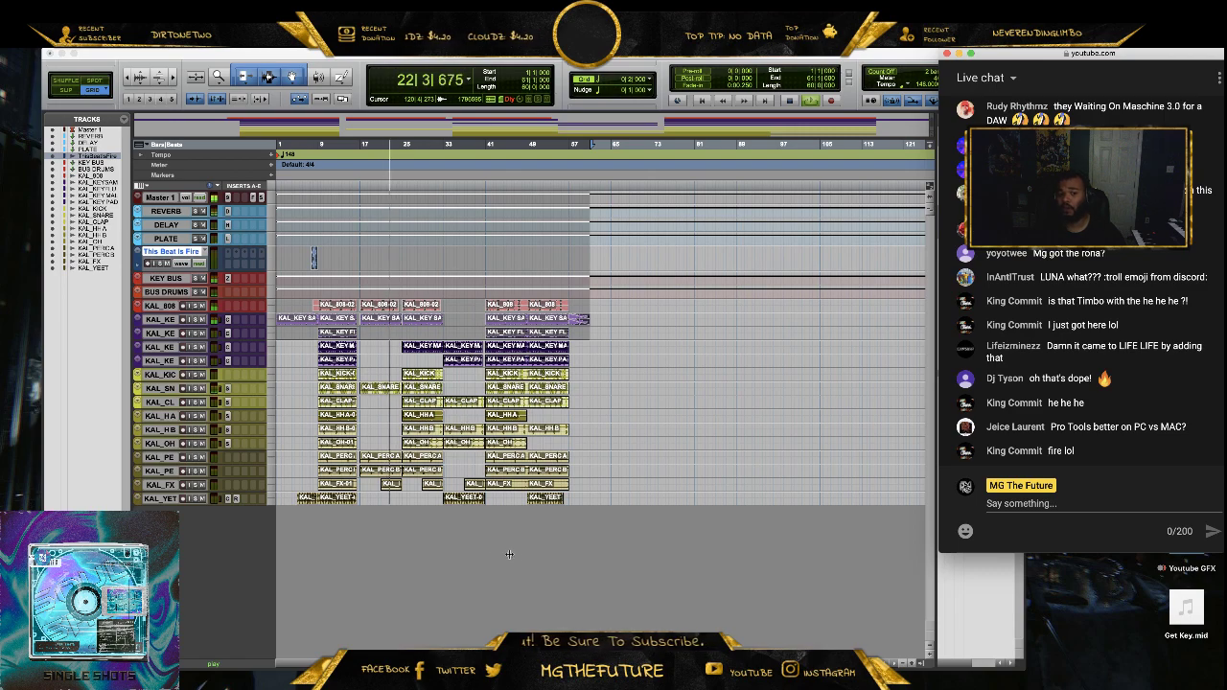
click(788, 104)
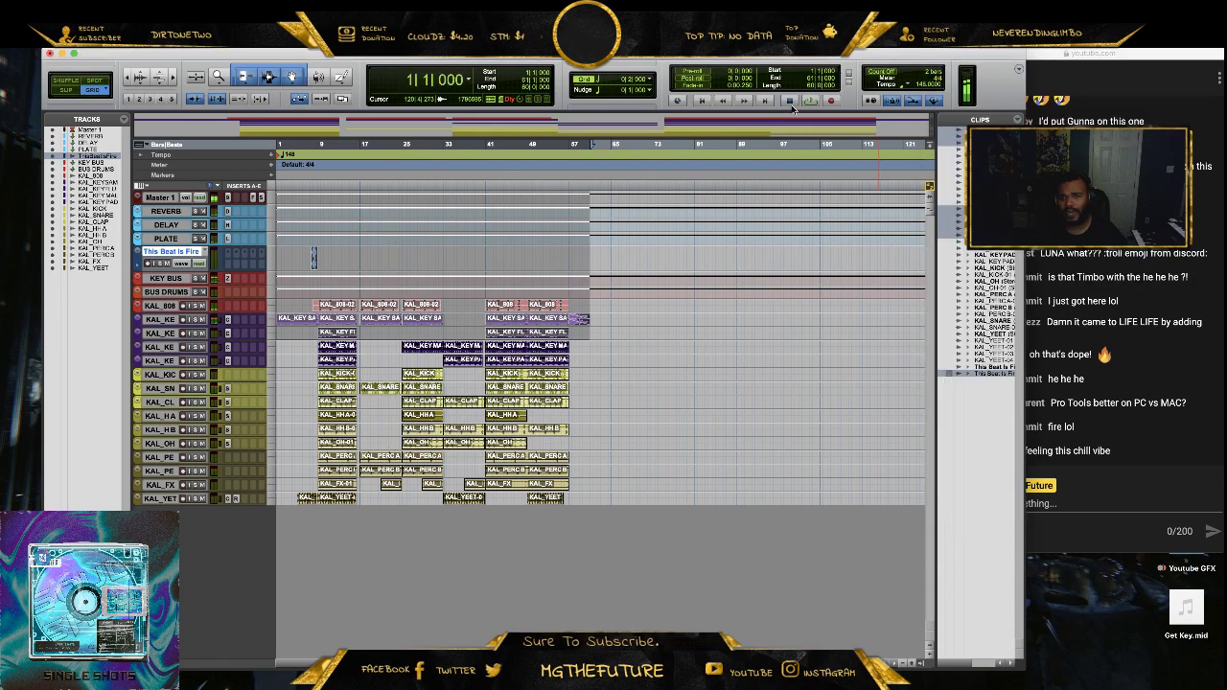
click(193, 41)
mouse_move(112, 42)
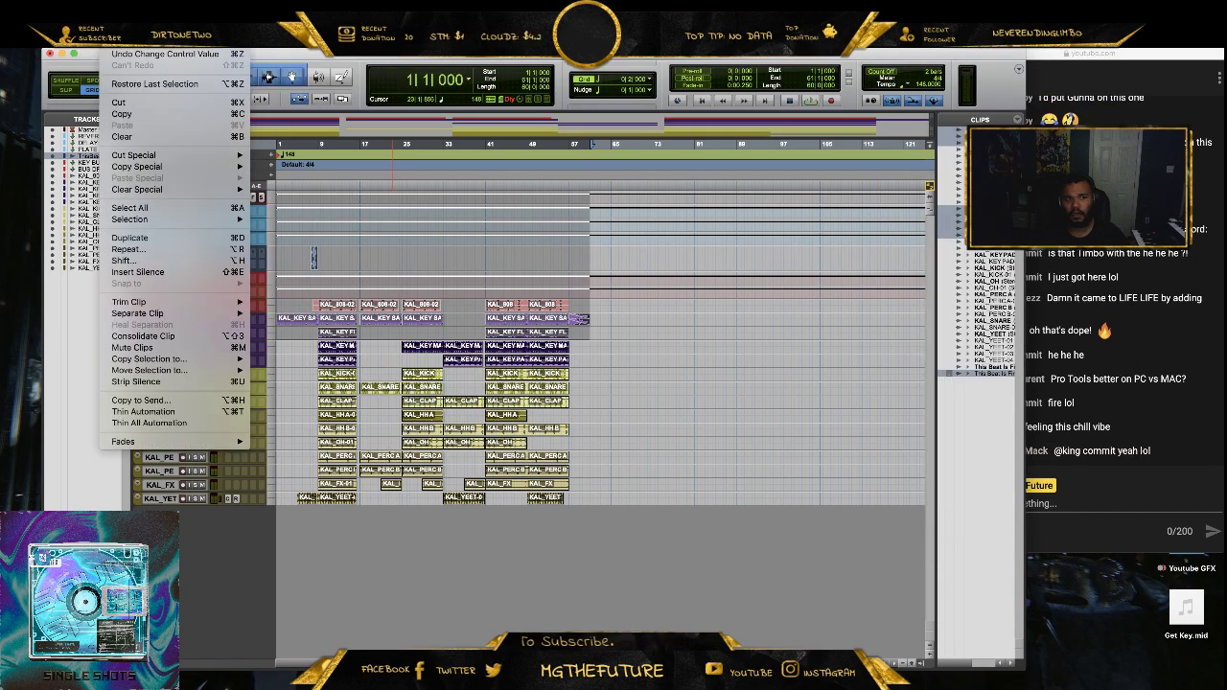
mouse_move(53, 42)
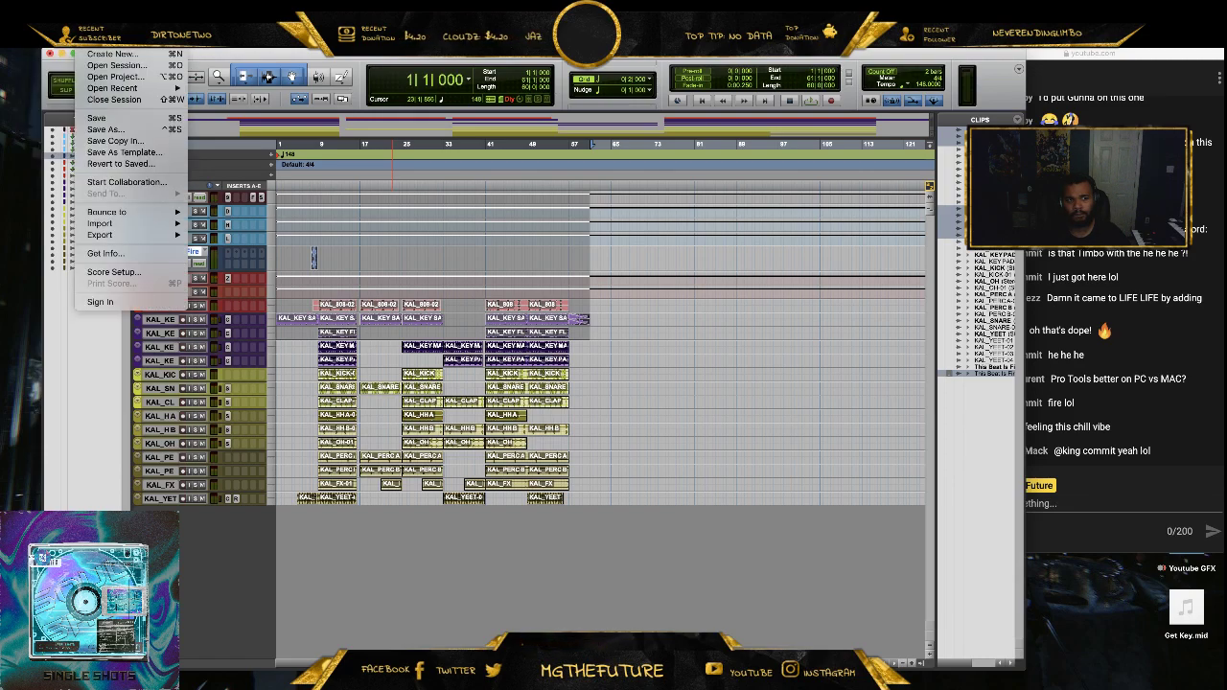
click(125, 129)
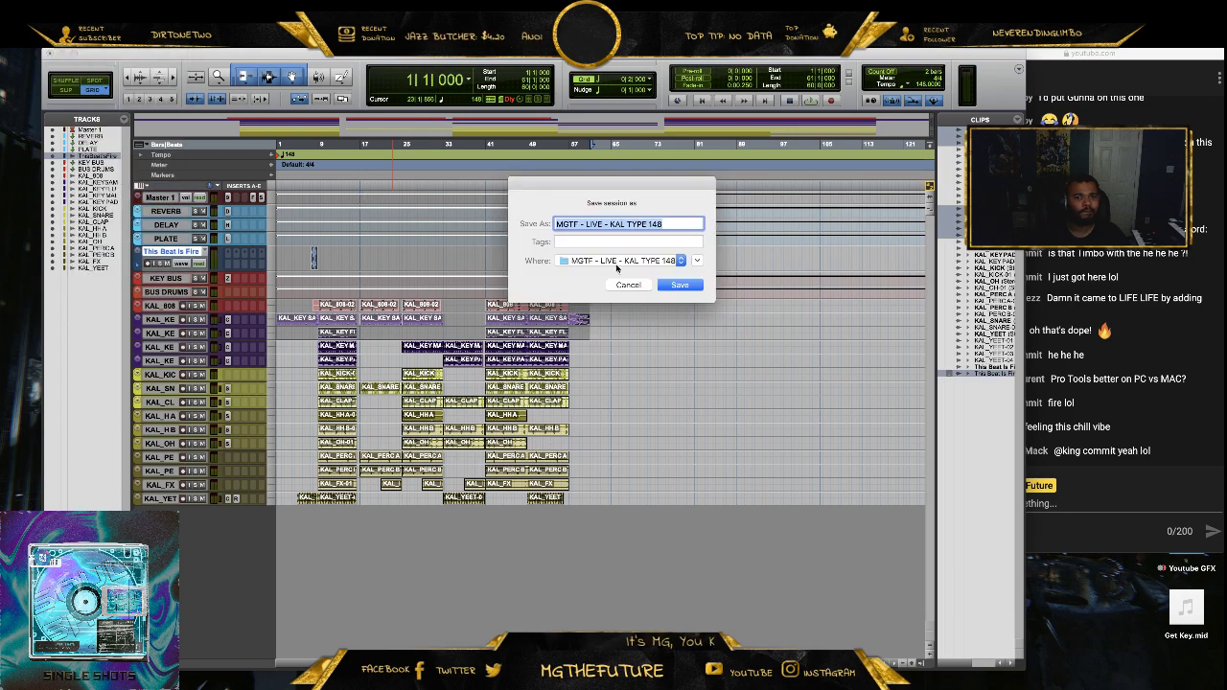
click(634, 288)
- Save the session and set up a bounce to disk into the 03 March 2020 folder of Catalog (2020)
click(88, 42)
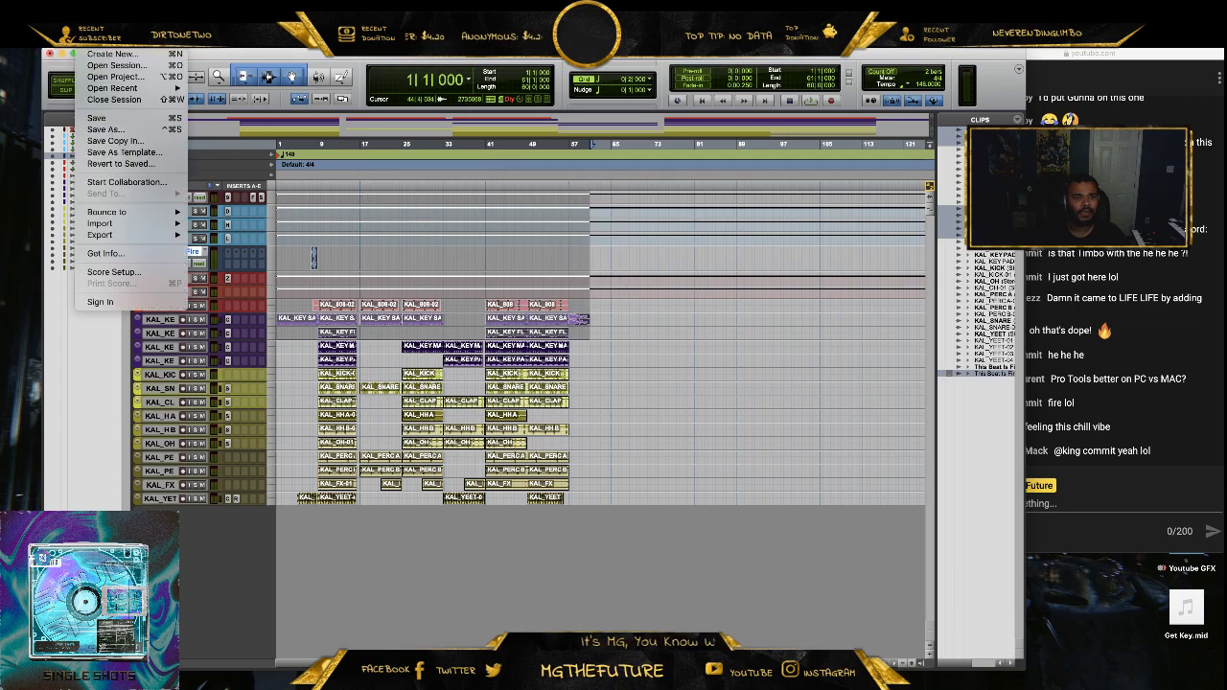
click(111, 119)
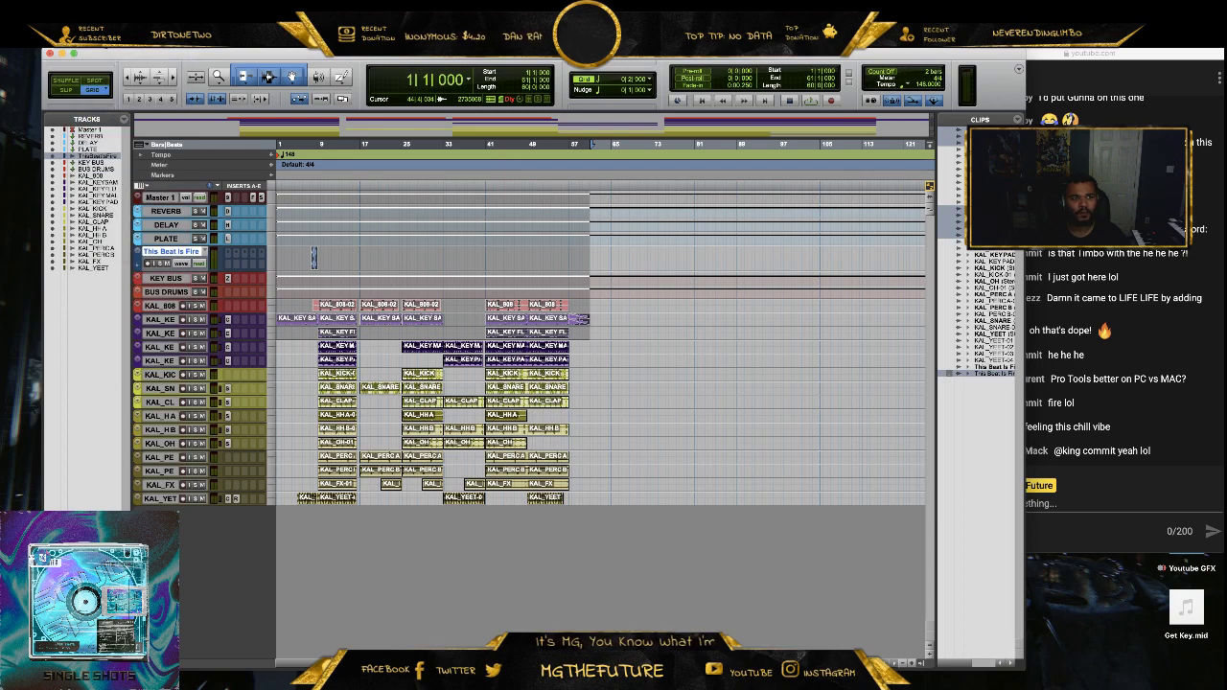
click(88, 41)
mouse_move(164, 213)
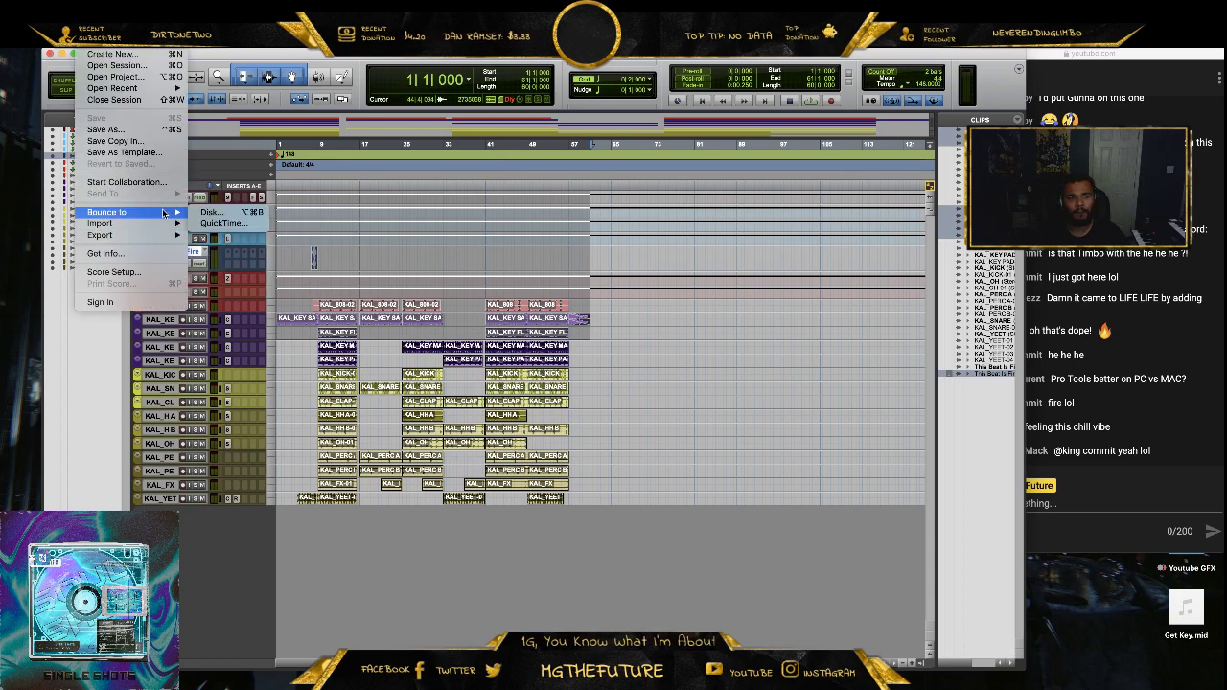
click(209, 212)
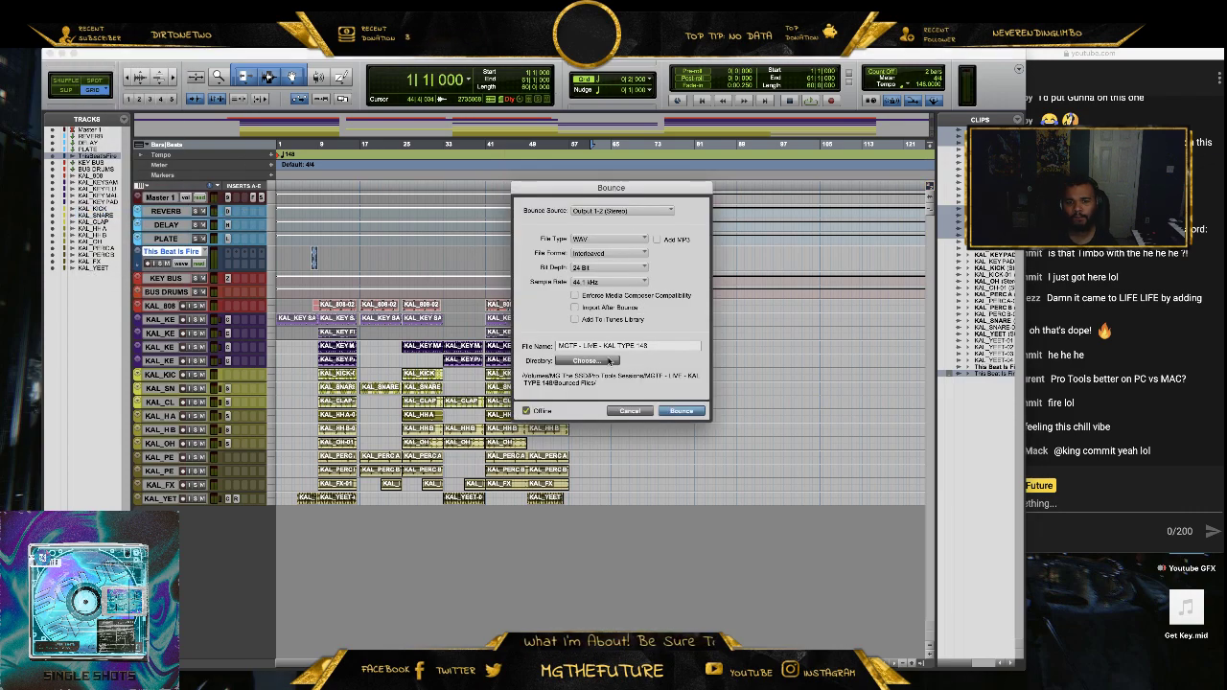
click(608, 360)
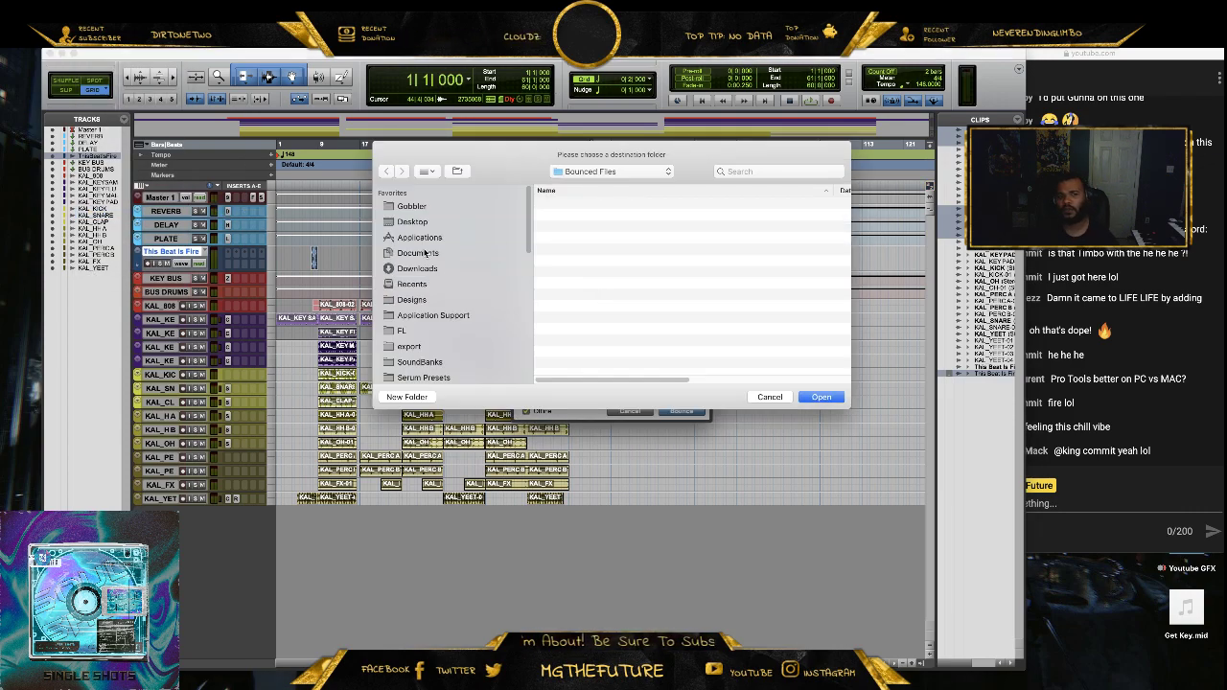
scroll(421, 252, down, 5)
click(436, 339)
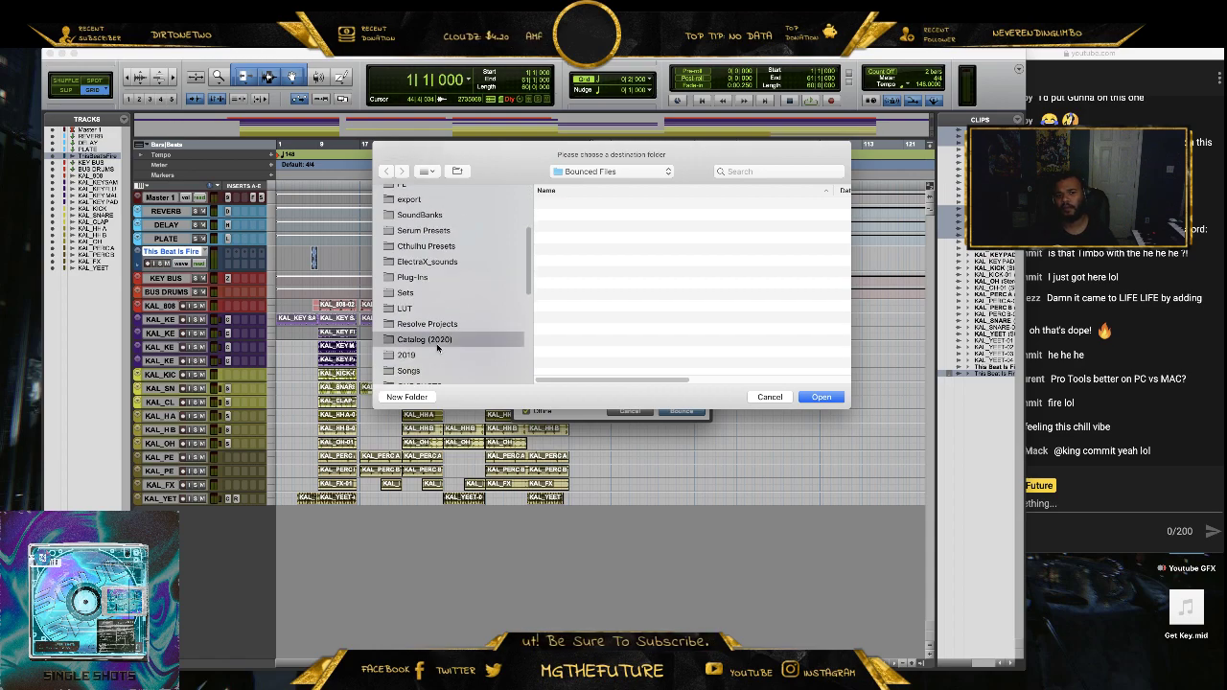
double_click(586, 228)
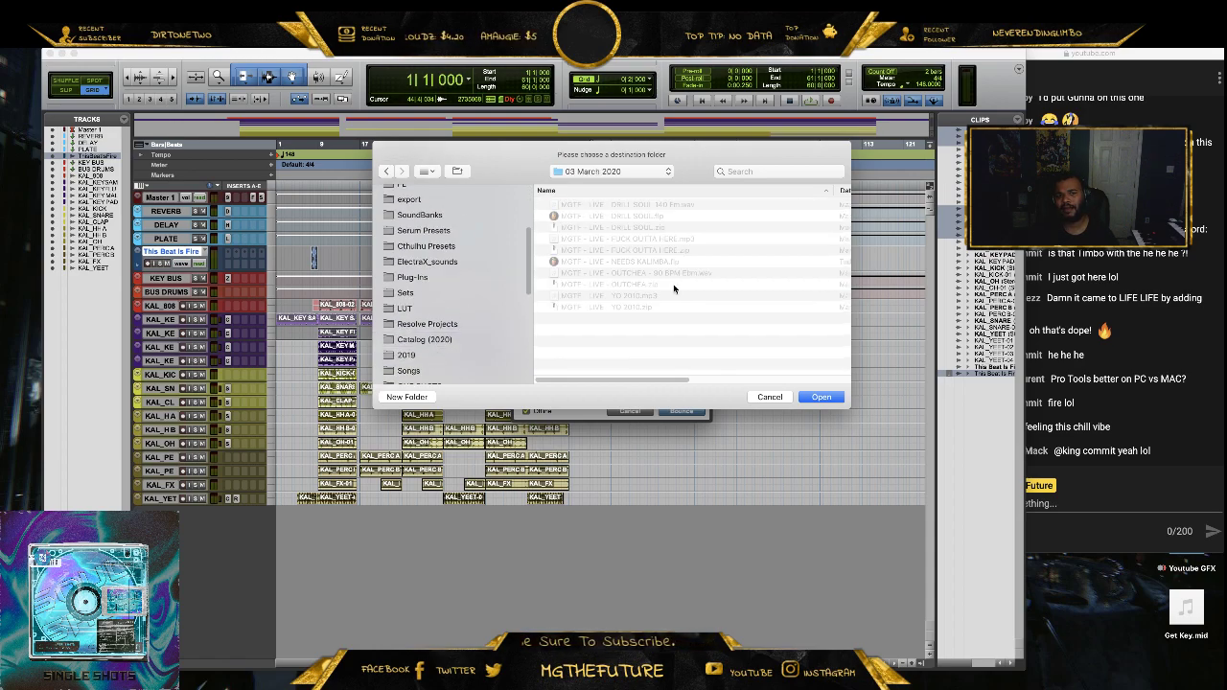
click(818, 397)
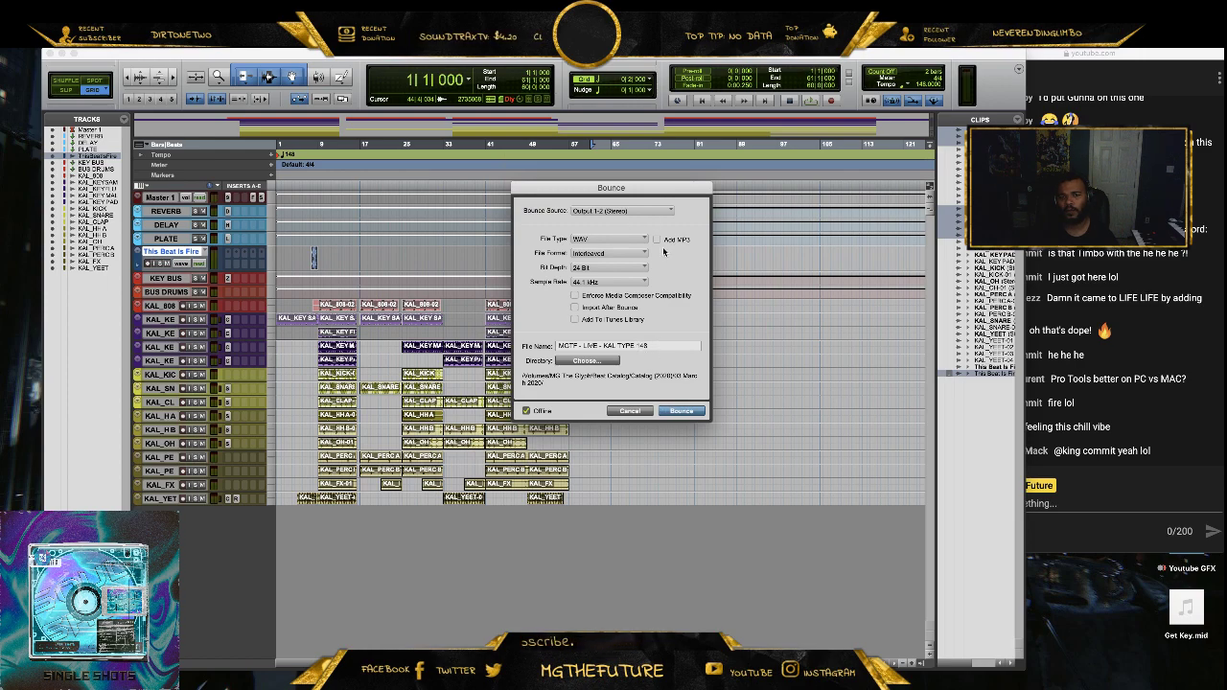
- Start and cancel an offline bounce, and bounce the WAV mix in real time with Offline turned off
click(689, 411)
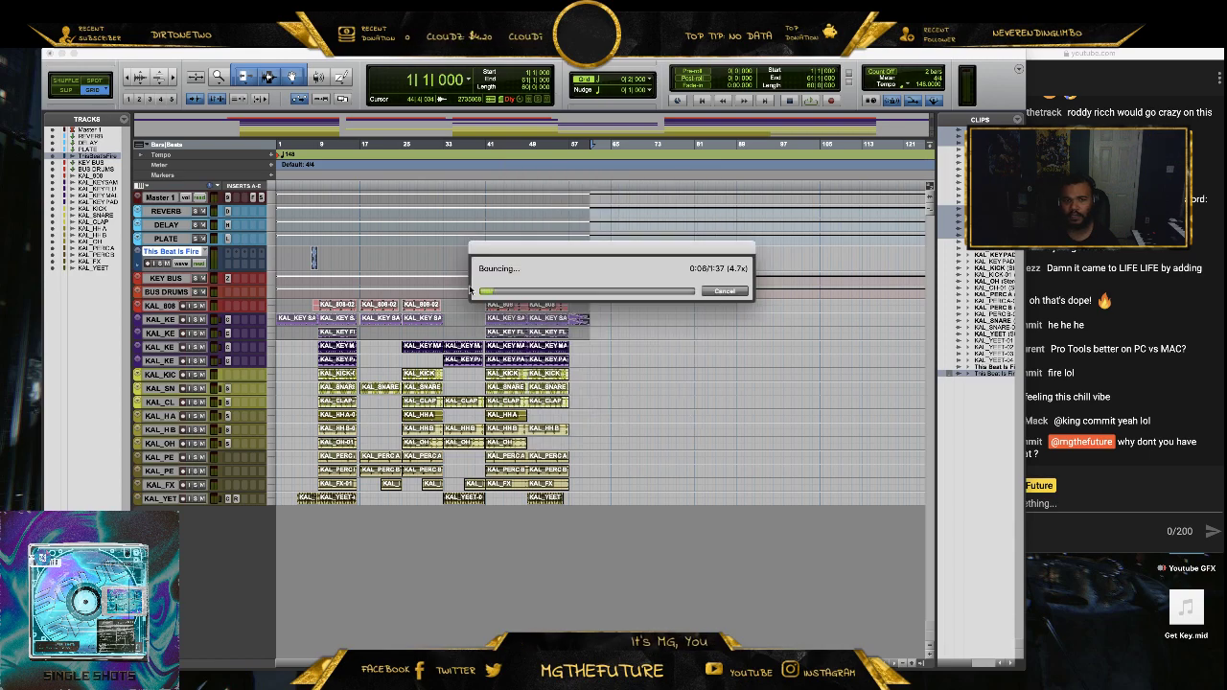
click(717, 292)
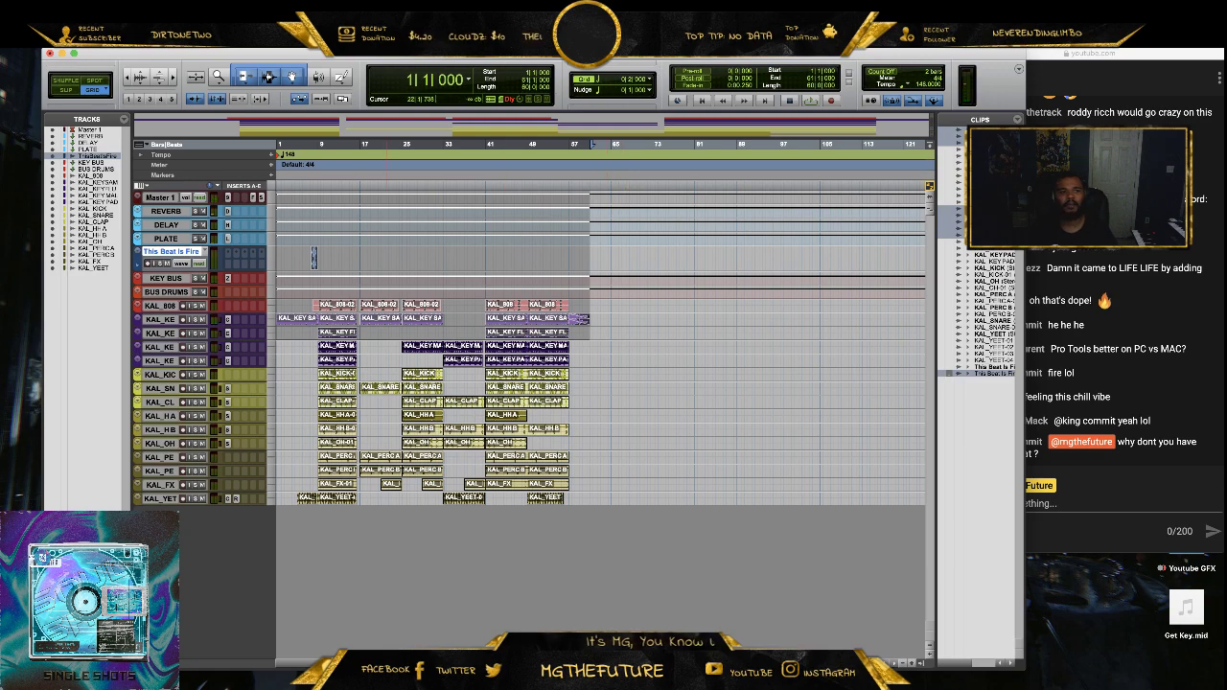
click(85, 41)
mouse_move(160, 237)
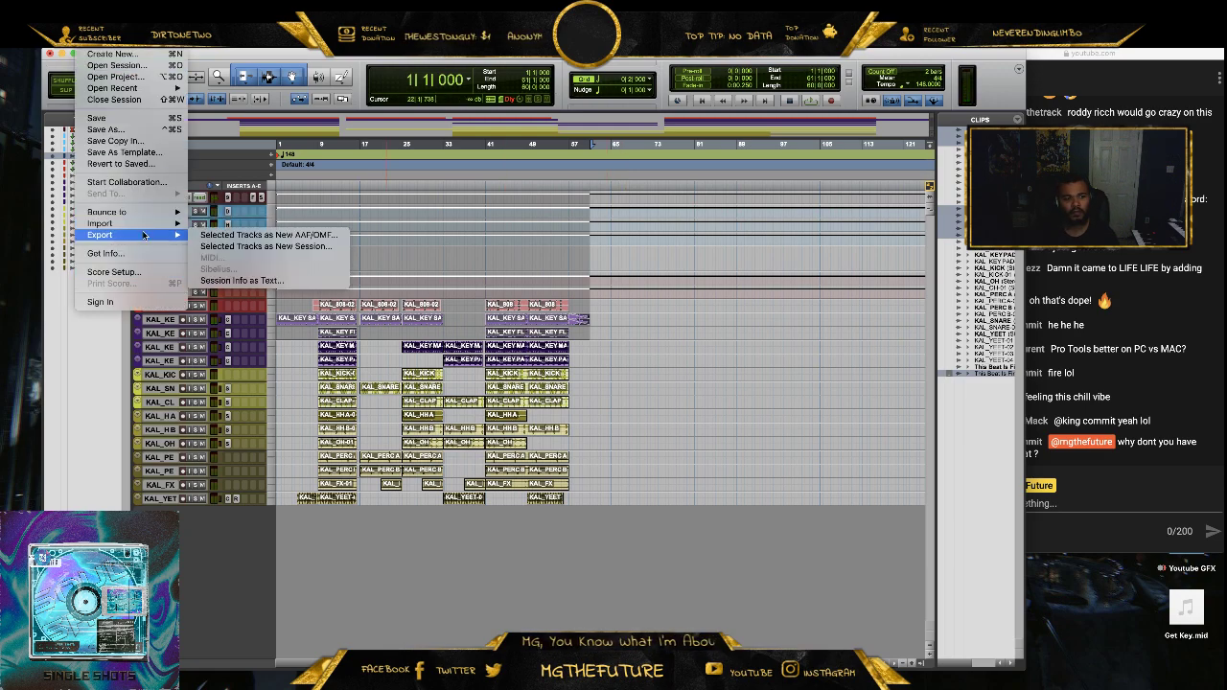
mouse_move(148, 218)
click(211, 211)
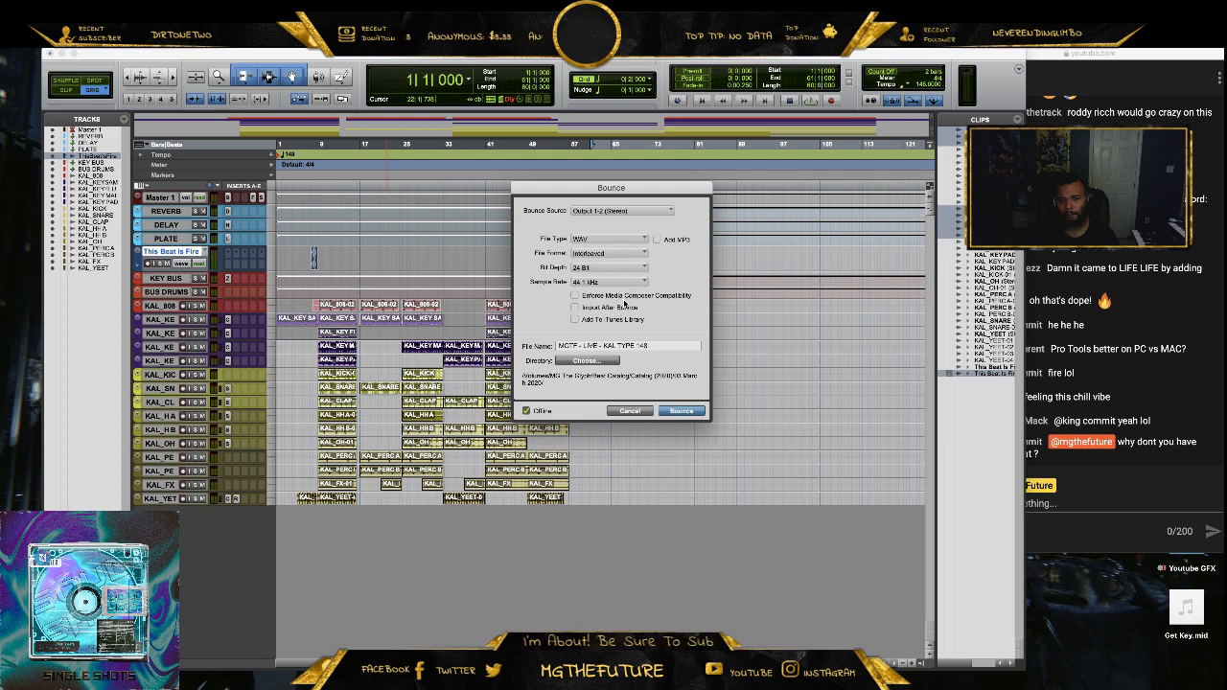
click(525, 411)
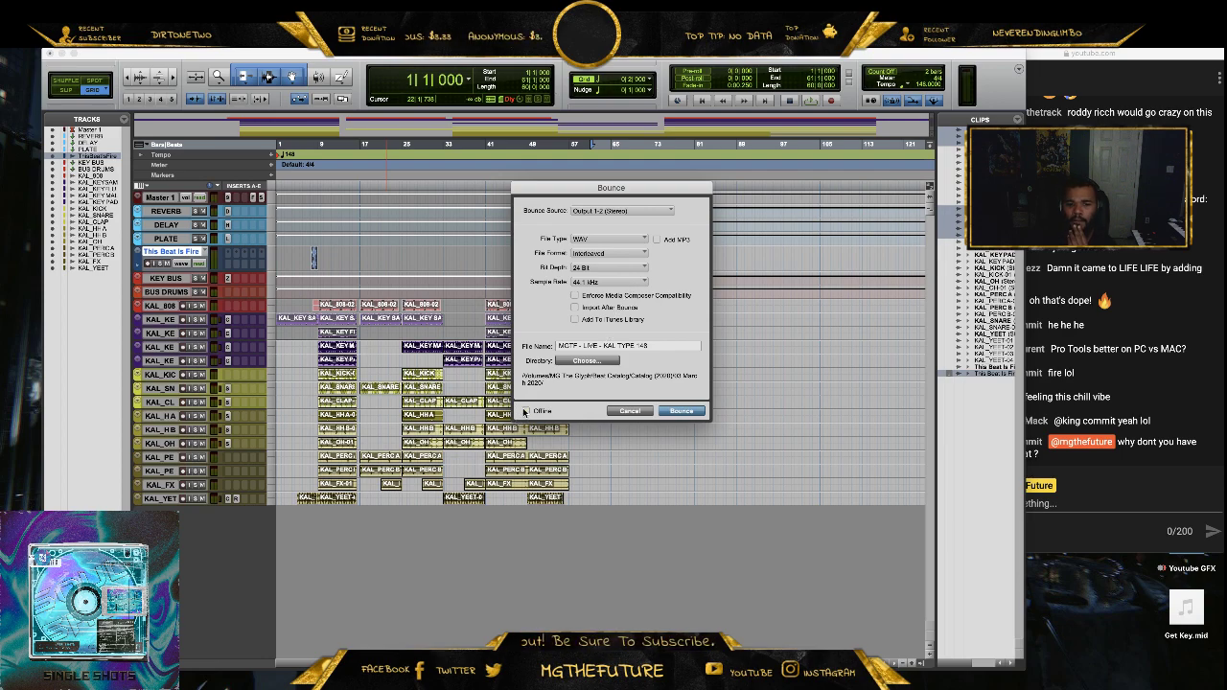
click(681, 411)
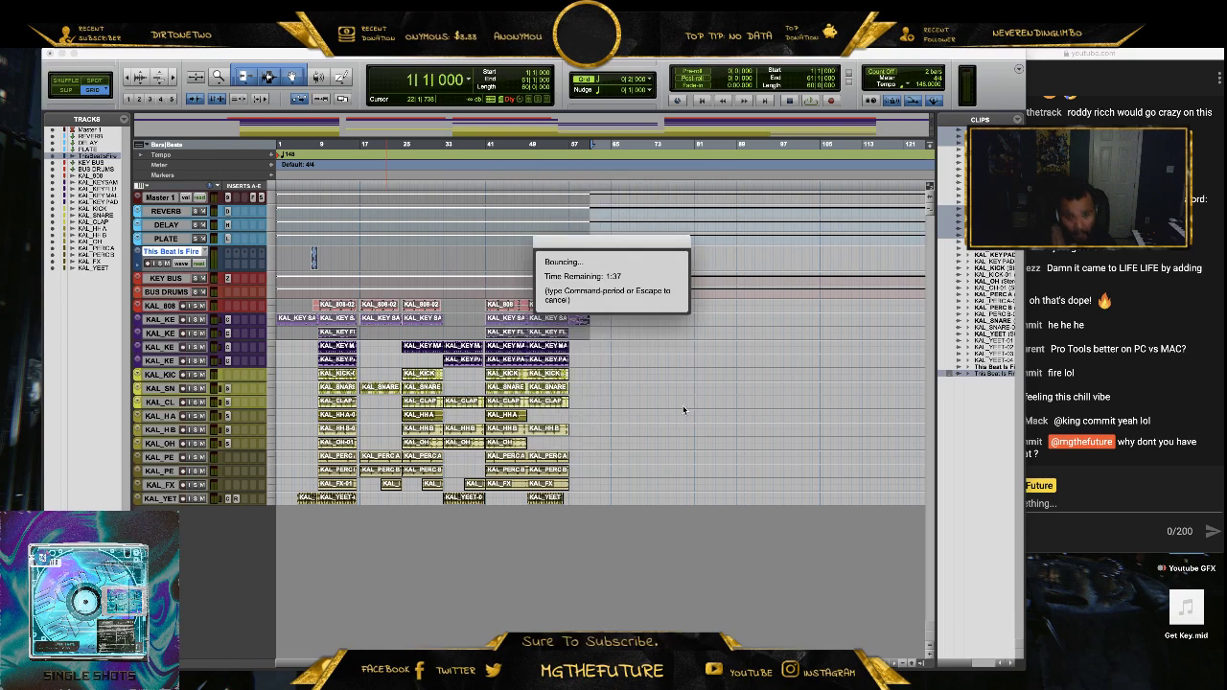
- Bring the live chat to the front and activate its message field
click(1134, 357)
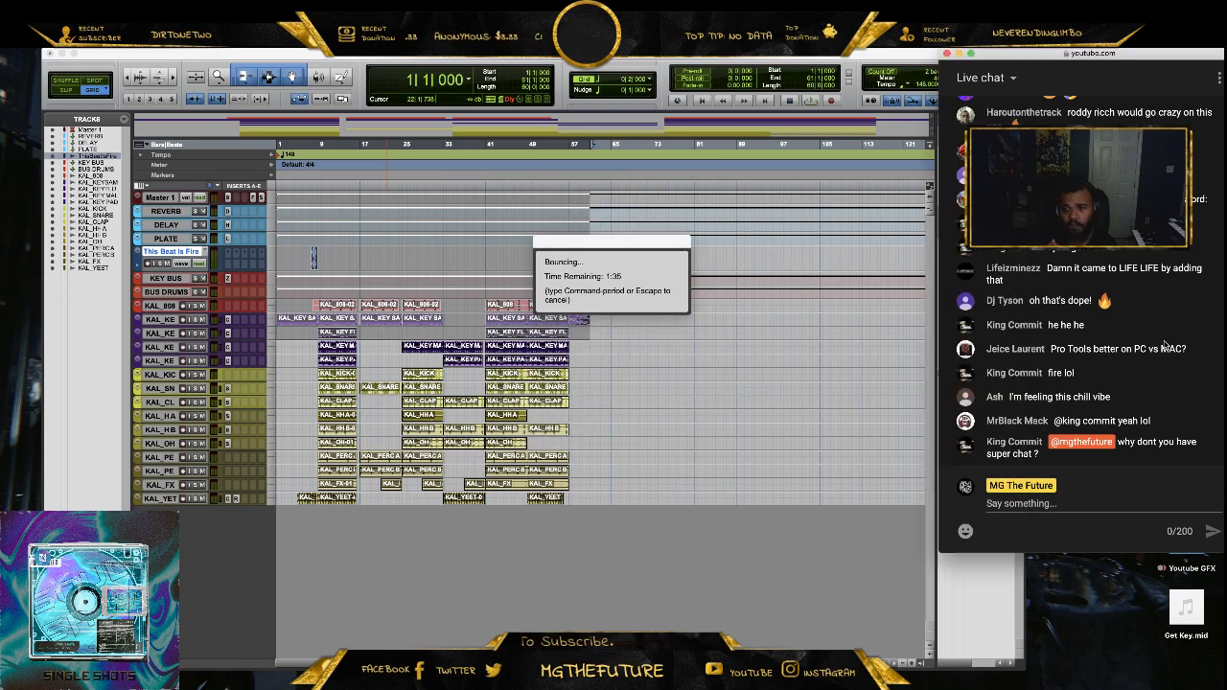
click(1078, 499)
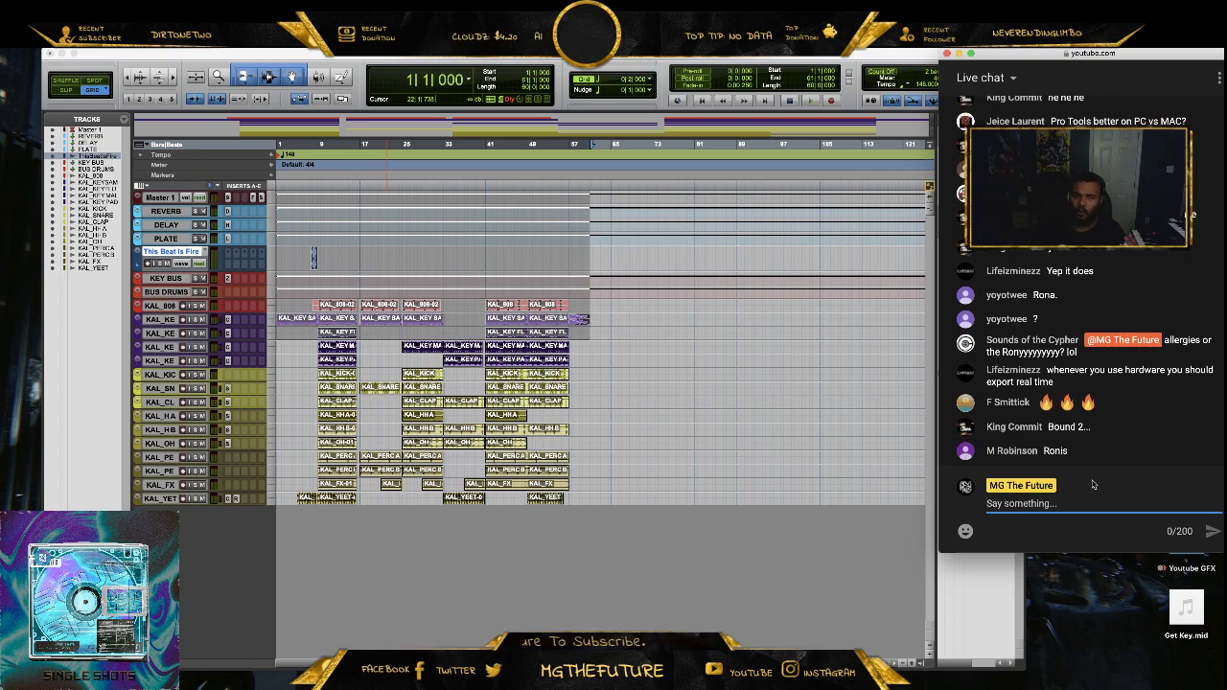
- Save the session again after the bounce and close the Edit window
click(164, 54)
click(88, 39)
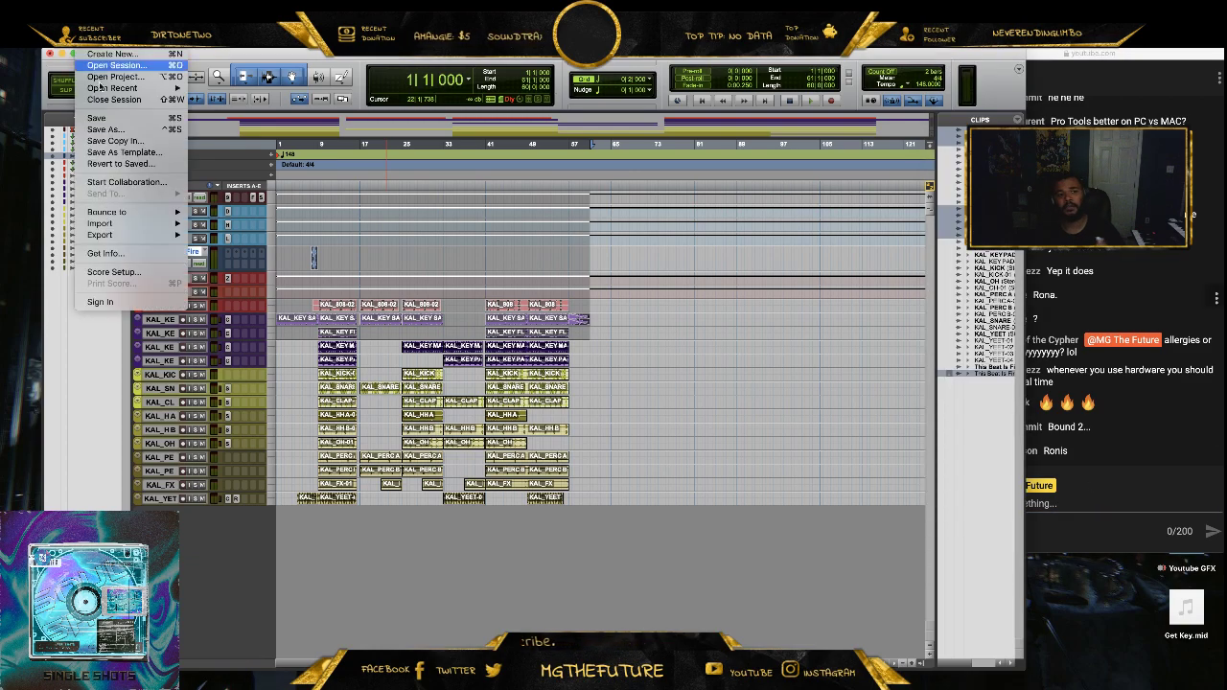
click(97, 118)
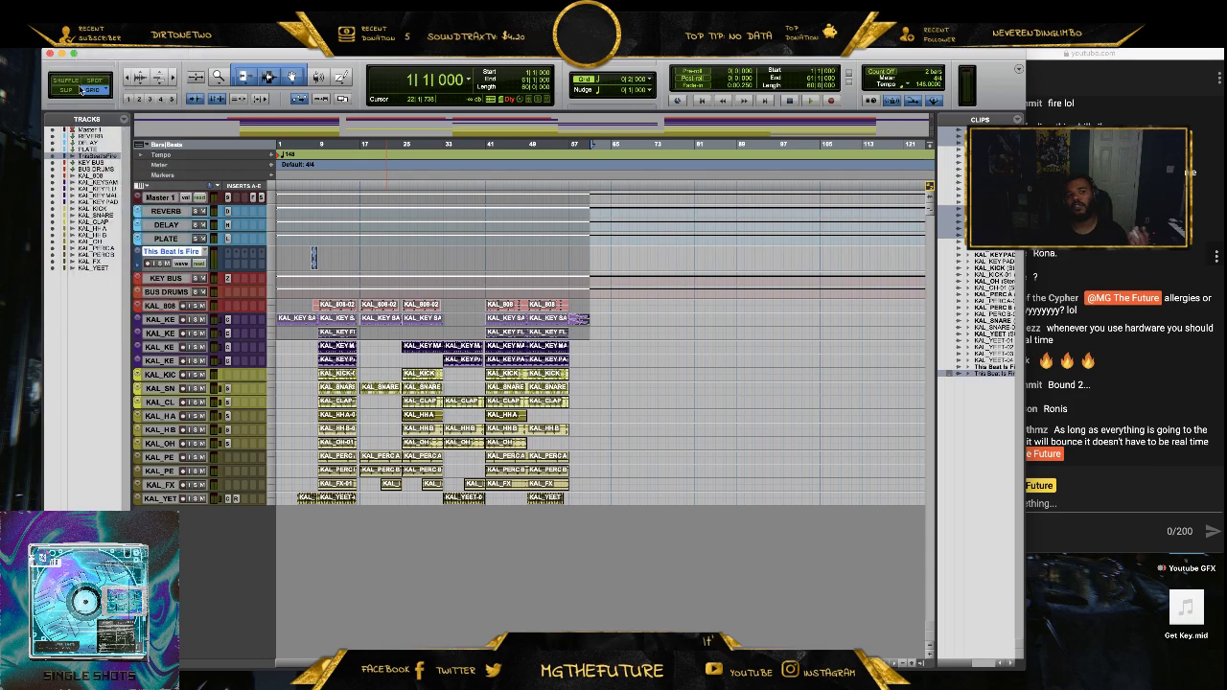
click(50, 54)
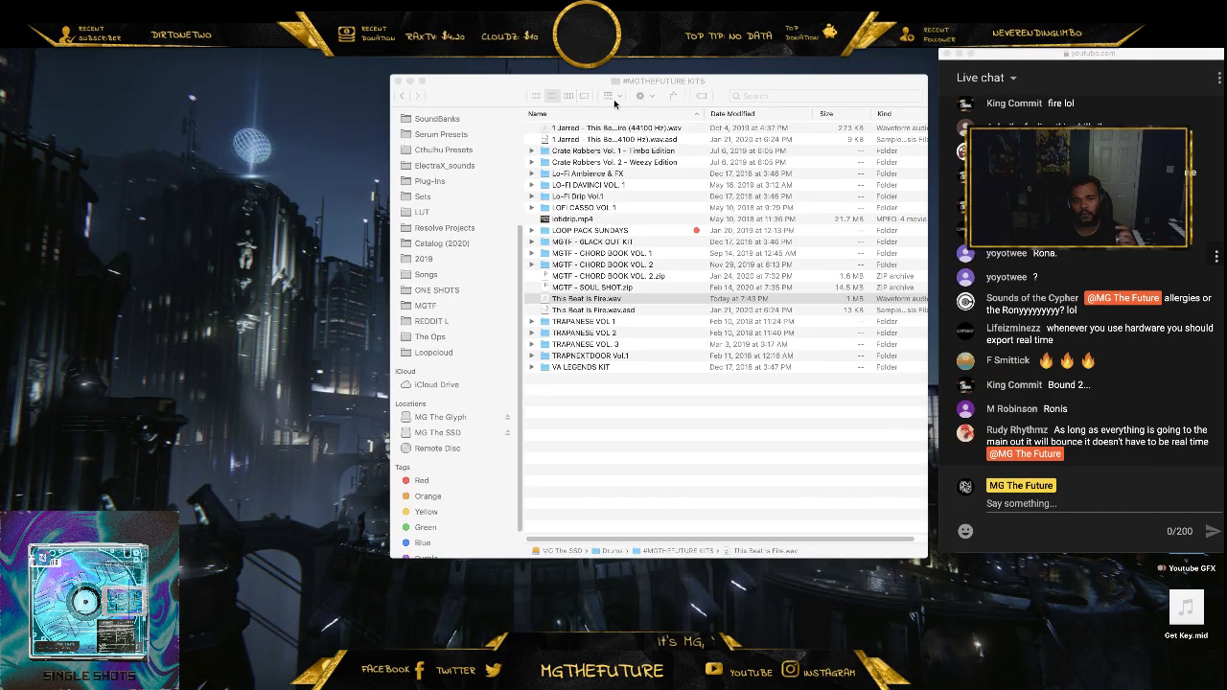
- Move the Finder window aside and open the 03 March 2020 folder under Beat Catalog, Catalog (2020) on the MG The Glyph drive
drag(549, 85, 315, 84)
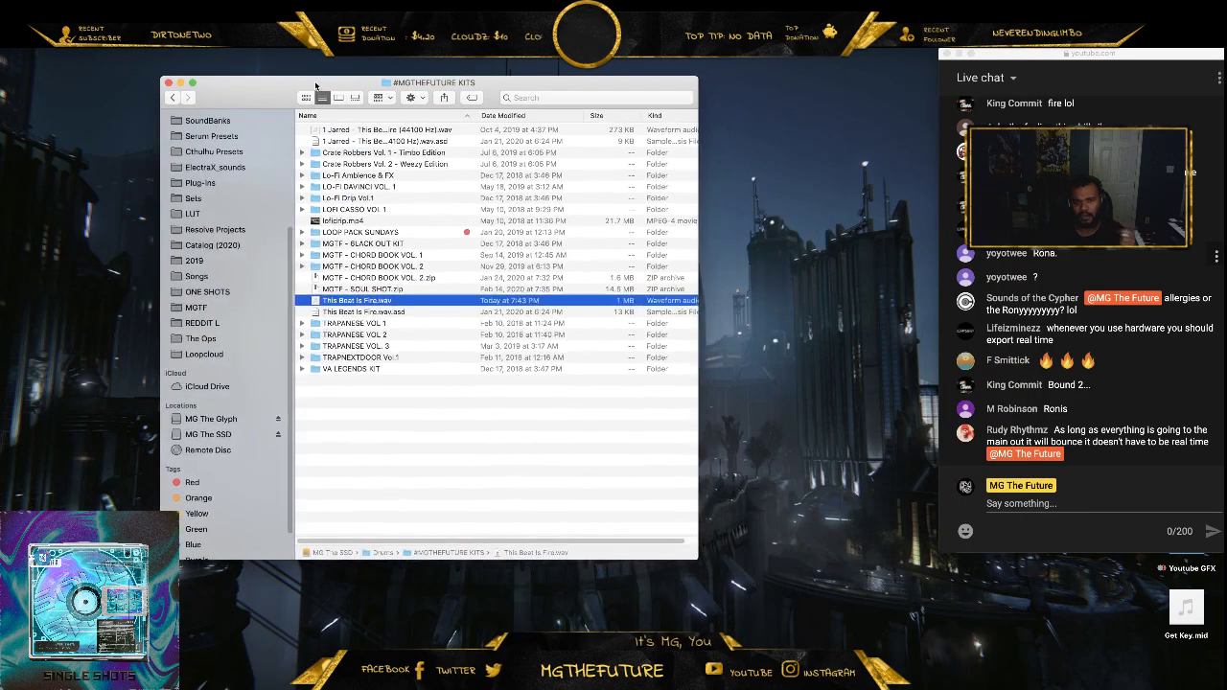
click(213, 420)
double_click(348, 143)
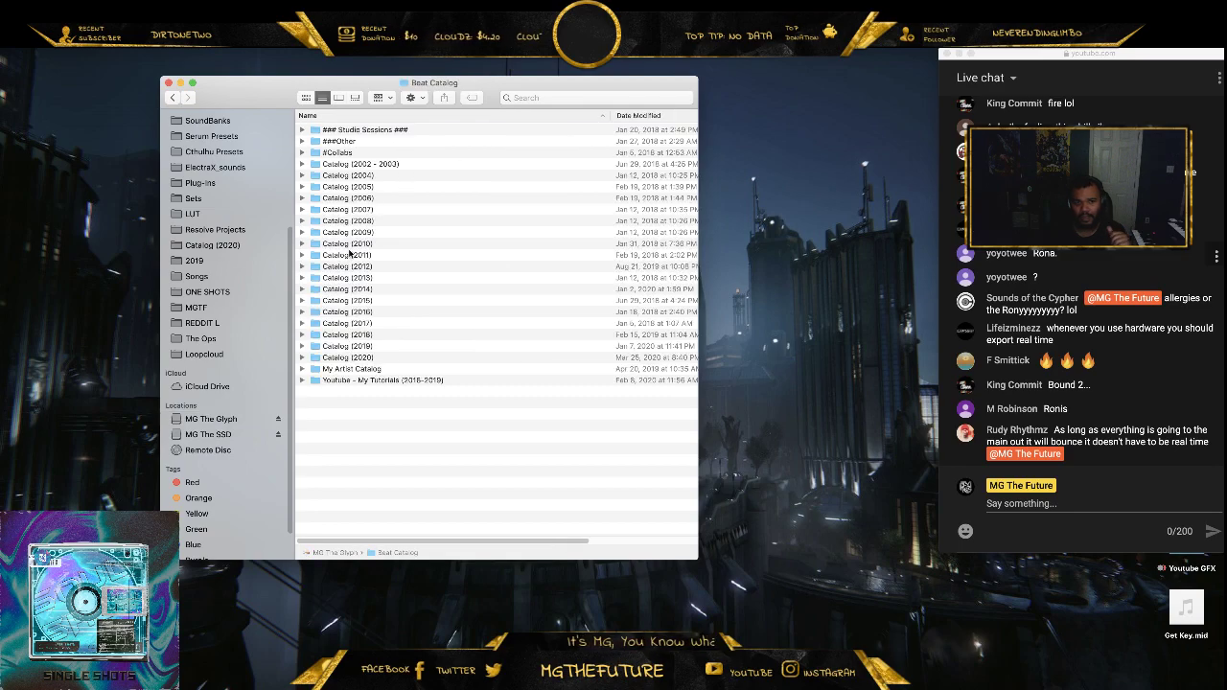
double_click(362, 358)
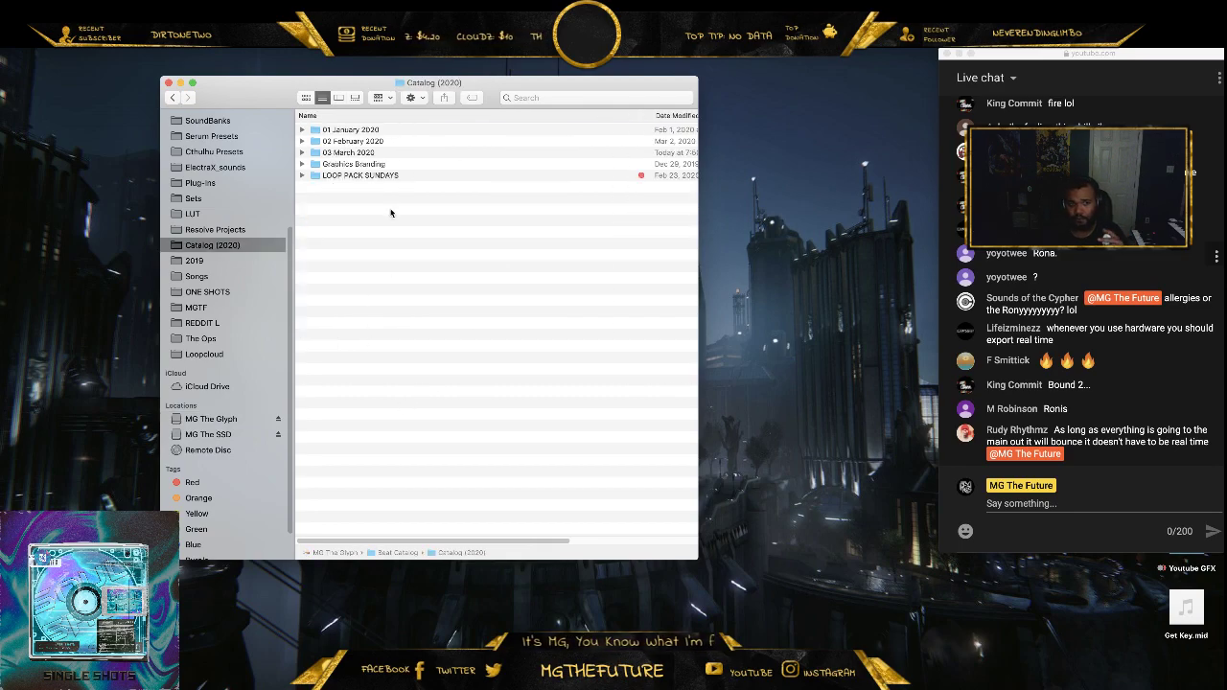
double_click(370, 155)
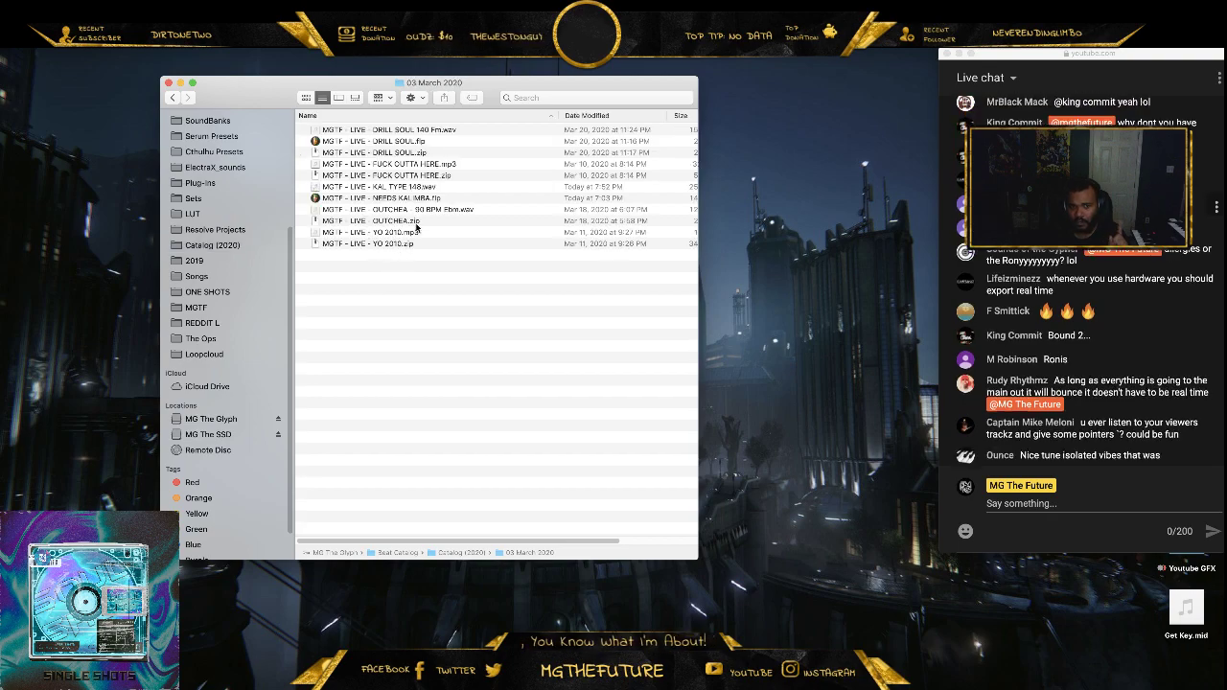
- Quit Pro Tools, saving the changes to the MGTF - LIVE - KAL TYPE 148 session
right_click(948, 686)
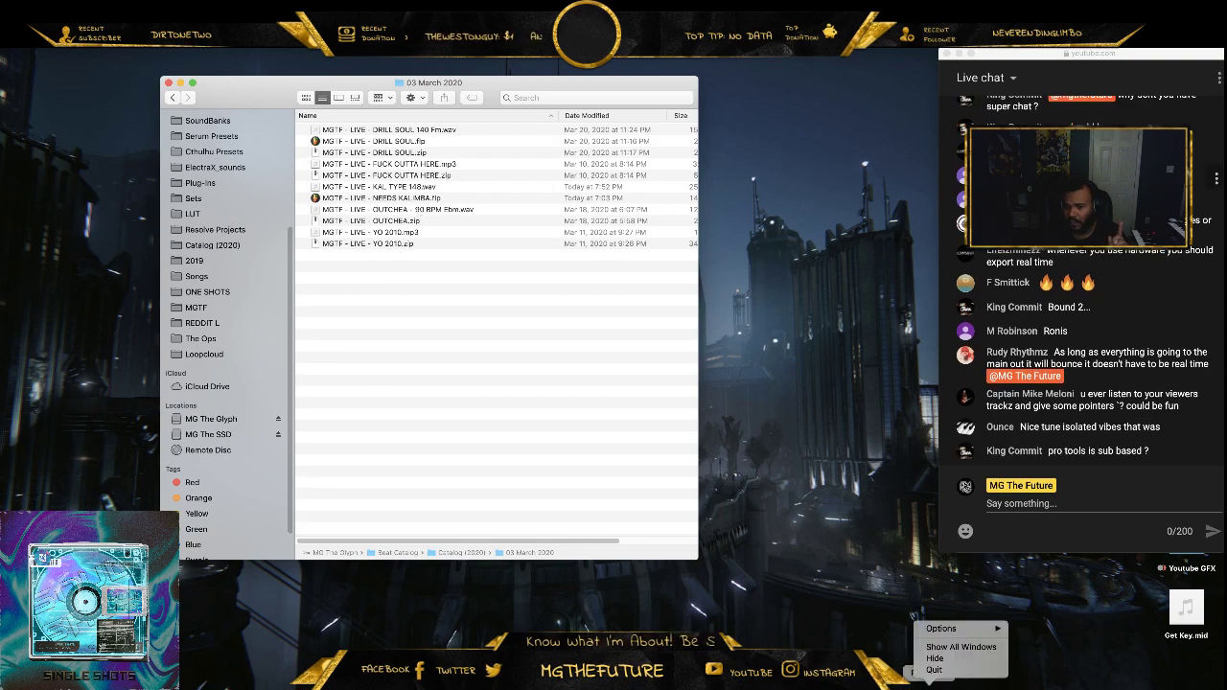
click(944, 673)
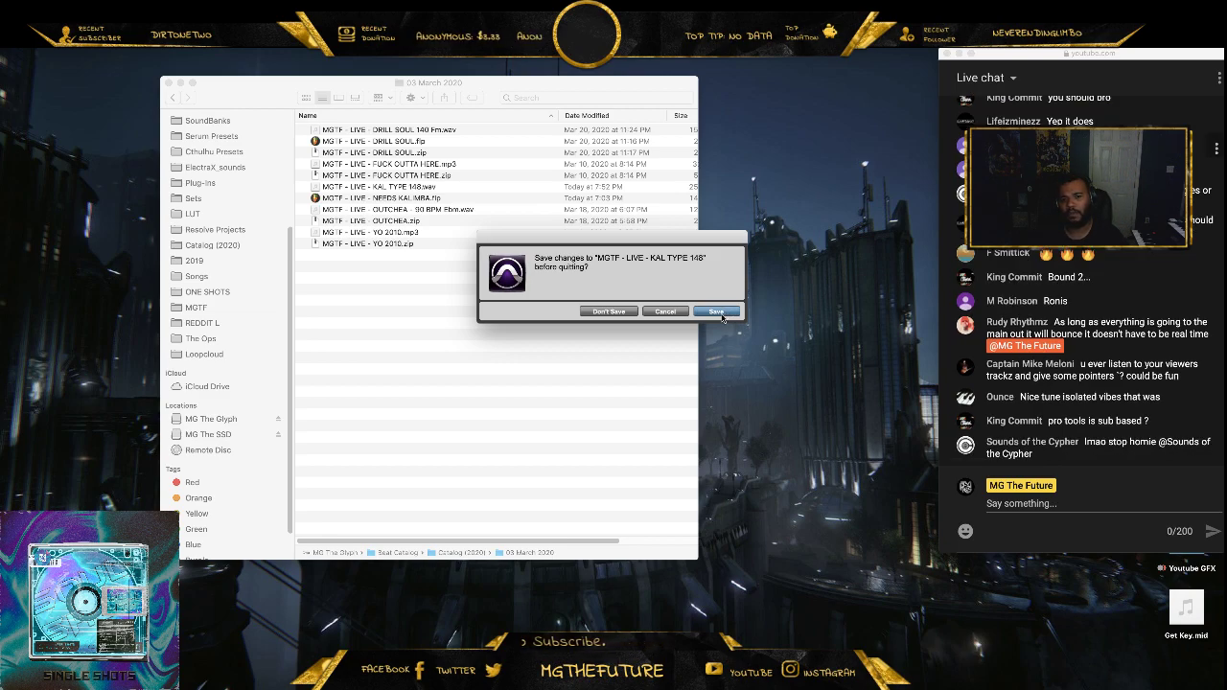
click(716, 313)
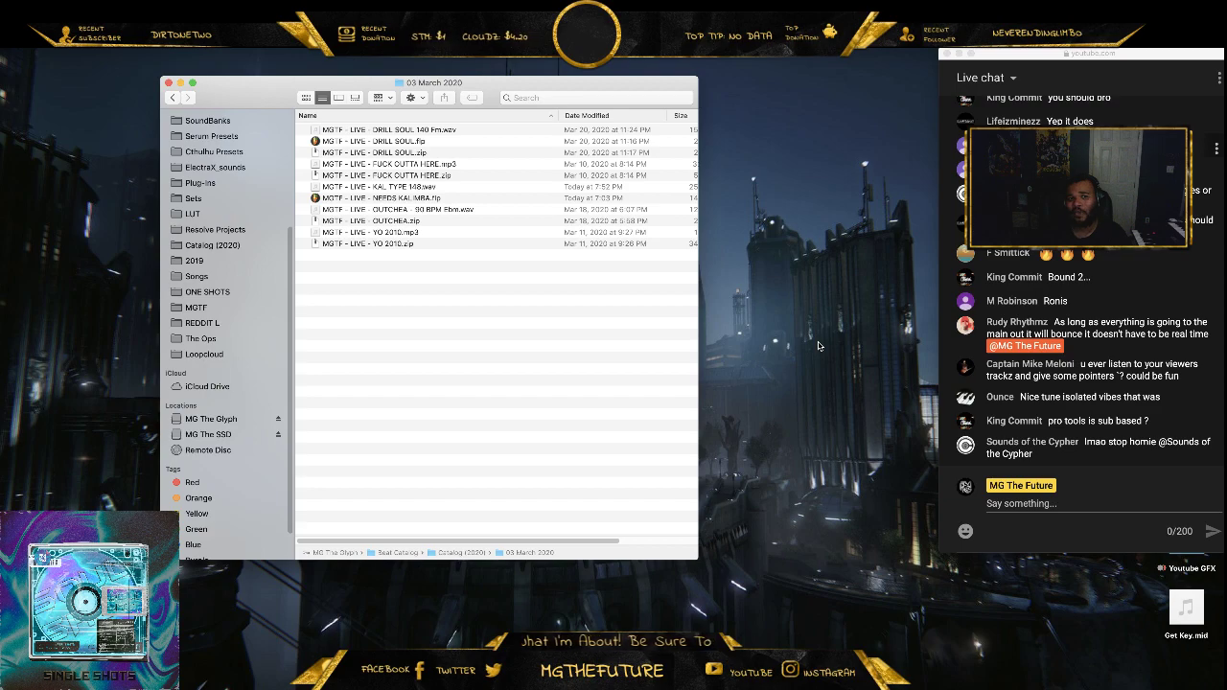
- Open the bounced file MGTF - LIVE - KAL TYPE 148.wav from the March folder and return to the file browser
click(419, 187)
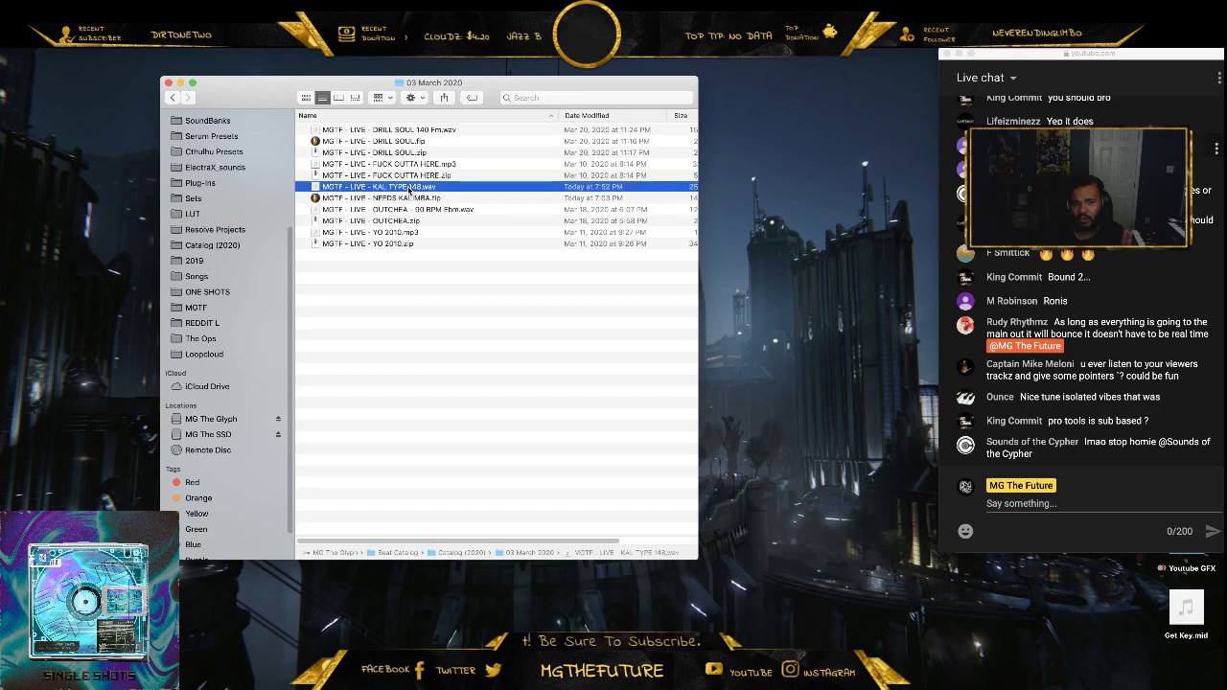
double_click(409, 189)
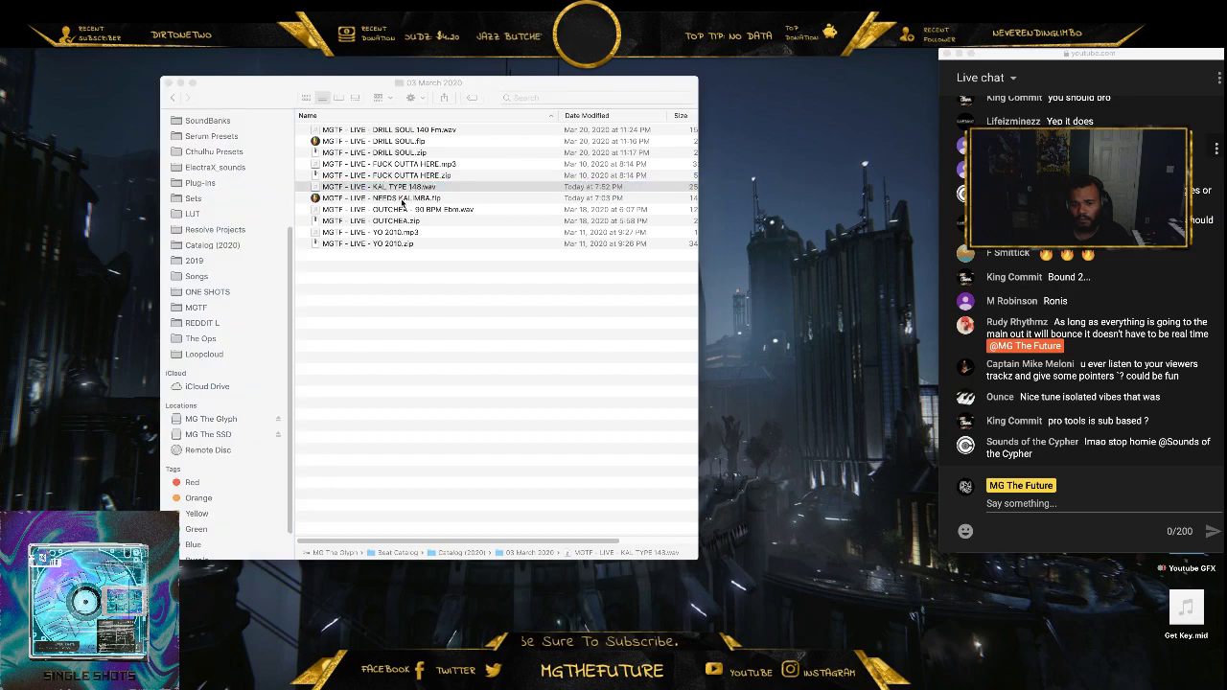
click(444, 397)
- Open the MGTF - LIVE - KAL TYPE 148 folder in Pro Tools Sessions on MG The SSD and expand its Session File Backups
click(206, 434)
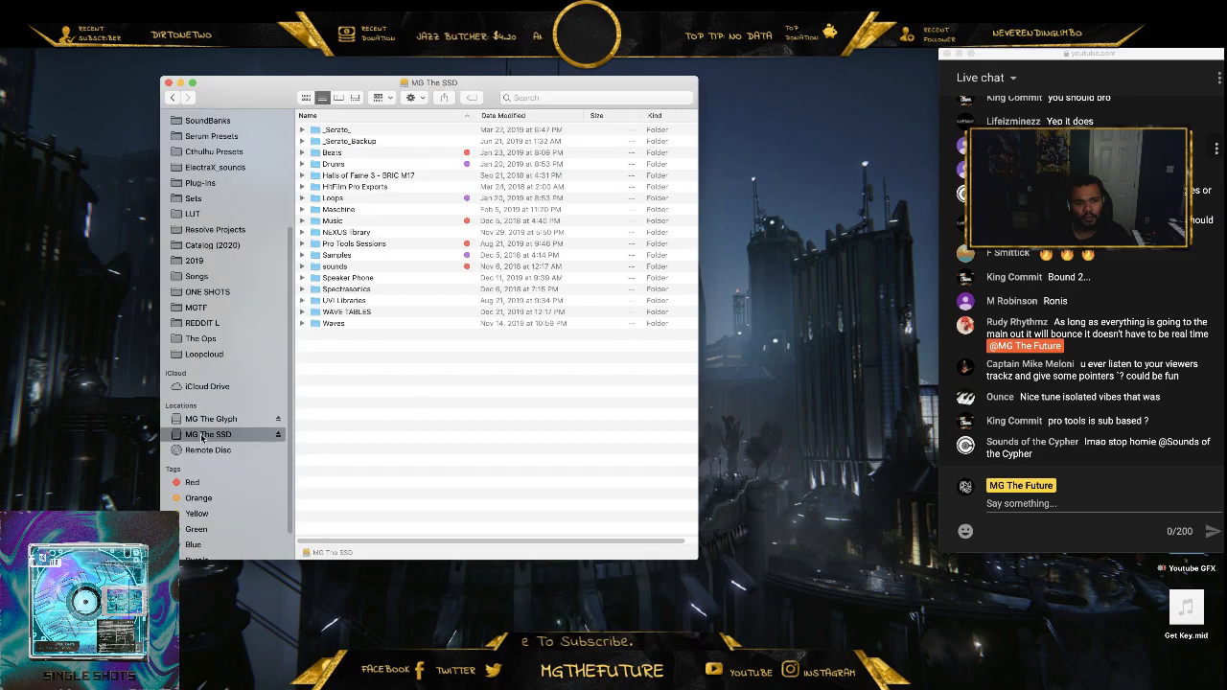
double_click(344, 246)
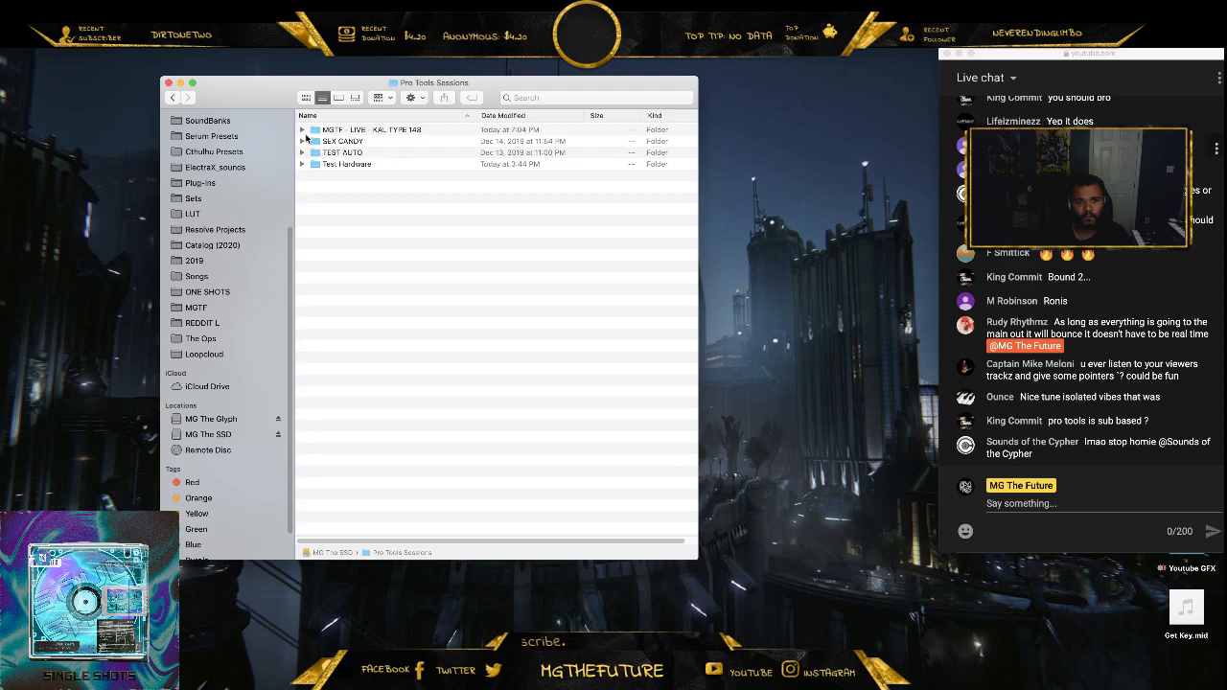
click(303, 129)
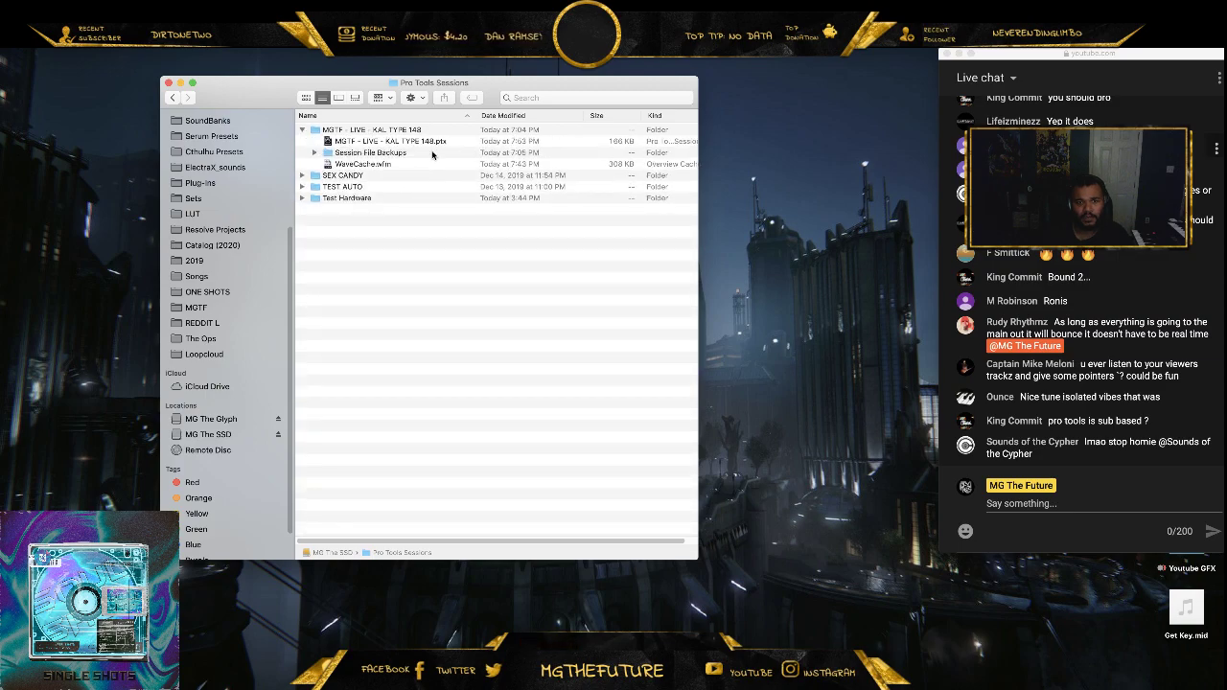
click(316, 154)
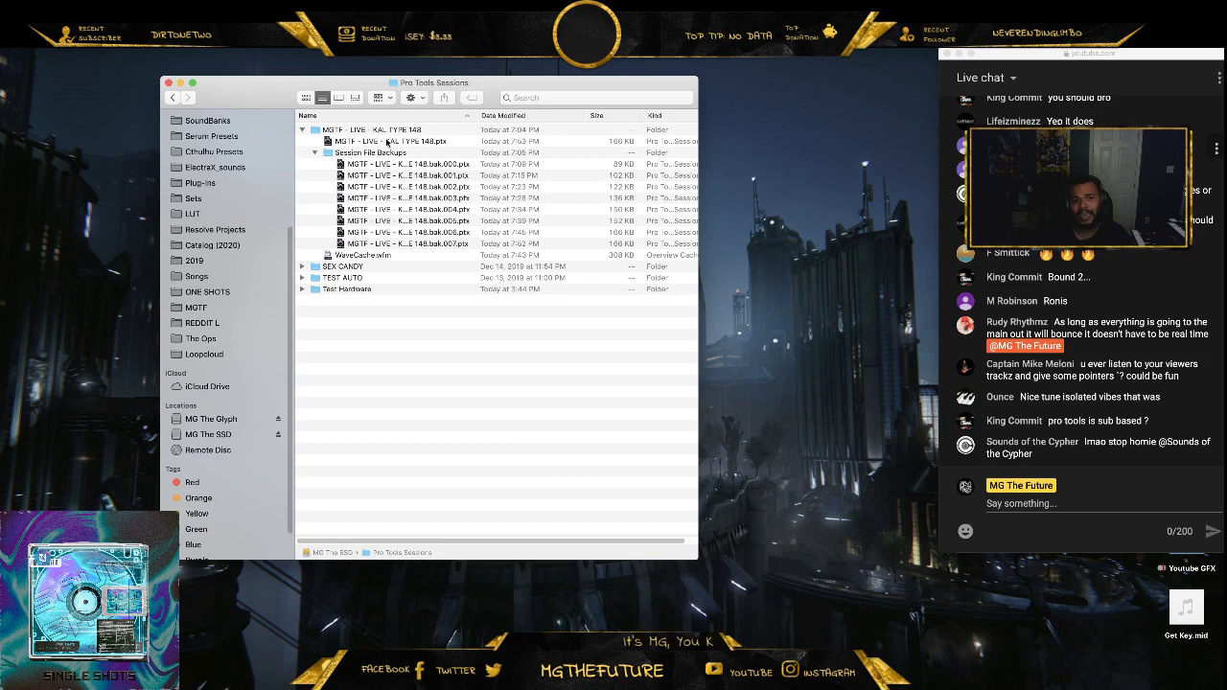
click(325, 130)
double_click(325, 130)
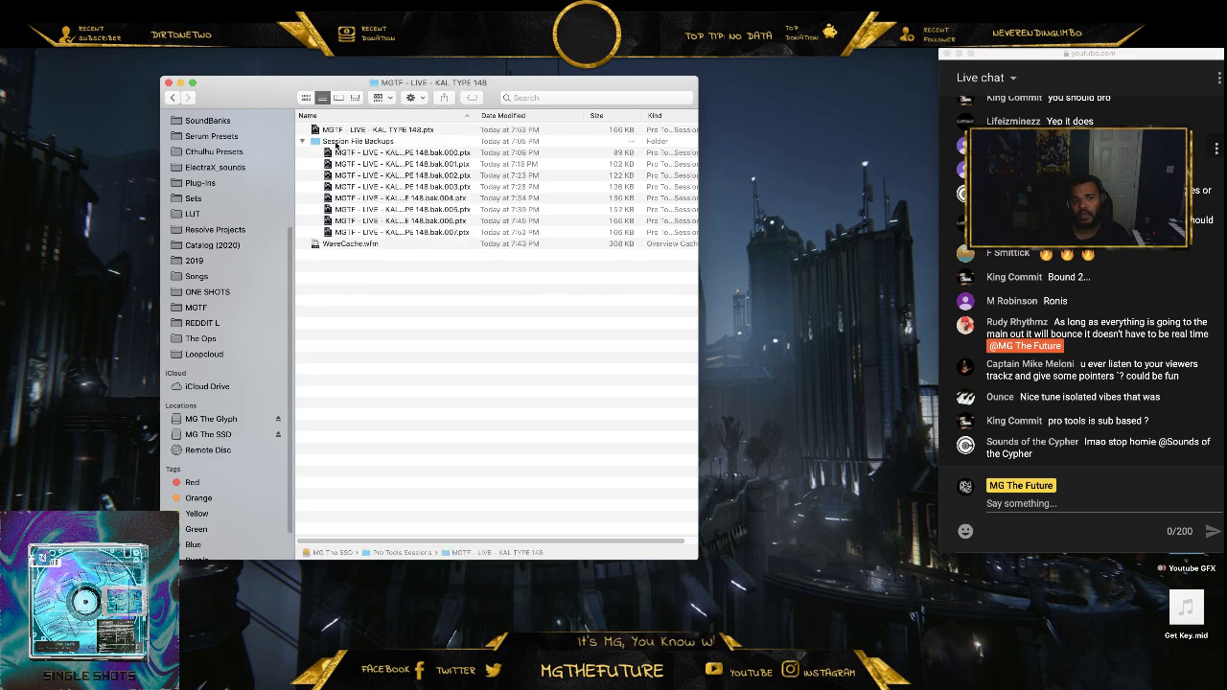
click(335, 144)
- Uncover the desktop, move the POST TYPE STEMS - 148 D#m folder and loose MIDI and WAV files into the session folder, and reverse its name sorting
drag(1012, 55, 809, 56)
click(1102, 518)
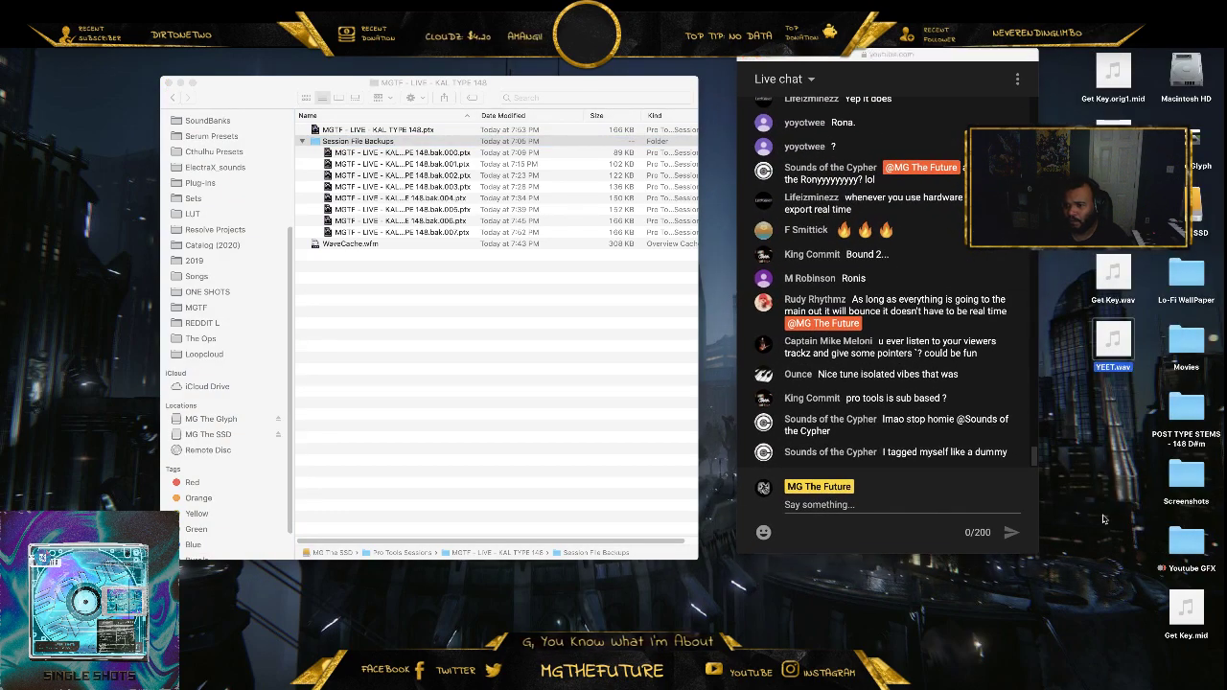
drag(1187, 405, 373, 328)
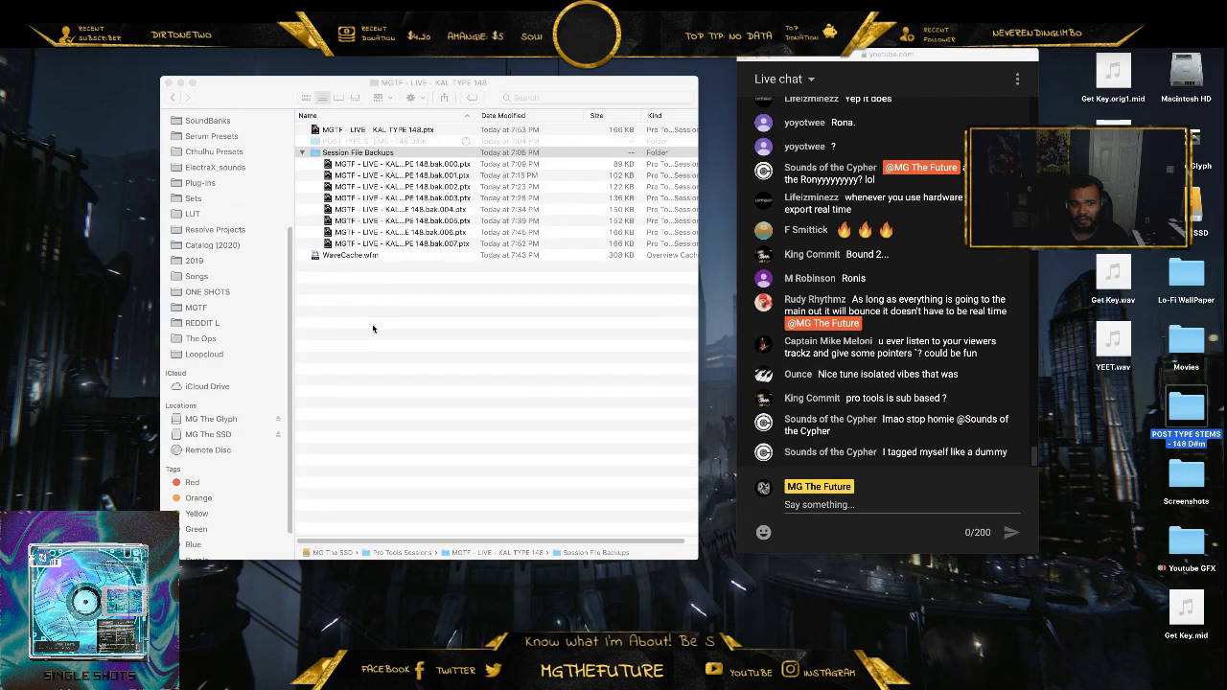
drag(1111, 502, 577, 382)
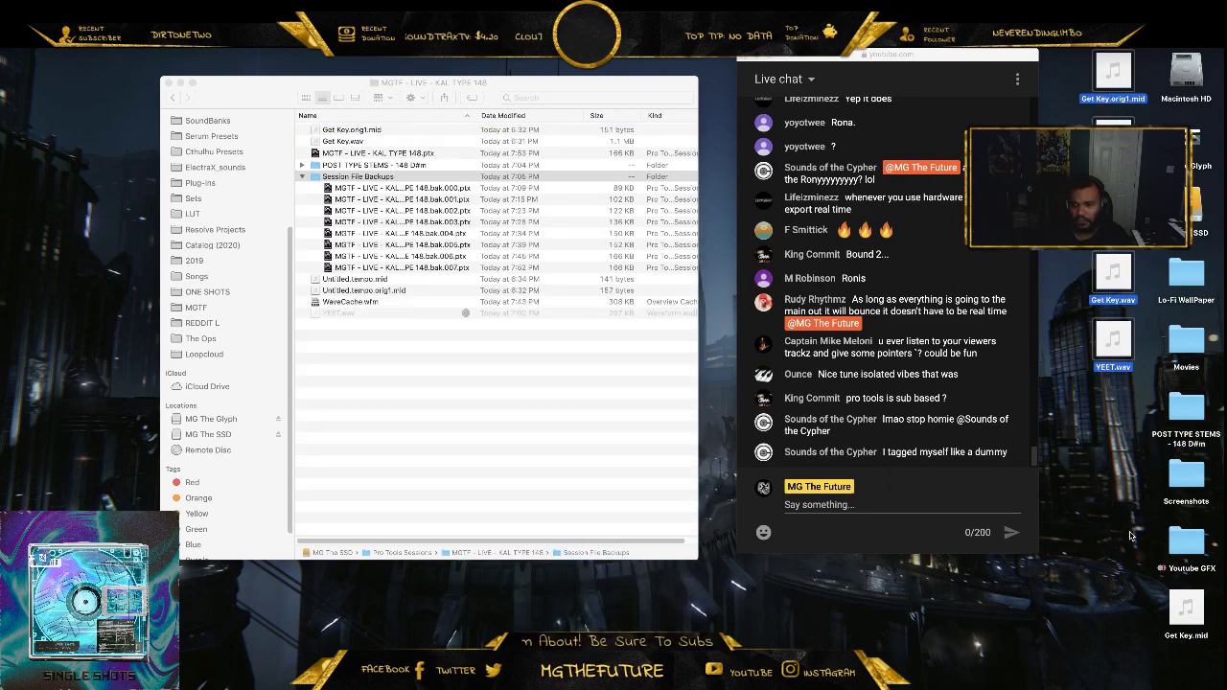
click(334, 278)
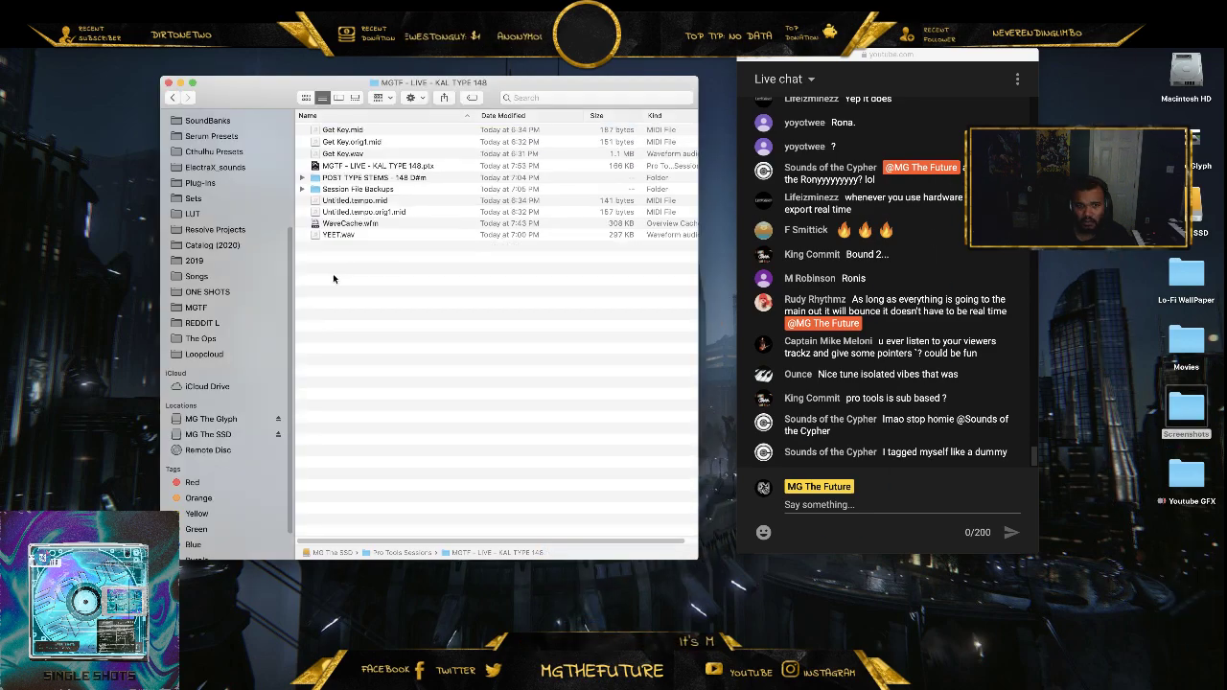
click(356, 116)
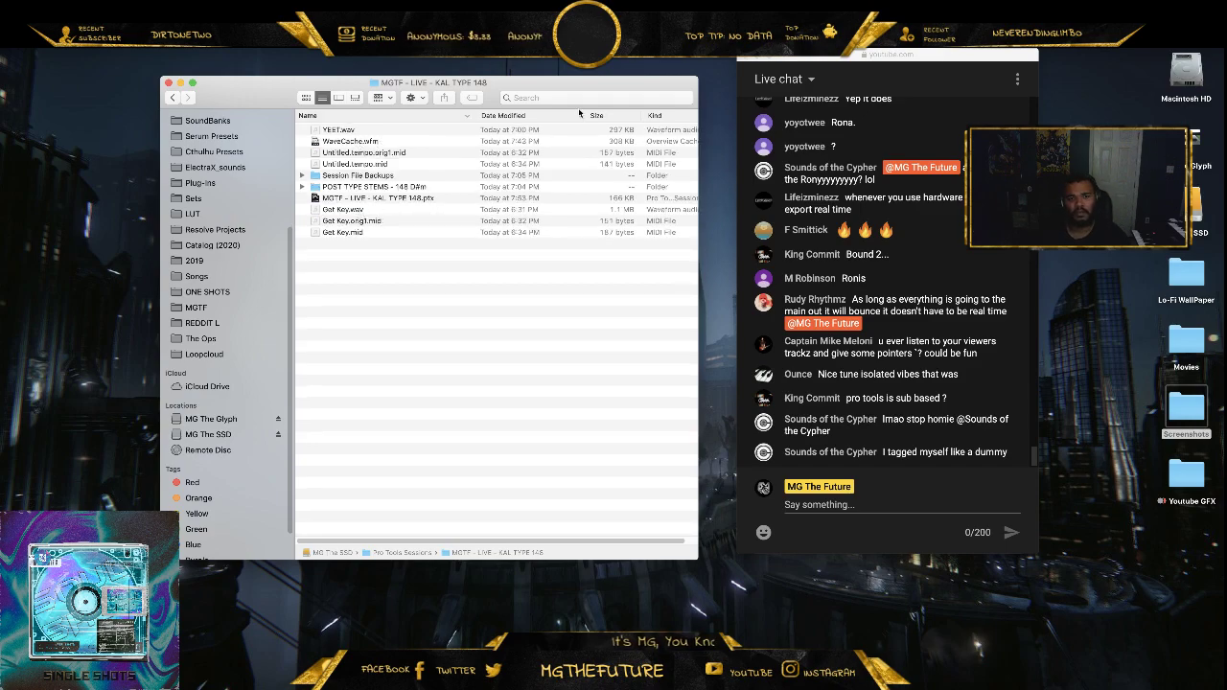